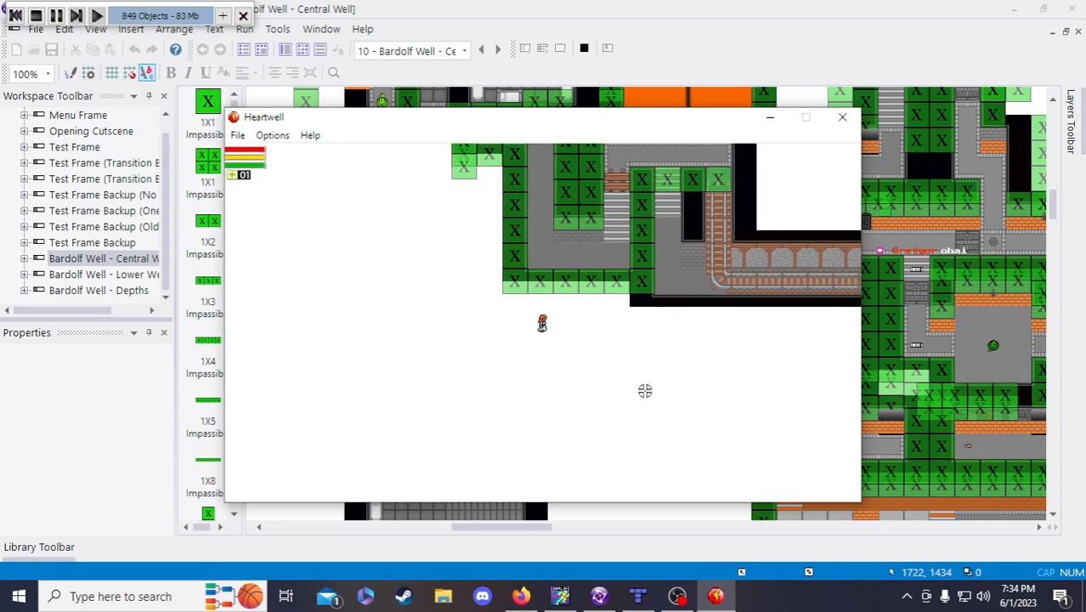
# - Move the character from the empty area south of the map up to the black wall corner above the rail tunnel
pyautogui.press('Right')
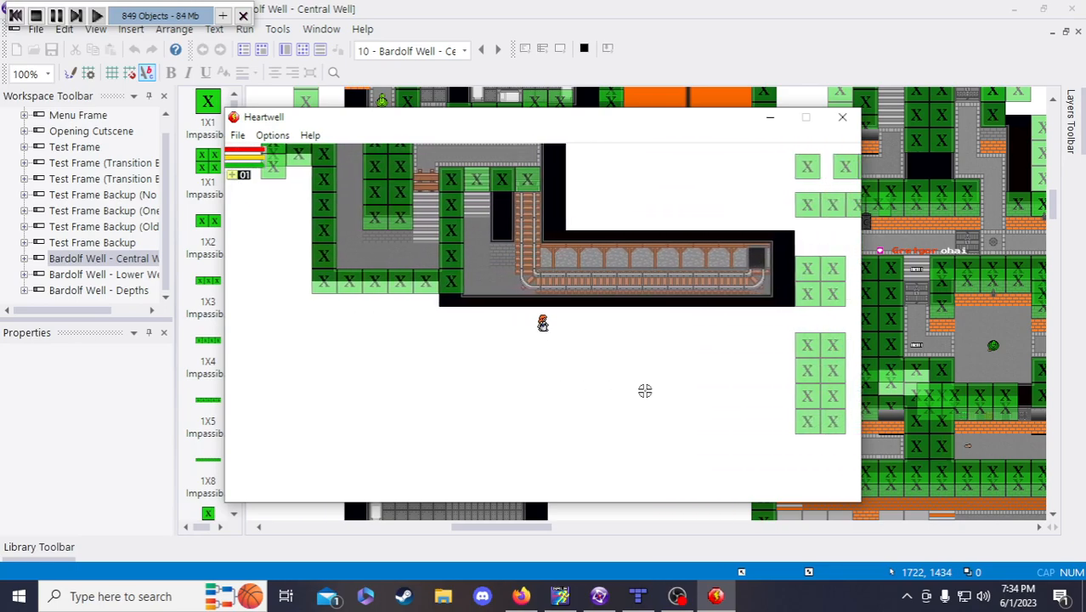
pyautogui.press('Up')
pyautogui.press('Left')
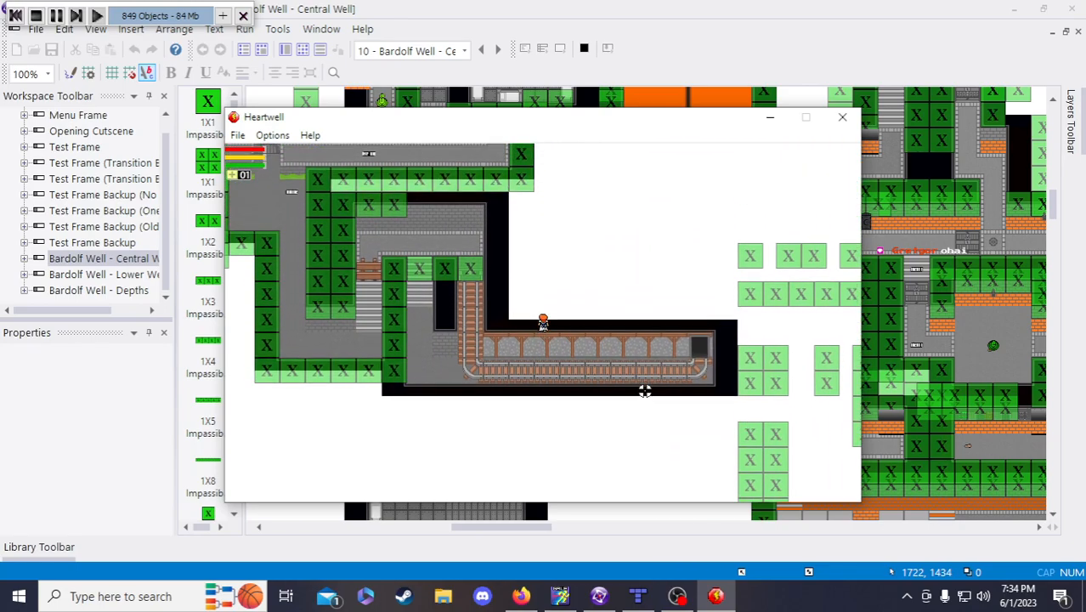
pyautogui.press('Up')
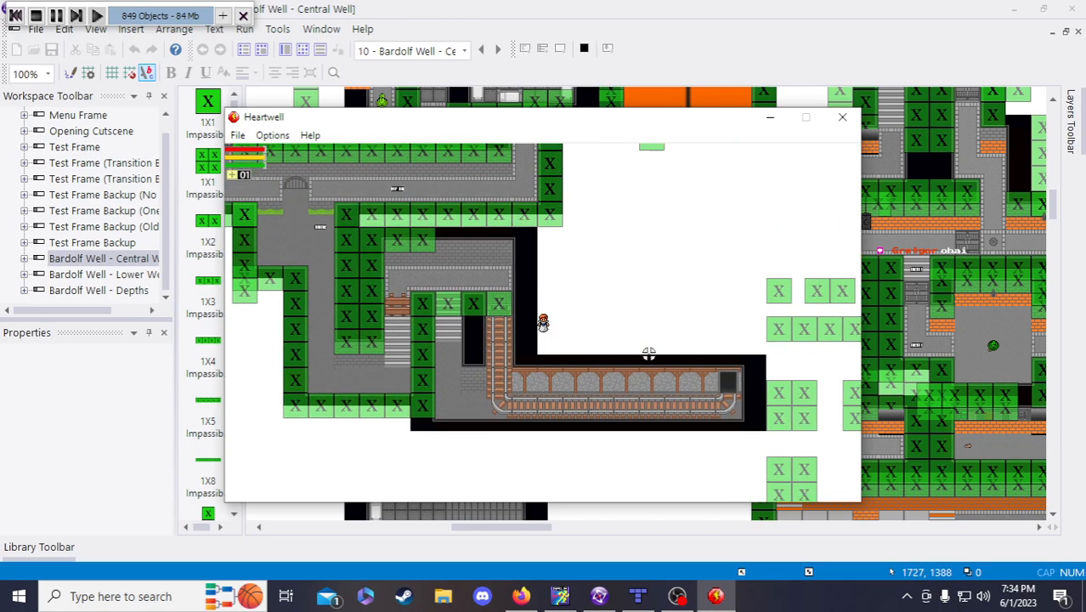
pyautogui.press('Up')
pyautogui.press('Left')
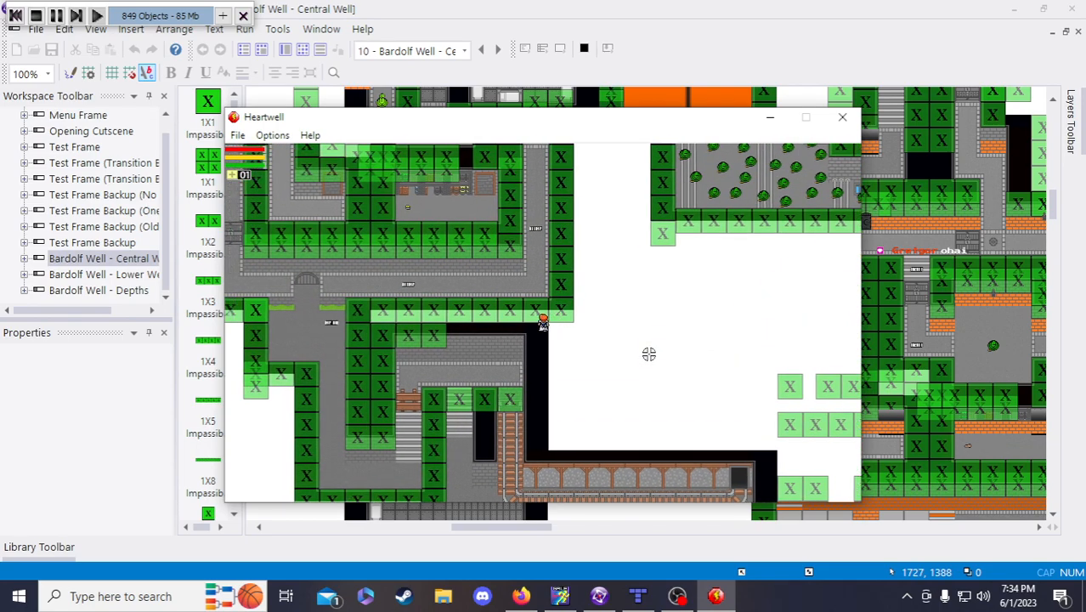
# - Test the collision along the corridor's southeast outer corner by moving the character back and forth against it
pyautogui.press('Right')
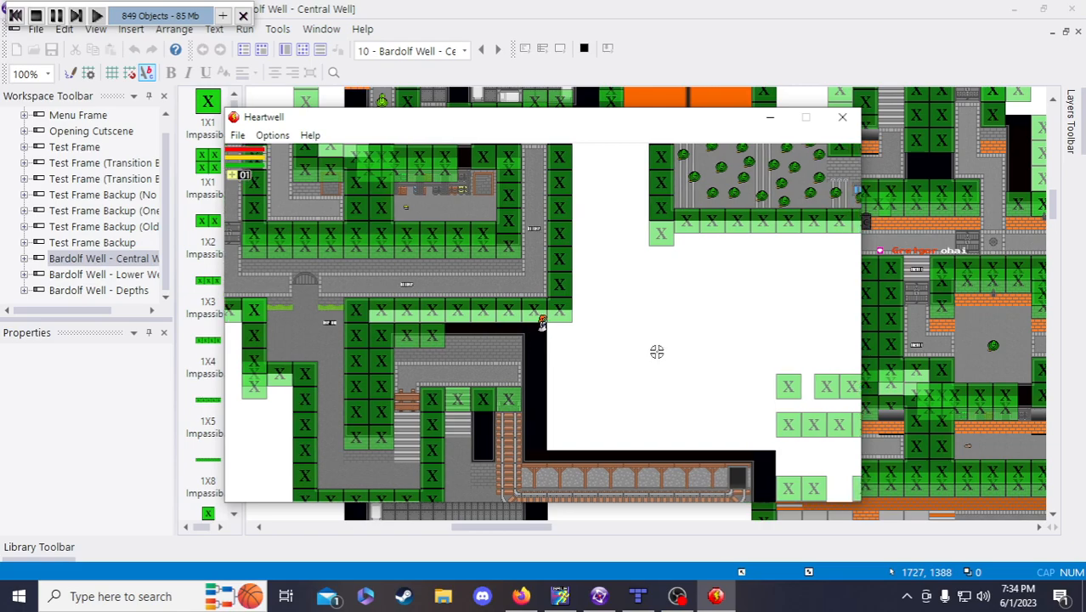
pyautogui.press('Down')
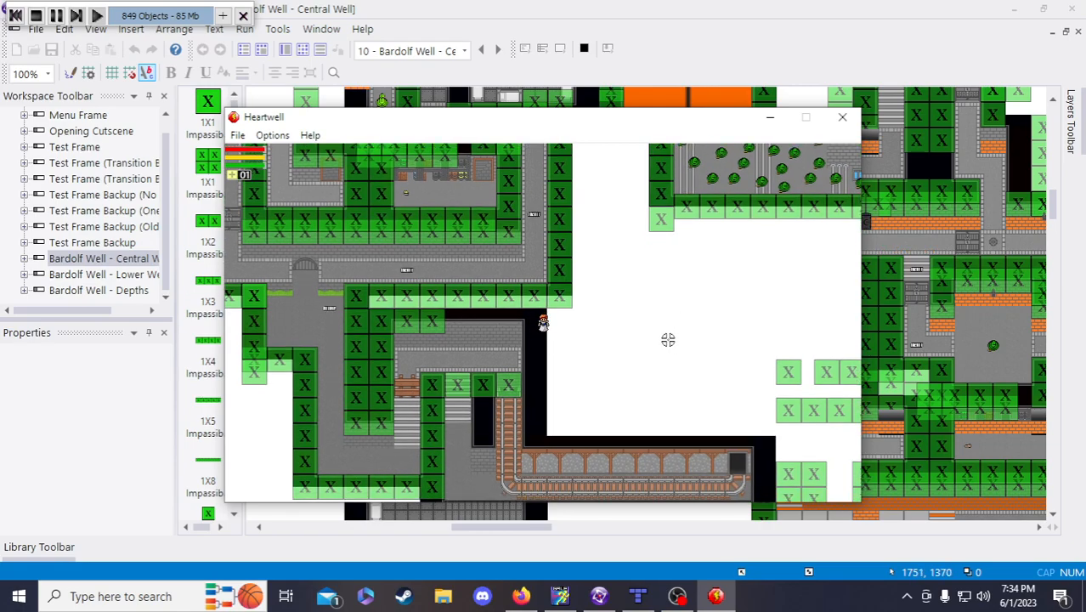
pyautogui.press('Up')
pyautogui.press('Left')
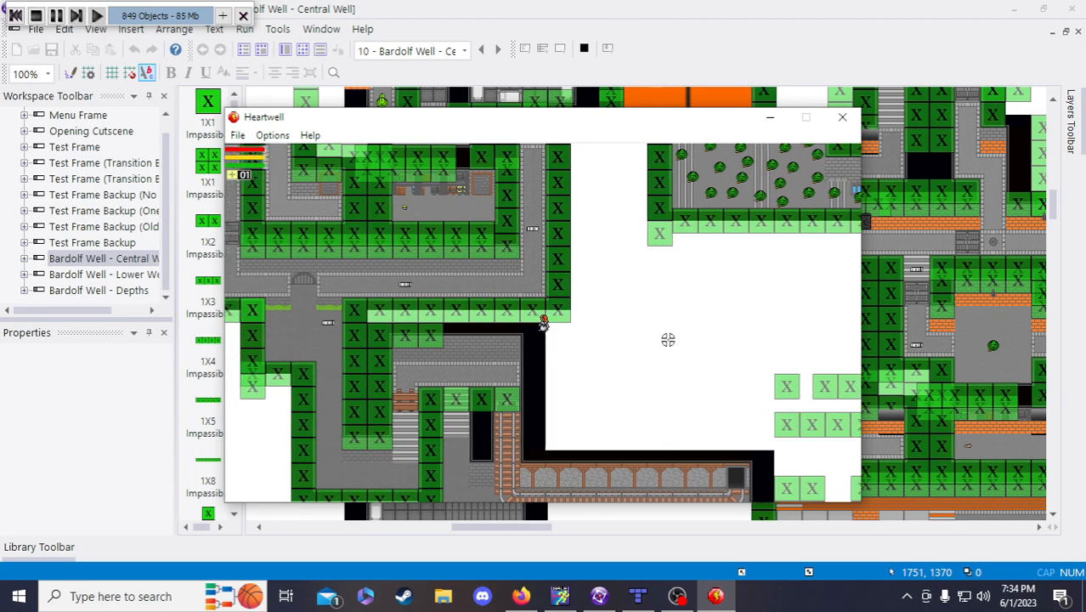
pyautogui.press('Right')
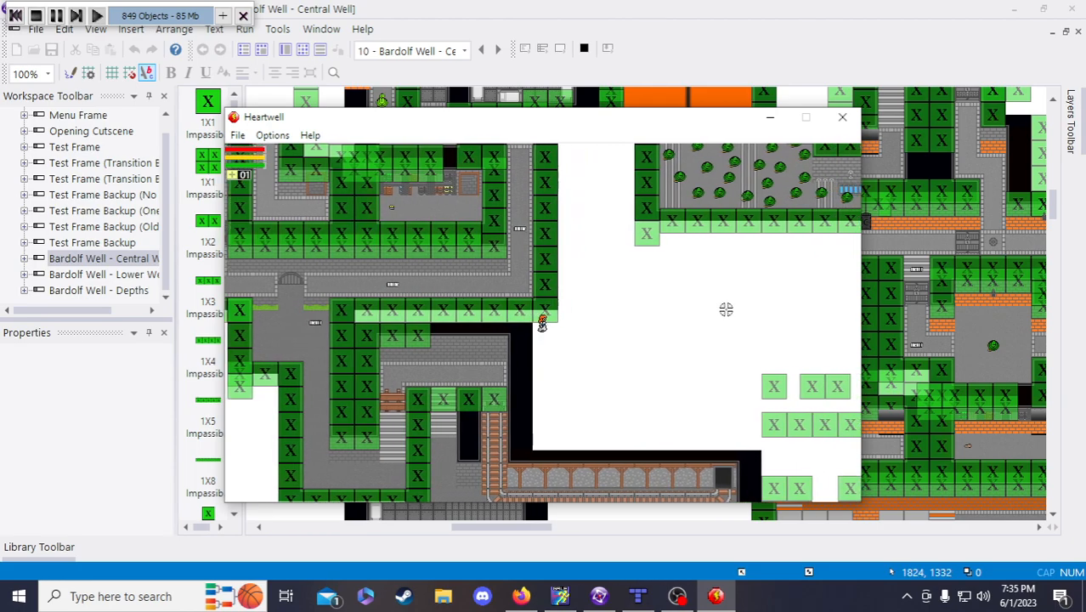
pyautogui.press('Left')
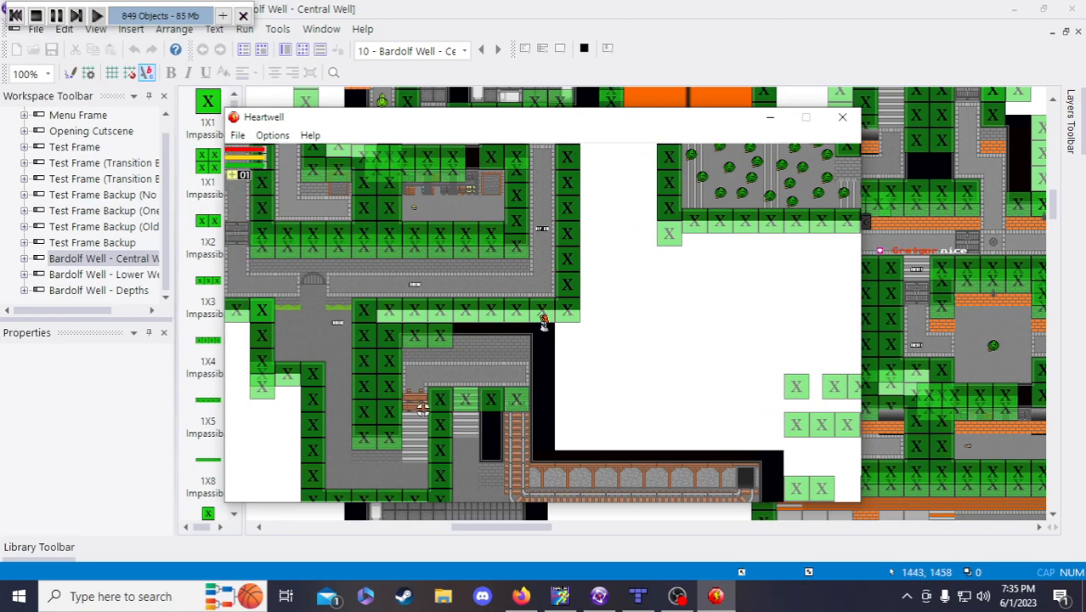
# - Move the character to the wooden barrier above the stairs and inspect the Melee Stats and Ranged Stats pages
pyautogui.press('Left')
pyautogui.press('Down')
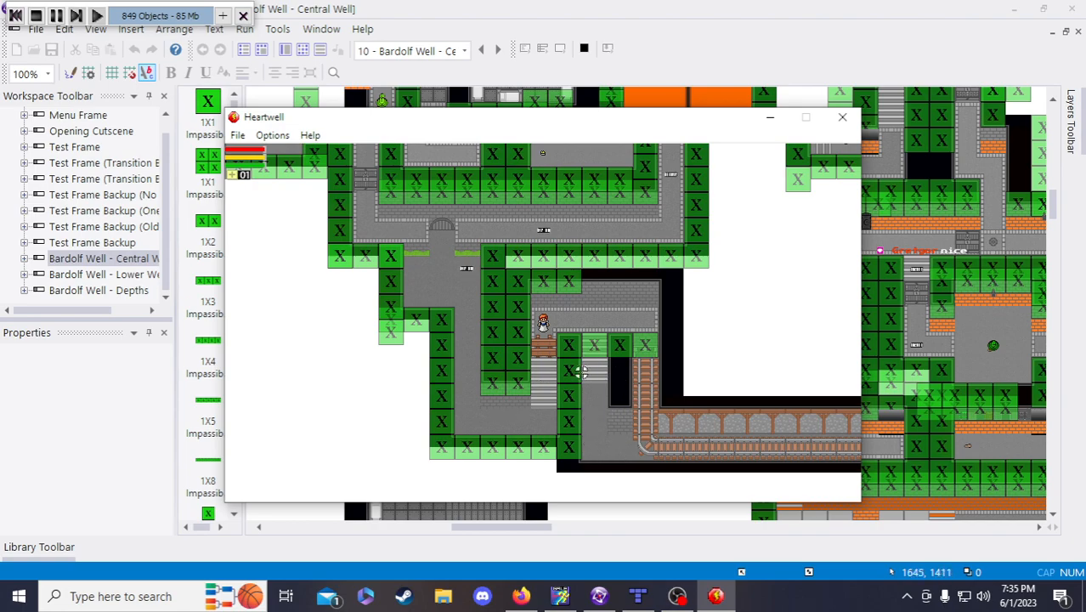
pyautogui.press('Tab')
pyautogui.click(461, 438)
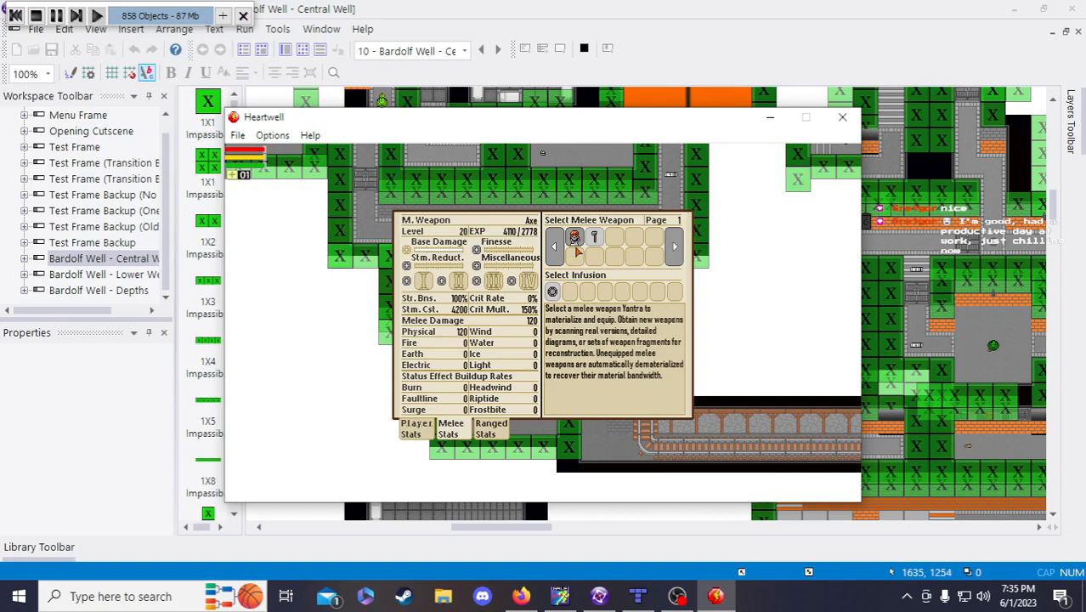
pyautogui.click(491, 432)
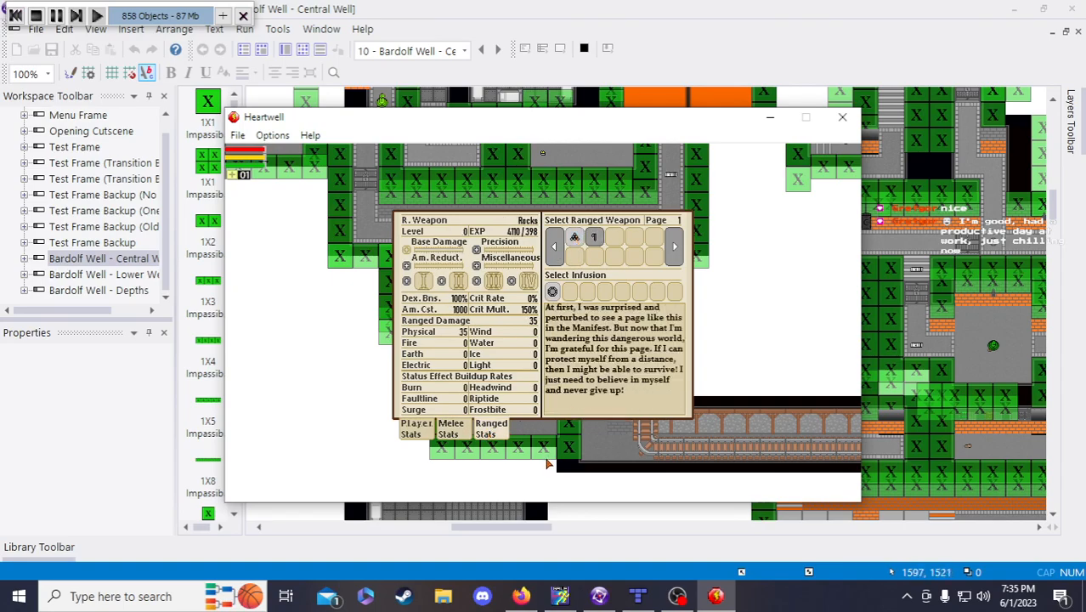
pyautogui.press('Escape')
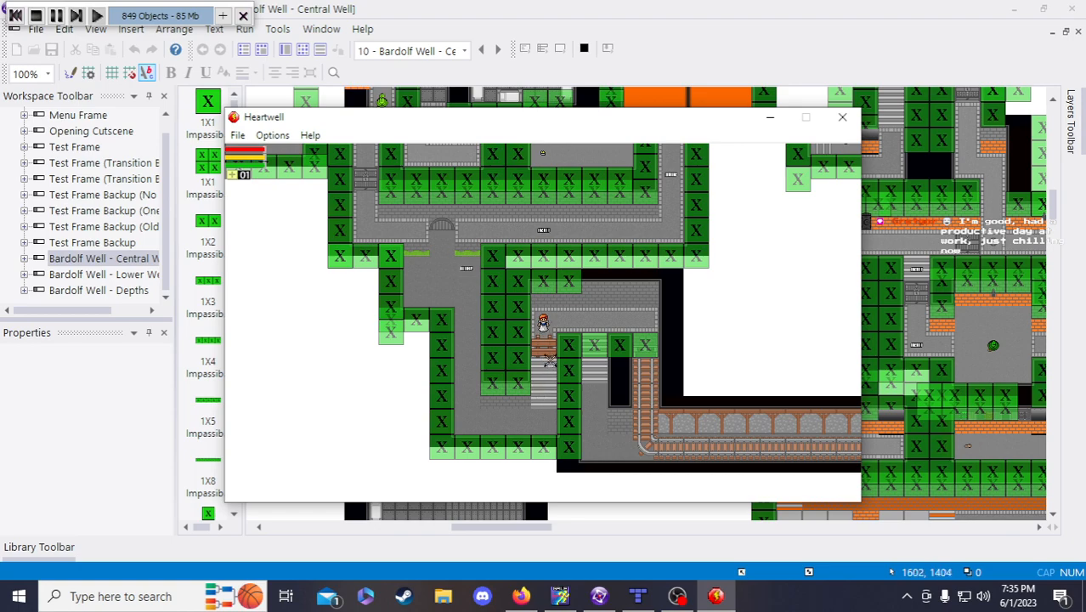
# - Clear the wooden barrier above the stairs, check the Ranged Stats page, and move the character onto the stairs
pyautogui.press('d')
pyautogui.press('a')
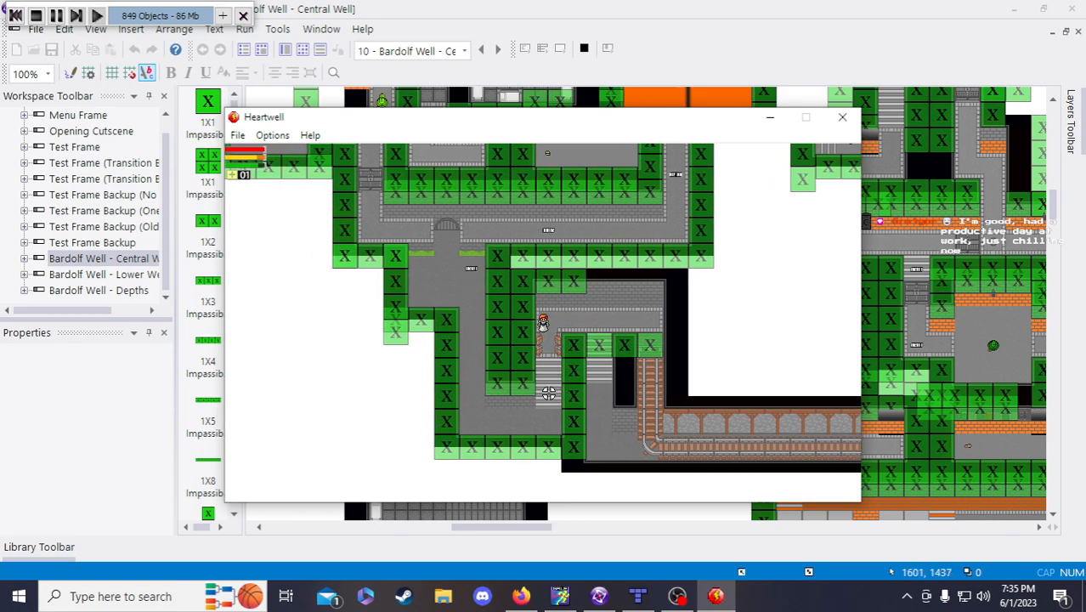
pyautogui.press('Tab')
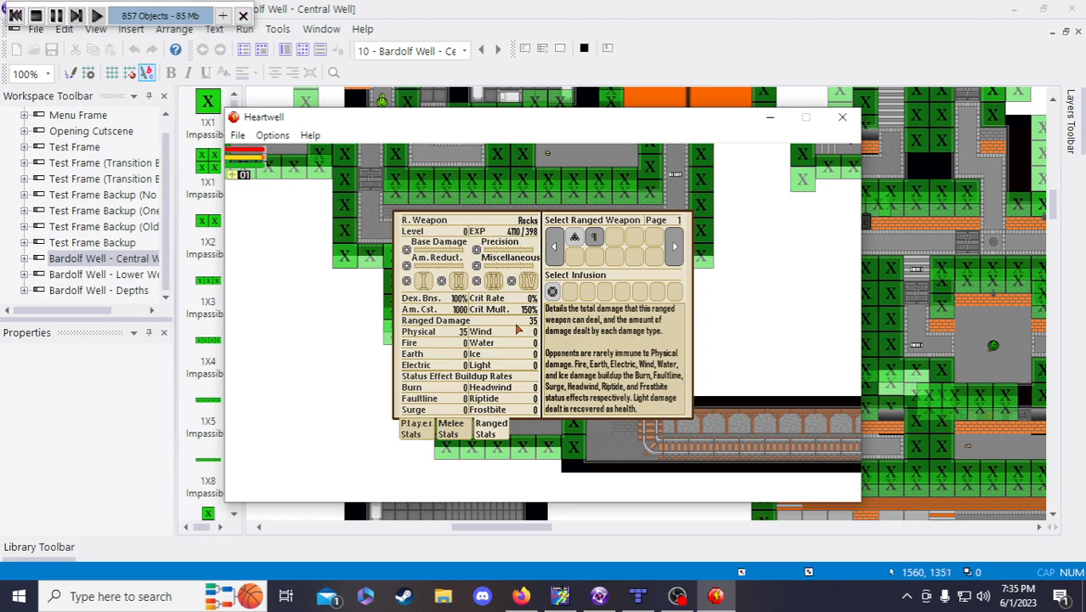
pyautogui.press('Tab')
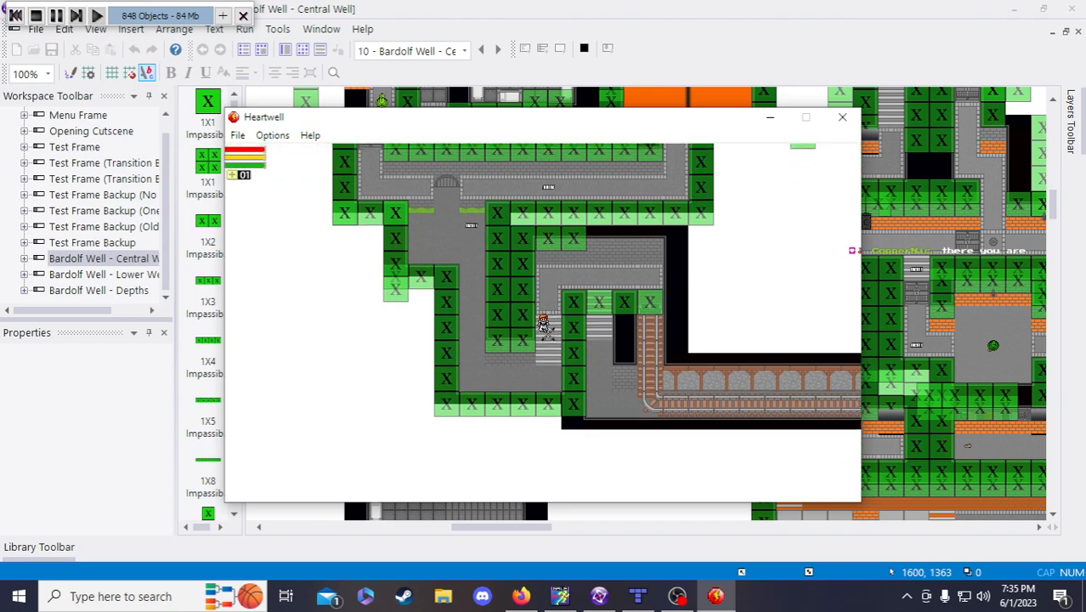
# - Review the Player Stats, Melee Stats and Ranged Stats pages of the Manifest, and close it
pyautogui.press('Tab')
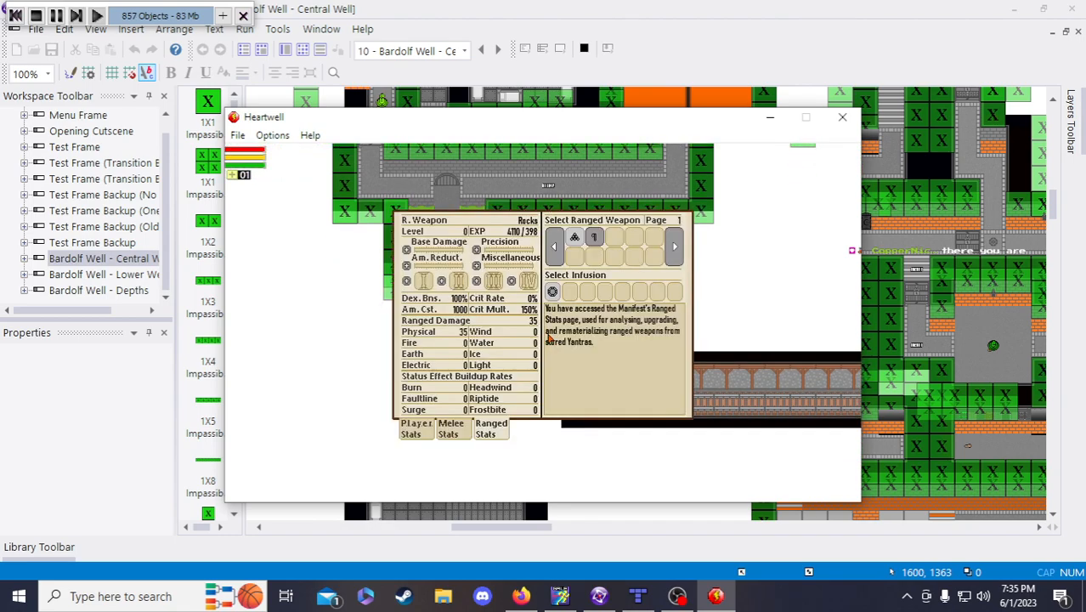
pyautogui.click(451, 440)
pyautogui.click(413, 432)
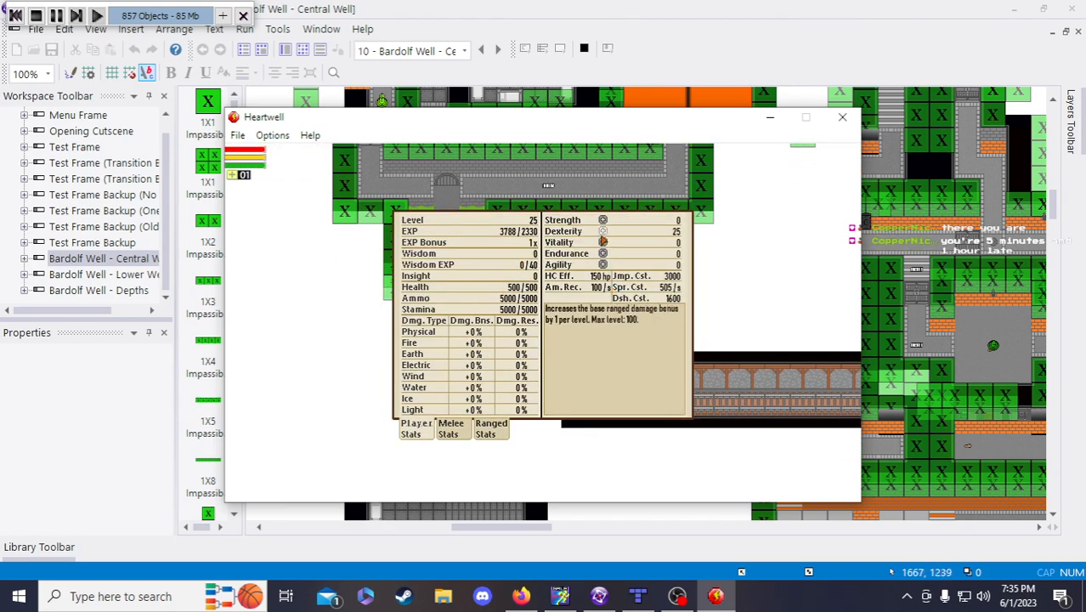
pyautogui.click(453, 431)
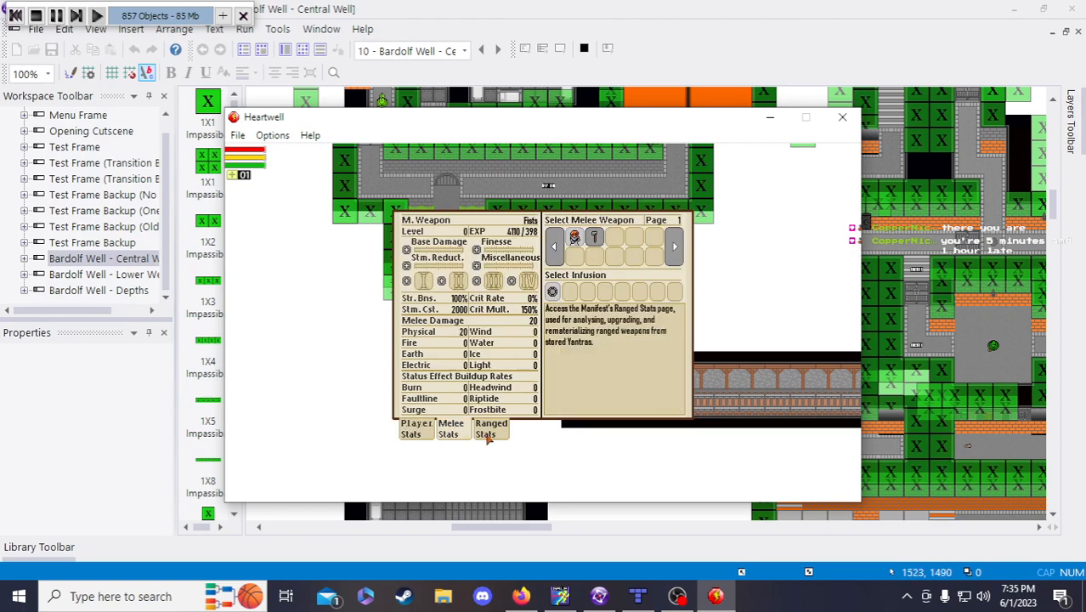
pyautogui.click(489, 435)
pyautogui.click(453, 432)
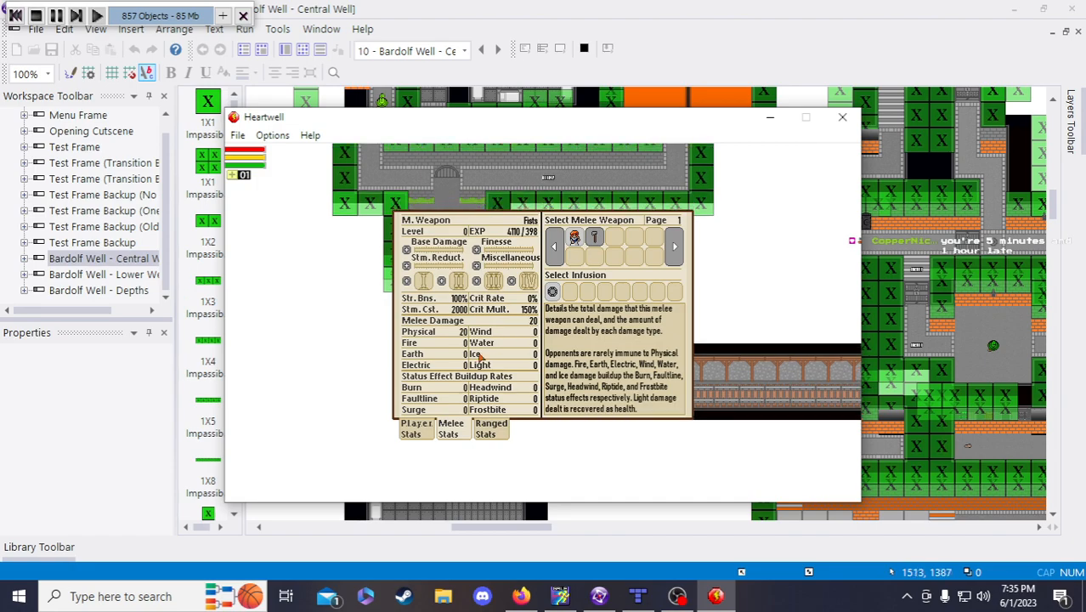
pyautogui.press('Escape')
# - Walk the character down the stairs, north into the long corridor, and east past the sign into the far passage
pyautogui.press('s')
pyautogui.press('a')
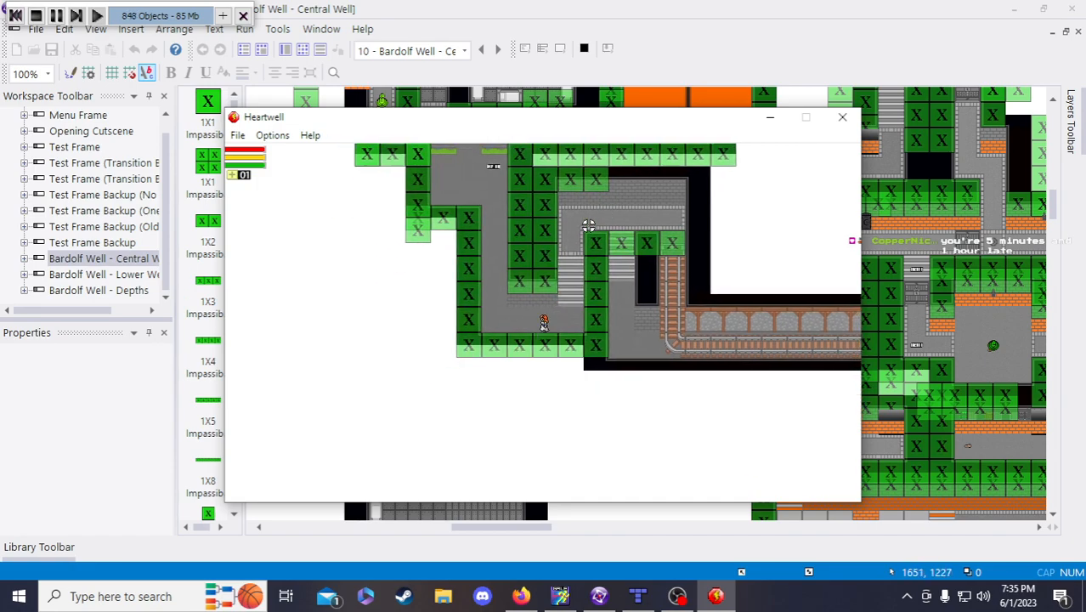
pyautogui.press('w')
pyautogui.press('w')
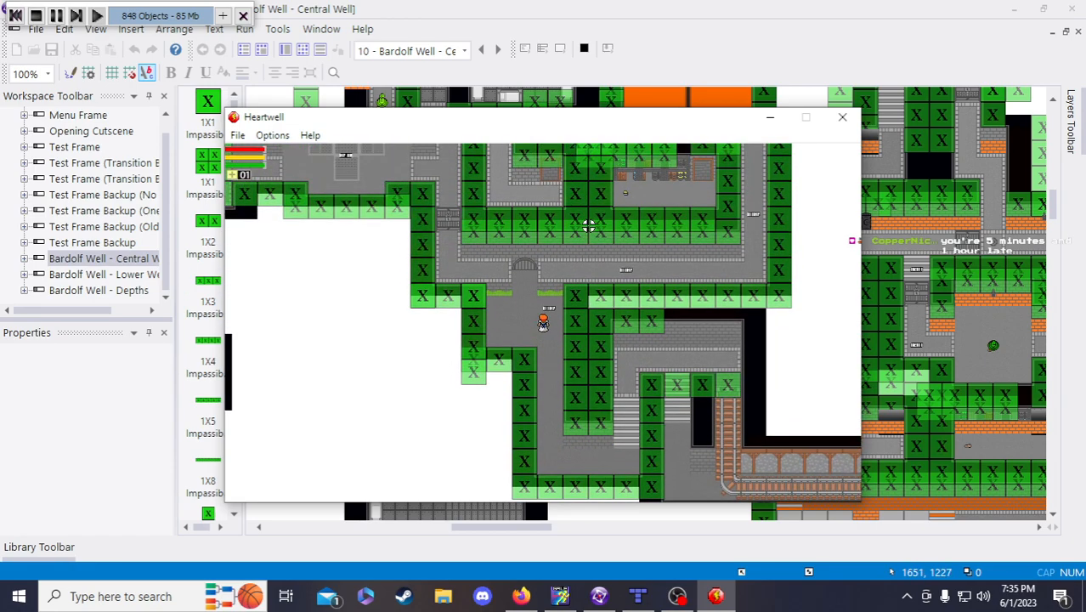
pyautogui.press('d')
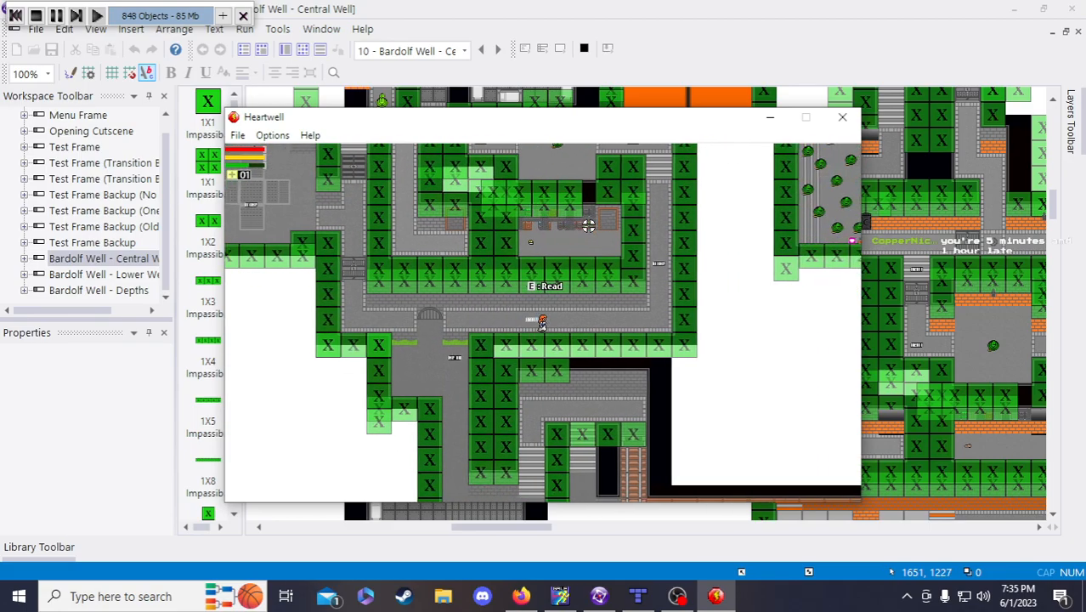
pyautogui.press('w')
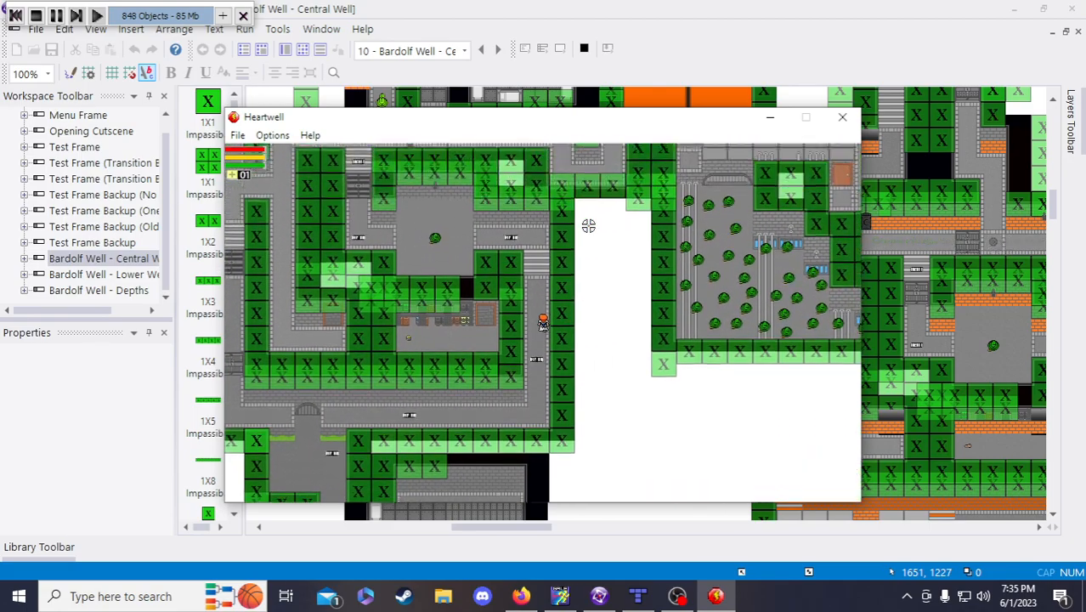
# - Walk the character back through the corridor and up the stairs to the brick walkway above the rail tracks
pyautogui.press('s')
pyautogui.press('a')
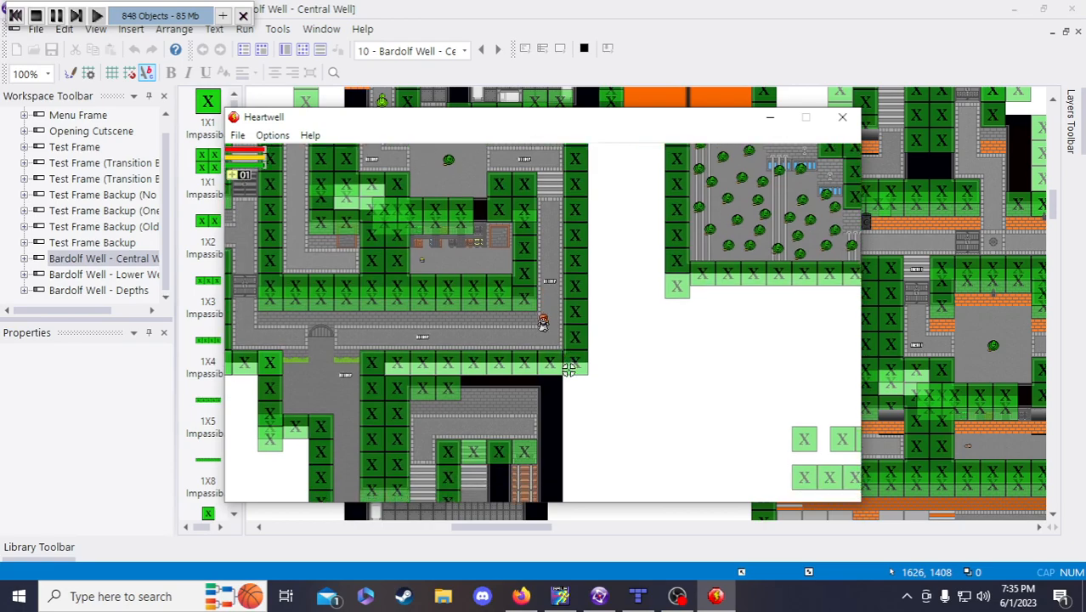
pyautogui.press('a')
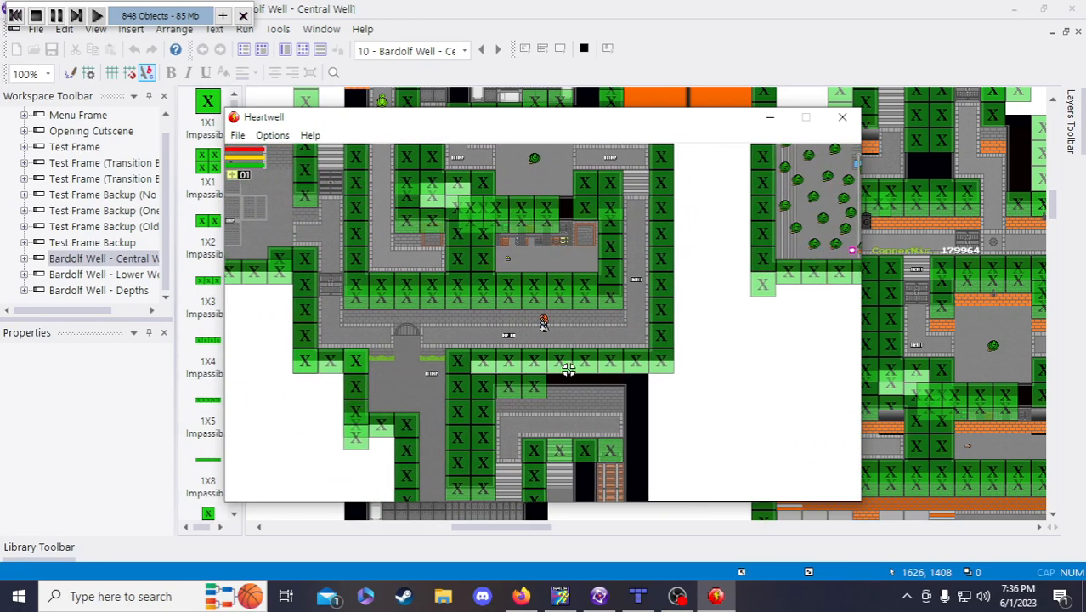
pyautogui.press('s')
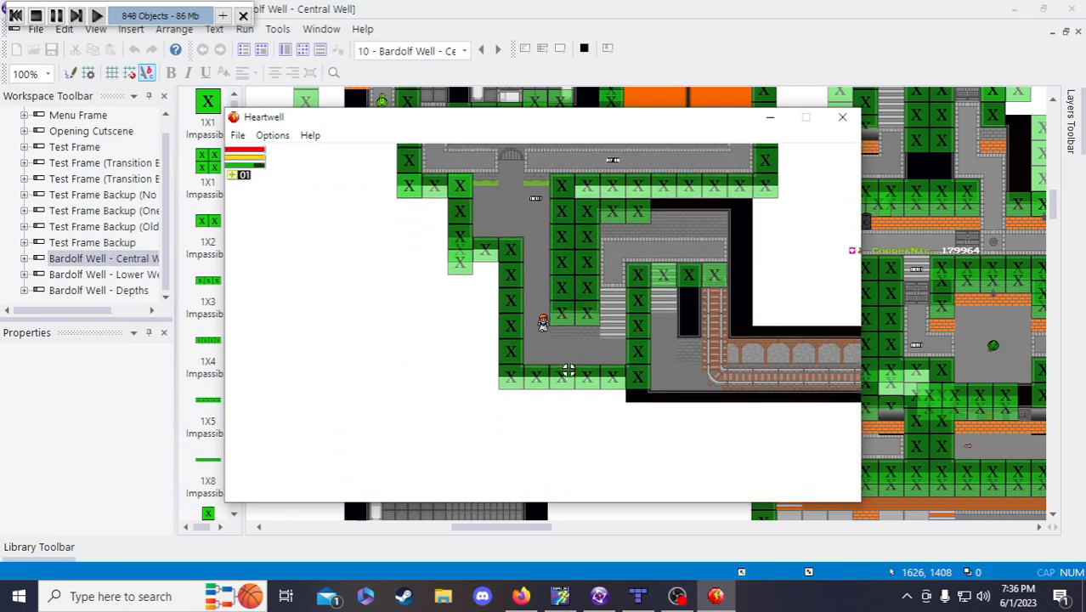
pyautogui.press('w')
pyautogui.press('d')
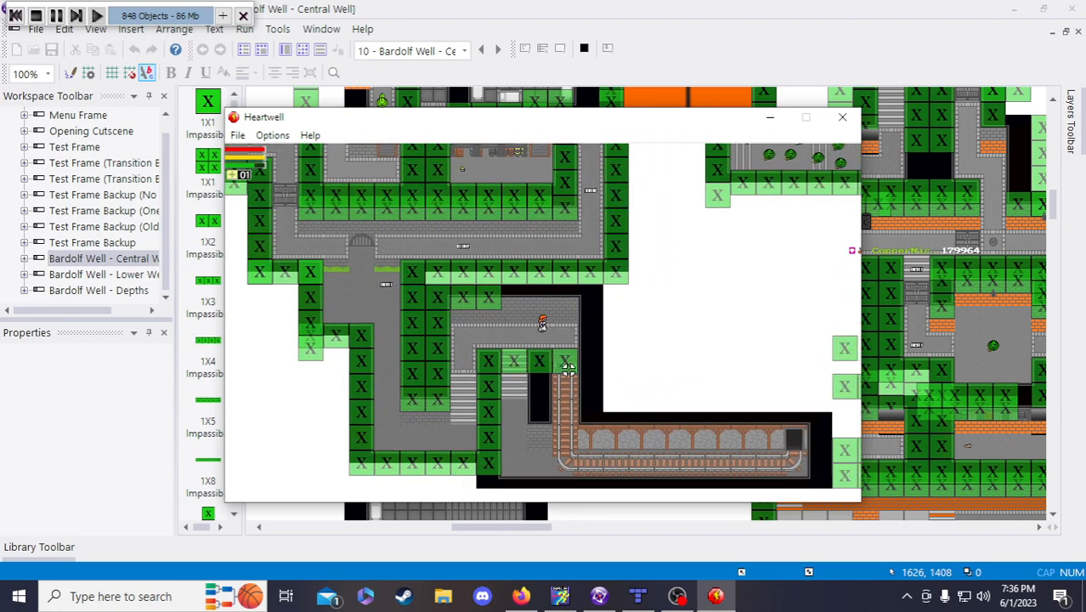
# - Move the character out through the walkway's black wall and northeast through the empty area, past the plant-filled courtyard
pyautogui.press('d')
pyautogui.press('w')
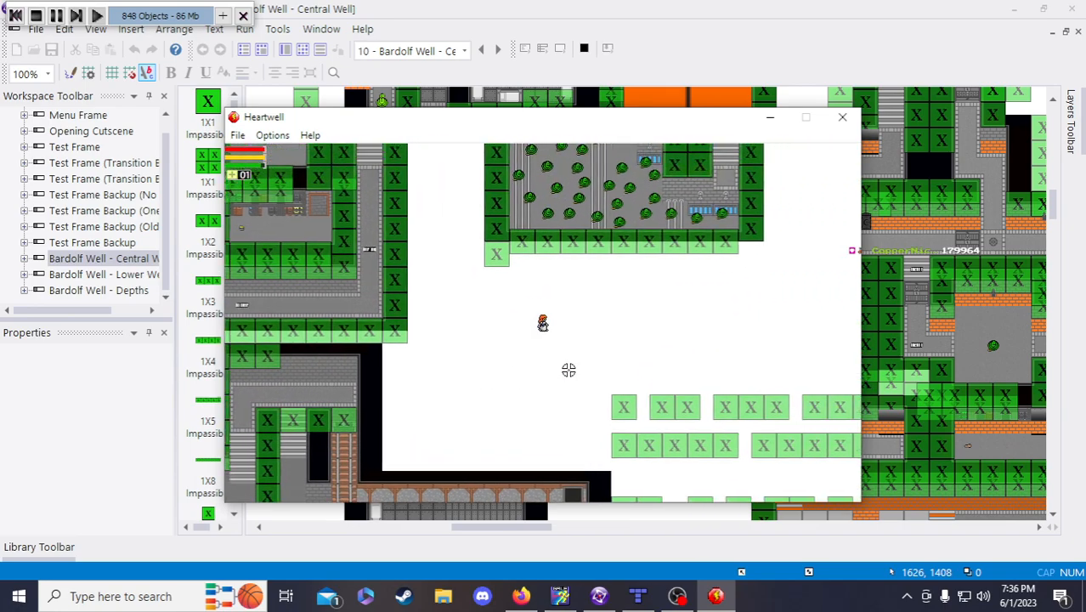
pyautogui.press('d')
pyautogui.press('w')
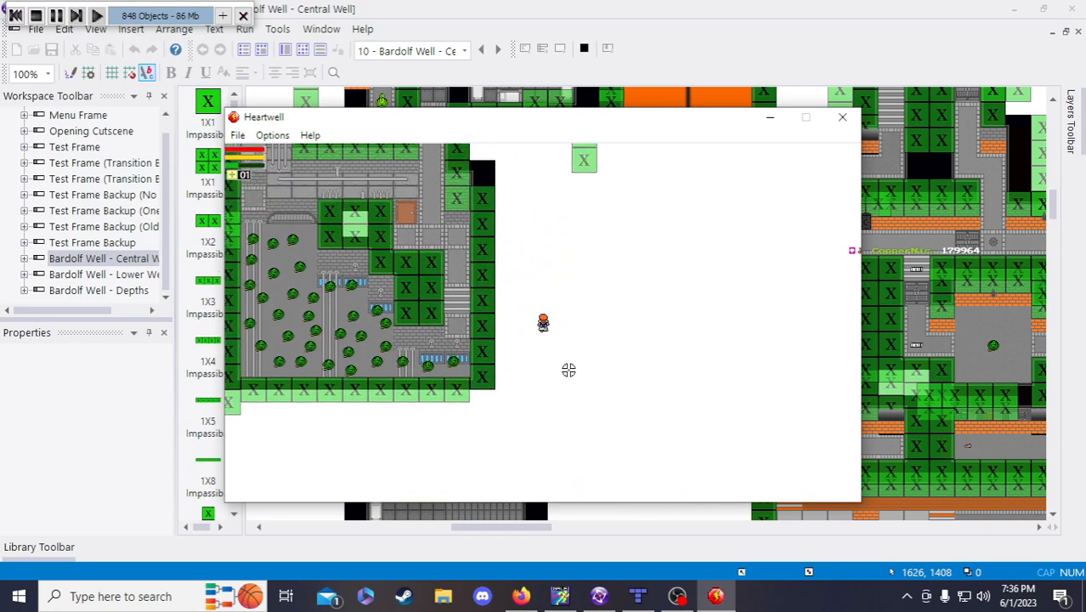
pyautogui.press('w')
pyautogui.press('d')
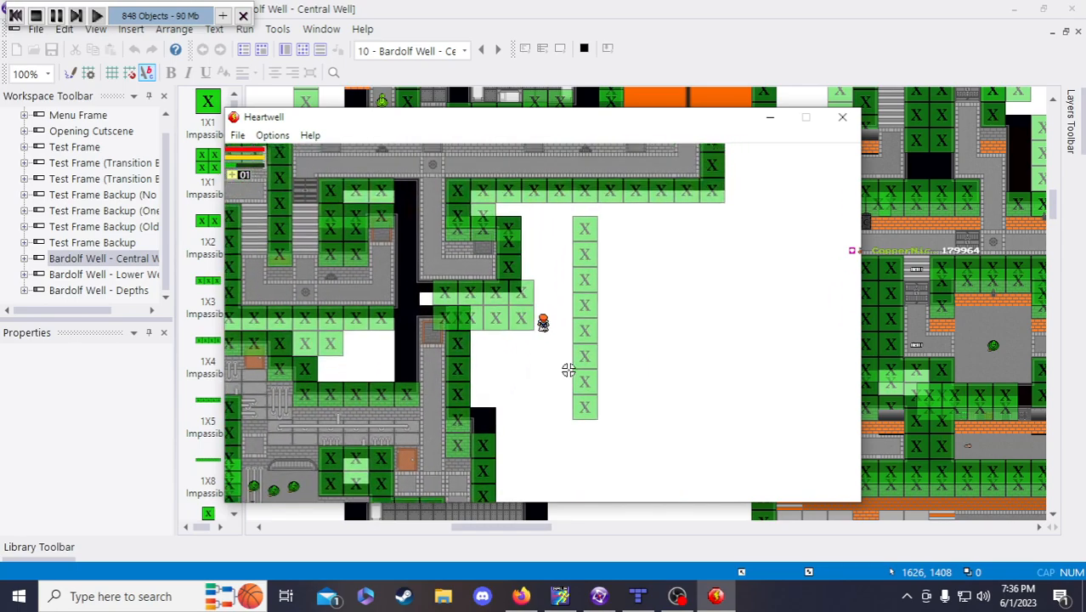
# - Move the character around the outside of the northern corridor's east end to the black opening in its north wall
pyautogui.press('w')
pyautogui.press('a')
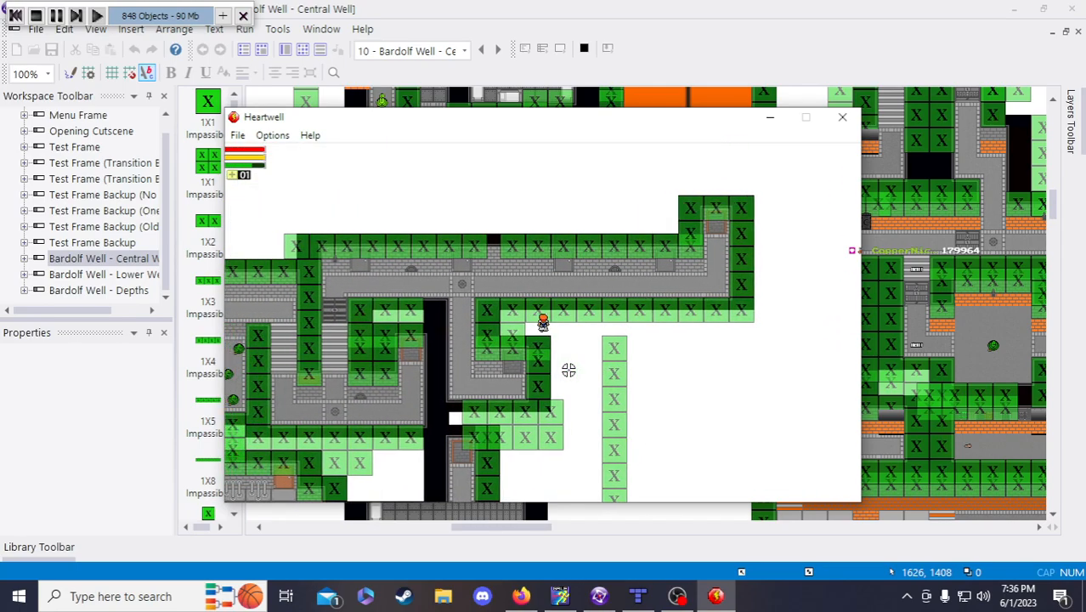
pyautogui.press('d')
pyautogui.press('w')
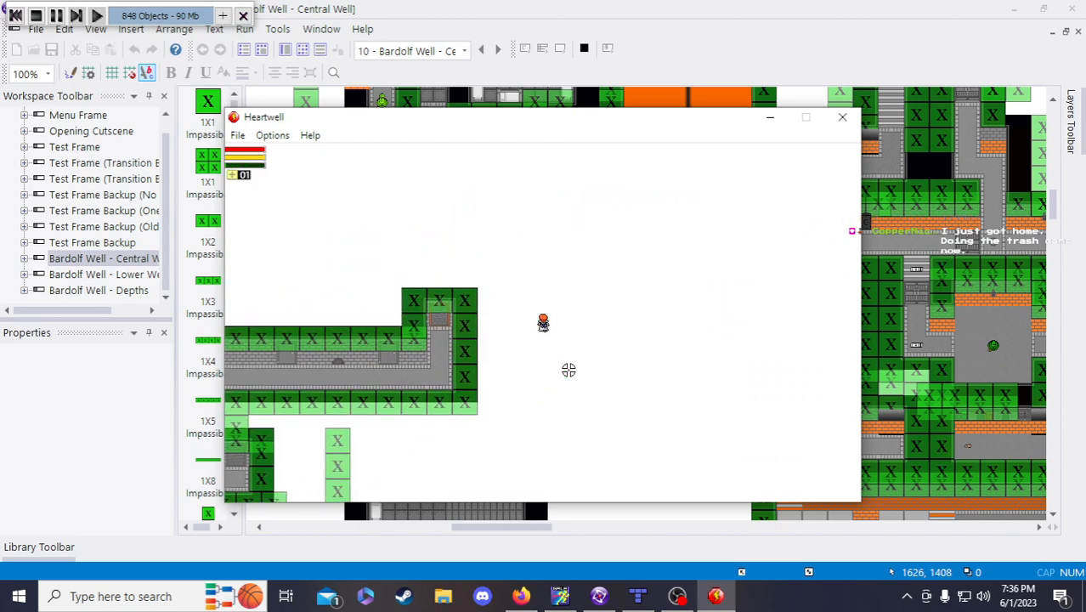
pyautogui.press('a')
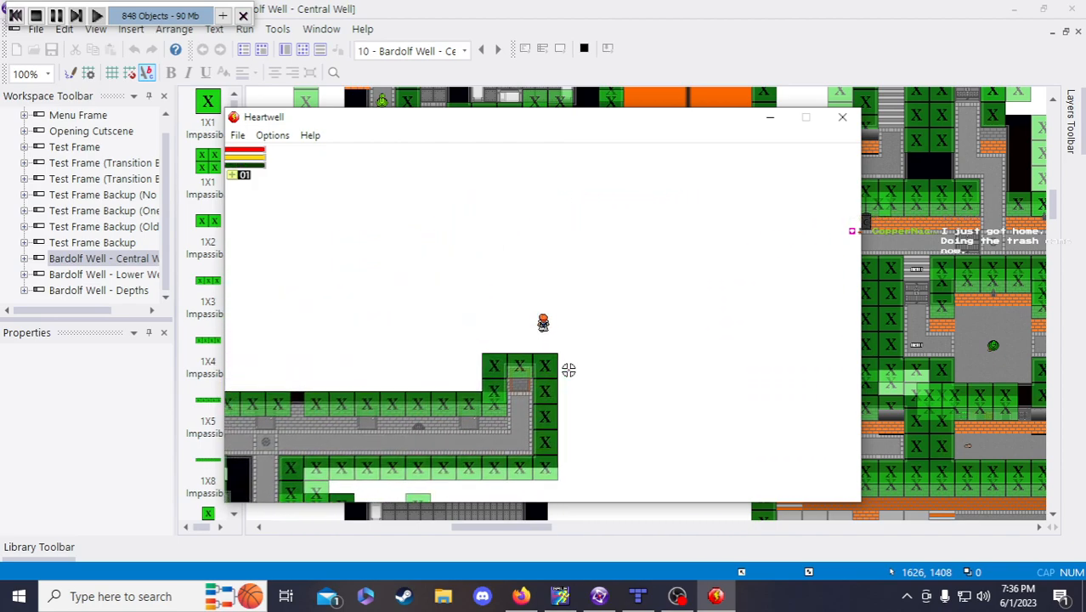
pyautogui.press('w')
pyautogui.press('a')
pyautogui.press('d')
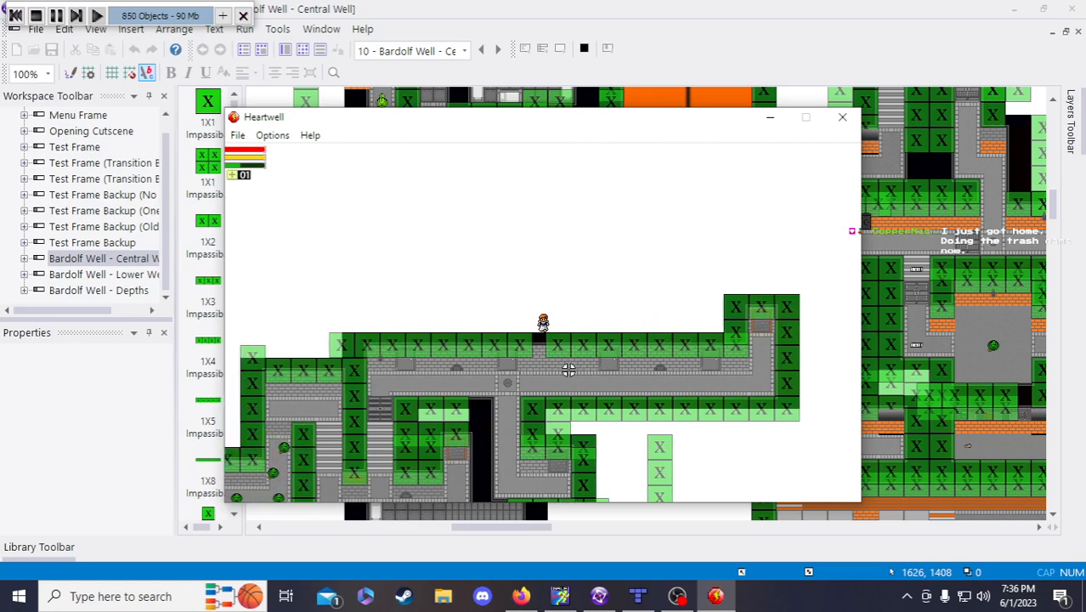
# - Move the character west along the outside of the northern corridor into the empty area beyond the plant-filled courtyard
pyautogui.press('a')
pyautogui.press('w')
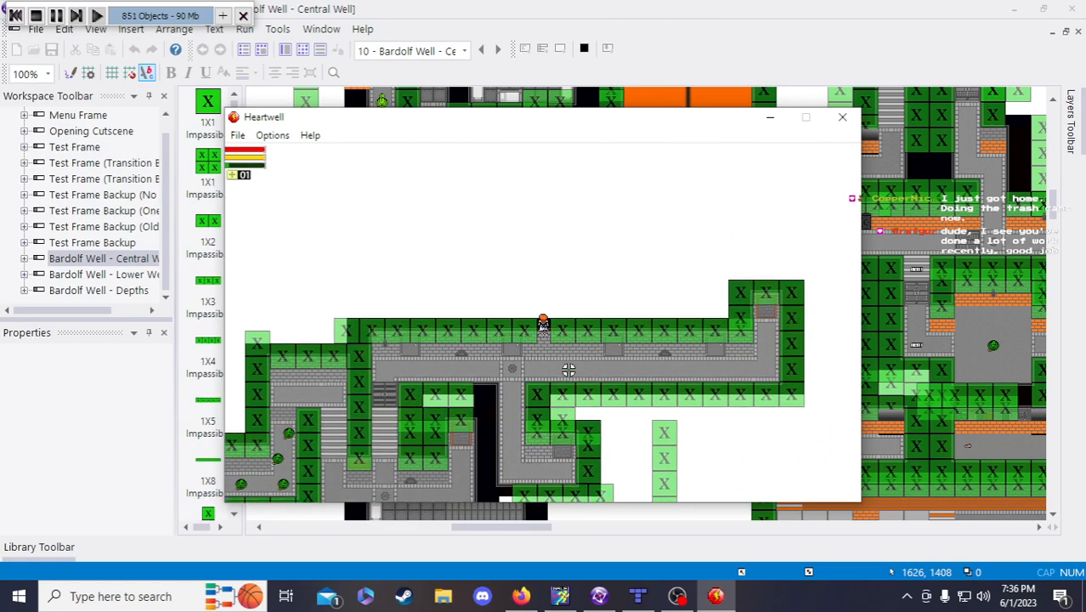
pyautogui.press('a')
pyautogui.press('s')
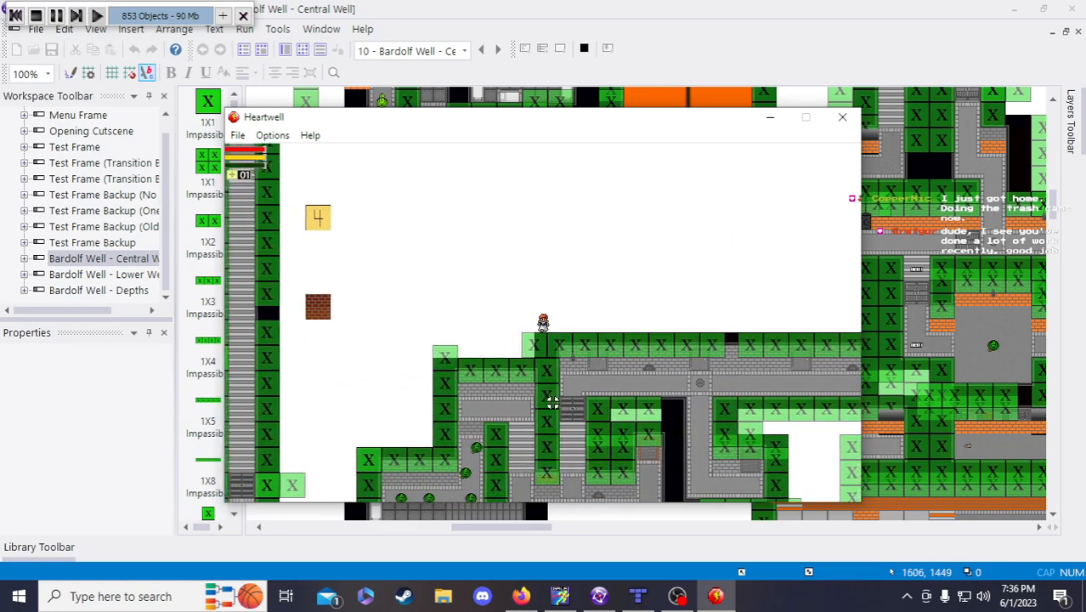
pyautogui.press('a')
pyautogui.press('w')
pyautogui.press('a')
pyautogui.press('s')
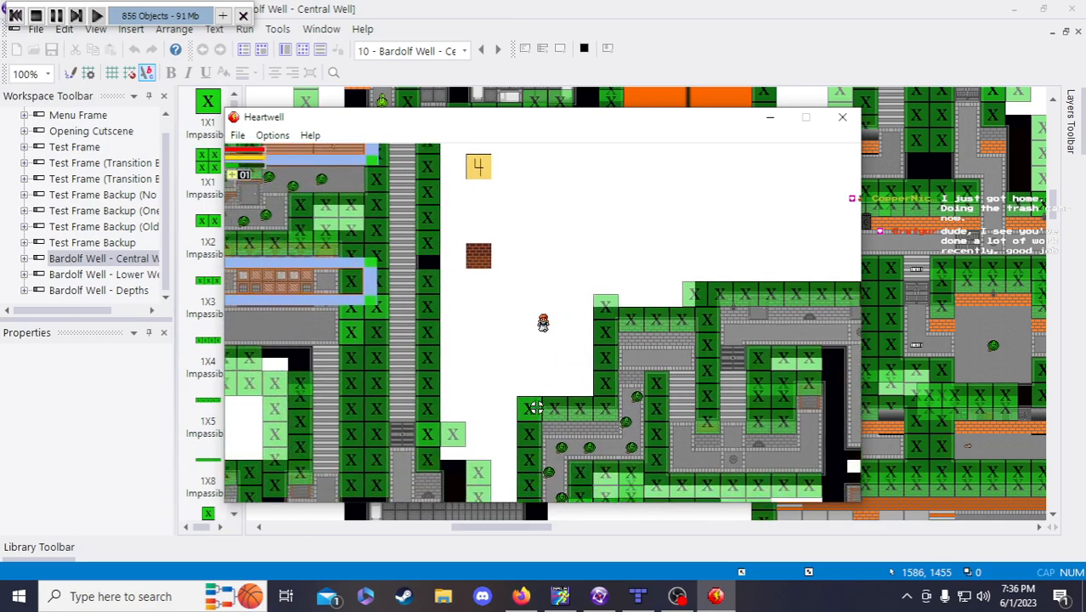
# - Move the character south through the empty area to the black wall beside the stairs' lower landing
pyautogui.press('d')
pyautogui.press('s')
pyautogui.press('a')
pyautogui.press('s')
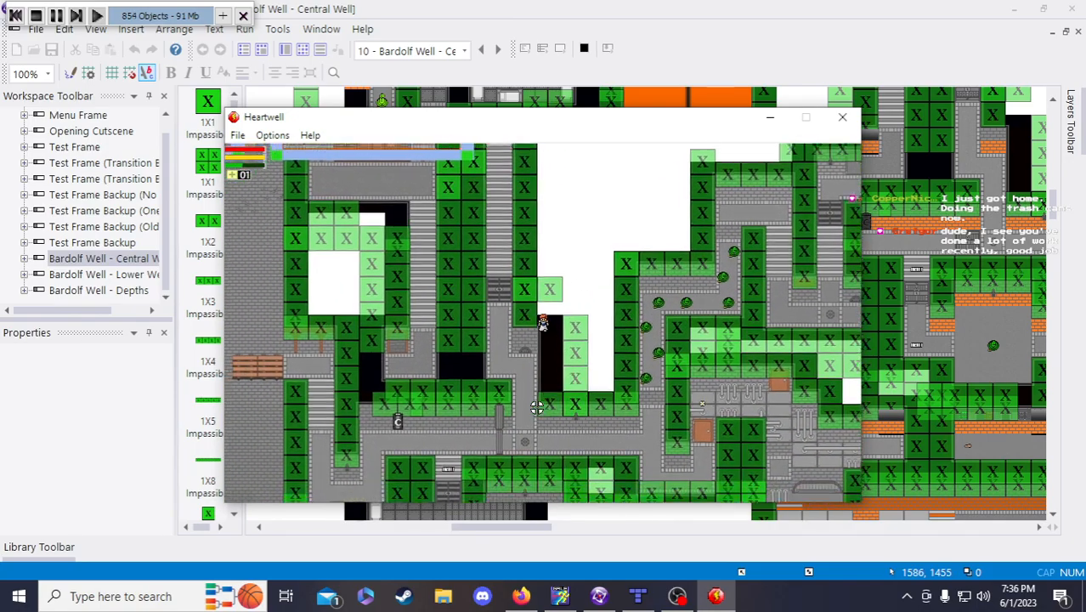
# - Bring the character back inside the passage, walk south and west to the save point, and save the game
pyautogui.press('w')
pyautogui.press('a')
pyautogui.press('s')
pyautogui.press('s')
pyautogui.press('s')
pyautogui.press('d')
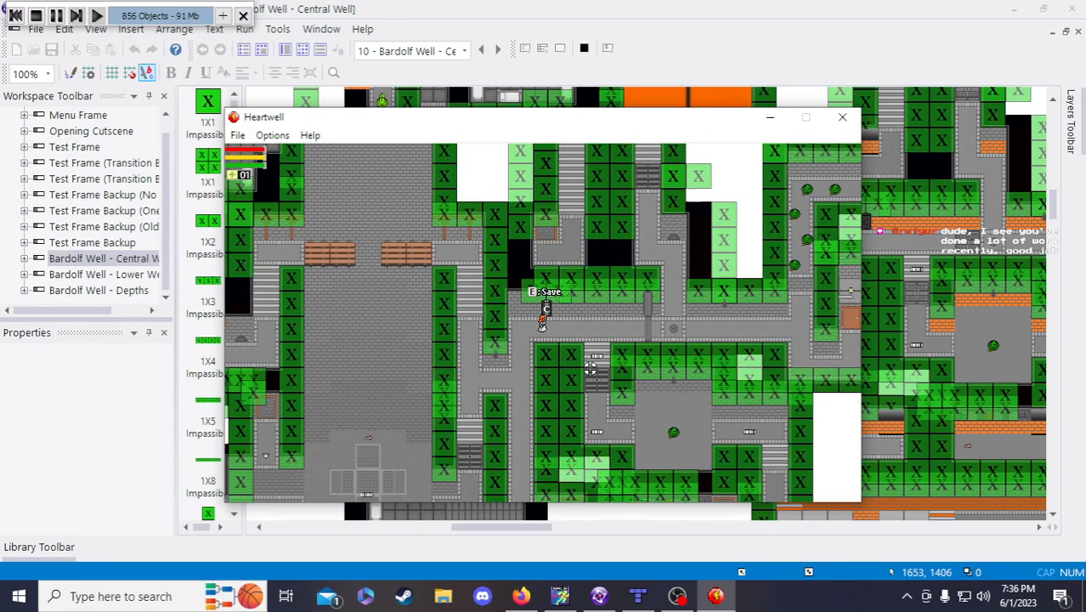
pyautogui.press('e')
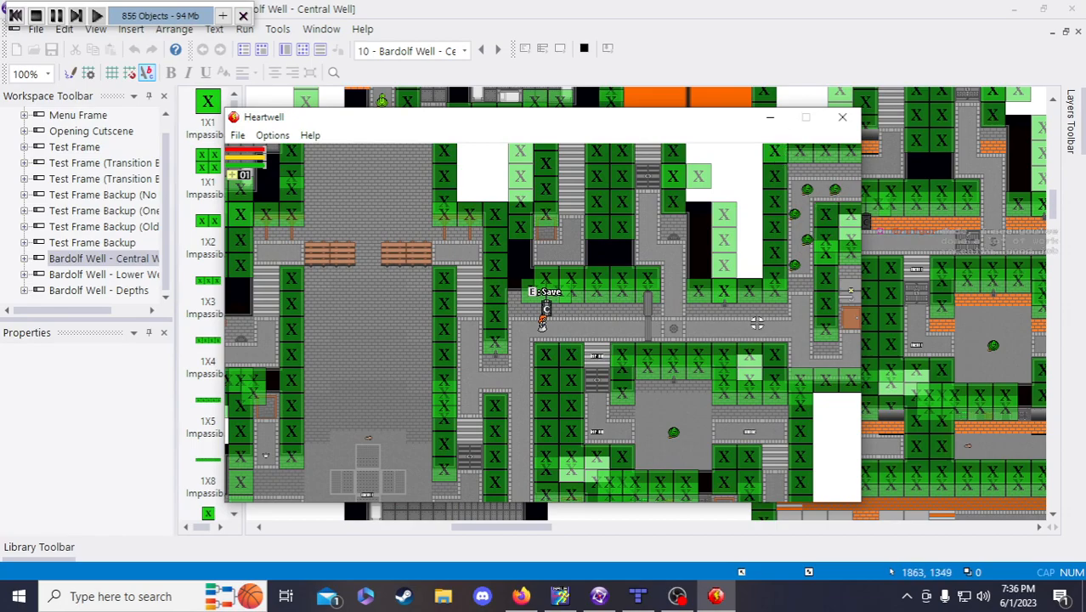
pyautogui.press('s')
pyautogui.press('w')
pyautogui.press('s')
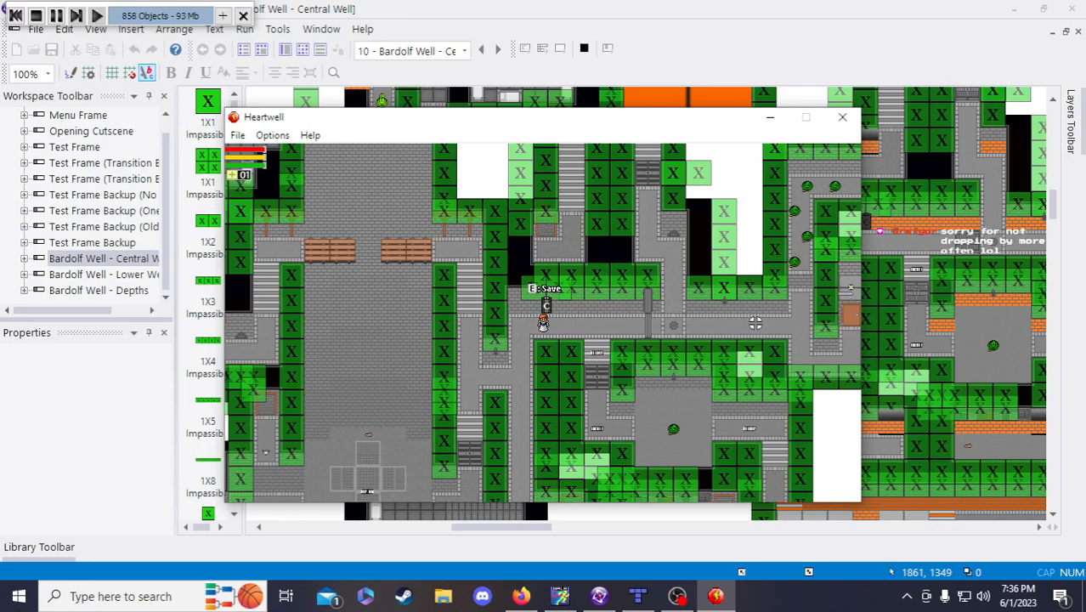
pyautogui.press('d')
pyautogui.press('a')
pyautogui.press('d')
pyautogui.press('a')
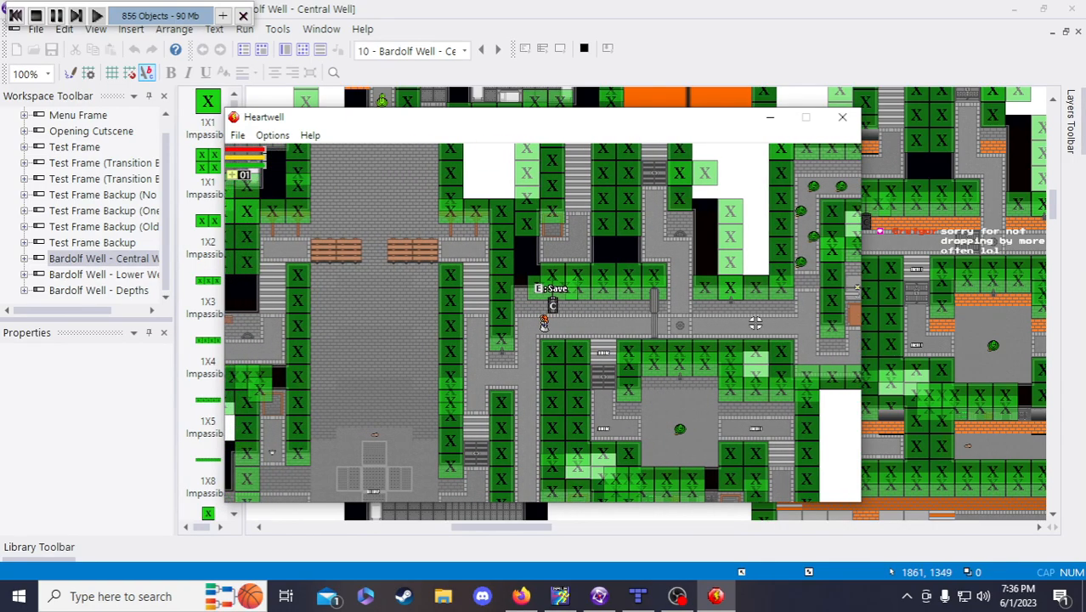
# - Walk the character around the side and front of the save point and use it to save again
pyautogui.press('s')
pyautogui.press('a')
pyautogui.press('s')
pyautogui.press('w')
pyautogui.press('d')
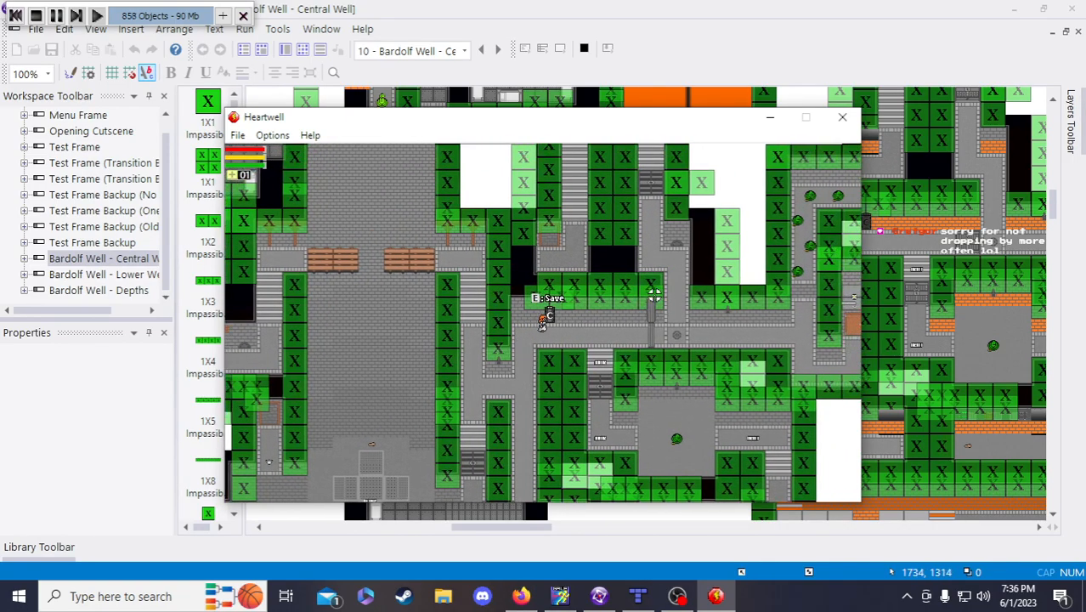
pyautogui.press('s')
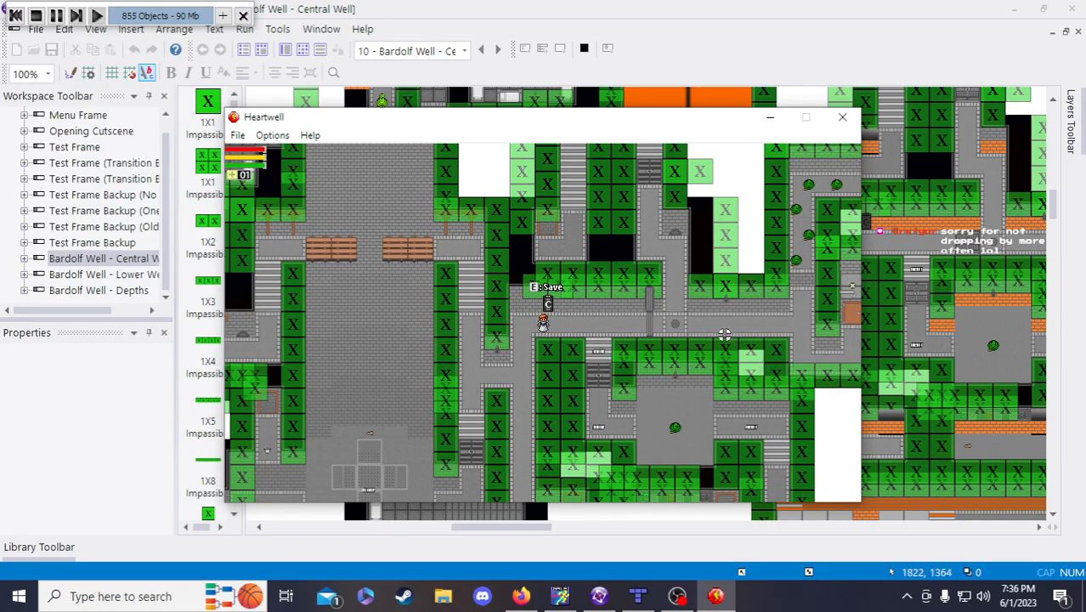
pyautogui.press('a')
pyautogui.press('s')
pyautogui.press('d')
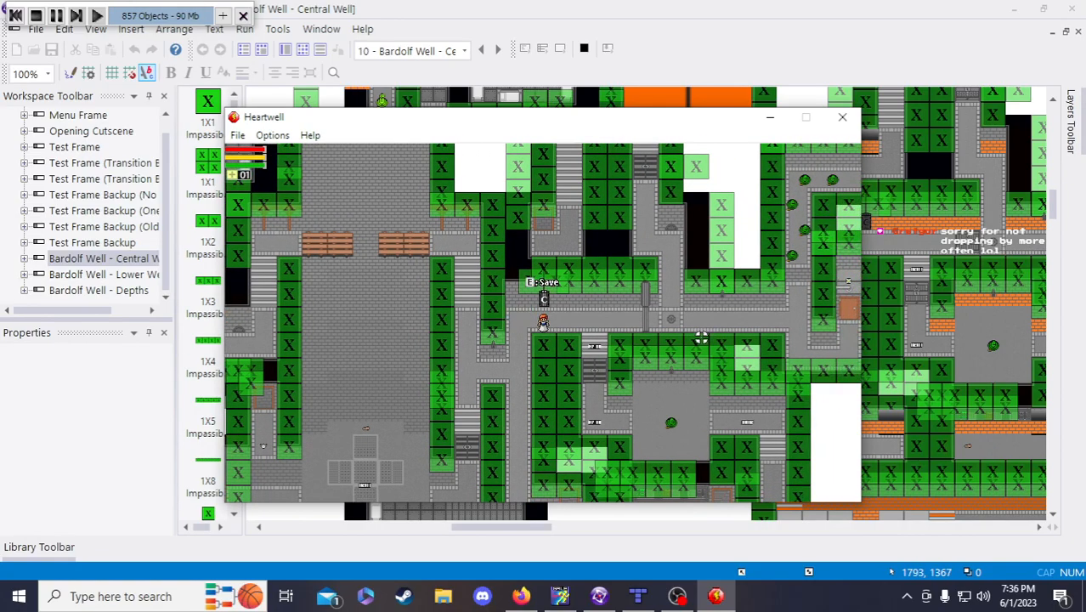
pyautogui.press('e')
pyautogui.press('e')
pyautogui.press('w')
pyautogui.press('s')
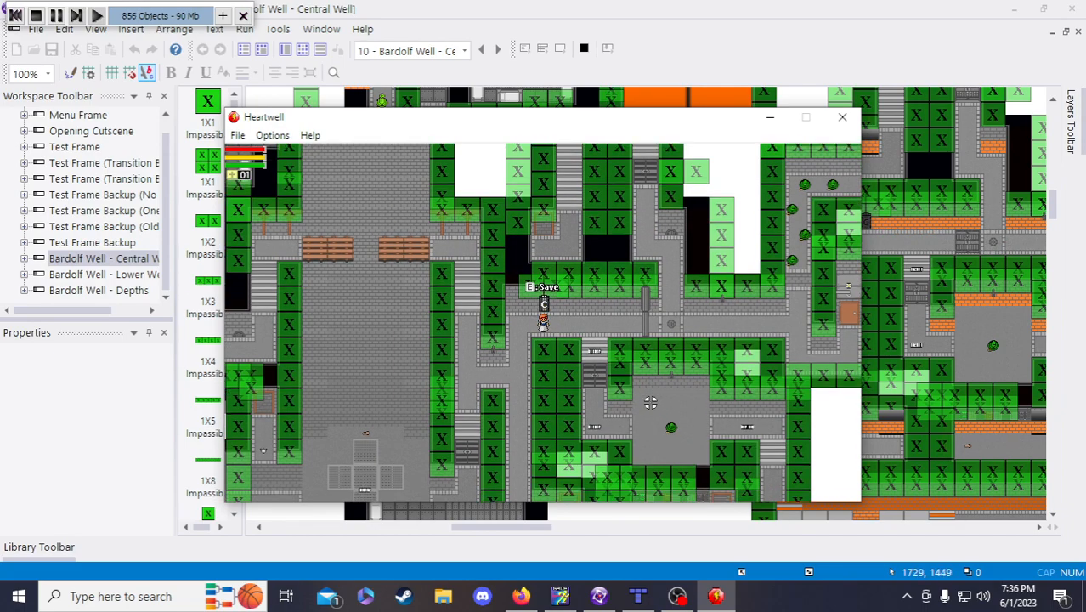
# - Walk the character from the save point west and south to the corridor junction below
pyautogui.press('a')
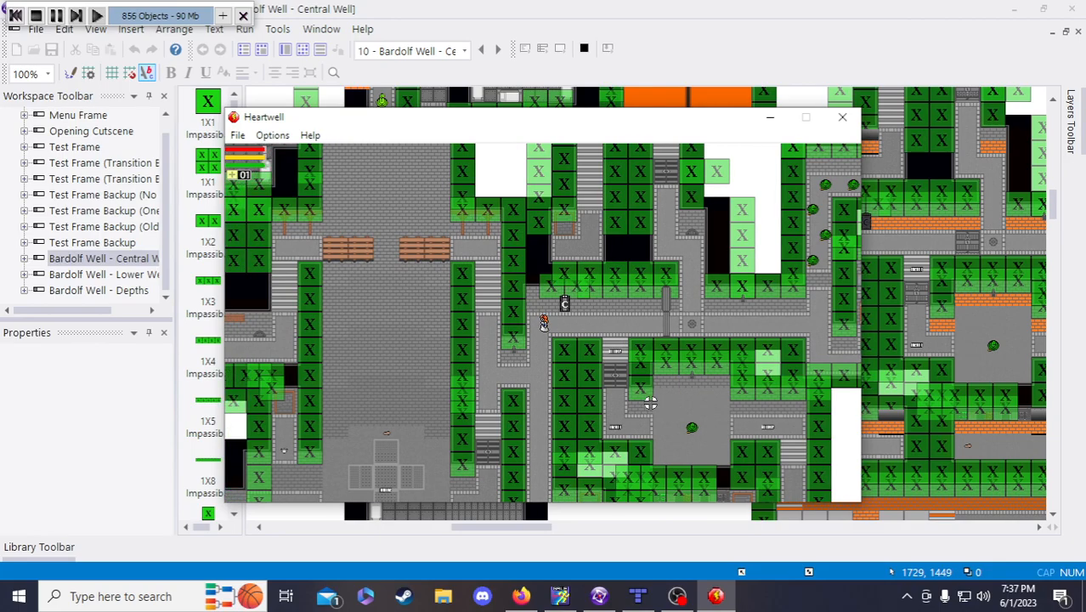
pyautogui.press('s')
pyautogui.press('s')
pyautogui.press('a')
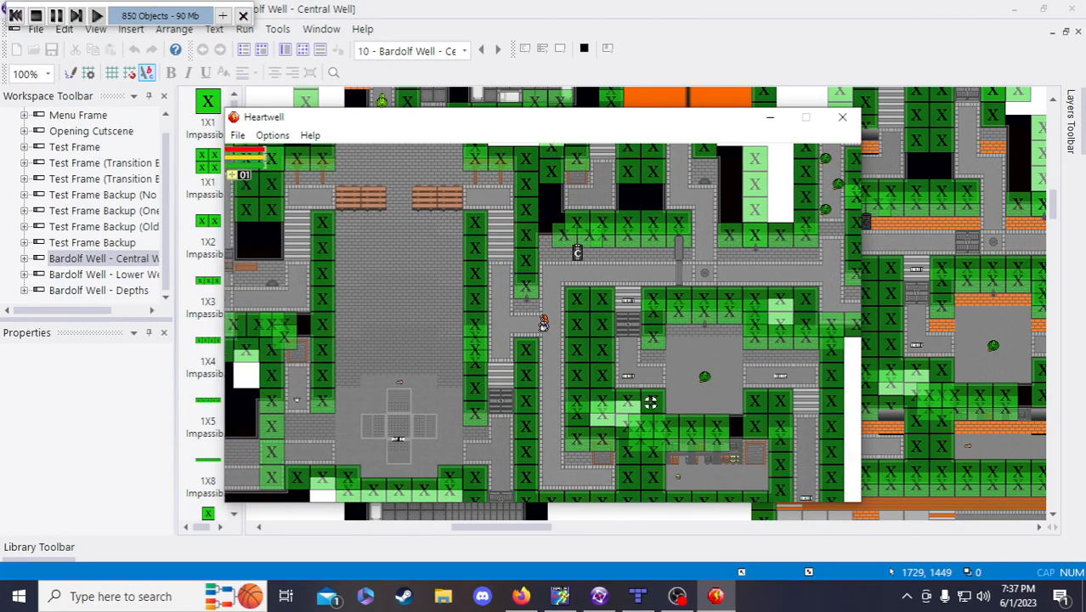
pyautogui.press('d')
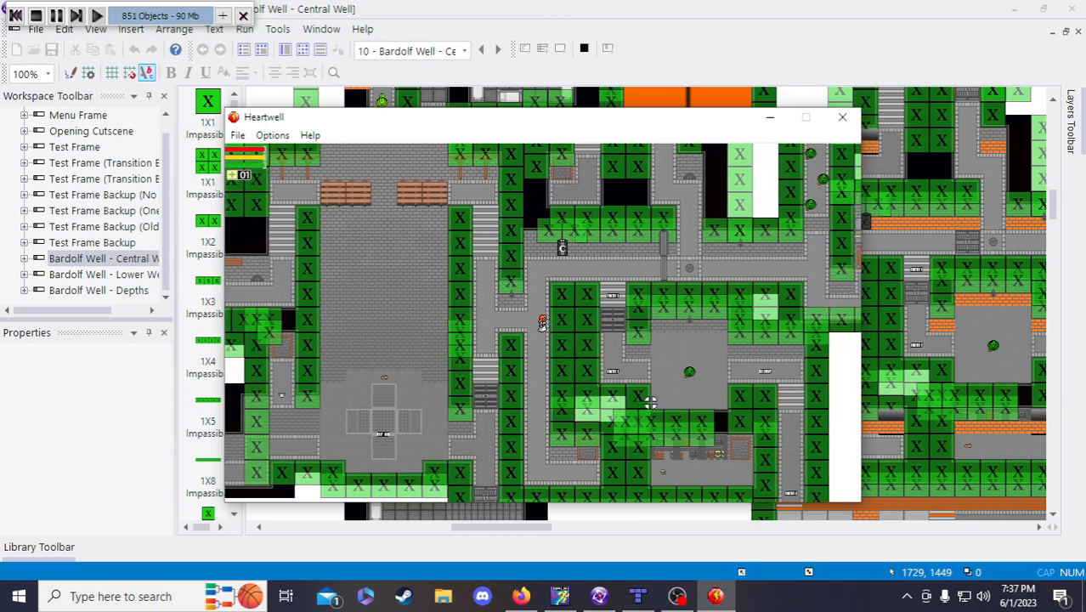
pyautogui.press('a')
pyautogui.press('s')
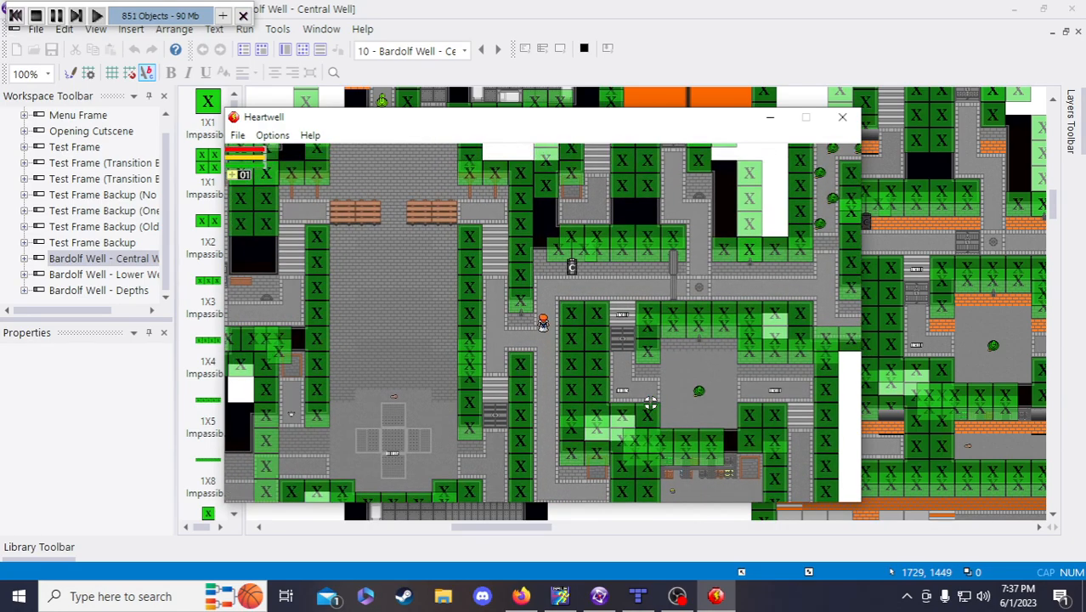
pyautogui.press('w')
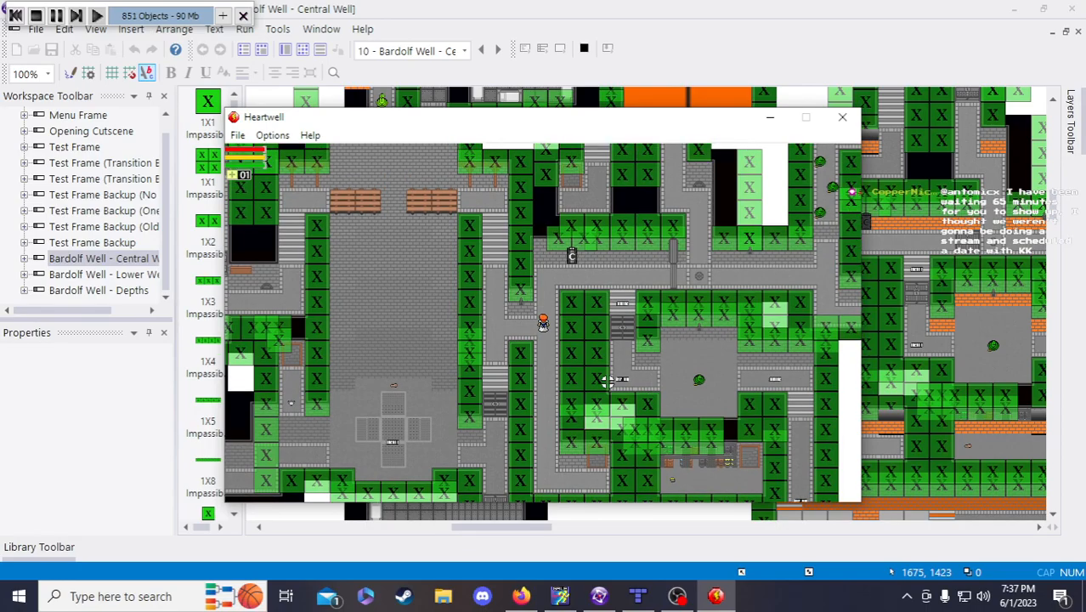
# - Walk the character west past the interactive wall object and up the stairs to the wooden bridge's east end
pyautogui.press('a')
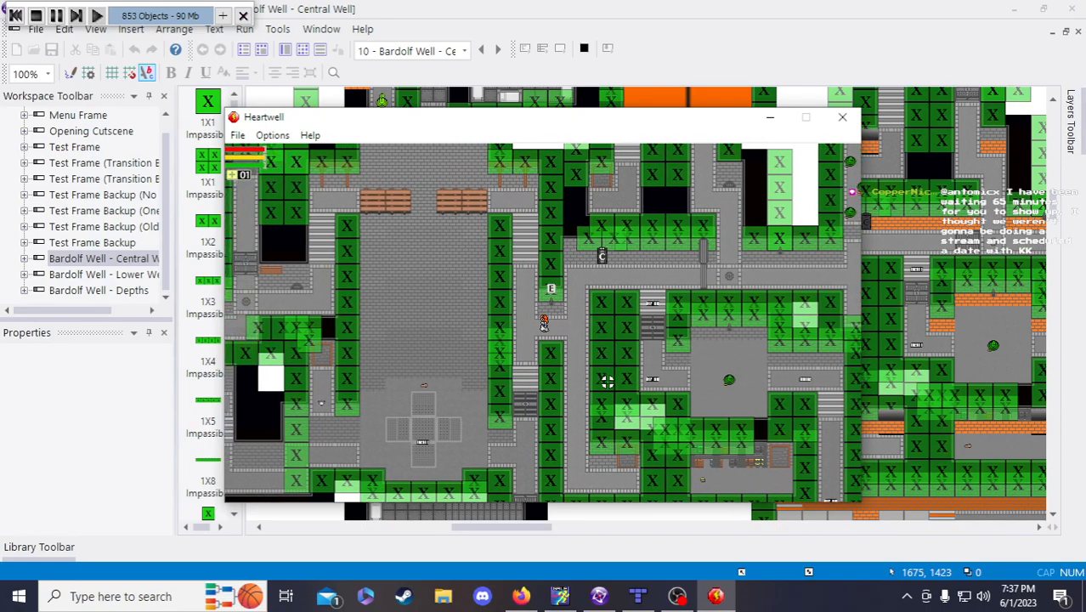
pyautogui.press('s')
pyautogui.press('a')
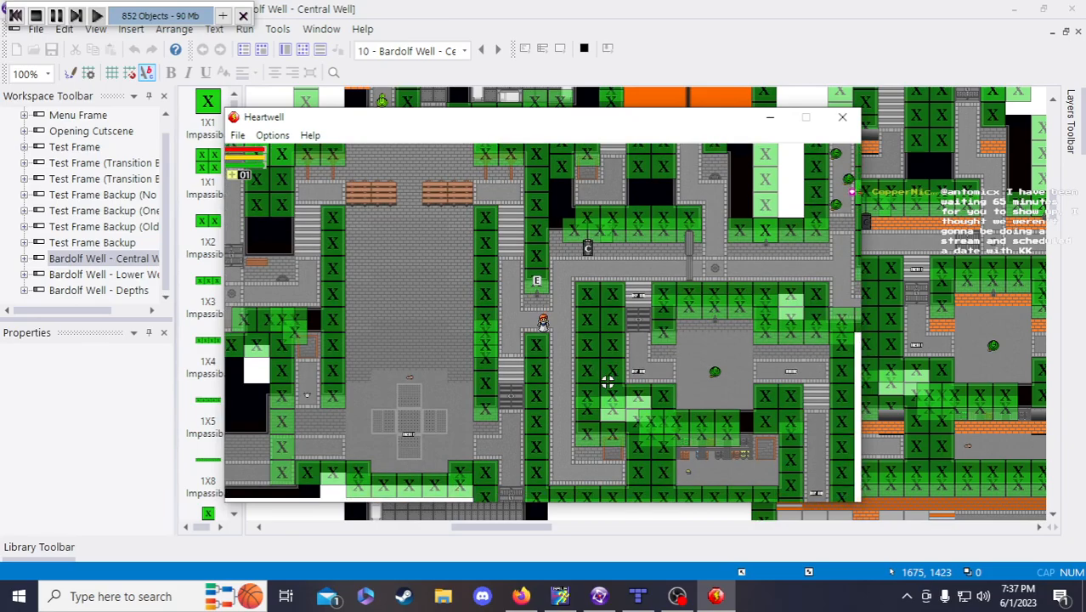
pyautogui.press('w')
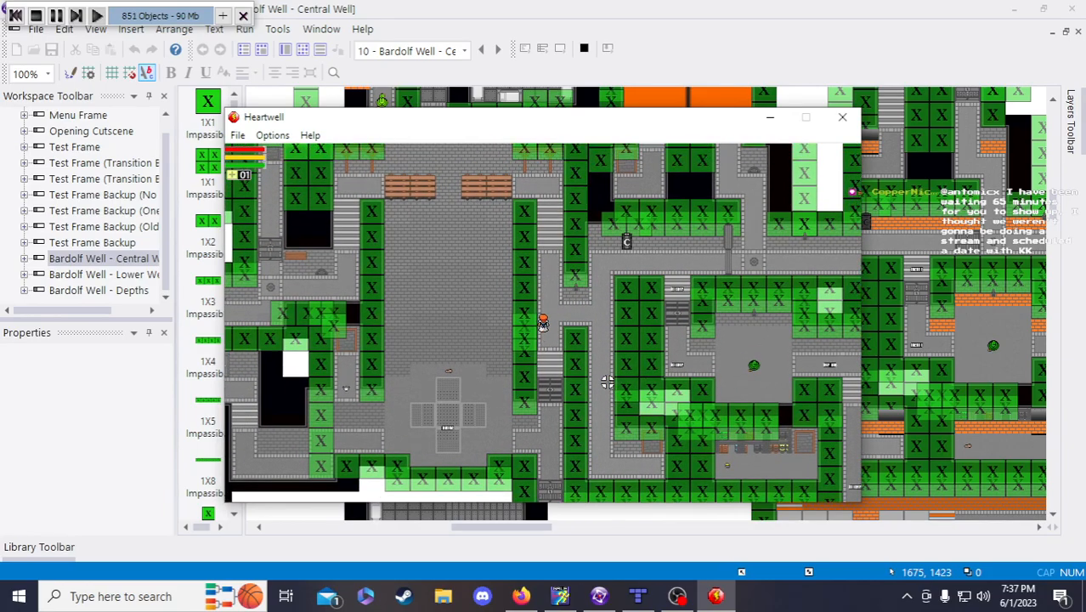
pyautogui.press('w')
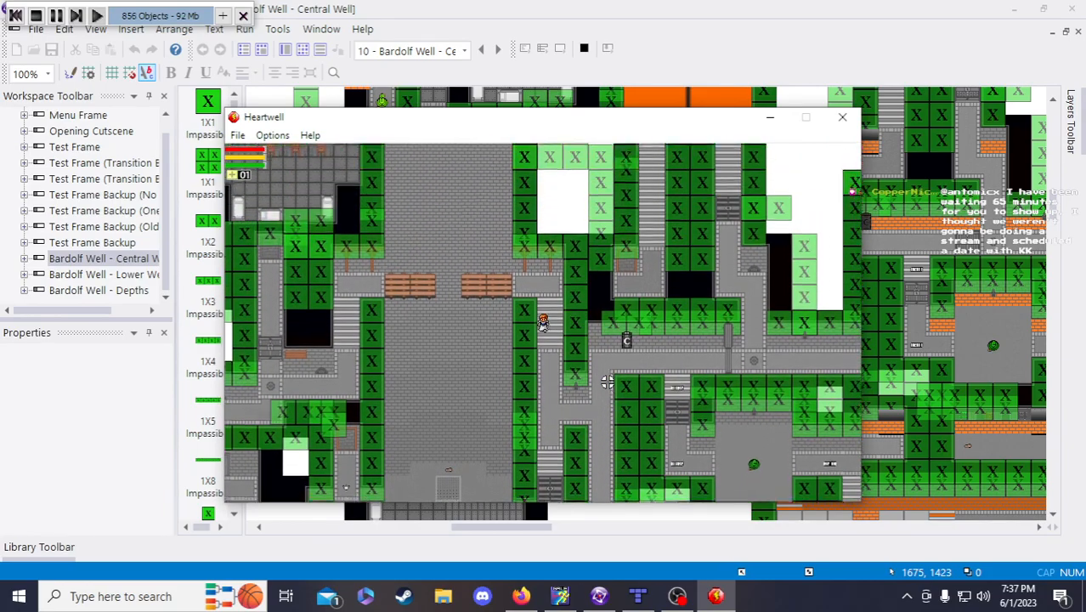
pyautogui.press('a')
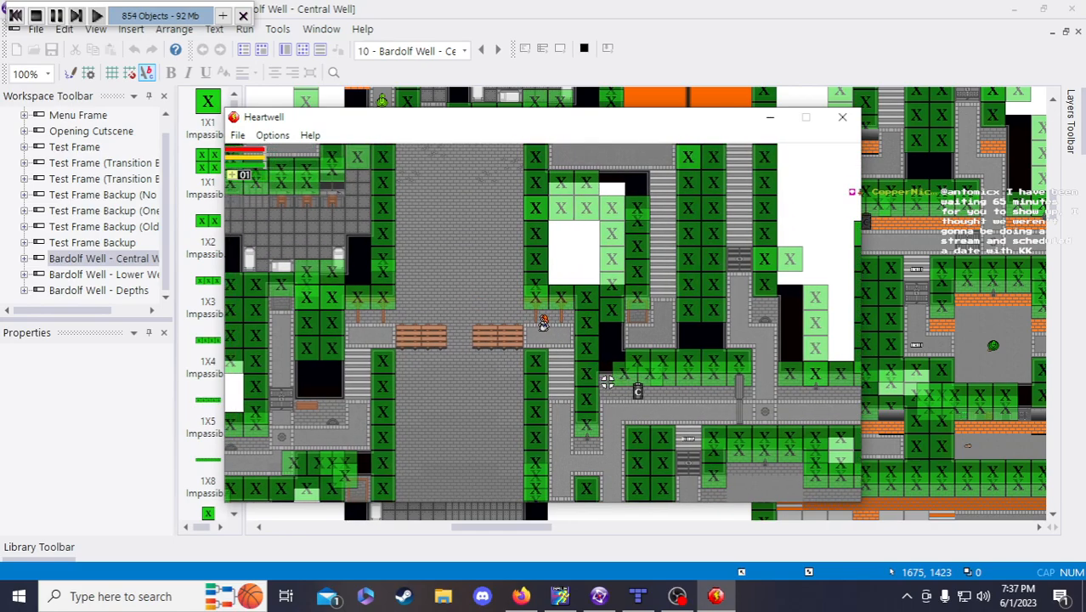
pyautogui.press('s')
pyautogui.press('d')
pyautogui.press('w')
pyautogui.press('a')
pyautogui.press('s')
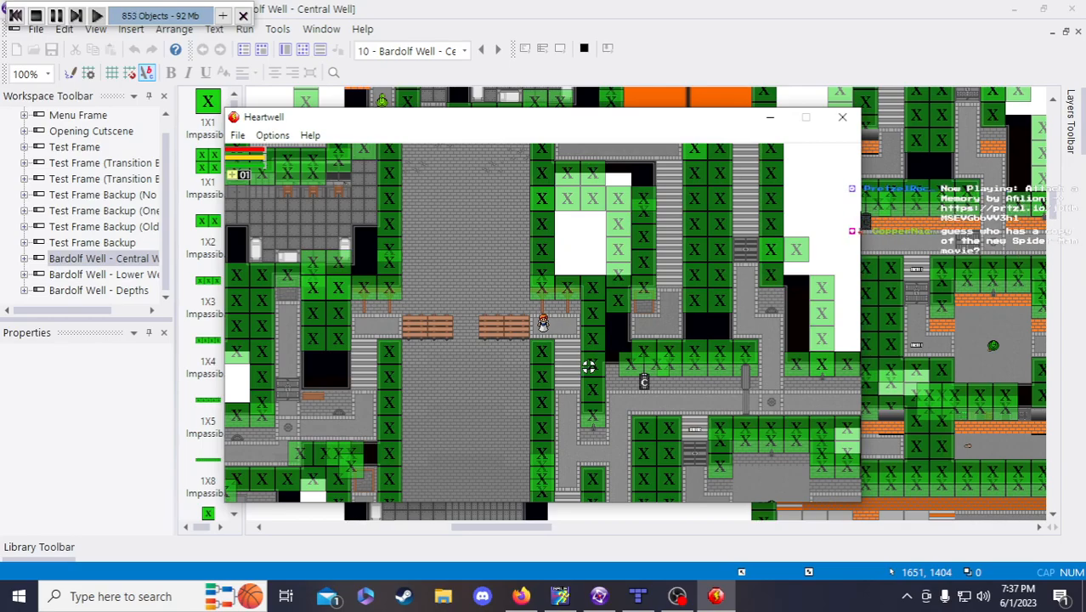
pyautogui.press('d')
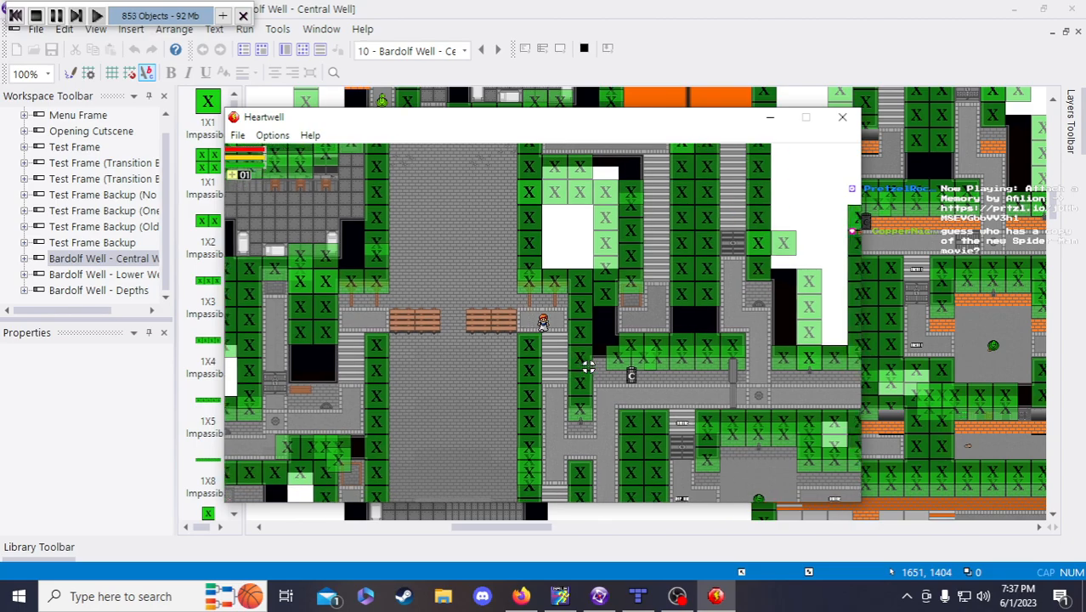
# - Walk the character down the stairs from the bridge and south to the lower flight beside the central channel
pyautogui.press('s')
pyautogui.press('s')
pyautogui.press('a')
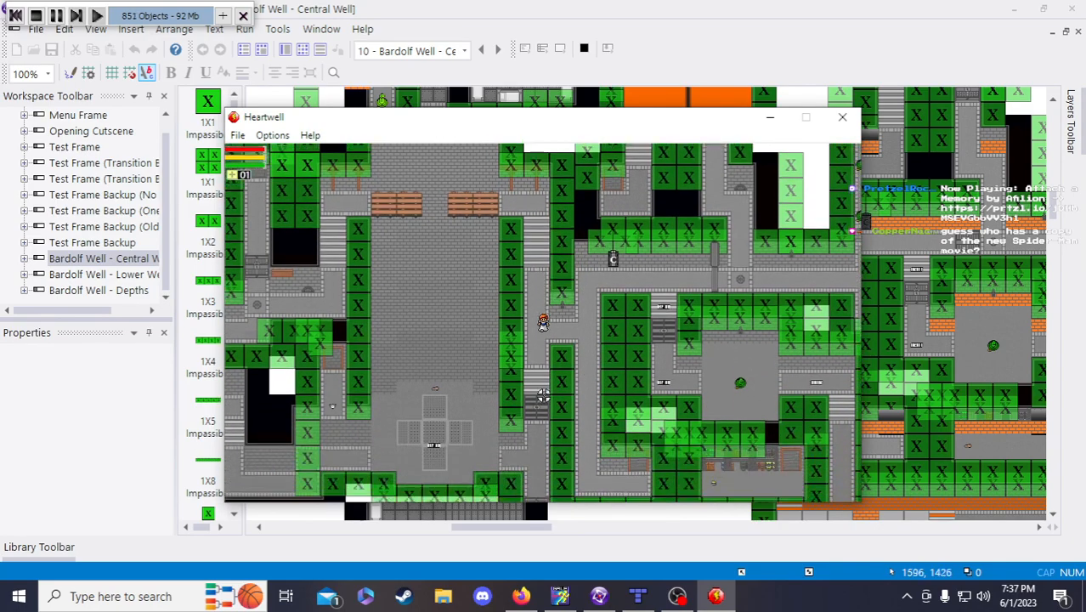
pyautogui.press('s')
pyautogui.press('d')
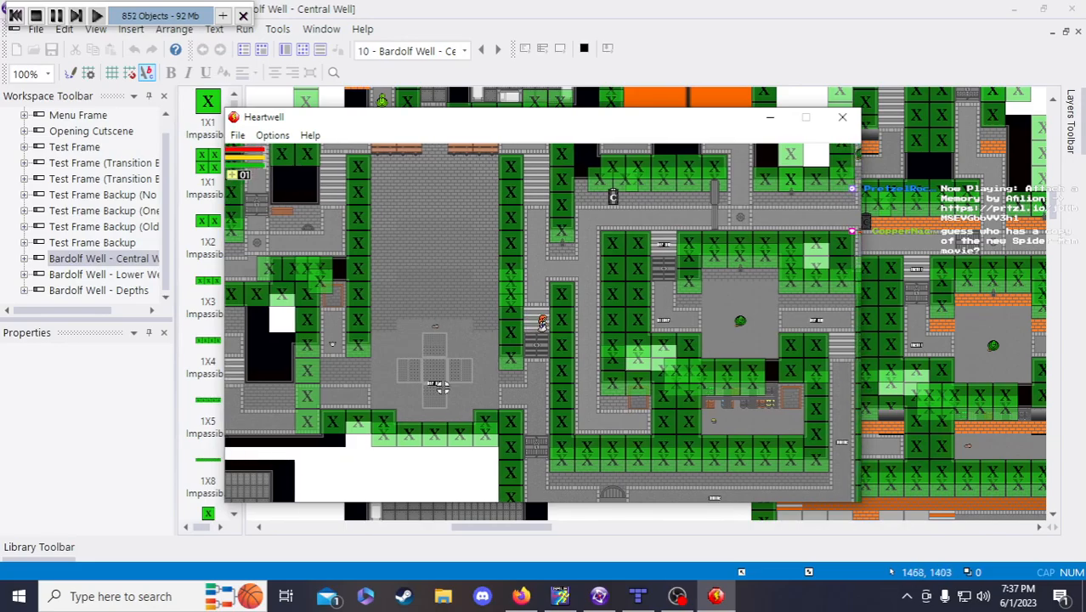
# - Walk the character back up to the wooden bridge, step onto its east section, and return to the landing
pyautogui.press('w')
pyautogui.press('d')
pyautogui.press('w')
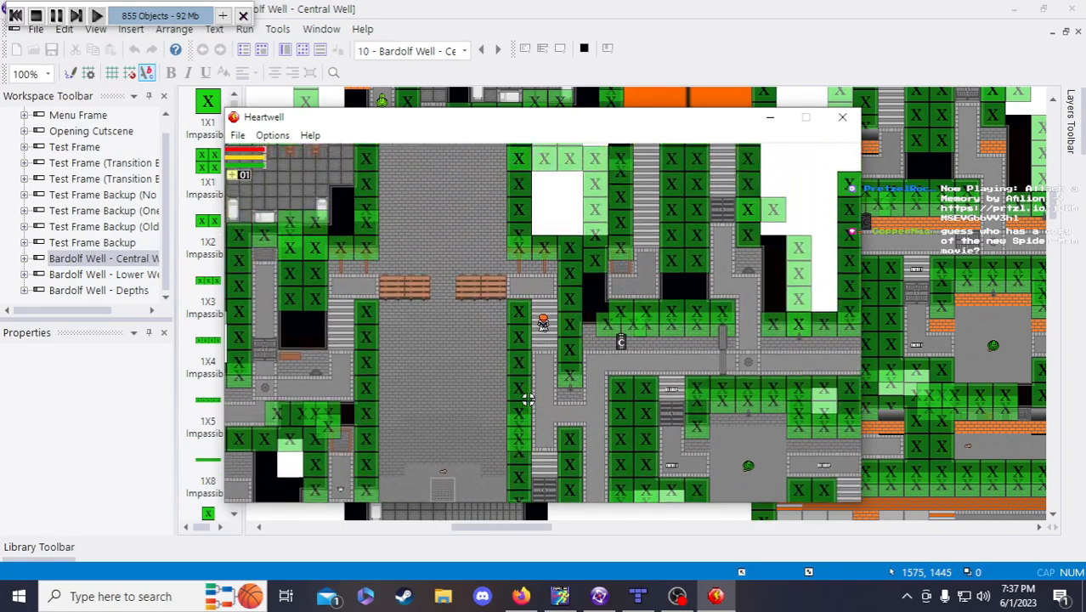
pyautogui.press('a')
pyautogui.press('a')
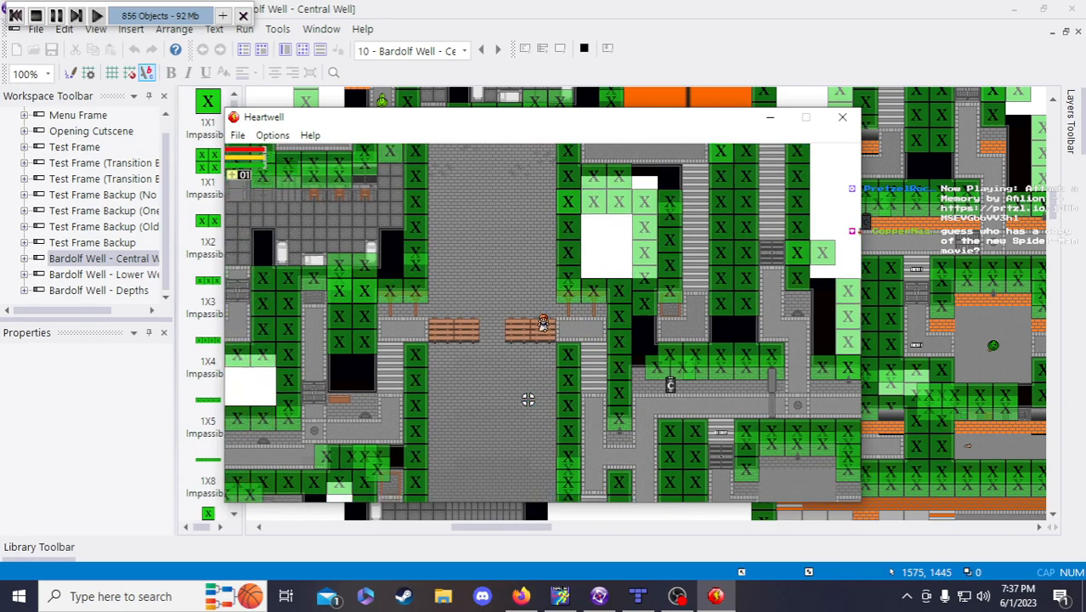
pyautogui.press('d')
pyautogui.press('s')
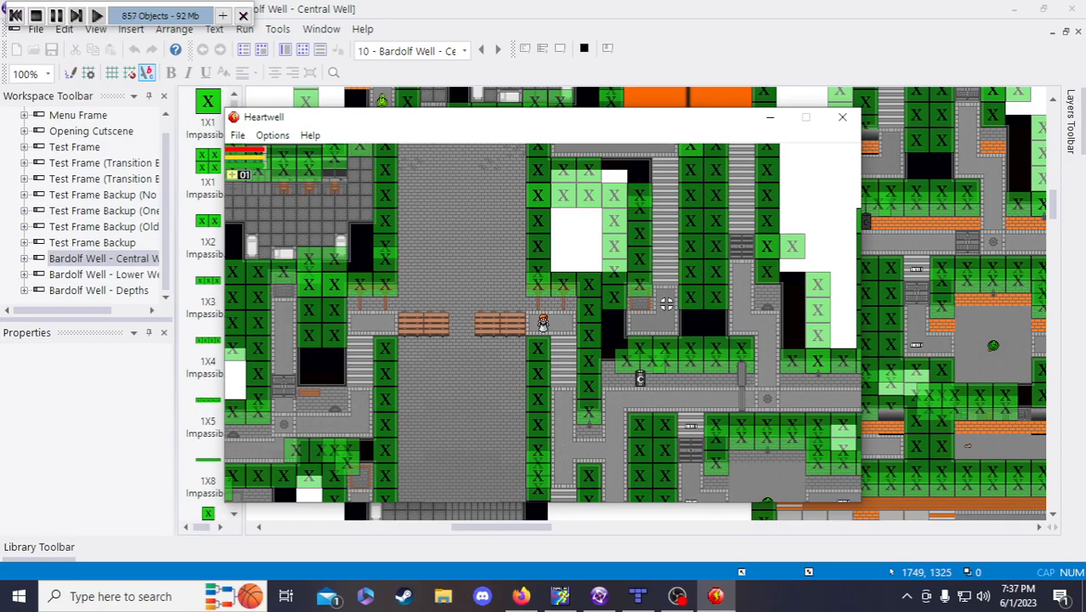
# - Walk the character down the stairs to the junction beside the interactive wall object and close the game playtest
pyautogui.press('d')
pyautogui.press('s')
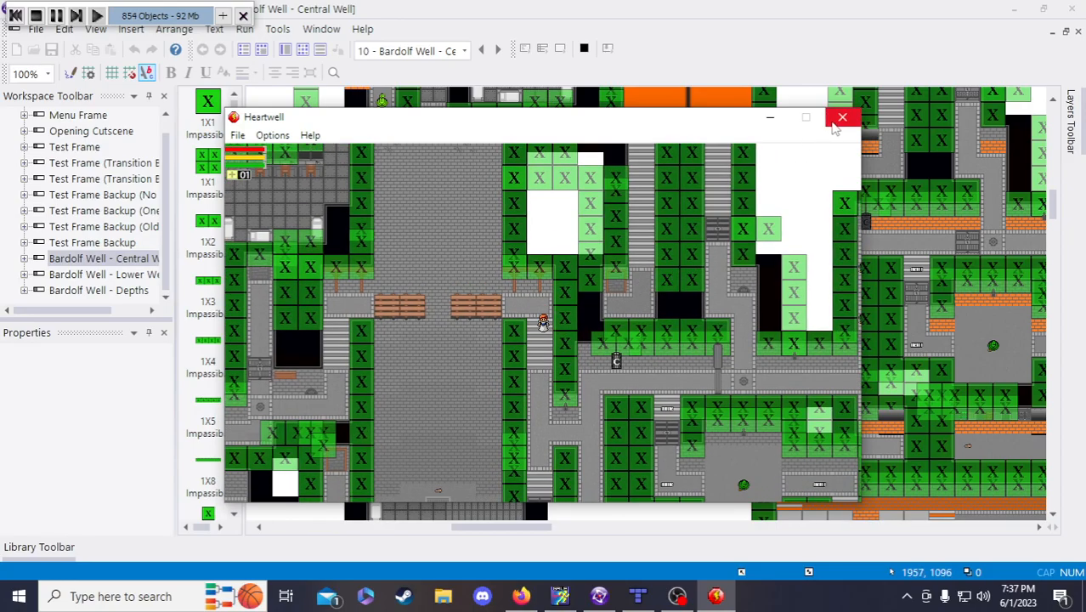
pyautogui.press('s')
pyautogui.press('w')
pyautogui.press('d')
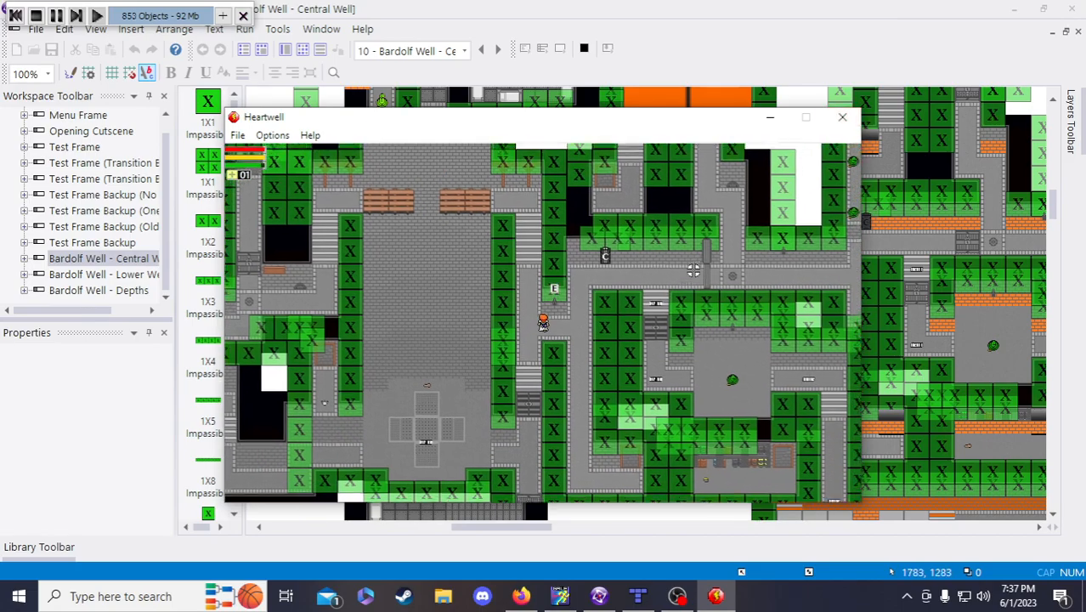
pyautogui.press('w')
pyautogui.click(843, 118)
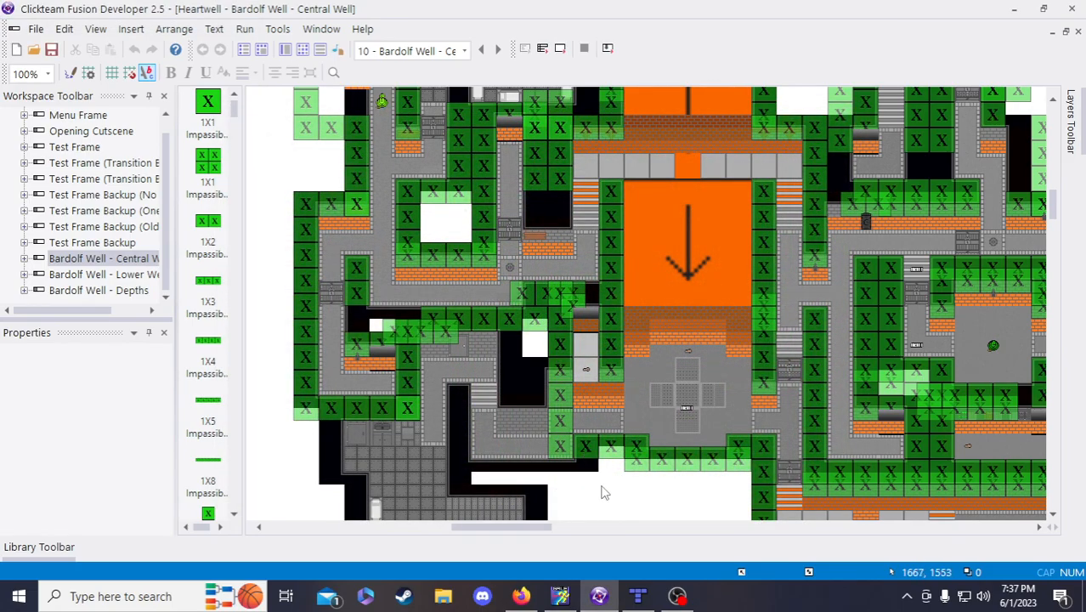
# - Examine the walls south of the central channel and the tiled building southwest of it in the frame editor
pyautogui.scroll(-3, 604, 495)
pyautogui.scroll(3, 624, 475)
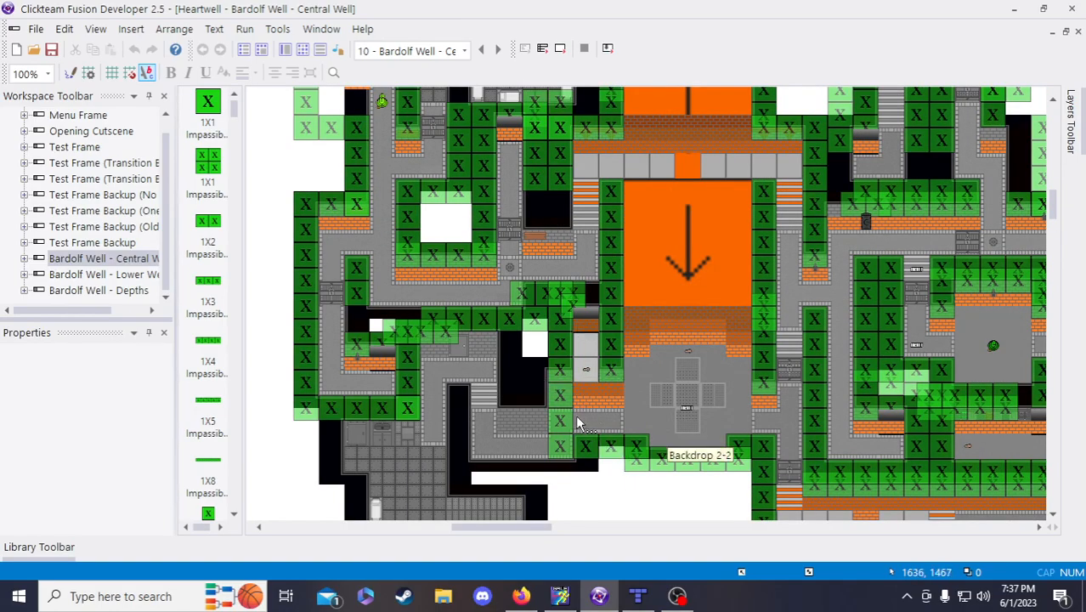
pyautogui.scroll(-3, 541, 412)
pyautogui.scroll(3, 586, 392)
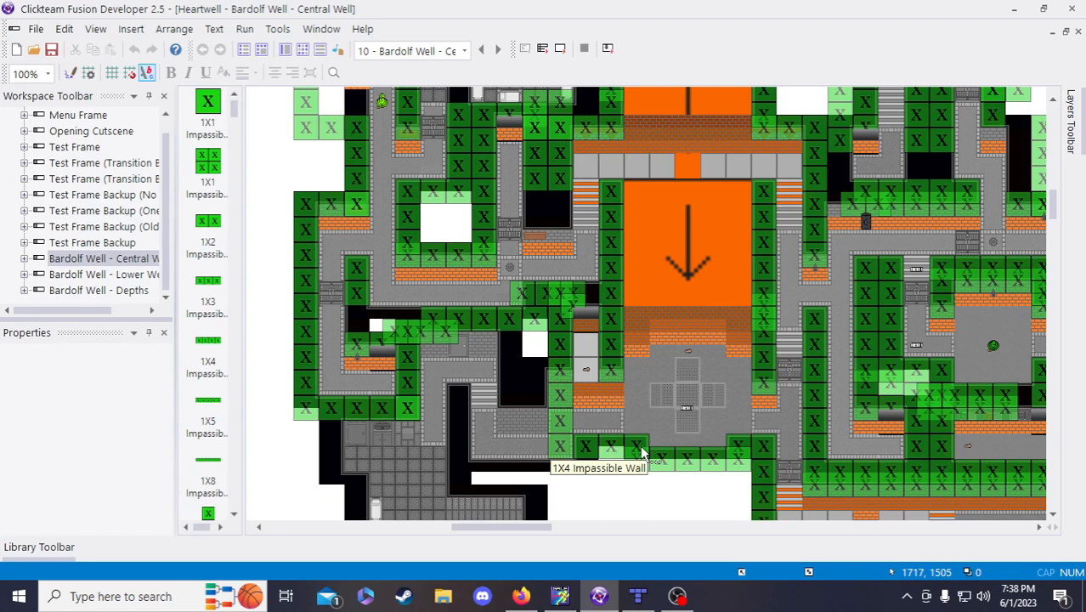
pyautogui.scroll(-3, 642, 455)
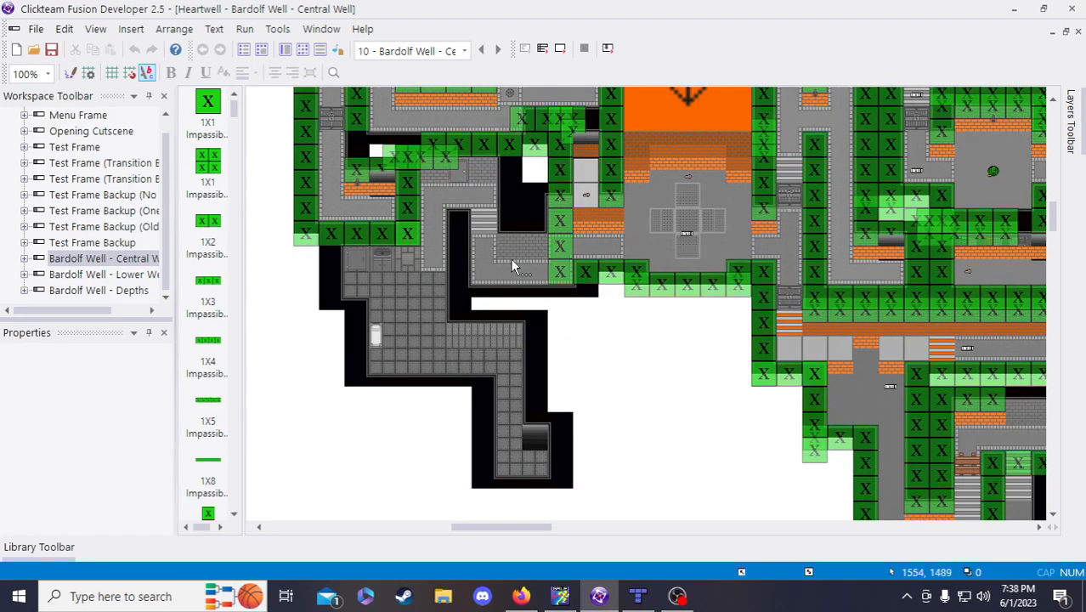
# - Move the 6X1 and 1X4 impassible walls off the passage west of the lower plaza into the empty areas beside the map
pyautogui.click(572, 270)
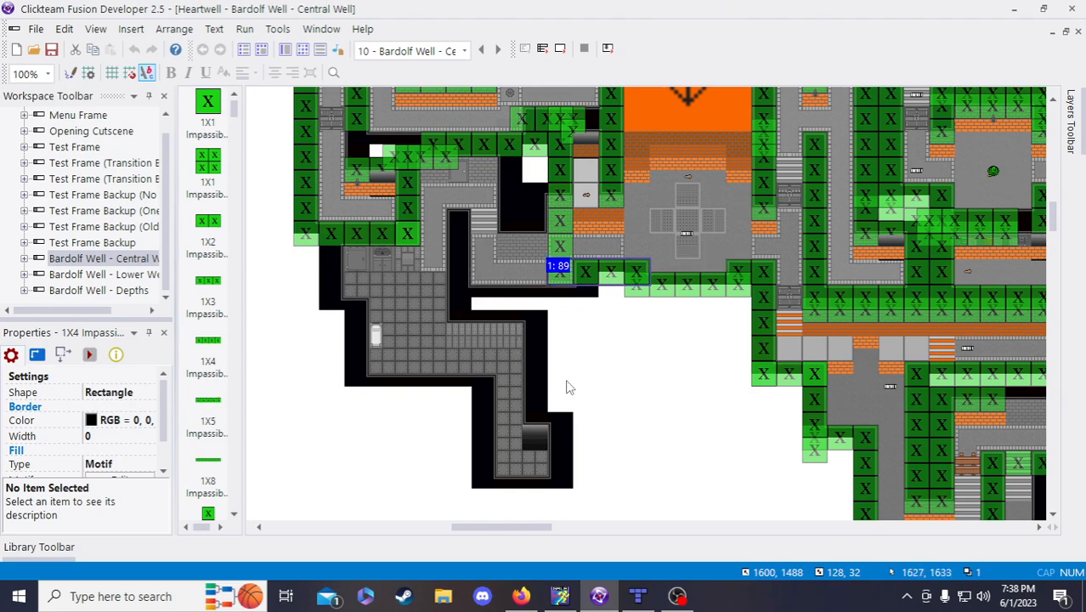
pyautogui.moveTo(541, 528); pyautogui.dragTo(528, 530)
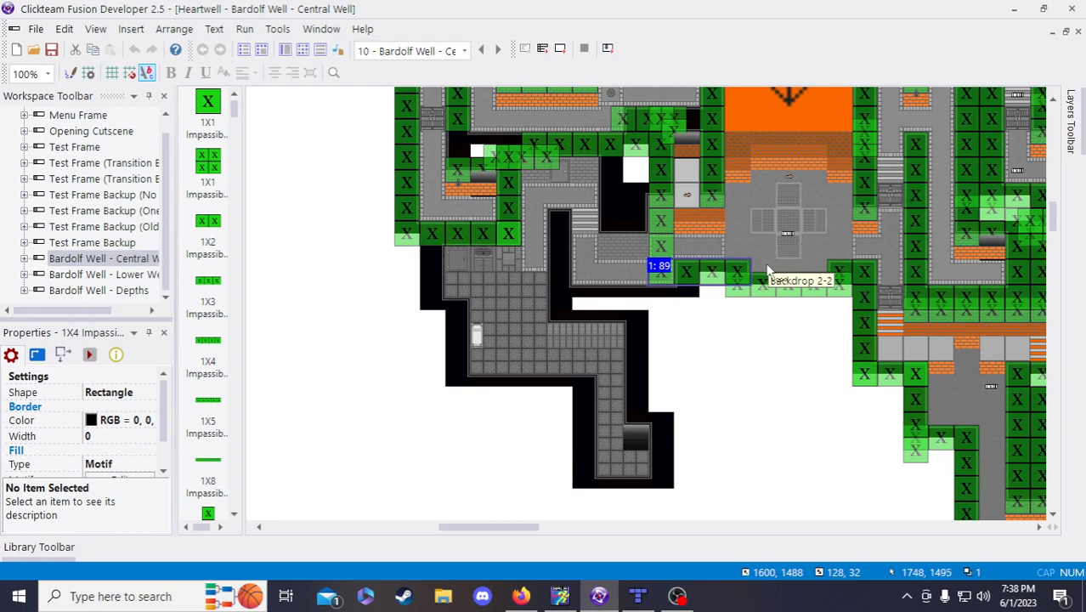
pyautogui.scroll(5, 782, 425)
pyautogui.scroll(-2, 714, 492)
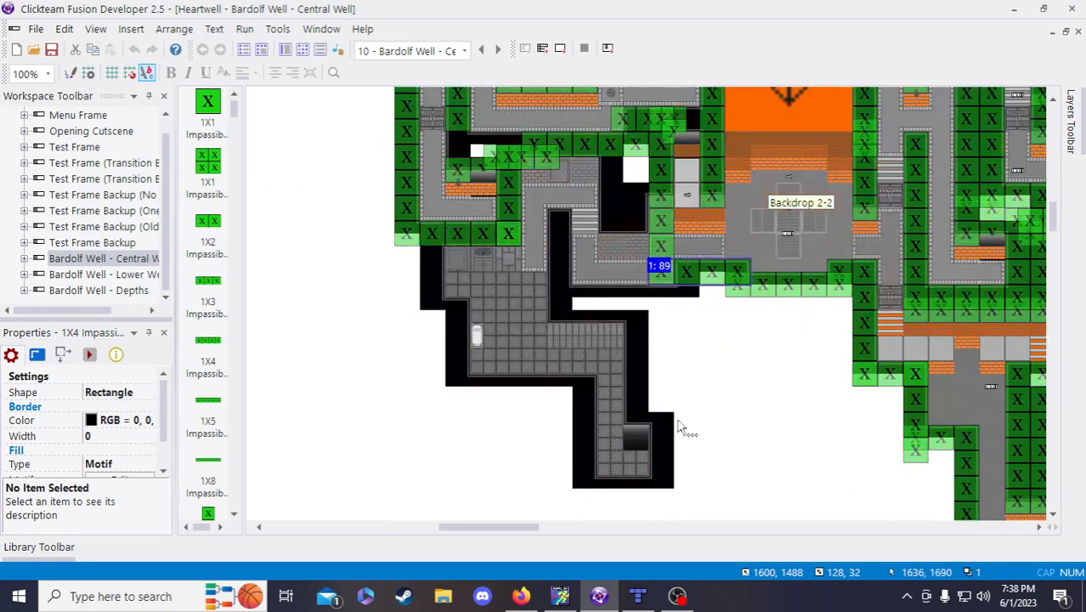
pyautogui.scroll(1, 667, 285)
pyautogui.click(667, 284)
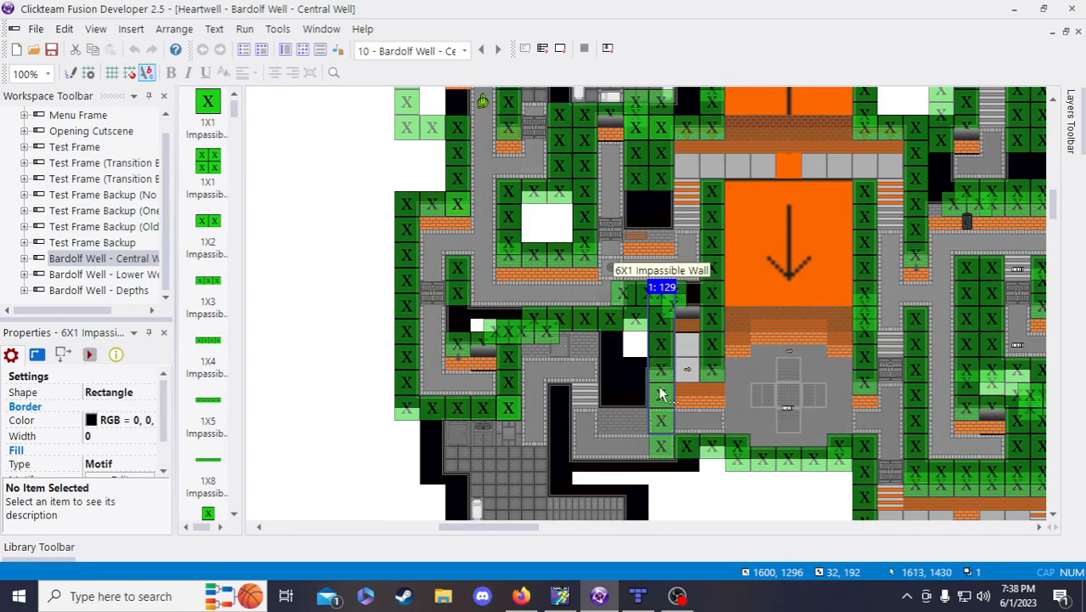
pyautogui.scroll(-1, 661, 374)
pyautogui.scroll(1, 660, 369)
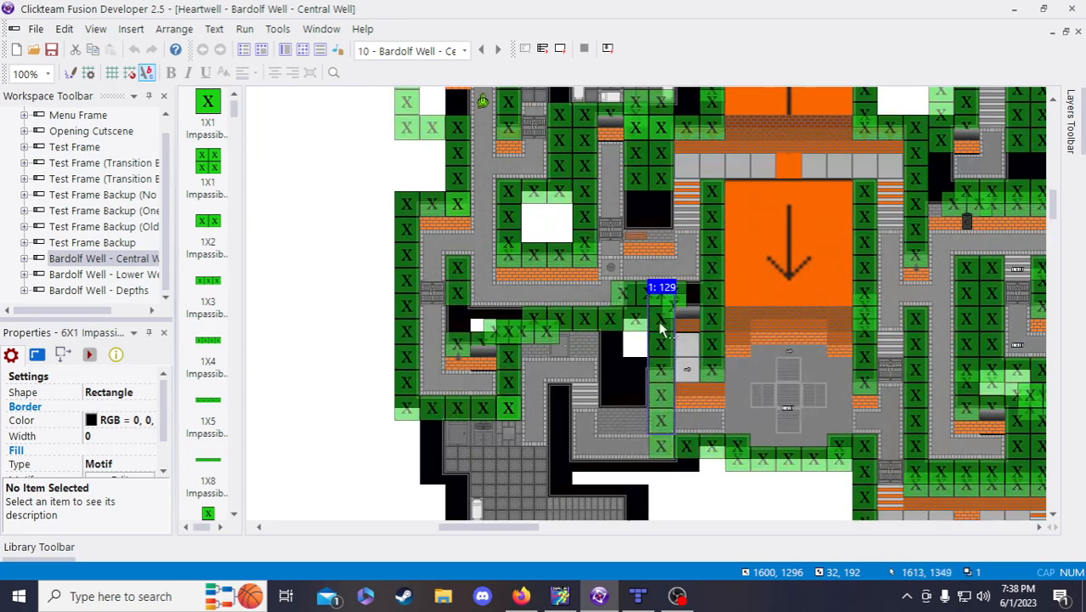
pyautogui.scroll(-1, 661, 365)
pyautogui.moveTo(662, 246); pyautogui.dragTo(359, 339)
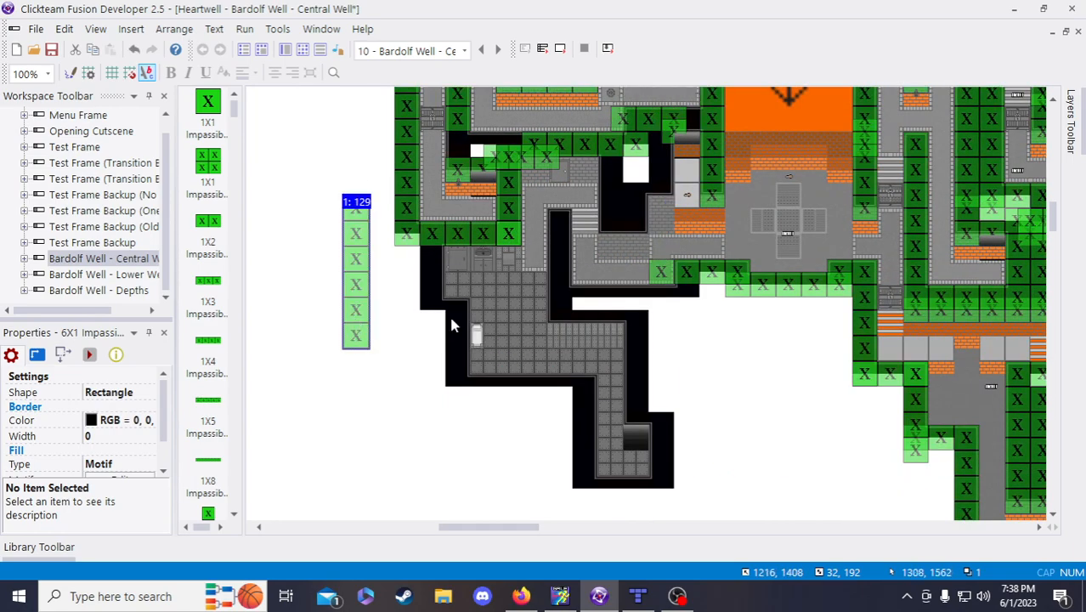
pyautogui.moveTo(695, 283); pyautogui.dragTo(732, 382)
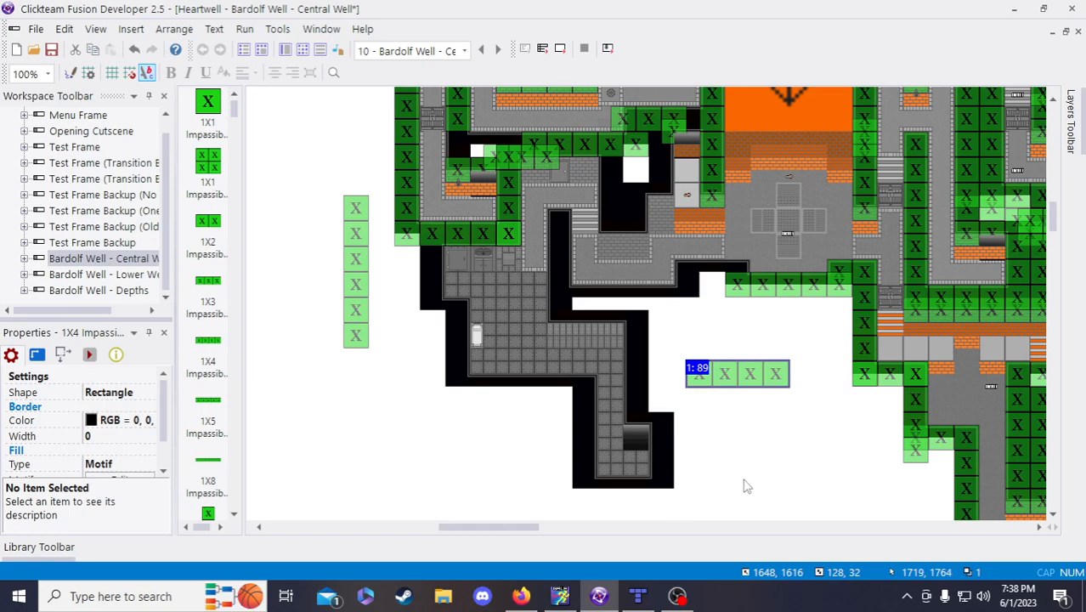
# - Examine the frame's layers and the half wall tile on the walkway above the southeast rail tunnel
pyautogui.scroll(-2, 684, 497)
pyautogui.moveTo(532, 528); pyautogui.dragTo(576, 532)
pyautogui.click(500, 299)
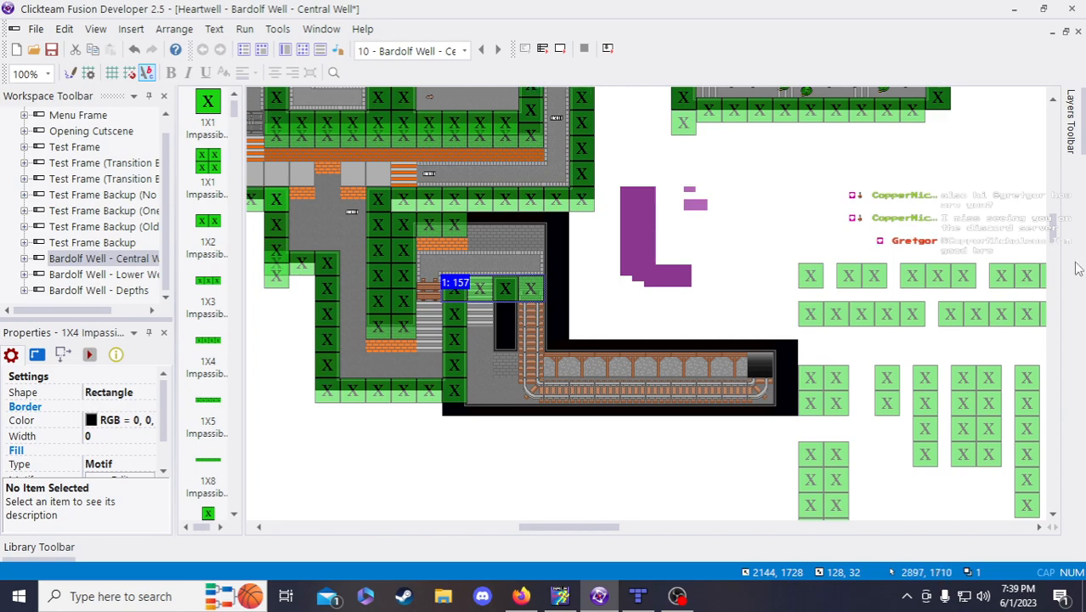
pyautogui.moveTo(1077, 136)
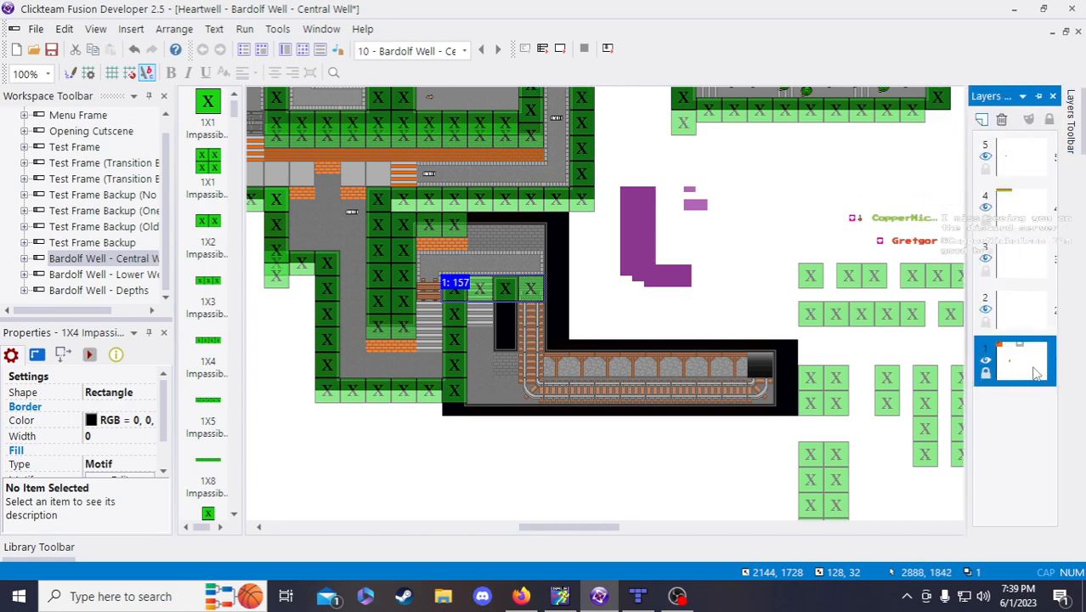
pyautogui.click(455, 246)
pyautogui.rightClick(455, 246)
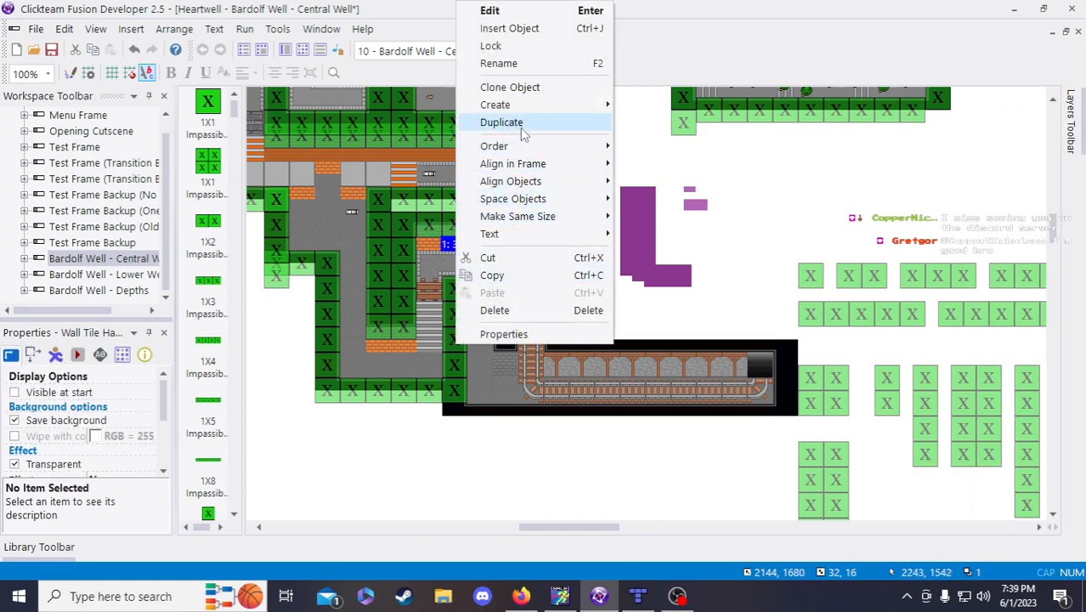
pyautogui.click(740, 271)
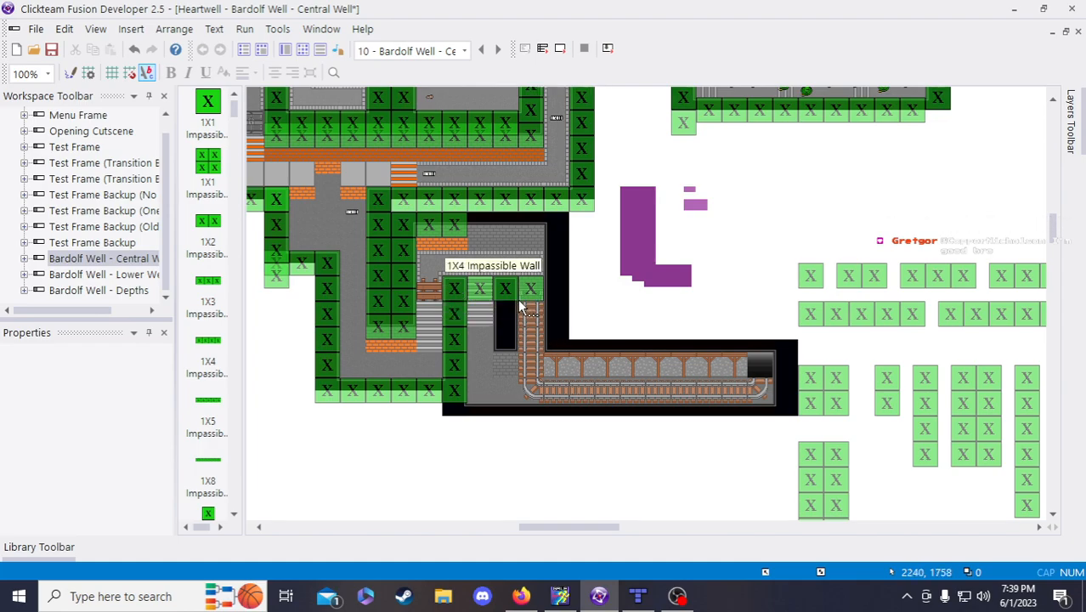
# - Copy the Floor Tile LV 2, Floorset A and Floorset B objects from the northeast garden area and paste them into the empty space southwest of the rail tunnel
pyautogui.scroll(3, 515, 323)
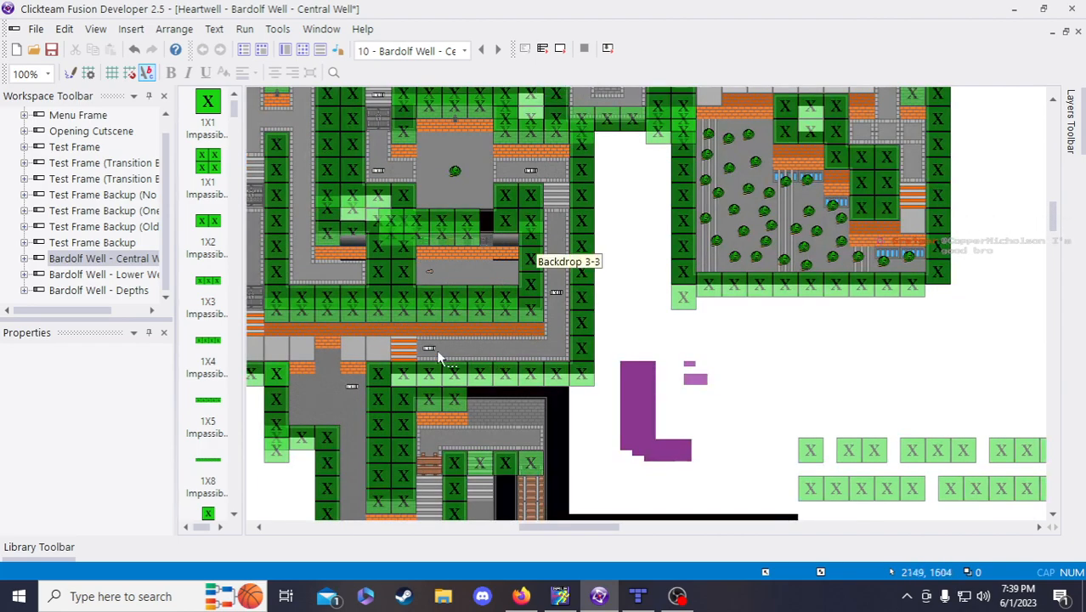
pyautogui.moveTo(599, 527); pyautogui.dragTo(567, 528)
pyautogui.scroll(3, 568, 515)
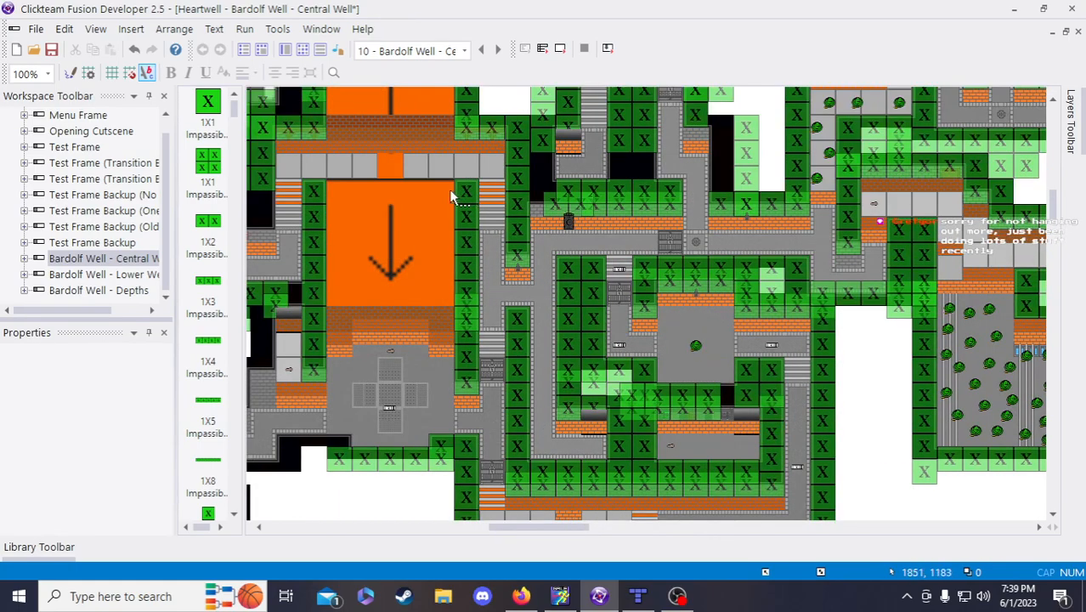
pyautogui.scroll(3, 438, 243)
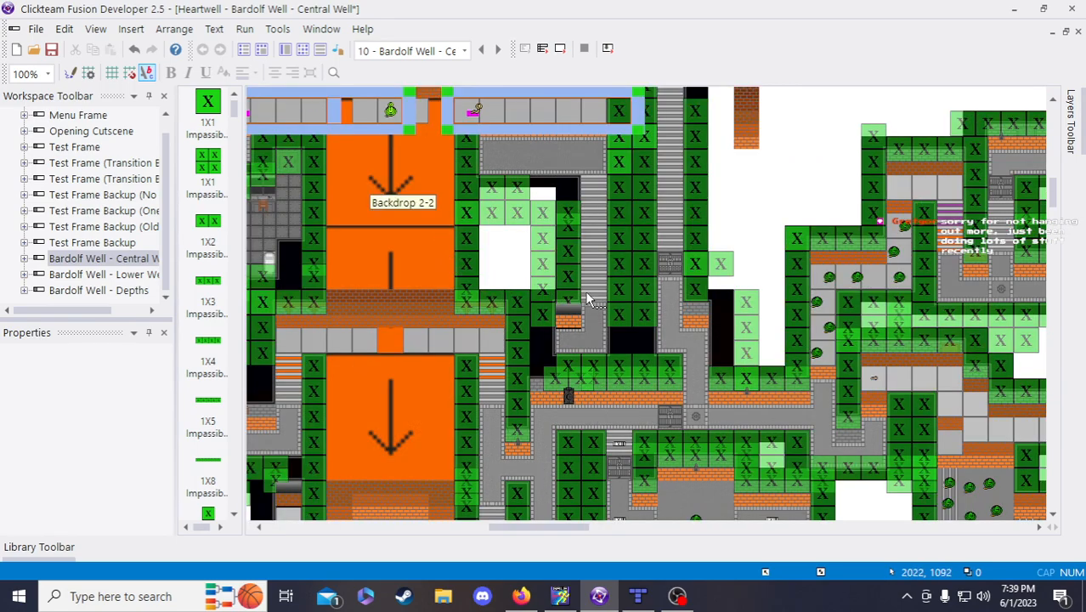
pyautogui.click(958, 195)
pyautogui.keyDown('shift'); pyautogui.click(952, 214); pyautogui.keyUp('shift')
pyautogui.keyDown('shift'); pyautogui.click(955, 246); pyautogui.keyUp('shift')
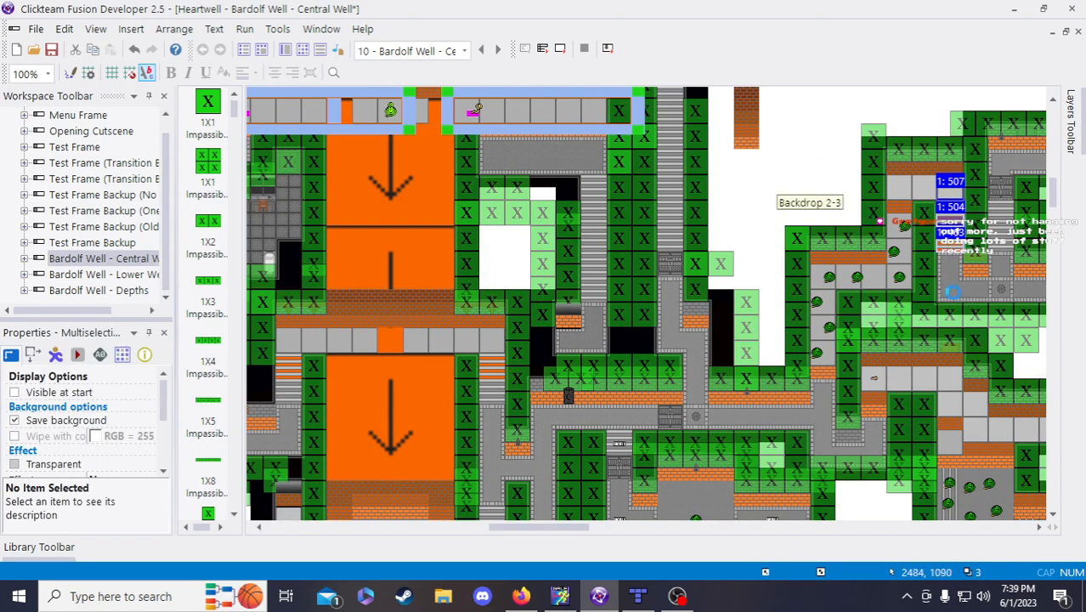
pyautogui.scroll(-10, 893, 340)
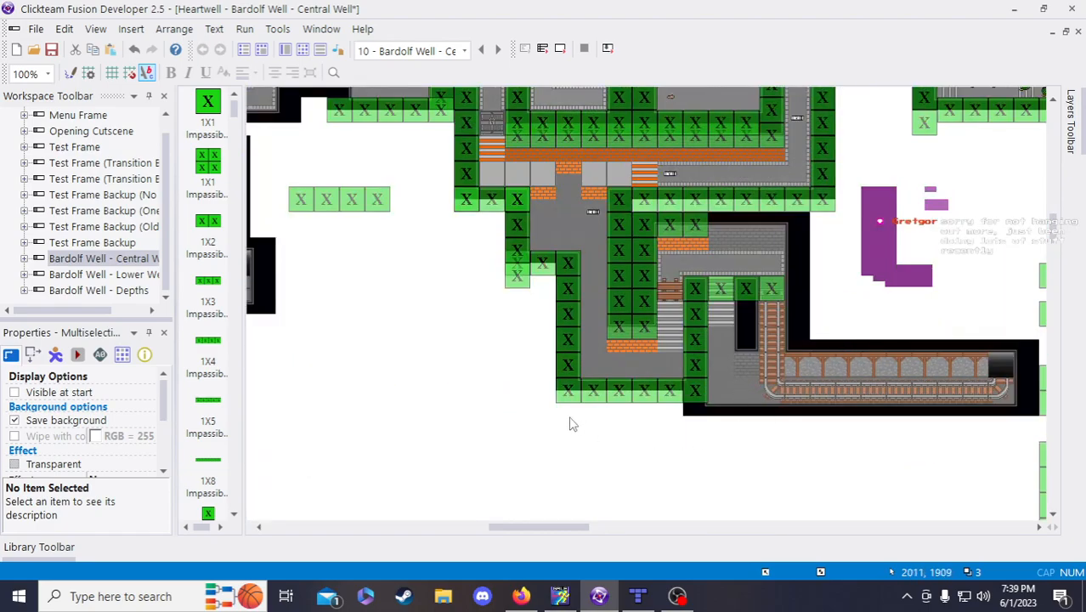
pyautogui.click(488, 383)
pyautogui.hotkey('ctrl', 'v')
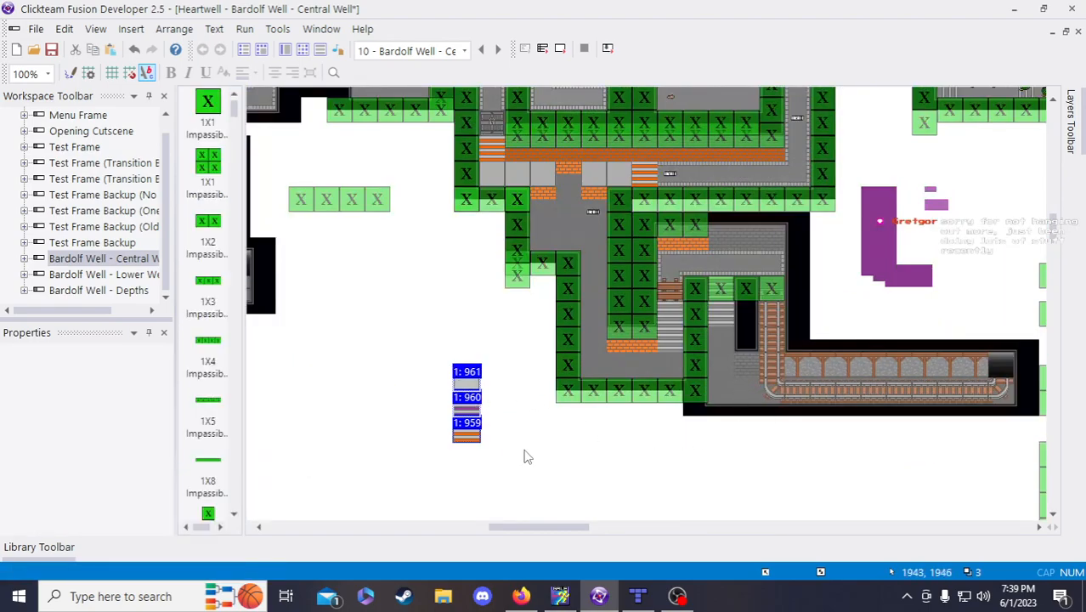
# - Place the pasted Floor Tile LV 2 on the walkway directly above the east stairs by the rail tunnel
pyautogui.moveTo(544, 366); pyautogui.dragTo(575, 396)
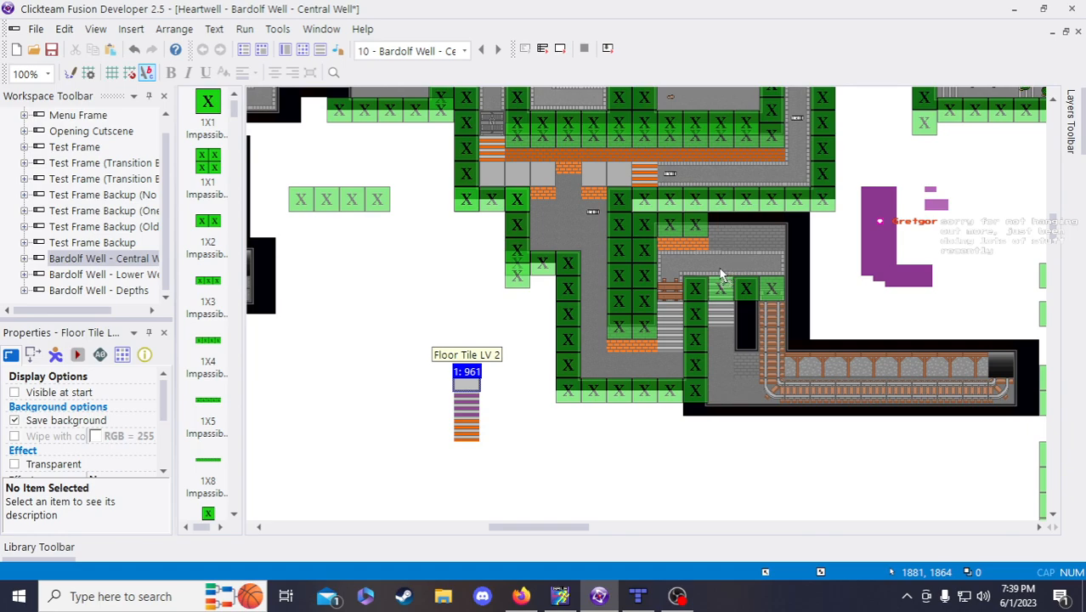
pyautogui.moveTo(728, 269); pyautogui.dragTo(727, 269)
pyautogui.click(659, 498)
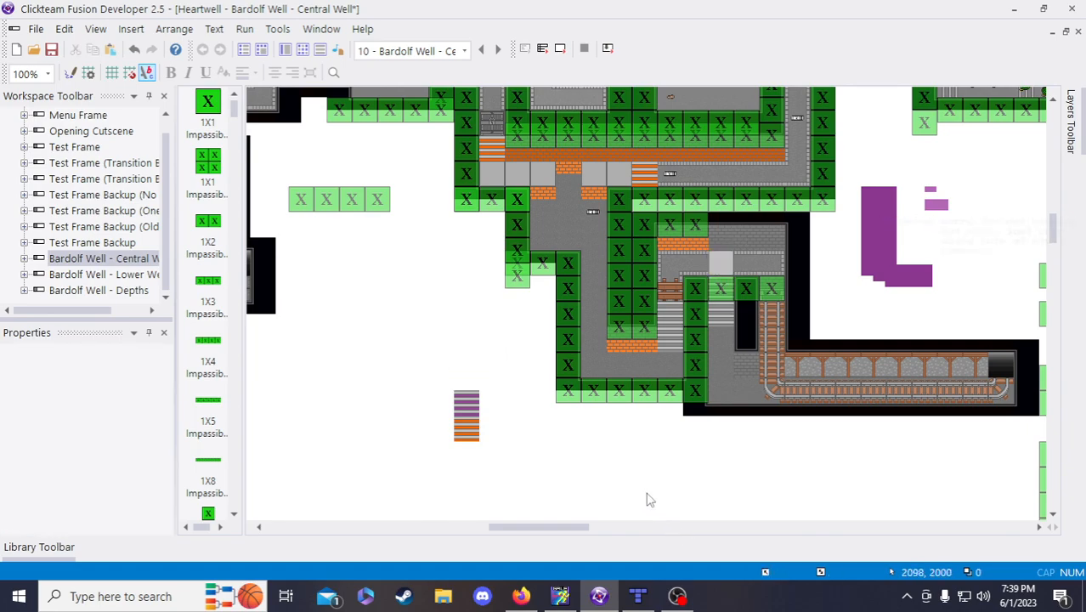
# - Move the 1X4 impassible wall off the east stairs into the empty area below and place Floorset A at the top of those stairs
pyautogui.moveTo(466, 406); pyautogui.dragTo(695, 265)
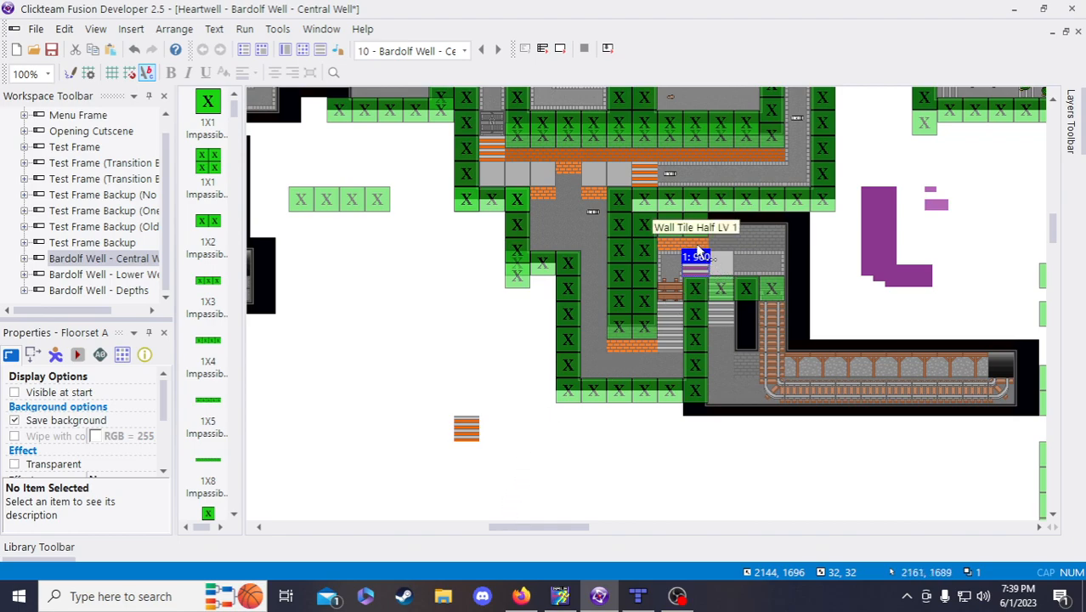
pyautogui.moveTo(734, 293); pyautogui.dragTo(736, 460)
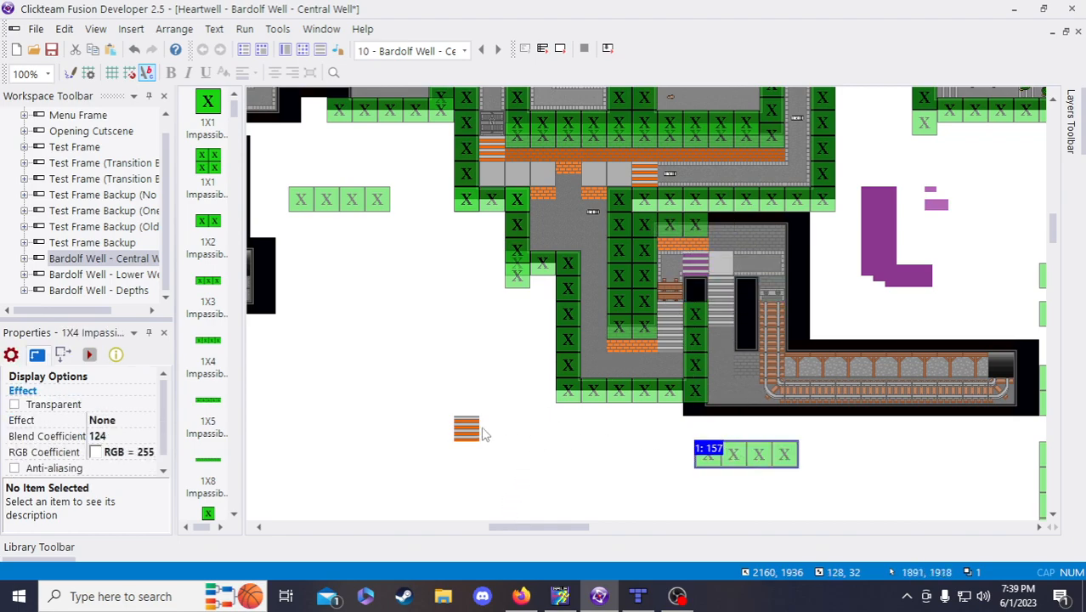
pyautogui.click(705, 264)
# - Place Floorset B on the west stairs just below the wooden barricade and try Floorset A on the barricade's cell
pyautogui.click(476, 435)
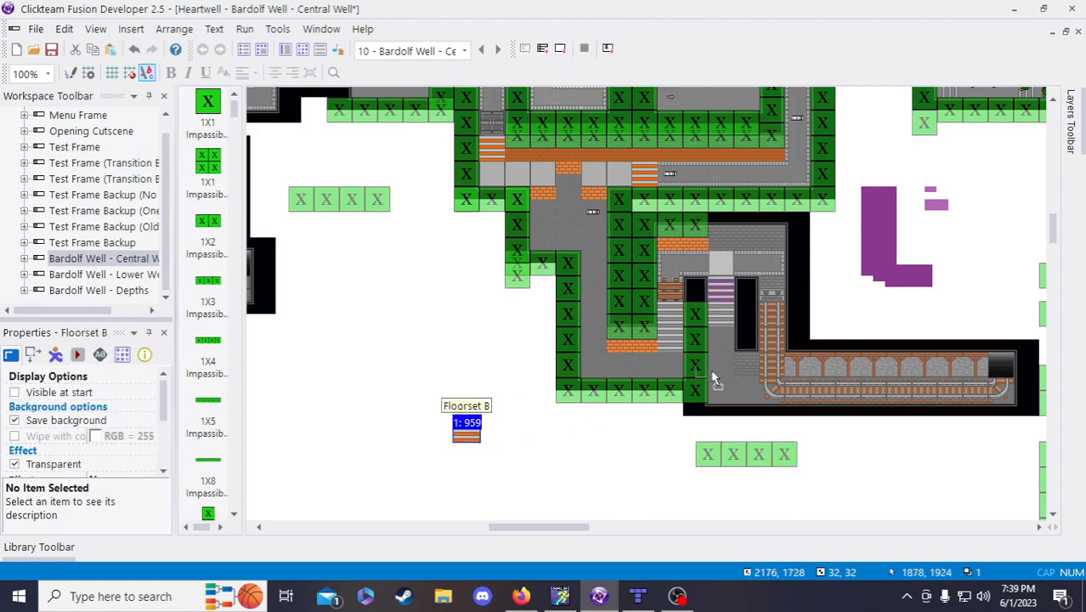
pyautogui.moveTo(723, 316); pyautogui.dragTo(674, 317)
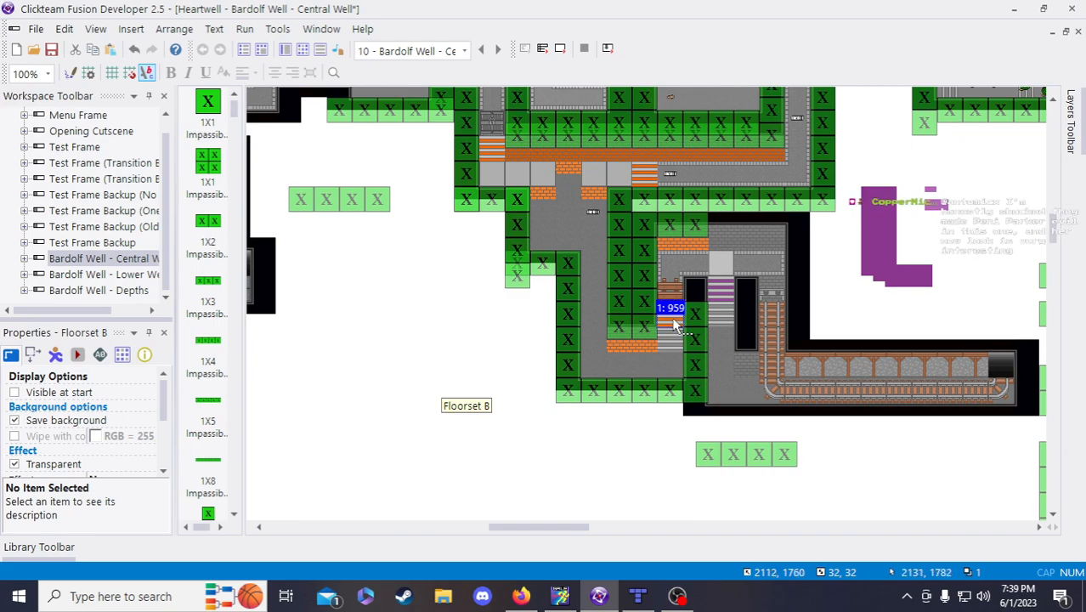
pyautogui.click(680, 304)
pyautogui.click(675, 294)
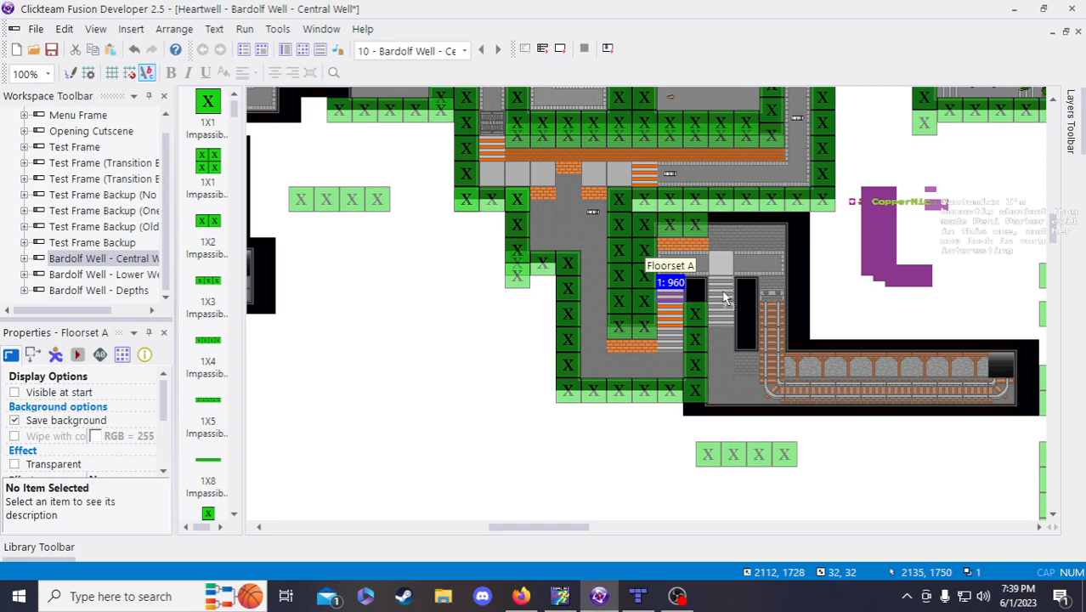
pyautogui.moveTo(725, 298); pyautogui.dragTo(724, 298)
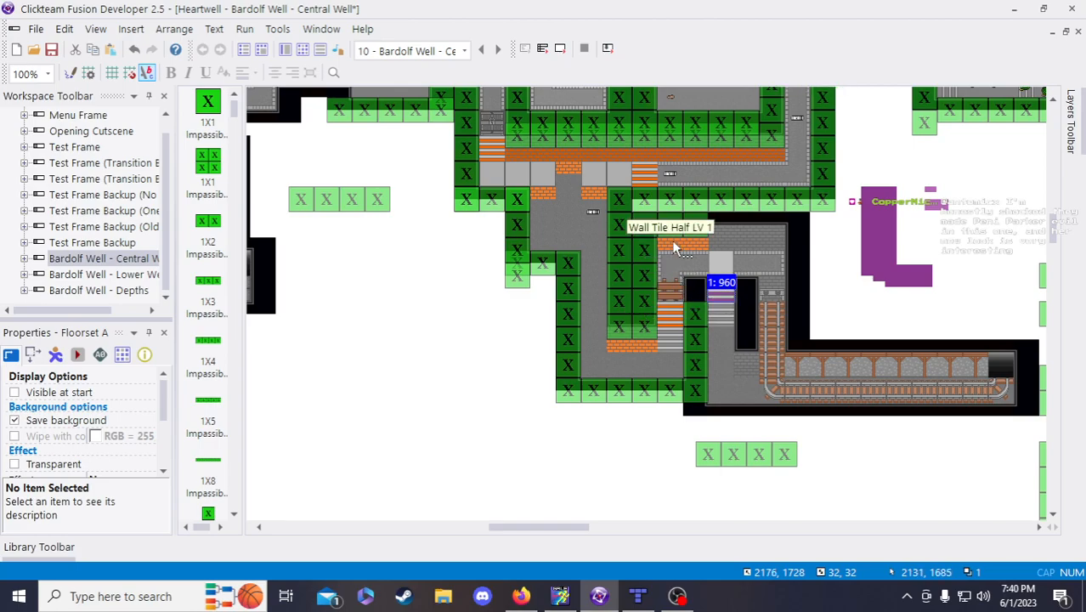
# - Move Floorset A from the east stairs onto the Wooden Barricade's cell and send it to the back of the object order
pyautogui.click(679, 294)
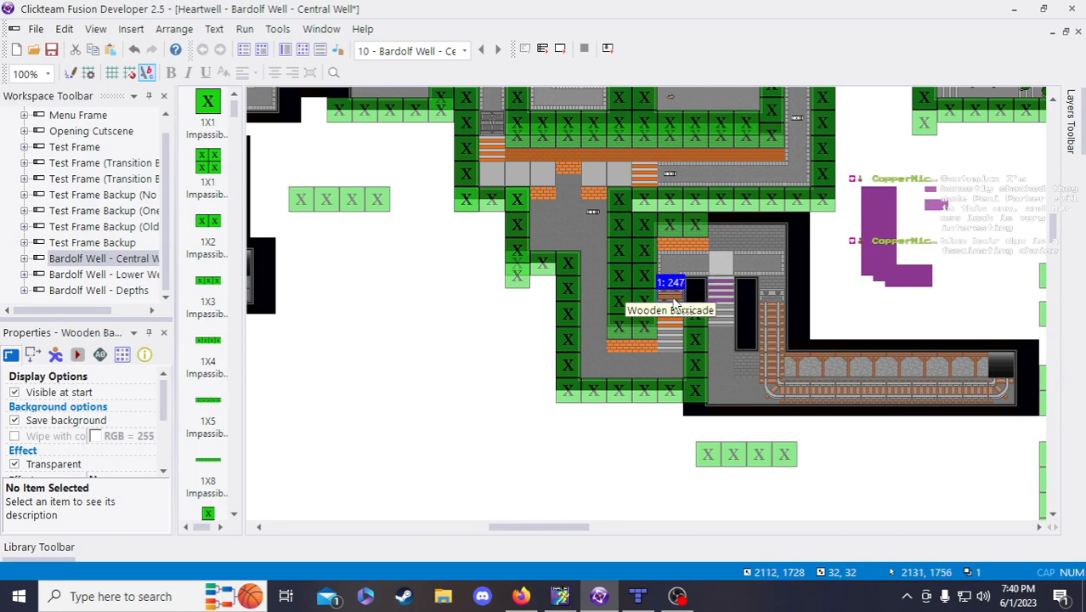
pyautogui.click(721, 295)
pyautogui.rightClick(721, 296)
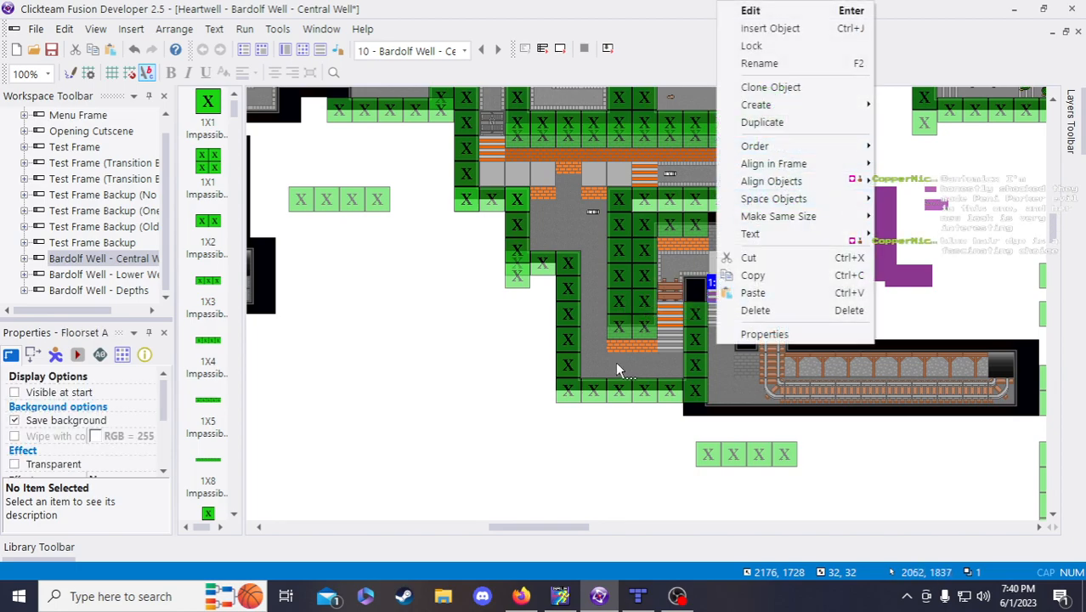
pyautogui.click(668, 324)
pyautogui.click(739, 300)
pyautogui.click(722, 300)
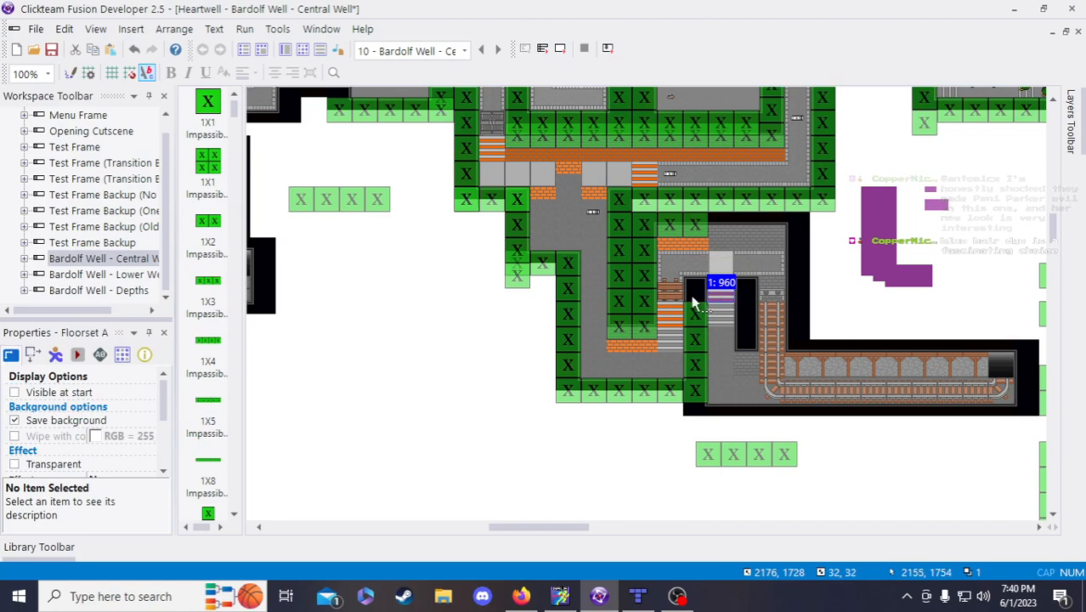
pyautogui.click(675, 300)
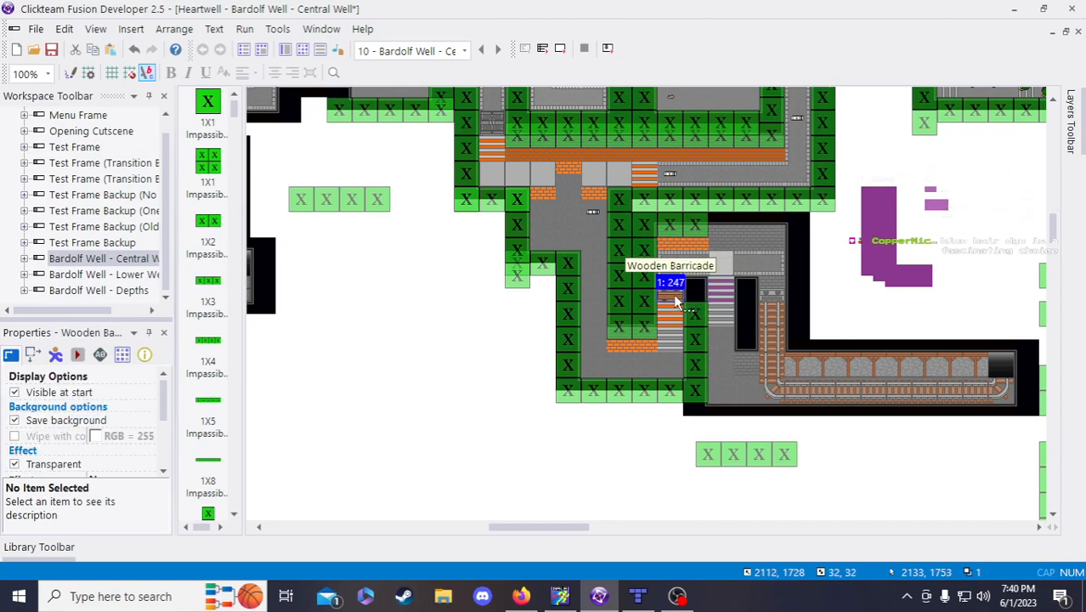
pyautogui.click(721, 299)
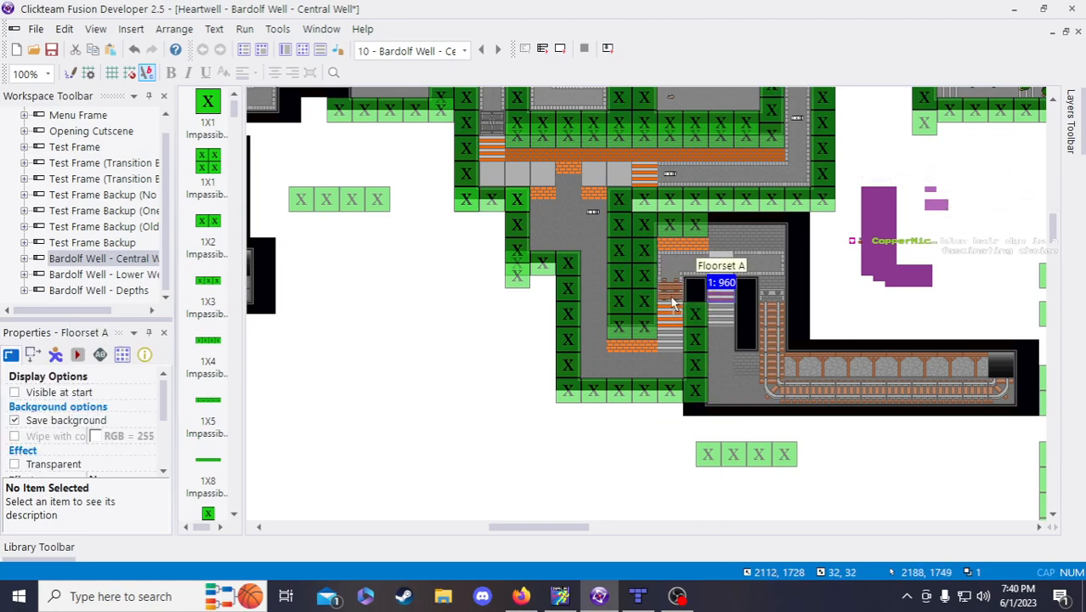
pyautogui.rightClick(670, 296)
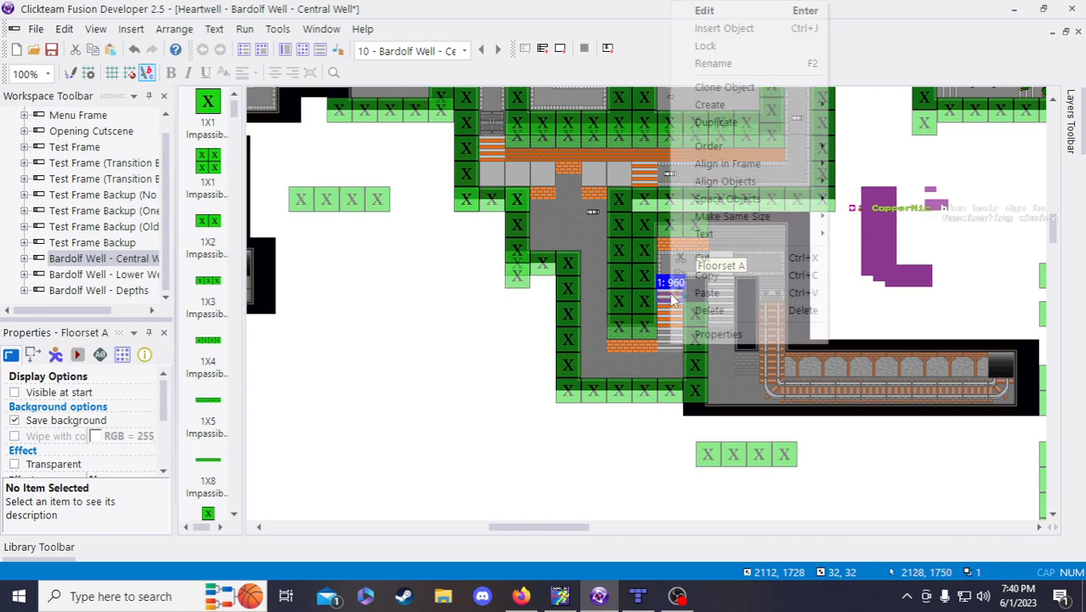
pyautogui.moveTo(710, 148)
pyautogui.click(857, 183)
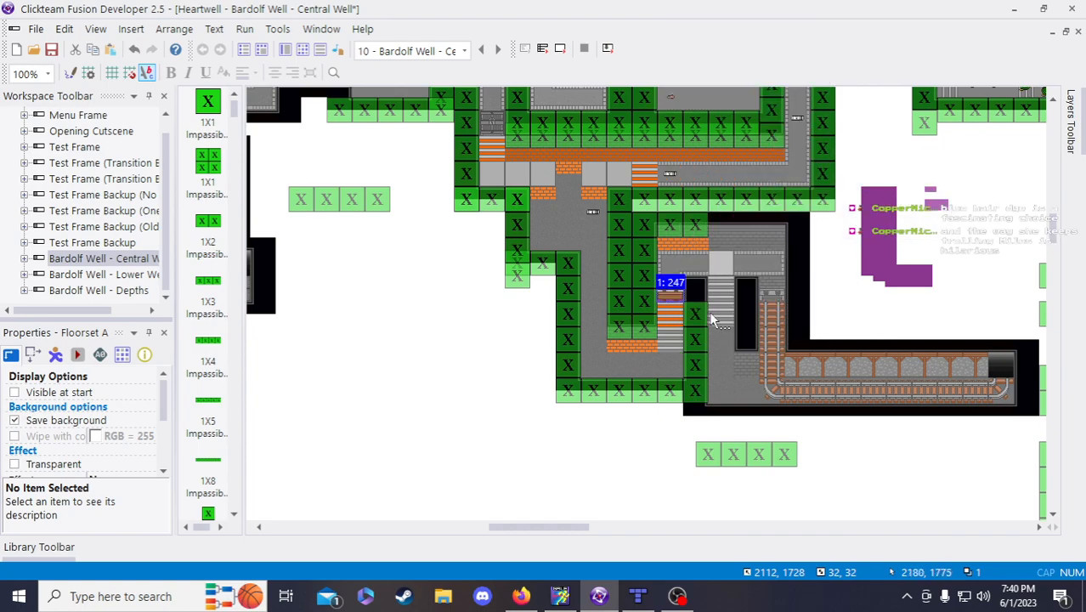
# - Send the Floorset B object below the wooden barricade to the back of the object order
pyautogui.rightClick(677, 326)
pyautogui.moveTo(716, 146)
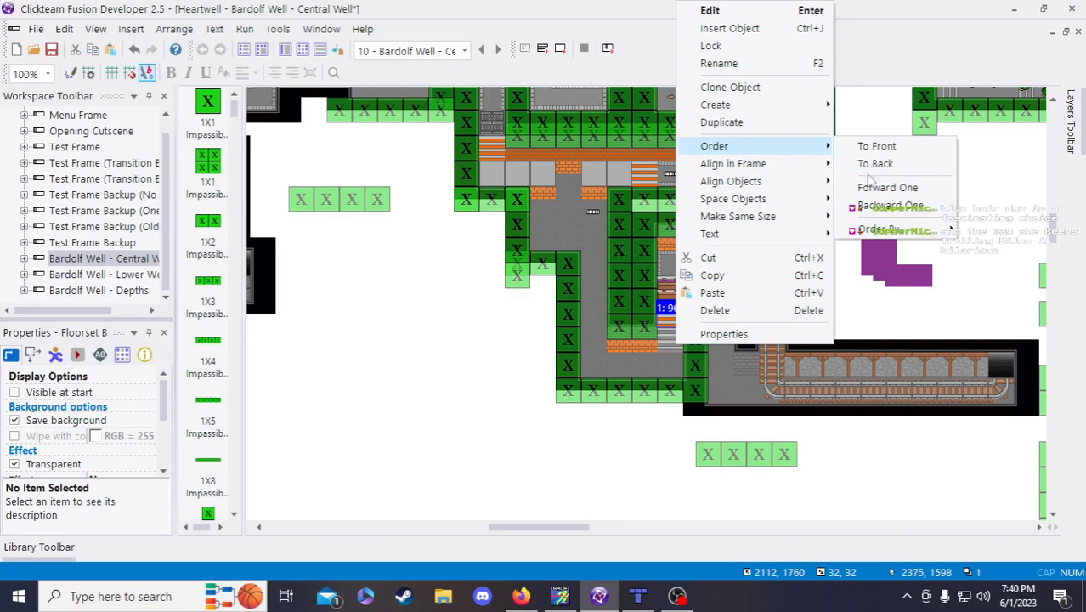
pyautogui.click(873, 180)
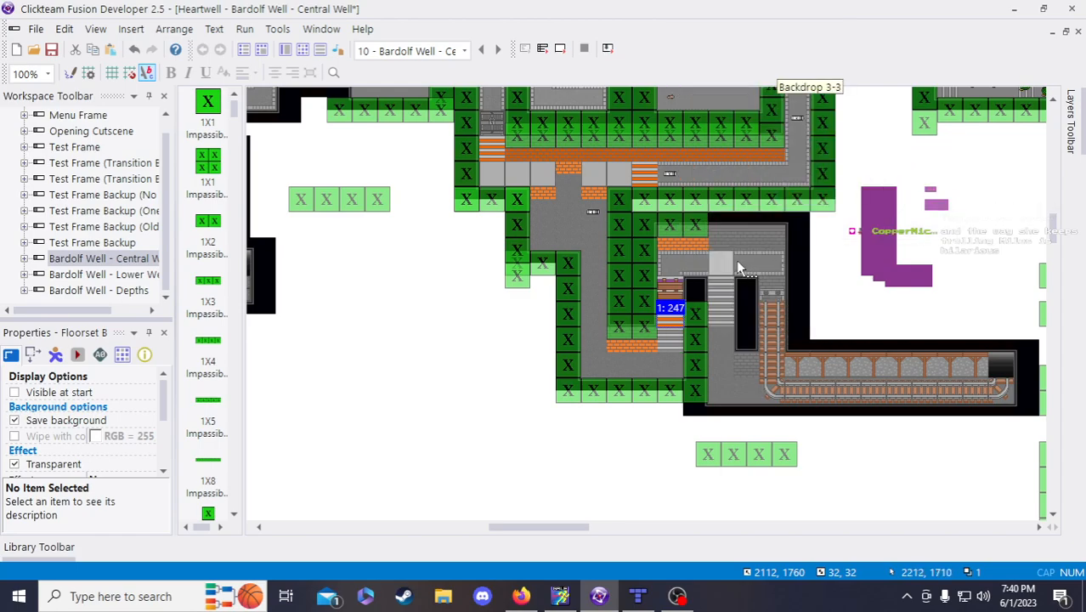
pyautogui.scroll(3, 781, 346)
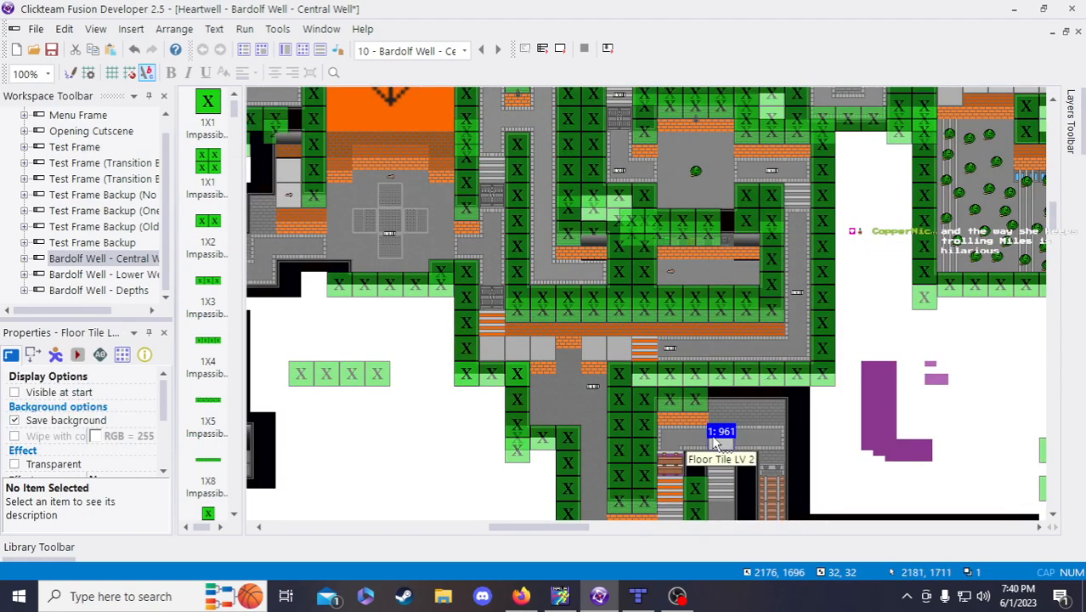
# - Move the Floor Tile LV 2 into the cell directly above the Wooden Barricade on the southern walkway
pyautogui.scroll(-3, 759, 439)
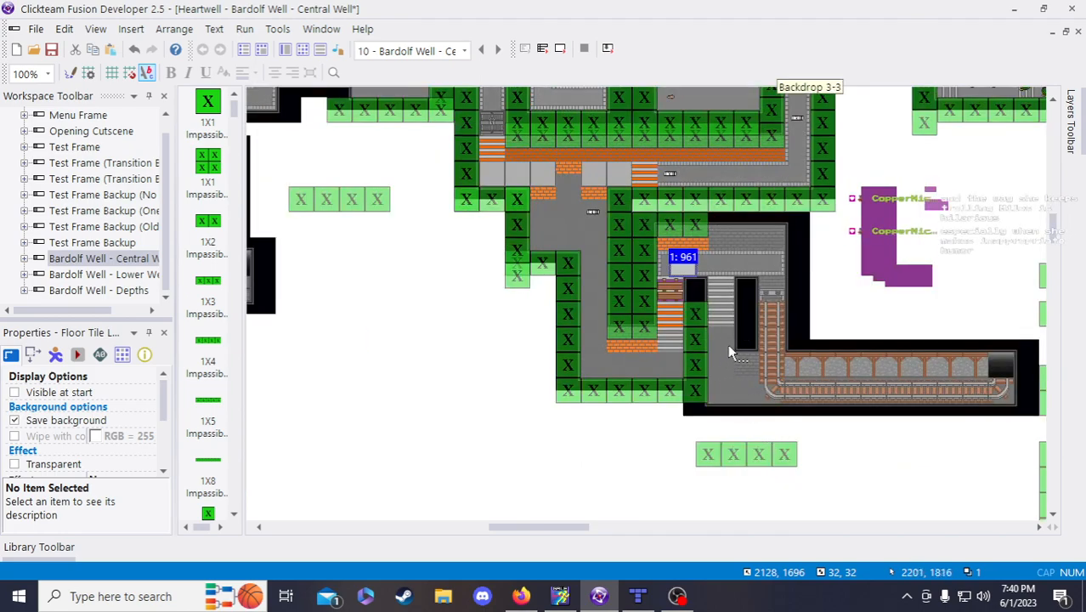
pyautogui.scroll(3, 727, 343)
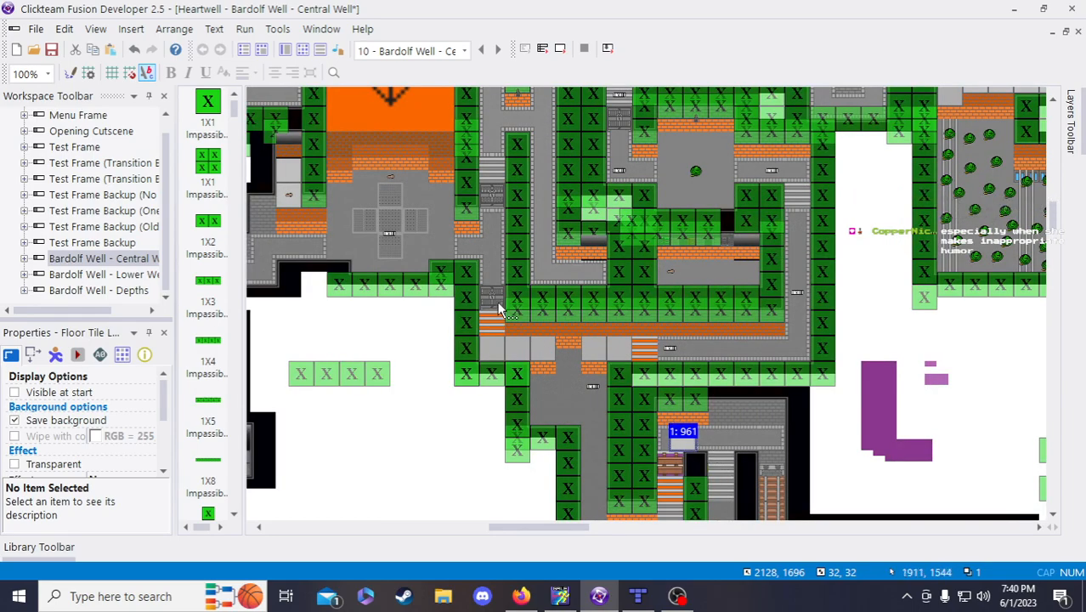
pyautogui.moveTo(684, 445); pyautogui.dragTo(672, 446)
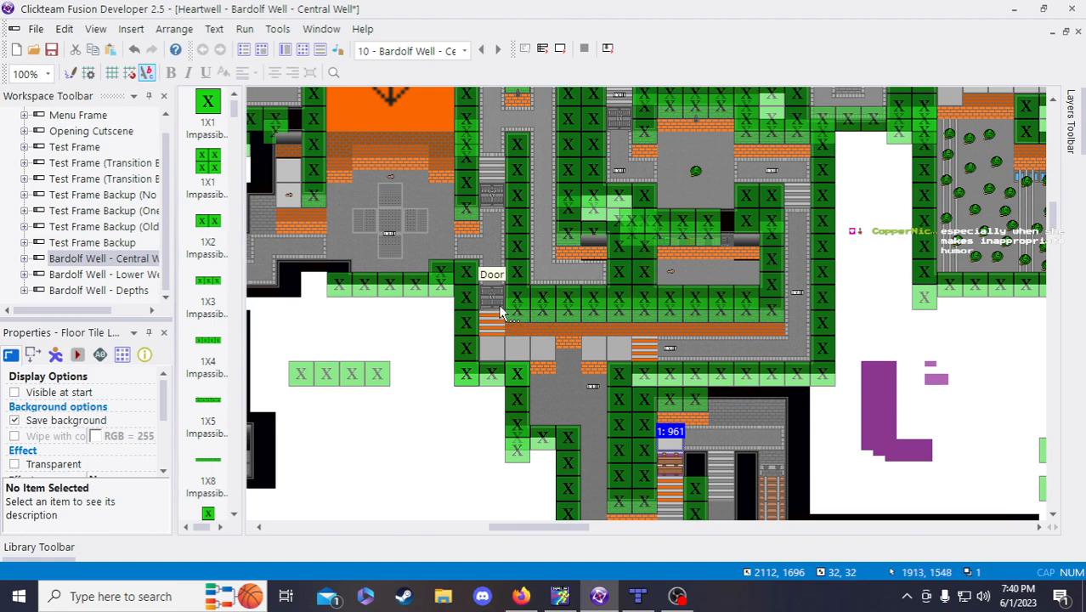
pyautogui.scroll(-3, 626, 328)
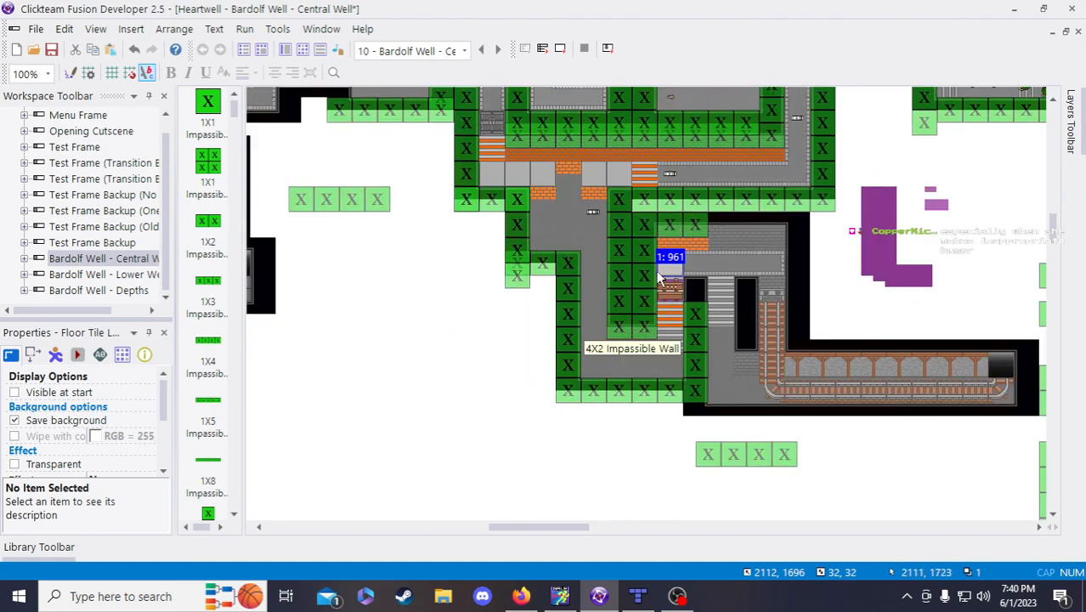
pyautogui.click(806, 334)
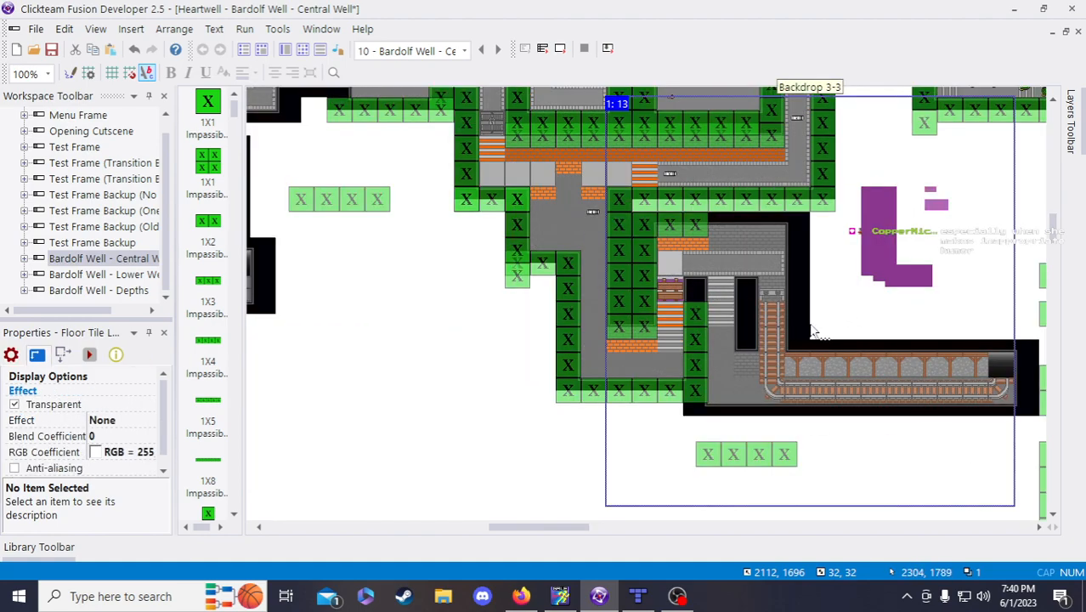
pyautogui.click(553, 433)
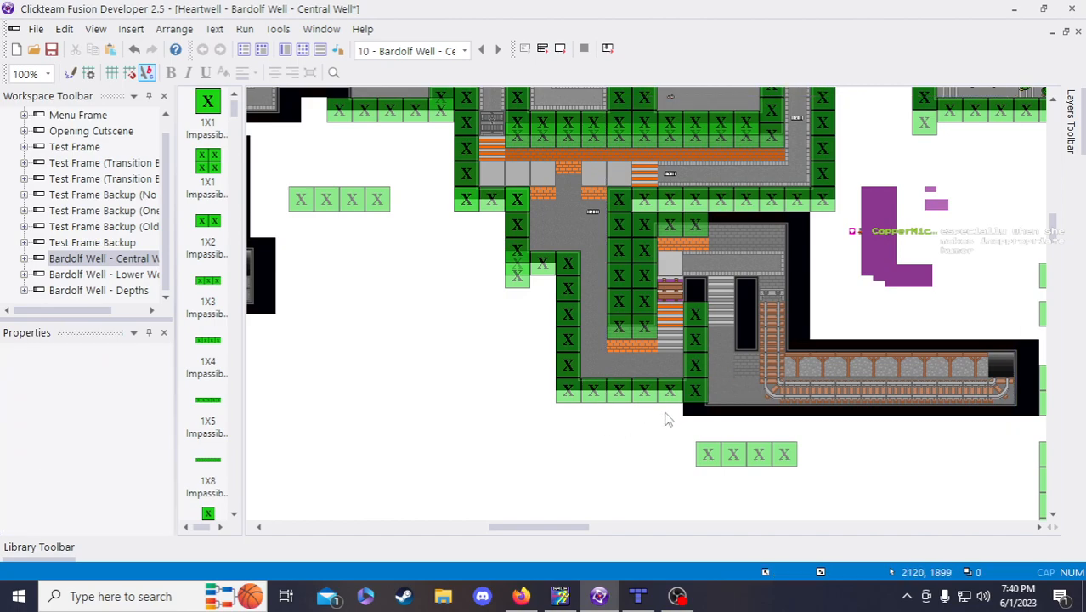
pyautogui.scroll(3, 689, 405)
pyautogui.scroll(-3, 714, 423)
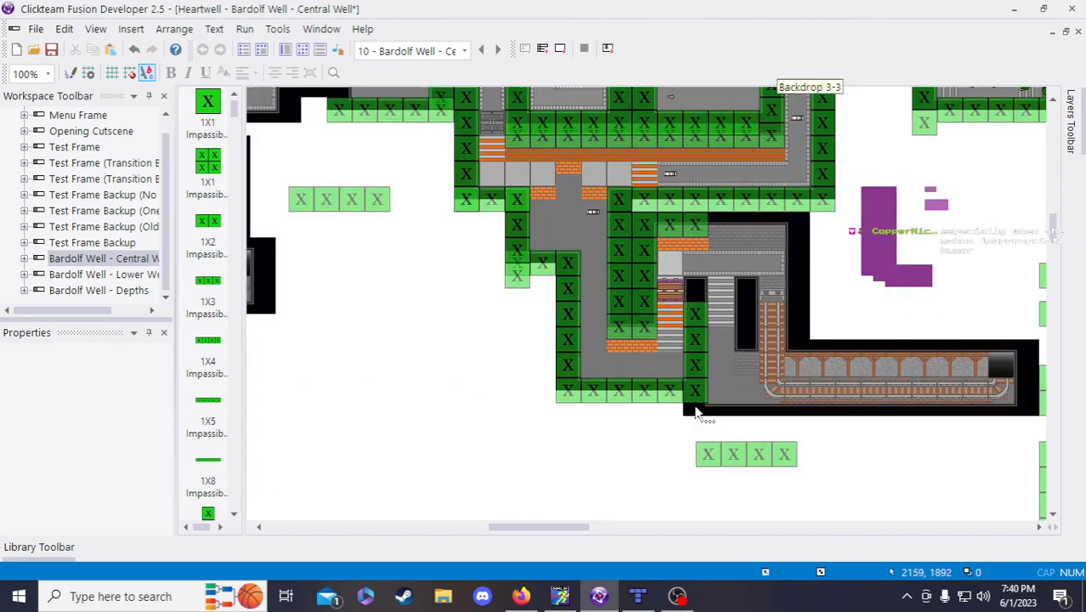
# - Duplicate the Floor Tile LV 2 above the barricade as 5 rows and 1 column with zero spacing
pyautogui.click(679, 278)
pyautogui.rightClick(678, 278)
pyautogui.click(729, 124)
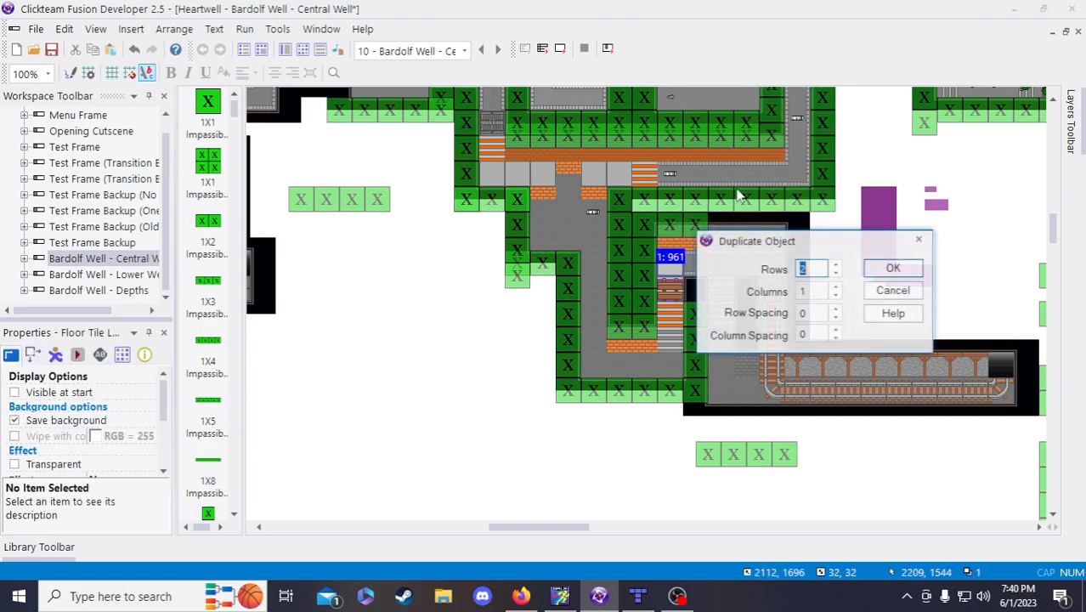
pyautogui.moveTo(814, 244); pyautogui.dragTo(448, 338)
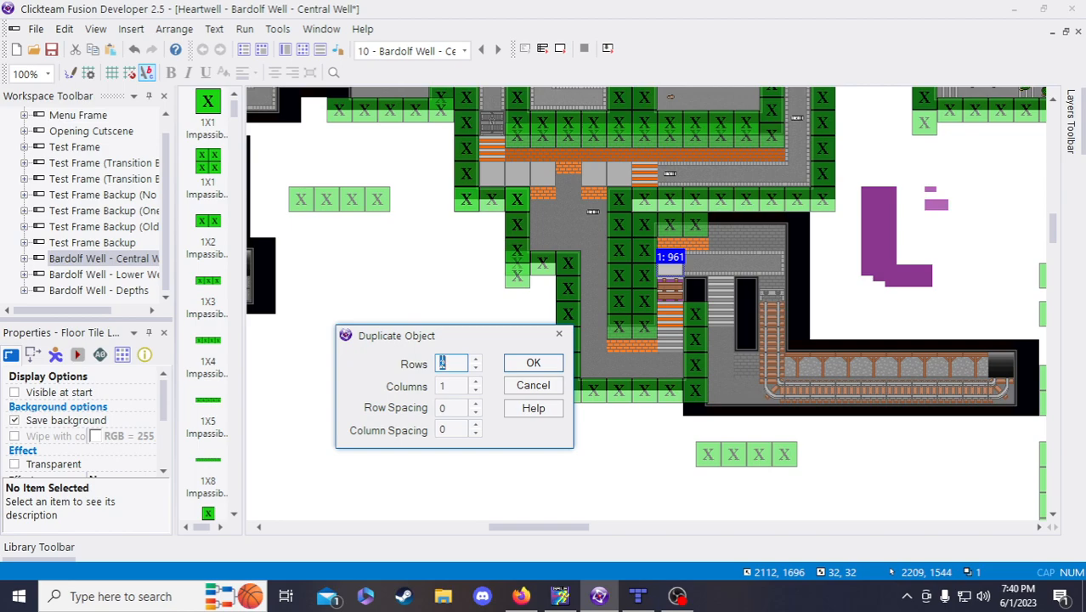
pyautogui.click(476, 360)
pyautogui.click(476, 361)
pyautogui.click(476, 360)
pyautogui.click(510, 365)
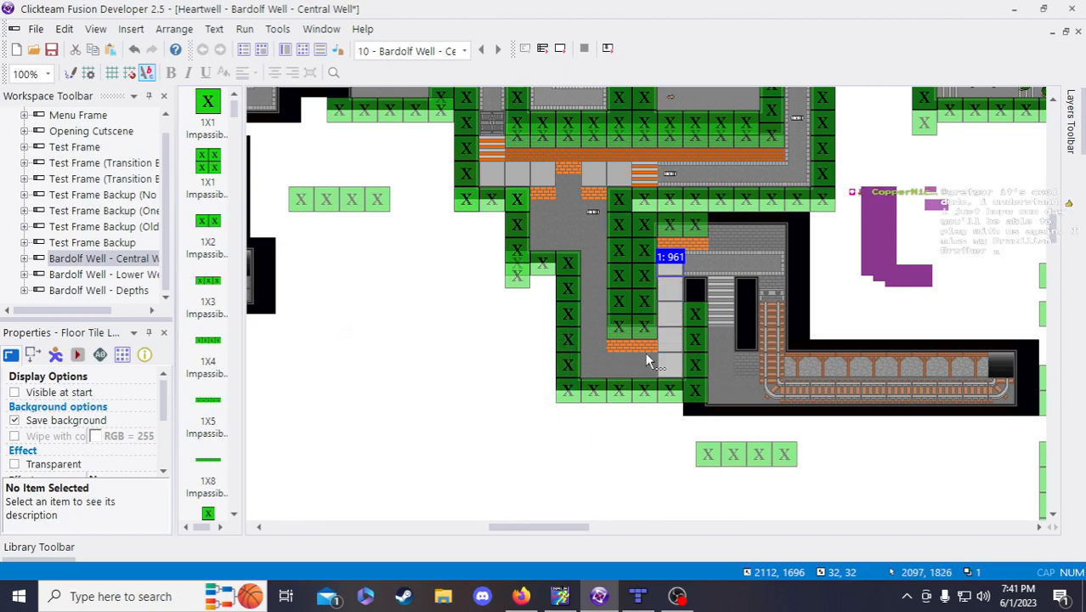
# - Line up the four Floor Tile LV 2 copies eastward along the walkway, ending above the rail track
pyautogui.moveTo(668, 287); pyautogui.dragTo(693, 263)
pyautogui.moveTo(667, 321); pyautogui.dragTo(727, 272)
pyautogui.moveTo(671, 345); pyautogui.dragTo(746, 272)
pyautogui.moveTo(668, 363); pyautogui.dragTo(772, 270)
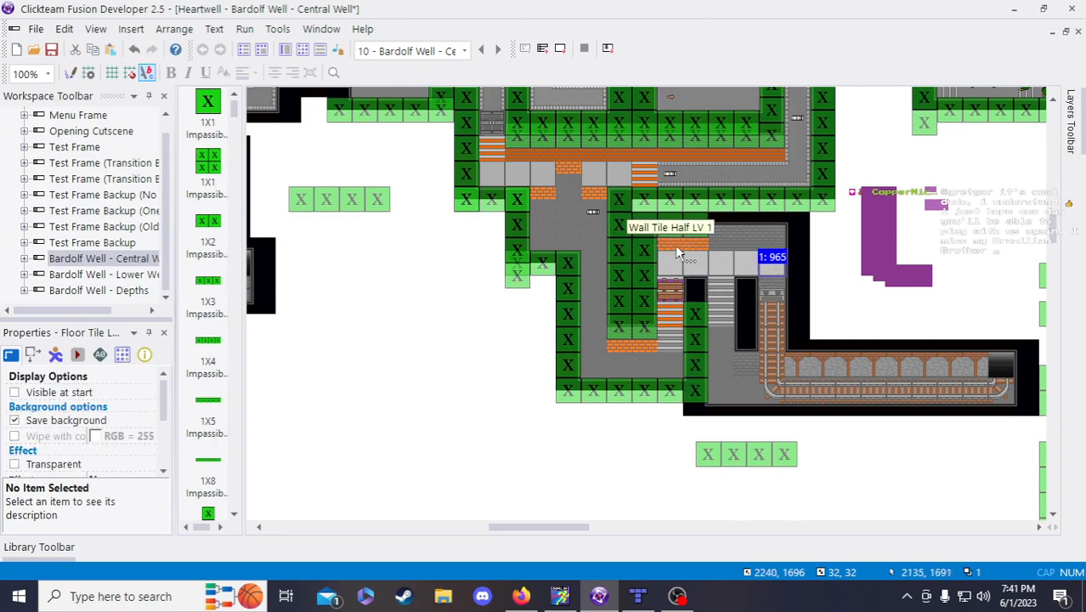
# - Move the western Wall Tile Half LV 1 to the top of the rail track and stack a copied half wall tile directly above it
pyautogui.moveTo(677, 247); pyautogui.dragTo(777, 301)
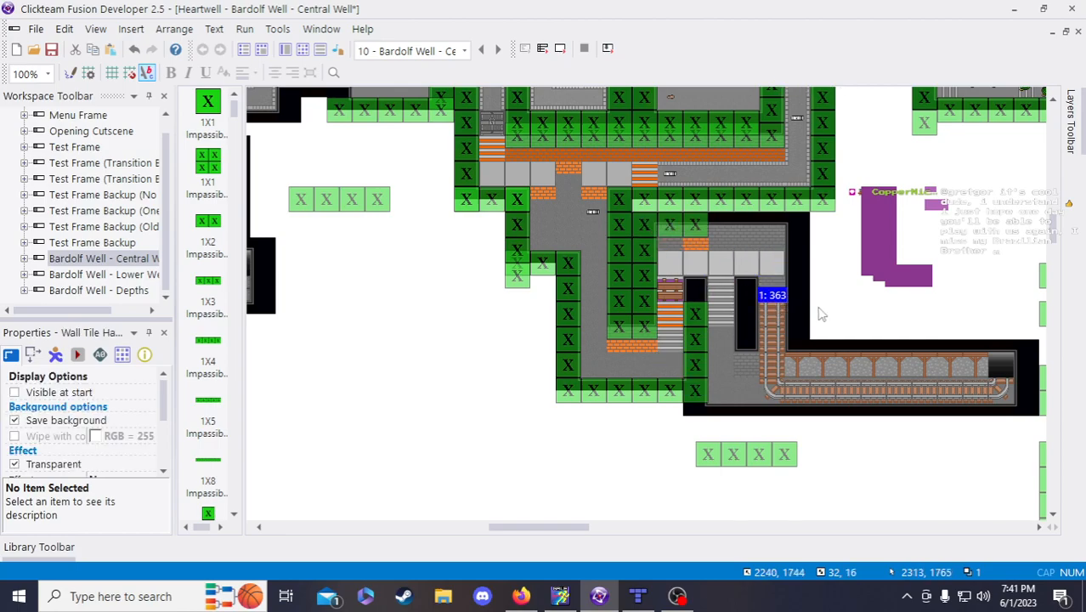
pyautogui.scroll(3, 819, 335)
pyautogui.scroll(3, 818, 336)
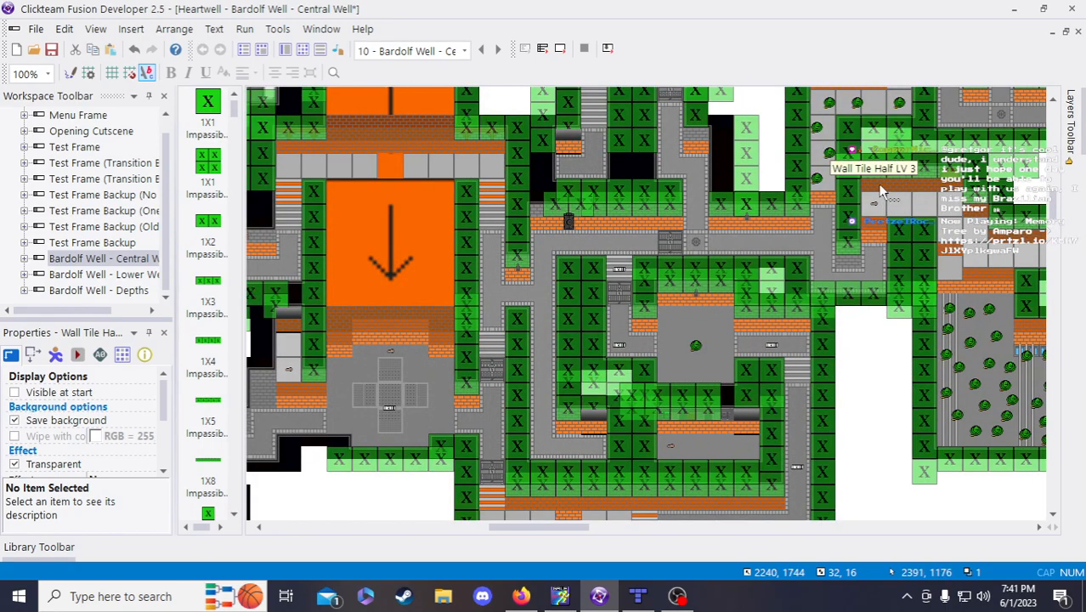
pyautogui.scroll(-6, 863, 357)
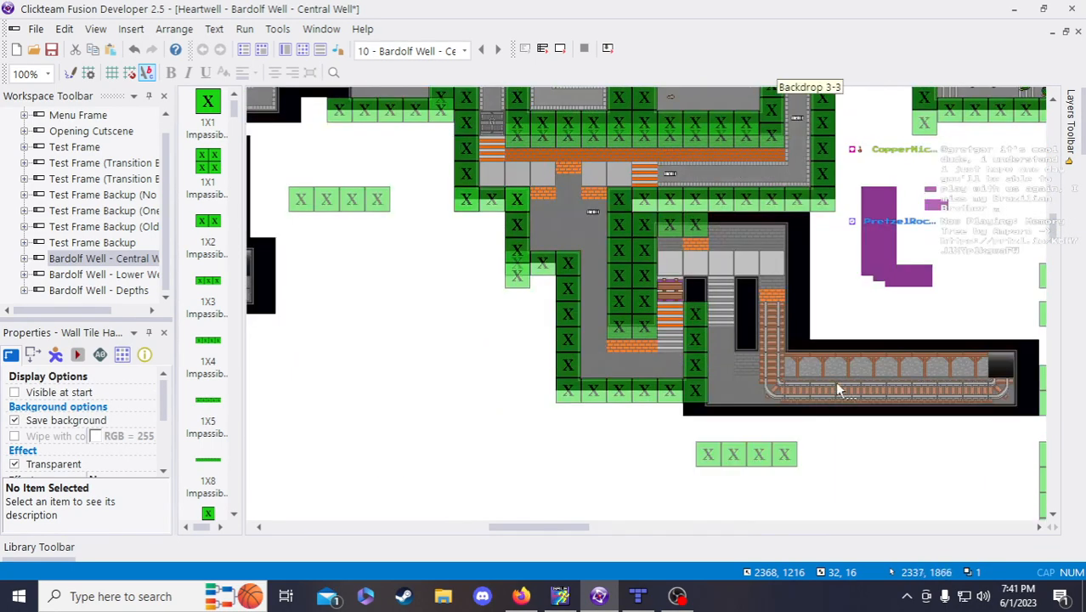
pyautogui.click(849, 307)
pyautogui.moveTo(838, 300); pyautogui.dragTo(772, 289)
pyautogui.click(845, 289)
# - Copy Floorset B from the west stairs and place the copy on the east stairs at the same height
pyautogui.click(666, 315)
pyautogui.hotkey('ctrl', 'c')
pyautogui.click(826, 295)
pyautogui.hotkey('ctrl', 'v')
pyautogui.moveTo(850, 313); pyautogui.dragTo(723, 312)
# - Copy Floorset A from beneath the Wooden Barricade to the top of the east stairs, keeping the barricade in its original cell
pyautogui.moveTo(665, 287); pyautogui.dragTo(658, 287)
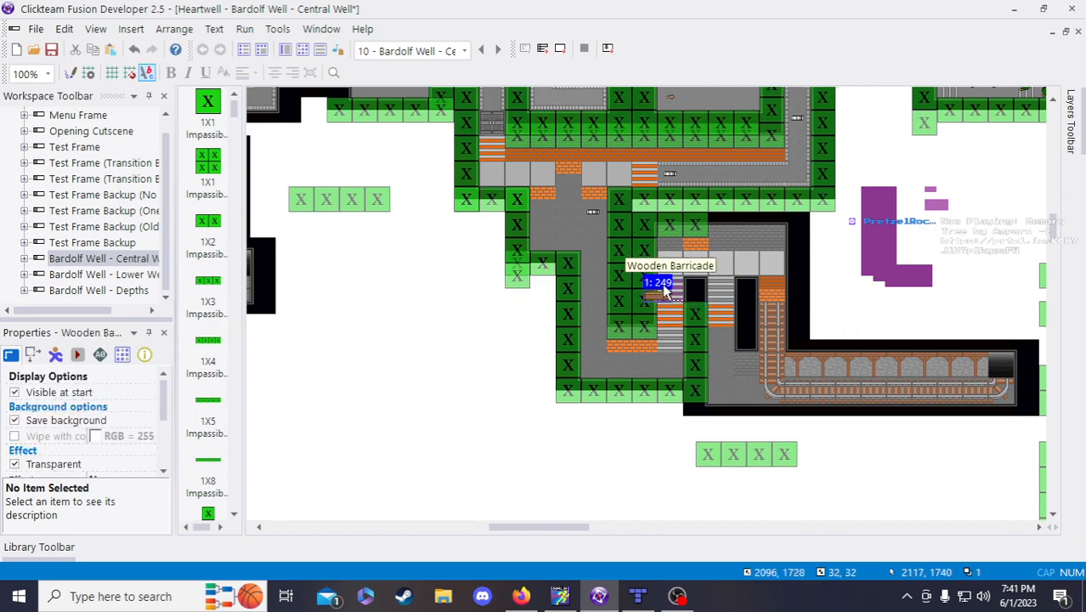
pyautogui.click(674, 287)
pyautogui.click(830, 293)
pyautogui.hotkey('ctrl', 'v')
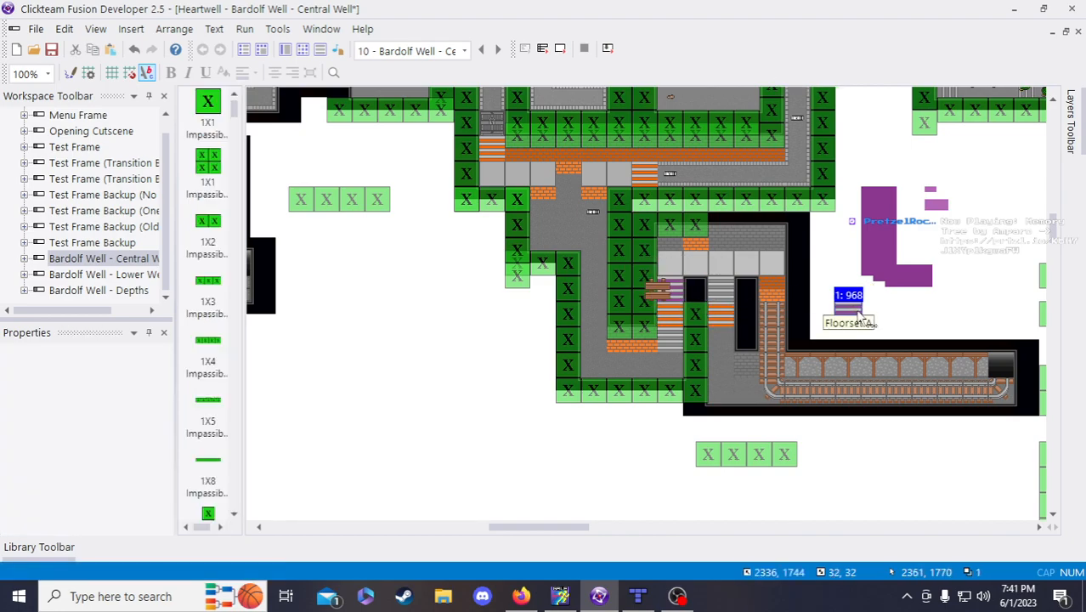
pyautogui.moveTo(837, 297); pyautogui.dragTo(678, 291)
pyautogui.click(865, 310)
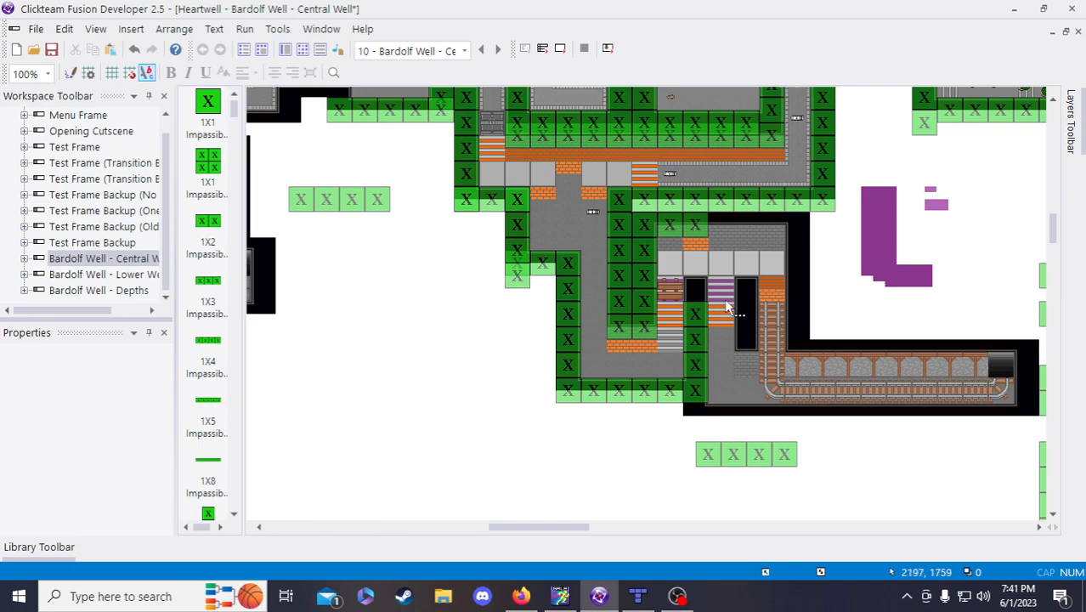
# - Delete the remaining Wall Tile Half LV 1 above the southern walkway and paste a copy of the brown half wall tile from below the orange arrow area
pyautogui.click(696, 245)
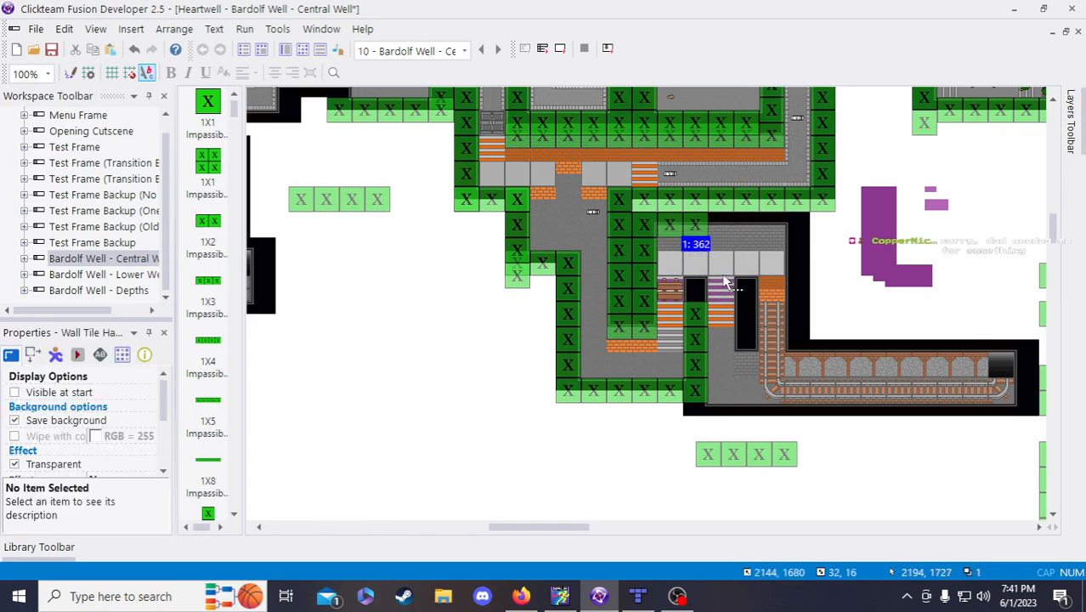
pyautogui.click(799, 308)
pyautogui.scroll(6, 684, 187)
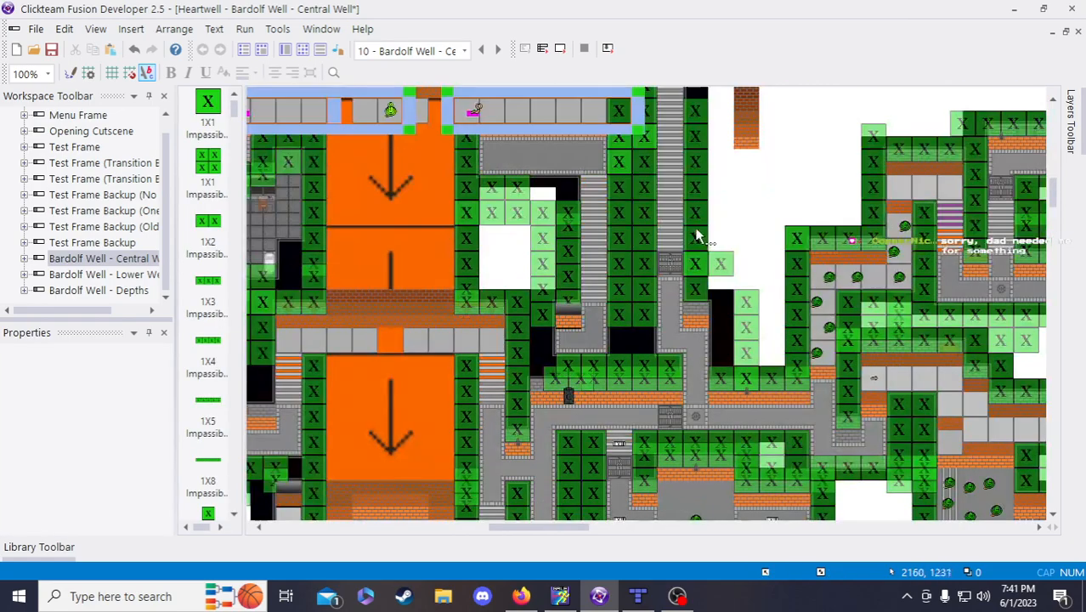
pyautogui.click(423, 311)
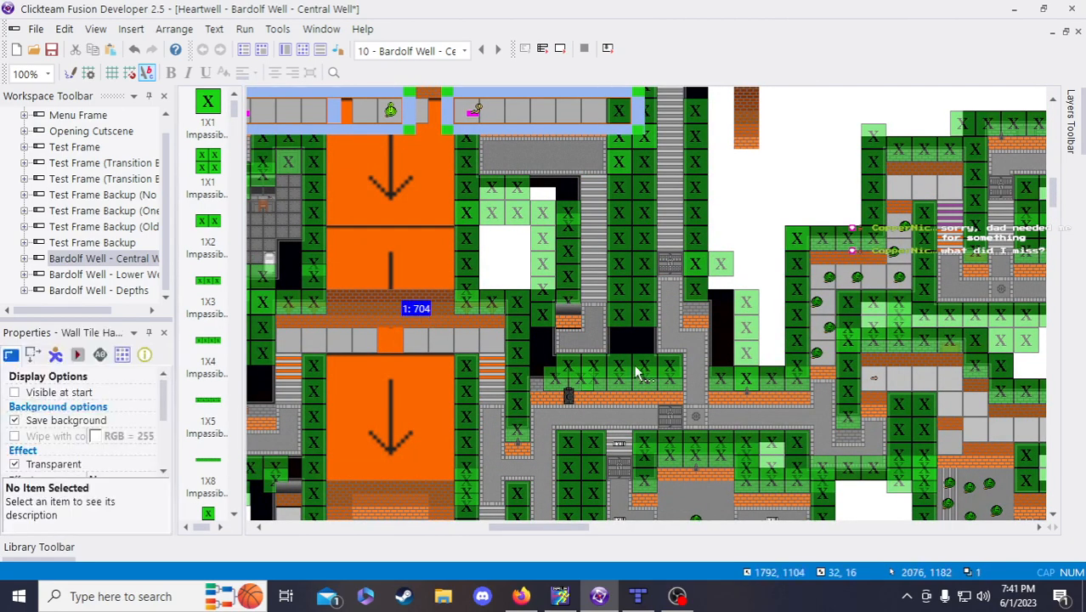
pyautogui.scroll(-4, 645, 370)
pyautogui.click(840, 429)
pyautogui.hotkey('ctrl', 's')
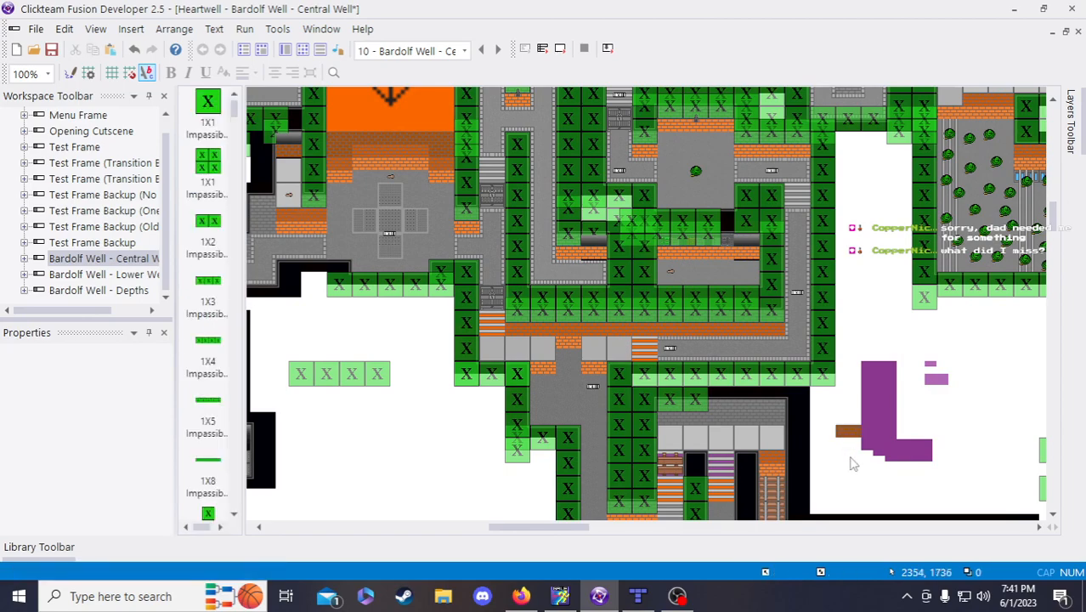
# - Position the brown half wall tile above the walkway's westernmost floor tile and duplicate it as 1 row and 5 columns
pyautogui.click(671, 421)
pyautogui.rightClick(671, 421)
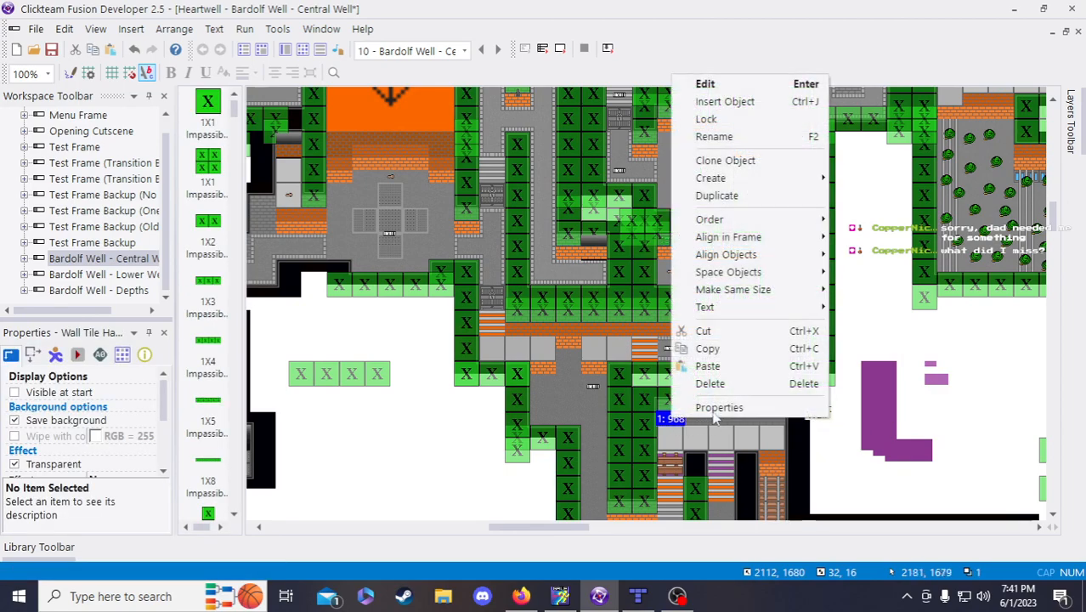
pyautogui.click(744, 195)
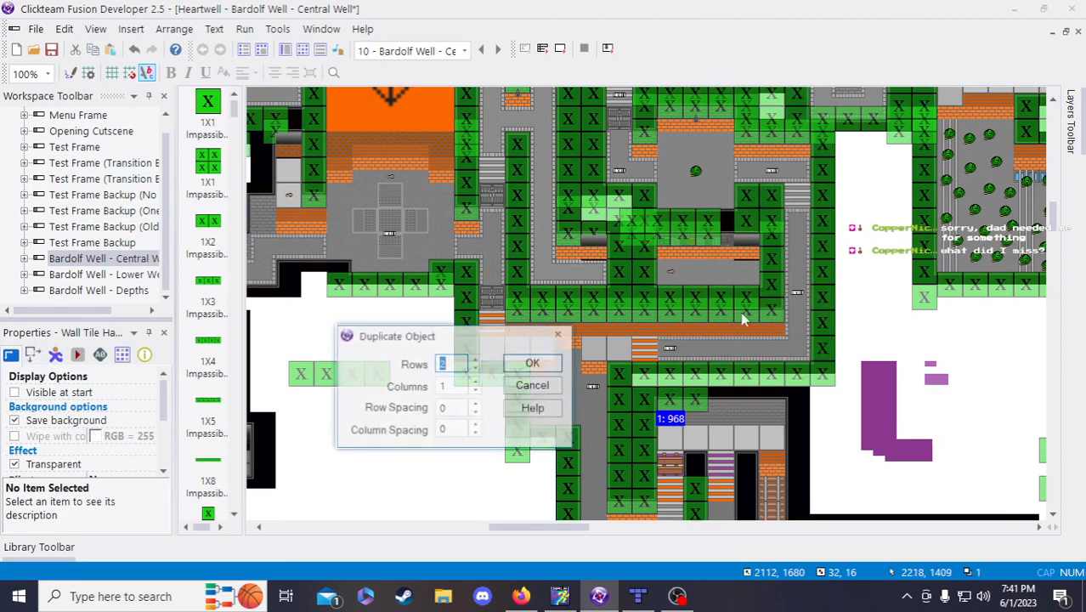
pyautogui.click(476, 383)
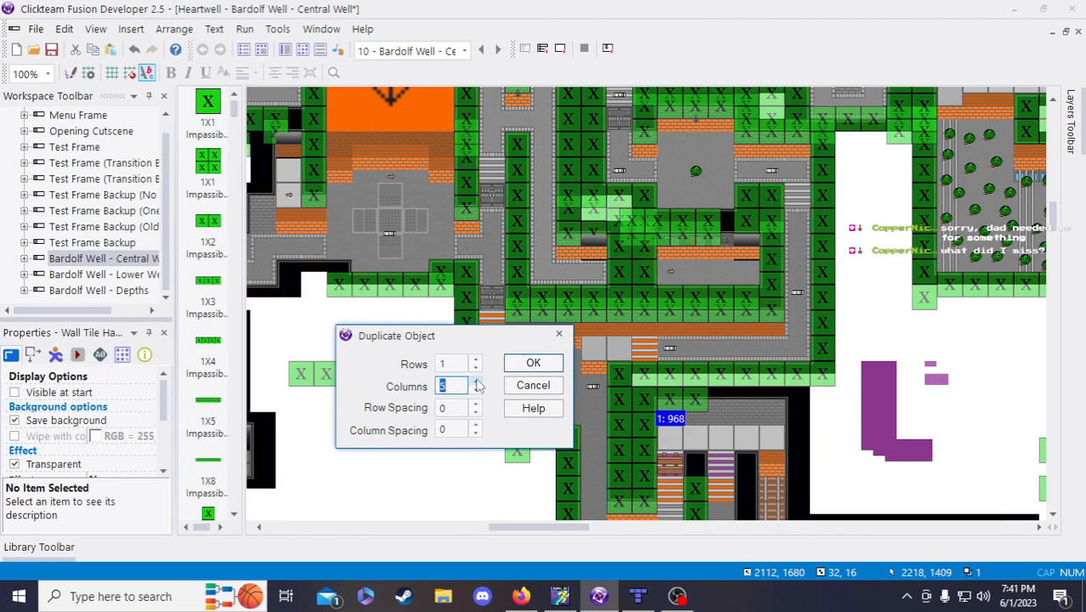
pyautogui.click(533, 363)
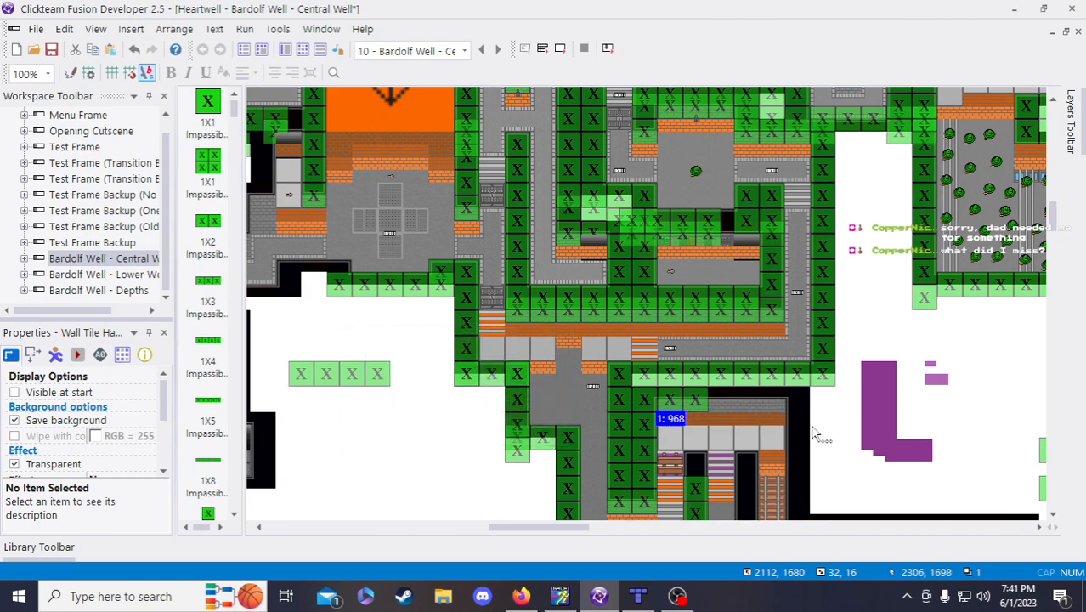
# - Move the 1X4 Impassible Wall above the southern walkway out to the empty area southwest of it
pyautogui.click(680, 399)
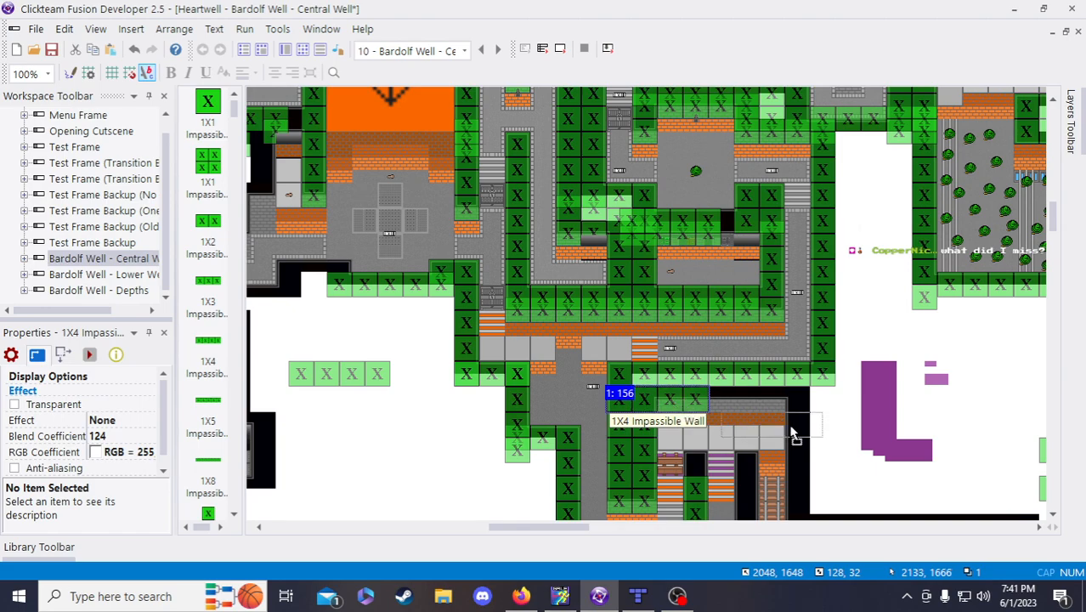
pyautogui.click(690, 381)
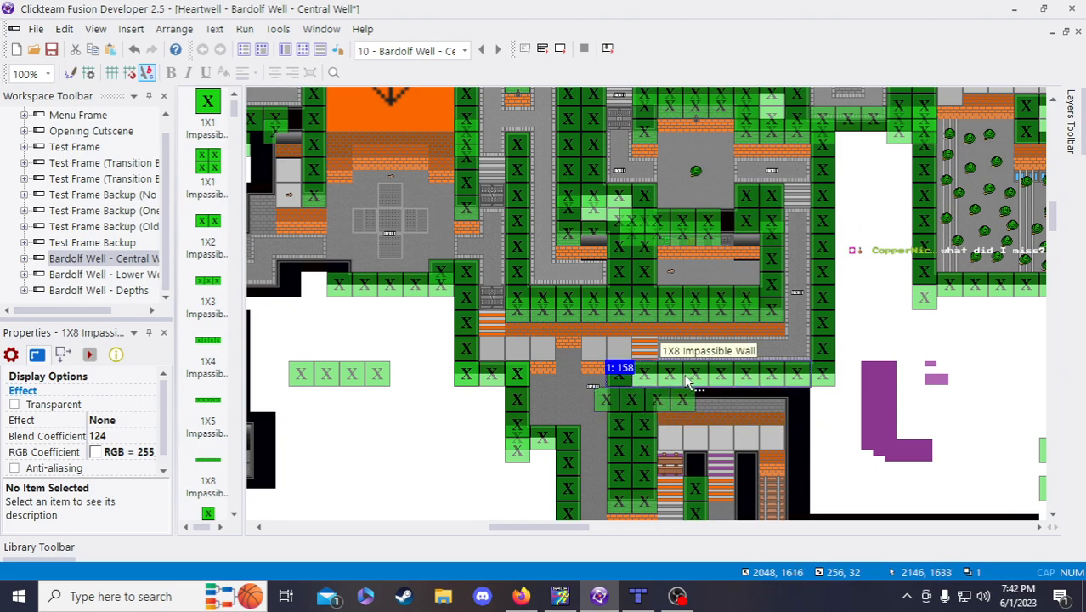
pyautogui.click(668, 394)
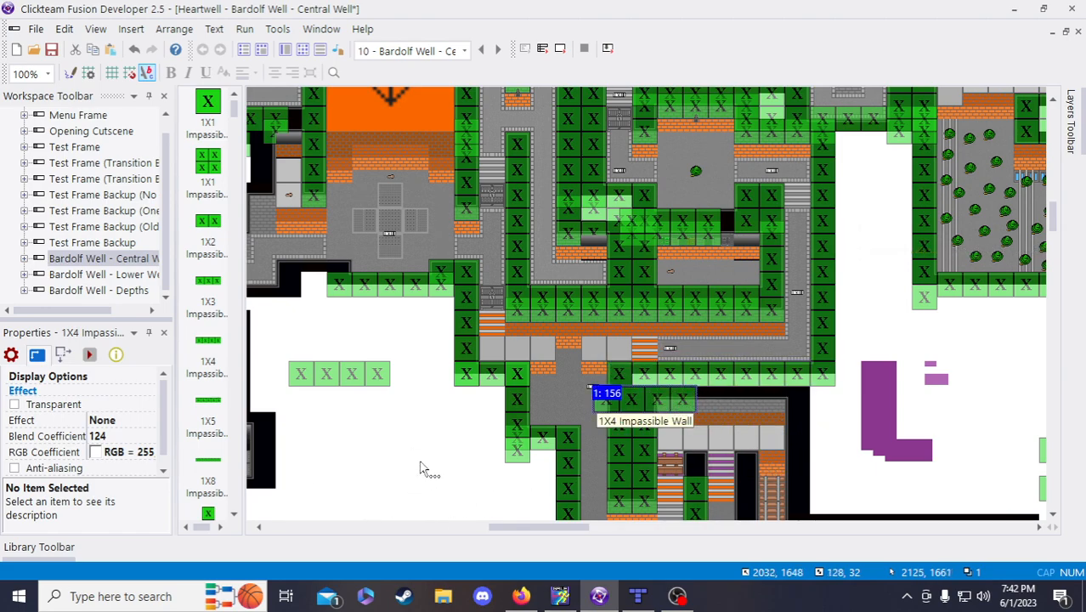
pyautogui.moveTo(668, 394); pyautogui.dragTo(419, 469)
# - Duplicate the 1X8 Impassible Wall north of the southern walkway so the copy sits directly below it
pyautogui.click(659, 375)
pyautogui.rightClick(660, 376)
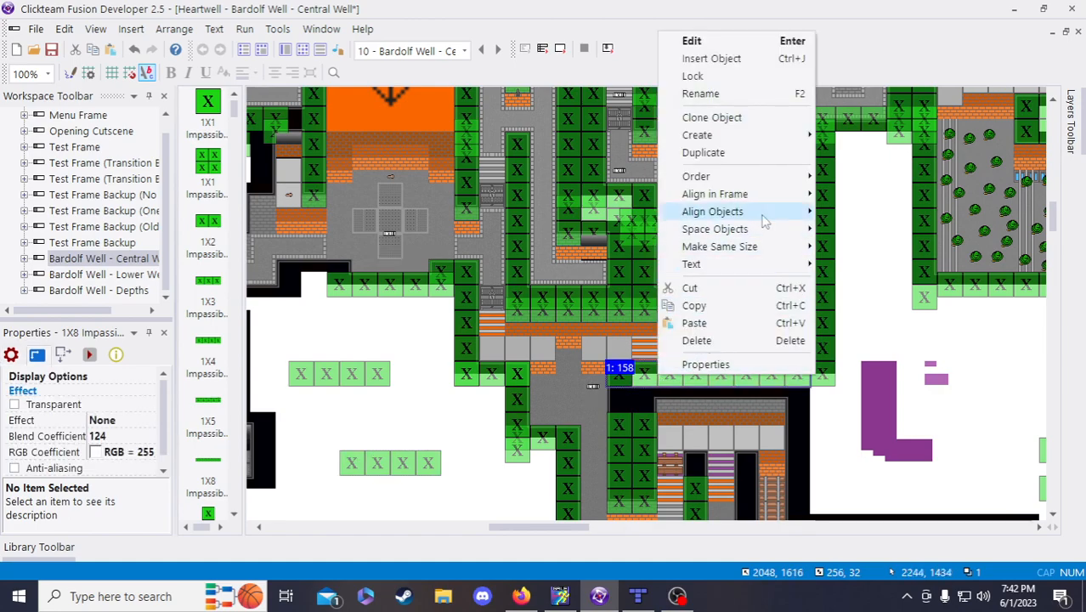
pyautogui.click(748, 161)
pyautogui.click(525, 367)
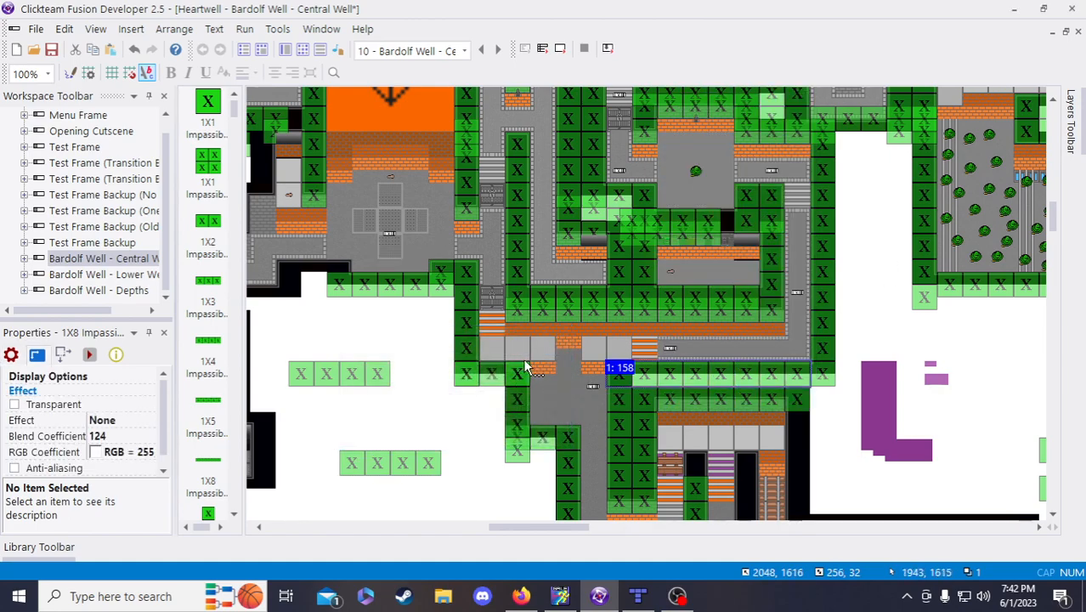
# - Move the 4X1 Impassible Wall between the west and east stairs up by one cell
pyautogui.scroll(-2, 853, 430)
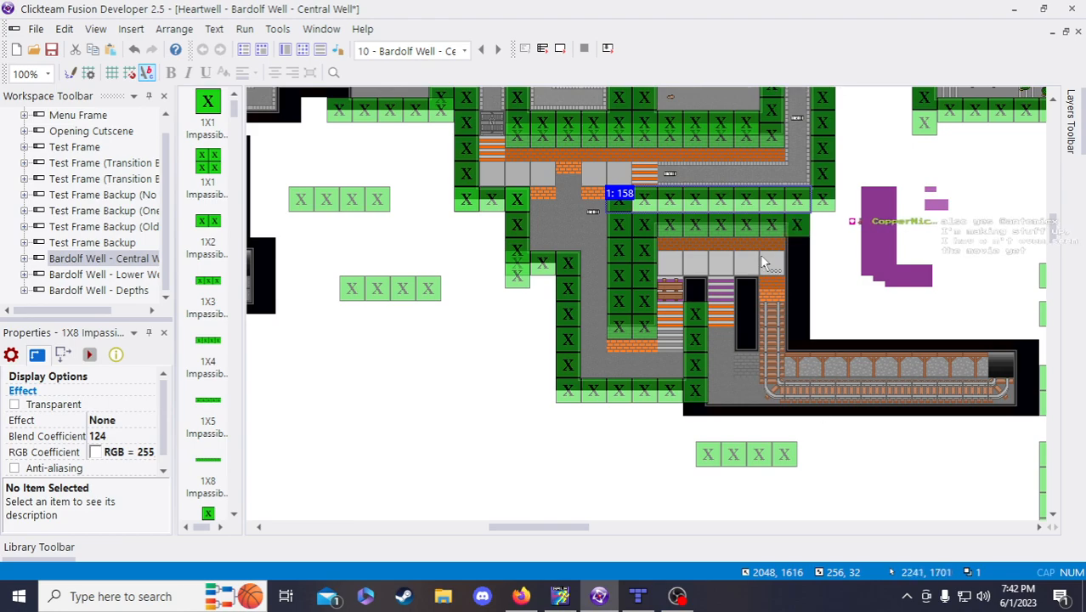
pyautogui.click(695, 351)
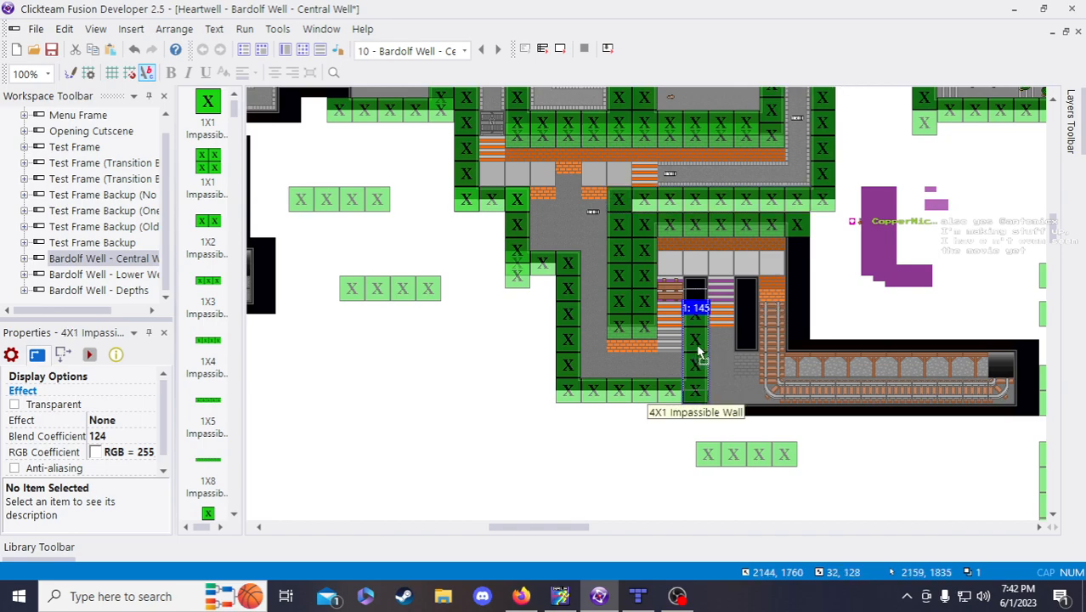
pyautogui.moveTo(698, 344); pyautogui.dragTo(699, 317)
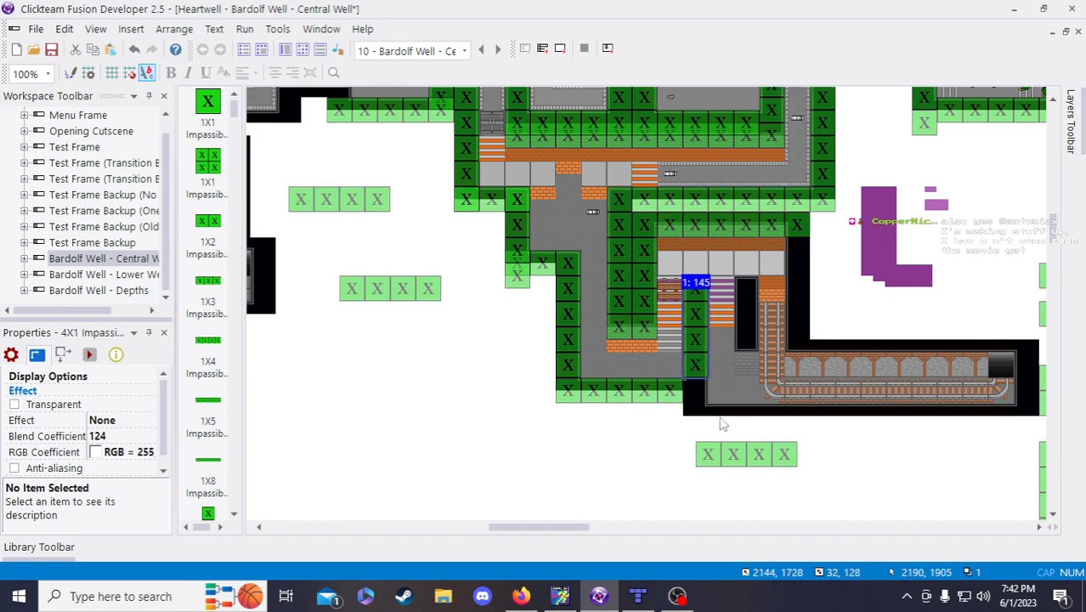
# - Copy the 6X1 Impassible Wall from the spare walls east of the rail tunnel and paste it in the empty area southwest of the walkway
pyautogui.moveTo(698, 332); pyautogui.dragTo(576, 329)
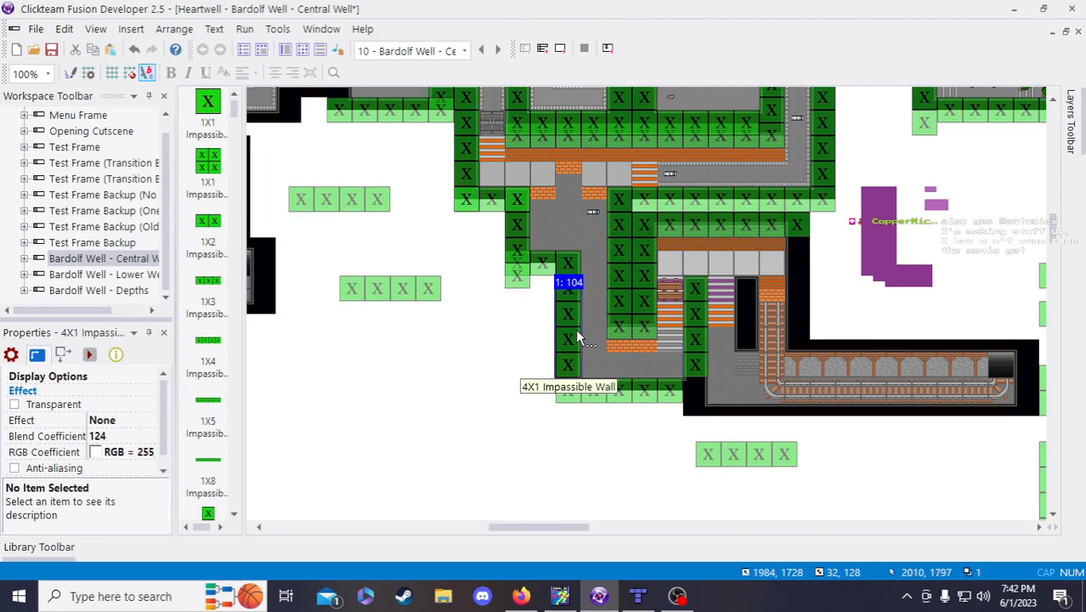
pyautogui.scroll(3, 641, 368)
pyautogui.click(824, 318)
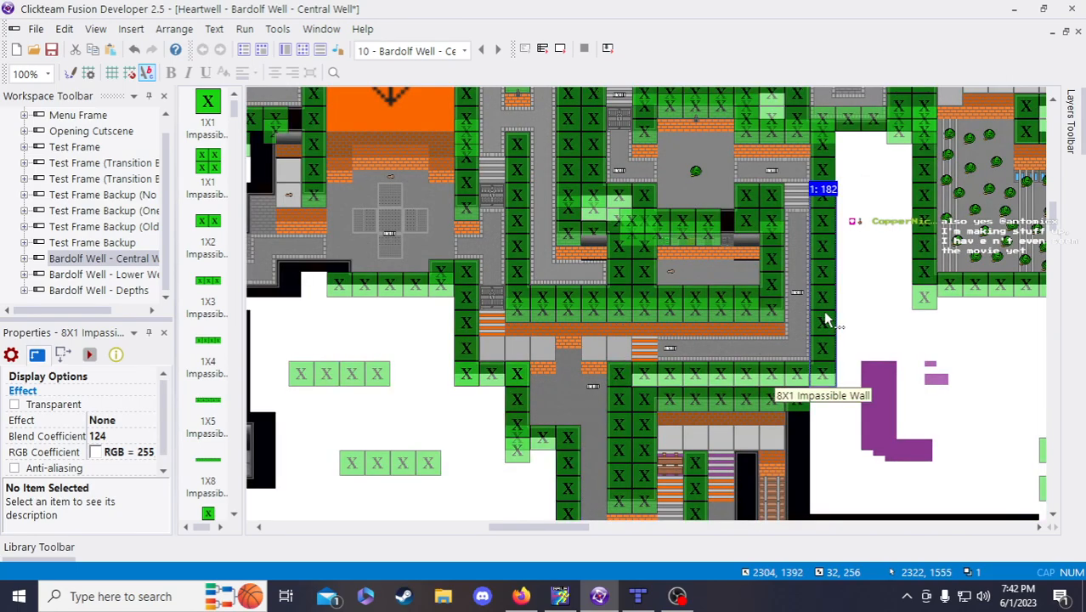
pyautogui.scroll(-3, 823, 310)
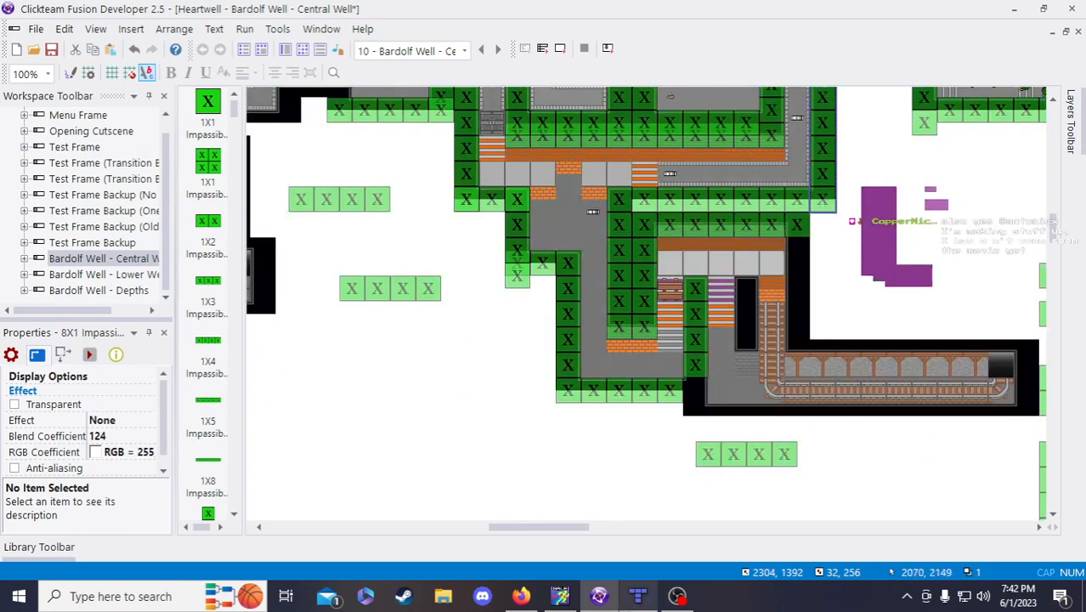
pyautogui.moveTo(571, 530); pyautogui.dragTo(629, 530)
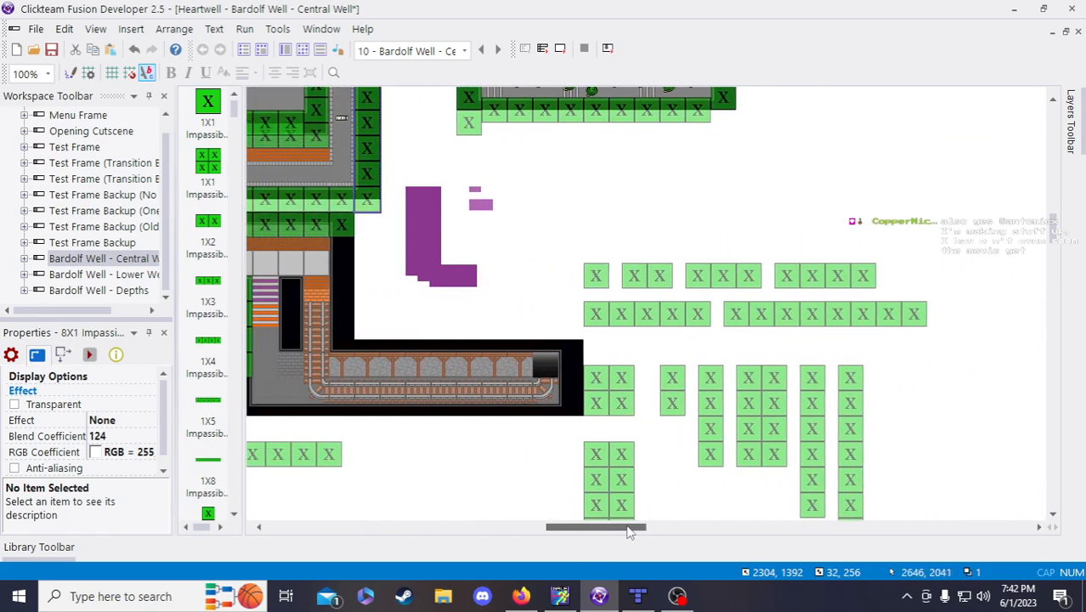
pyautogui.scroll(-3, 770, 353)
pyautogui.click(811, 294)
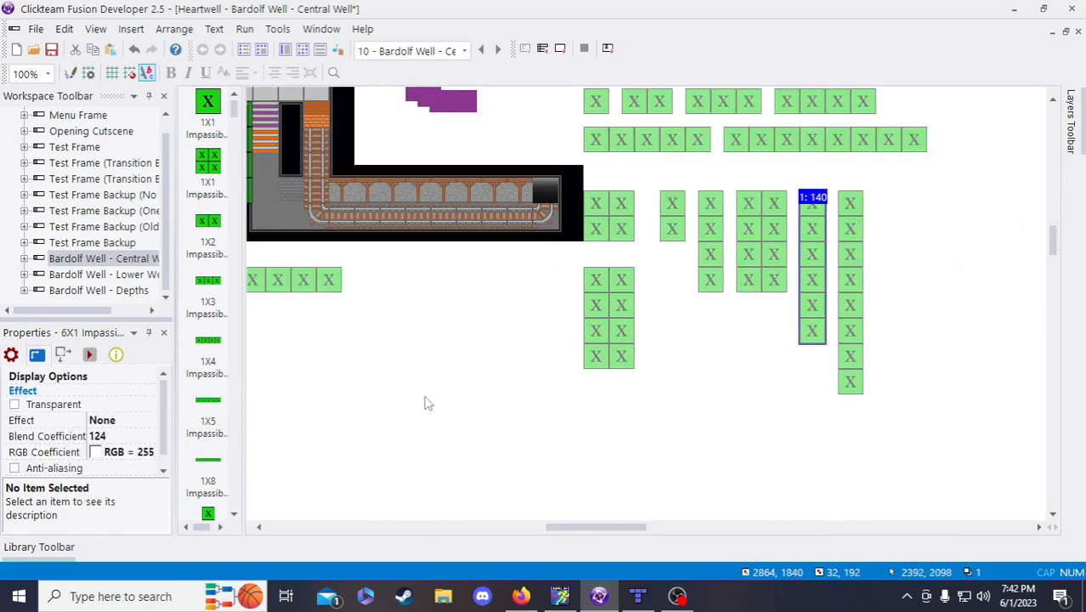
pyautogui.moveTo(606, 526); pyautogui.dragTo(553, 520)
pyautogui.scroll(3, 551, 478)
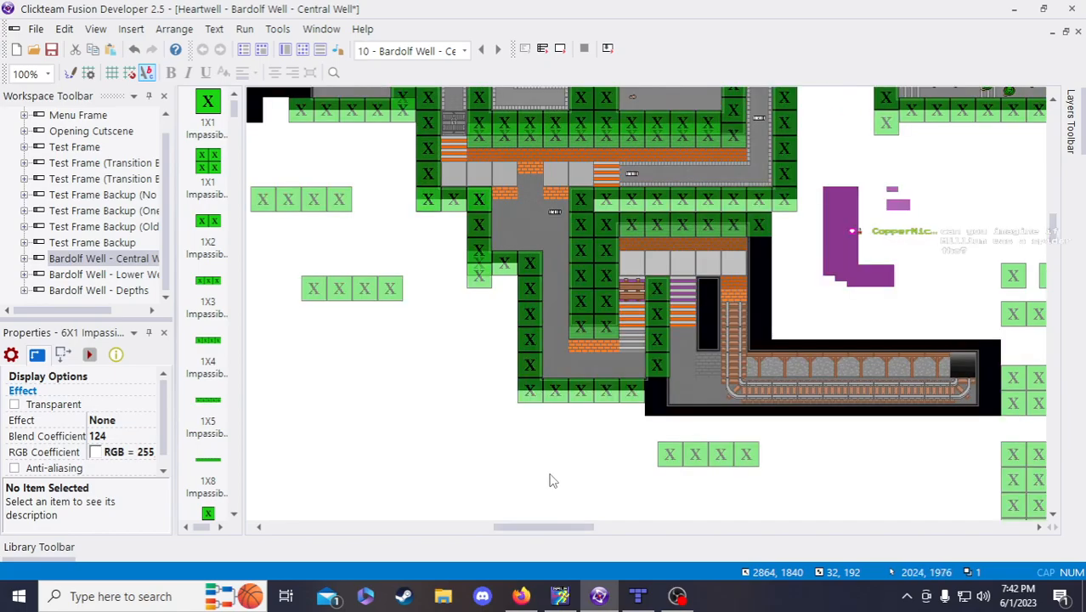
pyautogui.hotkey('ctrl', 'v')
pyautogui.click(431, 413)
# - Move the 4X1 Impassible Wall between the stairs out to the western empty area and put the 6X1 Impassible Wall in its place
pyautogui.click(670, 368)
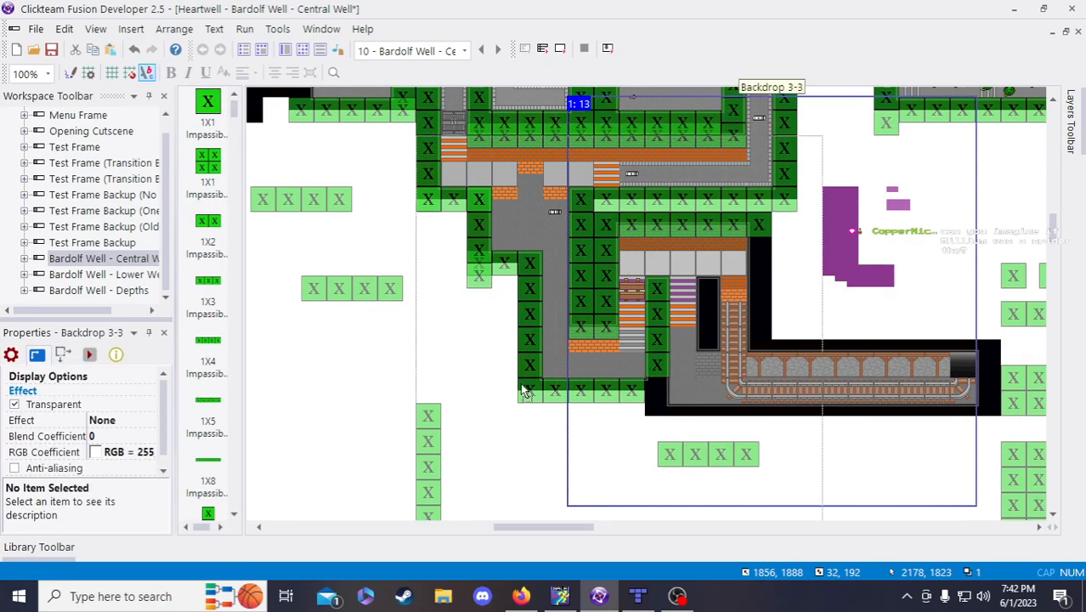
pyautogui.doubleClick(654, 338)
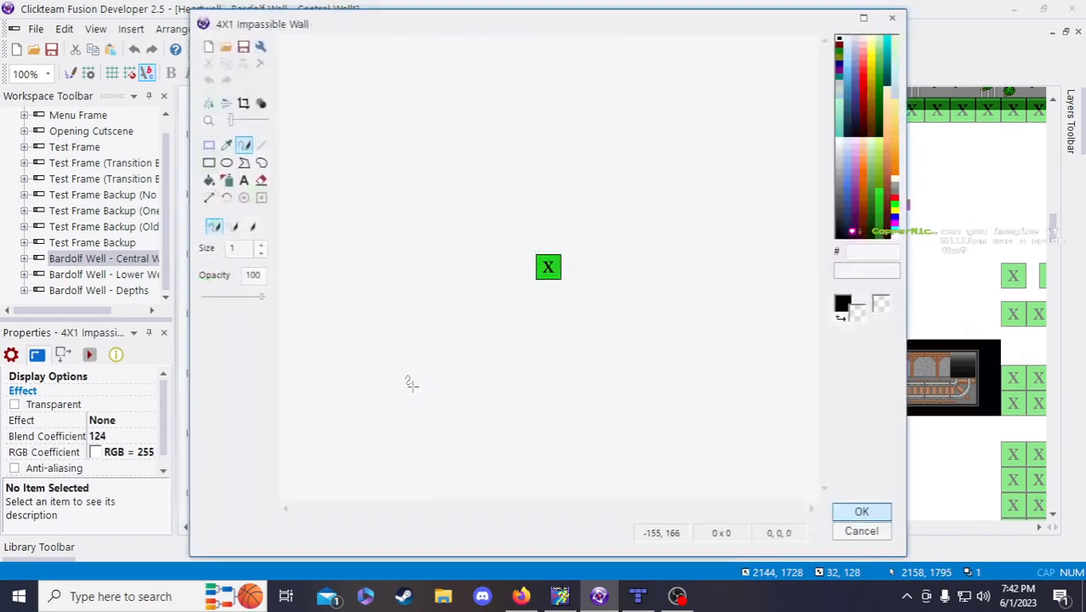
pyautogui.click(858, 531)
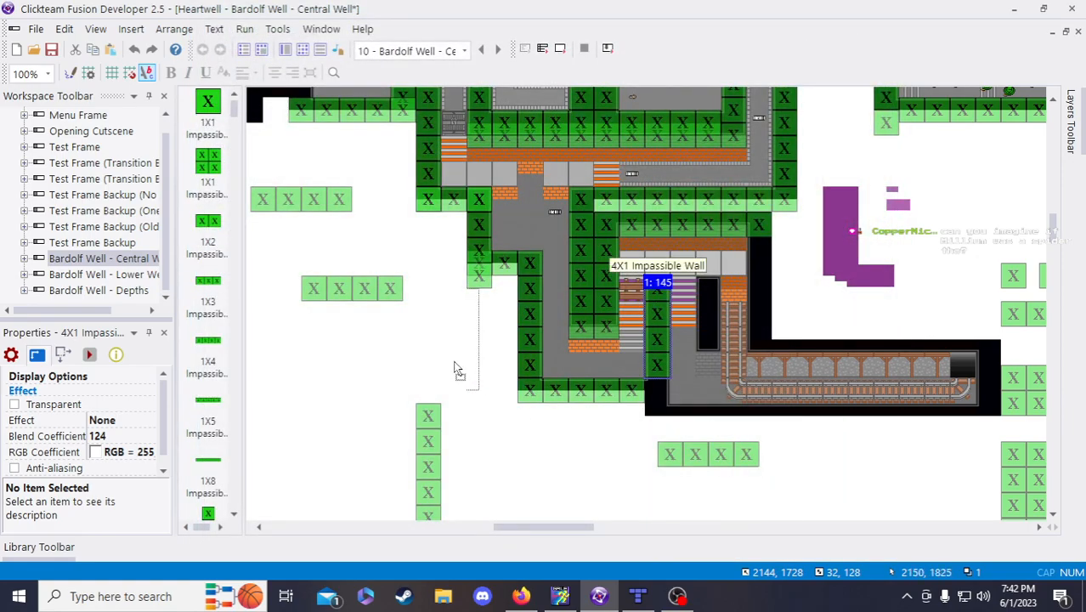
pyautogui.click(448, 463)
pyautogui.moveTo(448, 463); pyautogui.dragTo(655, 334)
pyautogui.click(718, 478)
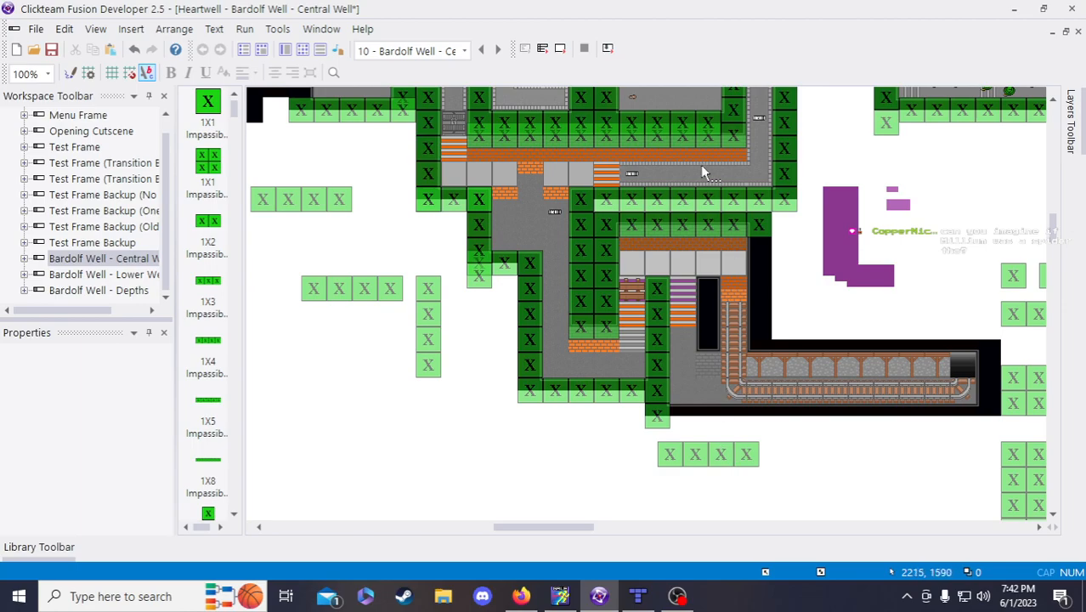
# - Duplicate the 1X8 Impassible Wall north of the stairs and place the copy along the rail tunnel's southern edge, east of the 6X1 wall
pyautogui.click(697, 213)
pyautogui.click(501, 496)
pyautogui.moveTo(544, 500); pyautogui.dragTo(814, 438)
pyautogui.click(884, 445)
# - Move the spare 1X4 Impassible Wall below the tunnel to the east end of the 1X8 wall on the tunnel's southern edge
pyautogui.moveTo(529, 527); pyautogui.dragTo(561, 534)
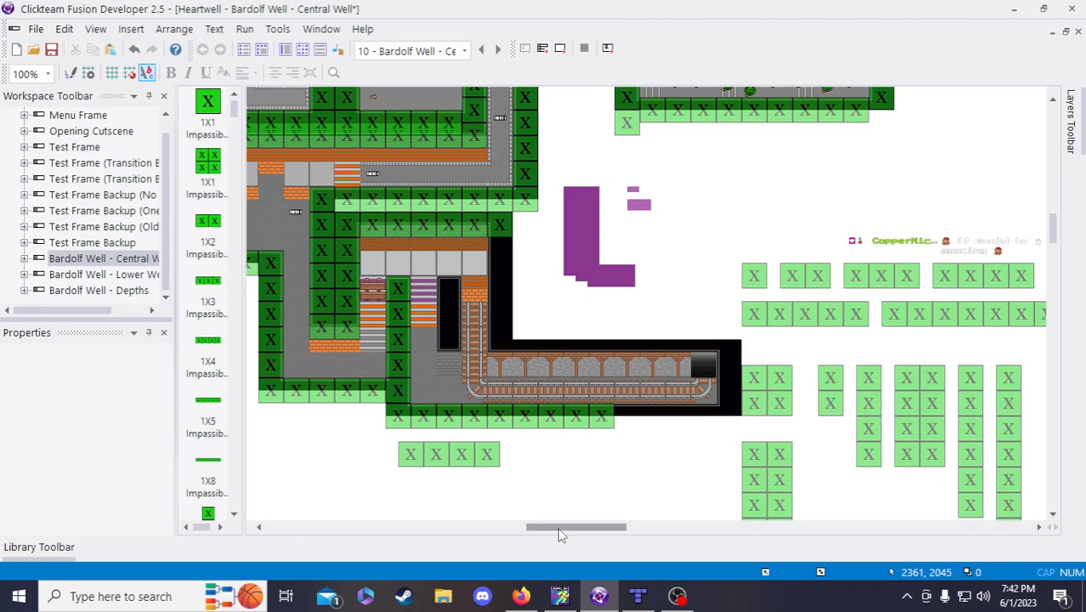
pyautogui.moveTo(497, 466); pyautogui.dragTo(685, 430)
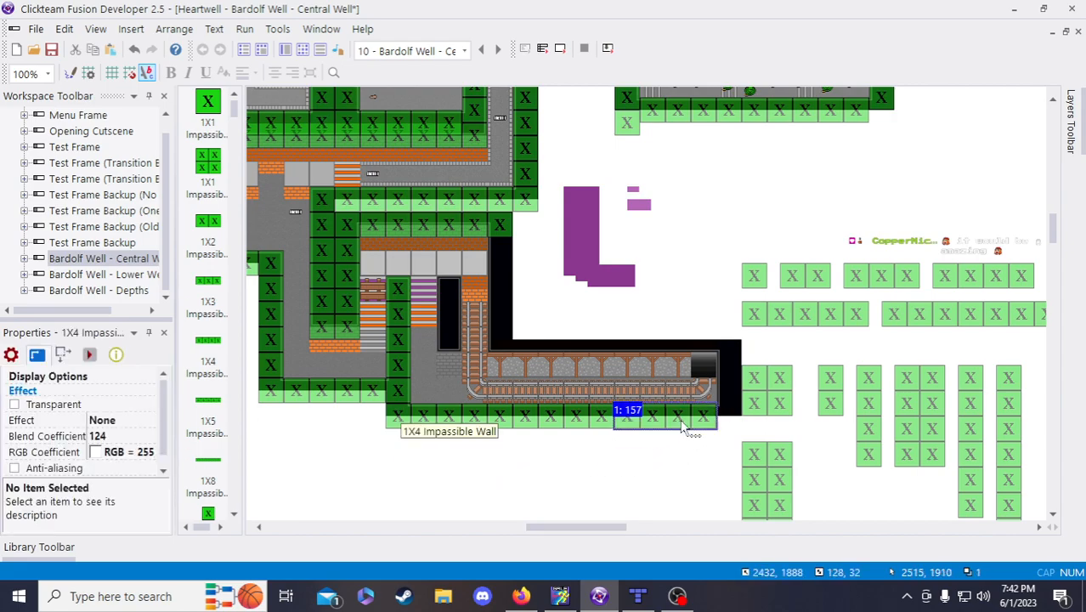
pyautogui.click(684, 461)
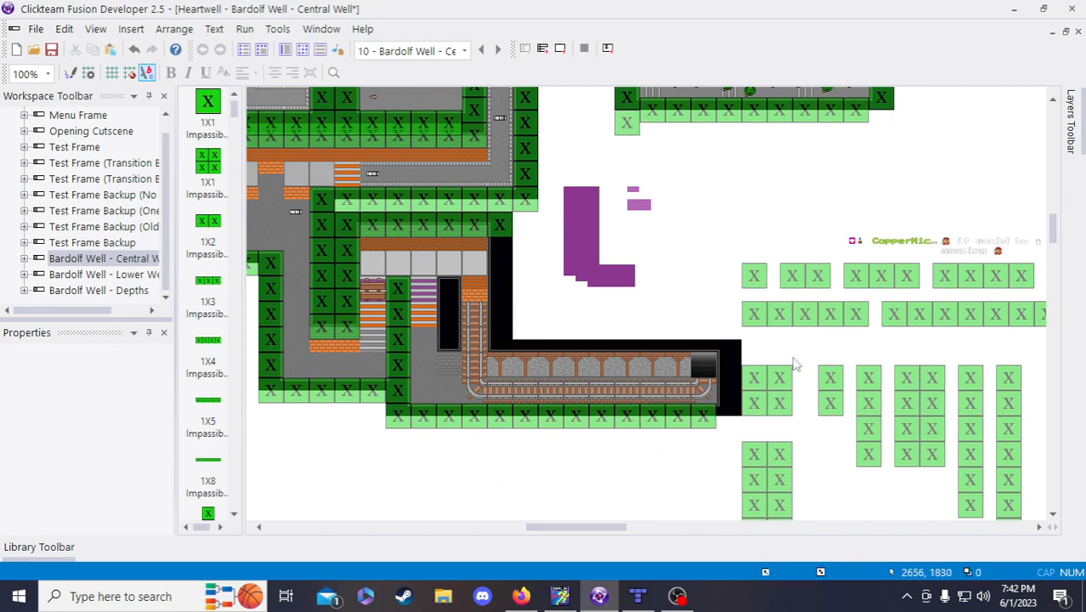
# - Select all thirteen spare Impassible Walls east of the rail tunnel and move them together one cell east
pyautogui.click(868, 404)
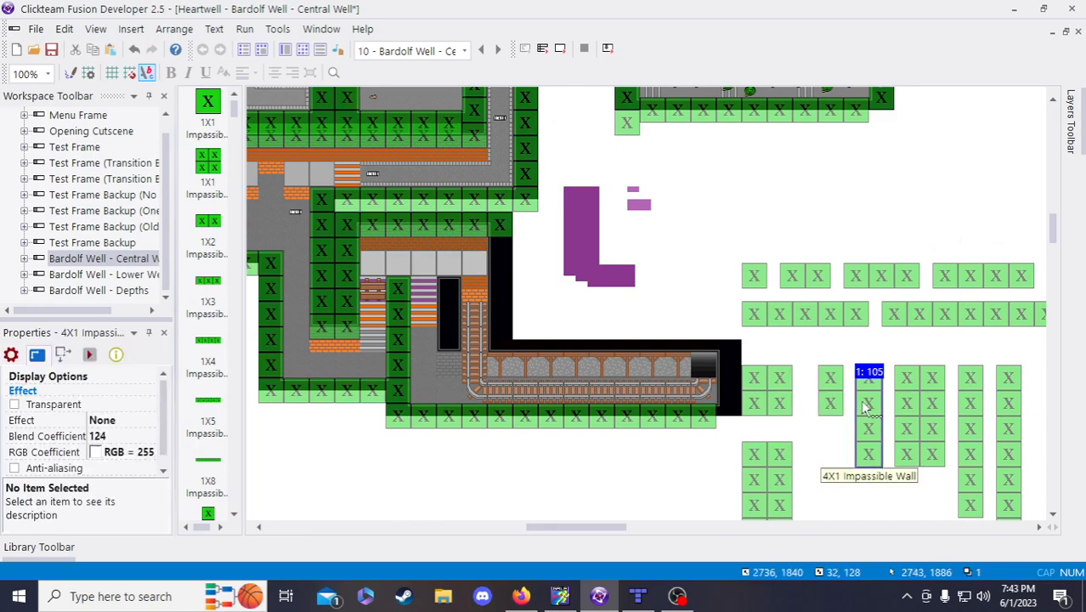
pyautogui.scroll(-3, 808, 223)
pyautogui.moveTo(592, 531); pyautogui.dragTo(636, 527)
pyautogui.moveTo(868, 449)
pyautogui.mouseDown()
pyautogui.moveTo(440, 360)
pyautogui.moveTo(450, 382)
pyautogui.mouseUp()
pyautogui.scroll(6, 806, 436)
pyautogui.scroll(-9, 681, 432)
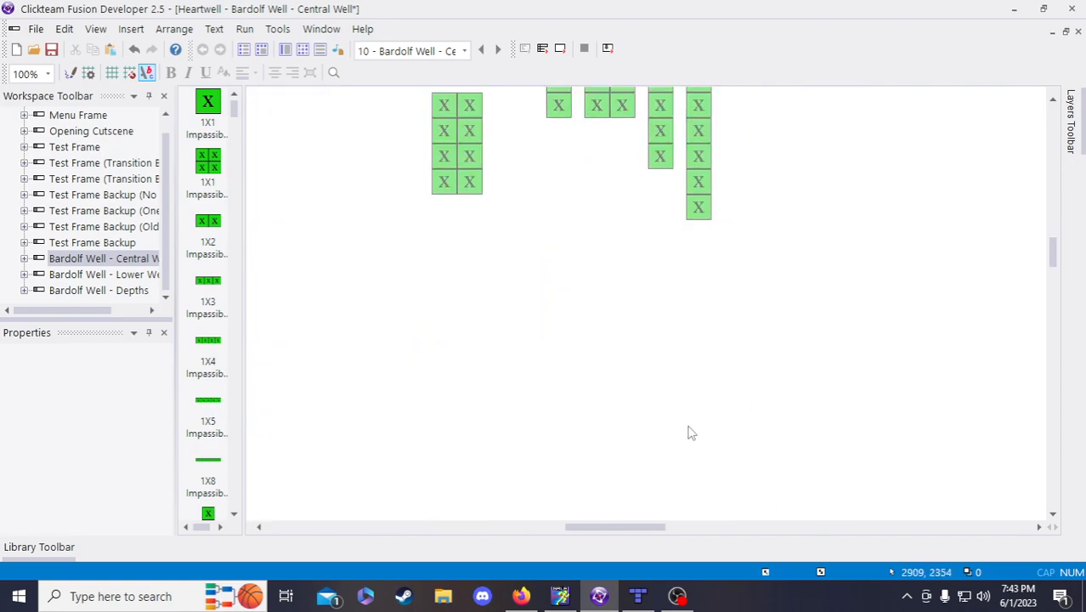
pyautogui.scroll(3, 846, 417)
pyautogui.moveTo(826, 391); pyautogui.dragTo(420, 244)
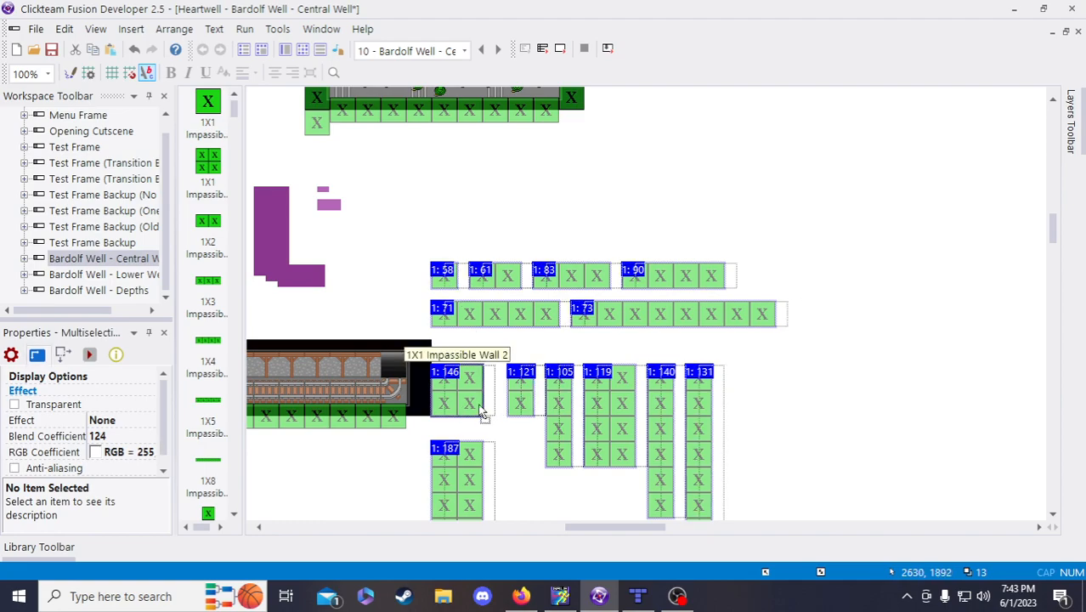
pyautogui.moveTo(487, 411); pyautogui.dragTo(512, 410)
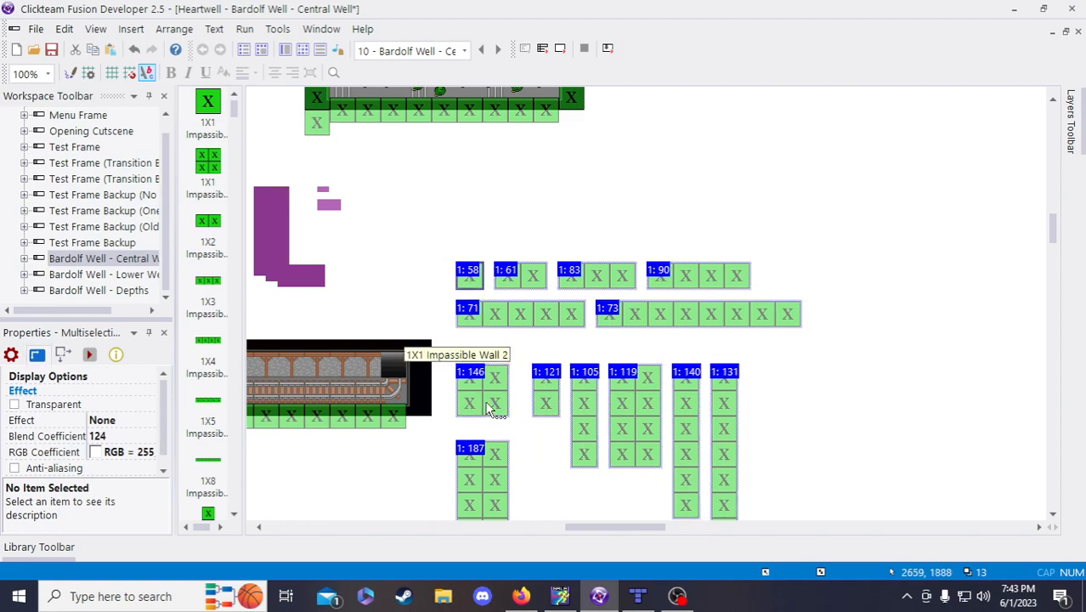
pyautogui.click(451, 445)
# - Copy the spare 4X1 Impassible Wall and place the copy over the black edge at the rail tunnel's east end
pyautogui.scroll(-3, 451, 444)
pyautogui.click(581, 257)
pyautogui.click(412, 306)
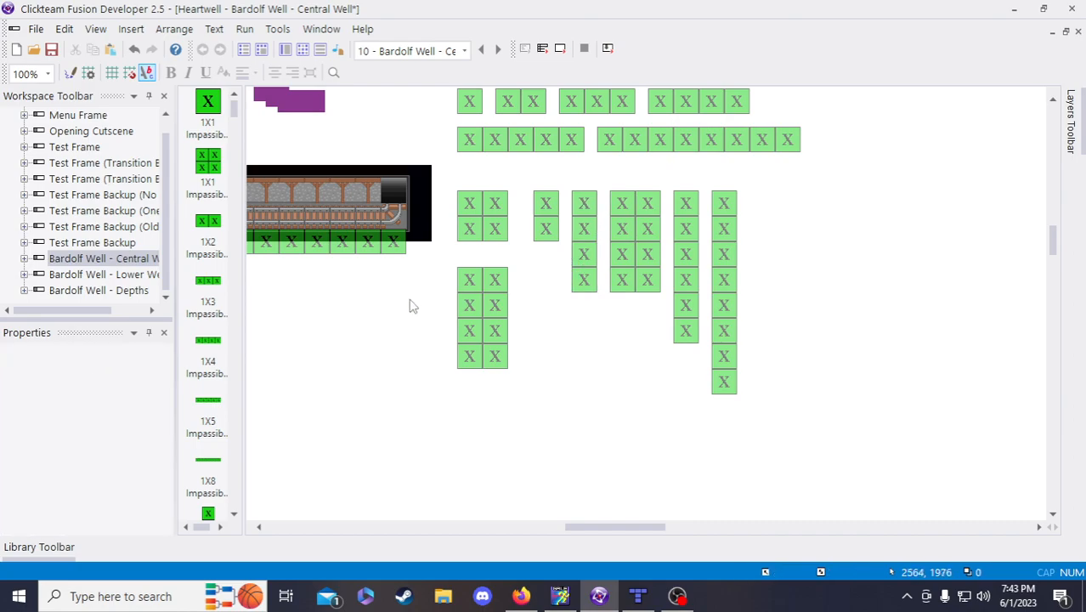
pyautogui.scroll(3, 524, 388)
pyautogui.moveTo(629, 527); pyautogui.dragTo(611, 530)
pyautogui.click(574, 473)
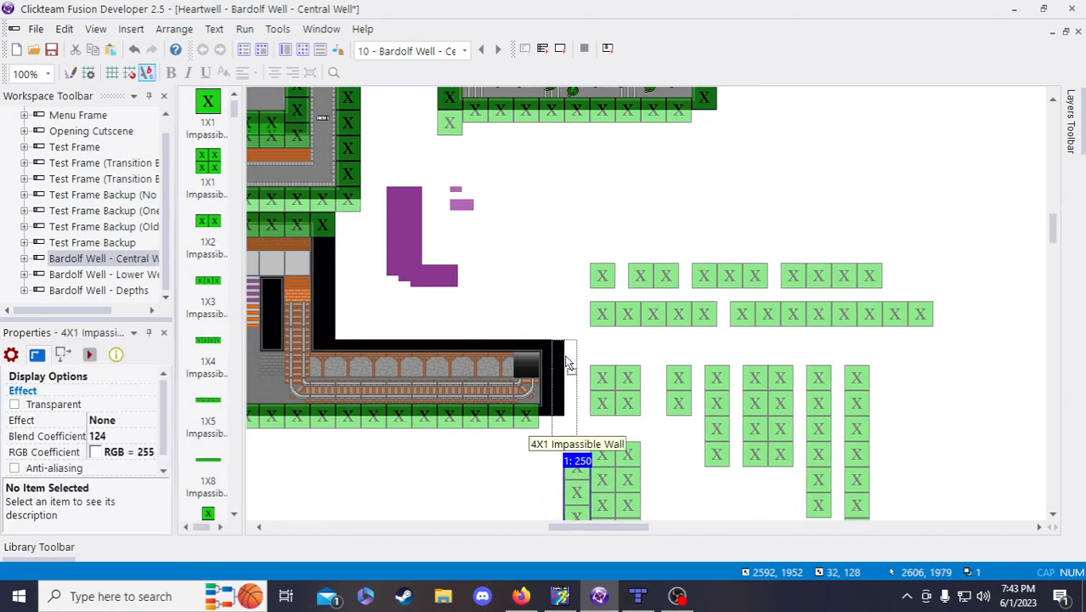
pyautogui.moveTo(556, 362); pyautogui.dragTo(556, 367)
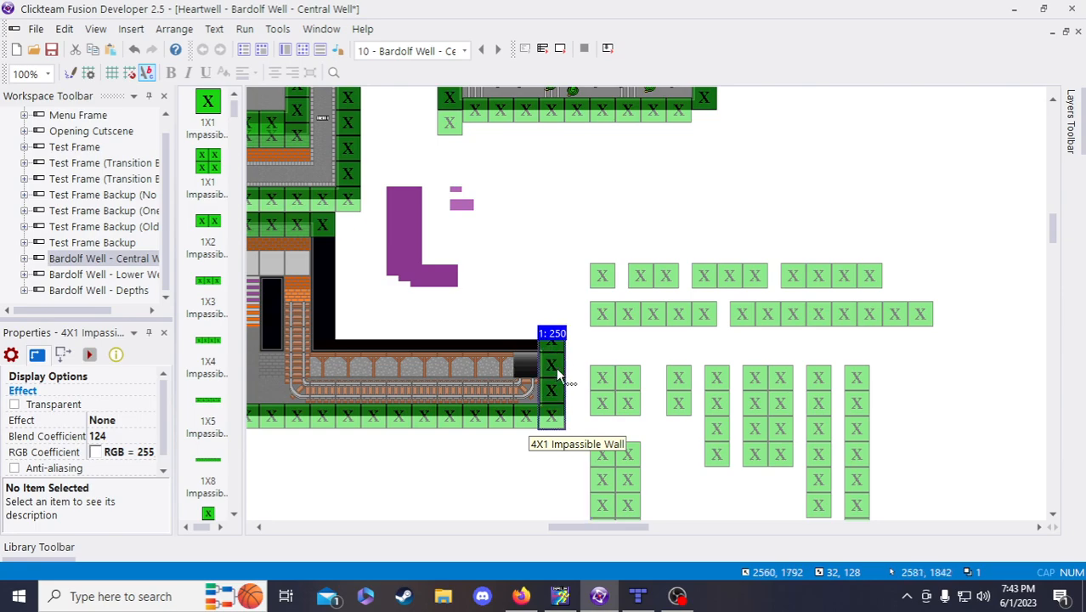
pyautogui.click(545, 481)
# - Copy the spare 2X1 Impassible Wall and place the copy over the upper part of the black pillar east of the stairs
pyautogui.moveTo(628, 527); pyautogui.dragTo(606, 531)
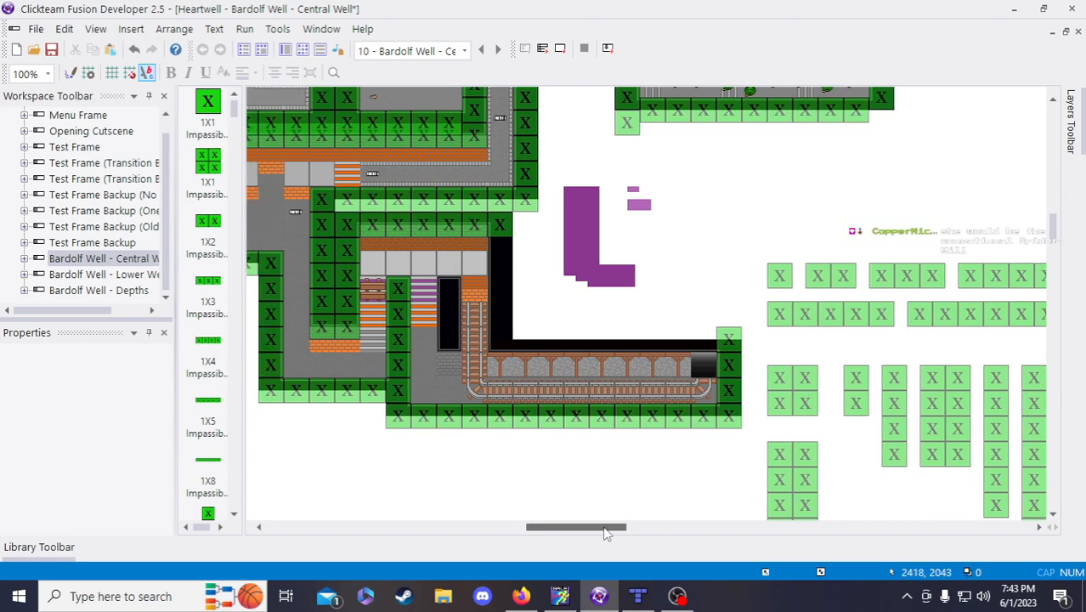
pyautogui.click(860, 397)
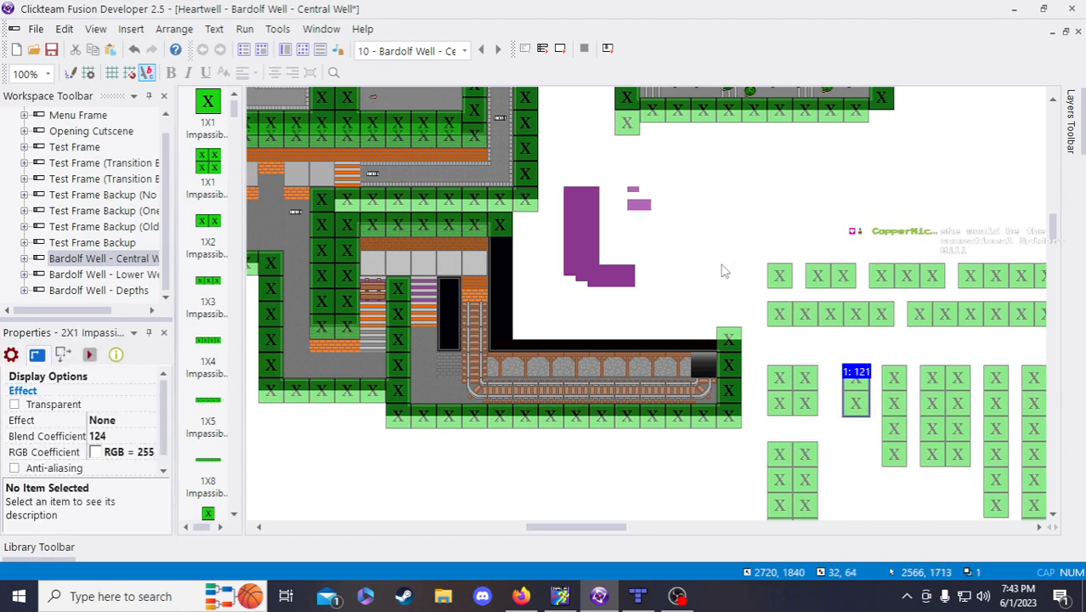
pyautogui.hotkey('ctrl', 'v')
pyautogui.click(728, 271)
pyautogui.keyDown('ctrl'); pyautogui.moveTo(729, 285); pyautogui.dragTo(448, 300); pyautogui.keyUp('ctrl')
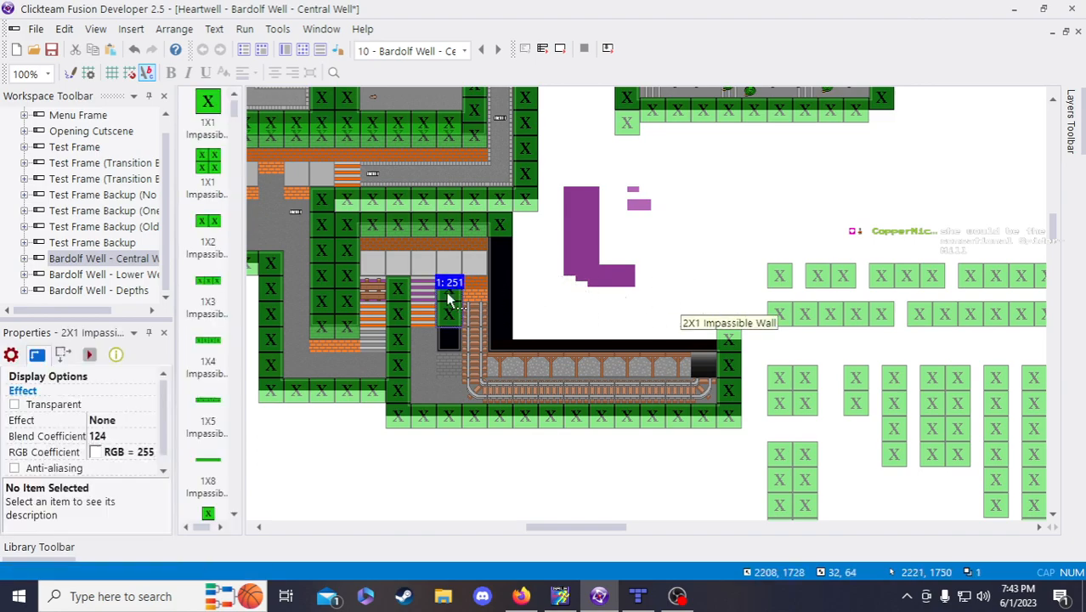
pyautogui.click(789, 277)
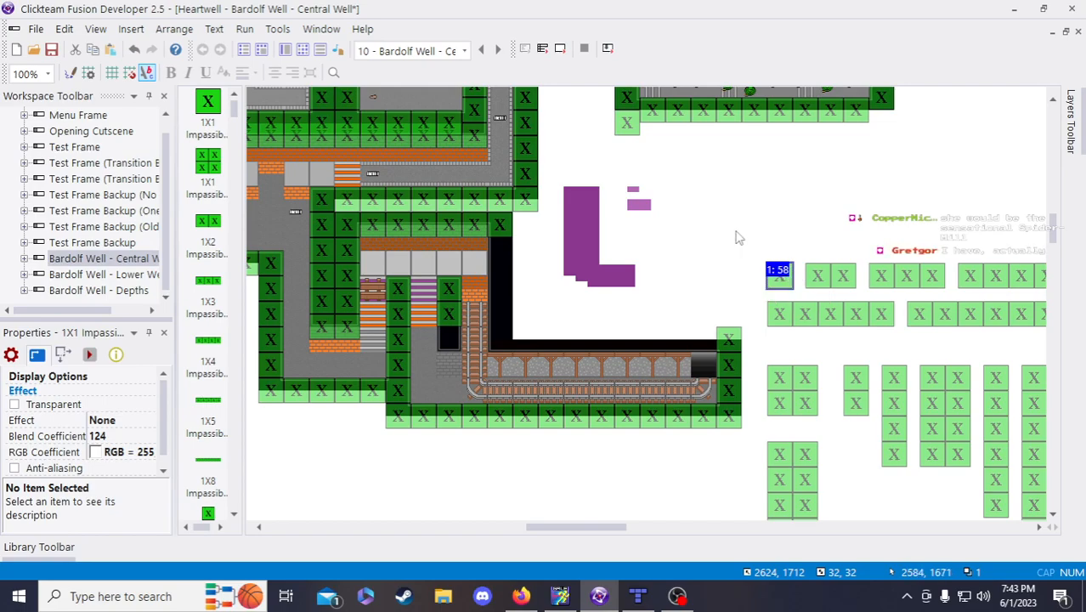
pyautogui.hotkey('ctrl', 'v')
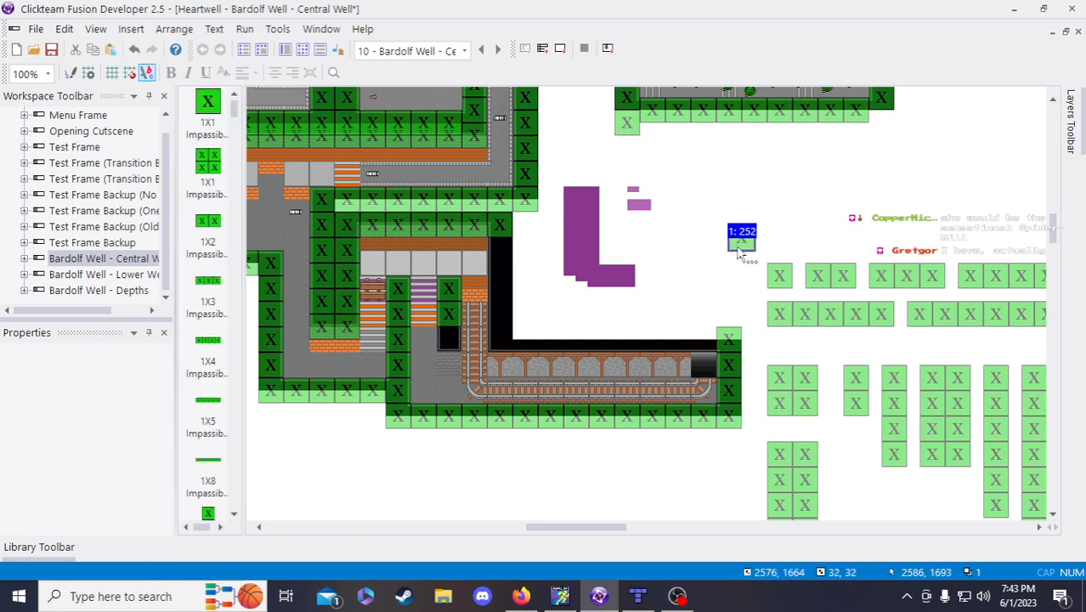
pyautogui.click(738, 254)
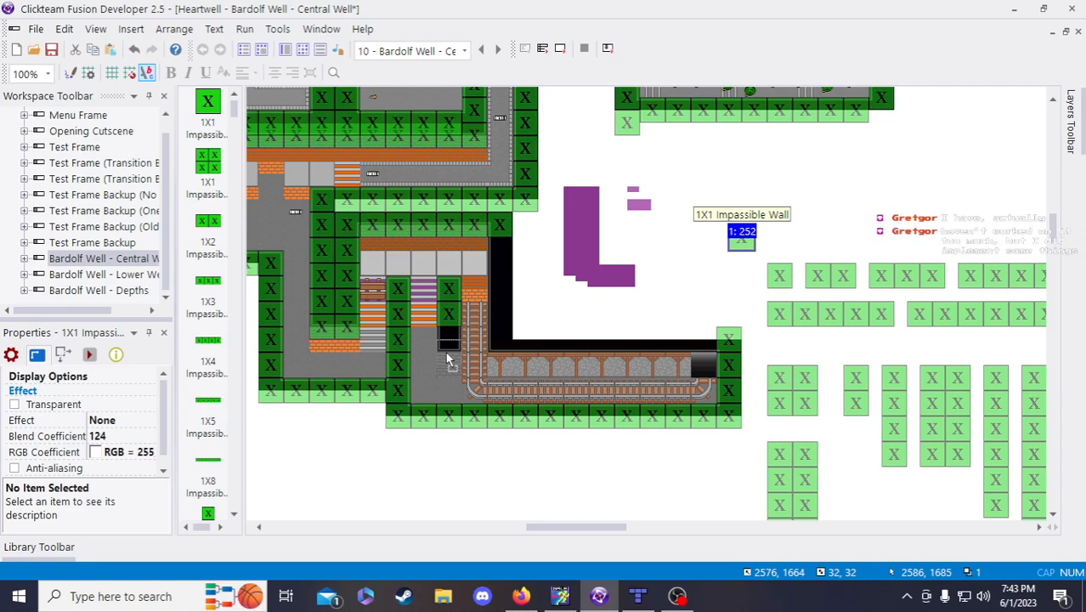
pyautogui.moveTo(447, 353); pyautogui.dragTo(699, 294)
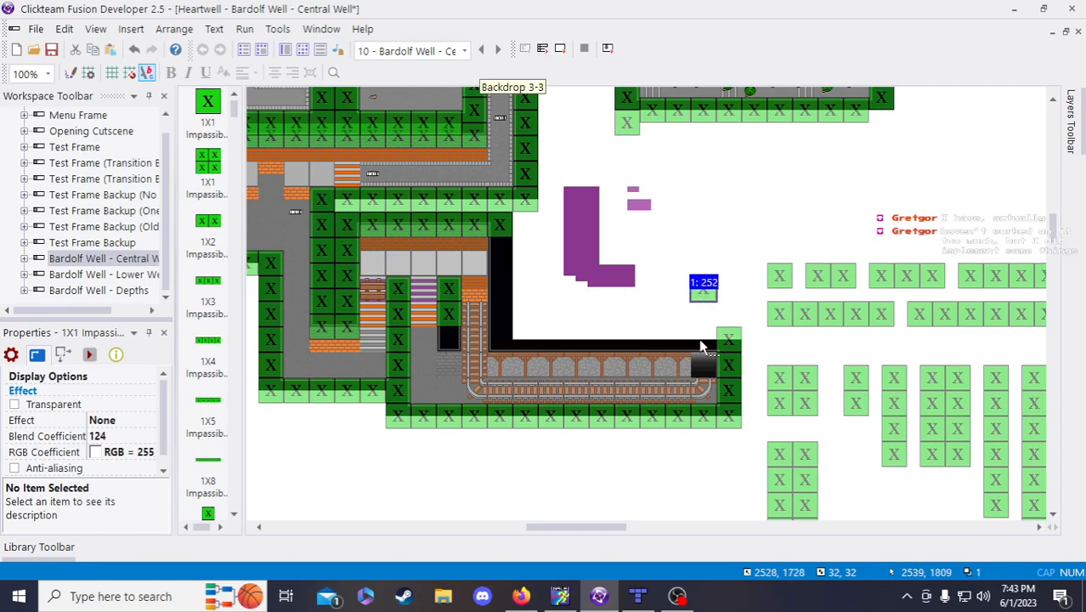
pyautogui.press('Delete')
# - Duplicate the 2X1 Impassible Wall on the black pillar and place the copy over the pillar's lower end, overlapping the first wall
pyautogui.click(441, 312)
pyautogui.click(751, 266)
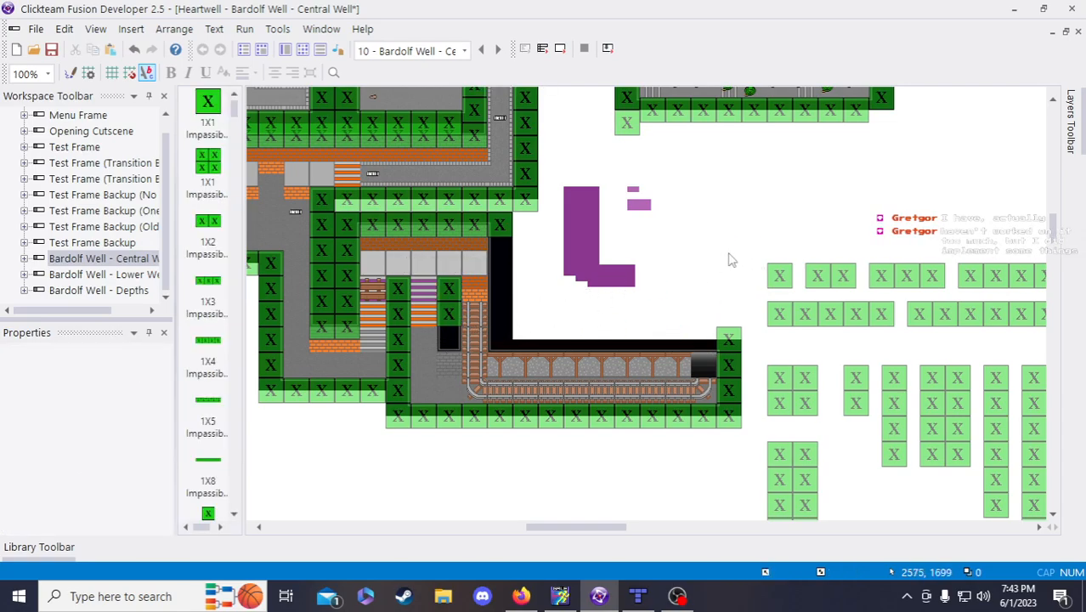
pyautogui.click(718, 252)
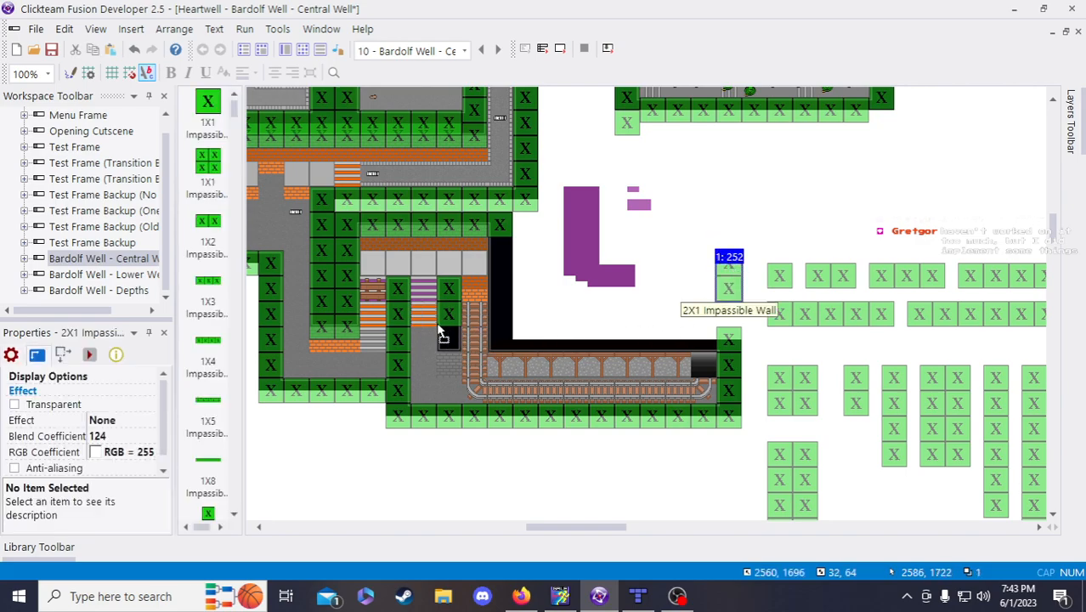
pyautogui.moveTo(450, 332); pyautogui.dragTo(448, 330)
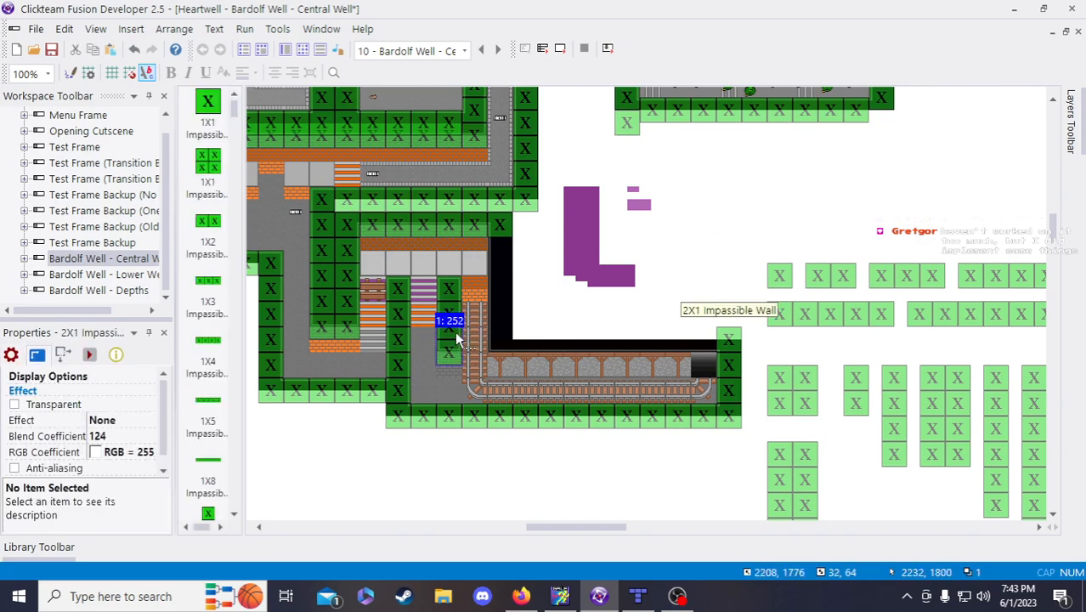
pyautogui.click(703, 271)
# - Copy the brown Wall Tile Half LV 1 above the rail track and place the copy directly below the black pillar's walls
pyautogui.click(481, 292)
pyautogui.click(729, 289)
pyautogui.click(700, 281)
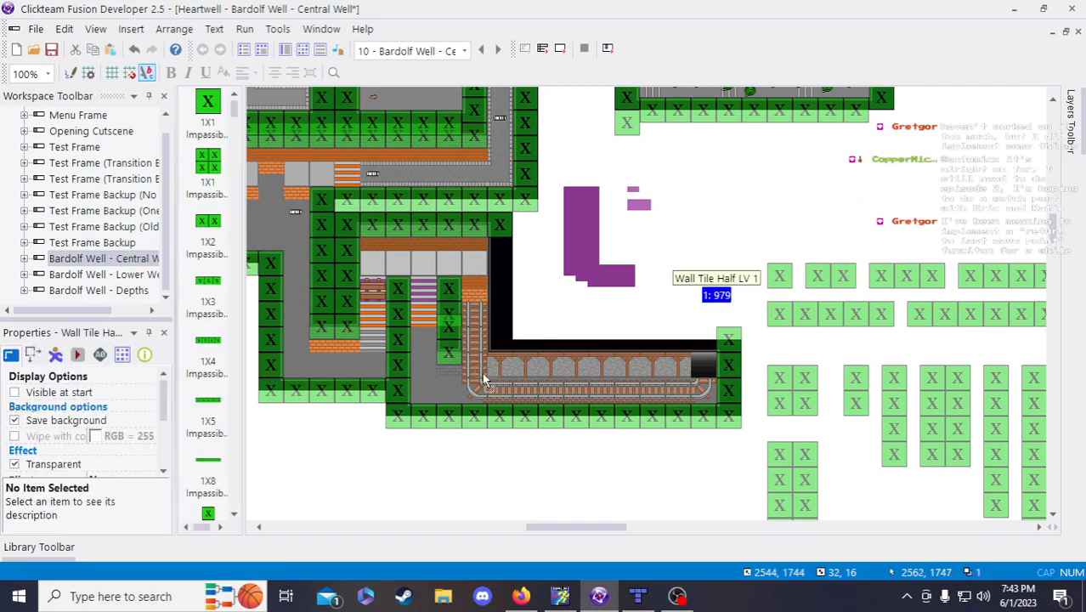
# - Duplicate the half wall tile below the pillar as 1 row and 9 columns
pyautogui.rightClick(449, 374)
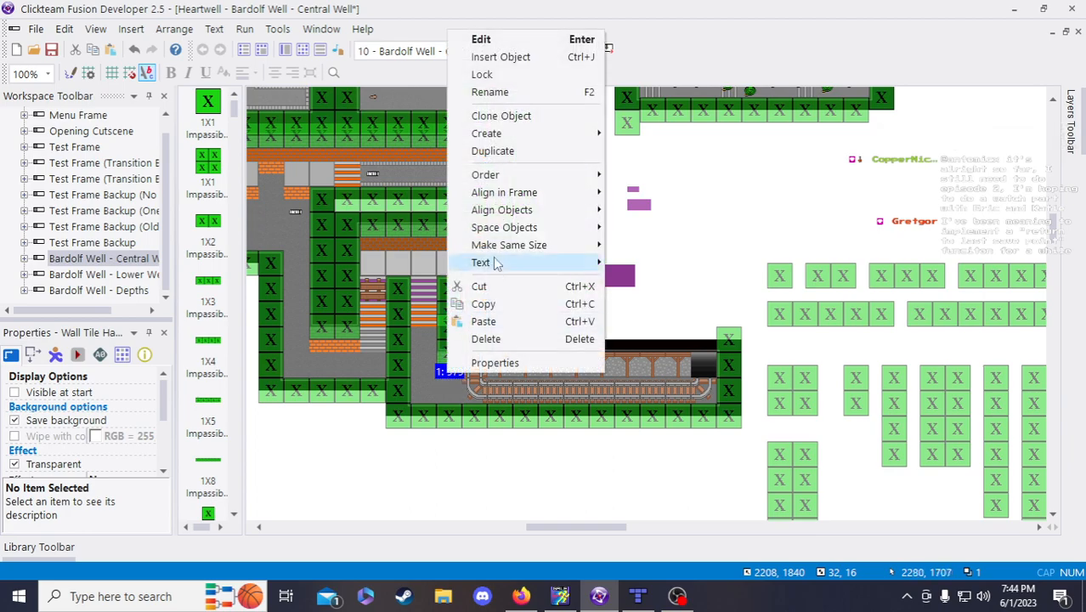
pyautogui.click(511, 149)
pyautogui.moveTo(453, 332); pyautogui.dragTo(321, 376)
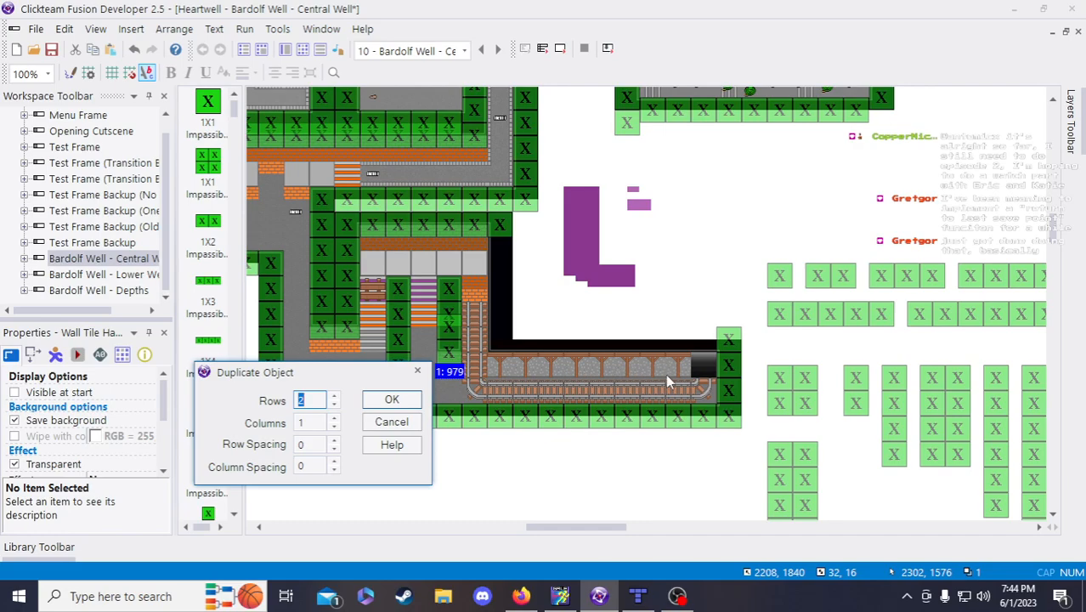
pyautogui.write('1')
pyautogui.click(305, 422)
pyautogui.write('6')
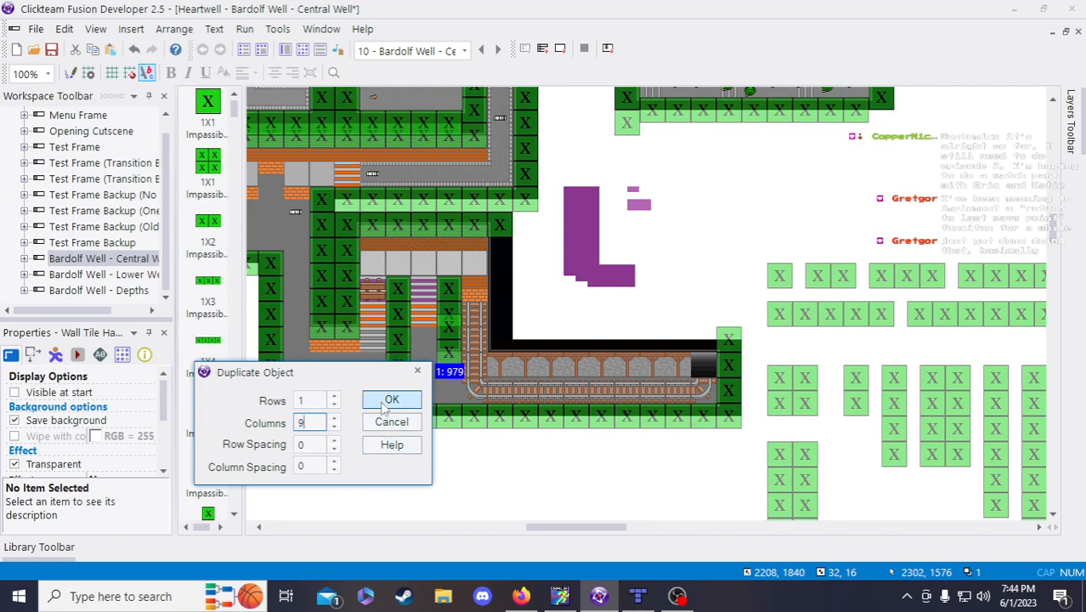
pyautogui.click(391, 399)
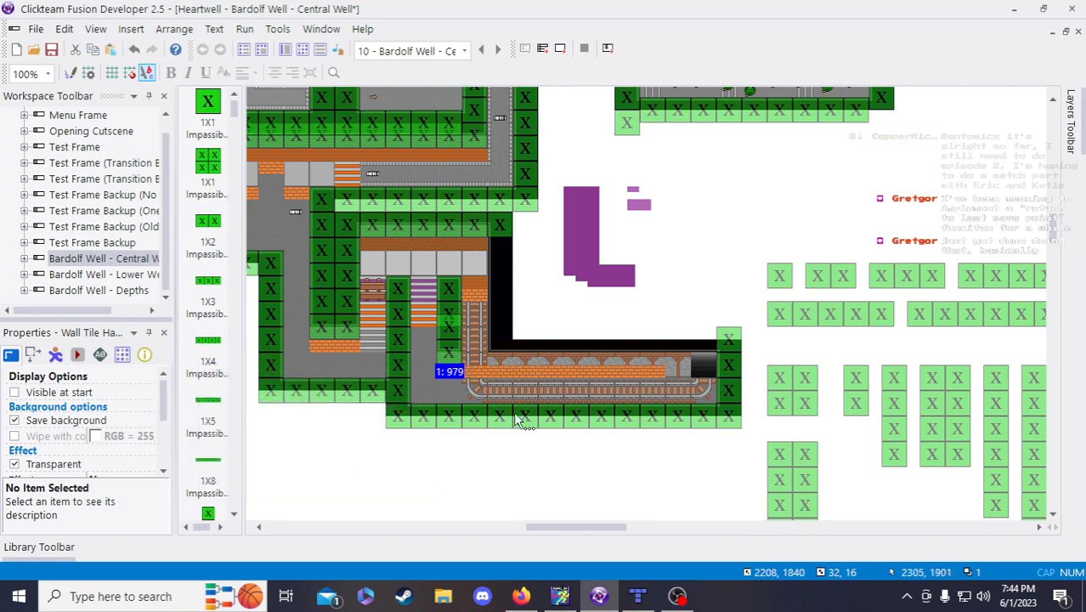
pyautogui.rightClick(682, 374)
pyautogui.click(710, 289)
pyautogui.hotkey('ctrl', 'z')
pyautogui.hotkey('ctrl', 'z')
# - Duplicate the half wall tile at the row's east end as 2 rows and 1 column, placing the copy over the tunnel block's lower half
pyautogui.click(680, 372)
pyautogui.rightClick(682, 373)
pyautogui.click(778, 145)
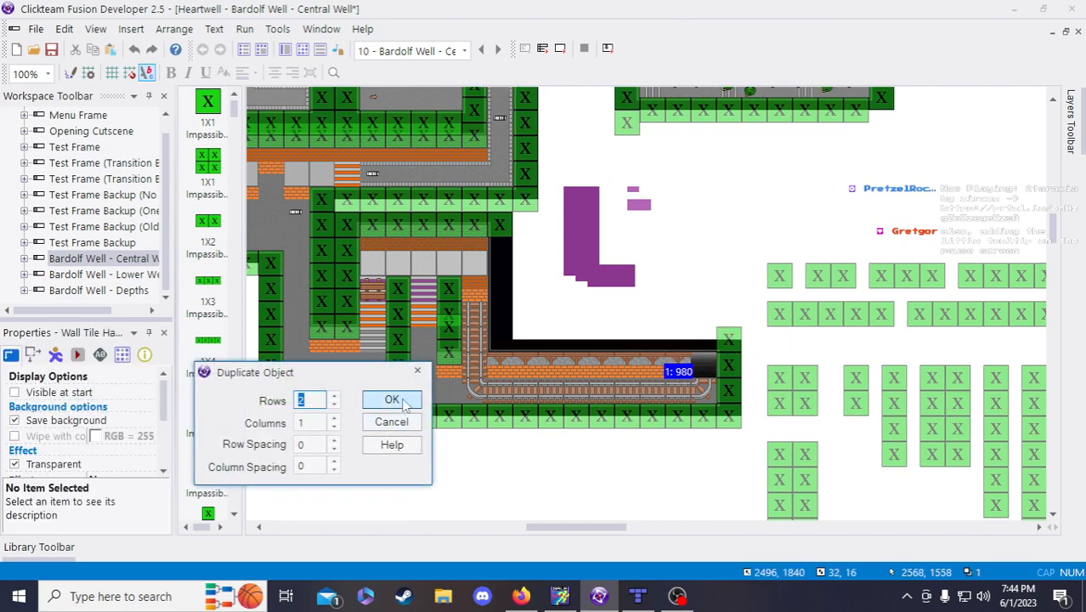
pyautogui.click(403, 404)
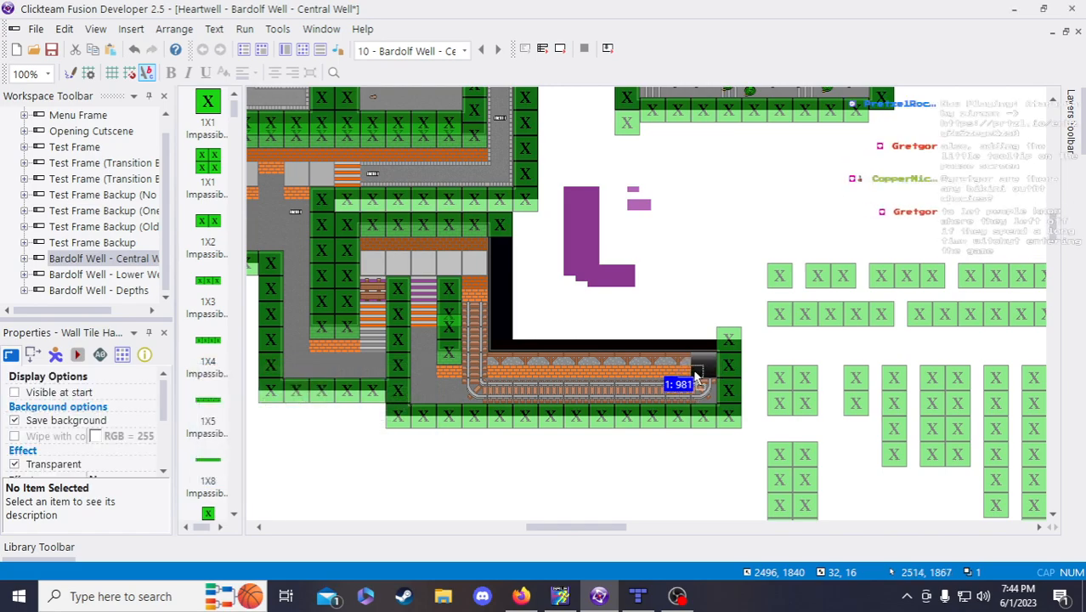
pyautogui.click(717, 299)
pyautogui.click(712, 363)
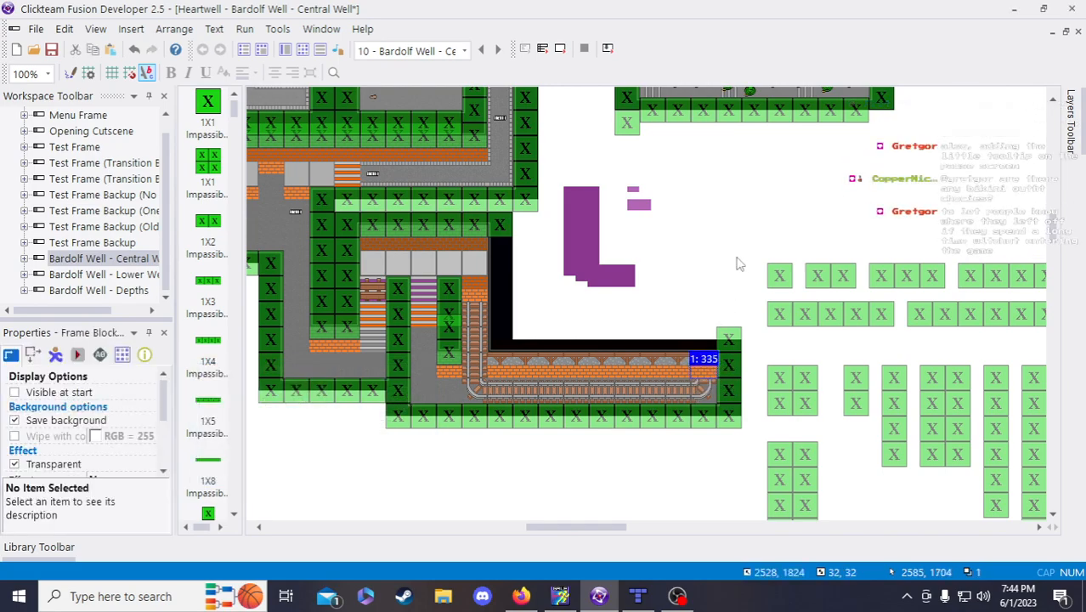
# - Deselect the tunnel block and save the Heartwell project
pyautogui.click(739, 267)
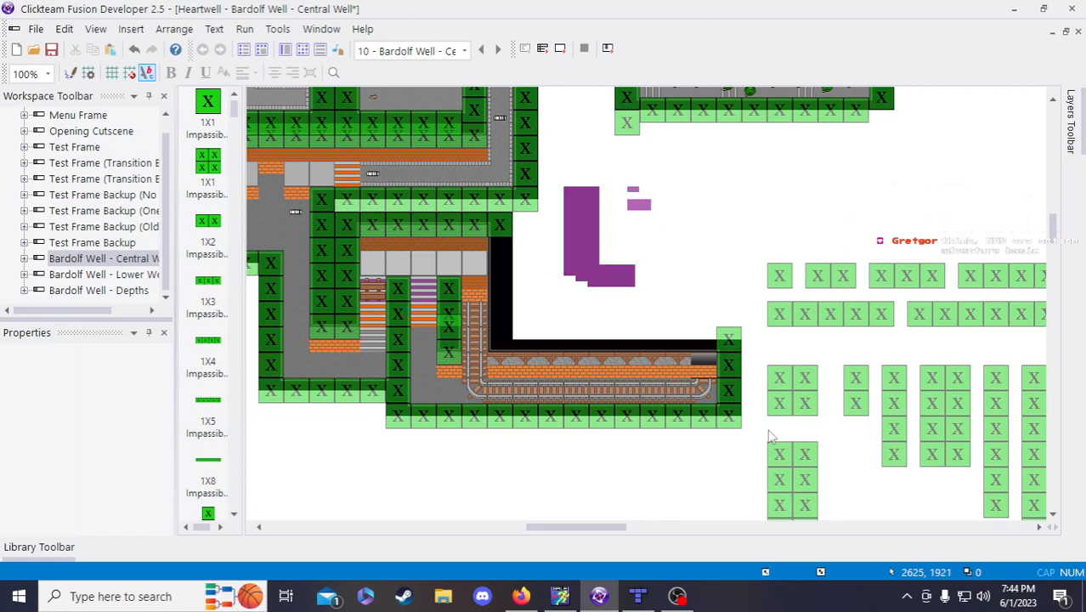
pyautogui.click(51, 50)
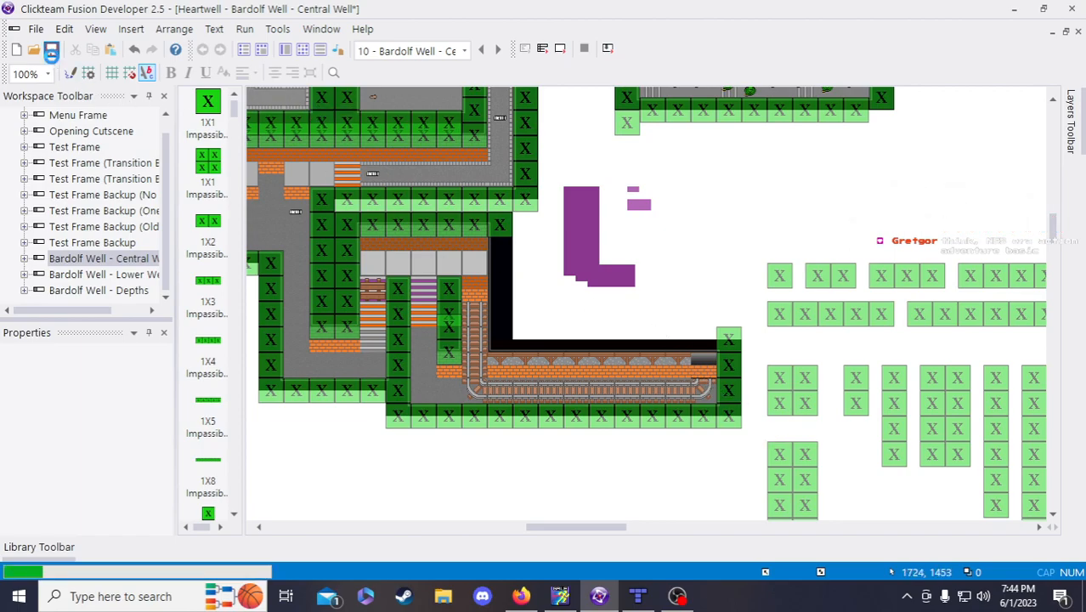
# - Look over the Central Well map from the southern rail tunnel up to the central shaft and the surrounding corridors
pyautogui.moveTo(618, 527); pyautogui.dragTo(565, 529)
pyautogui.scroll(8, 565, 520)
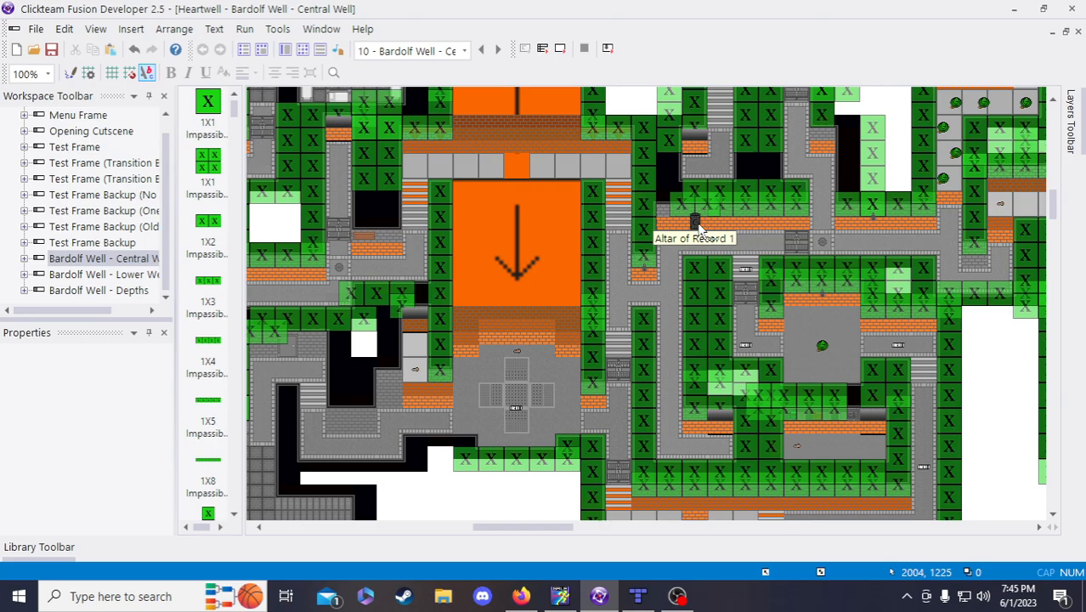
pyautogui.scroll(3, 675, 348)
pyautogui.scroll(-5, 691, 393)
pyautogui.moveTo(561, 526); pyautogui.dragTo(592, 536)
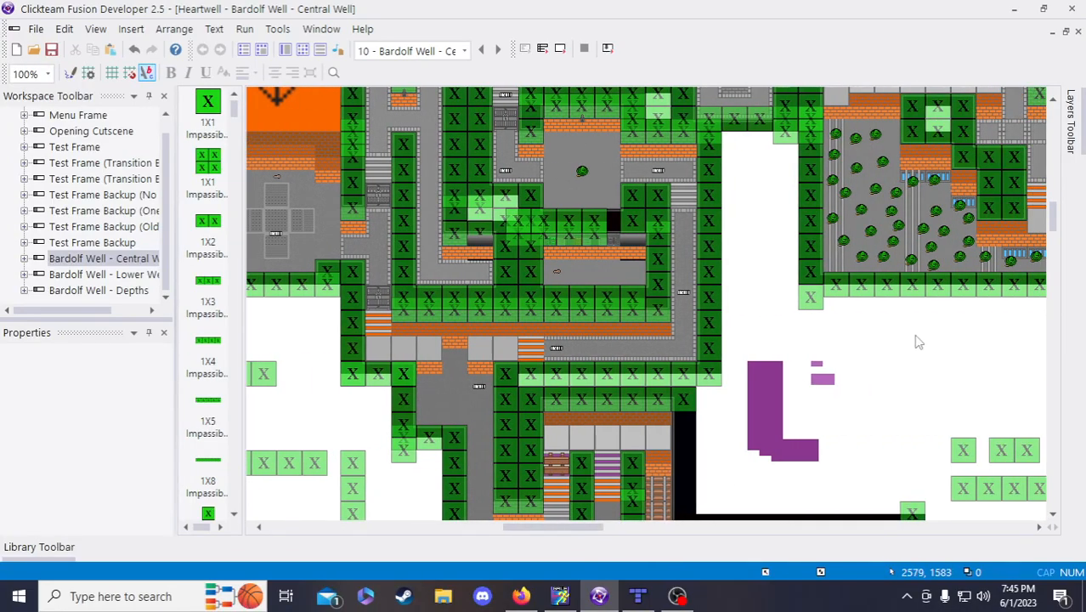
pyautogui.scroll(-3, 897, 322)
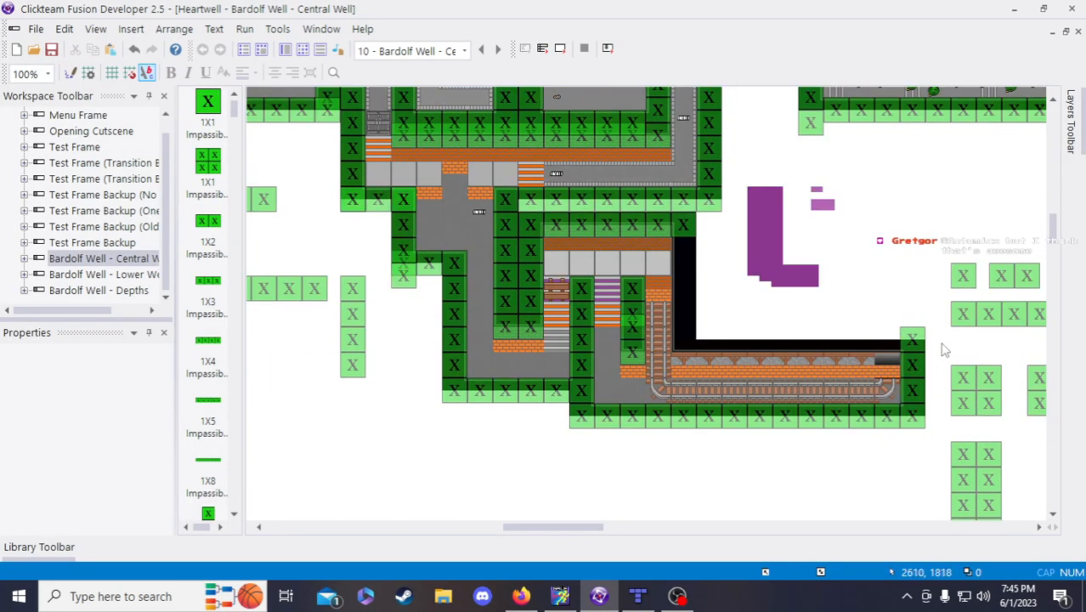
pyautogui.moveTo(567, 538); pyautogui.dragTo(544, 527)
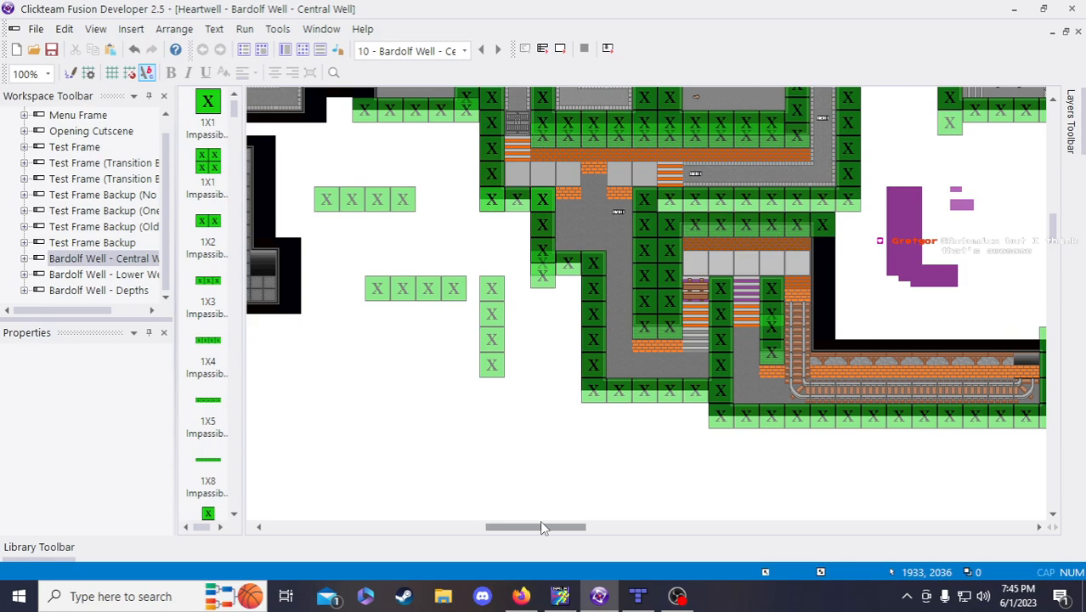
pyautogui.scroll(6, 563, 430)
pyautogui.moveTo(529, 525); pyautogui.dragTo(521, 558)
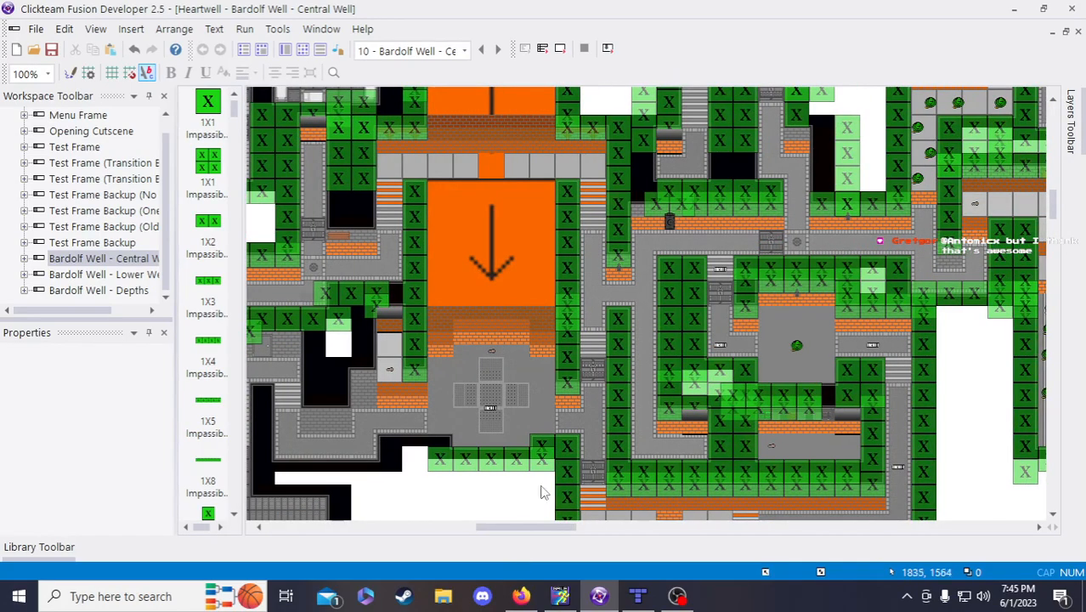
pyautogui.scroll(3, 565, 431)
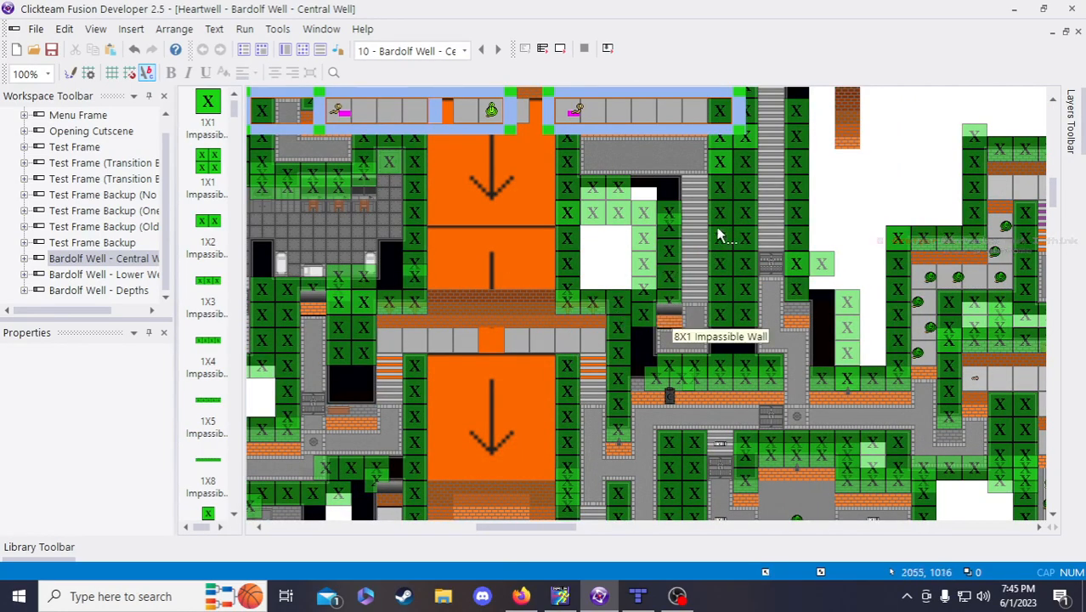
pyautogui.scroll(3, 906, 289)
pyautogui.scroll(-5, 906, 287)
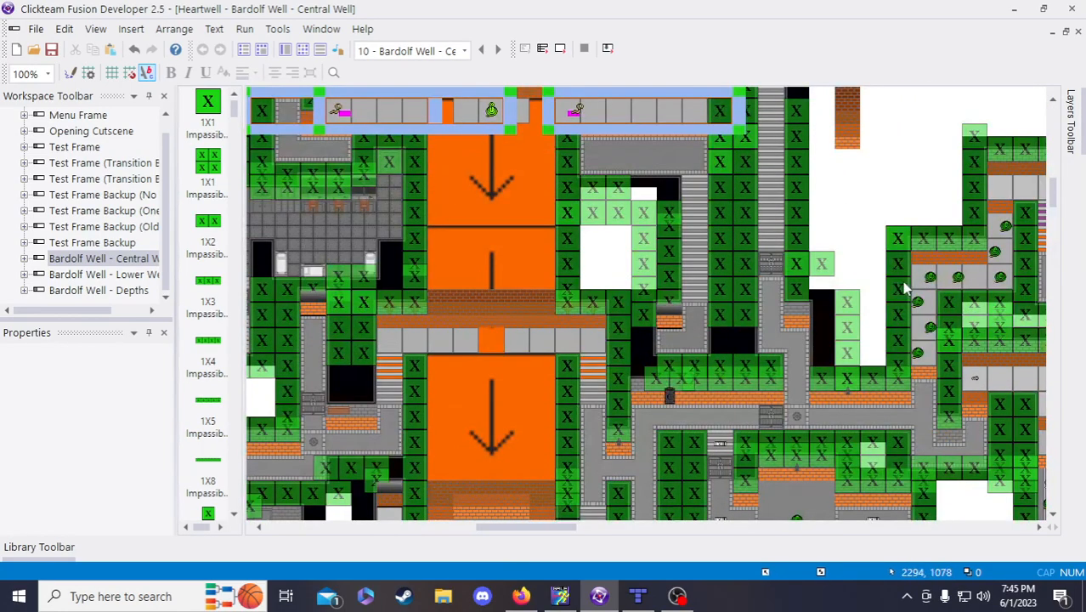
pyautogui.scroll(2, 899, 286)
# - Copy the spare 1X8 Impassible Wall and place the copy along the black band above the rail tunnel, overlapping the upper wall tiles
pyautogui.moveTo(558, 533); pyautogui.dragTo(617, 533)
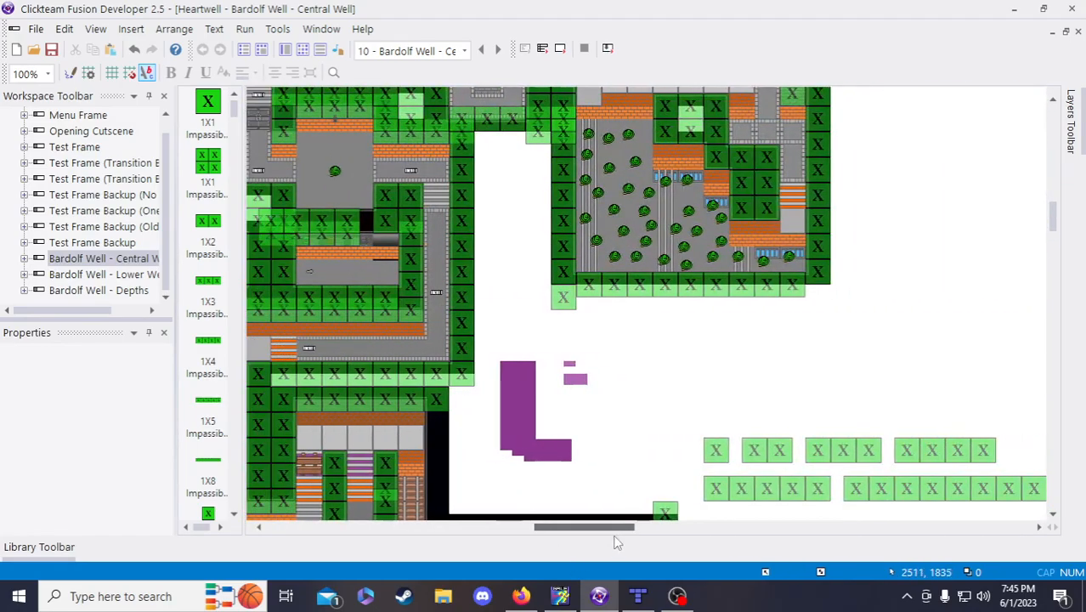
pyautogui.scroll(-3, 650, 437)
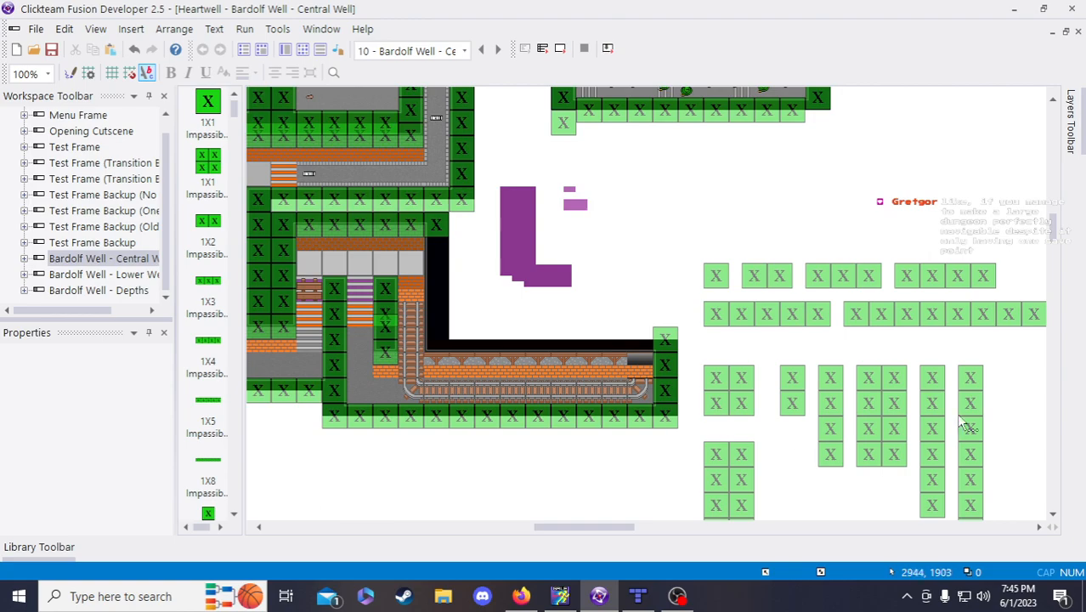
pyautogui.click(931, 319)
pyautogui.click(575, 321)
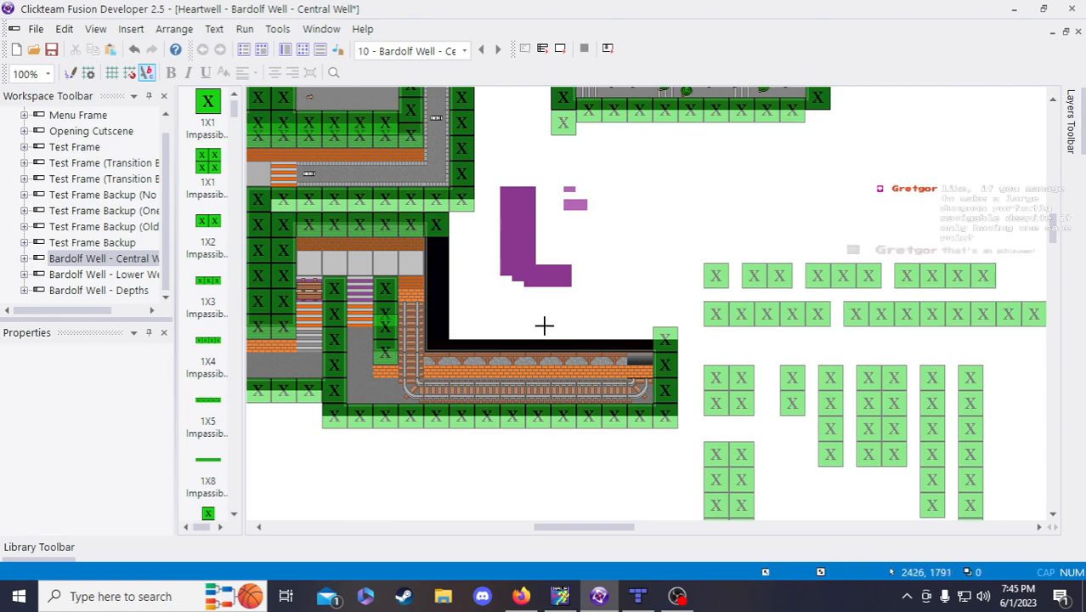
pyautogui.click(544, 327)
pyautogui.moveTo(586, 348); pyautogui.dragTo(532, 347)
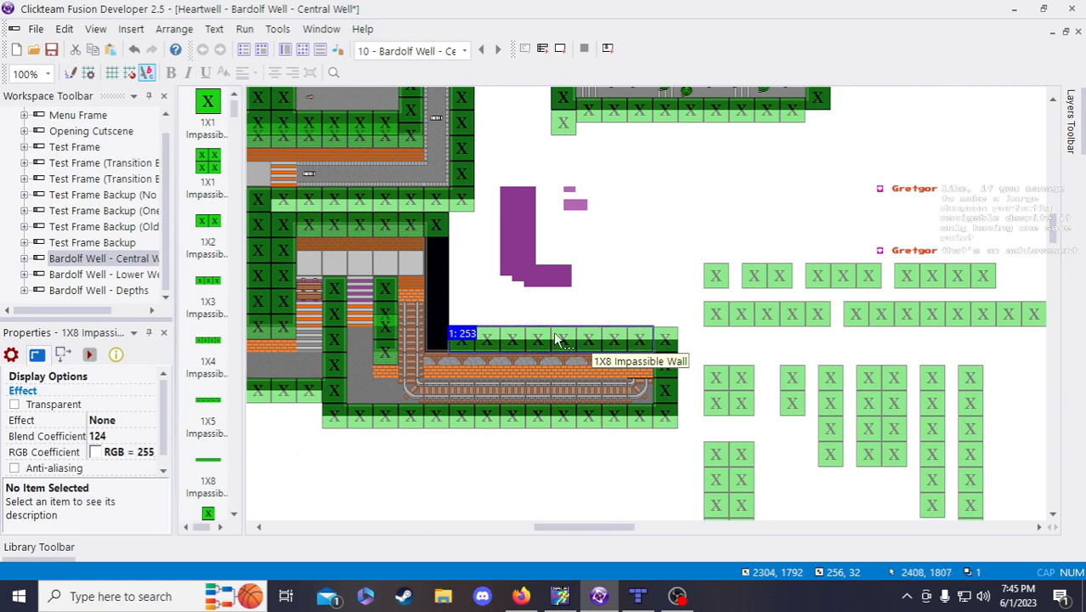
pyautogui.click(563, 352)
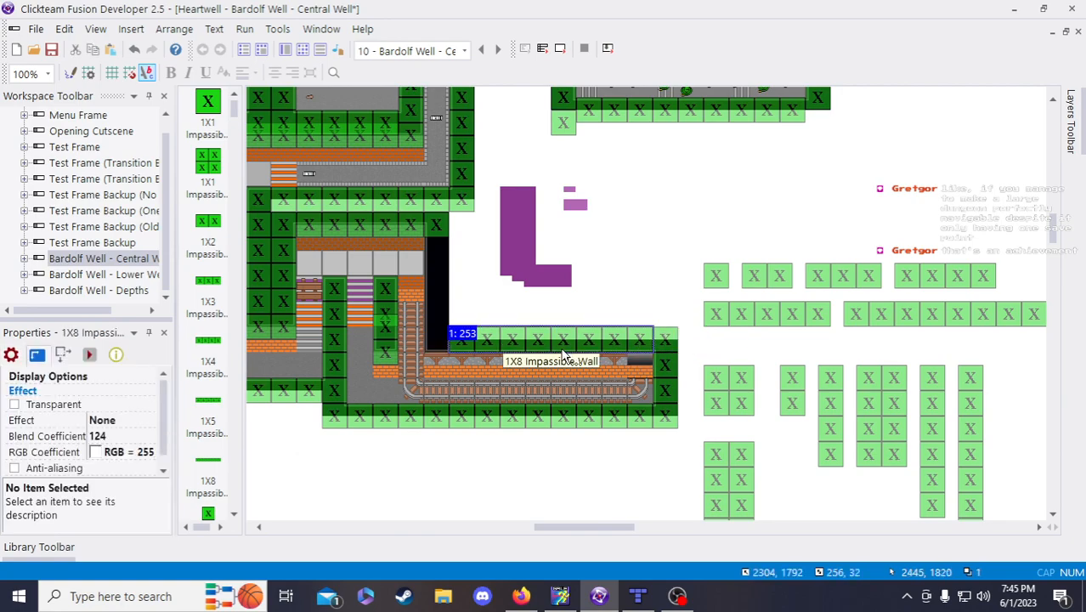
pyautogui.click(648, 289)
pyautogui.scroll(3, 651, 340)
pyautogui.moveTo(584, 527); pyautogui.dragTo(597, 554)
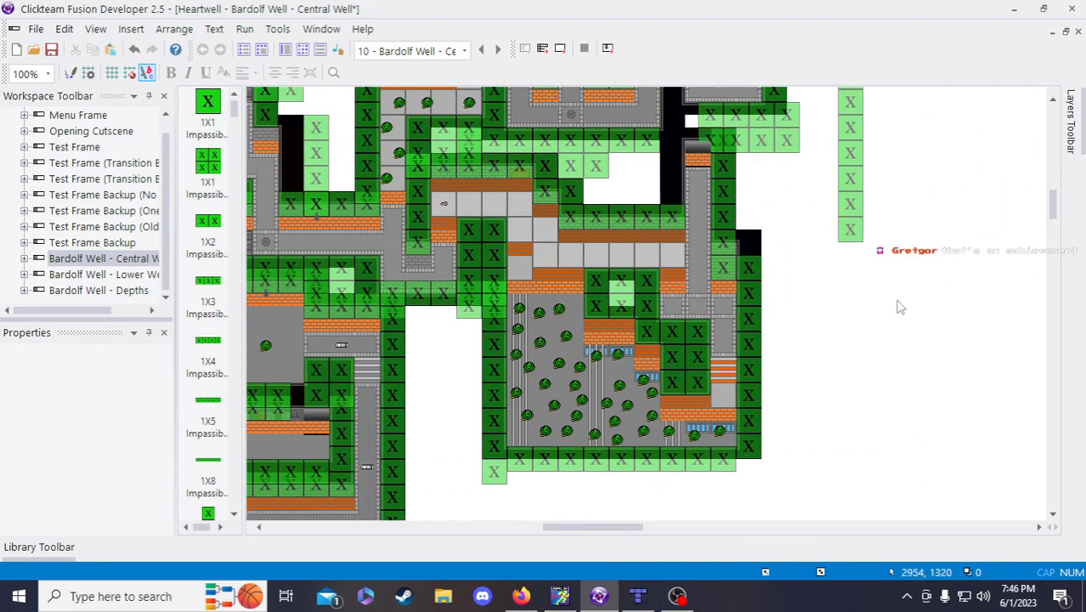
pyautogui.scroll(-3, 749, 340)
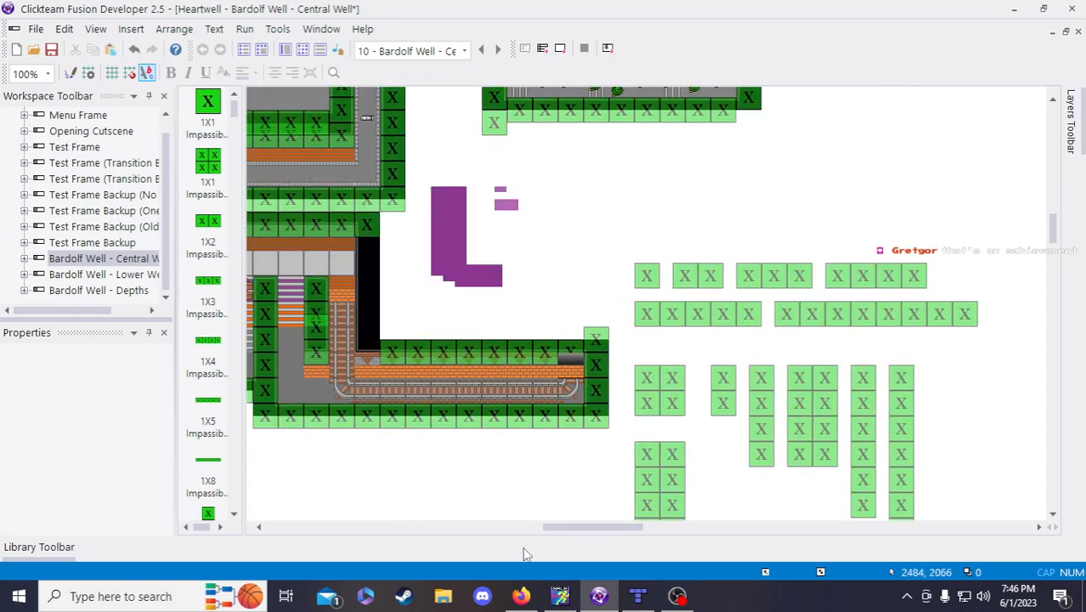
# - Switch to the Heartwell Dev Stream Notes in Firefox and find the 12/16/2021 section with the level idea notes
pyautogui.click(521, 596)
pyautogui.moveTo(1078, 185); pyautogui.dragTo(1082, 520)
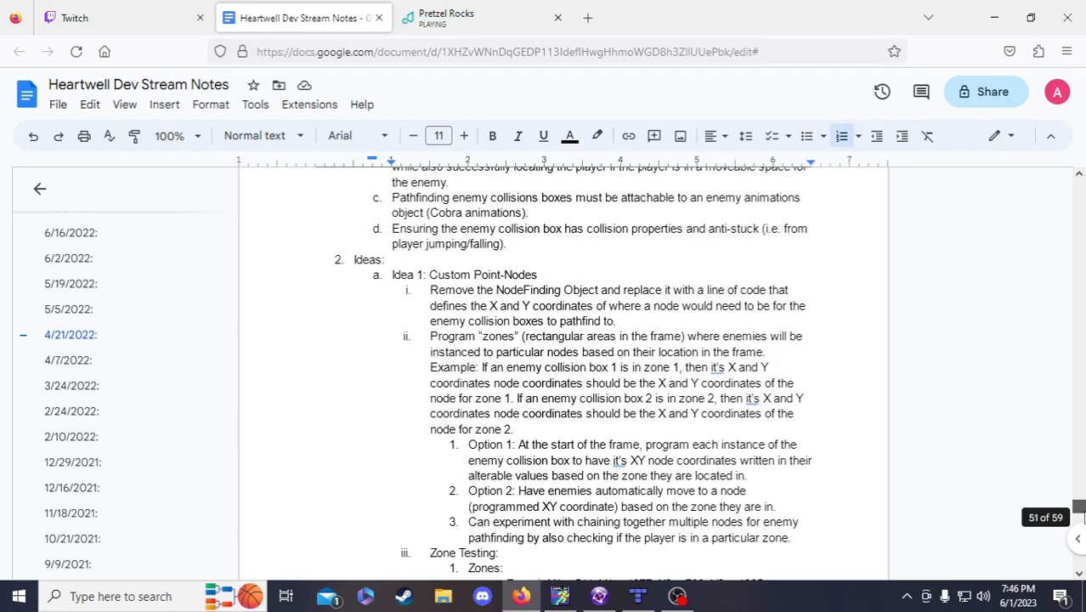
pyautogui.moveTo(1081, 517); pyautogui.dragTo(1081, 528)
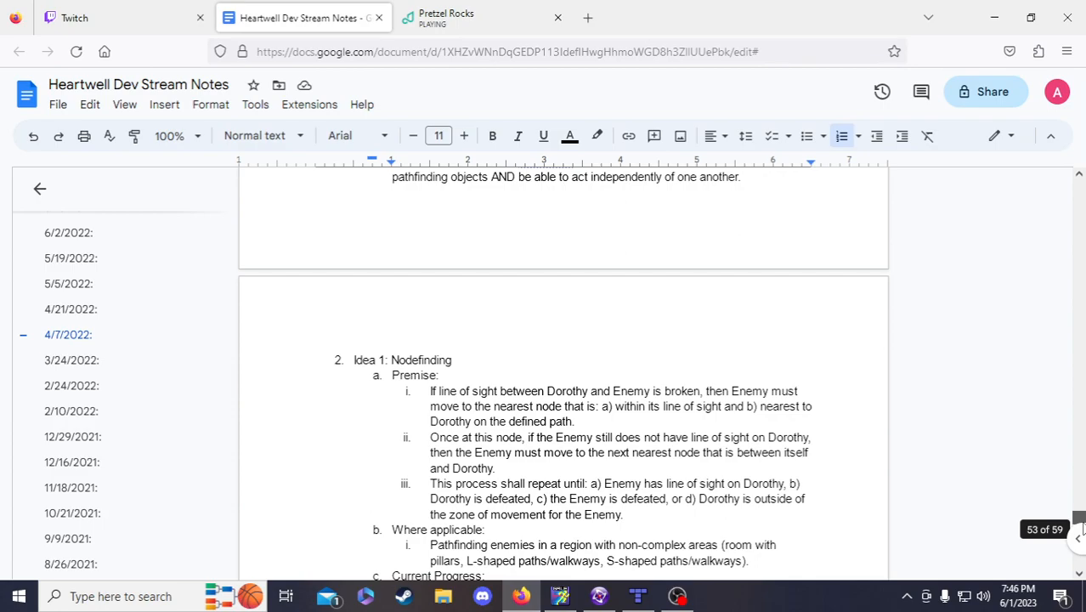
pyautogui.moveTo(1081, 528); pyautogui.dragTo(1081, 531)
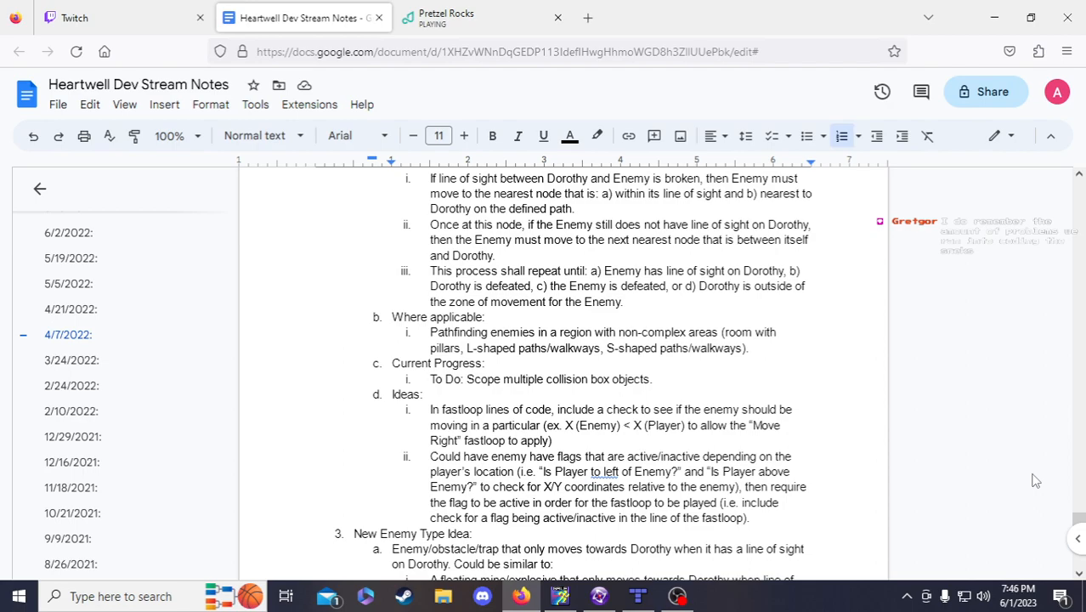
pyautogui.scroll(-3, 1035, 481)
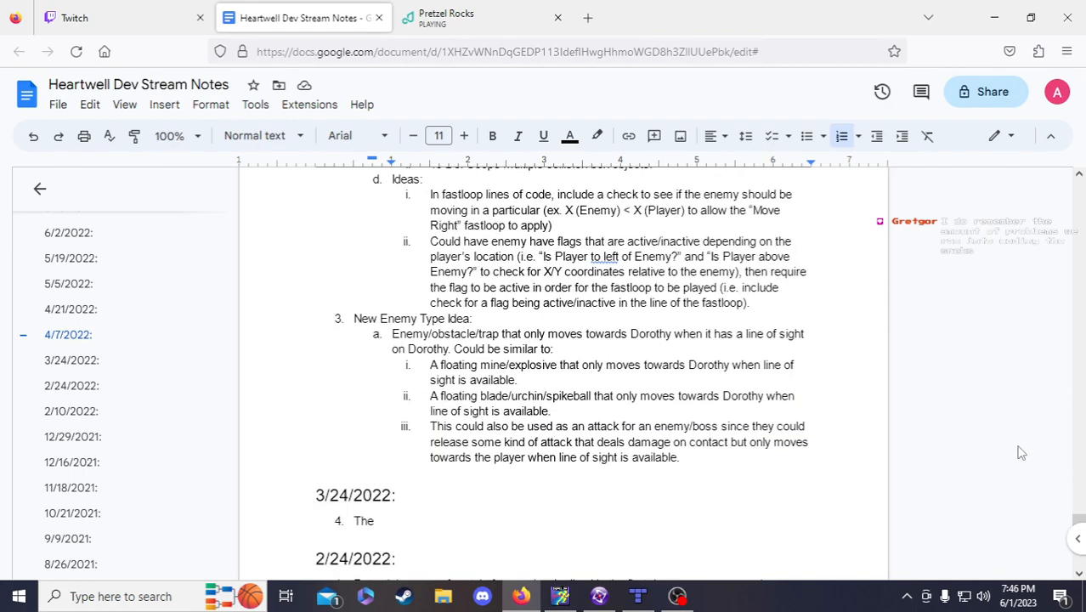
pyautogui.scroll(-13, 1022, 453)
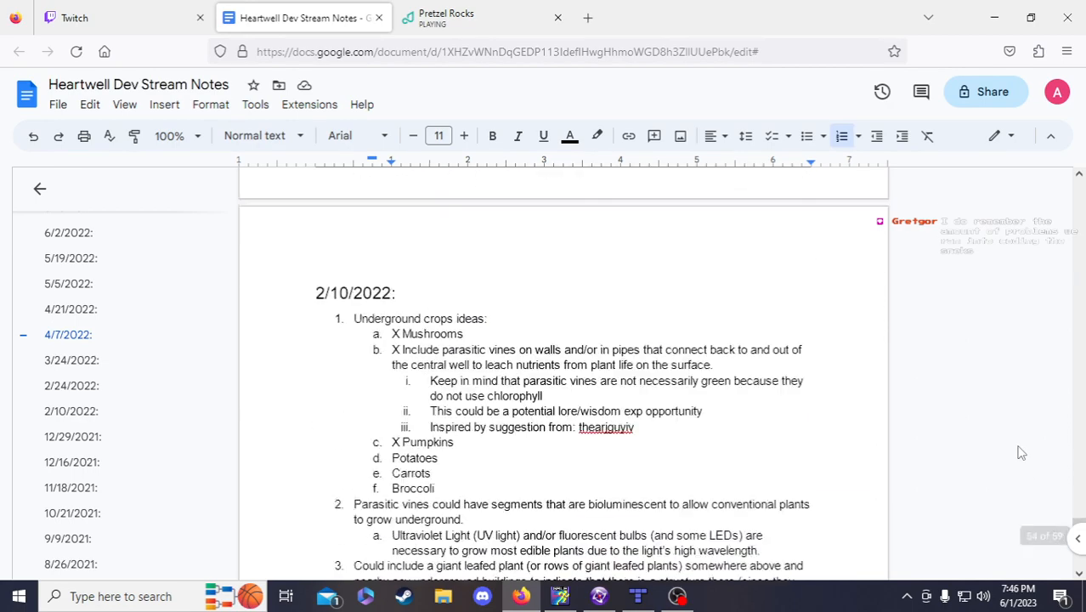
pyautogui.scroll(-4, 1021, 453)
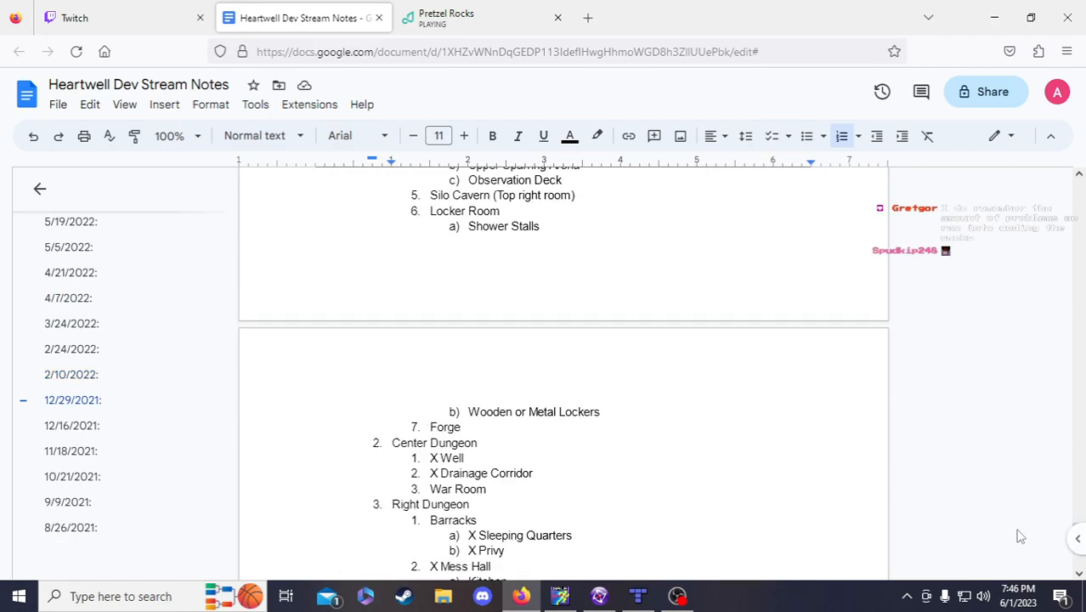
pyautogui.scroll(-5, 1013, 536)
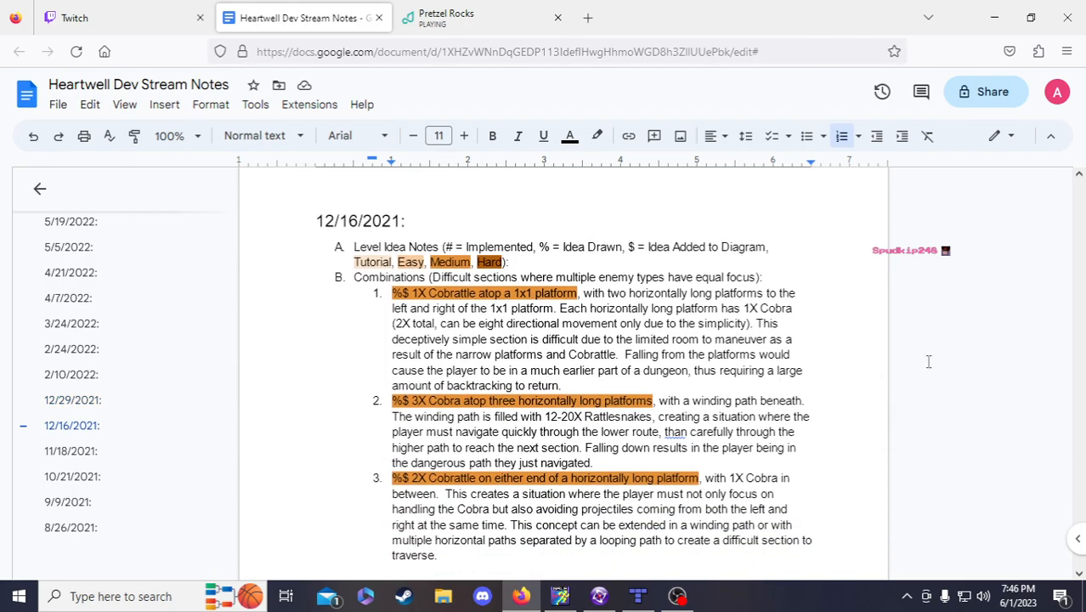
# - Read the enemy combination ideas 1 to 7 under 12/16/2021, covering the Cobra, Cobrattle and Rattlesnake platform and hallway layouts
pyautogui.scroll(-2, 848, 374)
pyautogui.scroll(2, 519, 382)
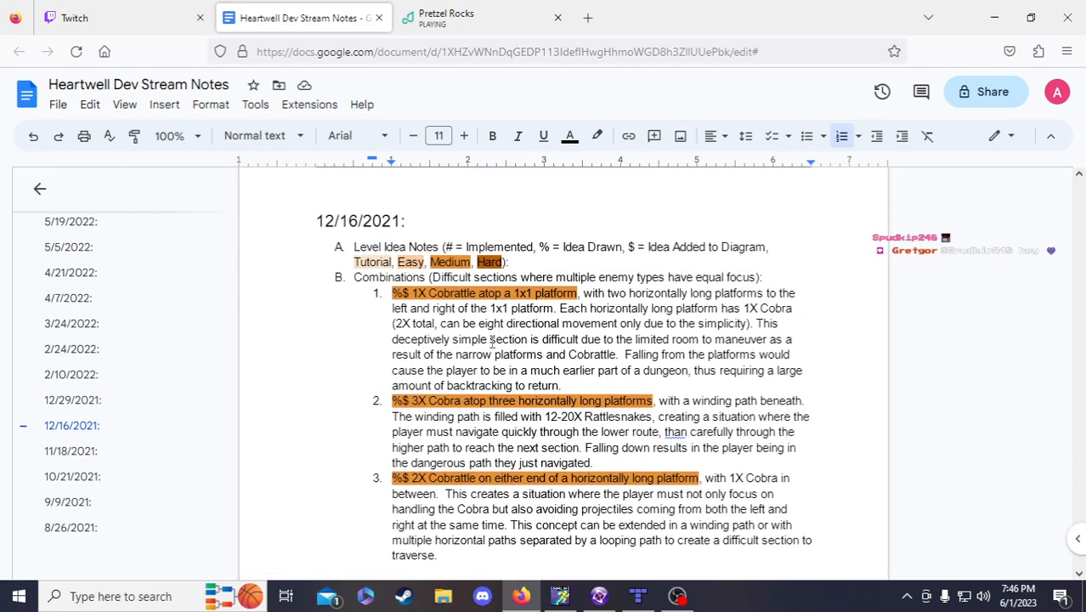
pyautogui.scroll(-2, 507, 288)
pyautogui.scroll(2, 925, 444)
pyautogui.scroll(-3, 499, 326)
pyautogui.scroll(2, 505, 321)
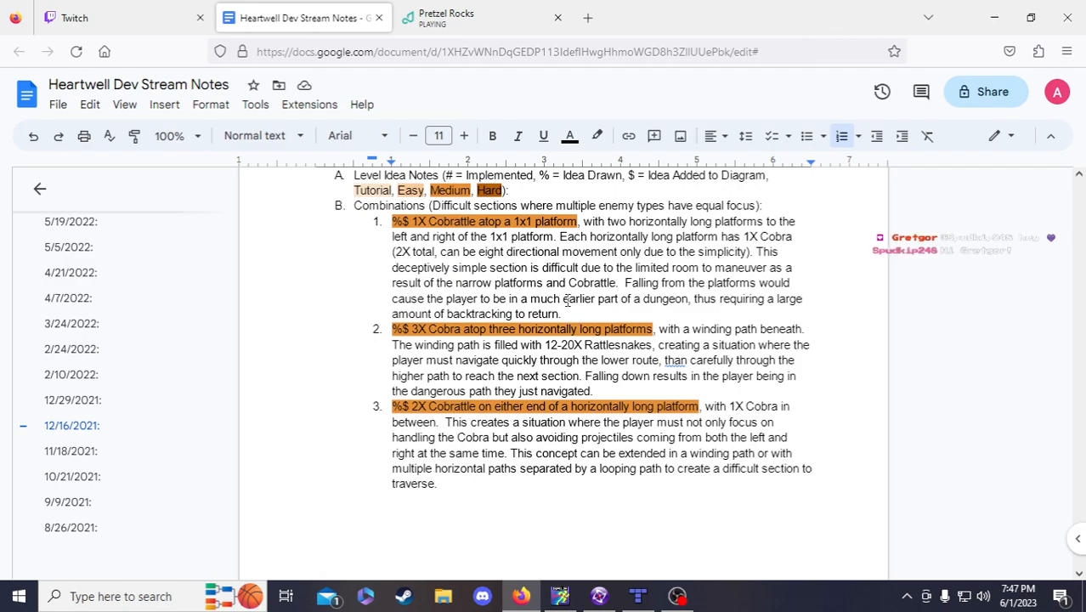
pyautogui.scroll(-5, 599, 312)
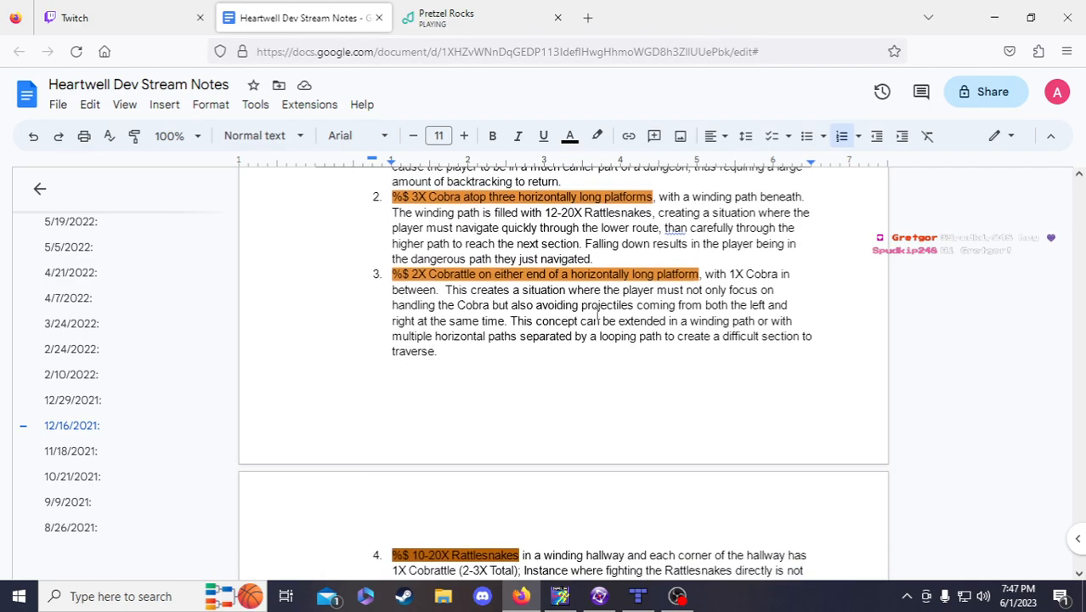
pyautogui.scroll(-3, 675, 346)
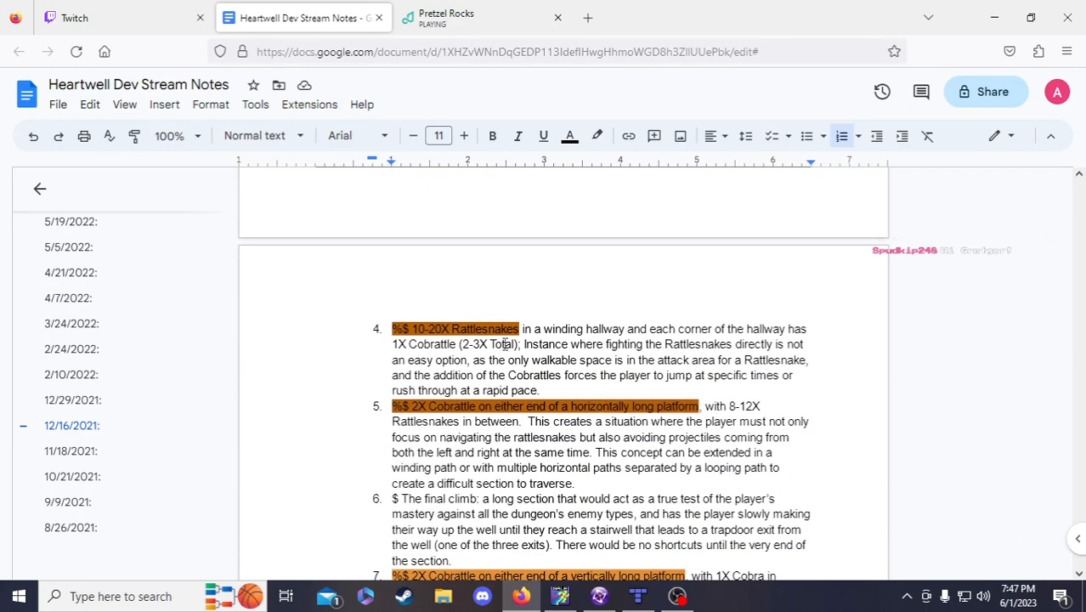
pyautogui.scroll(-2, 515, 398)
pyautogui.scroll(-2, 621, 308)
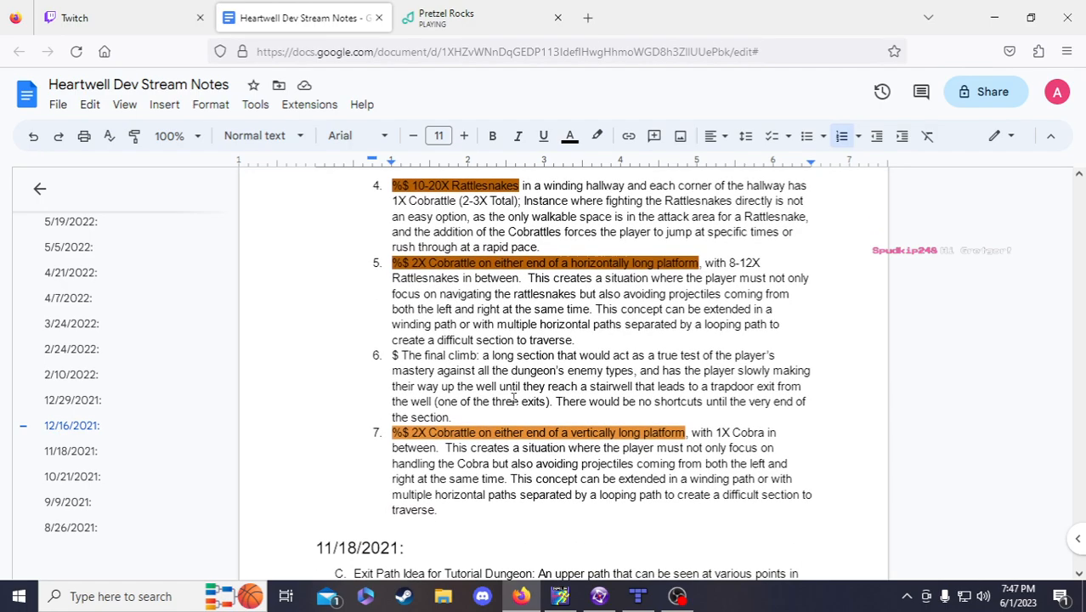
pyautogui.scroll(2, 580, 405)
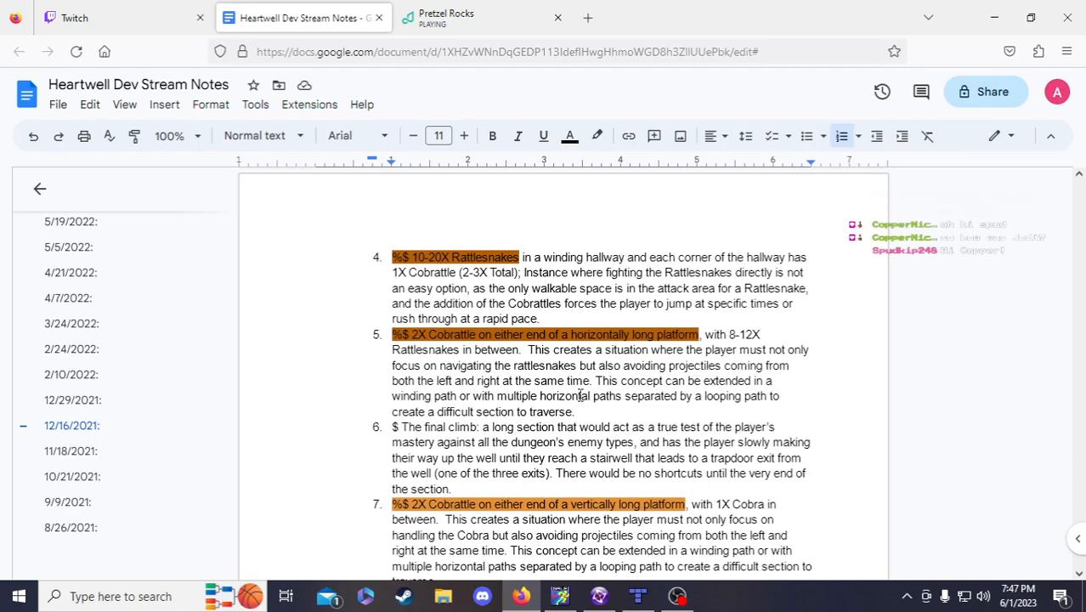
pyautogui.scroll(5, 752, 391)
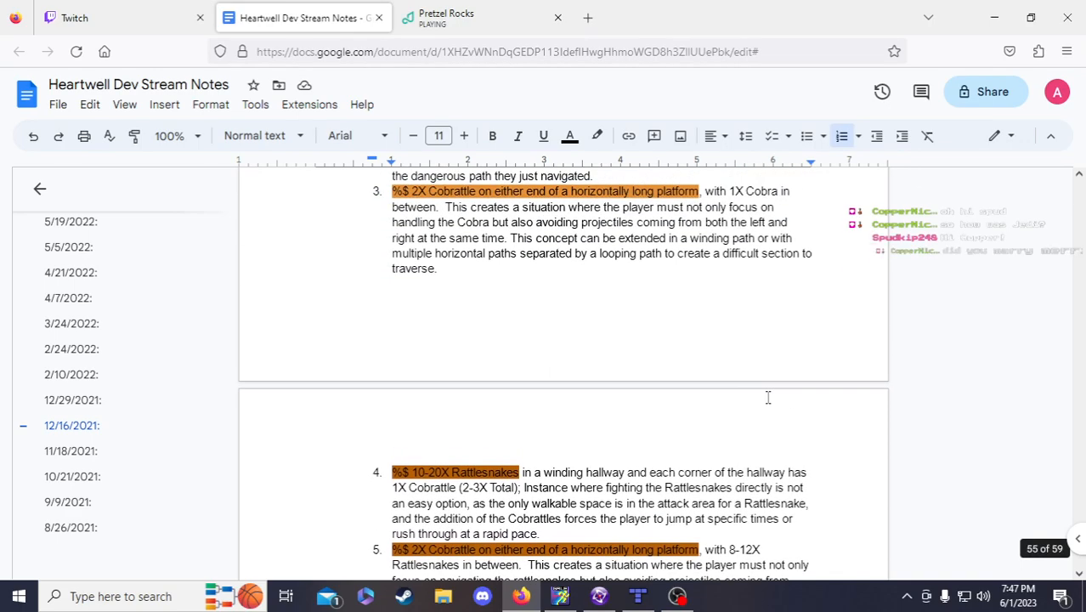
pyautogui.scroll(2, 902, 348)
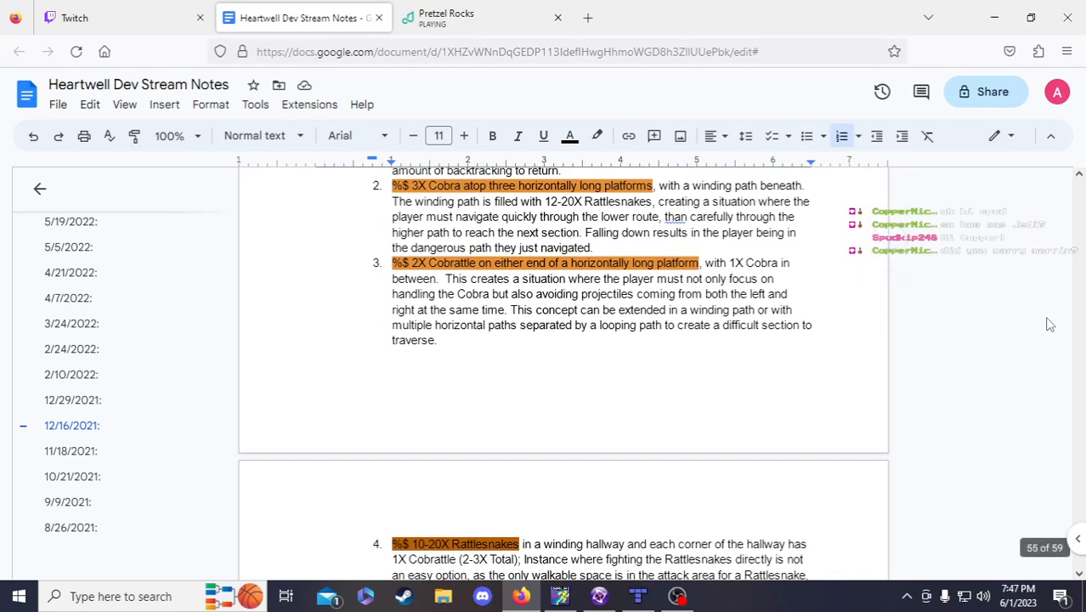
pyautogui.scroll(4, 884, 340)
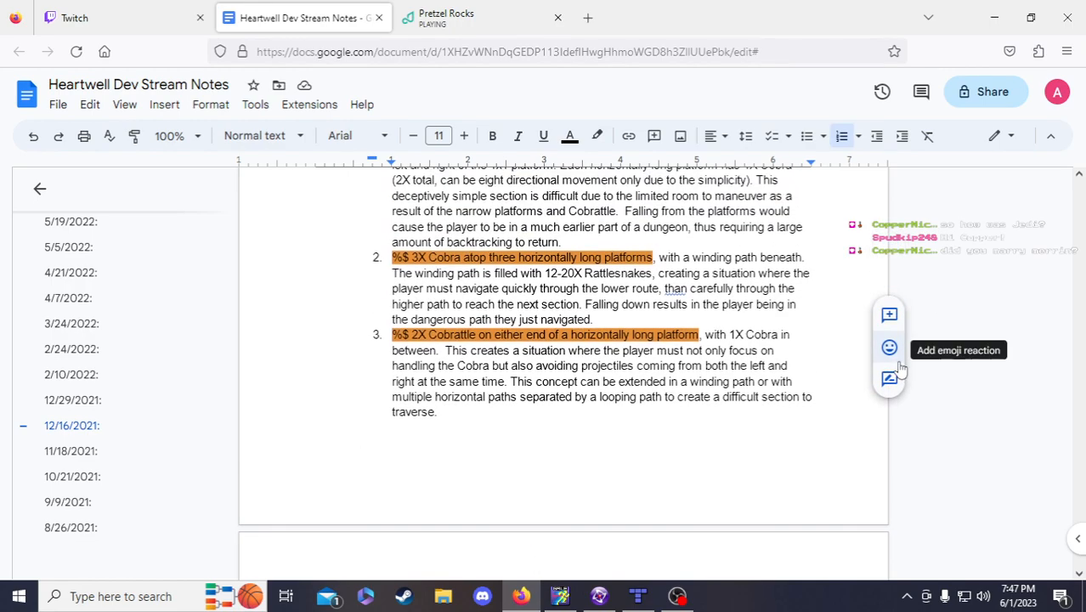
# - Reread combination ideas 1 to 3 in the 12/16/2021 level idea notes, comparing the Cobra and Cobrattle platform layouts
pyautogui.click(570, 299)
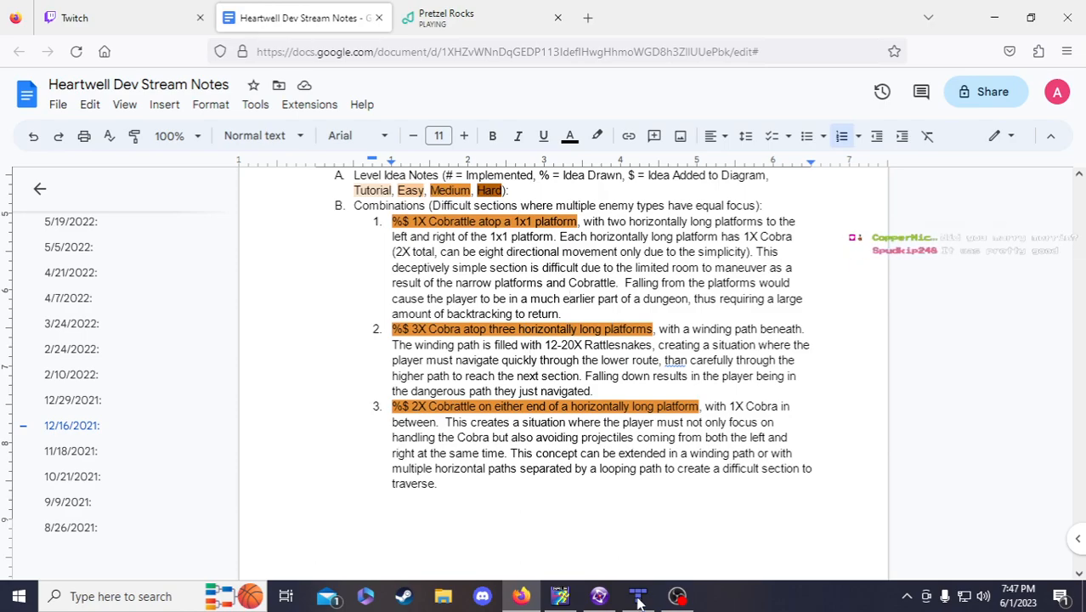
pyautogui.scroll(-2, 573, 472)
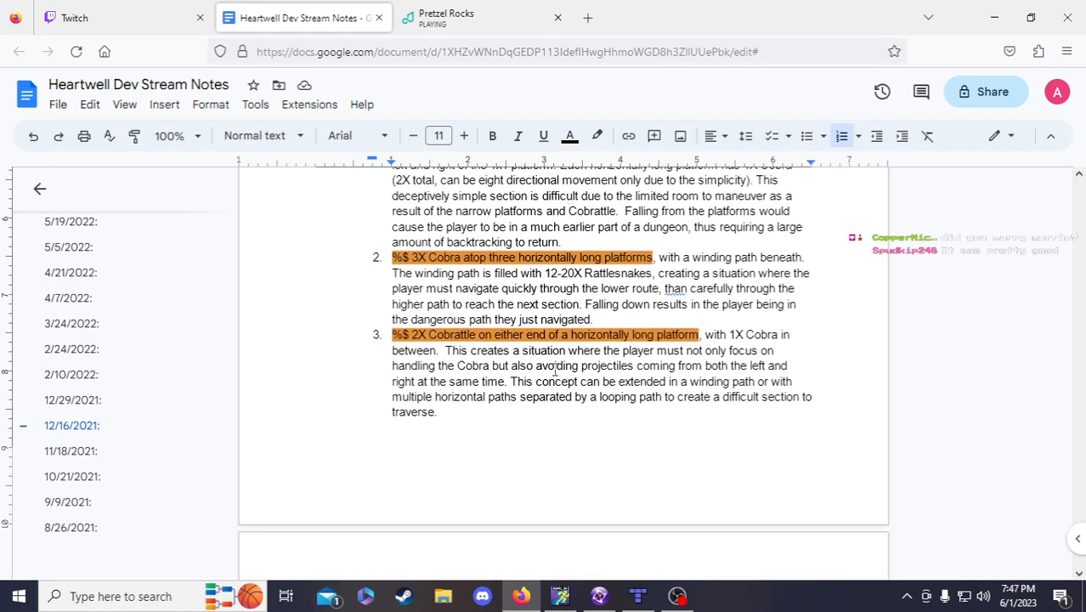
pyautogui.scroll(4, 569, 357)
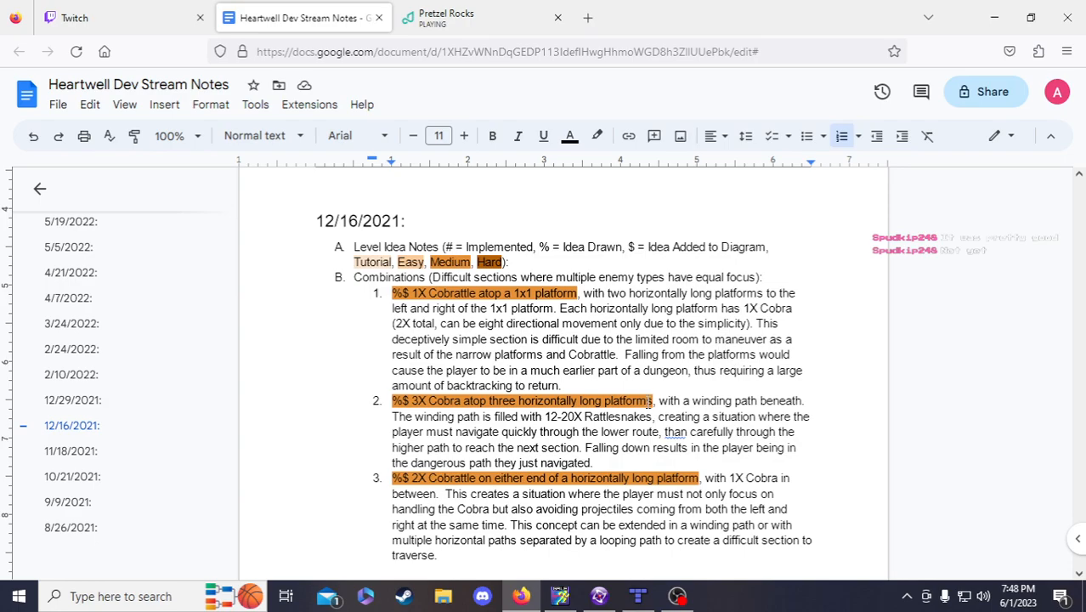
pyautogui.scroll(-2, 650, 402)
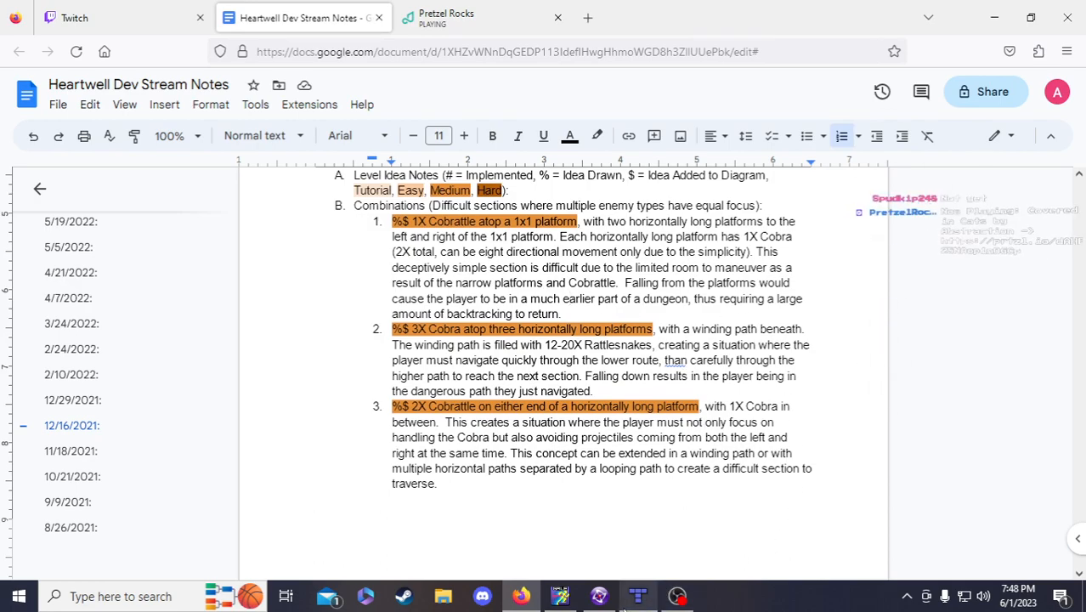
# - Return to the beginning of the notes document and look over the 6/1/2023 and 4/7/2023 suggestion and to-do lists
pyautogui.scroll(15, 1067, 493)
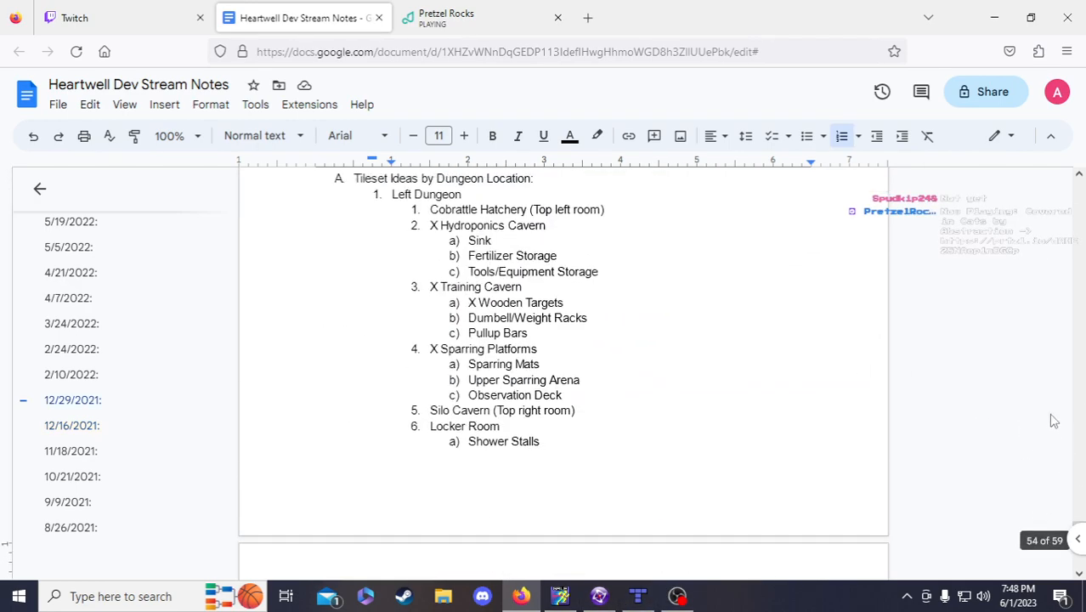
pyautogui.scroll(10, 1072, 510)
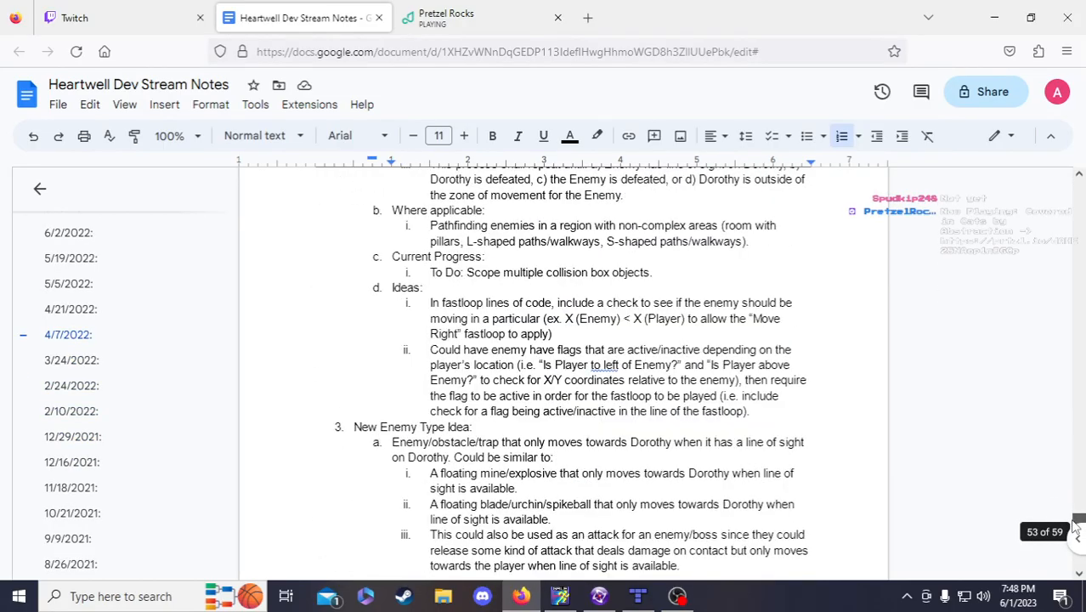
pyautogui.moveTo(1073, 515); pyautogui.dragTo(1081, 187)
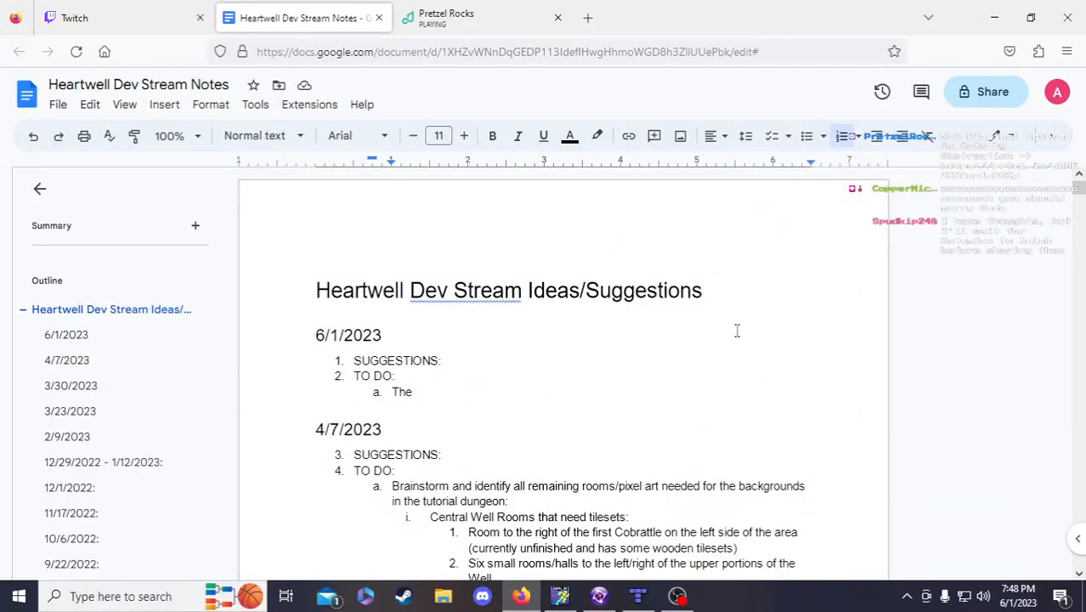
pyautogui.click(629, 424)
pyautogui.click(520, 382)
pyautogui.click(510, 424)
# - Switch to Clickteam Fusion and place a 4X1 Impassible Wall copy on the lower part of the black column beside the vertical rail track
pyautogui.click(560, 596)
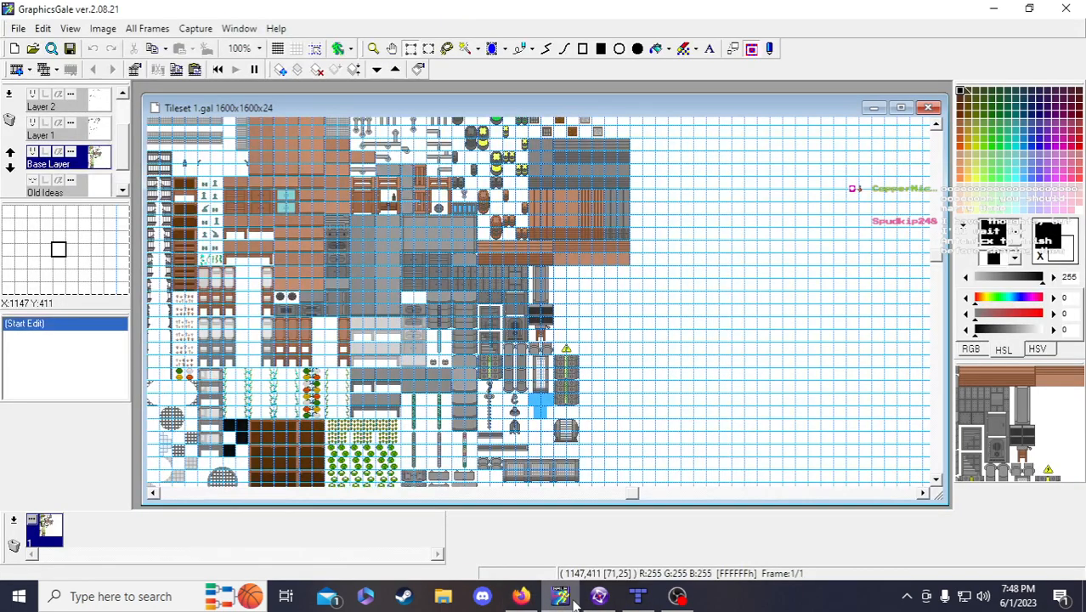
pyautogui.click(598, 597)
pyautogui.moveTo(593, 527); pyautogui.dragTo(576, 527)
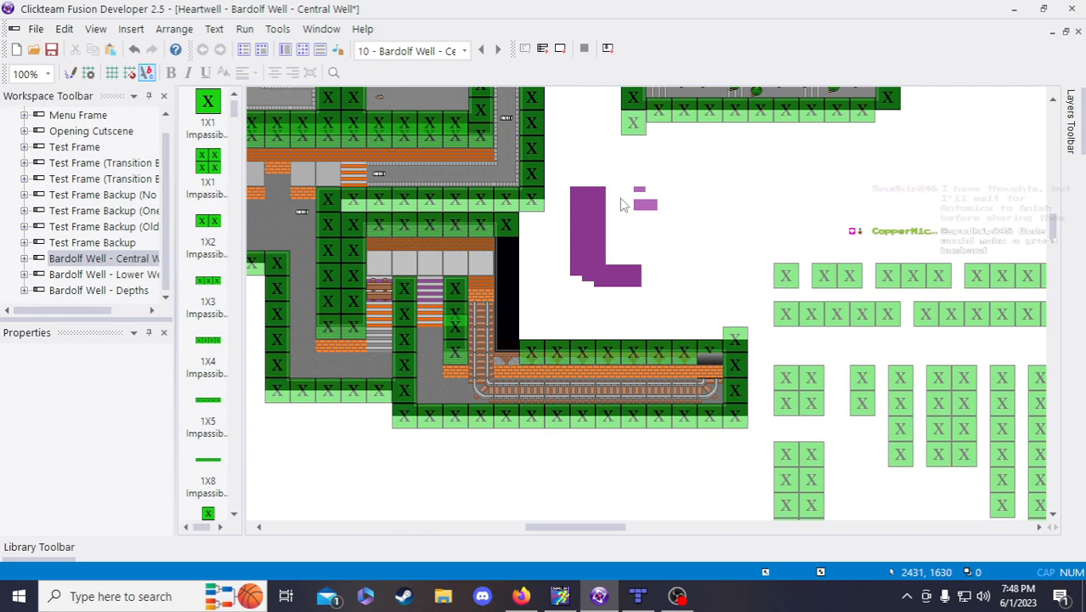
pyautogui.hotkey('ctrl', 's')
pyautogui.moveTo(708, 286); pyautogui.dragTo(522, 307)
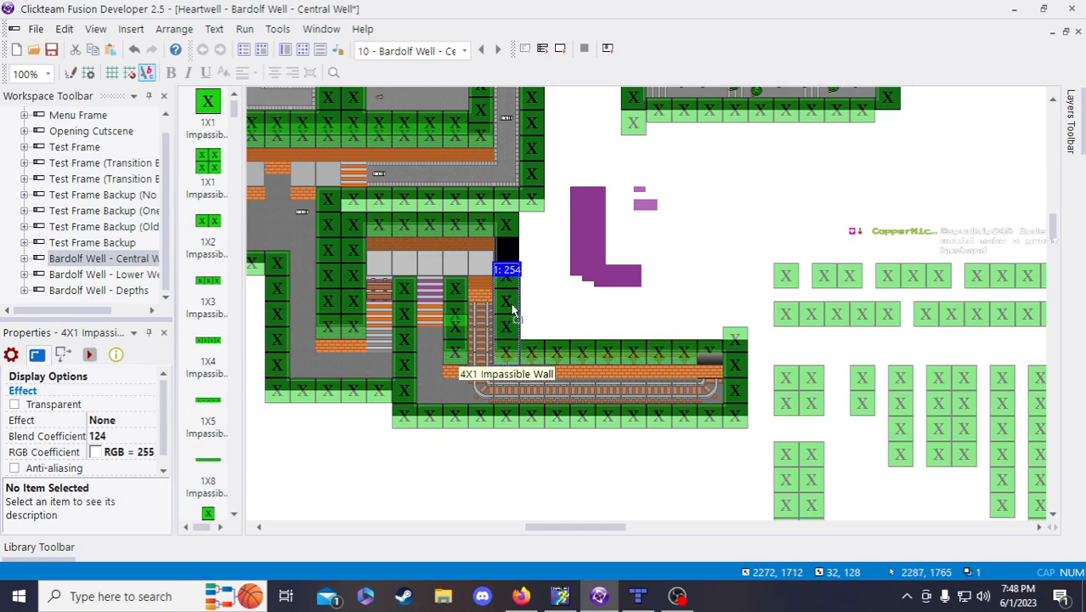
pyautogui.click(544, 311)
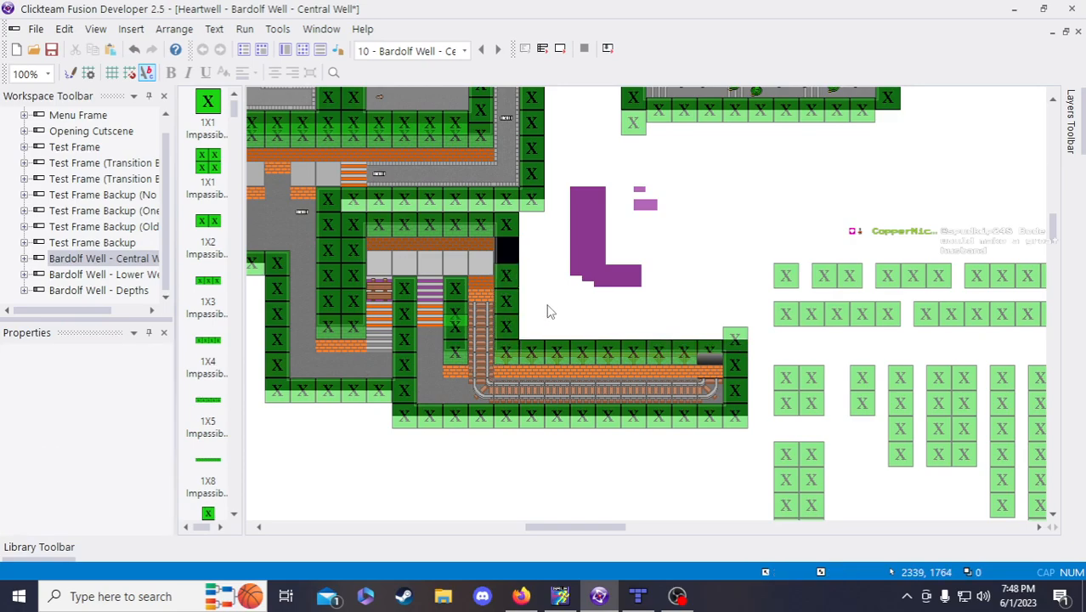
# - Copy the spare 2X1 Impassible Wall and place the copy over the remaining black gap at the upper end of that column
pyautogui.click(859, 402)
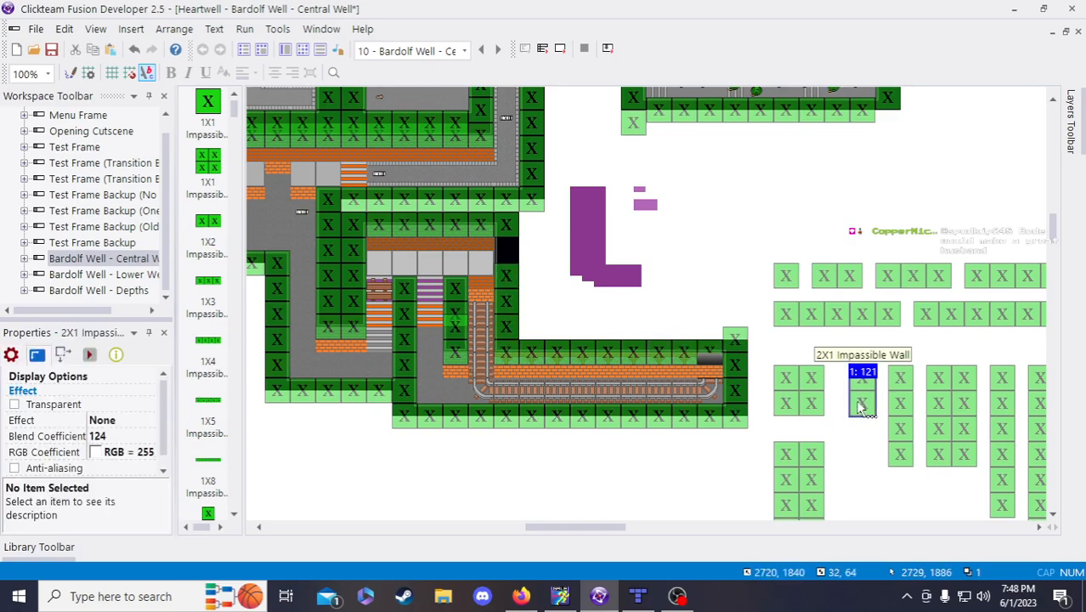
pyautogui.hotkey('ctrl', 'v')
pyautogui.click(710, 263)
pyautogui.moveTo(517, 233); pyautogui.dragTo(501, 230)
pyautogui.click(547, 279)
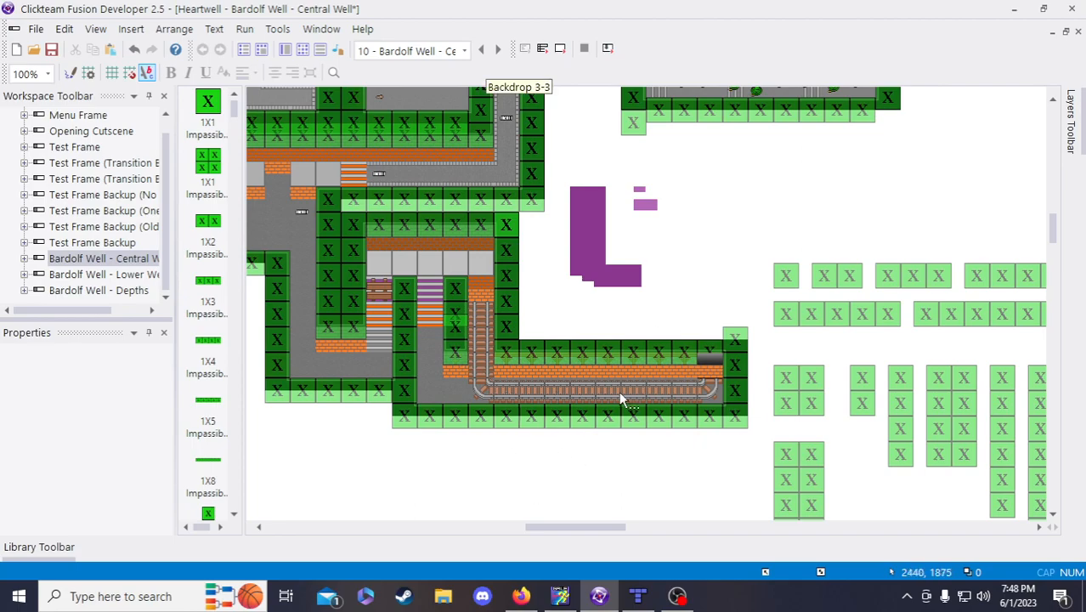
# - Look over the spare wall pieces and the rail tunnel's surroundings, and save the Heartwell project
pyautogui.moveTo(582, 529); pyautogui.dragTo(601, 490)
pyautogui.scroll(5, 499, 525)
pyautogui.scroll(-8, 495, 514)
pyautogui.scroll(6, 578, 476)
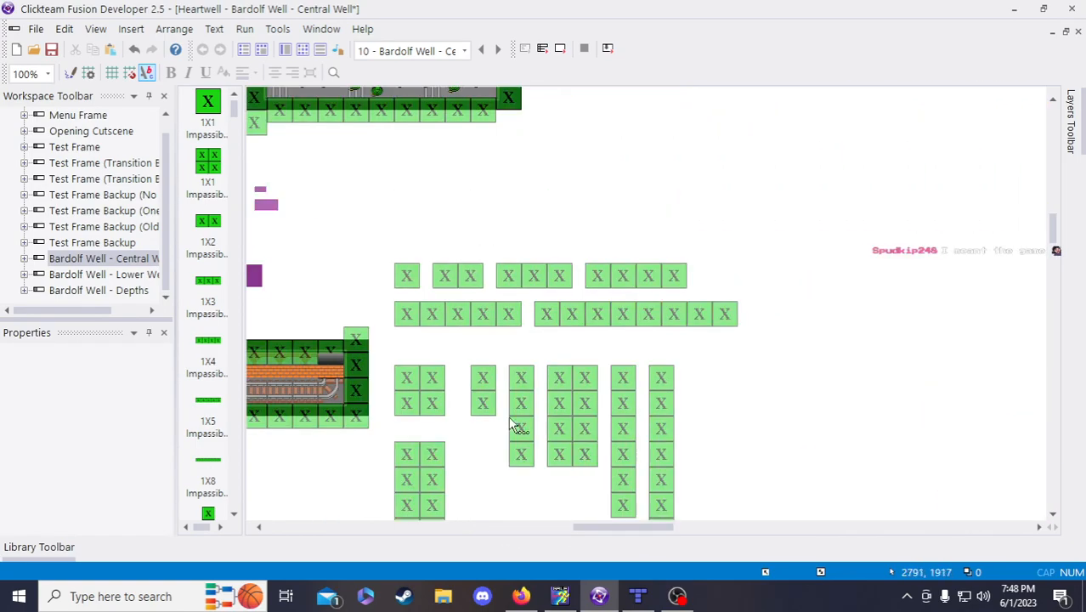
pyautogui.click(329, 361)
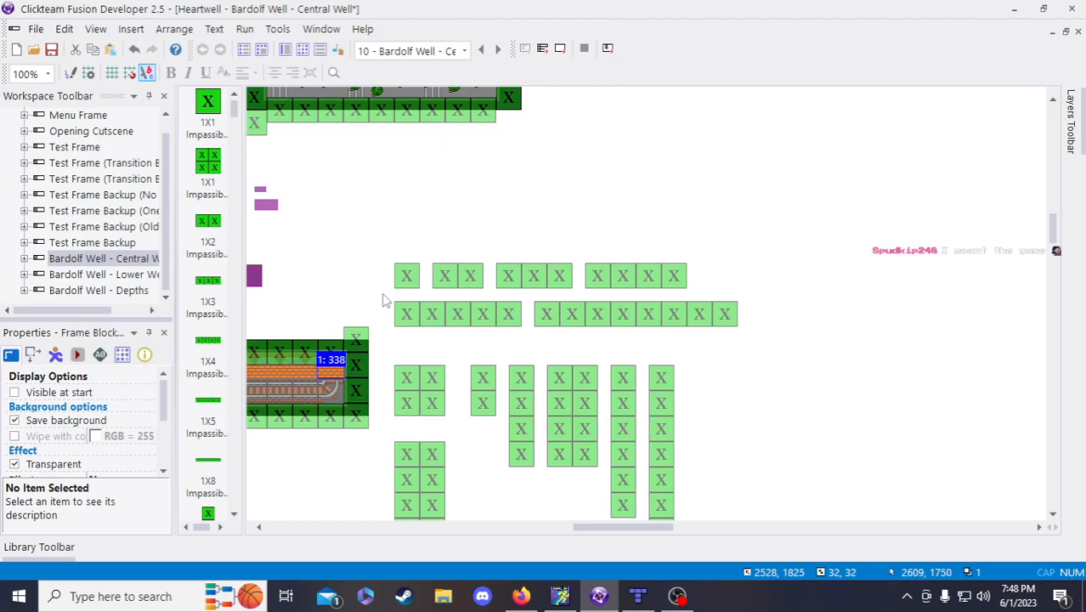
pyautogui.click(292, 248)
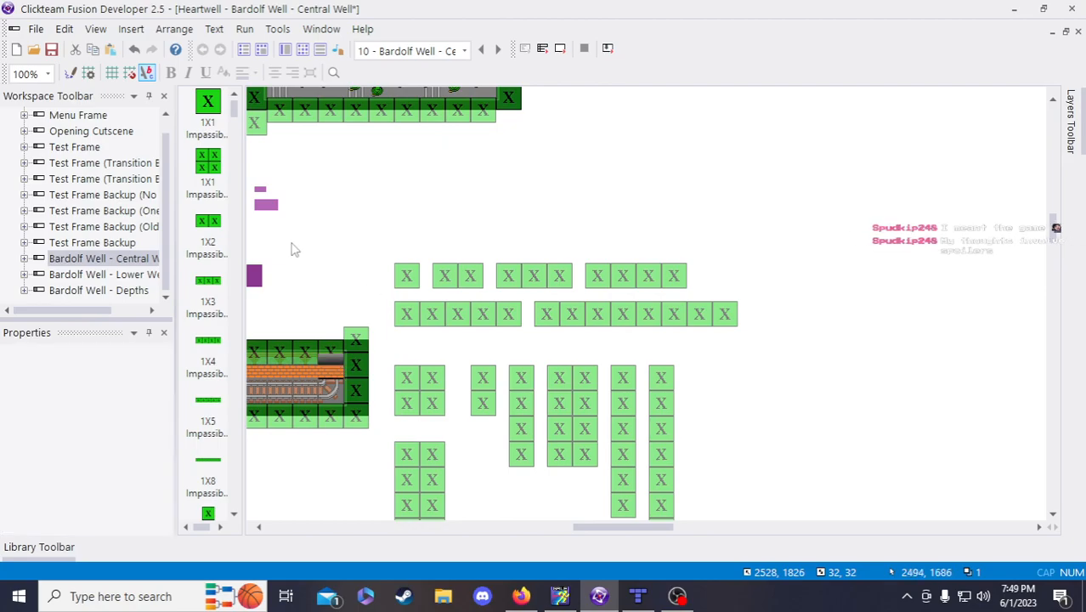
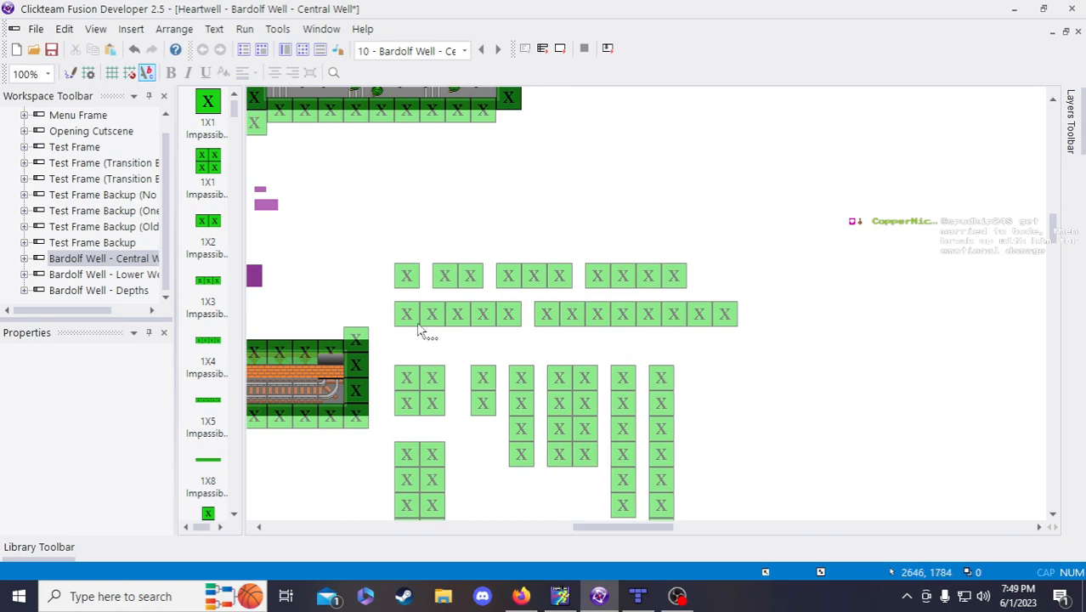
pyautogui.moveTo(631, 520); pyautogui.dragTo(553, 521)
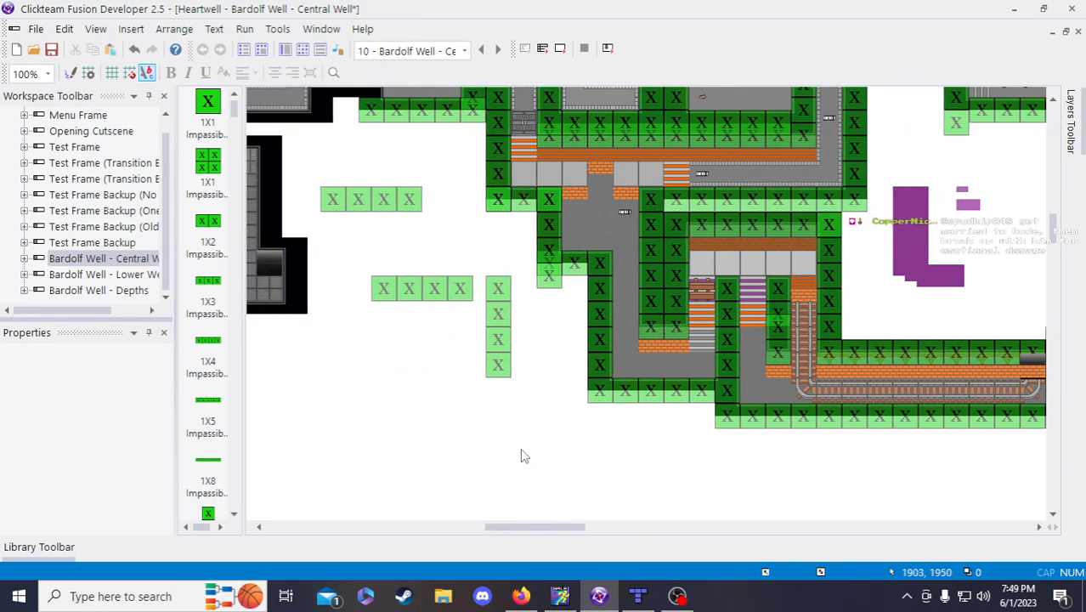
pyautogui.click(51, 49)
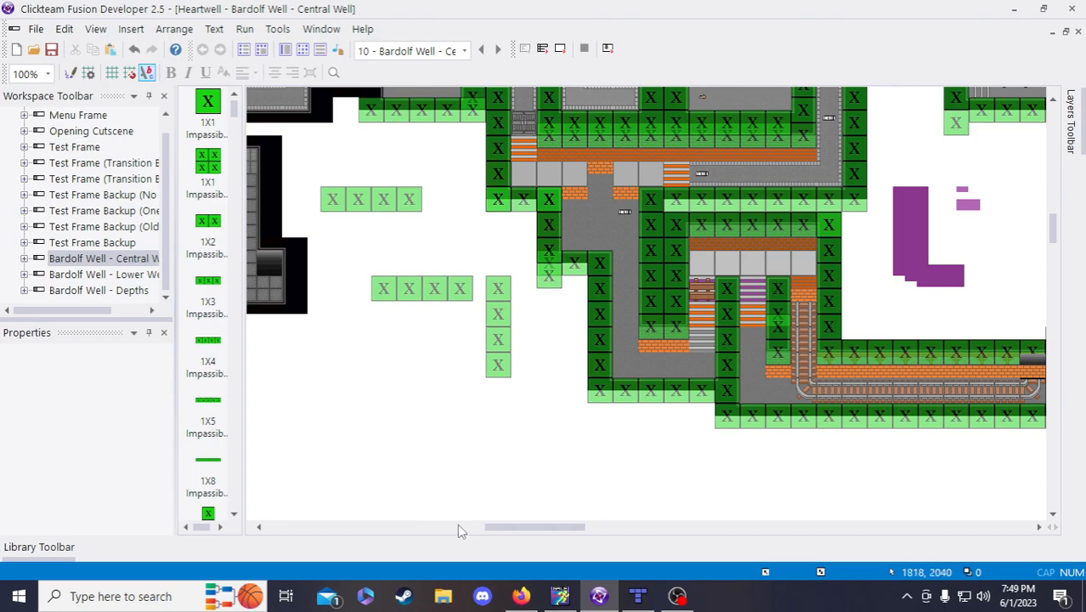
# - Place a 1X3 Impassible Wall copy over the white and black gap at the lower-left corner of the room below the orange shaft
pyautogui.moveTo(515, 528); pyautogui.dragTo(478, 531)
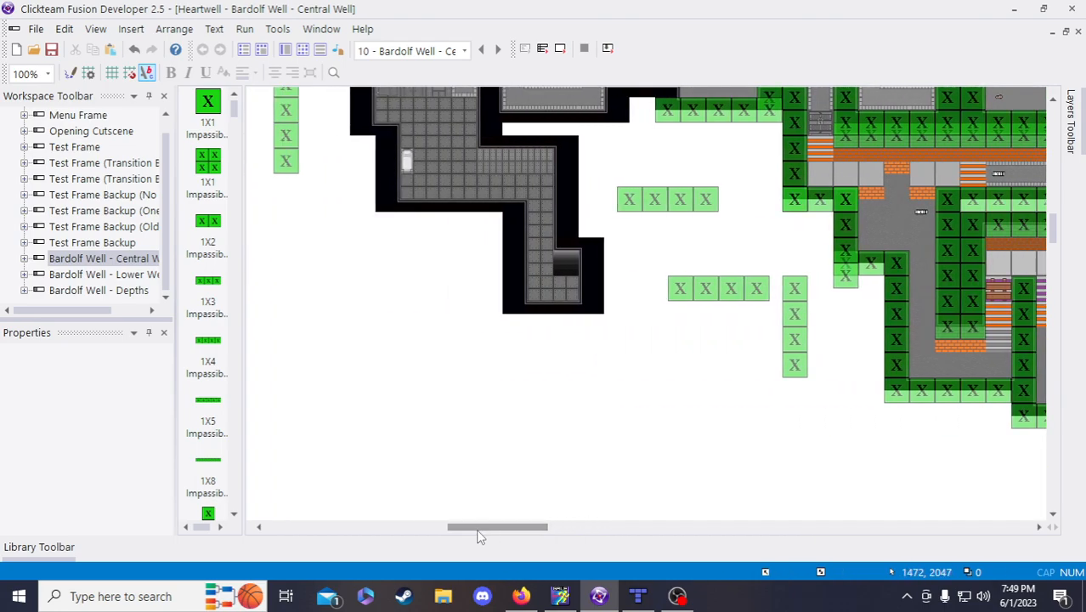
pyautogui.scroll(3, 376, 501)
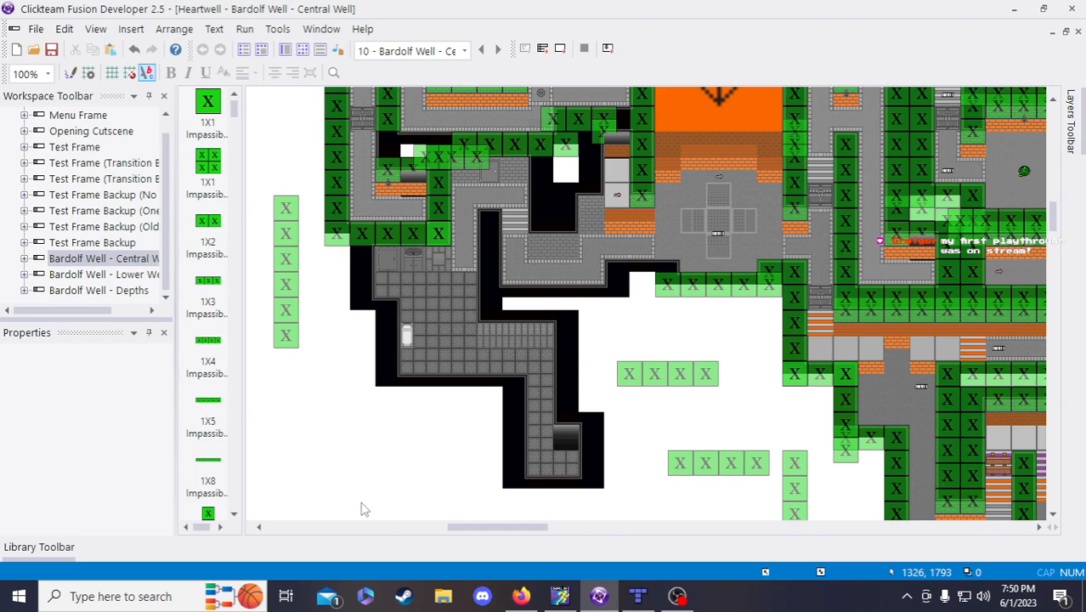
pyautogui.moveTo(458, 532); pyautogui.dragTo(464, 535)
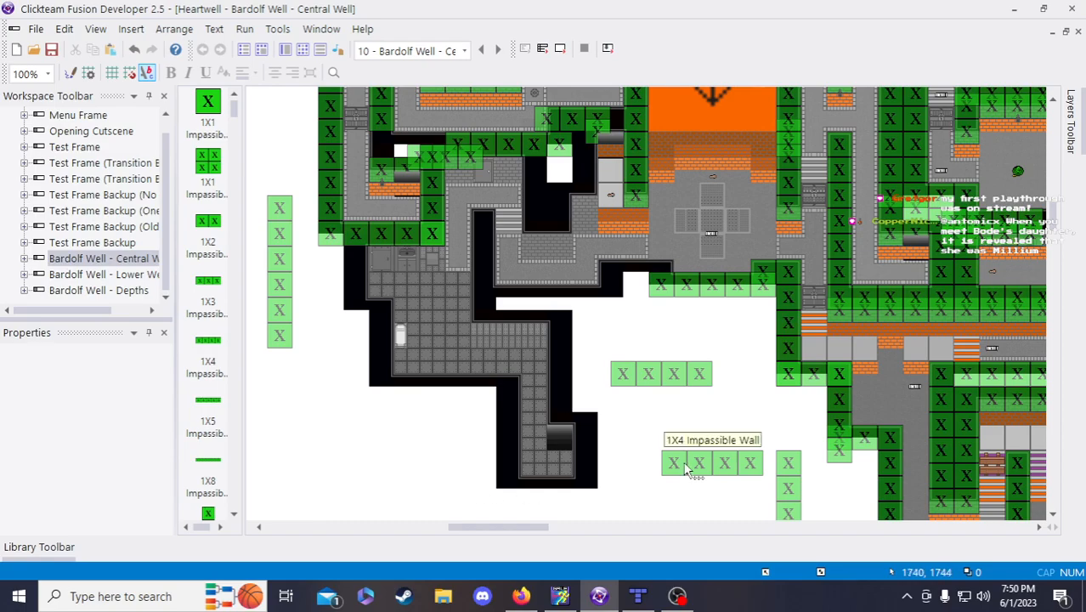
pyautogui.moveTo(540, 527); pyautogui.dragTo(557, 527)
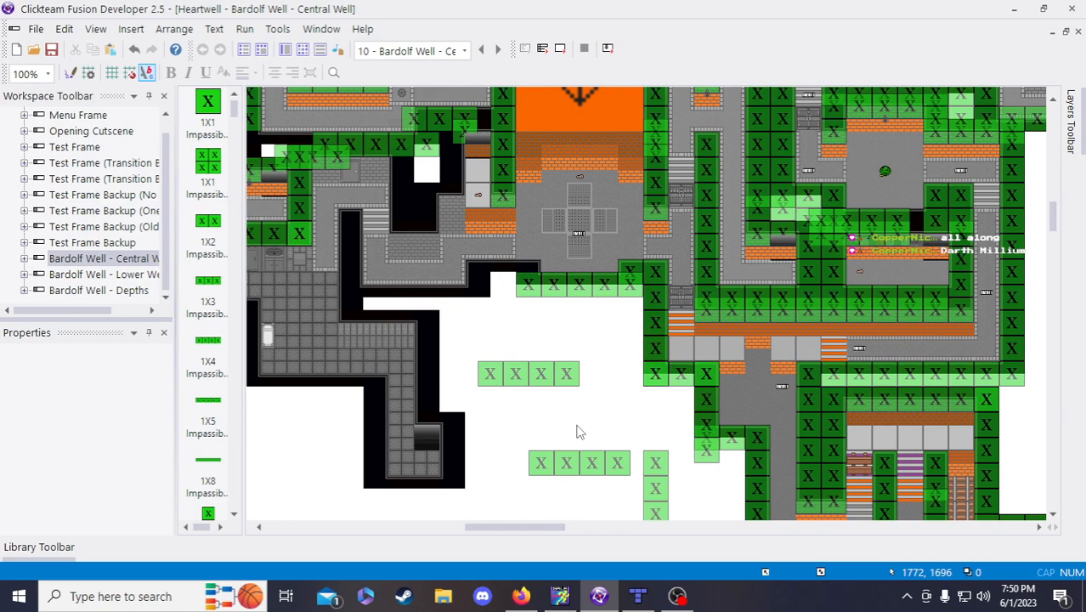
pyautogui.moveTo(542, 529)
pyautogui.mouseDown()
pyautogui.moveTo(622, 533)
pyautogui.moveTo(546, 531)
pyautogui.mouseUp()
pyautogui.click(777, 453)
pyautogui.click(528, 345)
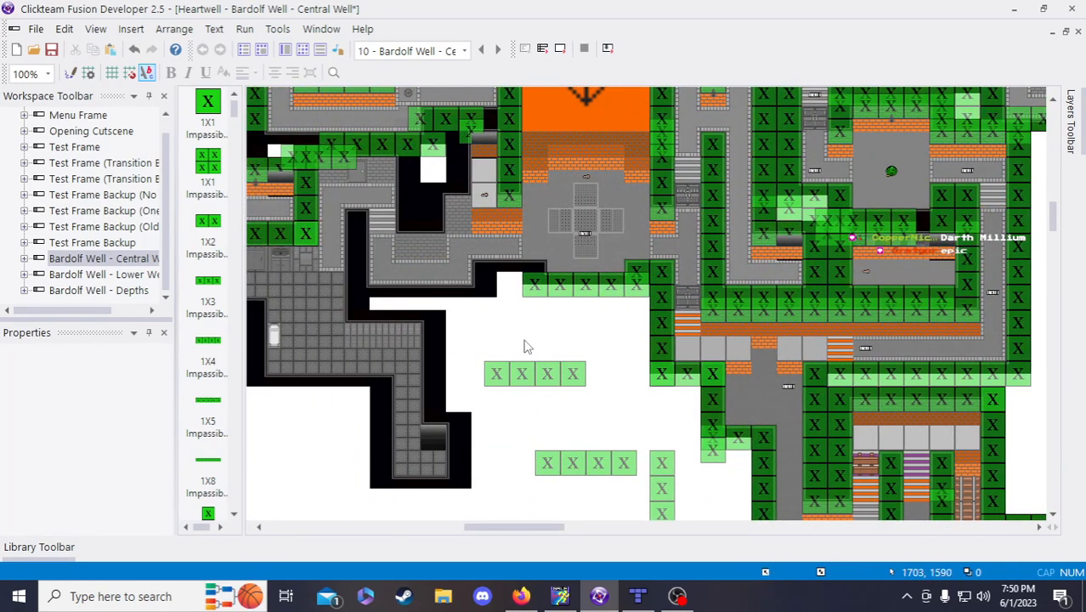
pyautogui.click(516, 331)
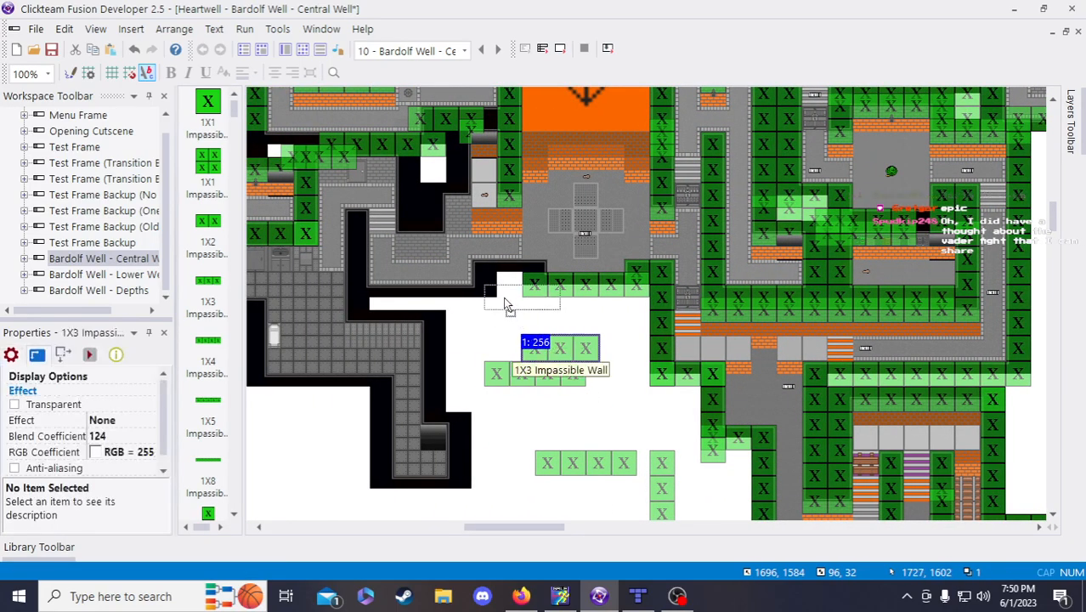
pyautogui.moveTo(501, 289); pyautogui.dragTo(502, 286)
pyautogui.click(548, 317)
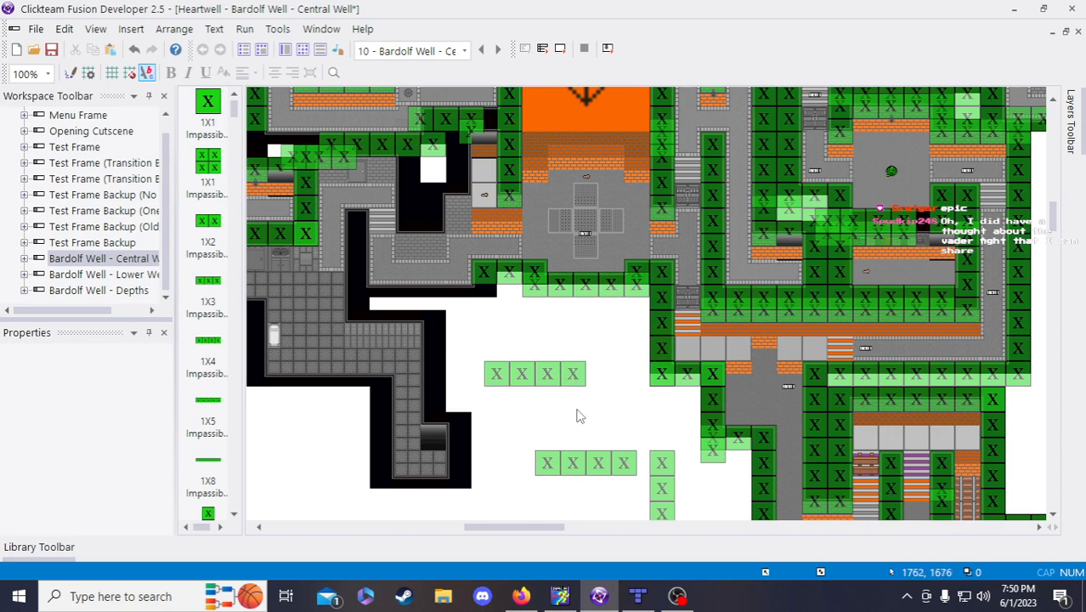
# - Place a 1X5 Impassible Wall copy along the black band beneath the corridor west of the room below the orange shaft
pyautogui.scroll(-3, 573, 468)
pyautogui.moveTo(557, 526); pyautogui.dragTo(522, 529)
pyautogui.click(451, 314)
pyautogui.scroll(3, 528, 460)
pyautogui.click(471, 331)
pyautogui.hotkey('ctrl', 'v')
pyautogui.click(474, 334)
pyautogui.moveTo(506, 344); pyautogui.dragTo(357, 297)
pyautogui.click(536, 415)
# - Copy the spare 4X1 Impassible Wall and place the copy on the vertical black band between the tiled room and the corridor
pyautogui.scroll(-3, 620, 456)
pyautogui.moveTo(557, 527); pyautogui.dragTo(633, 528)
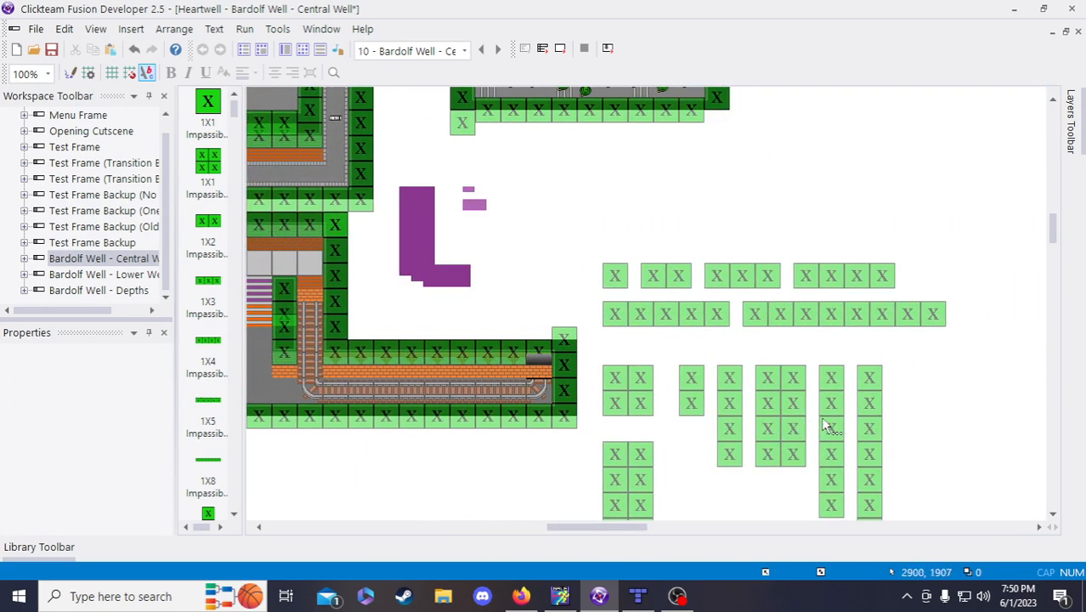
pyautogui.scroll(-3, 829, 440)
pyautogui.click(831, 332)
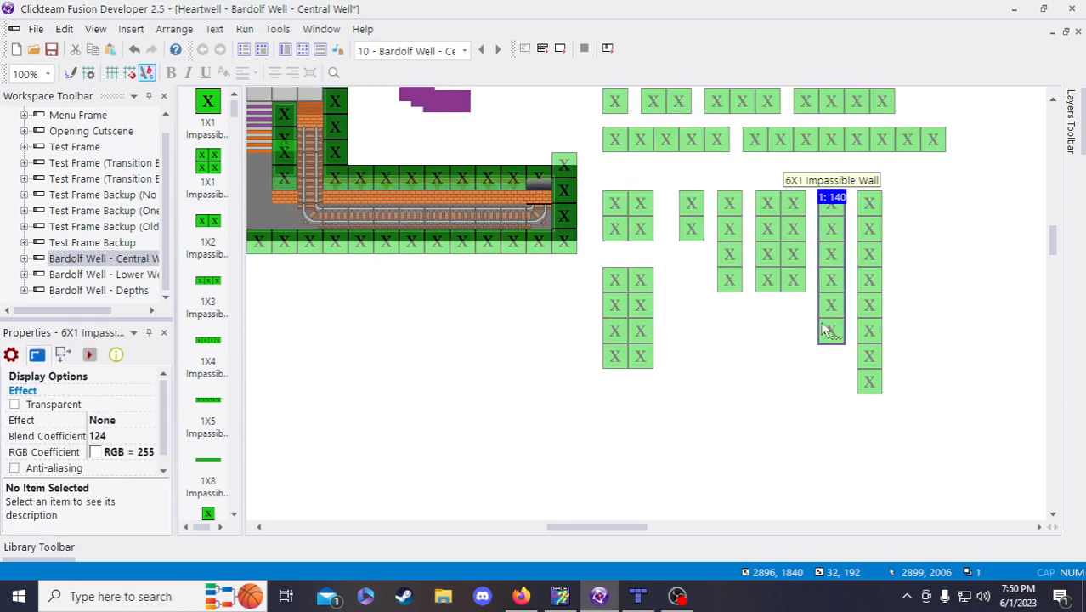
pyautogui.moveTo(634, 528); pyautogui.dragTo(611, 527)
pyautogui.scroll(4, 541, 493)
pyautogui.scroll(-2, 565, 396)
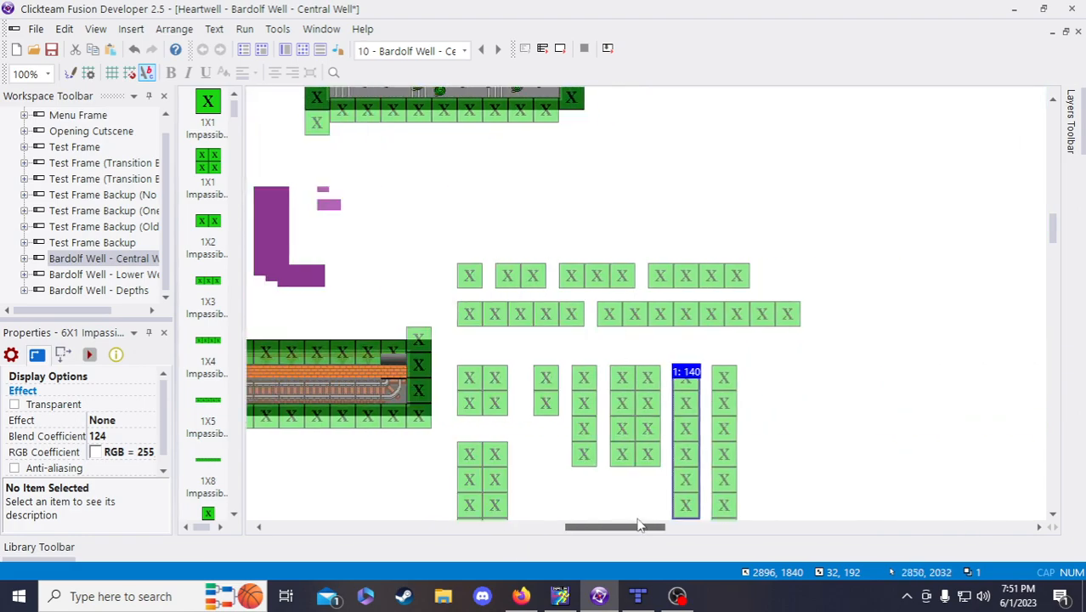
pyautogui.scroll(-3, 608, 318)
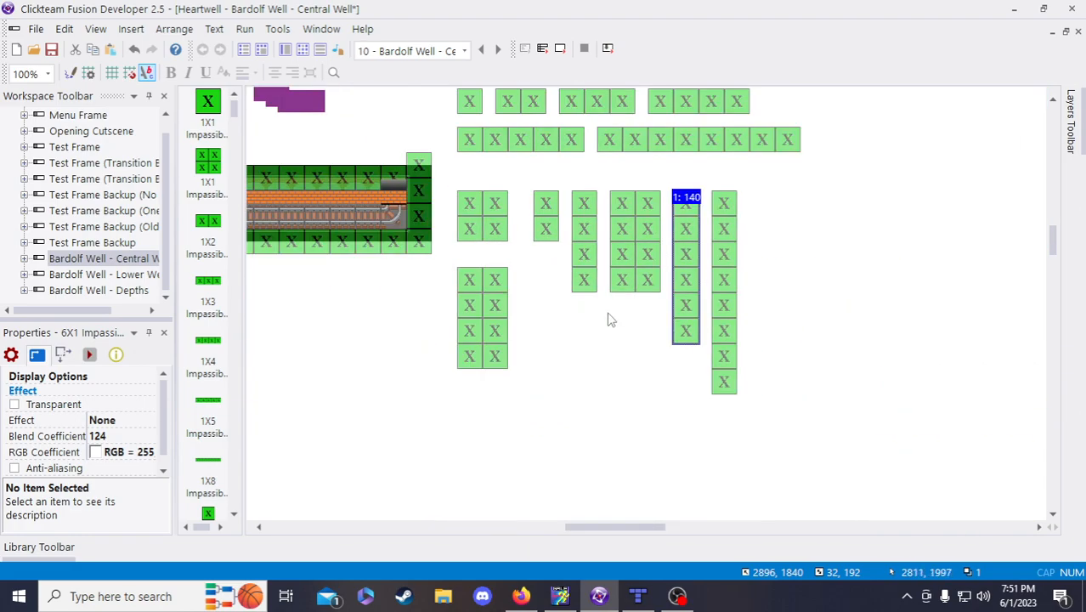
pyautogui.click(591, 250)
pyautogui.moveTo(658, 529); pyautogui.dragTo(579, 529)
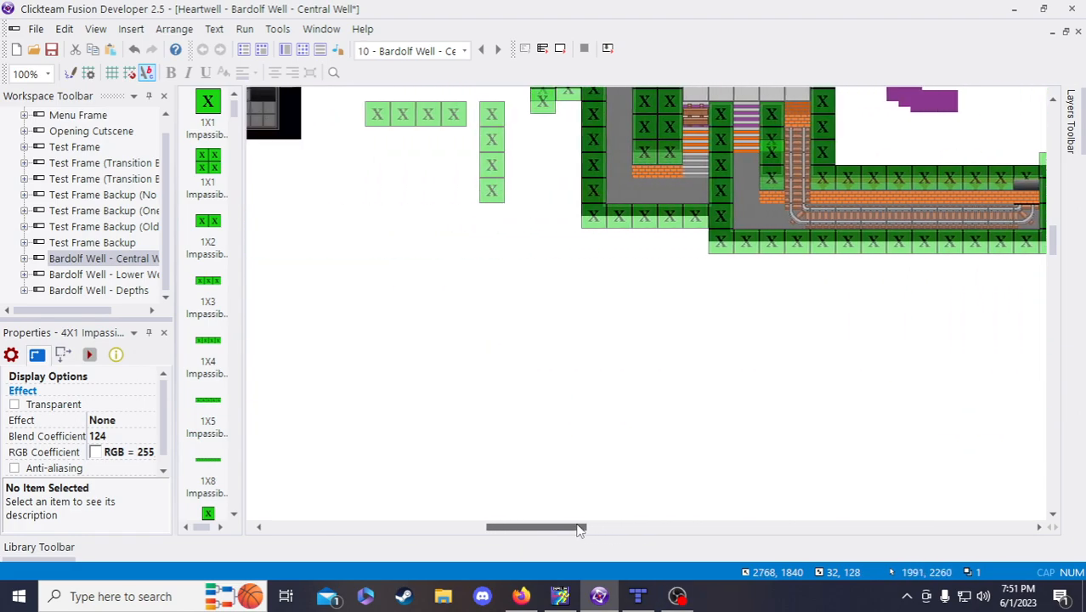
pyautogui.scroll(5, 514, 458)
pyautogui.click(393, 371)
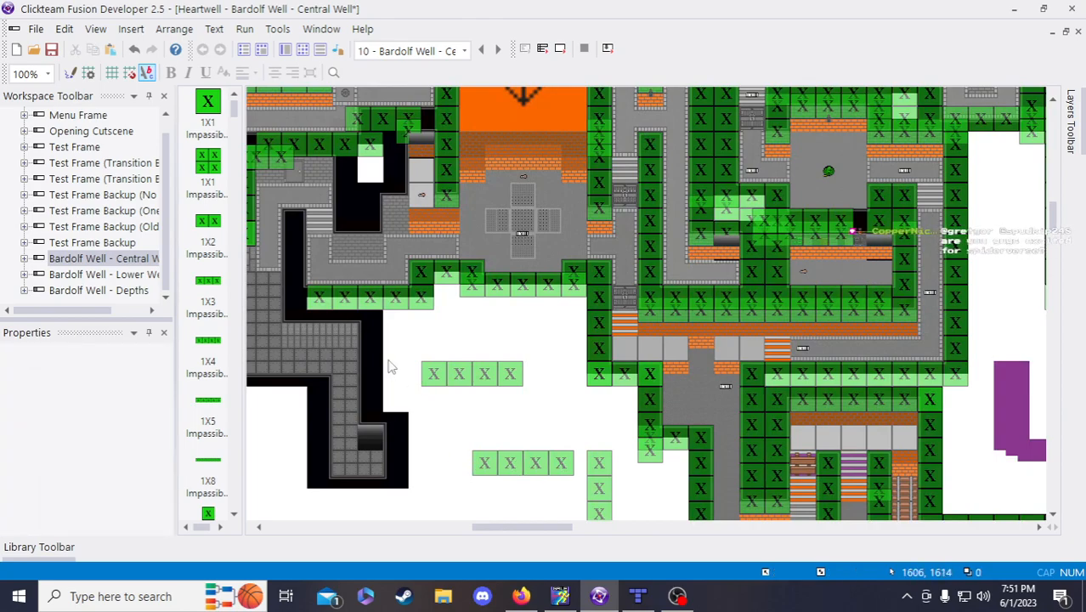
pyautogui.click(402, 328)
pyautogui.moveTo(418, 358); pyautogui.dragTo(294, 239)
# - Move the loose 1X4 Impassible Wall onto the black band above the tiled room's eastern part, and save the project
pyautogui.moveTo(511, 528); pyautogui.dragTo(479, 530)
pyautogui.click(666, 383)
pyautogui.click(667, 347)
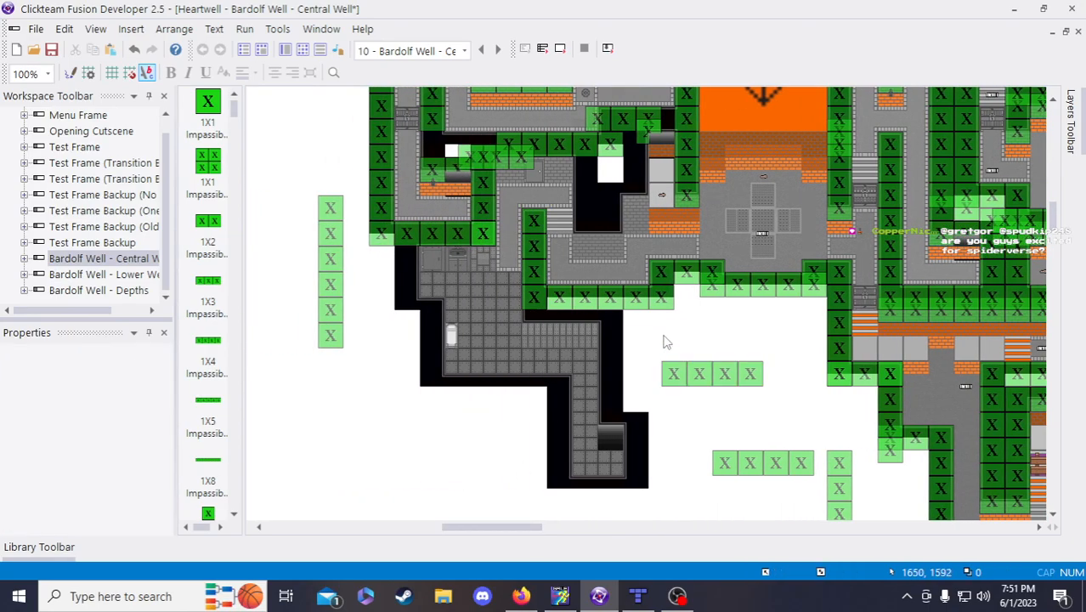
pyautogui.moveTo(716, 384); pyautogui.dragTo(576, 333)
pyautogui.click(685, 362)
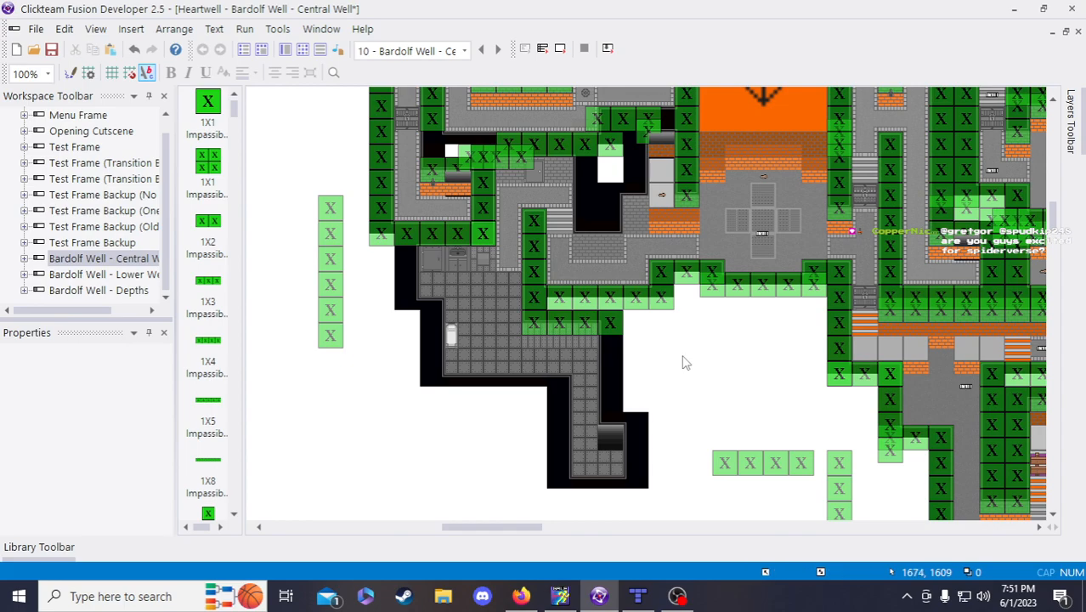
pyautogui.click(51, 48)
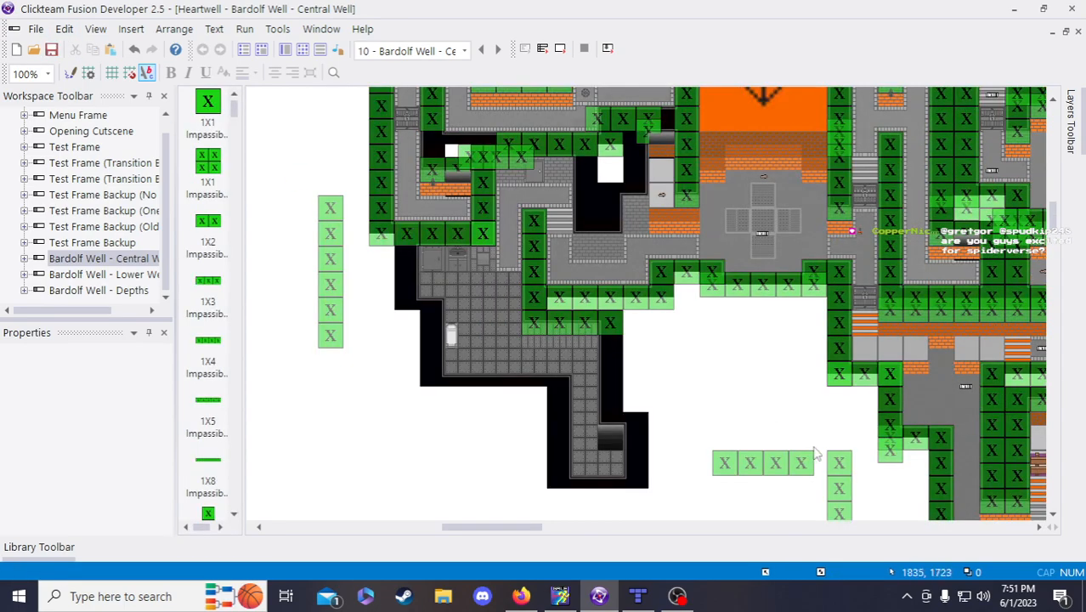
# - Move the loose 4X1 Impassible Wall onto the vertical black band on the east side of the tiled room's southern passage
pyautogui.click(841, 461)
pyautogui.click(719, 365)
pyautogui.scroll(-2, 770, 417)
pyautogui.scroll(2, 846, 455)
pyautogui.moveTo(831, 466); pyautogui.dragTo(618, 376)
pyautogui.click(697, 406)
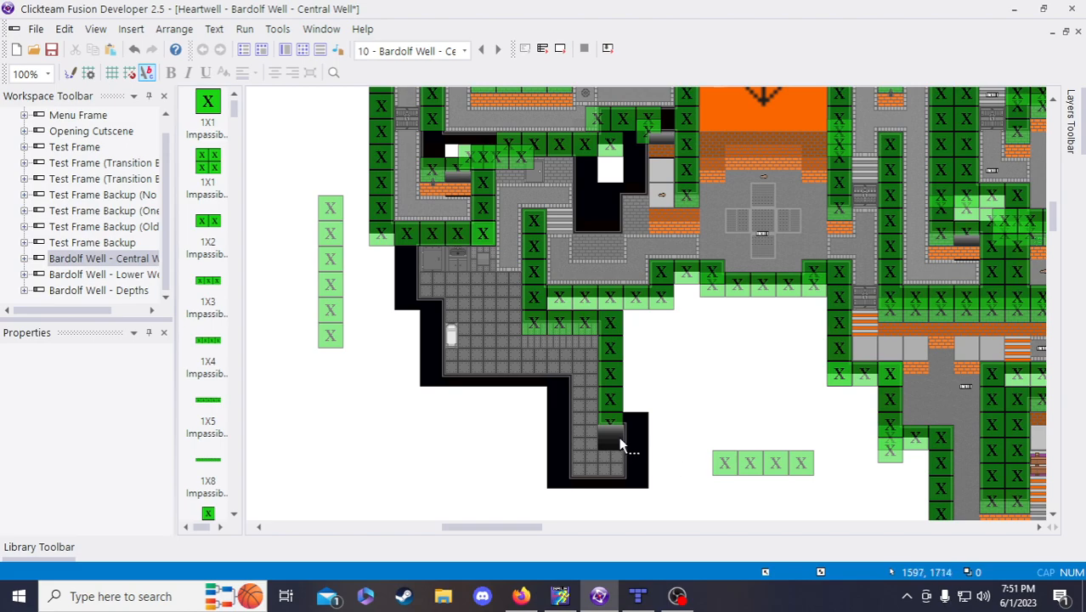
pyautogui.click(623, 440)
pyautogui.click(695, 429)
# - Place a 4X1 Impassible Wall copy along the vertical black band east of the dark doorway at the southern passage's end
pyautogui.moveTo(455, 528); pyautogui.dragTo(462, 528)
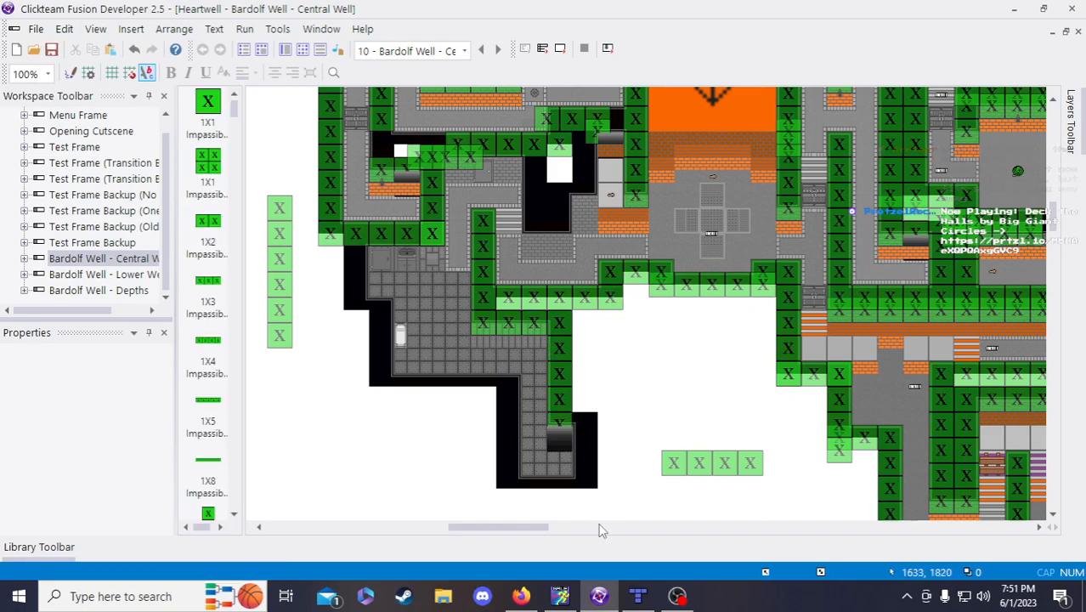
pyautogui.moveTo(505, 529)
pyautogui.mouseDown()
pyautogui.moveTo(545, 529)
pyautogui.moveTo(512, 529)
pyautogui.moveTo(577, 545)
pyautogui.moveTo(572, 529)
pyautogui.moveTo(508, 527)
pyautogui.mouseUp()
pyautogui.scroll(-3, 691, 383)
pyautogui.click(981, 434)
pyautogui.scroll(2, 549, 481)
pyautogui.click(624, 441)
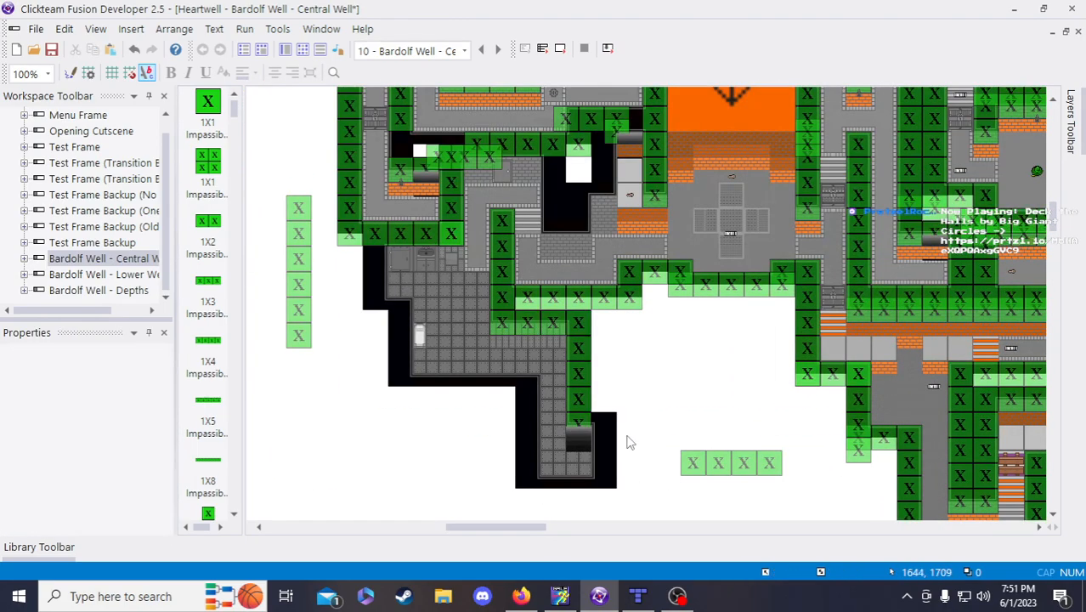
pyautogui.hotkey('ctrl', 'v')
pyautogui.moveTo(654, 453); pyautogui.dragTo(607, 450)
pyautogui.click(649, 481)
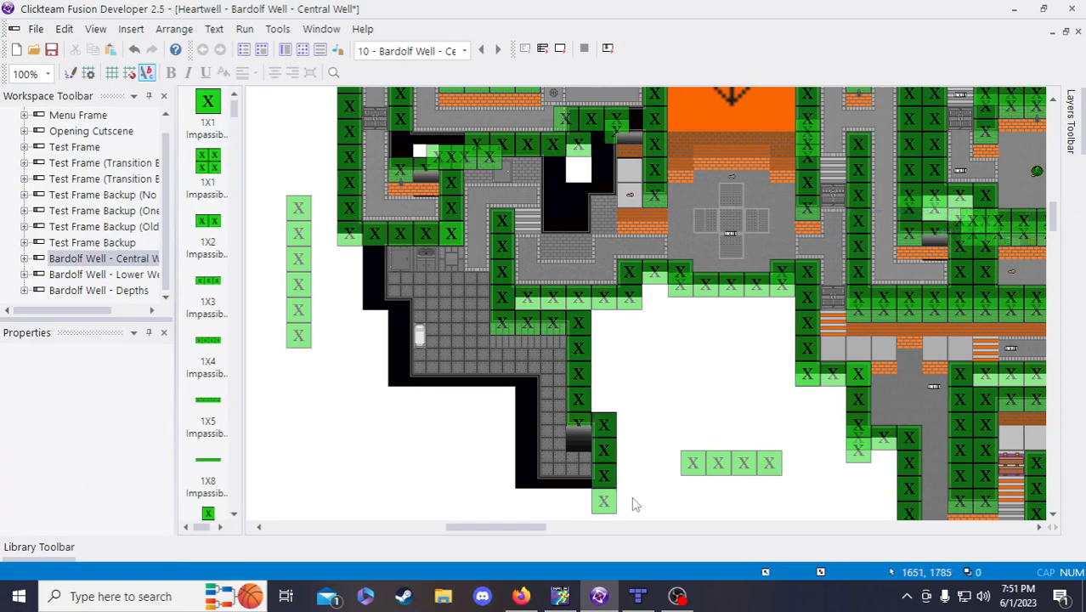
# - Try to cover the black band beneath the tiled room's southern passage with the loose 1X4 Impassible Wall
pyautogui.moveTo(493, 528); pyautogui.dragTo(617, 537)
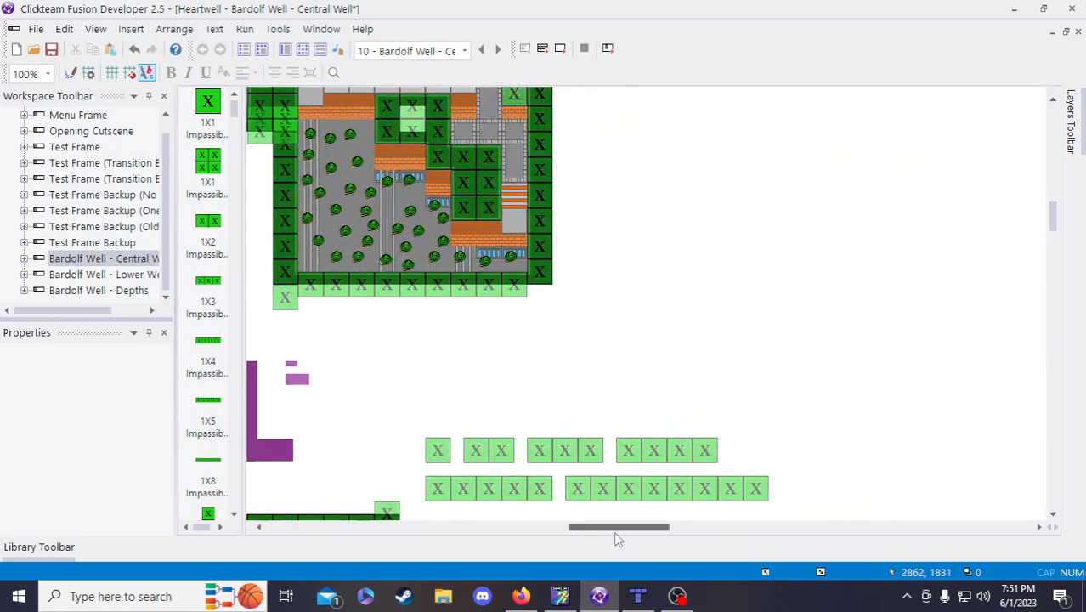
pyautogui.scroll(-5, 606, 493)
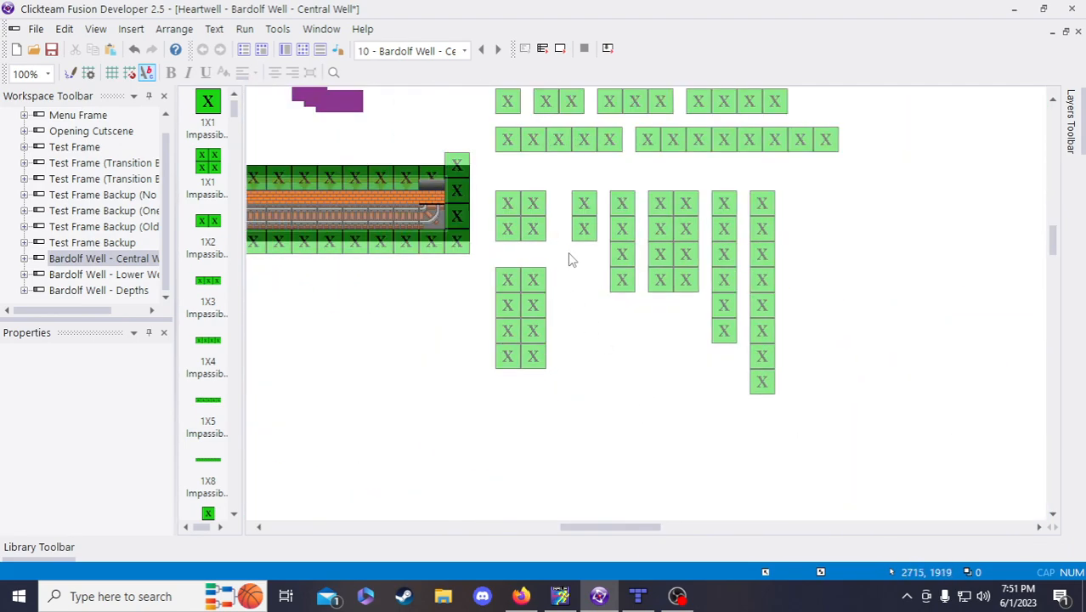
pyautogui.scroll(3, 595, 263)
pyautogui.click(635, 274)
pyautogui.moveTo(638, 529); pyautogui.dragTo(539, 533)
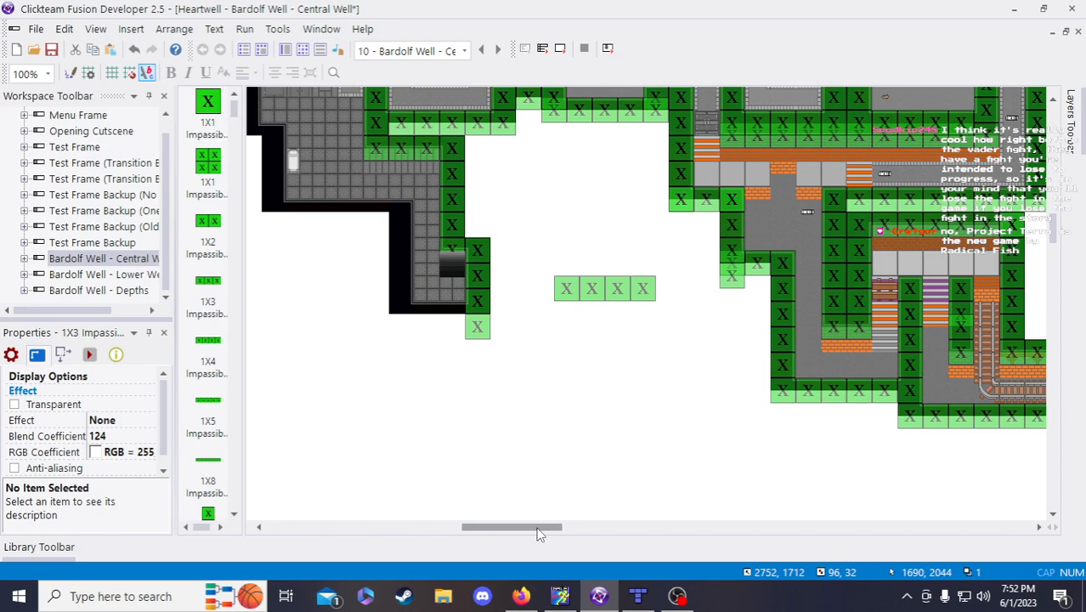
pyautogui.moveTo(626, 281); pyautogui.dragTo(439, 317)
pyautogui.click(588, 367)
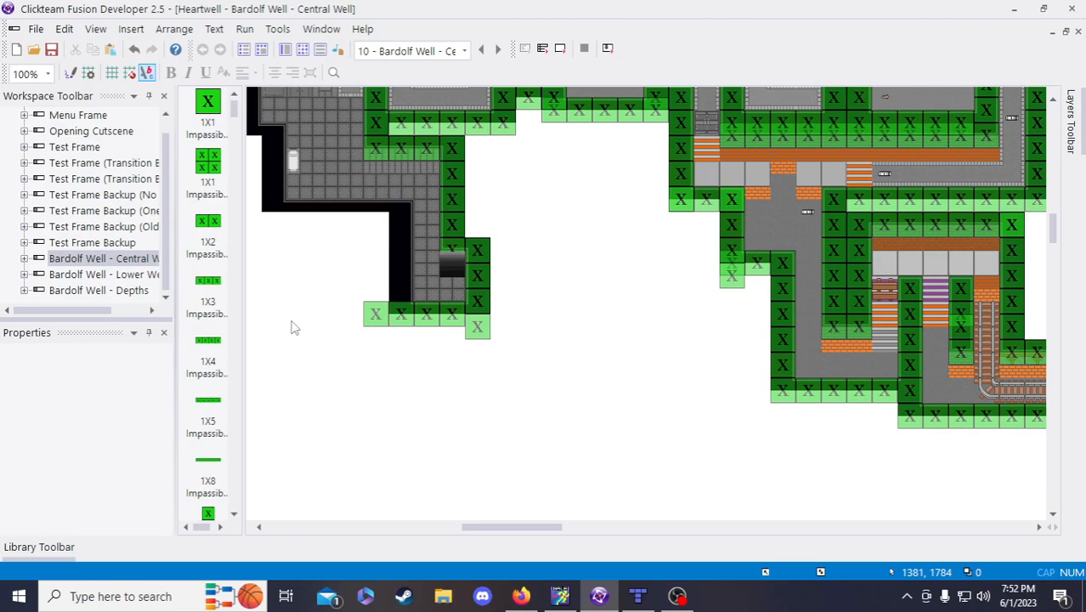
pyautogui.click(442, 313)
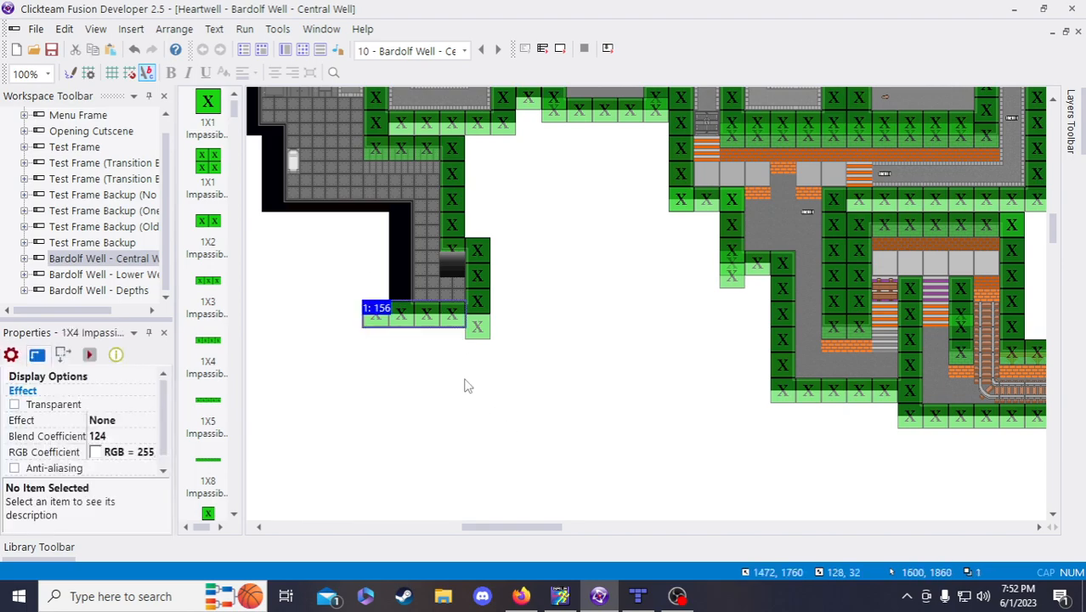
pyautogui.moveTo(417, 325); pyautogui.dragTo(621, 347)
# - Copy the spare 1X2 Impassible Wall and place the copy on the black band beneath the tiled room's southern passage
pyautogui.moveTo(547, 525); pyautogui.dragTo(650, 533)
pyautogui.click(603, 286)
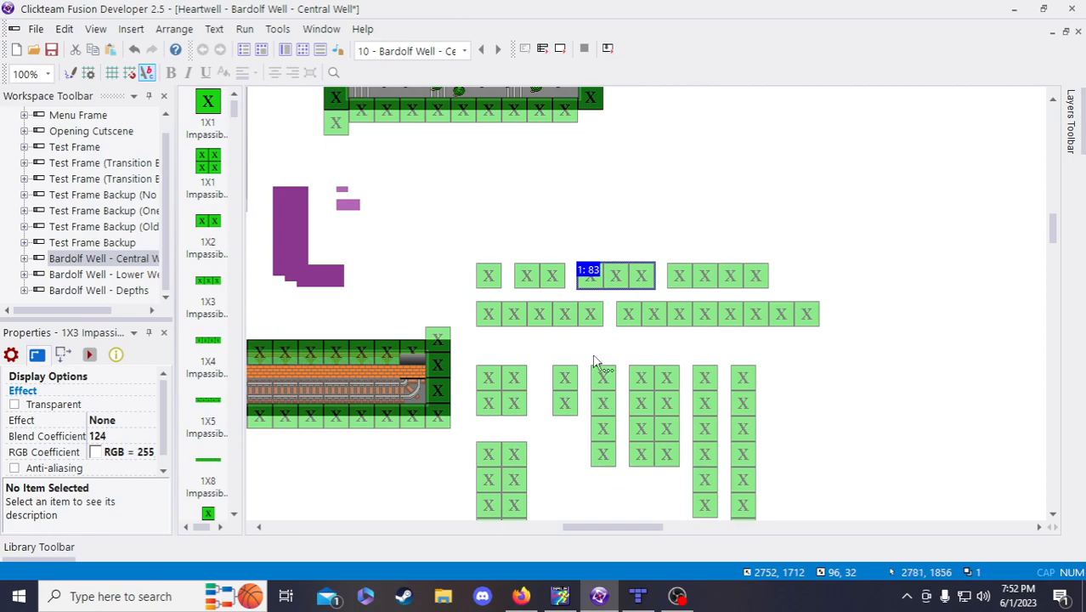
pyautogui.click(561, 289)
pyautogui.moveTo(612, 527); pyautogui.dragTo(520, 527)
pyautogui.doubleClick(407, 399)
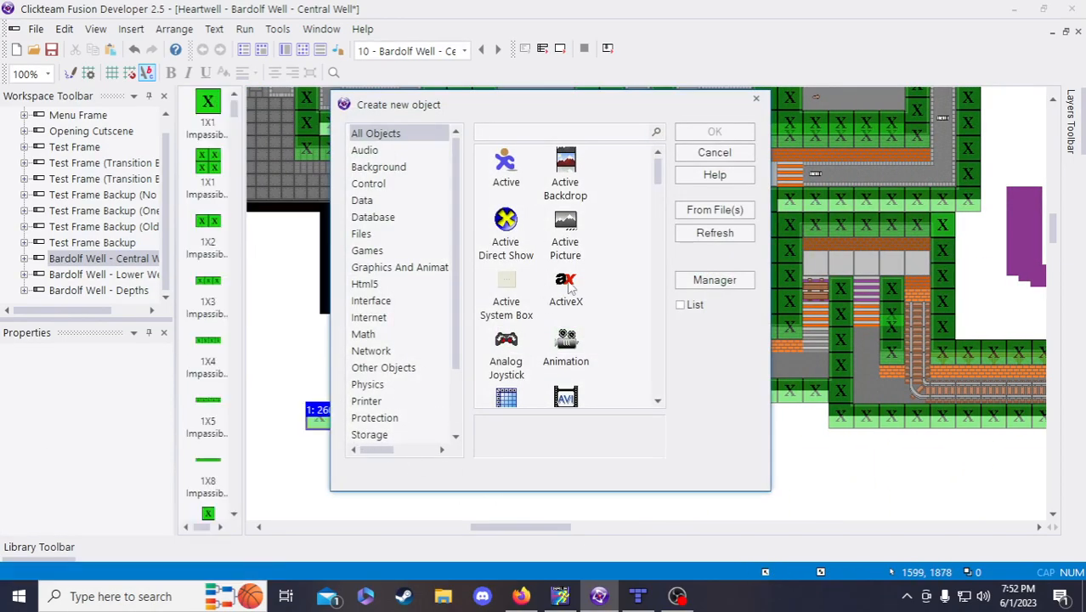
pyautogui.click(715, 153)
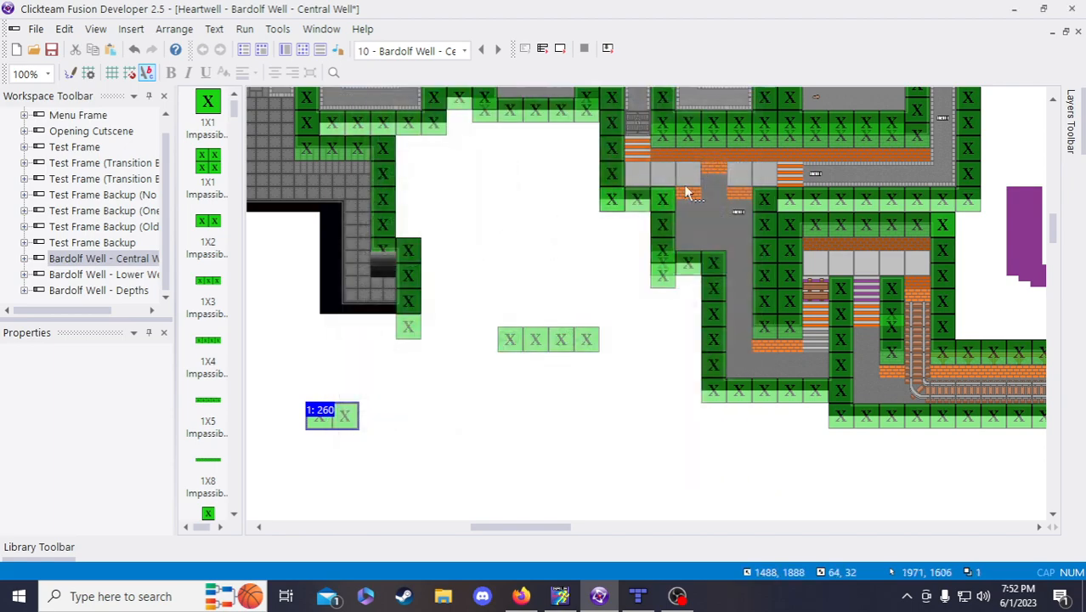
pyautogui.click(385, 330)
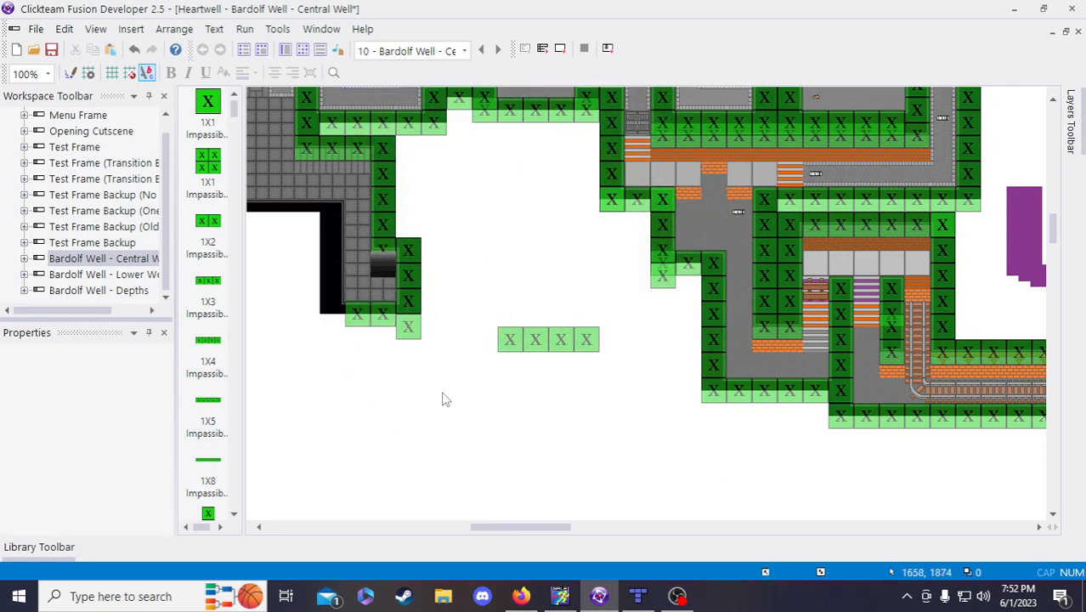
# - Place a 4X1 Impassible Wall copy on the vertical black band west of the southern passage, reaching its lower-left corner
pyautogui.moveTo(504, 527); pyautogui.dragTo(475, 527)
pyautogui.click(681, 415)
pyautogui.click(524, 469)
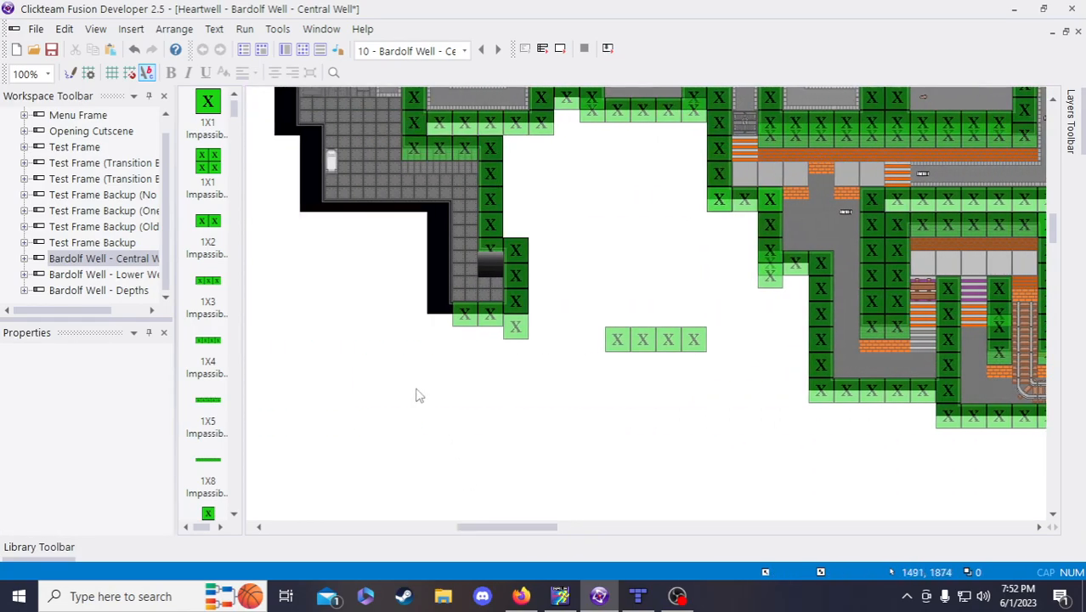
pyautogui.hotkey('ctrl', 'v')
pyautogui.click(386, 315)
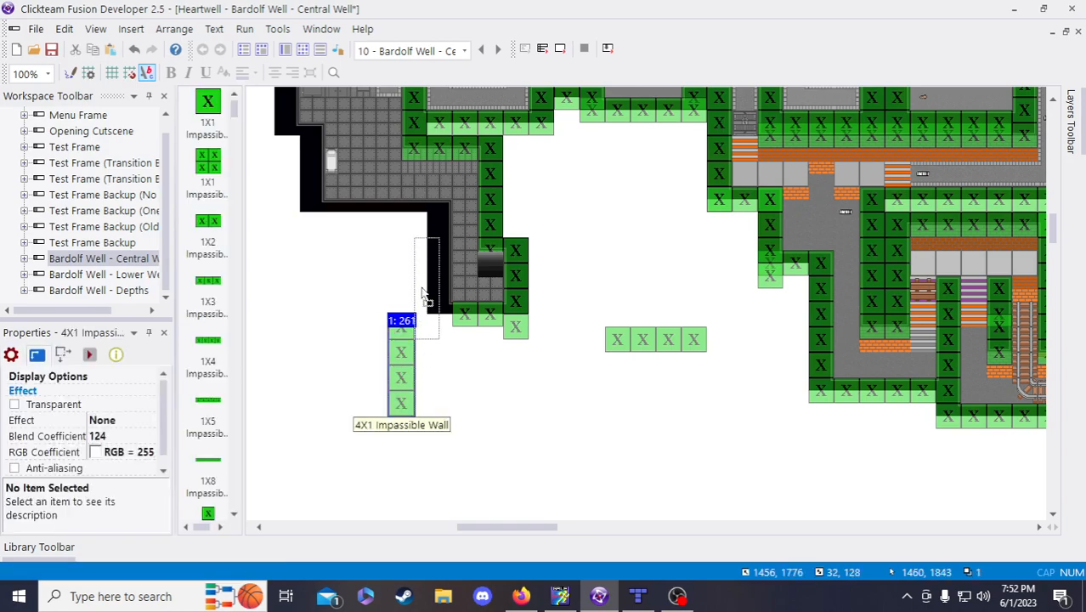
pyautogui.moveTo(428, 282); pyautogui.dragTo(431, 282)
pyautogui.click(415, 413)
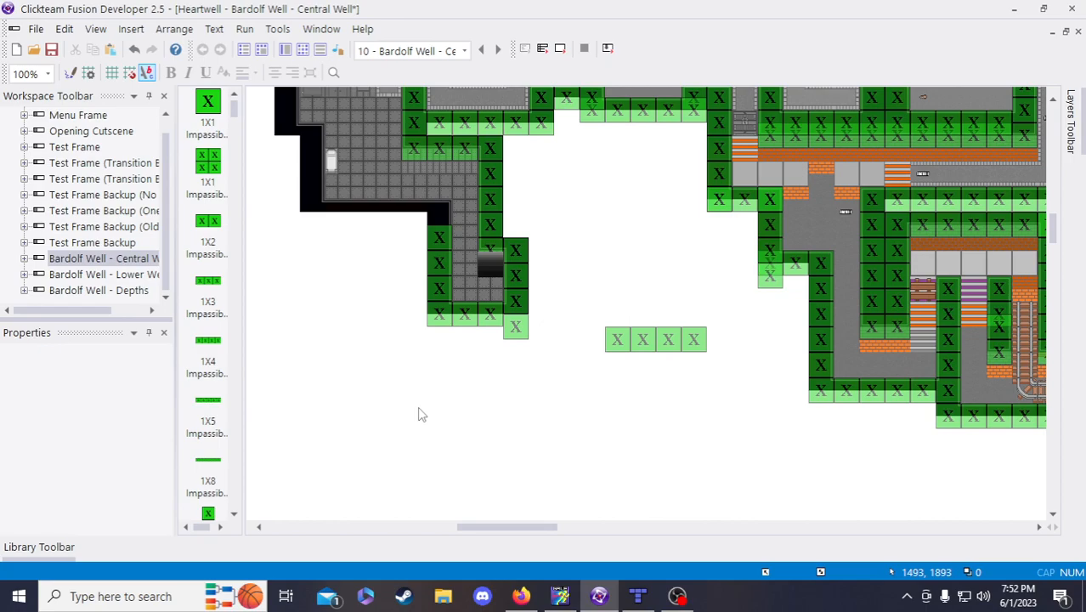
# - Copy the spare 1X5 Impassible Wall and place the copy along the horizontal black band beneath the tiled room's main area
pyautogui.moveTo(525, 527); pyautogui.dragTo(549, 527)
pyautogui.click(695, 316)
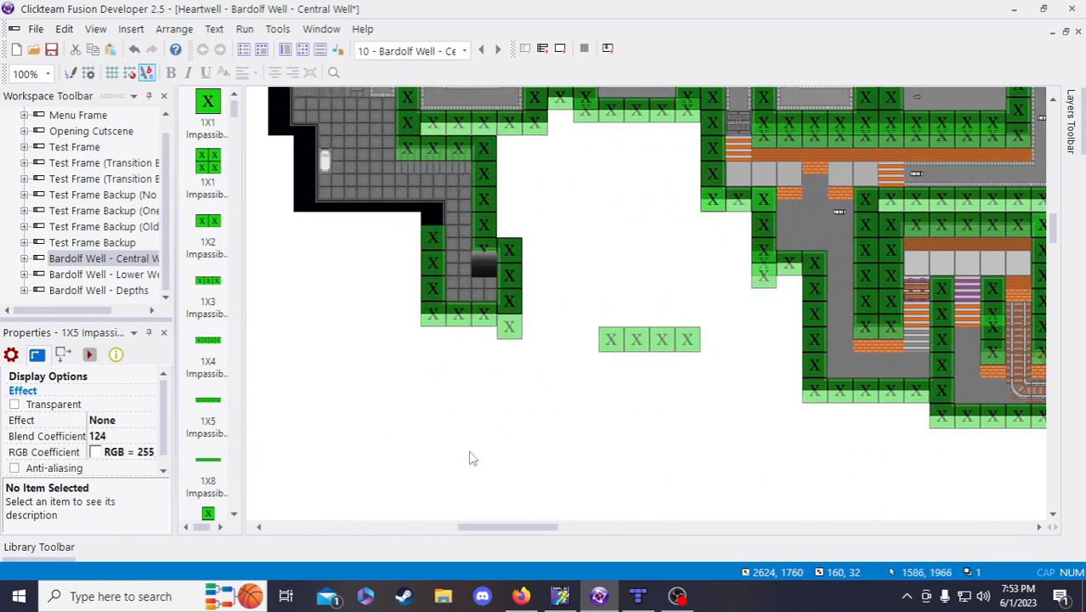
pyautogui.click(359, 359)
pyautogui.hotkey('ctrl', 'v')
pyautogui.moveTo(369, 334); pyautogui.dragTo(358, 219)
pyautogui.click(337, 374)
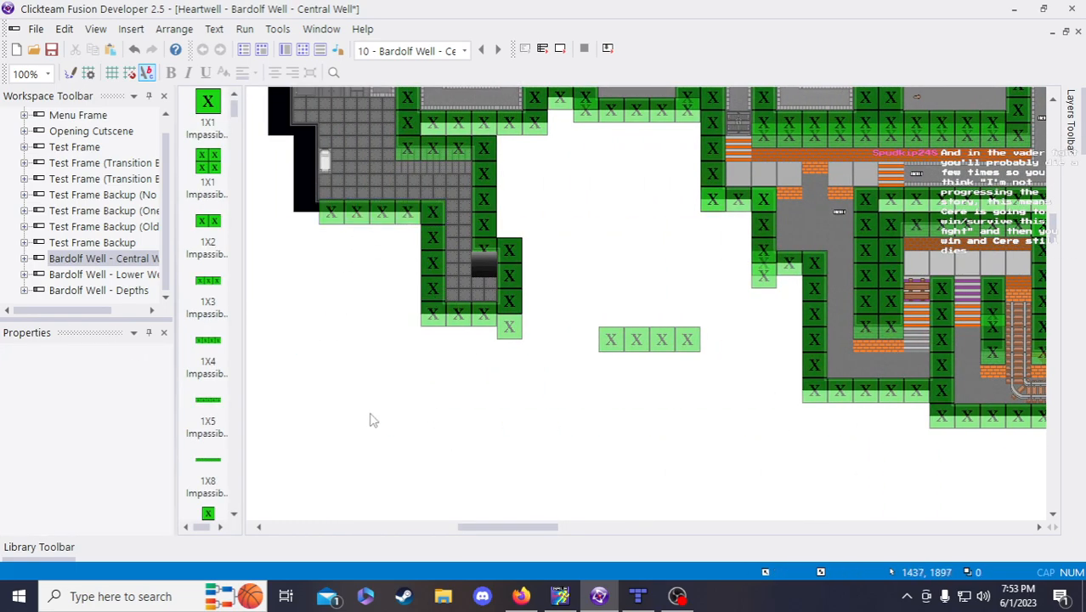
pyautogui.moveTo(559, 528); pyautogui.dragTo(543, 532)
pyautogui.scroll(3, 476, 470)
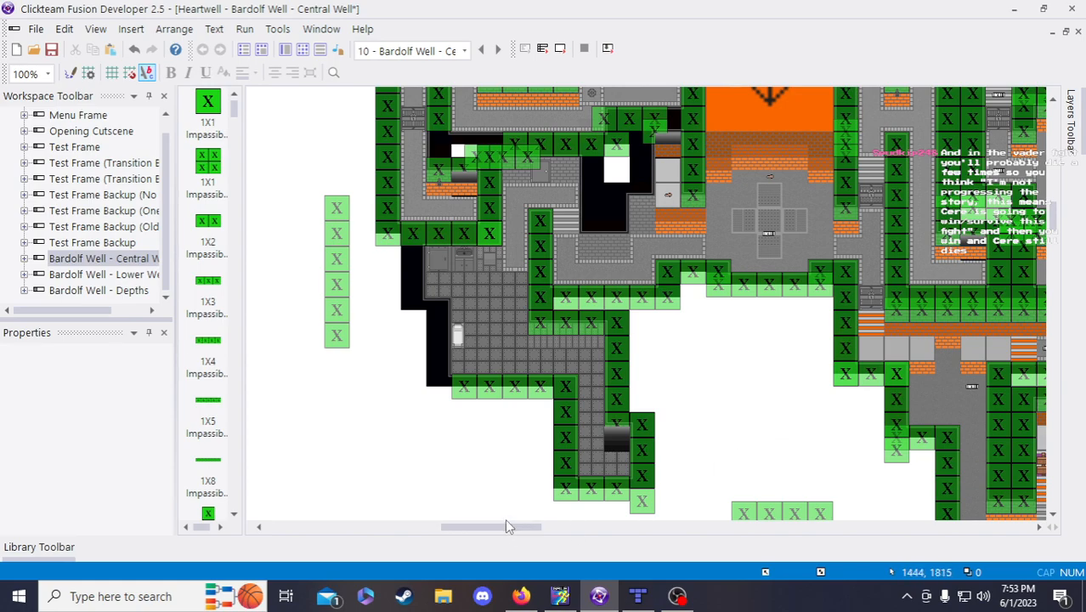
pyautogui.scroll(1, 506, 520)
pyautogui.moveTo(518, 533); pyautogui.dragTo(650, 443)
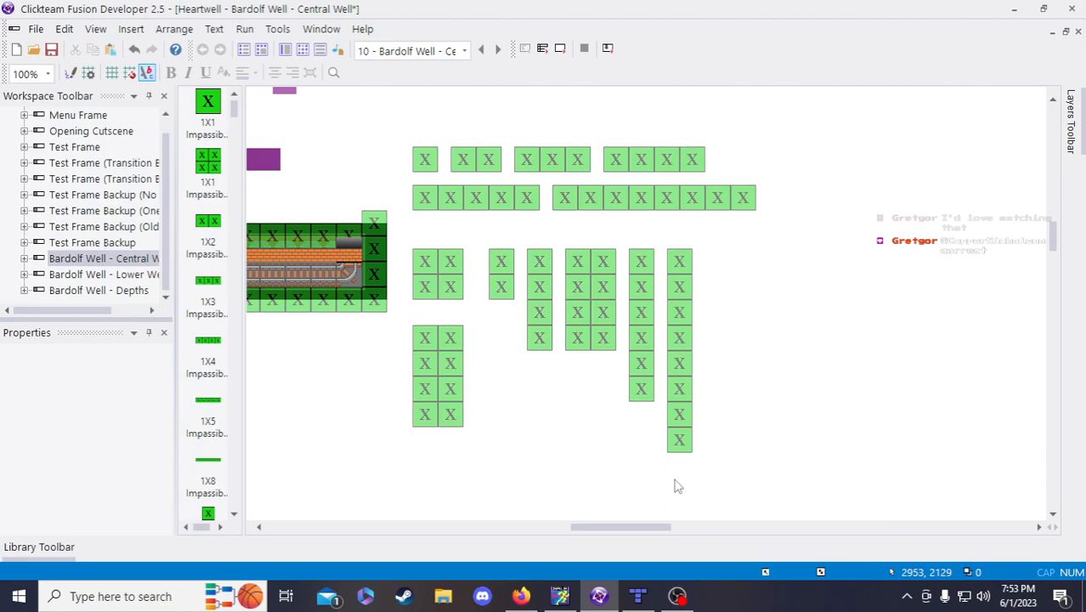
pyautogui.moveTo(638, 527); pyautogui.dragTo(497, 510)
pyautogui.scroll(3, 407, 458)
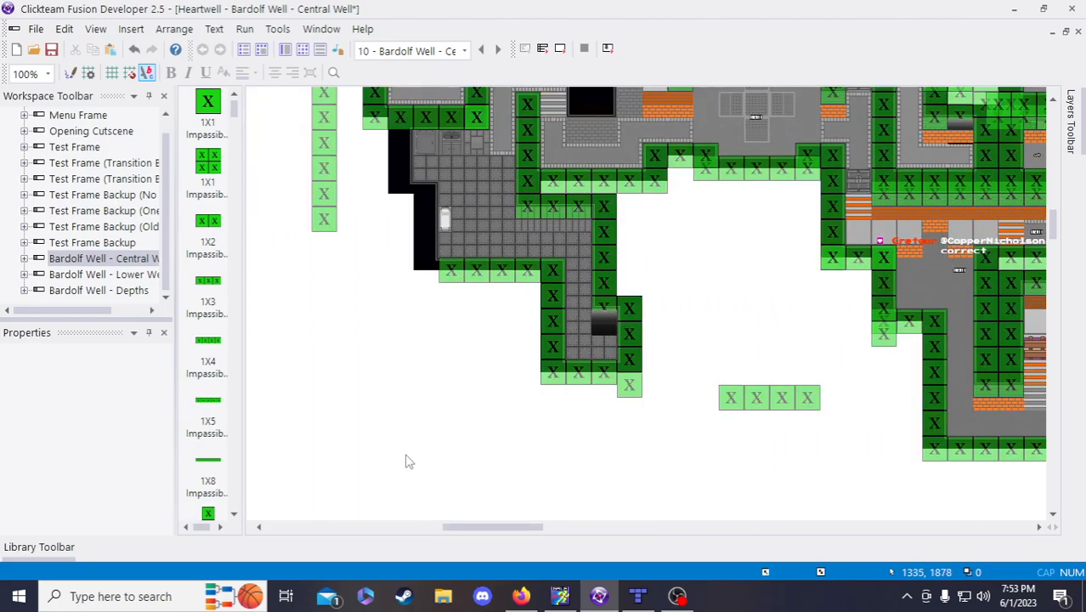
pyautogui.moveTo(532, 524); pyautogui.dragTo(553, 535)
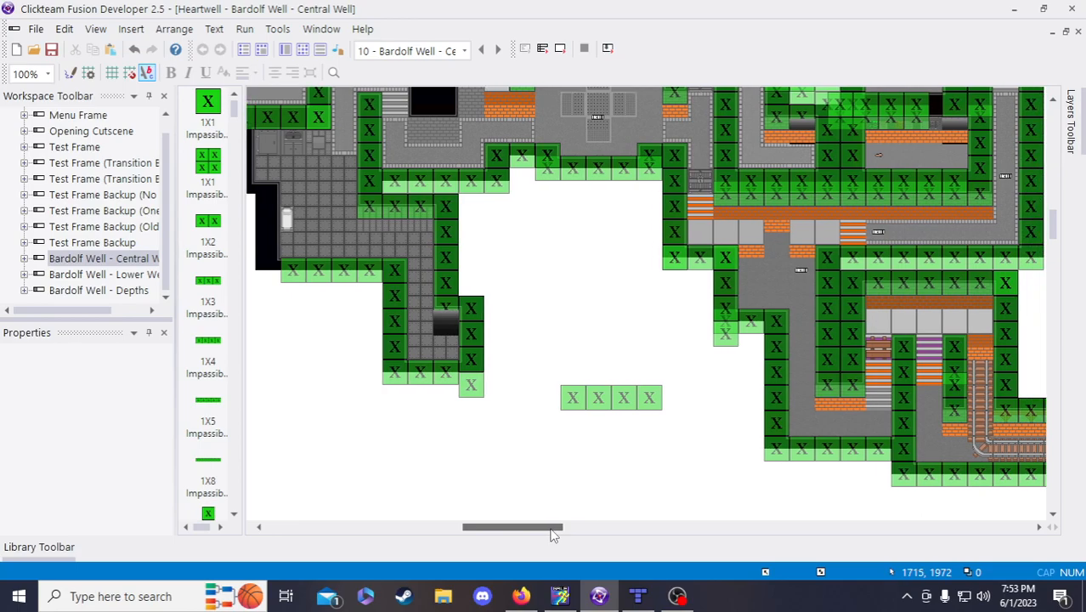
pyautogui.moveTo(551, 533); pyautogui.dragTo(545, 539)
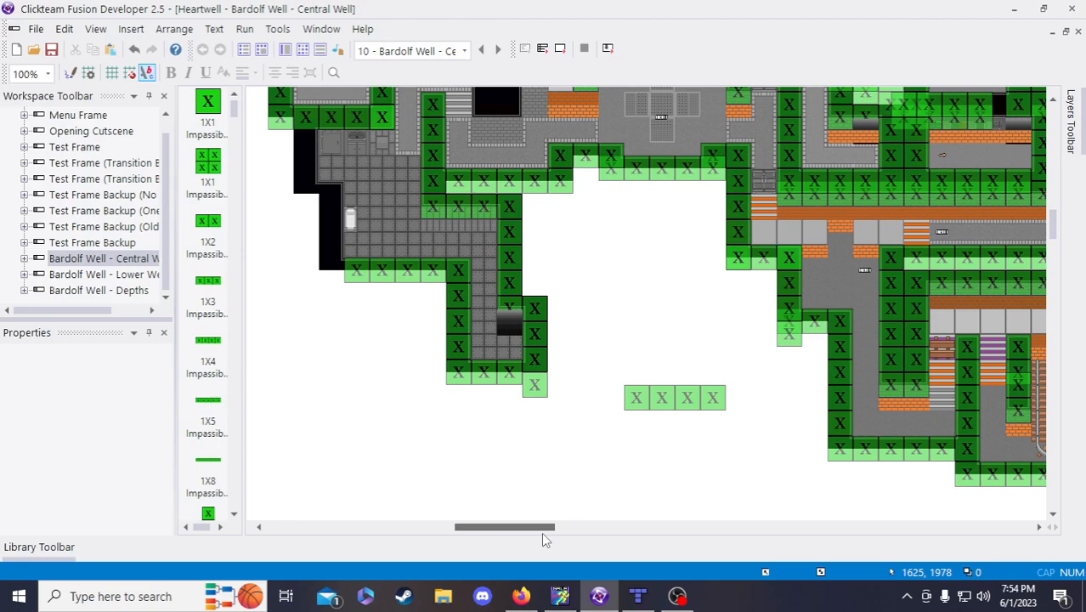
# - Copy a Wall Tile Half LV 1 from the bricks below the corridor and place it under the wall row's west end in the tiled room
pyautogui.scroll(3, 598, 439)
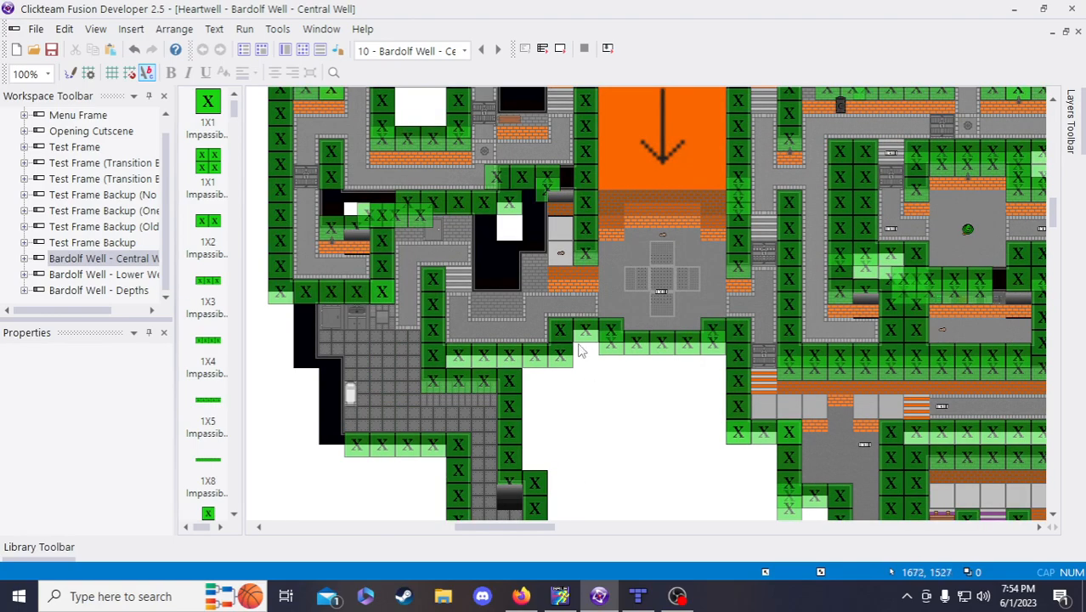
pyautogui.click(562, 286)
pyautogui.click(617, 425)
pyautogui.scroll(-3, 615, 425)
pyautogui.moveTo(549, 527); pyautogui.dragTo(548, 527)
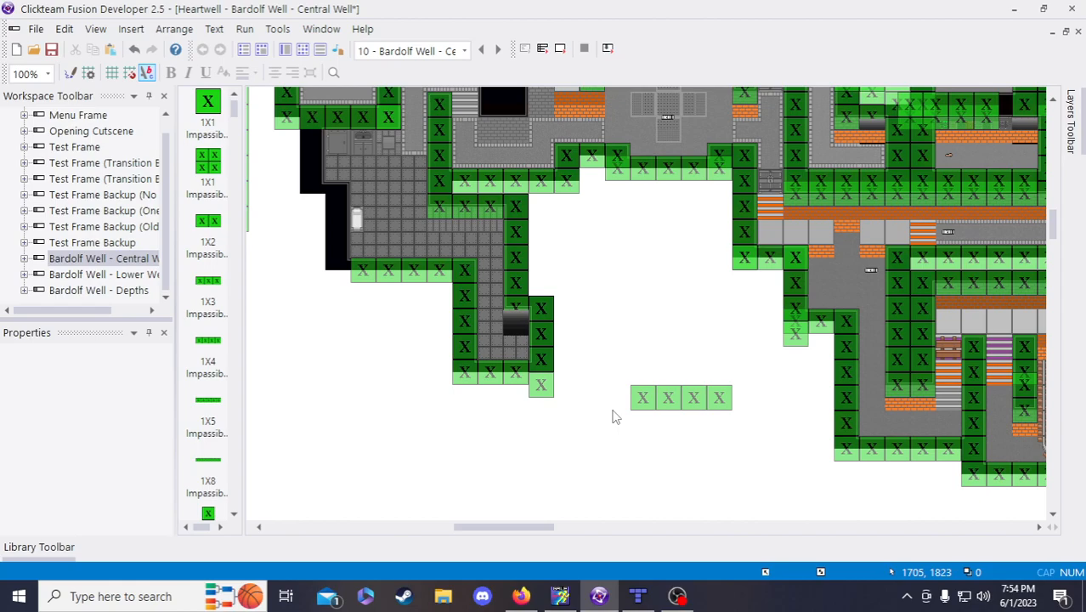
pyautogui.scroll(3, 615, 417)
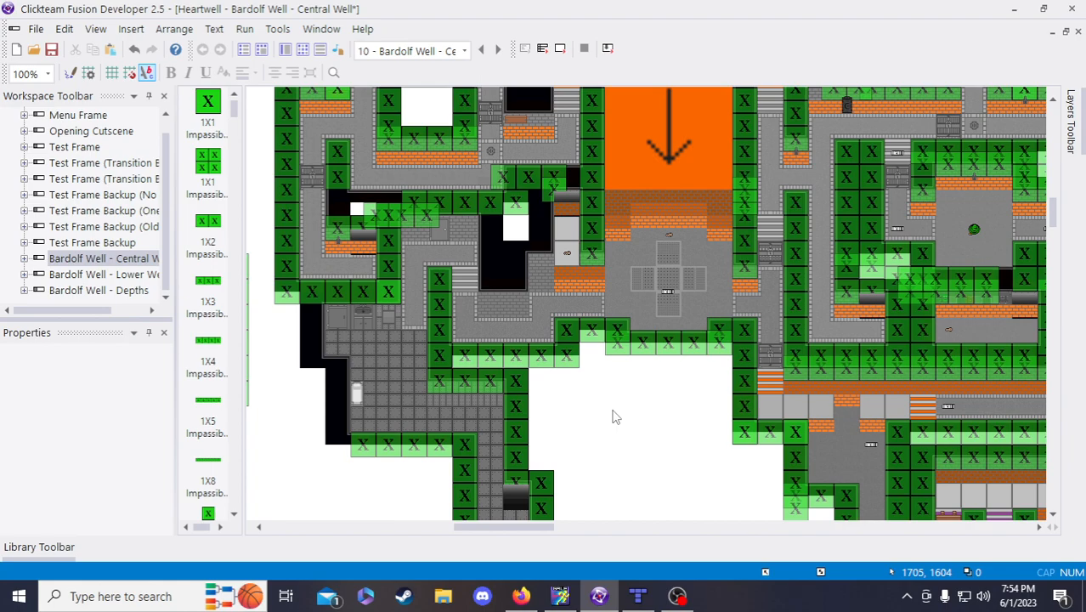
pyautogui.scroll(-3, 616, 417)
pyautogui.scroll(3, 614, 415)
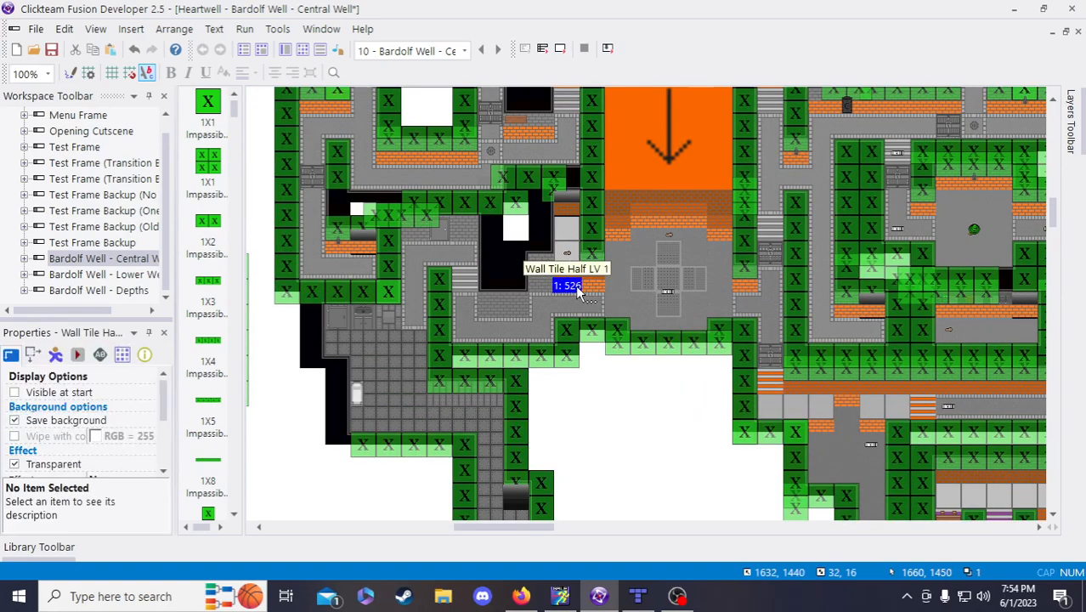
pyautogui.scroll(-3, 635, 459)
pyautogui.hotkey('ctrl', 'v')
pyautogui.click(554, 262)
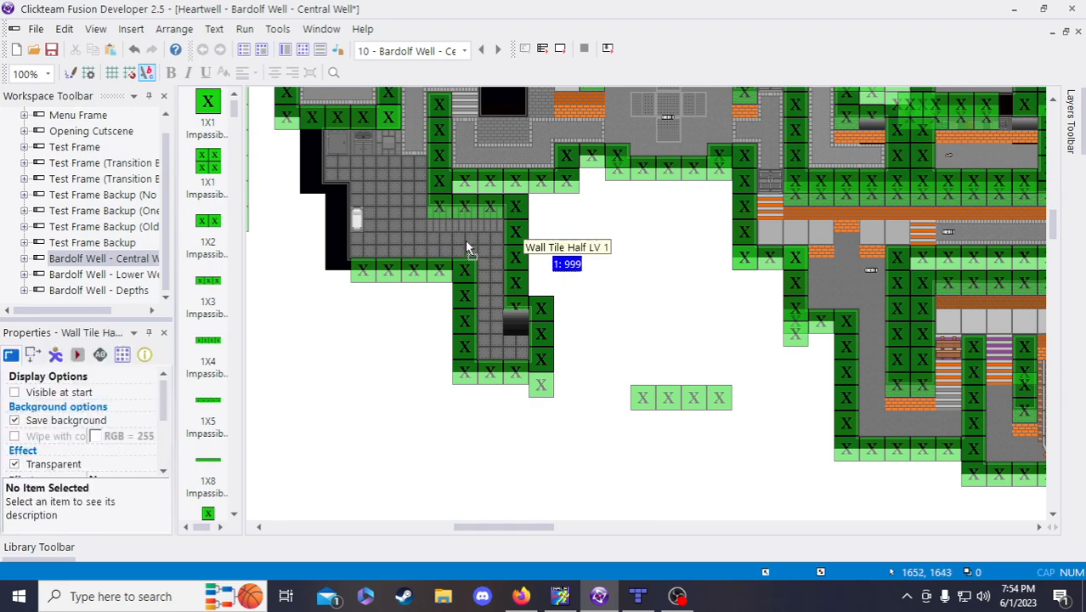
pyautogui.click(441, 226)
# - Duplicate the placed Wall Tile Half LV 1 into 1 row and 3 columns, and save the project
pyautogui.rightClick(439, 222)
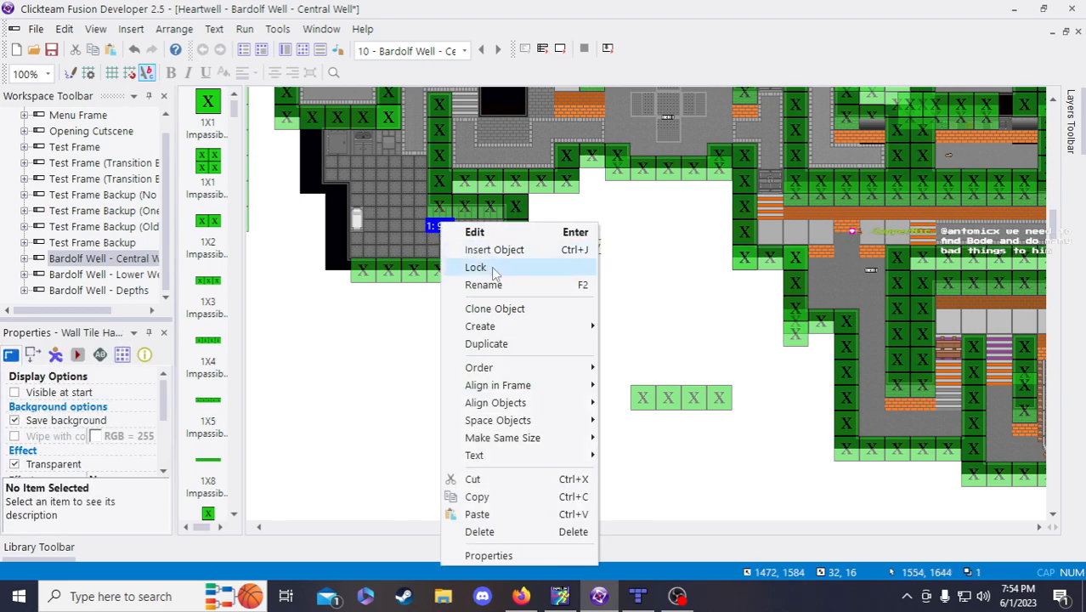
pyautogui.click(499, 343)
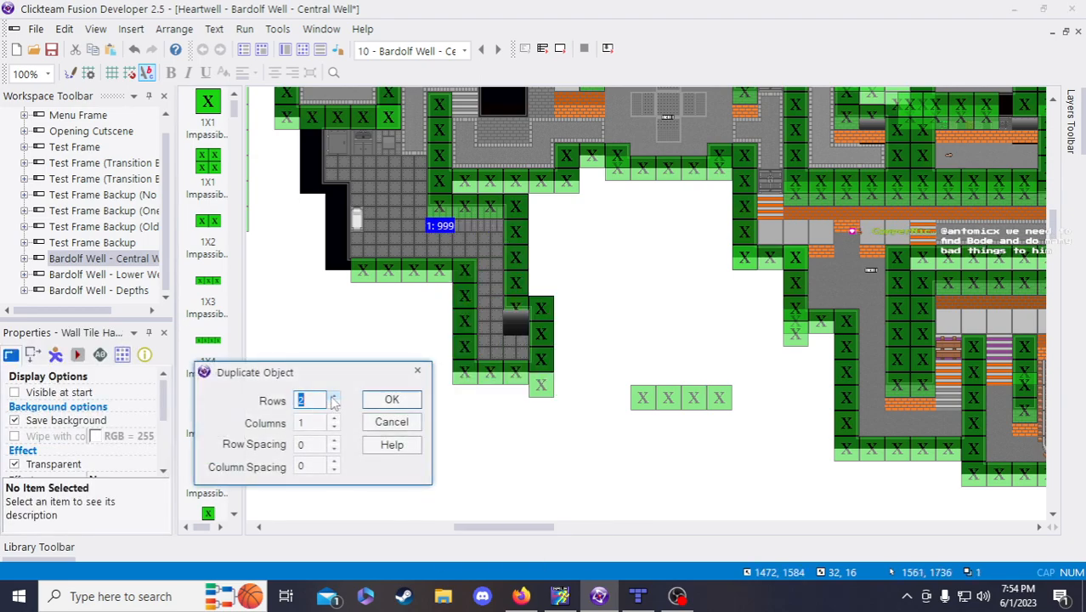
pyautogui.click(334, 405)
pyautogui.click(335, 419)
pyautogui.click(335, 419)
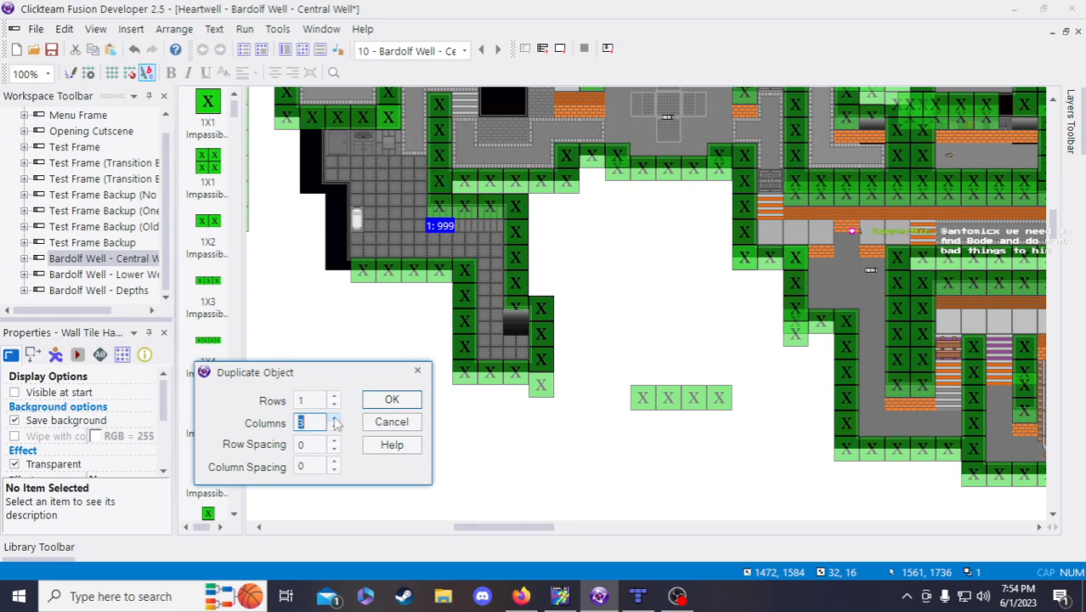
pyautogui.click(391, 400)
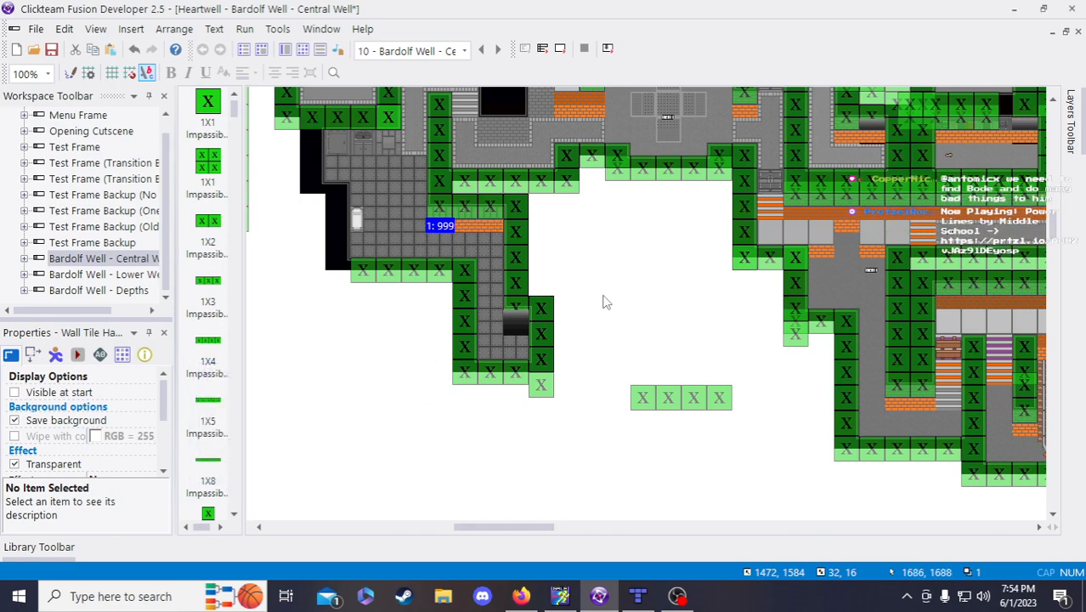
pyautogui.click(51, 49)
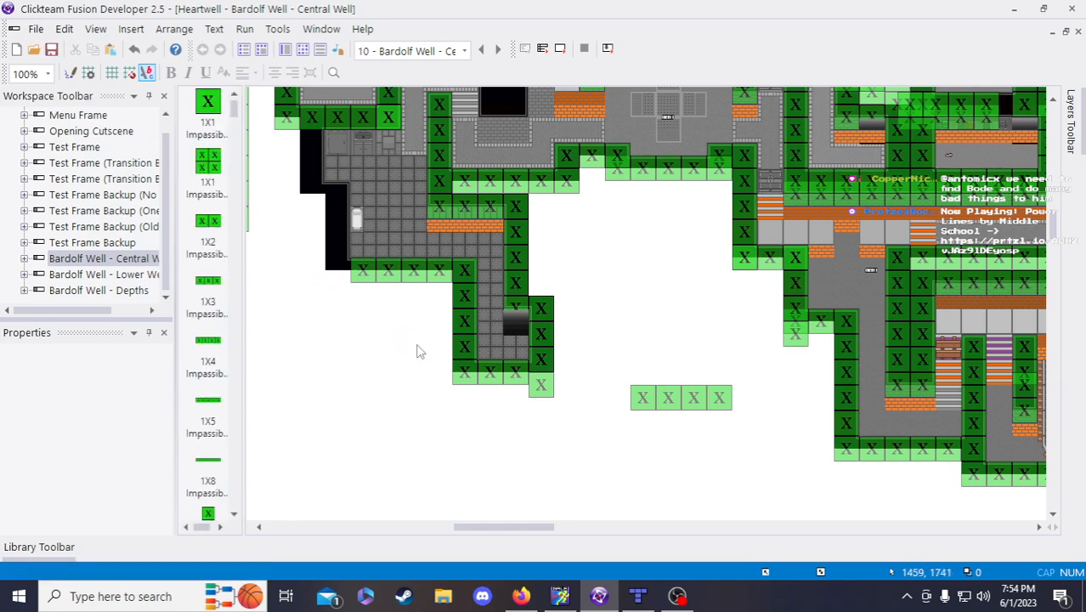
# - Copy the 4X1 Impassible Wall west of the southern passage and place it on the lower black band along the tiled room's west edge
pyautogui.click(459, 347)
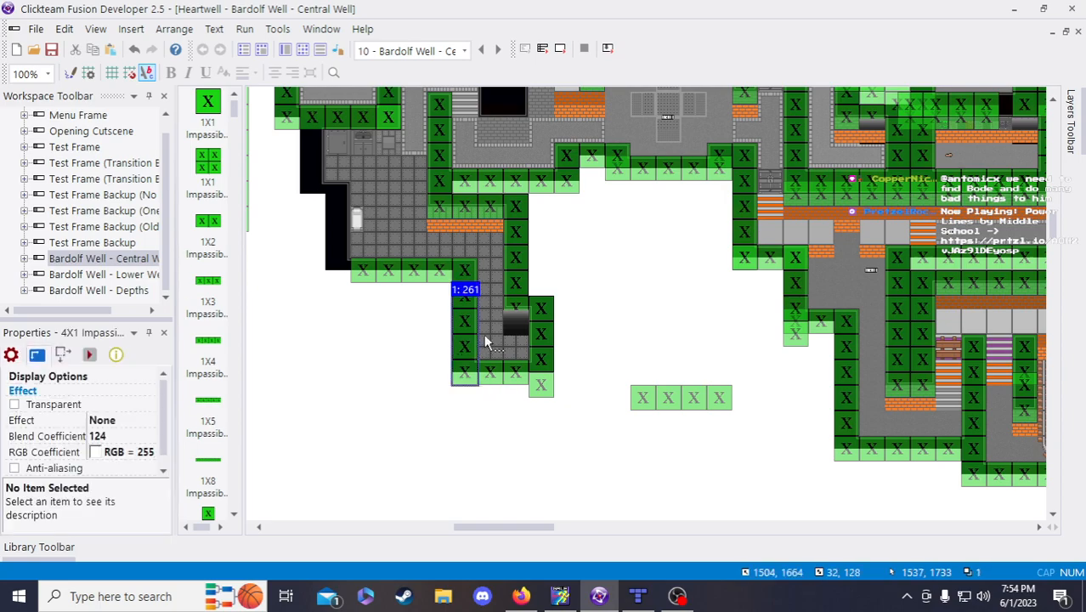
pyautogui.click(631, 299)
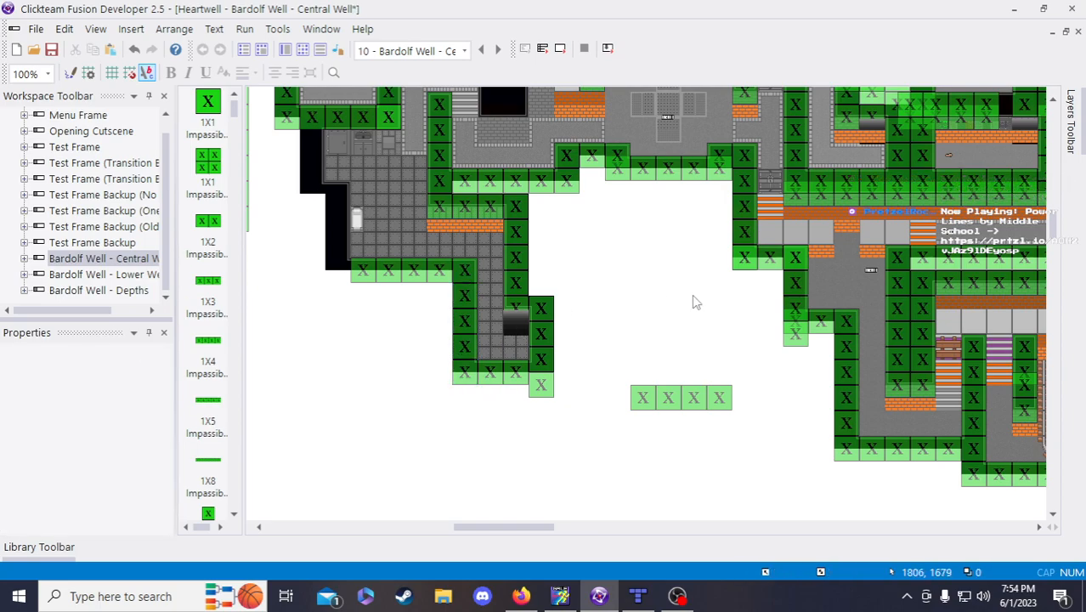
pyautogui.click(300, 261)
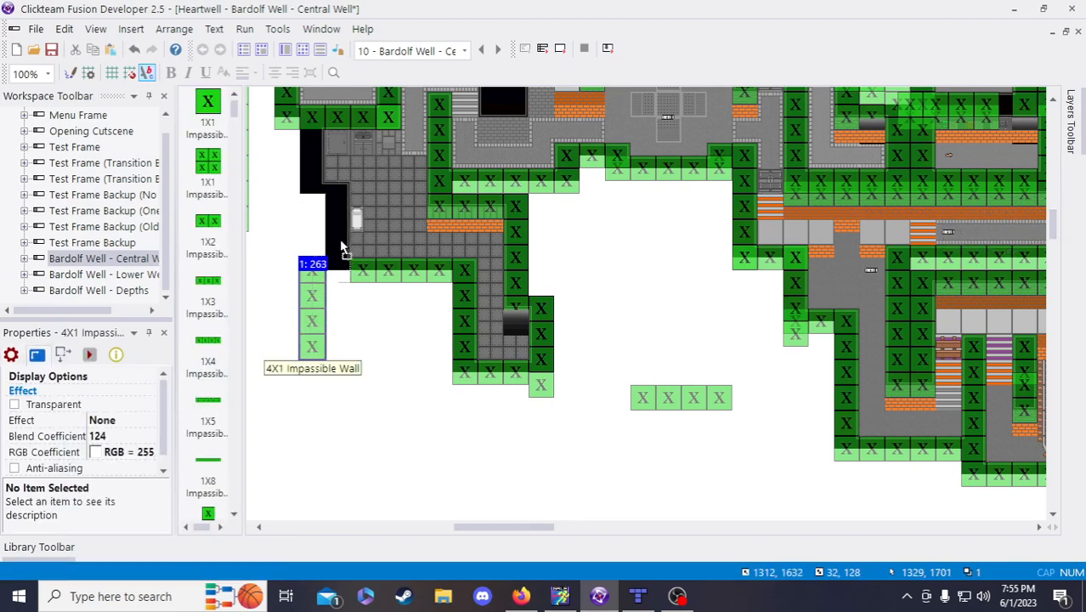
pyautogui.press('Delete')
pyautogui.scroll(3, 378, 425)
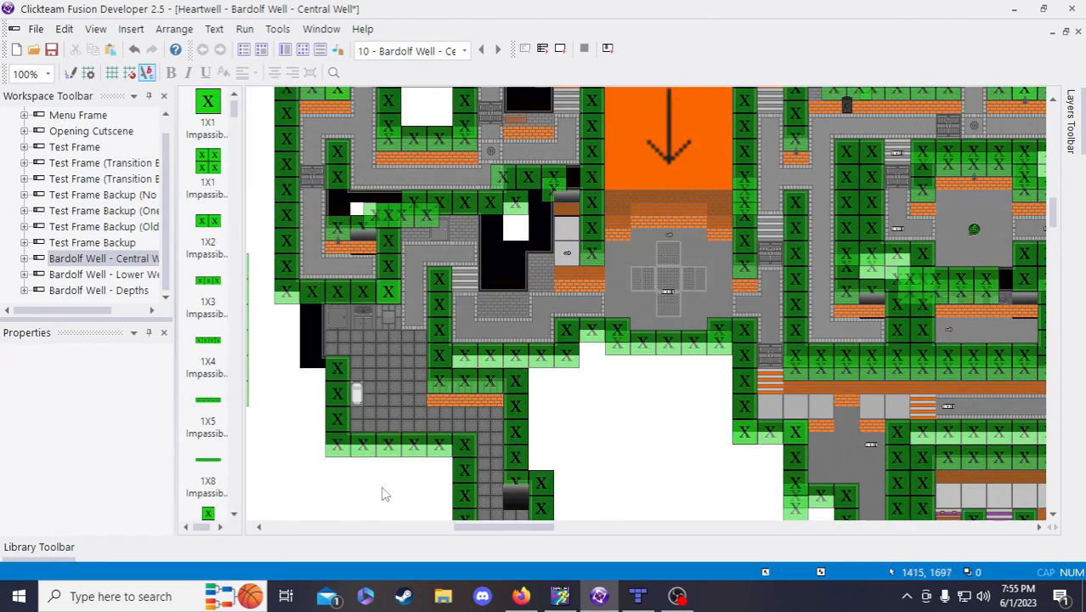
# - Copy another 4X1 Impassible Wall and place it on the upper black band at the tiled room's northwest corner
pyautogui.scroll(-3, 582, 488)
pyautogui.moveTo(540, 526); pyautogui.dragTo(506, 499)
pyautogui.scroll(3, 573, 518)
pyautogui.scroll(-3, 581, 522)
pyautogui.click(624, 281)
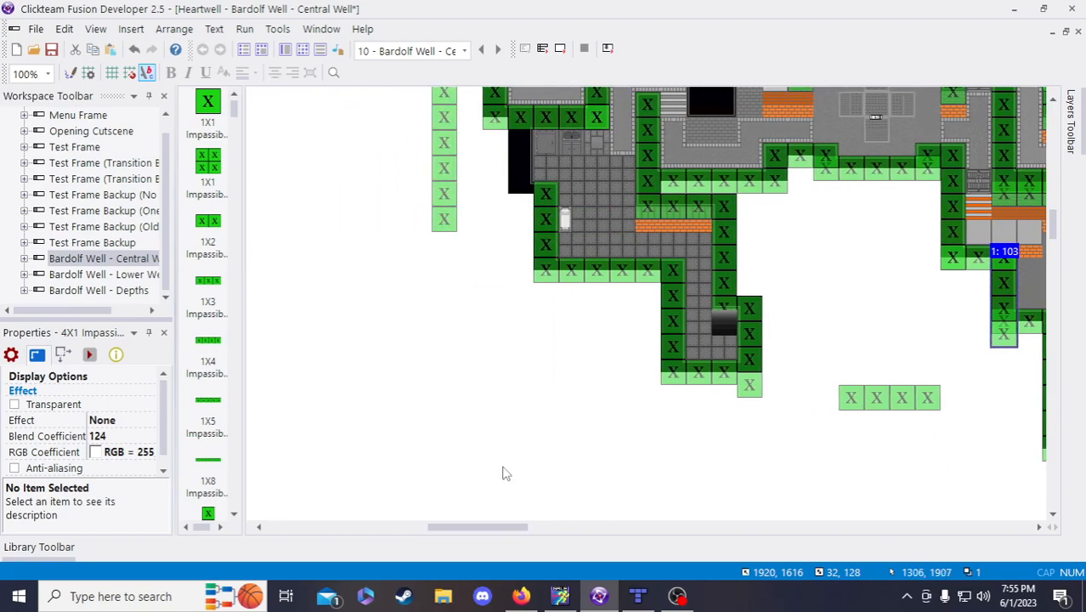
pyautogui.scroll(3, 493, 467)
pyautogui.click(481, 439)
pyautogui.hotkey('ctrl', 'v')
pyautogui.click(494, 435)
pyautogui.moveTo(498, 460); pyautogui.dragTo(511, 339)
pyautogui.click(475, 493)
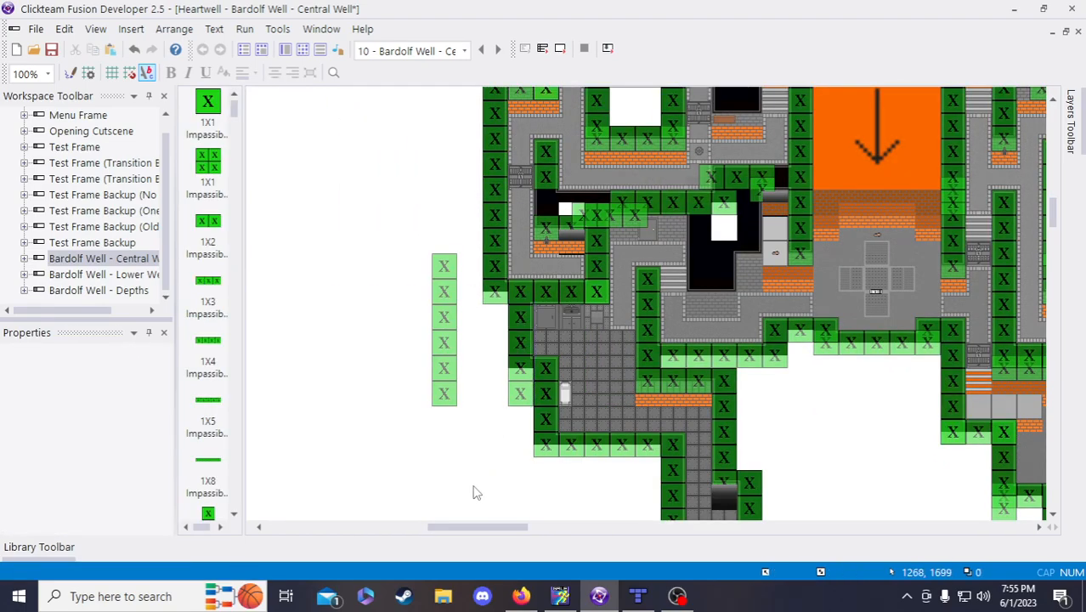
# - Inspect the 8X1 Impassible Wall along the west side of the orange arrow shaft and save the project
pyautogui.moveTo(473, 528); pyautogui.dragTo(499, 529)
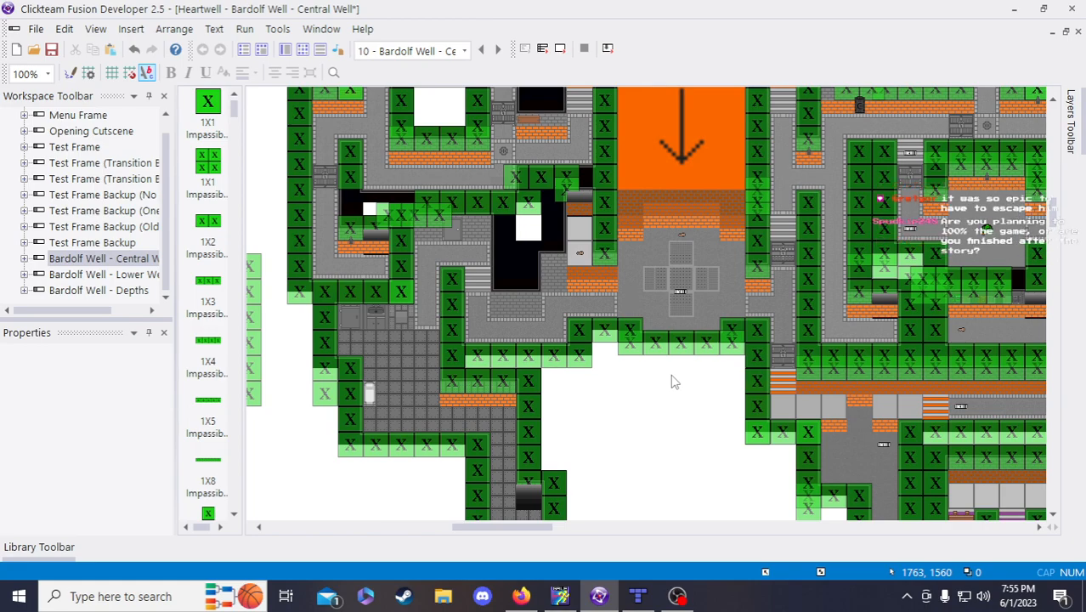
pyautogui.scroll(3, 670, 382)
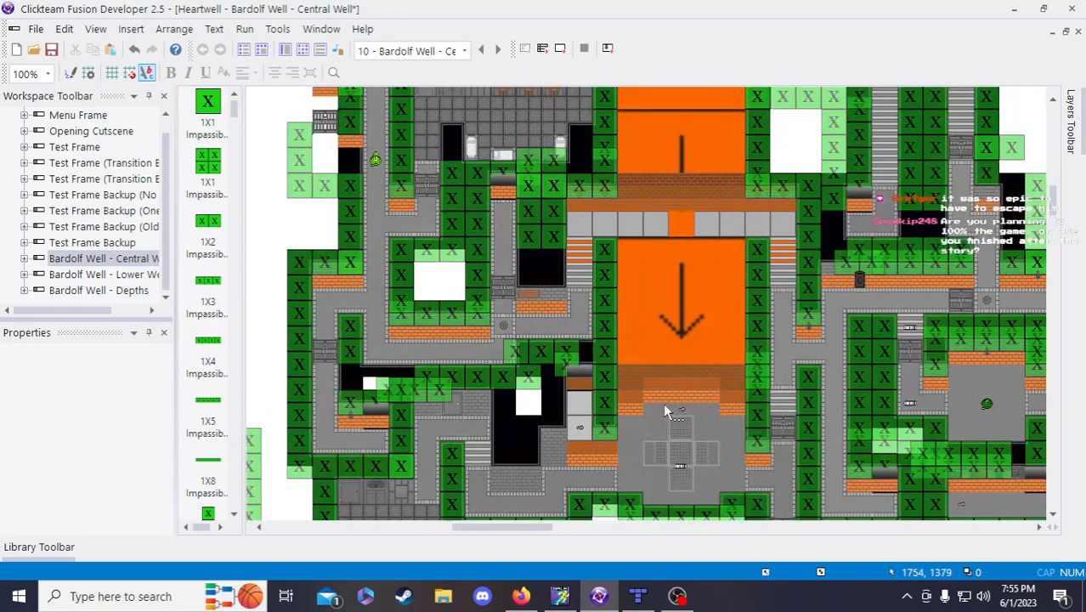
pyautogui.click(603, 423)
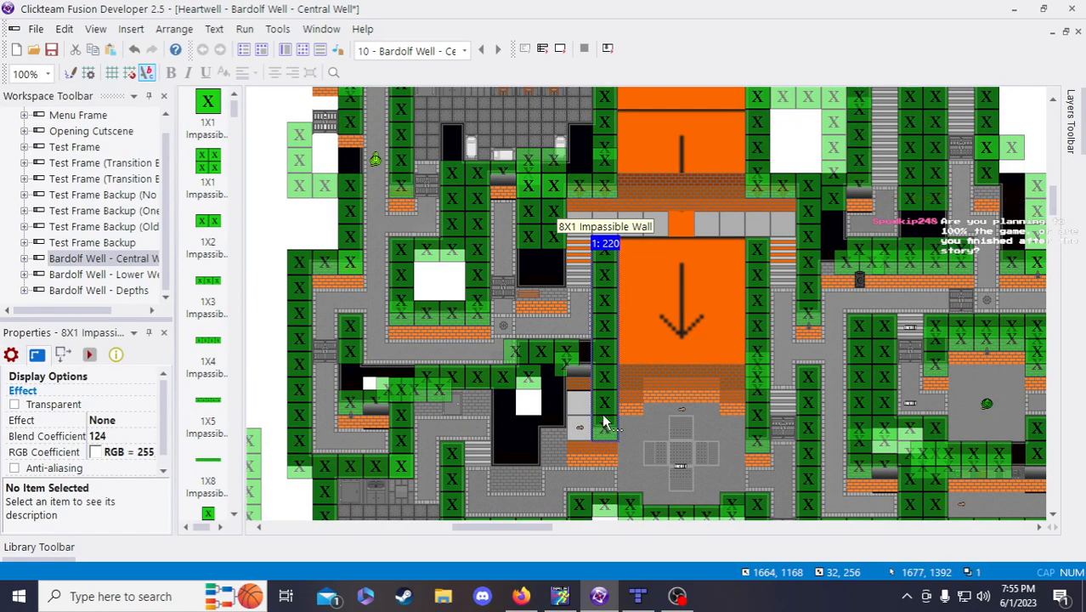
pyautogui.scroll(-3, 603, 422)
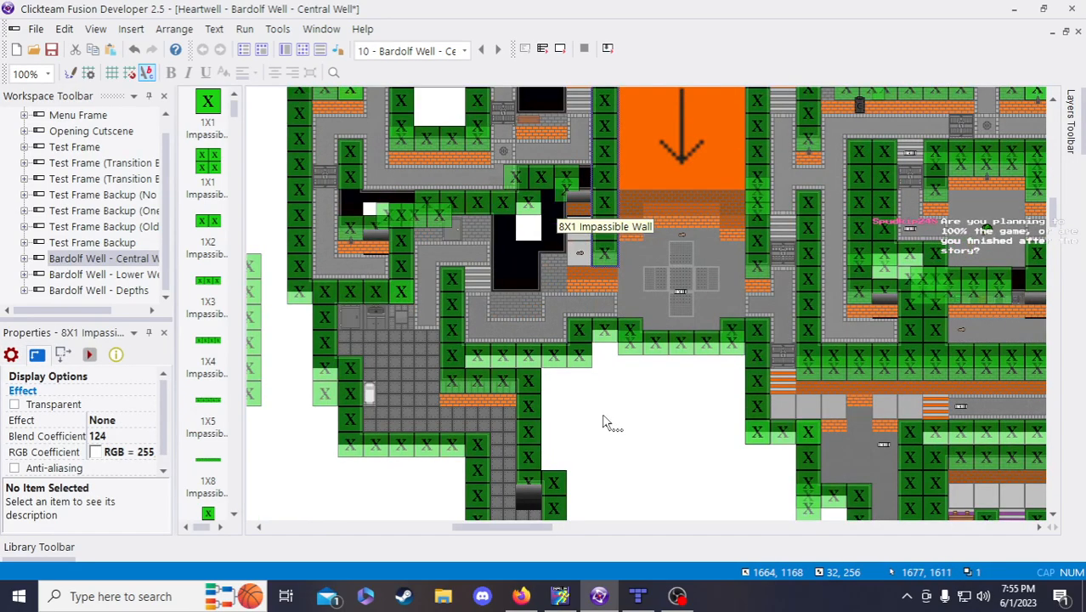
pyautogui.click(633, 473)
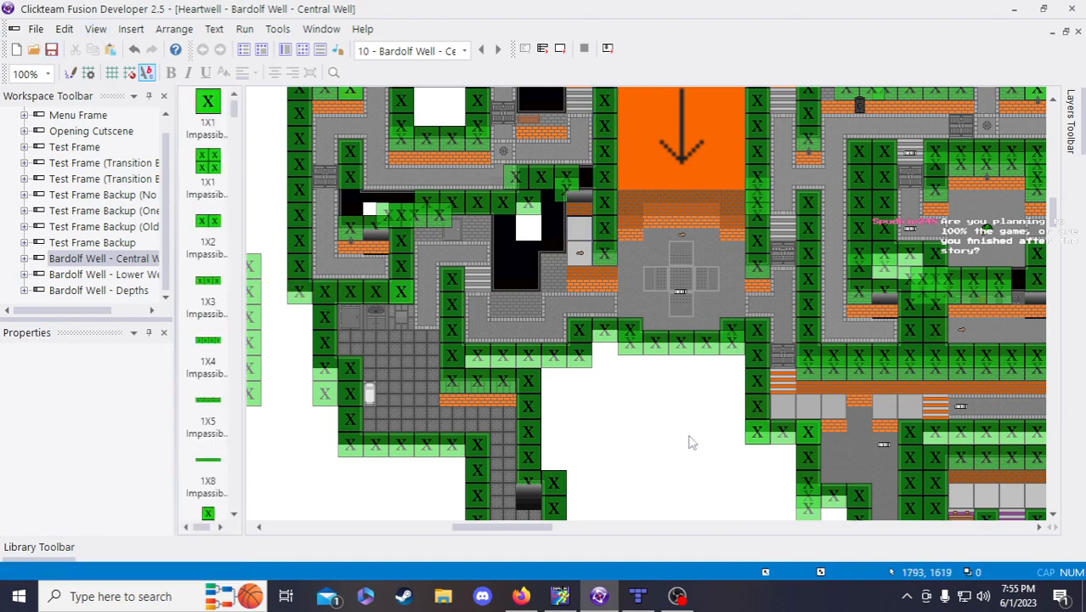
# - Move the 8X1 Impassible Wall from the arrow shaft's west side to the empty area west of the map
pyautogui.moveTo(548, 527); pyautogui.dragTo(559, 529)
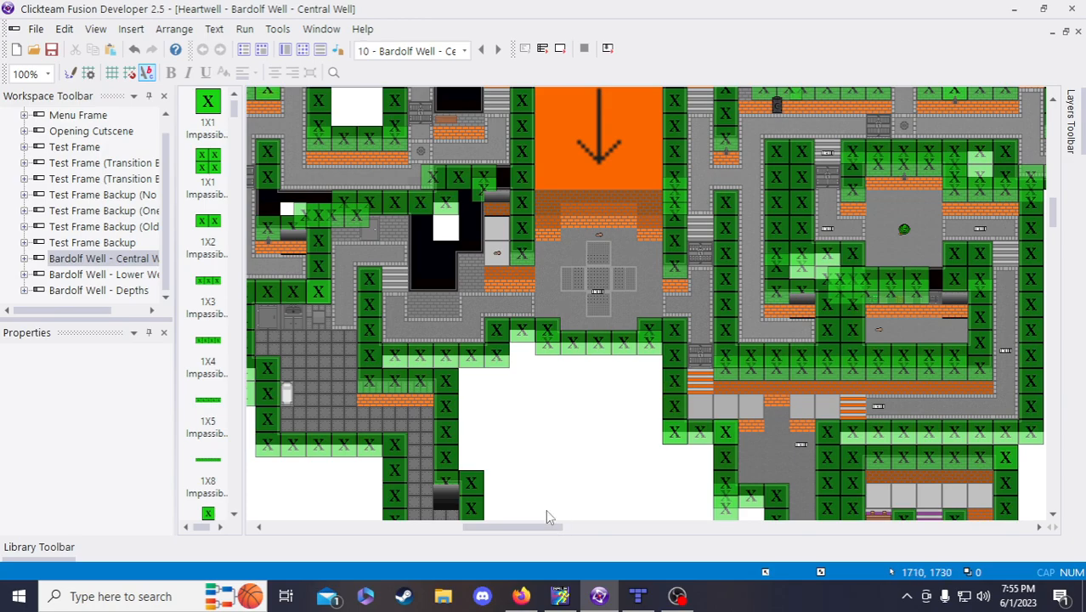
pyautogui.scroll(3, 546, 509)
pyautogui.moveTo(542, 529); pyautogui.dragTo(521, 535)
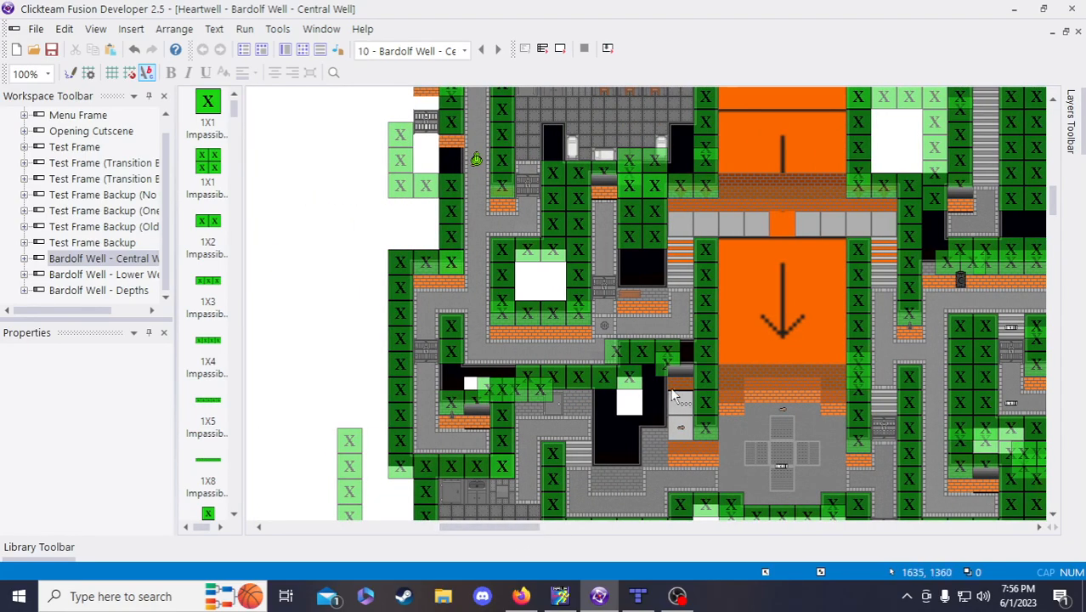
pyautogui.moveTo(706, 340); pyautogui.dragTo(311, 329)
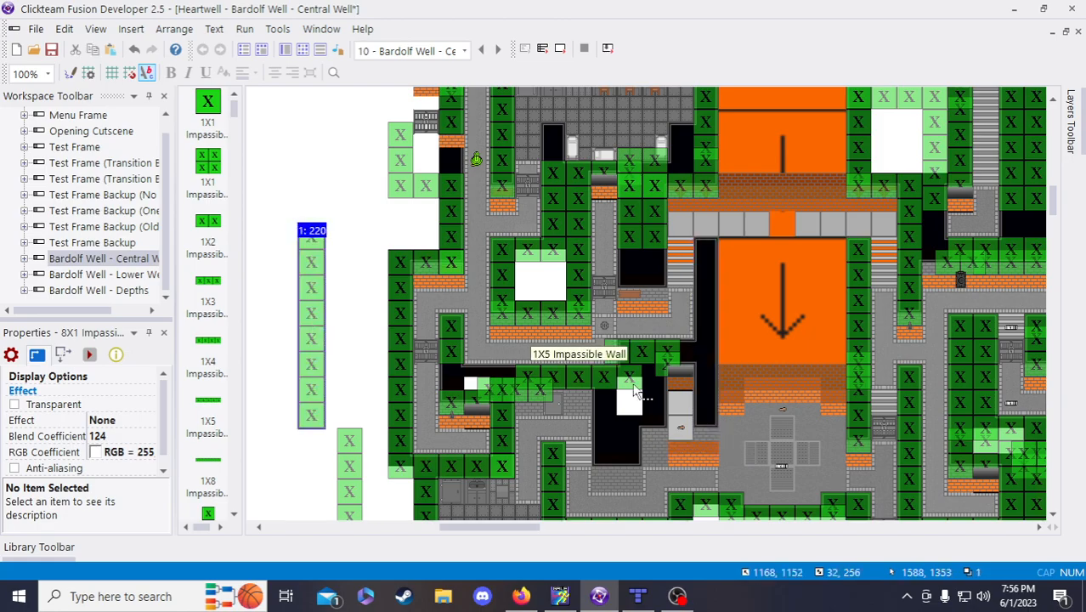
# - Copy the spare 6X1 Impassible Wall and paste it in the empty area east of the tiled room's southern passage
pyautogui.scroll(-3, 578, 415)
pyautogui.moveTo(478, 534); pyautogui.dragTo(568, 538)
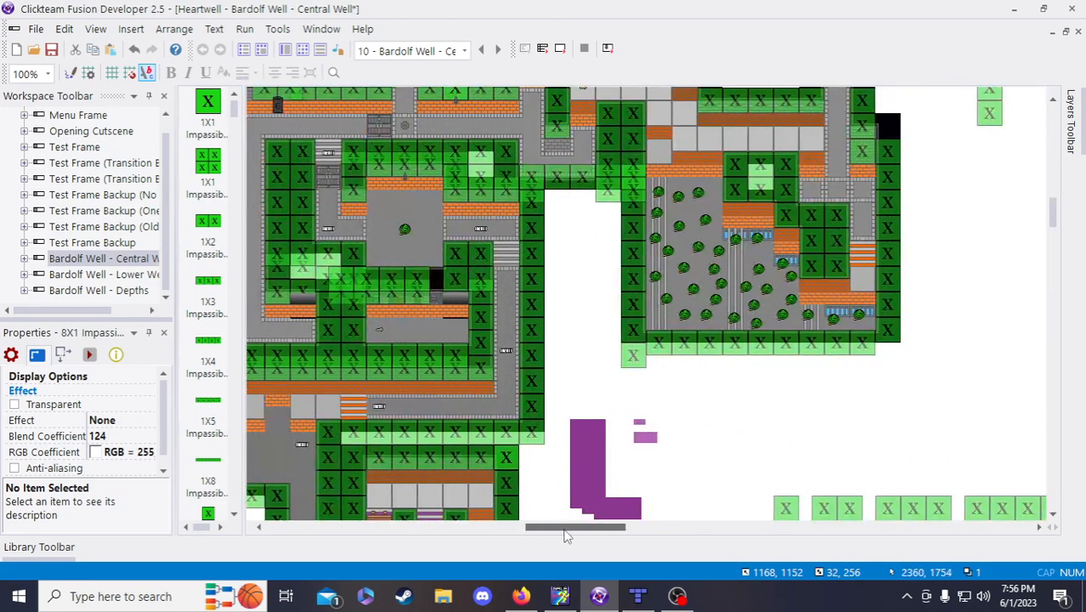
pyautogui.scroll(-7, 687, 456)
pyautogui.click(781, 338)
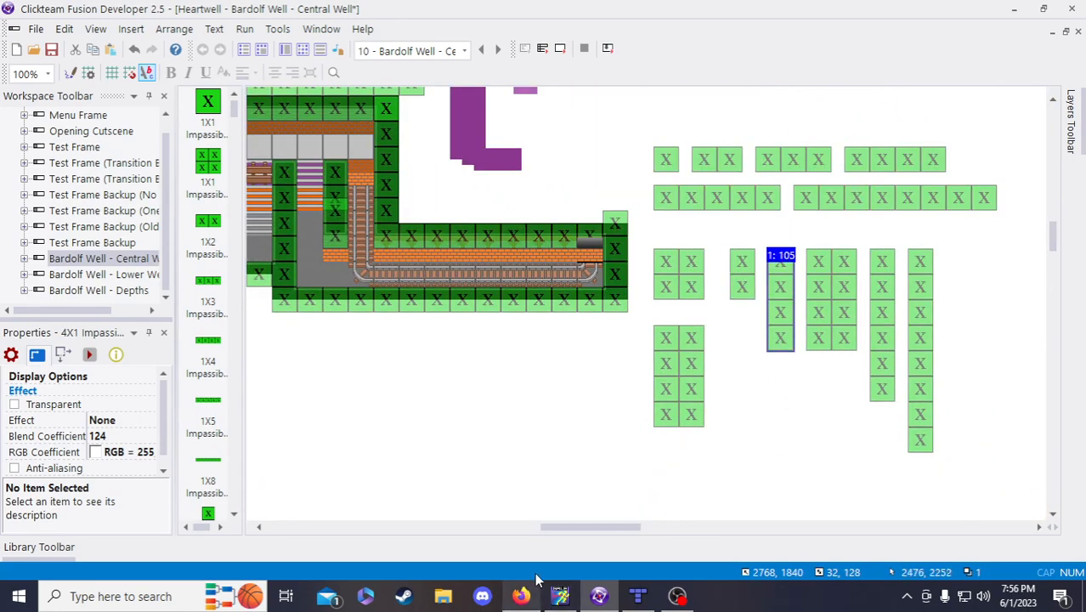
pyautogui.click(873, 351)
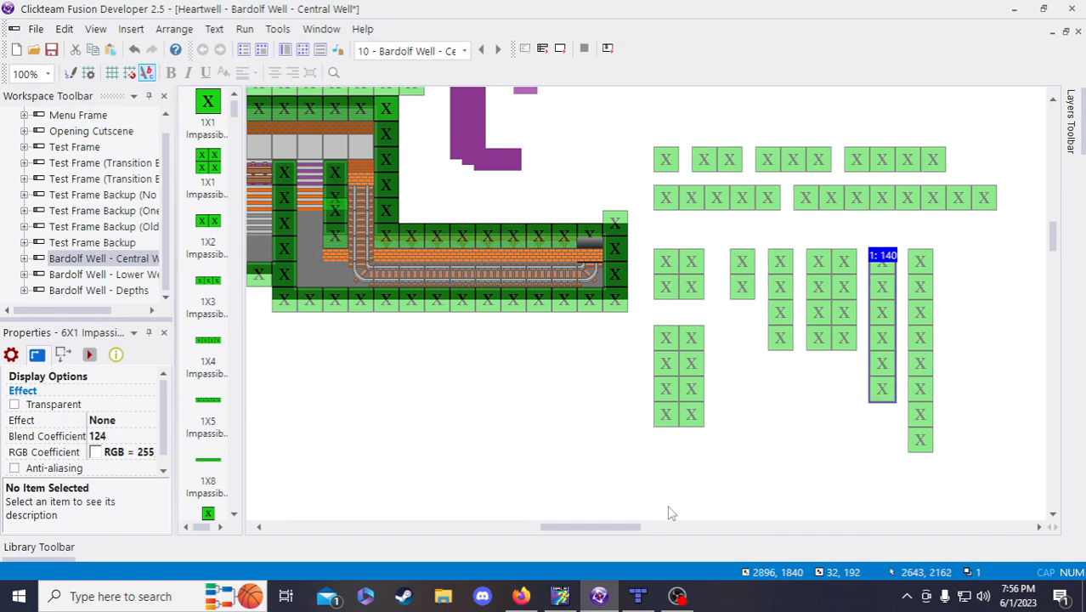
pyautogui.moveTo(627, 535); pyautogui.dragTo(516, 512)
pyautogui.scroll(6, 517, 511)
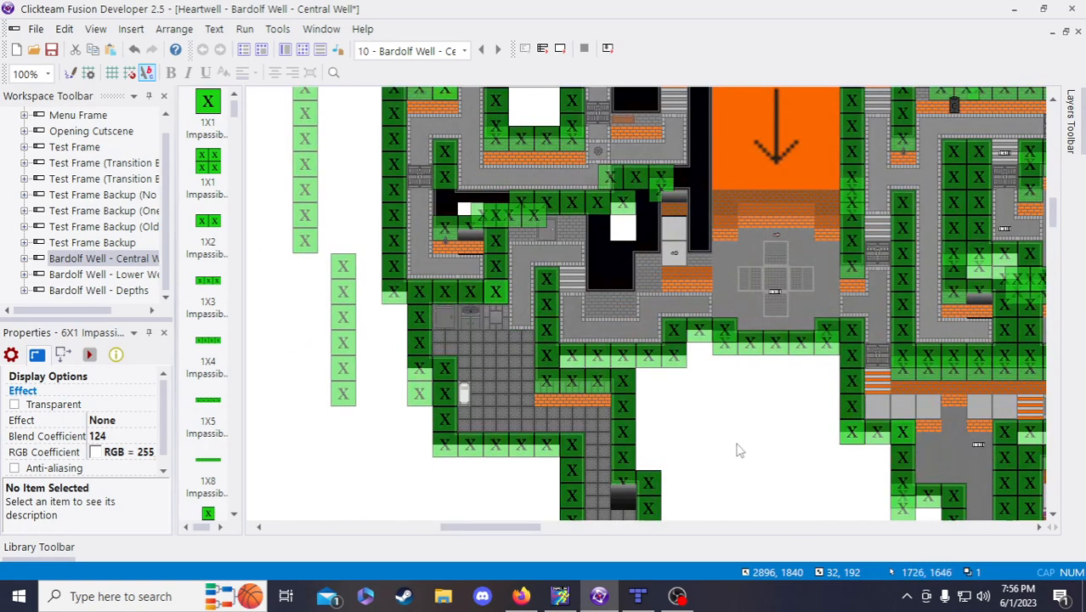
pyautogui.click(739, 451)
pyautogui.scroll(-4, 719, 430)
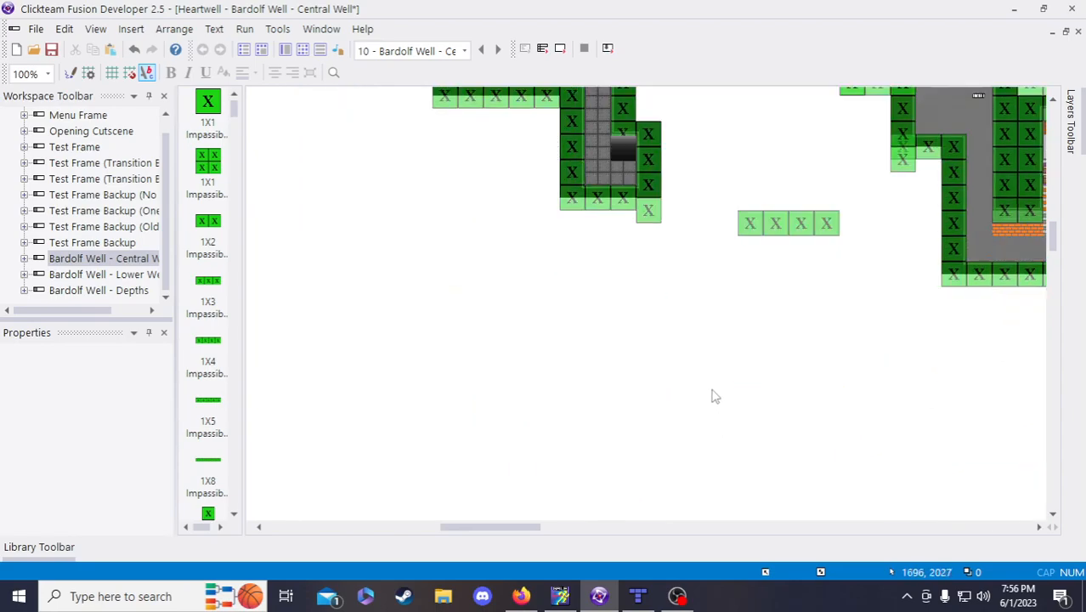
pyautogui.scroll(2, 716, 415)
pyautogui.click(689, 292)
# - Move the pasted 6X1 Impassible Wall onto the upper part of the black band along the arrow shaft's west side
pyautogui.scroll(2, 714, 395)
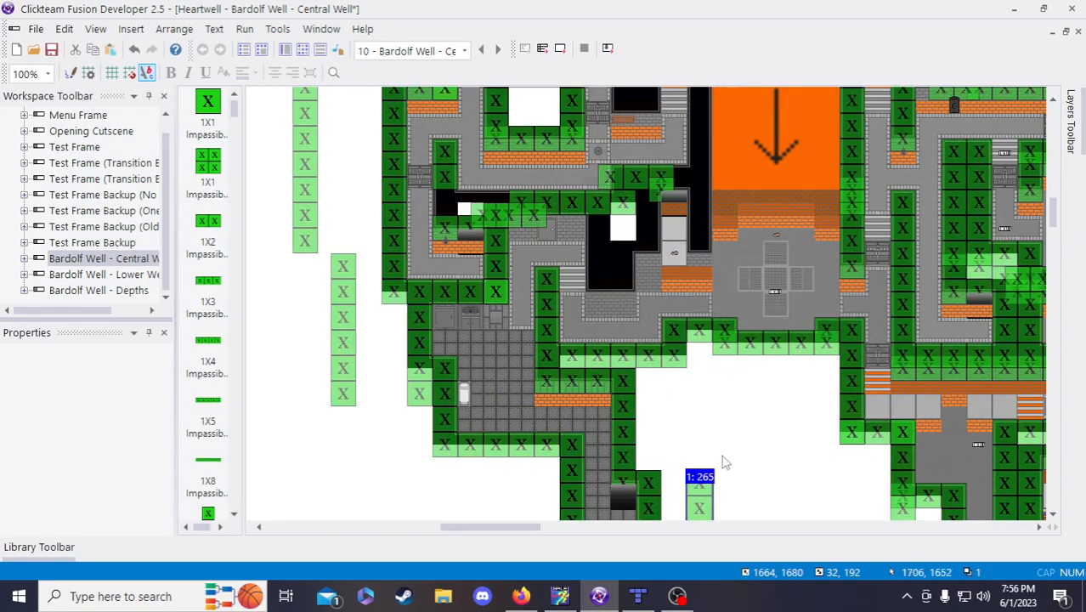
pyautogui.moveTo(707, 450); pyautogui.dragTo(705, 449)
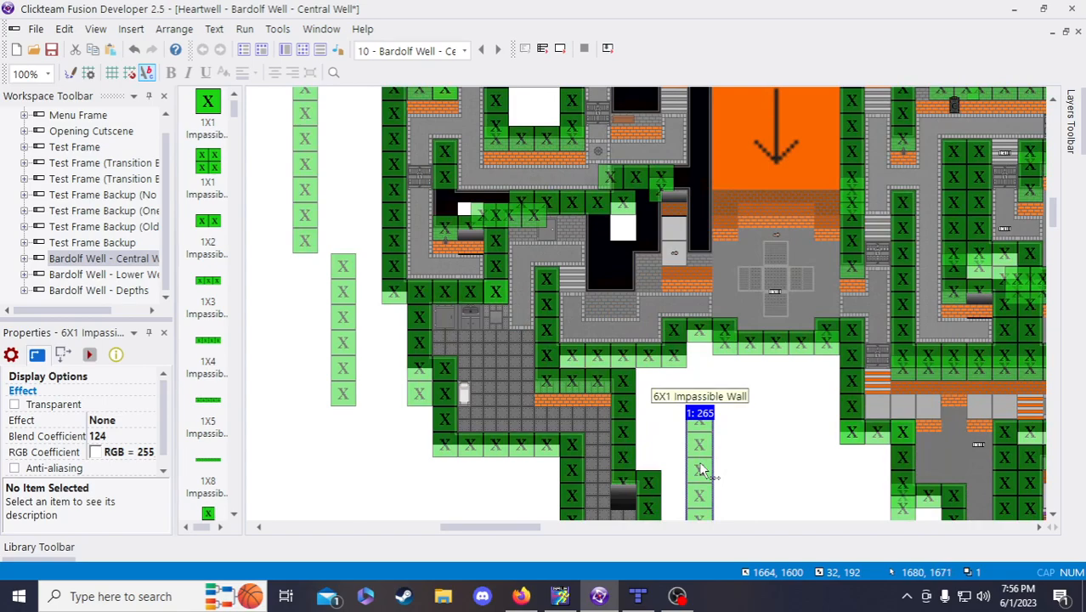
pyautogui.moveTo(701, 466); pyautogui.dragTo(696, 150)
pyautogui.scroll(2, 700, 310)
pyautogui.moveTo(702, 318); pyautogui.dragTo(700, 288)
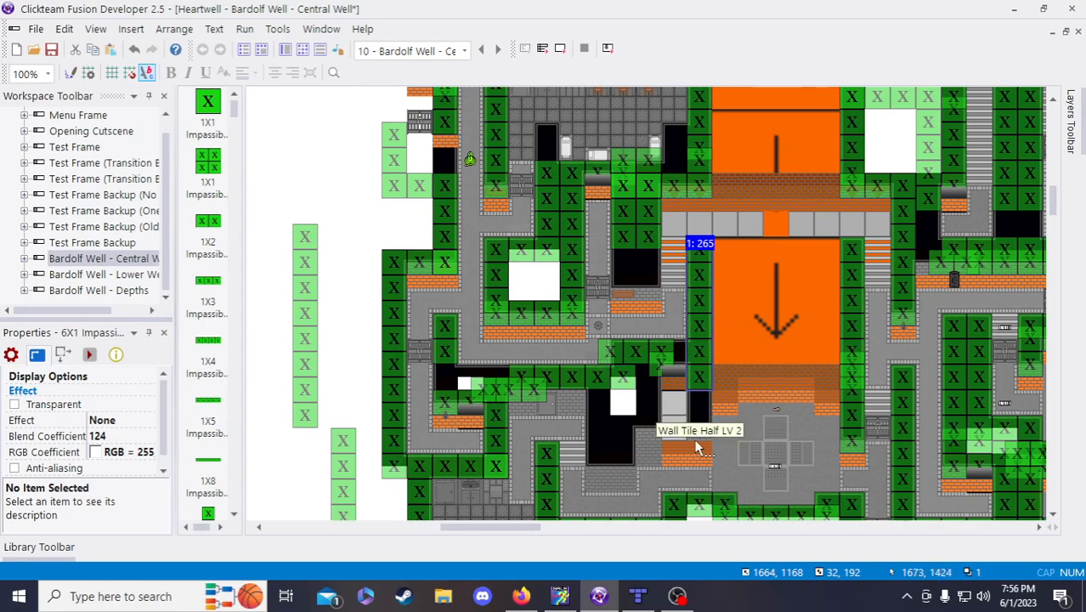
# - Copy the spare 2X1 Impassible Wall and place it on the black gap directly below the 6X1 wall beside the arrow shaft
pyautogui.scroll(-2, 693, 443)
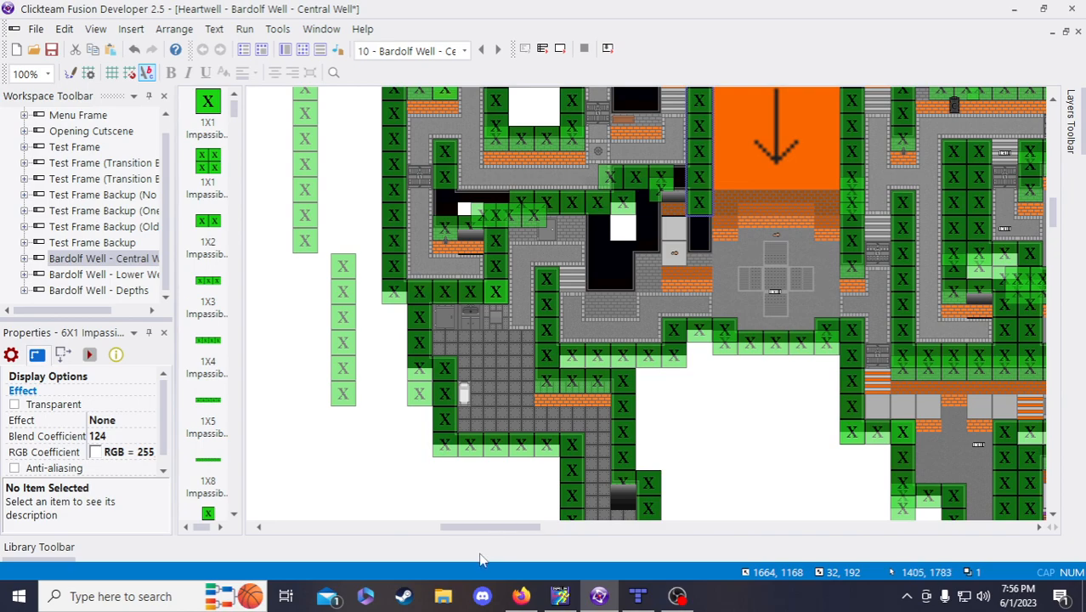
pyautogui.moveTo(464, 532); pyautogui.dragTo(564, 535)
pyautogui.scroll(-2, 685, 445)
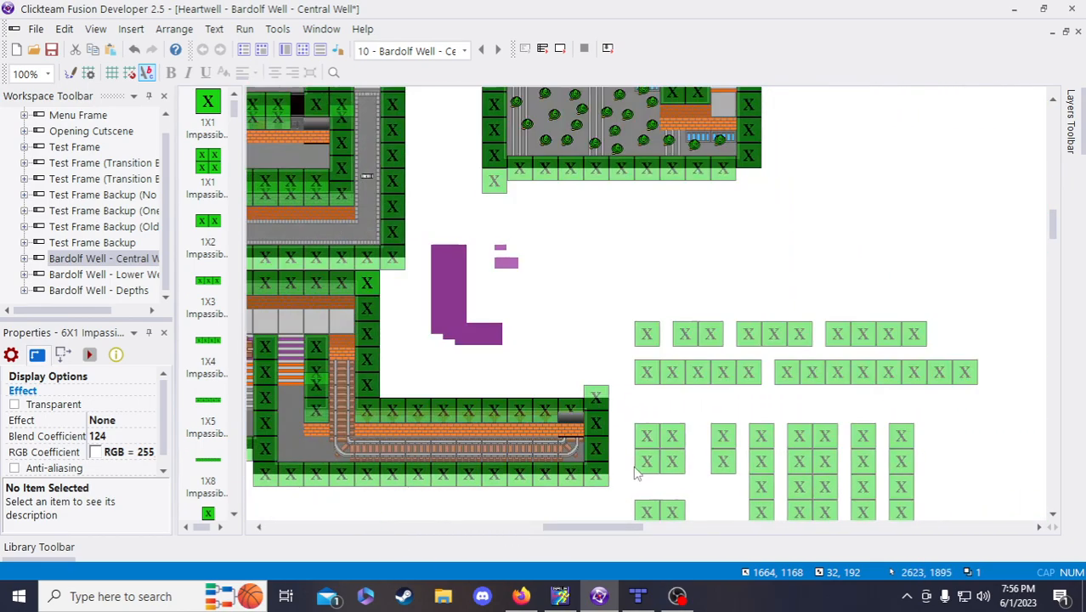
pyautogui.scroll(-2, 685, 353)
pyautogui.click(724, 284)
pyautogui.moveTo(615, 532); pyautogui.dragTo(516, 529)
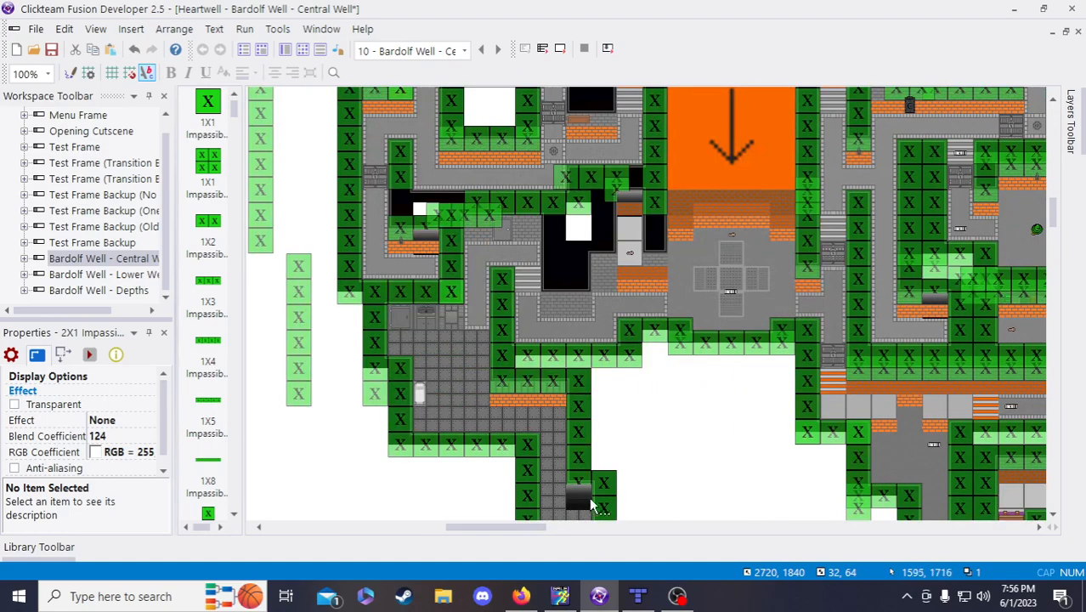
pyautogui.click(668, 425)
pyautogui.click(665, 412)
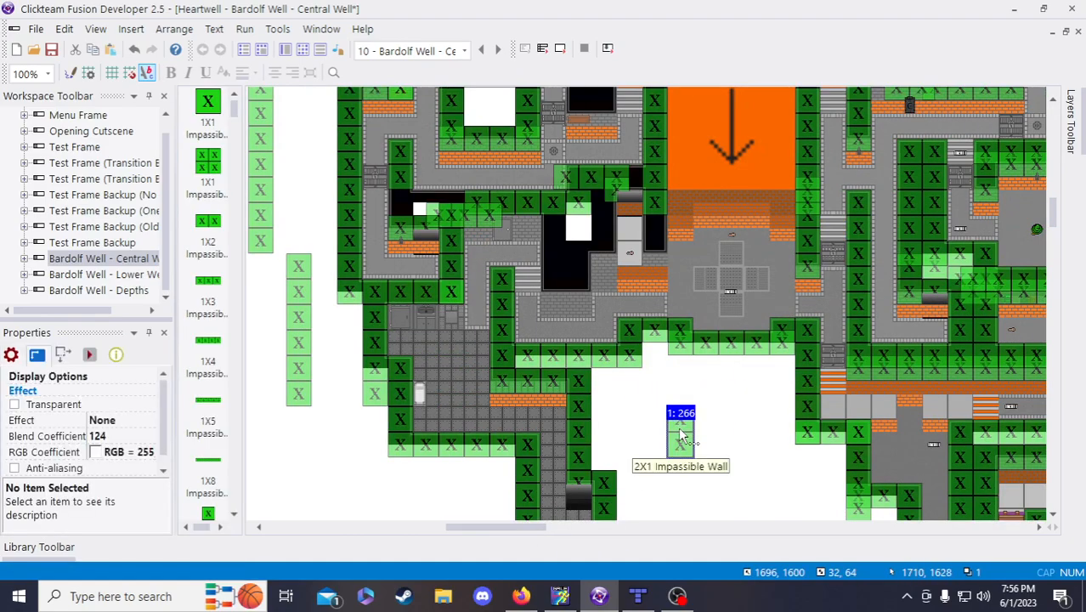
pyautogui.press('Delete')
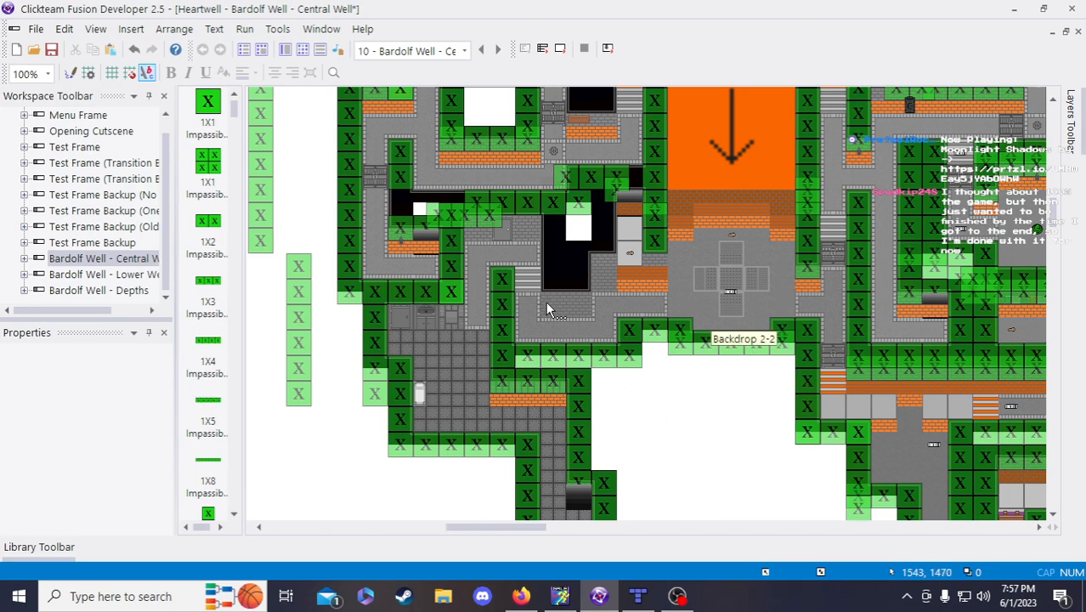
# - Select all the spare Impassible Wall pieces east of the map and move them to the empty area south of the tiled room's passage
pyautogui.scroll(-5, 619, 435)
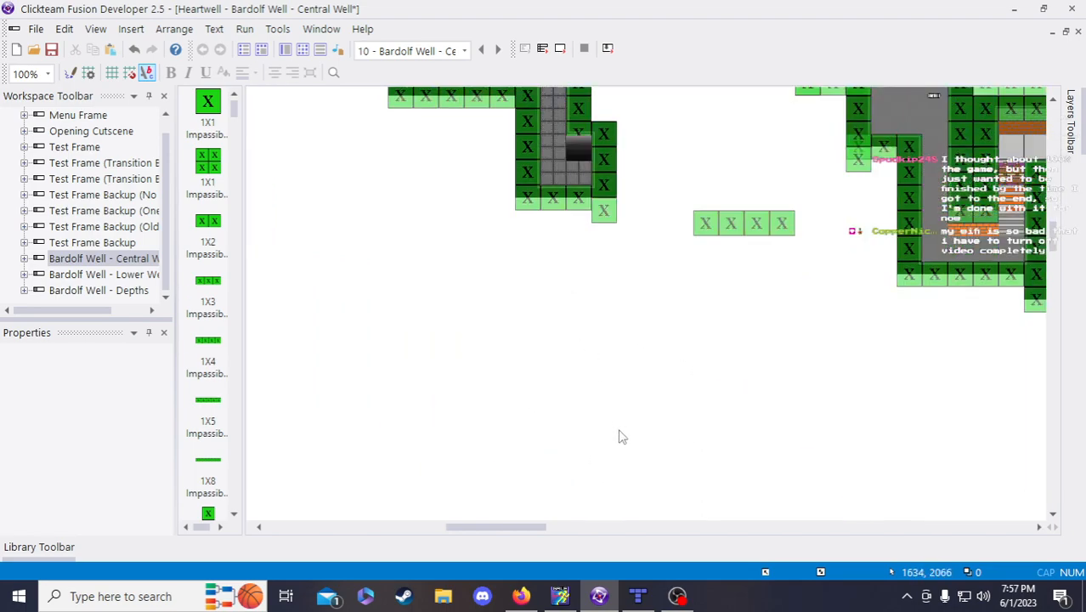
pyautogui.moveTo(505, 526); pyautogui.dragTo(629, 526)
pyautogui.moveTo(365, 120); pyautogui.dragTo(783, 484)
pyautogui.scroll(-3, 504, 369)
pyautogui.moveTo(397, 215); pyautogui.dragTo(270, 406)
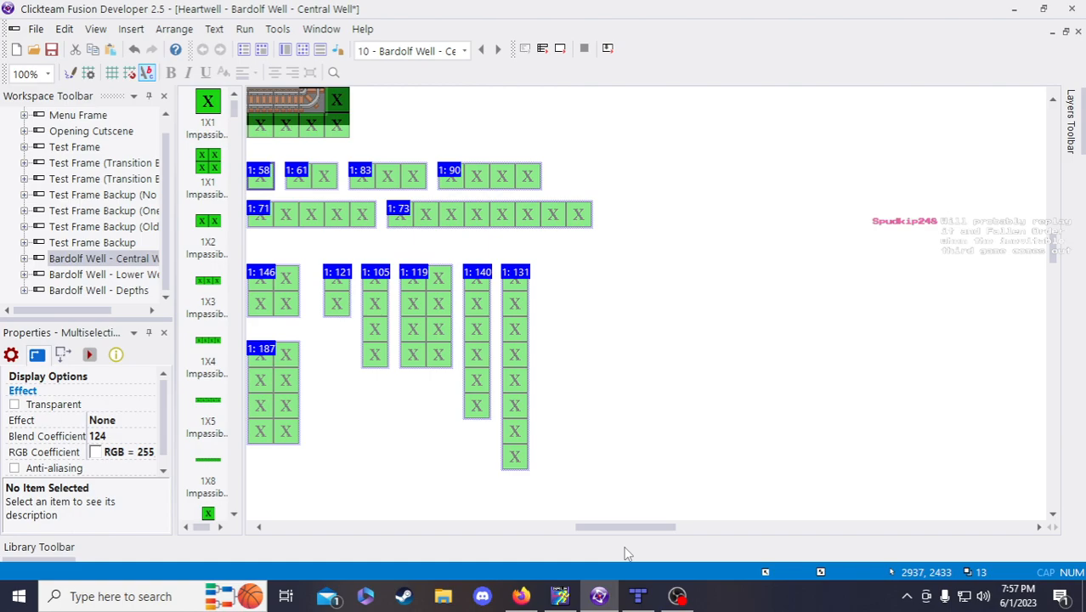
pyautogui.moveTo(624, 529); pyautogui.dragTo(575, 528)
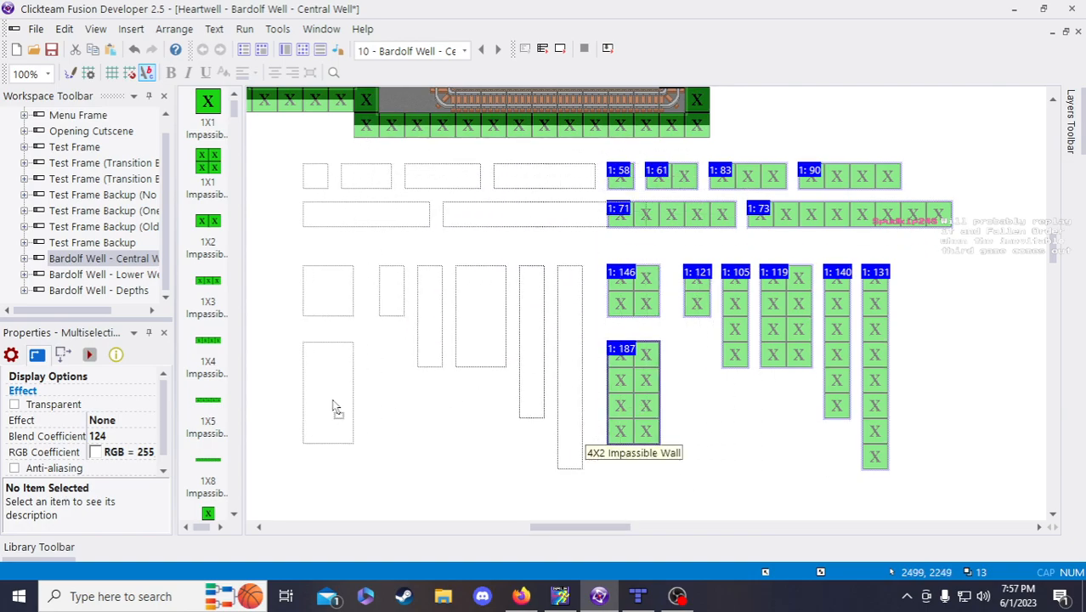
pyautogui.moveTo(568, 527); pyautogui.dragTo(521, 529)
pyautogui.scroll(3, 586, 486)
pyautogui.moveTo(323, 438); pyautogui.dragTo(309, 412)
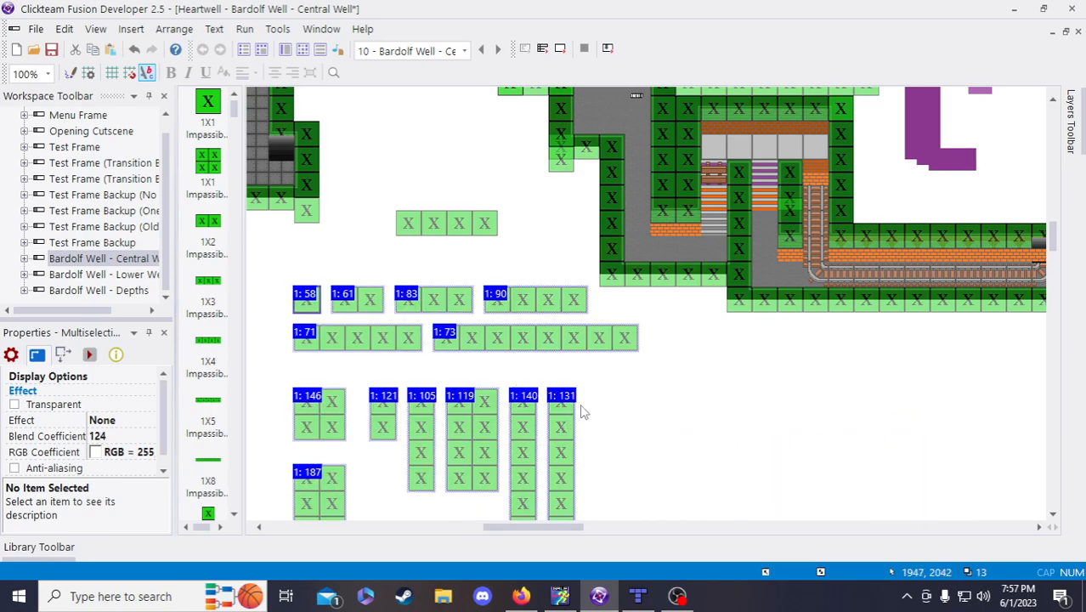
# - Deselect the relocated spare wall pieces and save the project
pyautogui.scroll(-3, 580, 417)
pyautogui.moveTo(587, 527); pyautogui.dragTo(541, 528)
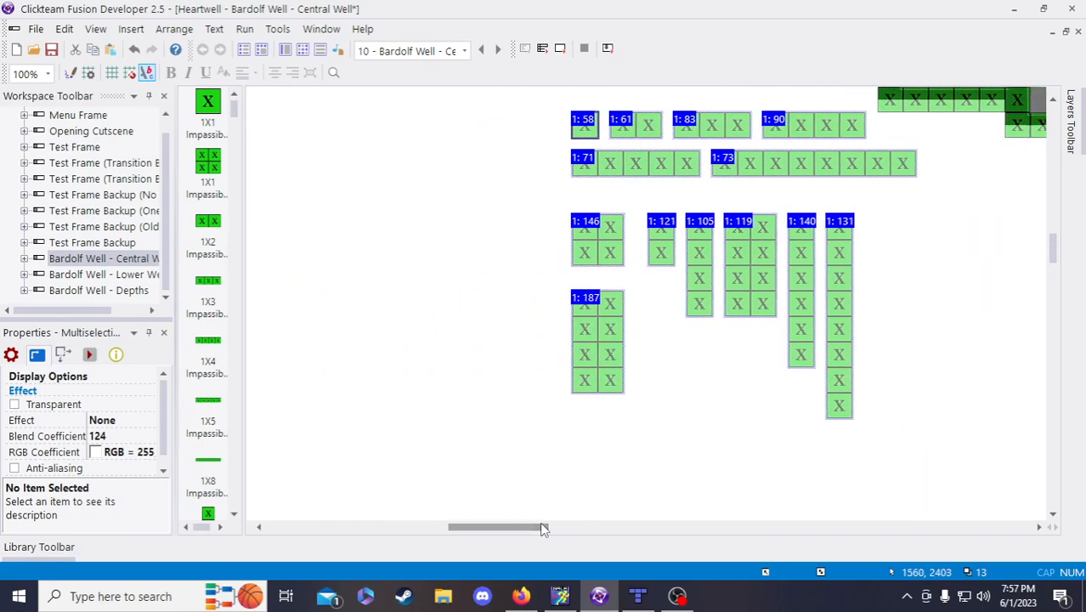
pyautogui.scroll(6, 631, 436)
pyautogui.click(631, 435)
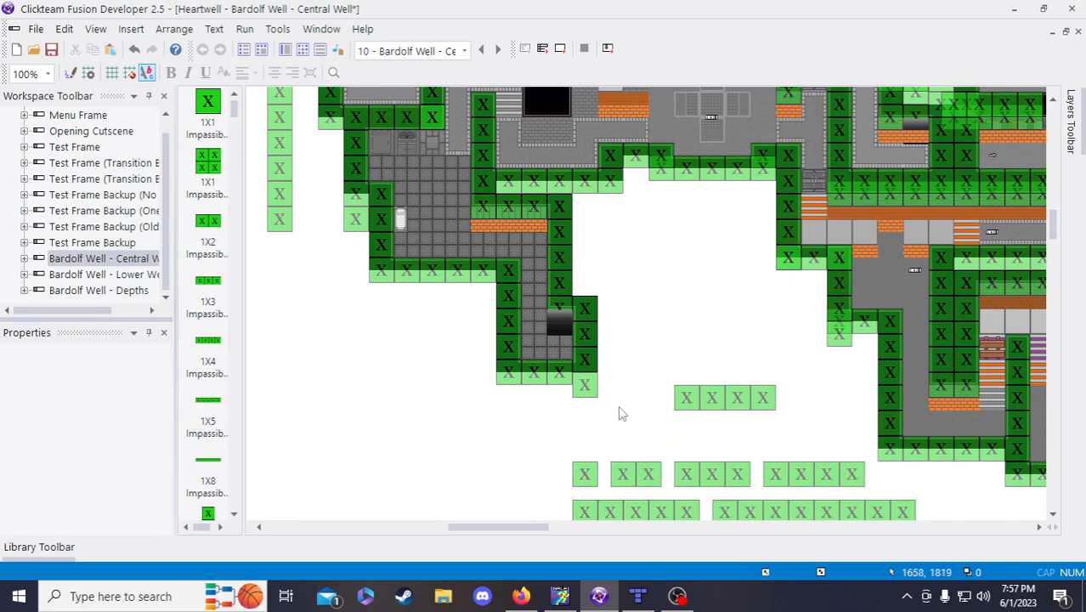
pyautogui.click(51, 48)
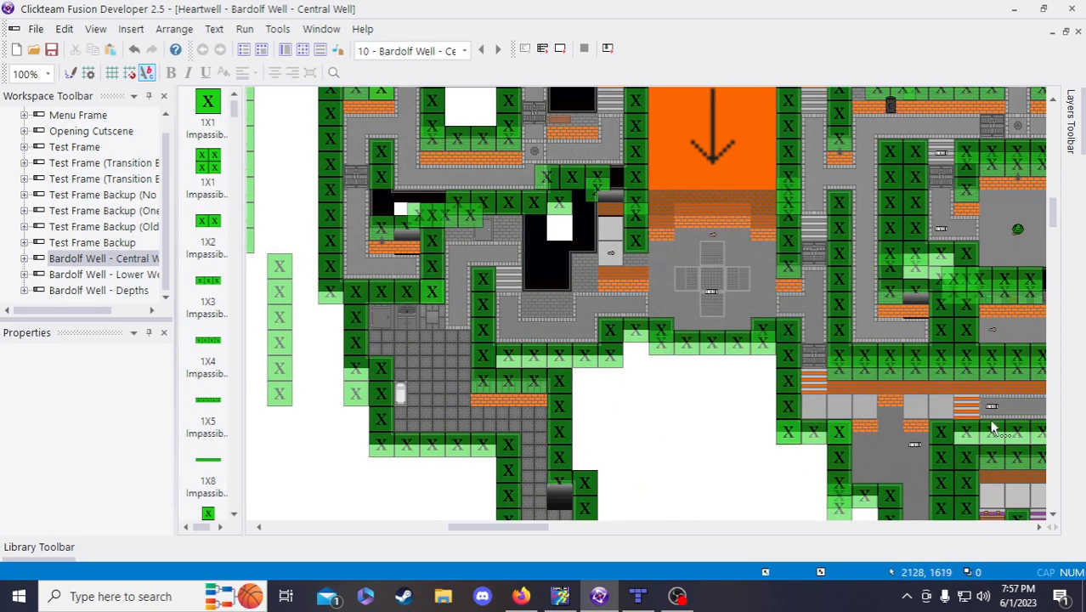
pyautogui.scroll(3, 808, 459)
pyautogui.scroll(-3, 765, 446)
pyautogui.moveTo(532, 527); pyautogui.dragTo(545, 527)
pyautogui.scroll(3, 538, 510)
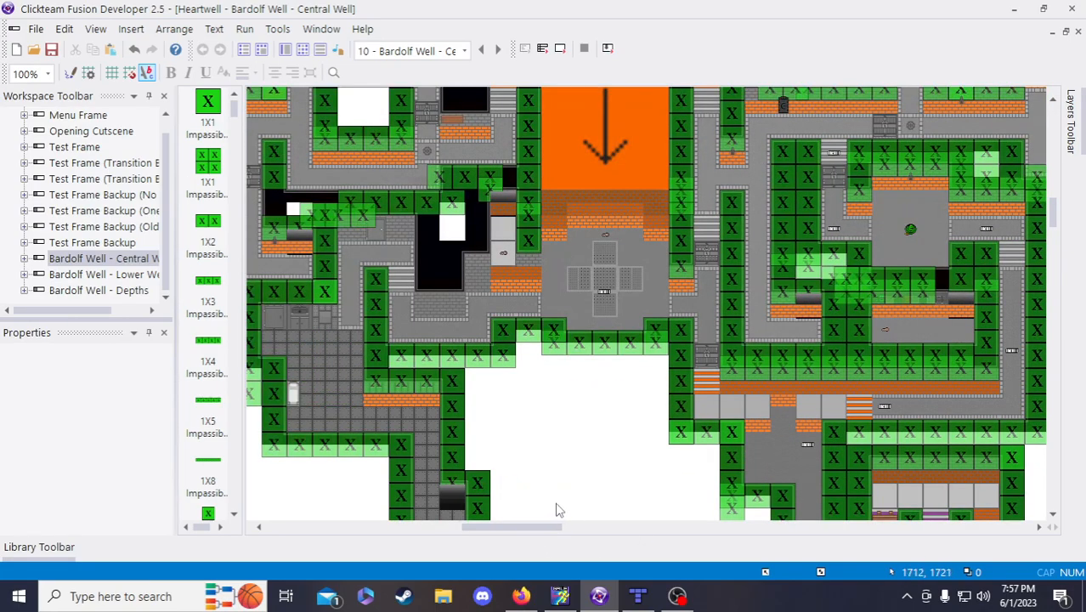
# - Copy the spare 2X1 Impassible Wall and place it on the black strip between the white square and the light-gray floor tiles
pyautogui.scroll(-3, 550, 433)
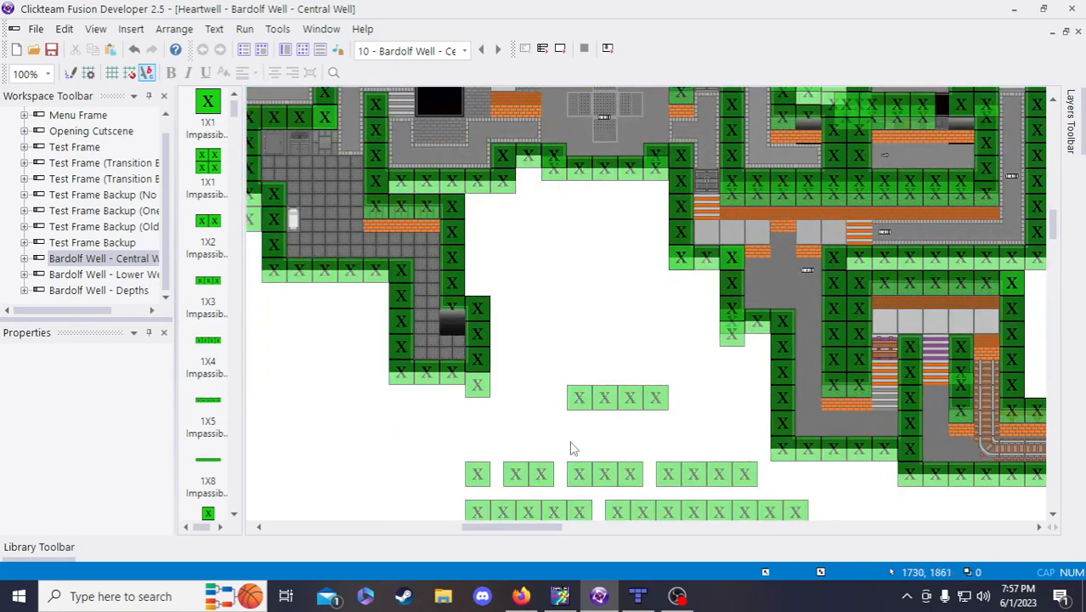
pyautogui.scroll(-3, 528, 481)
pyautogui.click(555, 418)
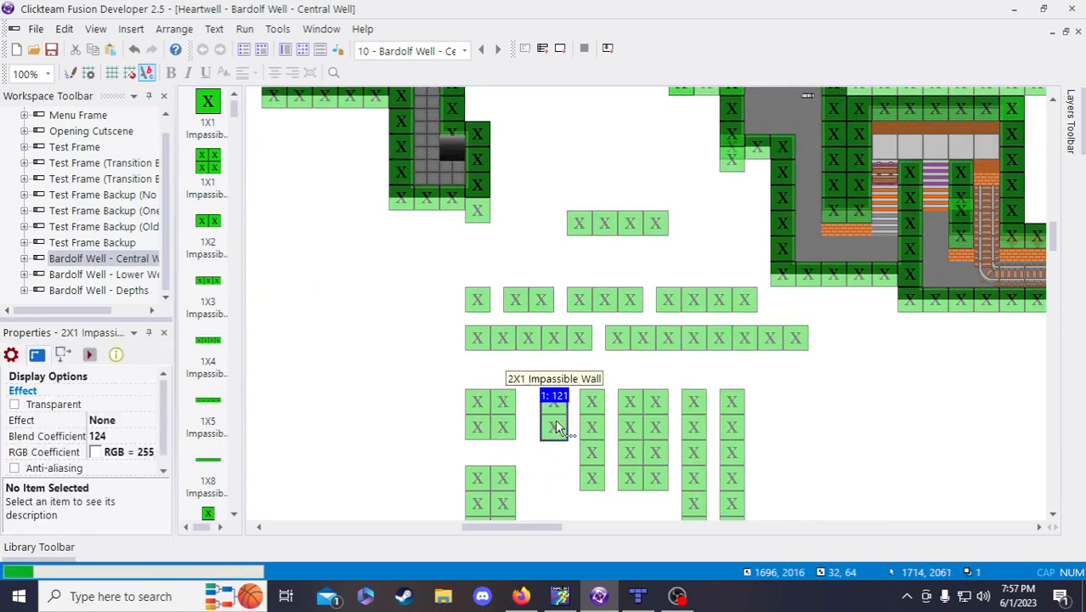
pyautogui.scroll(5, 544, 421)
pyautogui.click(528, 435)
pyautogui.hotkey('ctrl', 'v')
pyautogui.click(592, 465)
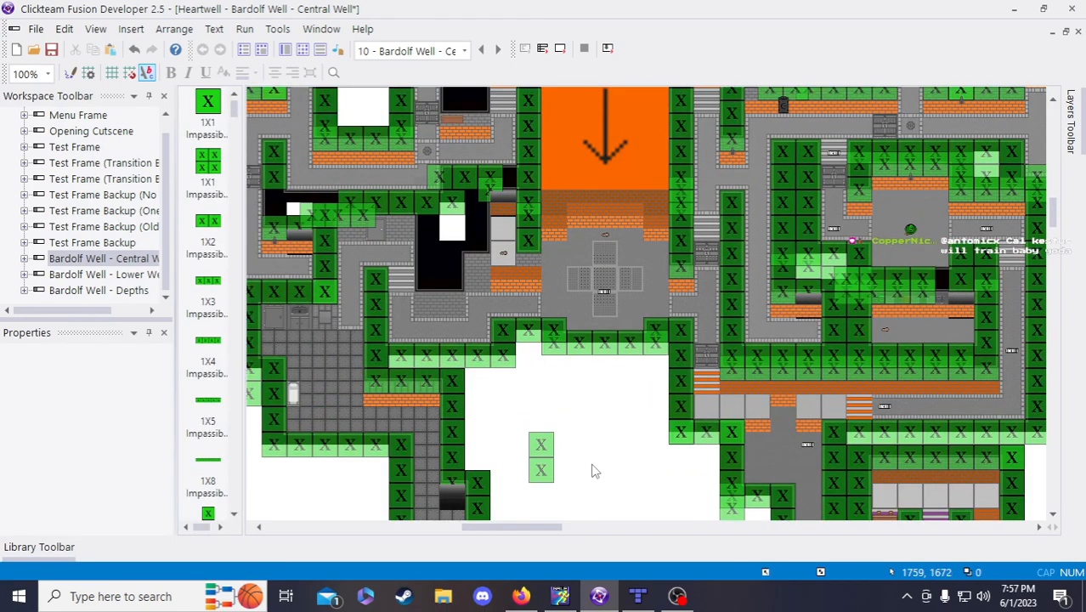
pyautogui.click(548, 468)
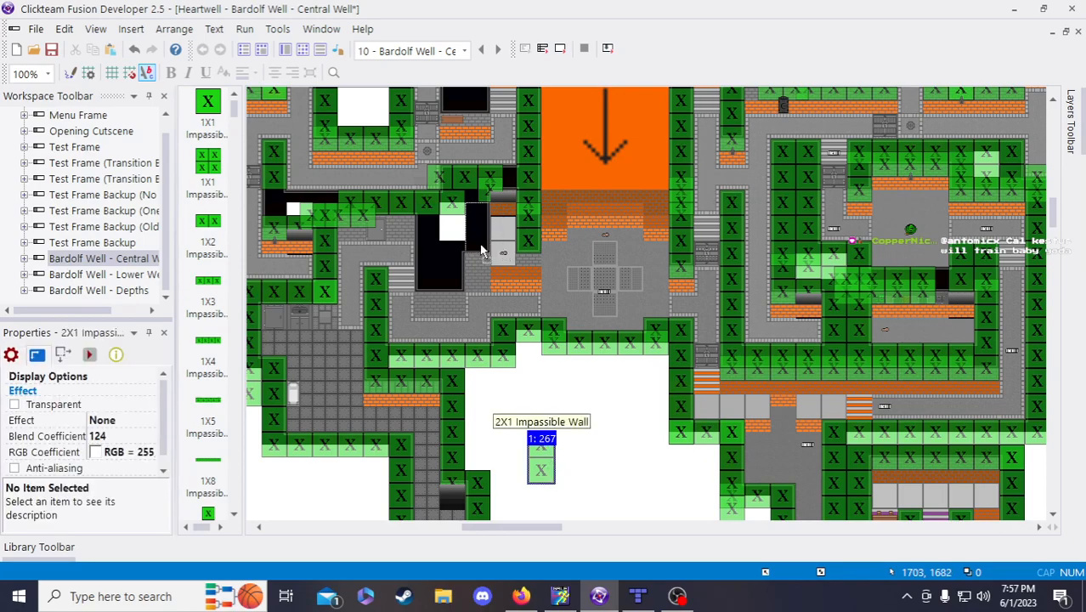
pyautogui.moveTo(548, 467); pyautogui.dragTo(527, 330)
pyautogui.click(599, 435)
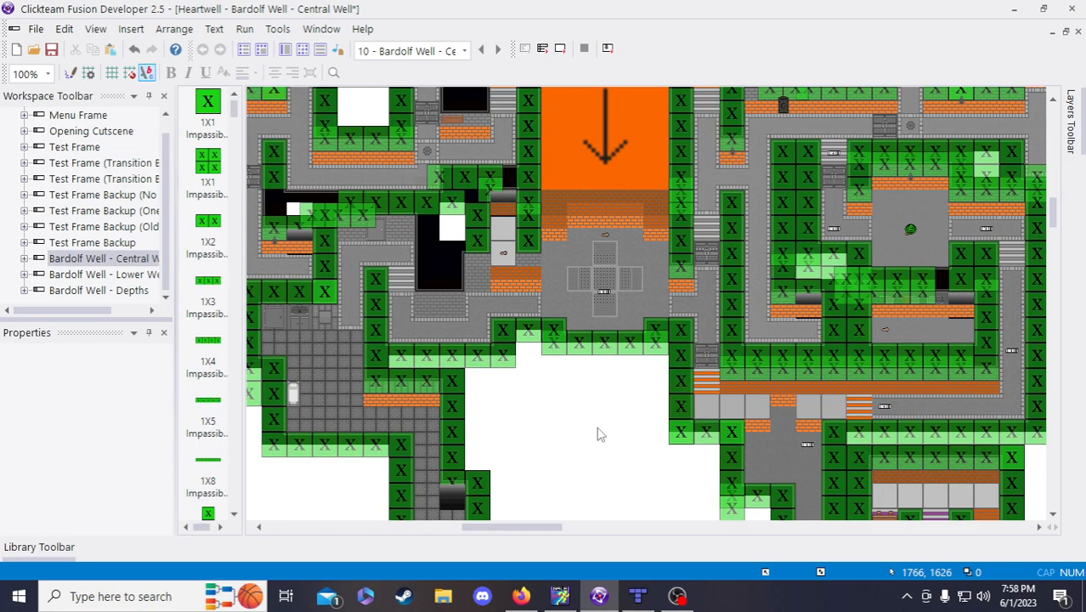
# - Copy the spare 2-by-2 block (1X1 Impassible Wall 2) and place it over the lower end of the black area west of the brick wall
pyautogui.scroll(-5, 598, 435)
pyautogui.click(501, 411)
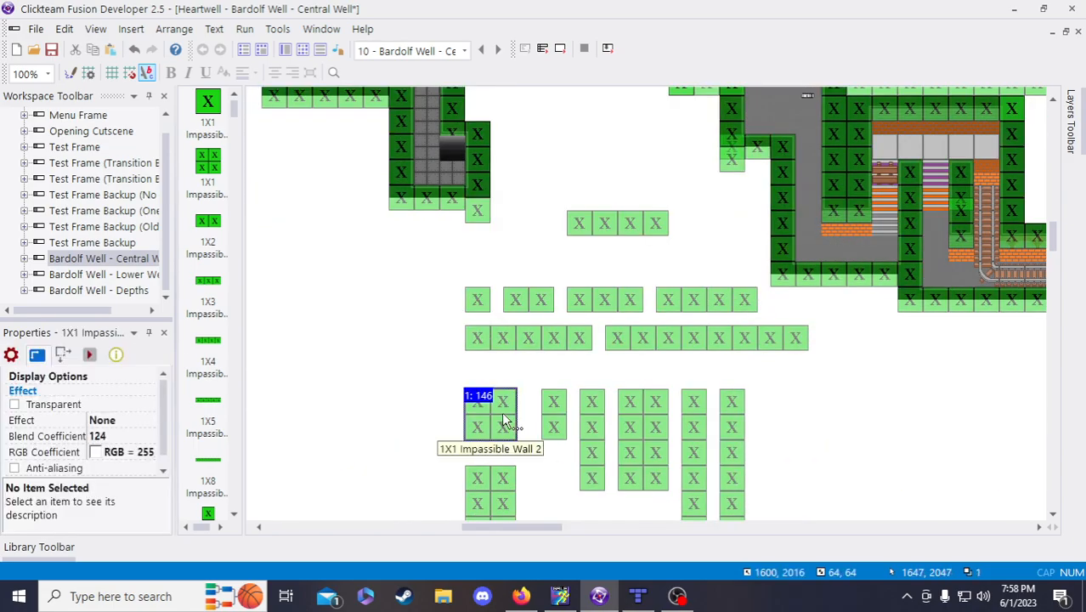
pyautogui.scroll(3, 567, 279)
pyautogui.click(576, 341)
pyautogui.scroll(3, 555, 357)
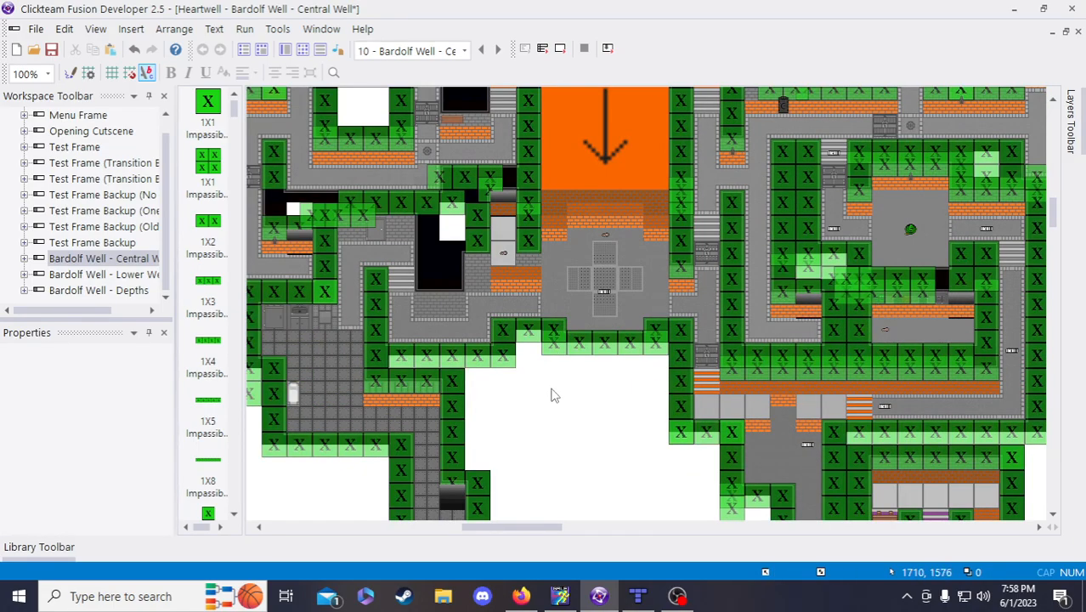
pyautogui.hotkey('ctrl', 'v')
pyautogui.click(536, 391)
pyautogui.click(612, 482)
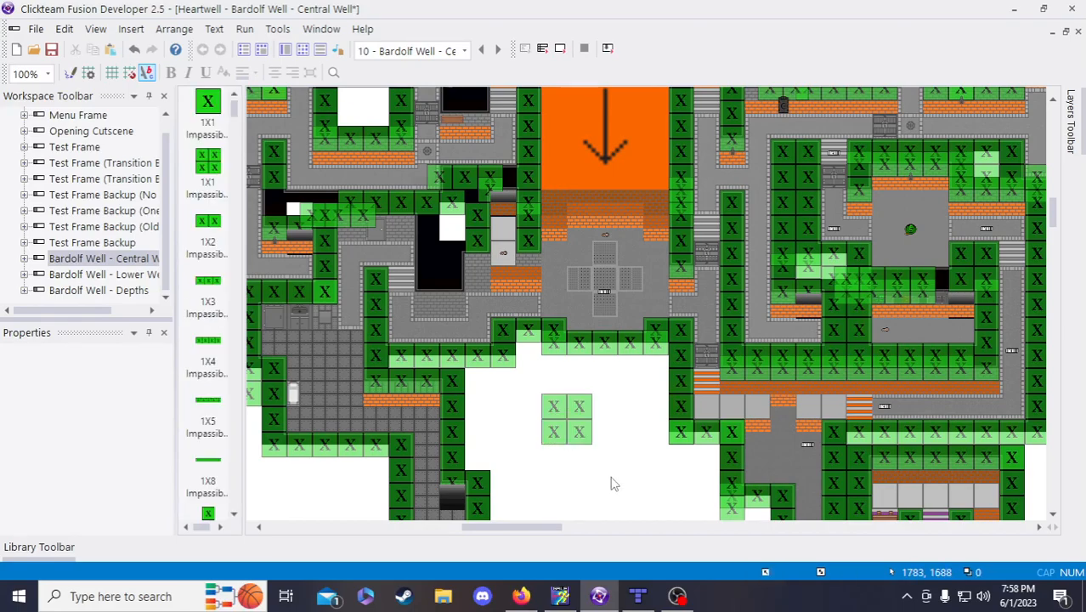
pyautogui.click(567, 435)
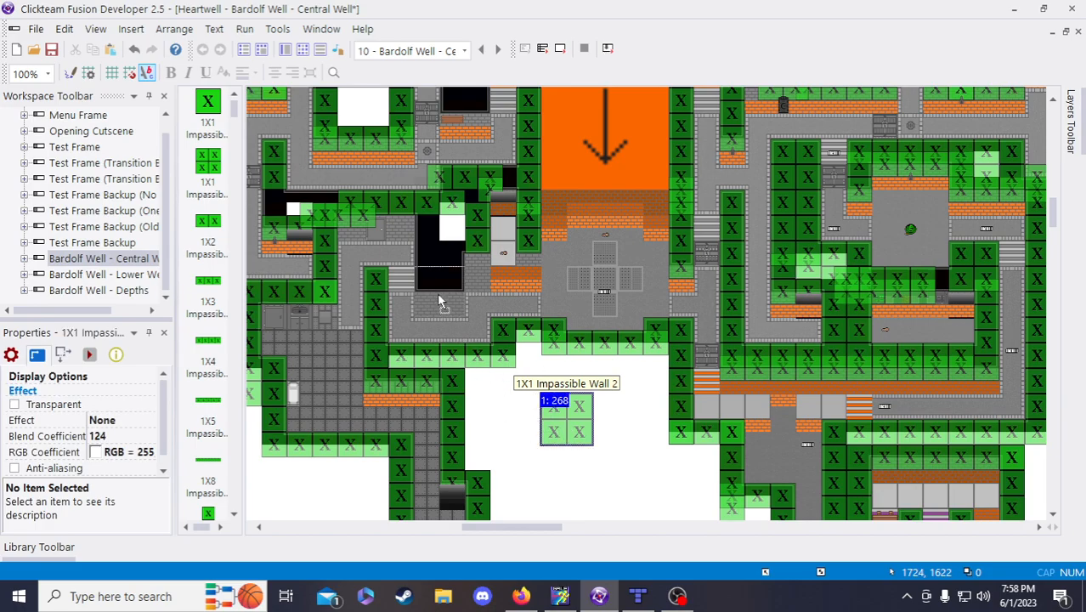
pyautogui.moveTo(439, 301); pyautogui.dragTo(438, 301)
pyautogui.click(535, 437)
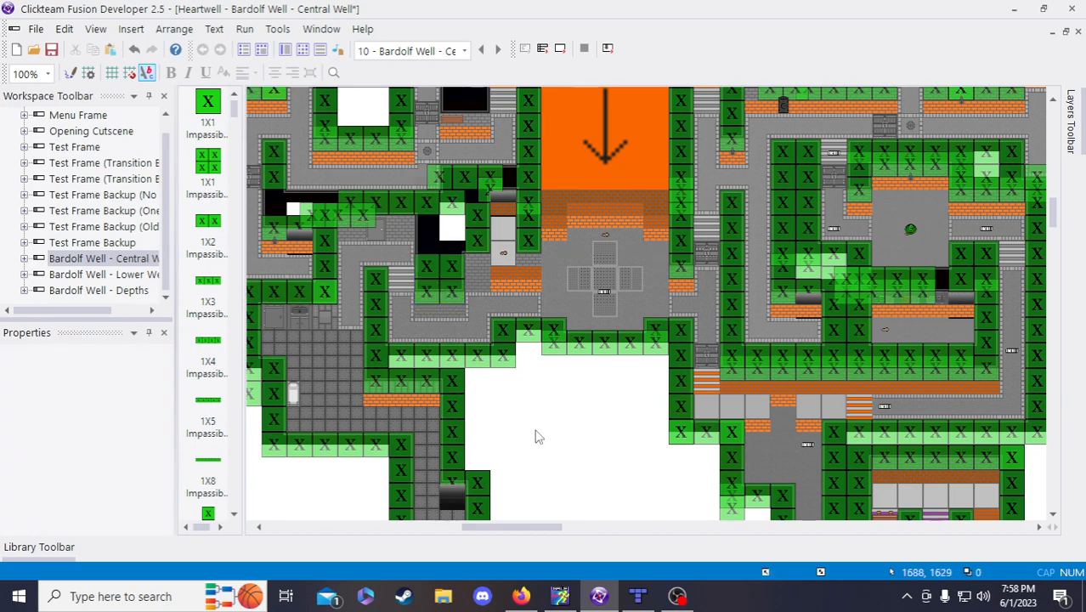
# - Copy the spare 2X1 Impassible Wall and place it on the black strip along the white square's west side
pyautogui.click(448, 294)
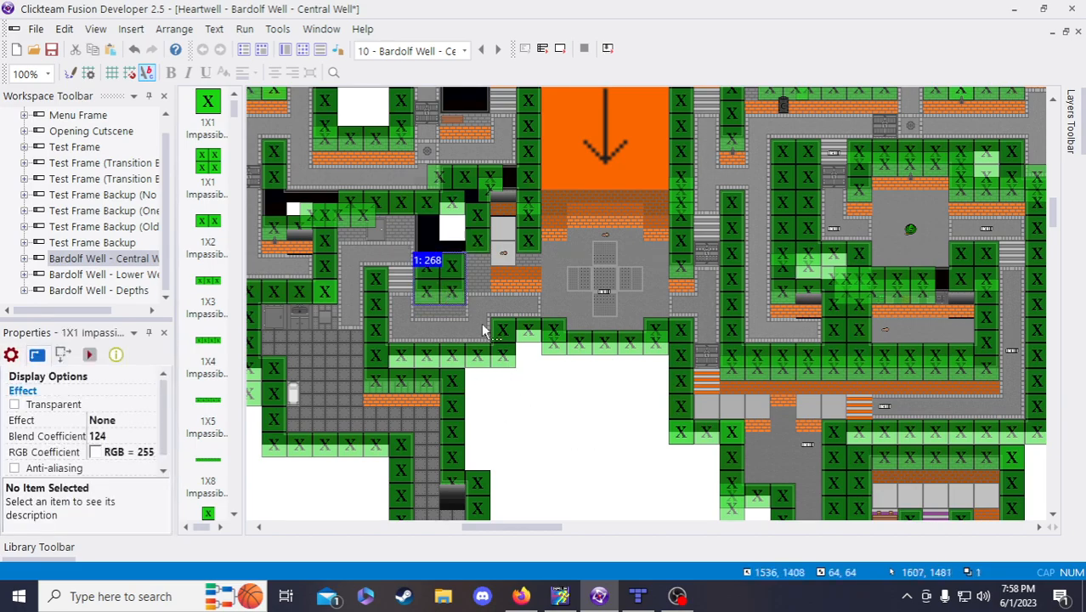
pyautogui.scroll(-5, 587, 451)
pyautogui.scroll(-5, 592, 449)
pyautogui.click(544, 409)
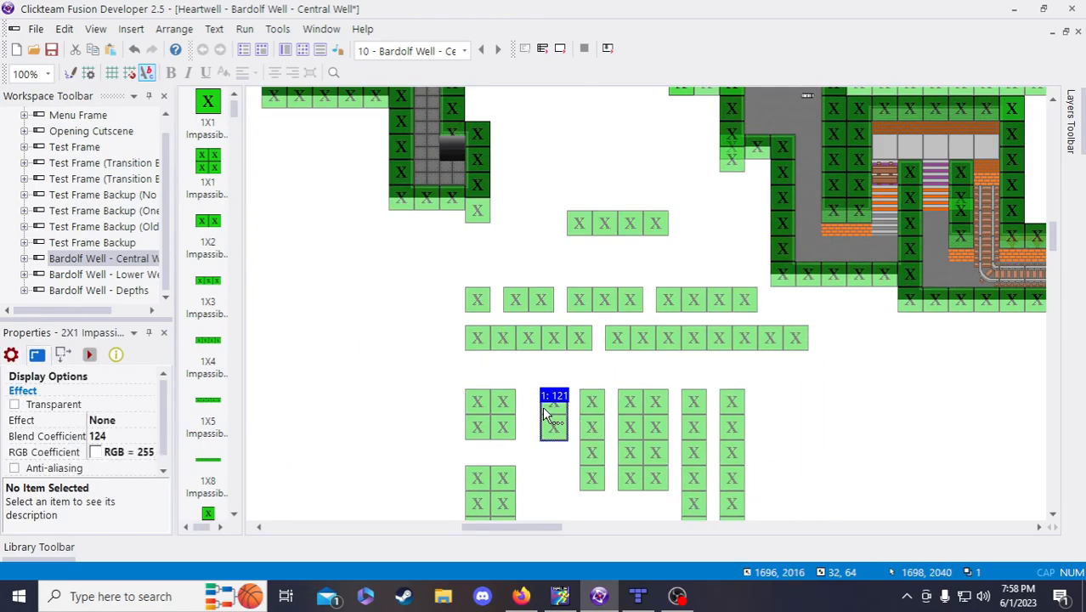
pyautogui.scroll(10, 542, 406)
pyautogui.click(567, 441)
pyautogui.hotkey('ctrl', 'v')
pyautogui.click(559, 422)
pyautogui.click(604, 455)
pyautogui.click(565, 443)
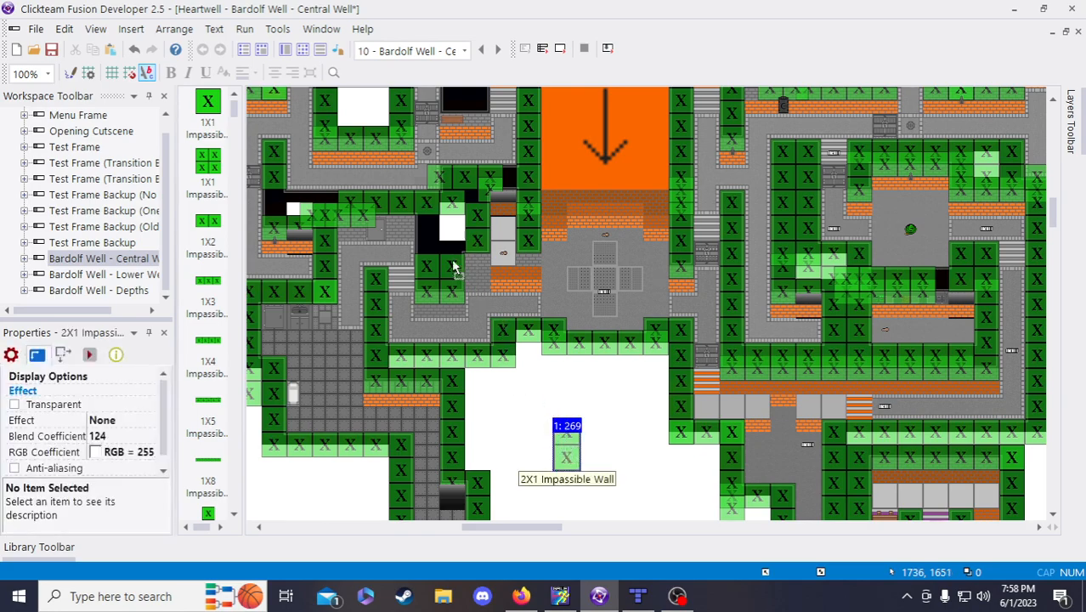
pyautogui.moveTo(435, 240); pyautogui.dragTo(435, 241)
pyautogui.click(576, 455)
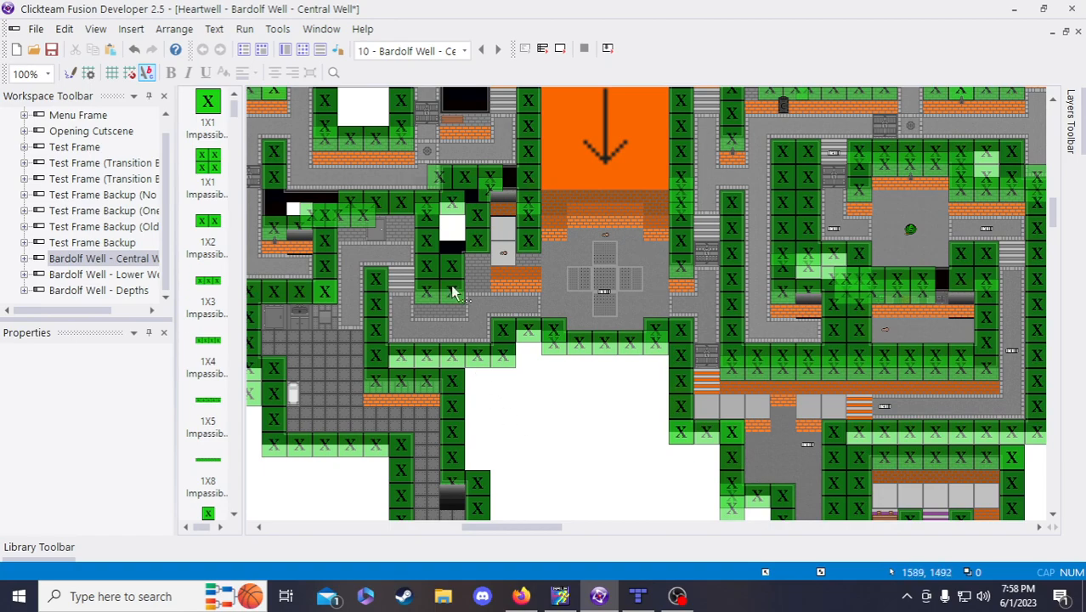
# - Copy the spare 2-by-2 1X1 Impassible Wall 2 block and place it over the white square and the black gap beneath it
pyautogui.click(432, 242)
pyautogui.click(502, 412)
pyautogui.scroll(-10, 576, 476)
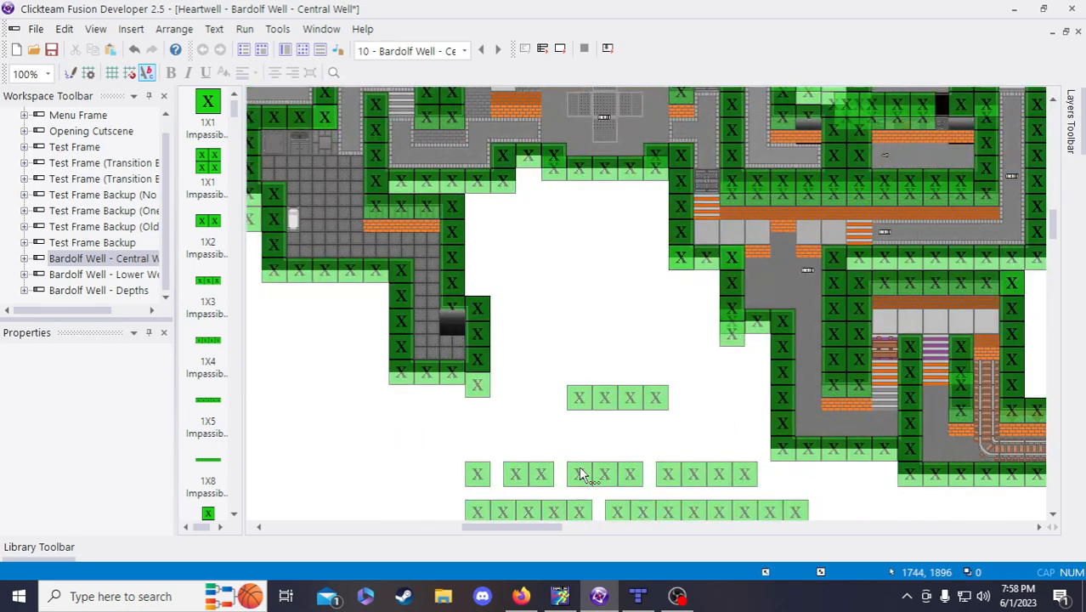
pyautogui.click(501, 425)
pyautogui.scroll(5, 570, 435)
pyautogui.click(554, 362)
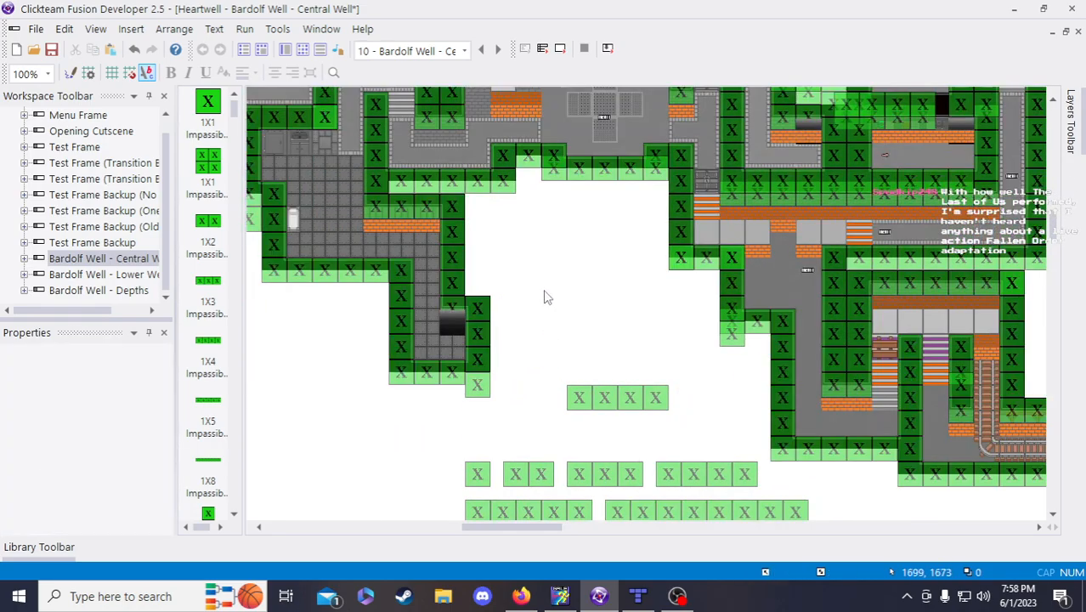
pyautogui.hotkey('ctrl', 'v')
pyautogui.scroll(3, 549, 260)
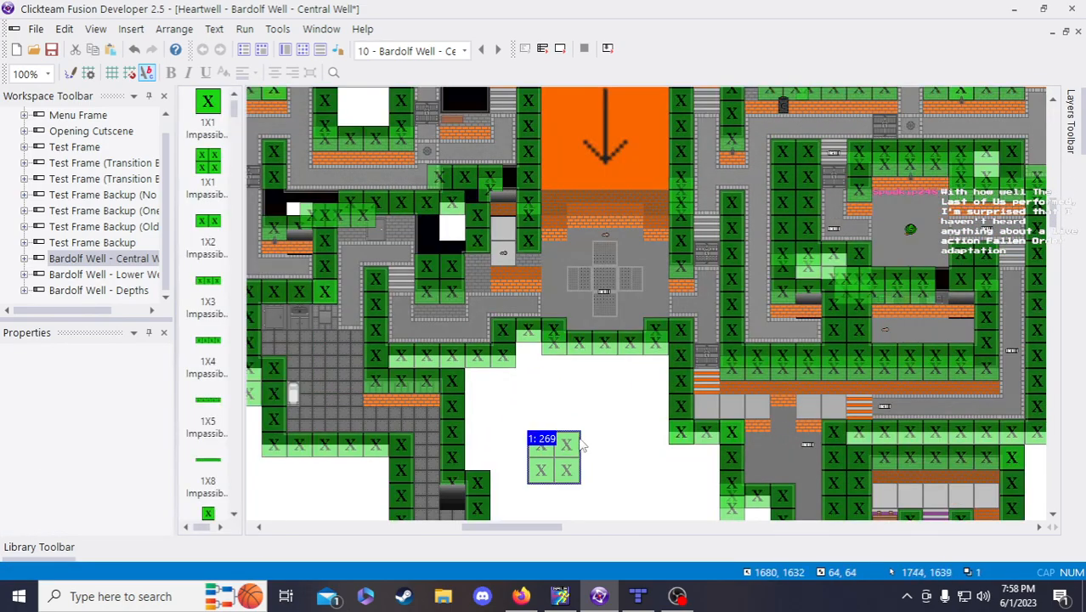
pyautogui.moveTo(556, 465); pyautogui.dragTo(443, 245)
pyautogui.click(540, 415)
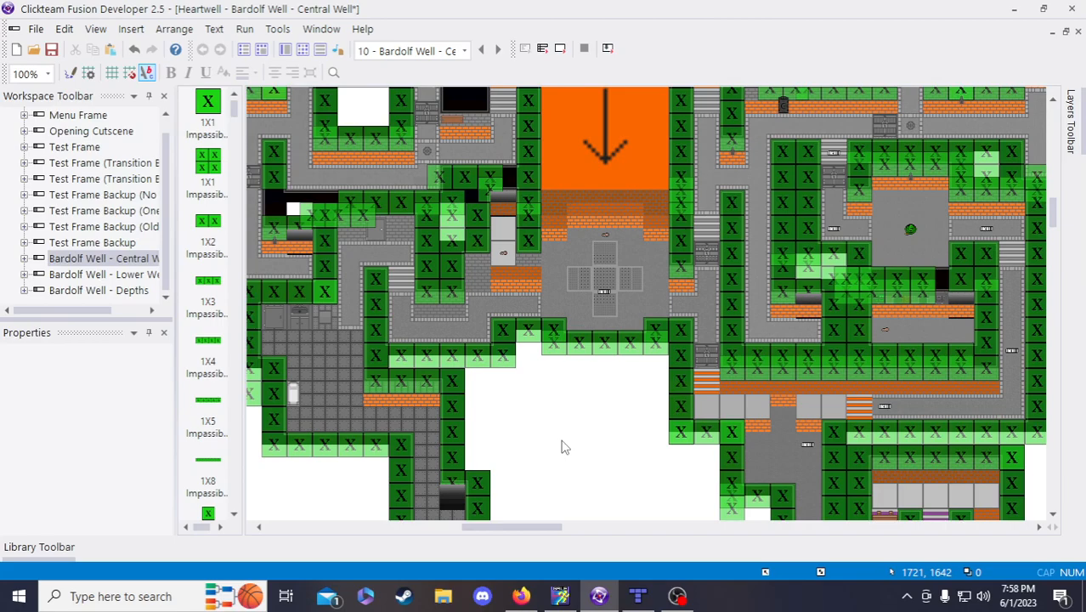
# - Move the brick wall's Wall Tile Half LV 1 and LV 2 end pieces west to the new wall, duplicating LV 1 across two columns
pyautogui.scroll(-3, 600, 420)
pyautogui.scroll(3, 599, 420)
pyautogui.moveTo(552, 528)
pyautogui.mouseDown()
pyautogui.moveTo(535, 528)
pyautogui.moveTo(550, 528)
pyautogui.mouseUp()
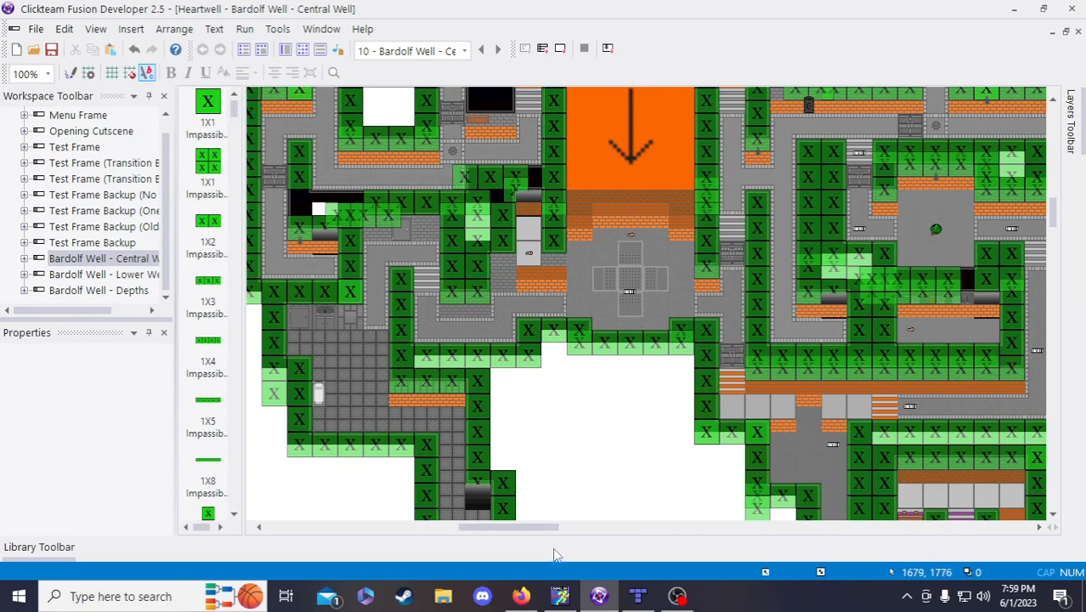
pyautogui.moveTo(540, 528); pyautogui.dragTo(530, 528)
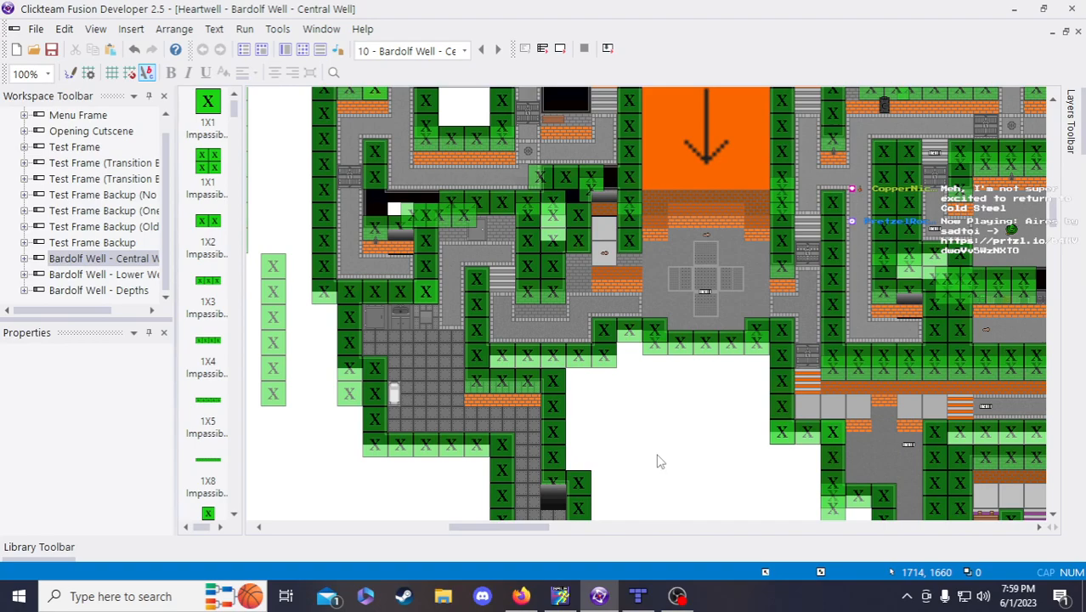
pyautogui.click(594, 287)
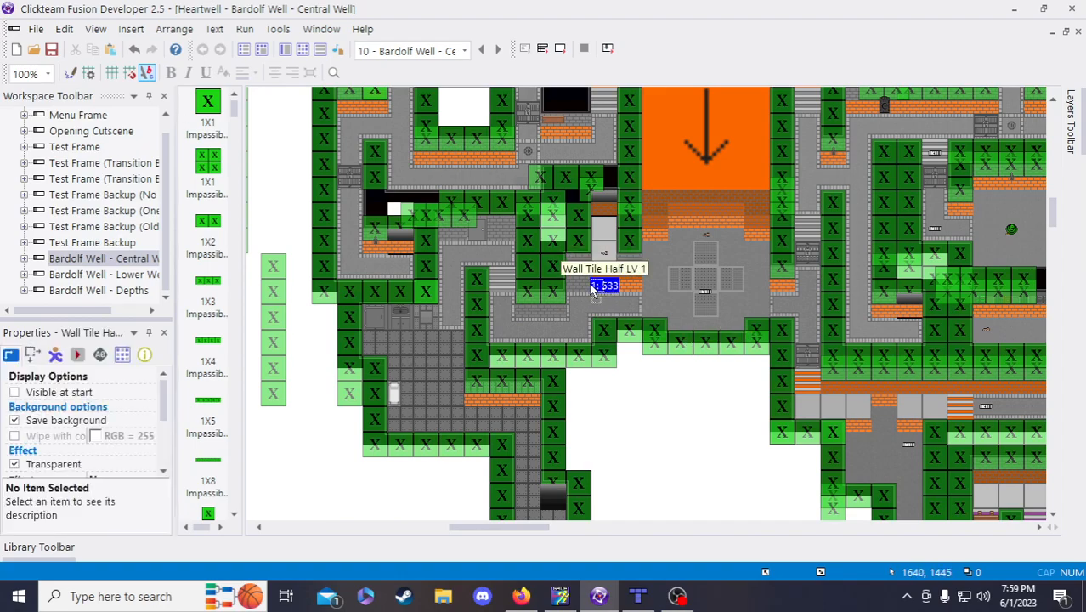
pyautogui.click(572, 286)
pyautogui.rightClick(572, 285)
pyautogui.click(601, 124)
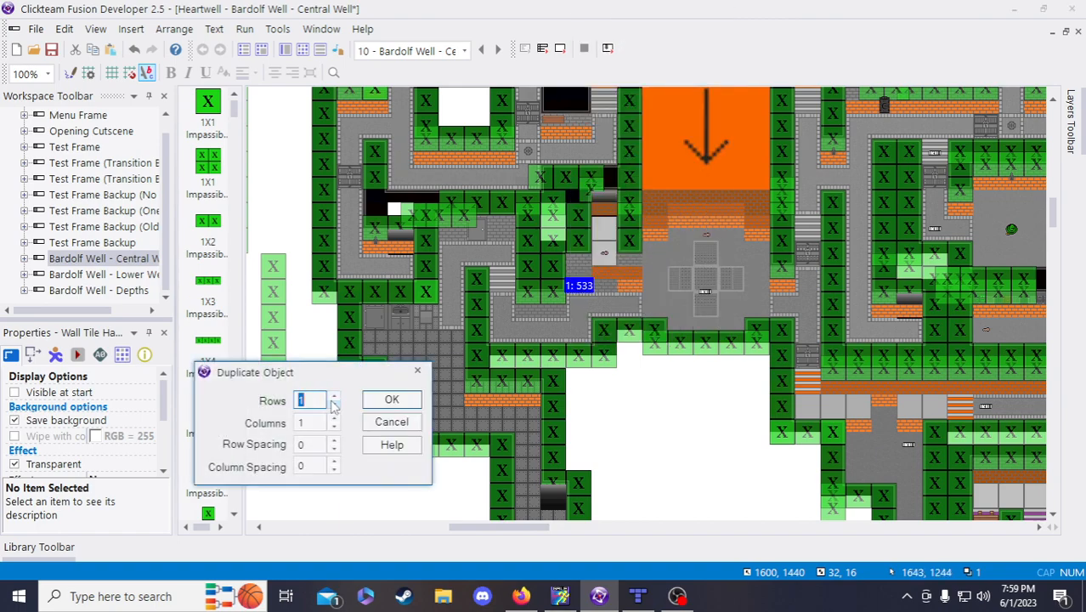
pyautogui.click(334, 418)
pyautogui.click(372, 403)
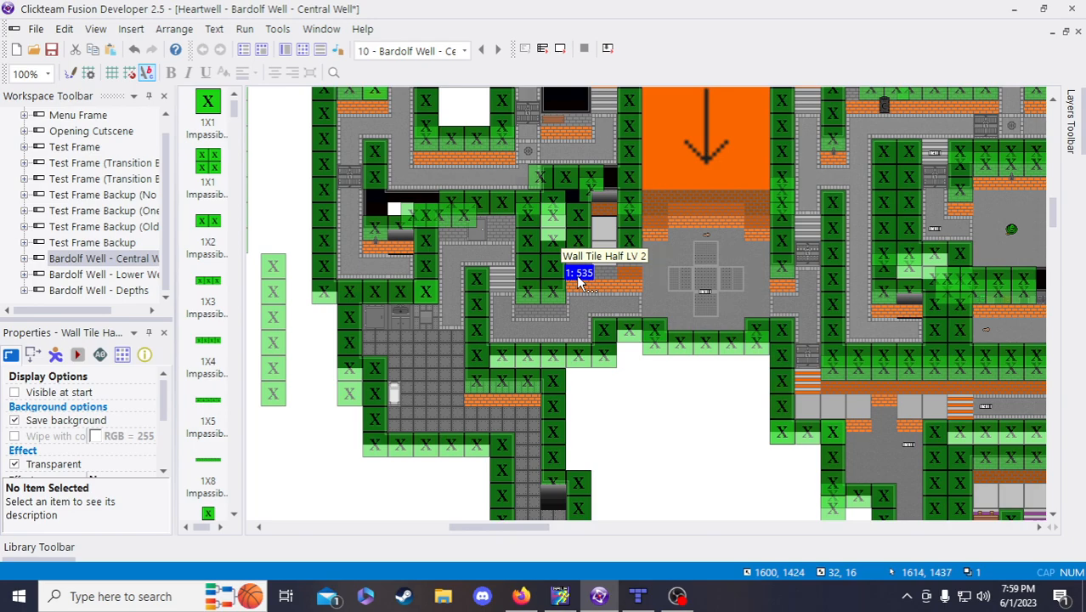
pyautogui.click(650, 412)
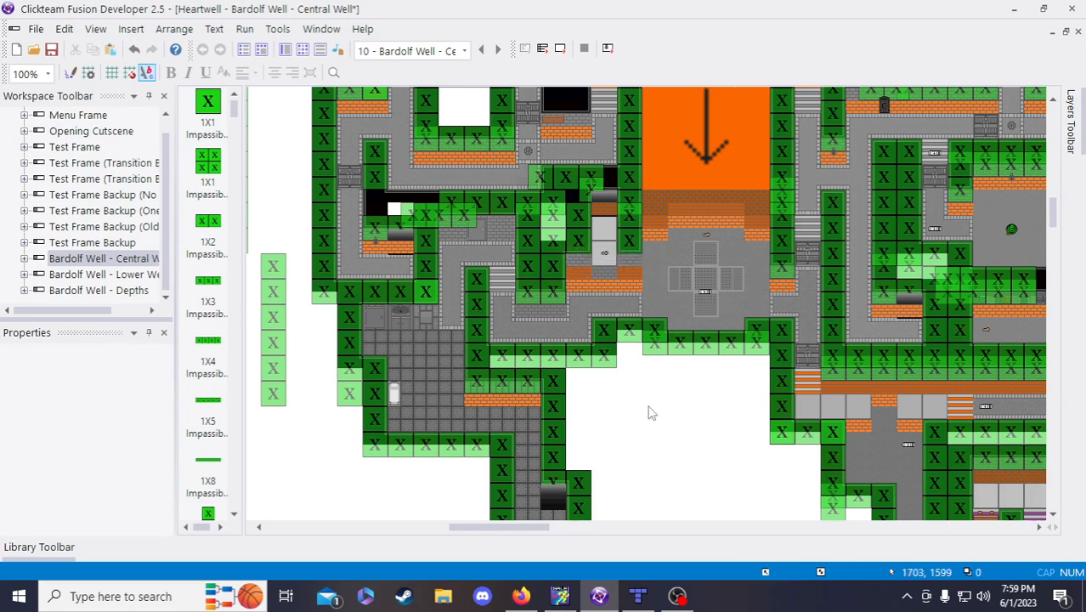
# - Copy the Wall Tile Half LV 3 above the light-gray floor and place it on top of the brick wall's west end
pyautogui.click(606, 212)
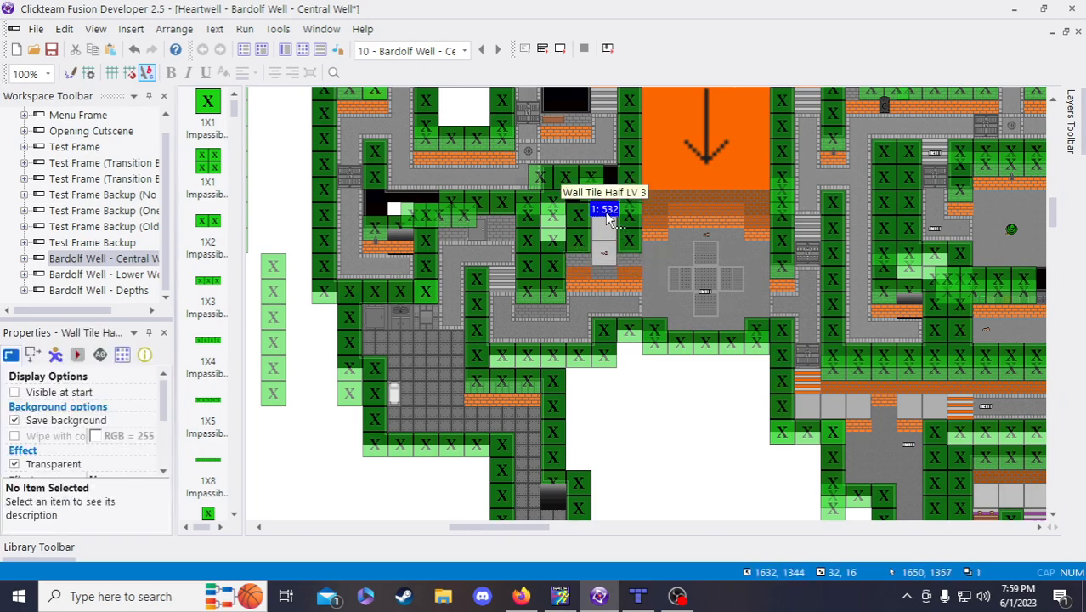
pyautogui.click(618, 421)
pyautogui.hotkey('ctrl', 'v')
pyautogui.moveTo(637, 431); pyautogui.dragTo(583, 259)
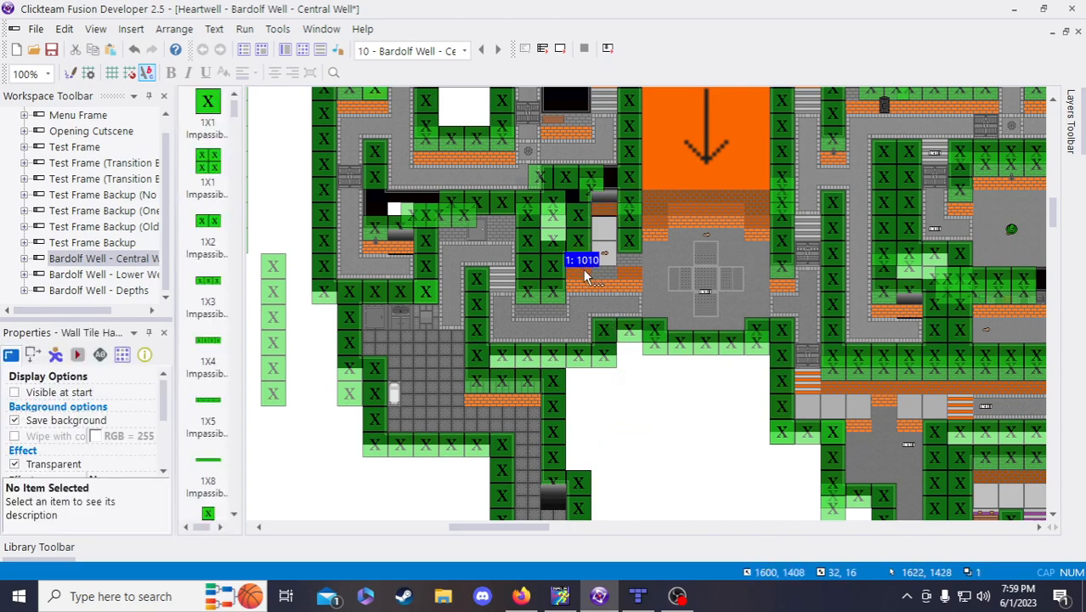
# - Duplicate the Wall Tile Half LV 2 at the brick wall's west end with 1 row and 2 columns
pyautogui.rightClick(583, 268)
pyautogui.click(621, 124)
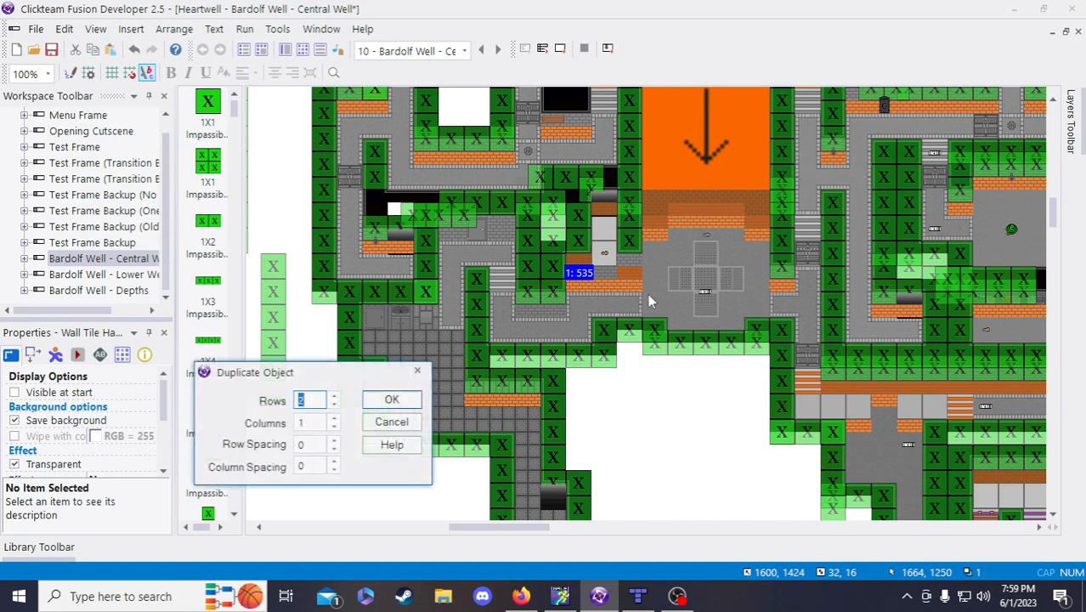
pyautogui.click(335, 419)
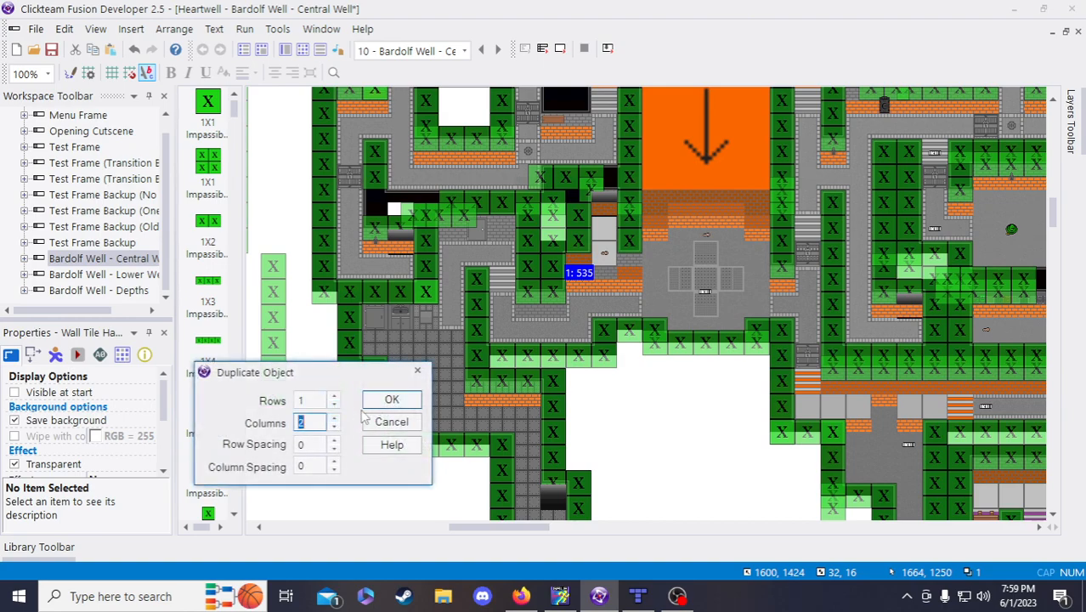
pyautogui.click(392, 399)
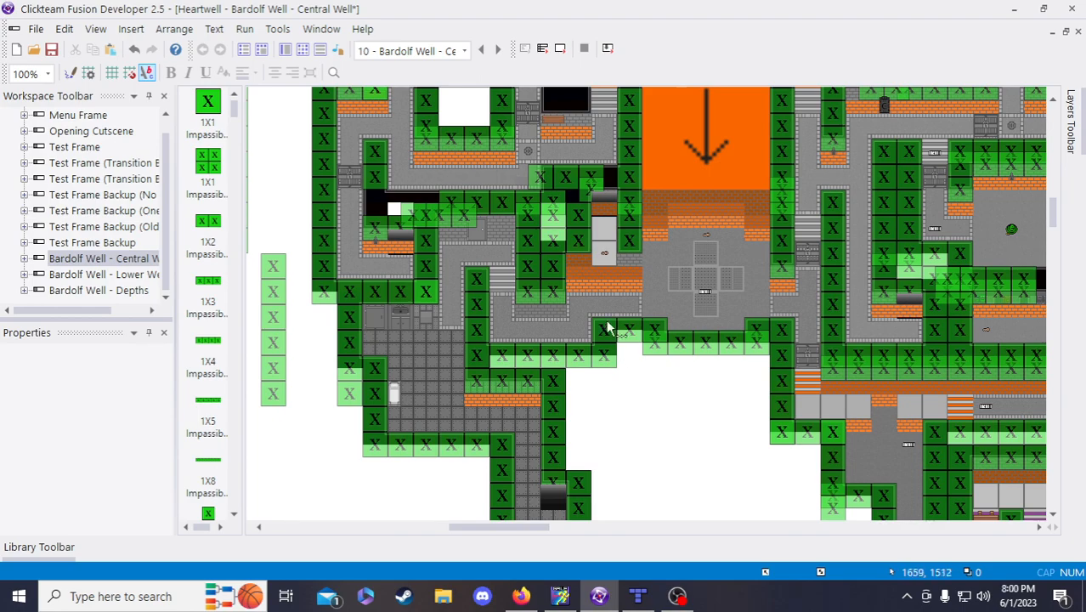
# - Paste another Wall Tile Half LV 3 and place it on top of the brick wall's east end
pyautogui.hotkey('ctrl', 'v')
pyautogui.click(639, 390)
pyautogui.click(682, 432)
pyautogui.moveTo(652, 395); pyautogui.dragTo(634, 261)
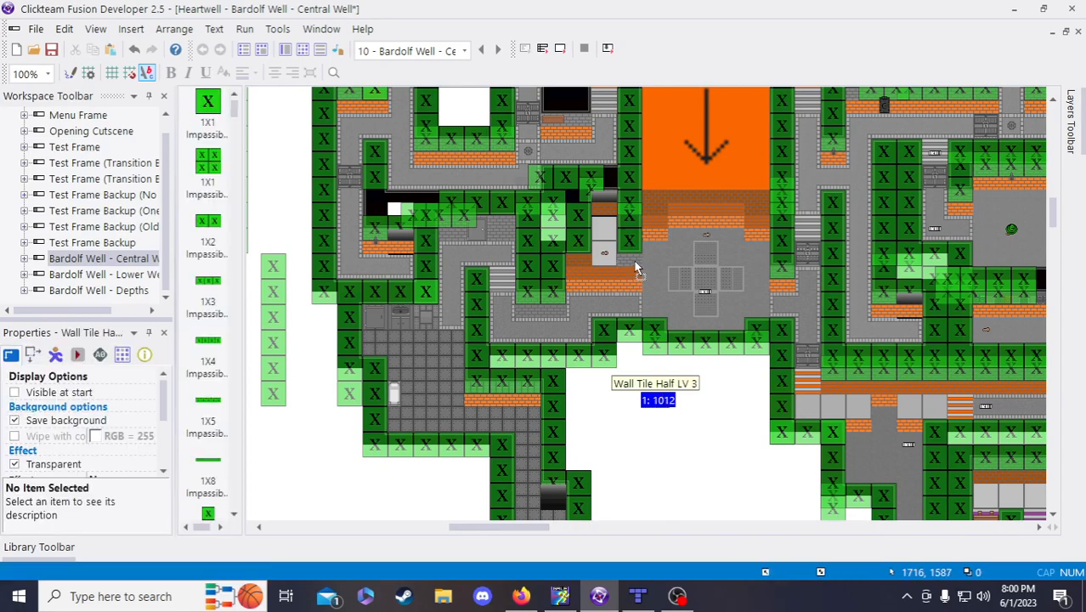
pyautogui.click(688, 441)
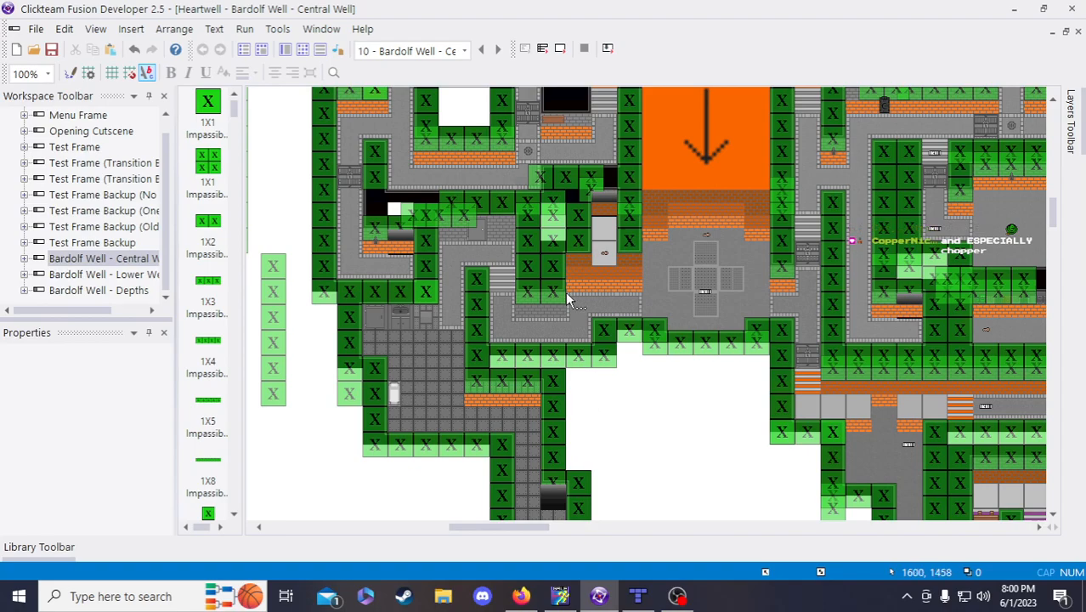
# - Copy the Wall Tile Half LV 1 at the brick wall's west end and place it directly below the new 2-by-2 wall block
pyautogui.click(572, 289)
pyautogui.click(608, 447)
pyautogui.hotkey('ctrl', 'v')
pyautogui.click(596, 405)
pyautogui.click(604, 416)
pyautogui.moveTo(607, 423); pyautogui.dragTo(529, 313)
# - Duplicate the brick half tile below the 2-by-2 wall block with 1 row and 2 columns
pyautogui.rightClick(533, 316)
pyautogui.click(577, 123)
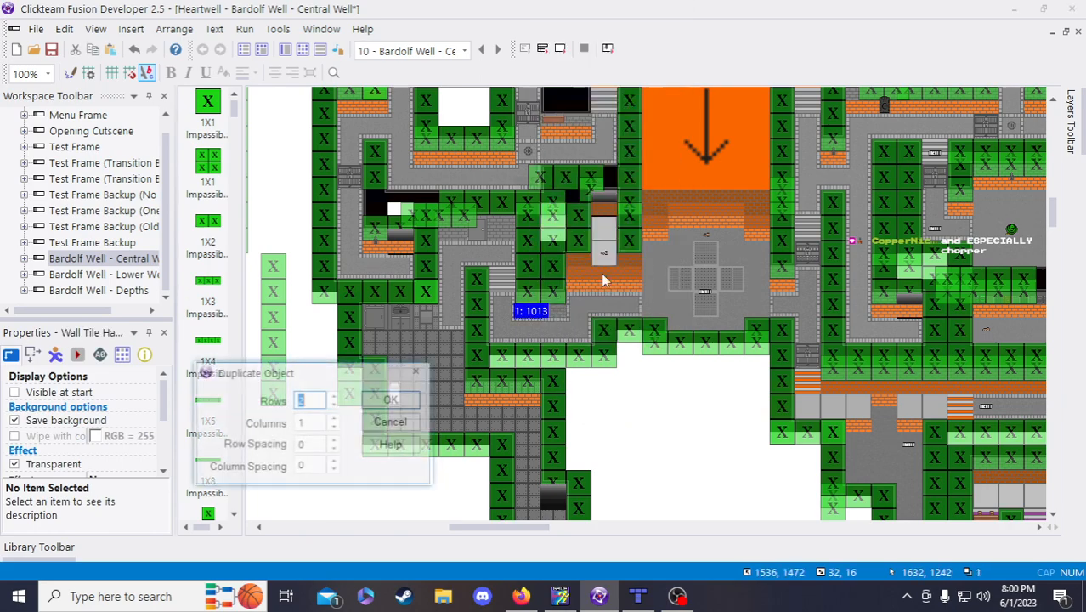
pyautogui.click(333, 406)
pyautogui.click(334, 419)
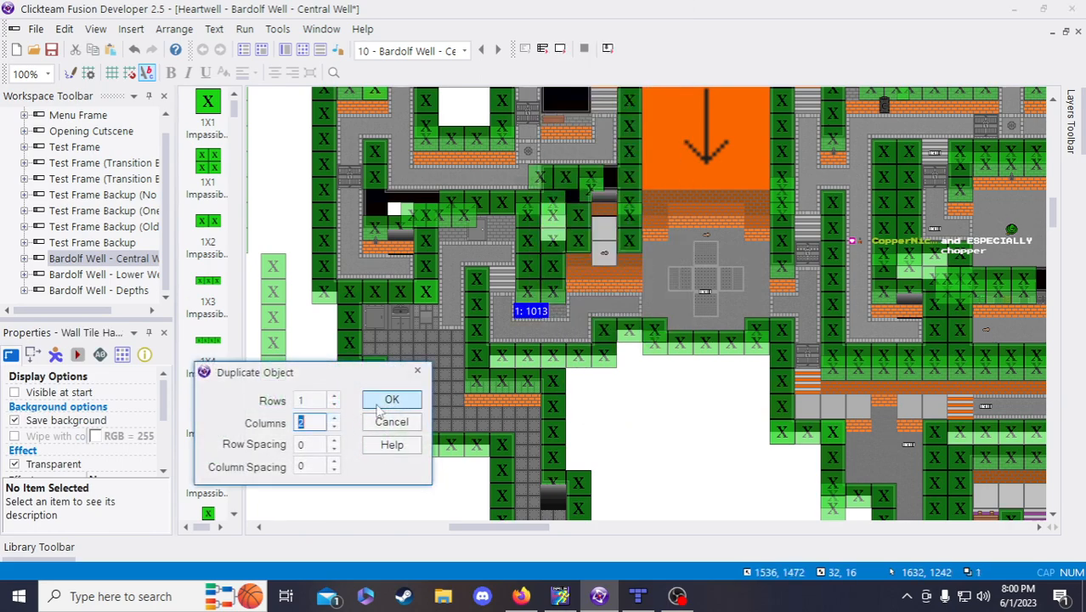
pyautogui.click(378, 405)
pyautogui.click(674, 445)
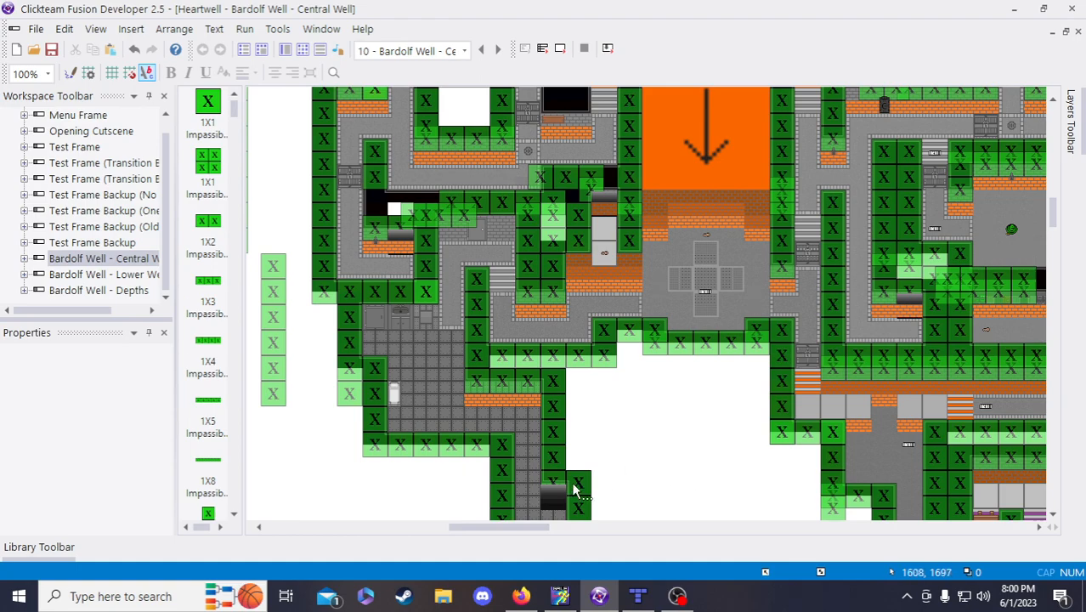
pyautogui.click(536, 304)
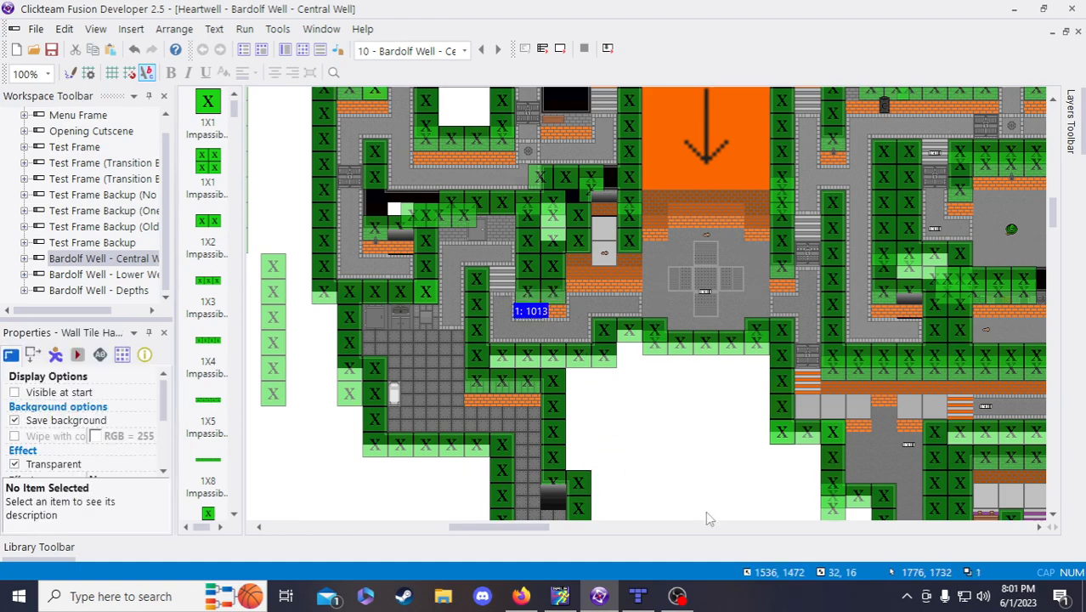
# - Paste another Wall Tile Half LV 1 and place it at 1440, 1376, below the impassible walls in the western corridor
pyautogui.click(677, 468)
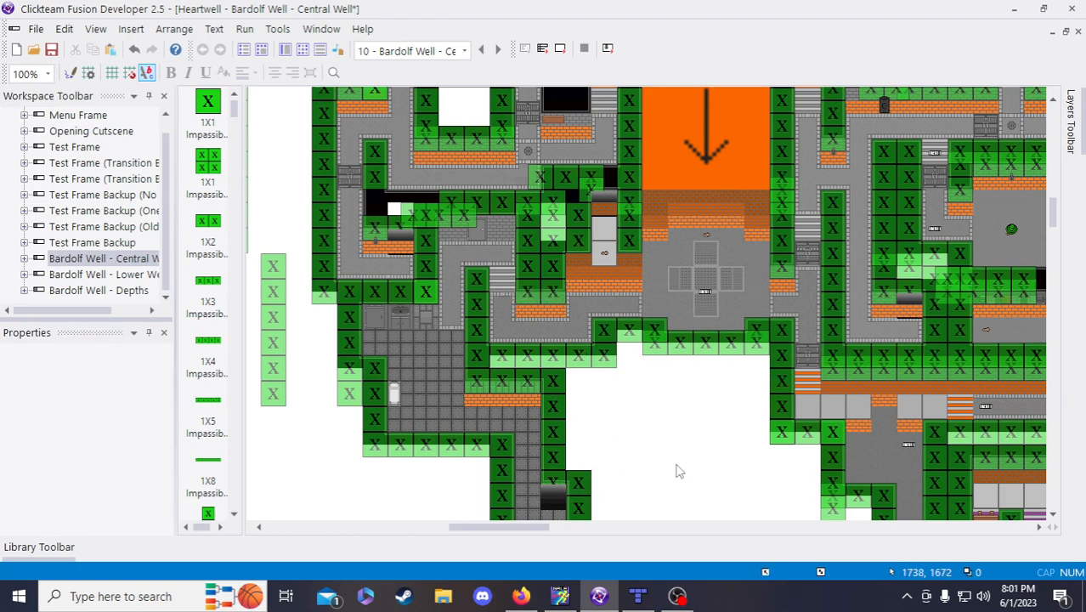
pyautogui.hotkey('ctrl', 'v')
pyautogui.click(621, 414)
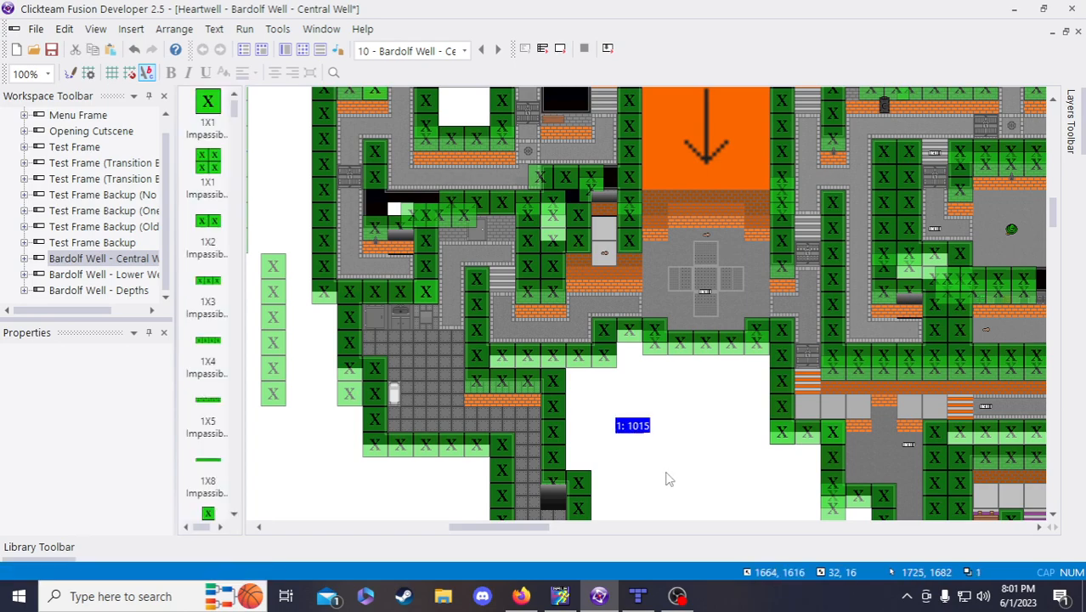
pyautogui.click(642, 434)
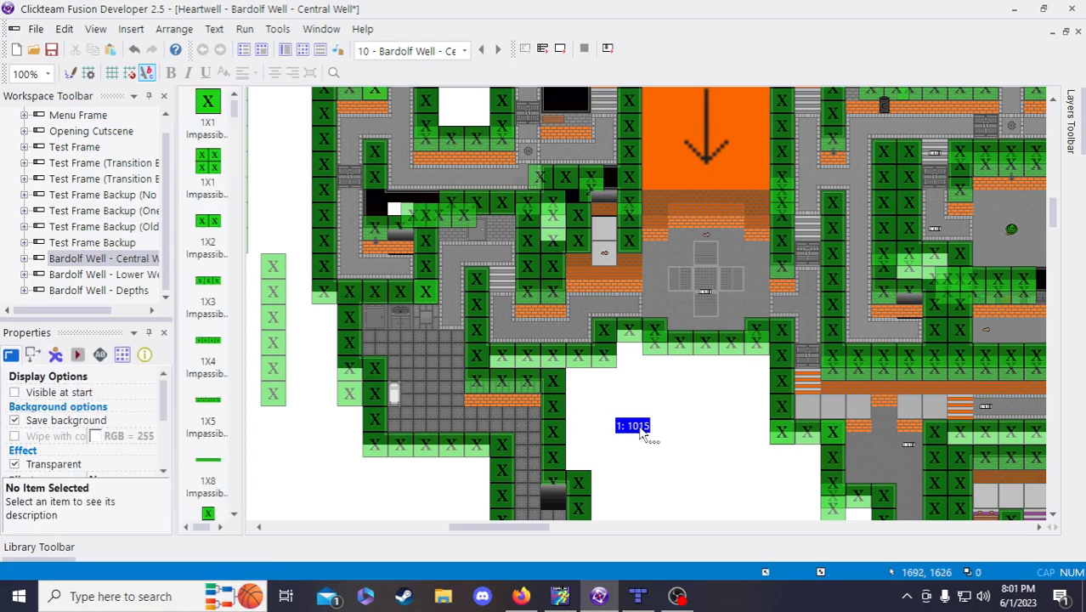
pyautogui.click(459, 243)
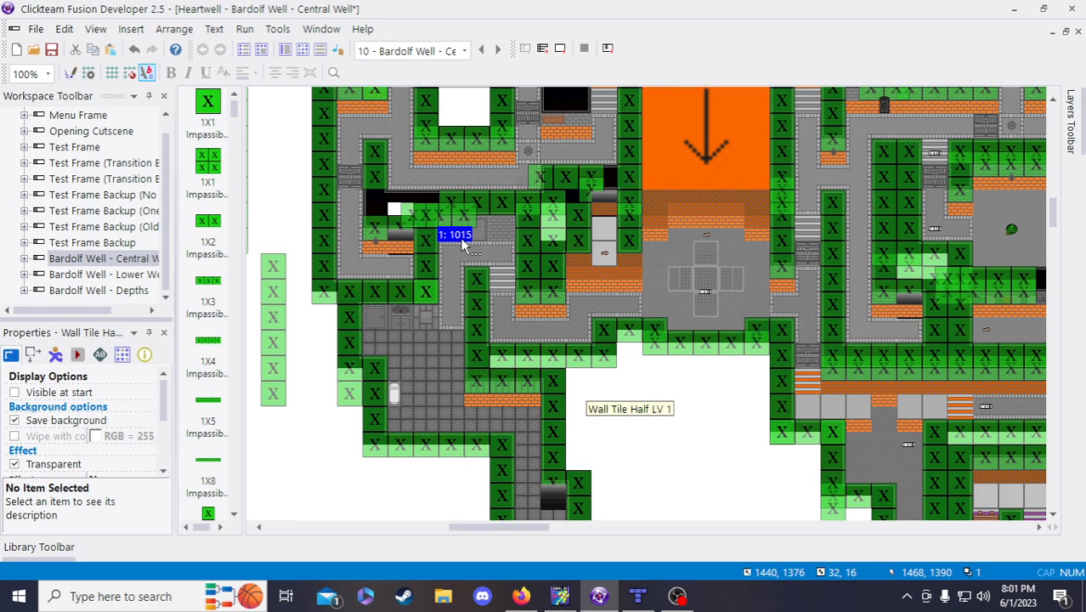
pyautogui.click(667, 395)
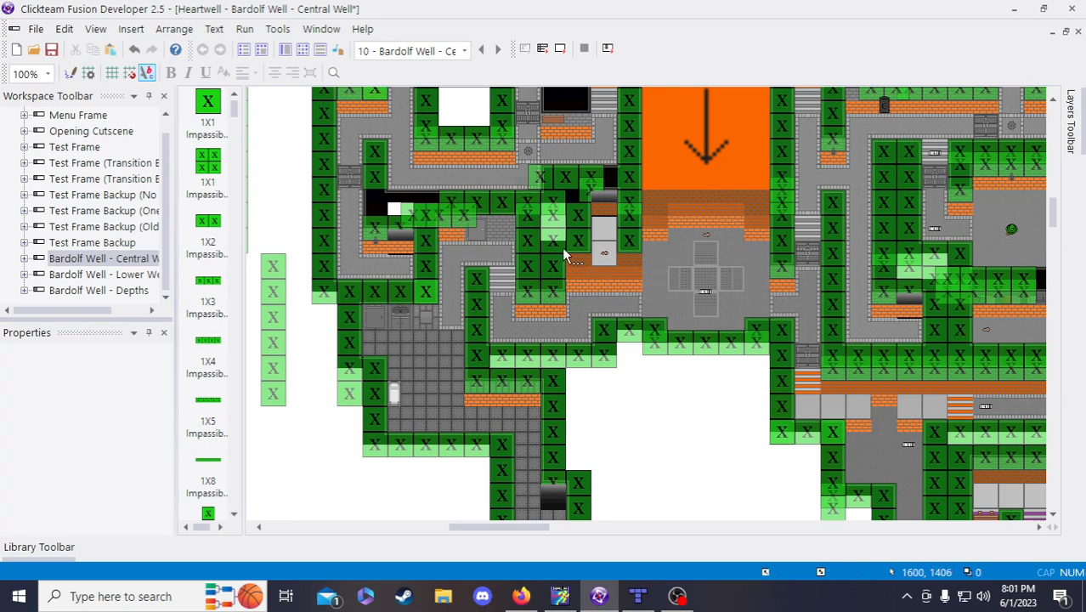
# - Duplicate the newly placed corridor Wall Tile Half LV 1 with 1 row and 3 columns
pyautogui.click(459, 237)
pyautogui.rightClick(457, 234)
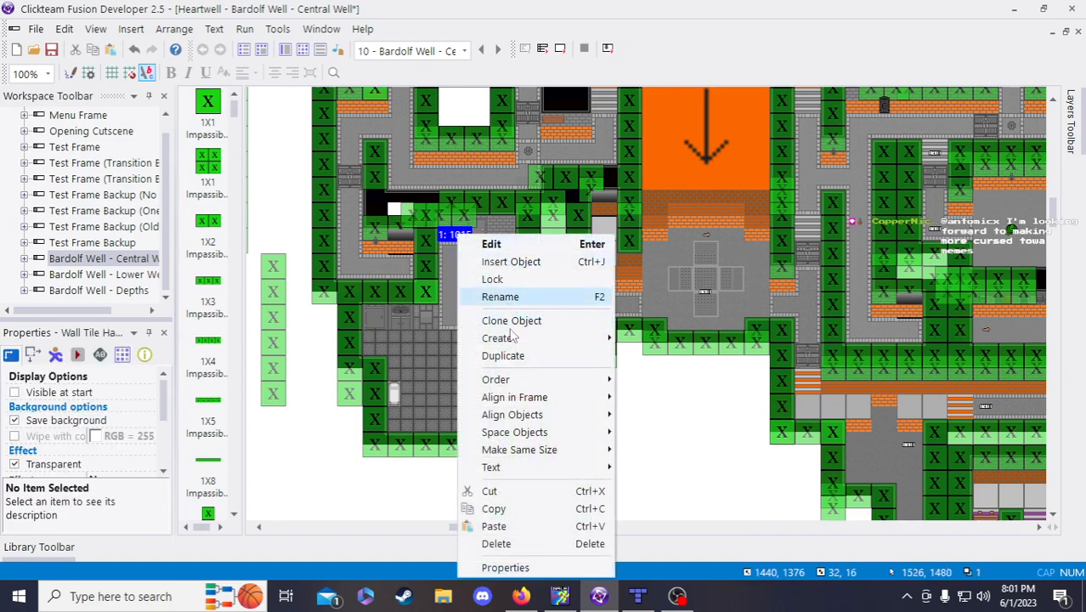
pyautogui.click(514, 357)
pyautogui.click(334, 404)
pyautogui.click(334, 417)
pyautogui.click(334, 417)
pyautogui.click(391, 399)
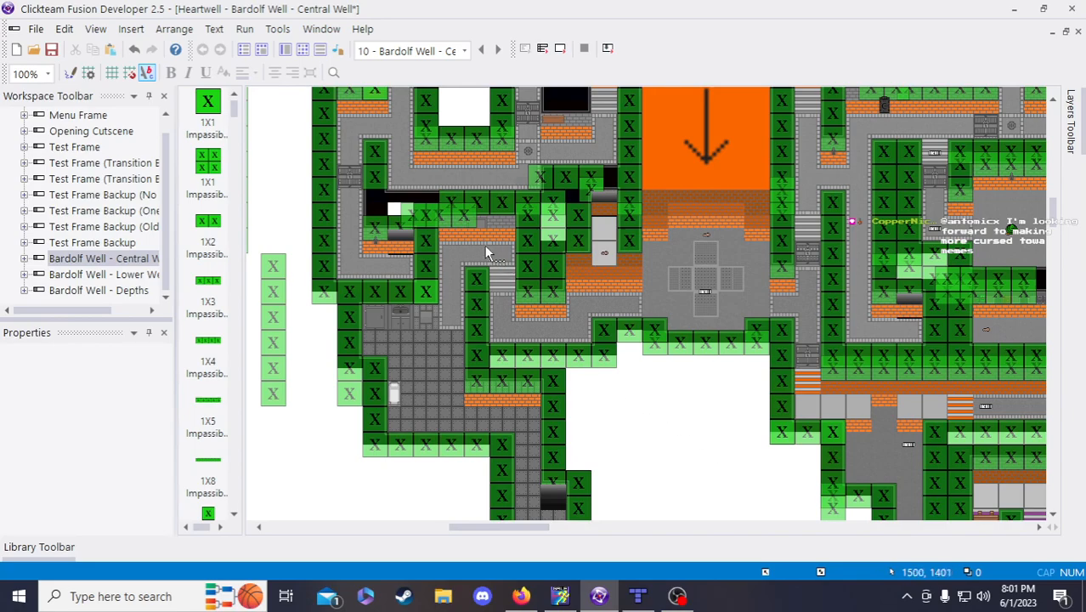
# - Paste another Wall Tile Half LV 1 and place it at 1344, 1488, in the tiled room's northwest corner
pyautogui.click(459, 236)
pyautogui.hotkey('ctrl', 'v')
pyautogui.click(643, 396)
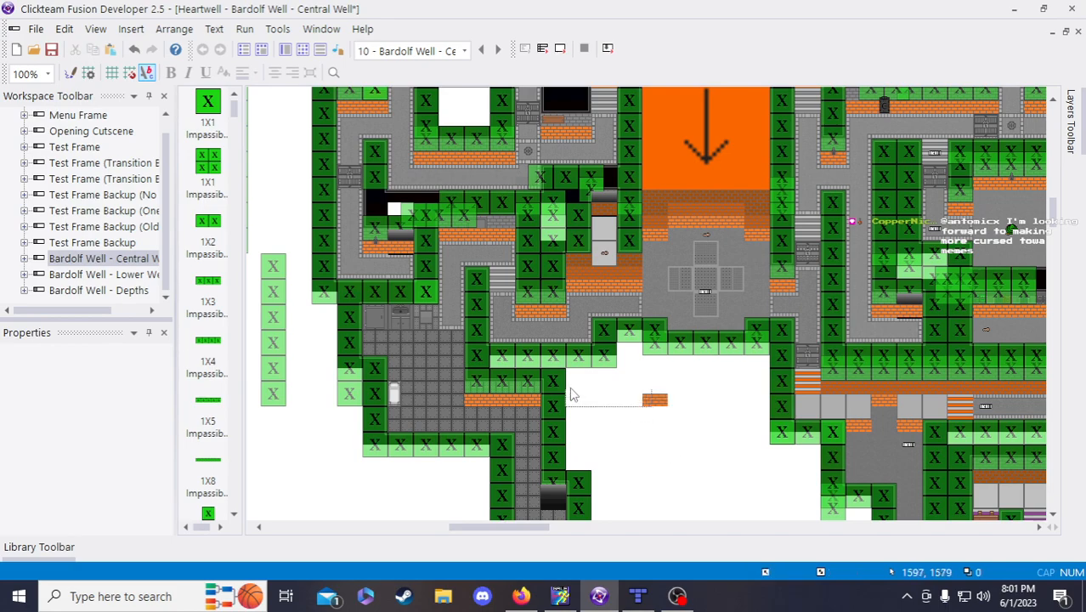
pyautogui.click(375, 323)
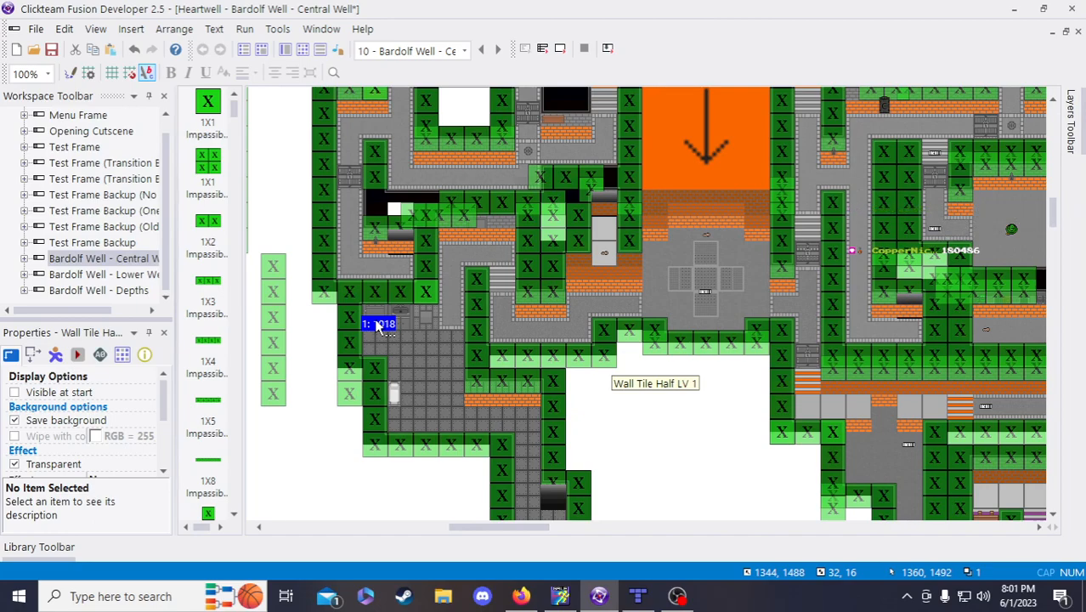
# - Duplicate the Wall Tile Half LV 1 in the tiled room's northwest corner with 1 row and 3 columns
pyautogui.rightClick(378, 326)
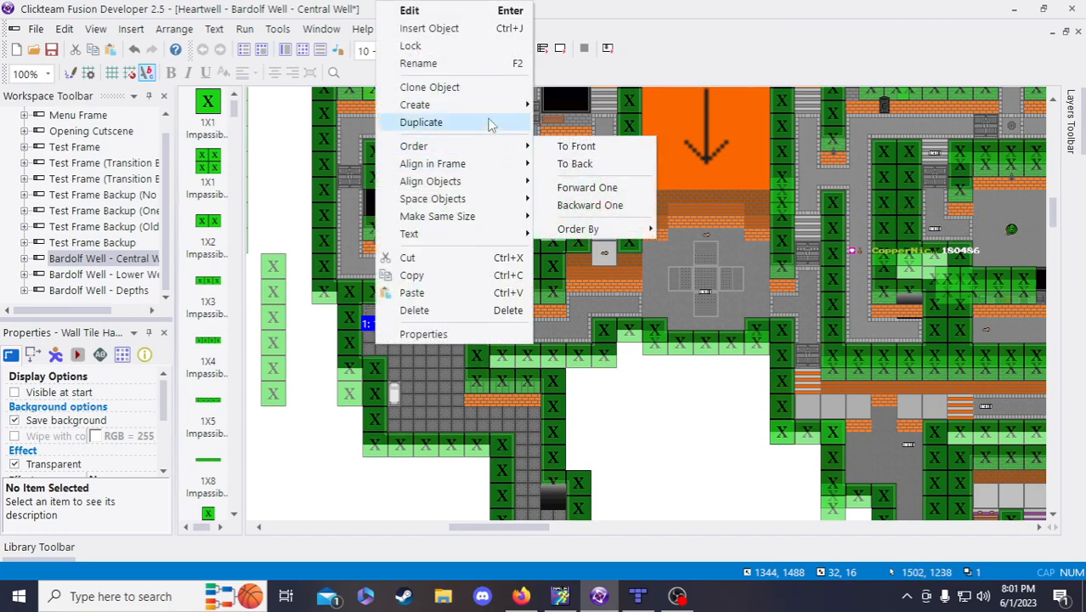
pyautogui.click(422, 122)
pyautogui.click(338, 406)
pyautogui.click(335, 425)
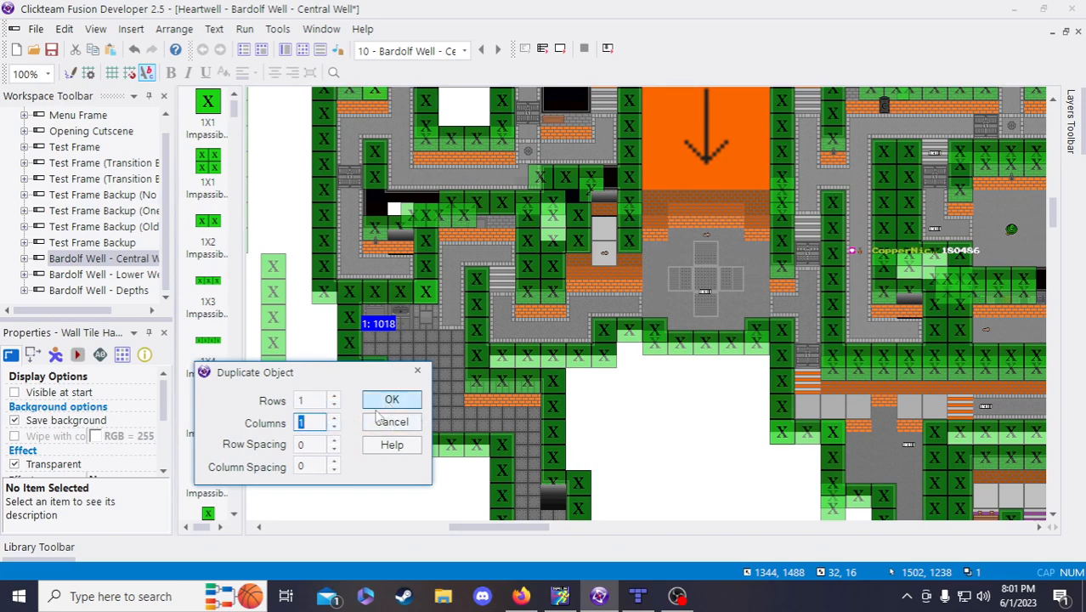
pyautogui.click(334, 418)
pyautogui.click(334, 418)
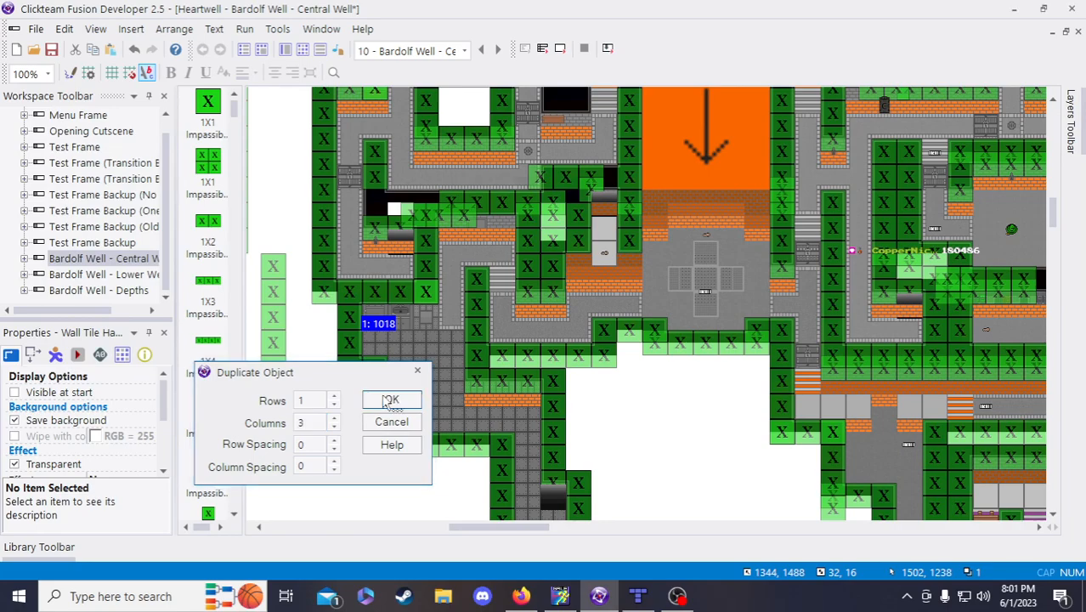
pyautogui.click(390, 401)
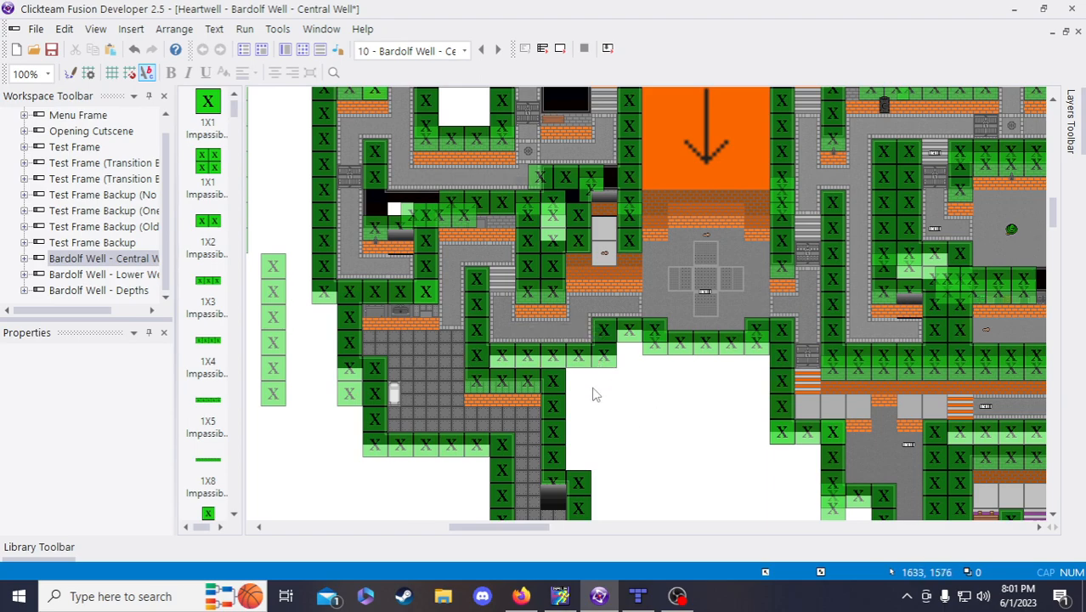
# - Copy the spare 1X3 Impassible Wall below the map and place the copy directly above the tiled room's new brick row
pyautogui.moveTo(514, 529)
pyautogui.mouseDown()
pyautogui.moveTo(552, 546)
pyautogui.moveTo(487, 537)
pyautogui.moveTo(519, 529)
pyautogui.moveTo(502, 535)
pyautogui.mouseUp()
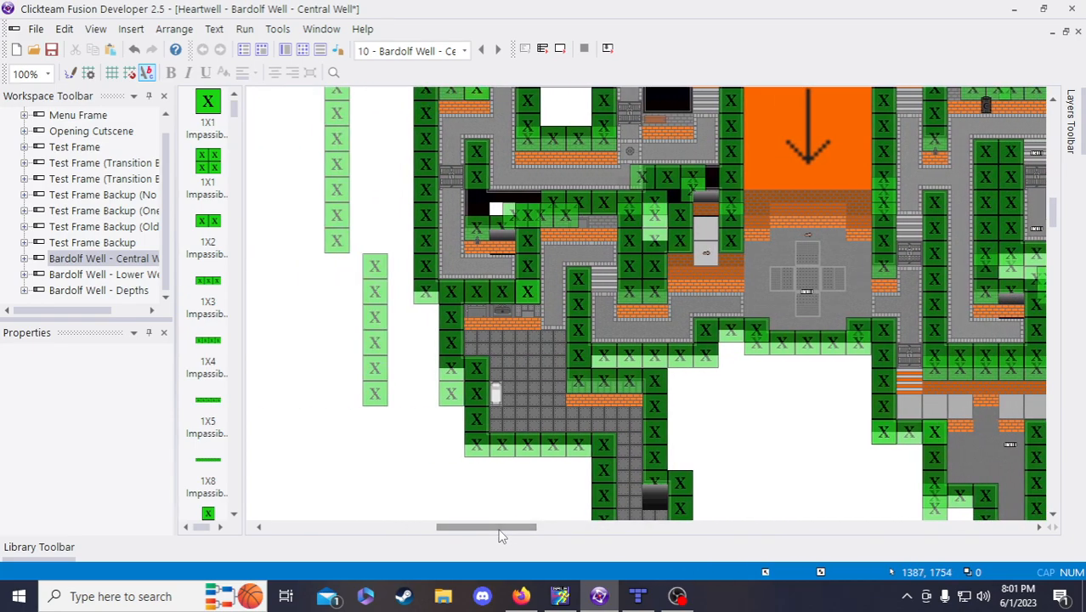
pyautogui.moveTo(502, 535); pyautogui.dragTo(547, 535)
pyautogui.scroll(-3, 544, 459)
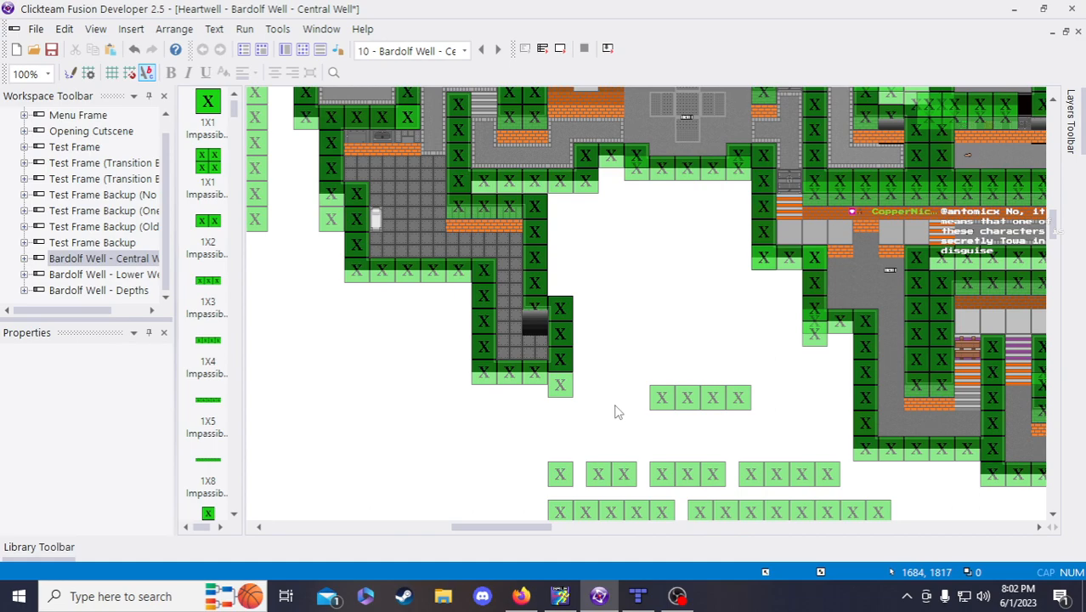
pyautogui.scroll(3, 618, 412)
pyautogui.scroll(-6, 618, 412)
pyautogui.click(690, 295)
pyautogui.scroll(3, 690, 295)
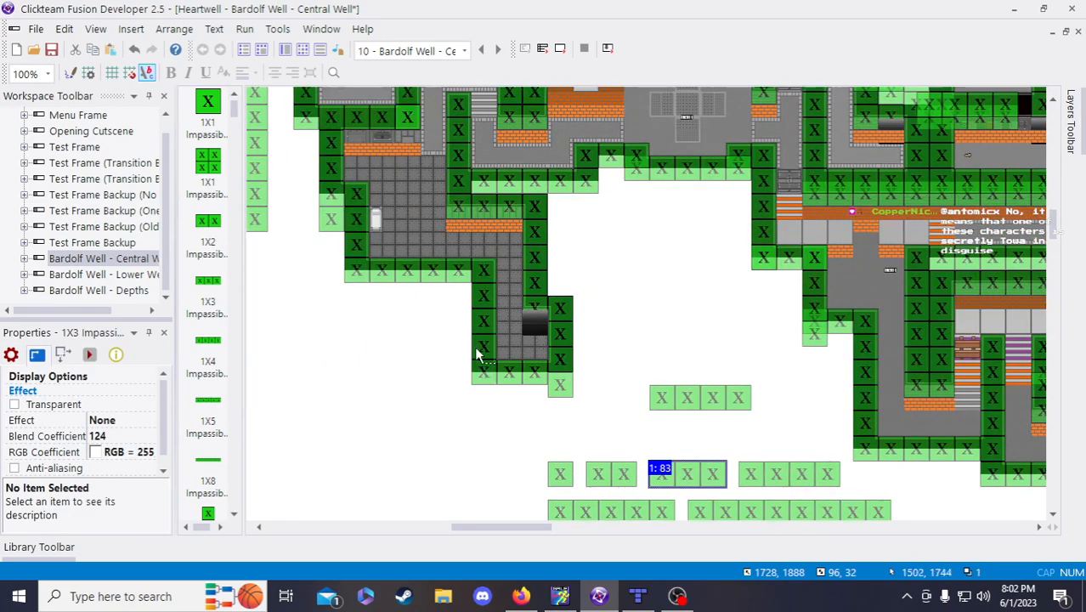
pyautogui.click(323, 346)
pyautogui.hotkey('ctrl', 'v')
pyautogui.click(308, 323)
pyautogui.click(372, 338)
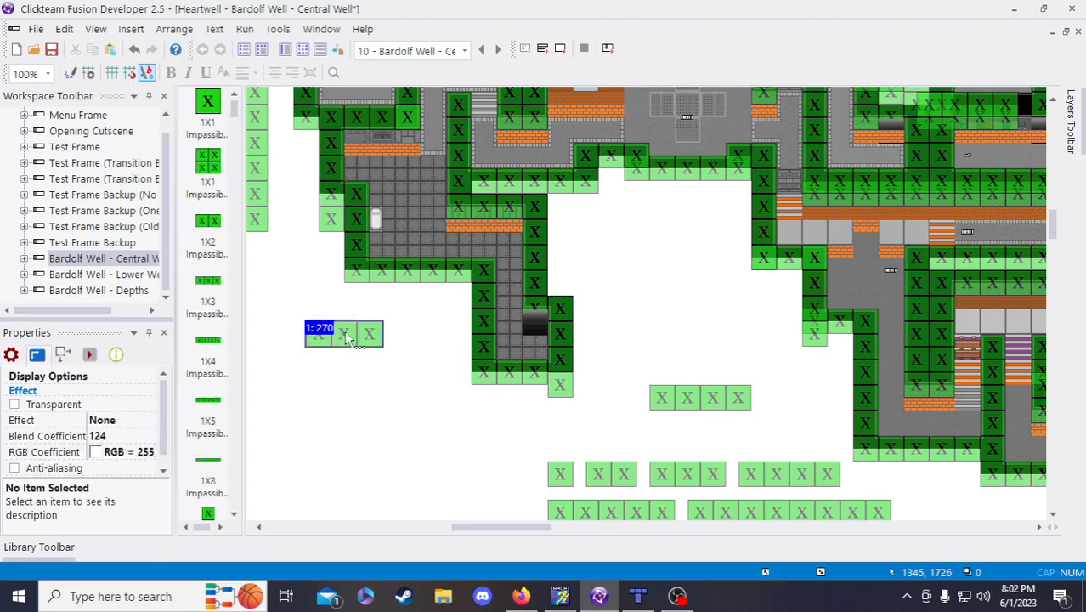
pyautogui.moveTo(376, 122); pyautogui.dragTo(410, 124)
pyautogui.click(344, 451)
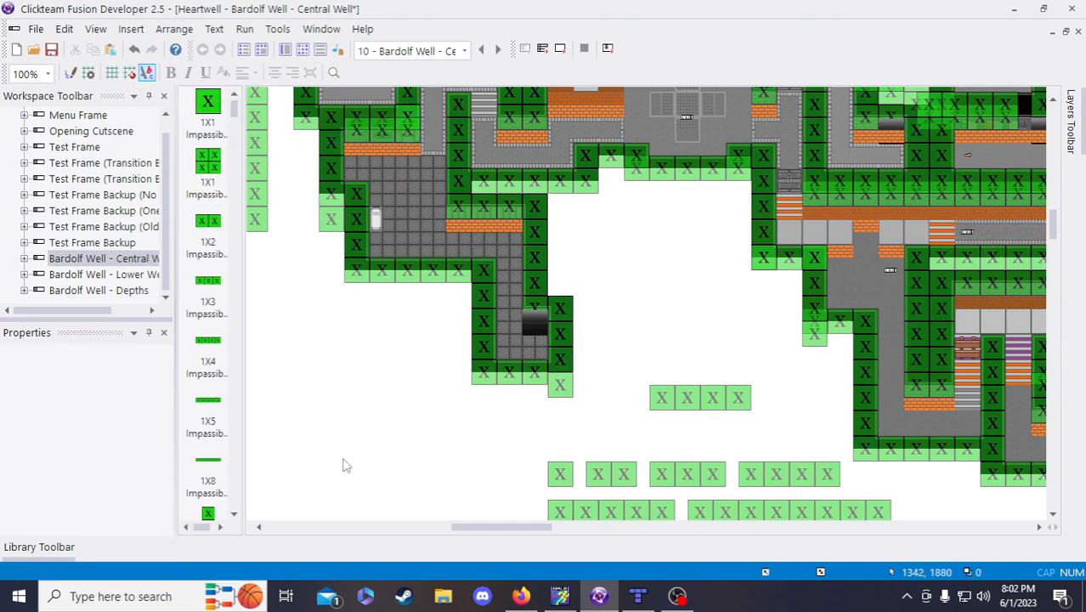
# - Save the Heartwell project with the new brick tiles and wall piece
pyautogui.scroll(3, 344, 451)
pyautogui.moveTo(513, 538); pyautogui.dragTo(478, 520)
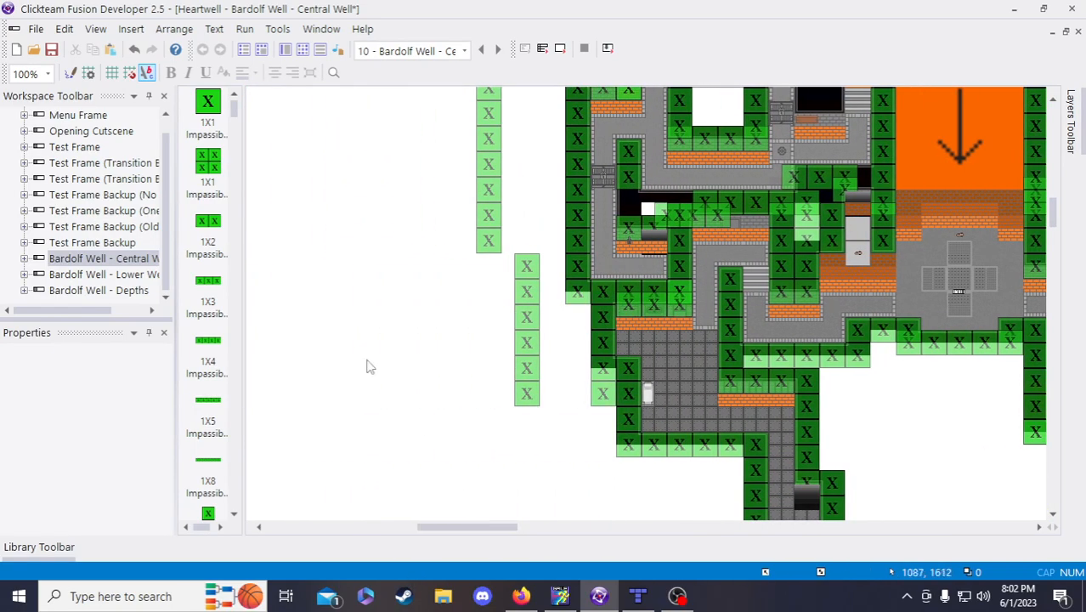
pyautogui.click(51, 50)
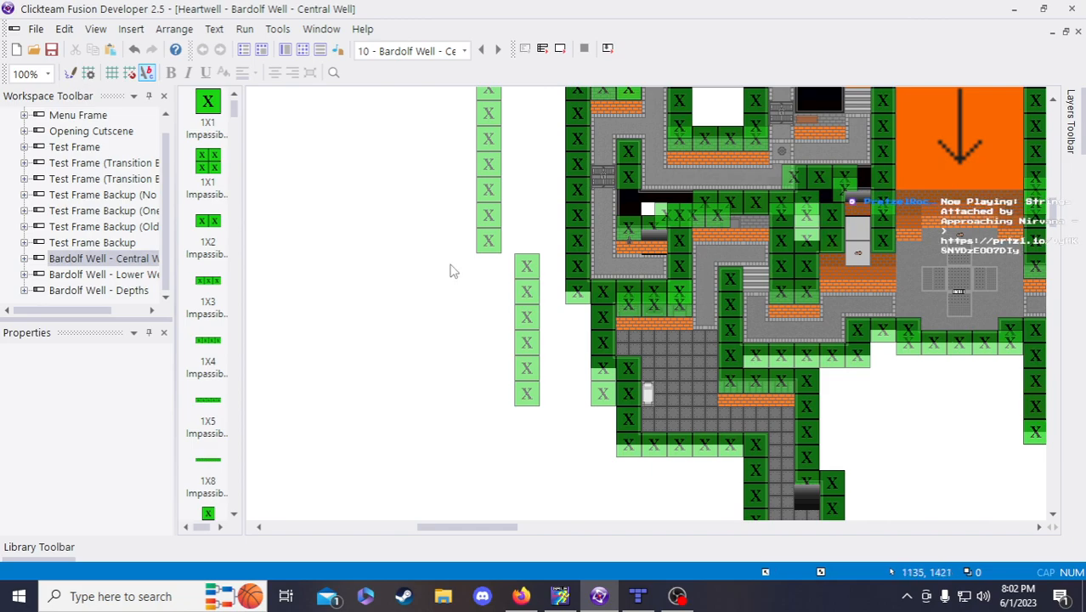
# - Review the wall borders around the central arrow shaft and the tiled room, and save the project again
pyautogui.moveTo(484, 527); pyautogui.dragTo(513, 534)
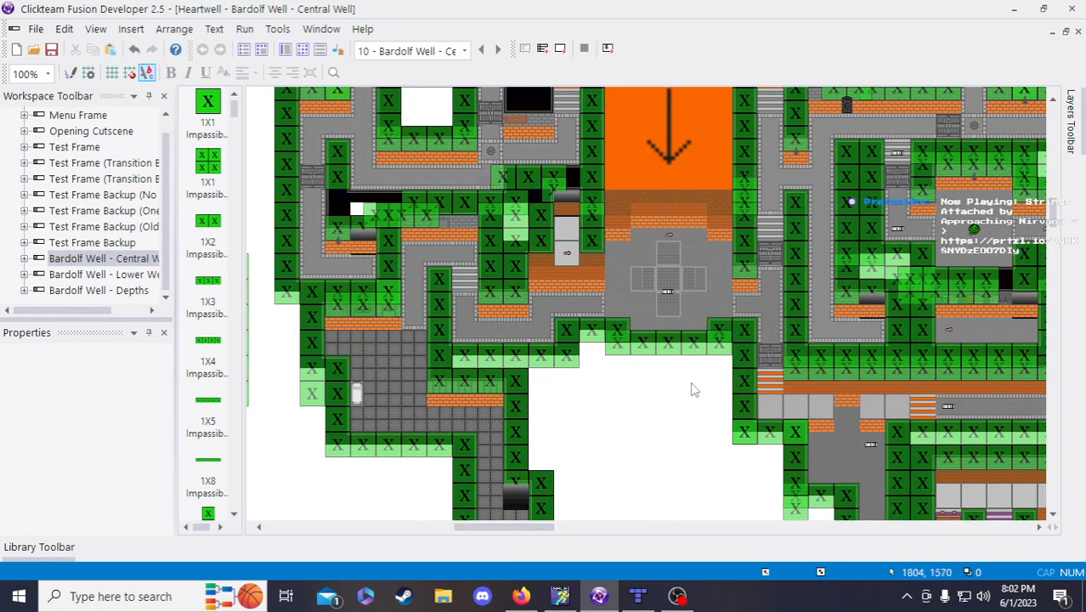
pyautogui.scroll(3, 635, 334)
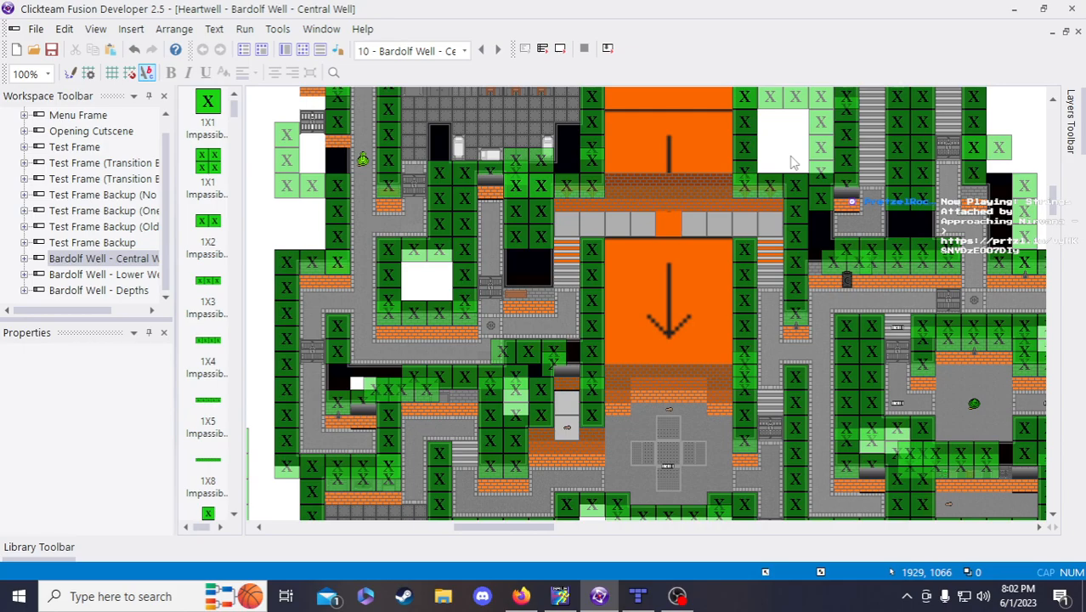
pyautogui.scroll(-3, 767, 176)
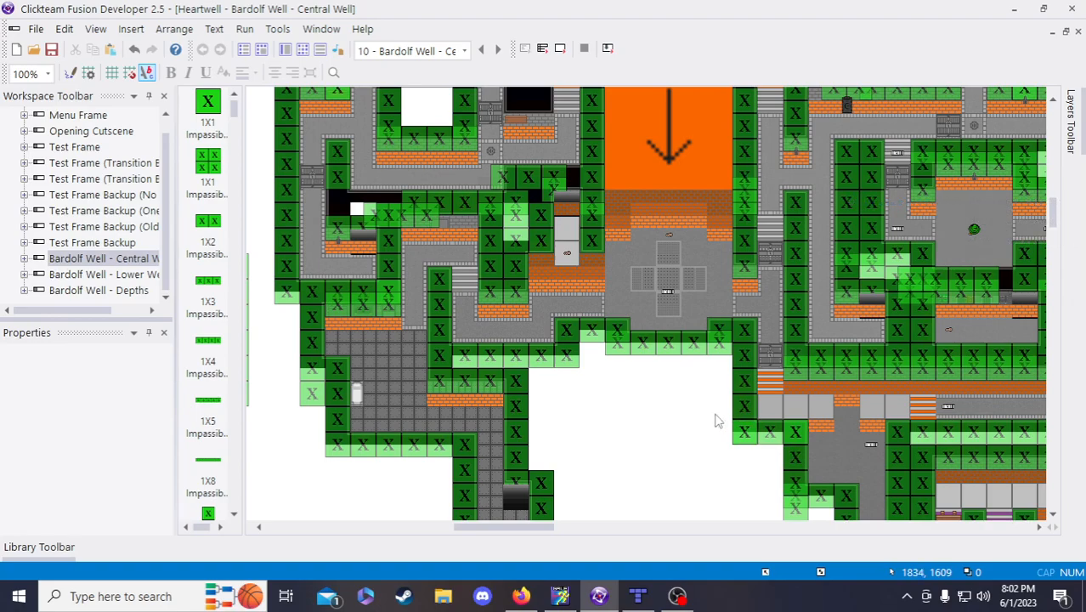
pyautogui.scroll(-3, 674, 417)
pyautogui.scroll(3, 702, 507)
pyautogui.scroll(-3, 674, 446)
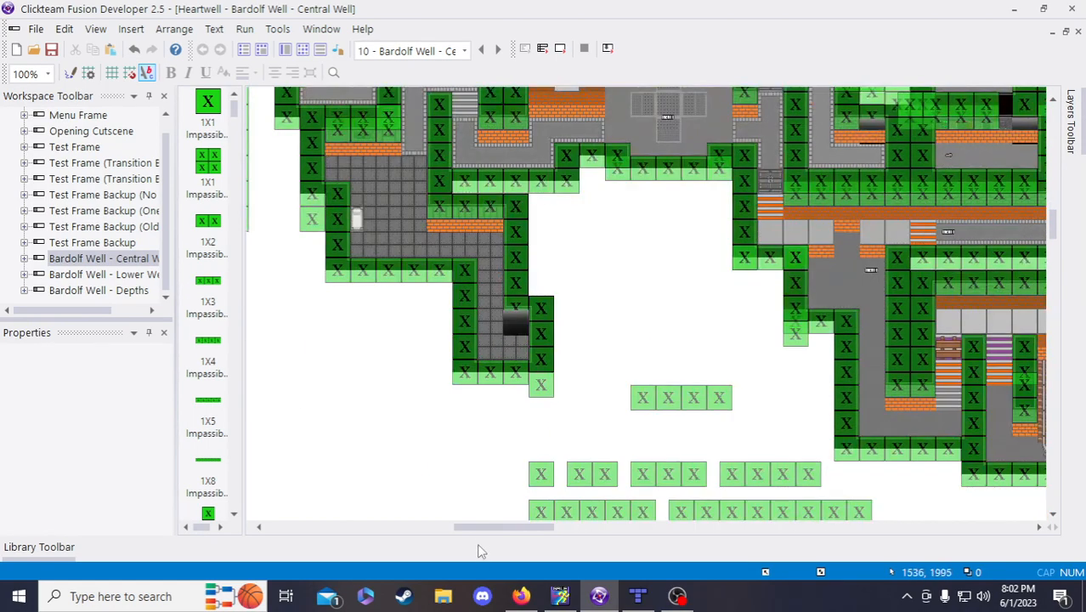
pyautogui.hscroll(1, 482, 535)
pyautogui.moveTo(482, 535); pyautogui.dragTo(468, 538)
pyautogui.scroll(3, 398, 504)
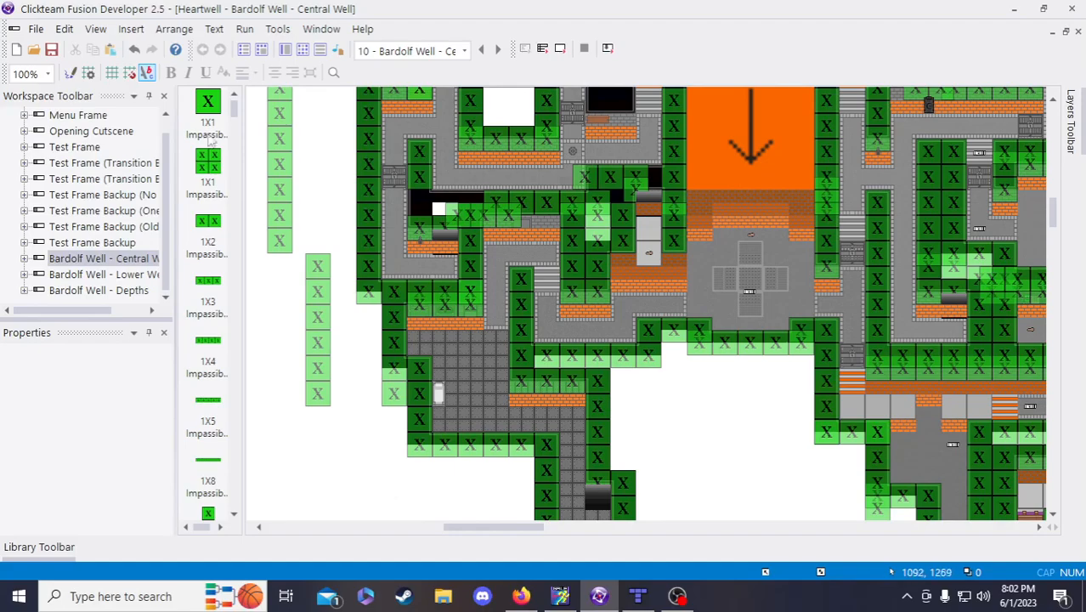
pyautogui.click(52, 50)
pyautogui.click(52, 49)
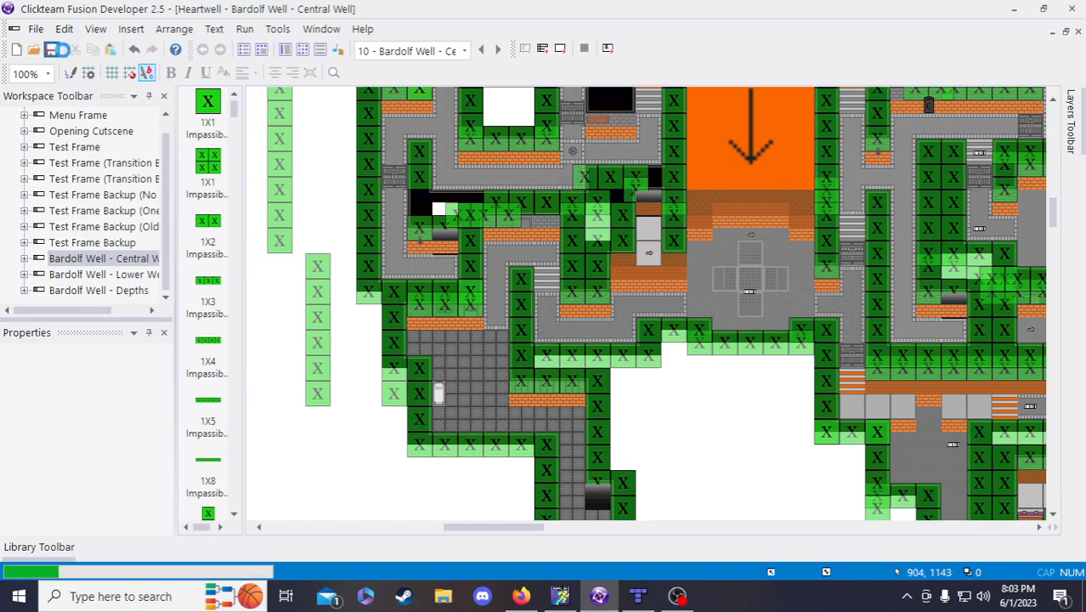
# - Examine the lower central area between the tiled room and the eastern corridors, including the spare Impassible Wall pieces
pyautogui.moveTo(484, 526); pyautogui.dragTo(496, 527)
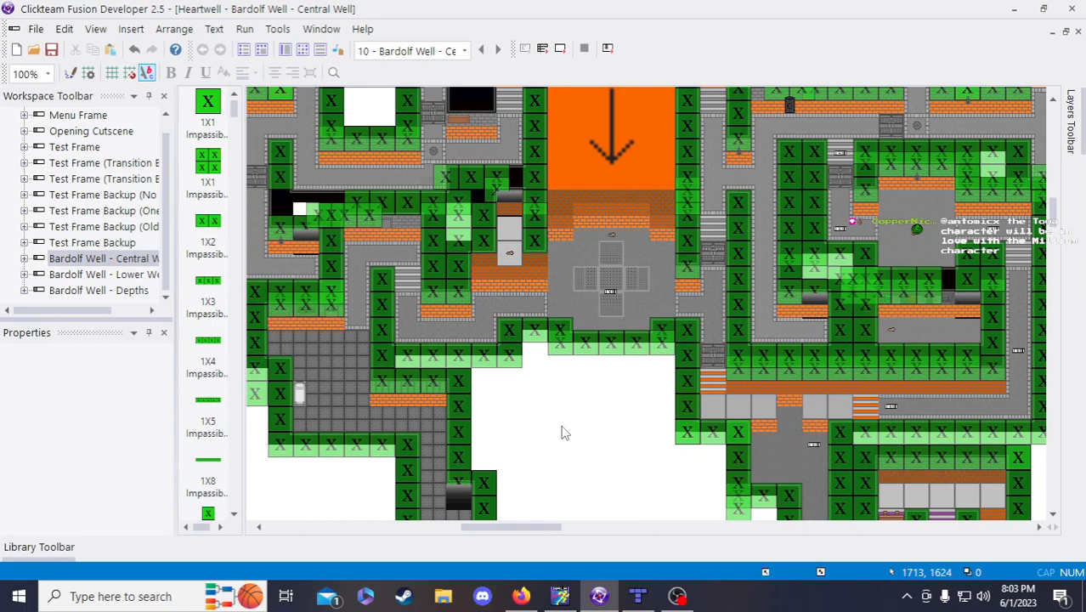
pyautogui.moveTo(592, 527); pyautogui.dragTo(597, 527)
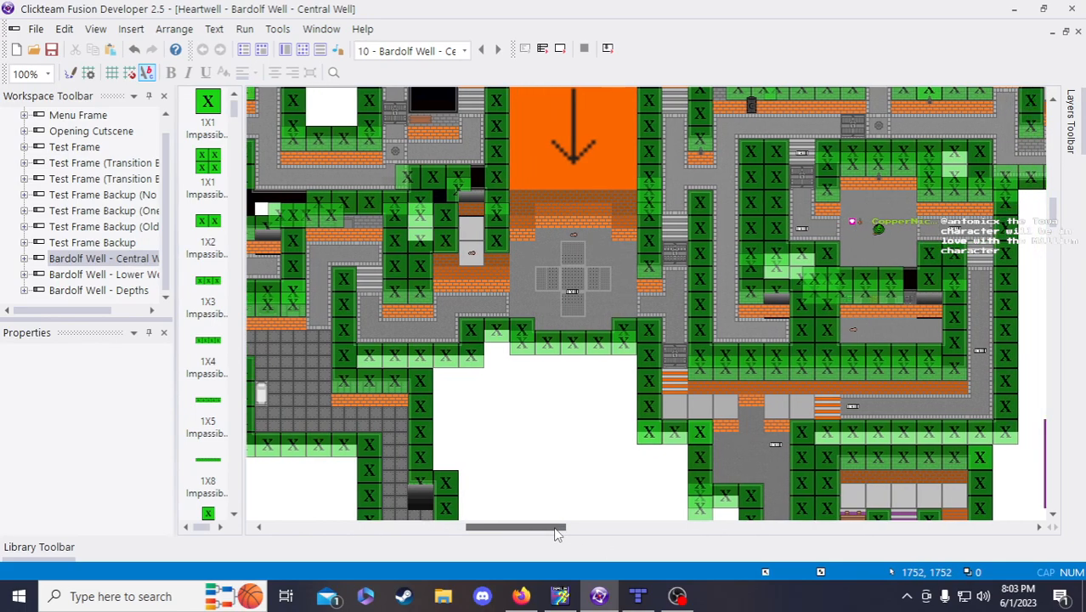
pyautogui.scroll(-4, 543, 473)
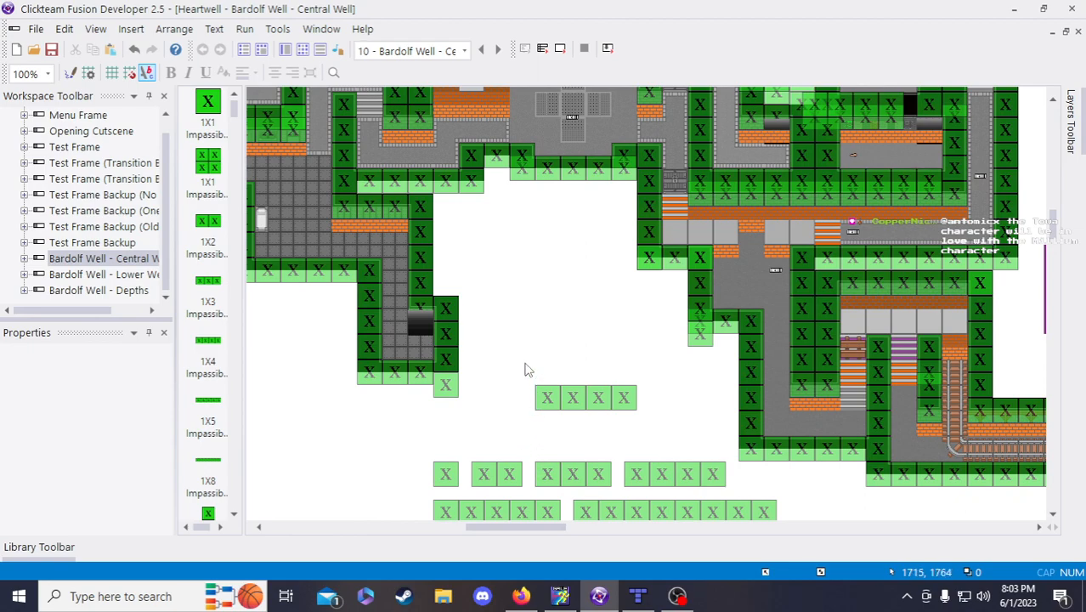
pyautogui.moveTo(504, 346); pyautogui.dragTo(575, 344)
pyautogui.scroll(4, 538, 411)
pyautogui.moveTo(544, 527); pyautogui.dragTo(539, 527)
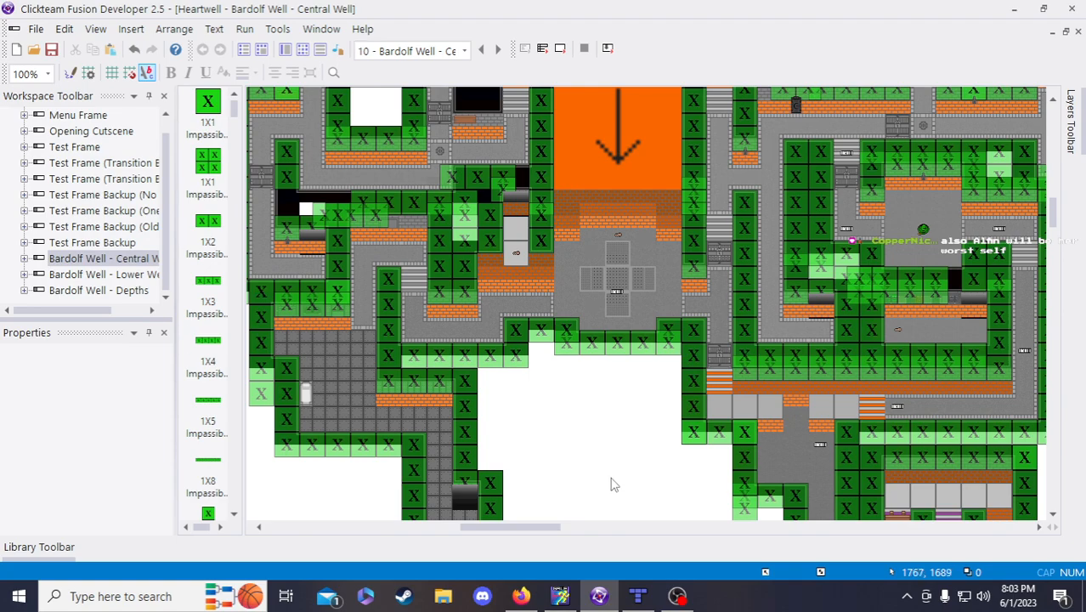
pyautogui.moveTo(557, 527)
pyautogui.mouseDown()
pyautogui.moveTo(571, 528)
pyautogui.moveTo(572, 507)
pyautogui.moveTo(566, 538)
pyautogui.moveTo(543, 537)
pyautogui.mouseUp()
pyautogui.scroll(-3, 571, 491)
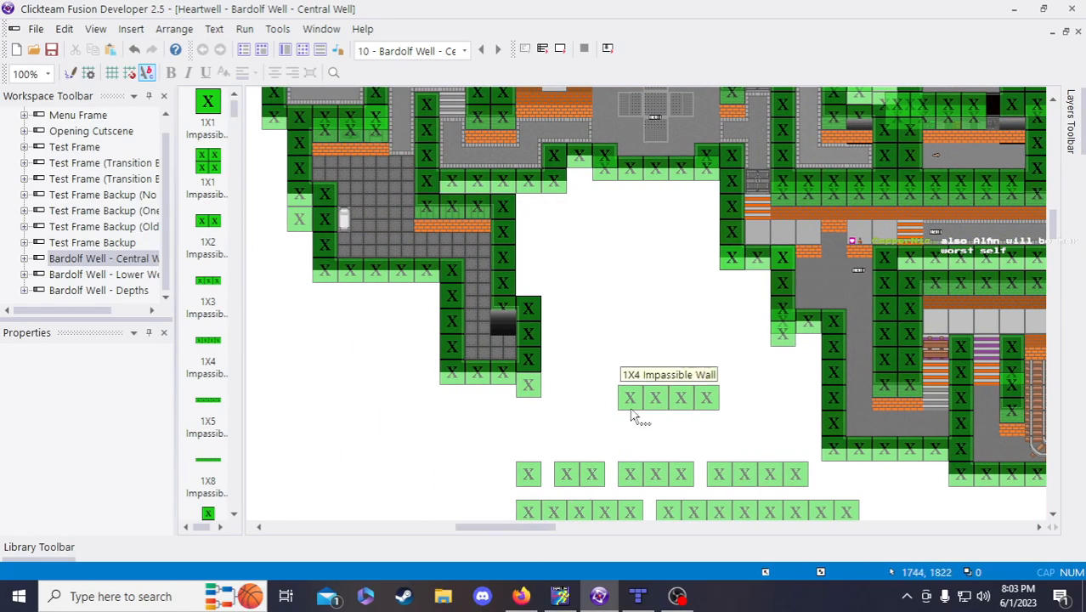
pyautogui.scroll(3, 623, 353)
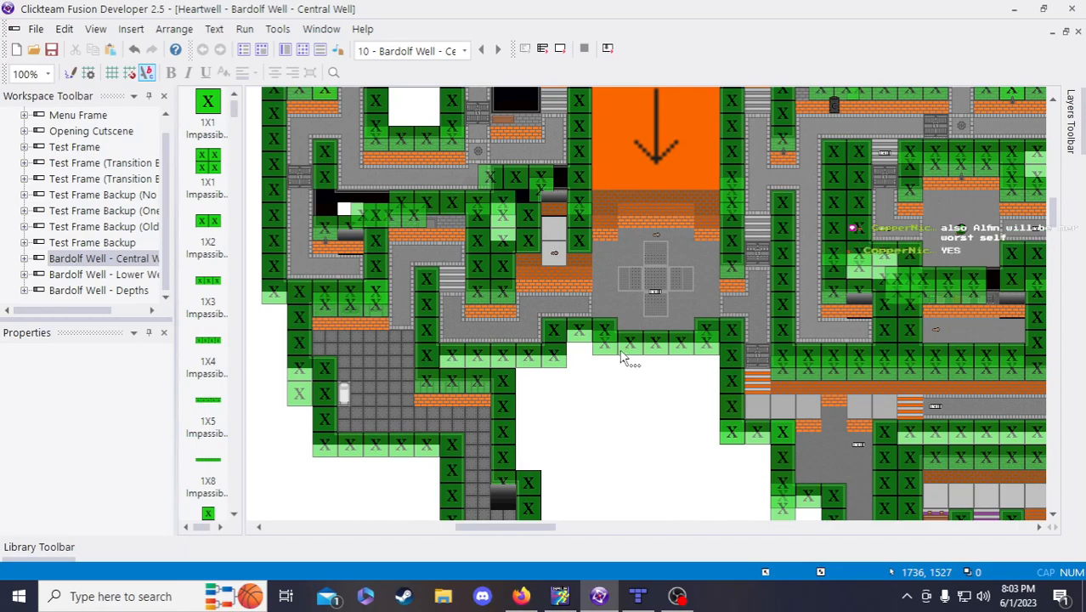
pyautogui.scroll(-3, 587, 393)
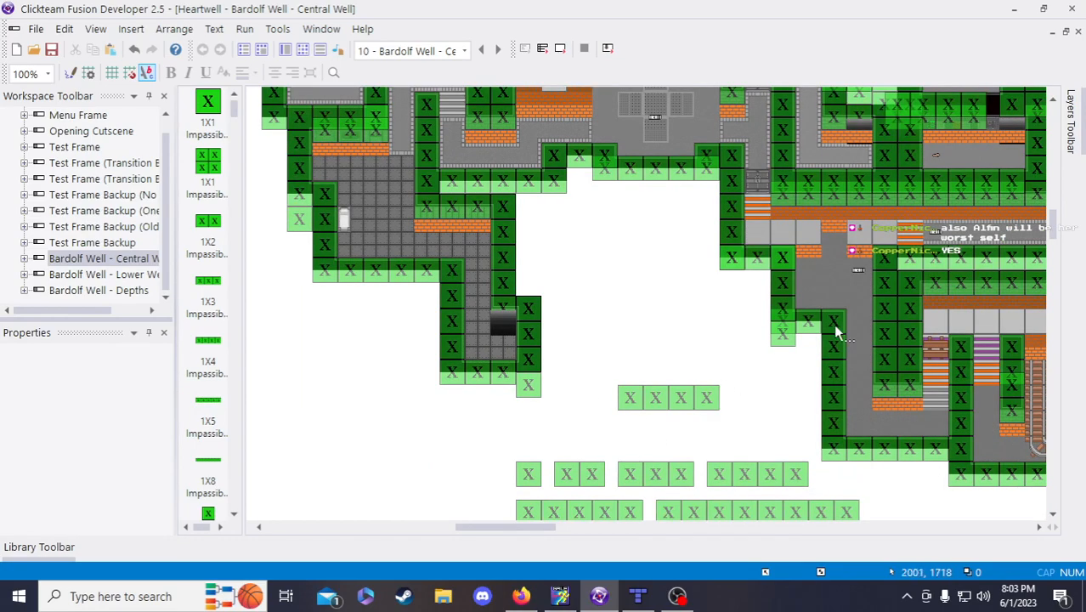
pyautogui.moveTo(483, 534); pyautogui.dragTo(508, 538)
pyautogui.hscroll(-3, 503, 533)
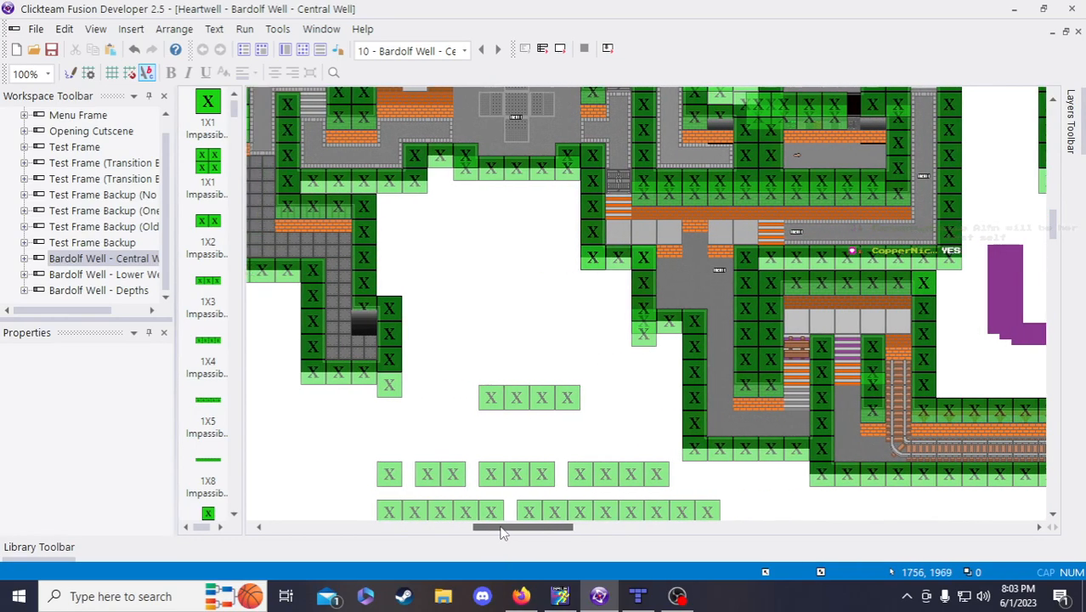
pyautogui.scroll(3, 546, 359)
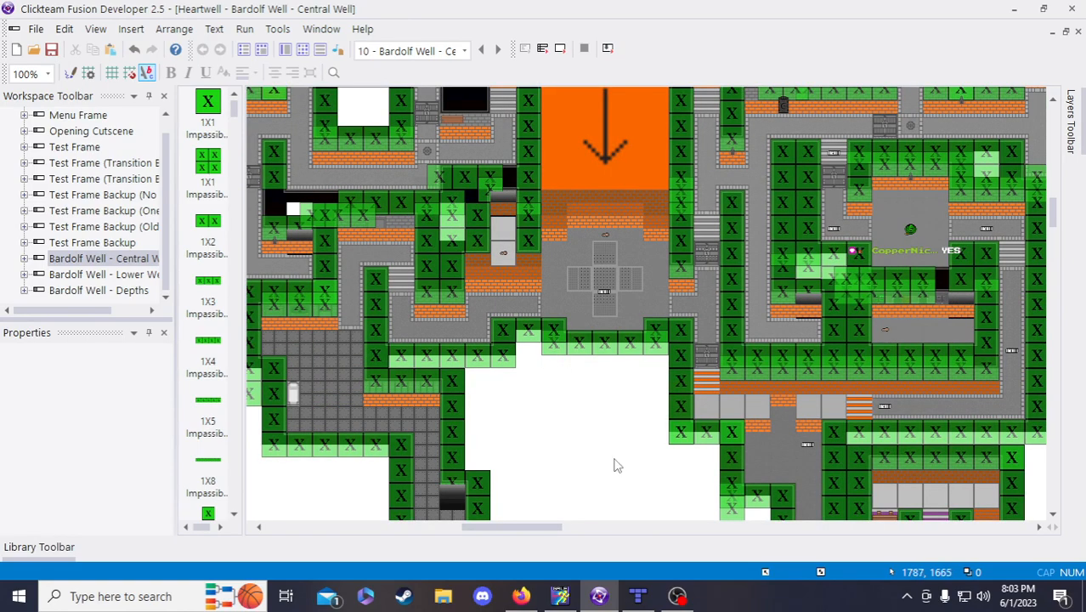
# - Inspect the alterable values and instance values of the Door objects along the narrow vertical corridor west of the arrow shaft
pyautogui.hscroll(-5, 527, 527)
pyautogui.scroll(3, 513, 515)
pyautogui.scroll(-3, 490, 488)
pyautogui.scroll(6, 765, 434)
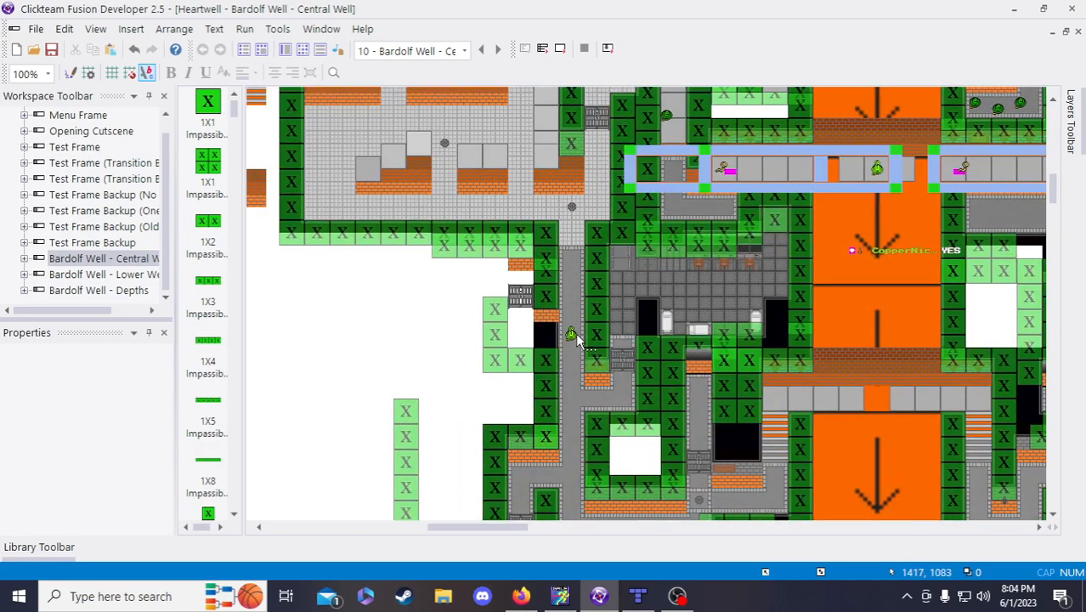
pyautogui.click(527, 305)
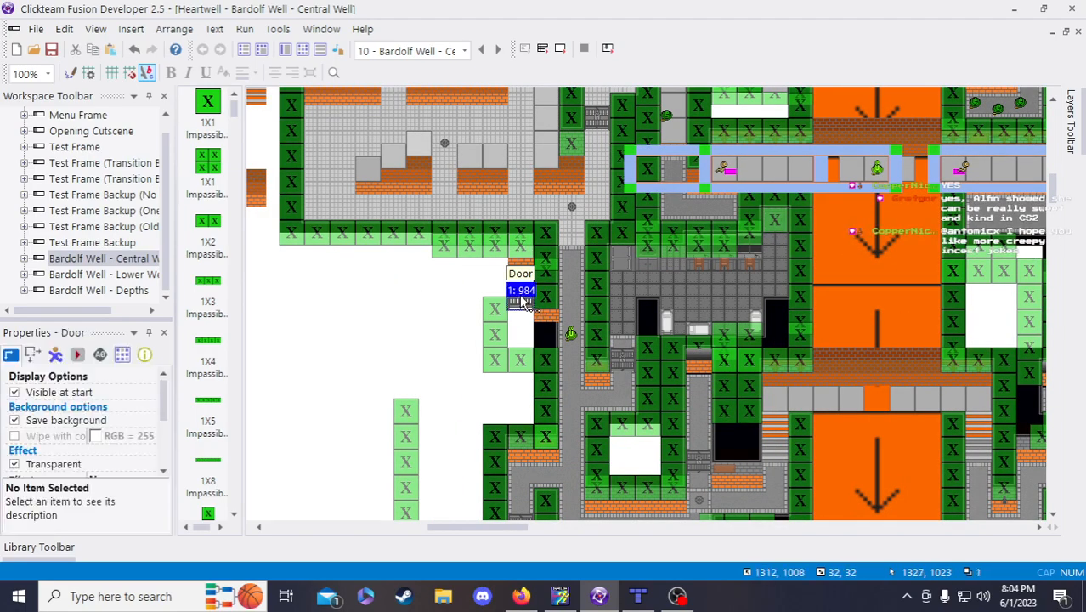
pyautogui.click(100, 354)
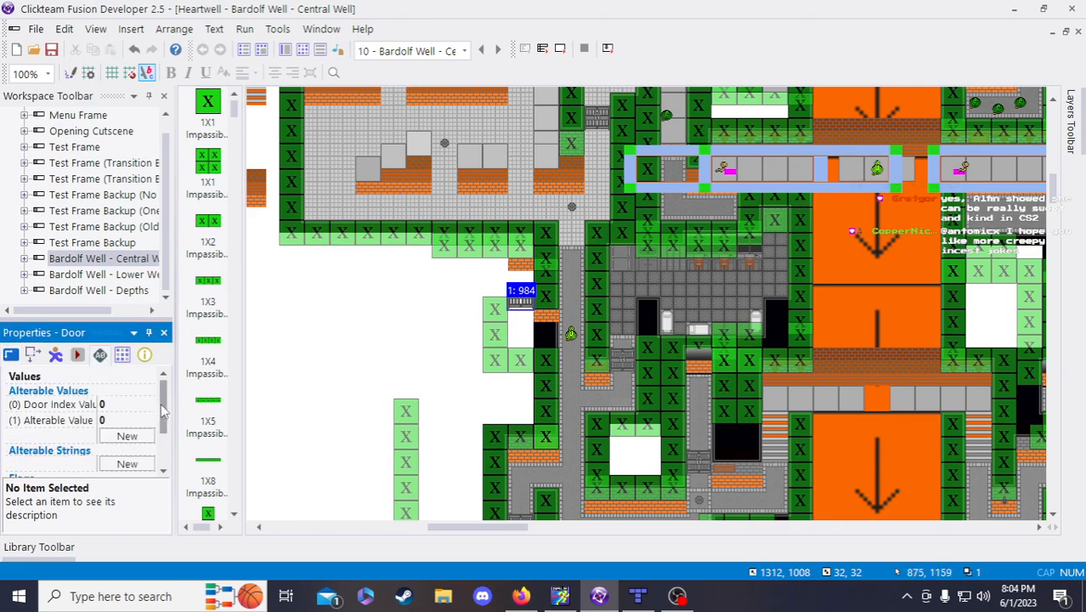
pyautogui.scroll(-3, 165, 433)
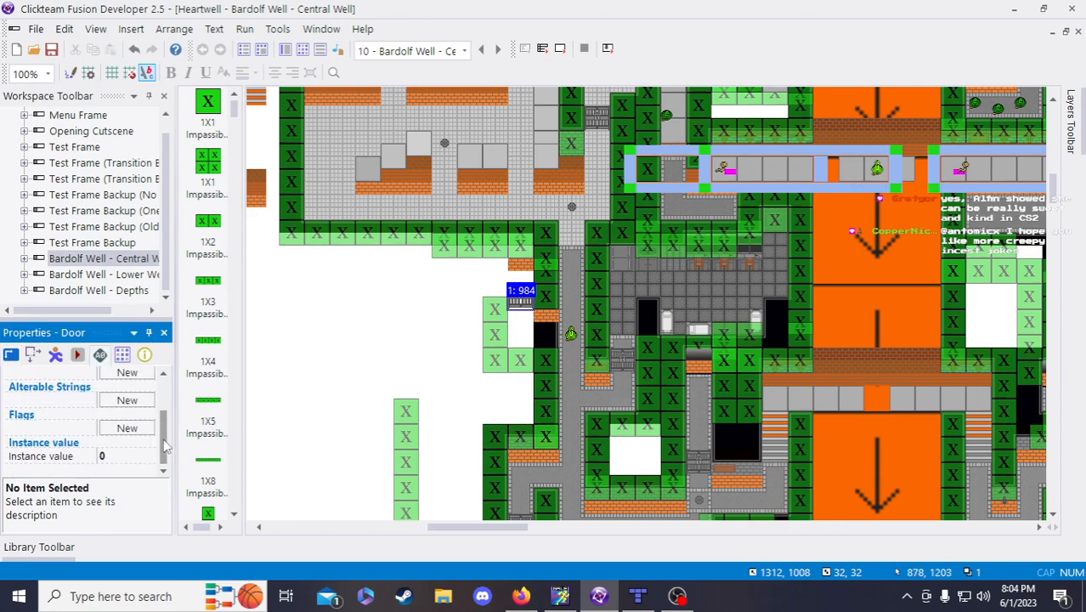
pyautogui.click(625, 359)
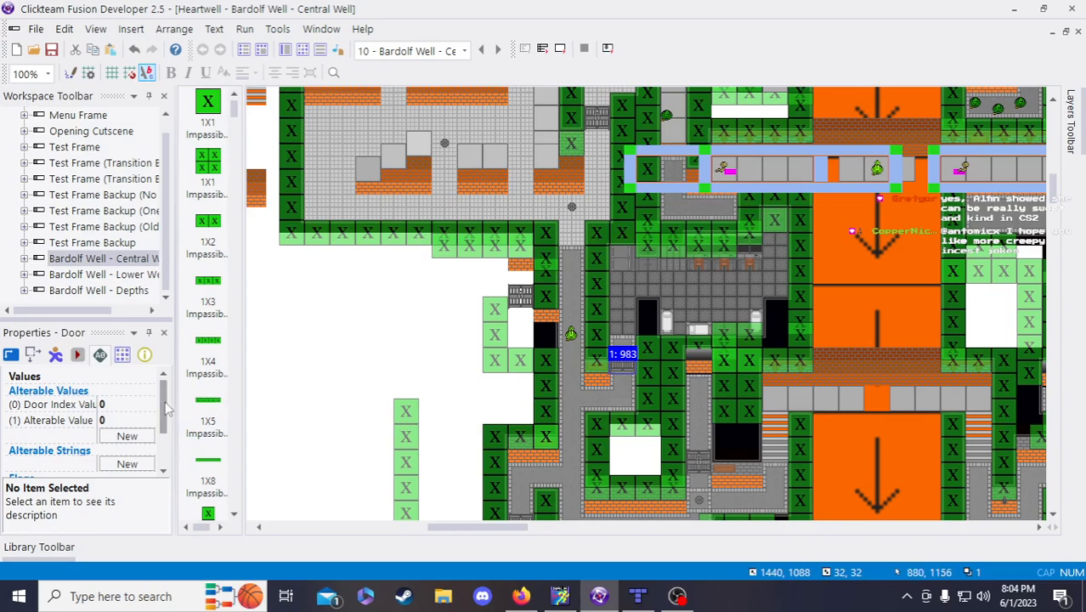
pyautogui.moveTo(166, 408); pyautogui.dragTo(167, 438)
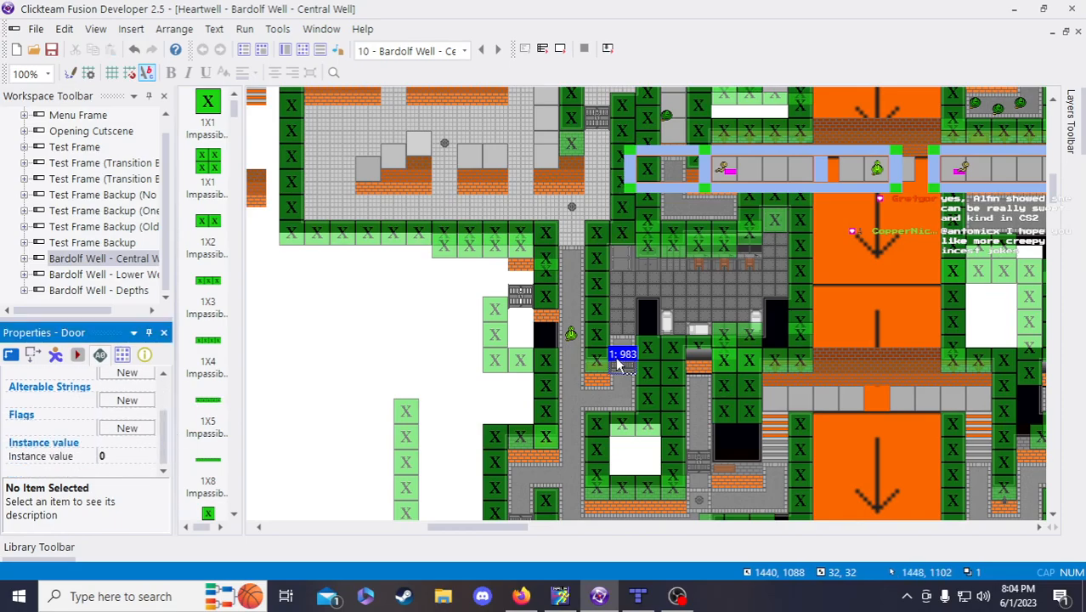
pyautogui.scroll(-3, 615, 356)
pyautogui.click(524, 352)
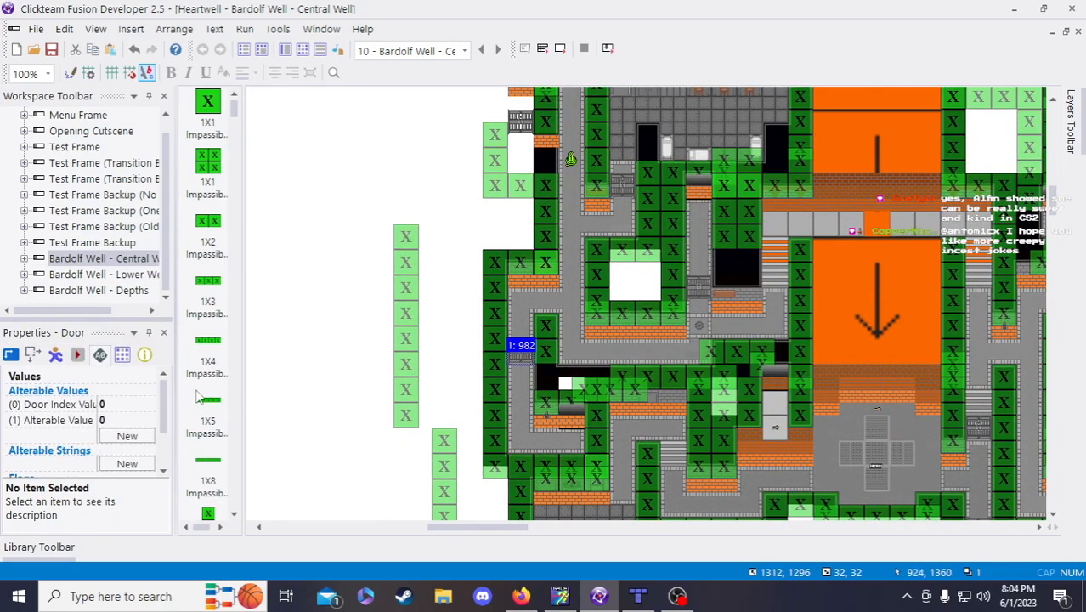
# - Check the instance value of the selected door and select the door in the passage below the dark tiled room
pyautogui.moveTo(166, 406); pyautogui.dragTo(167, 437)
pyautogui.scroll(3, 666, 318)
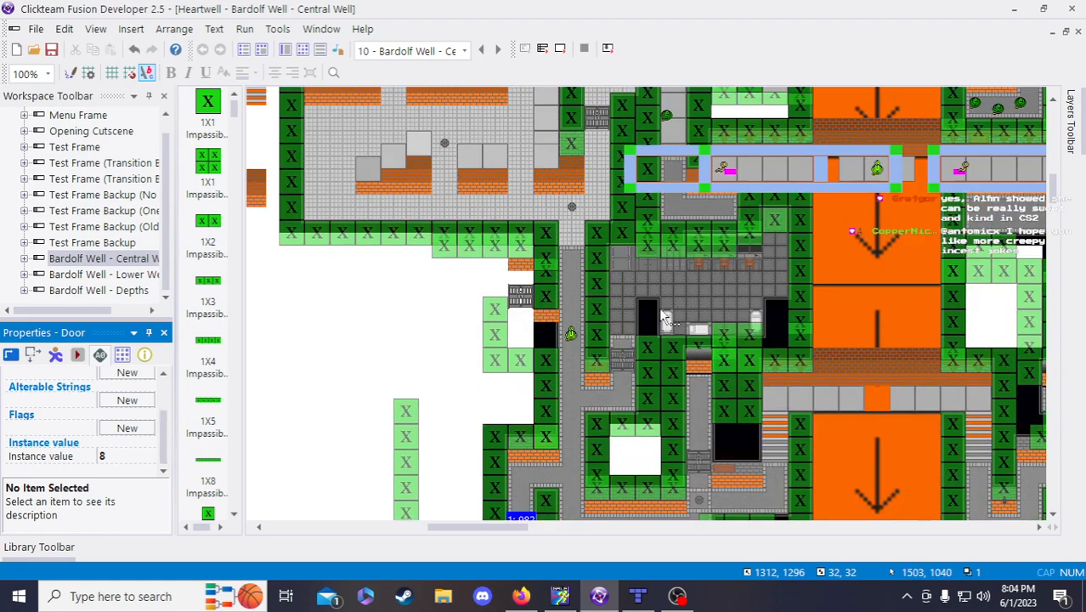
pyautogui.click(623, 362)
# - Move the spare door from the blank area beside the vertical corridor into the passage below the purple-striped stairs, next to the rail track
pyautogui.moveTo(531, 306); pyautogui.dragTo(455, 455)
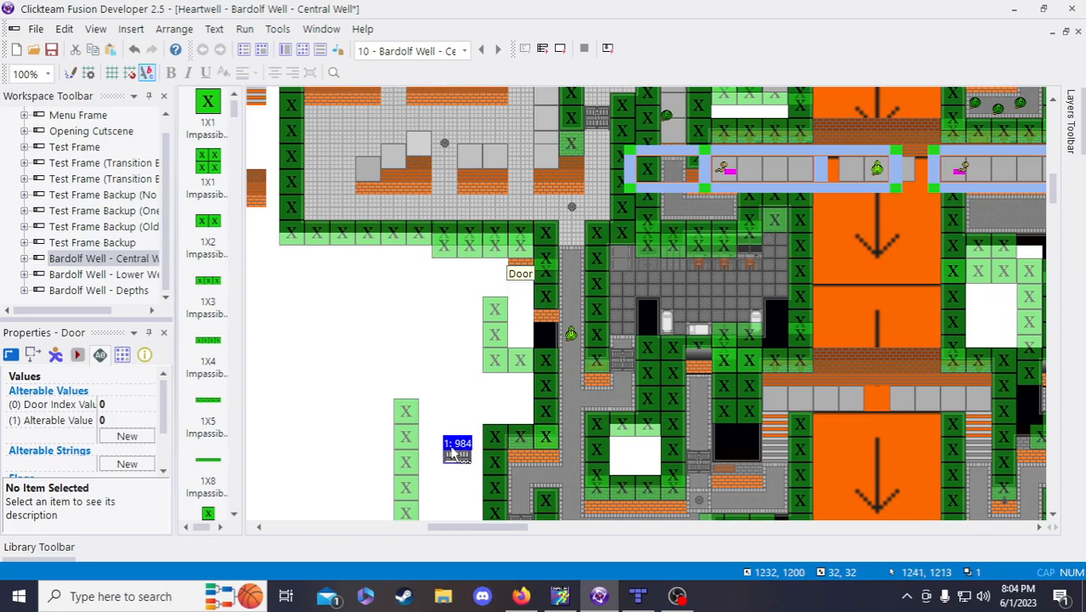
pyautogui.scroll(-1, 454, 434)
pyautogui.moveTo(465, 279); pyautogui.dragTo(391, 472)
pyautogui.scroll(-2, 391, 459)
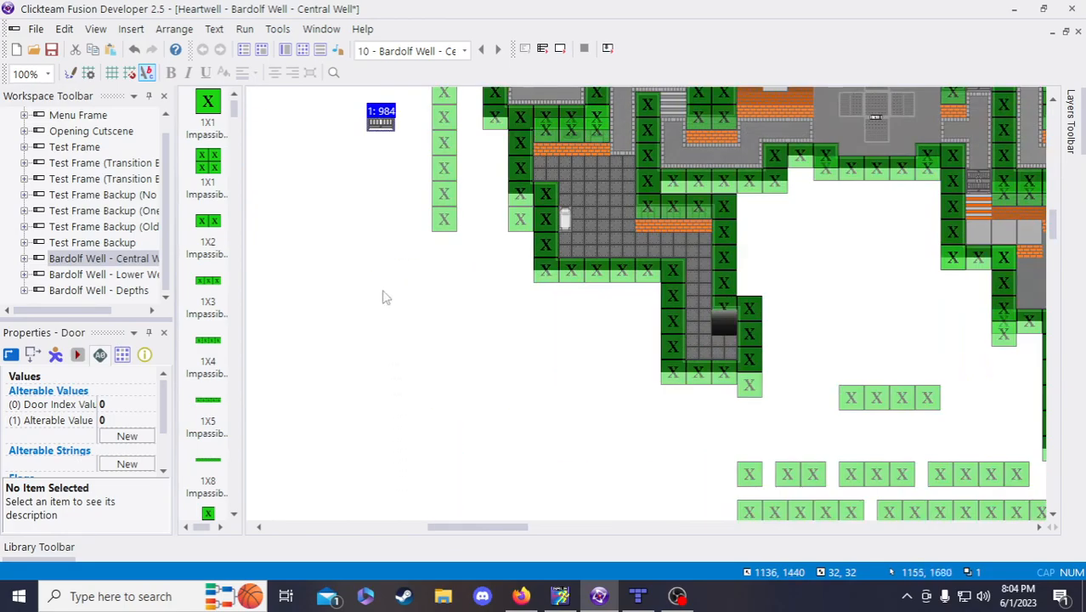
pyautogui.moveTo(376, 125); pyautogui.dragTo(962, 380)
pyautogui.moveTo(526, 534); pyautogui.dragTo(588, 551)
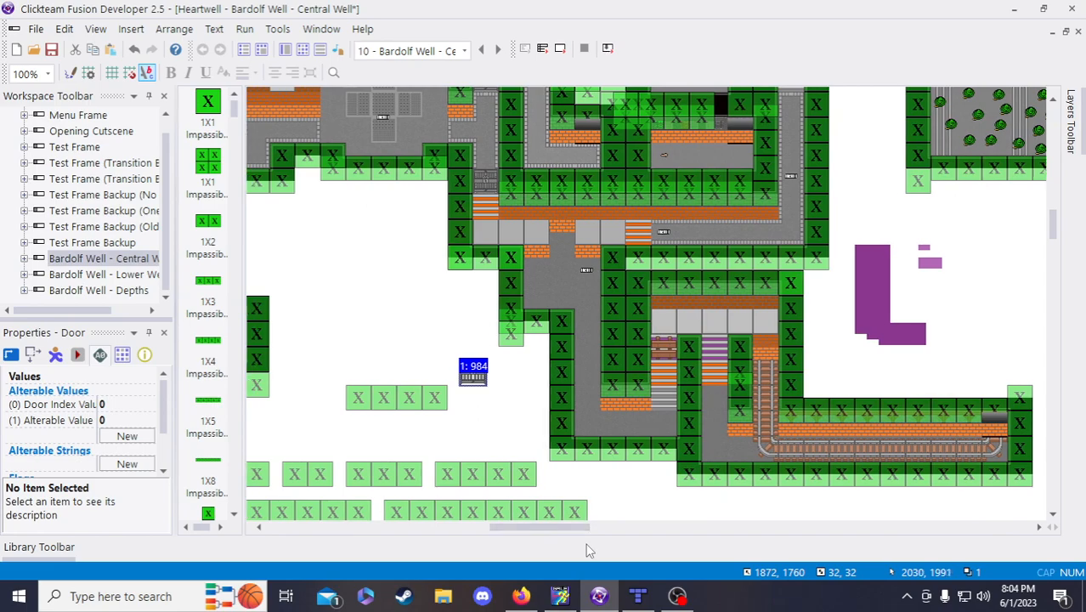
pyautogui.click(510, 391)
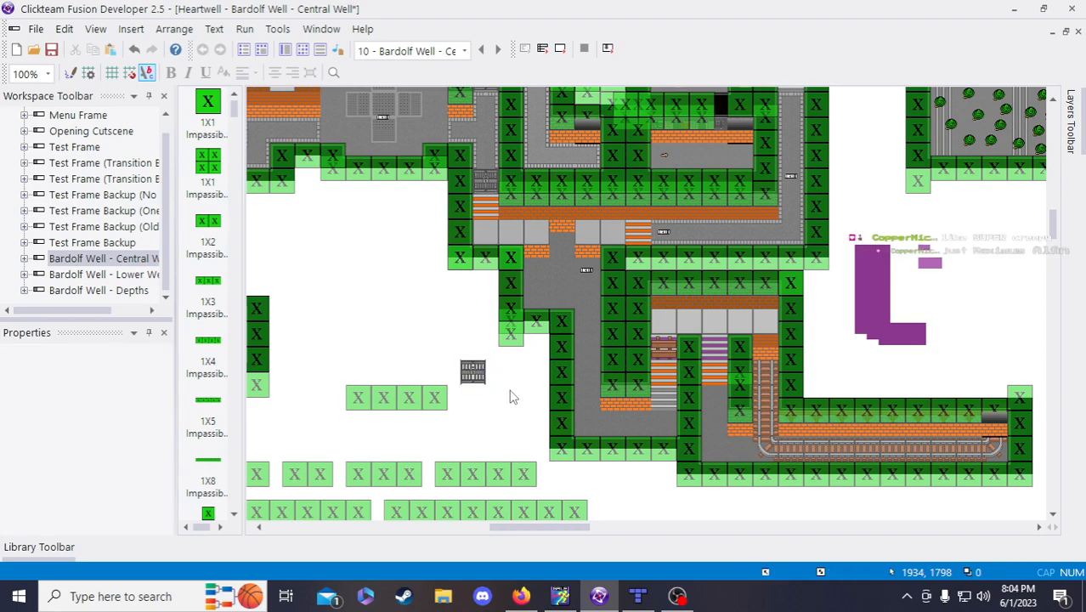
pyautogui.moveTo(473, 381); pyautogui.dragTo(720, 410)
pyautogui.click(995, 336)
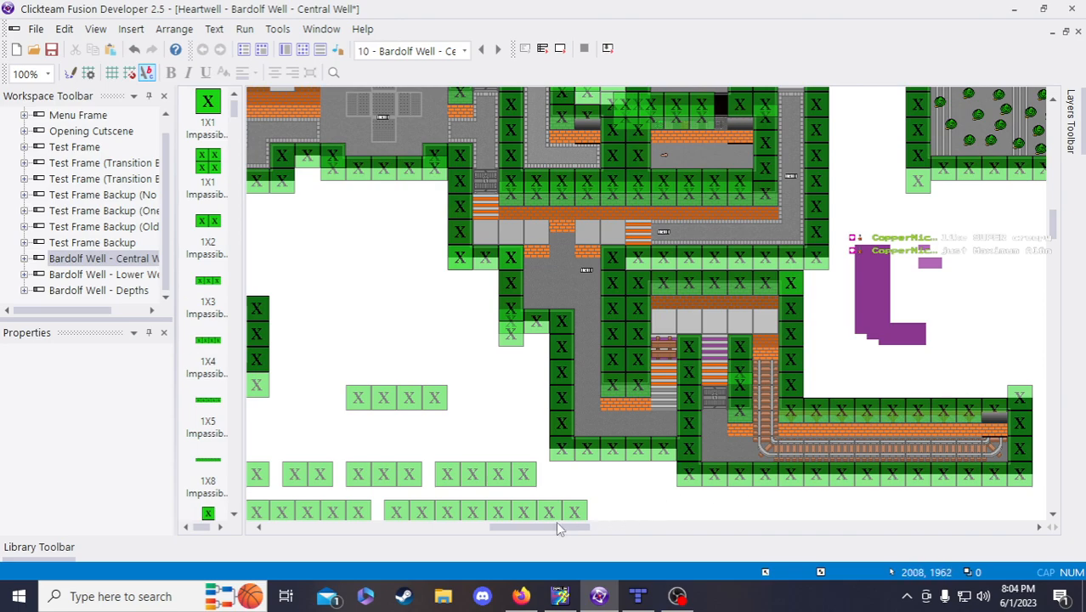
# - Move the seven spare vertical and square impassible wall blocks up by half a tile, closer to the horizontal ones
pyautogui.moveTo(495, 530); pyautogui.dragTo(508, 530)
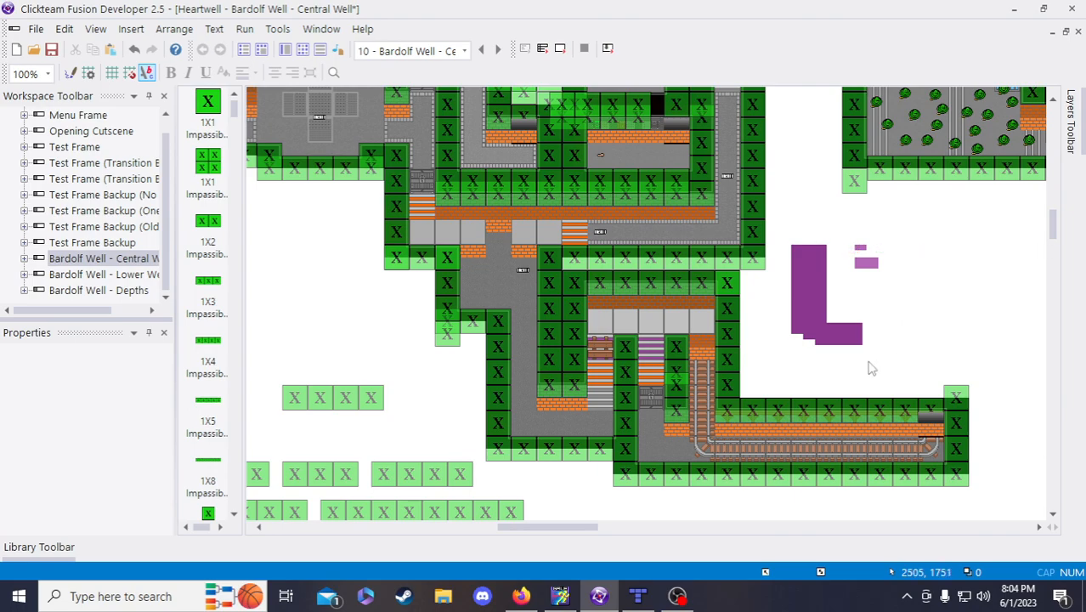
pyautogui.moveTo(568, 527); pyautogui.dragTo(529, 526)
pyautogui.scroll(-3, 570, 518)
pyautogui.scroll(-3, 372, 360)
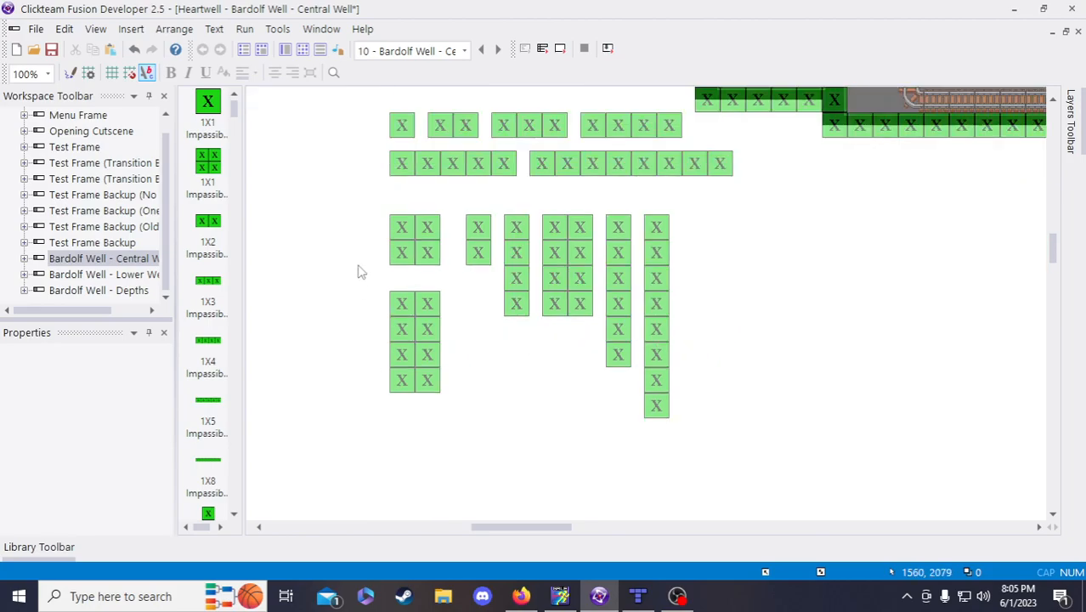
pyautogui.moveTo(360, 205); pyautogui.dragTo(718, 461)
pyautogui.scroll(3, 482, 459)
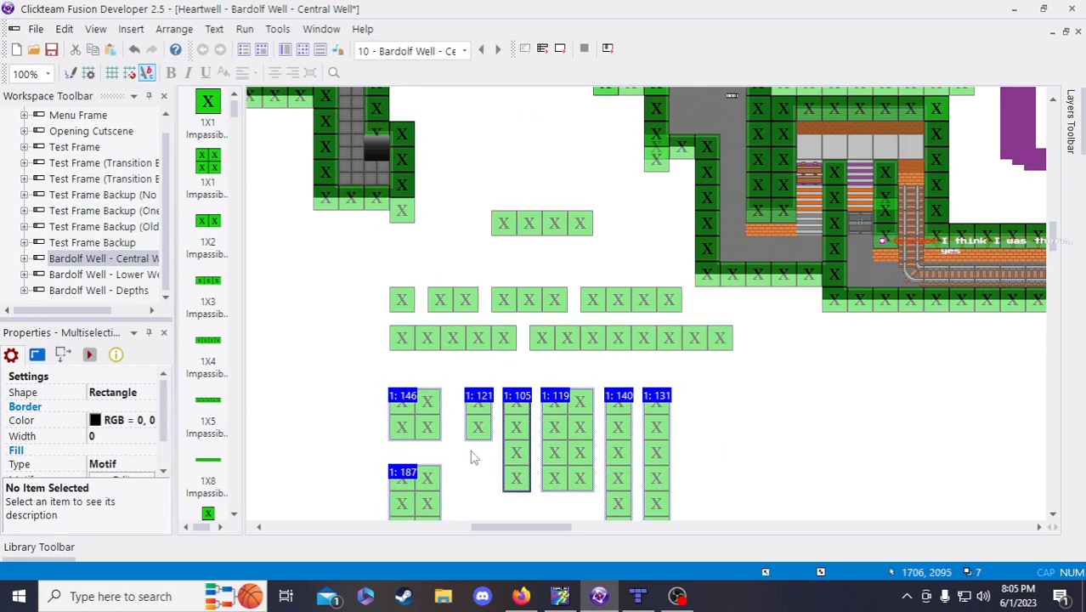
pyautogui.moveTo(432, 423); pyautogui.dragTo(433, 409)
pyautogui.click(784, 417)
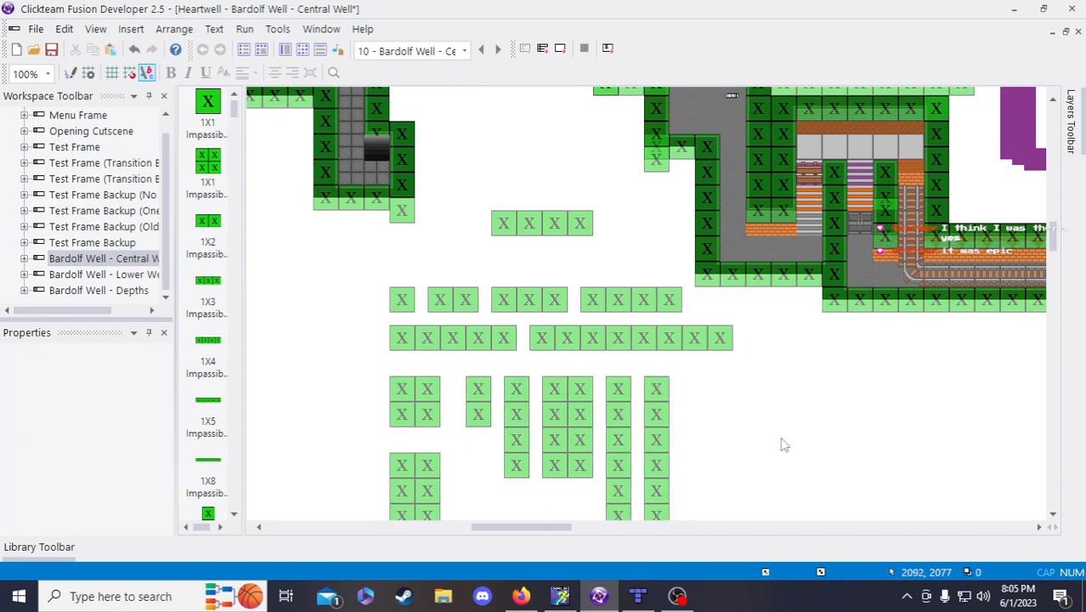
pyautogui.scroll(3, 784, 444)
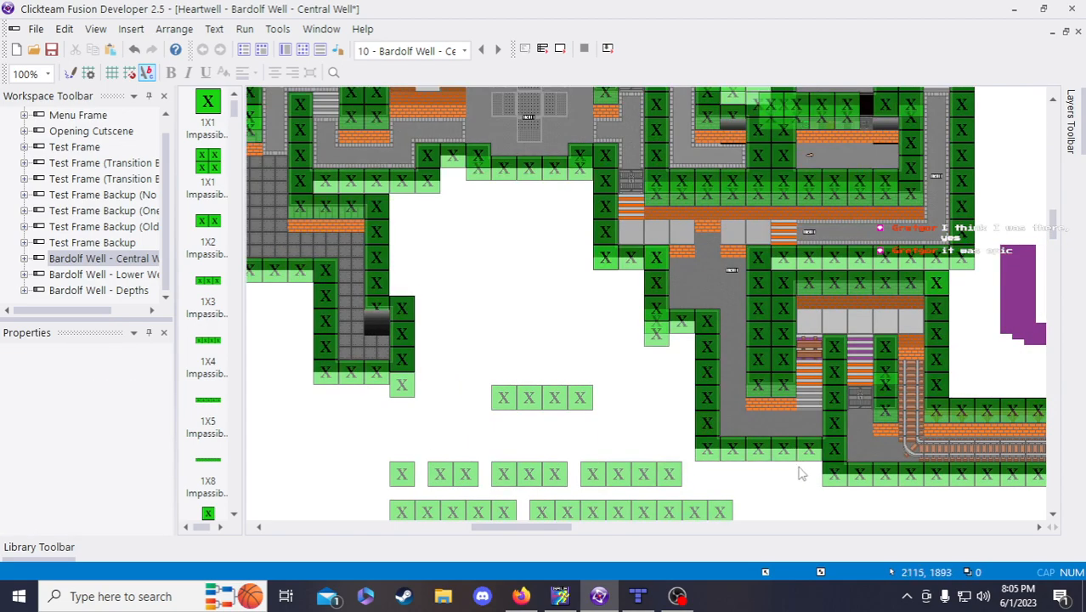
pyautogui.scroll(-3, 800, 478)
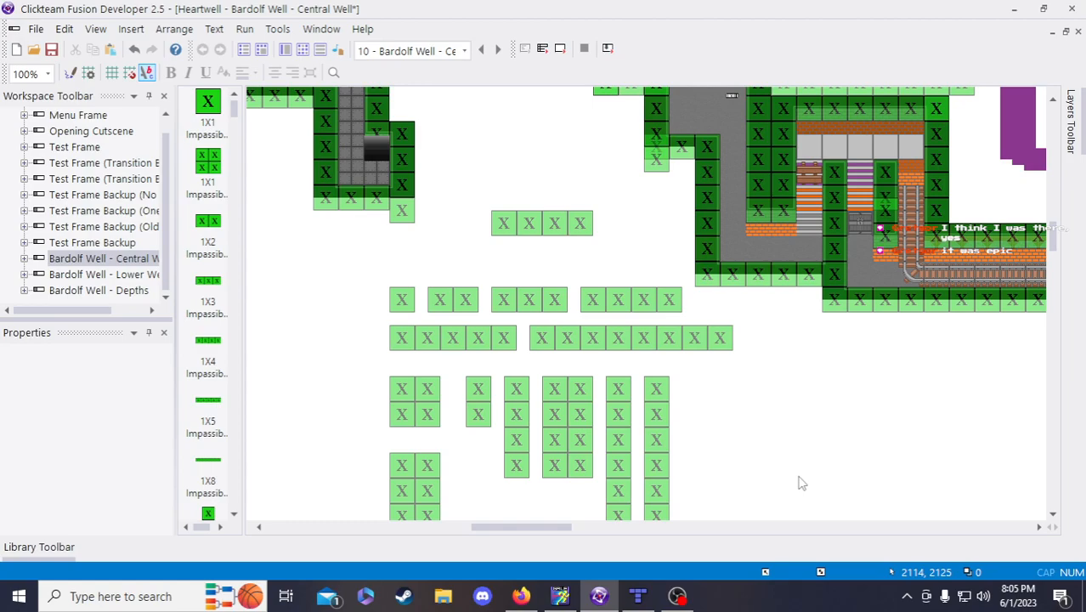
pyautogui.moveTo(366, 279); pyautogui.dragTo(515, 354)
pyautogui.scroll(-3, 419, 328)
pyautogui.scroll(3, 493, 401)
pyautogui.moveTo(372, 263); pyautogui.dragTo(440, 333)
pyautogui.click(755, 378)
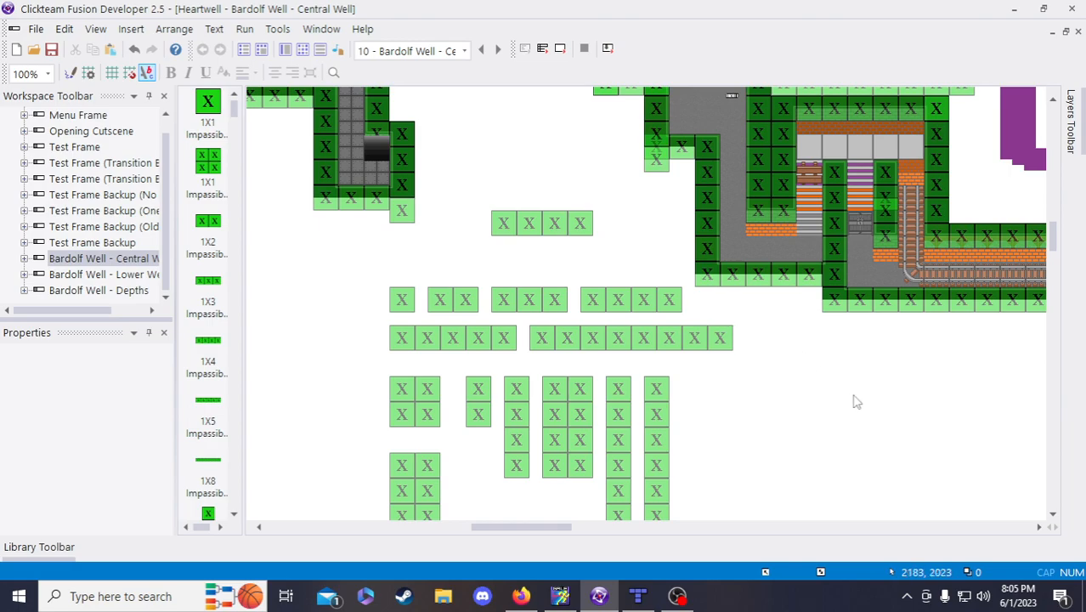
pyautogui.moveTo(565, 524); pyautogui.dragTo(558, 524)
pyautogui.moveTo(416, 282); pyautogui.dragTo(459, 339)
pyautogui.scroll(-5, 439, 289)
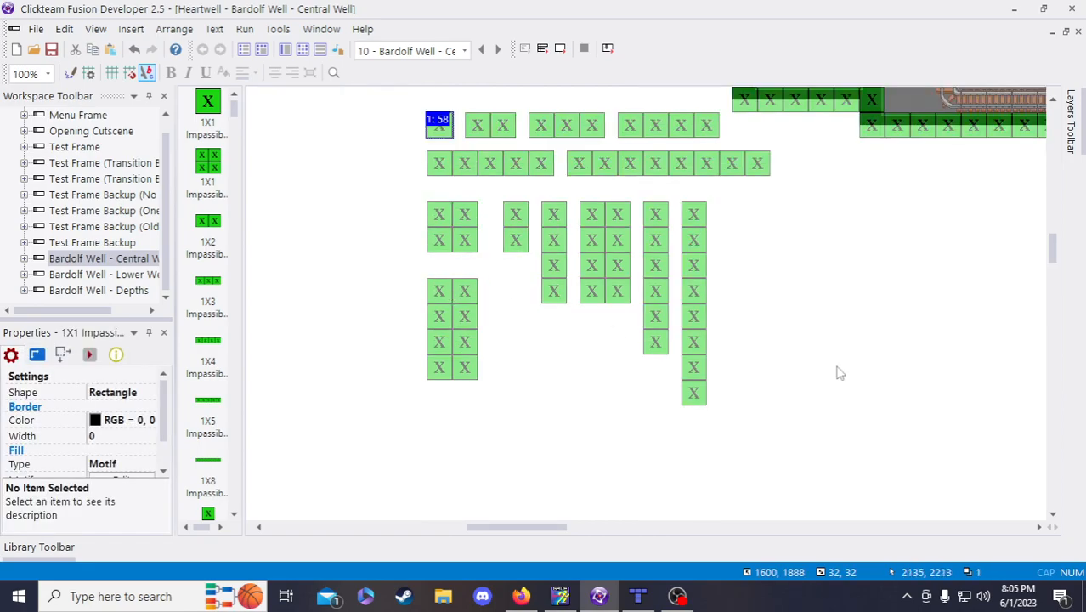
pyautogui.click(538, 198)
pyautogui.moveTo(397, 110)
pyautogui.mouseDown()
pyautogui.moveTo(783, 403)
pyautogui.moveTo(525, 253)
pyautogui.moveTo(400, 111)
pyautogui.mouseUp()
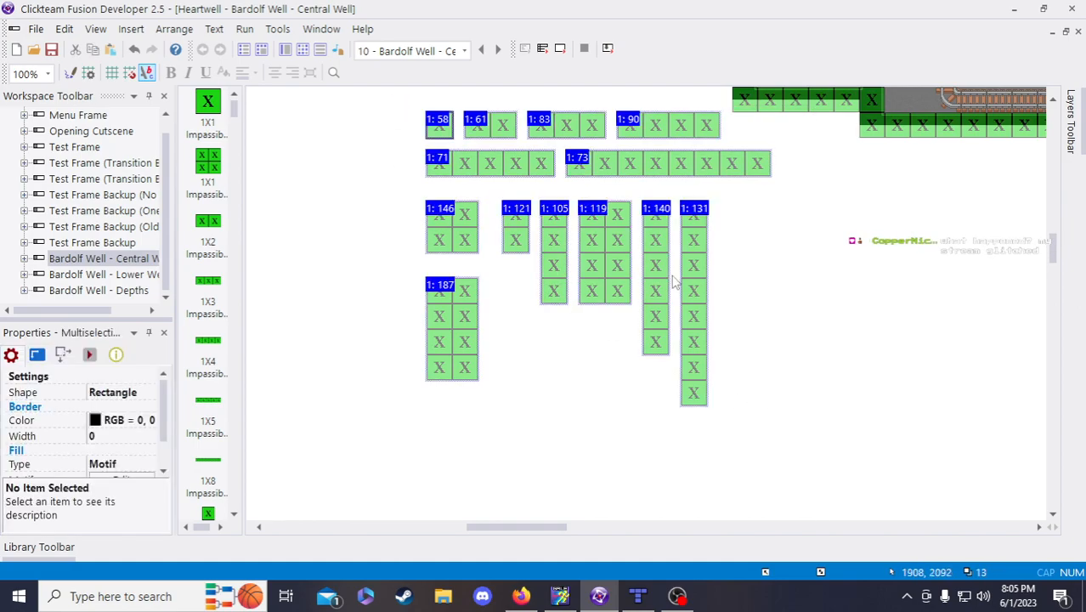
pyautogui.scroll(5, 723, 374)
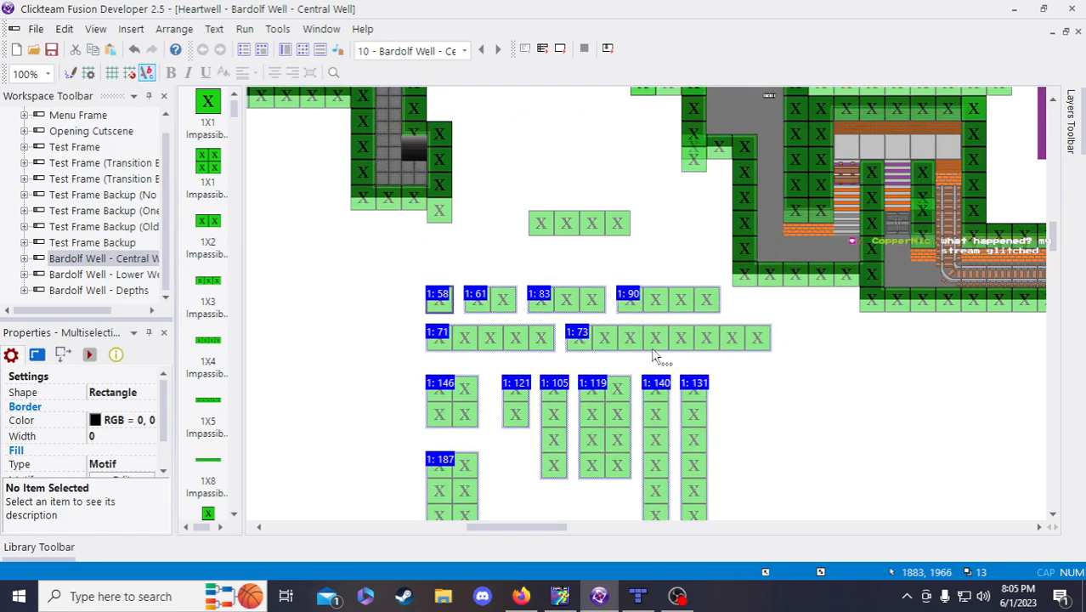
pyautogui.moveTo(632, 350)
pyautogui.mouseDown()
pyautogui.moveTo(608, 338)
pyautogui.moveTo(620, 337)
pyautogui.mouseUp()
pyautogui.click(810, 395)
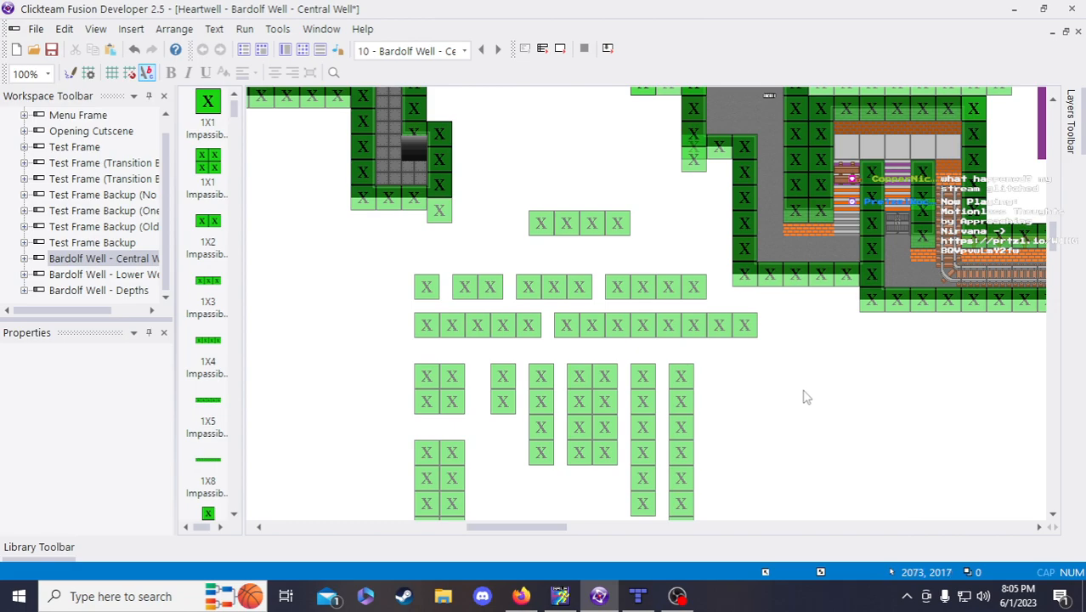
pyautogui.hotkey('ctrl', 'z')
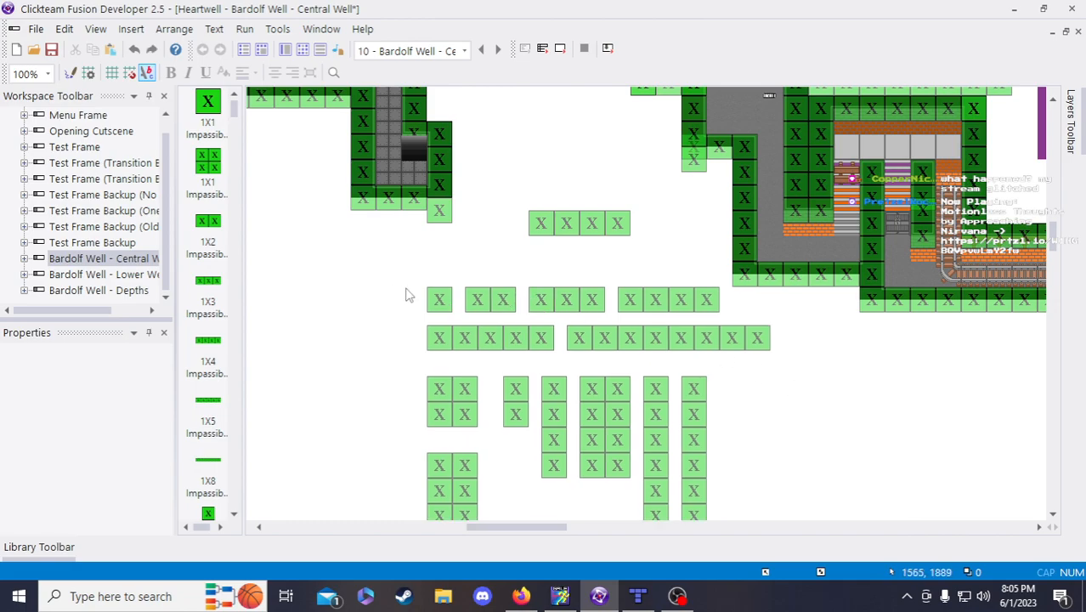
pyautogui.moveTo(397, 286); pyautogui.dragTo(816, 539)
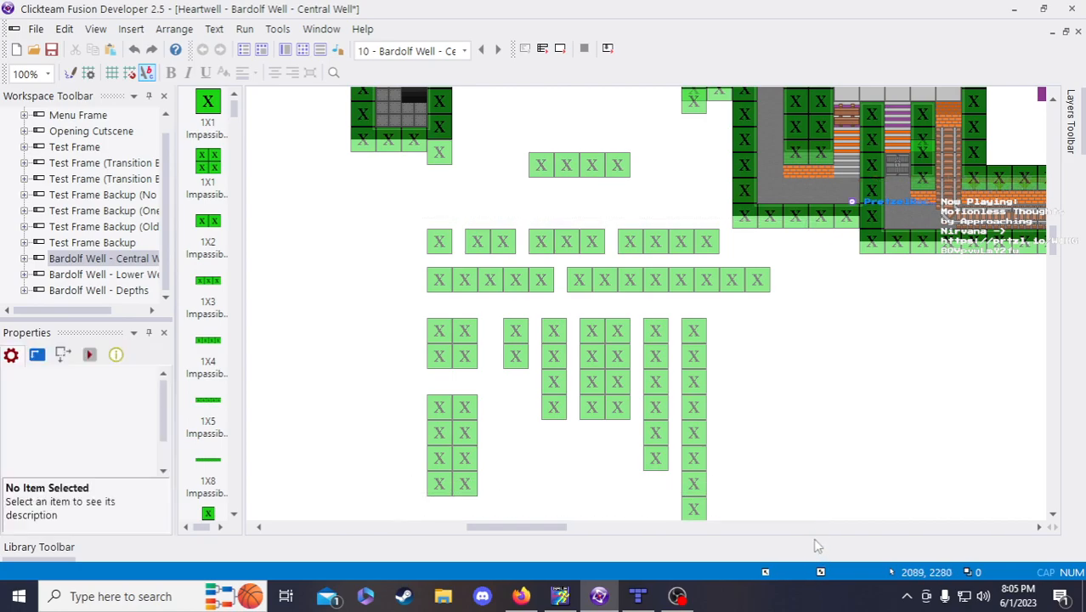
pyautogui.click(830, 435)
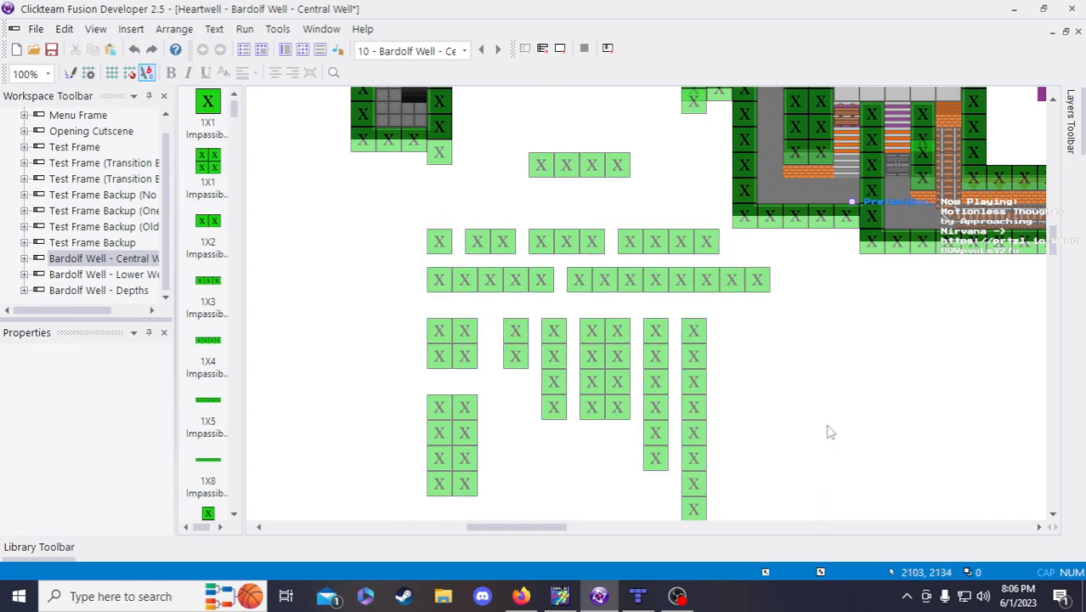
# - Examine the lower part of the Central Well map, from the rail track corridor and garden to the spare wall blocks
pyautogui.scroll(3, 829, 435)
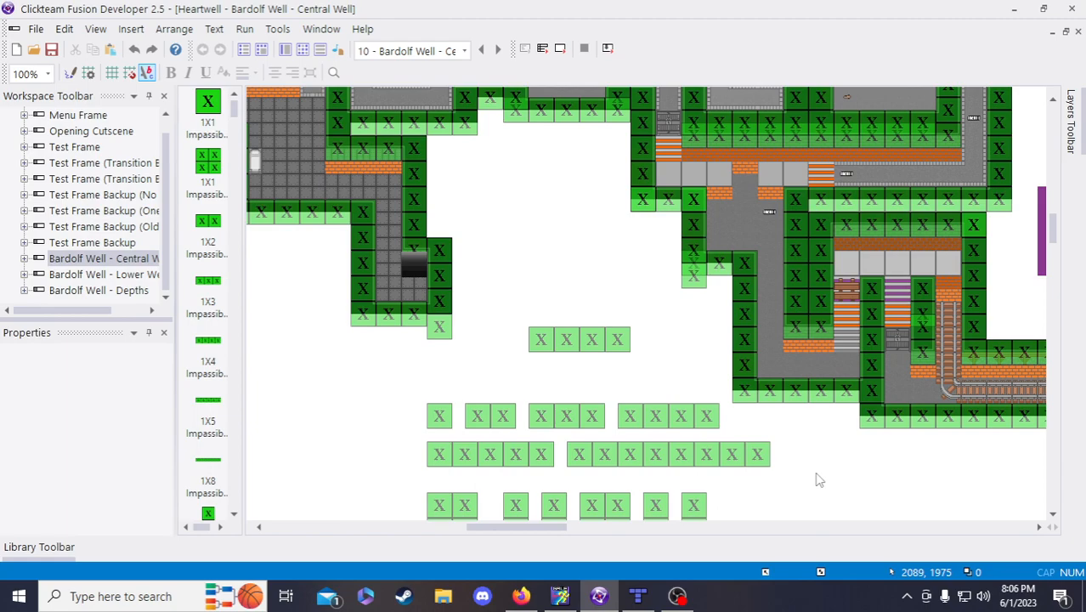
pyautogui.moveTo(517, 528); pyautogui.dragTo(543, 538)
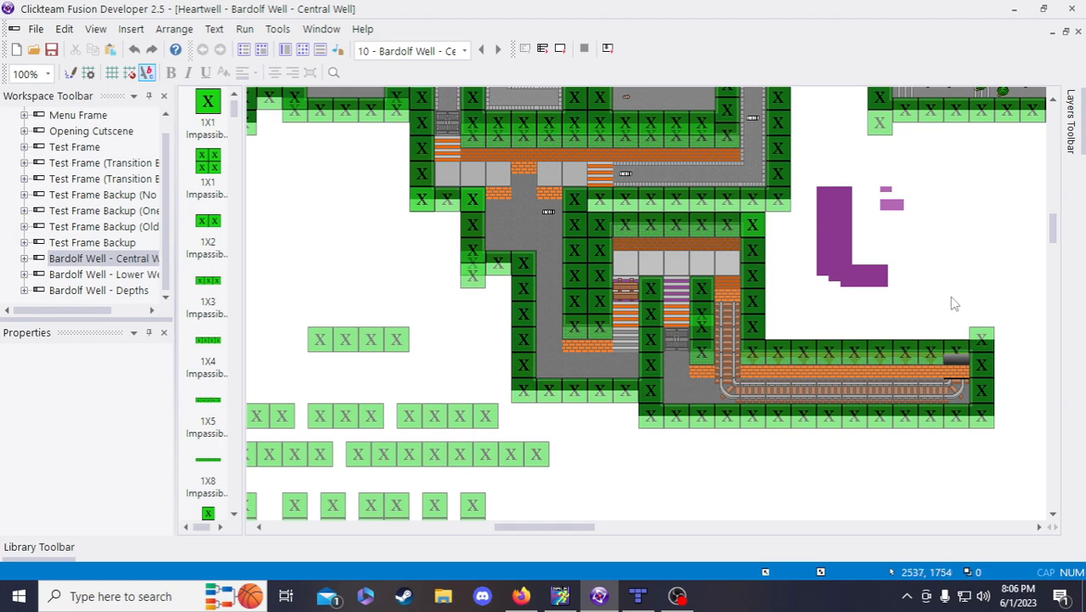
pyautogui.scroll(3, 880, 333)
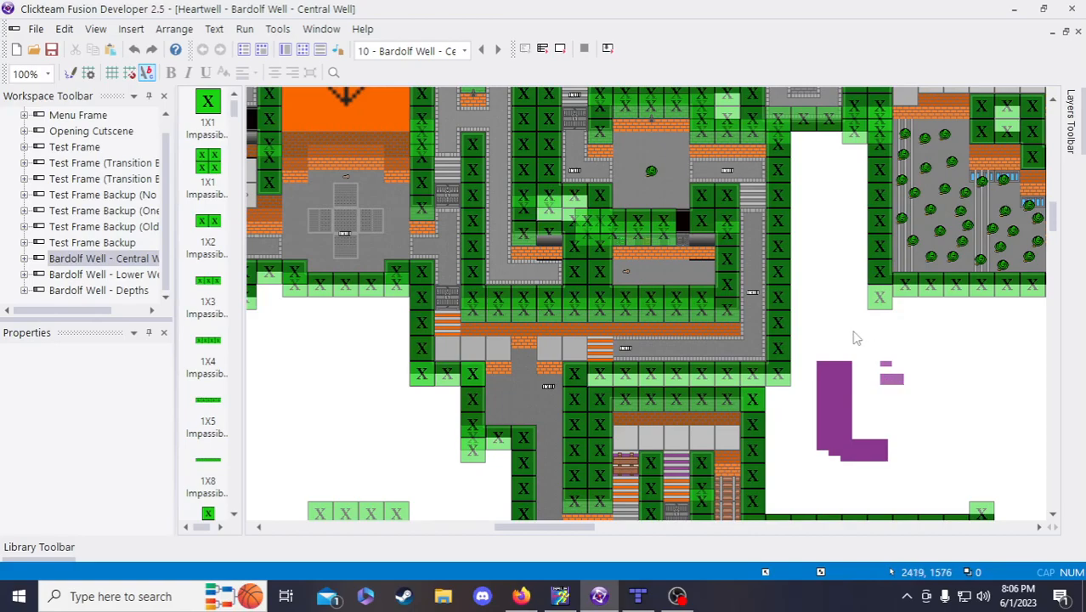
pyautogui.scroll(3, 829, 277)
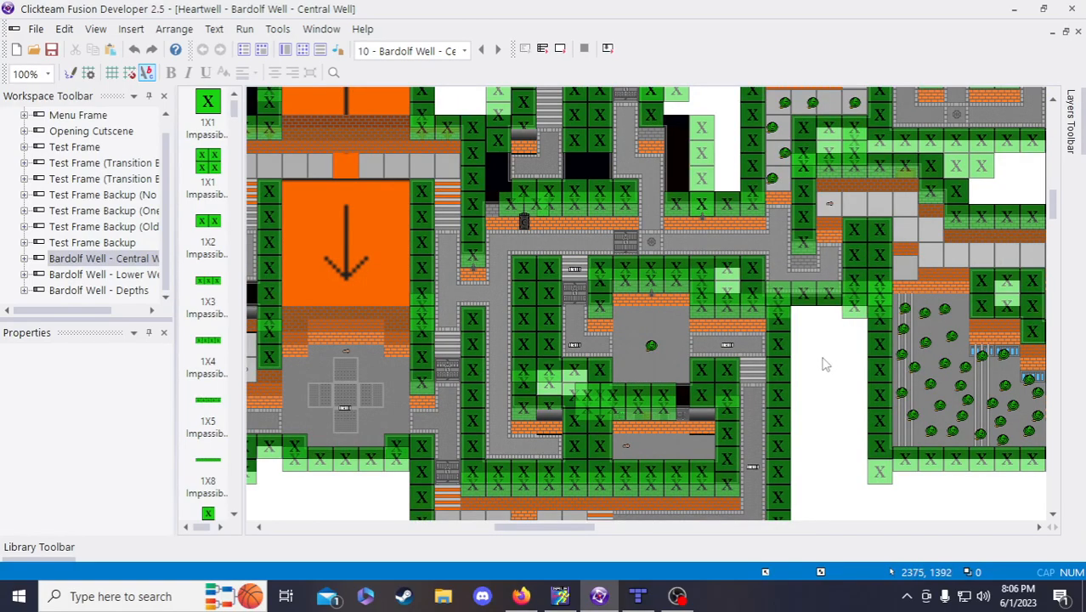
pyautogui.scroll(-1, 219, 486)
pyautogui.scroll(-3, 383, 466)
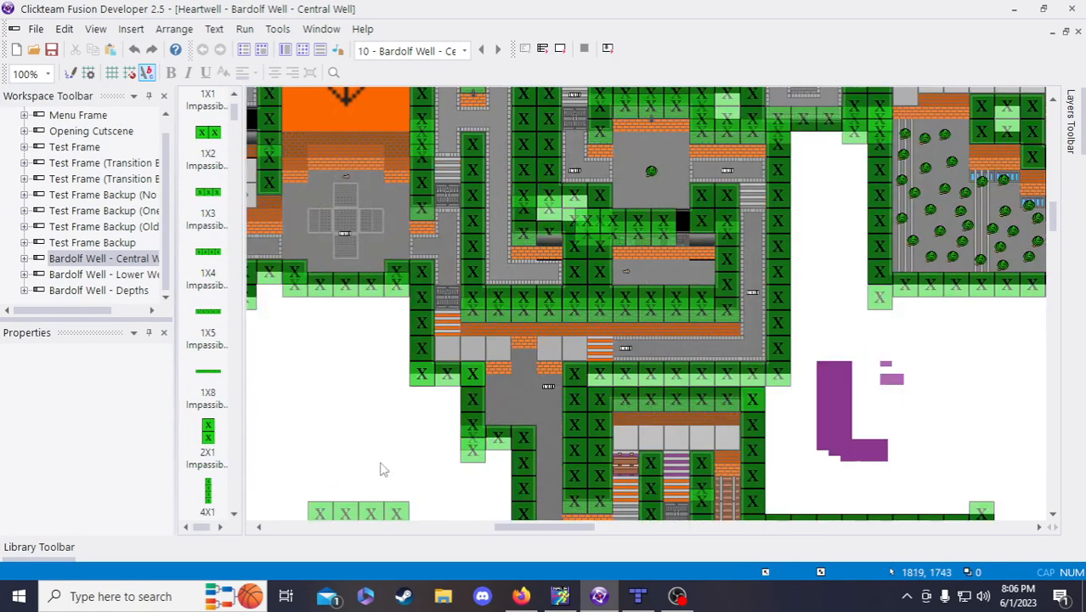
pyautogui.scroll(1, 240, 370)
pyautogui.moveTo(566, 527); pyautogui.dragTo(531, 530)
pyautogui.scroll(-3, 538, 383)
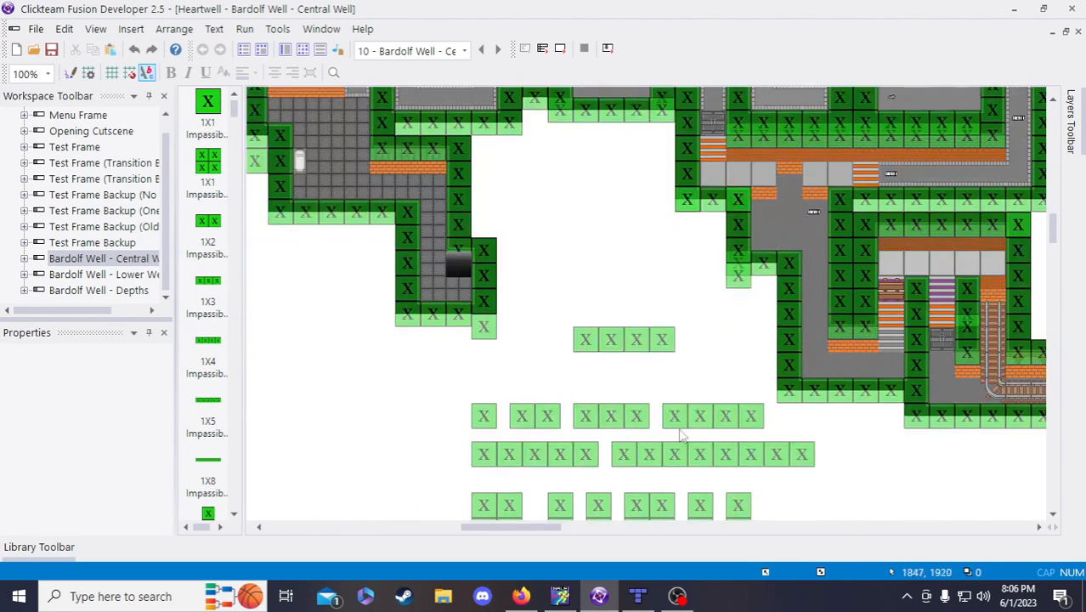
pyautogui.scroll(-6, 834, 373)
pyautogui.scroll(3, 739, 388)
pyautogui.moveTo(450, 211); pyautogui.dragTo(878, 472)
pyautogui.click(892, 442)
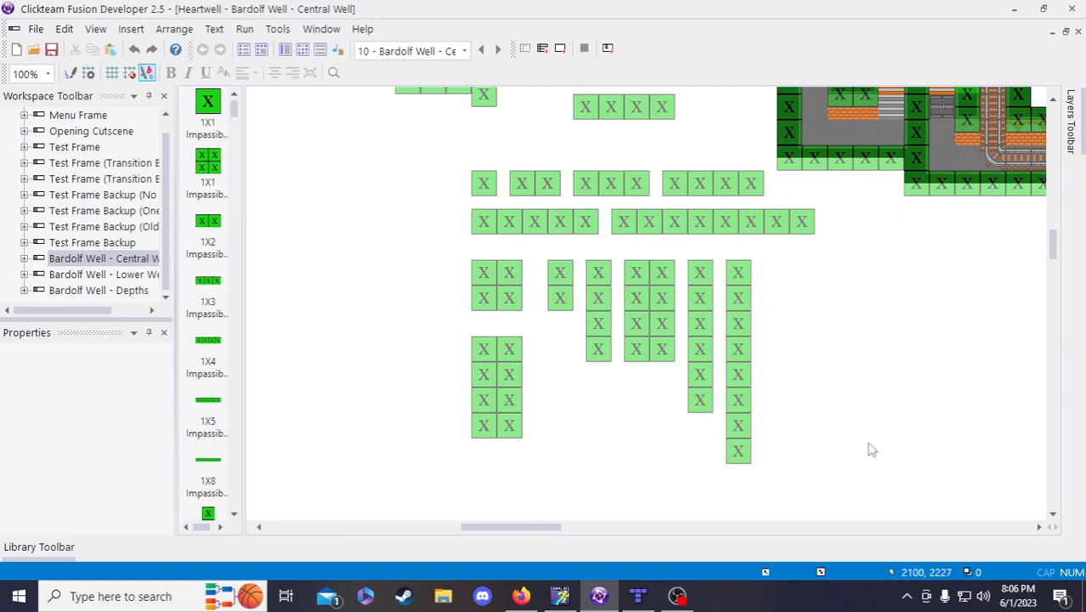
# - Look over the Central Well map from the lower corridors up along the orange shaft to its upper walkways
pyautogui.scroll(10, 873, 444)
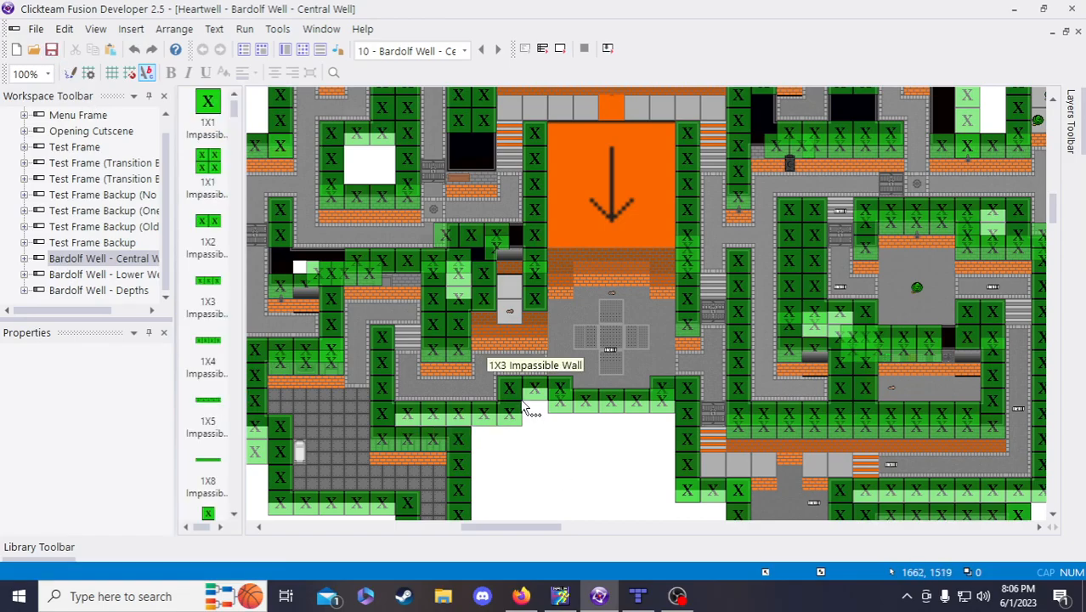
pyautogui.moveTo(528, 527); pyautogui.dragTo(575, 527)
pyautogui.scroll(-3, 598, 363)
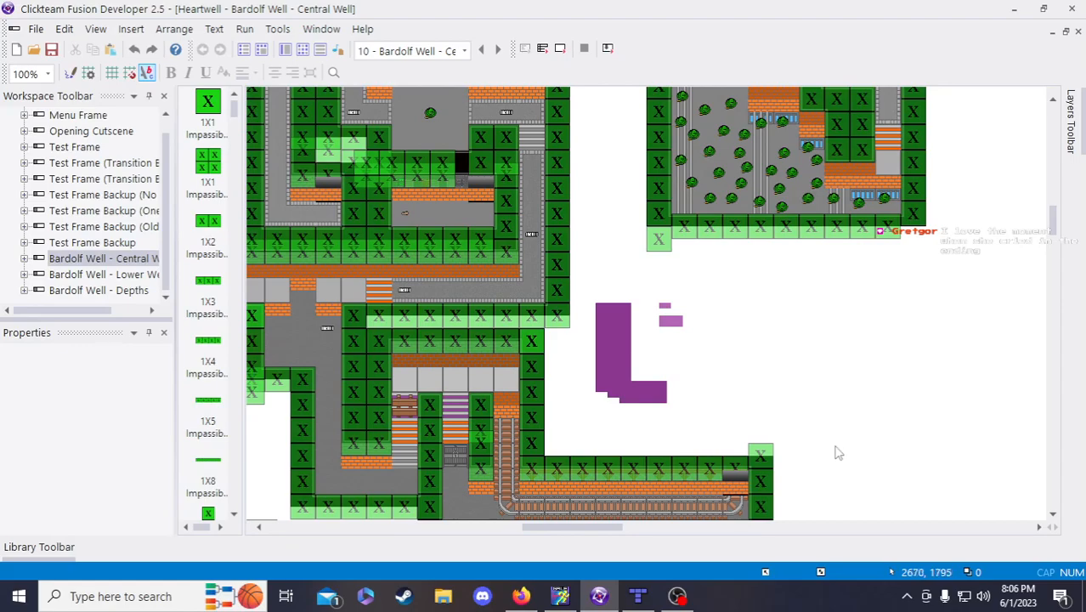
pyautogui.scroll(-3, 765, 476)
pyautogui.moveTo(614, 529); pyautogui.dragTo(527, 490)
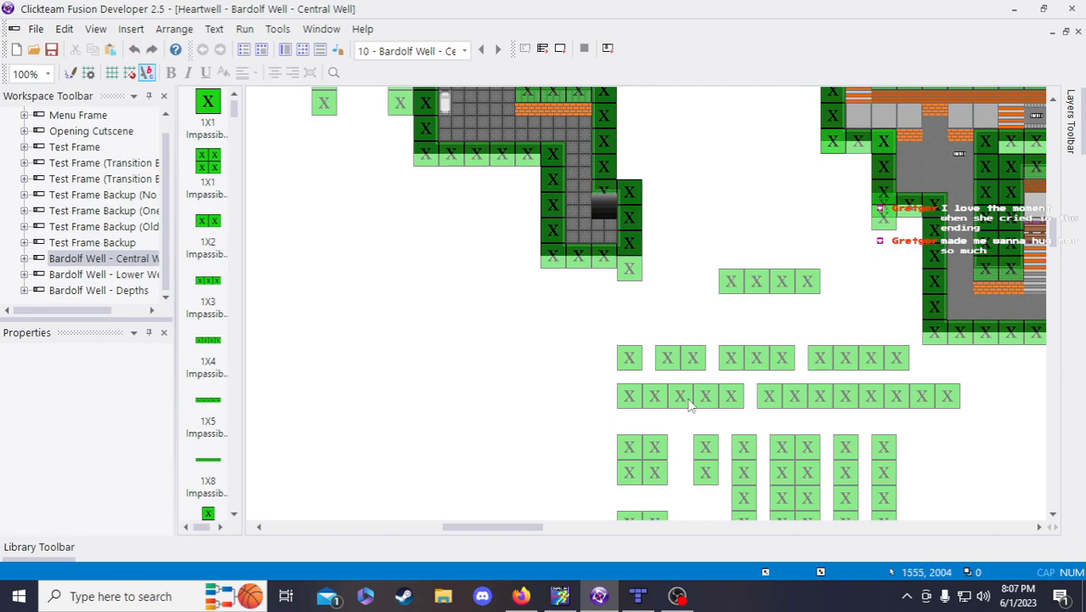
pyautogui.scroll(3, 745, 265)
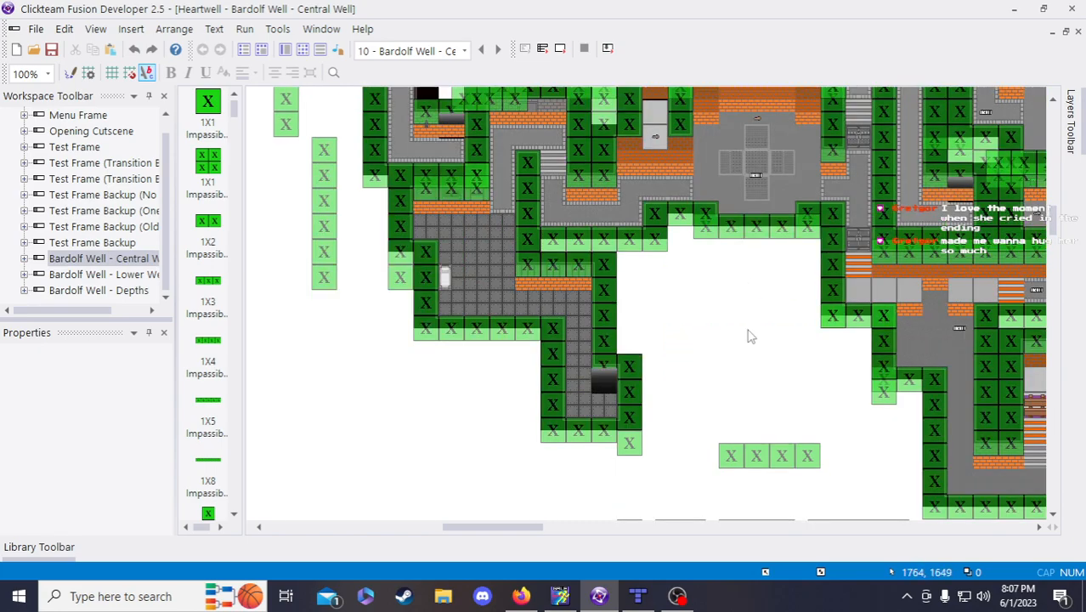
pyautogui.scroll(3, 749, 337)
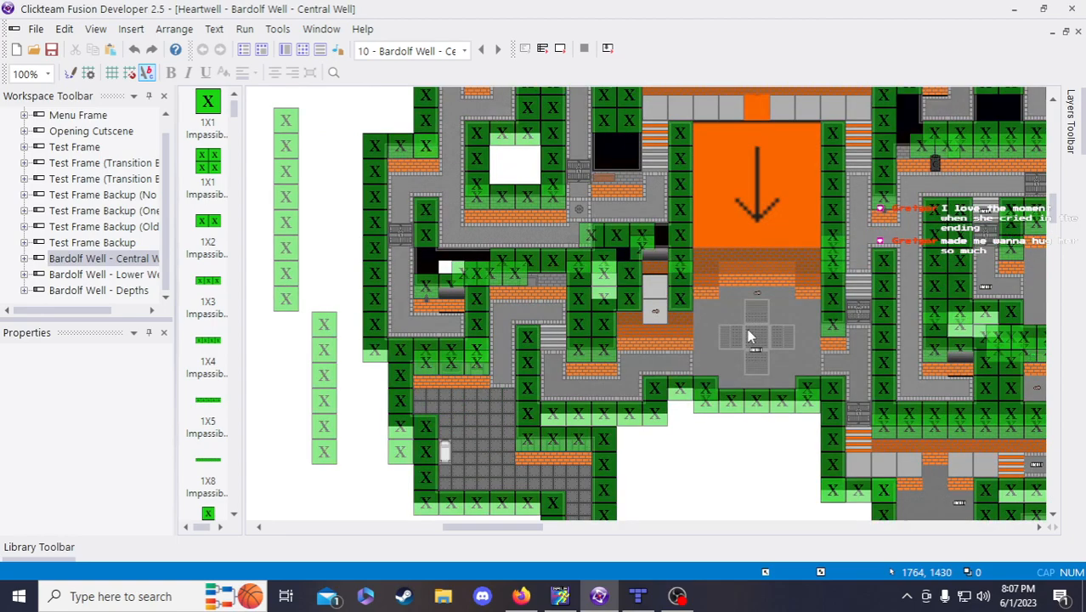
pyautogui.scroll(3, 753, 474)
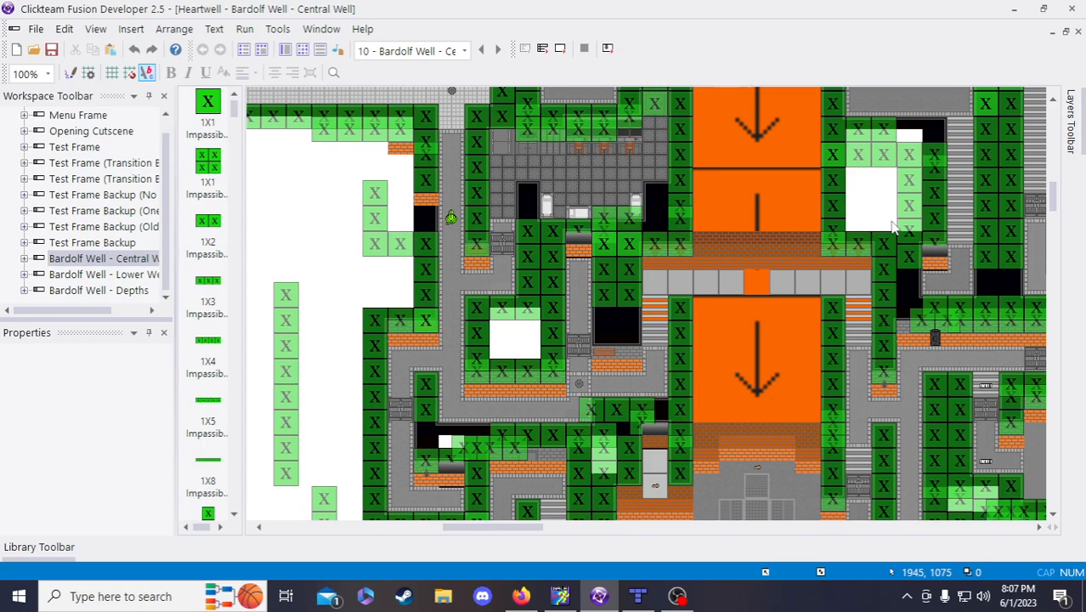
pyautogui.scroll(9, 889, 221)
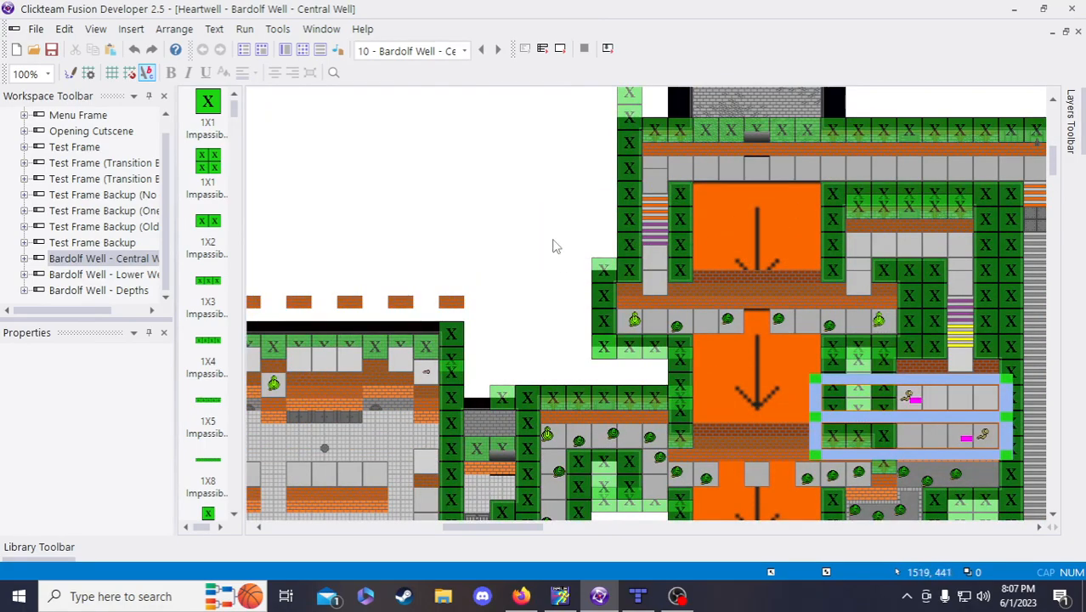
pyautogui.scroll(-5, 552, 245)
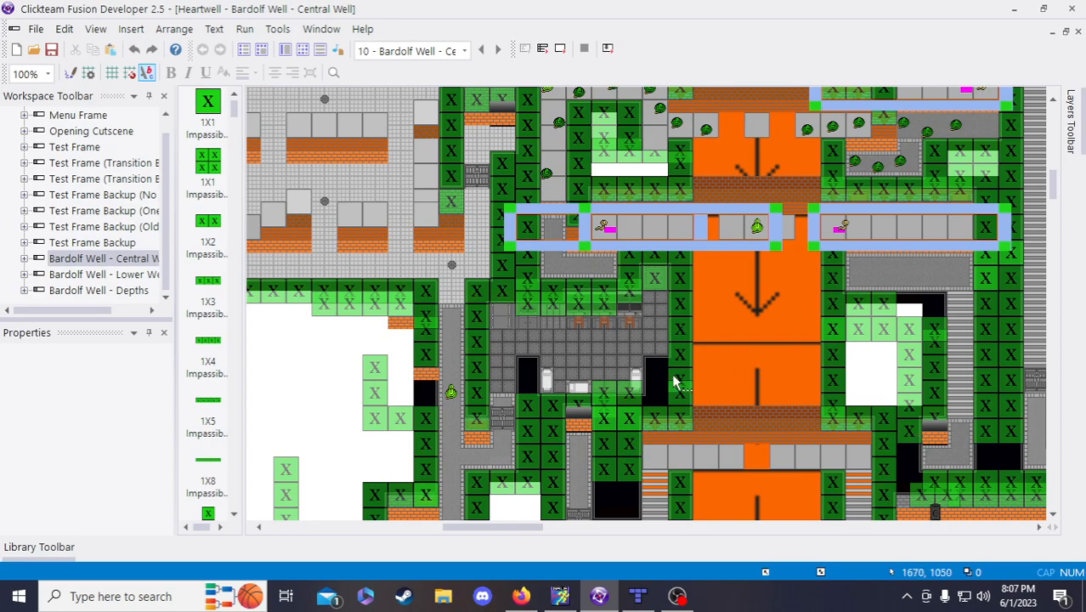
# - Try moving the 2X1 impassible wall on the west side of the vertical corridor down by half a tile
pyautogui.scroll(-3, 432, 304)
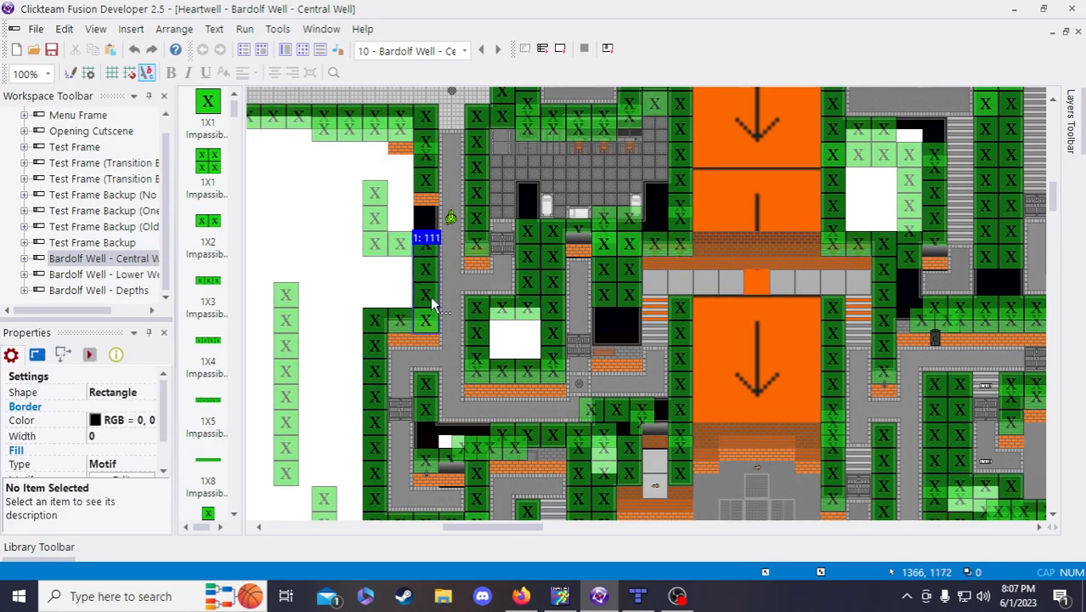
pyautogui.click(431, 235)
pyautogui.click(428, 201)
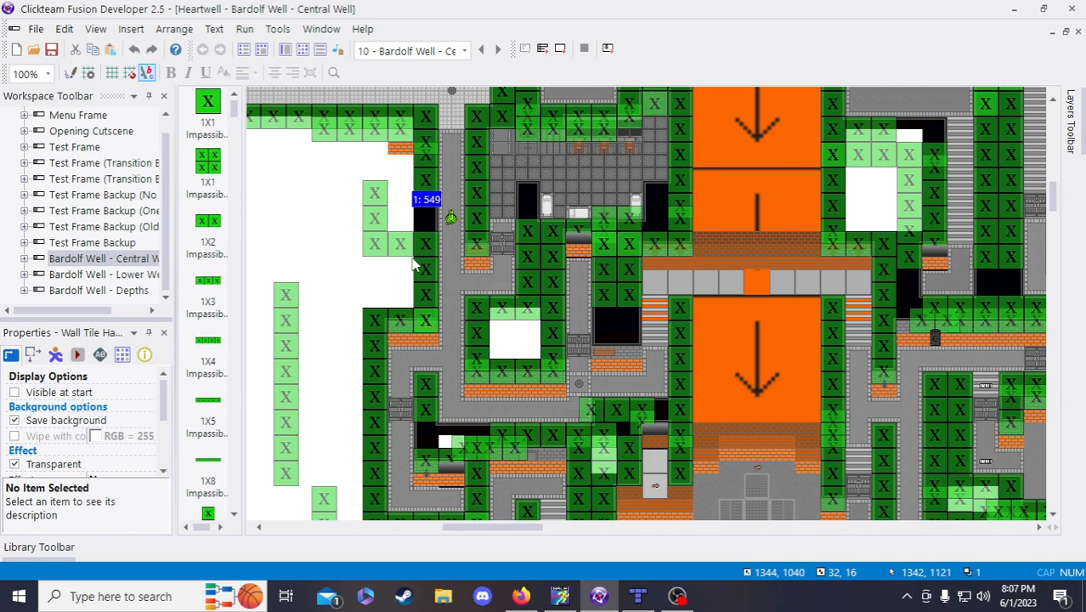
pyautogui.click(425, 212)
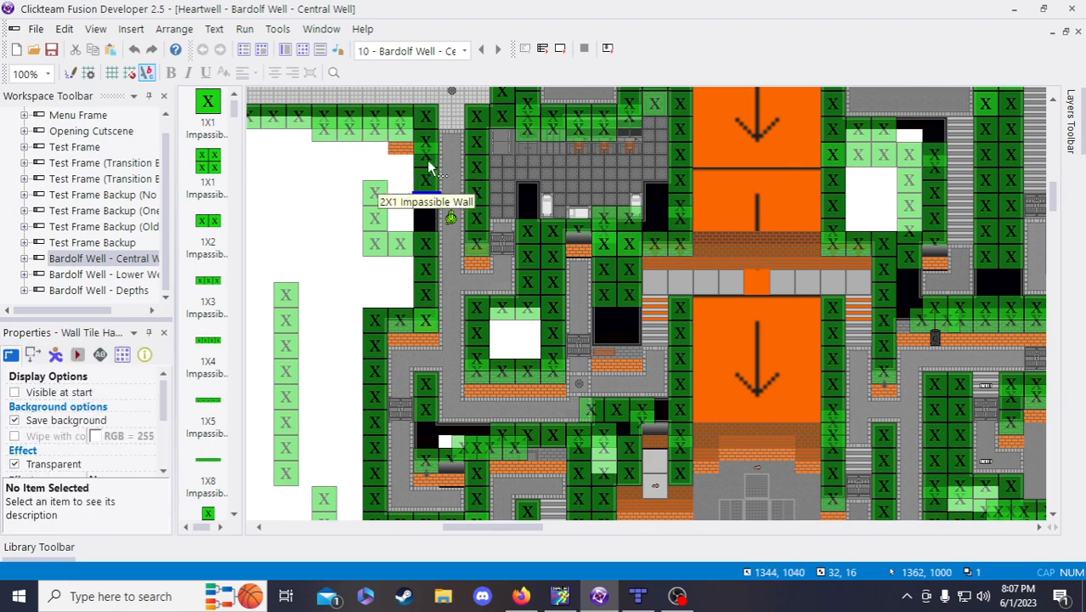
pyautogui.click(427, 174)
pyautogui.moveTo(428, 174); pyautogui.dragTo(422, 197)
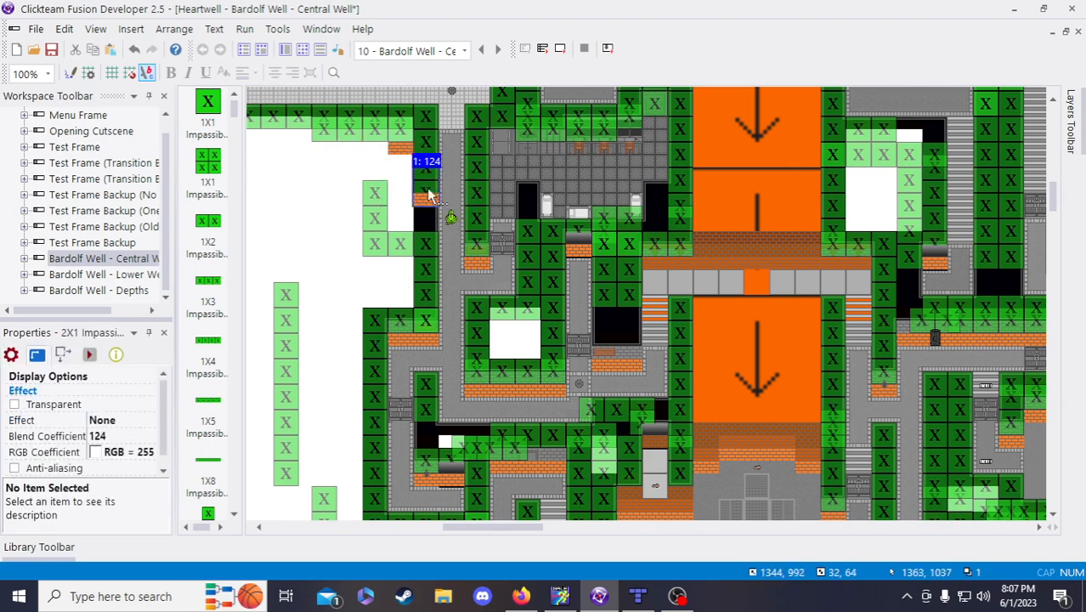
pyautogui.click(426, 210)
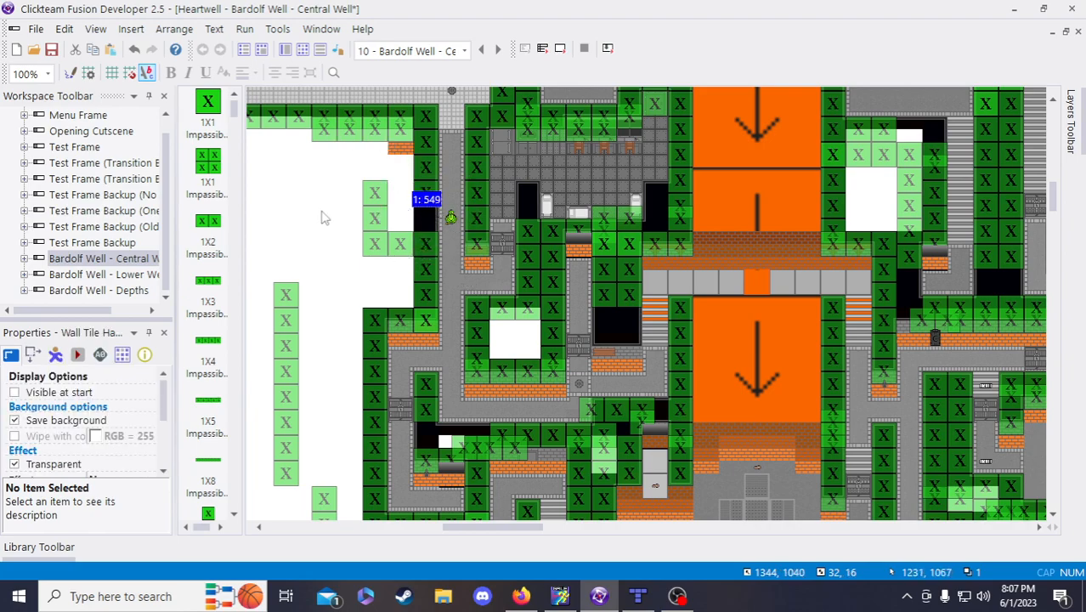
pyautogui.hotkey('ctrl', 'z')
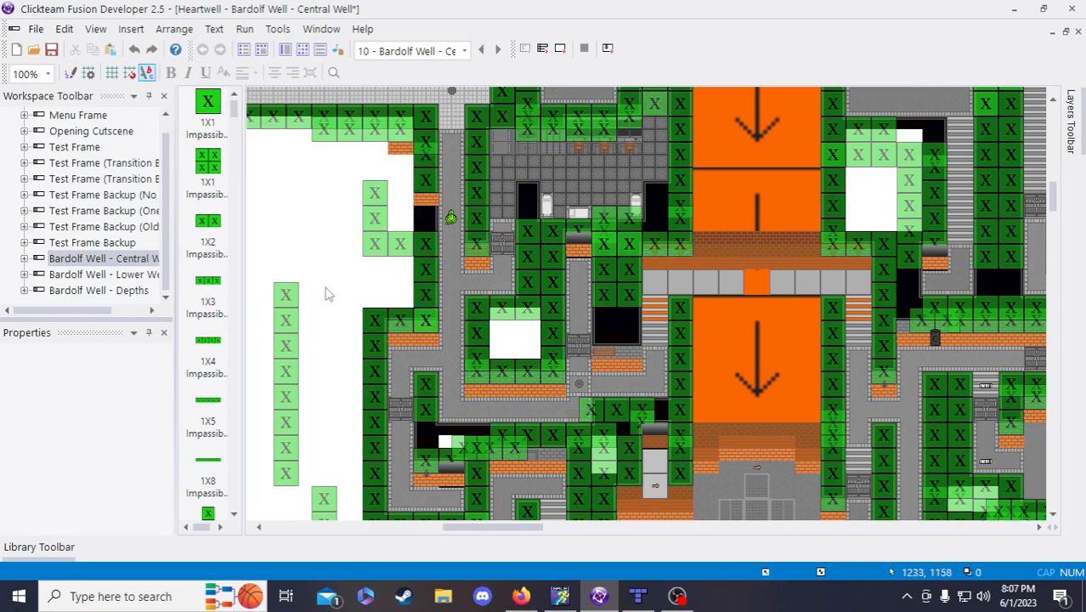
# - Delete the two small half wall tiles on the west side of the vertical corridor
pyautogui.click(404, 147)
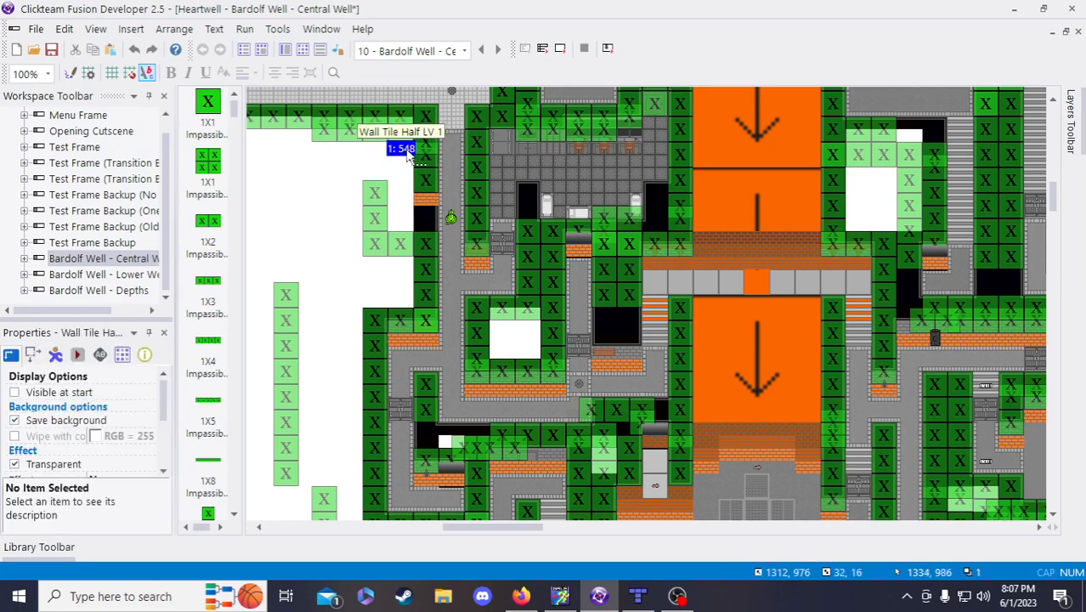
pyautogui.press('Delete')
pyautogui.click(424, 202)
pyautogui.press('Delete')
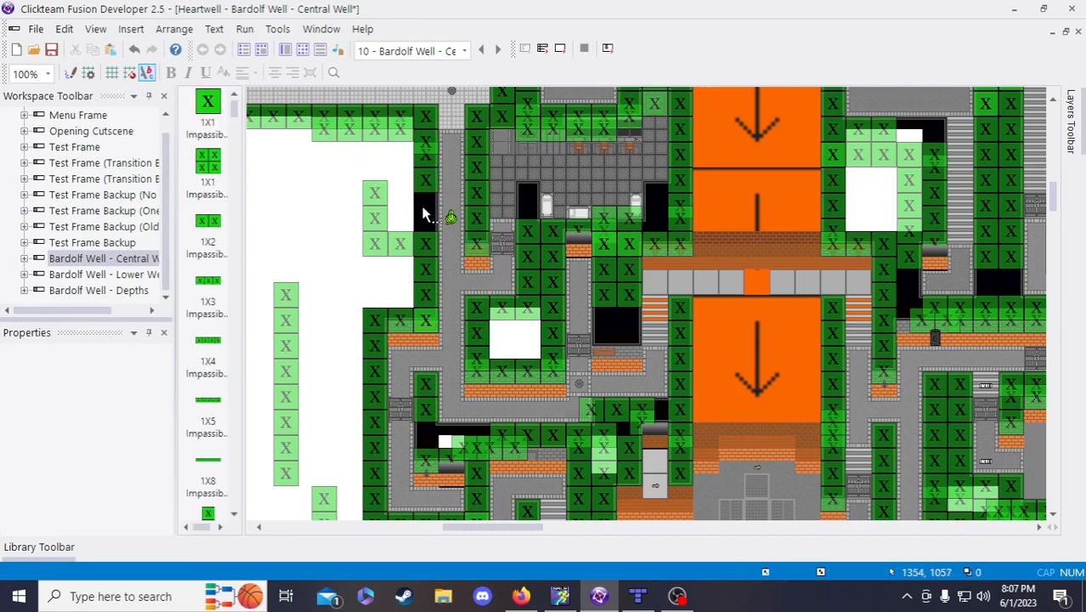
# - Move the 4X1 wall west of the vertical corridor up one tile and the 2X1 wall above it down half a tile, closing the gap
pyautogui.click(429, 264)
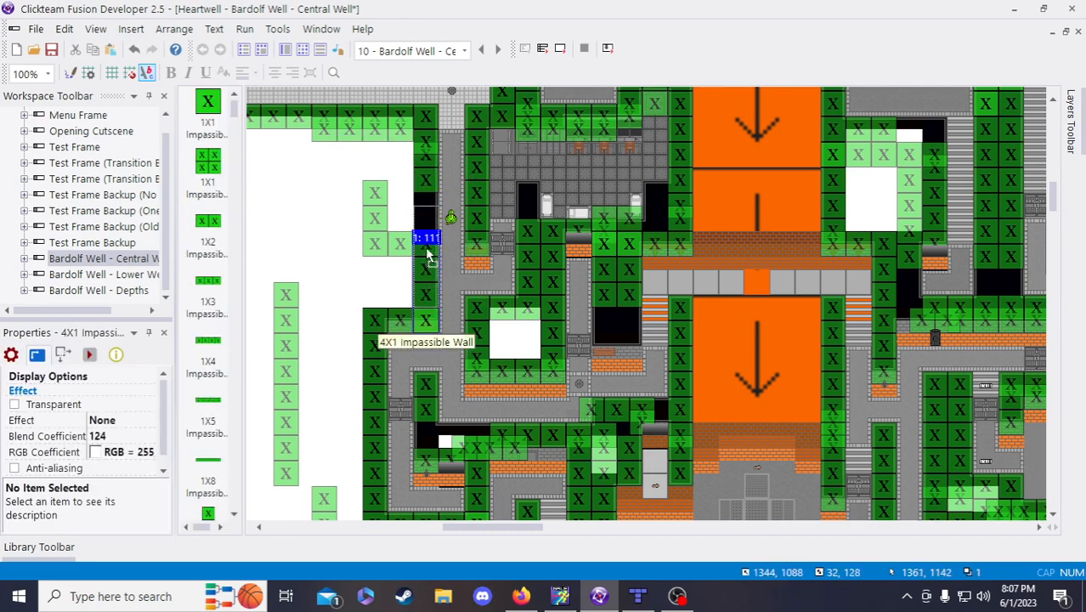
pyautogui.press('Up')
pyautogui.scroll(3, 355, 223)
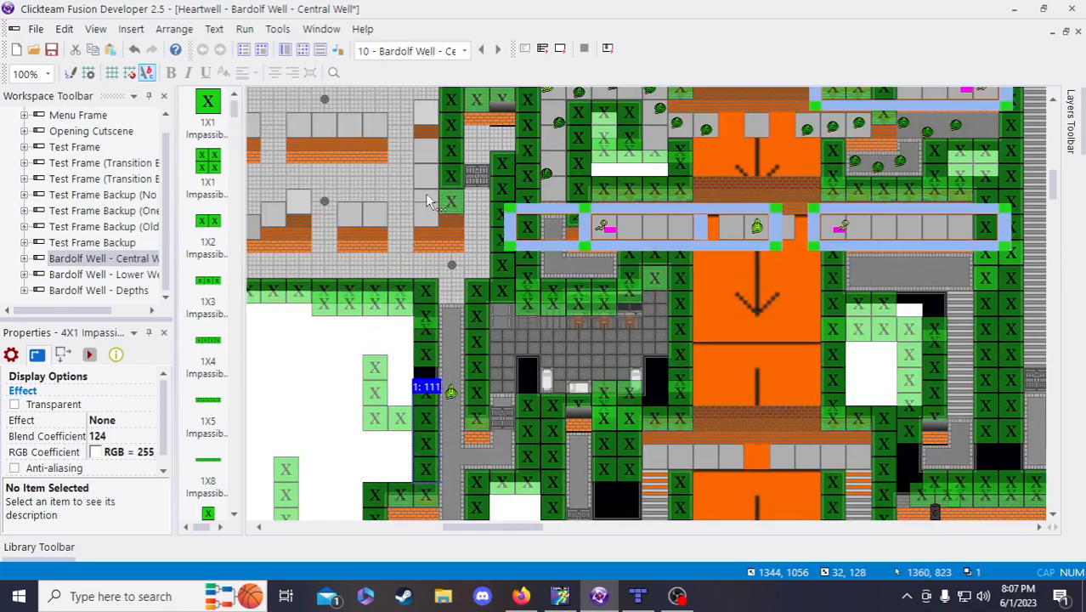
pyautogui.click(310, 372)
pyautogui.click(428, 357)
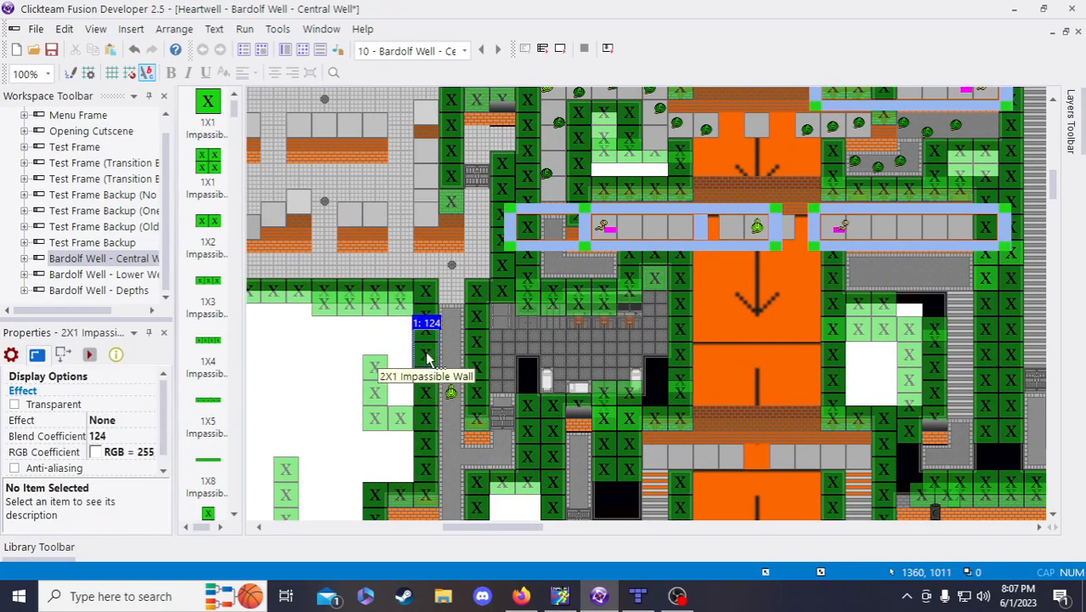
pyautogui.scroll(-3, 420, 348)
pyautogui.click(416, 303)
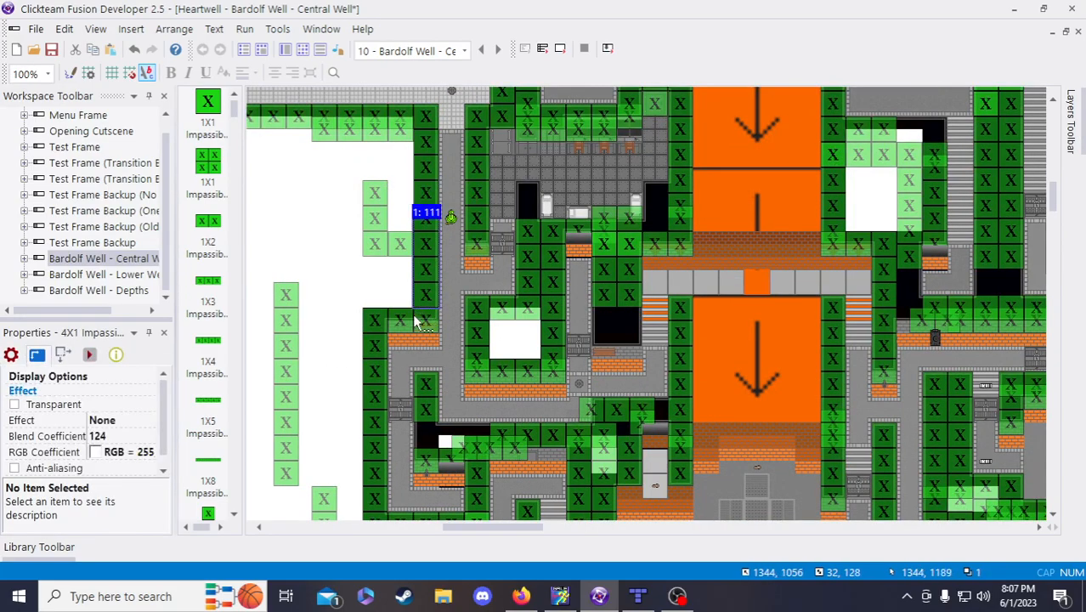
# - Delete the two 2X1 walls and the 4X1 wall lining the vertical corridor's west side, and shift the spare 1X2 wall block west
pyautogui.click(428, 197)
pyautogui.click(430, 143)
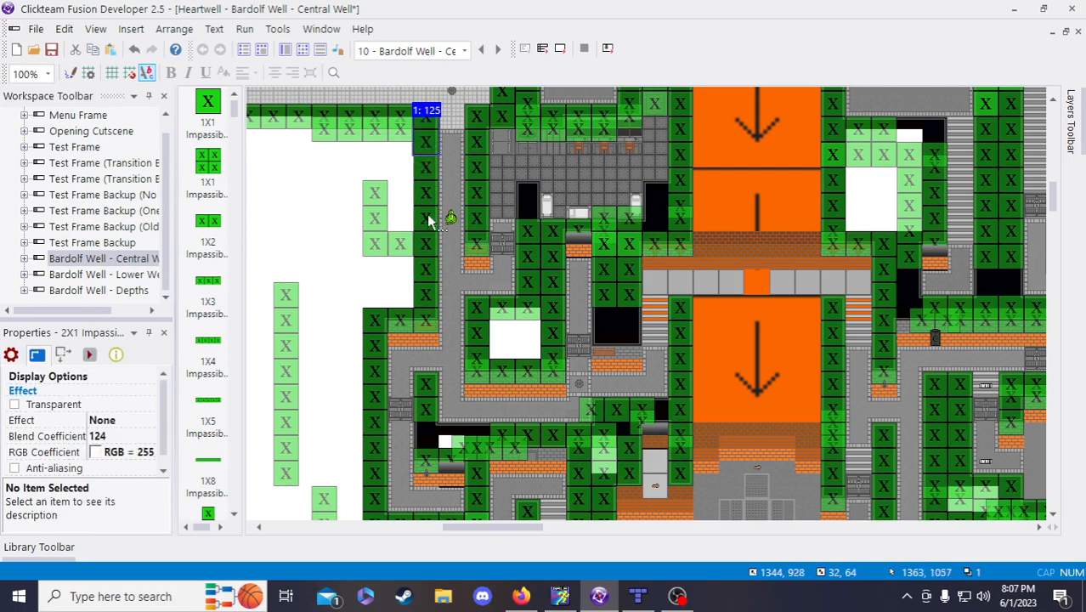
pyautogui.press('Delete')
pyautogui.click(427, 196)
pyautogui.press('Delete')
pyautogui.click(429, 251)
pyautogui.press('Delete')
pyautogui.click(401, 248)
pyautogui.moveTo(401, 248); pyautogui.dragTo(364, 250)
# - Place a copy of the spare 8X1 impassible wall in the emptied column west of the vertical corridor and save the project
pyautogui.click(289, 370)
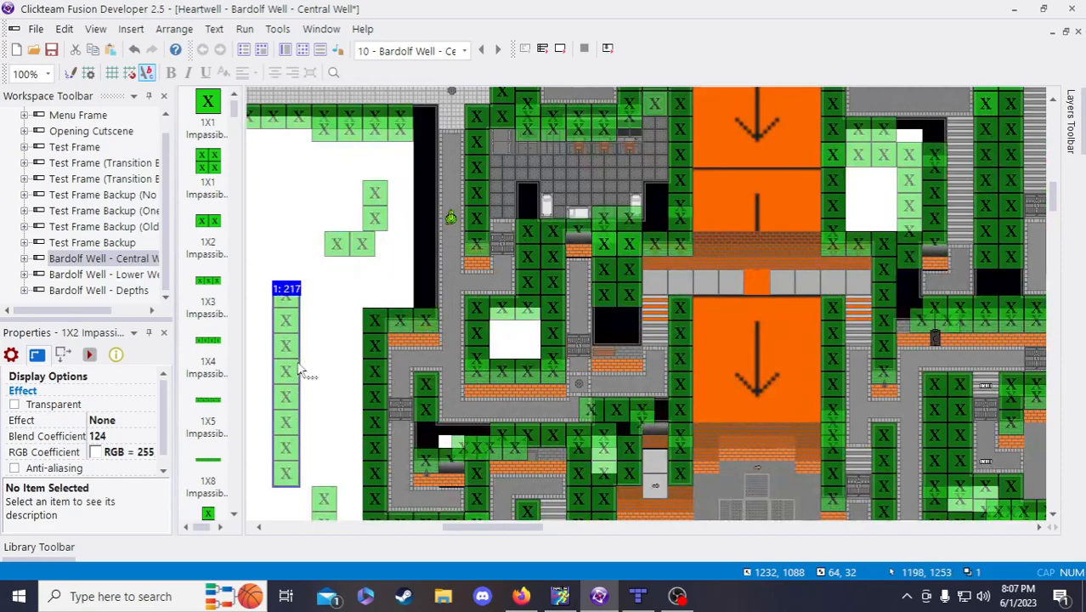
pyautogui.click(336, 319)
pyautogui.click(331, 312)
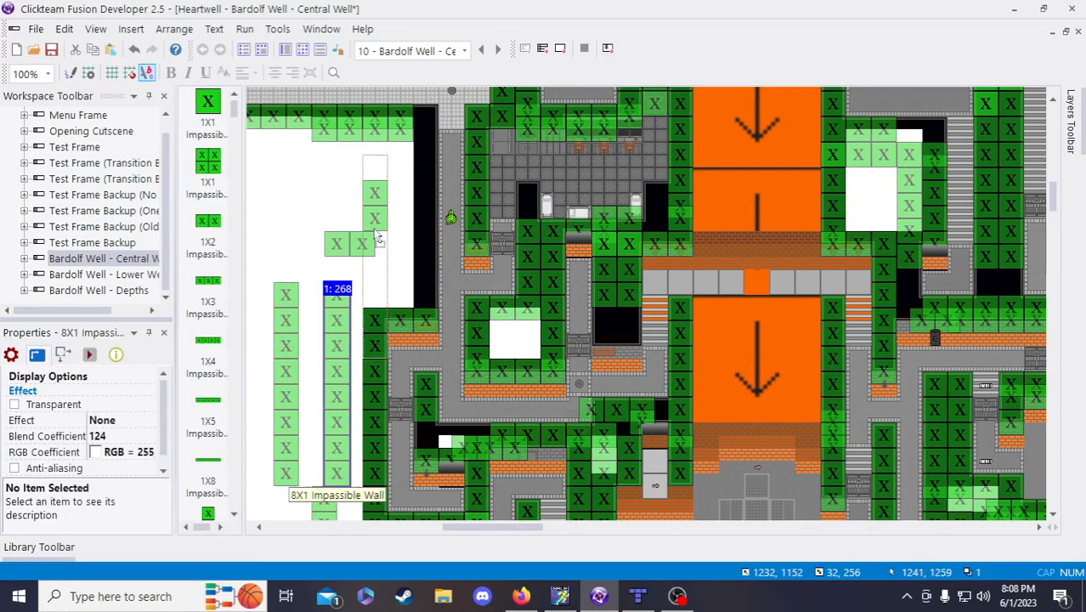
pyautogui.moveTo(423, 188); pyautogui.dragTo(423, 189)
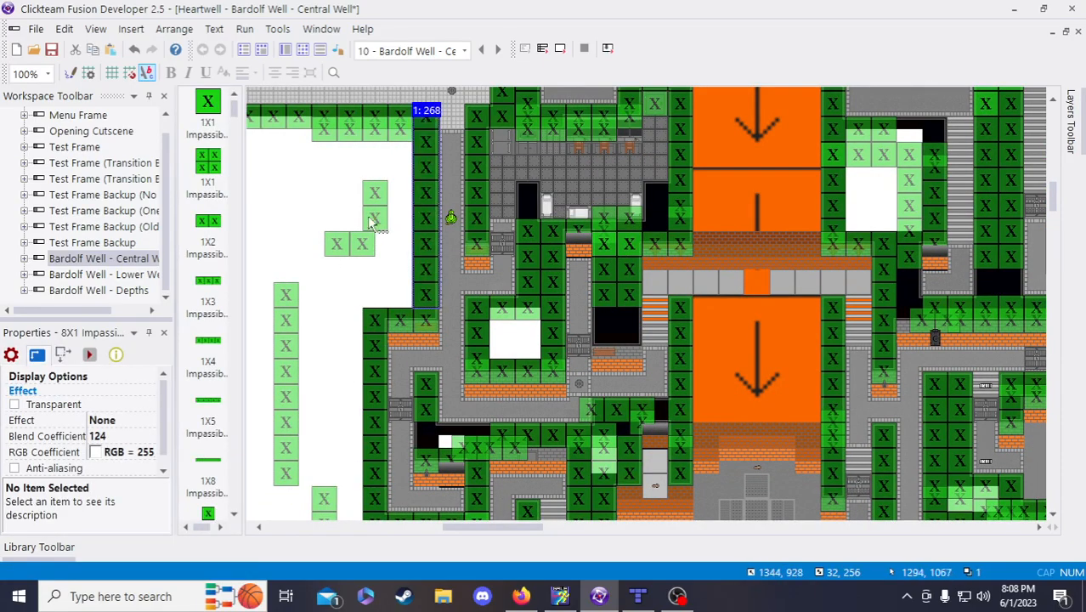
pyautogui.click(375, 263)
pyautogui.click(52, 51)
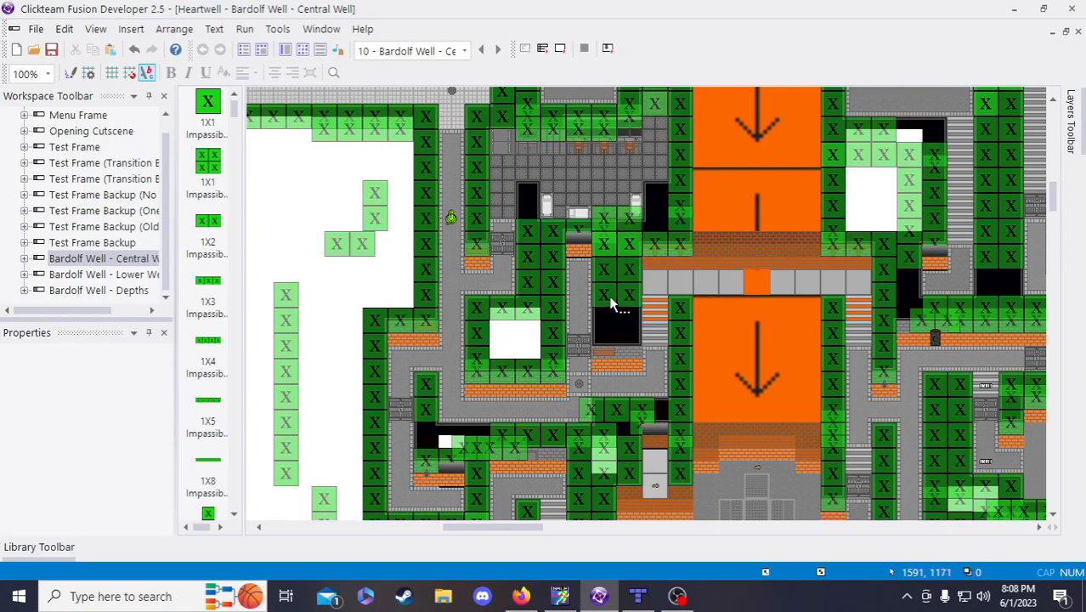
# - Move the spare 2X1 wall block half a tile west, above the end of the spare 1X2 block, and save the project
pyautogui.click(615, 273)
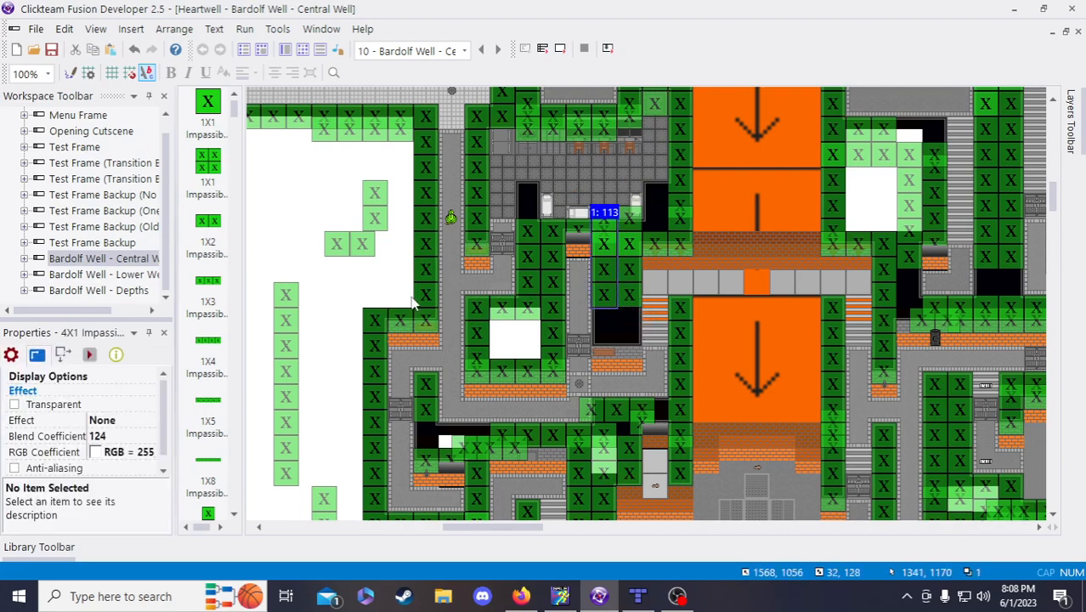
pyautogui.click(372, 220)
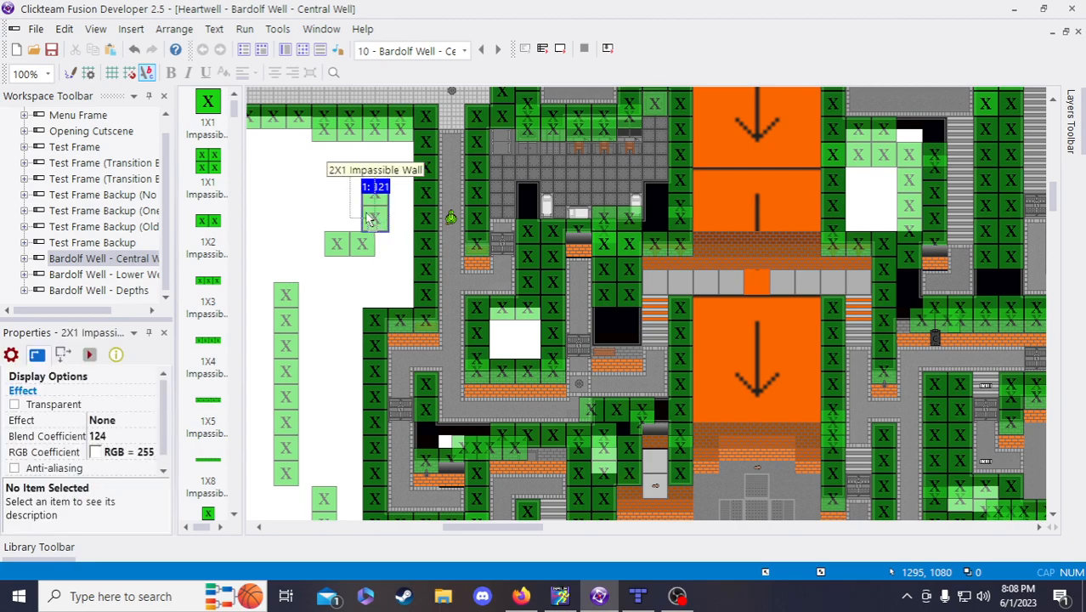
pyautogui.moveTo(367, 222); pyautogui.dragTo(354, 223)
pyautogui.click(387, 283)
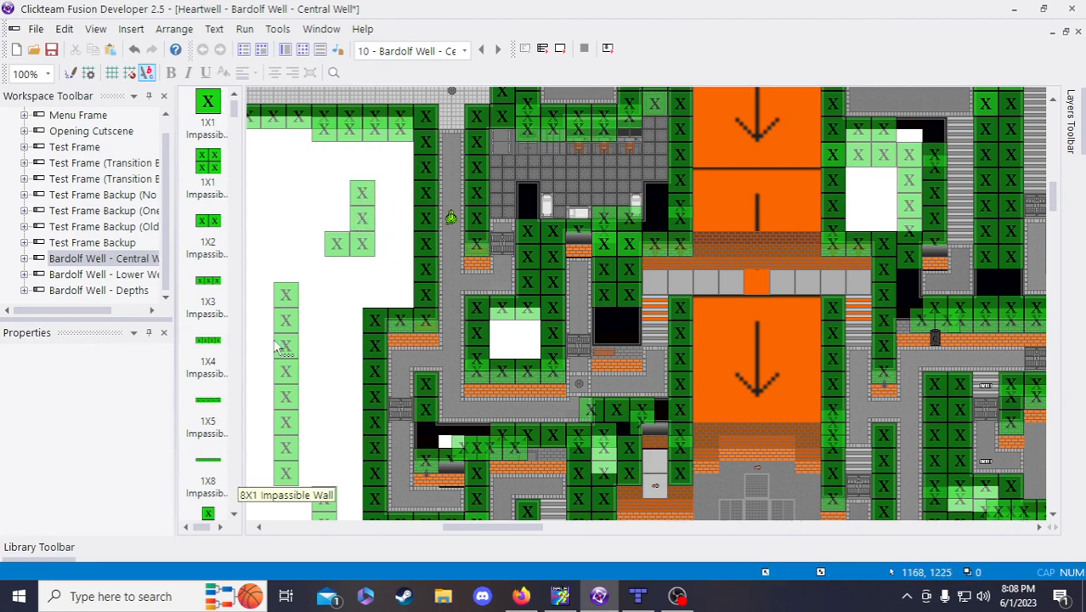
pyautogui.scroll(-5, 271, 349)
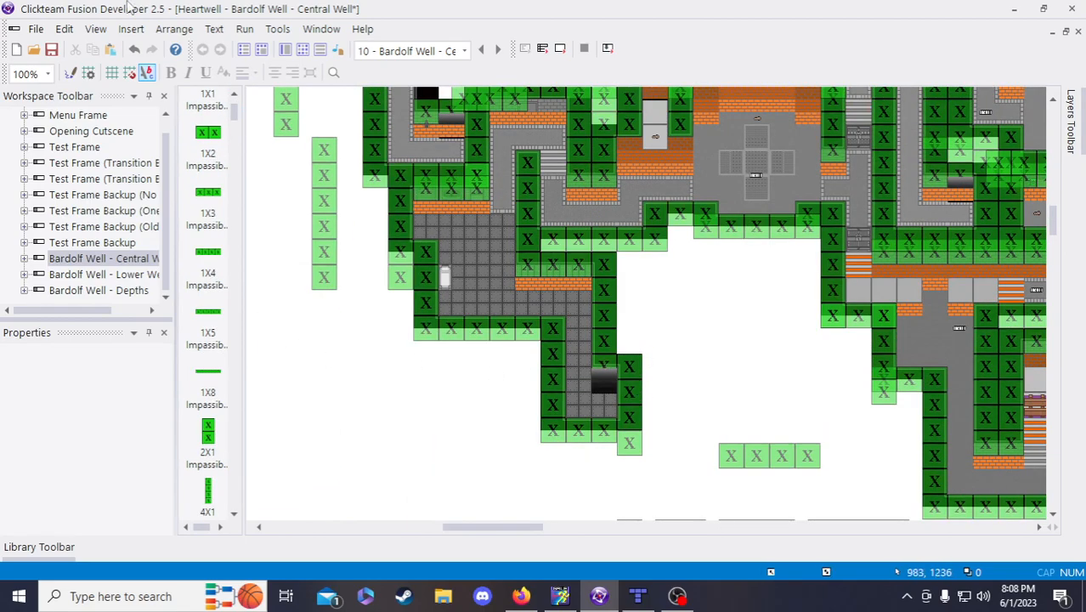
pyautogui.click(50, 49)
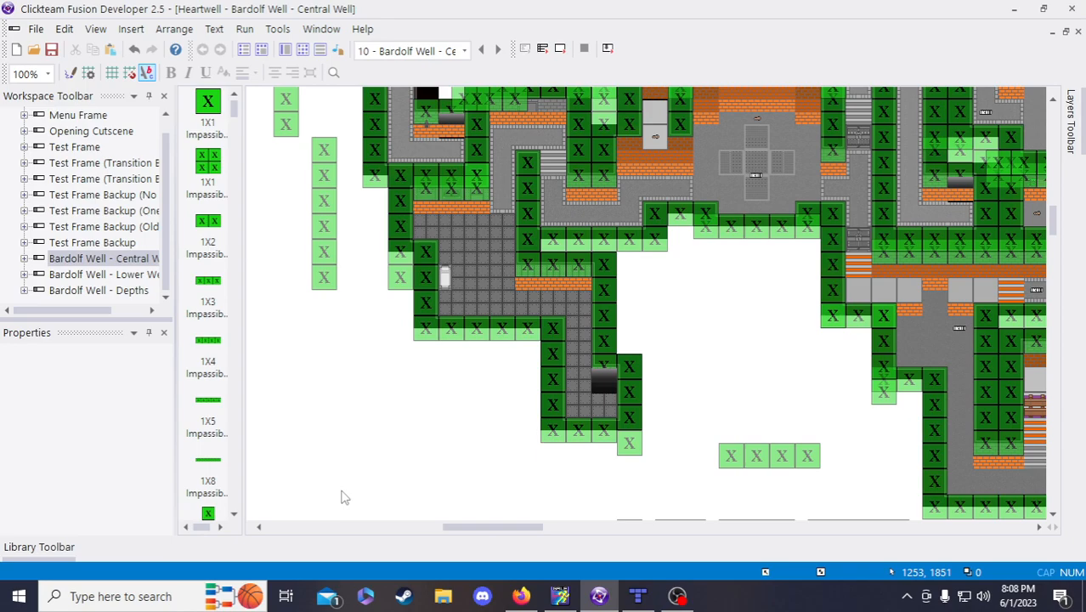
# - Look over the Central Well map around the orange shaft, from its upper walkways to the lower corridors on both sides
pyautogui.moveTo(453, 534); pyautogui.dragTo(481, 525)
pyautogui.scroll(4, 474, 442)
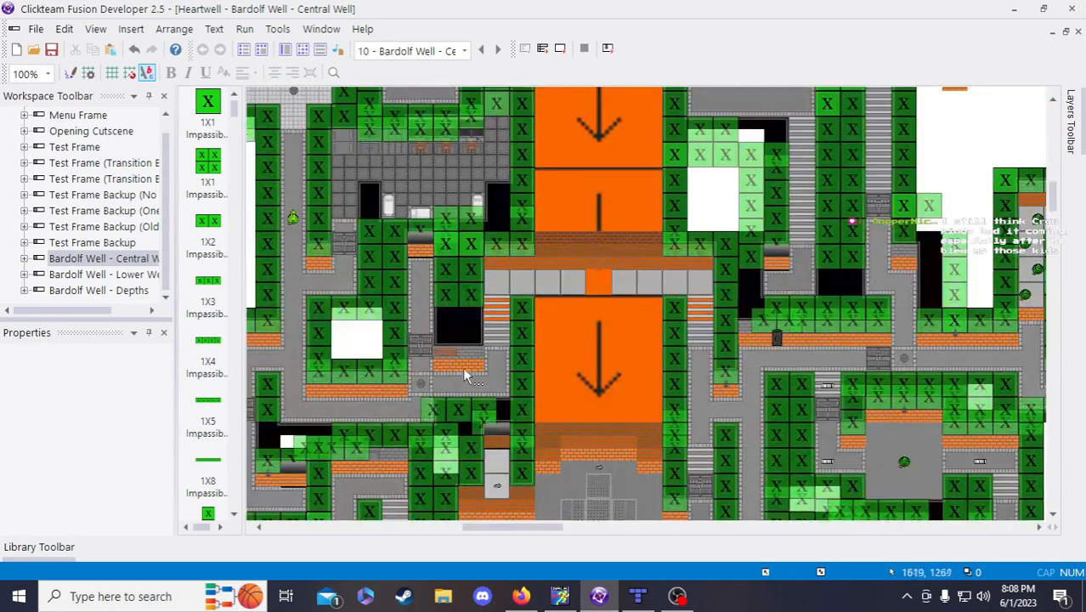
pyautogui.scroll(3, 854, 245)
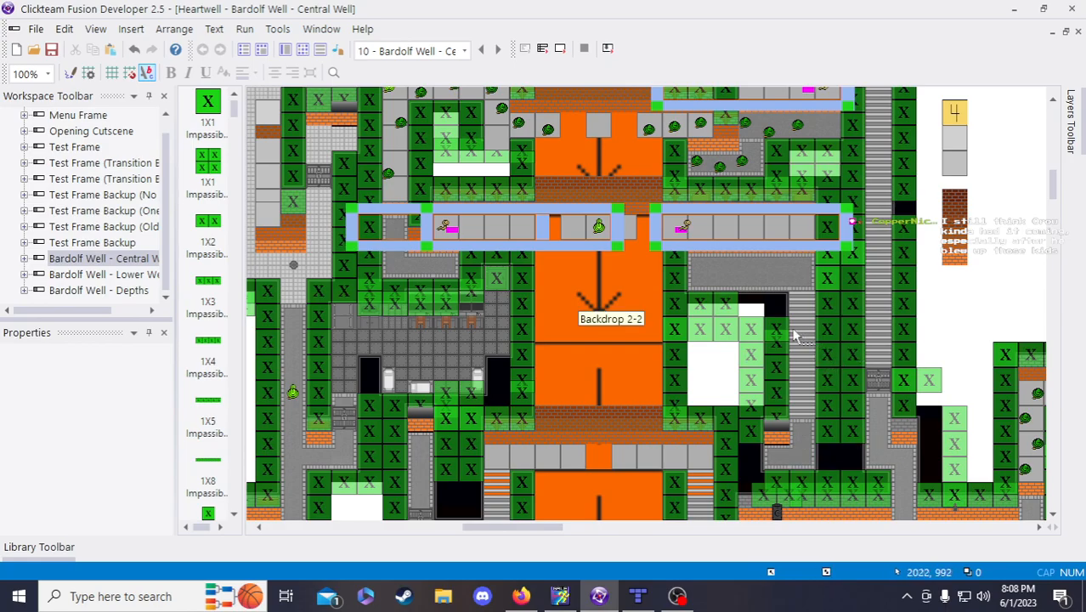
pyautogui.scroll(-3, 792, 327)
pyautogui.scroll(-3, 789, 314)
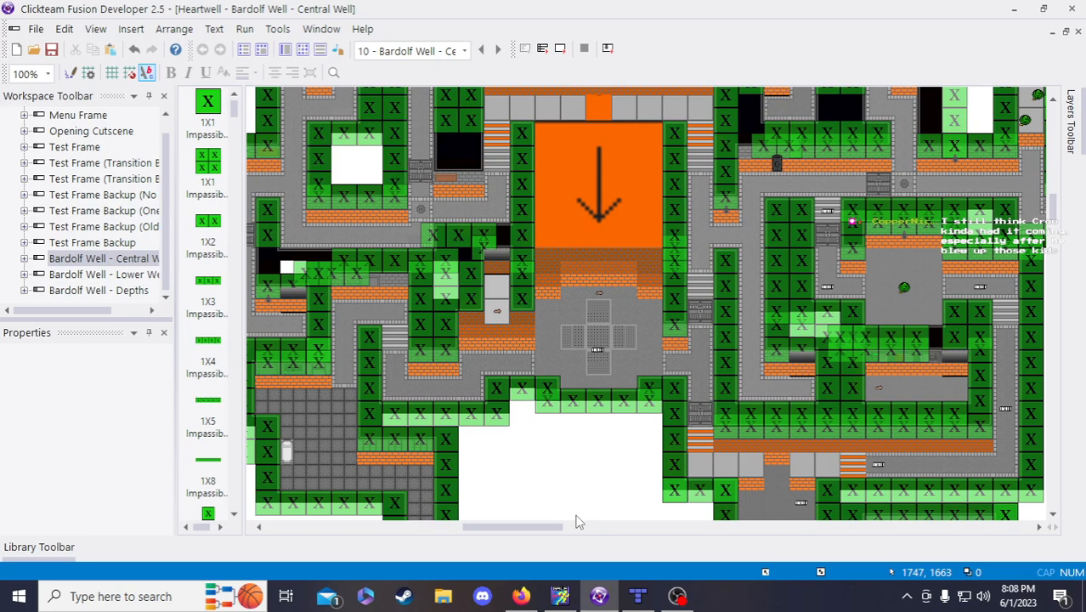
pyautogui.moveTo(561, 527)
pyautogui.mouseDown()
pyautogui.moveTo(529, 530)
pyautogui.moveTo(543, 532)
pyautogui.mouseUp()
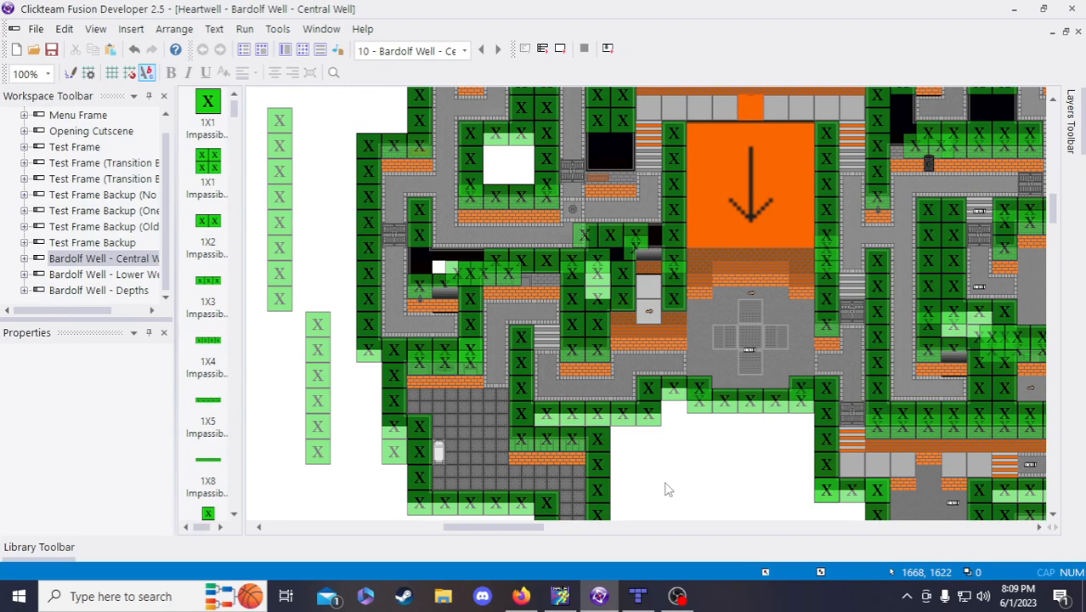
pyautogui.moveTo(520, 528); pyautogui.dragTo(536, 537)
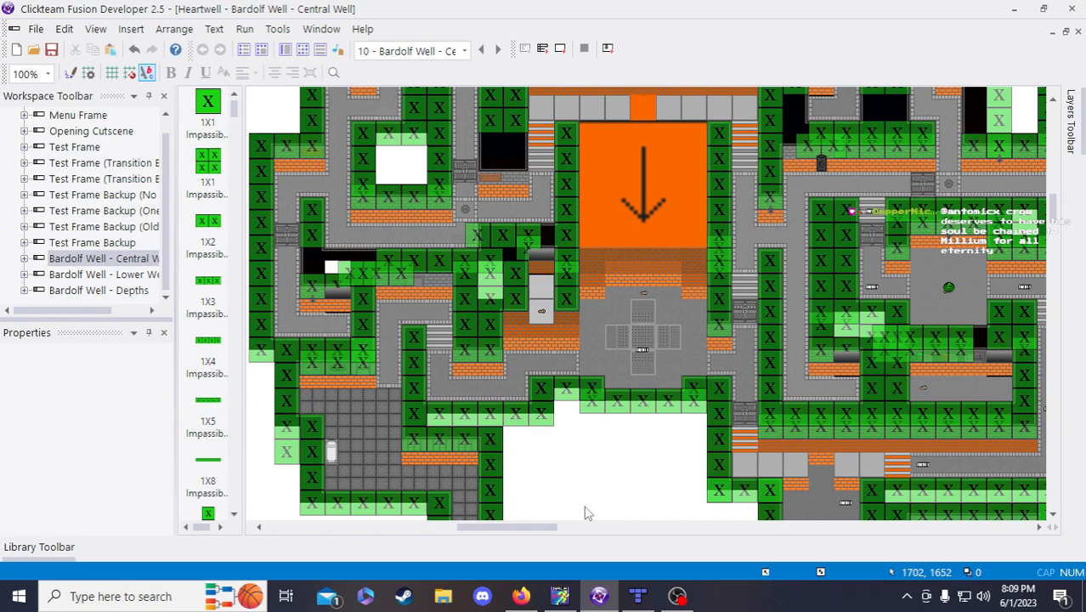
pyautogui.moveTo(552, 528); pyautogui.dragTo(548, 534)
pyautogui.scroll(-3, 613, 461)
pyautogui.scroll(3, 618, 461)
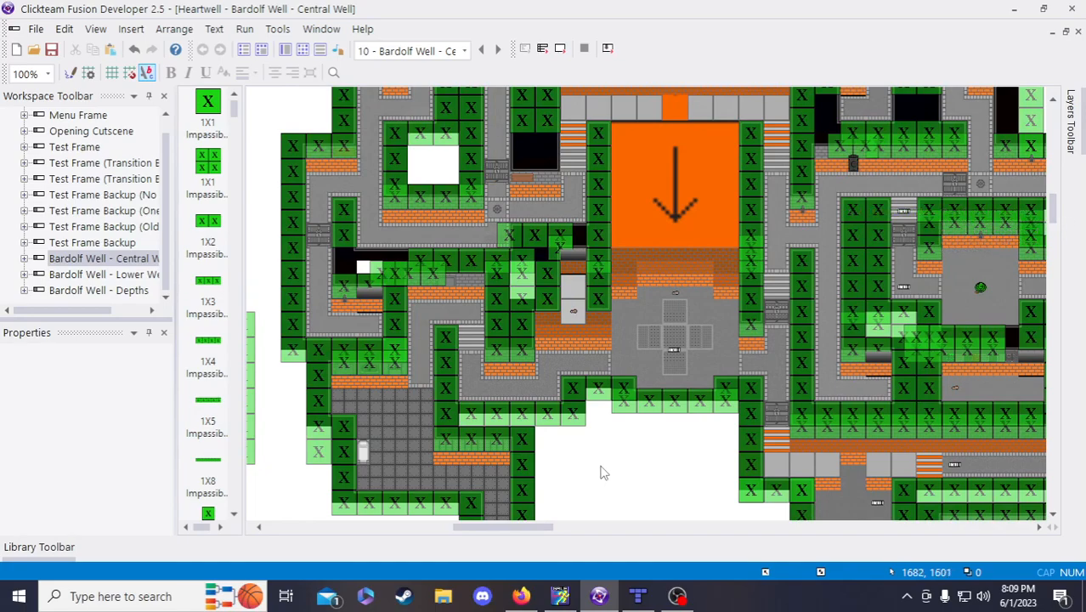
pyautogui.rightClick(611, 467)
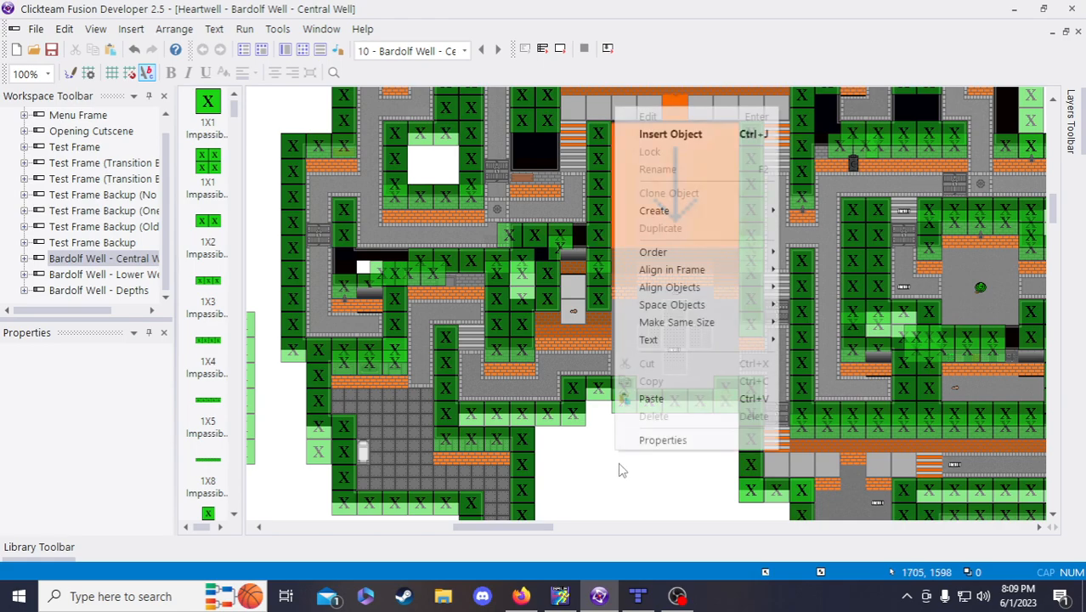
pyautogui.click(595, 463)
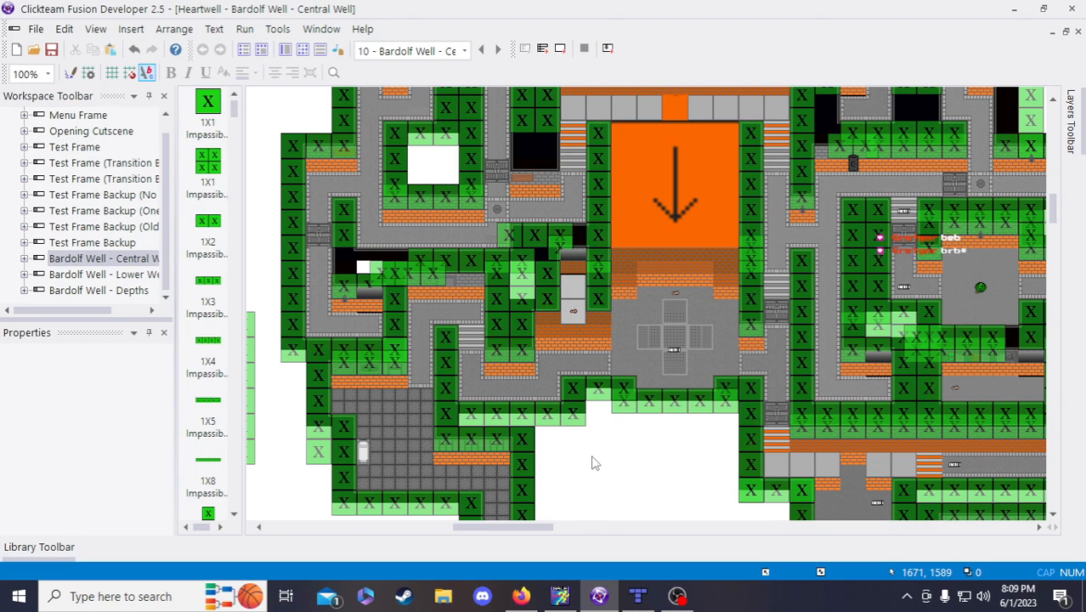
# - Compare the lower corridors beneath the orange shaft with the walls and walkways farther up the Central Well map
pyautogui.scroll(-3, 593, 463)
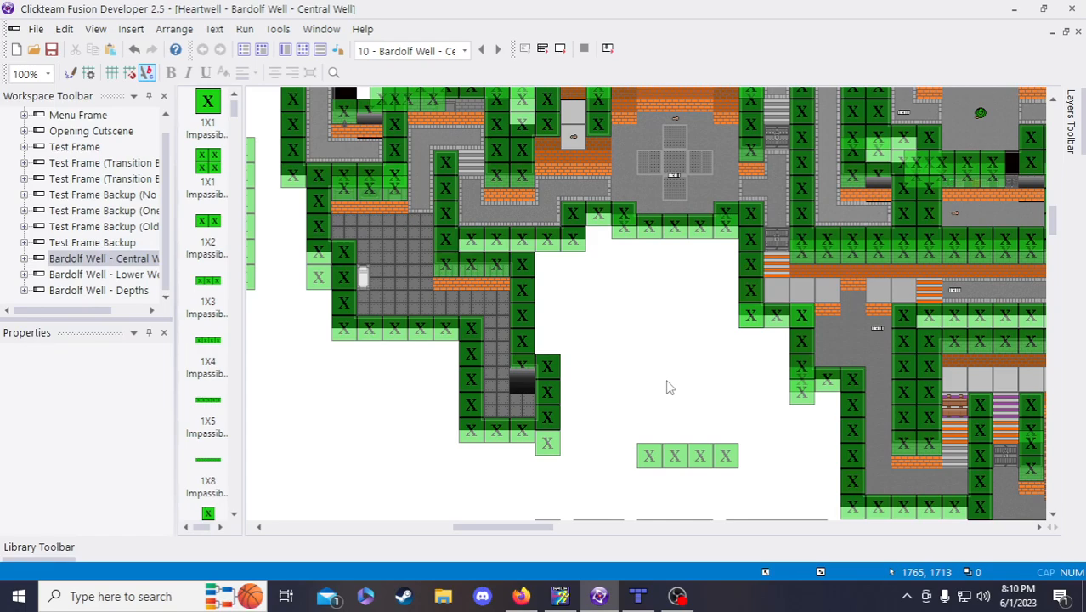
pyautogui.scroll(5, 637, 389)
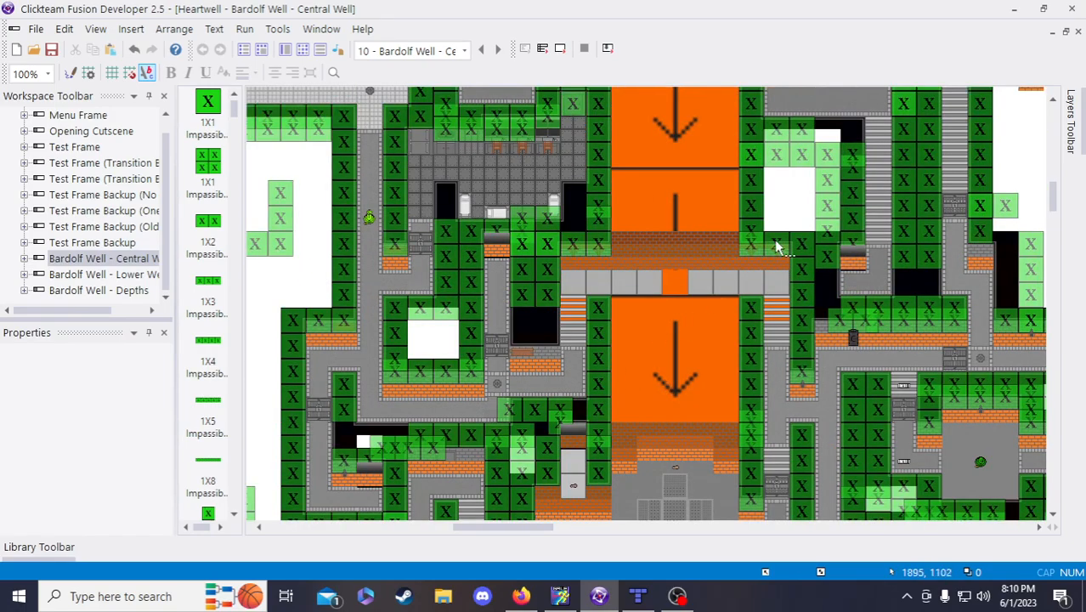
pyautogui.scroll(-3, 779, 182)
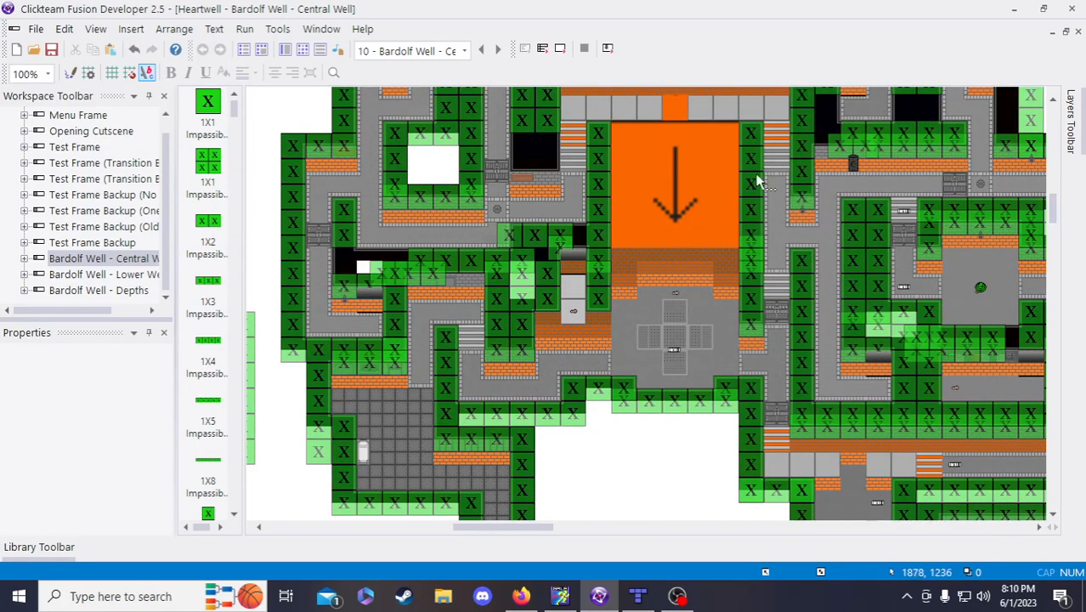
pyautogui.scroll(-3, 583, 453)
pyautogui.scroll(3, 586, 459)
pyautogui.scroll(3, 567, 471)
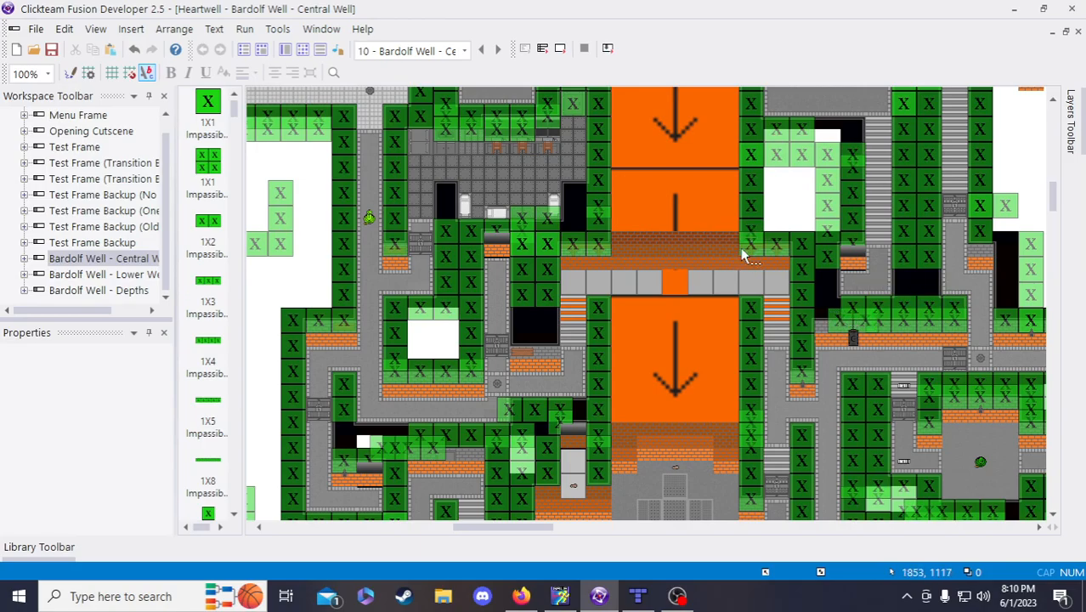
pyautogui.scroll(3, 736, 255)
# - Fill the black gap at the southeast corner of the grey tiled room with a copy of the spare 2X1 impassible wall
pyautogui.scroll(-10, 790, 319)
pyautogui.click(634, 457)
pyautogui.hotkey('ctrl', 'c')
pyautogui.hotkey('ctrl', 'v')
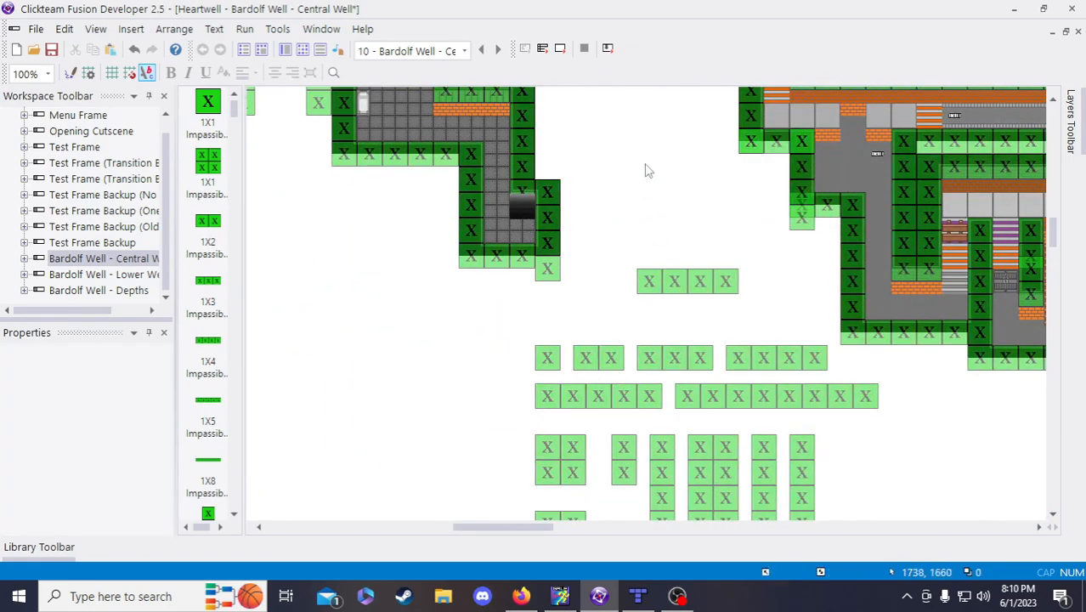
pyautogui.click(628, 165)
pyautogui.scroll(4, 668, 283)
pyautogui.scroll(-2, 661, 430)
pyautogui.moveTo(639, 383); pyautogui.dragTo(626, 292)
pyautogui.scroll(3, 629, 374)
pyautogui.hotkey('ctrl', 'v')
pyautogui.click(548, 166)
pyautogui.scroll(3, 553, 327)
pyautogui.moveTo(550, 327); pyautogui.dragTo(576, 204)
pyautogui.scroll(3, 587, 255)
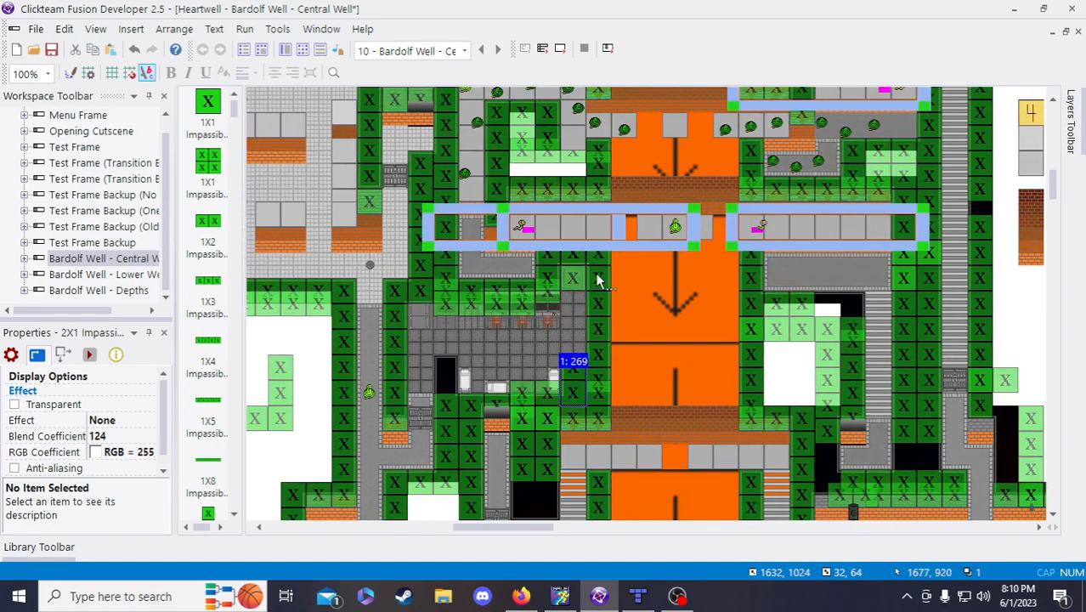
# - Delete the 1X4 impassible wall along the north side of the grey tiled room
pyautogui.click(475, 308)
pyautogui.moveTo(438, 313); pyautogui.dragTo(497, 304)
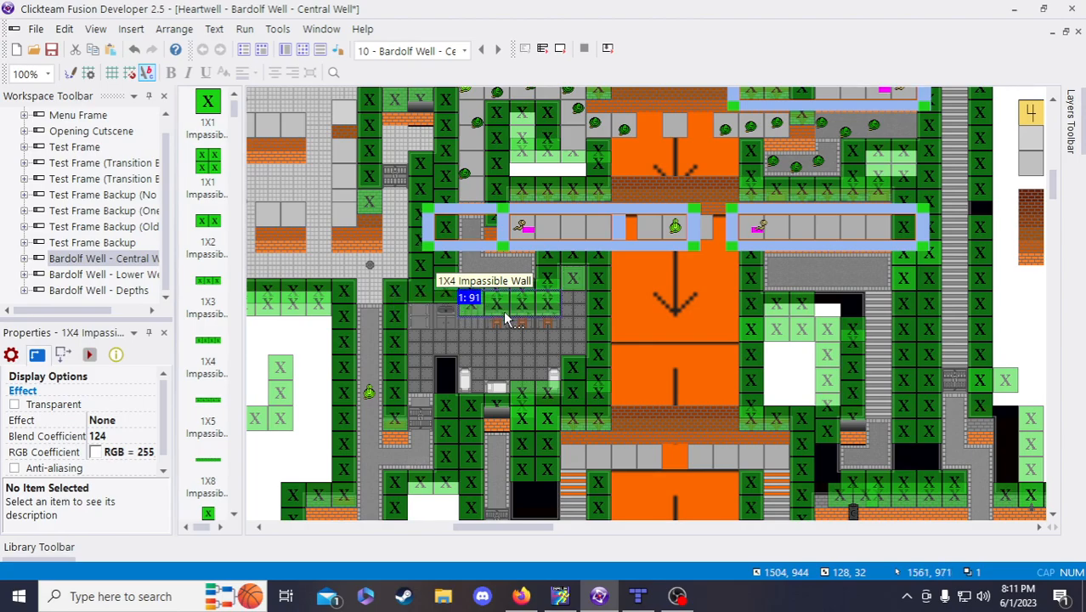
pyautogui.press('Delete')
# - Place a copy of the 6X1 impassible wall among the spare pieces, just west of the spare 2X2 block
pyautogui.click(445, 424)
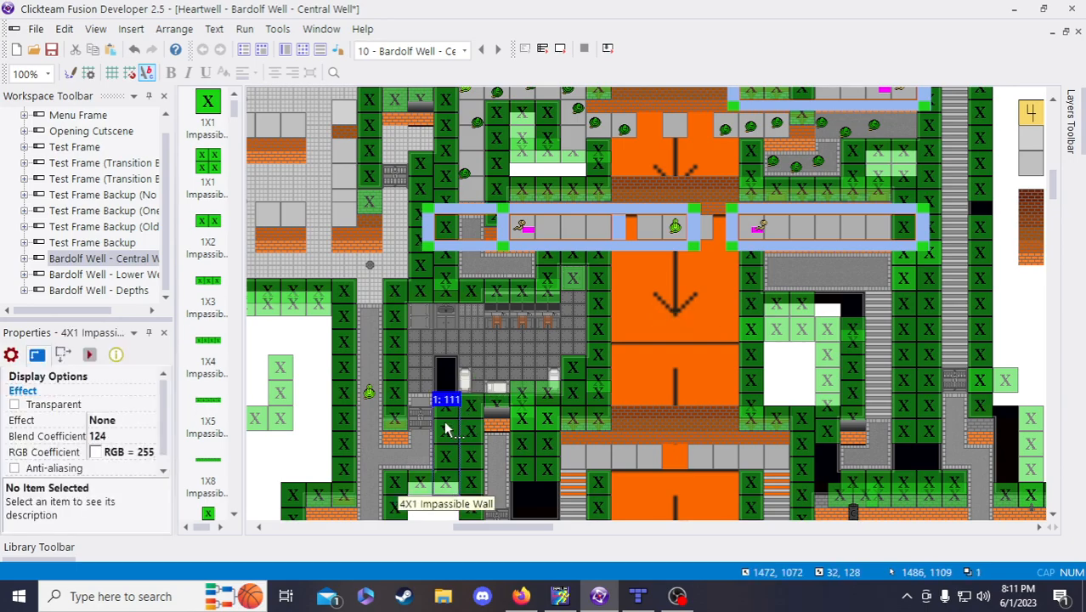
pyautogui.scroll(-3, 449, 425)
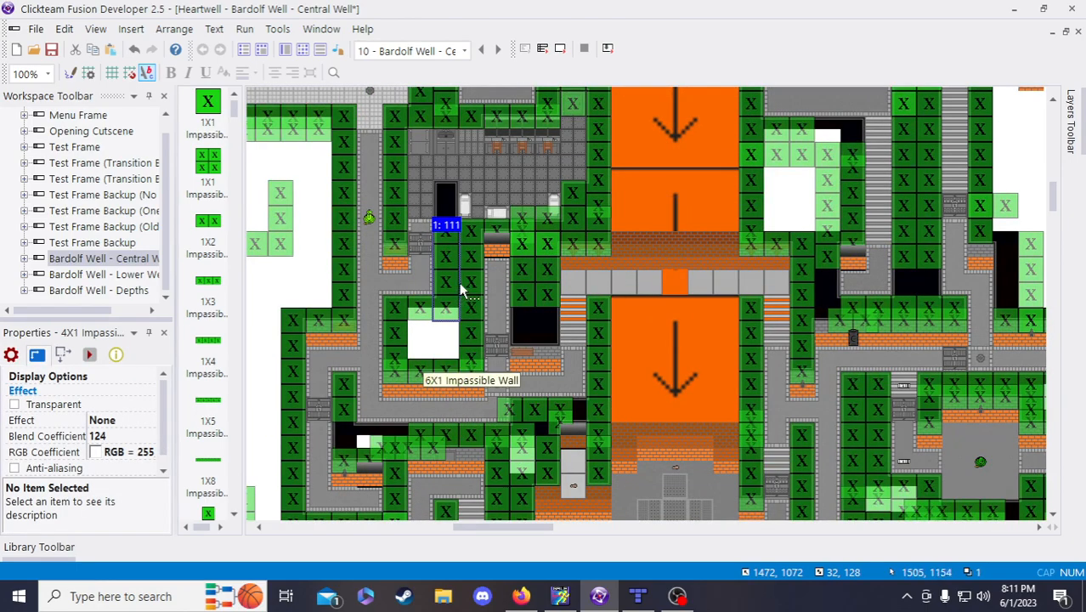
pyautogui.scroll(-7, 459, 297)
pyautogui.scroll(-3, 480, 429)
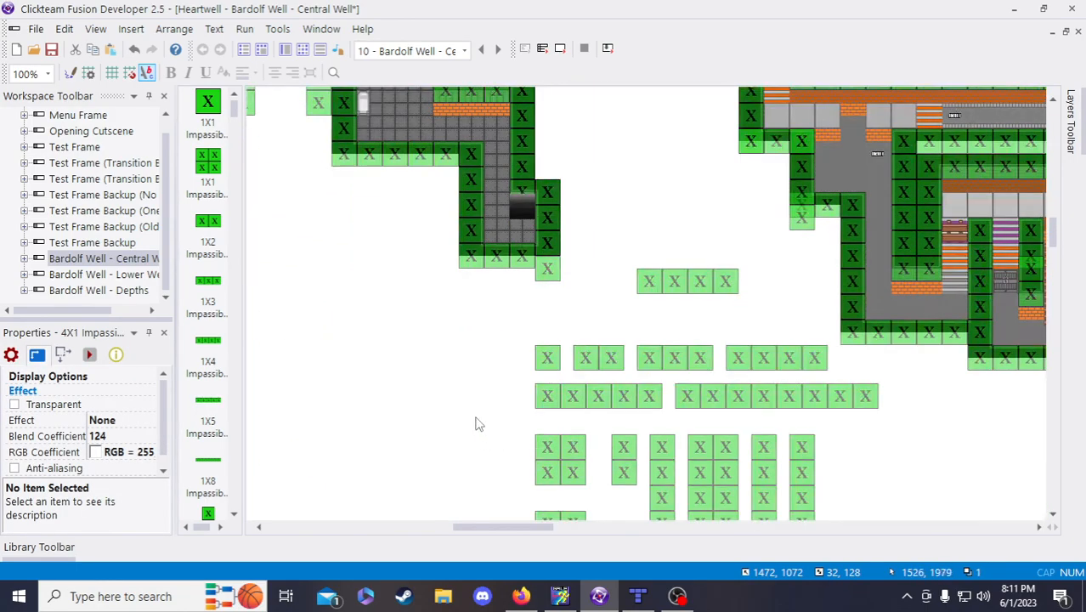
pyautogui.moveTo(497, 527); pyautogui.dragTo(568, 547)
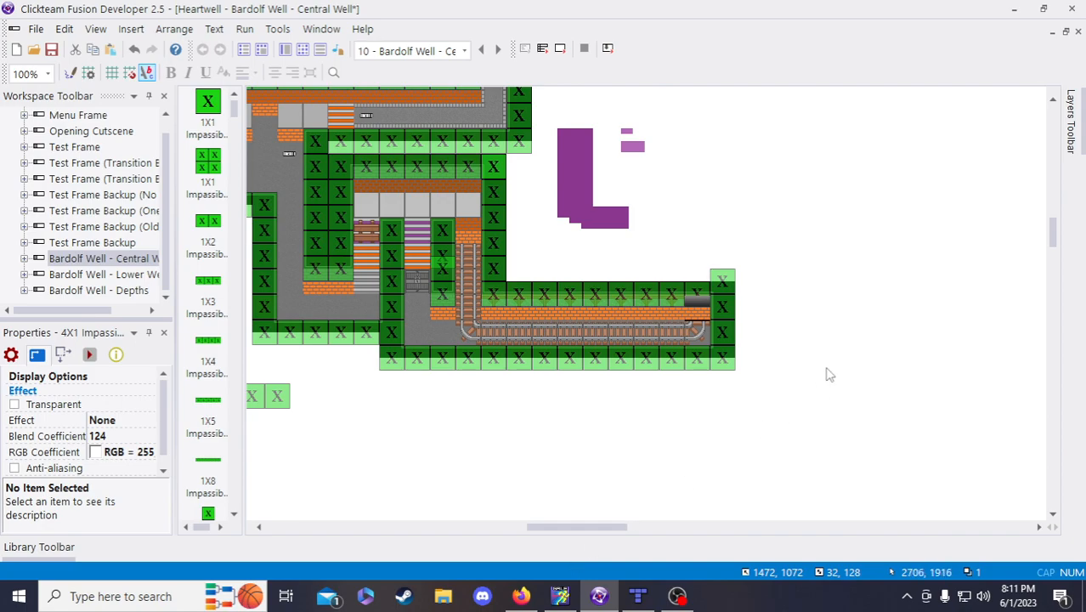
pyautogui.scroll(3, 752, 289)
pyautogui.scroll(-3, 749, 276)
pyautogui.moveTo(577, 527); pyautogui.dragTo(521, 506)
pyautogui.click(364, 277)
pyautogui.hotkey('ctrl', 'v')
pyautogui.scroll(3, 351, 336)
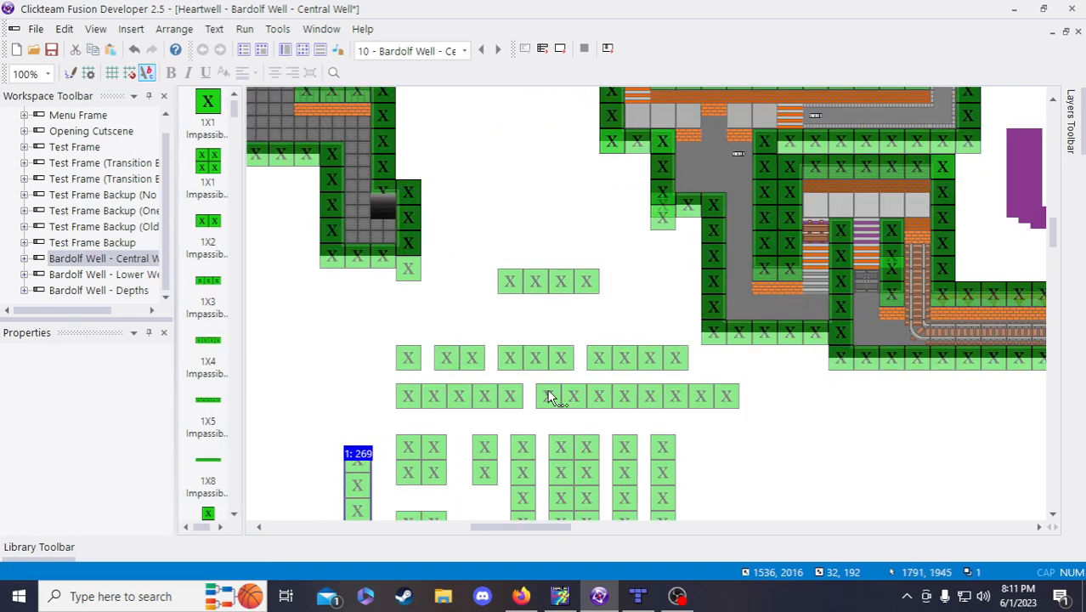
pyautogui.click(421, 396)
pyautogui.click(314, 385)
pyautogui.hotkey('ctrl', 'v')
pyautogui.moveTo(314, 385); pyautogui.dragTo(476, 170)
pyautogui.scroll(5, 505, 384)
pyautogui.scroll(3, 505, 385)
pyautogui.scroll(-3, 505, 385)
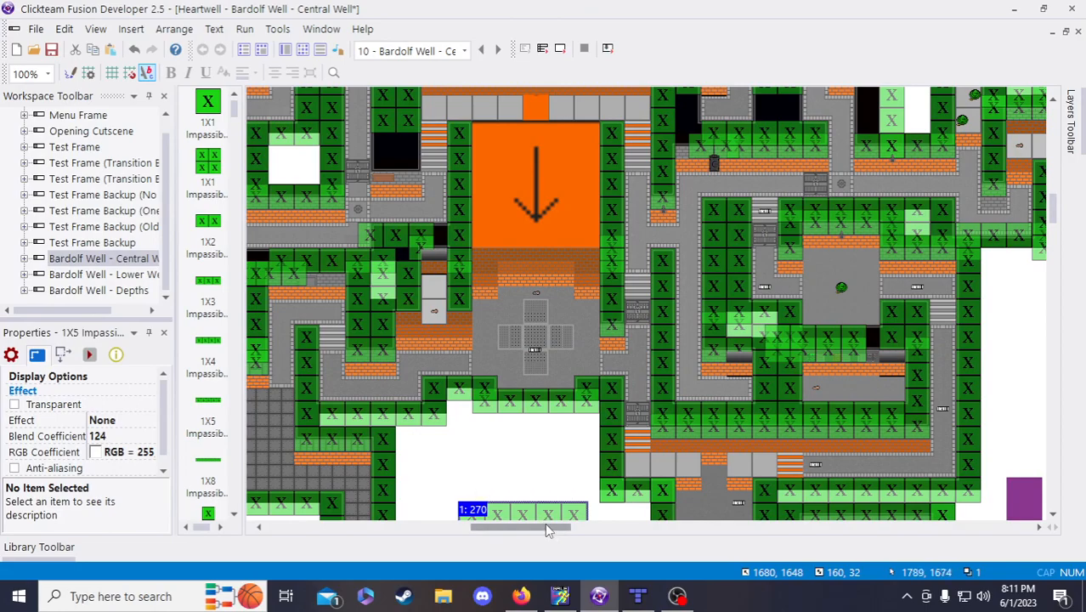
pyautogui.moveTo(545, 524); pyautogui.dragTo(525, 516)
pyautogui.scroll(5, 506, 458)
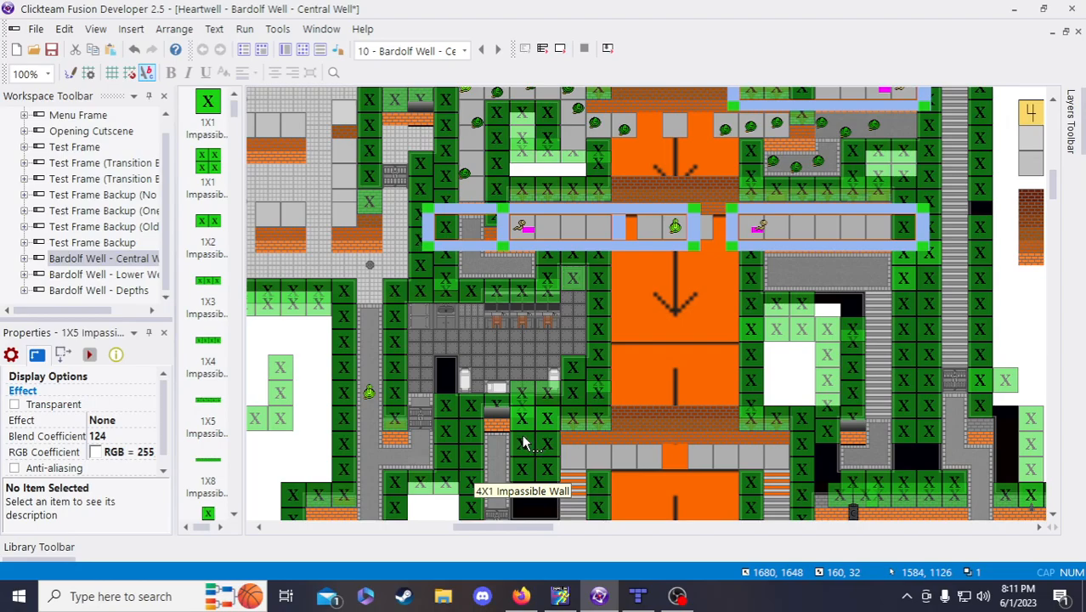
pyautogui.scroll(-14, 531, 433)
pyautogui.scroll(5, 595, 416)
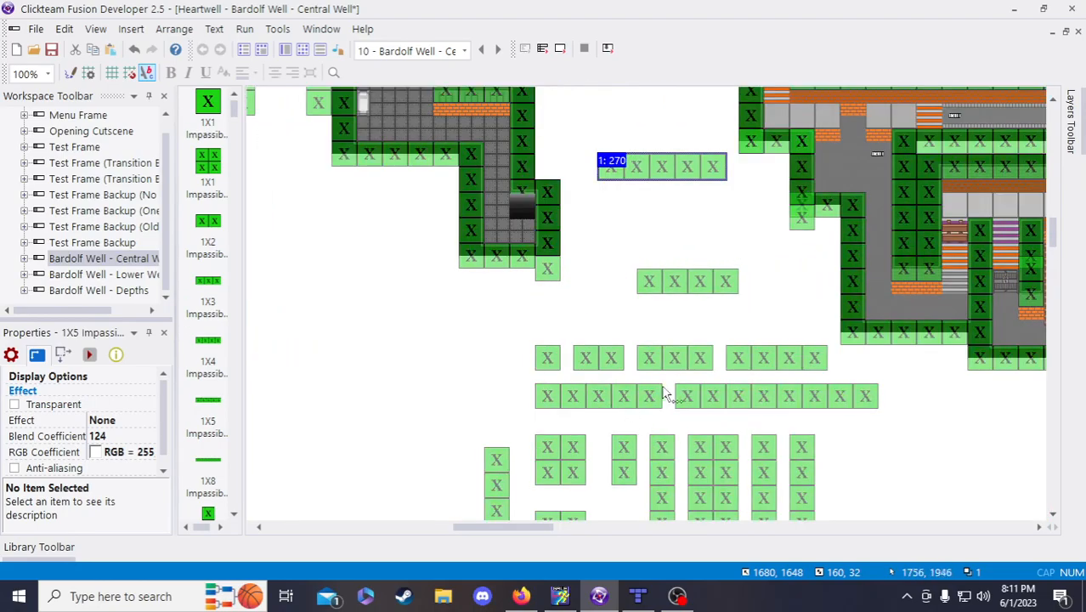
pyautogui.press('Delete')
# - Place a copy of the spare 1X2 impassible wall in the empty area beneath the orange shaft, above the spare 1X4 block
pyautogui.click(598, 357)
pyautogui.doubleClick(625, 158)
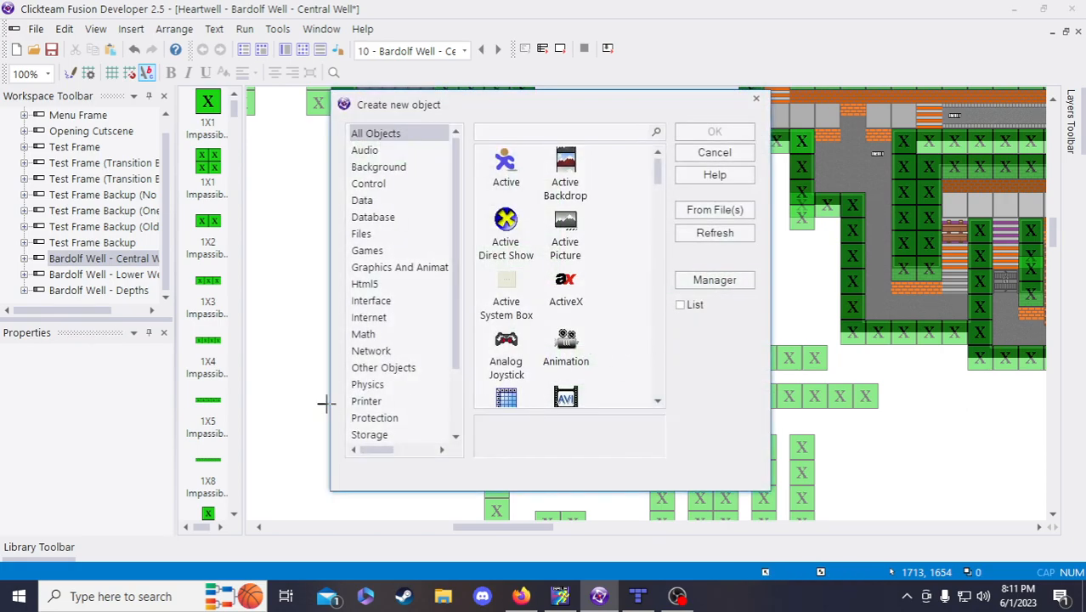
pyautogui.click(714, 157)
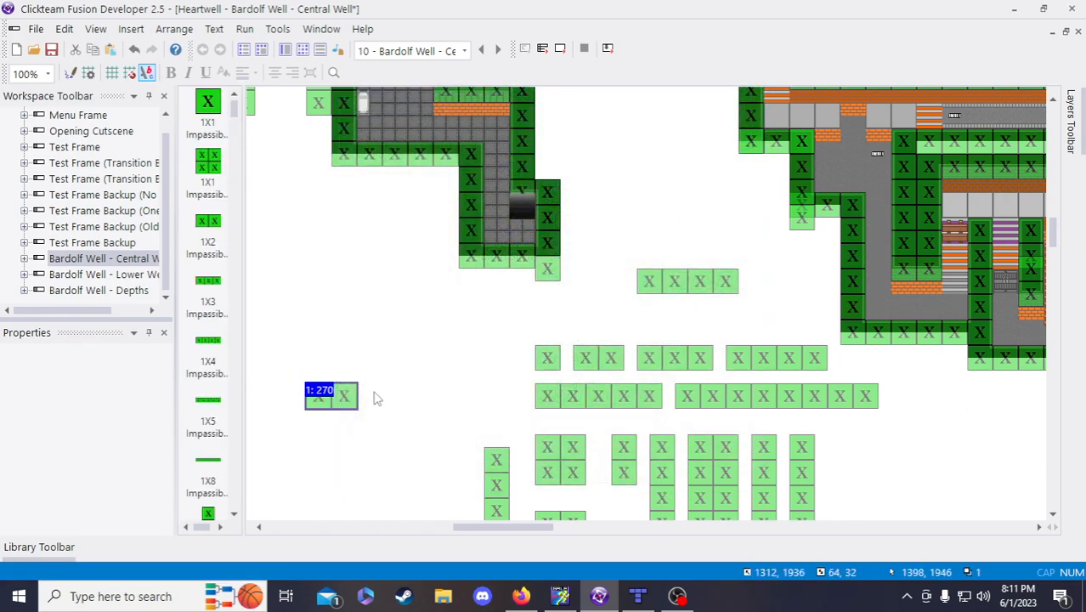
pyautogui.moveTo(630, 221); pyautogui.dragTo(647, 198)
# - Move the spare 1X4 impassible wall up to the west end of the grey tiled room's north side
pyautogui.scroll(4, 660, 274)
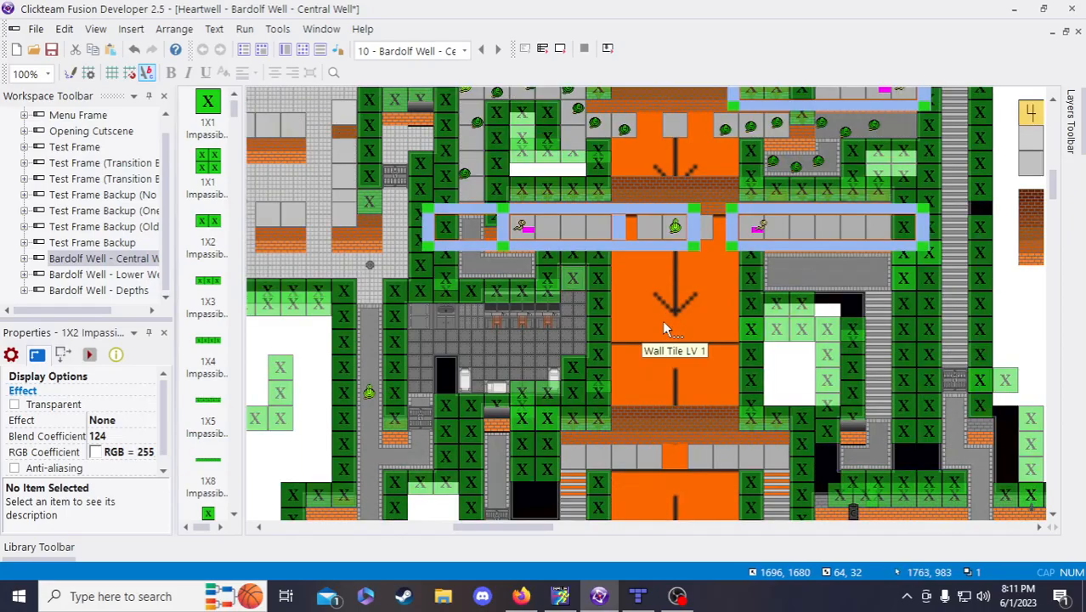
pyautogui.hscroll(-3, 484, 525)
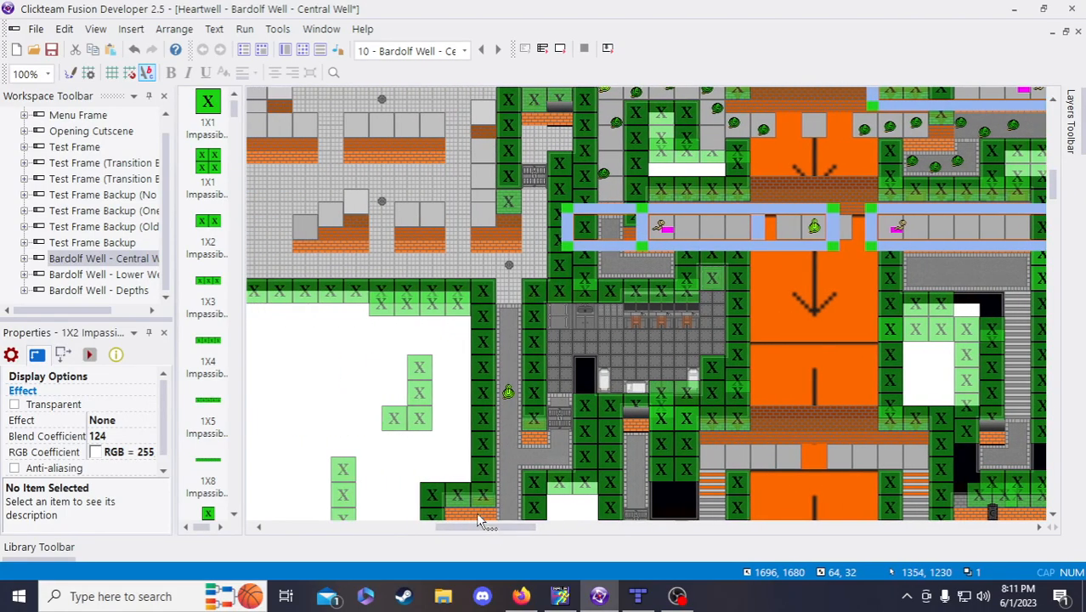
pyautogui.scroll(-4, 401, 371)
pyautogui.scroll(-7, 402, 372)
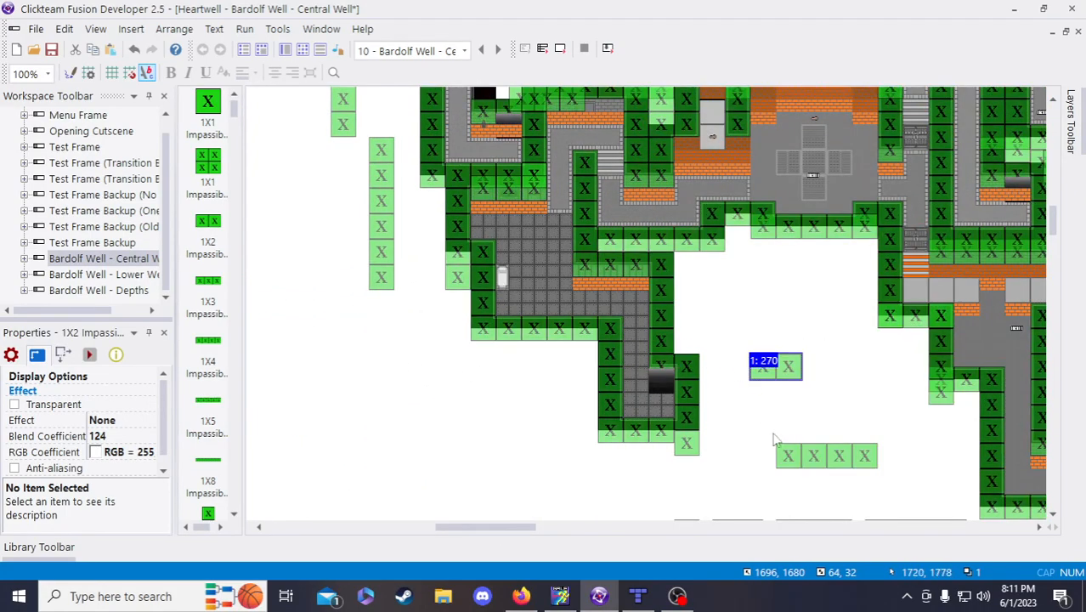
pyautogui.click(814, 456)
pyautogui.moveTo(815, 456); pyautogui.dragTo(770, 308)
pyautogui.scroll(4, 770, 307)
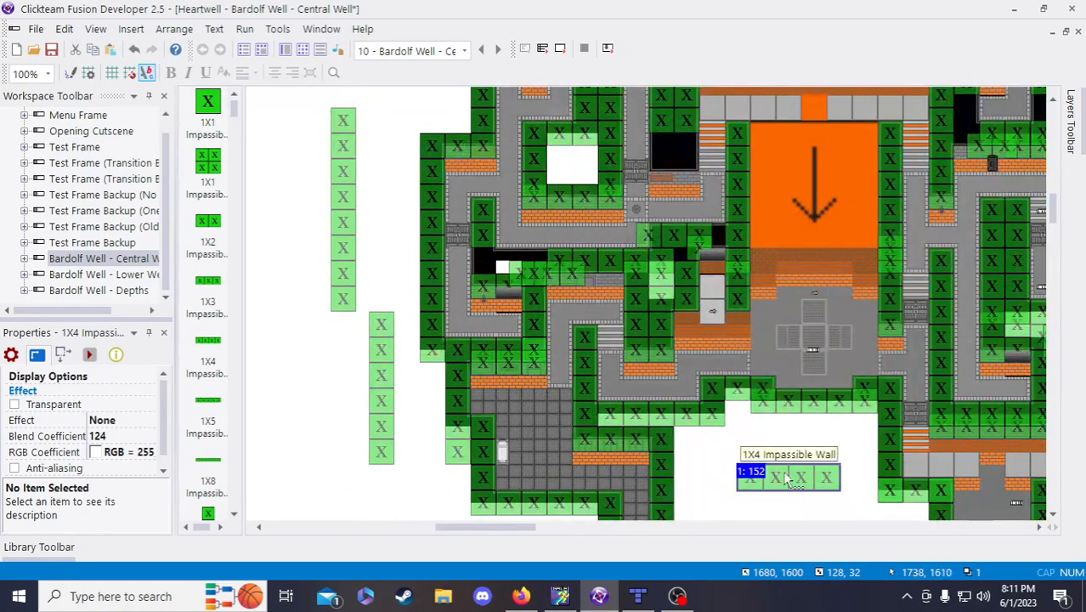
pyautogui.moveTo(775, 416); pyautogui.dragTo(684, 144)
pyautogui.scroll(4, 684, 144)
pyautogui.scroll(4, 682, 393)
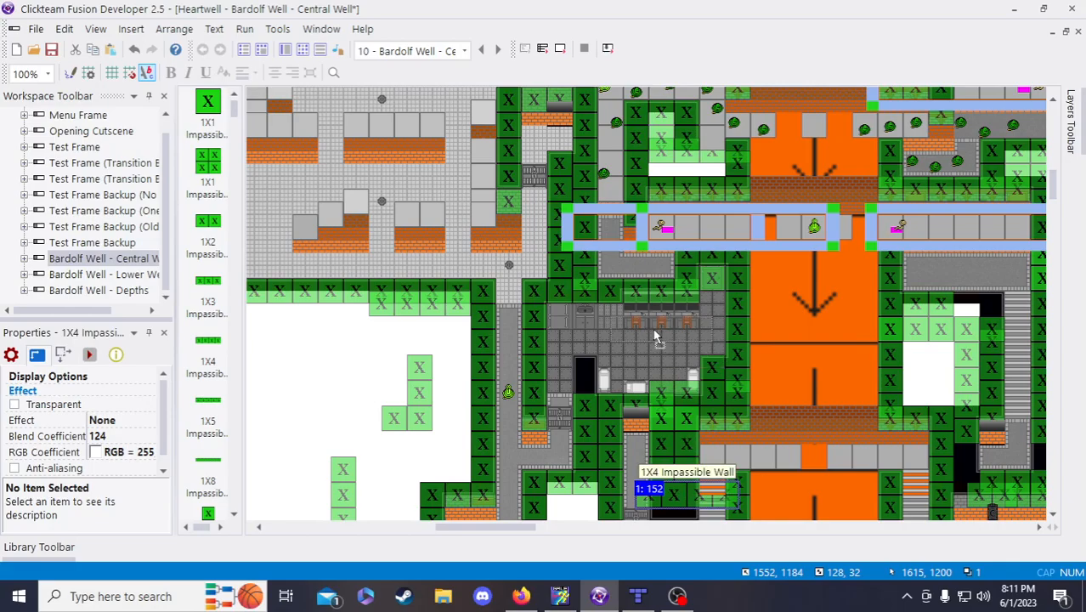
pyautogui.moveTo(599, 297); pyautogui.dragTo(598, 304)
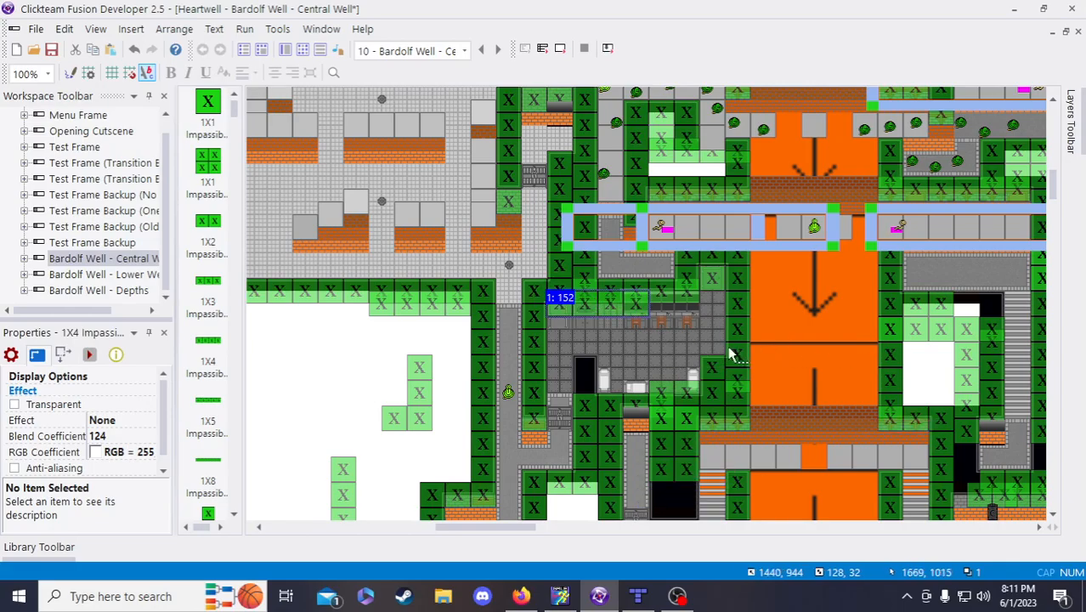
# - Move the 1X2 impassible wall copy to the tiled room's north side, directly east of the 1X4 wall
pyautogui.scroll(-13, 723, 350)
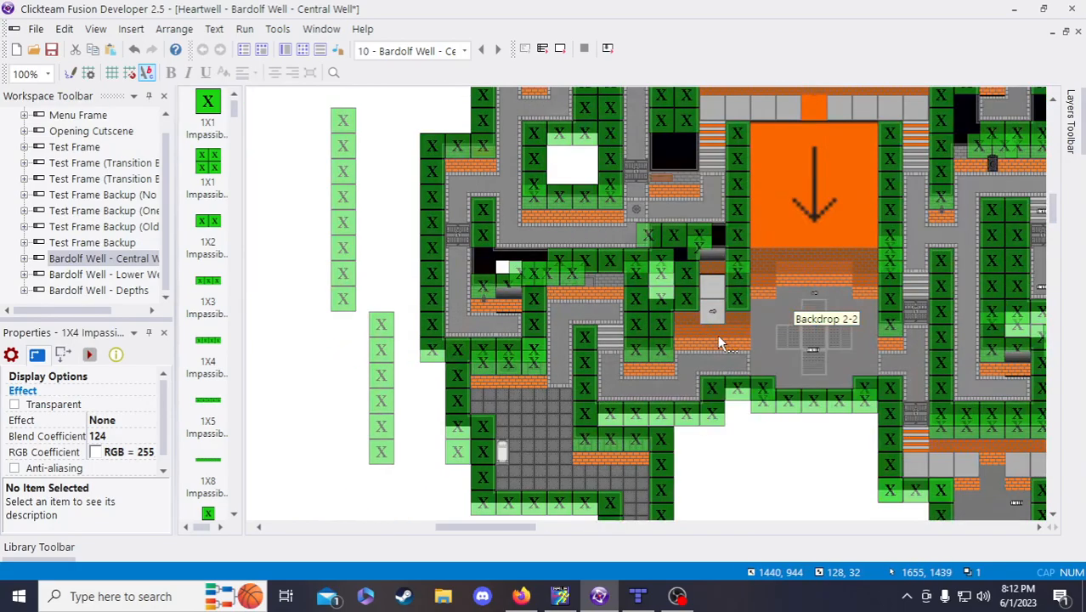
pyautogui.moveTo(774, 361); pyautogui.dragTo(612, 136)
pyautogui.scroll(4, 615, 169)
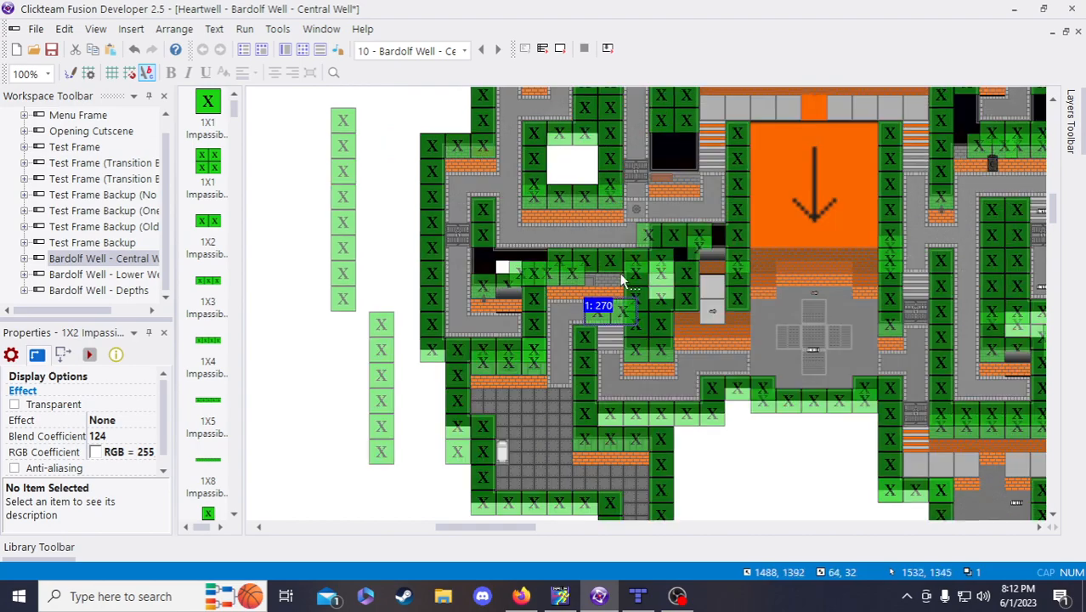
pyautogui.moveTo(607, 309); pyautogui.dragTo(594, 170)
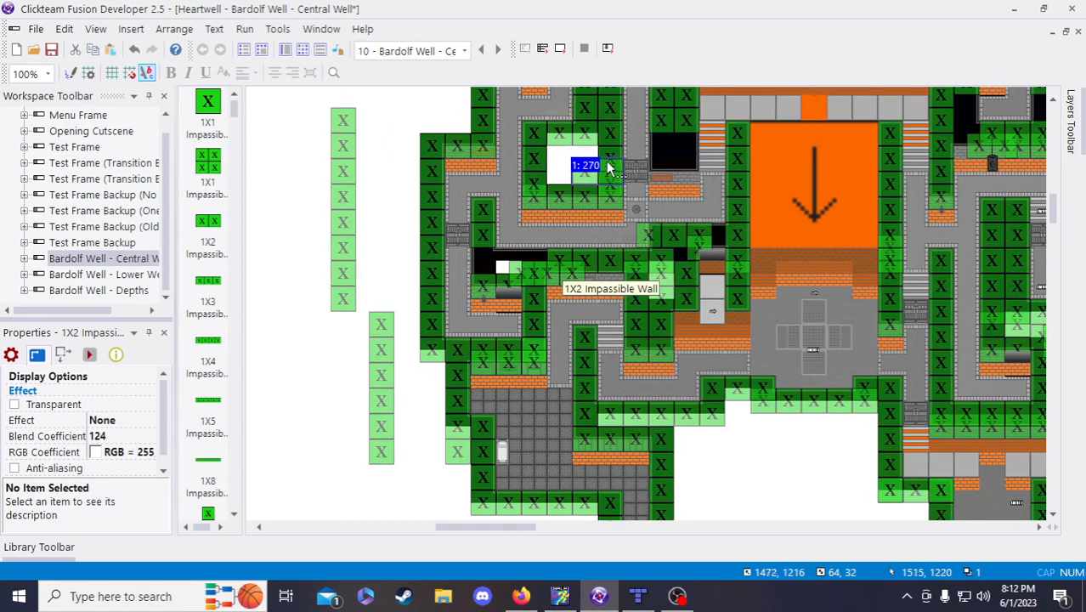
pyautogui.scroll(4, 662, 412)
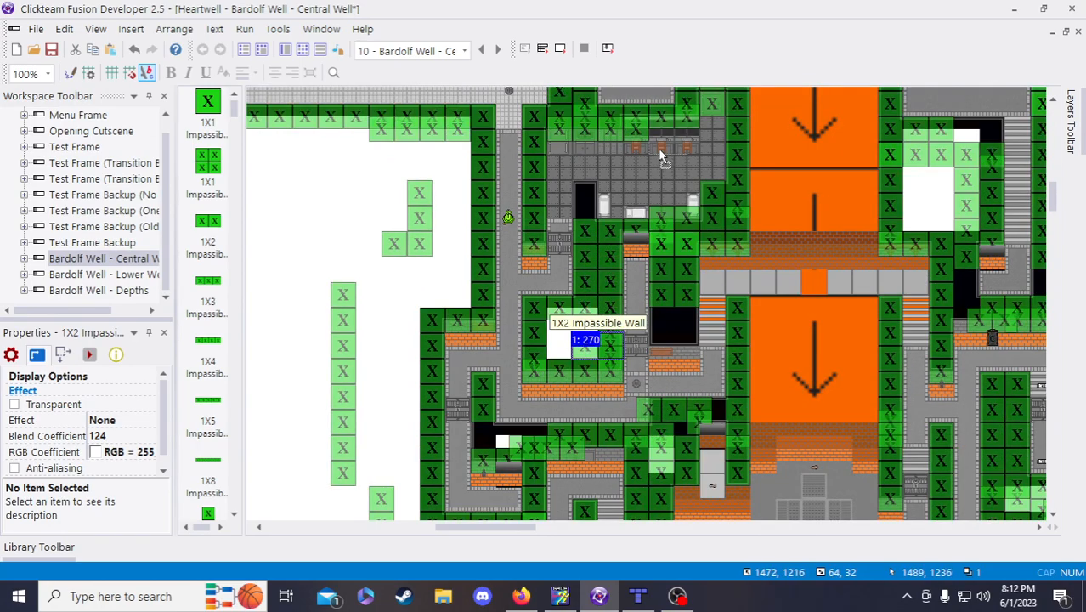
pyautogui.moveTo(672, 130); pyautogui.dragTo(668, 136)
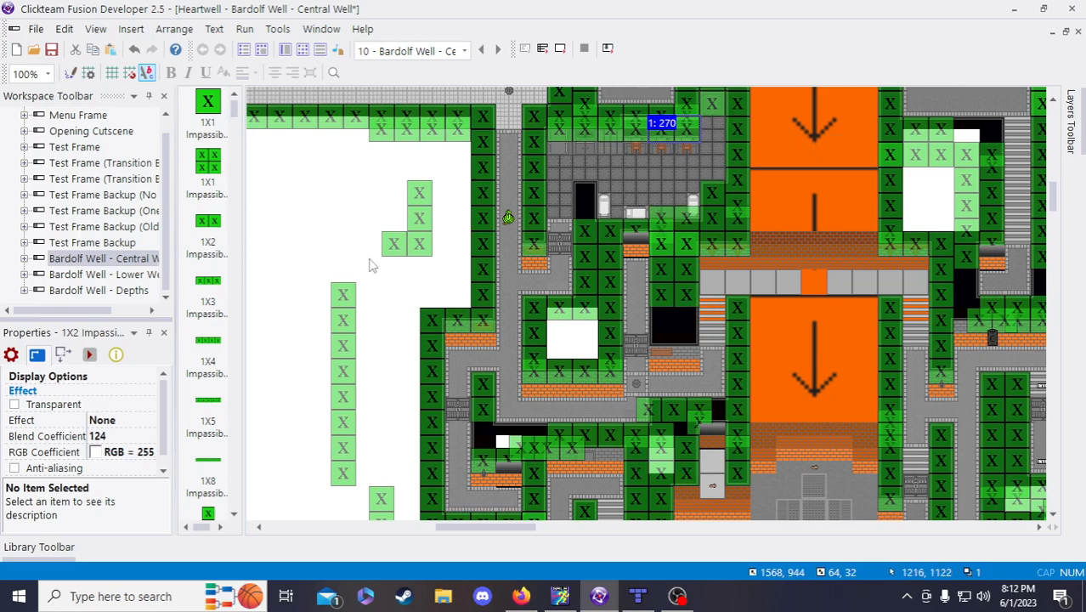
# - Move the 4X1 wall below the tiled room's black opening out to the empty western area and put the spare 6X1 wall in its place
pyautogui.scroll(-10, 346, 273)
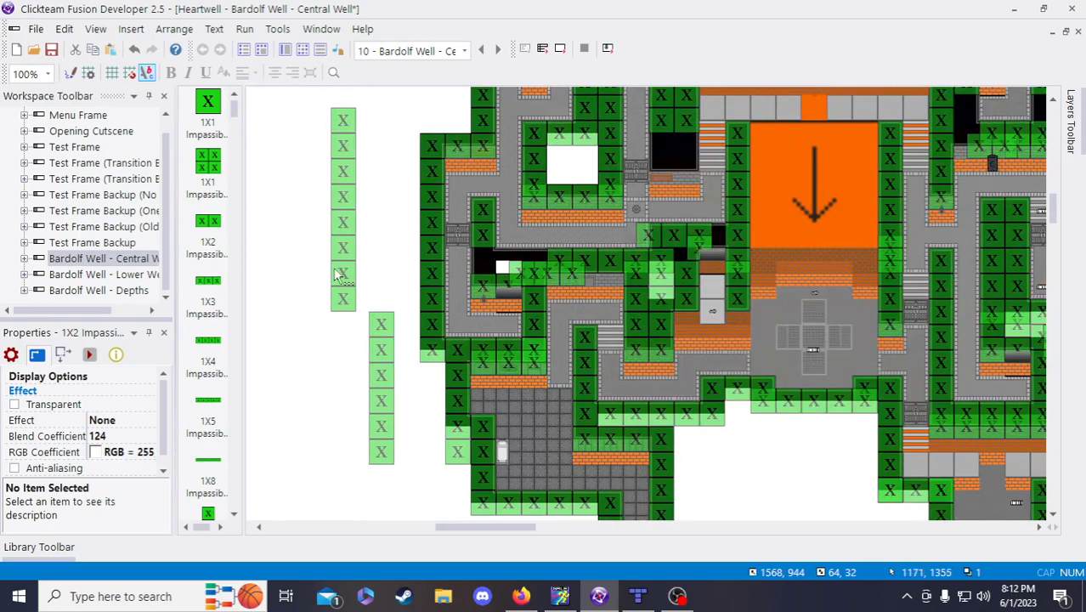
pyautogui.scroll(9, 602, 298)
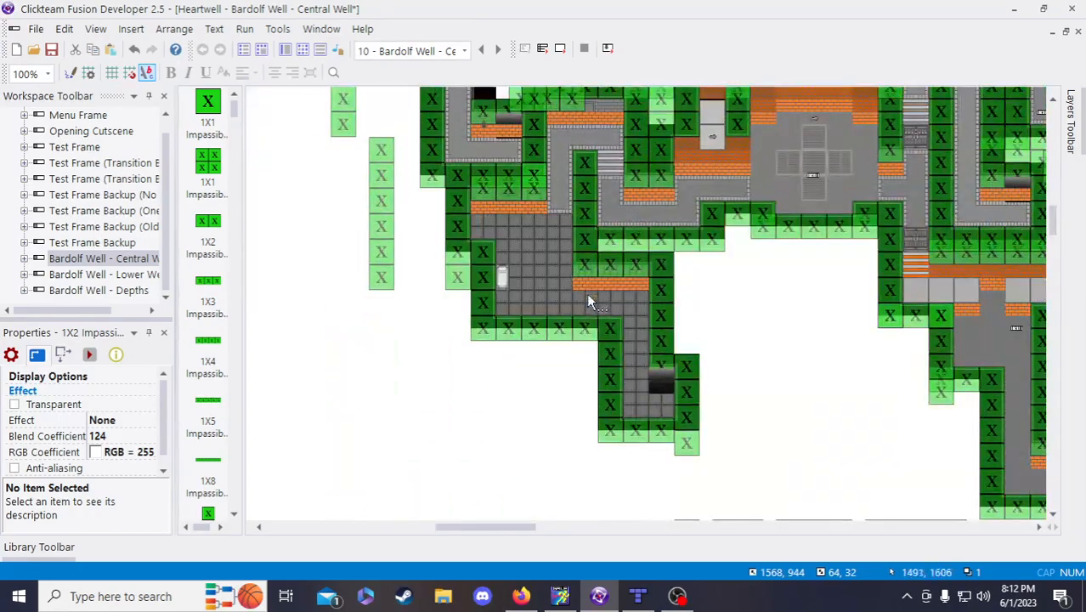
pyautogui.scroll(-4, 365, 399)
pyautogui.scroll(4, 376, 450)
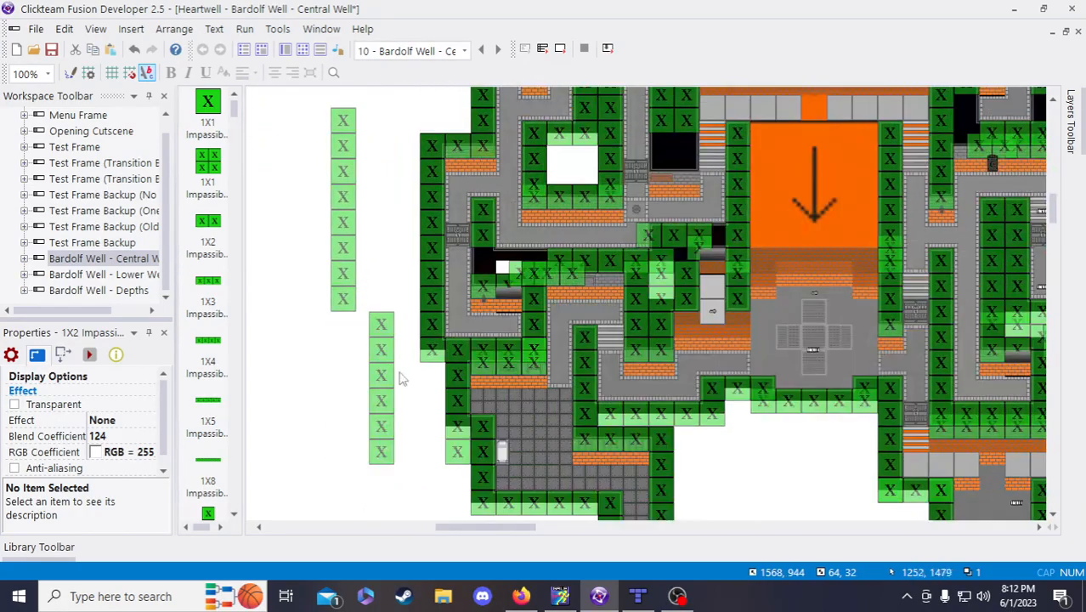
pyautogui.moveTo(386, 507); pyautogui.dragTo(390, 350)
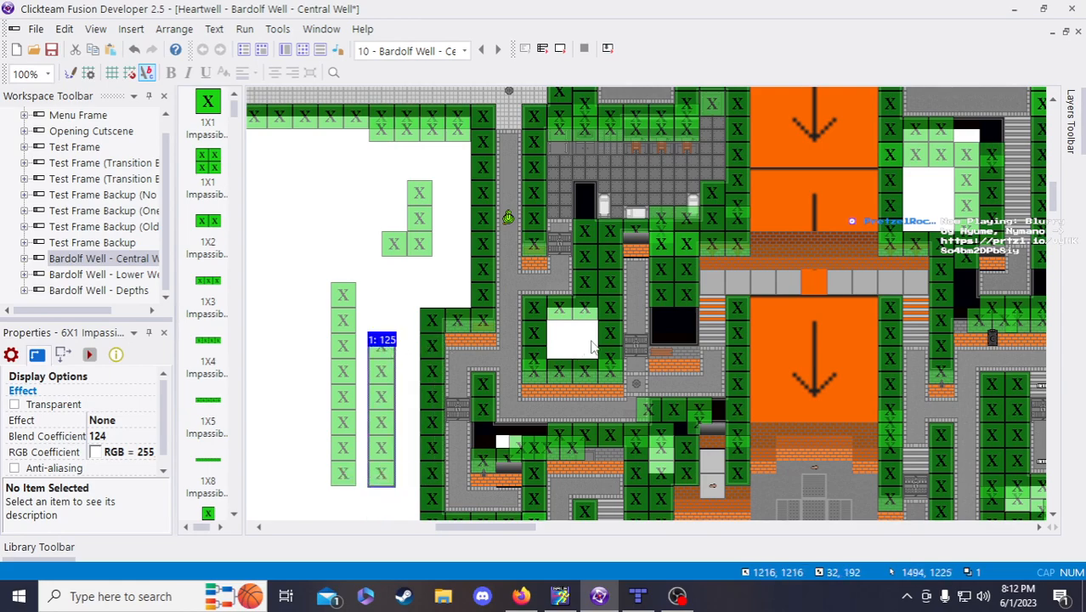
pyautogui.moveTo(581, 280); pyautogui.dragTo(296, 266)
pyautogui.moveTo(372, 378); pyautogui.dragTo(575, 237)
pyautogui.click(390, 291)
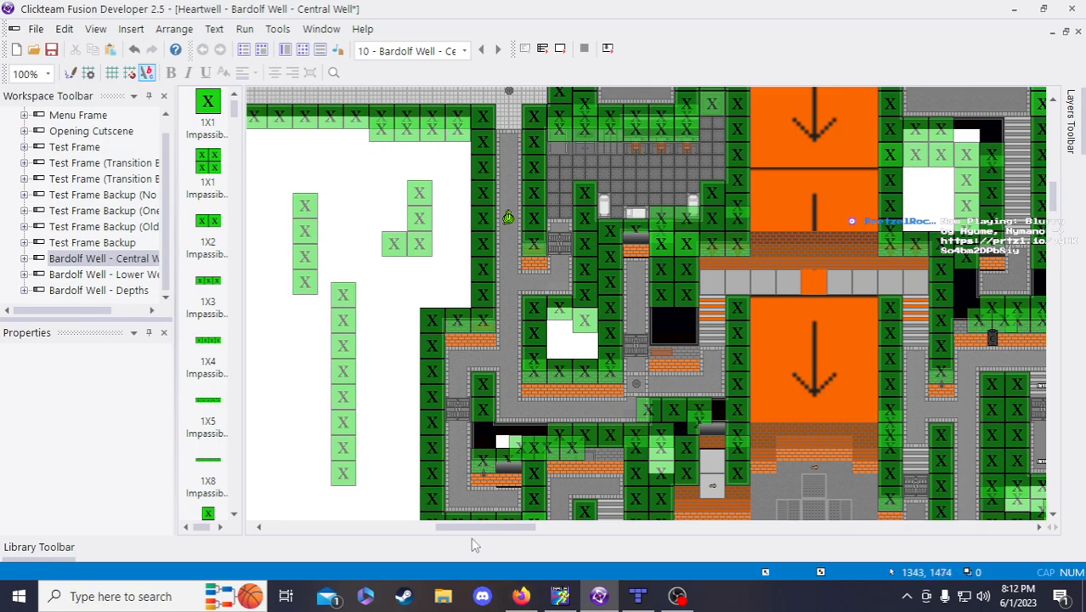
# - Move the spare 1X2 block two tiles west, above the spare 8X1 column, and save the project
pyautogui.moveTo(478, 528); pyautogui.dragTo(469, 496)
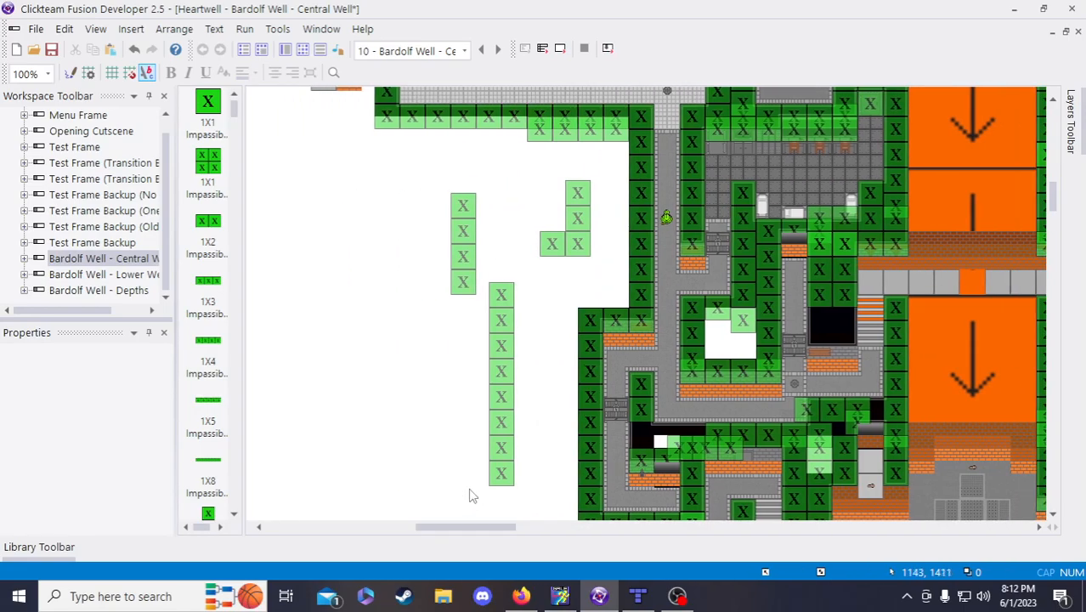
pyautogui.click(542, 254)
pyautogui.moveTo(537, 262); pyautogui.dragTo(498, 260)
pyautogui.click(529, 270)
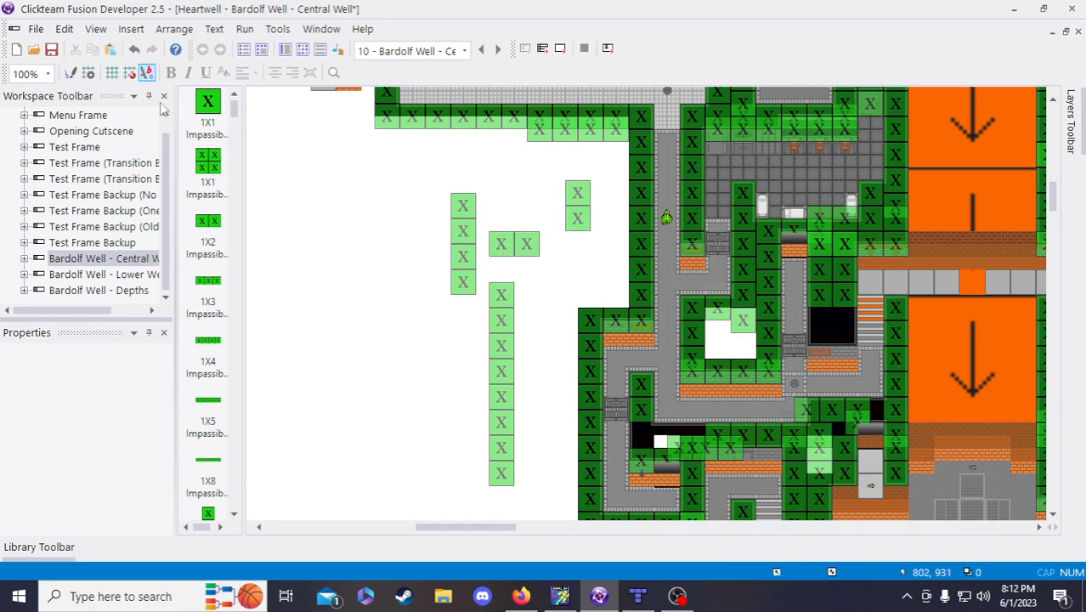
pyautogui.click(49, 47)
pyautogui.moveTo(422, 530); pyautogui.dragTo(431, 532)
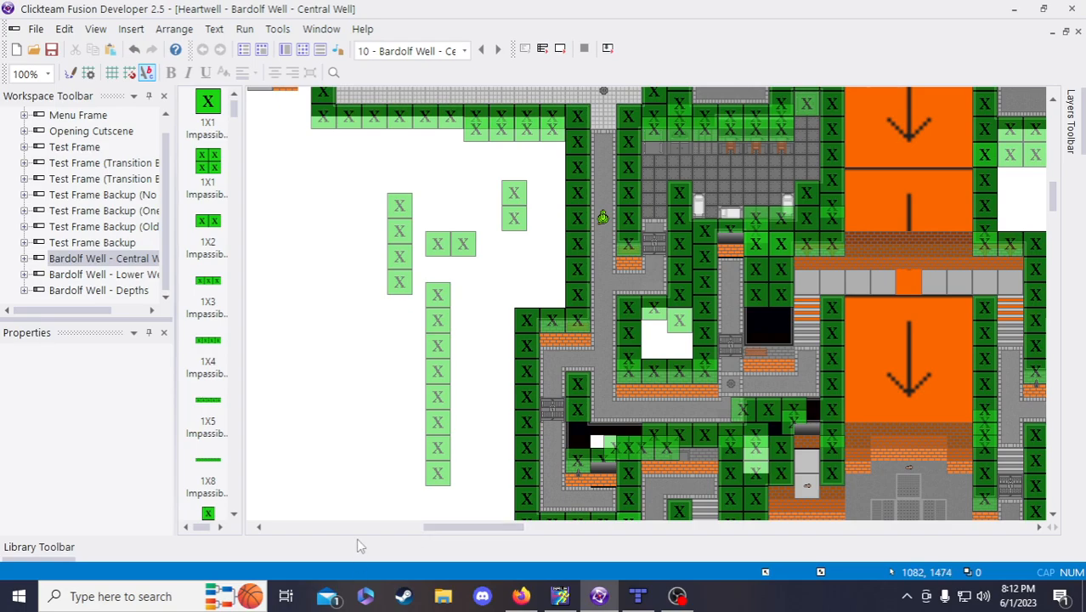
pyautogui.moveTo(446, 526); pyautogui.dragTo(480, 517)
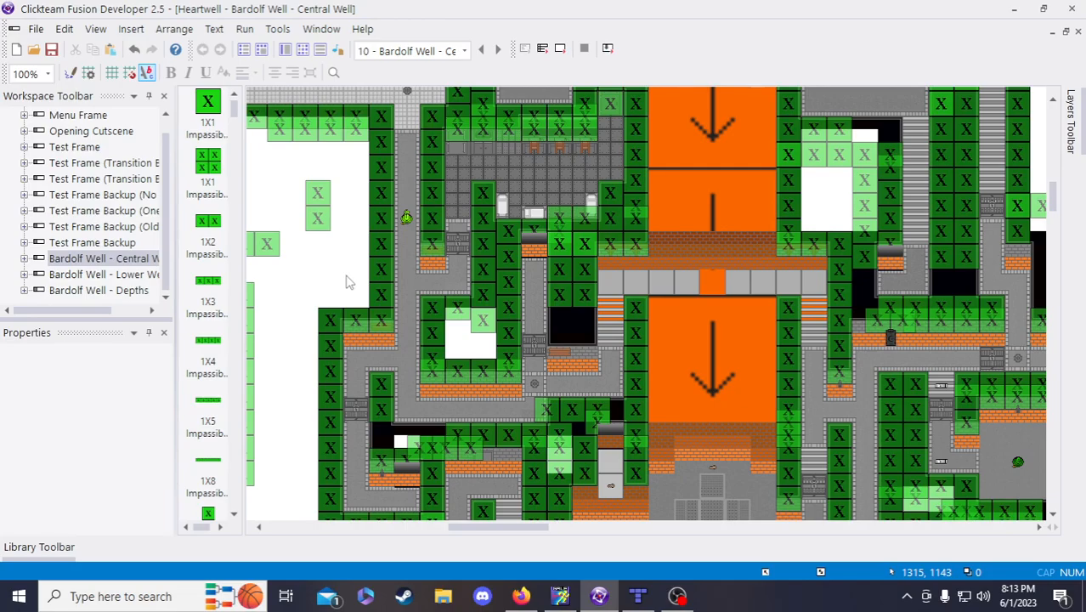
pyautogui.scroll(-5, 347, 282)
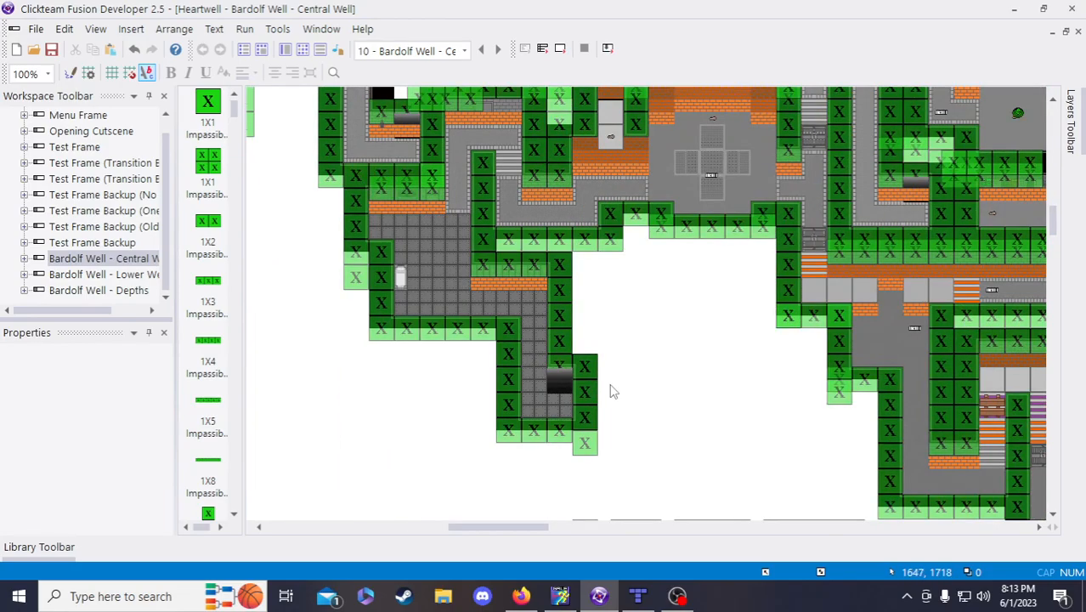
pyautogui.scroll(3, 655, 408)
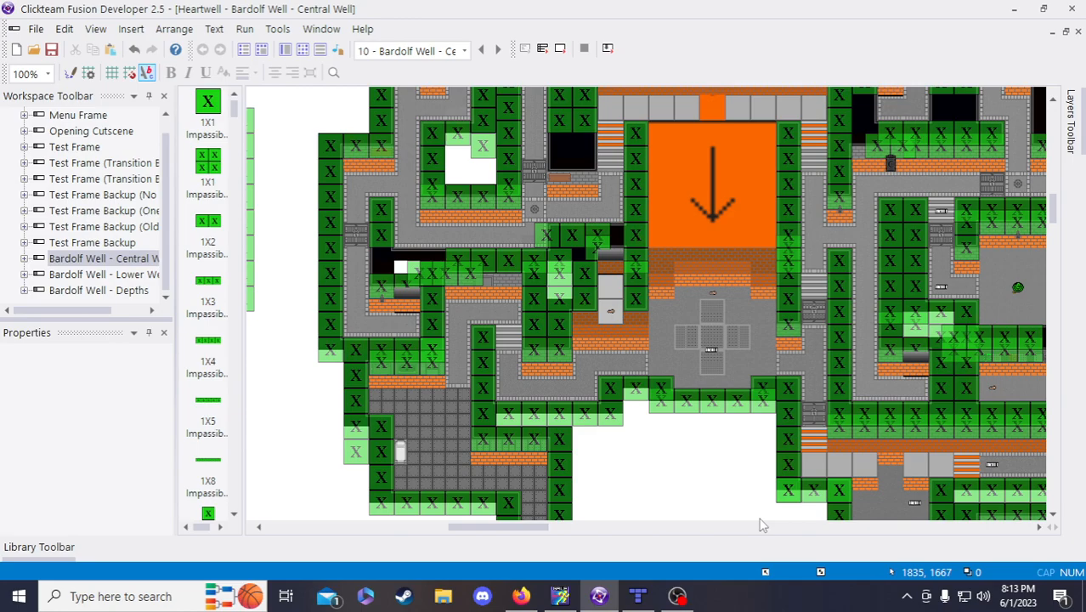
# - Look over the corridors and rooms west of the orange arrow shaft, from the grey tiled room up to the large north-western room
pyautogui.scroll(-5, 723, 487)
pyautogui.scroll(8, 734, 252)
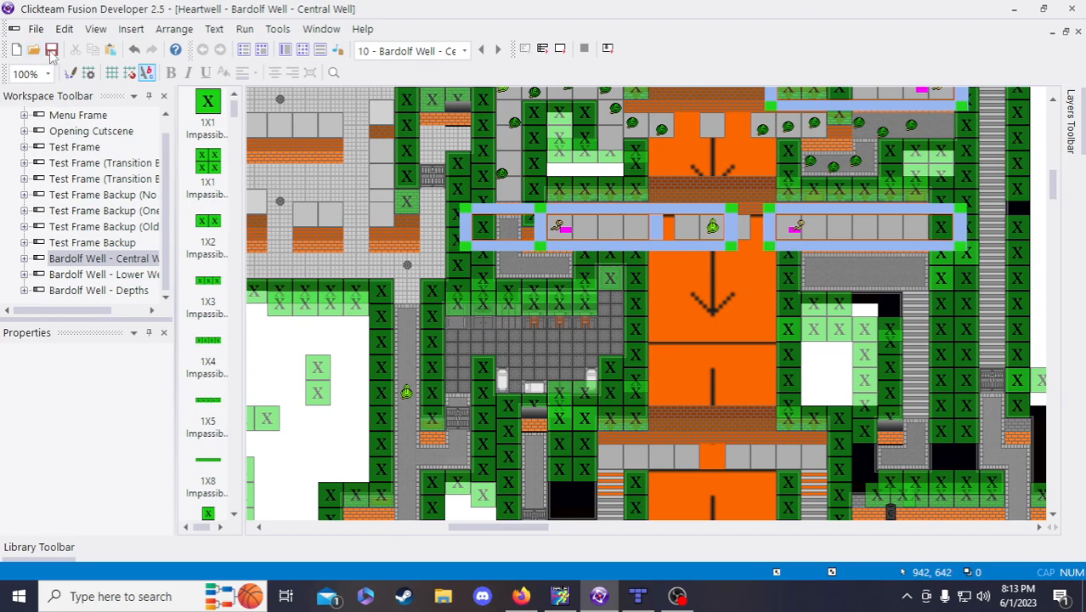
pyautogui.scroll(-3, 697, 389)
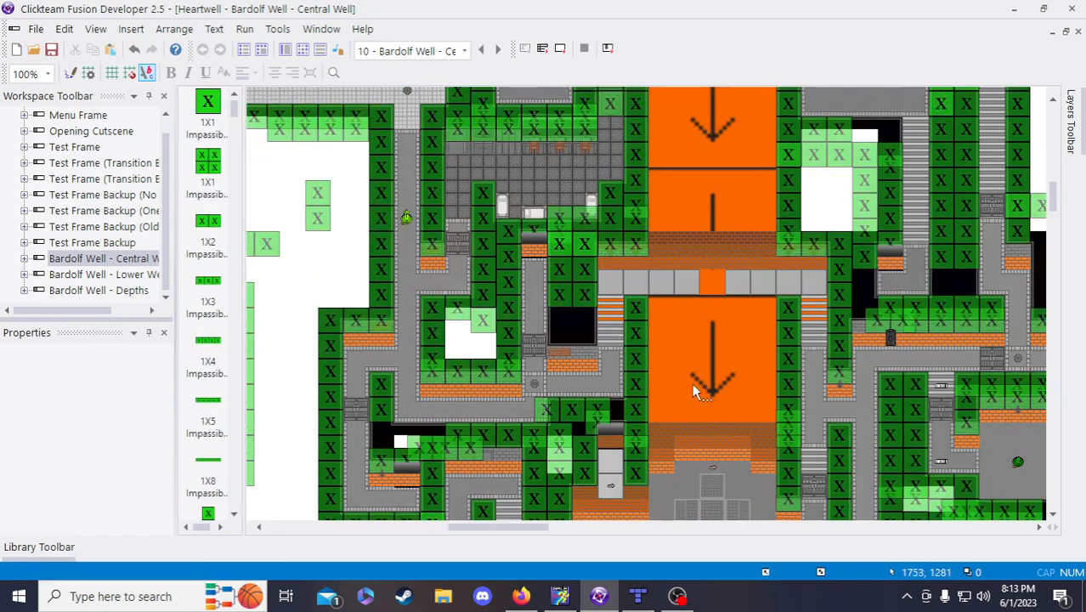
pyautogui.scroll(6, 510, 407)
pyautogui.scroll(-3, 503, 411)
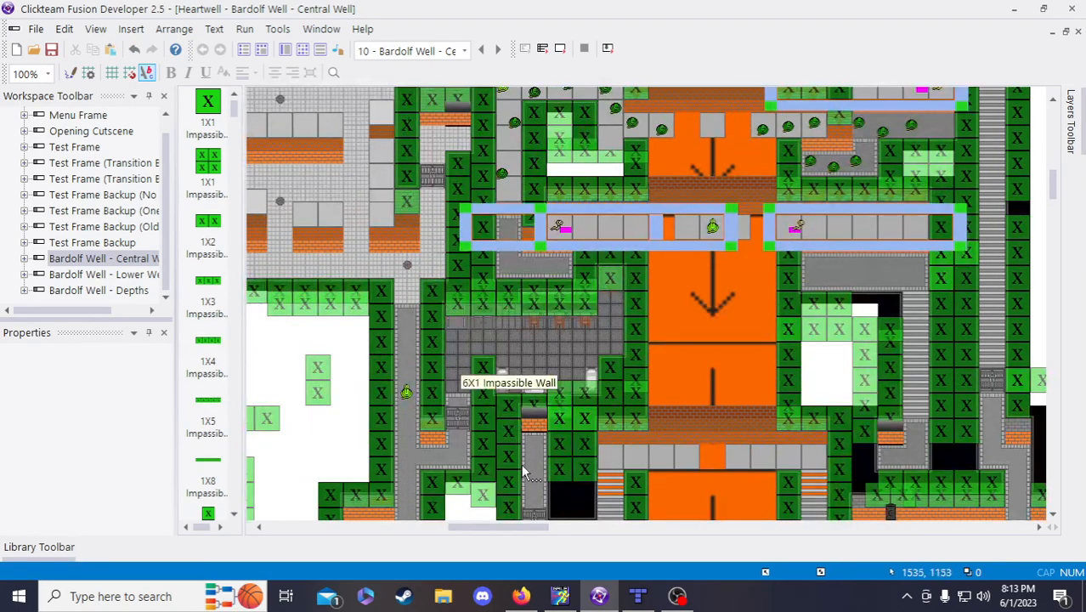
pyautogui.hscroll(-3, 526, 526)
pyautogui.scroll(3, 503, 508)
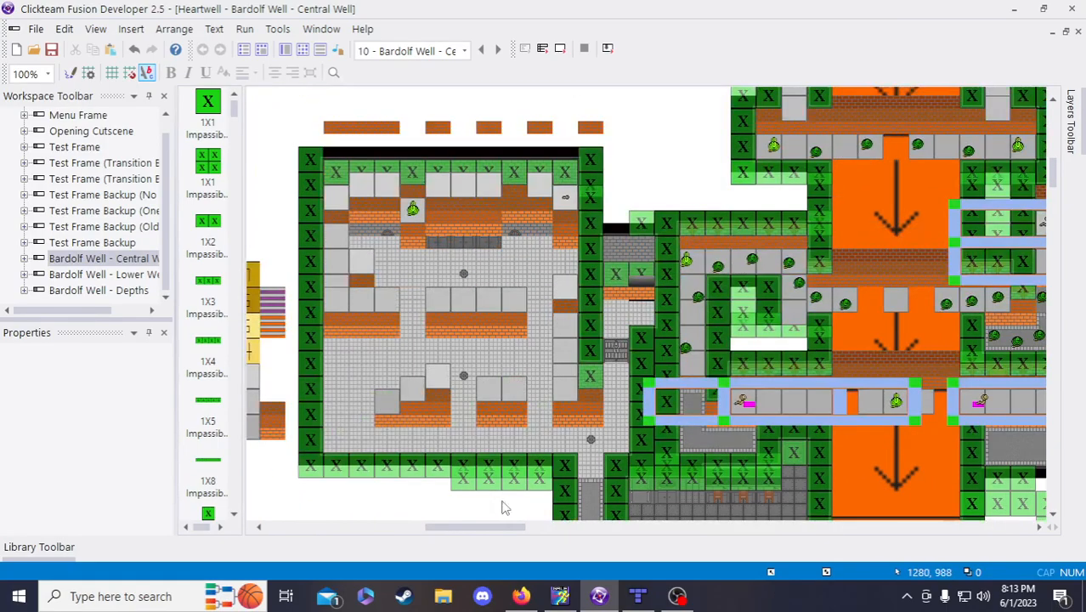
# - Move Frame Block 1 and the floor tile below it six tiles east along the northernmost corridor, and send the tile behind the block
pyautogui.scroll(6, 502, 507)
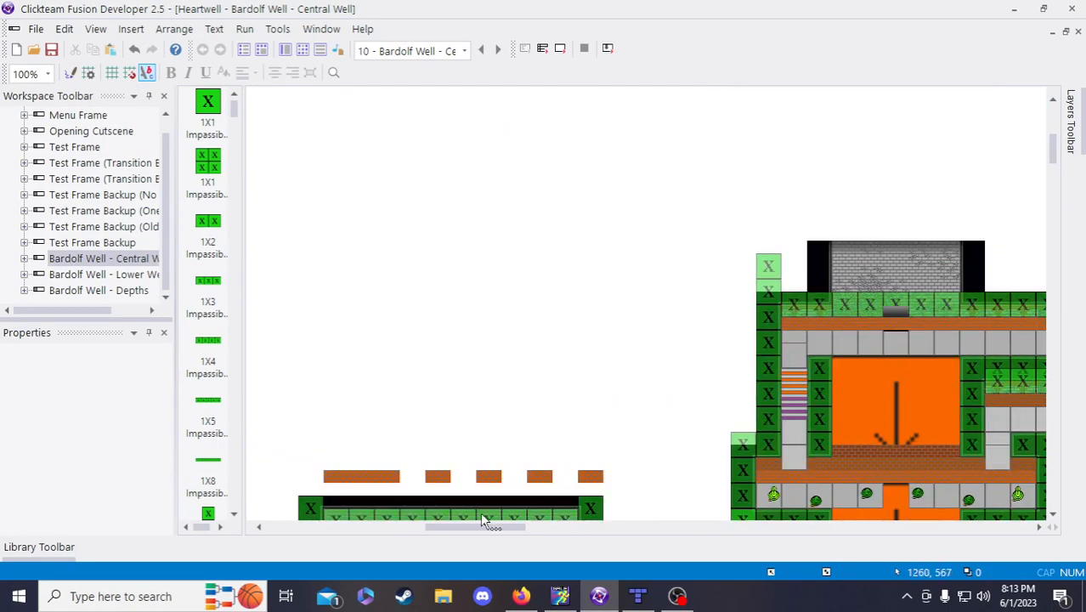
pyautogui.hscroll(5, 459, 524)
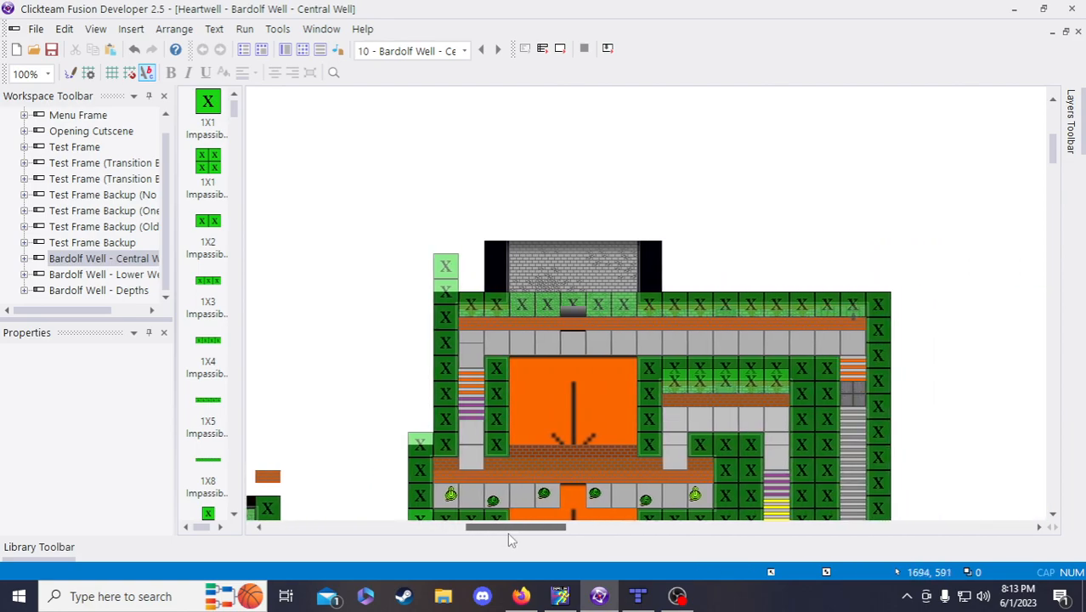
pyautogui.click(564, 311)
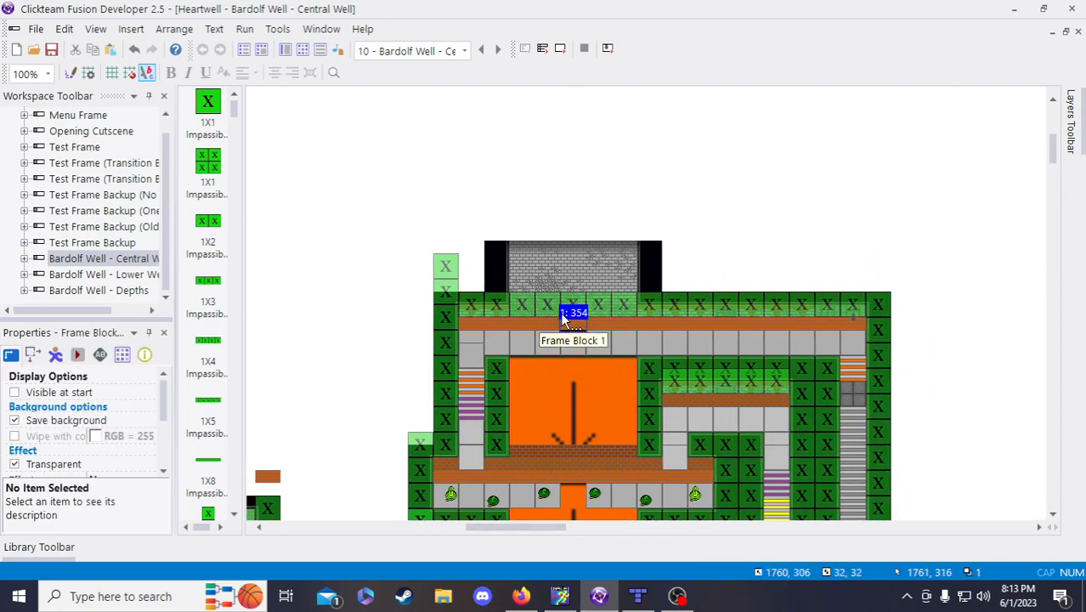
pyautogui.click(722, 321)
pyautogui.click(736, 345)
pyautogui.rightClick(734, 341)
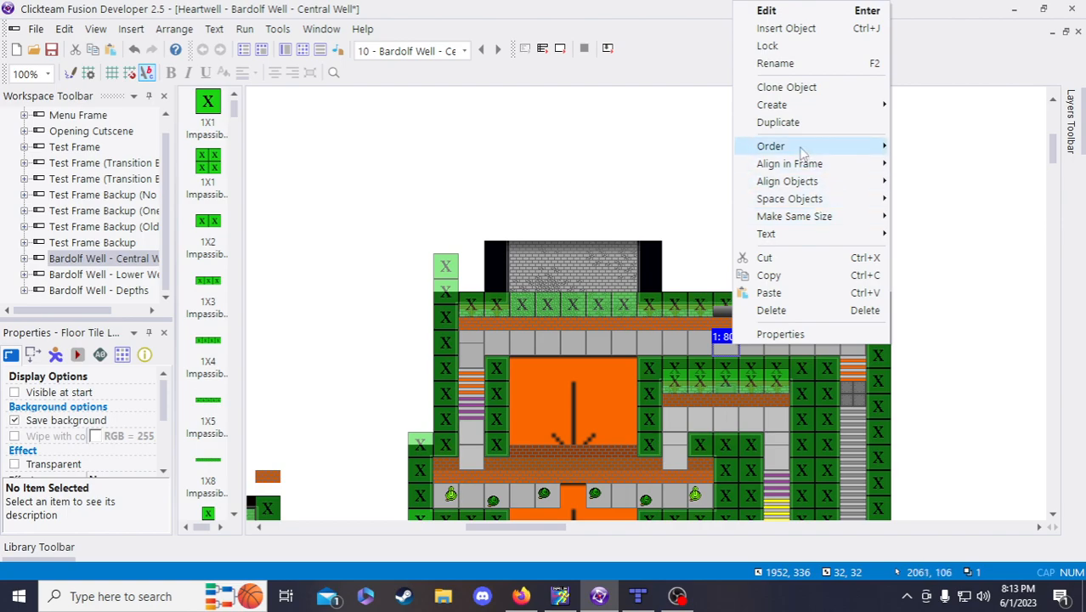
pyautogui.click(925, 167)
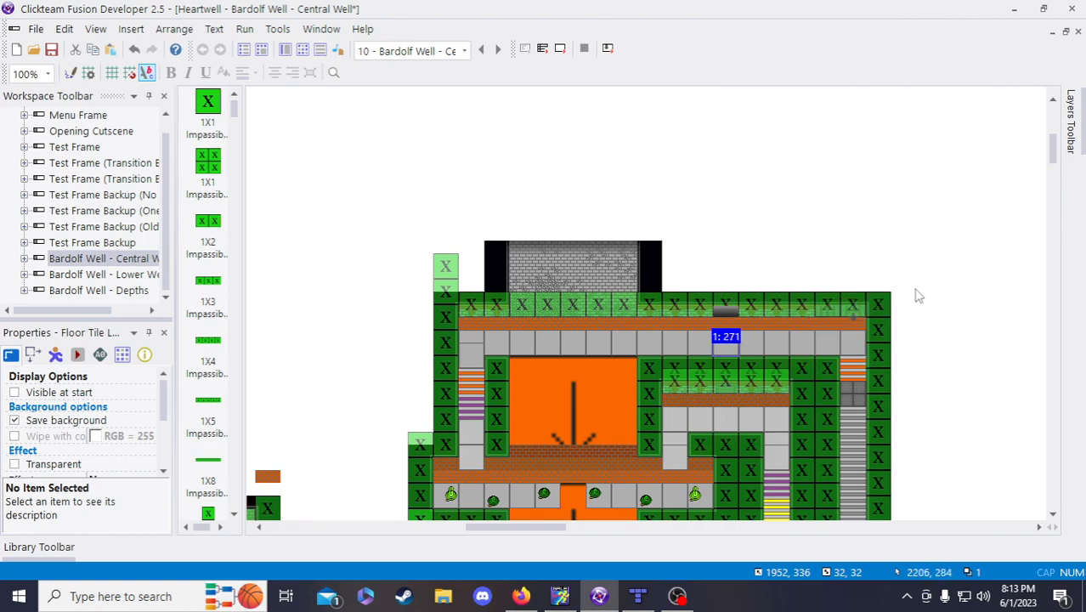
pyautogui.click(919, 296)
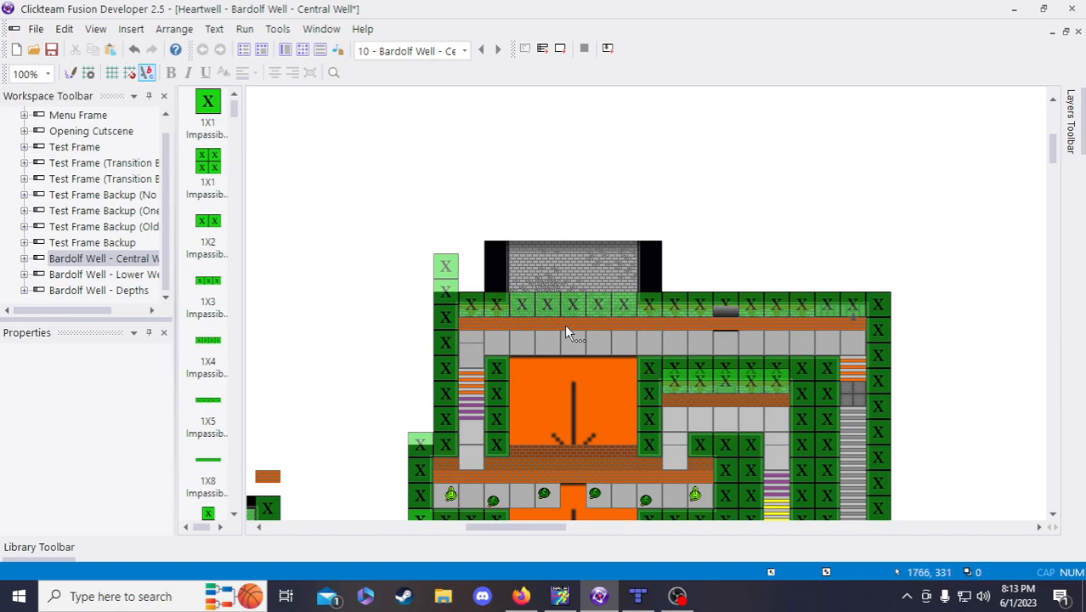
# - Check the eastern and southern parts of the map for wall gaps and save the project
pyautogui.scroll(-5, 942, 289)
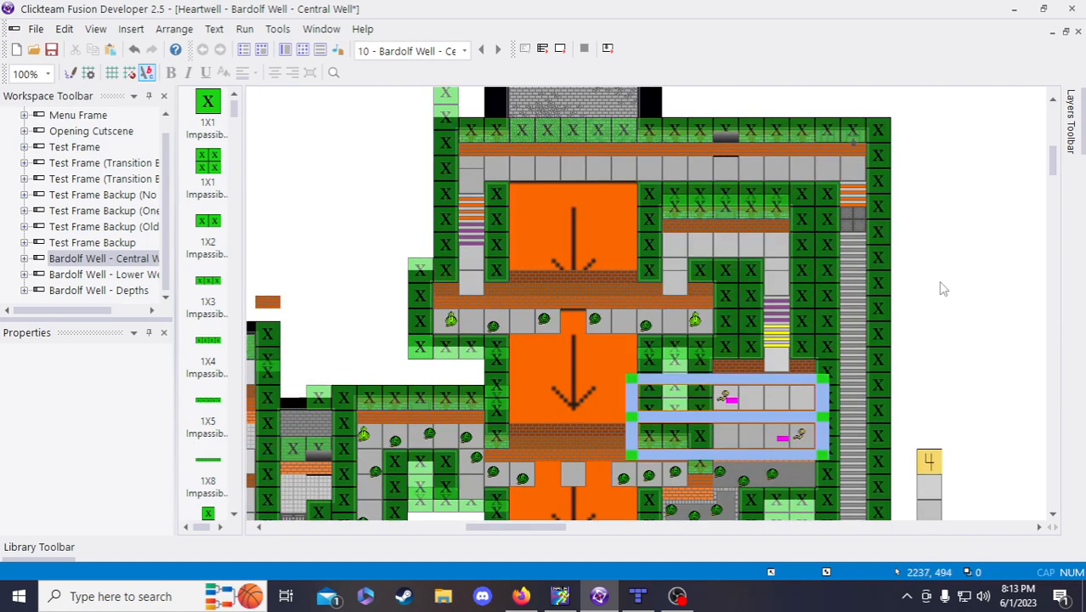
pyautogui.scroll(-15, 928, 205)
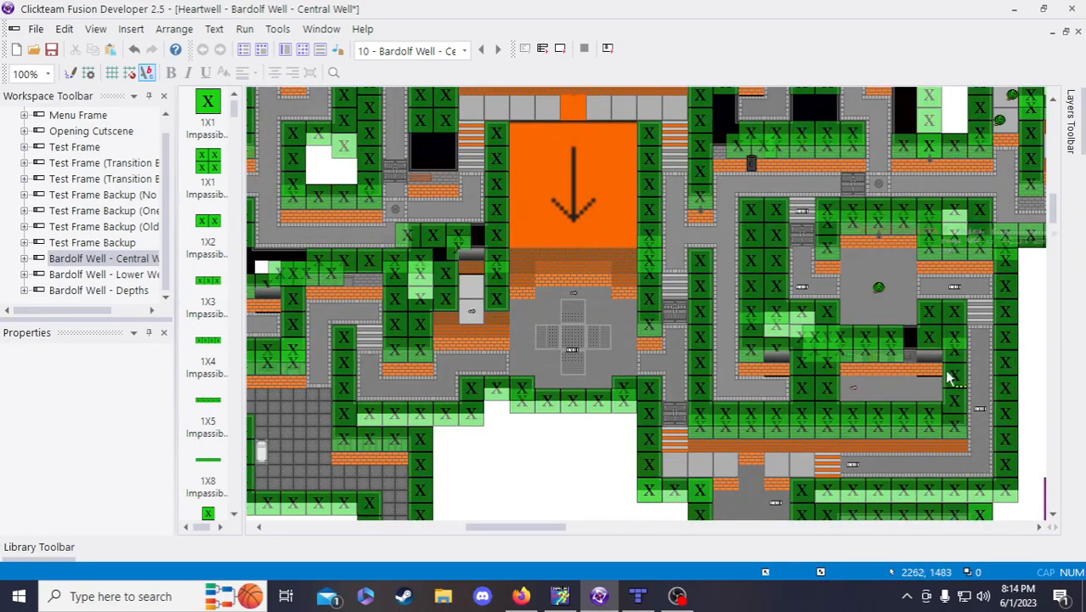
pyautogui.scroll(-6, 956, 382)
pyautogui.moveTo(544, 527); pyautogui.dragTo(619, 529)
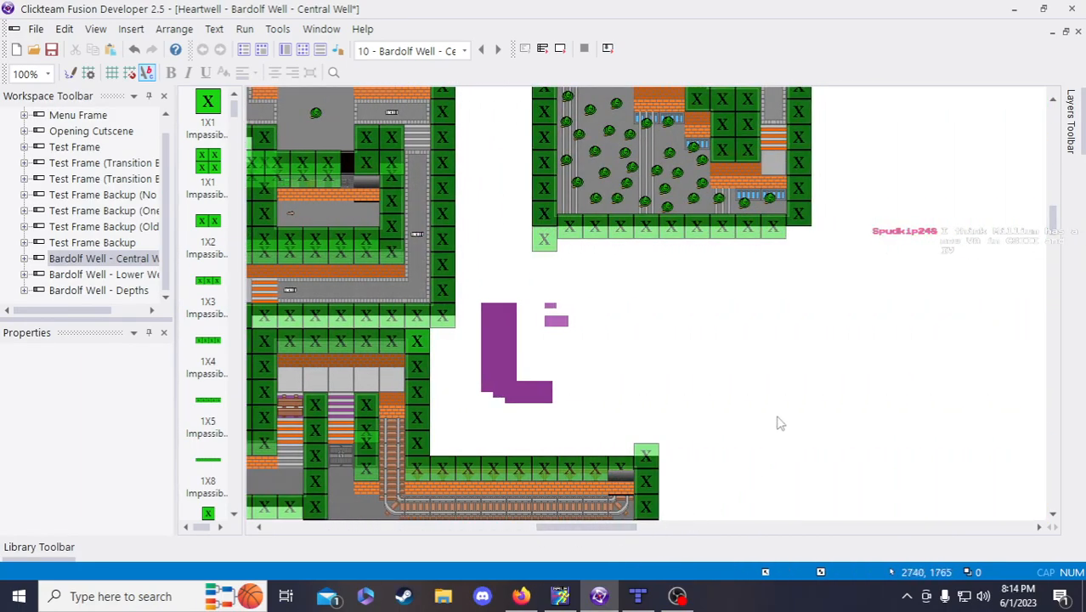
pyautogui.scroll(12, 912, 403)
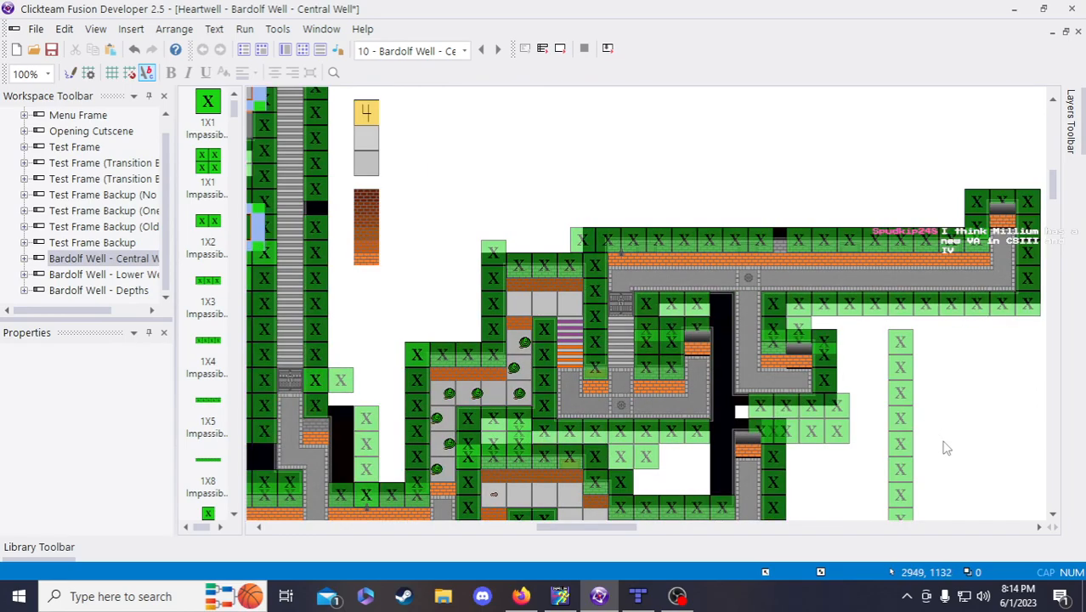
pyautogui.scroll(-3, 946, 448)
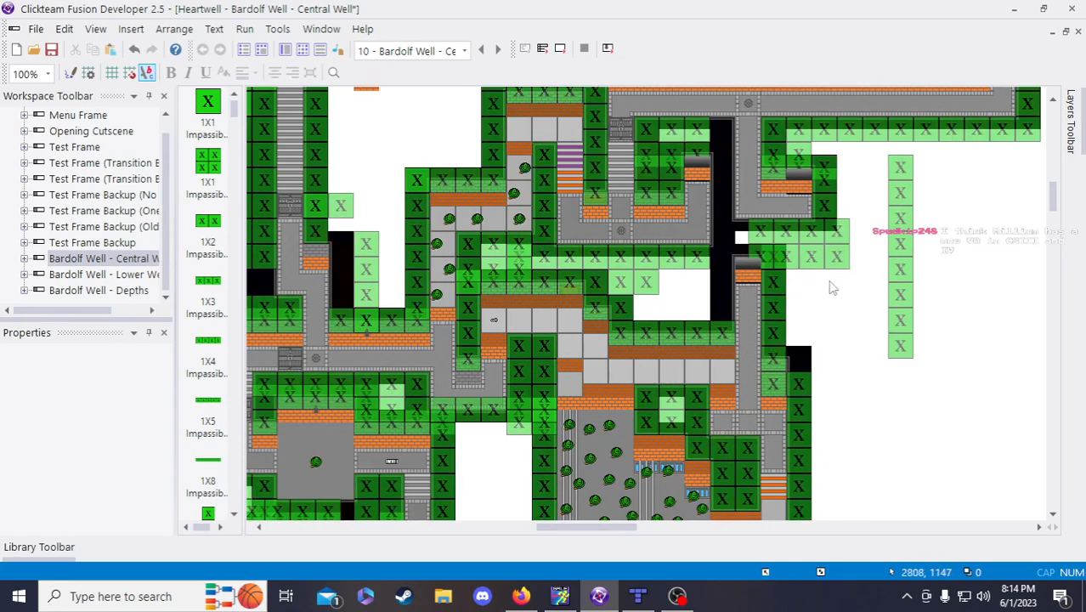
pyautogui.scroll(-3, 905, 330)
pyautogui.moveTo(625, 528); pyautogui.dragTo(547, 525)
pyautogui.scroll(-3, 556, 501)
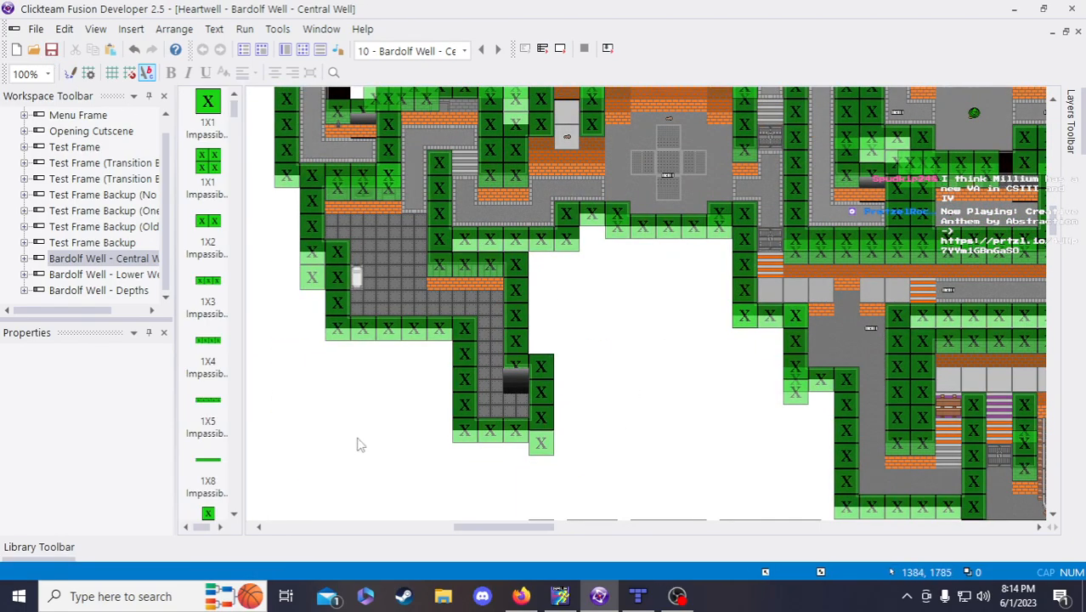
# - Examine the impassible walls around the grey tiled room, the central shaft and the spare blocks to the south
pyautogui.scroll(3, 399, 474)
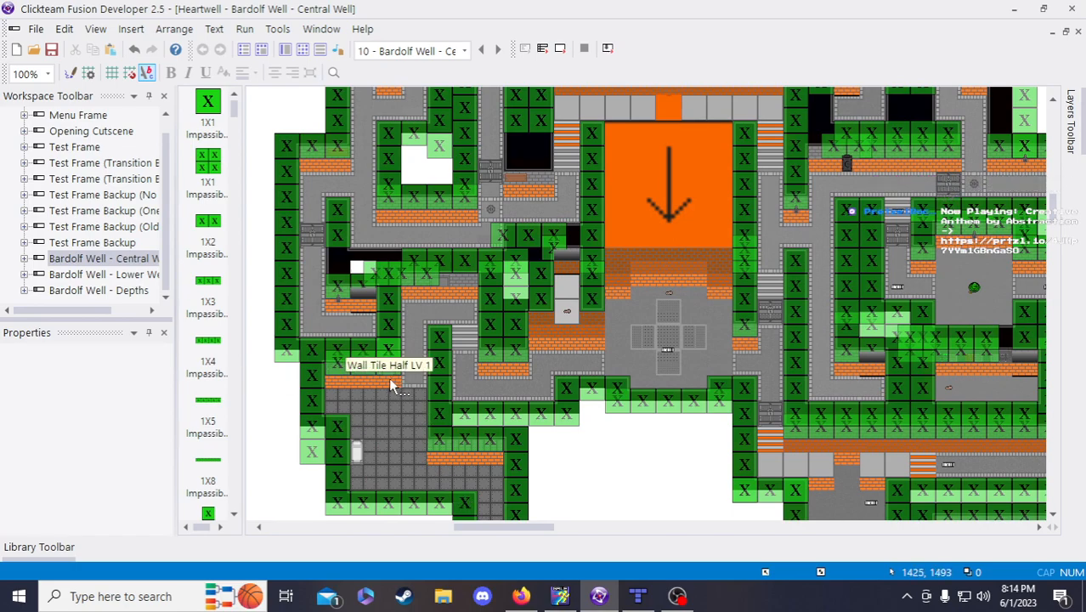
pyautogui.moveTo(482, 527); pyautogui.dragTo(450, 529)
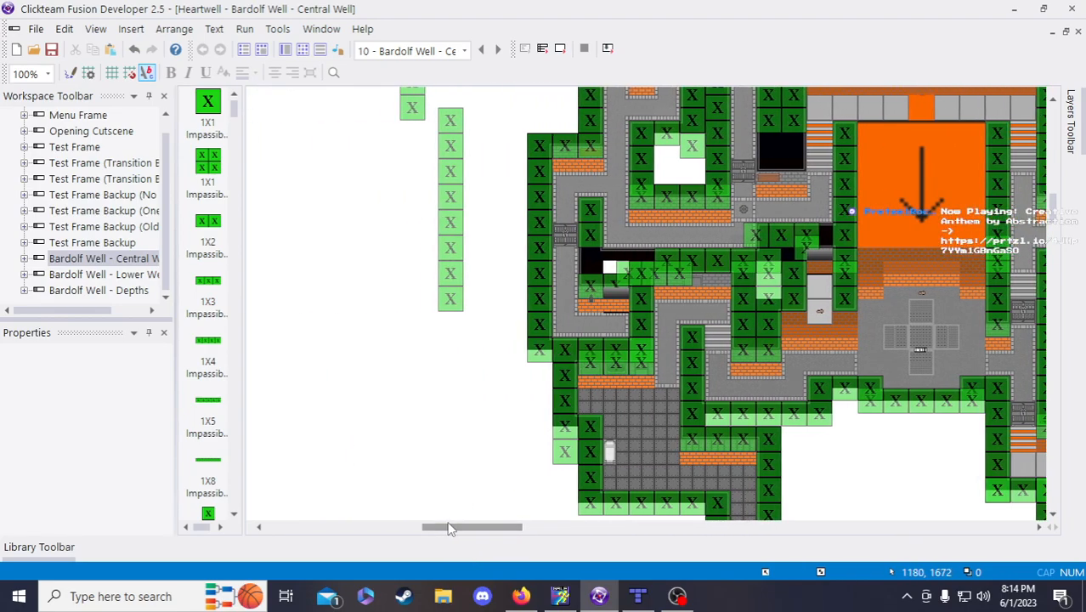
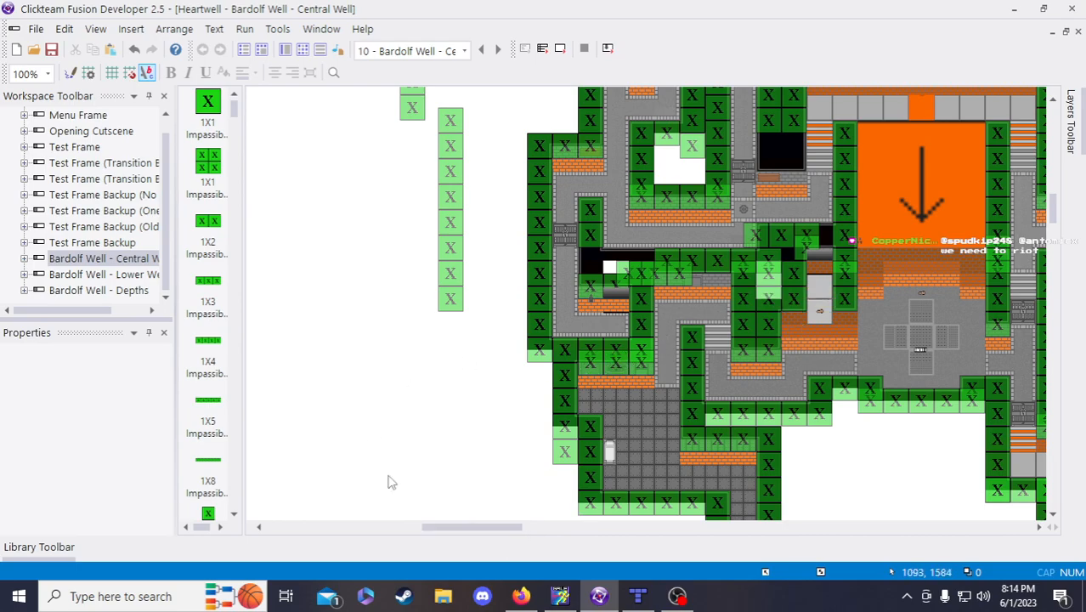
pyautogui.moveTo(497, 527); pyautogui.dragTo(538, 531)
pyautogui.scroll(-3, 588, 500)
pyautogui.scroll(3, 798, 424)
pyautogui.scroll(9, 796, 429)
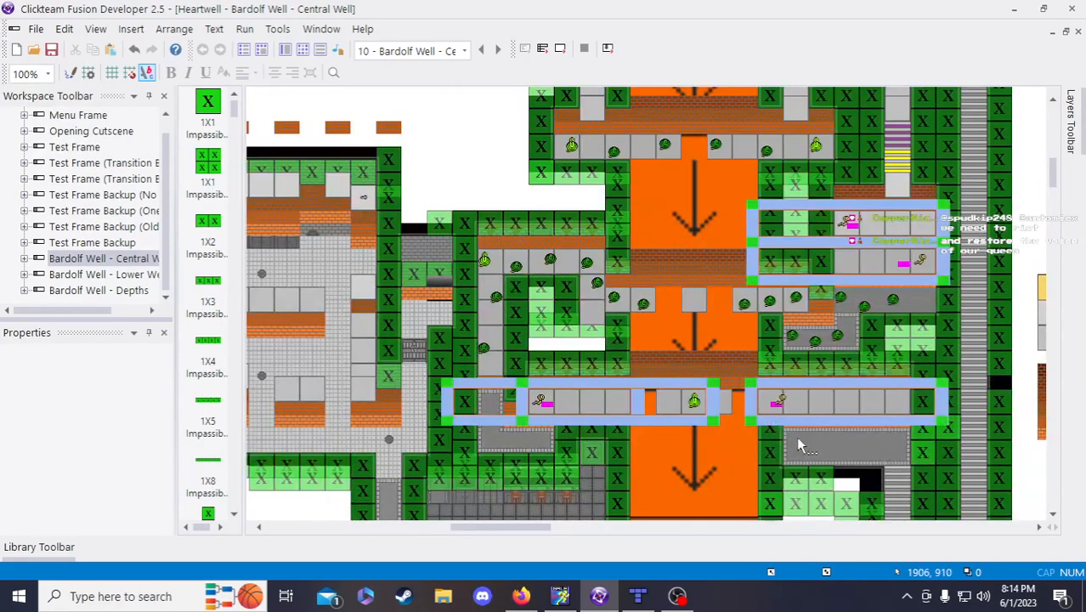
pyautogui.scroll(-9, 547, 325)
pyautogui.scroll(-3, 663, 485)
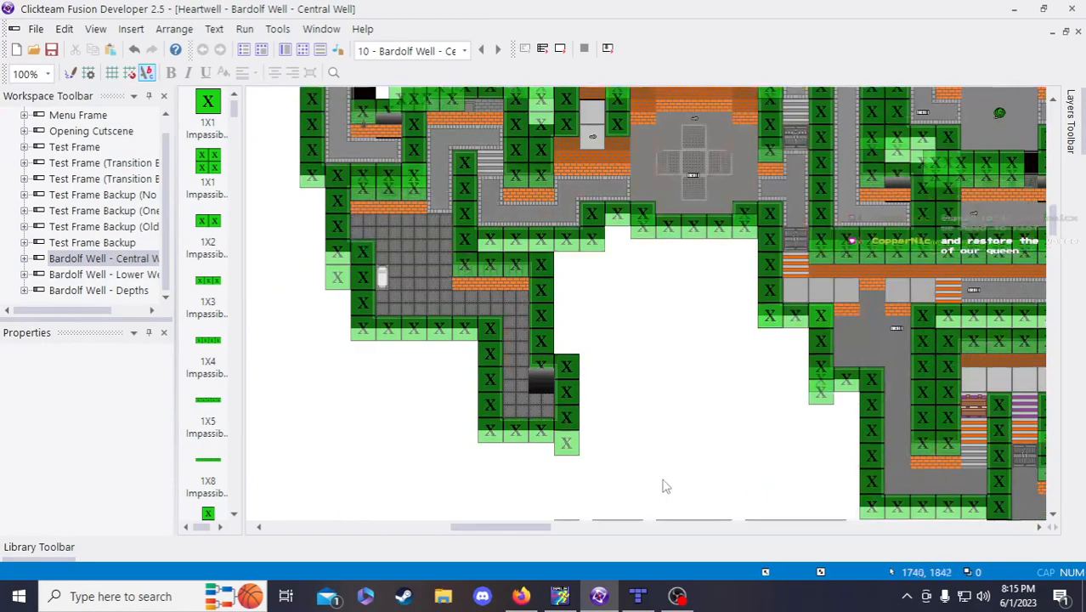
pyautogui.moveTo(540, 535); pyautogui.dragTo(555, 535)
pyautogui.scroll(-3, 576, 382)
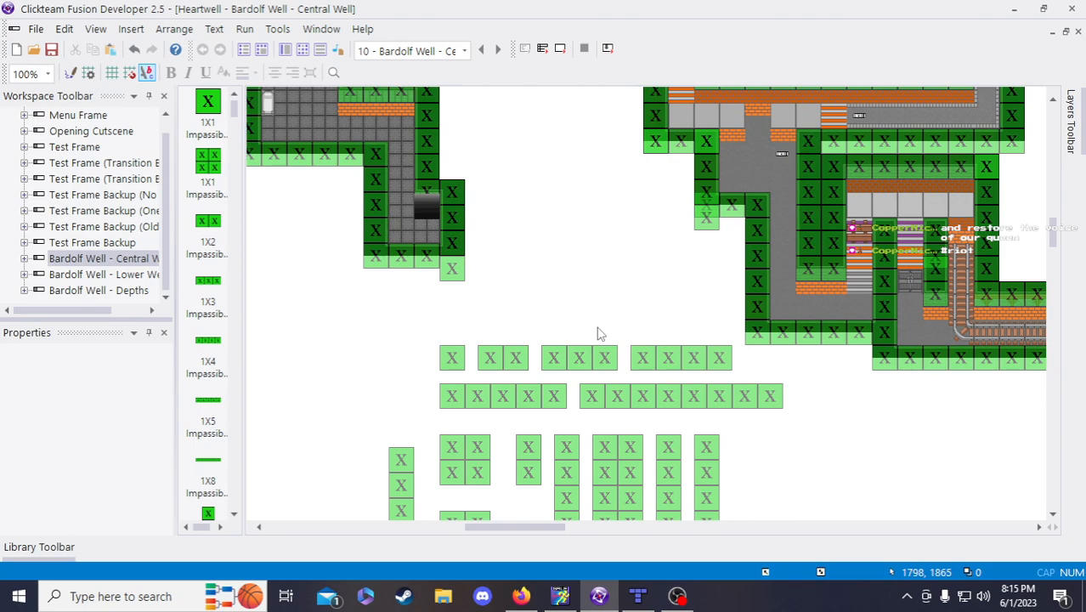
pyautogui.scroll(3, 613, 357)
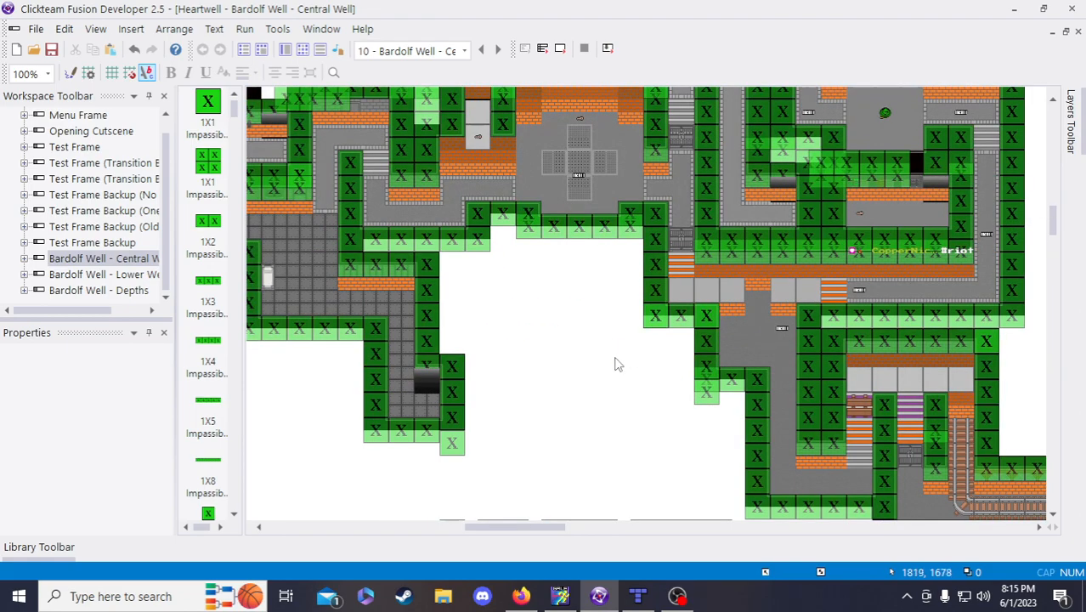
pyautogui.moveTo(557, 527); pyautogui.dragTo(538, 528)
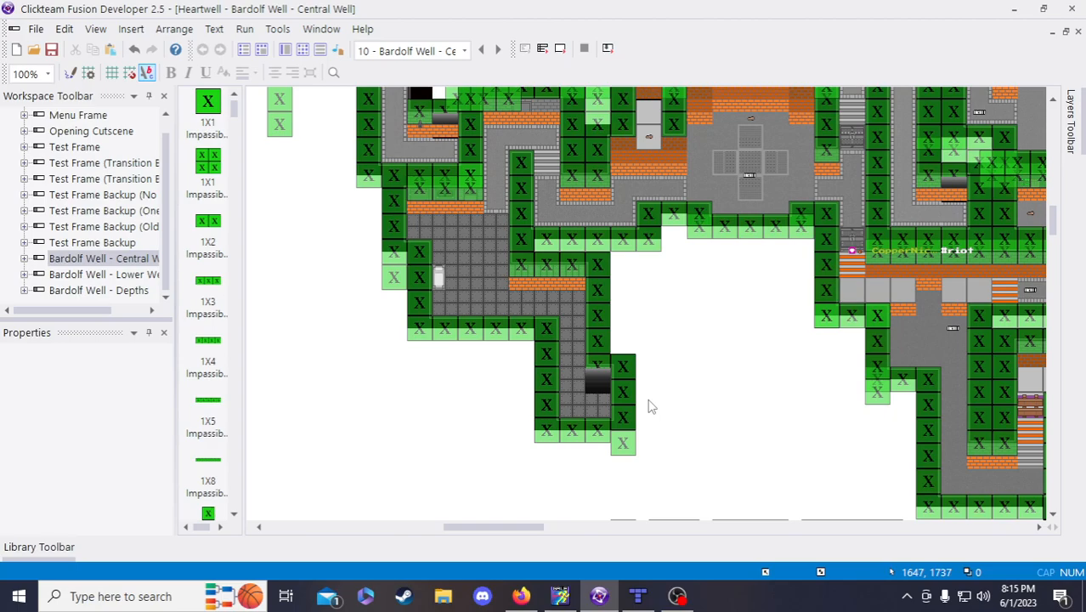
pyautogui.scroll(3, 650, 403)
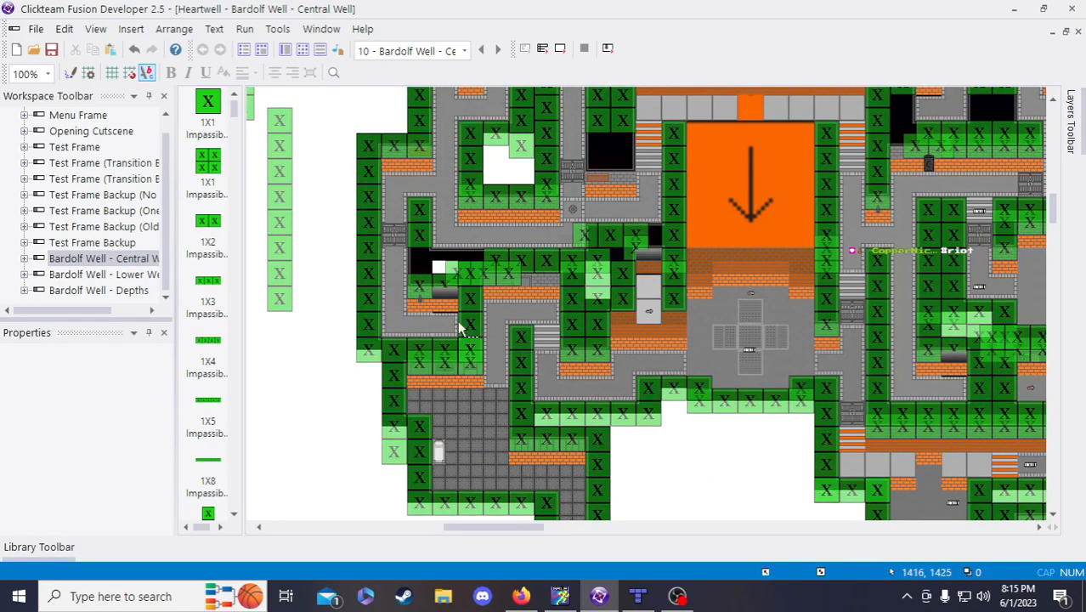
pyautogui.scroll(6, 737, 339)
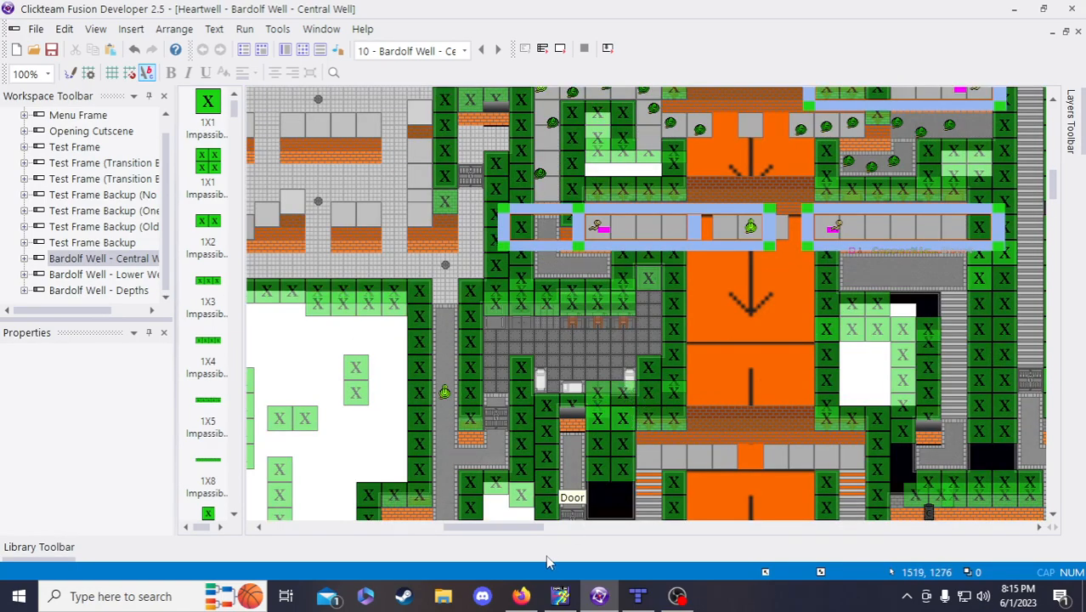
# - Check the alterable values and instance value of the door in the corridor north-west of the single-creature grey room, east of the arrow shaft
pyautogui.moveTo(523, 527); pyautogui.dragTo(578, 527)
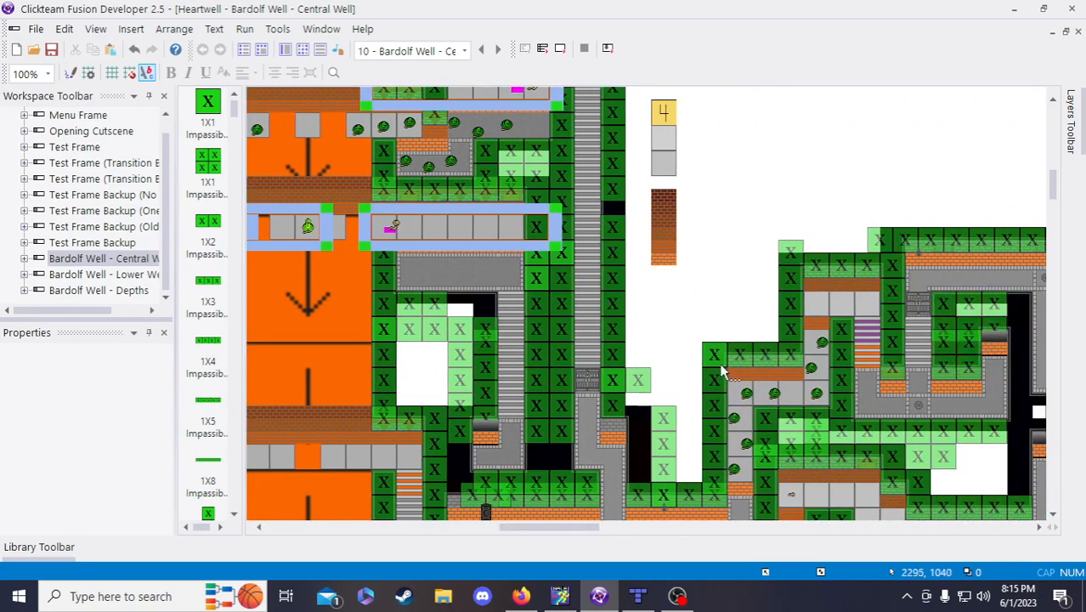
pyautogui.scroll(-2, 701, 278)
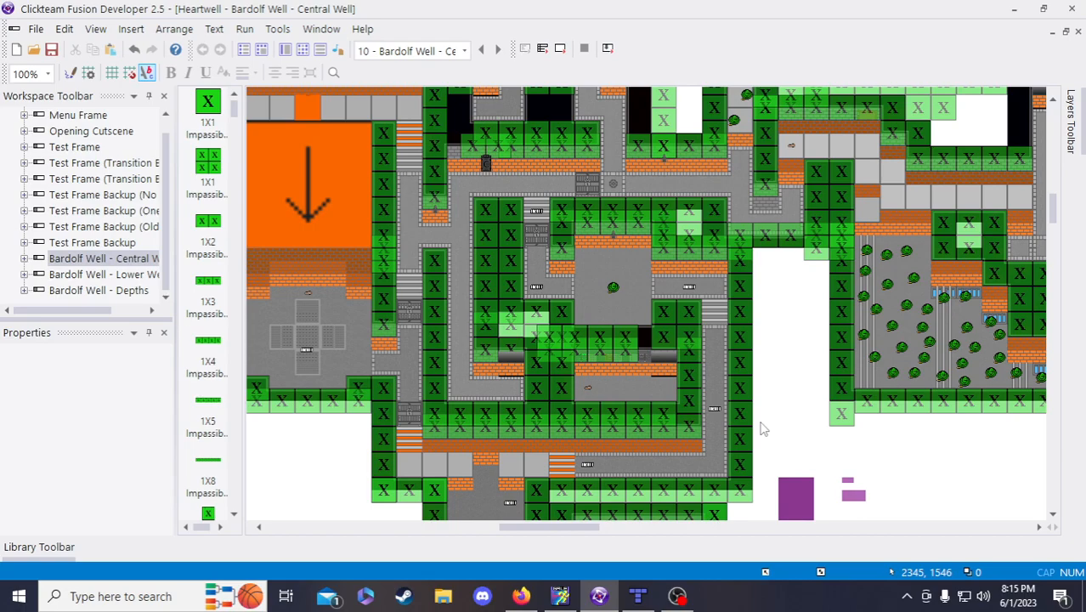
pyautogui.click(536, 235)
pyautogui.click(101, 355)
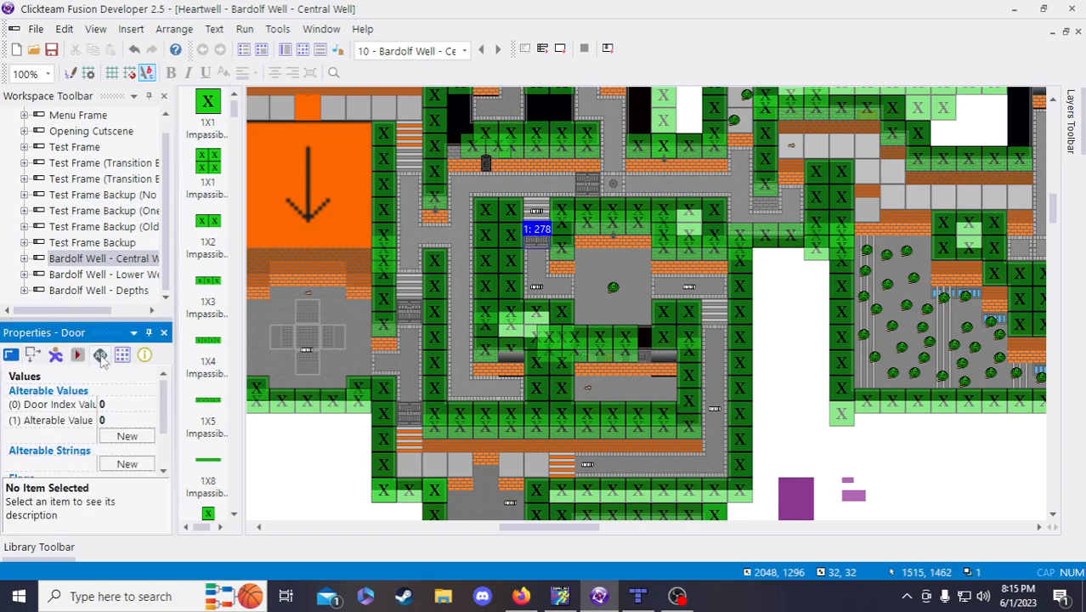
pyautogui.scroll(-3, 167, 416)
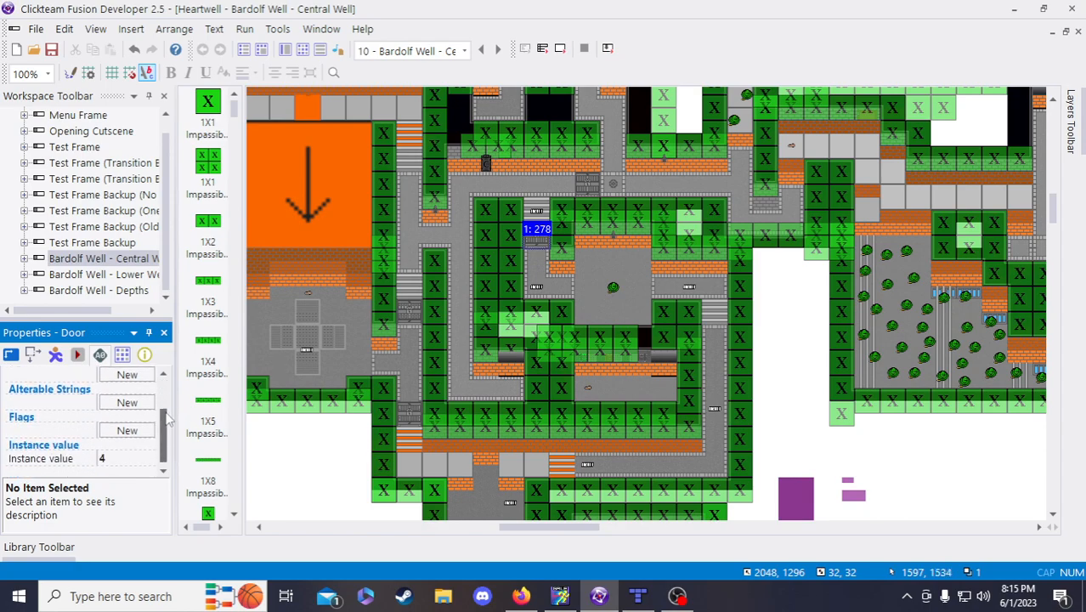
pyautogui.click(773, 323)
pyautogui.moveTo(567, 525)
pyautogui.mouseDown()
pyautogui.moveTo(476, 529)
pyautogui.moveTo(487, 540)
pyautogui.moveTo(552, 533)
pyautogui.mouseUp()
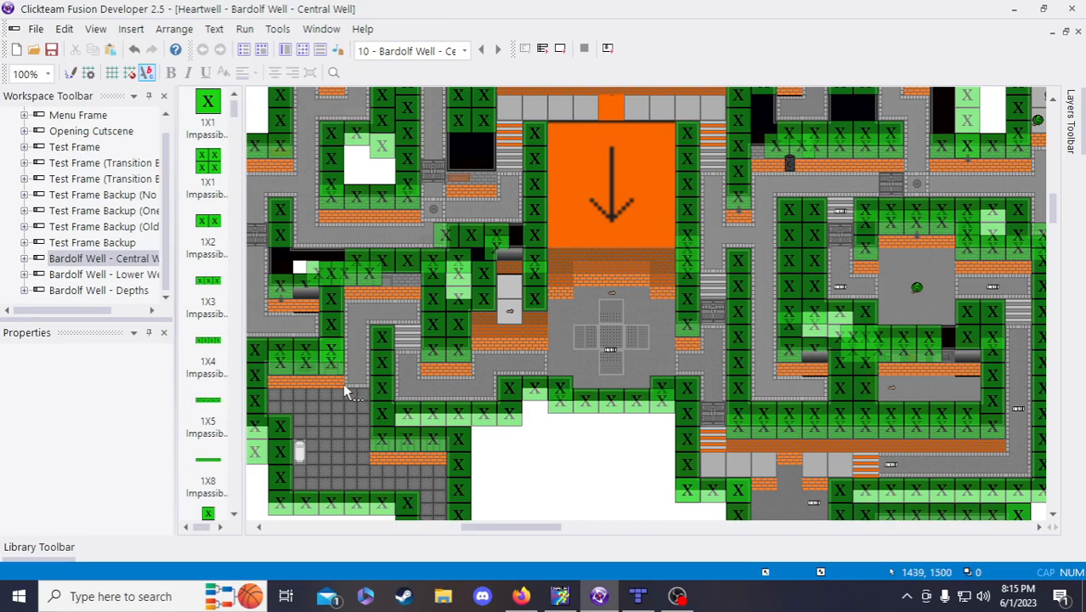
pyautogui.scroll(-3, 483, 458)
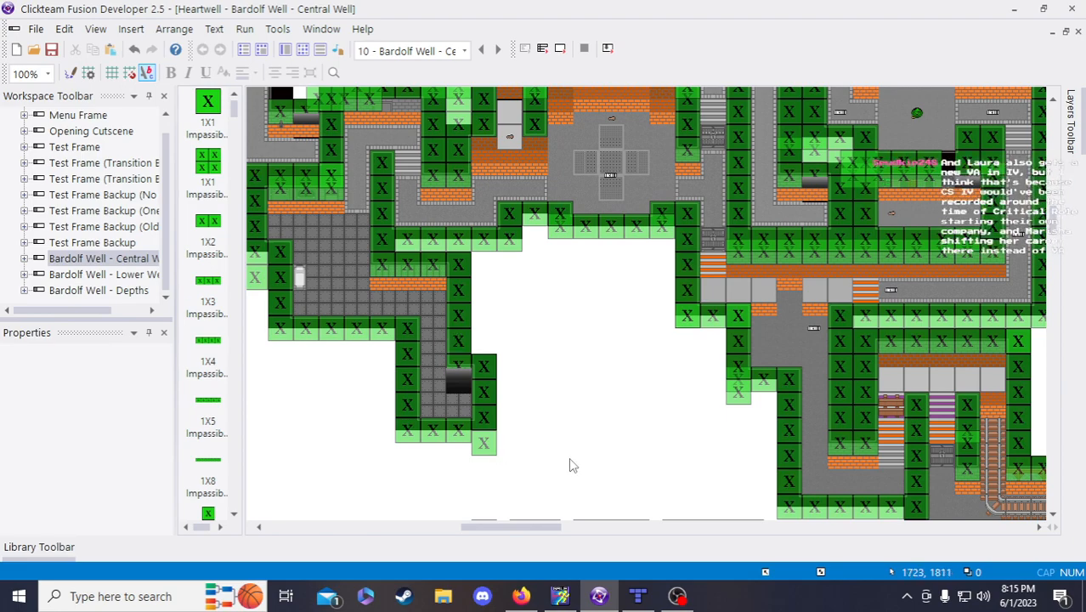
pyautogui.scroll(3, 568, 457)
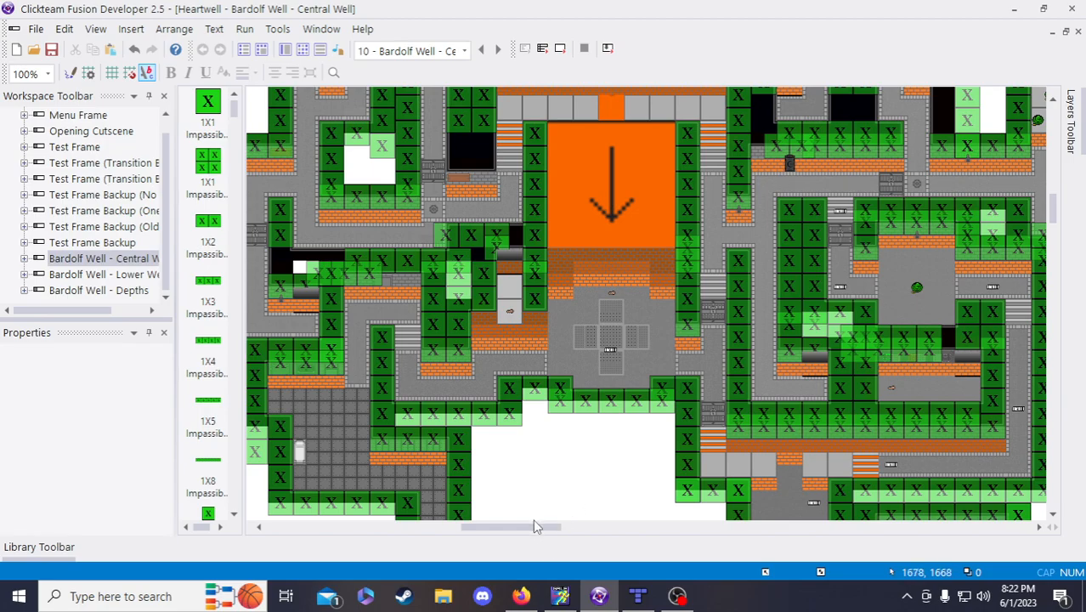
pyautogui.moveTo(531, 530); pyautogui.dragTo(519, 531)
pyautogui.scroll(-3, 601, 510)
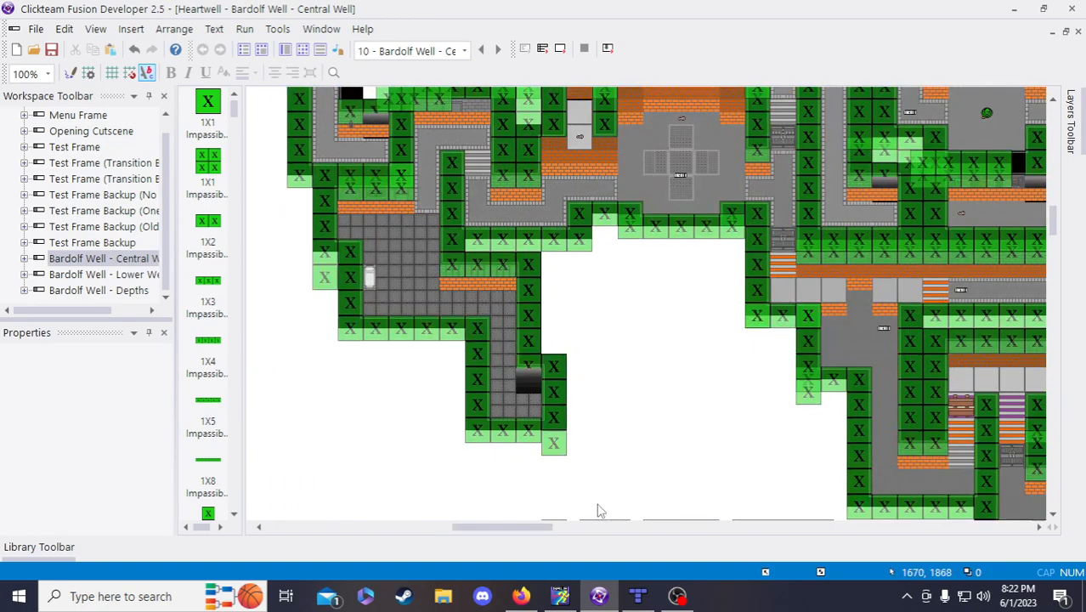
pyautogui.scroll(3, 642, 445)
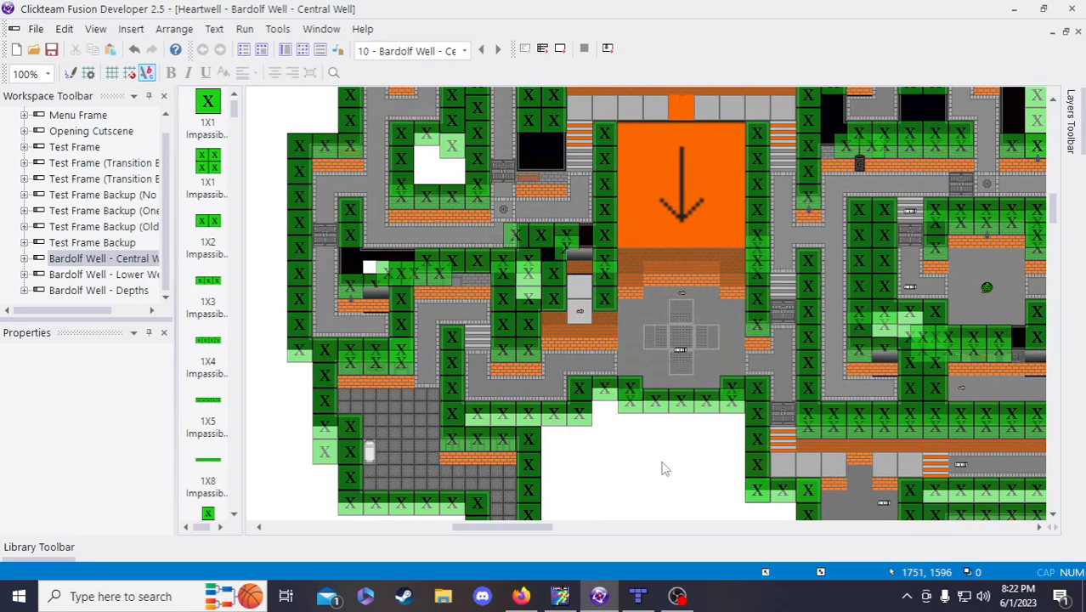
# - Check the walls and passages north and south of the grey tiled room and save the project
pyautogui.scroll(6, 429, 168)
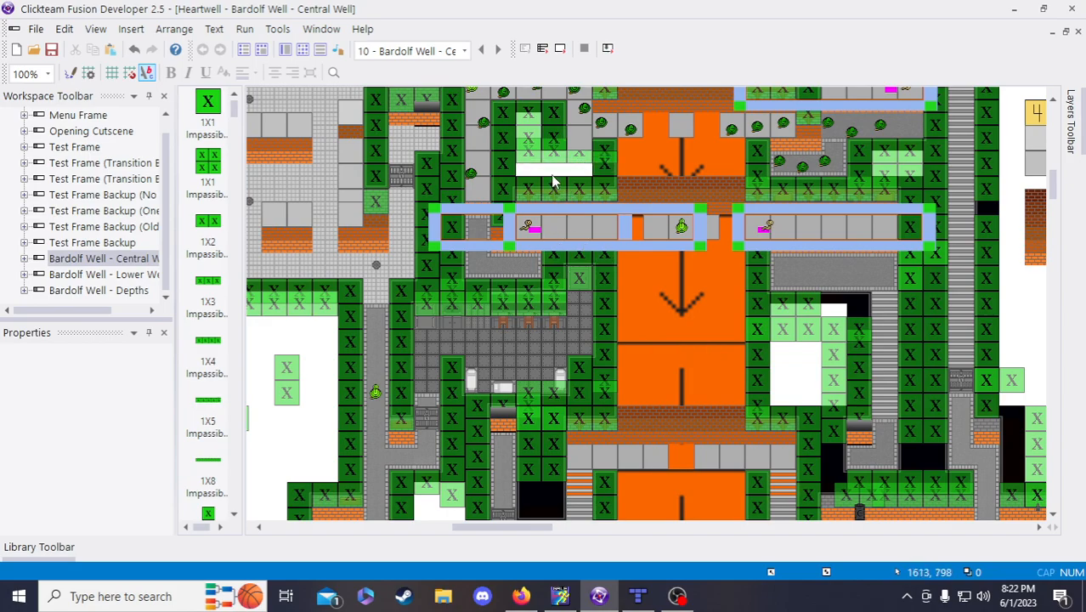
pyautogui.scroll(-6, 552, 181)
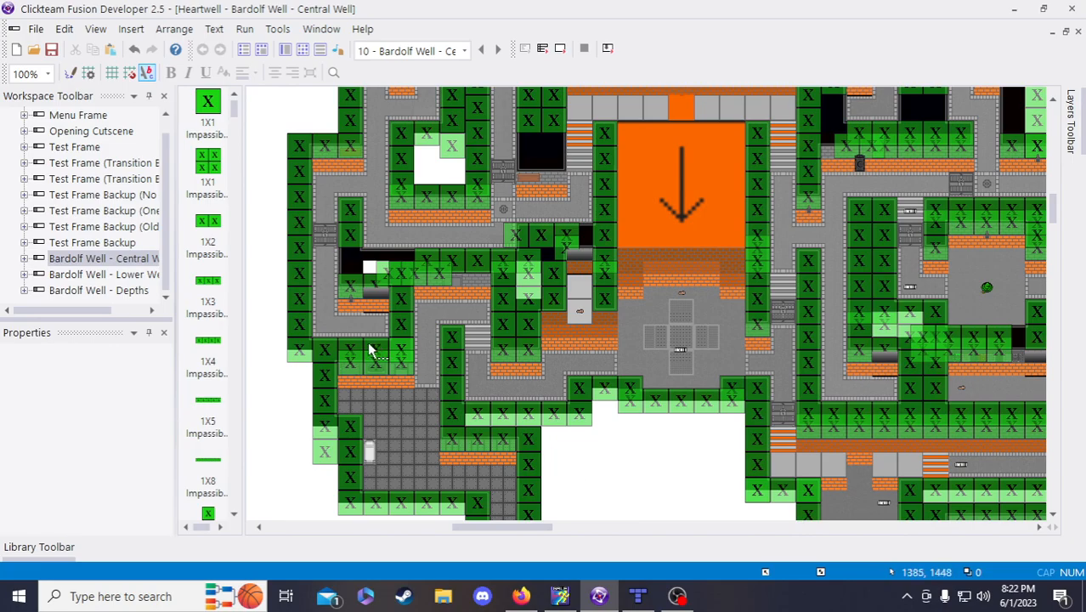
pyautogui.scroll(-3, 472, 425)
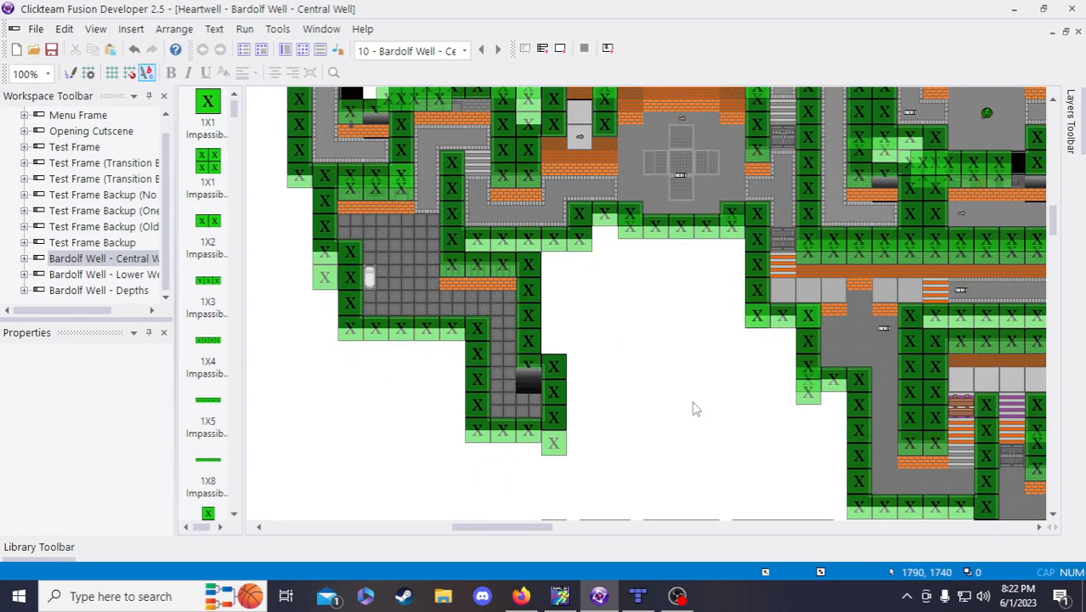
pyautogui.scroll(3, 690, 433)
pyautogui.click(52, 51)
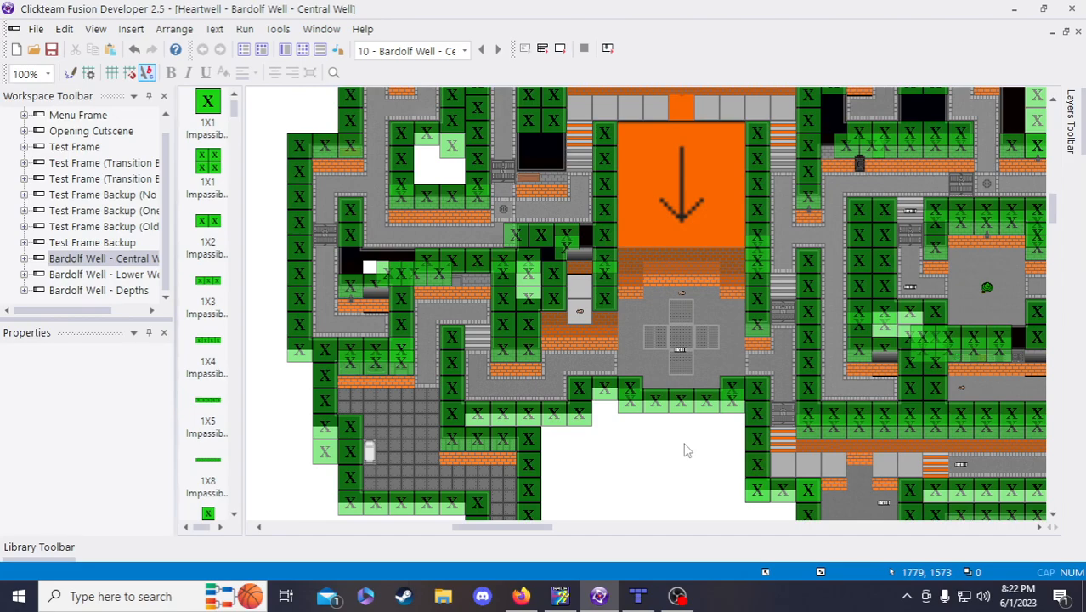
# - Examine the corridors, doors and walls to the south and east of the central arrow shaft
pyautogui.scroll(-3, 686, 450)
pyautogui.moveTo(546, 528); pyautogui.dragTo(572, 529)
pyautogui.scroll(-3, 551, 461)
pyautogui.scroll(3, 551, 461)
pyautogui.scroll(-3, 551, 461)
pyautogui.scroll(6, 551, 462)
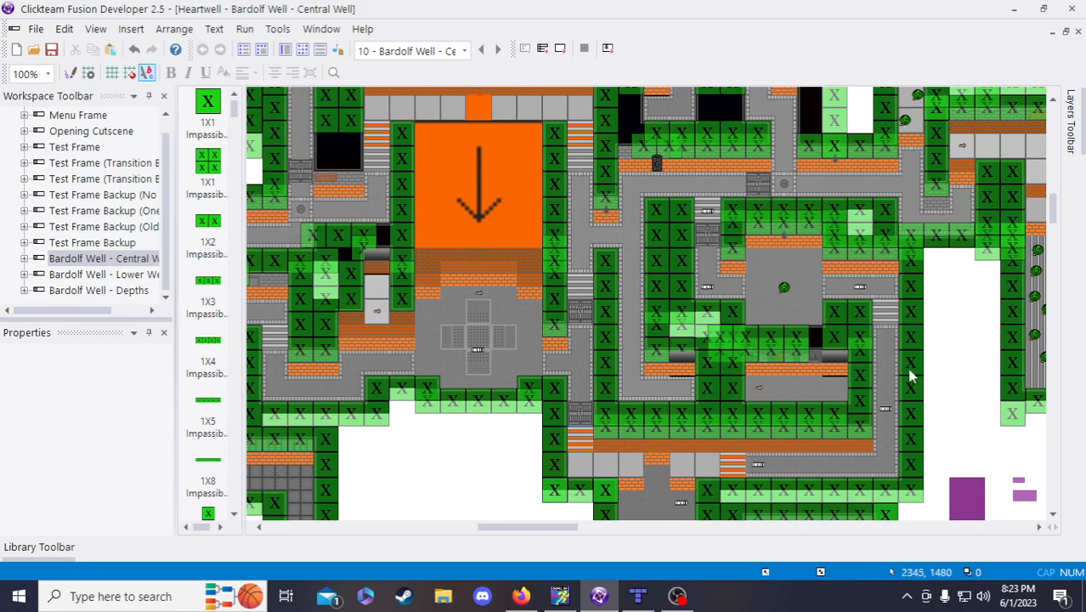
pyautogui.moveTo(555, 532); pyautogui.dragTo(532, 532)
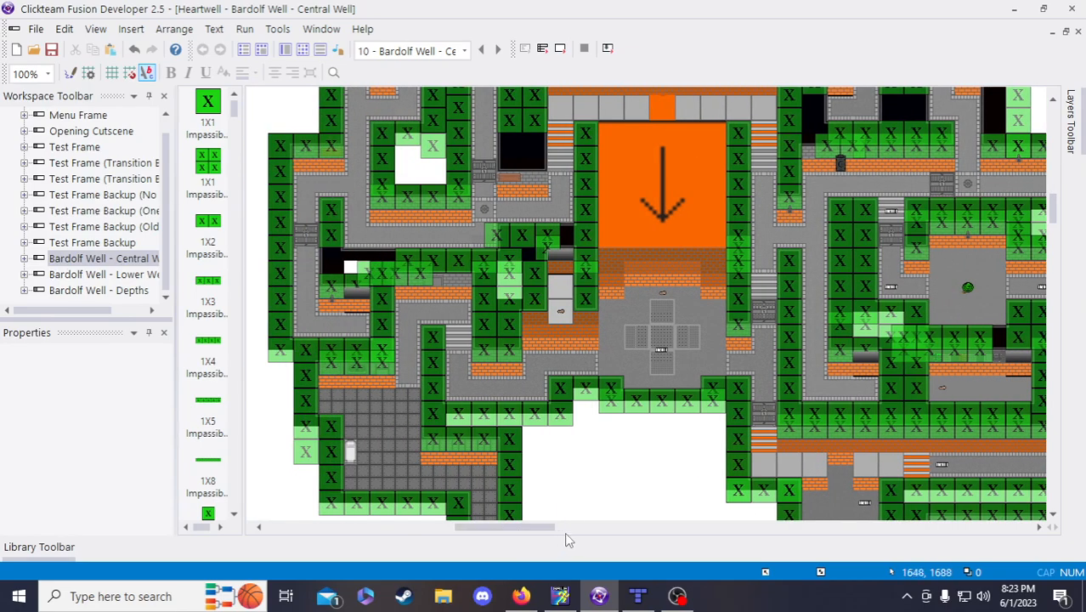
# - Duplicate the door south-east of the arrow shaft and place the copy in the corridor opening at the grey tiled room's north-east corner
pyautogui.click(763, 427)
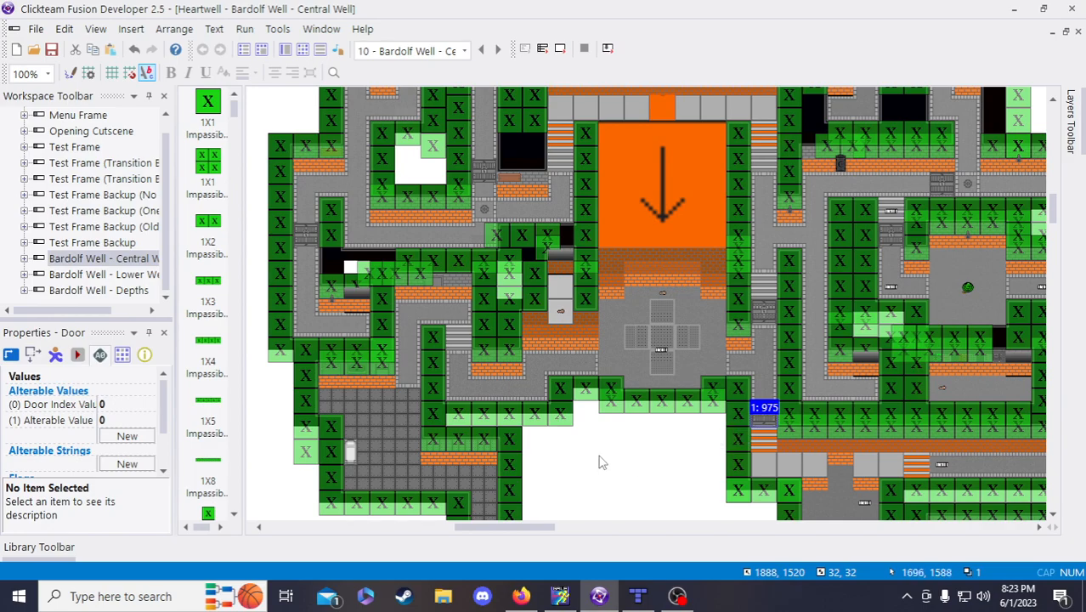
pyautogui.hotkey('ctrl', 'v')
pyautogui.click(574, 452)
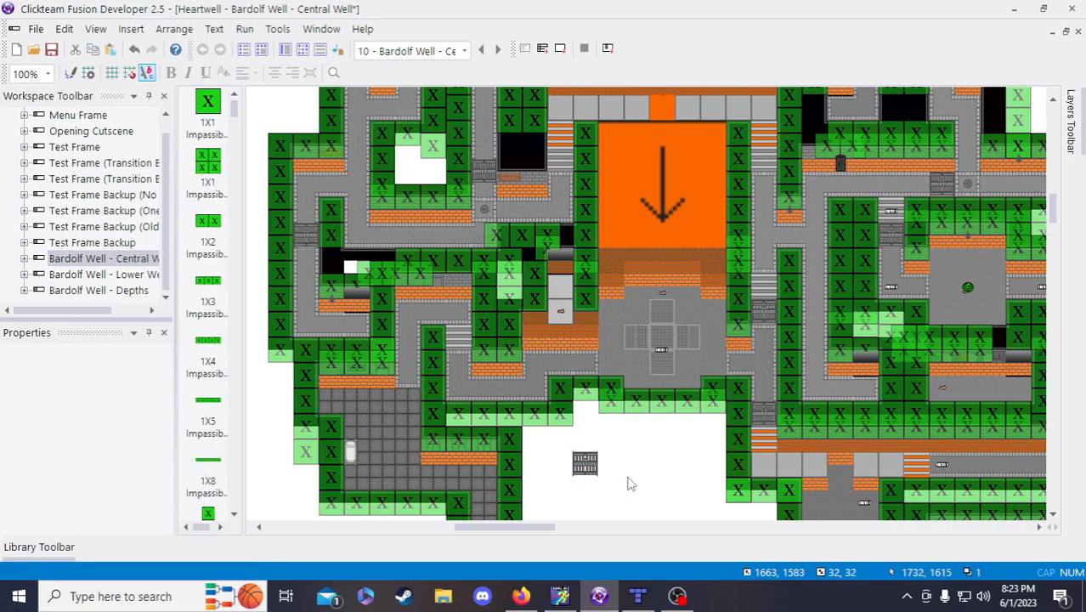
pyautogui.click(585, 466)
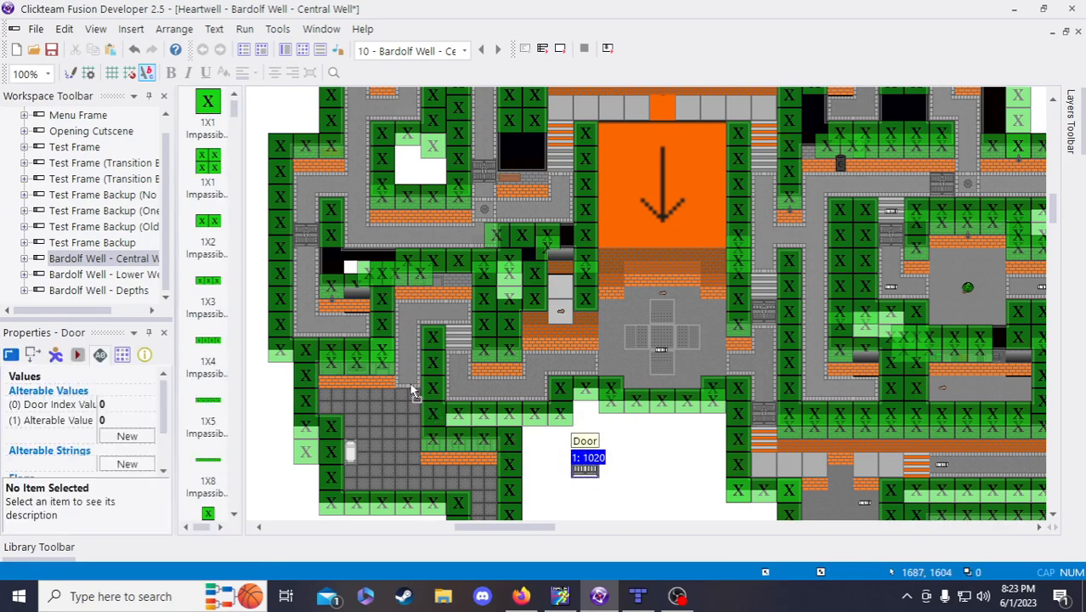
pyautogui.moveTo(412, 391); pyautogui.dragTo(413, 389)
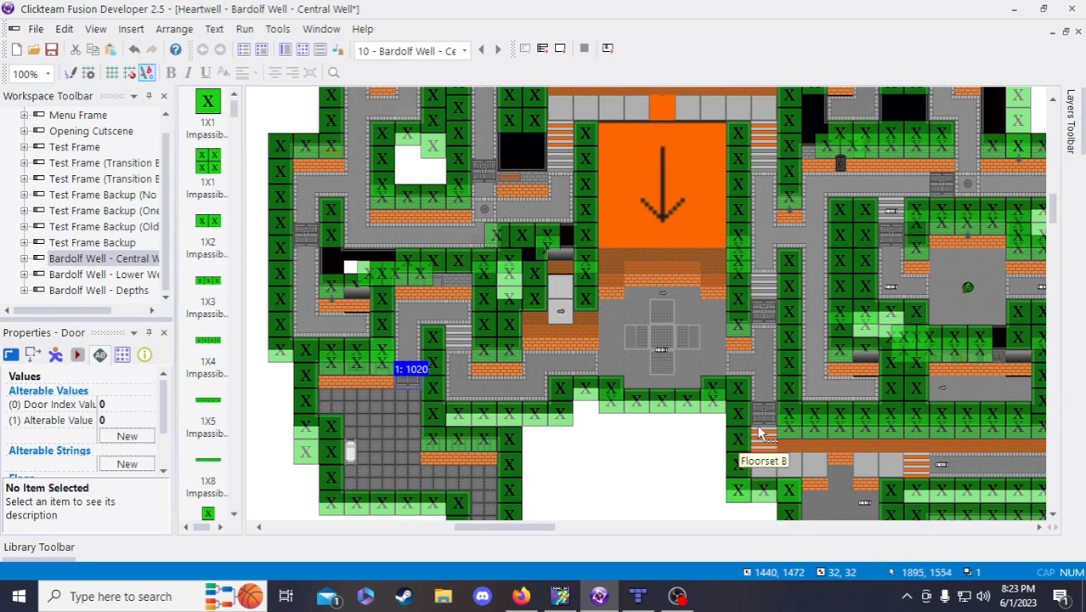
# - Look over the objects around the frame's north-west corner and return to the grey tiled room
pyautogui.moveTo(547, 526); pyautogui.dragTo(394, 531)
pyautogui.scroll(9, 639, 325)
pyautogui.scroll(3, 618, 383)
pyautogui.scroll(-3, 682, 485)
pyautogui.scroll(3, 677, 480)
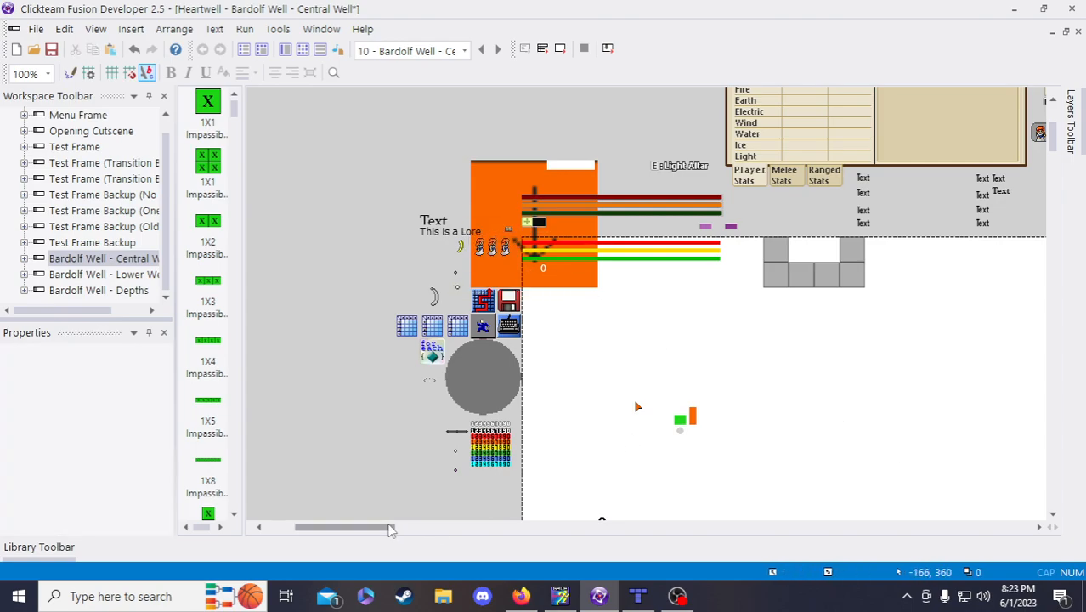
pyautogui.moveTo(388, 529); pyautogui.dragTo(514, 535)
pyautogui.scroll(-10, 483, 444)
pyautogui.scroll(-5, 475, 497)
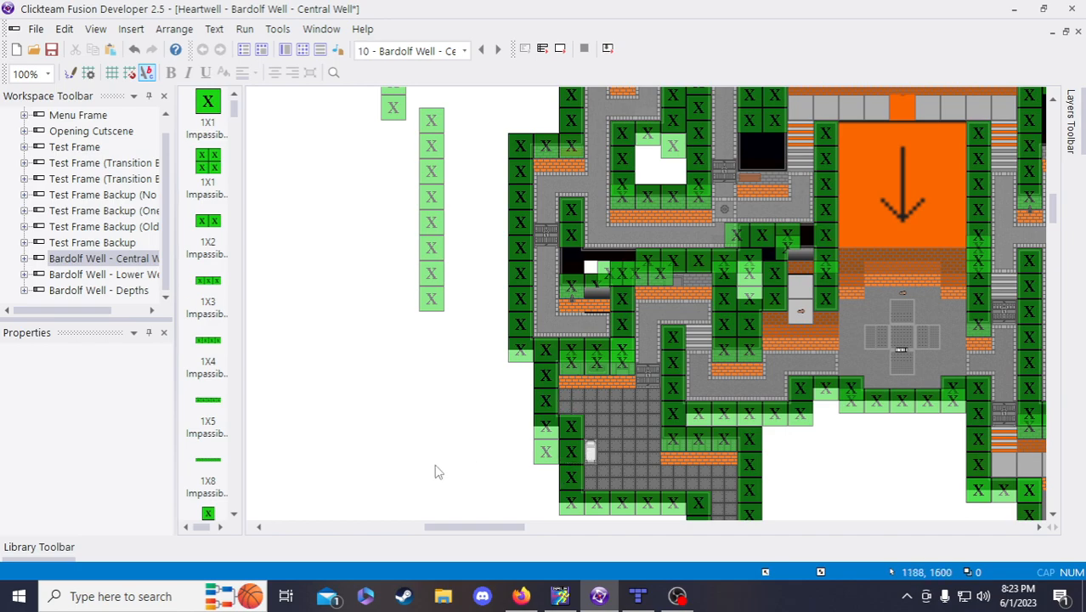
# - Check the position and alterable values of the new door at the grey tiled room and its surrounding passages
pyautogui.click(646, 374)
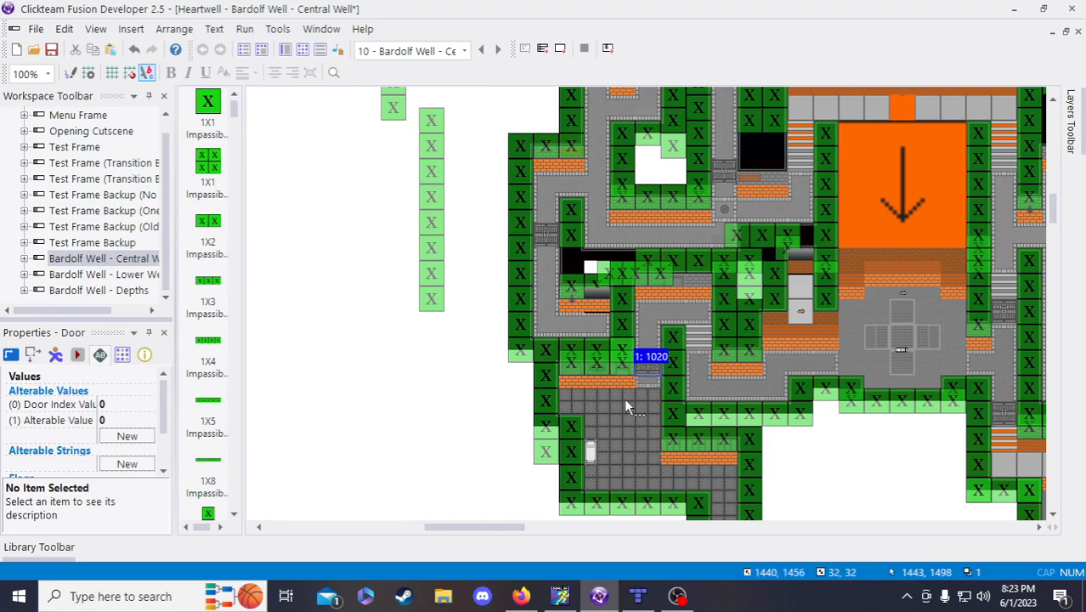
pyautogui.click(506, 422)
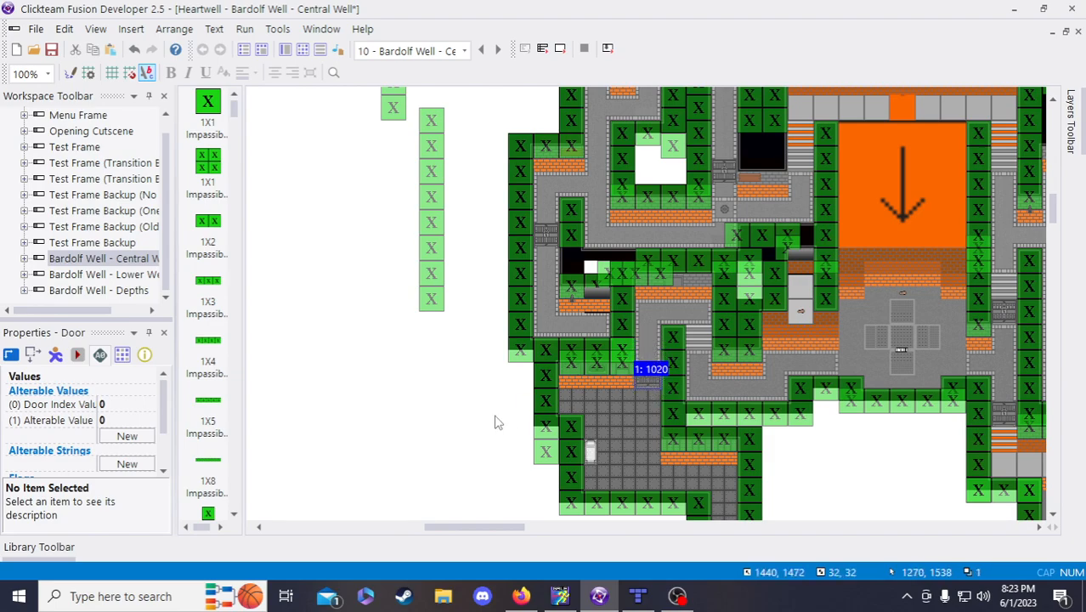
pyautogui.moveTo(489, 527); pyautogui.dragTo(505, 527)
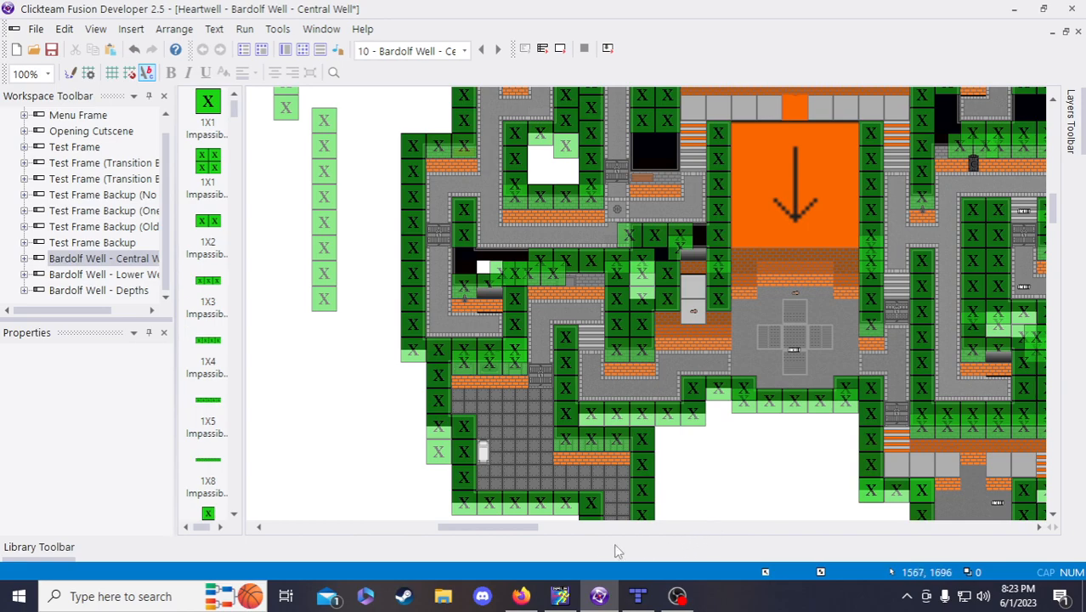
pyautogui.moveTo(500, 528); pyautogui.dragTo(510, 528)
pyautogui.scroll(-3, 595, 505)
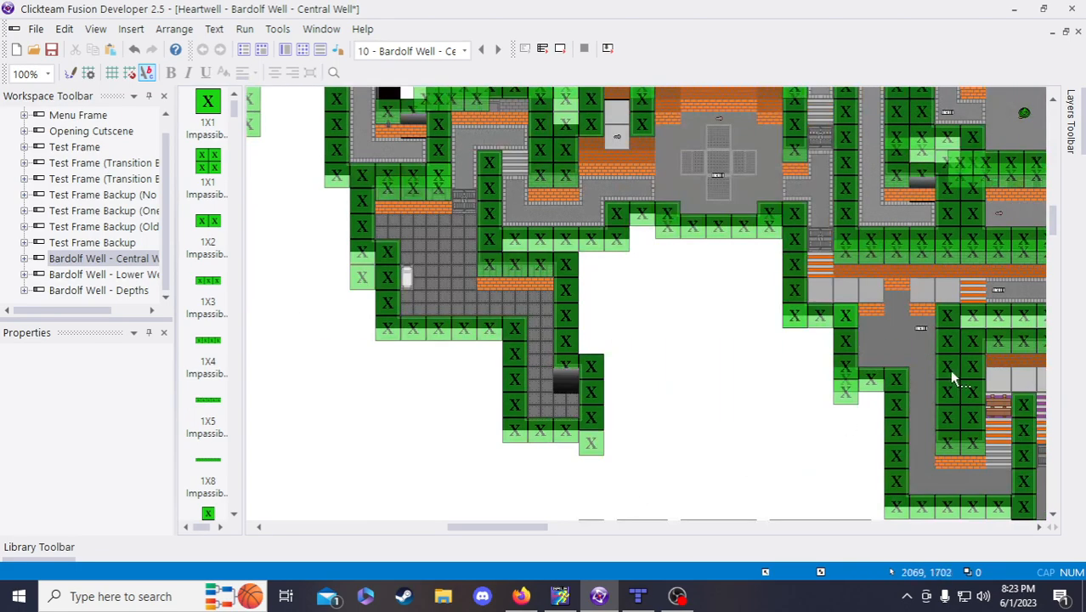
pyautogui.scroll(3, 765, 399)
pyautogui.click(473, 374)
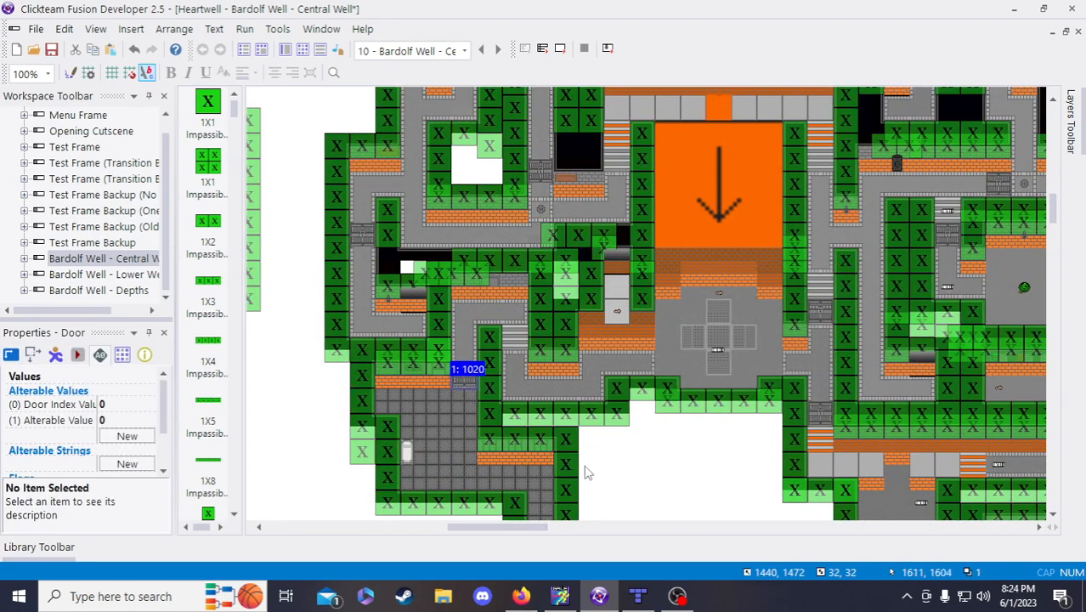
# - Switch to the Heartwell Dev Stream Notes in Firefox and search the document for "lever"
pyautogui.click(521, 596)
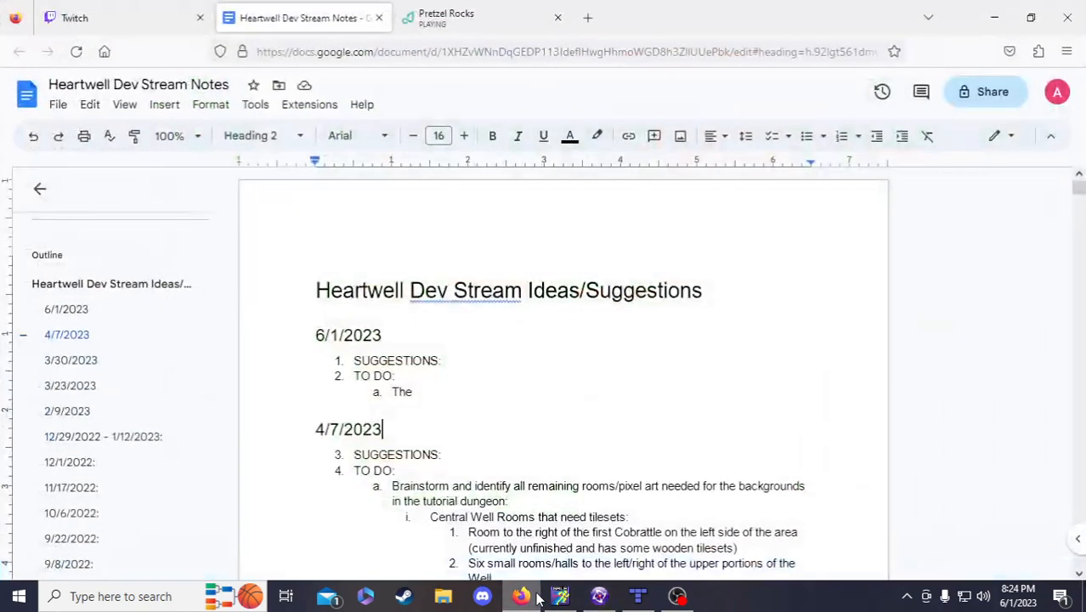
pyautogui.click(437, 392)
pyautogui.hotkey('ctrl', 'f')
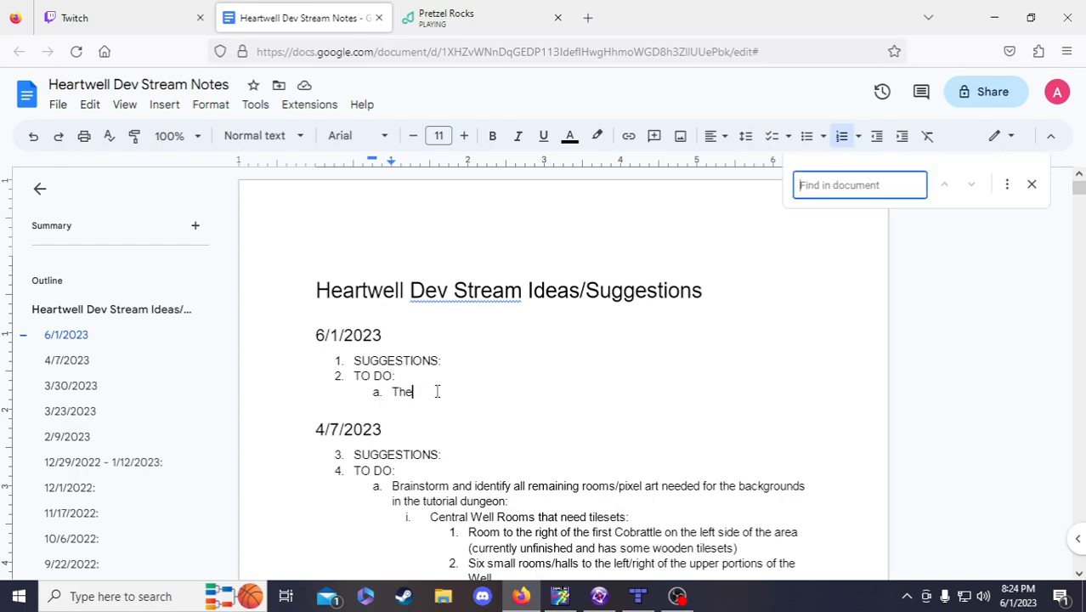
pyautogui.write('lever')
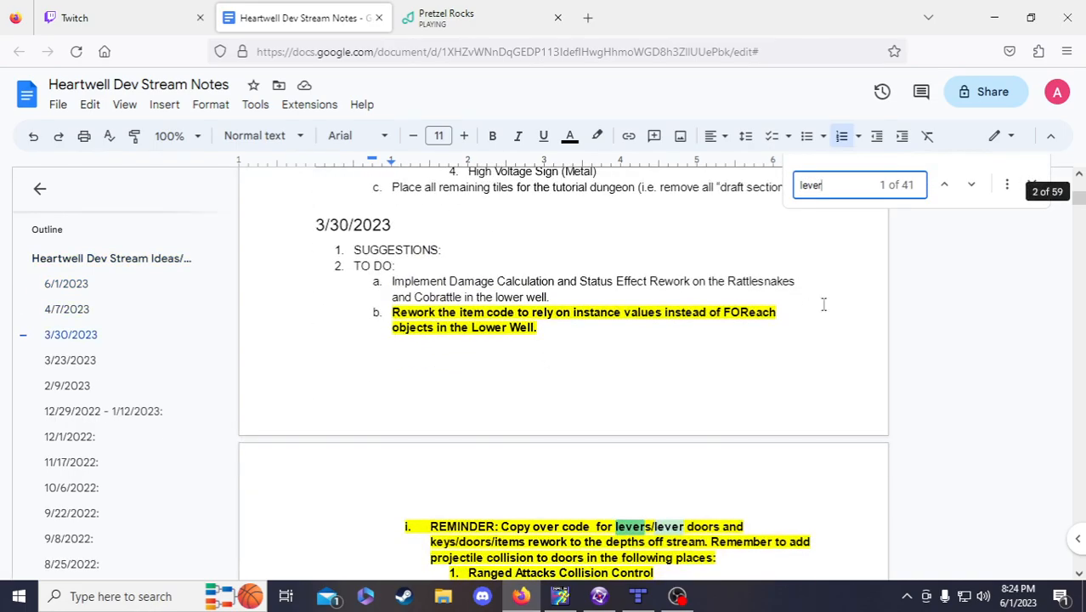
# - Step through the "lever" matches to the Lever Door 1 entry in the 3/23/2023 notes
pyautogui.click(971, 185)
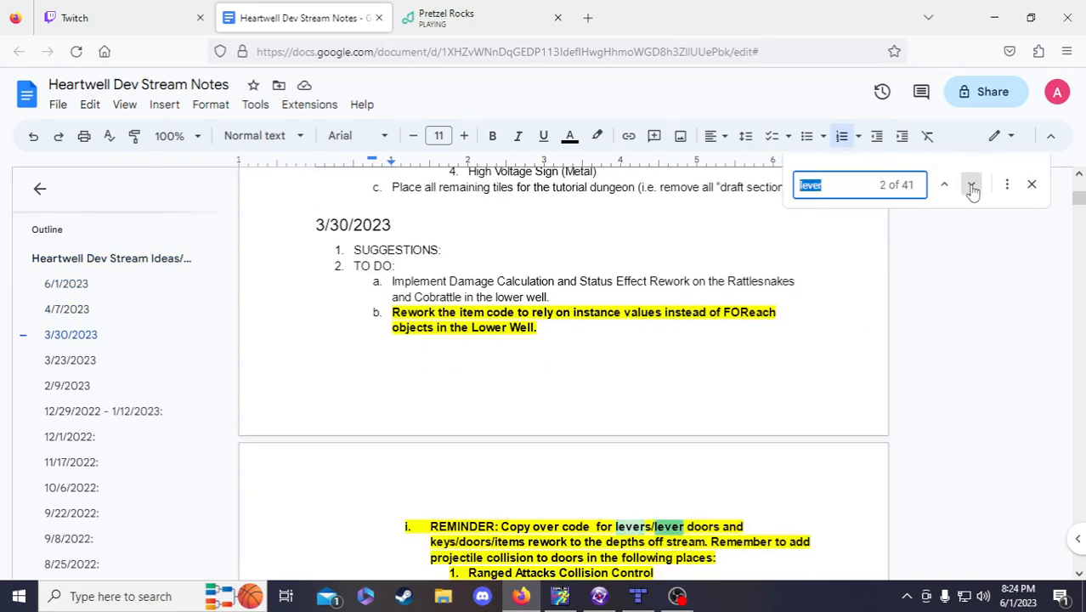
pyautogui.click(971, 184)
pyautogui.click(971, 185)
pyautogui.click(971, 185)
pyautogui.click(971, 185)
pyautogui.click(971, 184)
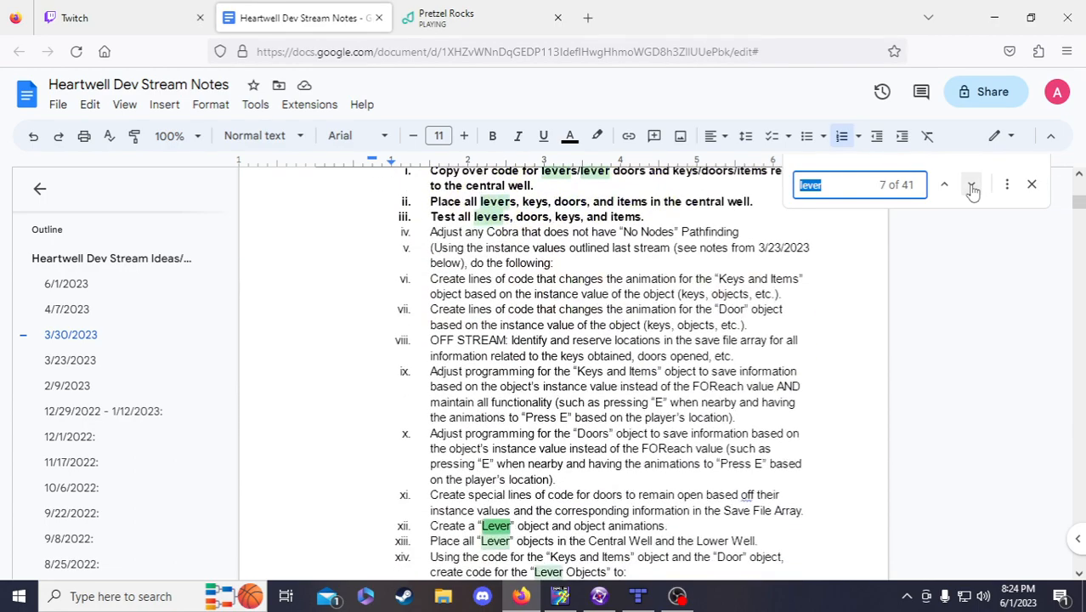
pyautogui.click(971, 184)
pyautogui.click(972, 184)
pyautogui.click(972, 184)
pyautogui.click(971, 184)
pyautogui.click(971, 184)
pyautogui.click(972, 185)
pyautogui.click(971, 184)
pyautogui.click(971, 185)
pyautogui.click(971, 184)
pyautogui.click(971, 184)
pyautogui.click(972, 184)
pyautogui.click(972, 184)
pyautogui.click(972, 184)
pyautogui.click(972, 185)
pyautogui.click(971, 185)
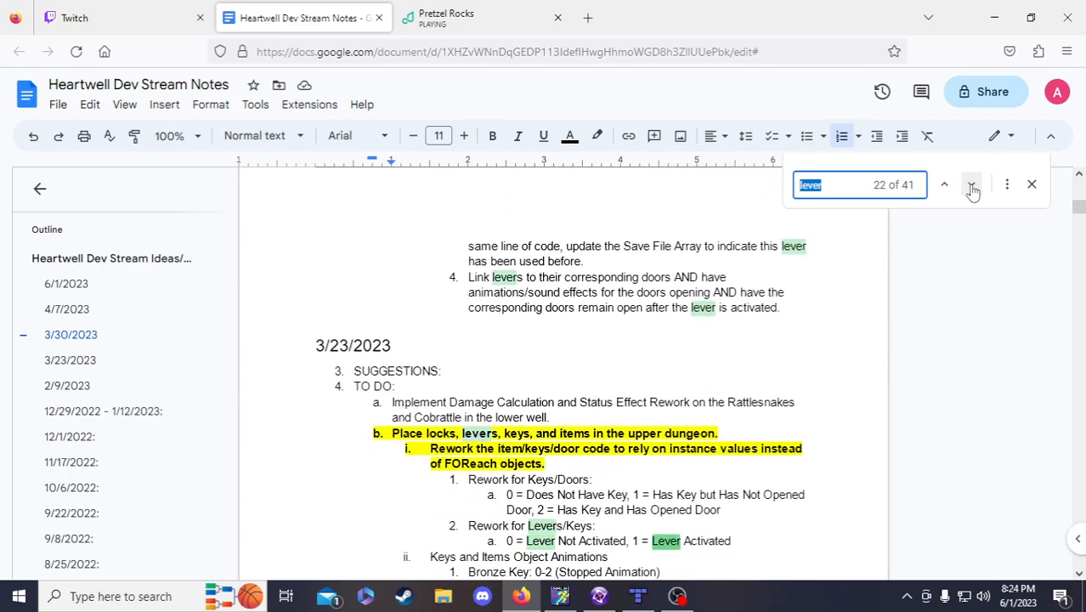
pyautogui.click(972, 185)
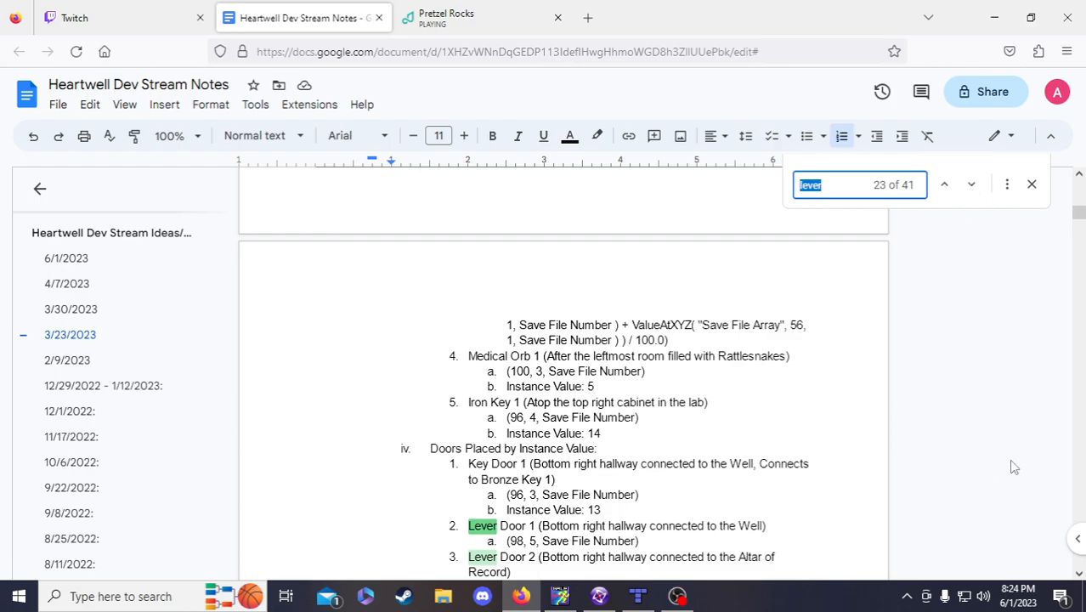
# - Read the upper and lower dungeon lists of key doors and lever doors with their save file array positions, through Lever Door 13
pyautogui.scroll(-3, 934, 459)
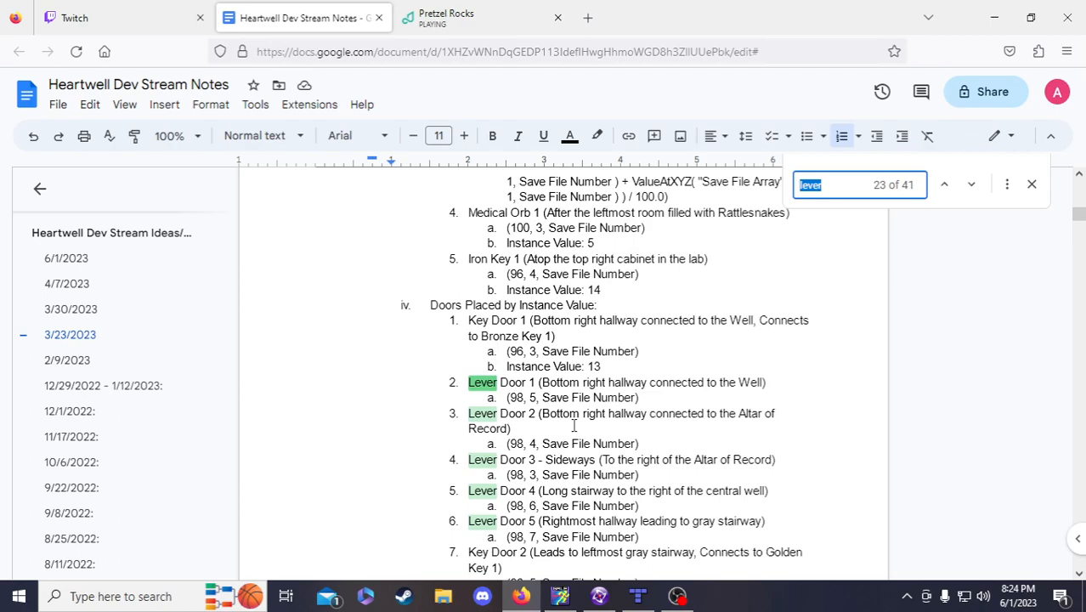
pyautogui.scroll(-2, 573, 427)
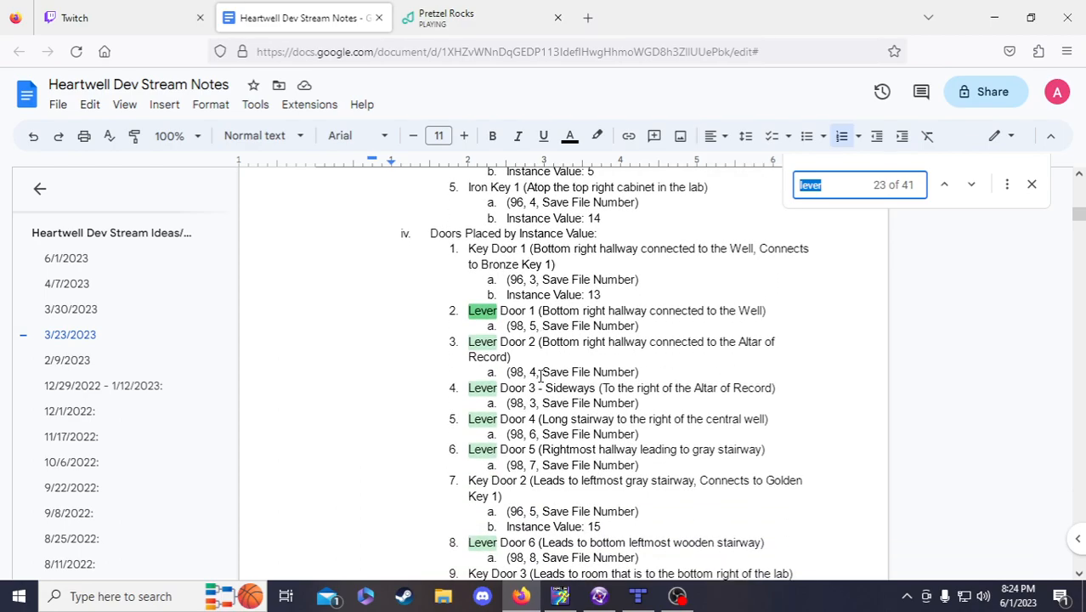
pyautogui.scroll(-2, 582, 403)
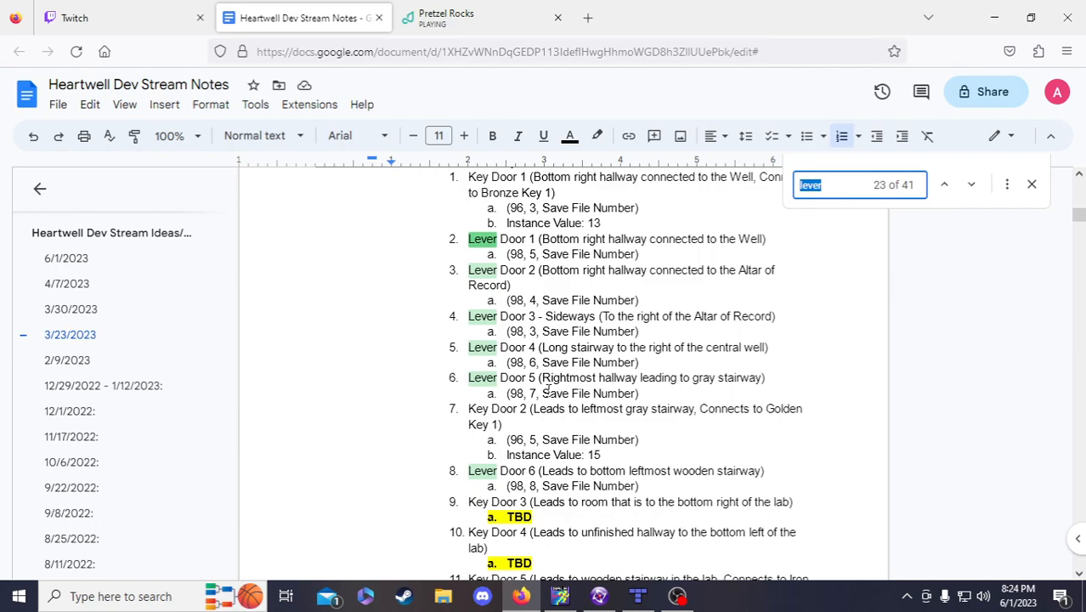
pyautogui.scroll(-2, 548, 389)
pyautogui.scroll(-1, 557, 430)
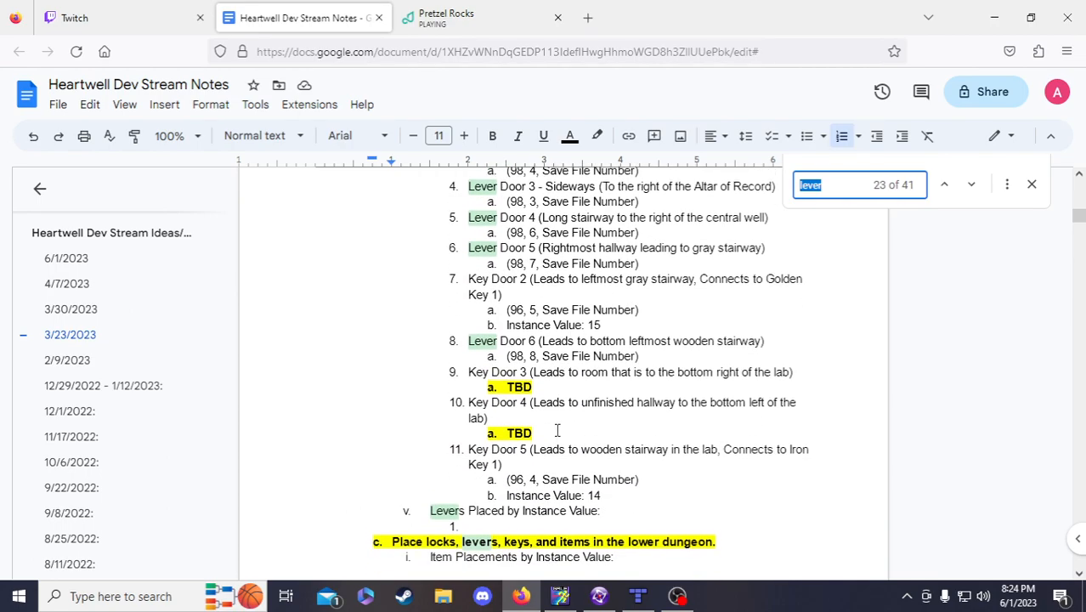
pyautogui.scroll(-1, 557, 431)
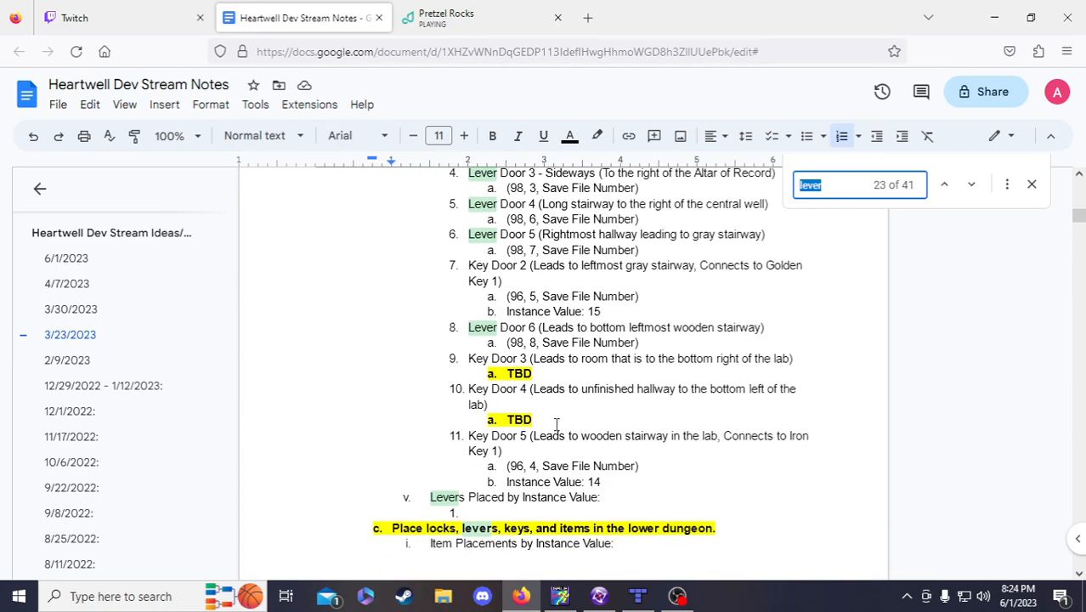
pyautogui.scroll(-3, 557, 424)
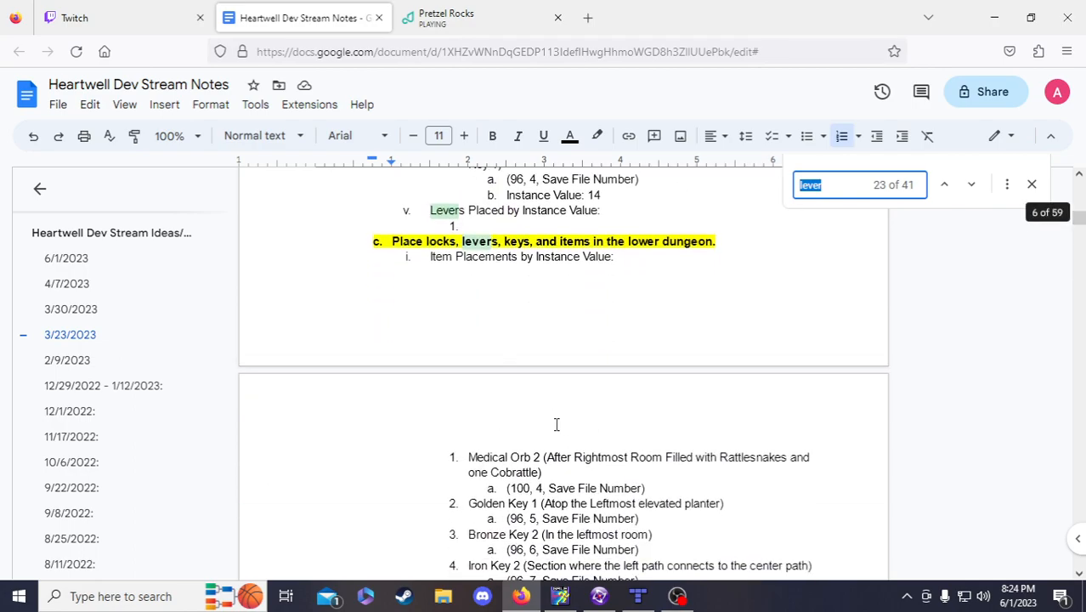
pyautogui.scroll(-1, 556, 424)
pyautogui.scroll(-4, 557, 425)
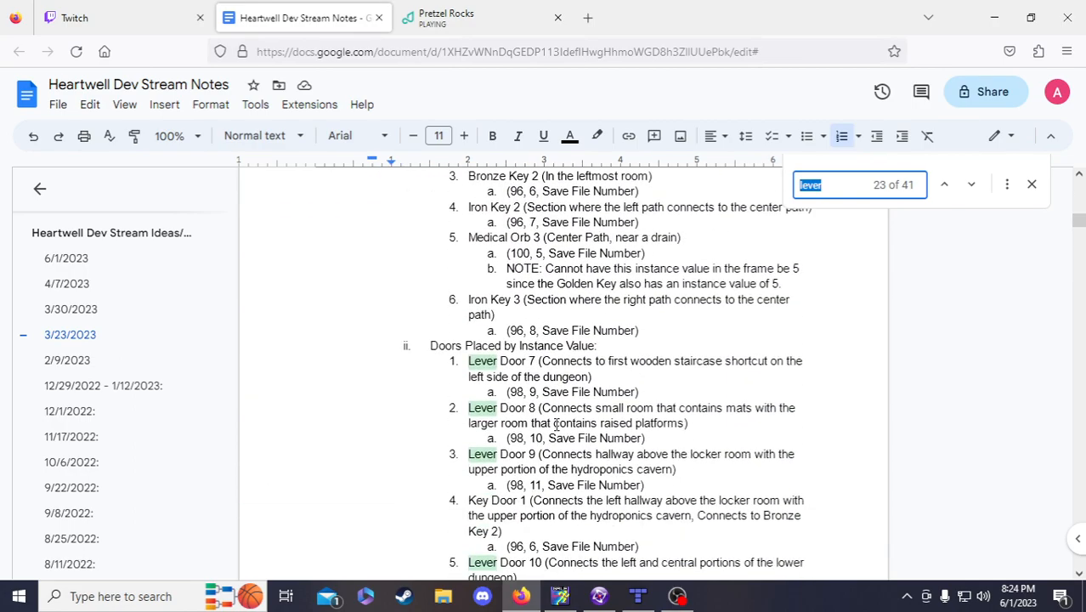
pyautogui.scroll(-1, 557, 424)
pyautogui.scroll(-3, 549, 365)
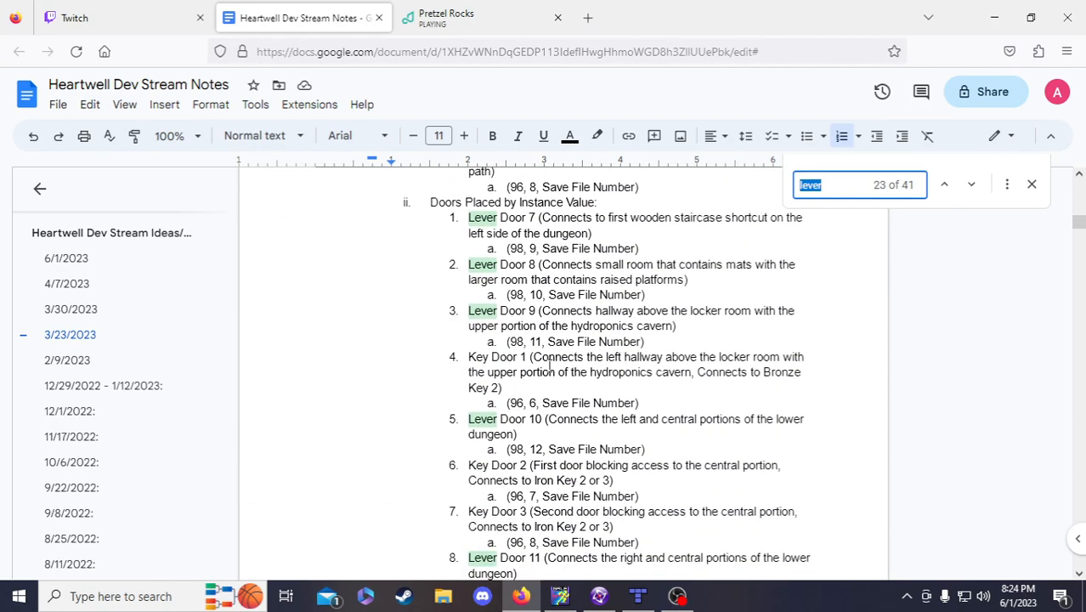
pyautogui.scroll(-1, 552, 442)
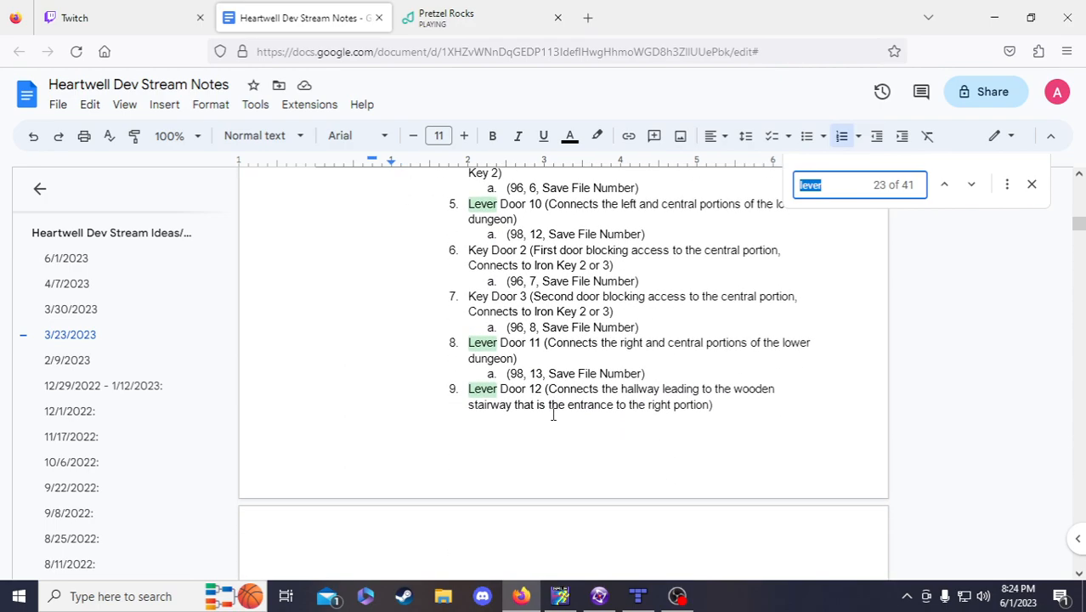
pyautogui.scroll(-3, 567, 398)
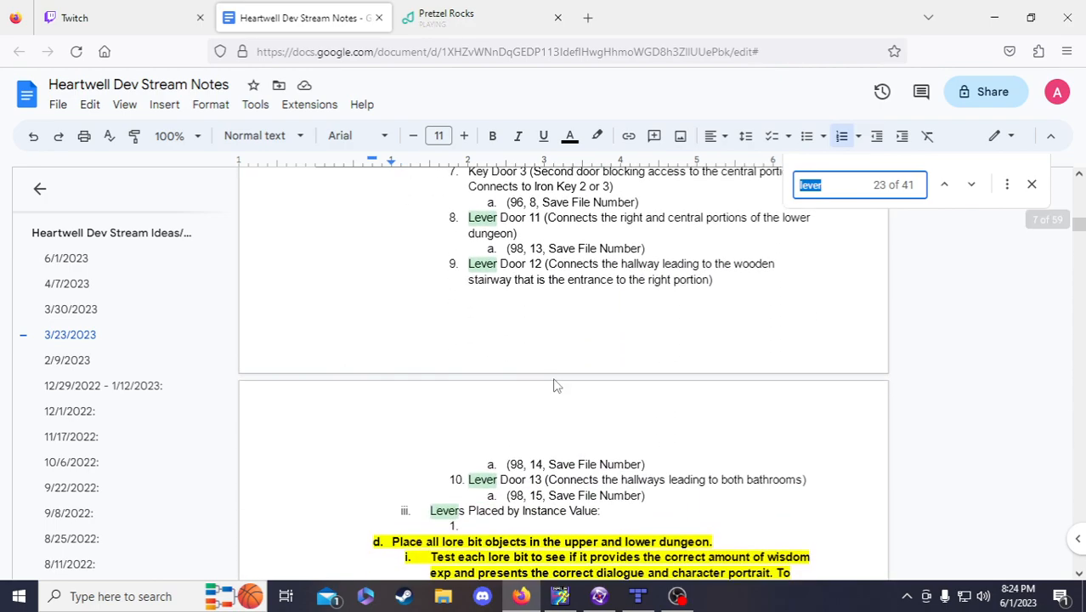
pyautogui.scroll(1, 564, 442)
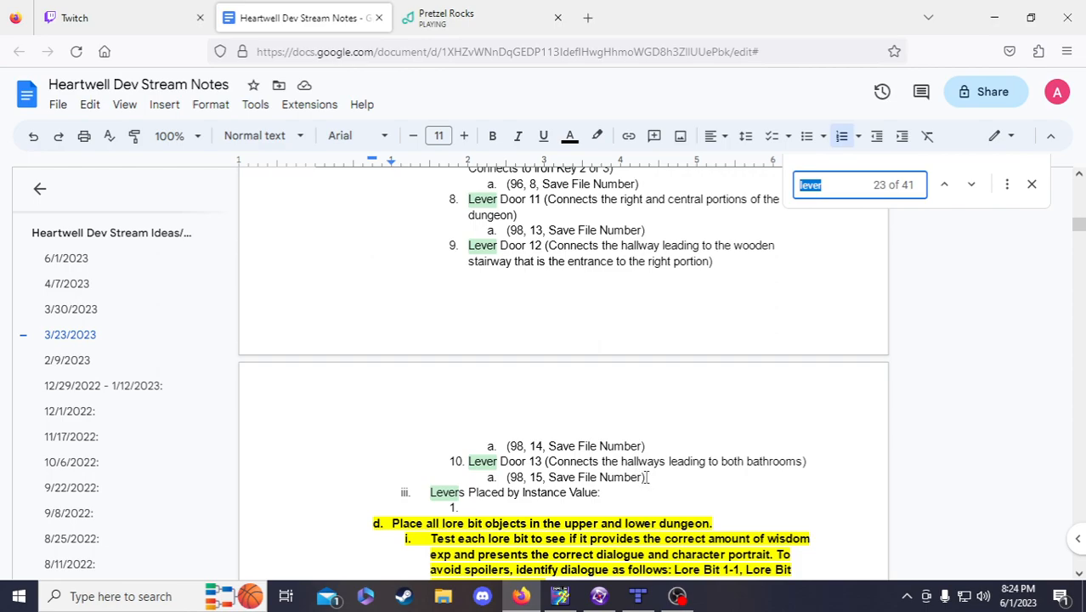
# - Copy the "(98, 15, Save File Number)" position under Lever Door 13 and return to the upper dungeon's door list
pyautogui.moveTo(653, 477); pyautogui.dragTo(487, 470)
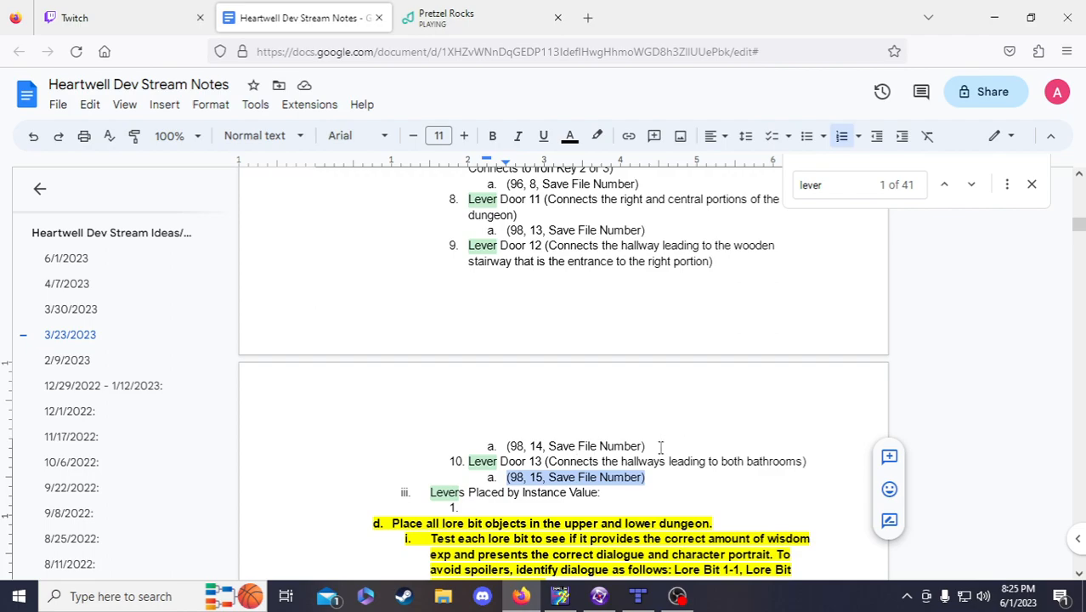
pyautogui.scroll(-2, 606, 491)
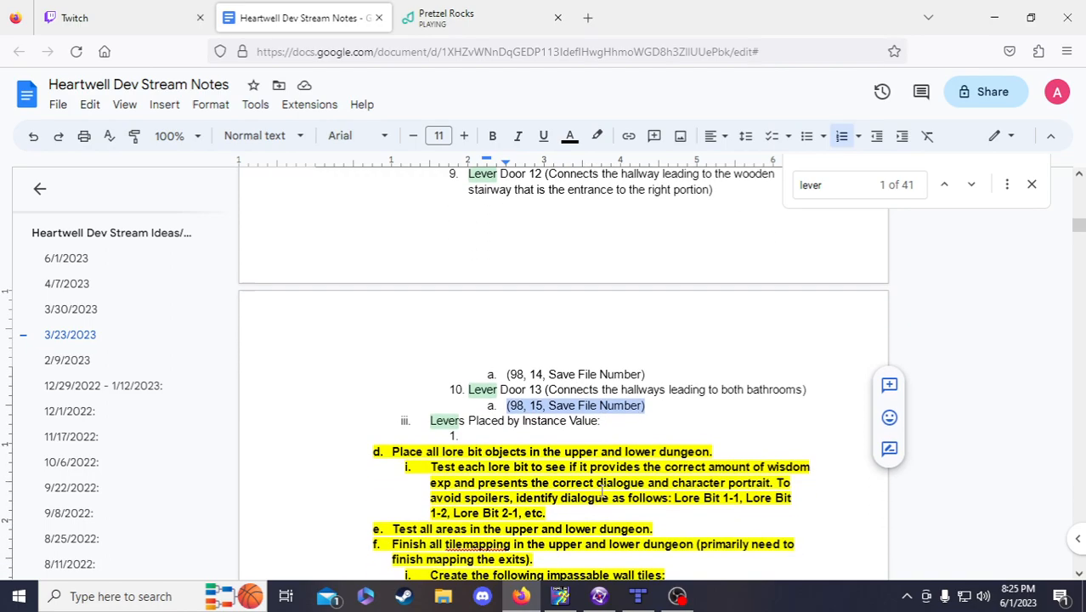
pyautogui.scroll(2, 572, 406)
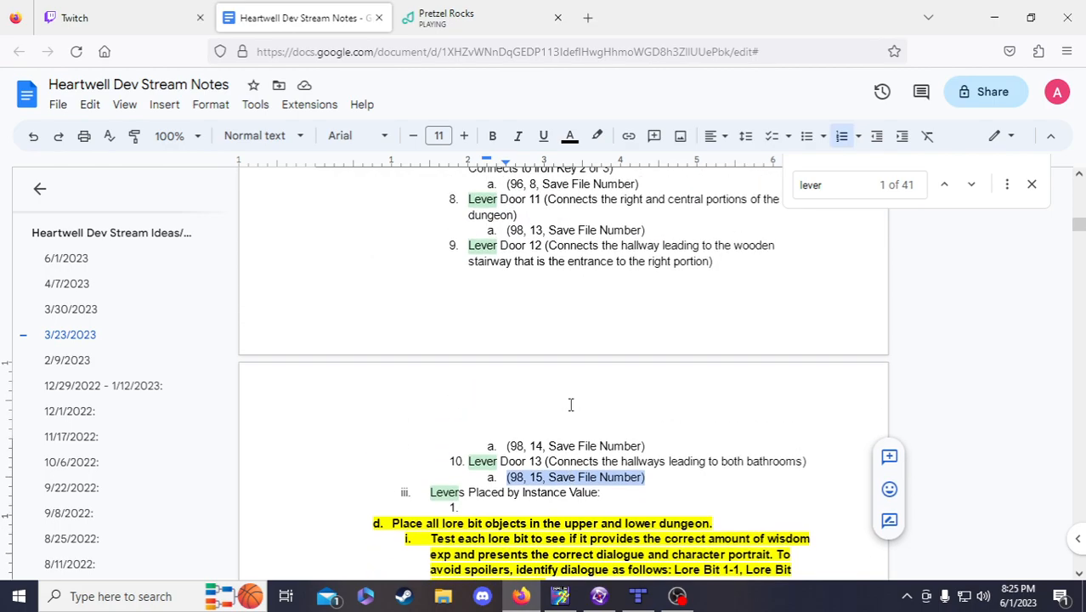
pyautogui.scroll(10, 570, 405)
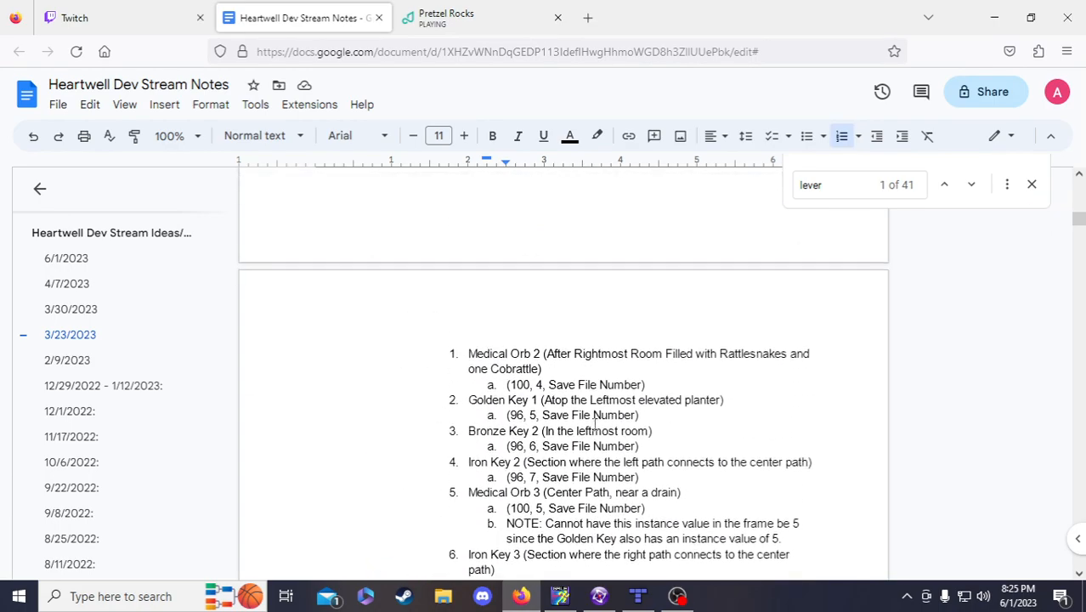
pyautogui.scroll(6, 594, 423)
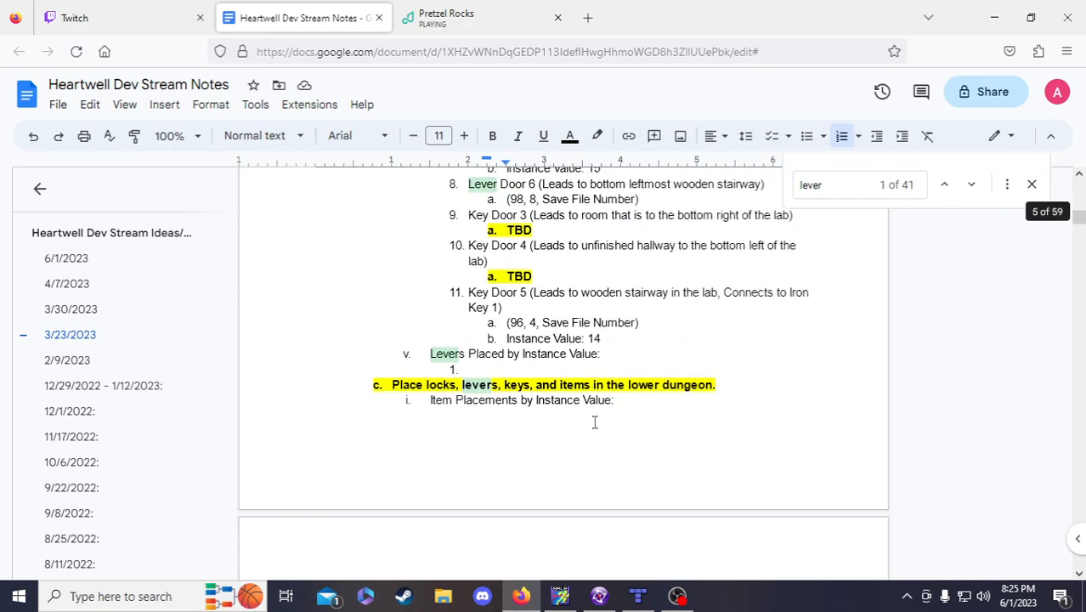
pyautogui.scroll(2, 594, 422)
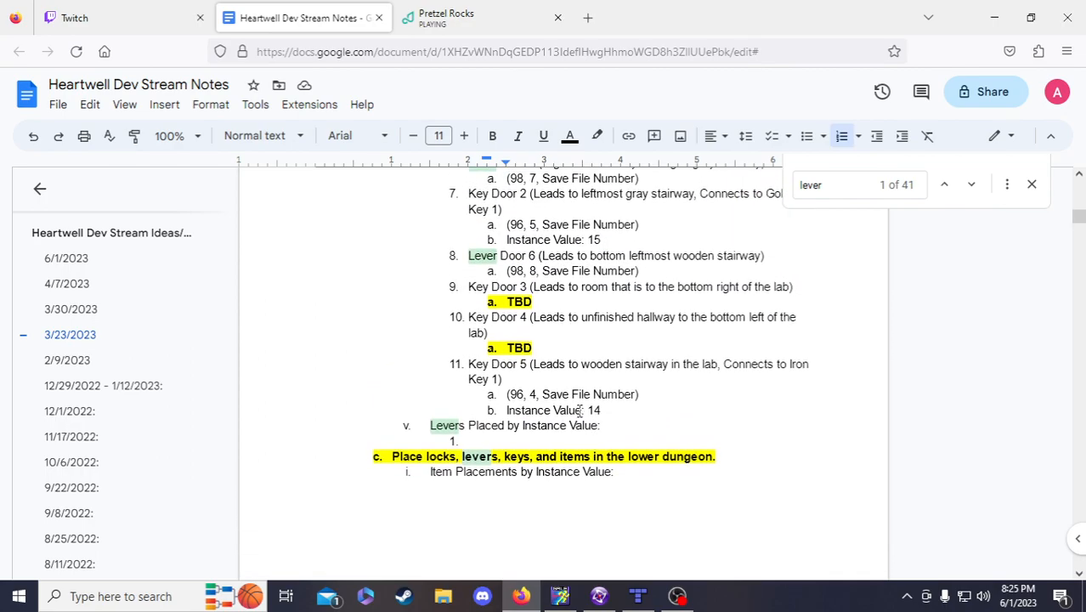
pyautogui.click(644, 276)
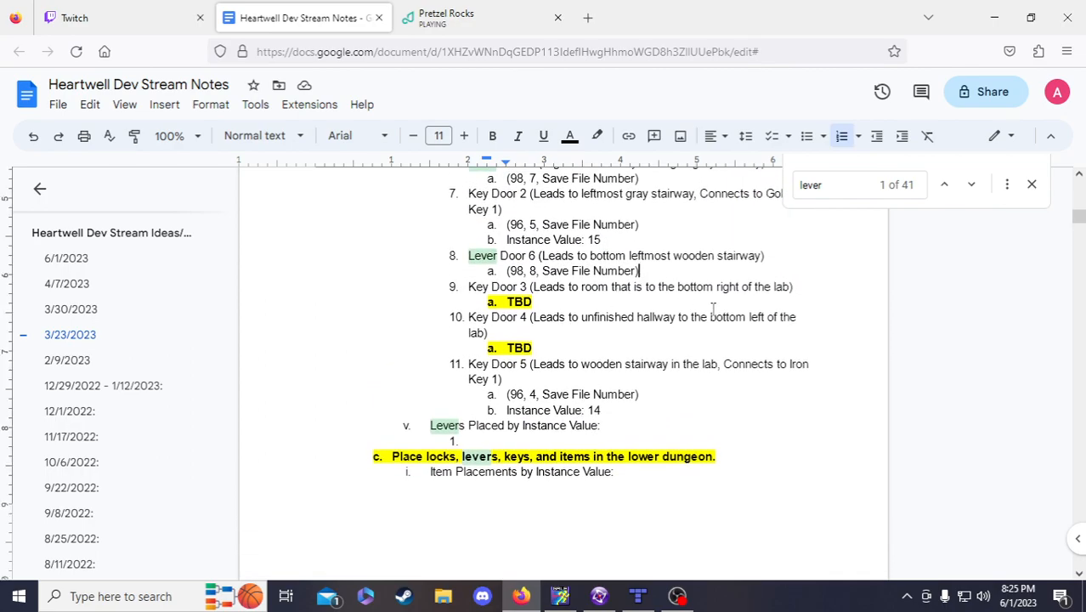
pyautogui.press('Return')
pyautogui.hotkey('shift', 'Tab')
pyautogui.press('BackSpace')
pyautogui.press('BackSpace')
# - Add an item after Key Door 5 in the upper dungeon's door list with the position "(98, 16, Save File Number)"
pyautogui.click(641, 411)
pyautogui.press('Return')
pyautogui.hotkey('shift', 'Tab')
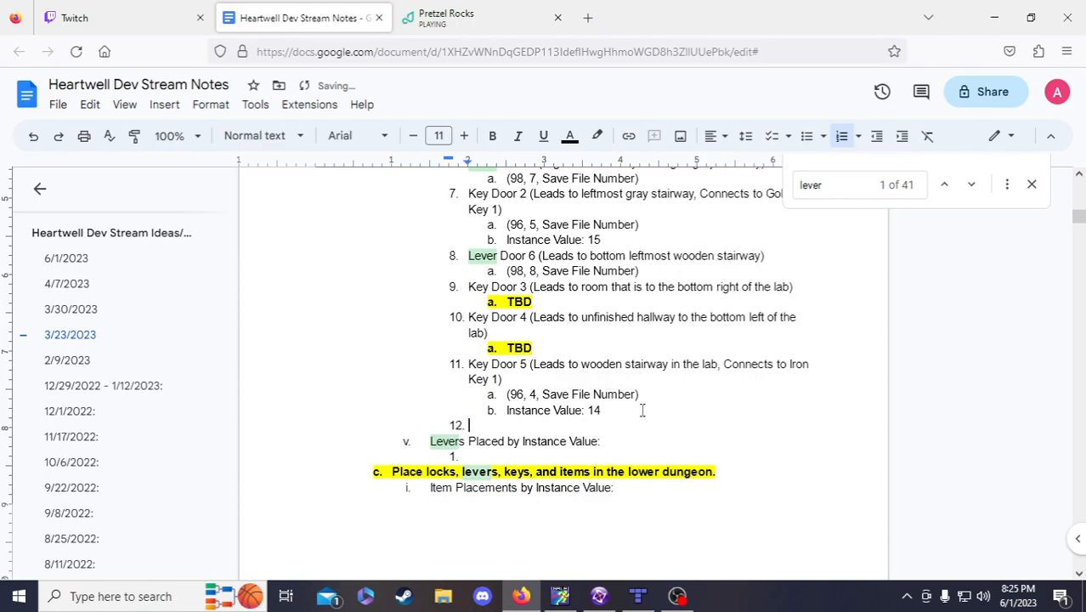
pyautogui.write('(98, 15, Save File Number)')
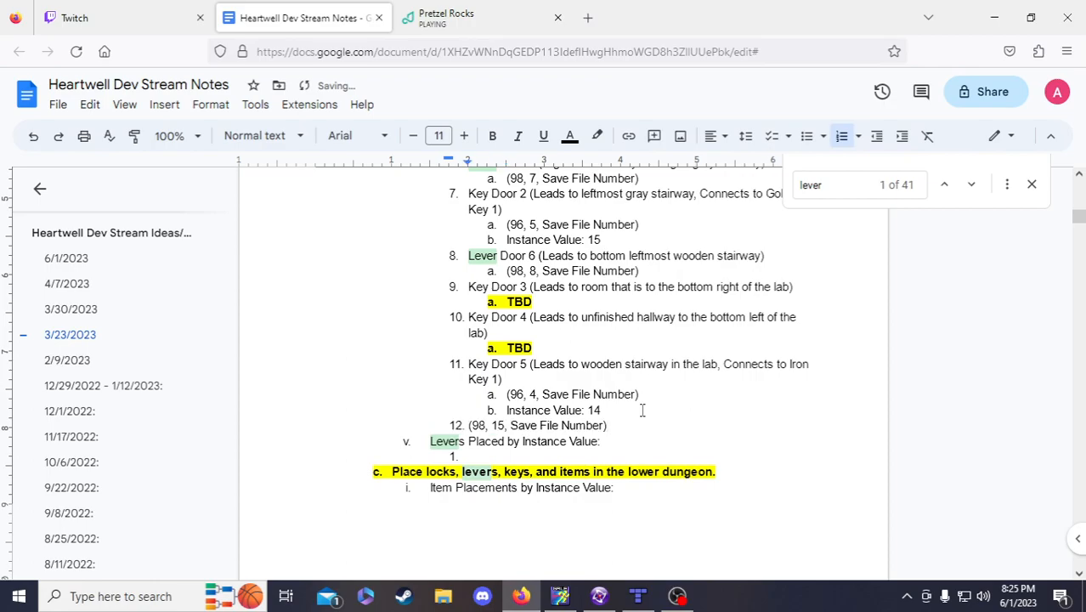
pyautogui.press('BackSpace')
pyautogui.write('6')
# - Title the new door list item "Lever Door 14" and put its save file array position on an indented sub-item
pyautogui.scroll(2, 504, 429)
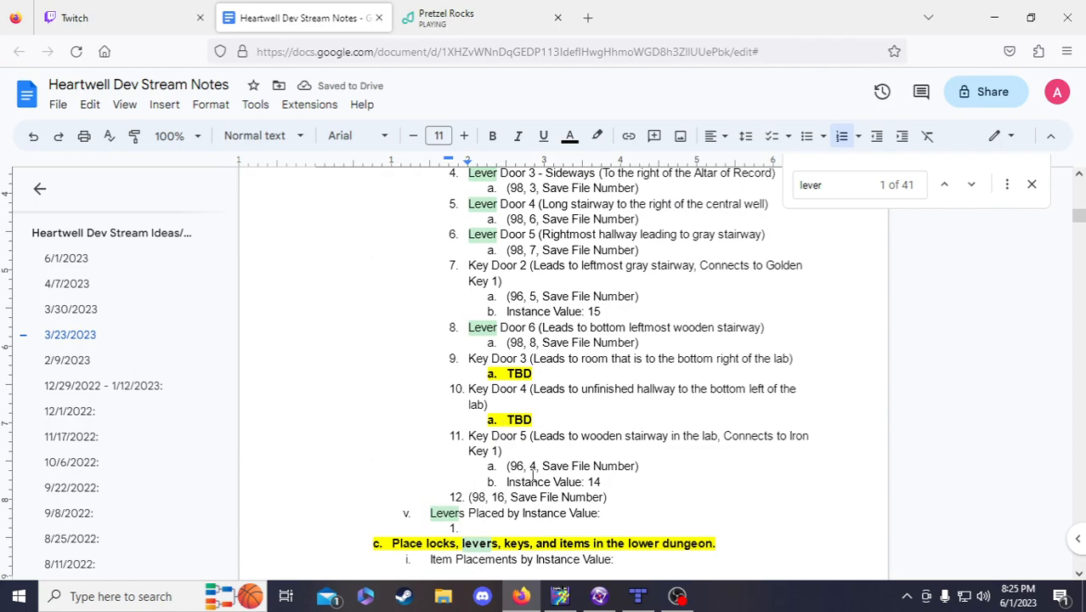
pyautogui.click(469, 496)
pyautogui.write('Key Door')
pyautogui.press('BackSpace')
pyautogui.press('BackSpace')
pyautogui.press('BackSpace')
pyautogui.press('BackSpace')
pyautogui.press('BackSpace')
pyautogui.press('BackSpace')
pyautogui.press('BackSpace')
pyautogui.press('BackSpace')
pyautogui.write('Lever')
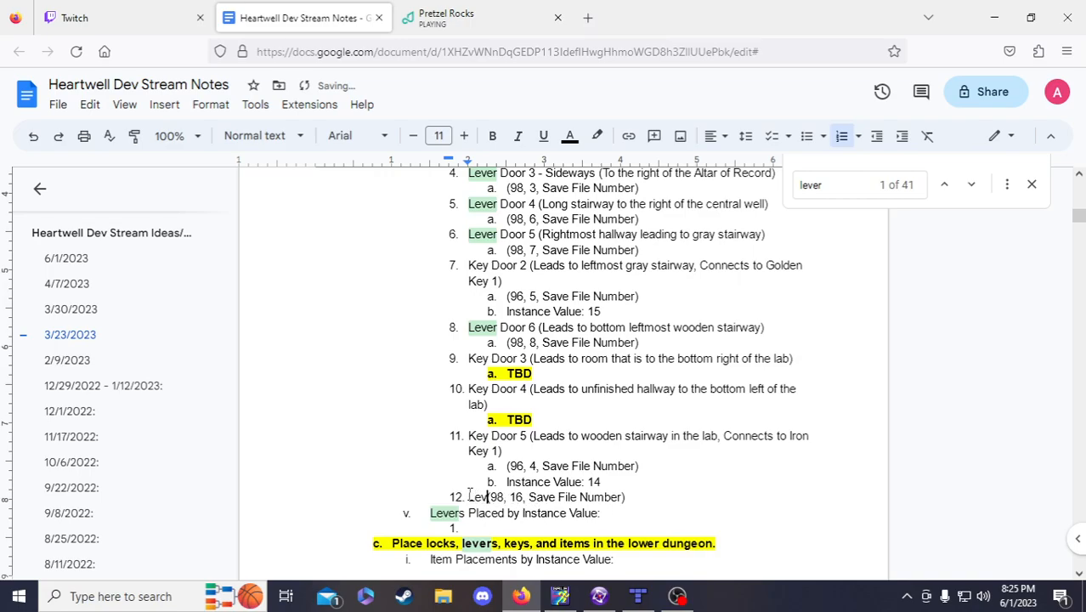
pyautogui.write(' D')
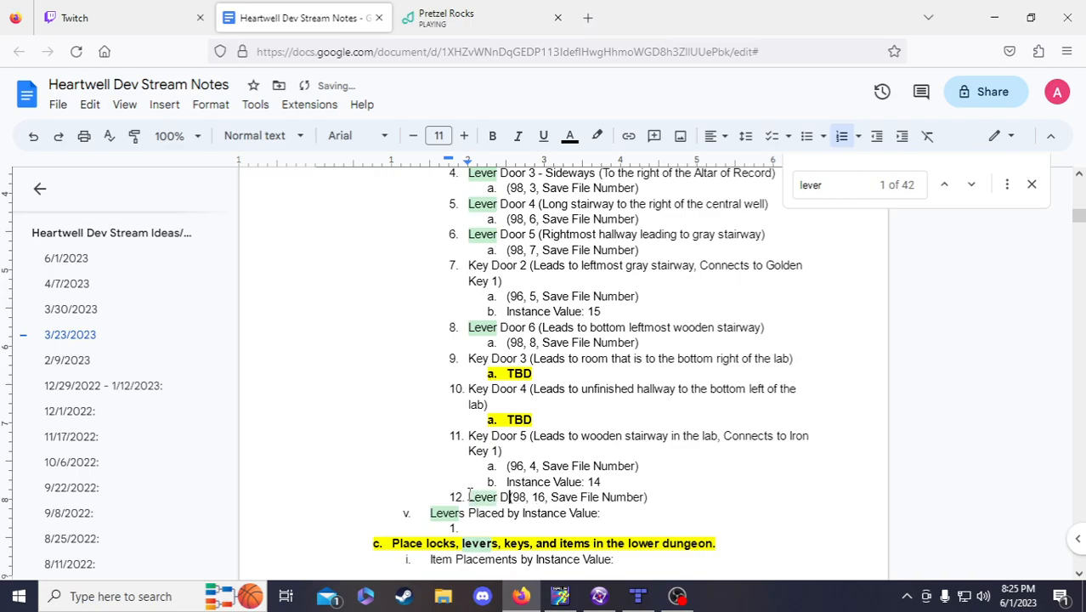
pyautogui.write('oor 14')
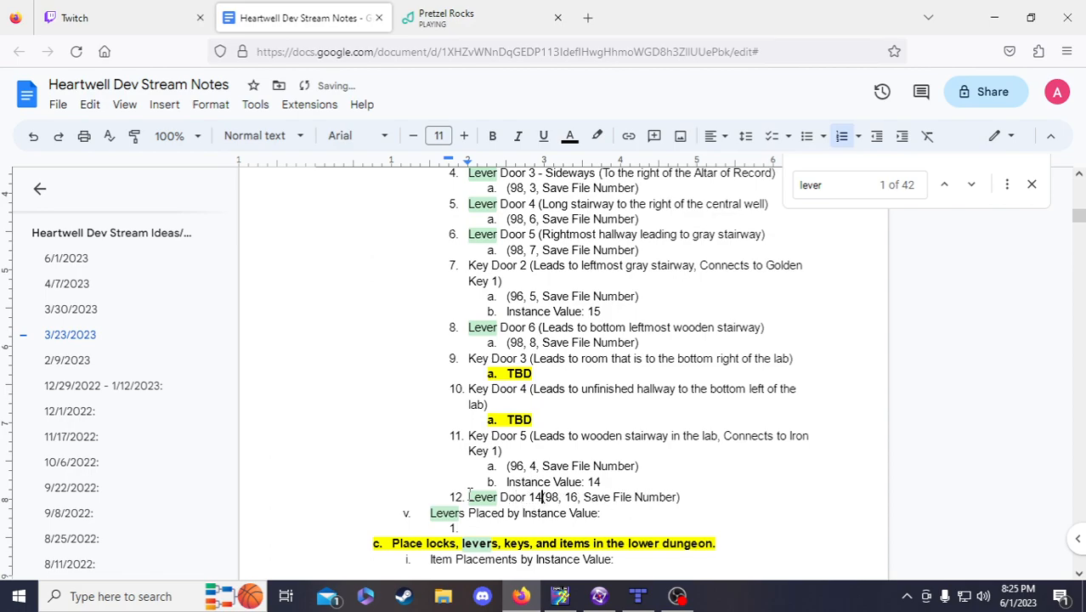
pyautogui.press('Return')
pyautogui.press('Tab')
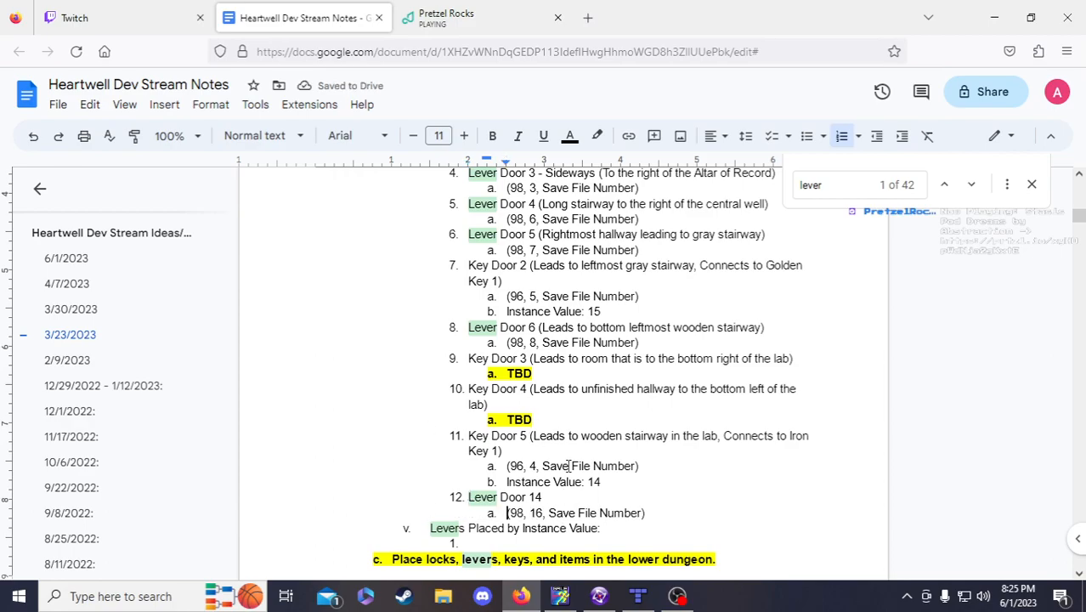
# - Review the Lever Door 1 note, switch to Clickteam Fusion to check the instance value of the door right of the well, and open the event editor
pyautogui.scroll(5, 568, 466)
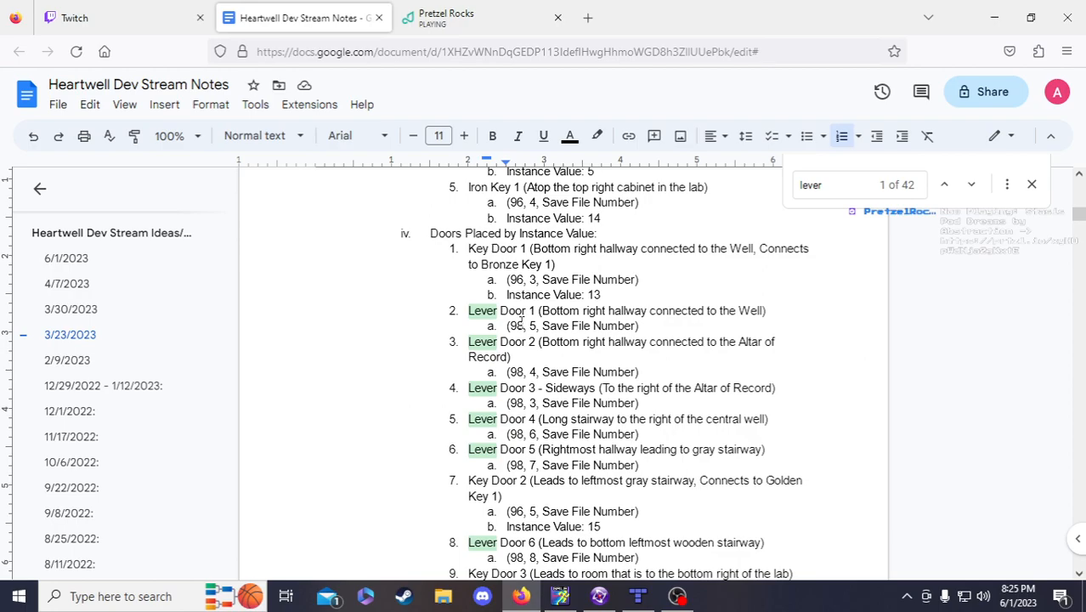
pyautogui.click(645, 327)
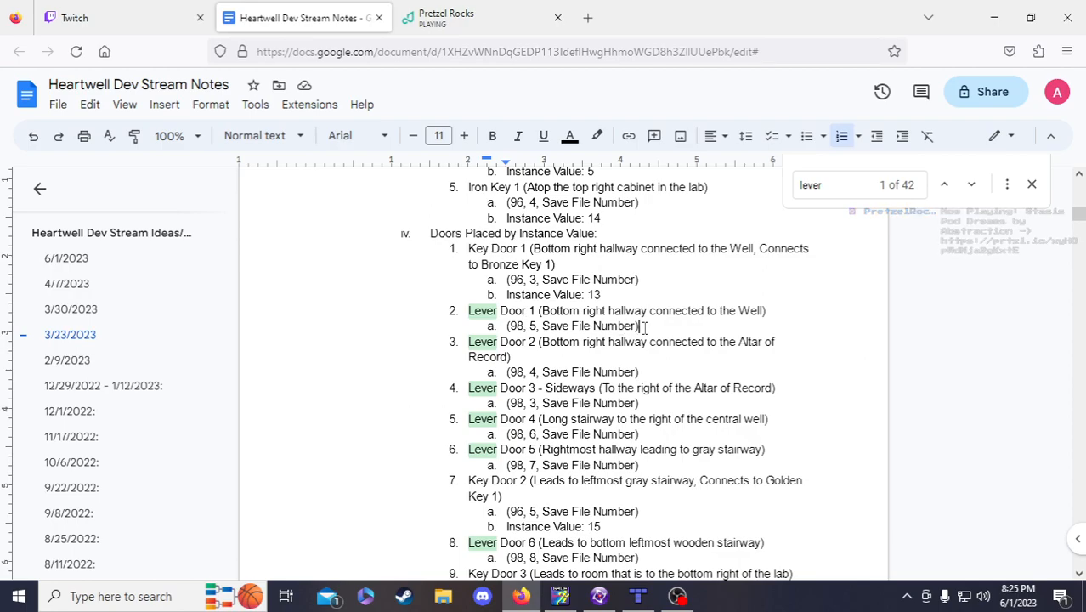
pyautogui.click(599, 596)
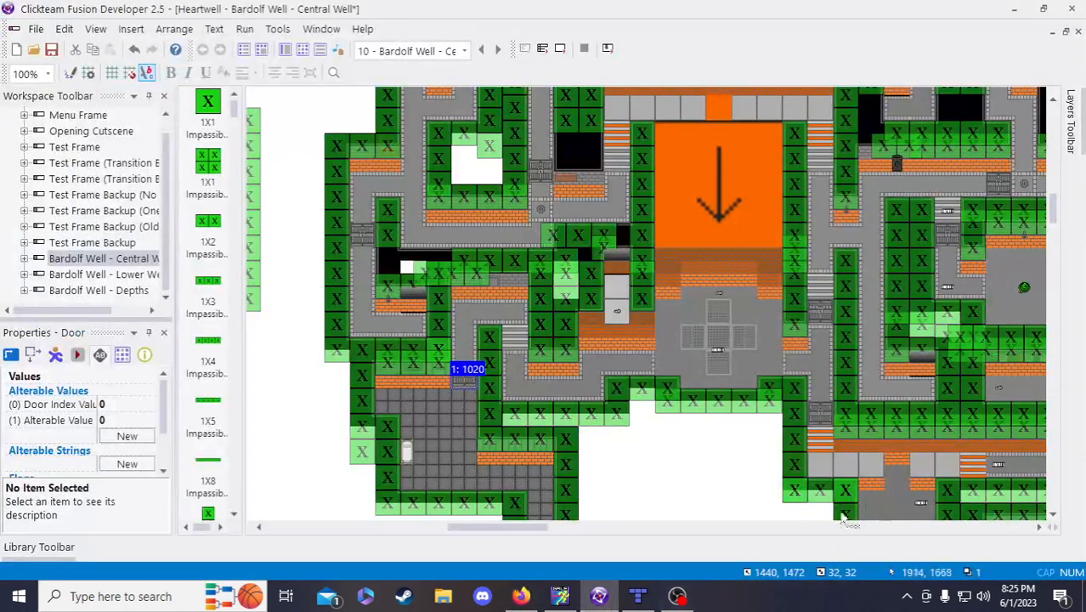
pyautogui.moveTo(166, 417); pyautogui.dragTo(168, 451)
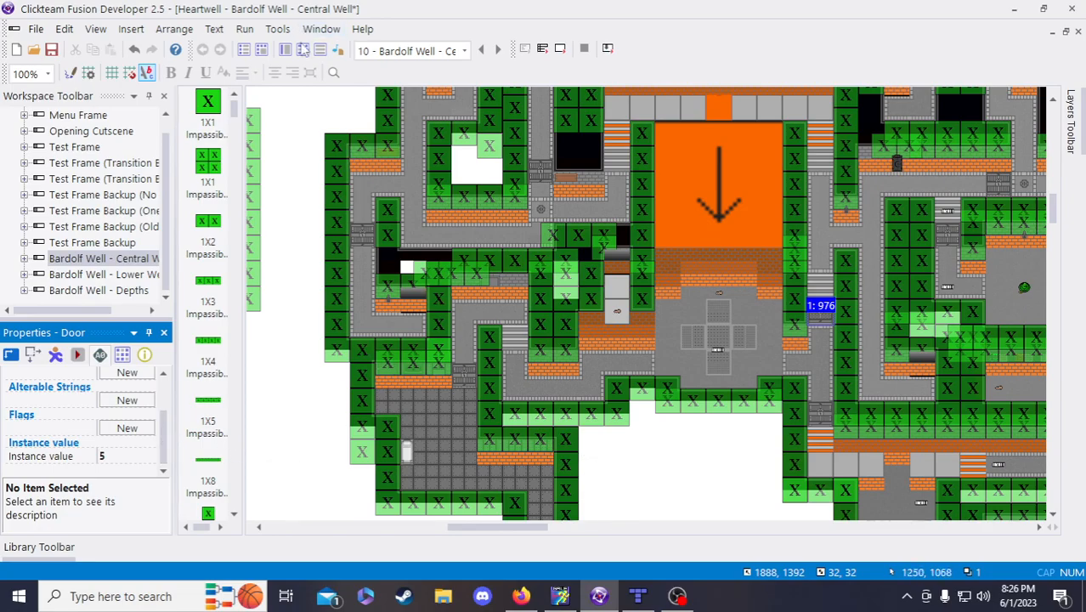
pyautogui.click(303, 48)
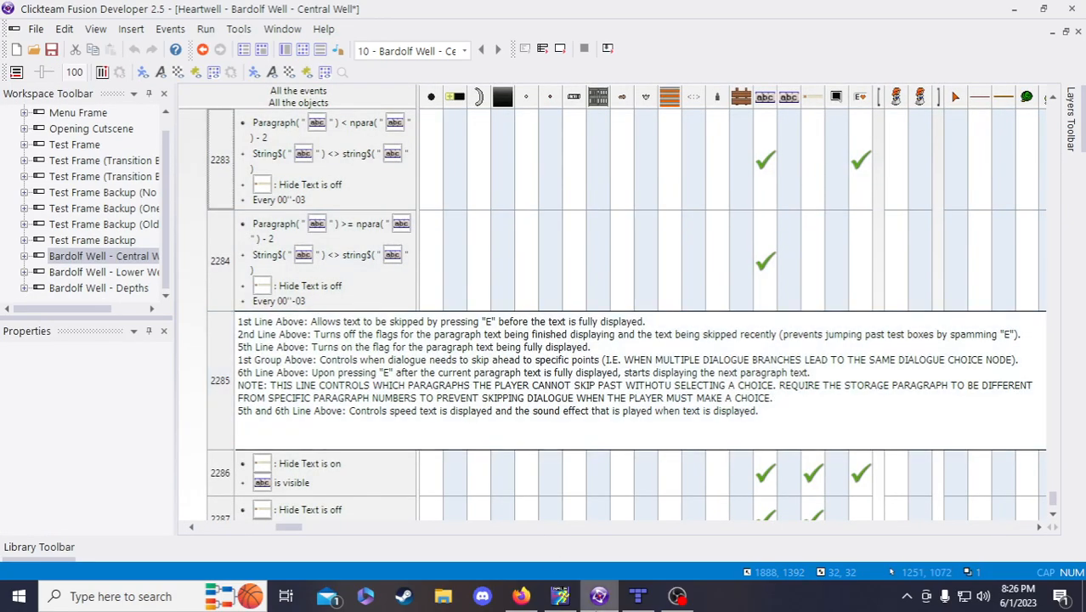
# - Switch back to the notes in Firefox and review the upper dungeon's door entries, item placements and key and lever rework notes
pyautogui.click(522, 595)
pyautogui.scroll(-3, 553, 344)
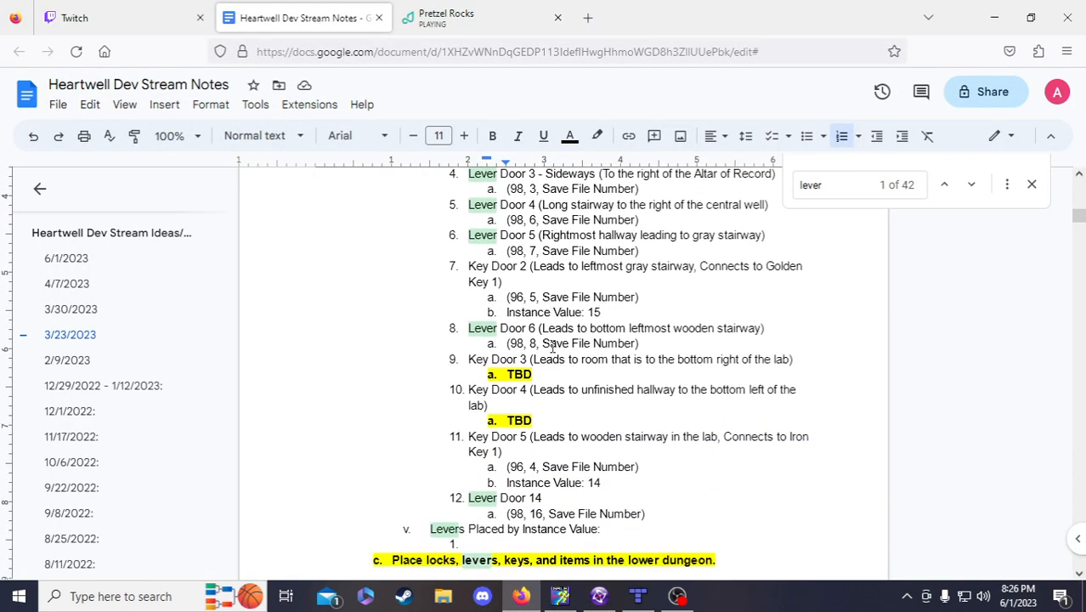
pyautogui.scroll(2, 574, 497)
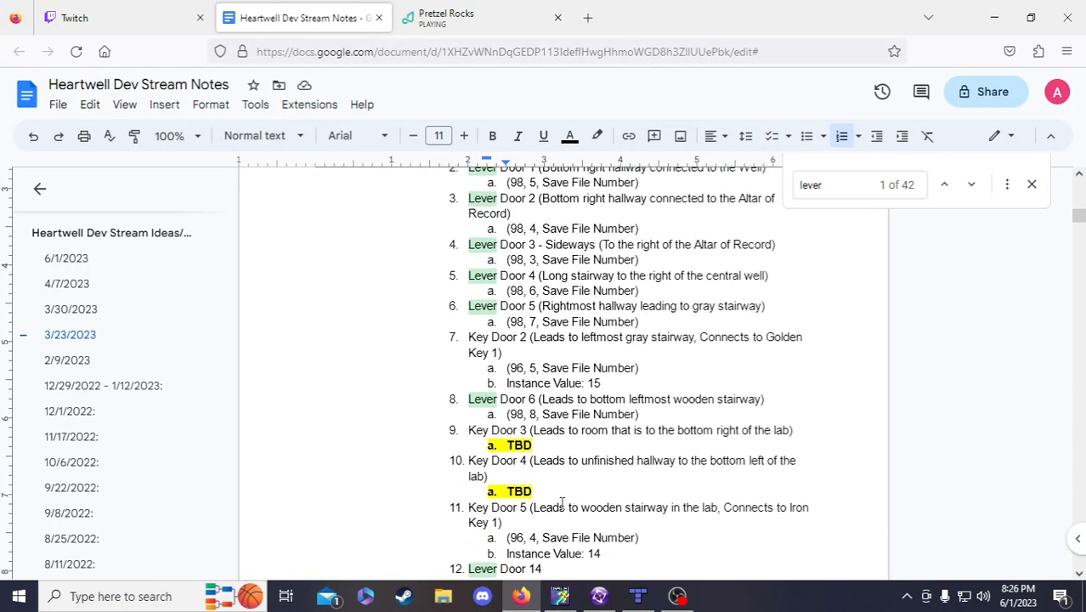
pyautogui.scroll(4, 545, 439)
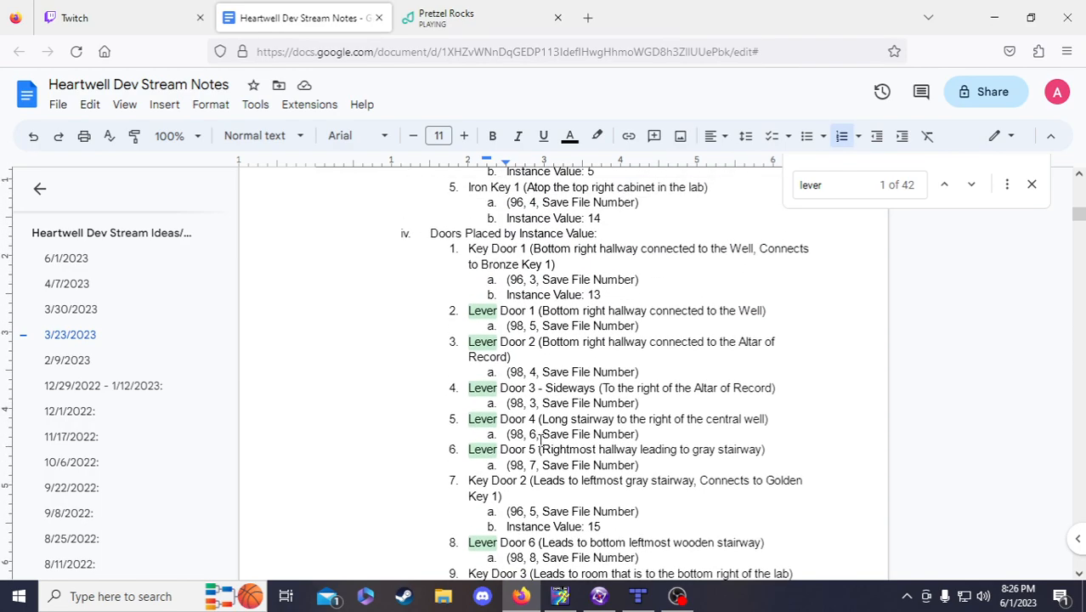
pyautogui.scroll(2, 532, 334)
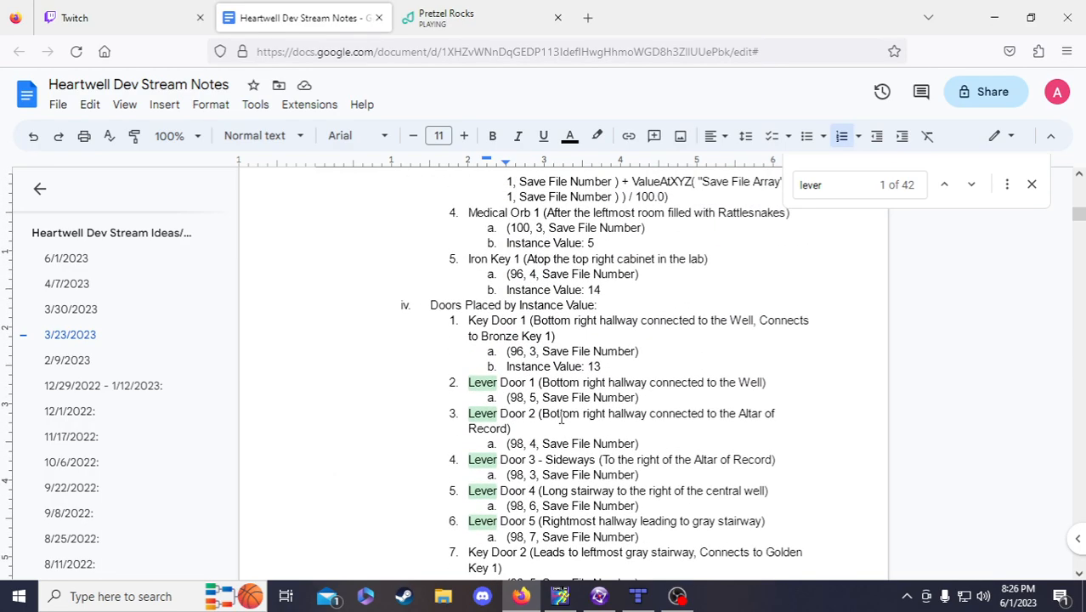
pyautogui.scroll(9, 538, 397)
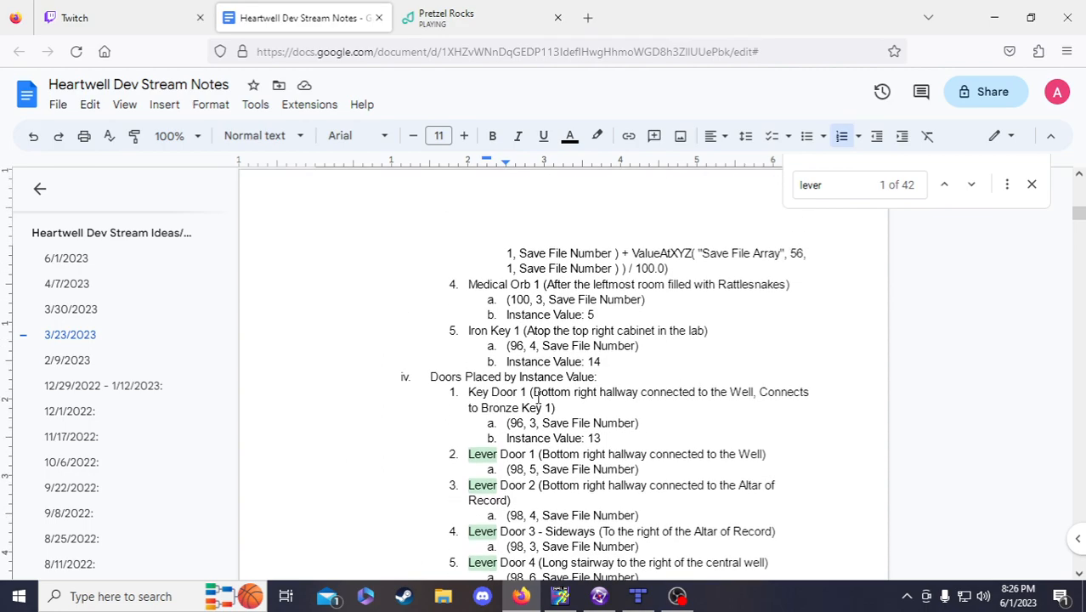
pyautogui.scroll(4, 538, 397)
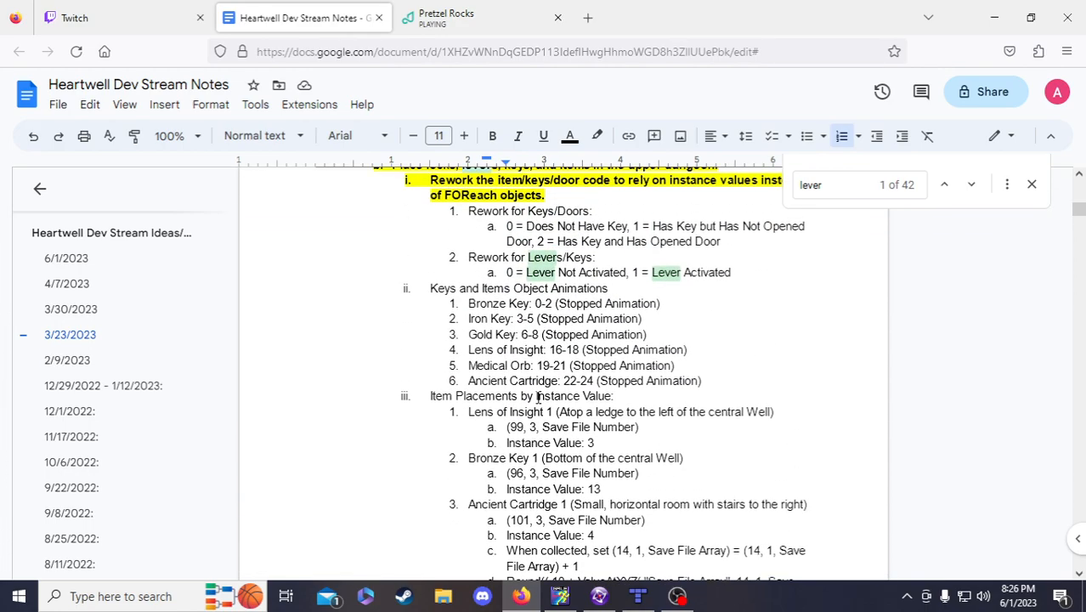
pyautogui.scroll(-2, 538, 397)
pyautogui.scroll(2, 538, 396)
pyautogui.scroll(-15, 538, 397)
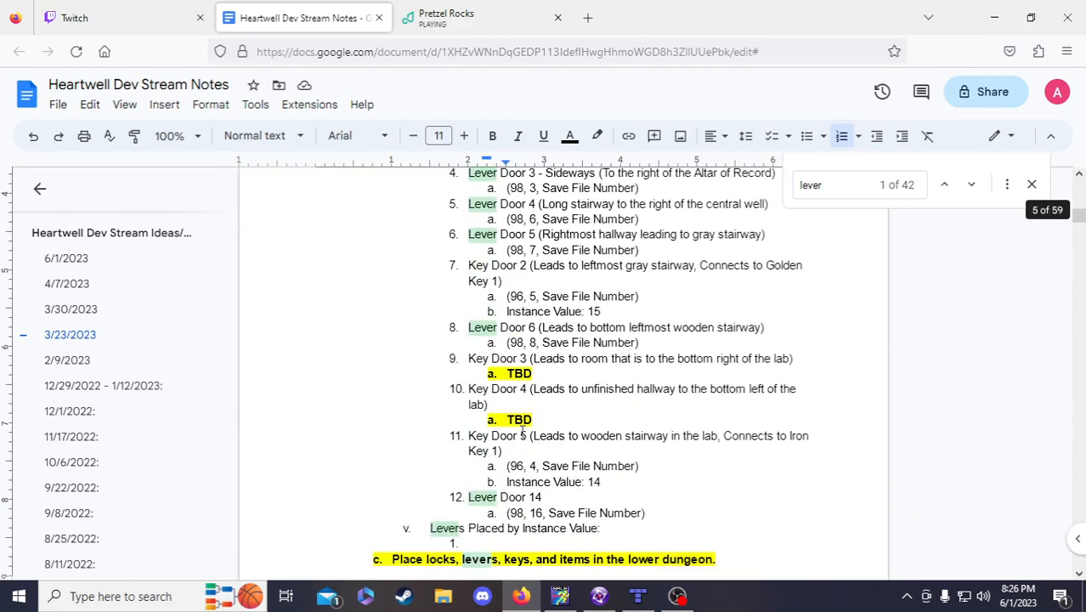
pyautogui.scroll(1, 521, 431)
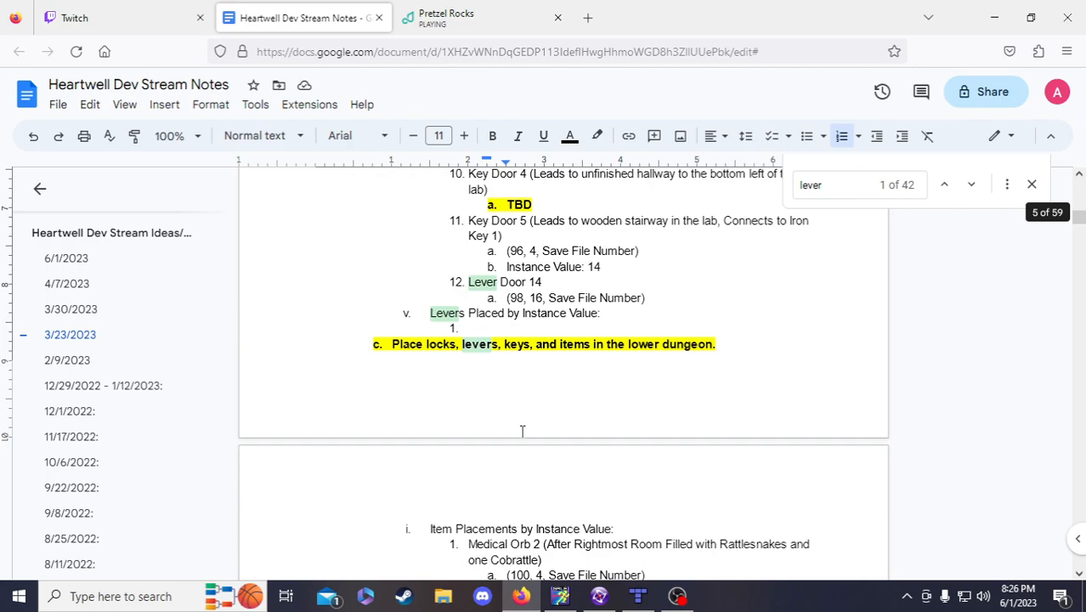
# - Add the description "(Connects the metal starting room to the central well)" after Lever Door 14
pyautogui.click(502, 297)
pyautogui.scroll(1, 530, 296)
pyautogui.click(554, 355)
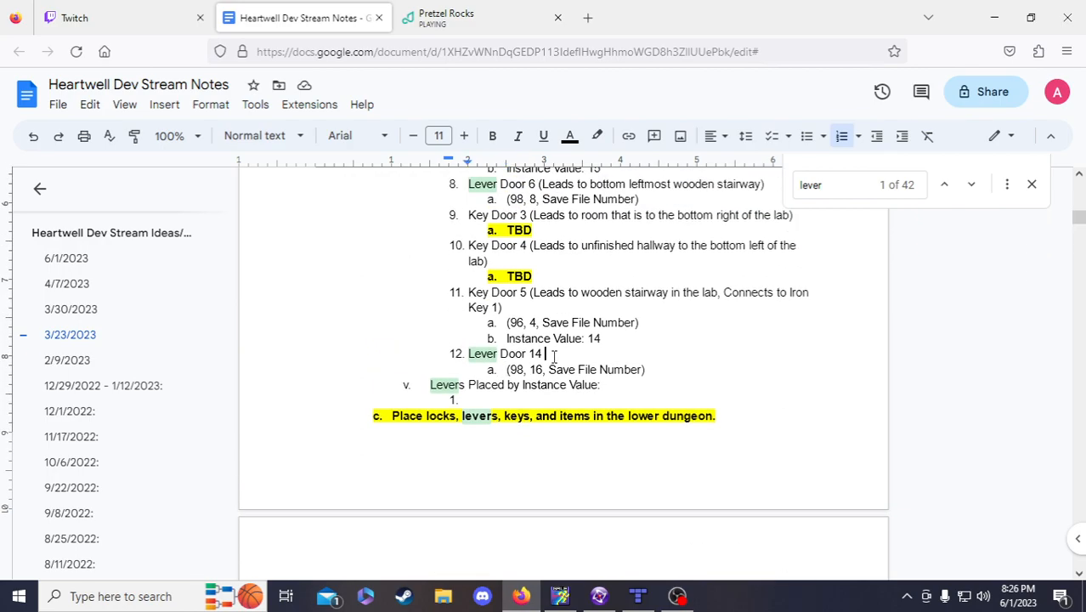
pyautogui.write('()')
pyautogui.write('Connects the me')
pyautogui.write('tal starting ro')
pyautogui.write('om to the ce')
pyautogui.write('ntral wel')
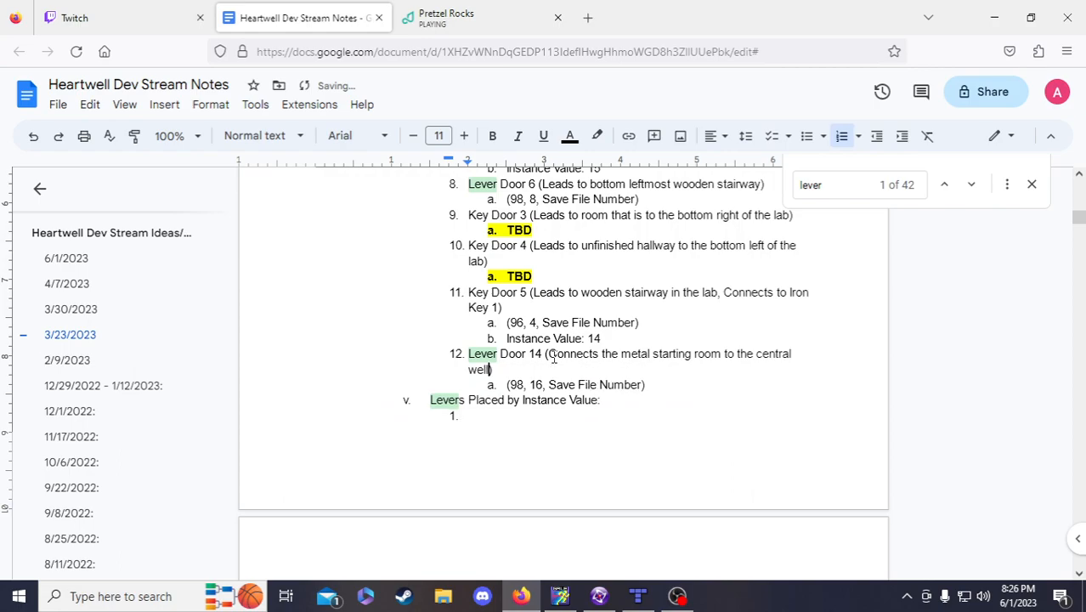
pyautogui.write('l')
# - Extend the Lever Door 14 description to read "to a winding corridor that leads to the central well"
pyautogui.click(738, 349)
pyautogui.write('a winding corrido')
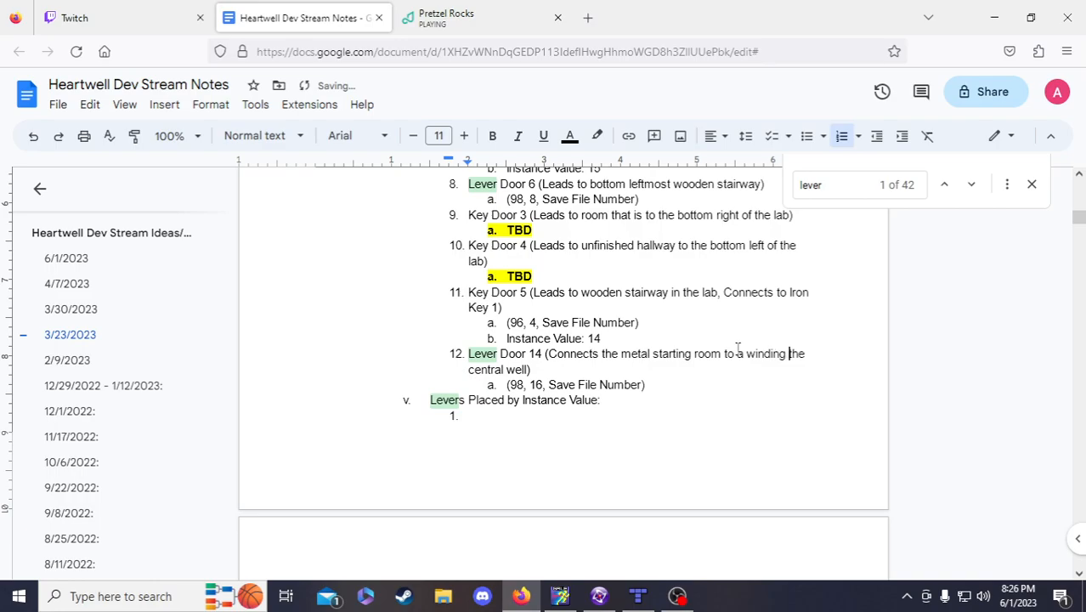
pyautogui.write('r that leads ')
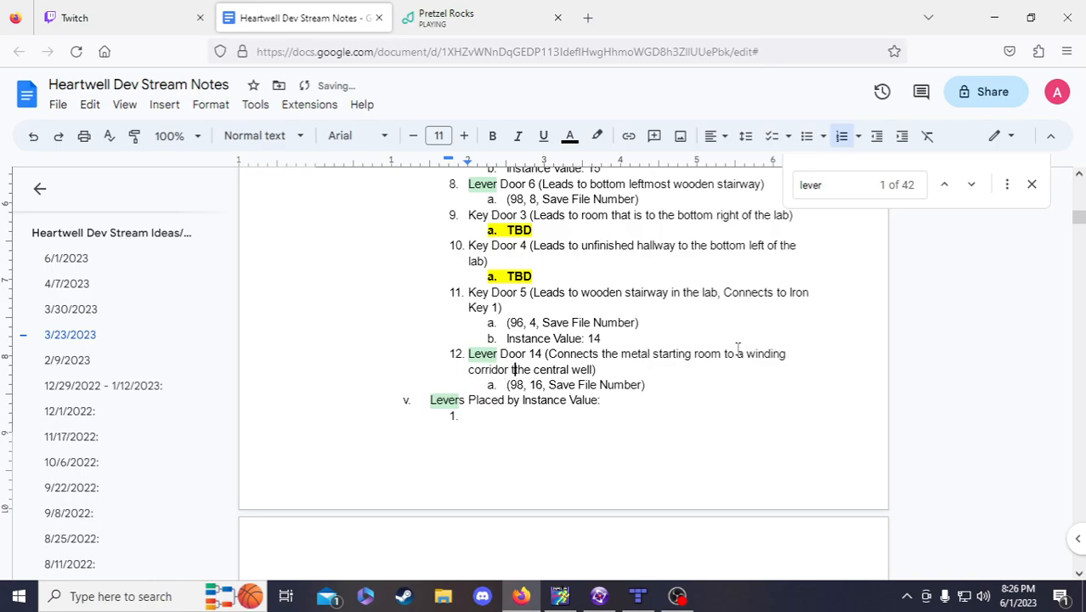
pyautogui.write('to th')
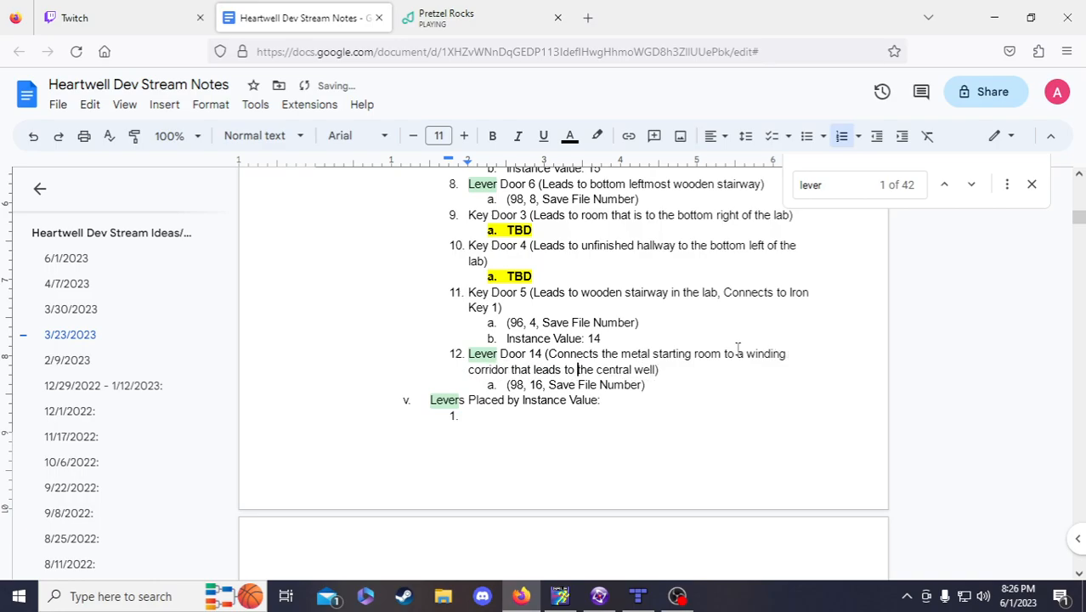
pyautogui.click(732, 387)
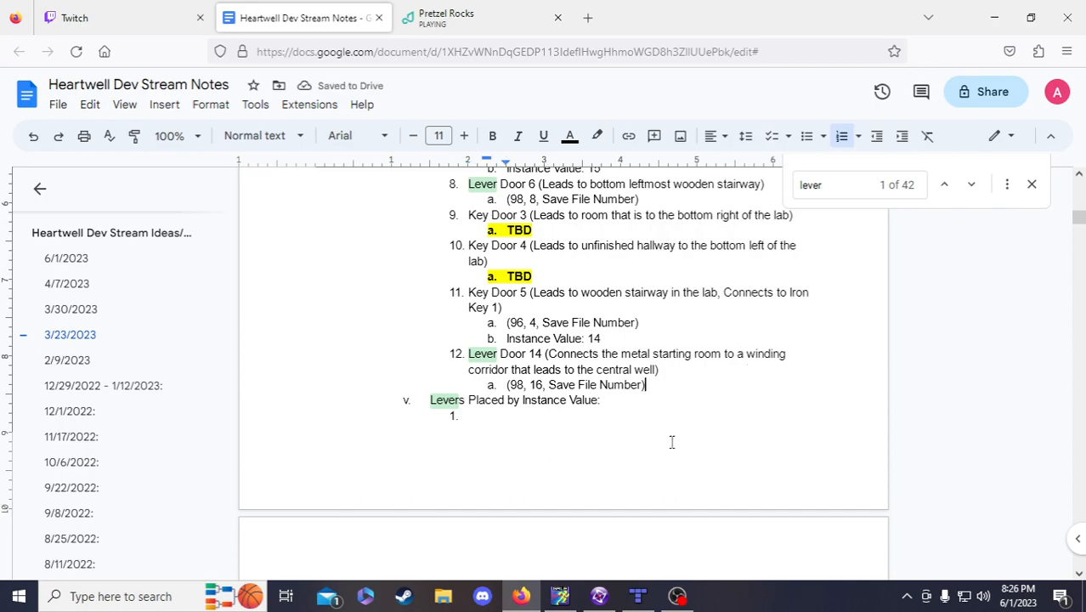
# - Switch to the Central Well frame editor in Clickteam Fusion and check the instance value of the lever beside the corridor right of the well
pyautogui.moveTo(586, 602)
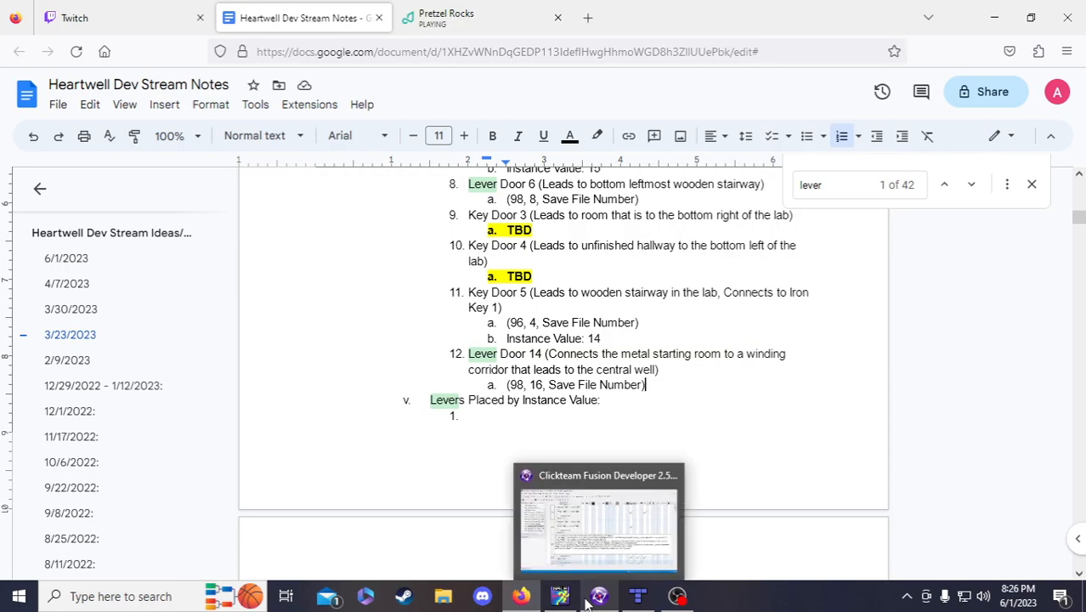
pyautogui.click(587, 602)
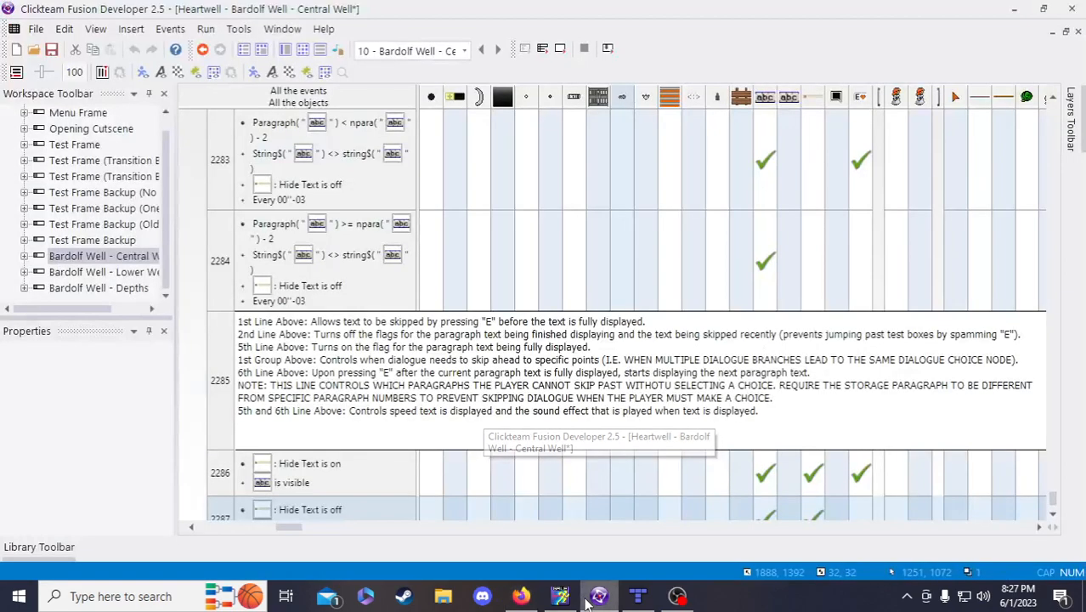
pyautogui.click(532, 598)
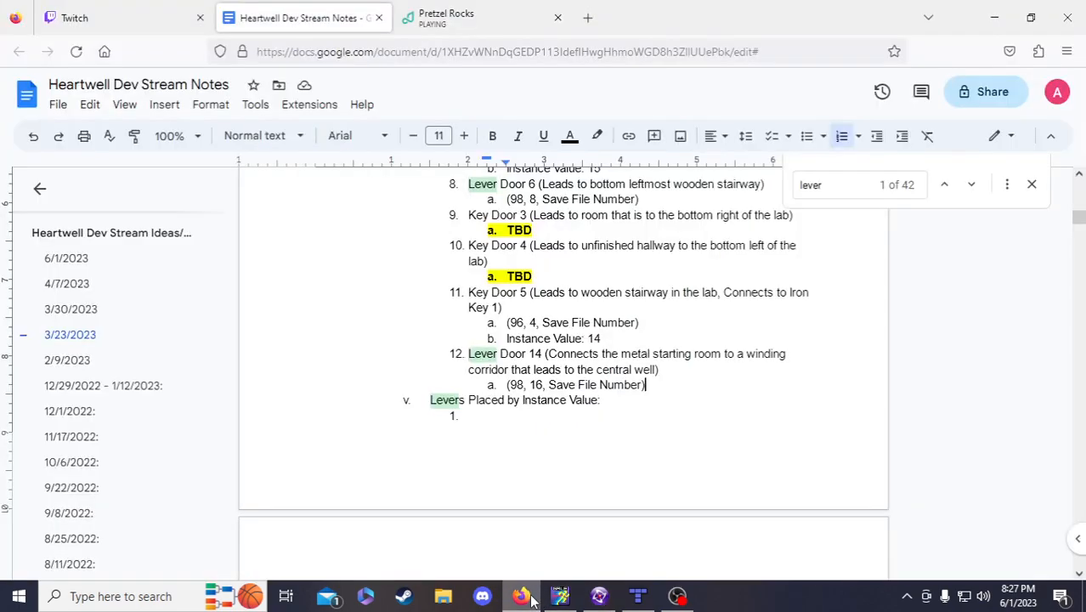
pyautogui.click(599, 596)
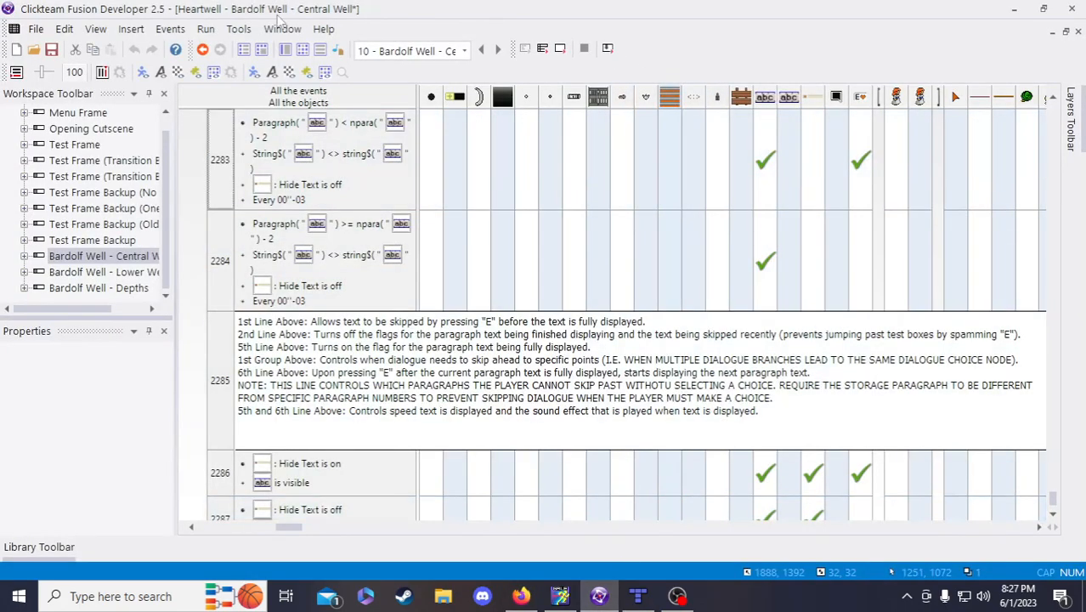
pyautogui.click(287, 51)
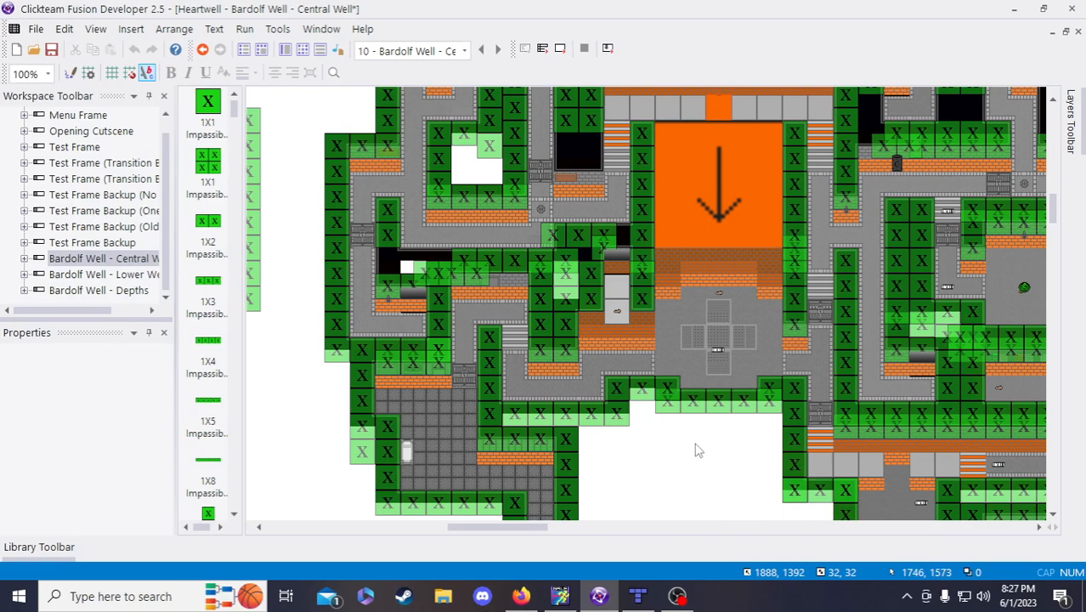
pyautogui.click(844, 214)
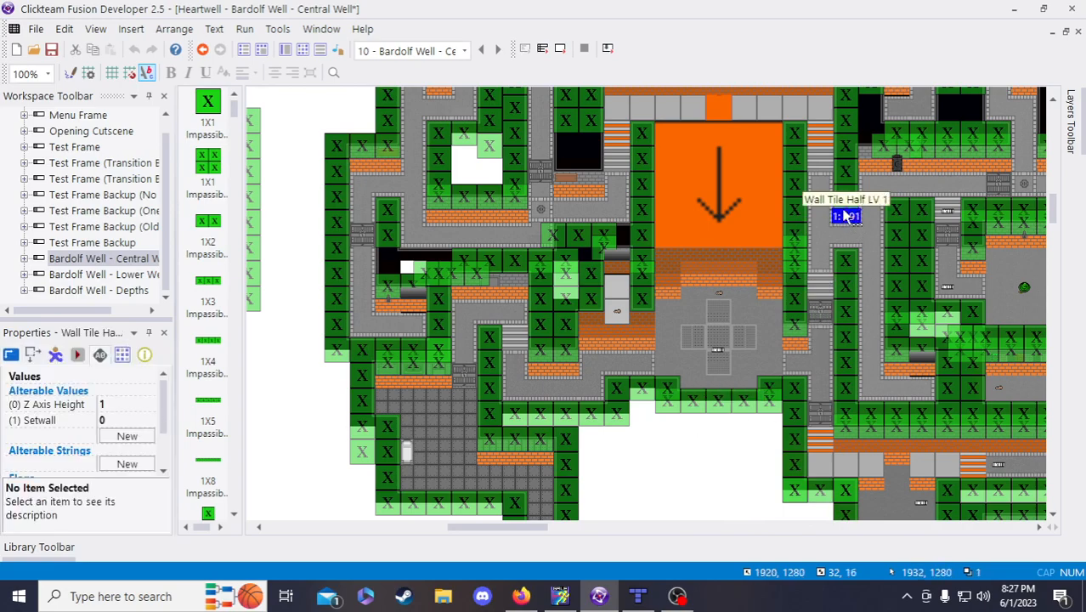
pyautogui.click(848, 211)
pyautogui.moveTo(164, 421); pyautogui.dragTo(165, 452)
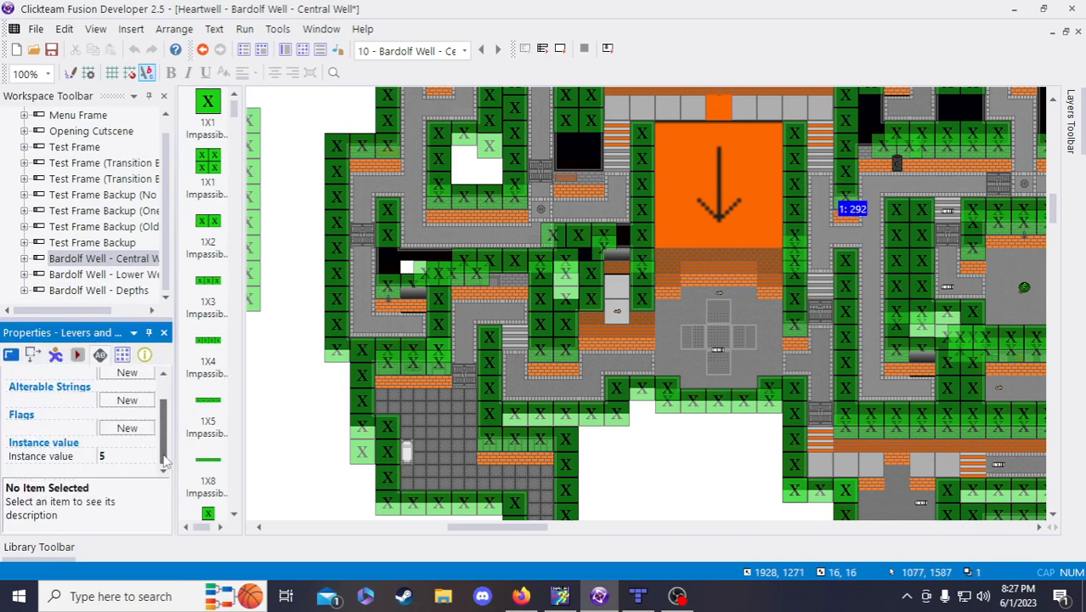
pyautogui.click(660, 506)
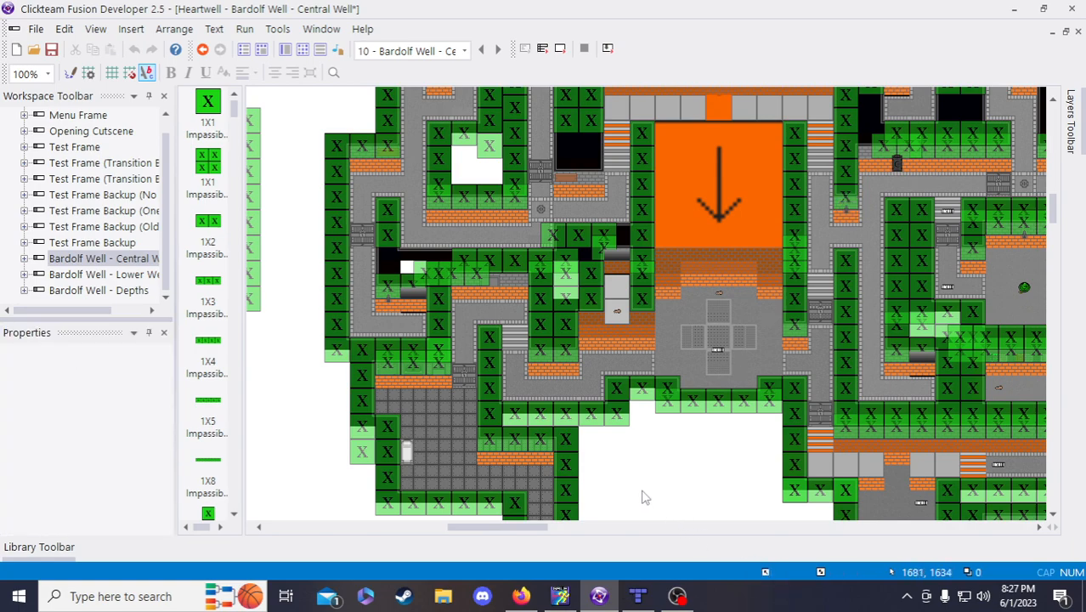
# - Copy that lever and place the duplicate on the brick wall beside the new door by the grey tiled room
pyautogui.click(849, 212)
pyautogui.click(662, 429)
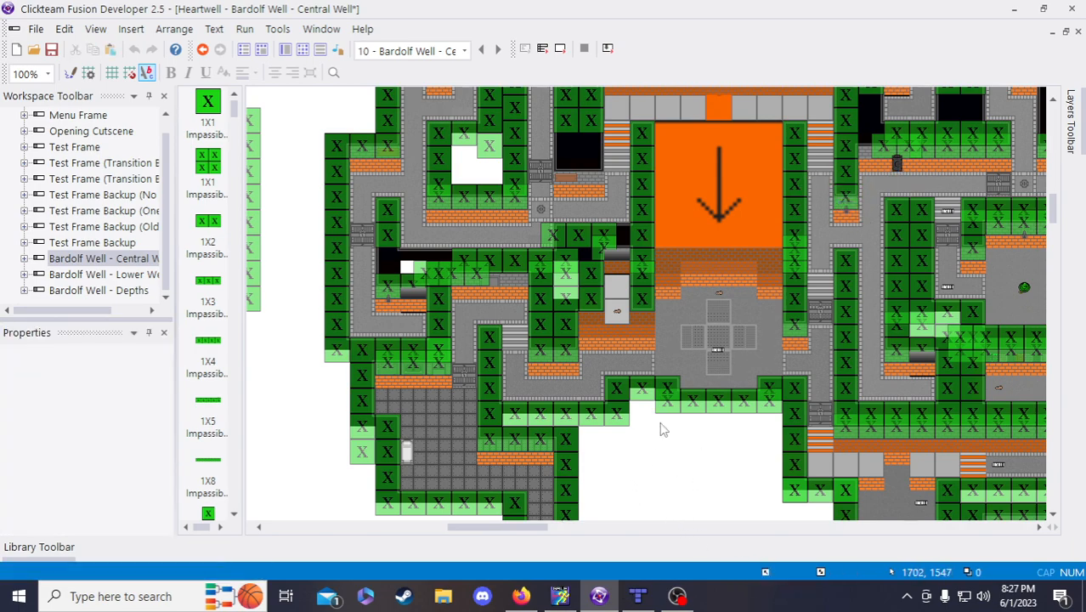
pyautogui.click(609, 456)
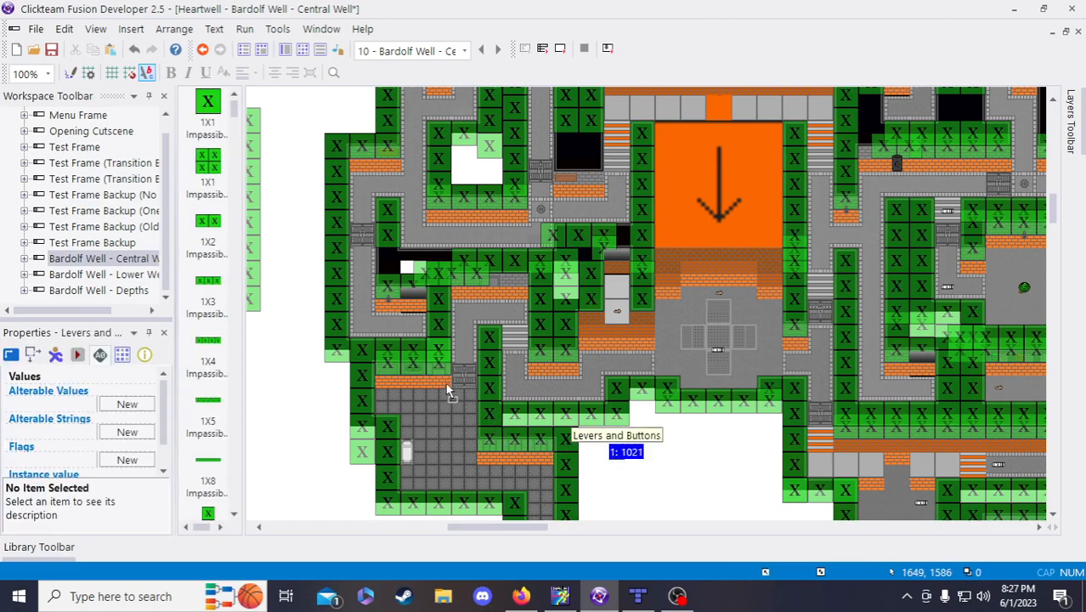
pyautogui.moveTo(437, 376); pyautogui.dragTo(436, 375)
pyautogui.press('Right')
pyautogui.press('Right')
pyautogui.press('Right')
pyautogui.press('Right')
pyautogui.press('Right')
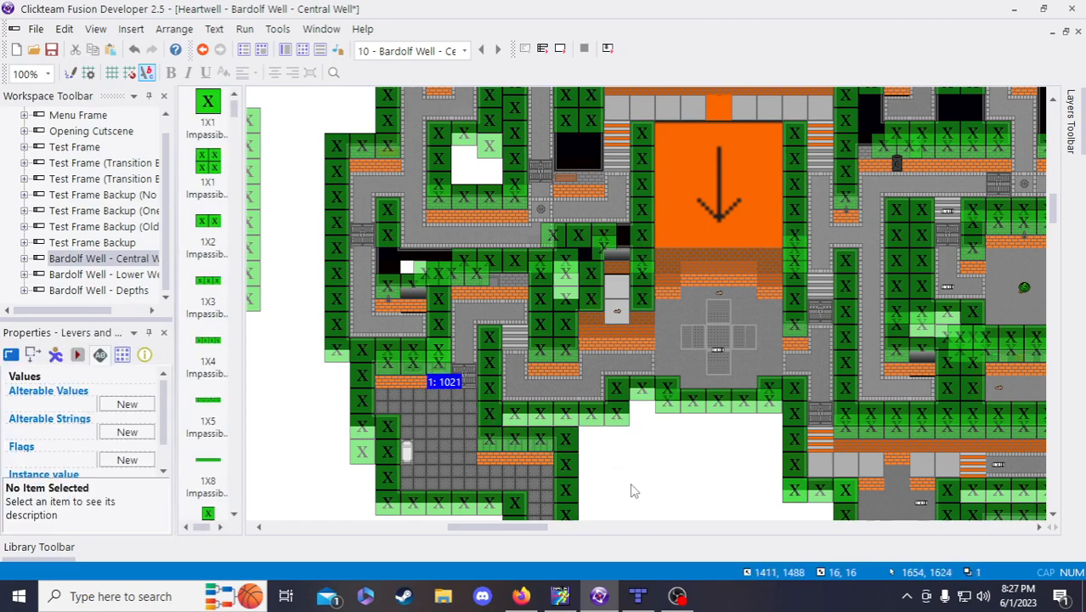
pyautogui.click(635, 478)
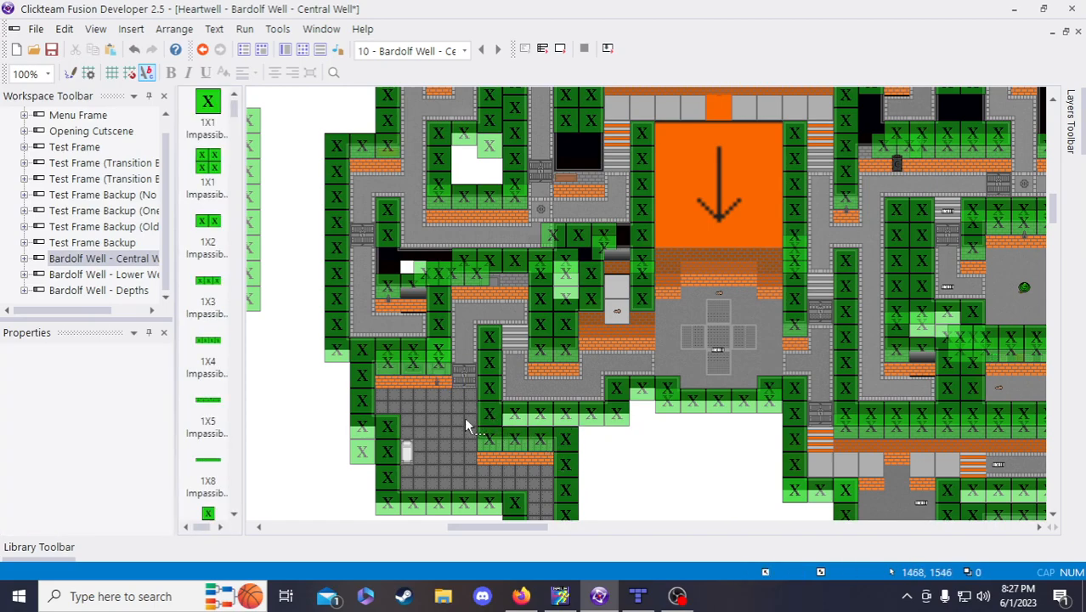
# - Fine-tune the new lever's position on the brick wall to about 1416, 1479
pyautogui.click(435, 387)
pyautogui.click(659, 478)
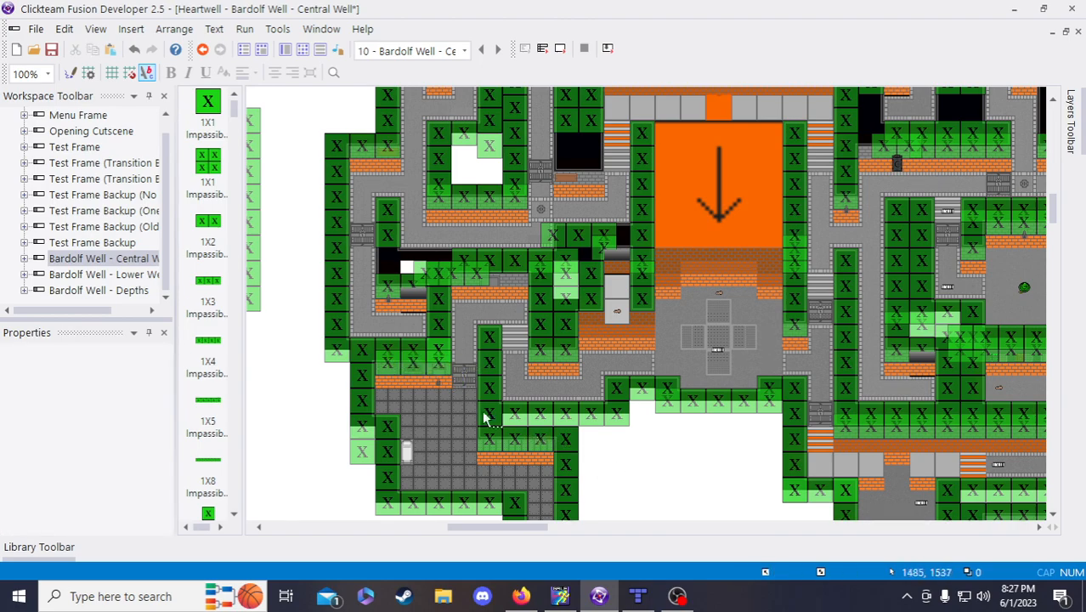
pyautogui.click(437, 378)
pyautogui.click(637, 478)
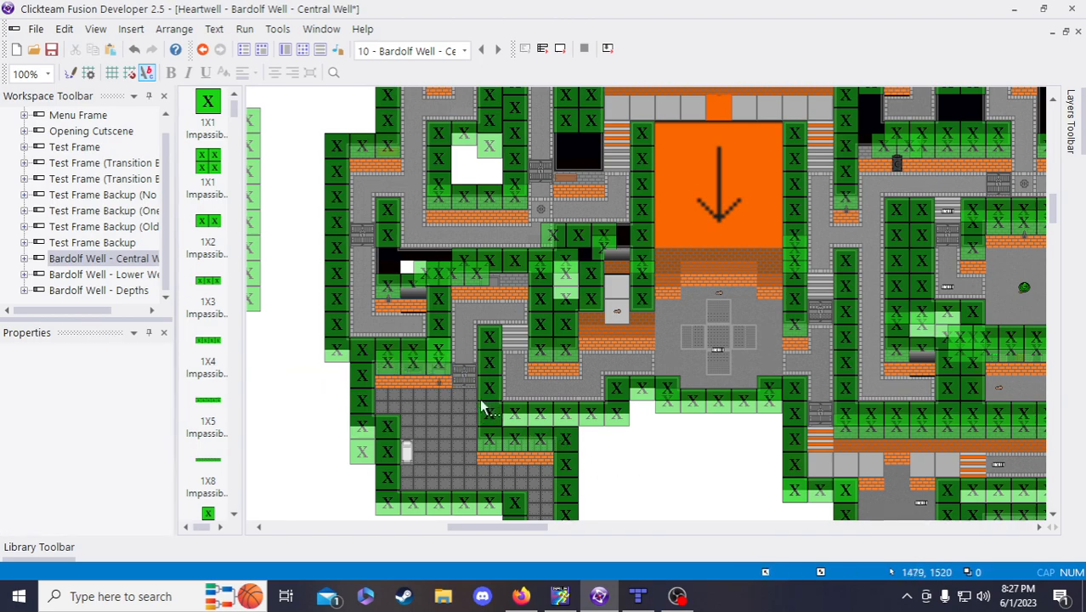
pyautogui.click(437, 383)
pyautogui.press('Up')
pyautogui.press('Up')
pyautogui.press('Up')
pyautogui.press('Up')
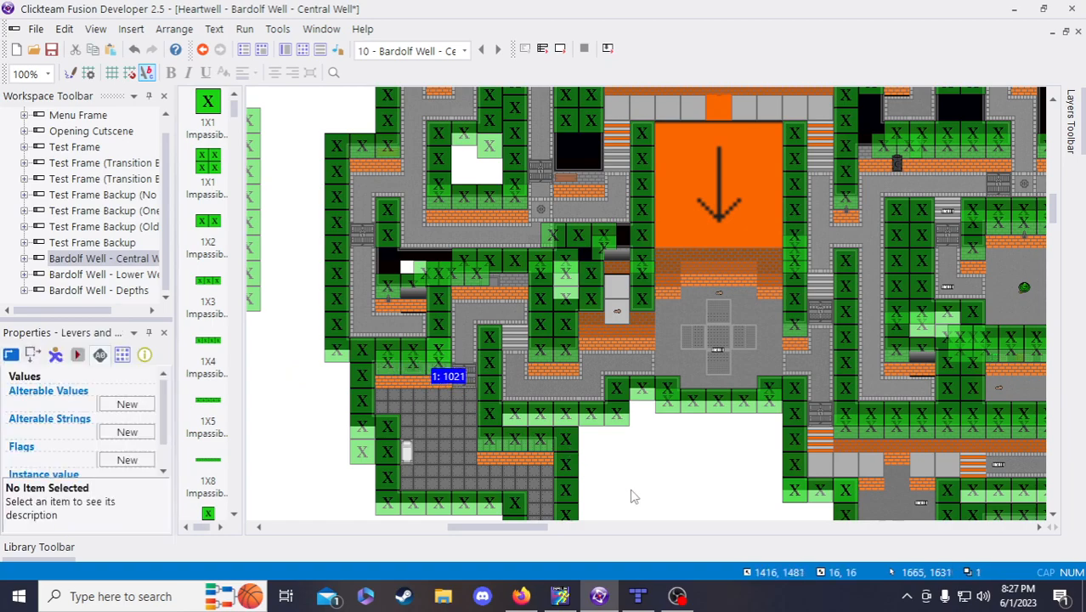
pyautogui.click(632, 497)
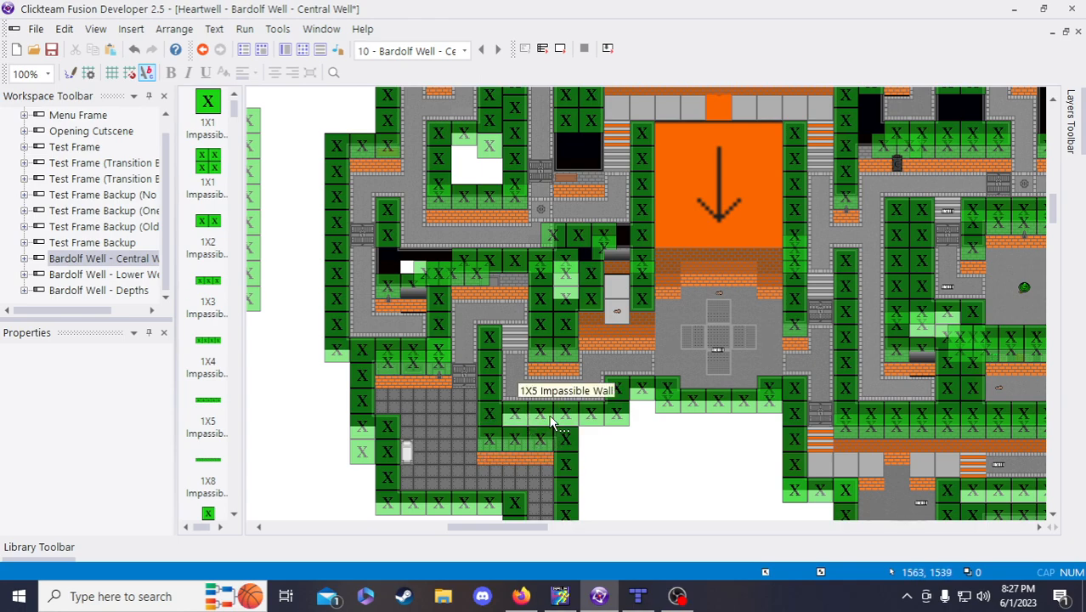
# - Set the instance value of the new door by the grey tiled room to 16
pyautogui.click(466, 387)
pyautogui.click(467, 391)
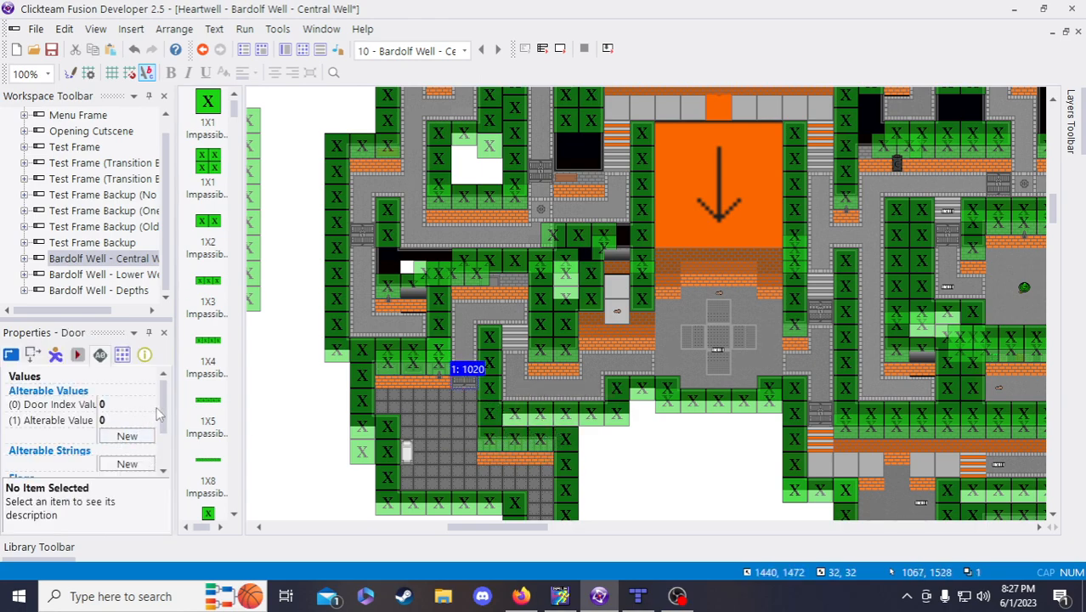
pyautogui.scroll(-2, 102, 425)
pyautogui.click(119, 455)
pyautogui.write('16')
pyautogui.press('Return')
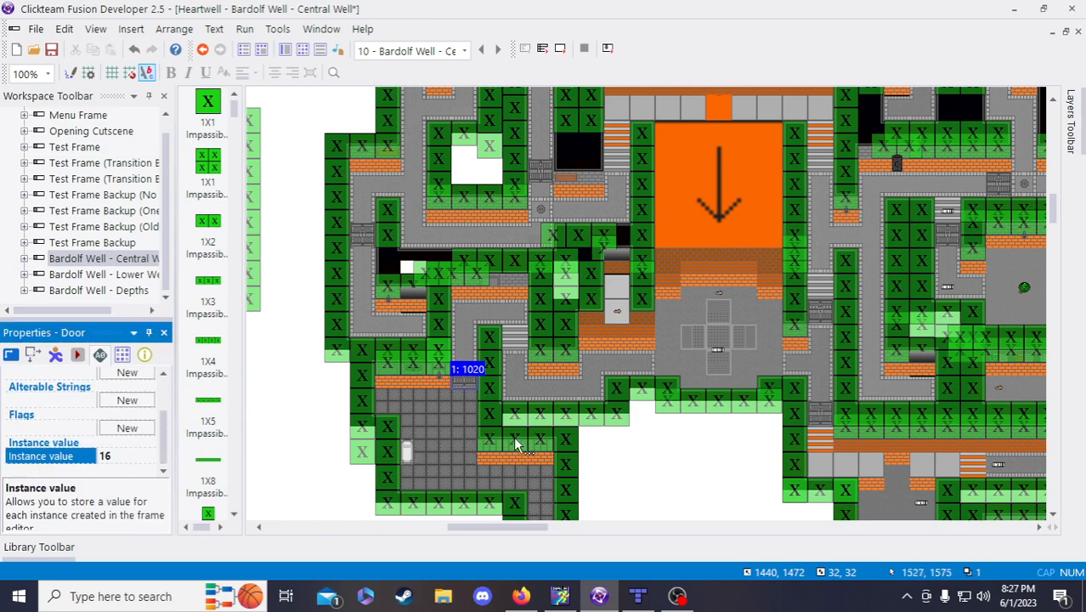
# - Set the instance value of the new lever beside the door to 16
pyautogui.click(440, 374)
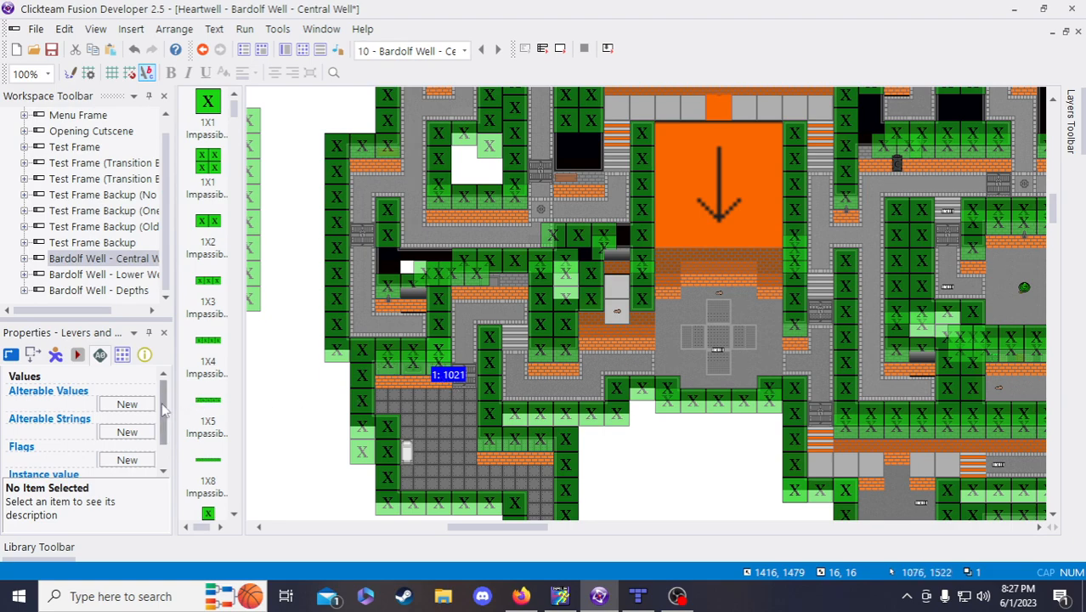
pyautogui.click(119, 455)
pyautogui.write('15')
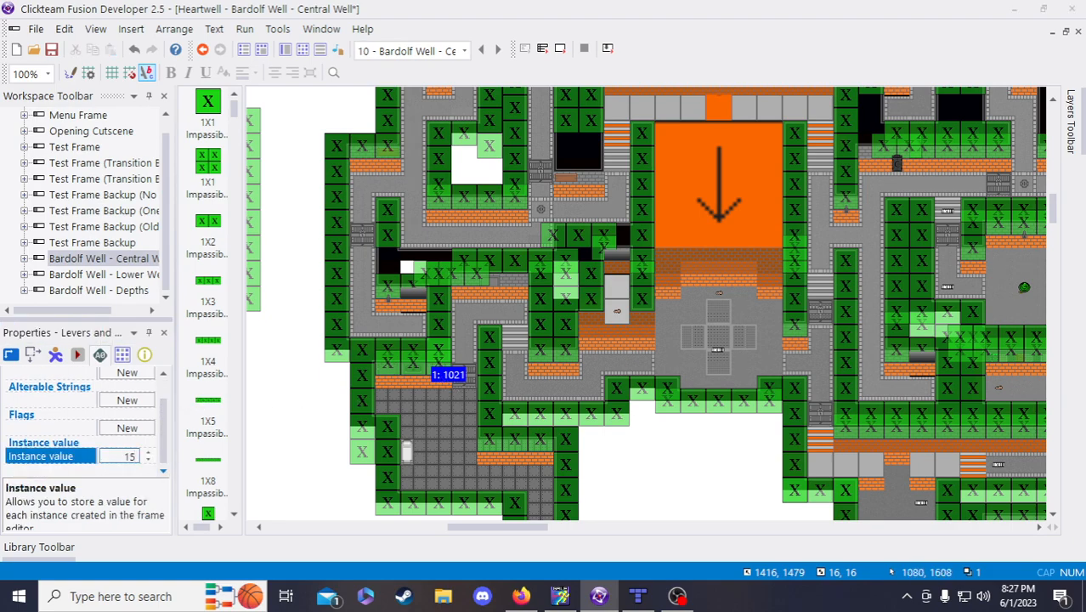
pyautogui.press('Return')
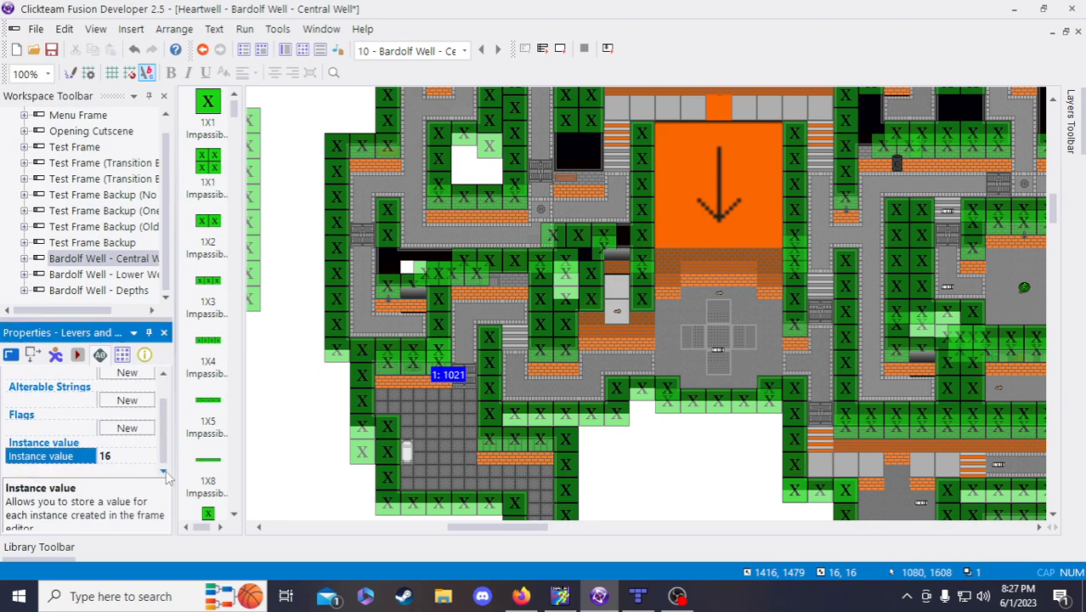
pyautogui.click(662, 493)
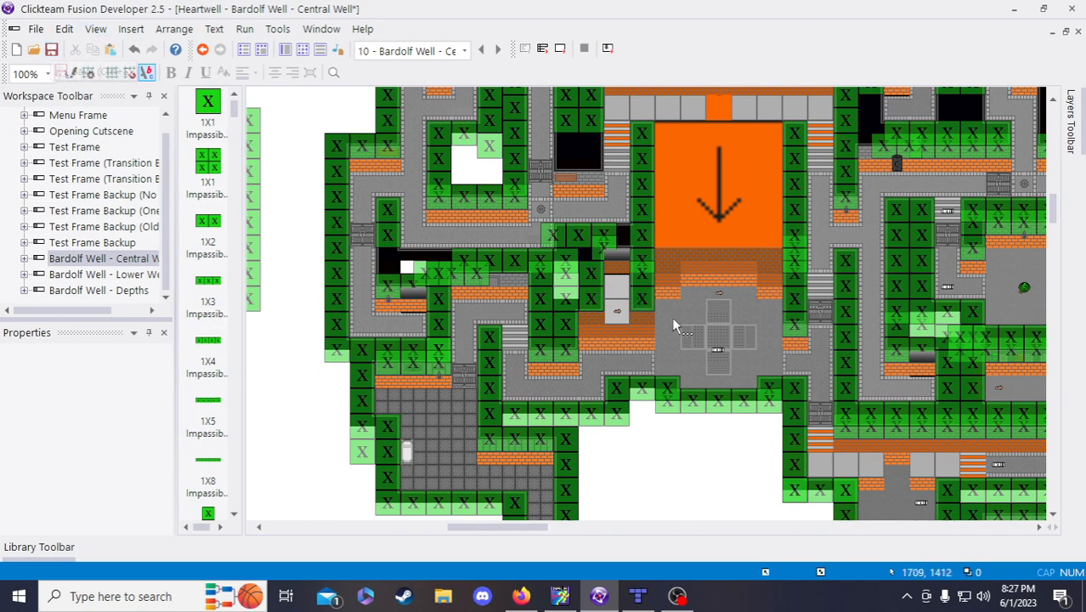
# - Move the 4X1 impassible wall right of the new door upward and save the project
pyautogui.click(488, 387)
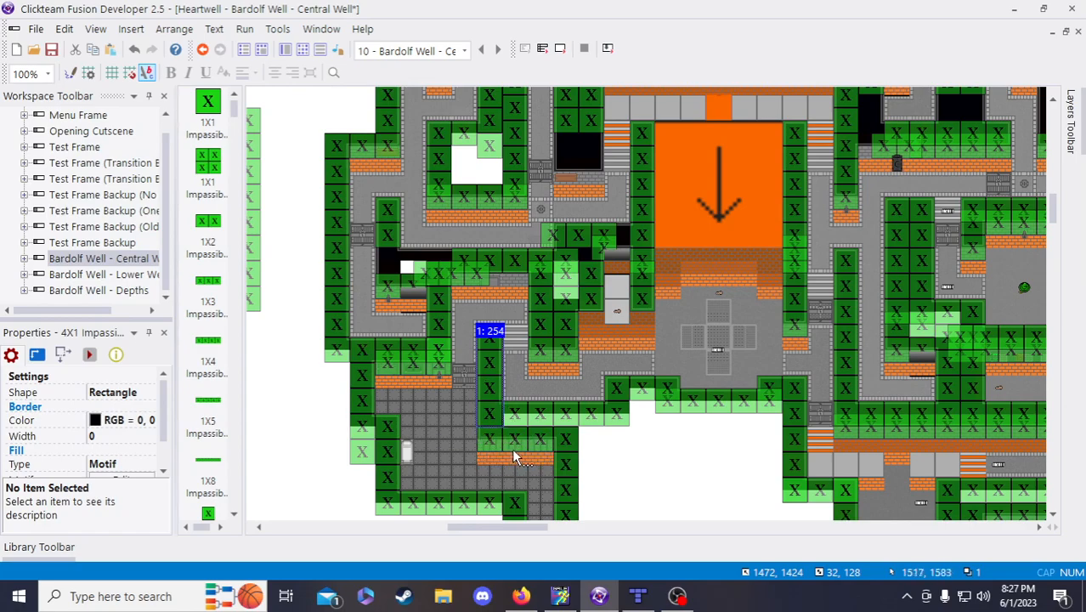
pyautogui.moveTo(490, 392); pyautogui.dragTo(487, 339)
pyautogui.click(693, 497)
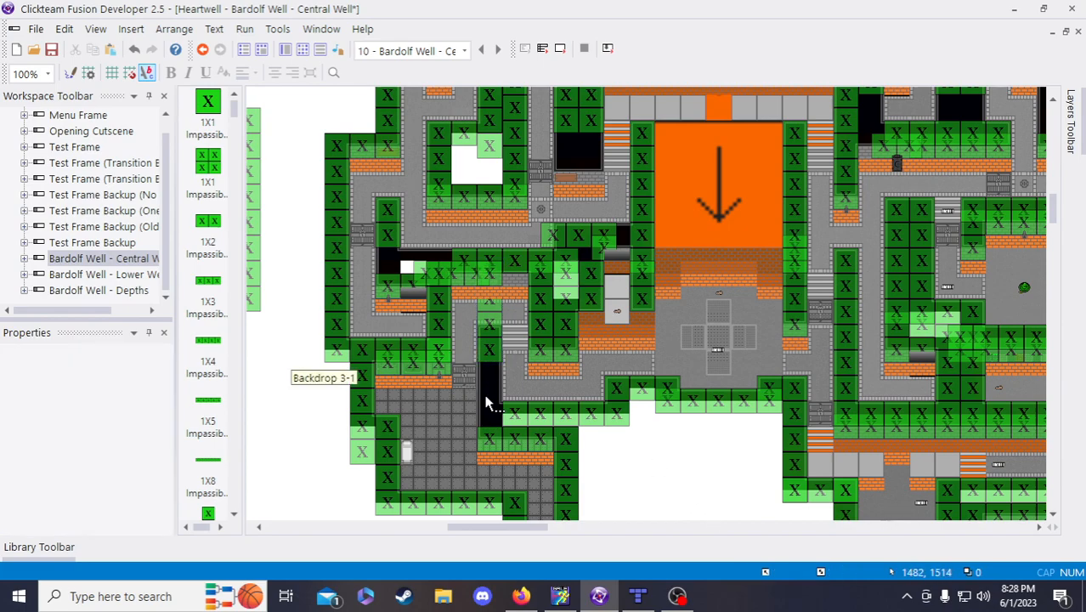
pyautogui.click(52, 49)
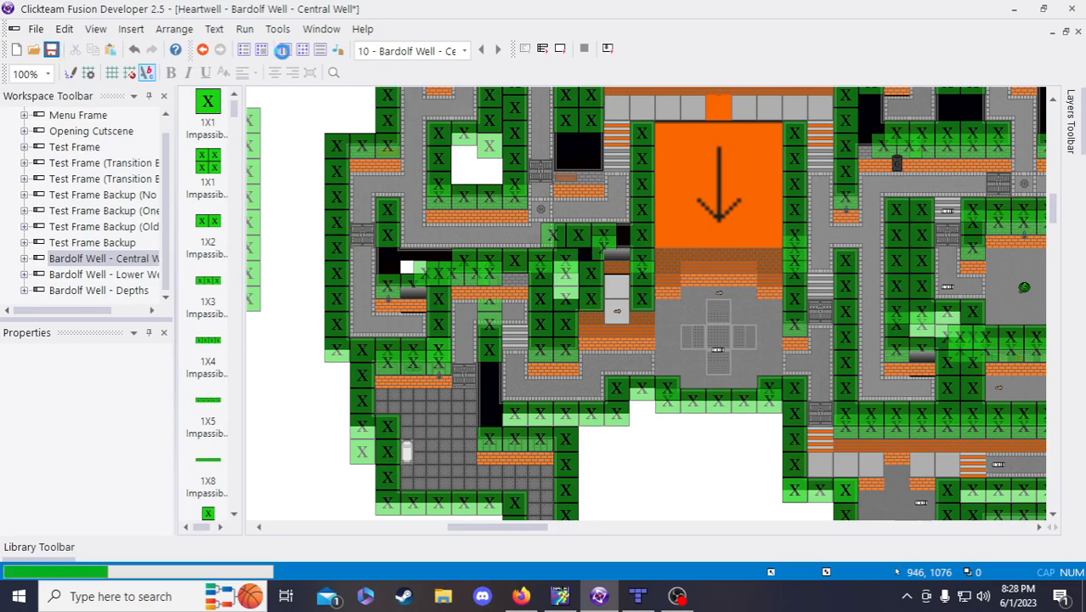
# - Open the Central Well frame's event list and review the dialogue text events around the comment on line 2285
pyautogui.click(305, 50)
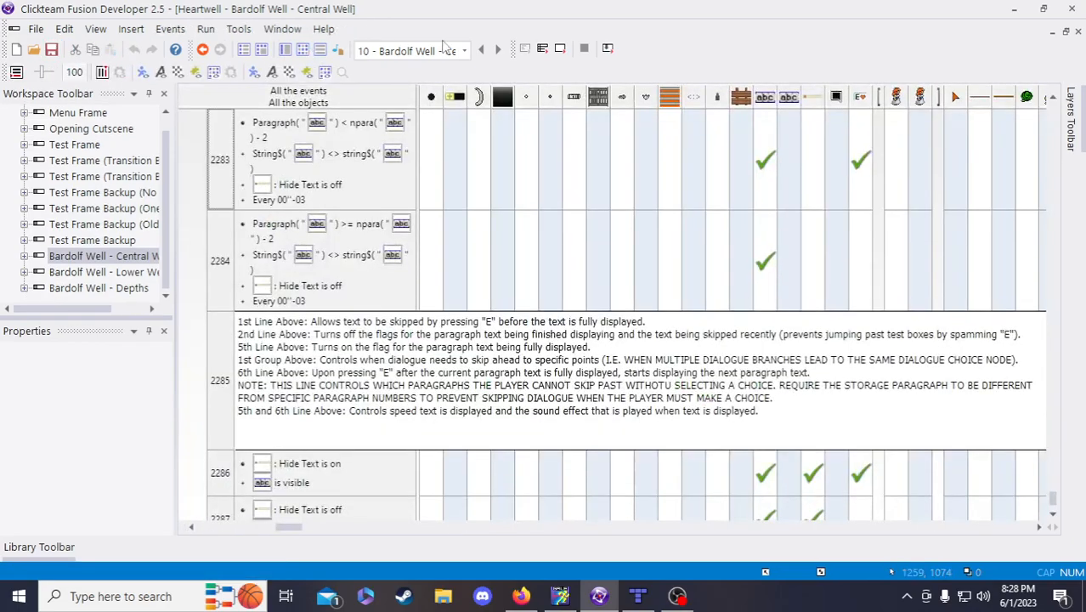
pyautogui.click(320, 50)
pyautogui.scroll(-3, 608, 282)
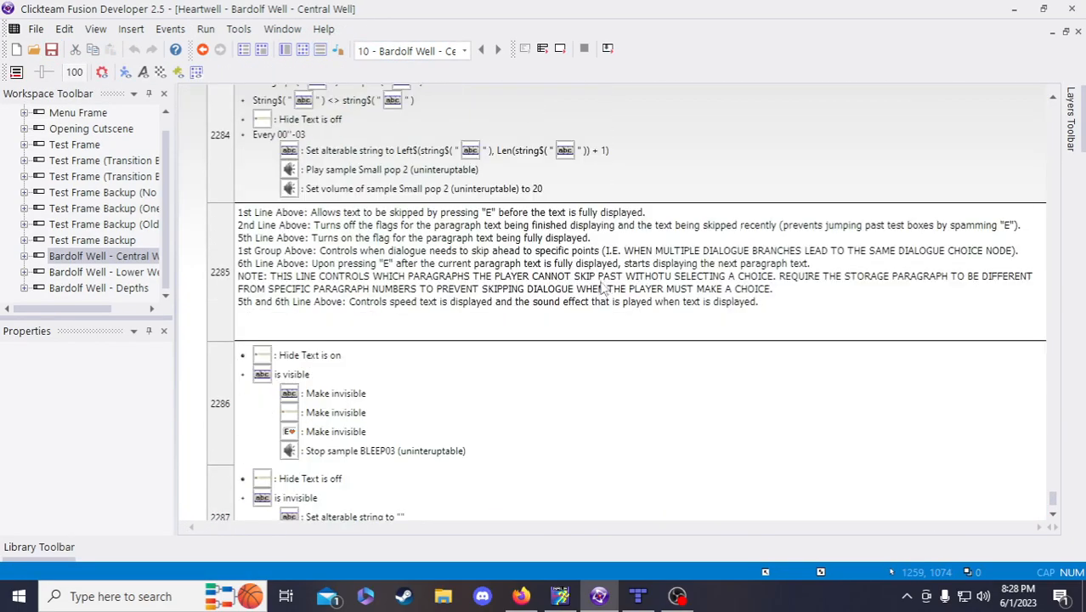
pyautogui.scroll(-2, 607, 304)
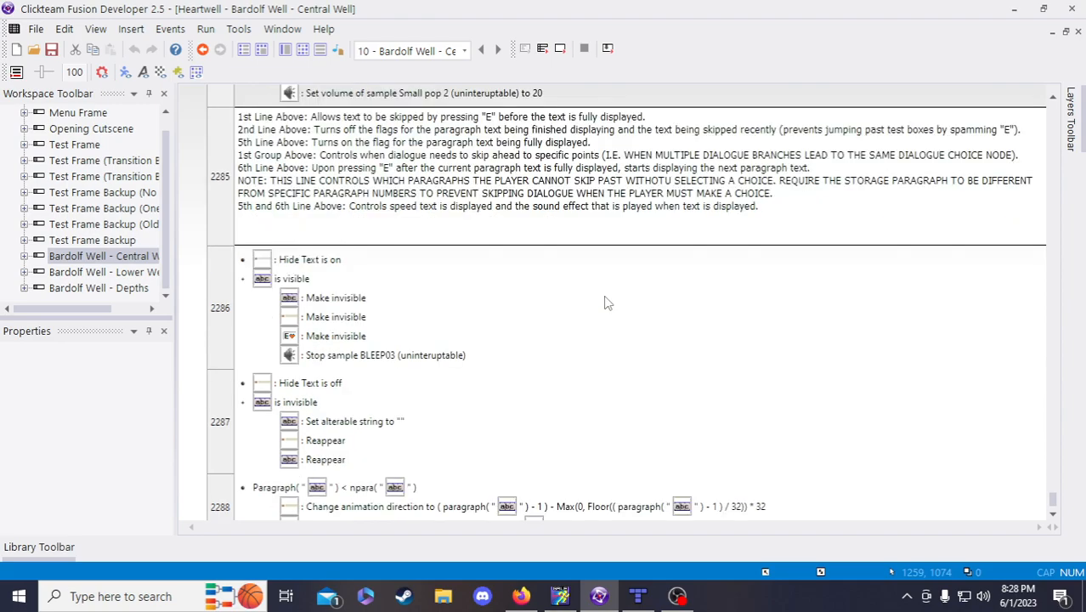
pyautogui.scroll(2, 606, 304)
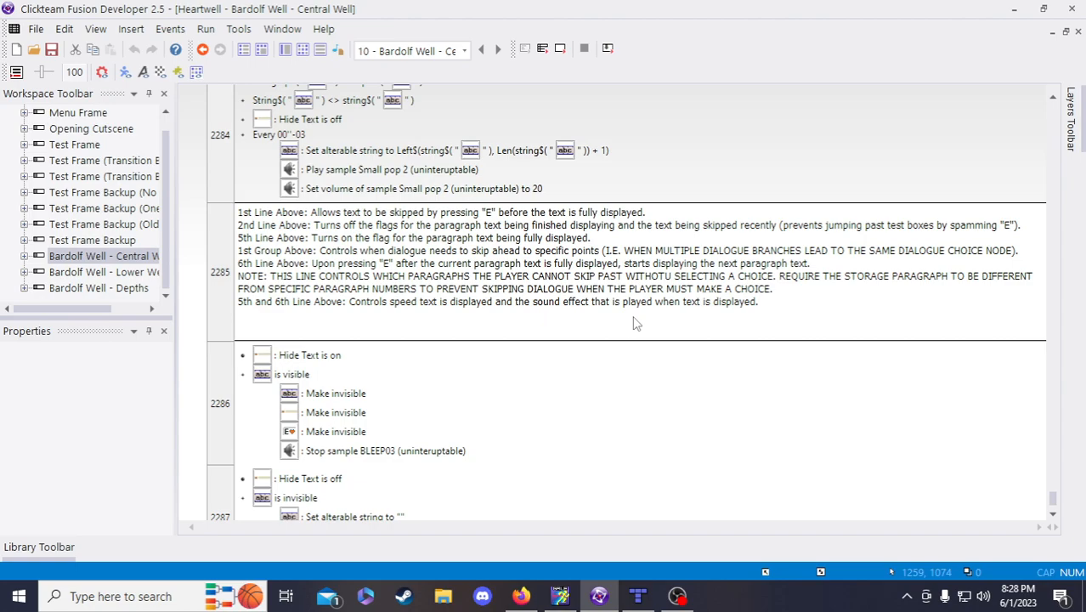
pyautogui.doubleClick(636, 323)
pyautogui.scroll(-4, 312, 276)
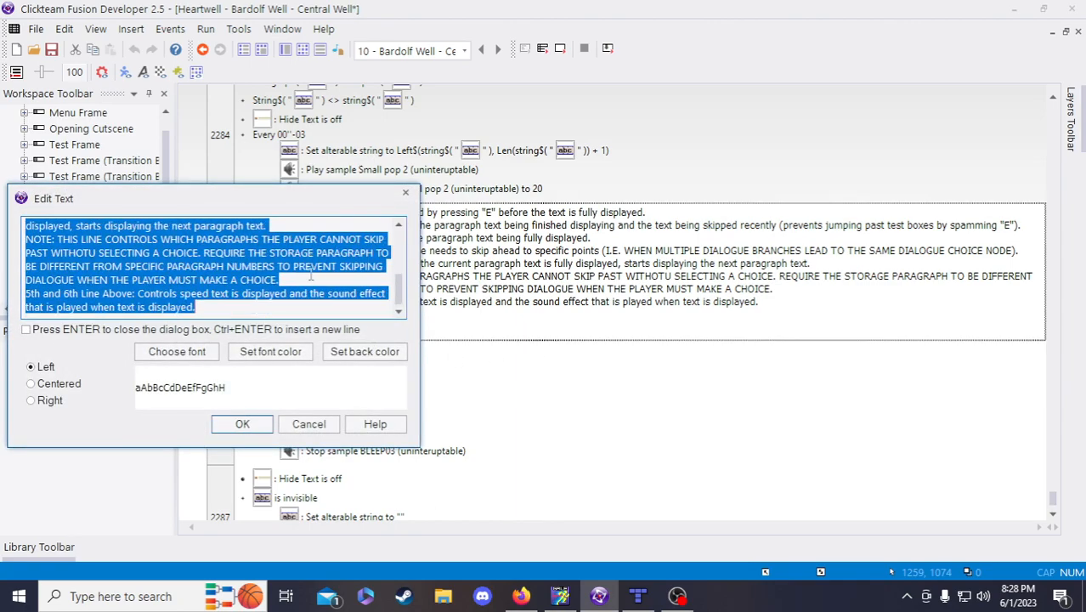
pyautogui.click(242, 312)
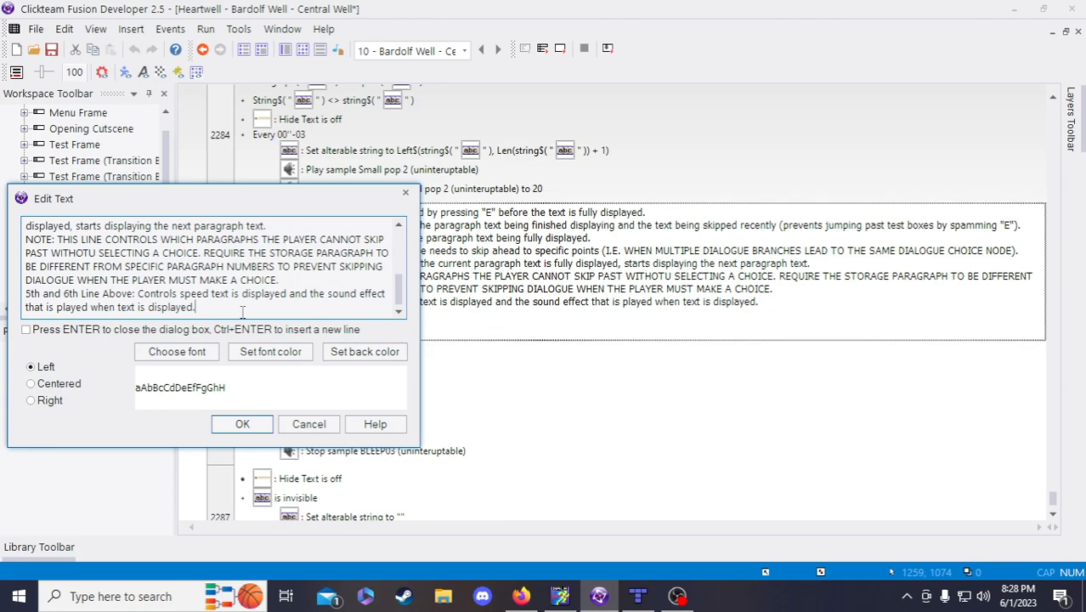
pyautogui.click(309, 424)
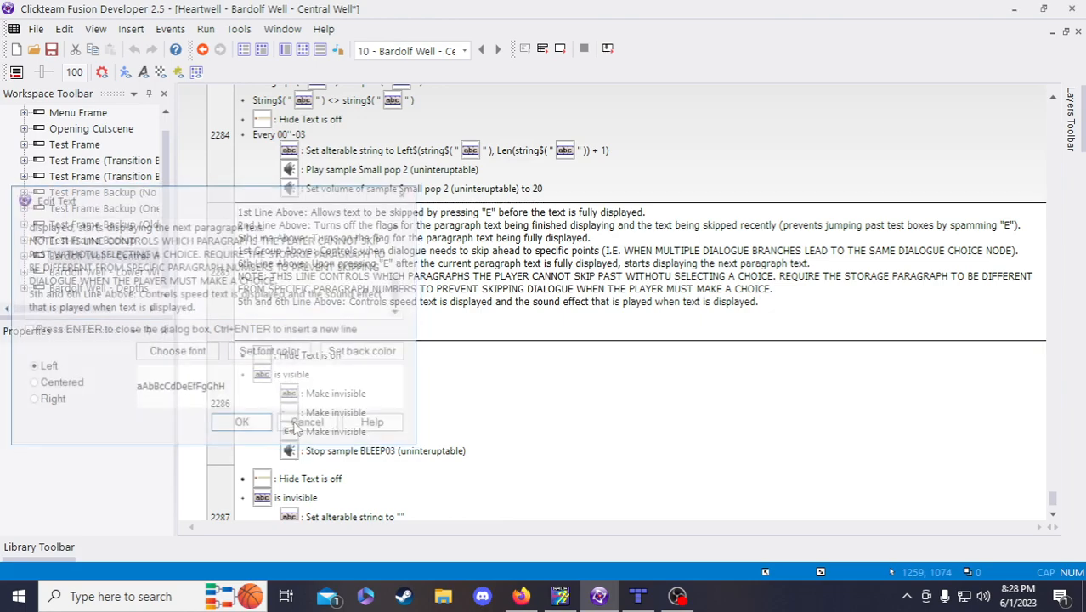
# - Remove the trailing blank lines from the dialogue comment on line 2285 and save the project
pyautogui.doubleClick(589, 323)
pyautogui.scroll(-3, 356, 297)
pyautogui.scroll(-1, 356, 301)
pyautogui.click(301, 304)
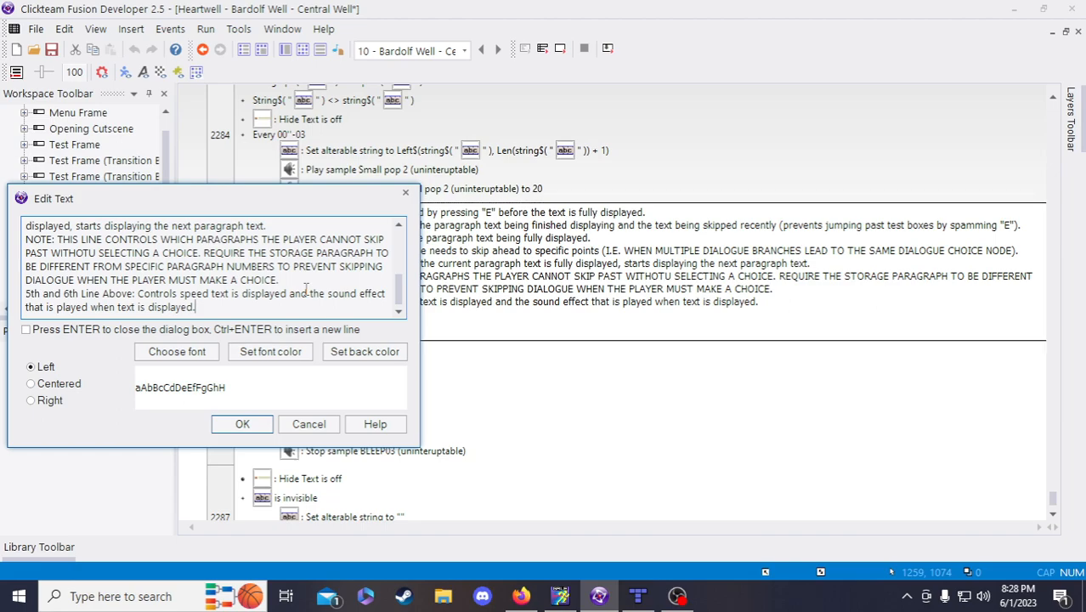
pyautogui.click(243, 423)
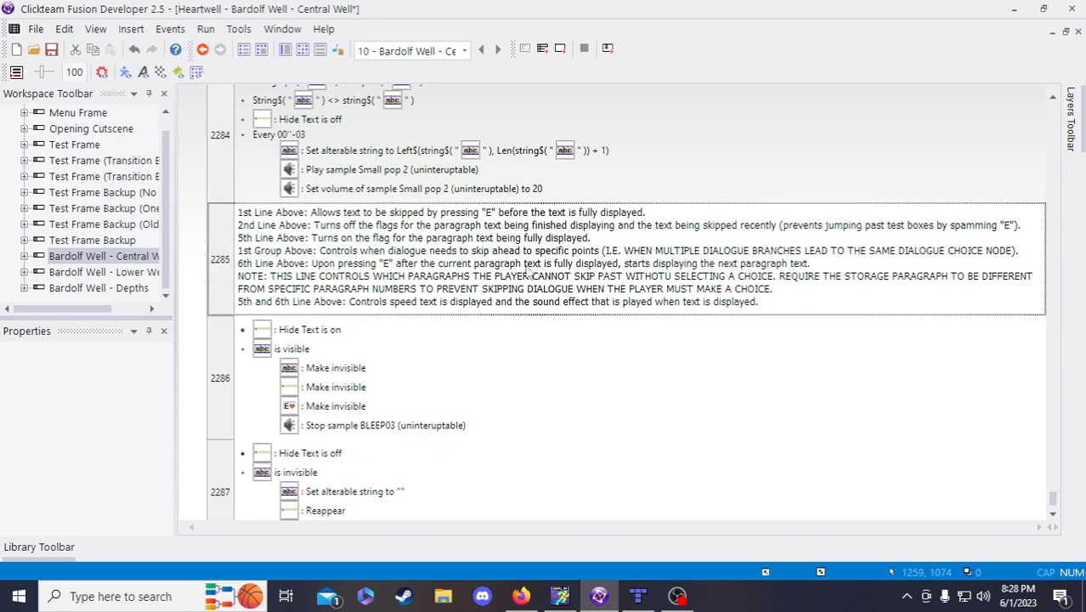
pyautogui.click(50, 53)
pyautogui.scroll(-1, 562, 302)
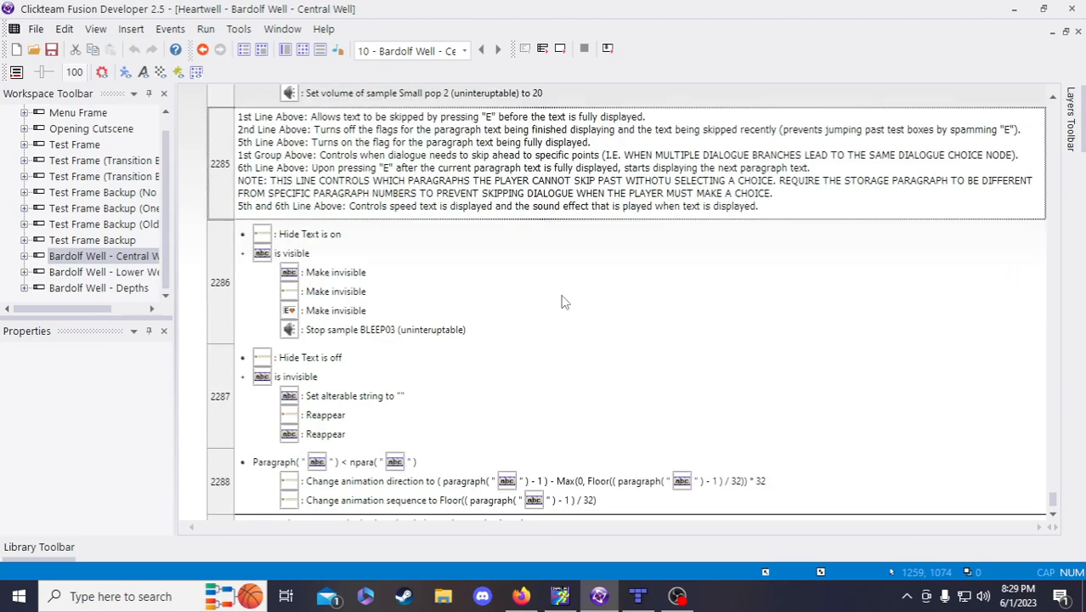
# - Review the textbox control events surrounding the dialogue comment on line 2285, from the Stand Up note to the paragraph animation event
pyautogui.scroll(1, 563, 302)
pyautogui.click(577, 300)
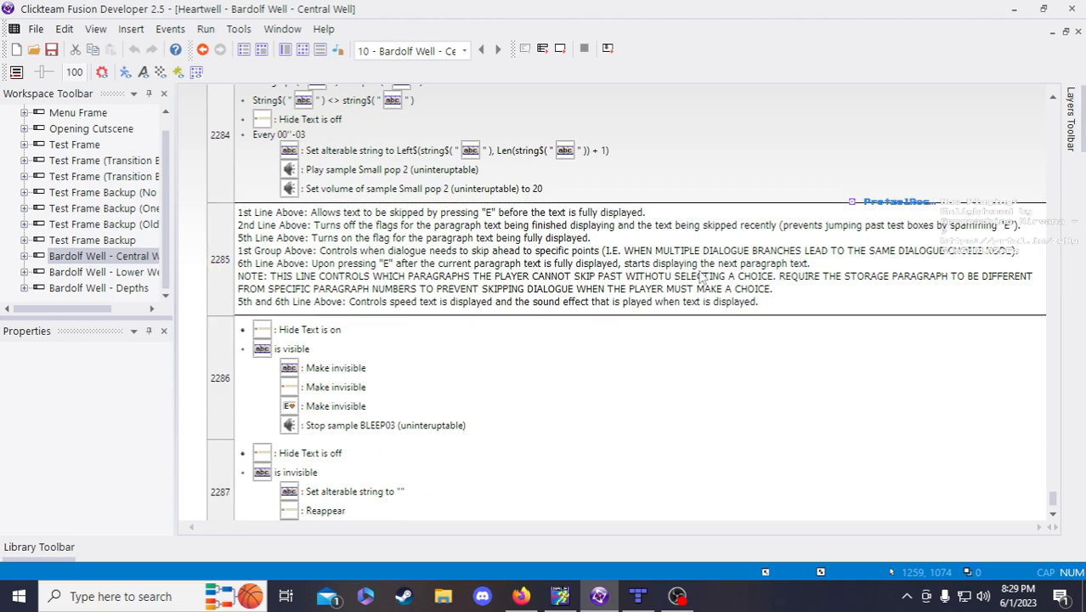
pyautogui.scroll(-5, 702, 279)
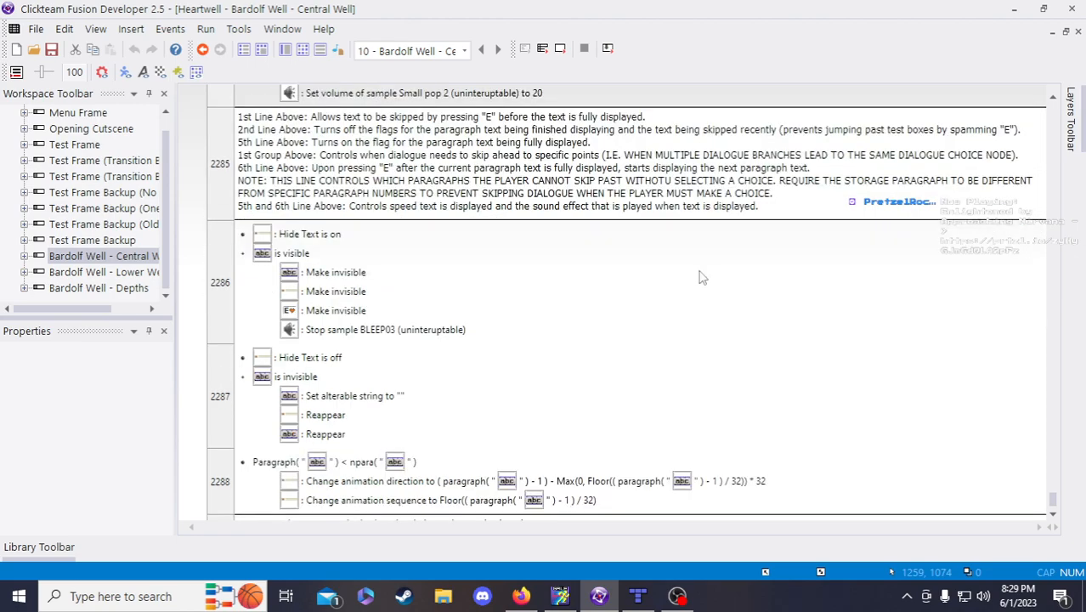
pyautogui.scroll(-7, 635, 387)
pyautogui.scroll(7, 646, 400)
pyautogui.scroll(-2, 669, 414)
pyautogui.scroll(5, 669, 417)
pyautogui.scroll(14, 669, 417)
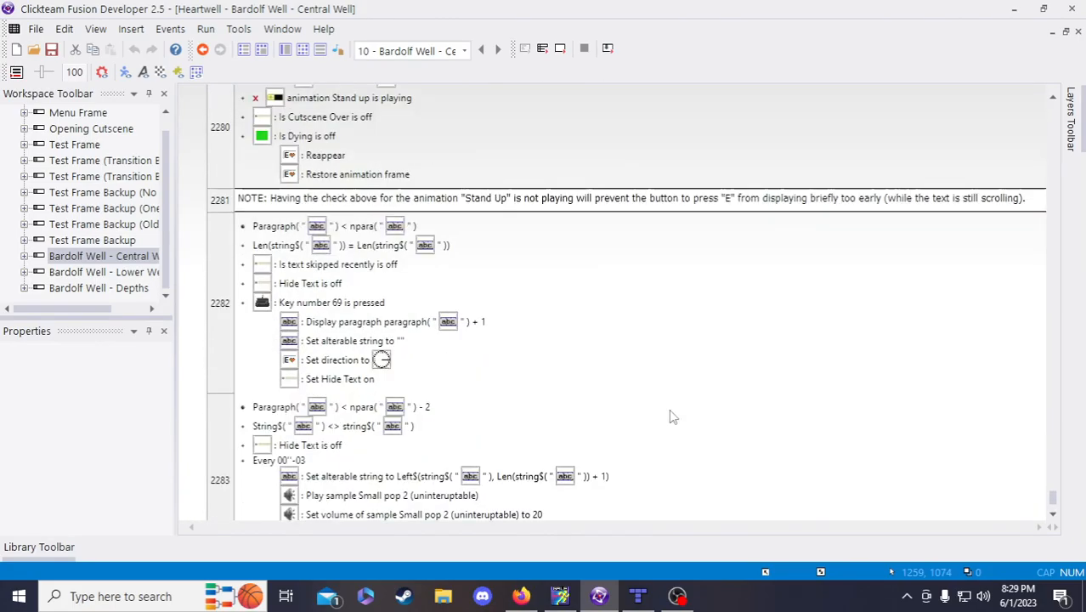
pyautogui.scroll(-10, 669, 419)
pyautogui.scroll(-2, 669, 419)
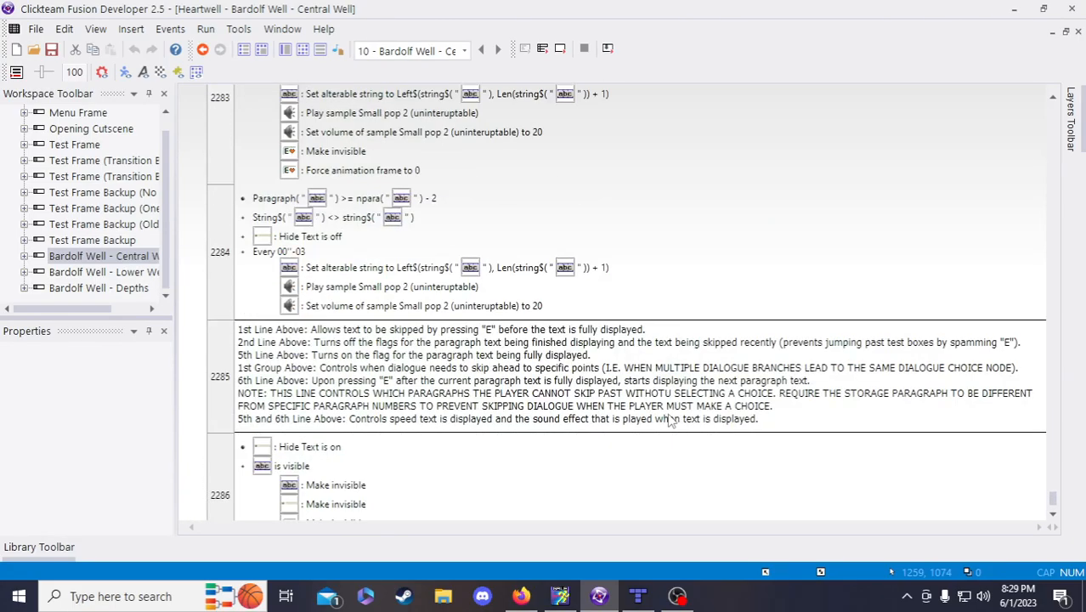
# - Examine the Lore Bits group's events, from the TO DO comment on line 2275 back to the group's start
pyautogui.scroll(10, 669, 419)
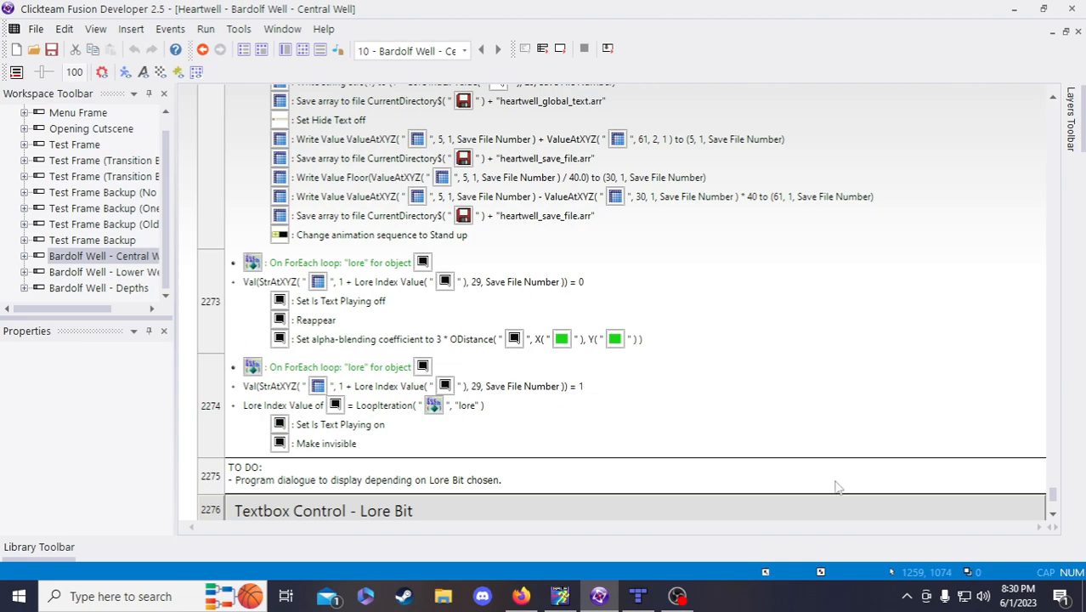
pyautogui.scroll(-2, 759, 449)
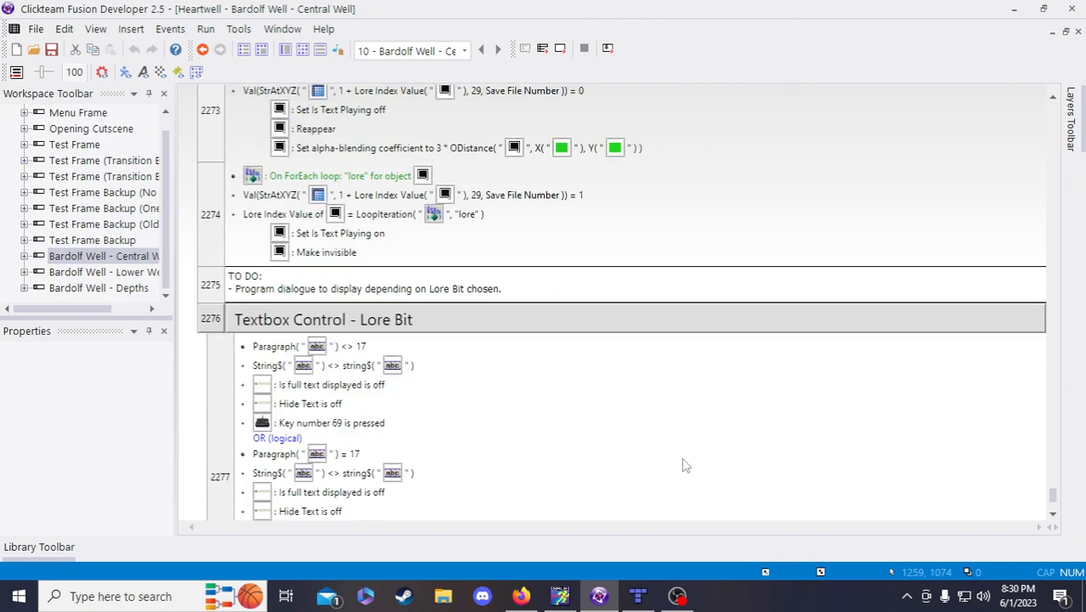
pyautogui.scroll(1, 685, 466)
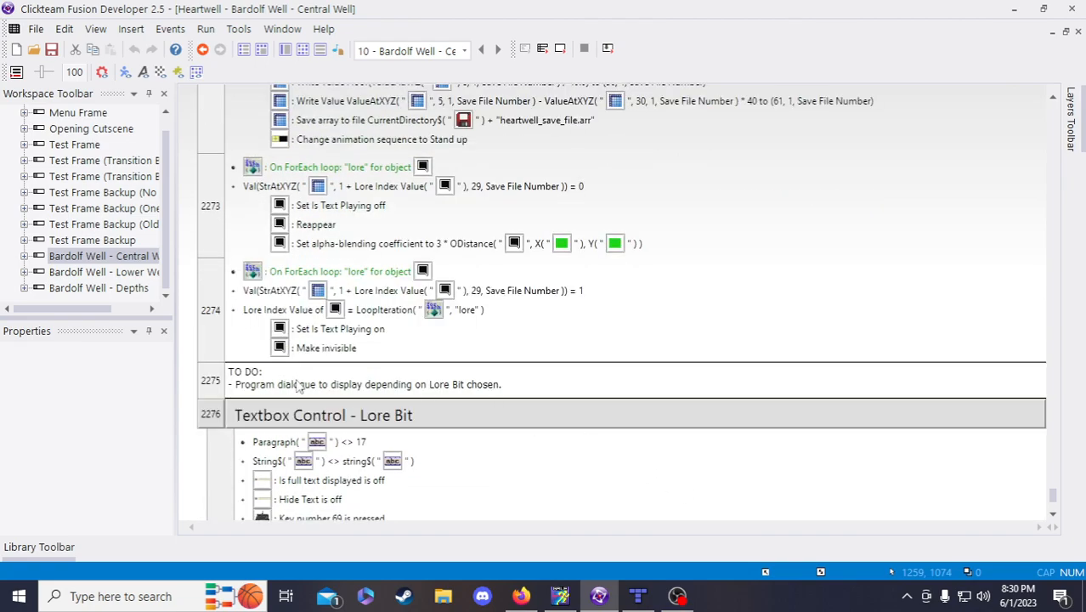
pyautogui.scroll(3, 603, 450)
pyautogui.scroll(5, 604, 450)
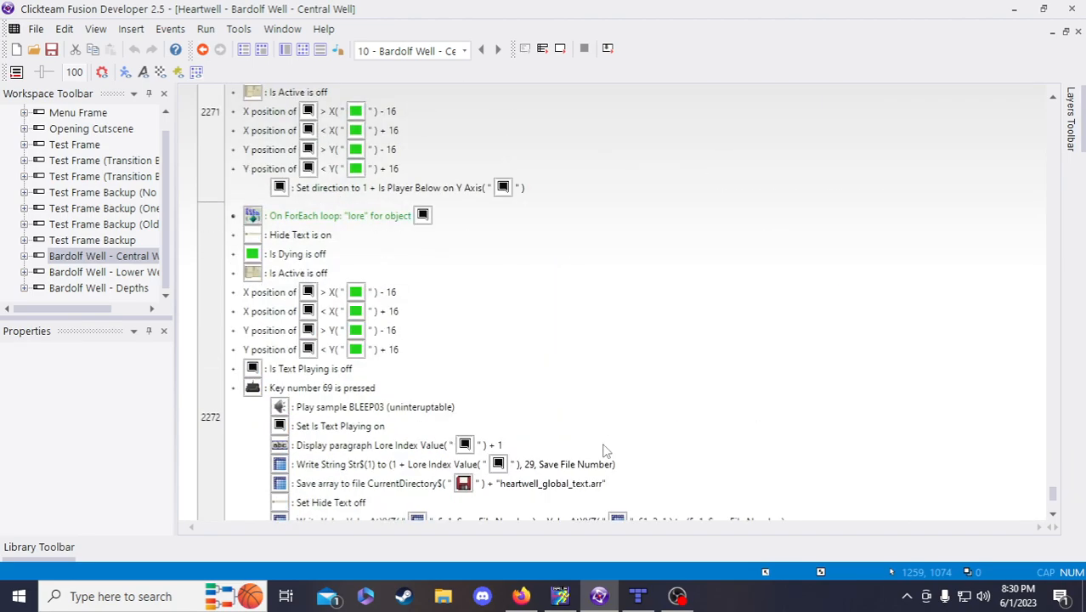
pyautogui.scroll(3, 603, 451)
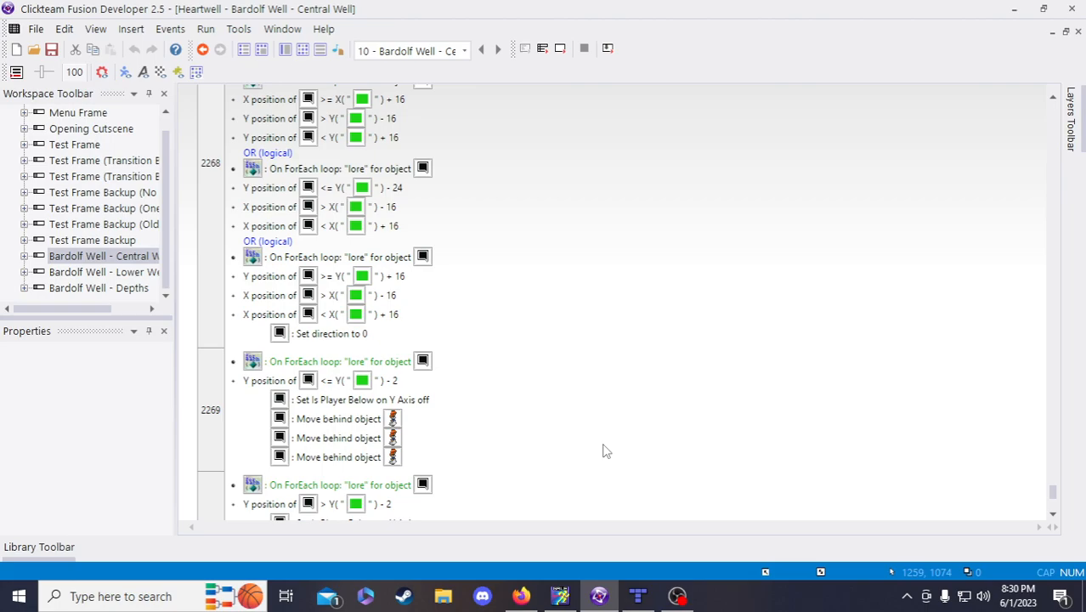
pyautogui.scroll(10, 602, 451)
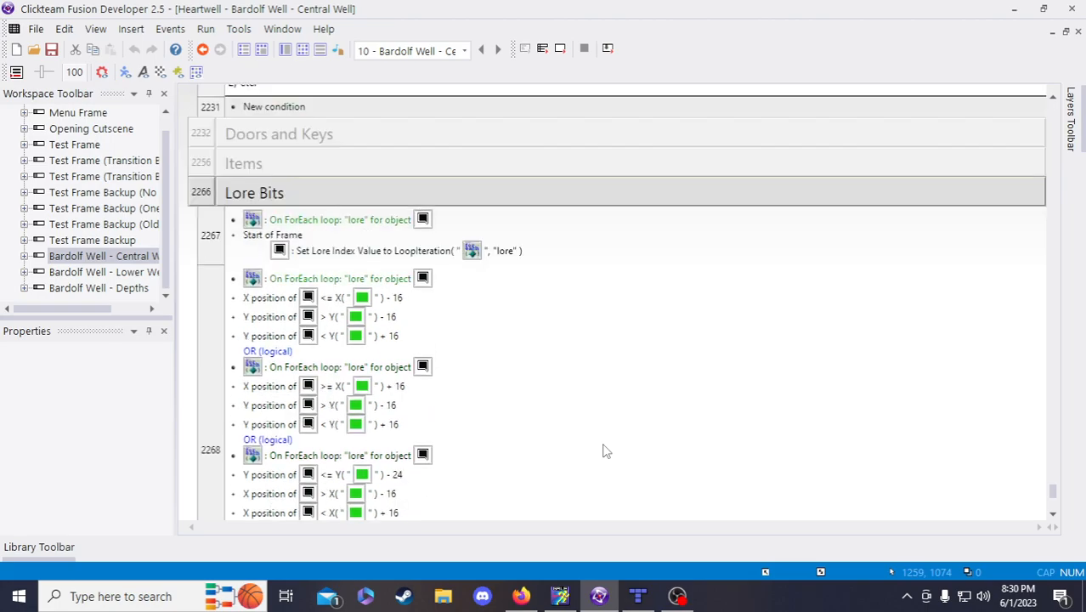
# - Read the items list comment on line 2230 and check the item collection events directly above it
pyautogui.scroll(5, 602, 451)
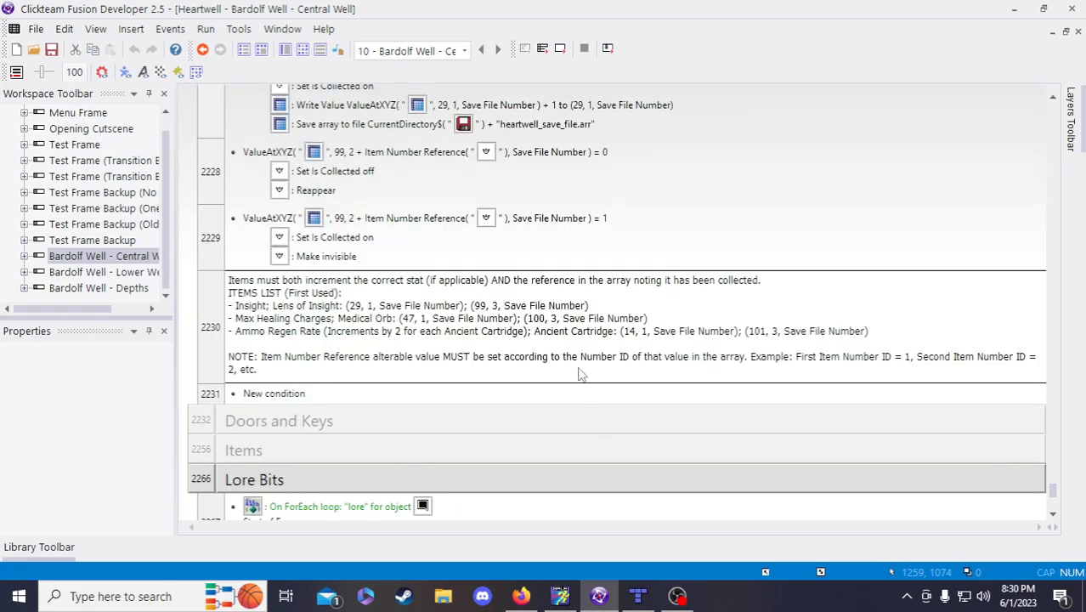
pyautogui.scroll(-3, 578, 374)
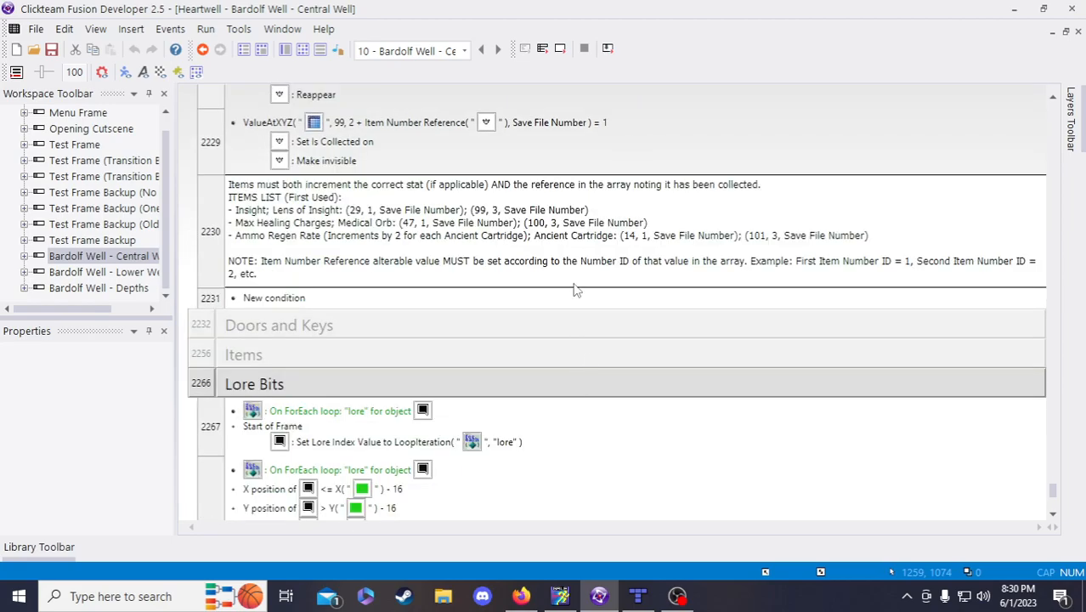
pyautogui.scroll(3, 573, 290)
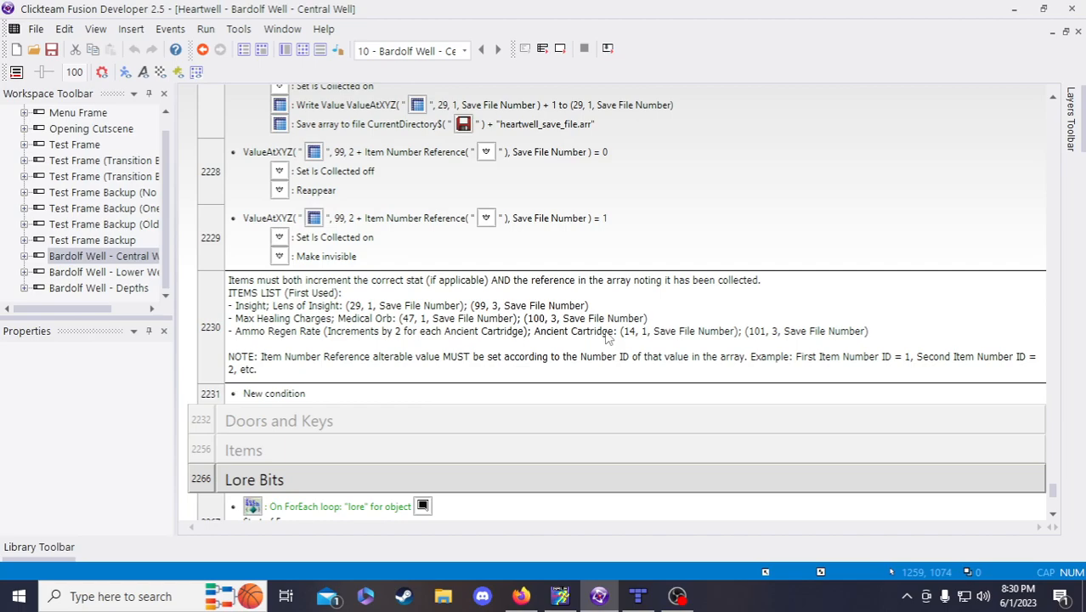
pyautogui.scroll(3, 607, 338)
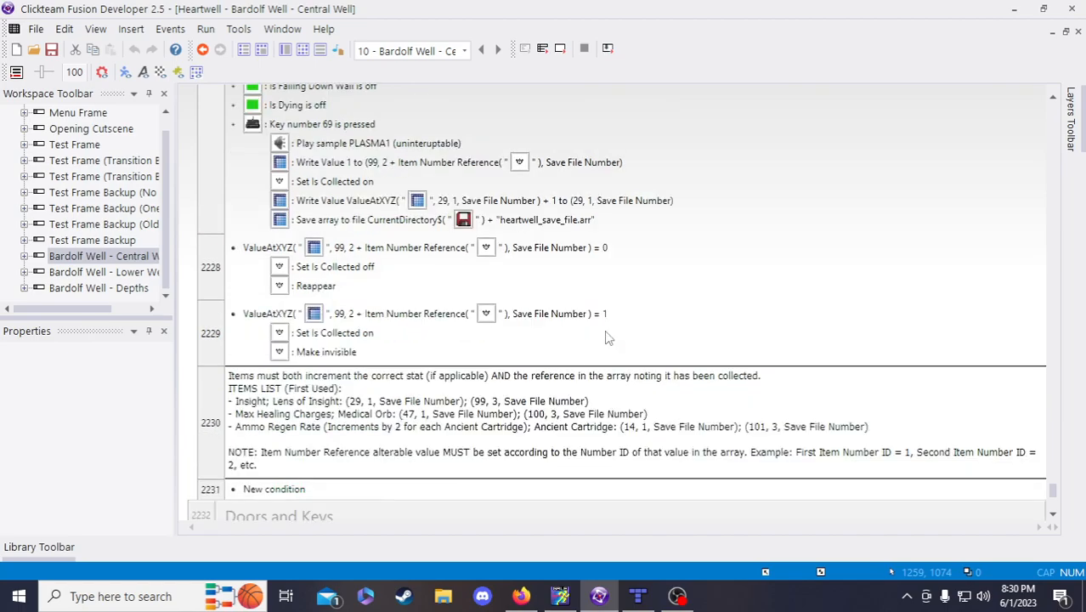
pyautogui.scroll(-4, 576, 388)
pyautogui.scroll(4, 569, 394)
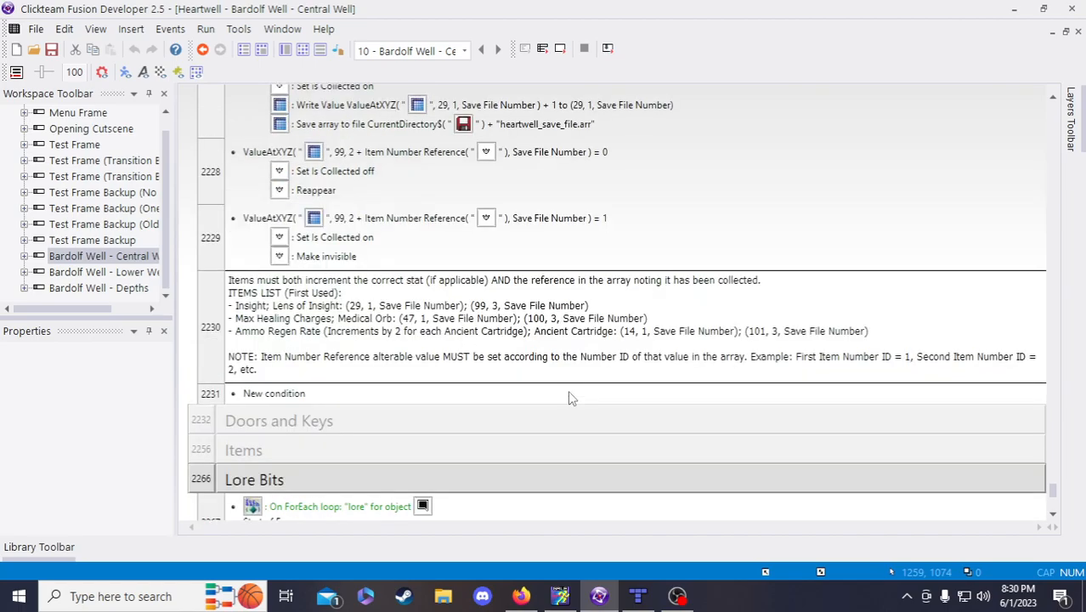
# - Examine the old item code and the "items" loop events that control item collection and visibility
pyautogui.scroll(6, 544, 472)
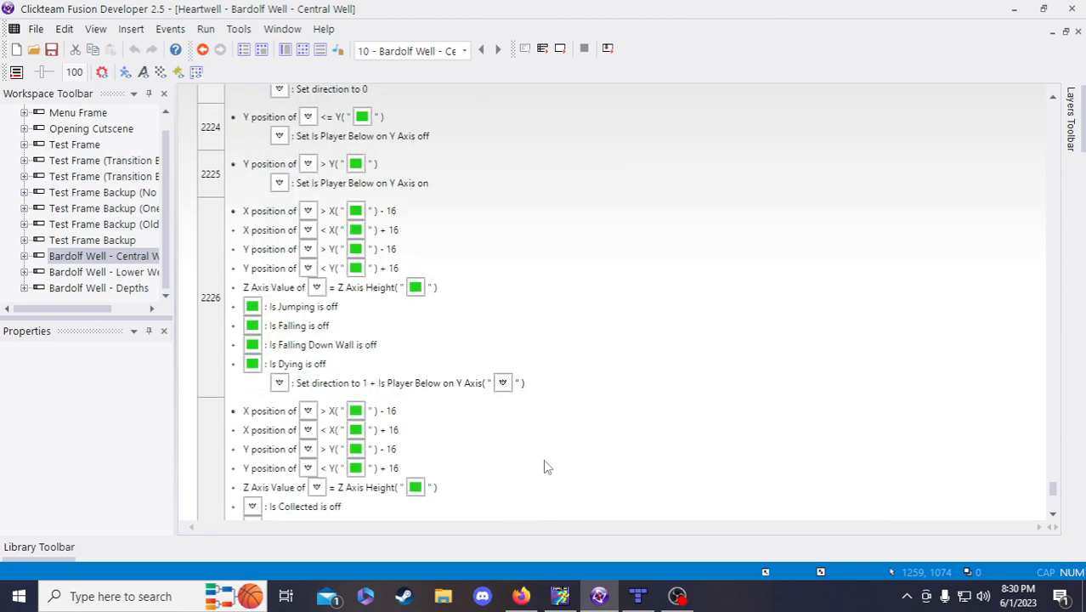
pyautogui.scroll(5, 528, 460)
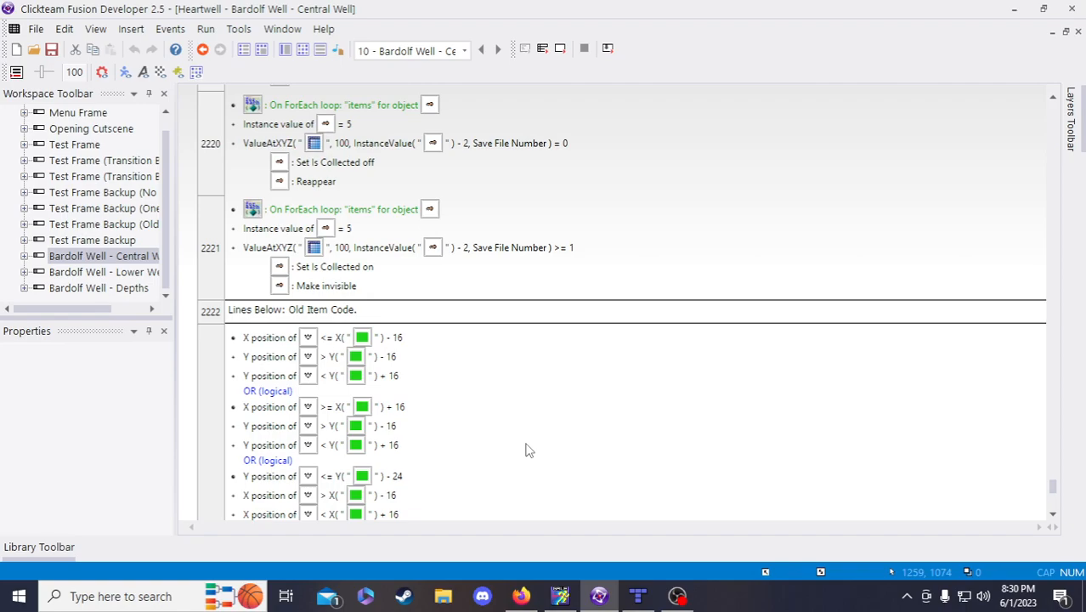
pyautogui.scroll(3, 528, 449)
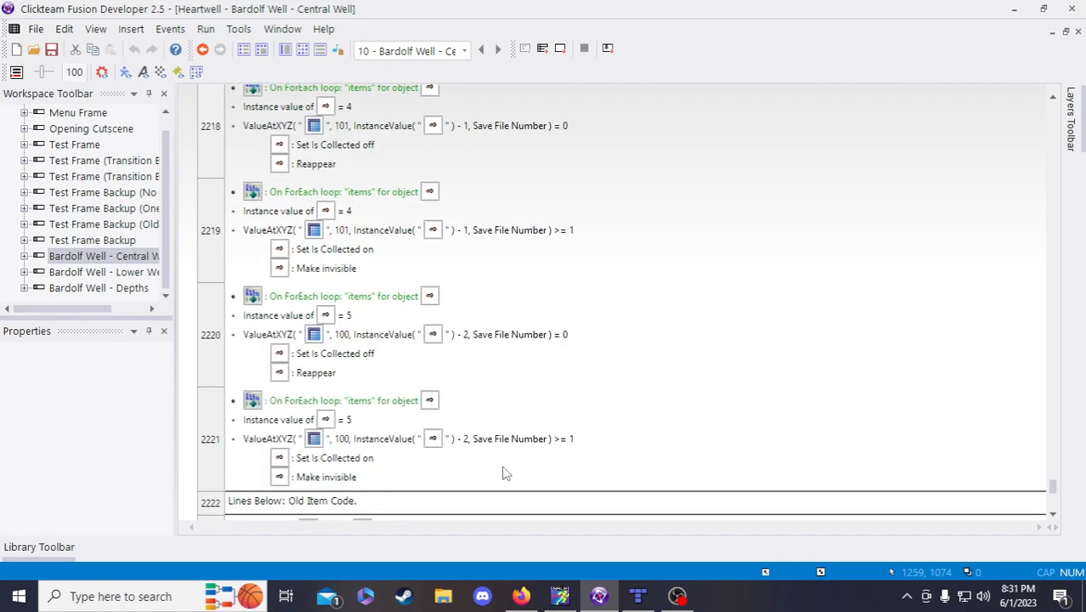
pyautogui.scroll(3, 553, 434)
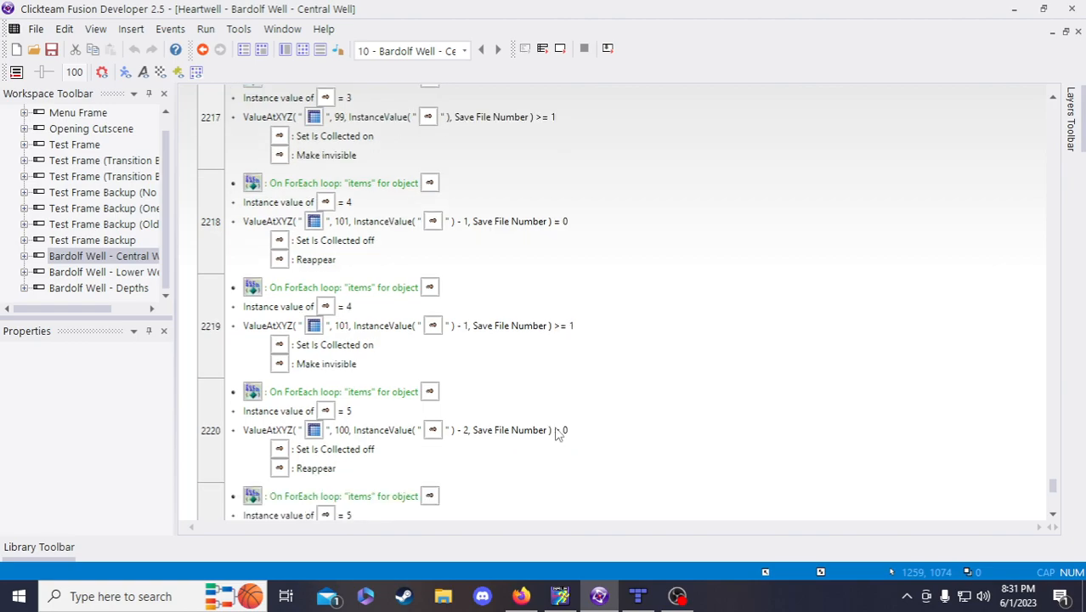
pyautogui.scroll(12, 557, 434)
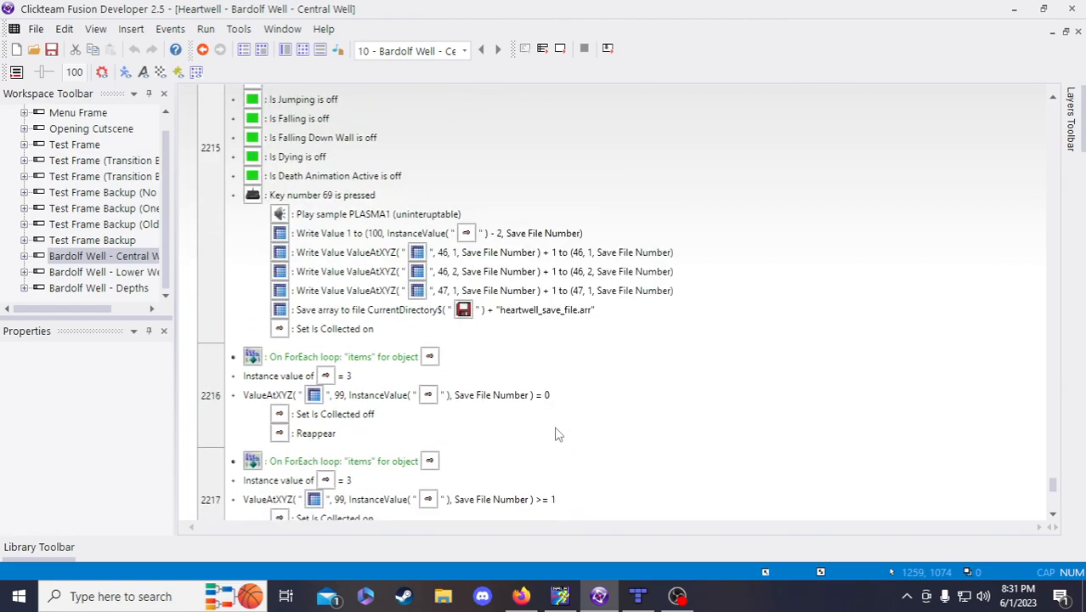
pyautogui.scroll(15, 556, 434)
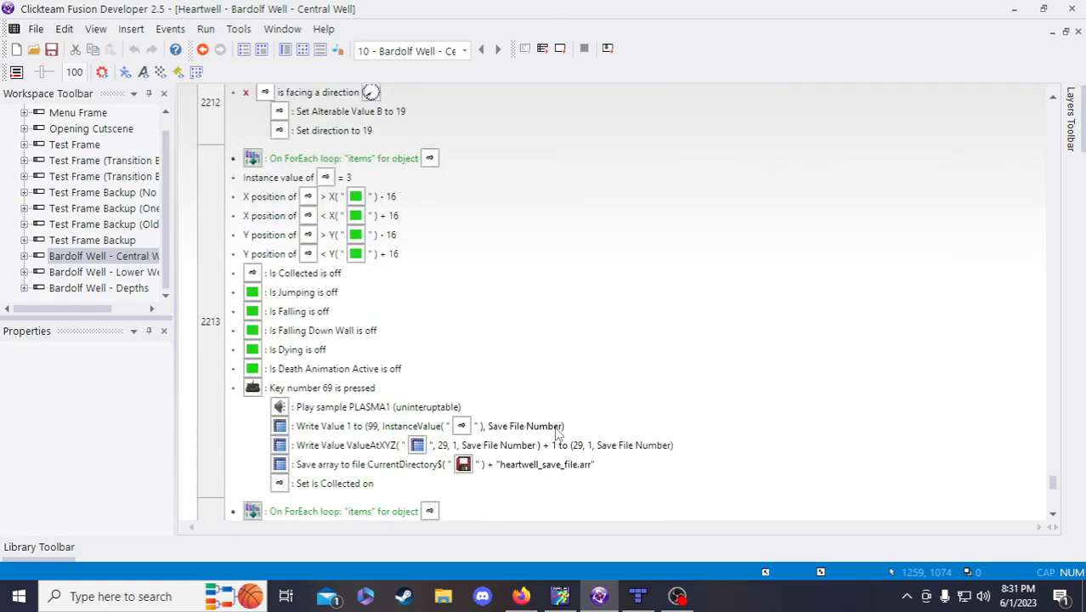
# - Find the Levers and Lever Doors group and examine its "lever" loop events through the comment on line 2200
pyautogui.scroll(15, 557, 434)
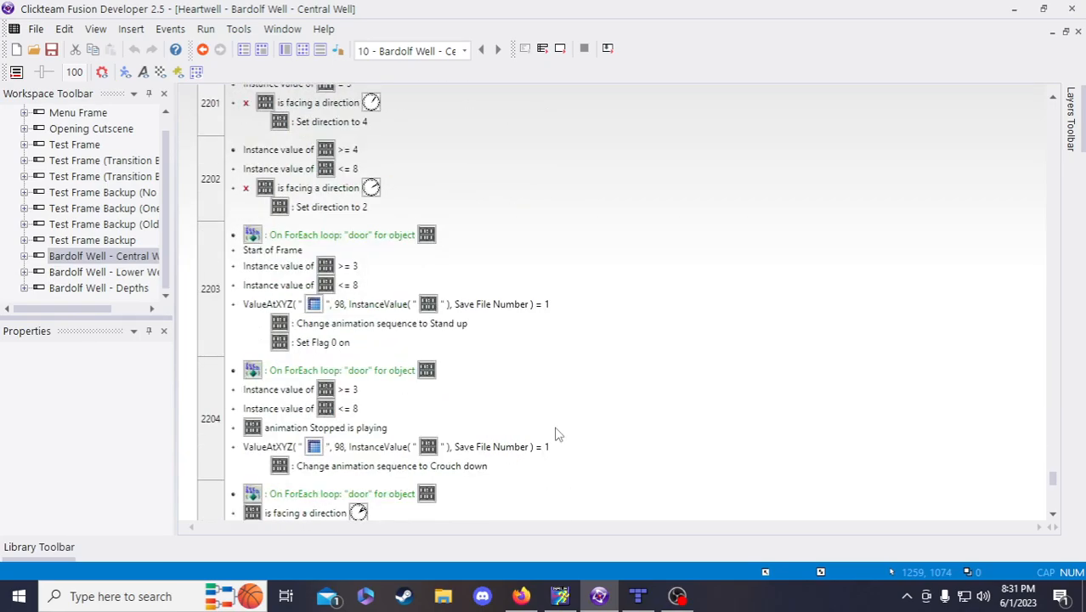
pyautogui.scroll(15, 510, 439)
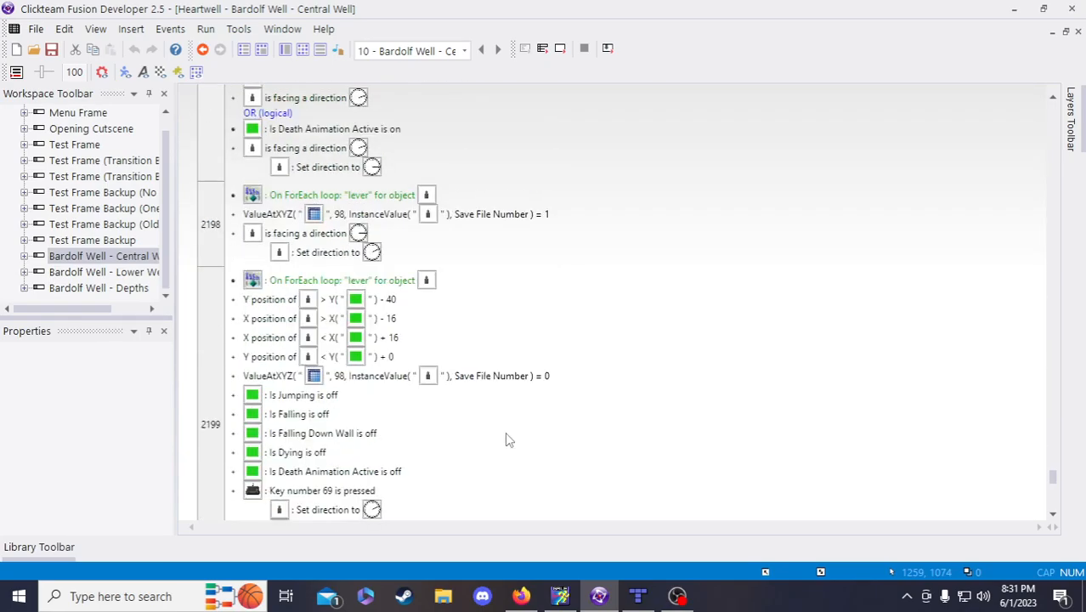
pyautogui.scroll(15, 506, 440)
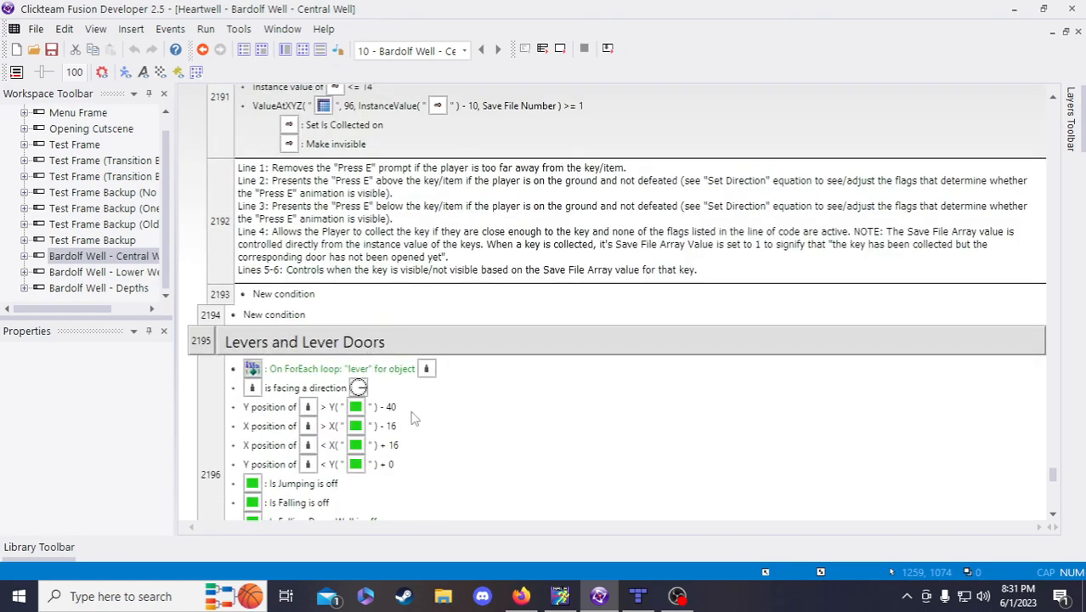
pyautogui.scroll(5, 411, 418)
pyautogui.scroll(-6, 412, 423)
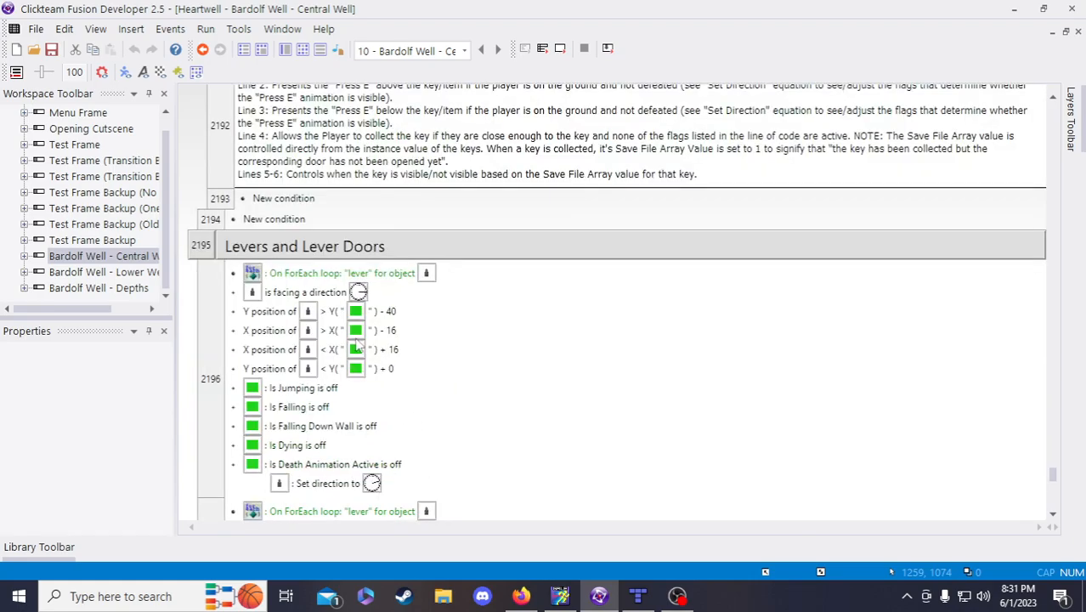
pyautogui.scroll(-2, 357, 348)
pyautogui.scroll(-2, 344, 408)
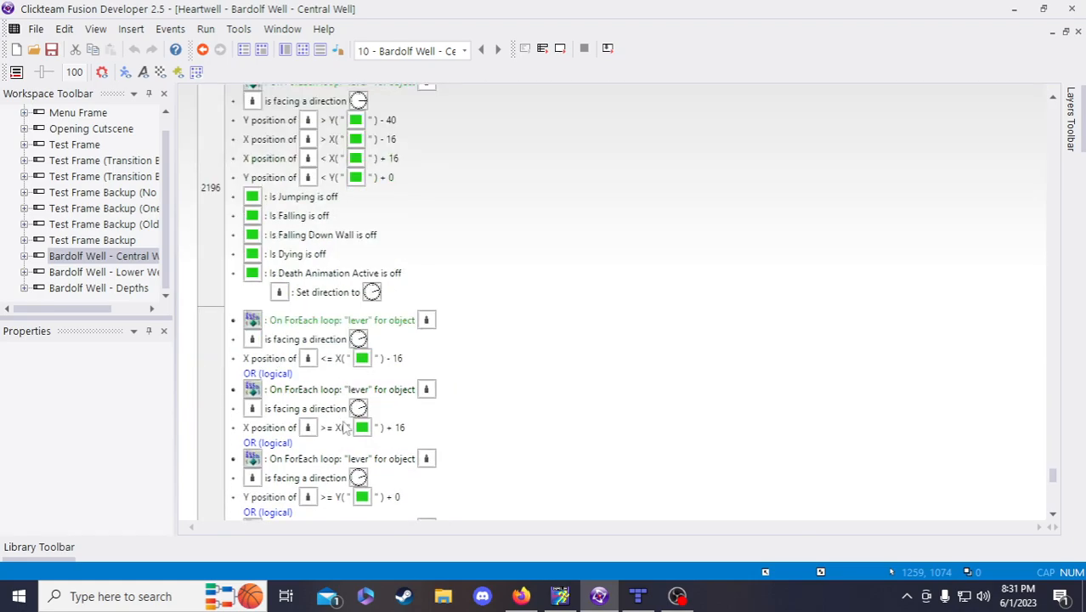
pyautogui.scroll(-2, 322, 350)
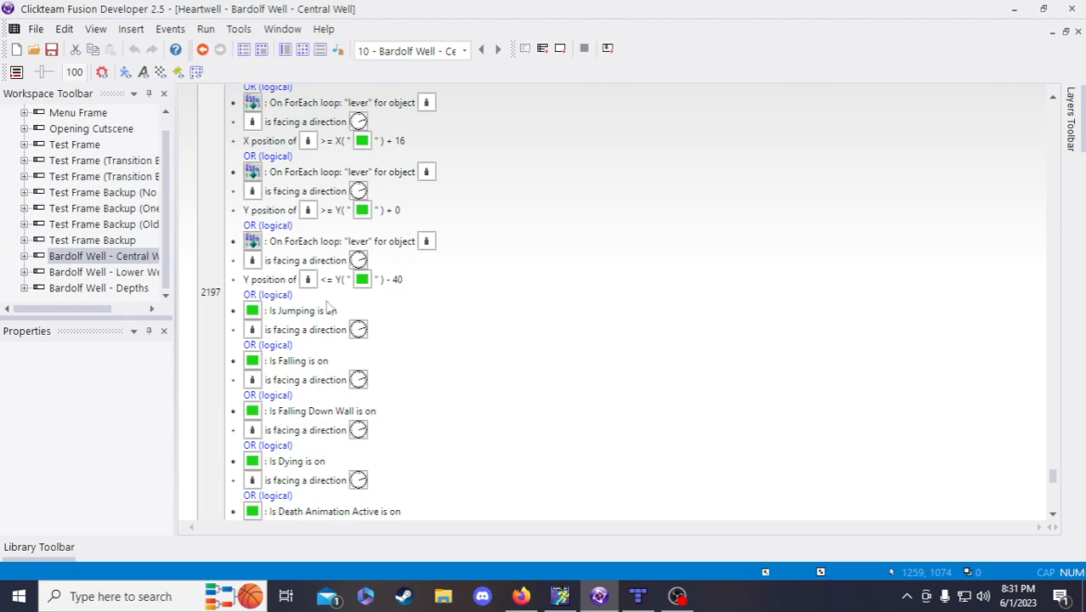
pyautogui.scroll(-4, 330, 307)
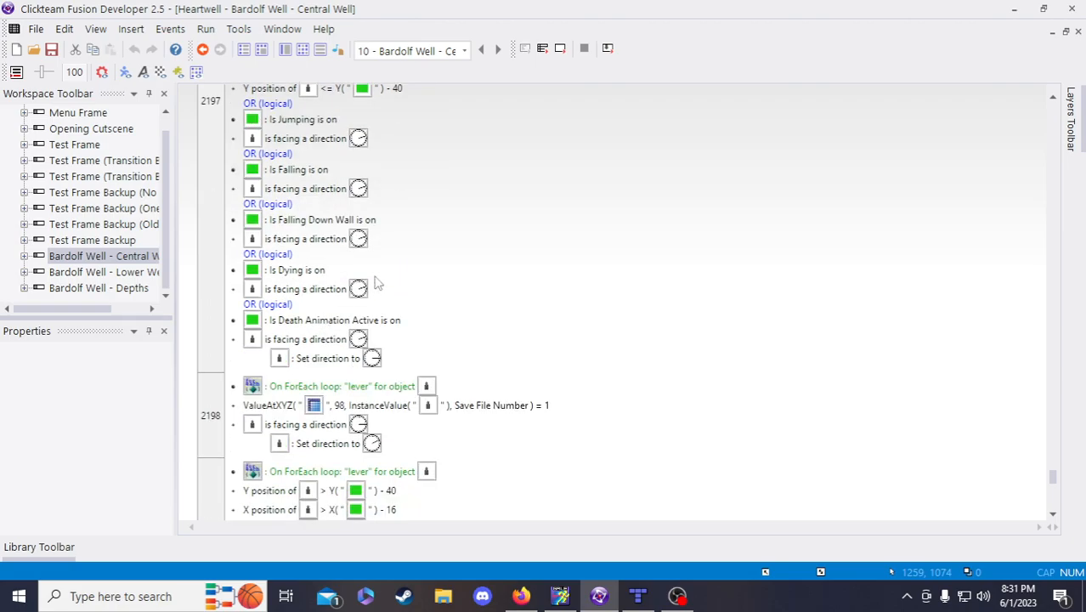
pyautogui.scroll(-2, 377, 282)
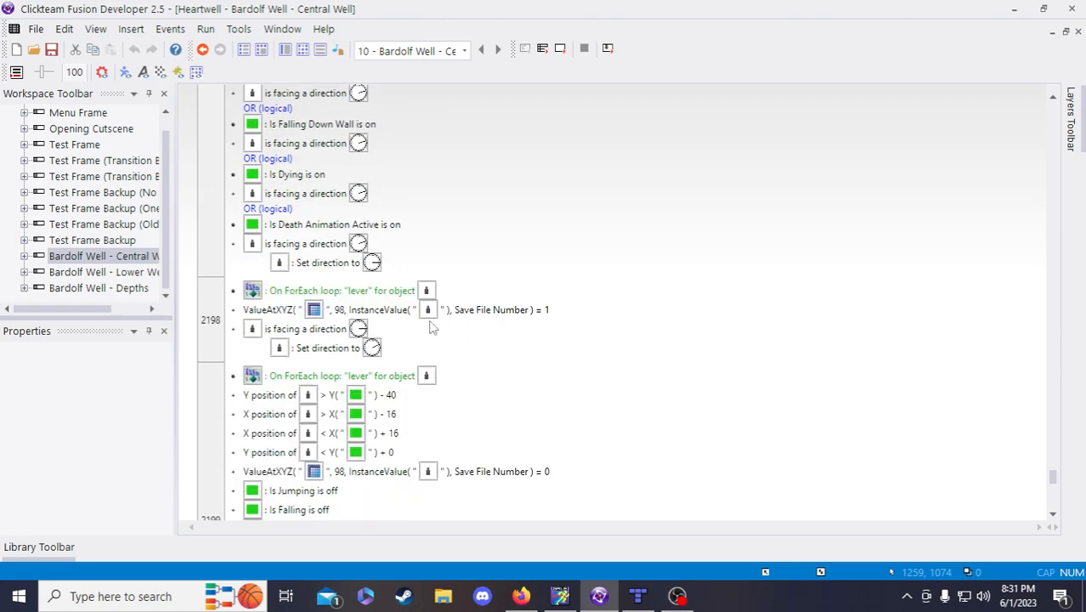
pyautogui.scroll(-2, 432, 328)
pyautogui.scroll(-2, 406, 292)
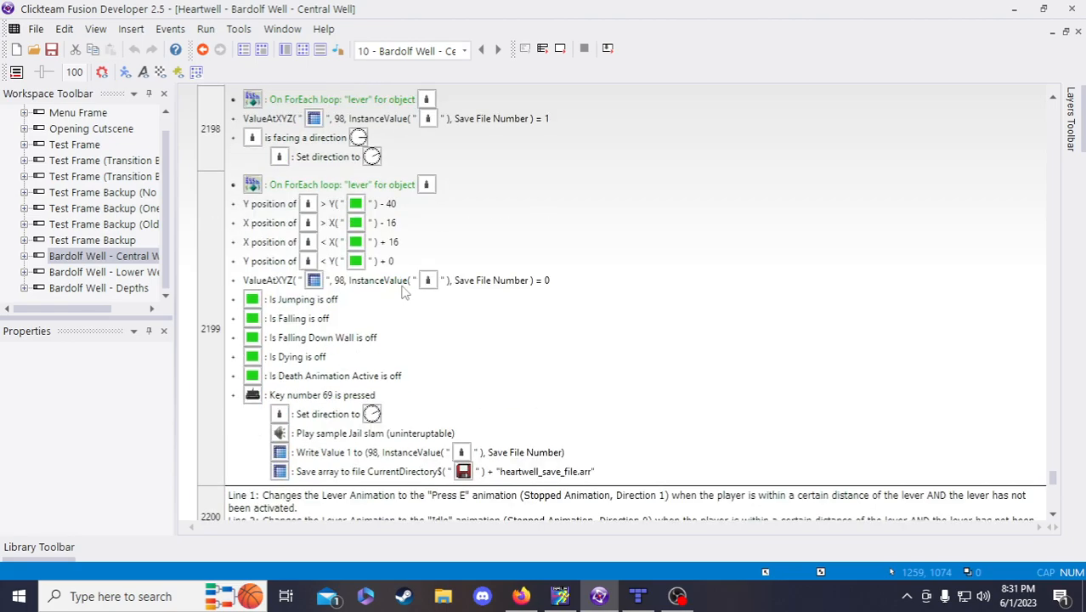
pyautogui.scroll(-4, 406, 292)
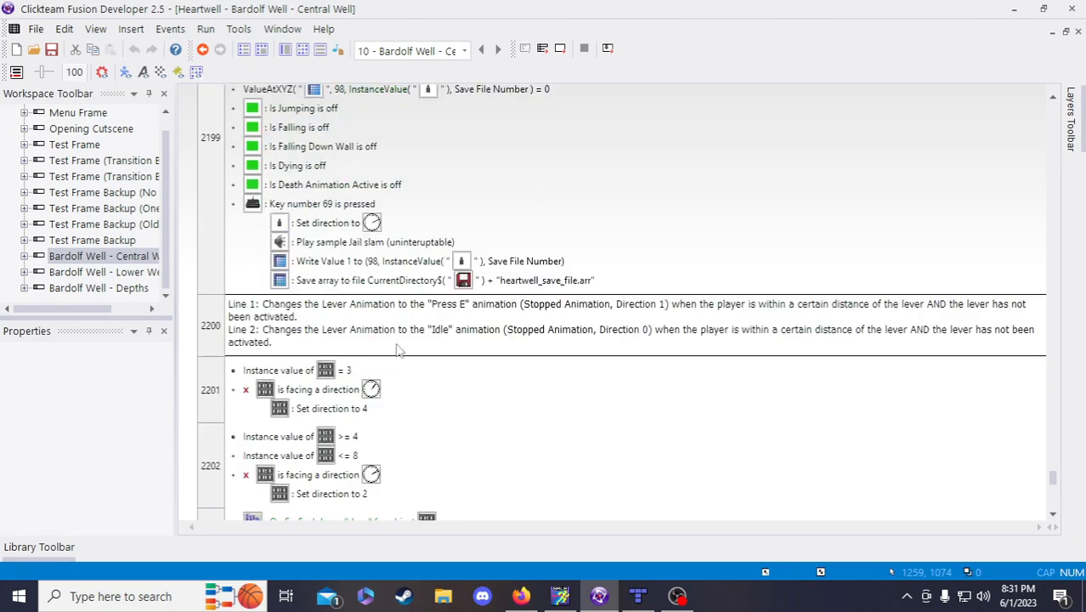
# - Examine the lever door events on lines 2201 to 2205 and the instance value comment on line 2206
pyautogui.scroll(-2, 398, 351)
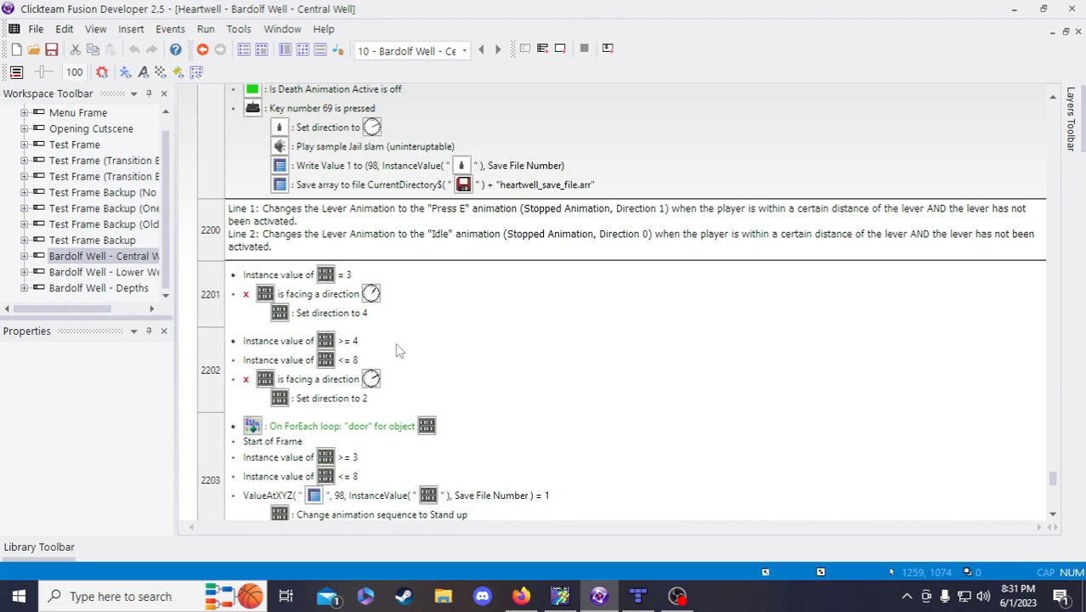
pyautogui.scroll(-8, 395, 351)
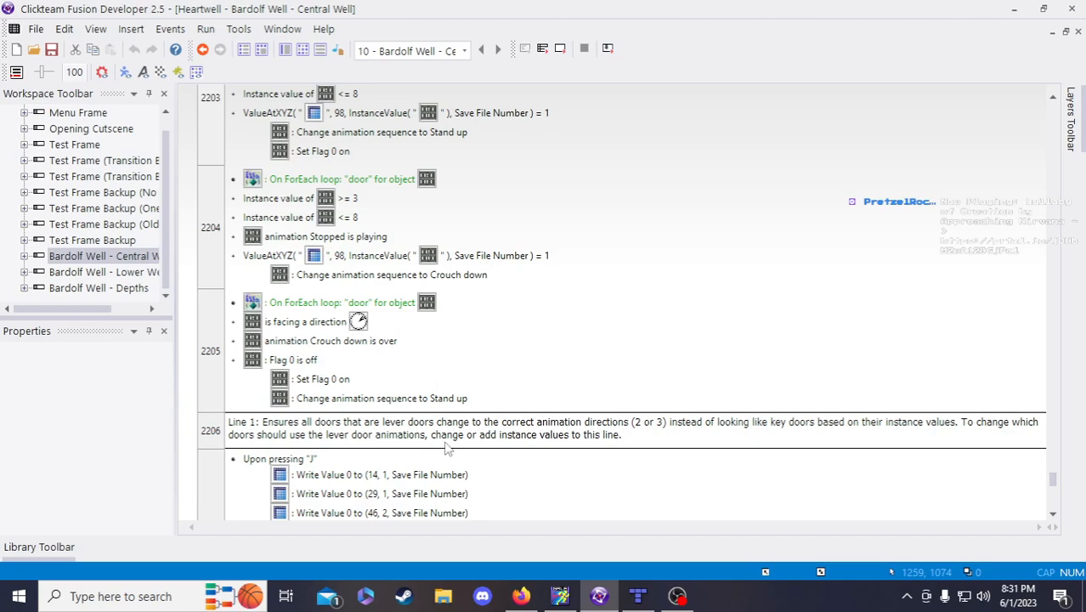
pyautogui.scroll(3, 439, 444)
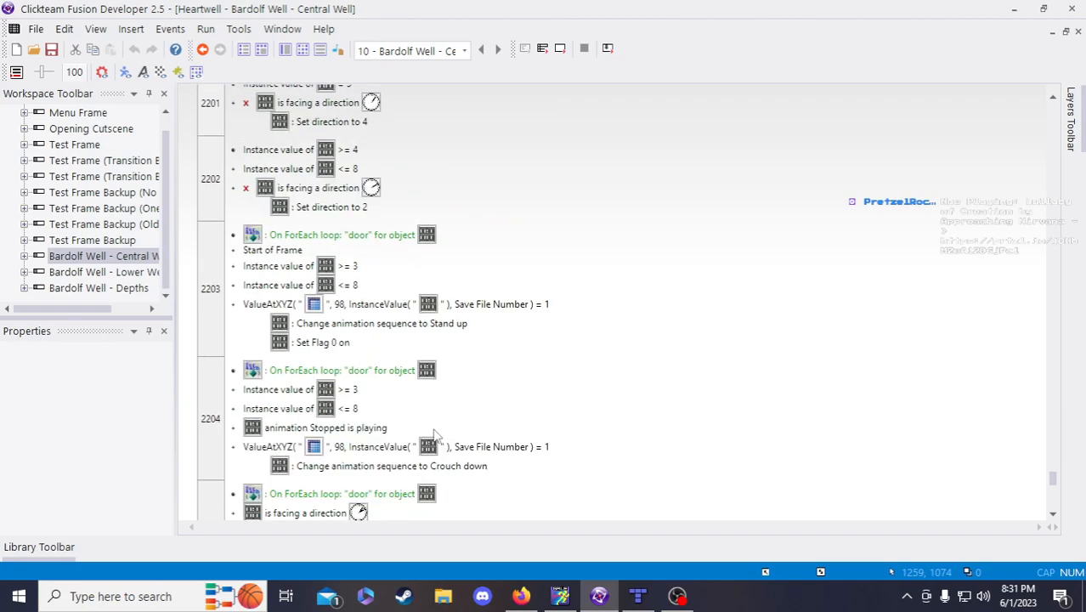
pyautogui.scroll(-3, 432, 443)
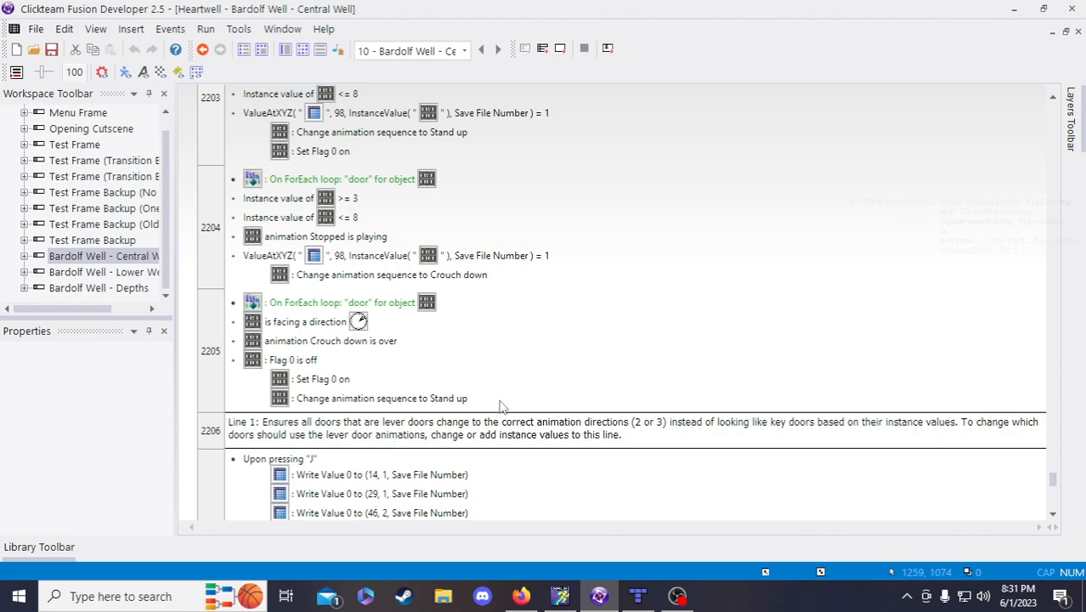
# - Inspect the directions compared in the door's facing condition on line 2201 and reread the lever door events through line 2205
pyautogui.scroll(1, 489, 374)
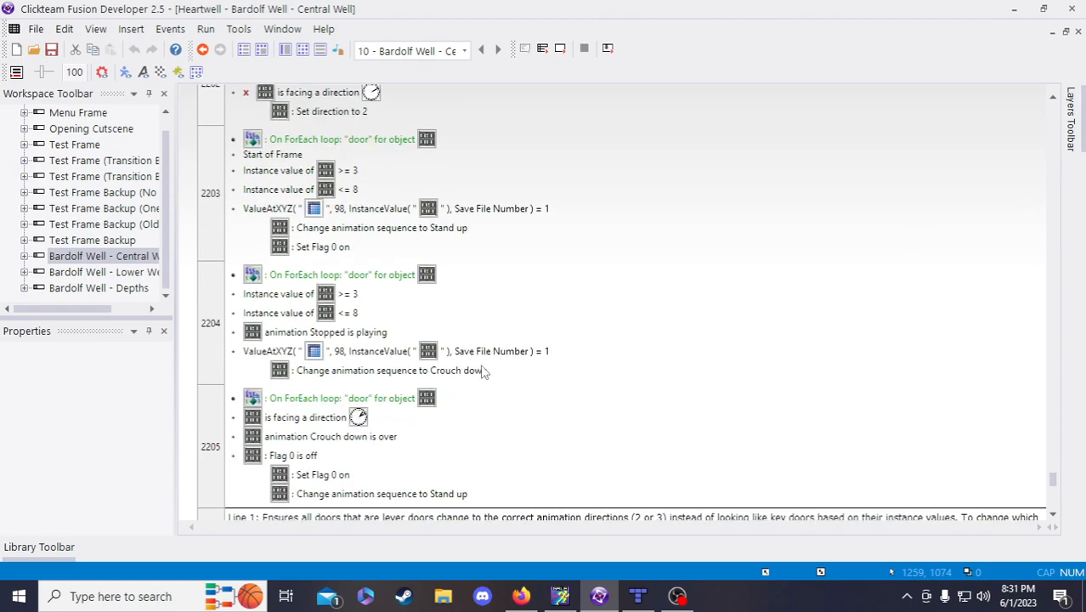
pyautogui.scroll(-1, 478, 380)
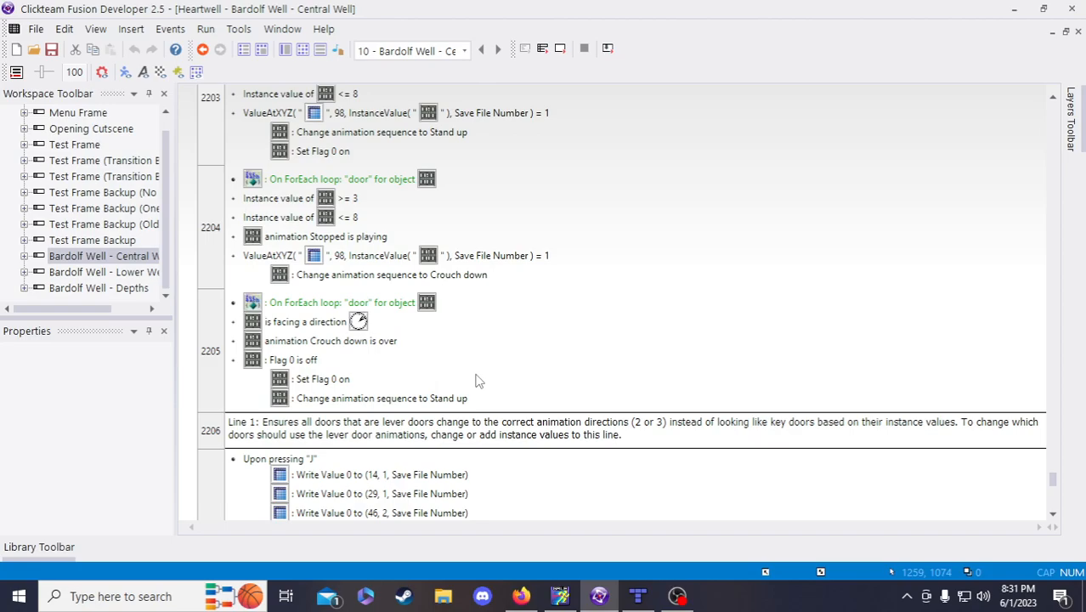
pyautogui.scroll(4, 477, 380)
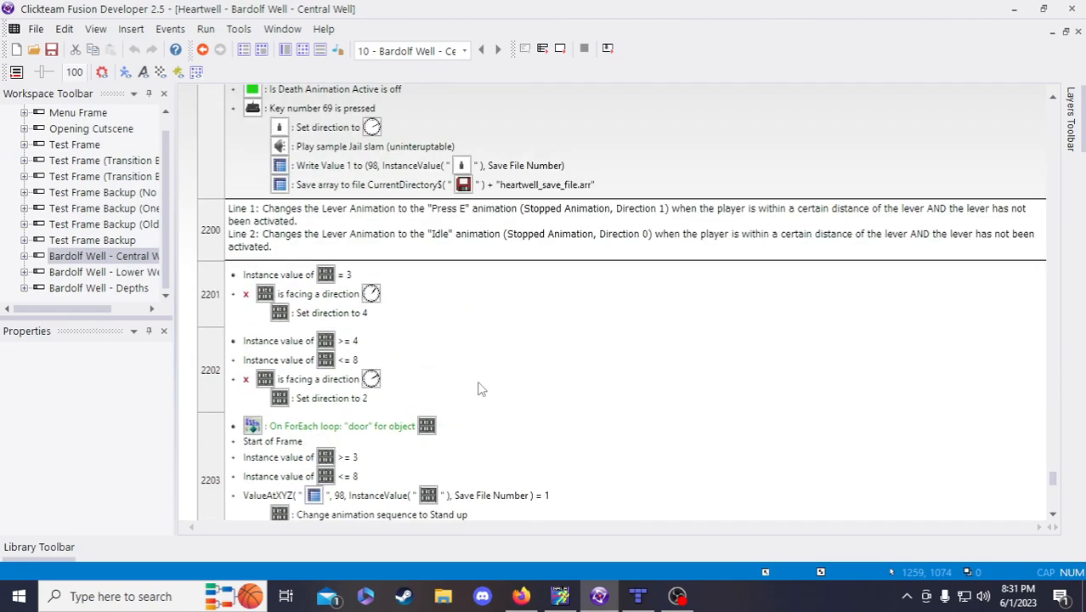
pyautogui.doubleClick(371, 295)
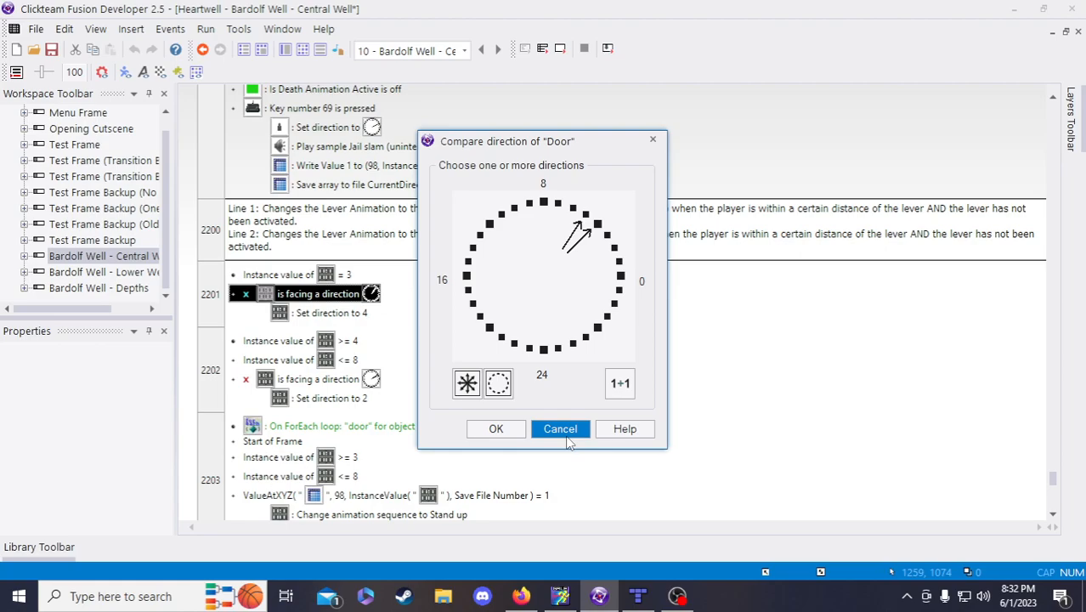
pyautogui.click(567, 437)
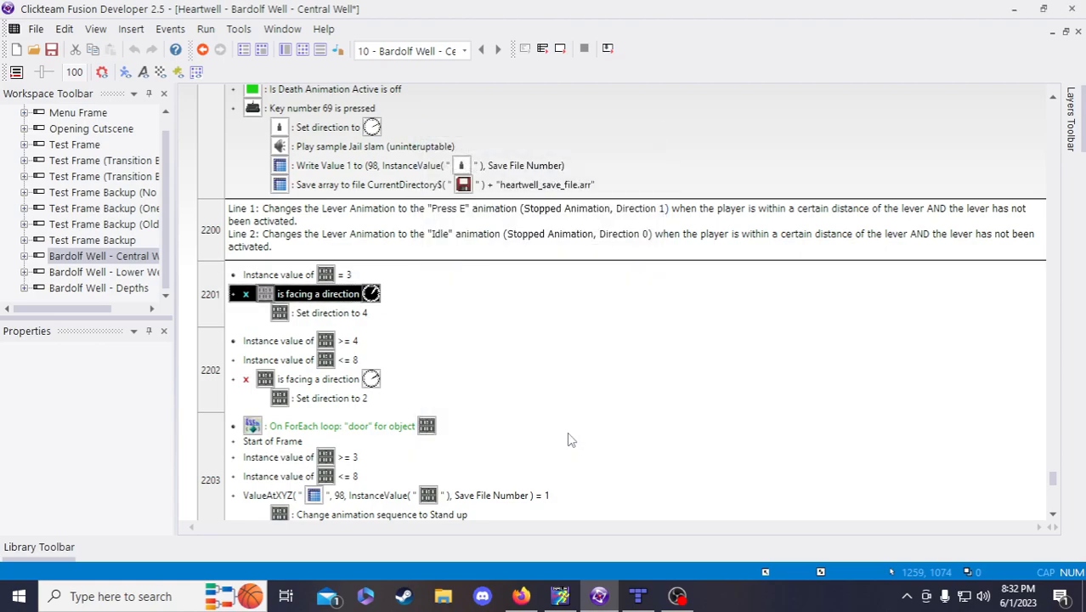
pyautogui.scroll(-2, 570, 441)
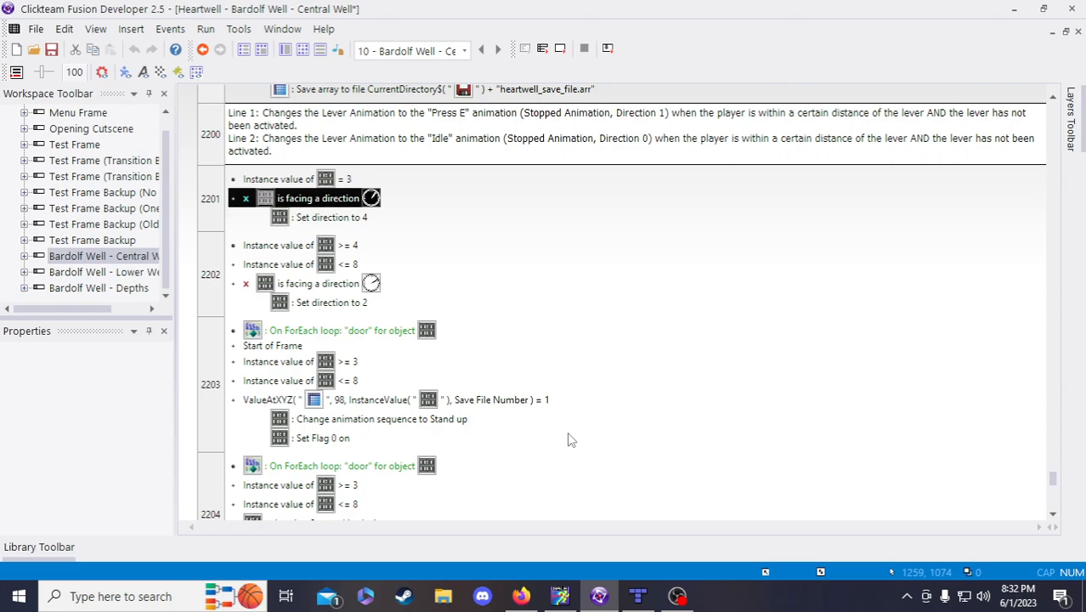
pyautogui.scroll(-2, 570, 441)
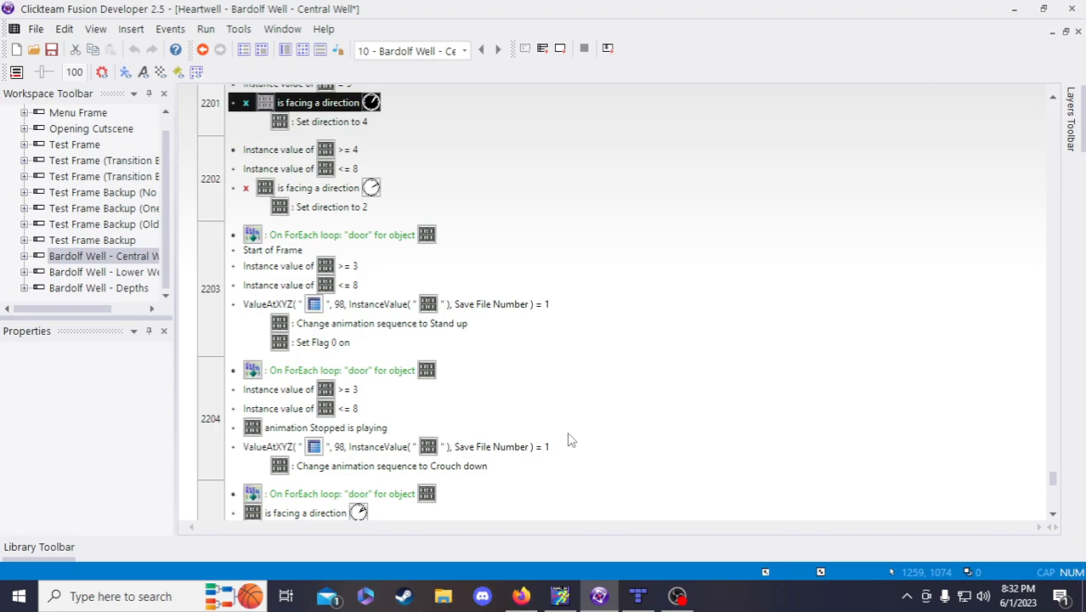
pyautogui.scroll(-2, 530, 400)
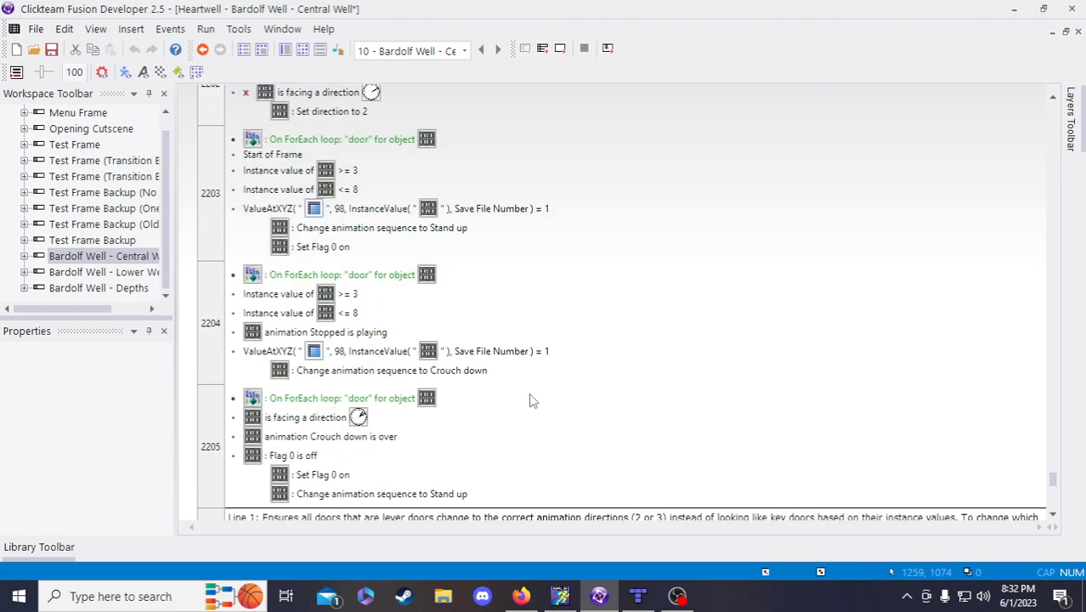
pyautogui.scroll(4, 531, 399)
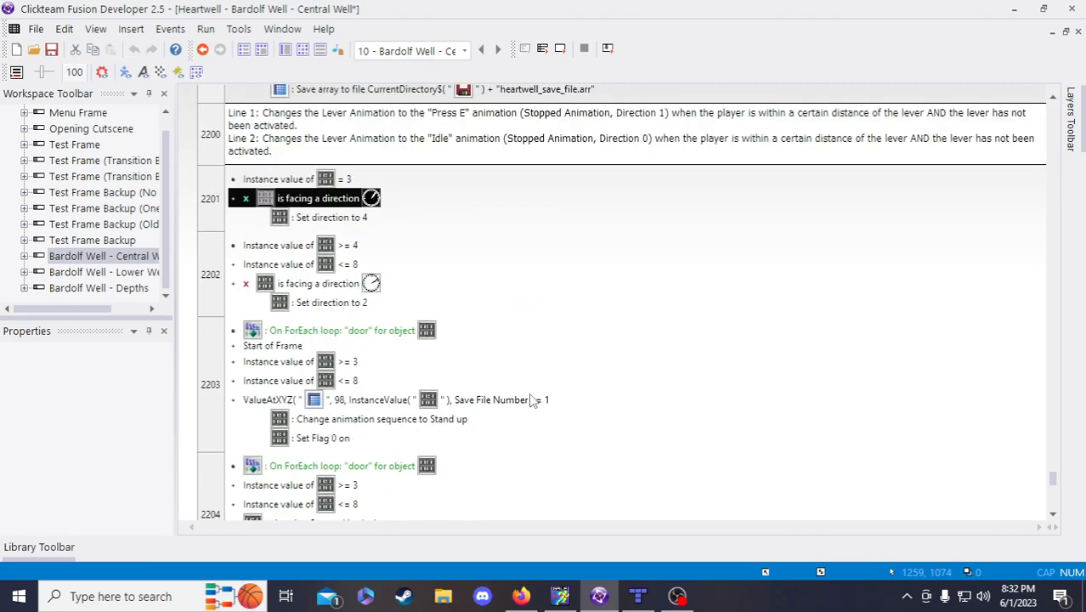
# - Switch to the Heartwell Dev Stream Notes in Firefox and compare the Lever Door 1 to 6 entries with the event conditions in Fusion
pyautogui.click(549, 601)
pyautogui.scroll(4, 631, 472)
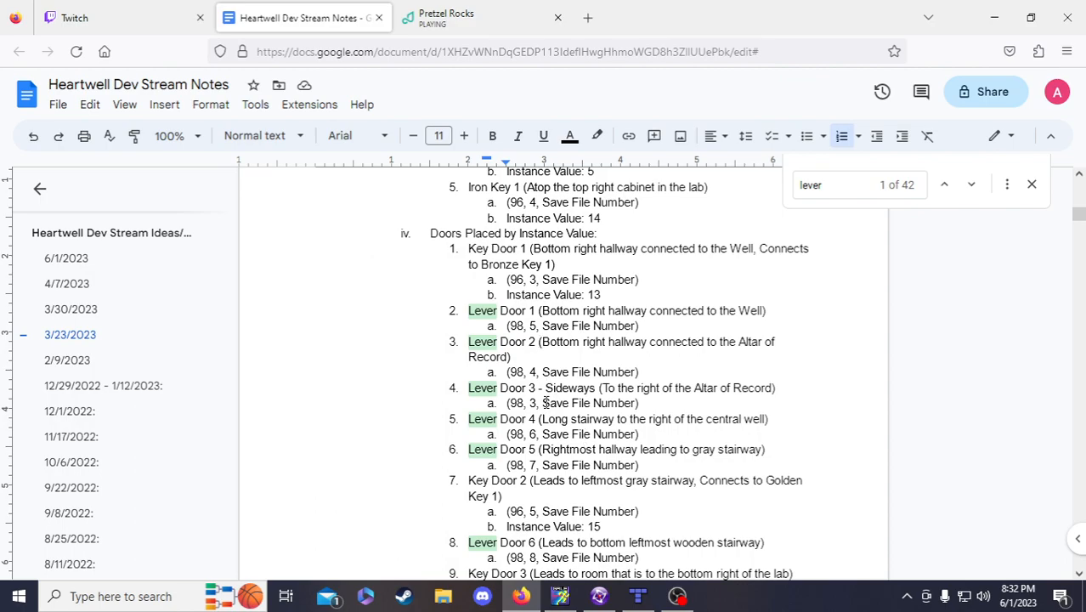
pyautogui.click(599, 595)
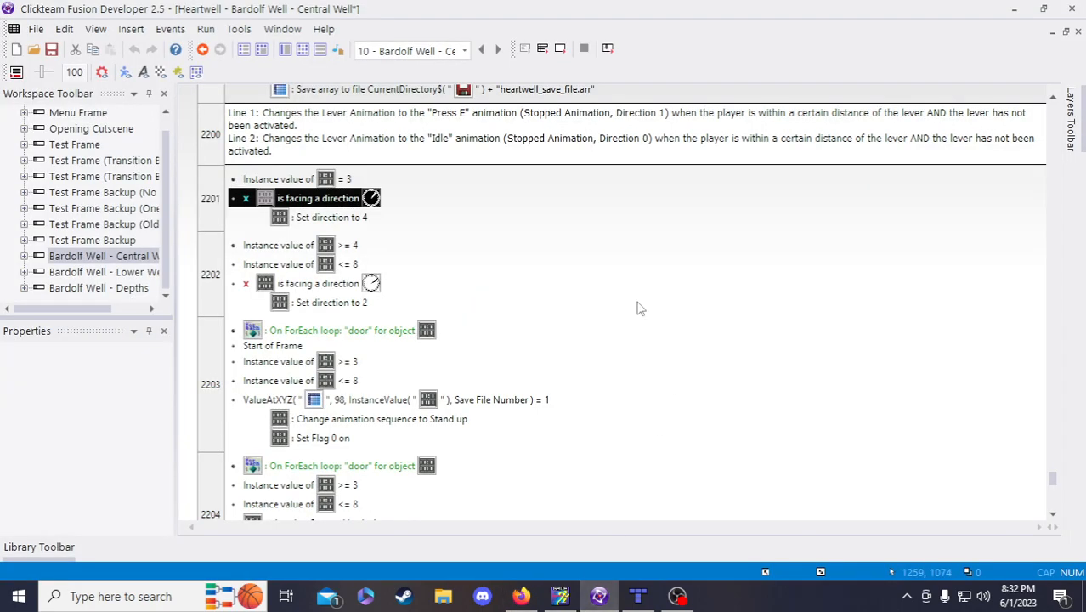
pyautogui.click(521, 596)
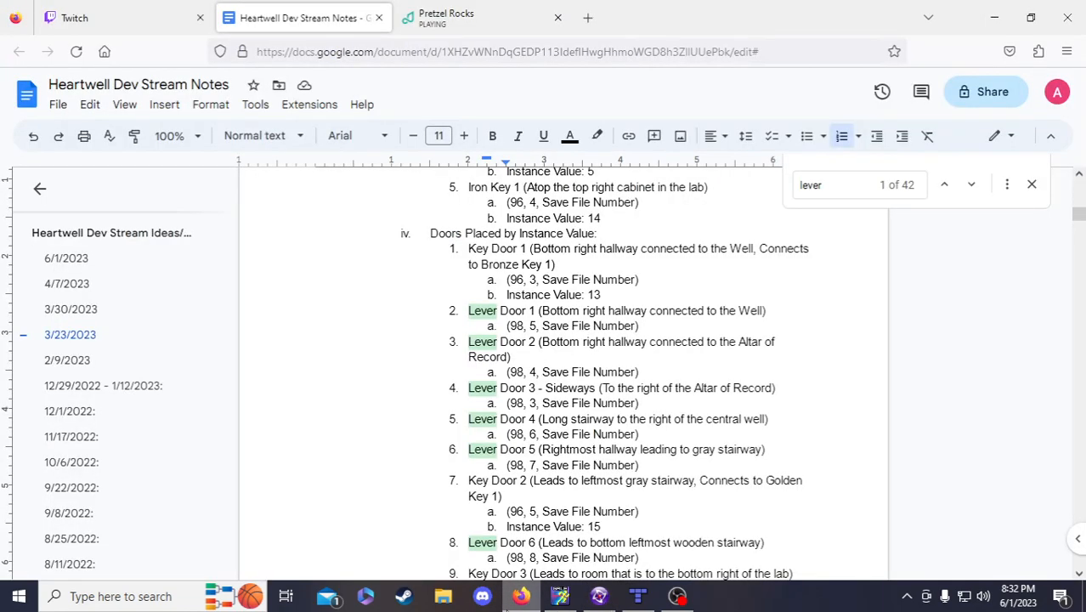
pyautogui.click(537, 420)
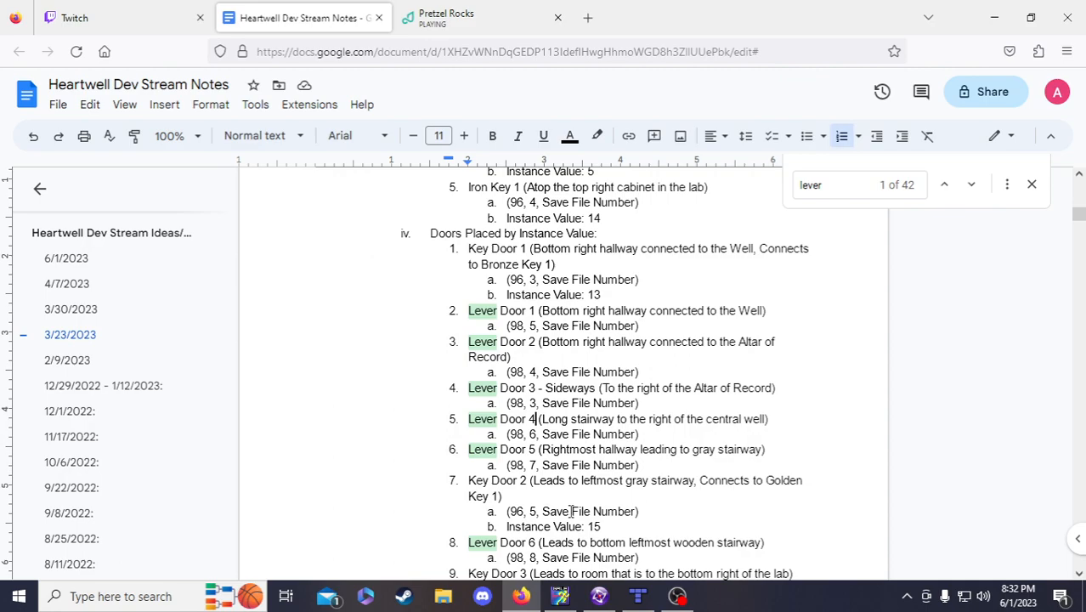
pyautogui.scroll(-2, 569, 511)
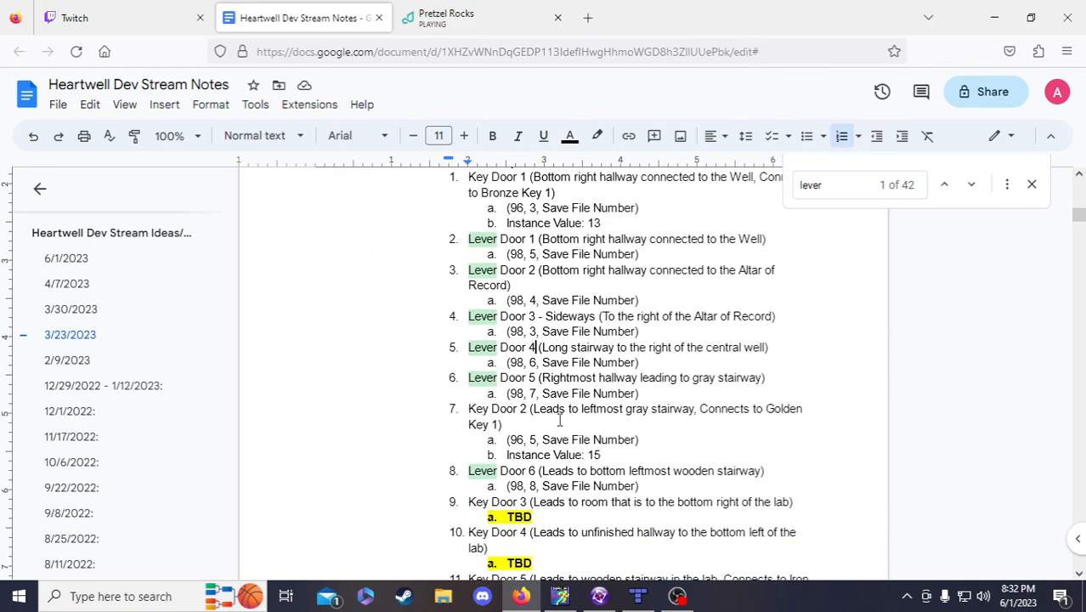
pyautogui.click(599, 595)
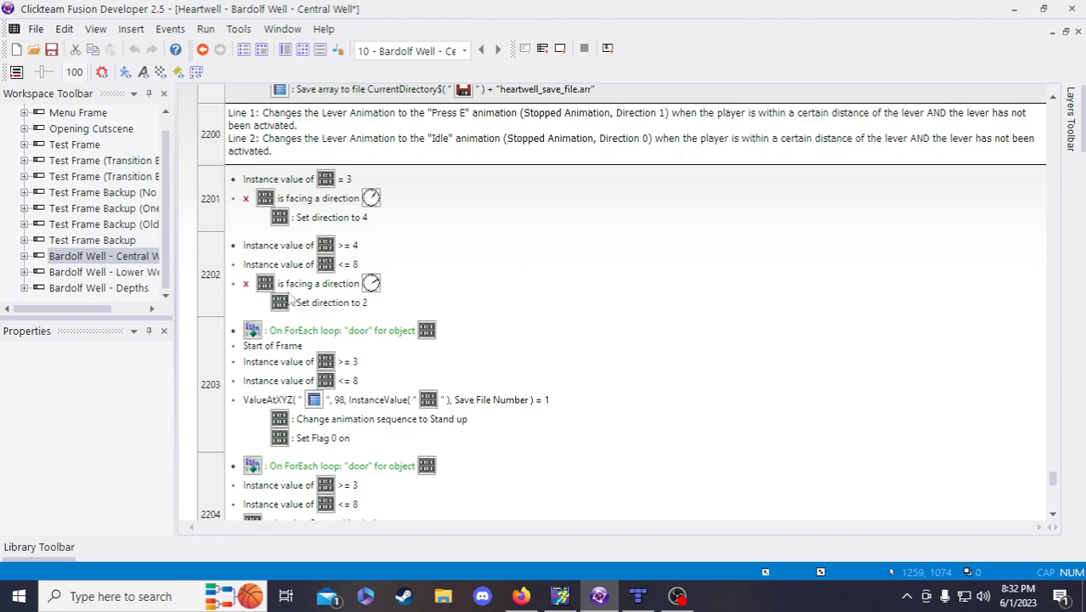
# - Examine the lever door events from line 2201 down to the "Upon pressing J" save value reset event on line 2207
pyautogui.scroll(-1, 289, 299)
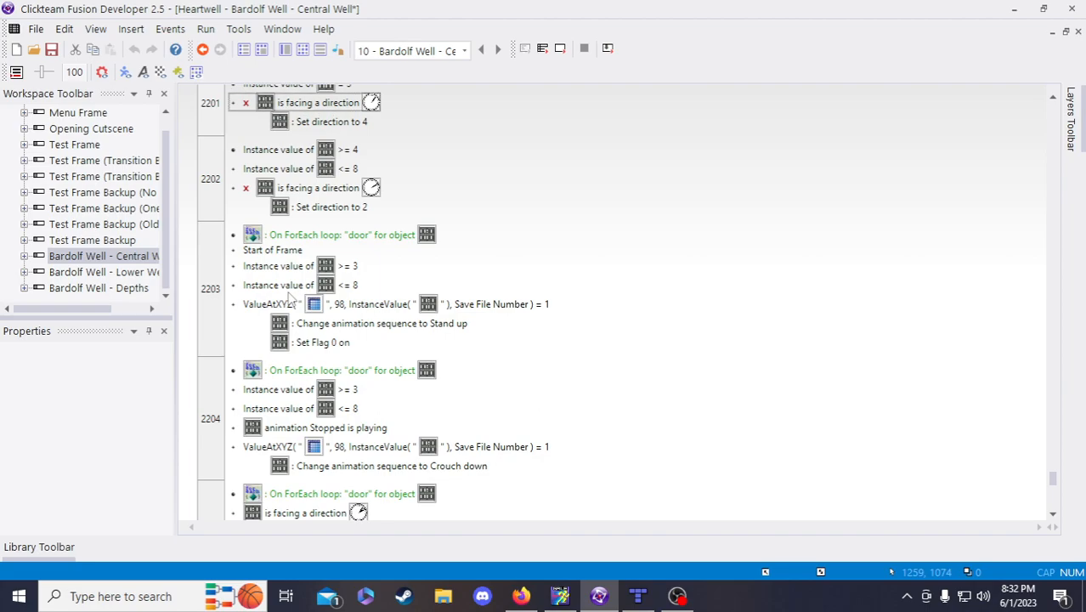
pyautogui.scroll(1, 289, 299)
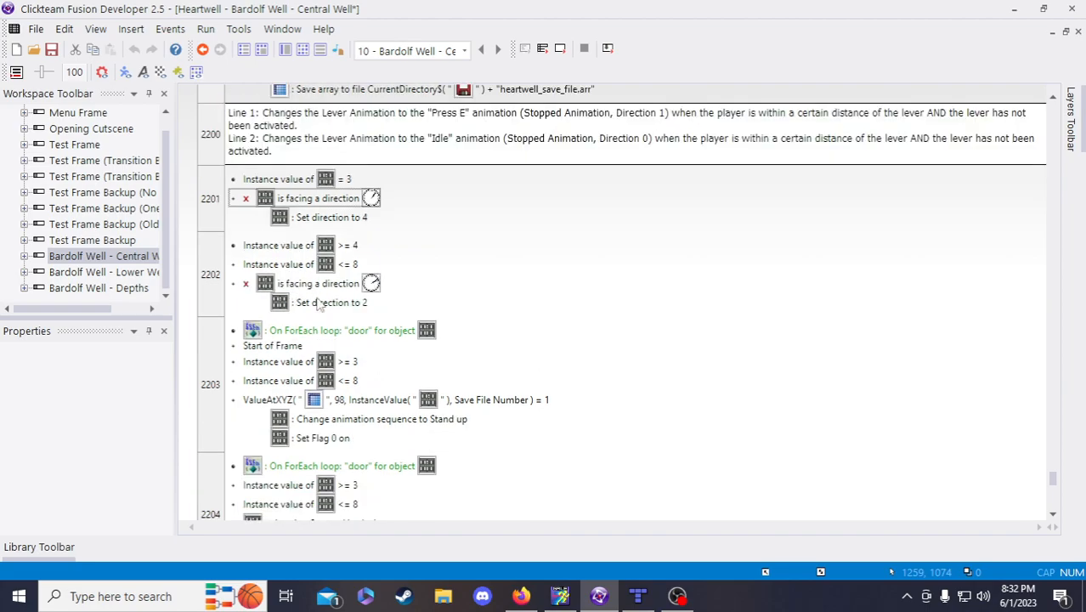
pyautogui.scroll(-2, 327, 312)
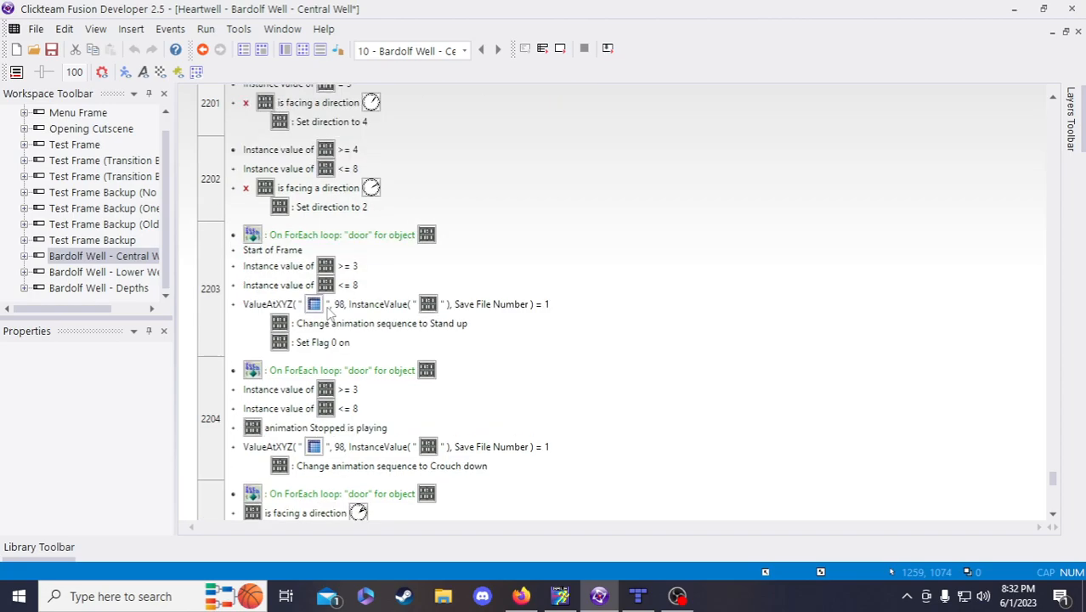
pyautogui.scroll(-7, 327, 313)
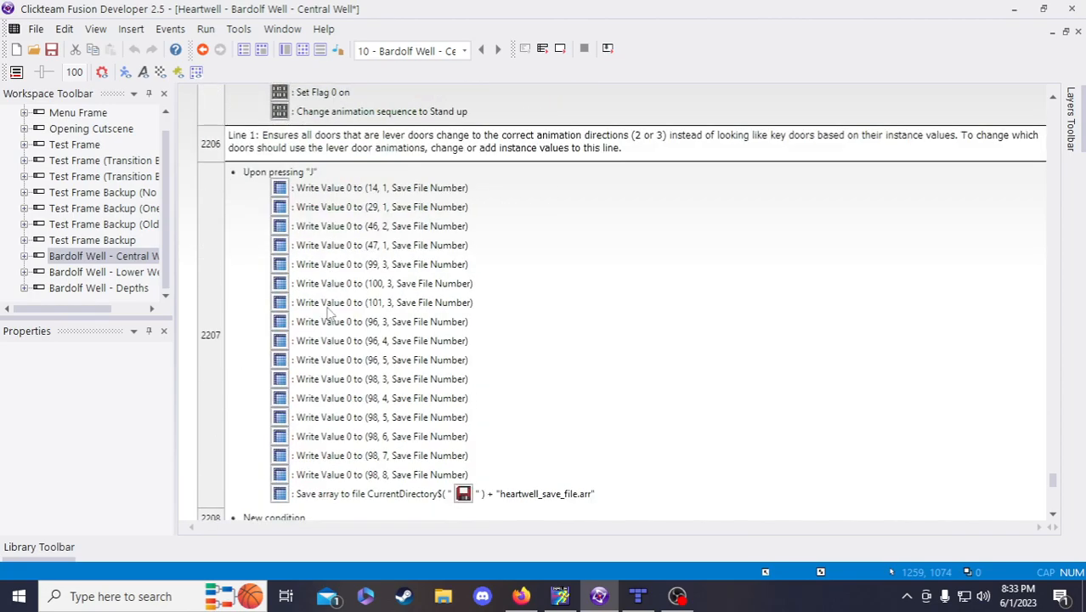
pyautogui.scroll(5, 328, 313)
pyautogui.scroll(2, 330, 313)
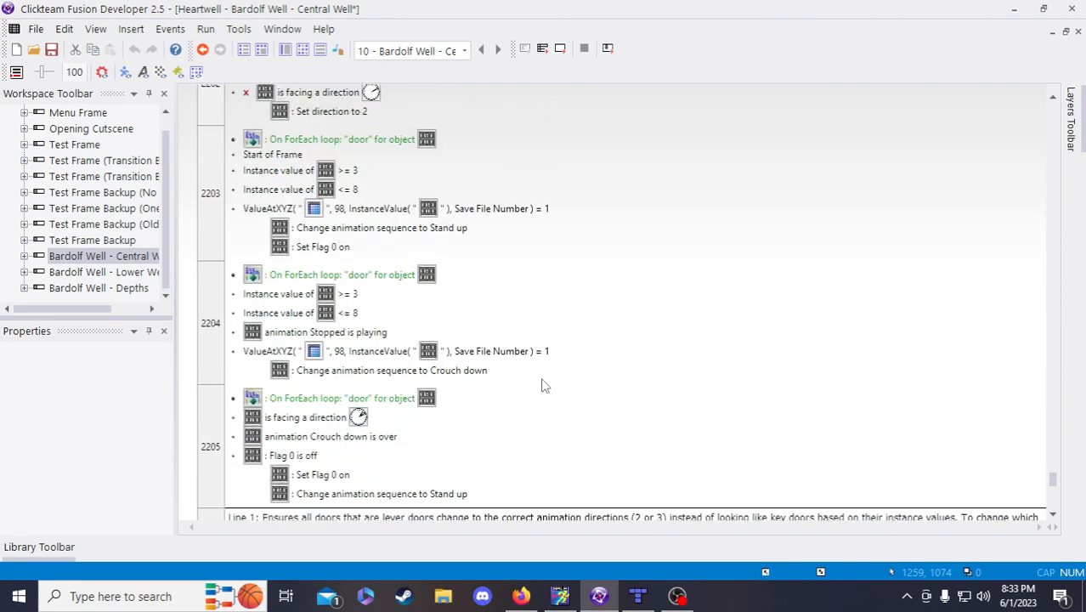
pyautogui.scroll(3, 545, 386)
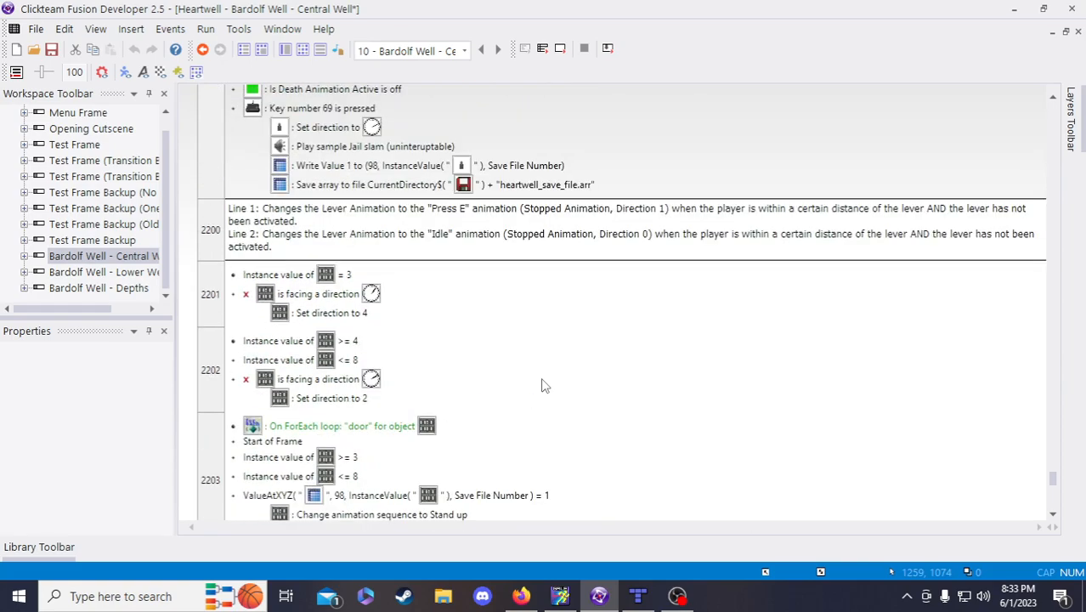
# - Add an OR (logical) operator after the facing direction condition on line 2202 and paste a copy of the "Instance value >= 4" condition there
pyautogui.rightClick(312, 379)
pyautogui.click(396, 481)
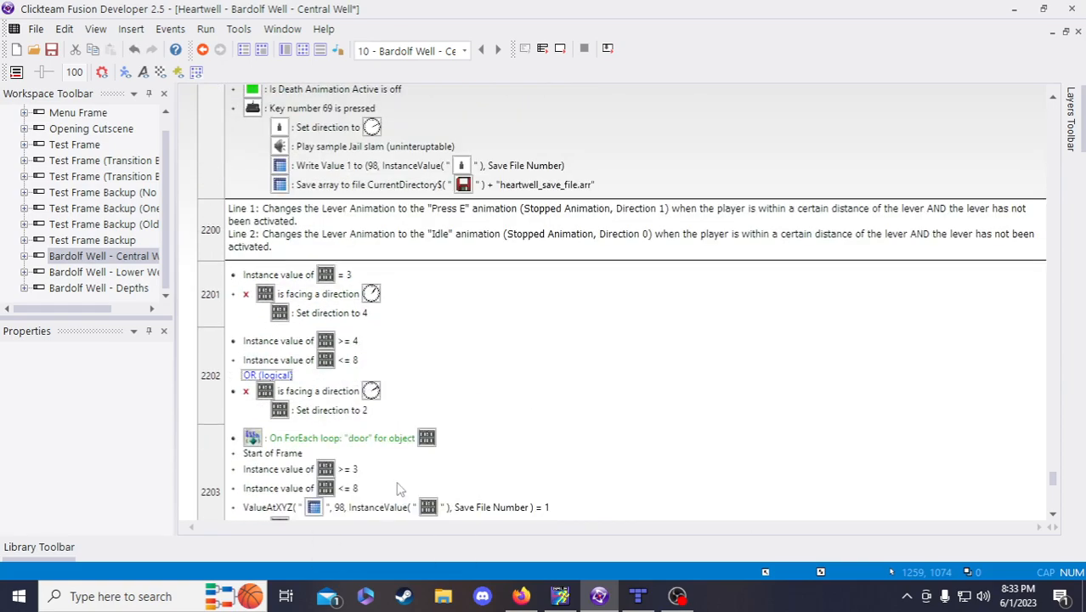
pyautogui.moveTo(275, 375); pyautogui.dragTo(295, 387)
pyautogui.click(272, 342)
pyautogui.hotkey('ctrl', 'c')
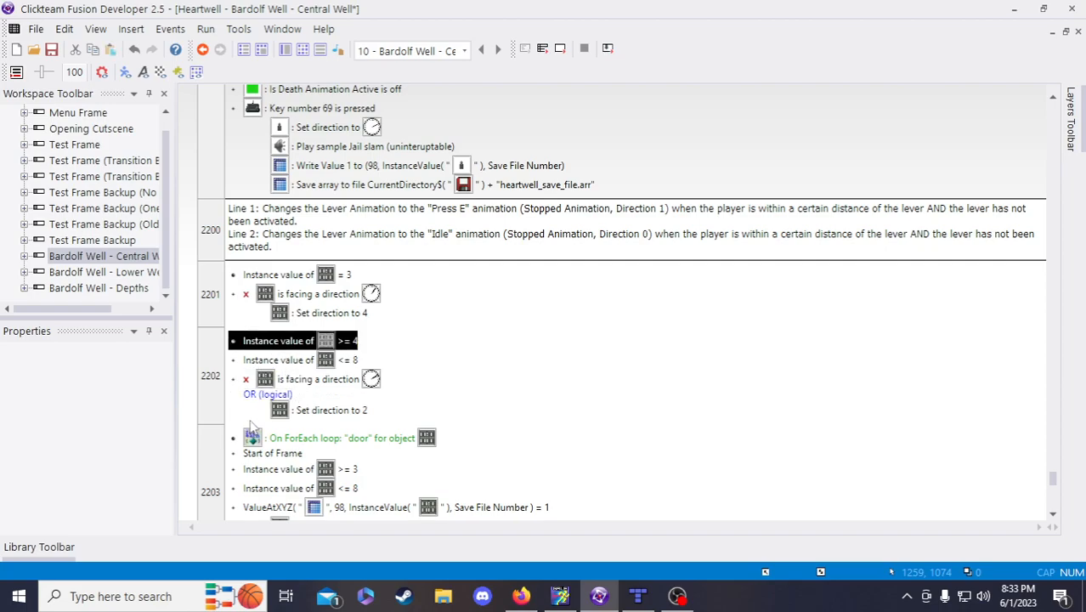
pyautogui.click(266, 394)
pyautogui.hotkey('ctrl', 'v')
pyautogui.moveTo(266, 414); pyautogui.dragTo(268, 393)
# - Undo the OR operator and pasted condition edits on line 2202
pyautogui.hotkey('ctrl', 'z')
pyautogui.hotkey('ctrl', 'z')
pyautogui.hotkey('ctrl', 'z')
pyautogui.hotkey('ctrl', 'z')
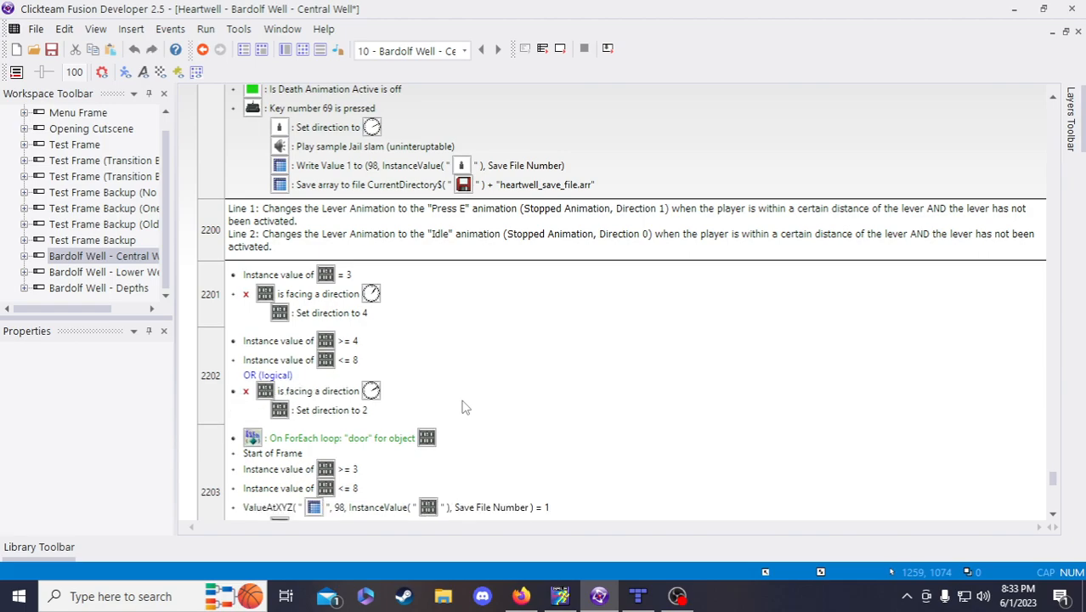
# - Look up Lever Door 14's save array coordinates in the Heartwell Dev Stream Notes and return to the Fusion event editor
pyautogui.click(527, 599)
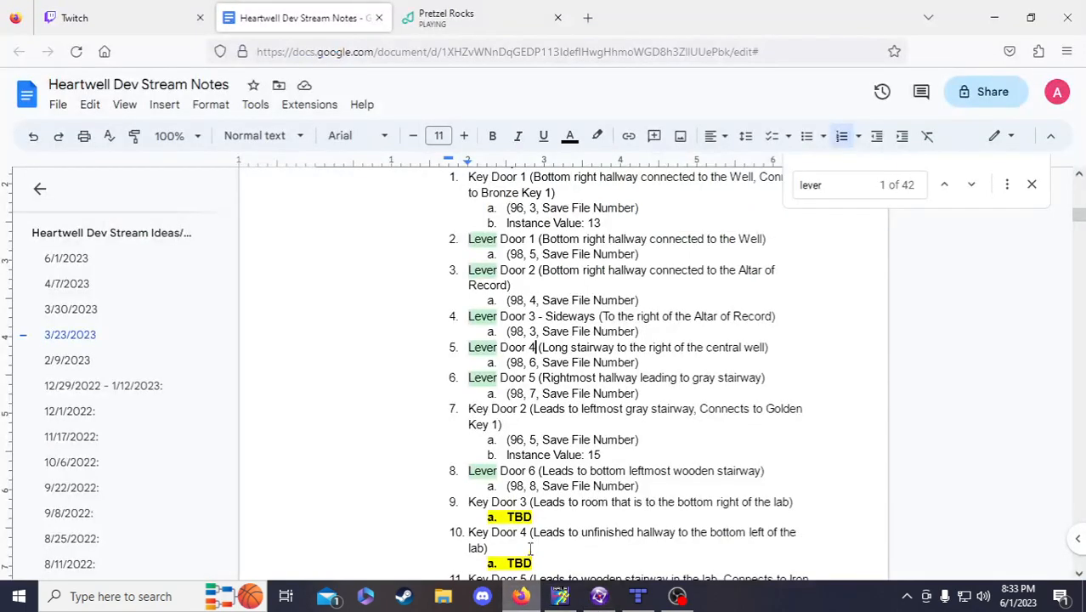
pyautogui.scroll(-3, 531, 515)
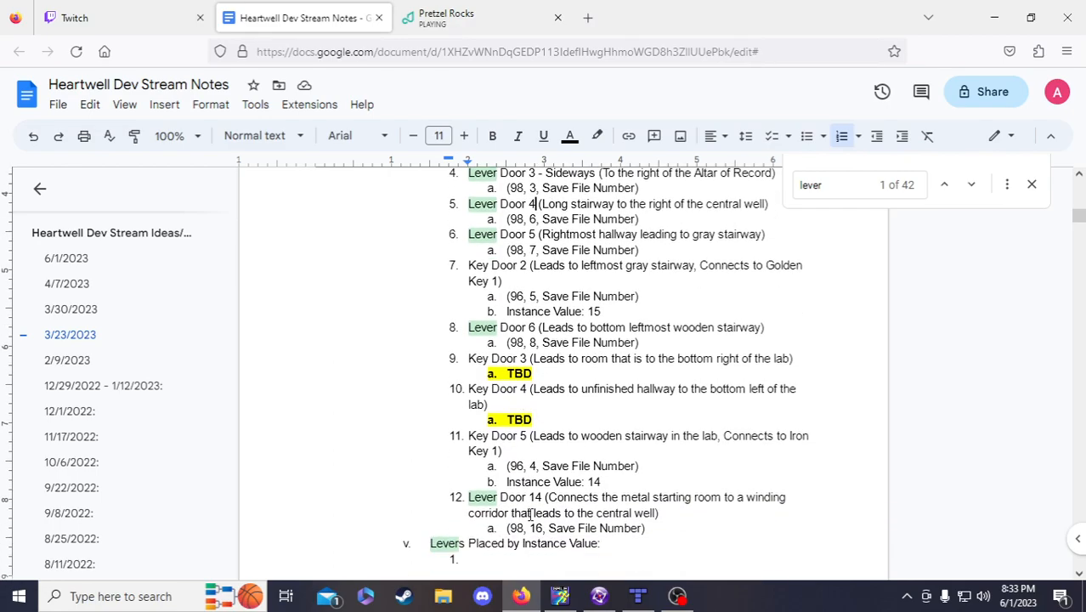
pyautogui.click(599, 595)
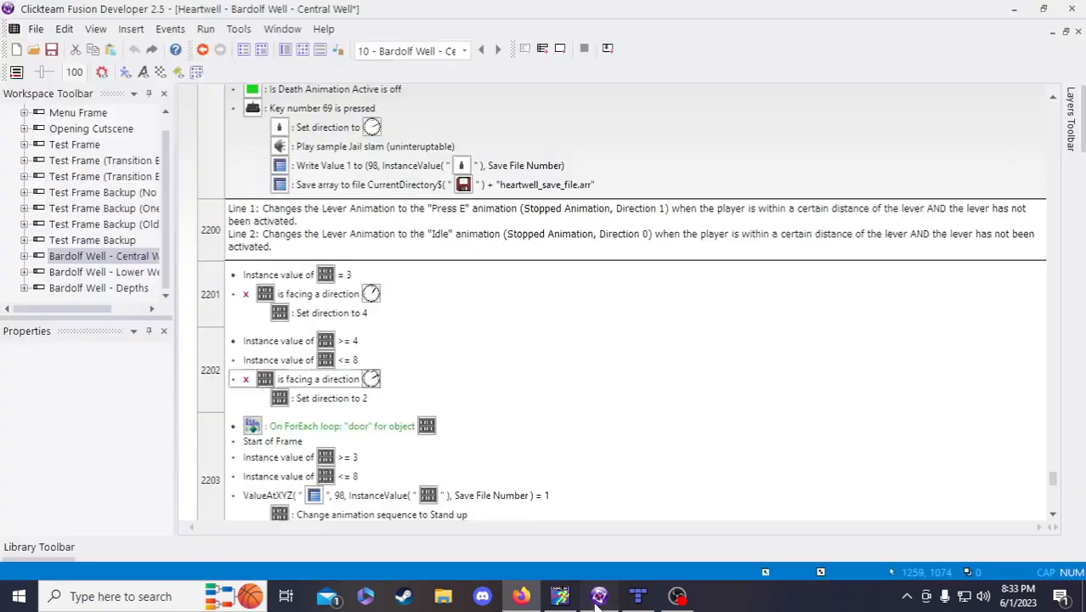
# - Restore the undone edits on line 2202 and move the OR (logical) operator above the copied instance value condition
pyautogui.hotkey('ctrl', 'z')
pyautogui.hotkey('ctrl', 'z')
pyautogui.hotkey('ctrl', 'z')
pyautogui.click(340, 374)
pyautogui.click(340, 374)
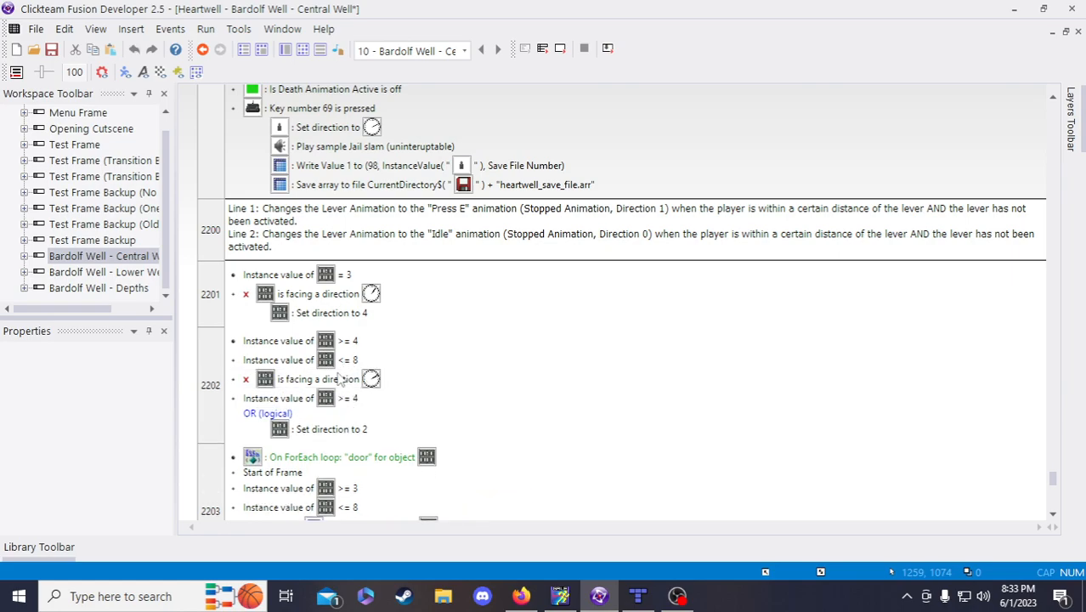
pyautogui.moveTo(281, 415); pyautogui.dragTo(273, 403)
pyautogui.click(279, 366)
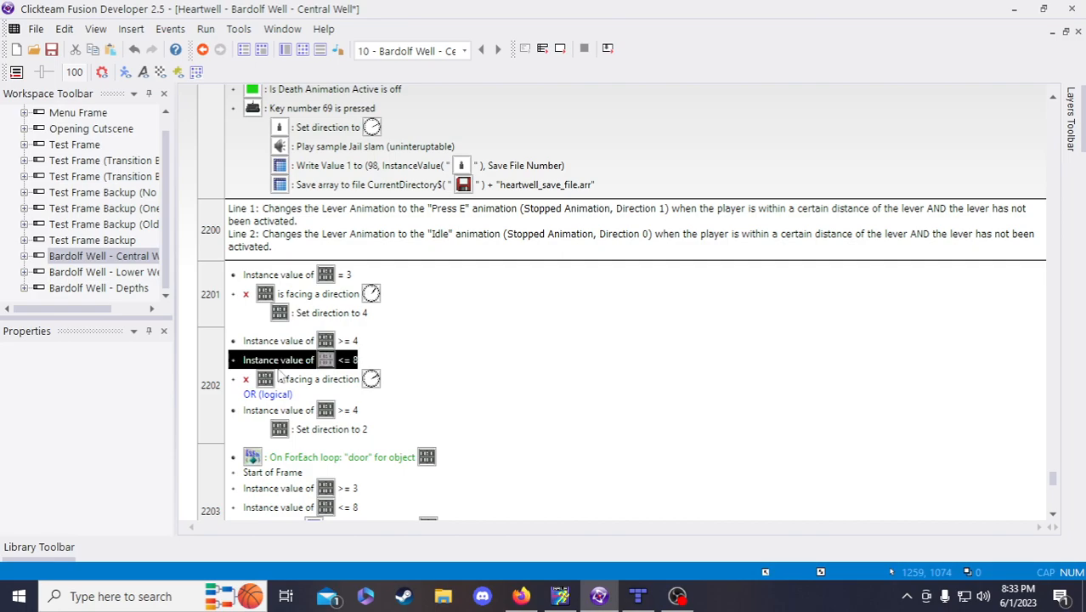
# - Change the copied instance value condition below the OR on line 2202 to Equal 16
pyautogui.doubleClick(276, 410)
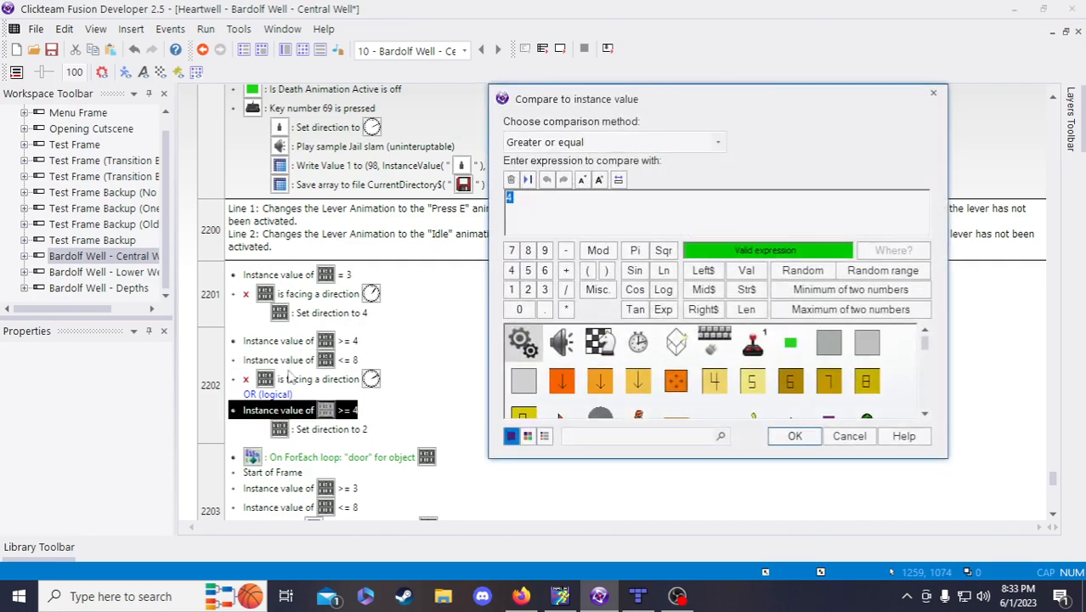
pyautogui.click(619, 142)
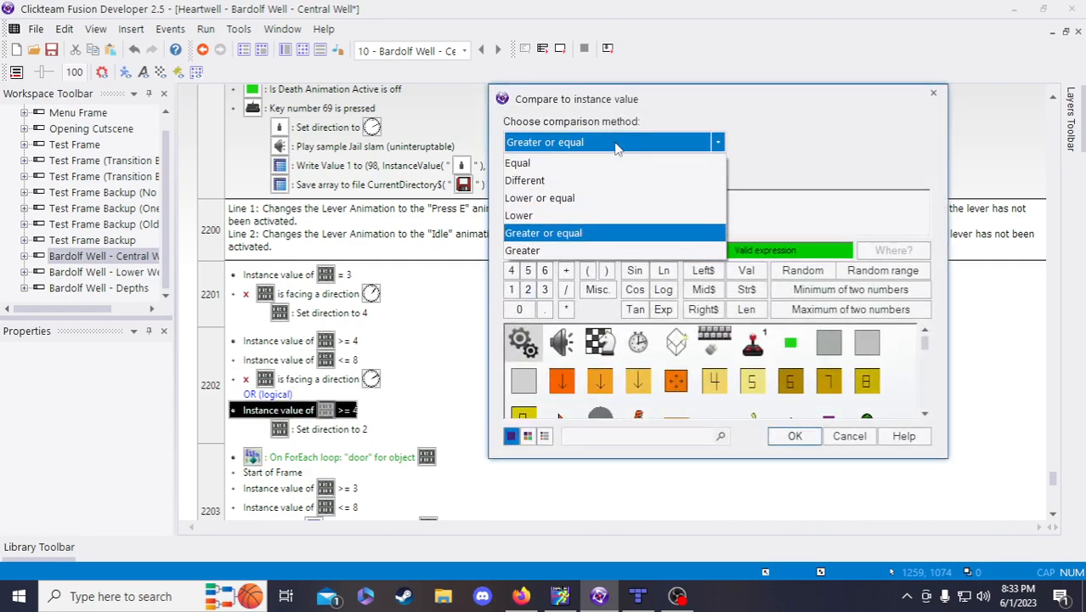
pyautogui.click(536, 163)
pyautogui.write('16')
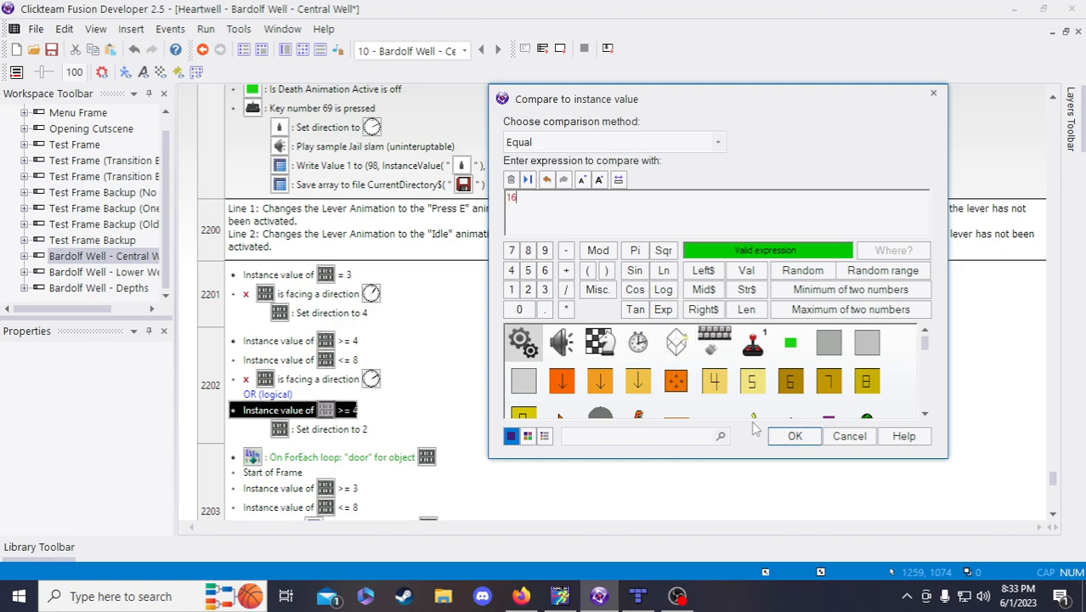
pyautogui.click(795, 436)
# - Copy the negated facing direction condition on line 2202 and place it below the "Instance value = 16" condition
pyautogui.click(308, 380)
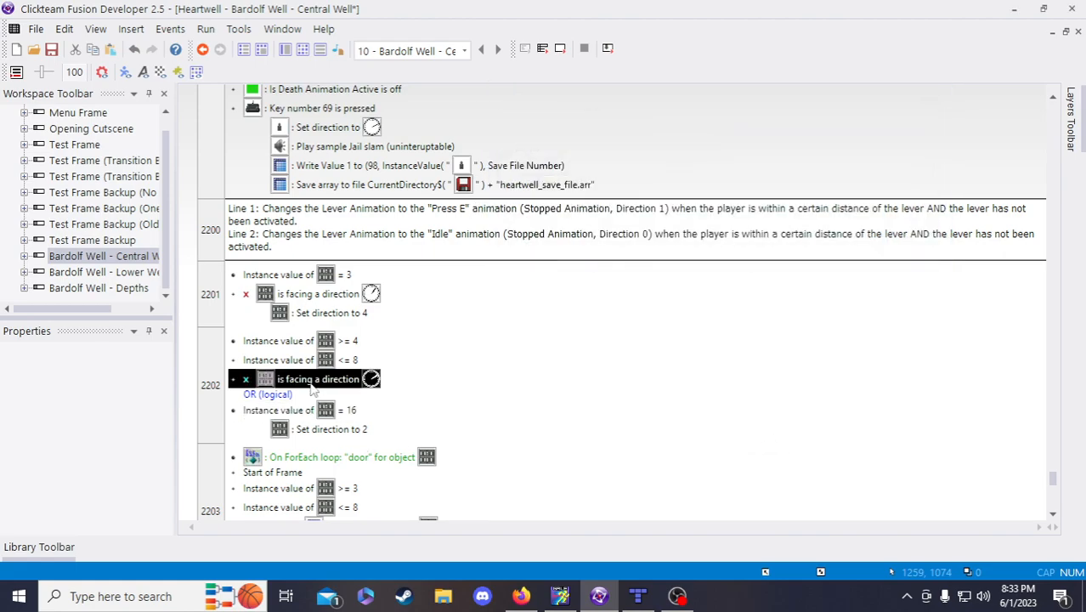
pyautogui.click(289, 412)
pyautogui.hotkey('ctrl', 'v')
pyautogui.moveTo(295, 431); pyautogui.dragTo(289, 412)
pyautogui.click(293, 433)
pyautogui.scroll(2, 570, 396)
pyautogui.scroll(-4, 568, 396)
pyautogui.click(570, 398)
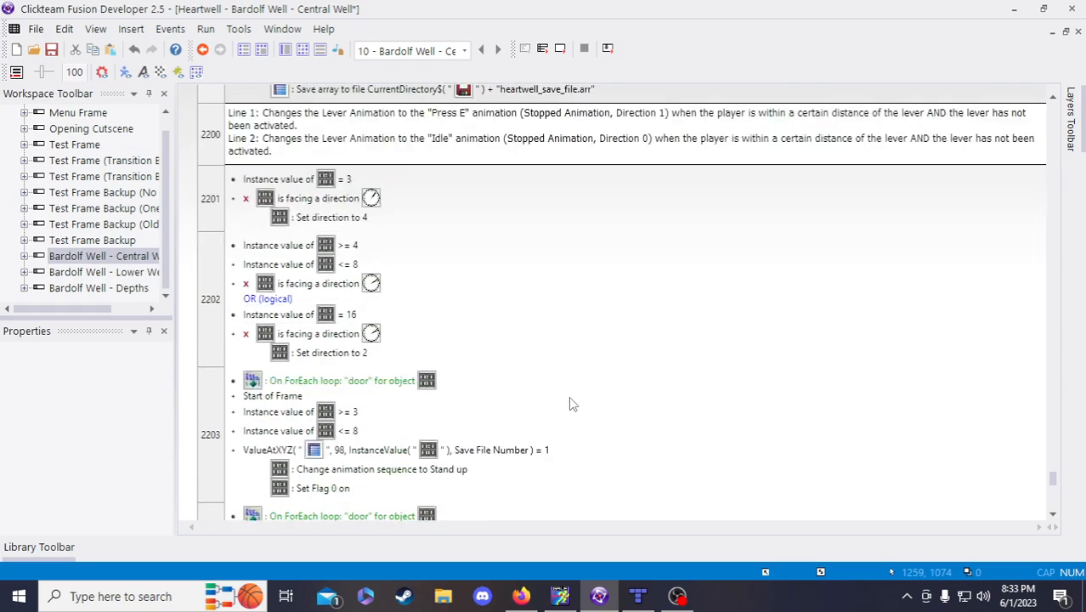
pyautogui.scroll(-2, 569, 398)
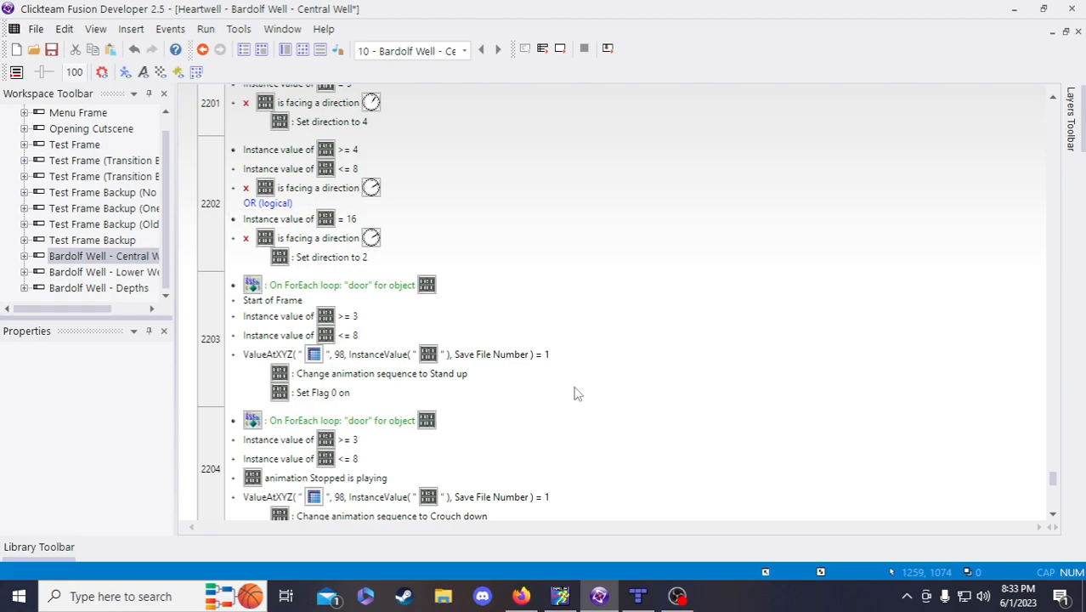
# - Duplicate the last "Write Value 0" action under "Upon pressing J" on line 2207 and set its coordinates to (98, 16, Save File Number)
pyautogui.scroll(-4, 603, 364)
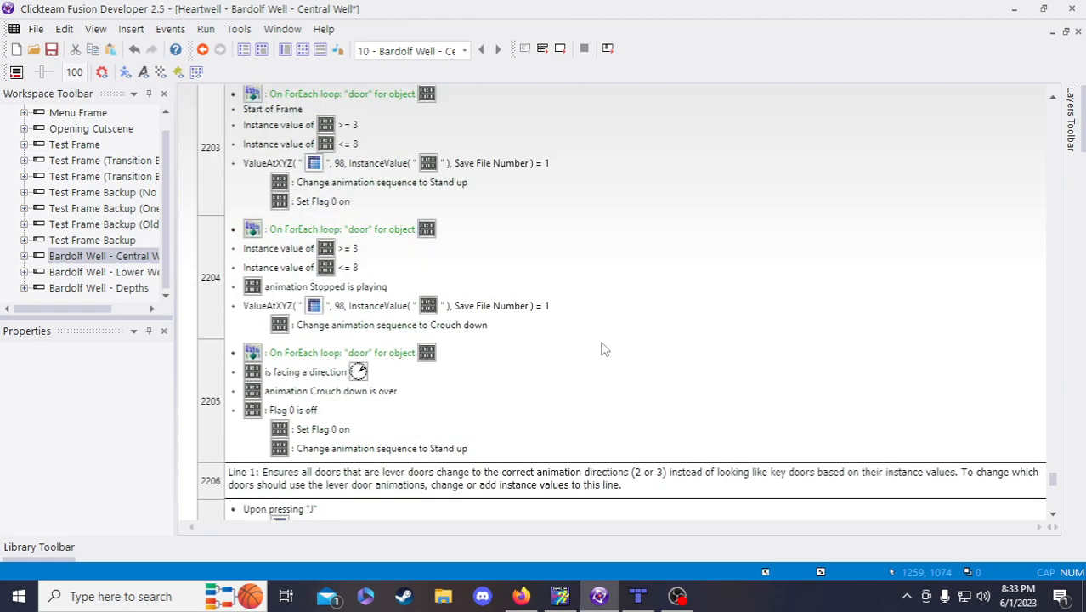
pyautogui.scroll(-8, 603, 349)
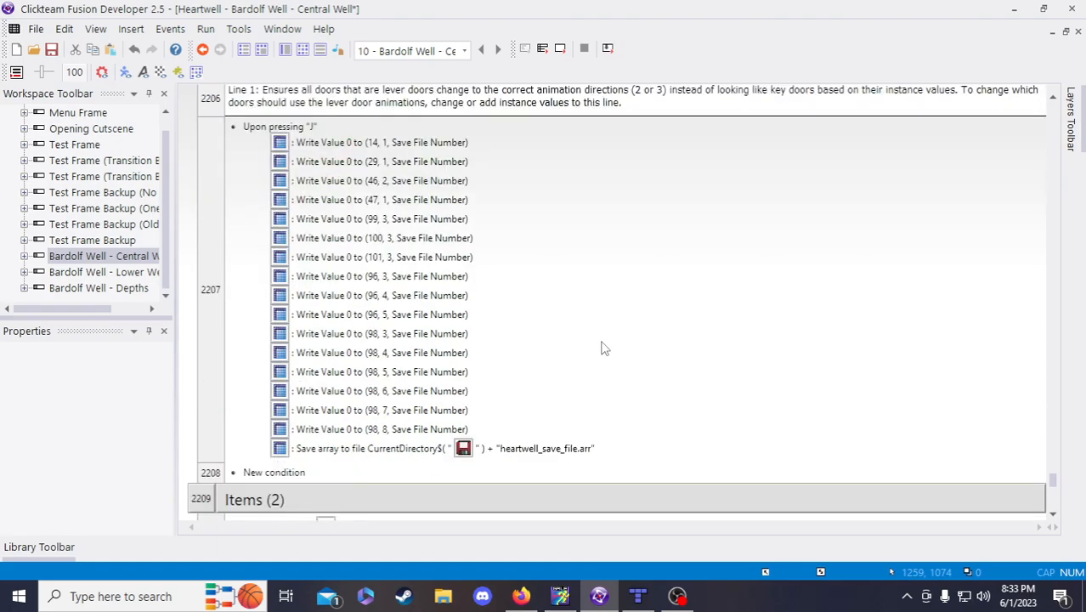
pyautogui.scroll(2, 604, 349)
pyautogui.scroll(-2, 604, 348)
pyautogui.click(396, 429)
pyautogui.hotkey('ctrl', 'c')
pyautogui.hotkey('ctrl', 'v')
pyautogui.doubleClick(374, 448)
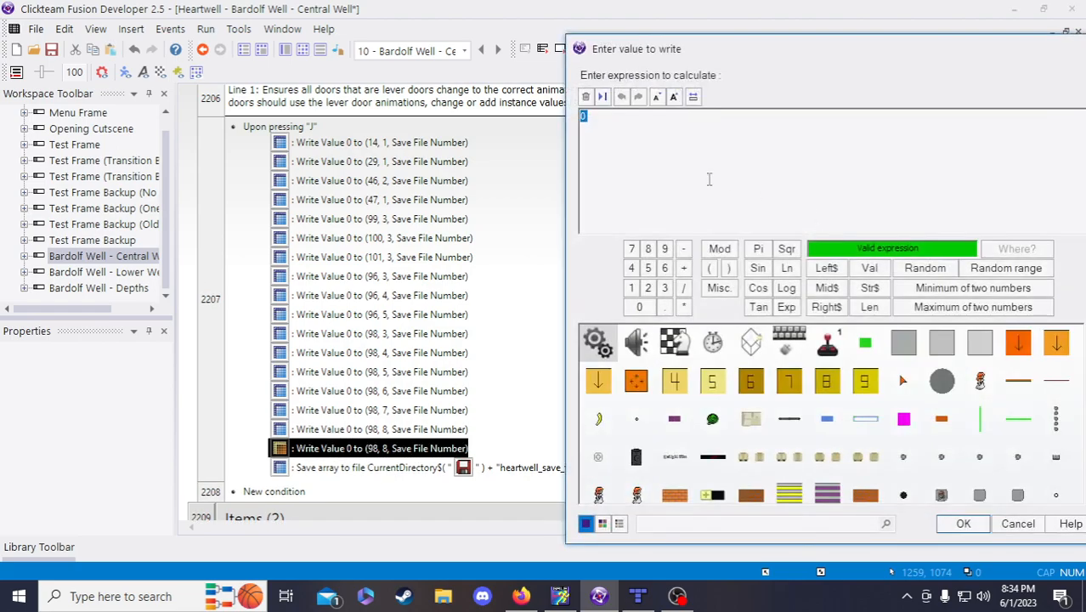
pyautogui.press('Return')
pyautogui.press('Return')
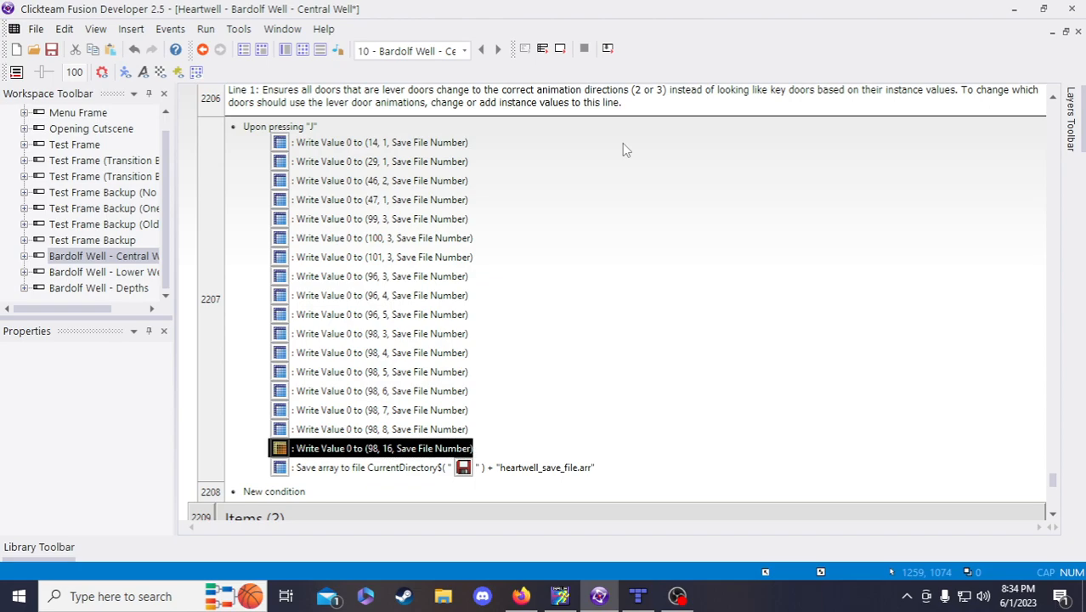
pyautogui.scroll(-2, 559, 159)
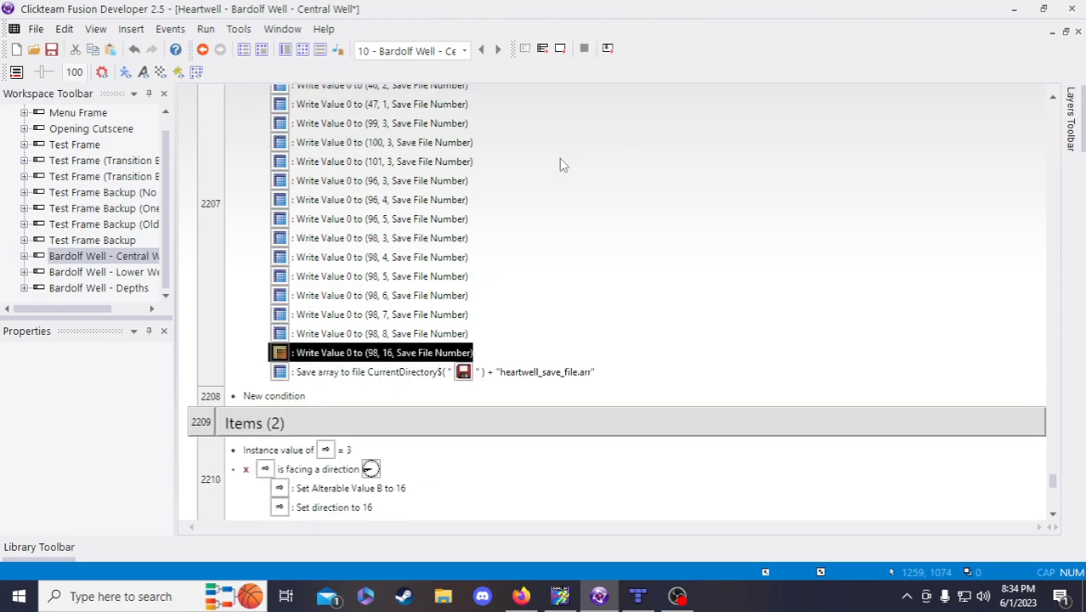
# - Run the Central Well frame and walk the character to the new lever door in the southwest room
pyautogui.scroll(8, 559, 161)
pyautogui.scroll(3, 593, 292)
pyautogui.press('F7')
pyautogui.press('s')
pyautogui.press('a')
pyautogui.press('w')
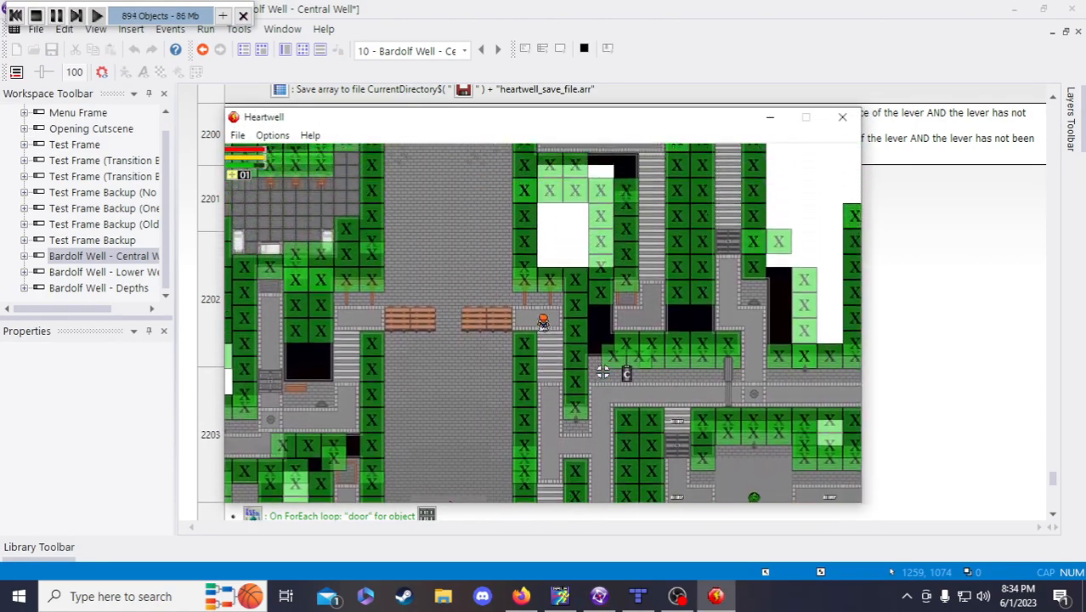
pyautogui.press('a')
pyautogui.press('s')
pyautogui.press('a')
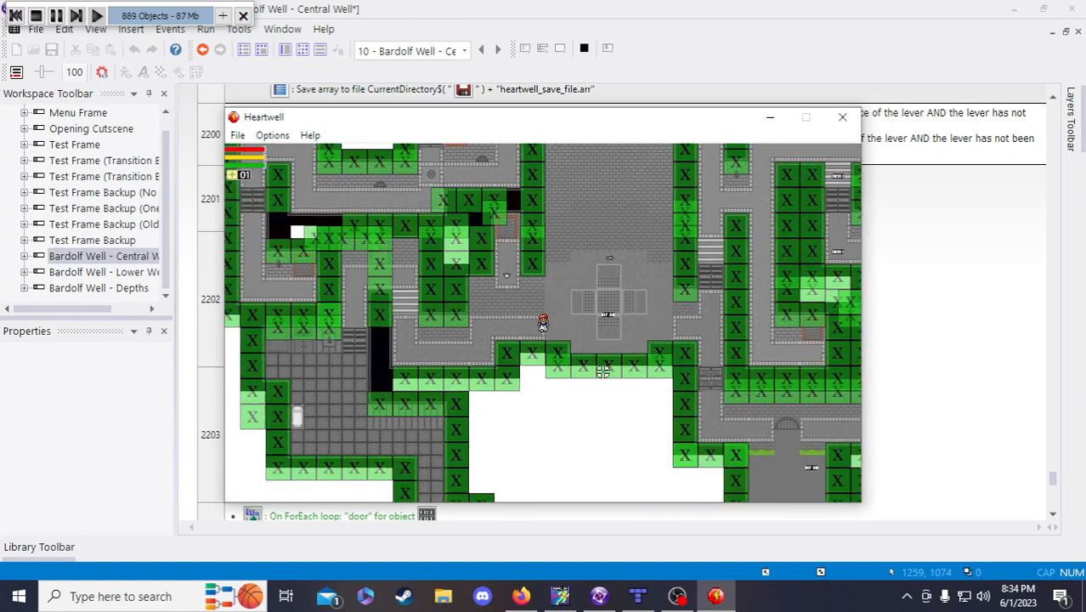
pyautogui.press('a')
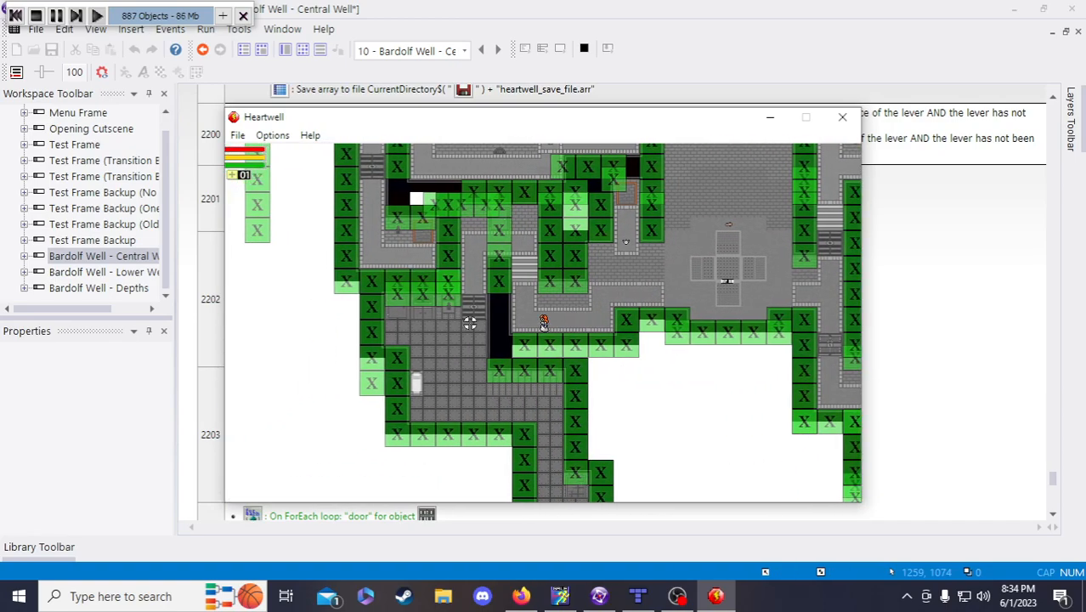
pyautogui.press('a')
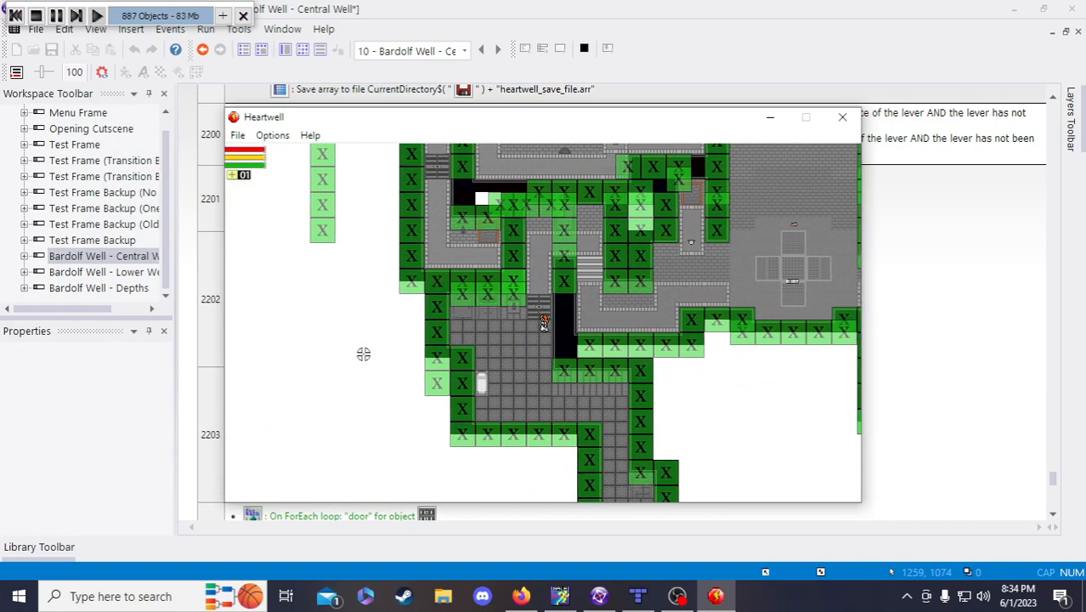
pyautogui.press('d')
pyautogui.press('space')
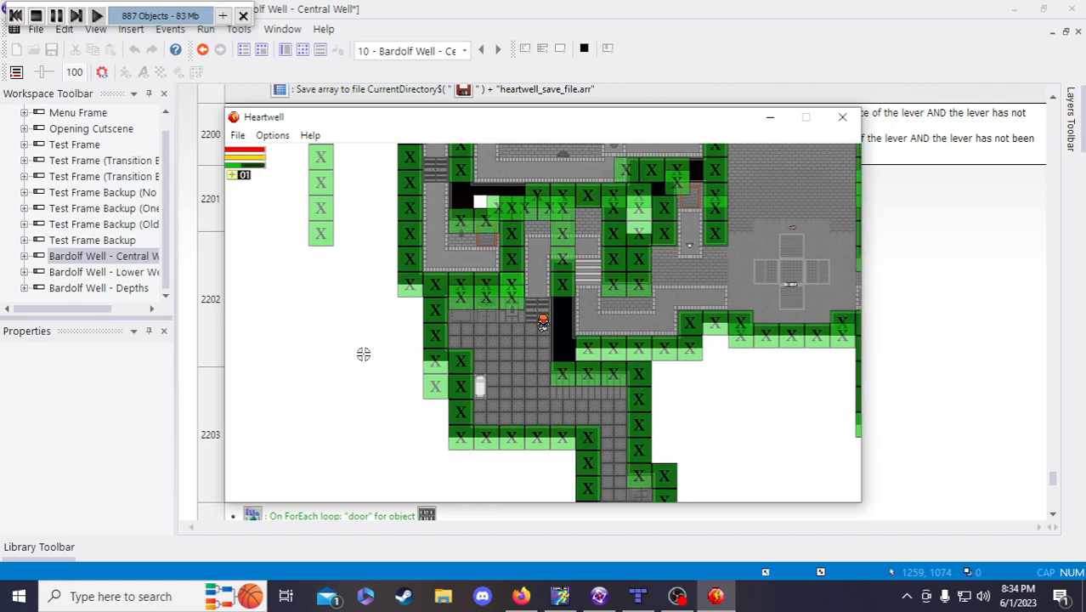
# - Test the lever and its door by moving the character back and forth between them, and end the test run
pyautogui.press('d')
pyautogui.press('w')
pyautogui.press('space')
pyautogui.press('s')
pyautogui.press('a')
pyautogui.press('d')
pyautogui.press('a')
pyautogui.press('d')
pyautogui.press('a')
pyautogui.press('d')
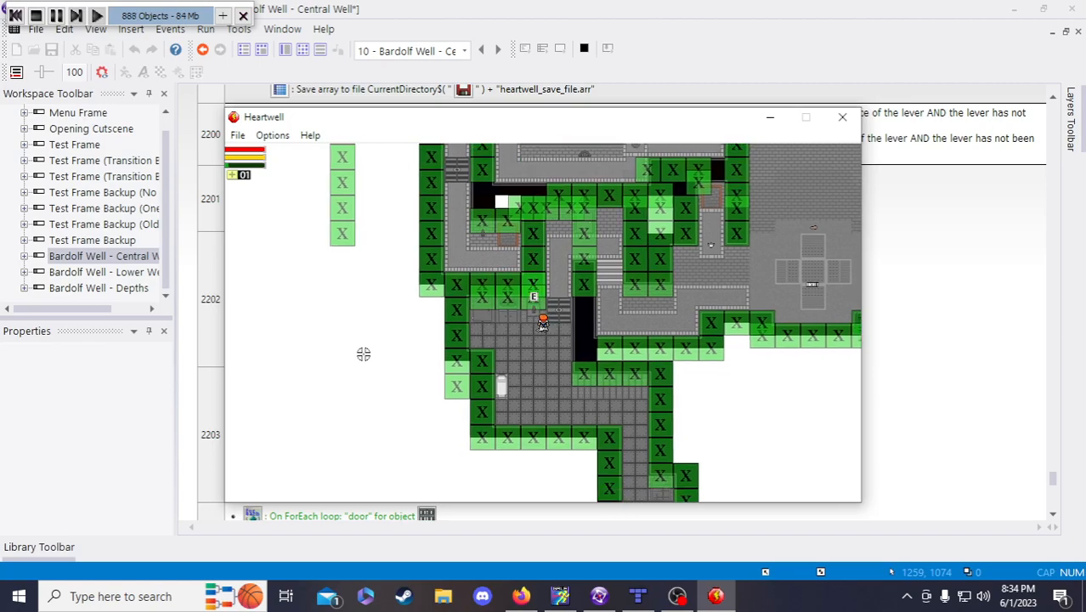
pyautogui.press('a')
pyautogui.press('a')
pyautogui.press('d')
pyautogui.press('a')
pyautogui.press('d')
pyautogui.press('a')
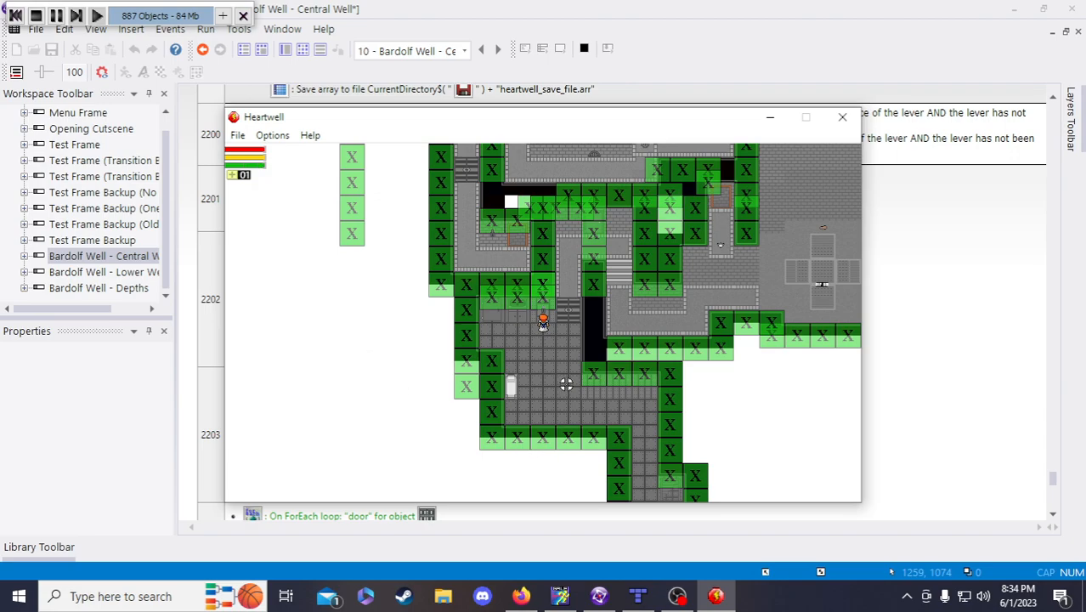
pyautogui.press('d')
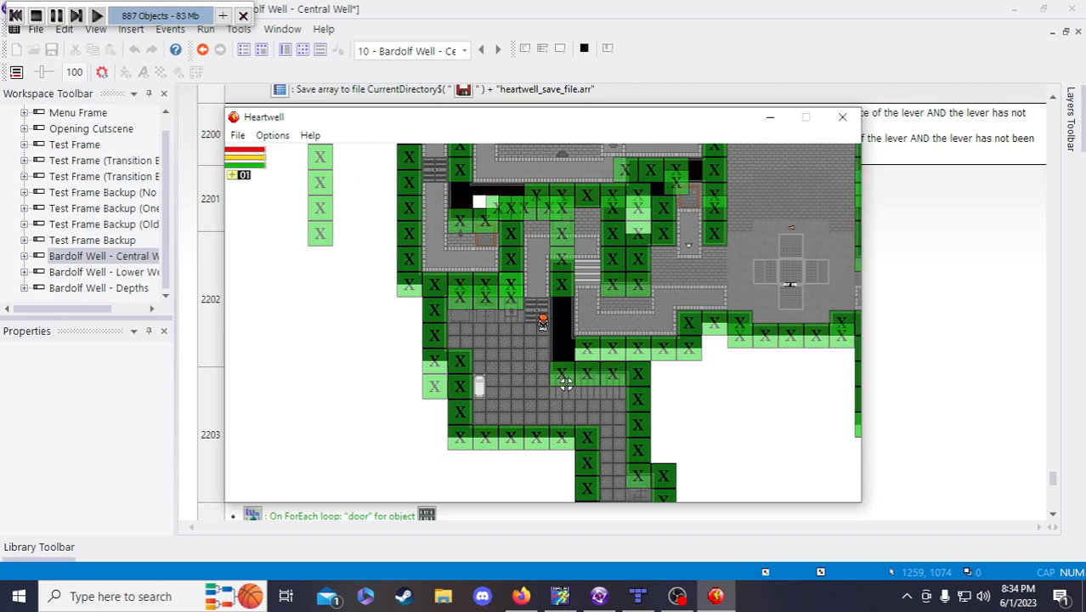
pyautogui.click(843, 116)
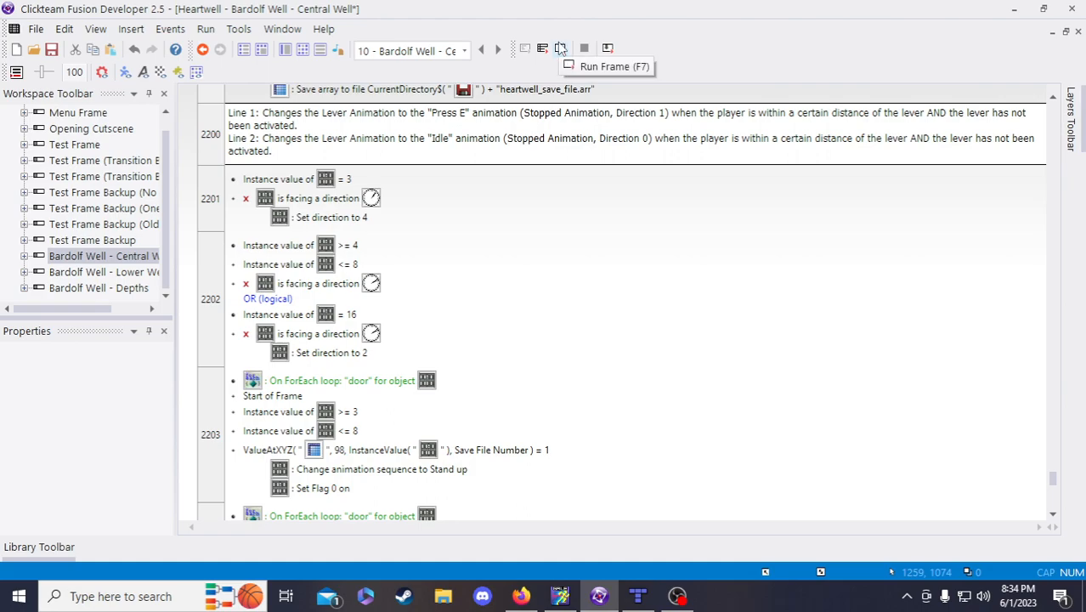
# - Run the frame again, walk the character past the central grate toward the lever door, and close the game
pyautogui.click(559, 49)
pyautogui.press('w')
pyautogui.press('a')
pyautogui.press('s')
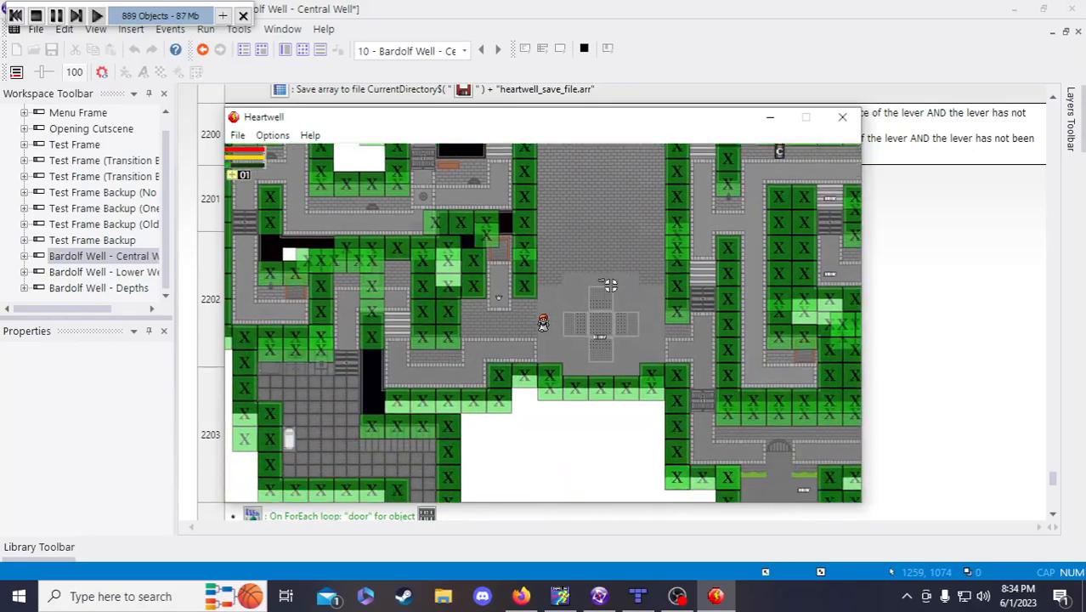
pyautogui.press('s')
pyautogui.press('a')
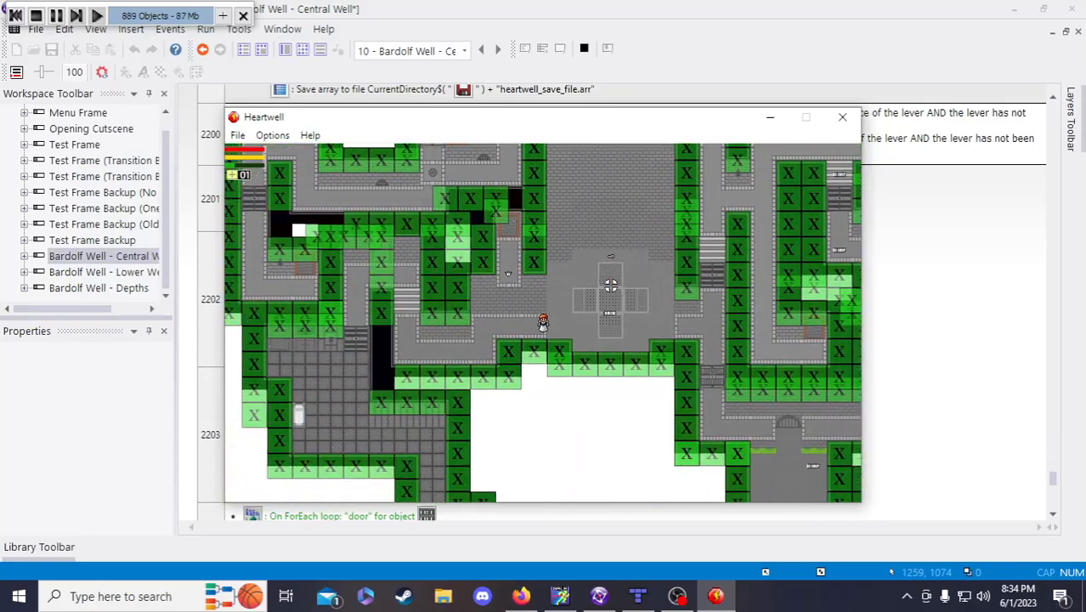
pyautogui.click(843, 117)
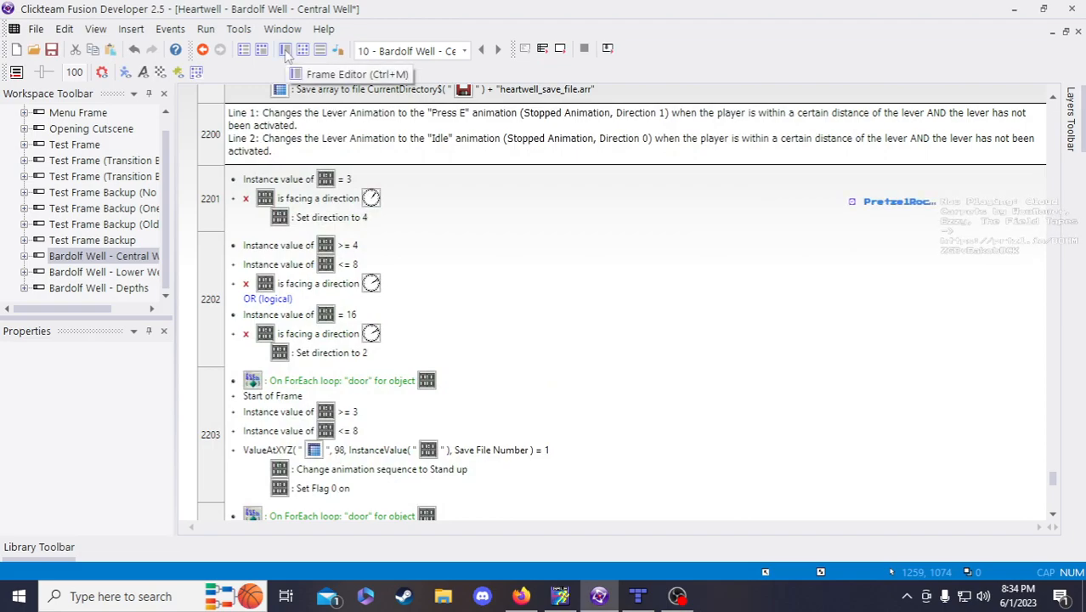
# - Check the instance values of the new lever and its adjacent door in the frame editor
pyautogui.click(287, 51)
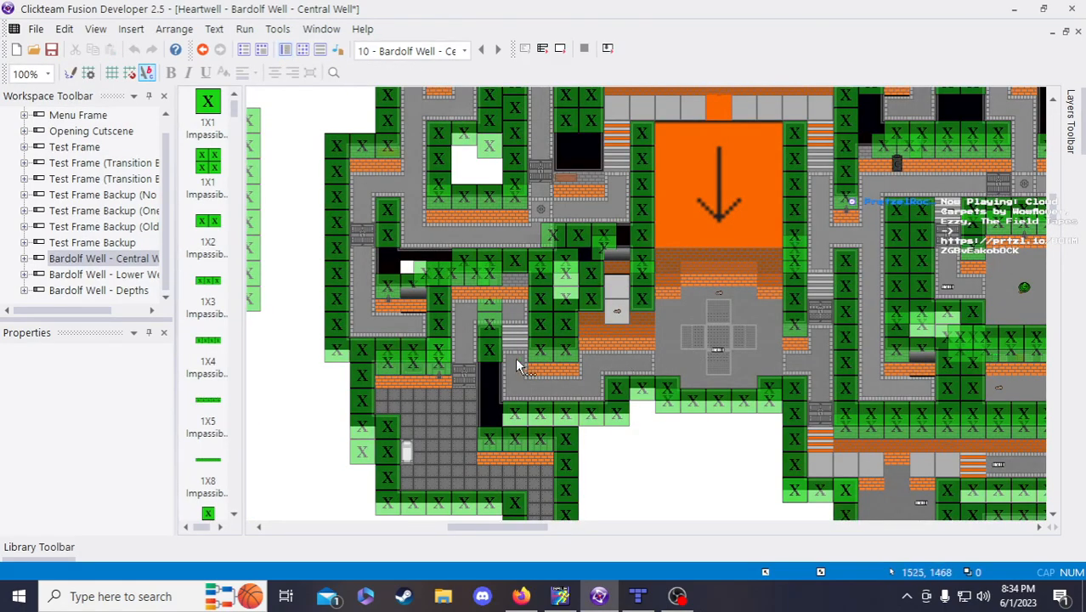
pyautogui.click(441, 382)
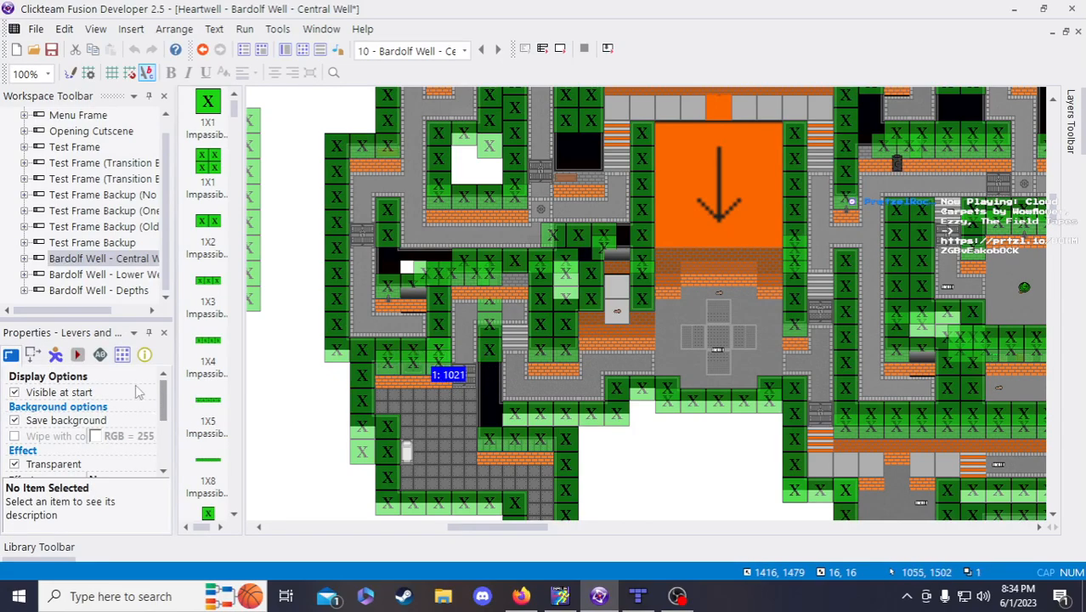
pyautogui.moveTo(164, 413); pyautogui.dragTo(164, 466)
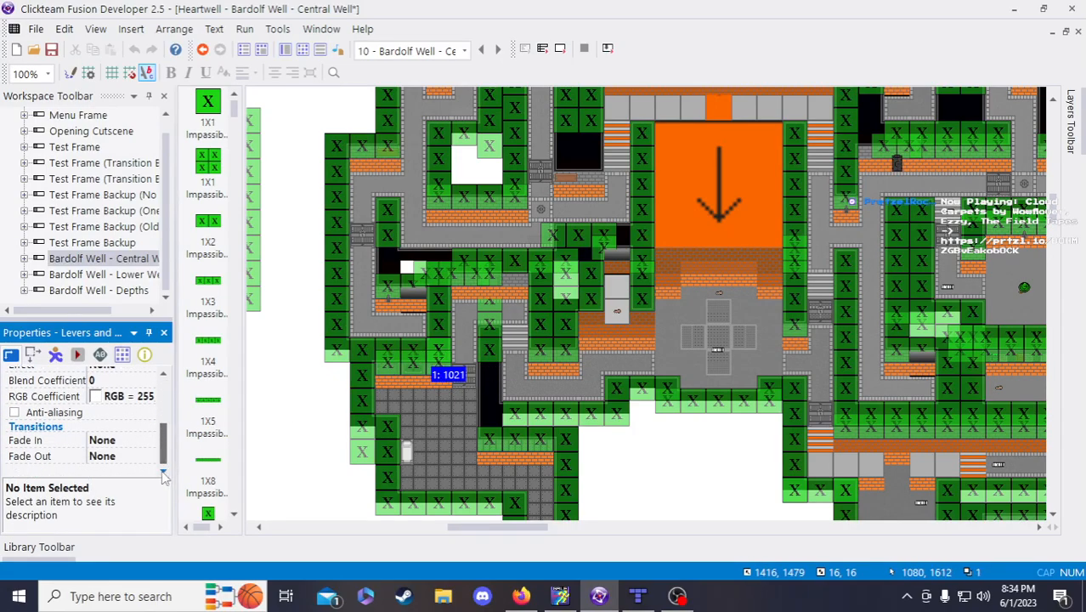
pyautogui.scroll(-3, 165, 472)
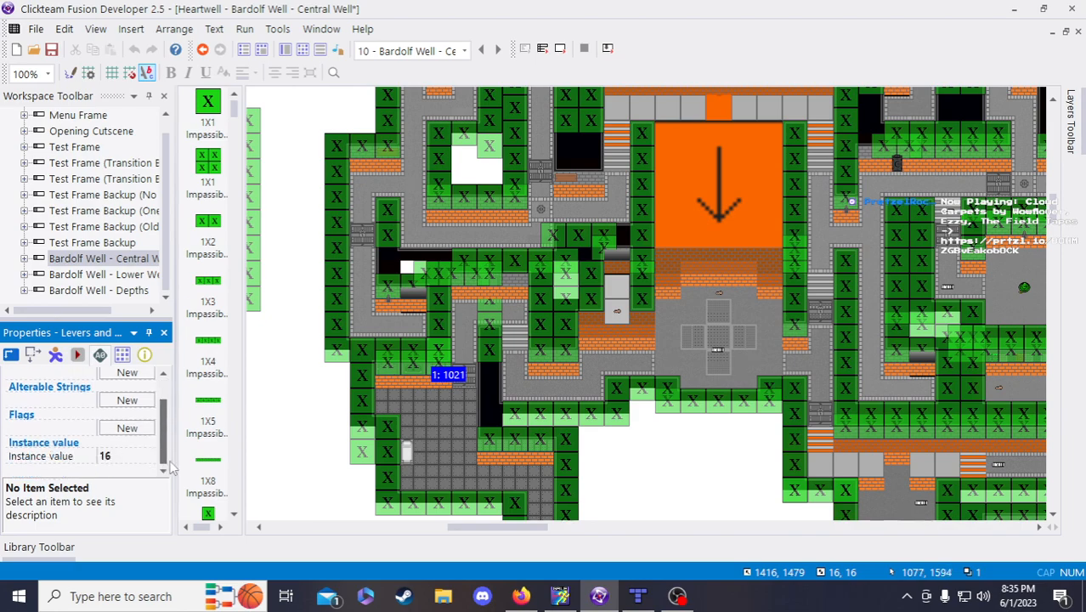
pyautogui.click(466, 384)
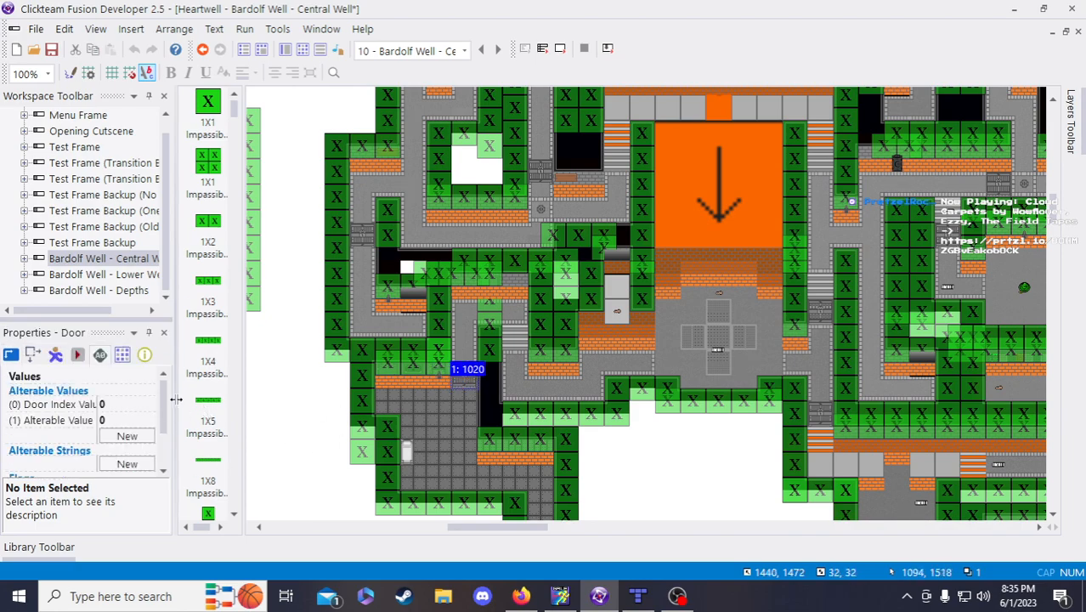
pyautogui.moveTo(164, 401); pyautogui.dragTo(167, 453)
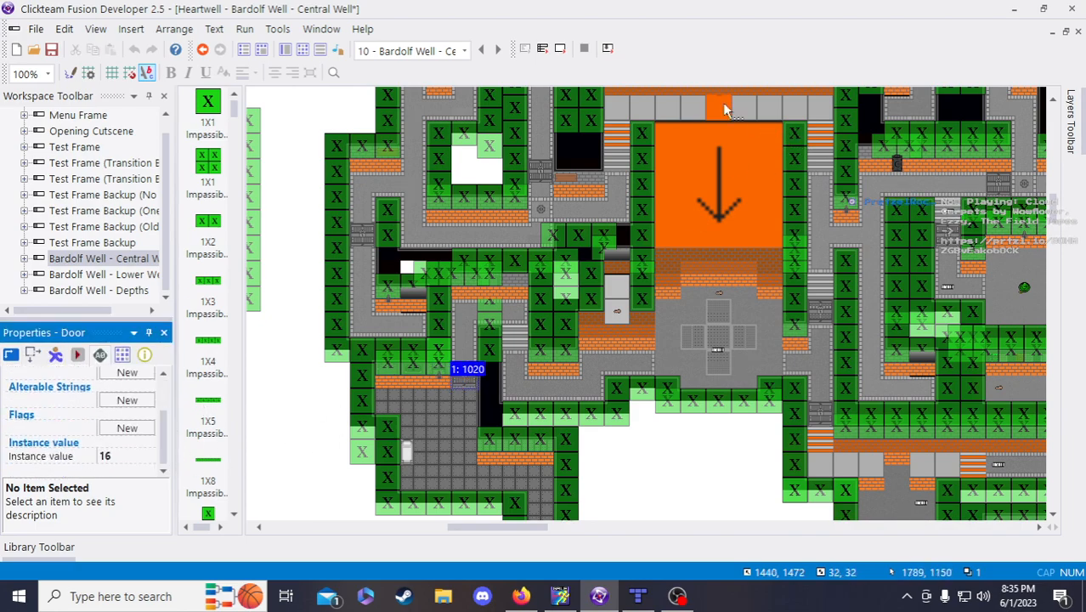
# - Test-run the frame from the frame editor, walk the character across the bridge to the central grate, and stop the run
pyautogui.click(560, 49)
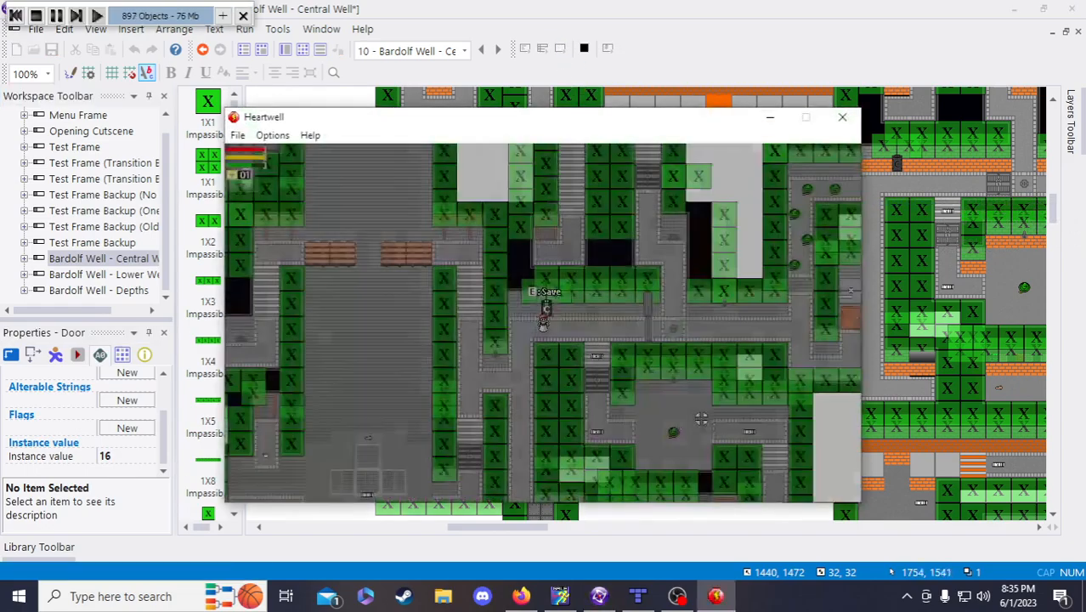
pyautogui.press('Up')
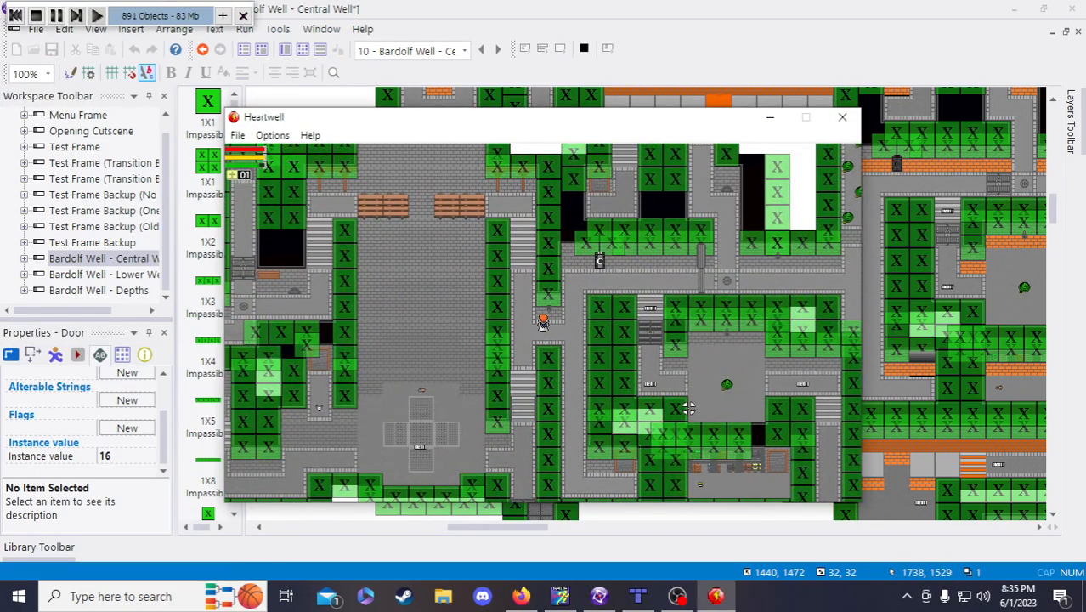
pyautogui.press('Up')
pyautogui.press('Left')
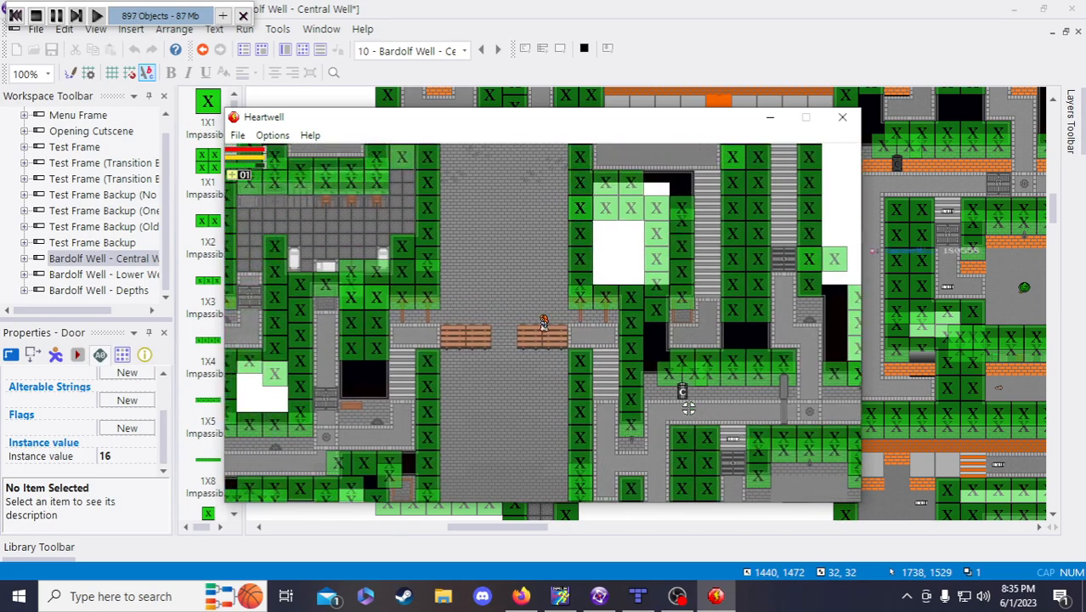
pyautogui.press('Down')
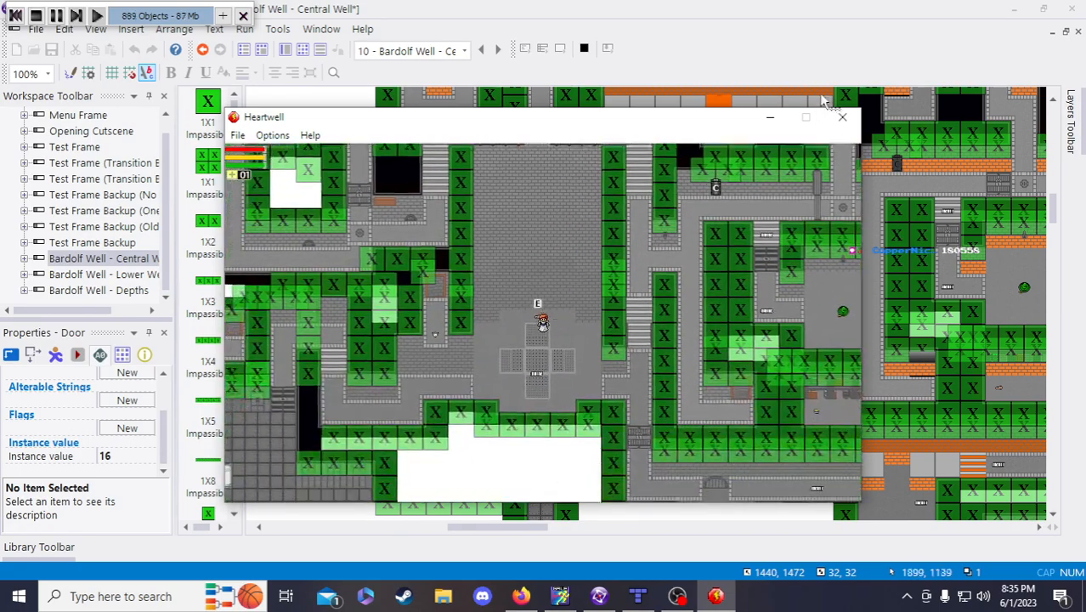
pyautogui.click(842, 118)
# - Restart the frame test, walk the character across the bridge into the western corridor, and close the game
pyautogui.press('F7')
pyautogui.press('Down')
pyautogui.press('Left')
pyautogui.press('Up')
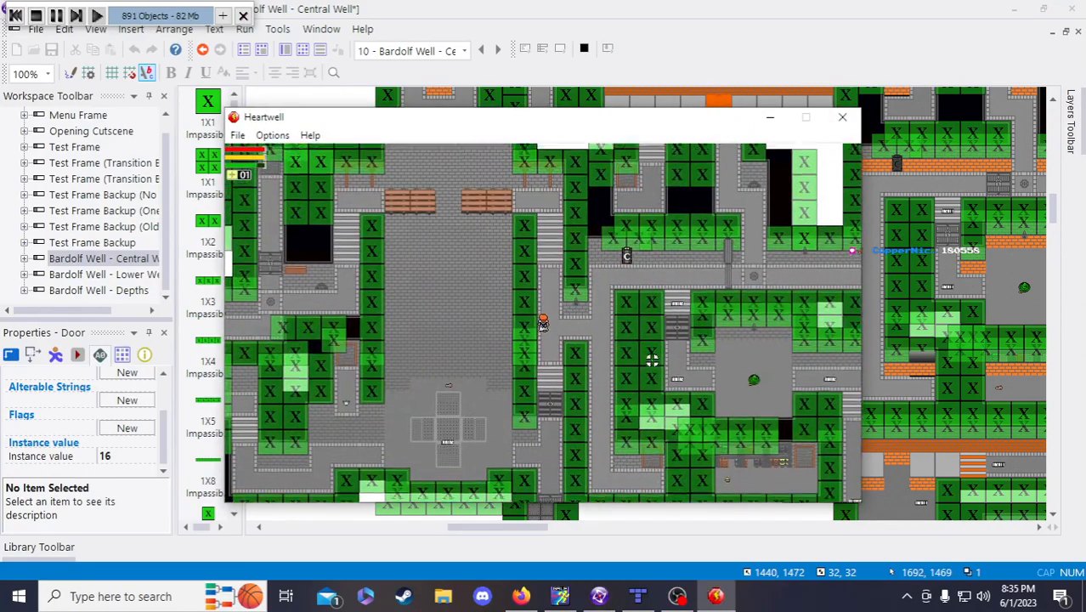
pyautogui.press('Left')
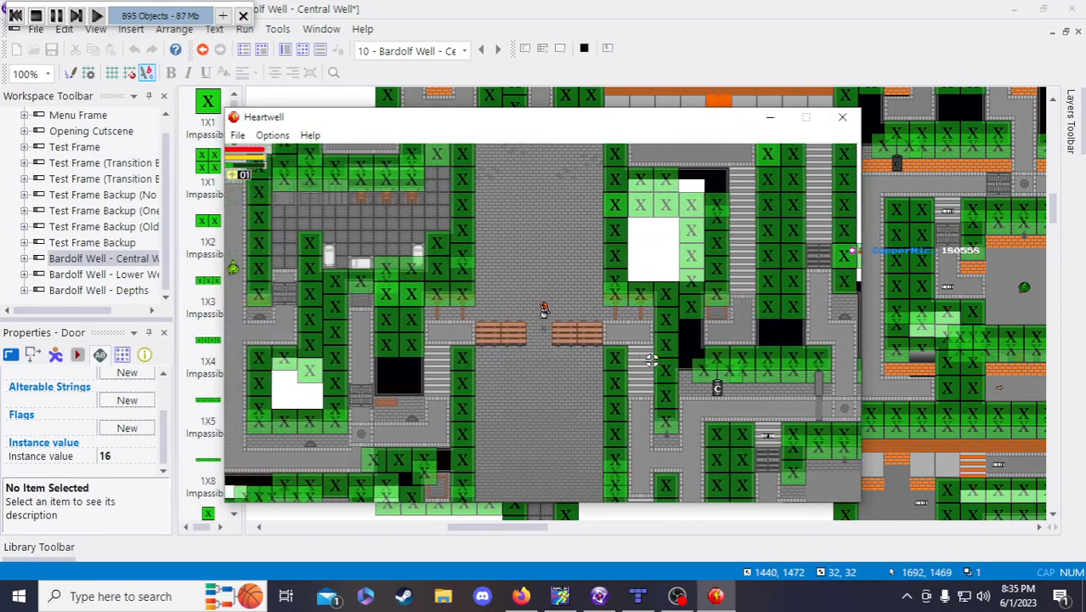
pyautogui.press('Down')
pyautogui.press('Left')
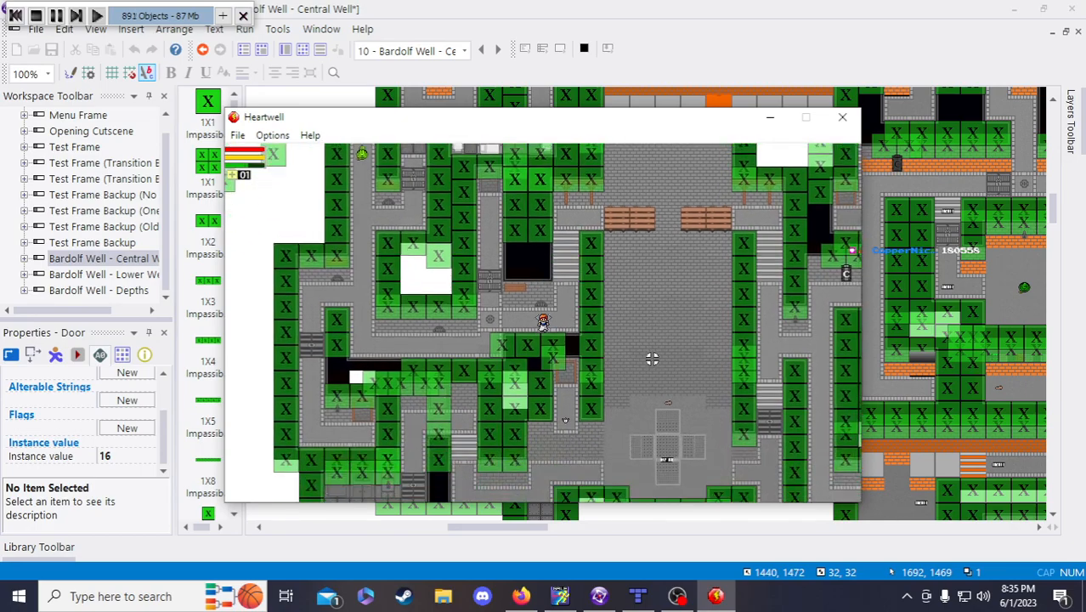
pyautogui.click(843, 117)
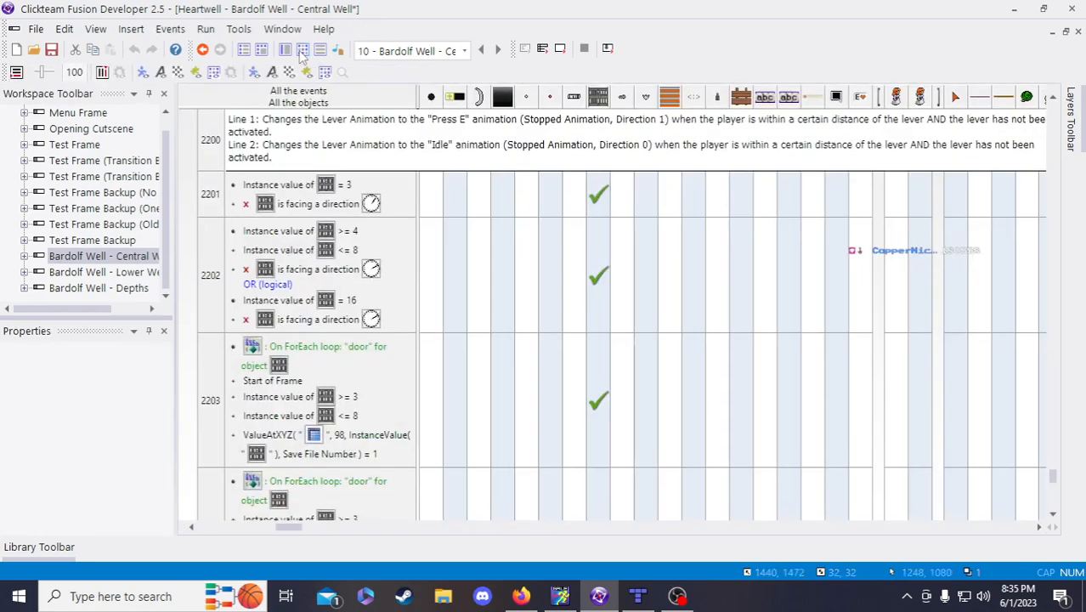
# - Return to the event list editor and review the lever door conditions on lines 2202 to 2204
pyautogui.click(303, 50)
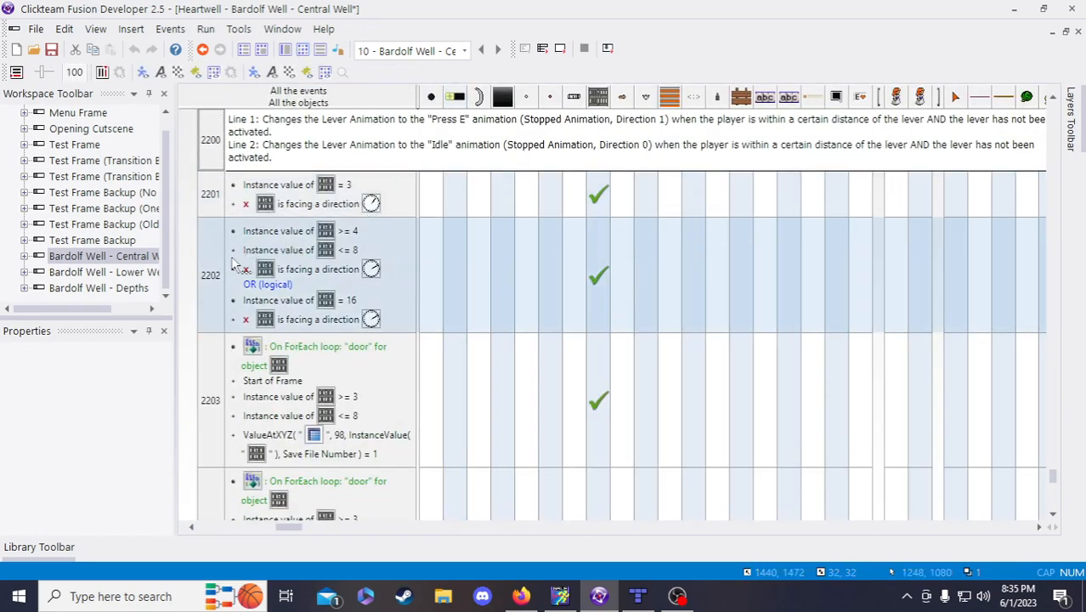
pyautogui.click(212, 279)
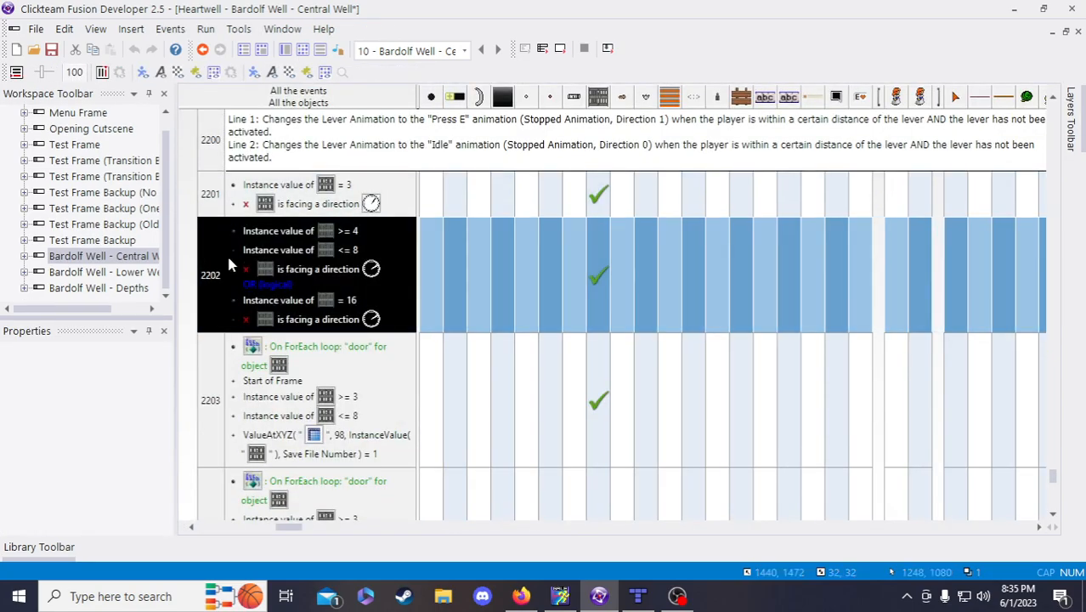
pyautogui.click(320, 51)
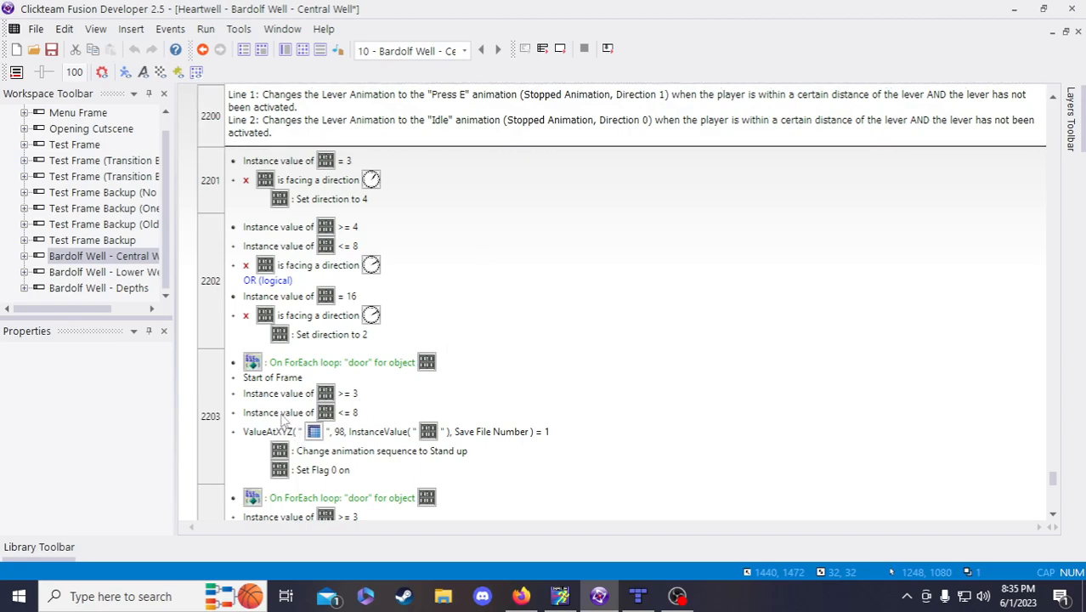
pyautogui.scroll(-2, 279, 408)
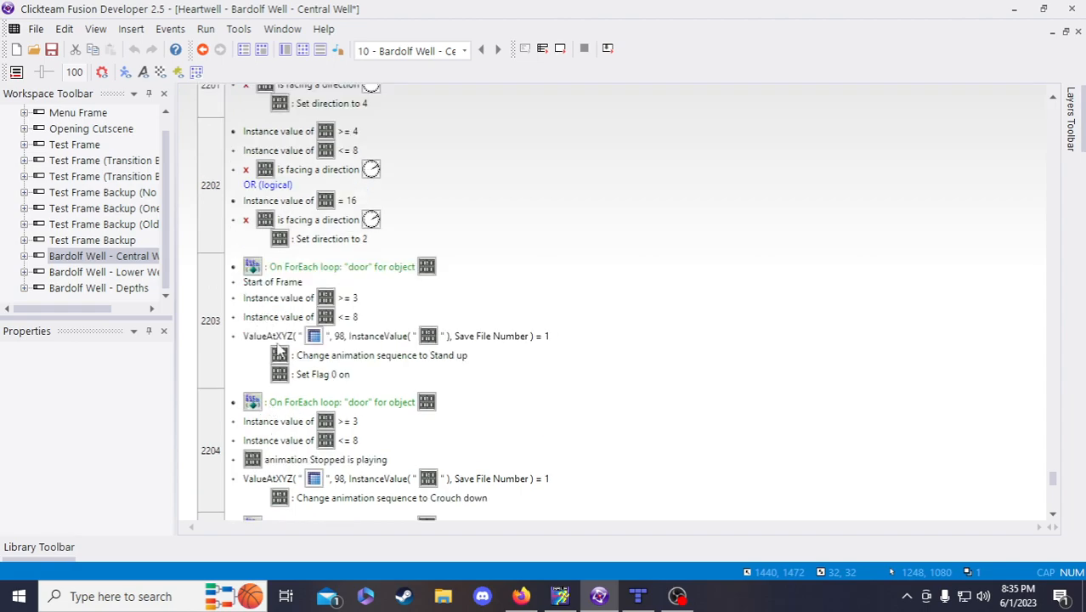
# - Insert an OR (logical) operator at the end of event 2203's conditions and copy the door's instance value condition below it
pyautogui.rightClick(289, 339)
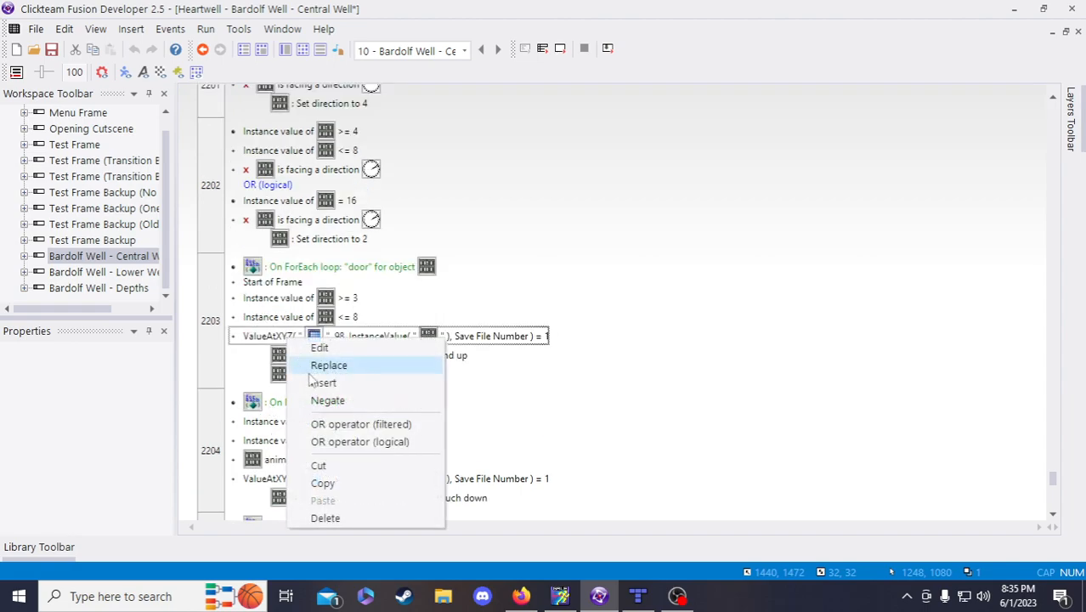
pyautogui.click(346, 443)
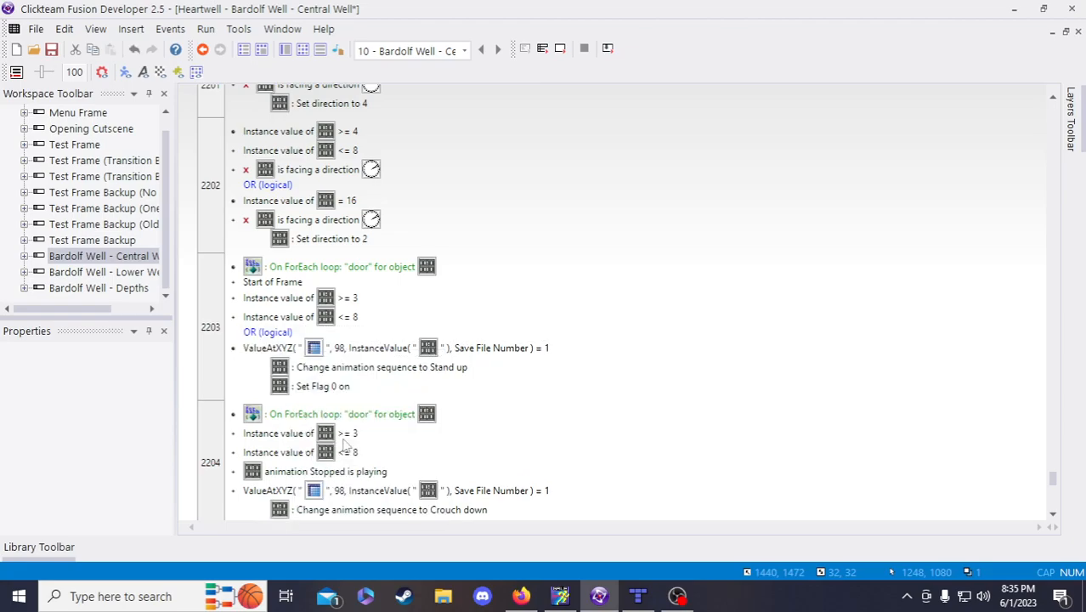
pyautogui.moveTo(273, 340); pyautogui.dragTo(275, 352)
pyautogui.click(283, 299)
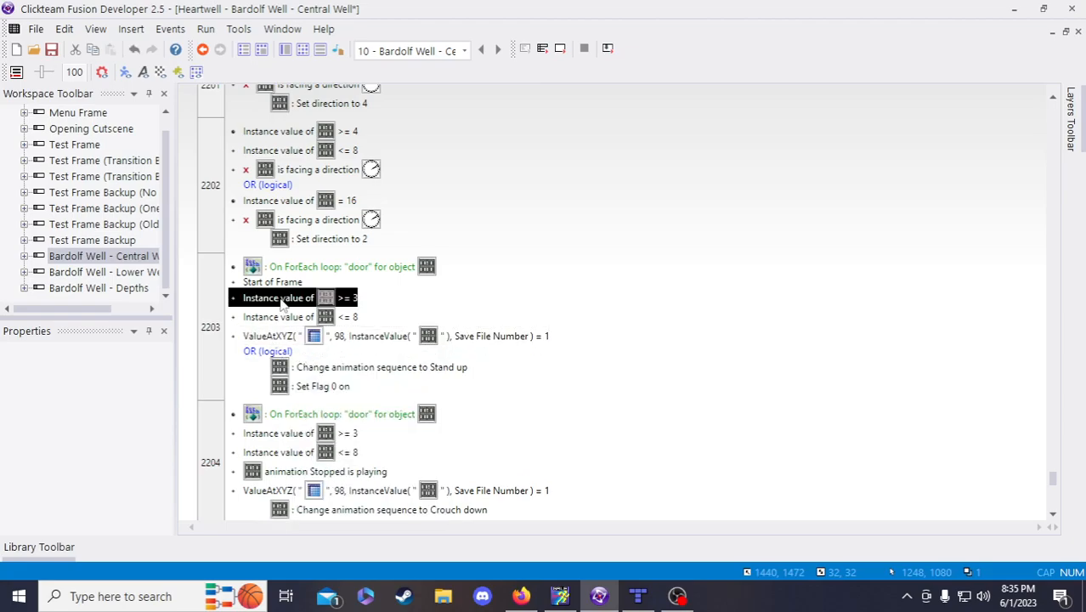
pyautogui.click(280, 352)
pyautogui.hotkey('ctrl', 'v')
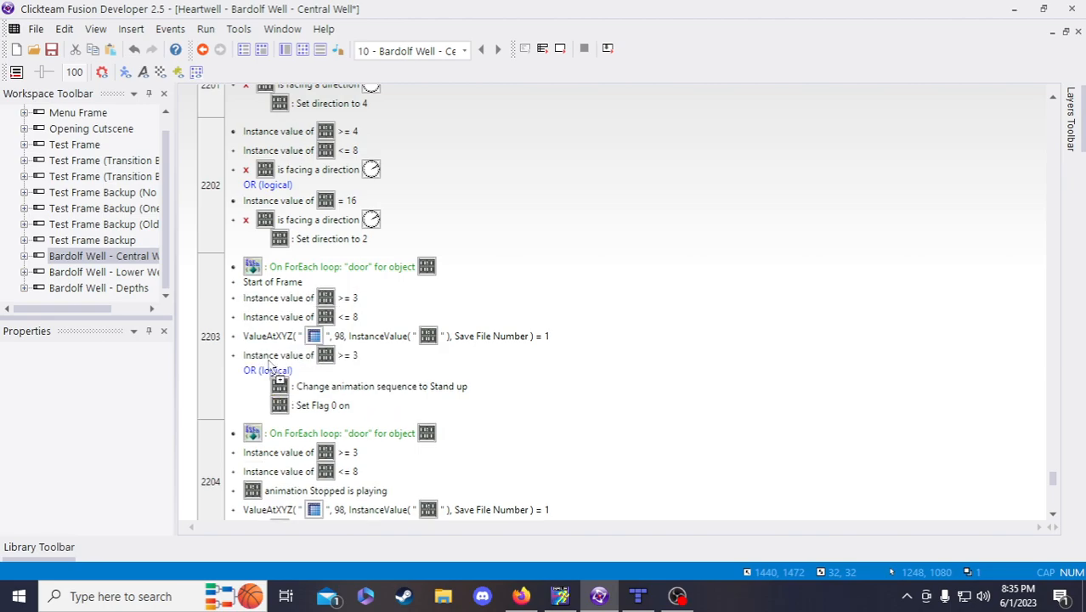
pyautogui.moveTo(266, 364); pyautogui.dragTo(280, 374)
# - Change the copied instance value condition in event 2203 to Equal 16
pyautogui.doubleClick(280, 373)
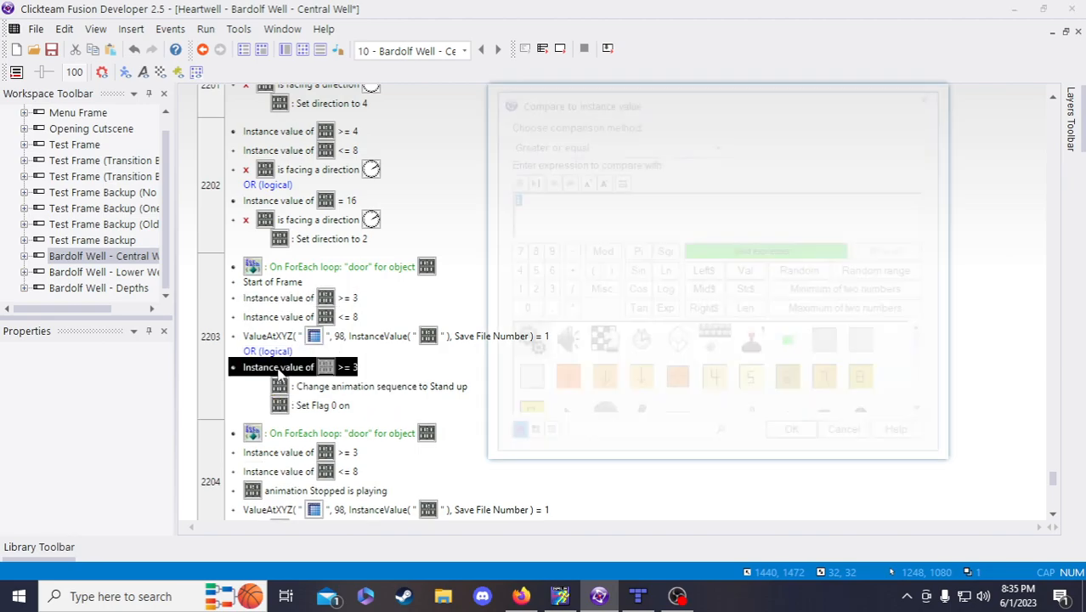
pyautogui.click(608, 142)
pyautogui.click(535, 163)
pyautogui.click(793, 438)
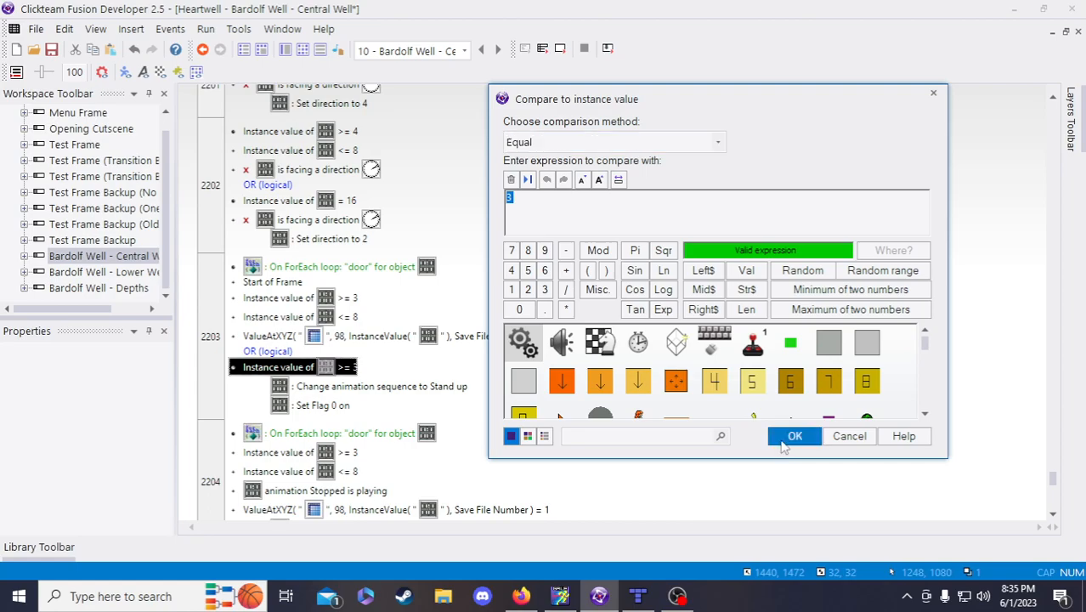
pyautogui.doubleClick(340, 367)
pyautogui.write('16')
pyautogui.press('Return')
# - Copy the "door" ForEach loop, Start of Frame and ValueAtXYZ conditions into the new OR branch of event 2203
pyautogui.click(284, 281)
pyautogui.click(287, 271)
pyautogui.click(285, 365)
pyautogui.hotkey('ctrl', 'v')
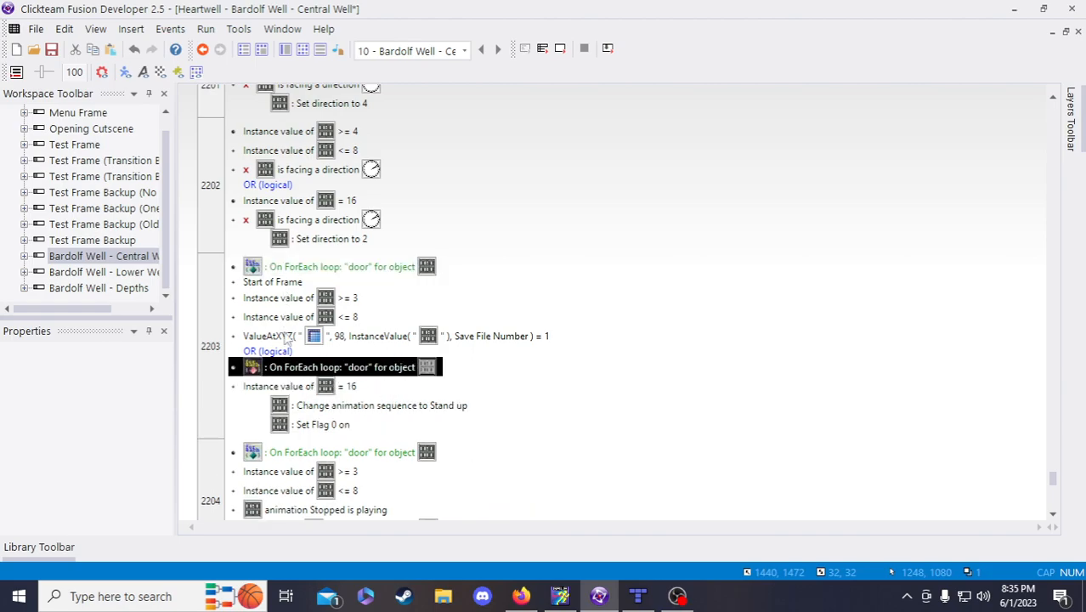
pyautogui.click(285, 284)
pyautogui.click(274, 387)
pyautogui.hotkey('ctrl', 'v')
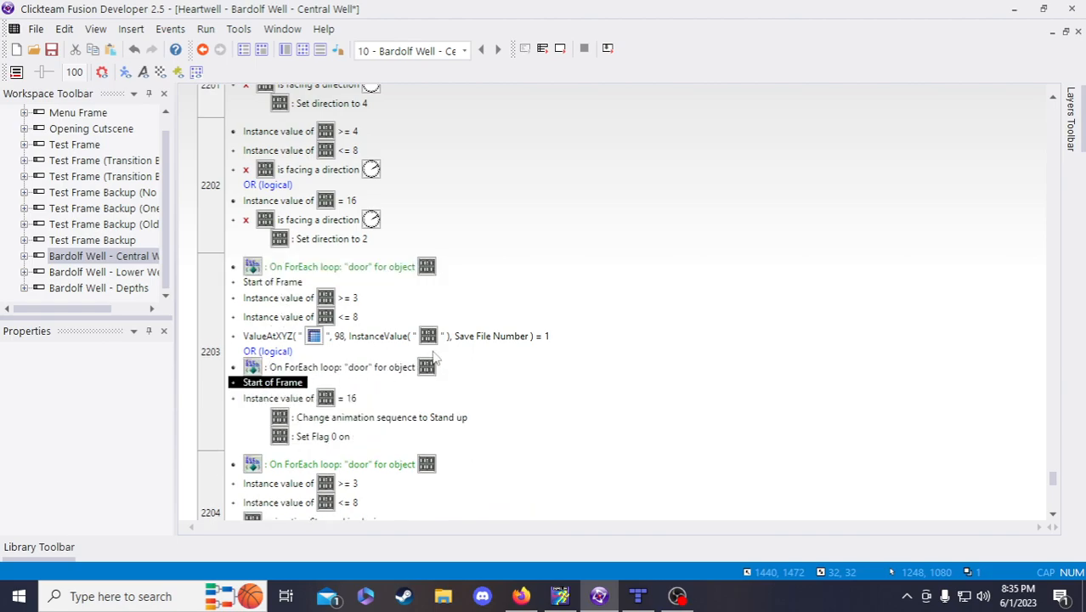
pyautogui.click(378, 337)
pyautogui.click(266, 398)
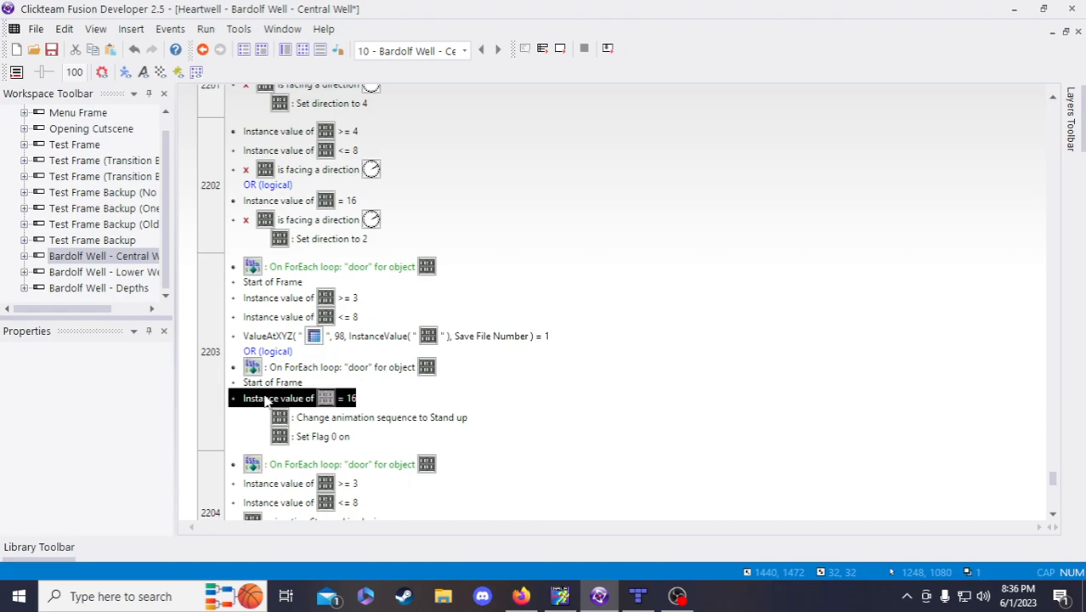
pyautogui.hotkey('ctrl', 'v')
pyautogui.moveTo(265, 416); pyautogui.dragTo(267, 398)
# - Add an OR (logical) branch to event 2204 containing the "door" ForEach loop and instance value = 16 conditions
pyautogui.scroll(-2, 721, 439)
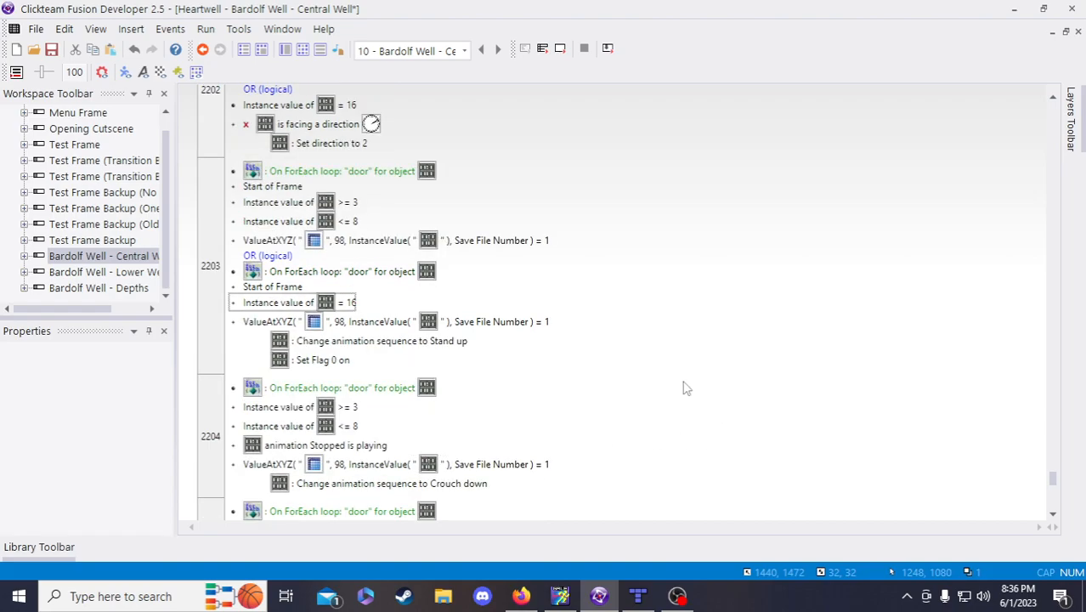
pyautogui.scroll(-2, 687, 388)
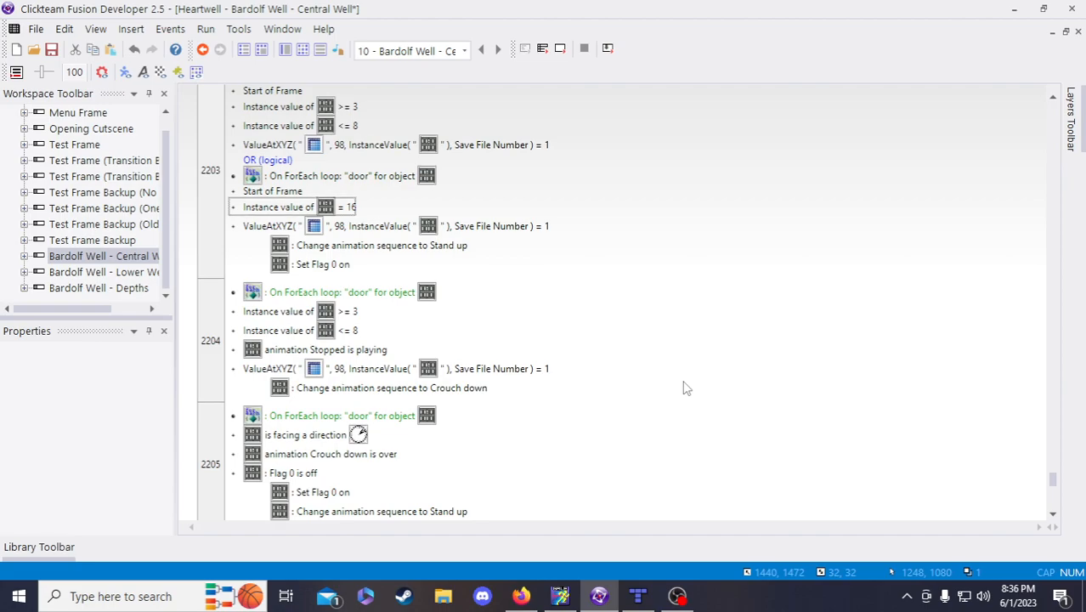
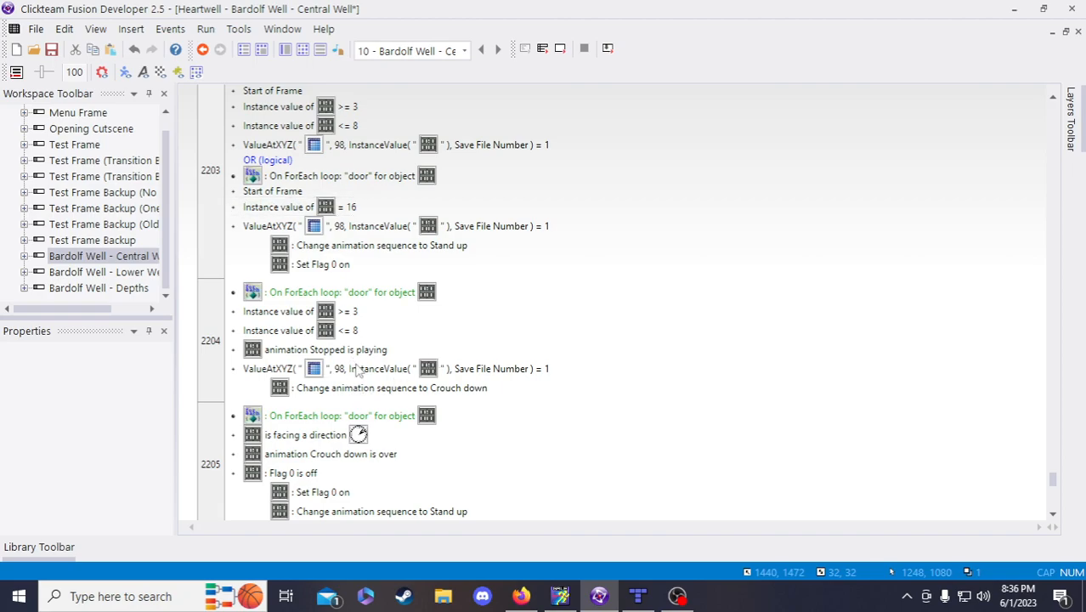
pyautogui.scroll(-3, 358, 372)
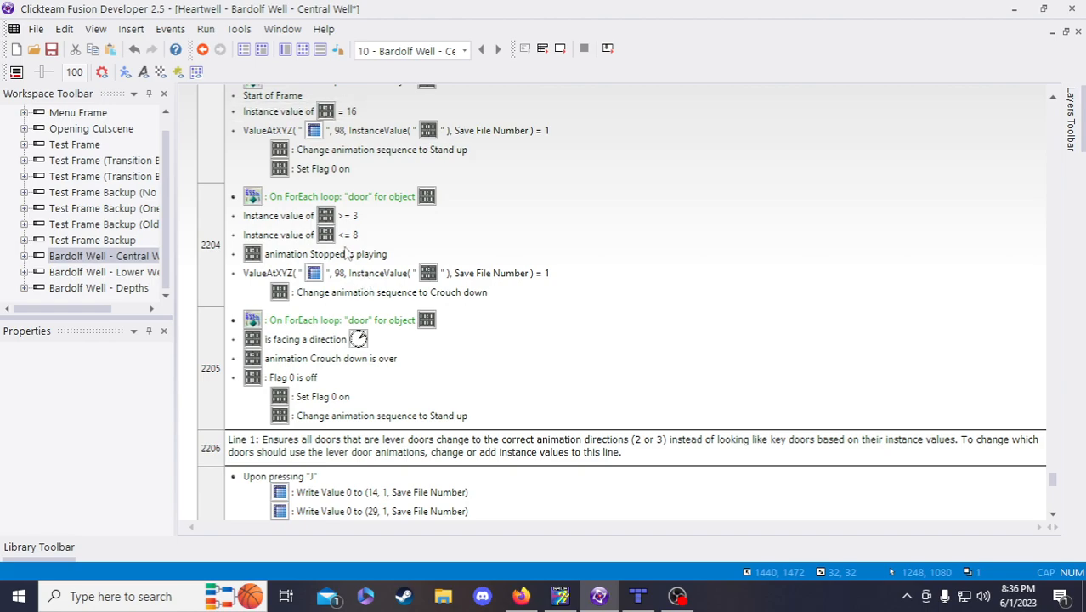
pyautogui.scroll(3, 336, 322)
pyautogui.moveTo(267, 160); pyautogui.dragTo(280, 379)
pyautogui.click(280, 384)
pyautogui.hotkey('ctrl', 'v')
pyautogui.click(311, 209)
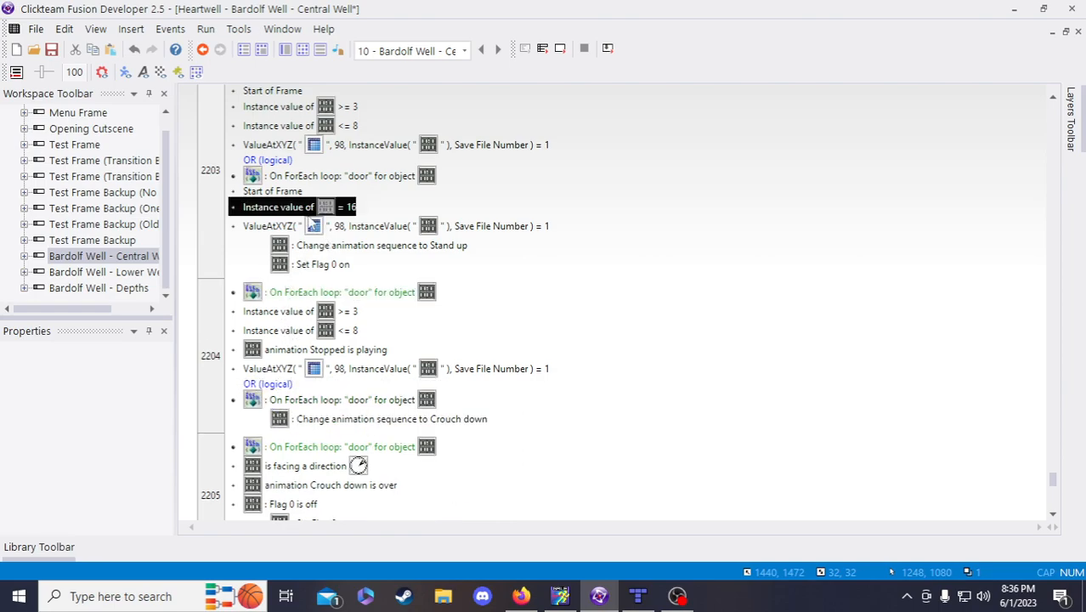
pyautogui.click(277, 398)
pyautogui.hotkey('ctrl', 'v')
pyautogui.moveTo(280, 396); pyautogui.dragTo(282, 422)
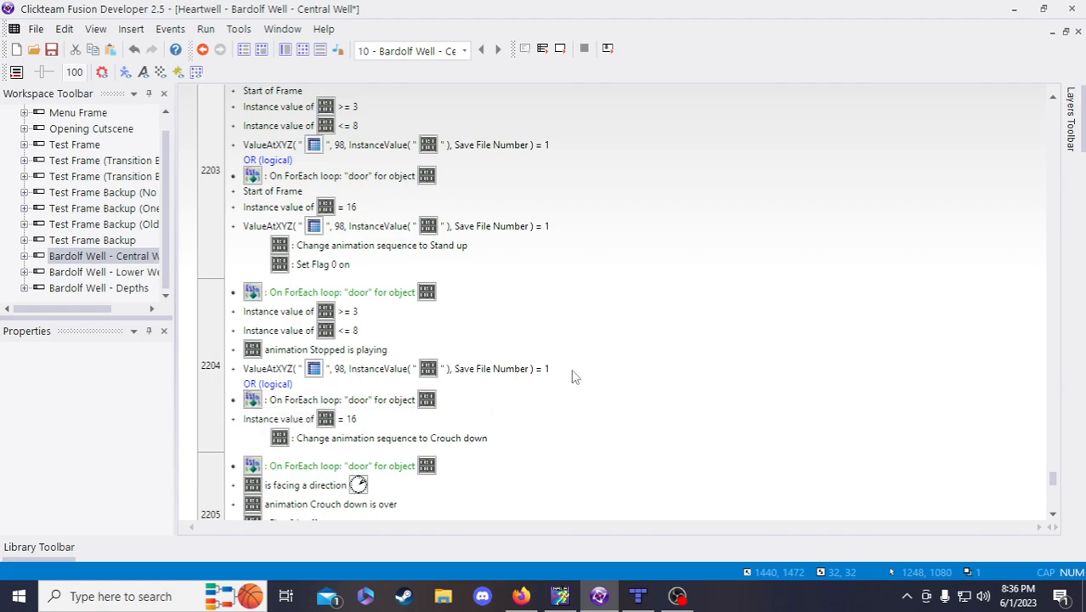
# - Copy the ValueAtXYZ and animation Stopped is playing conditions into the OR branch of event 2204
pyautogui.scroll(-2, 353, 340)
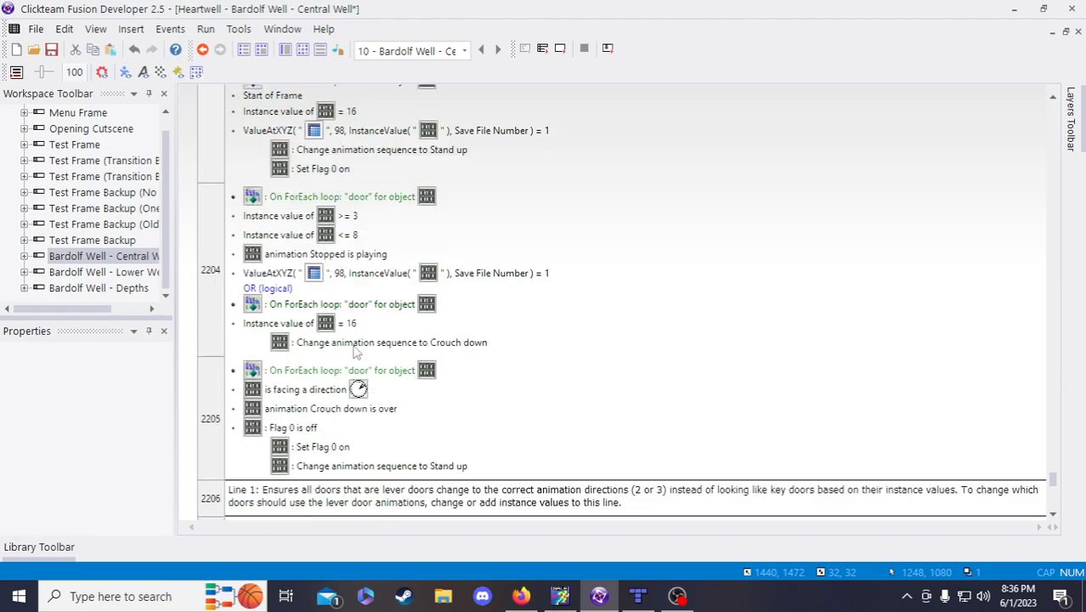
pyautogui.click(290, 236)
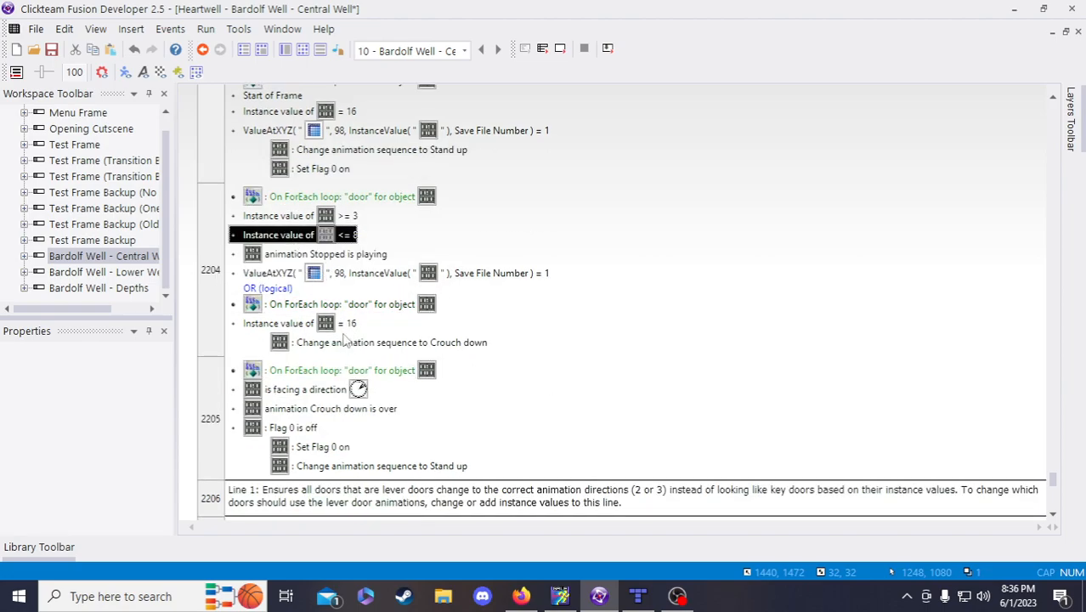
pyautogui.click(297, 277)
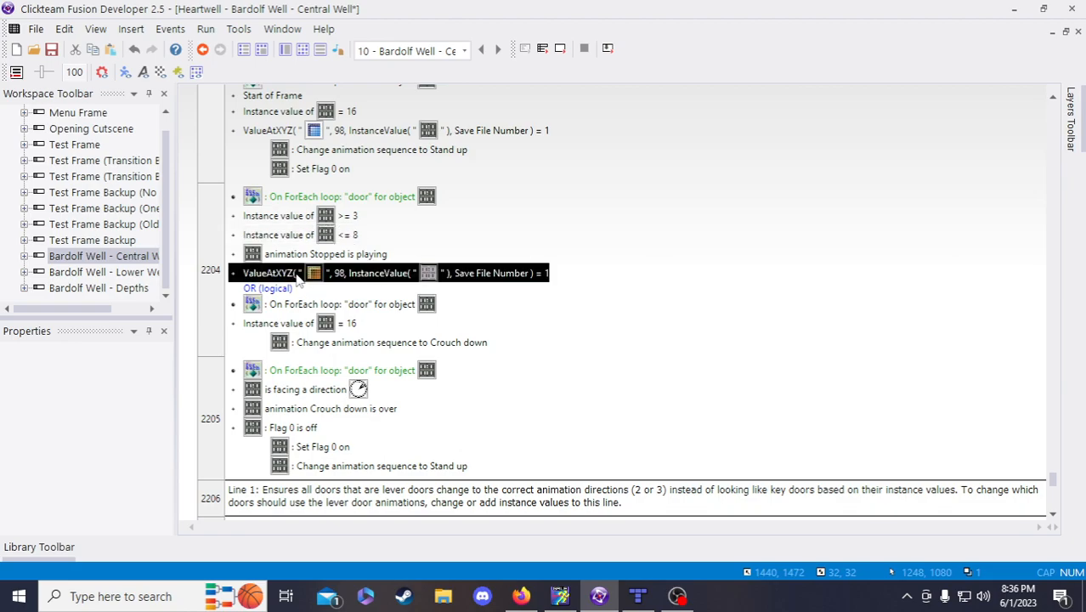
pyautogui.click(289, 327)
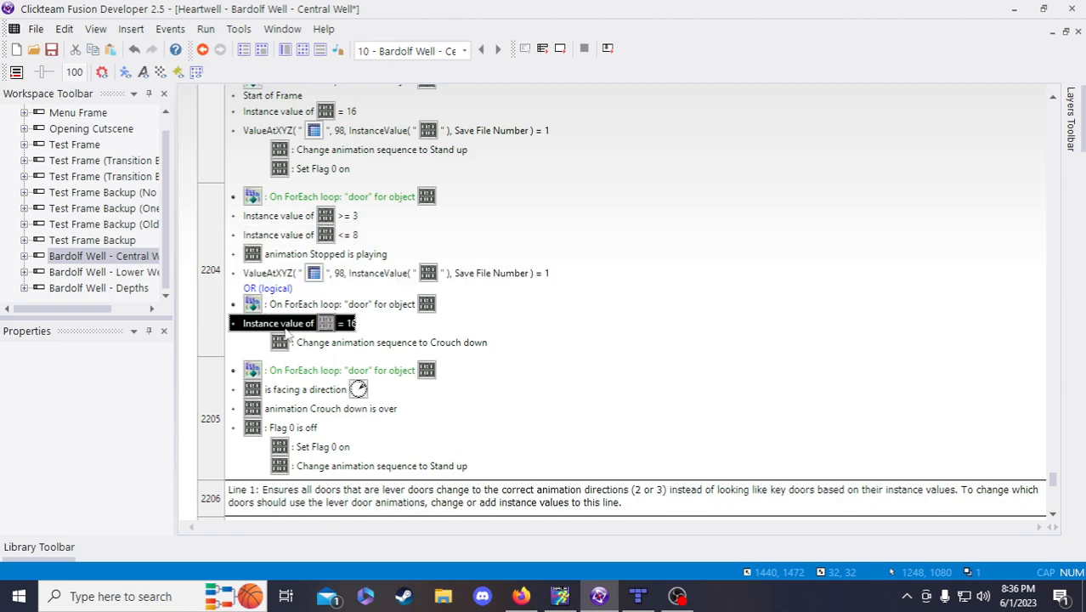
pyautogui.hotkey('ctrl', 'v')
pyautogui.moveTo(294, 336); pyautogui.dragTo(299, 321)
pyautogui.click(301, 257)
pyautogui.hotkey('ctrl', 'c')
pyautogui.click(296, 344)
pyautogui.hotkey('ctrl', 'v')
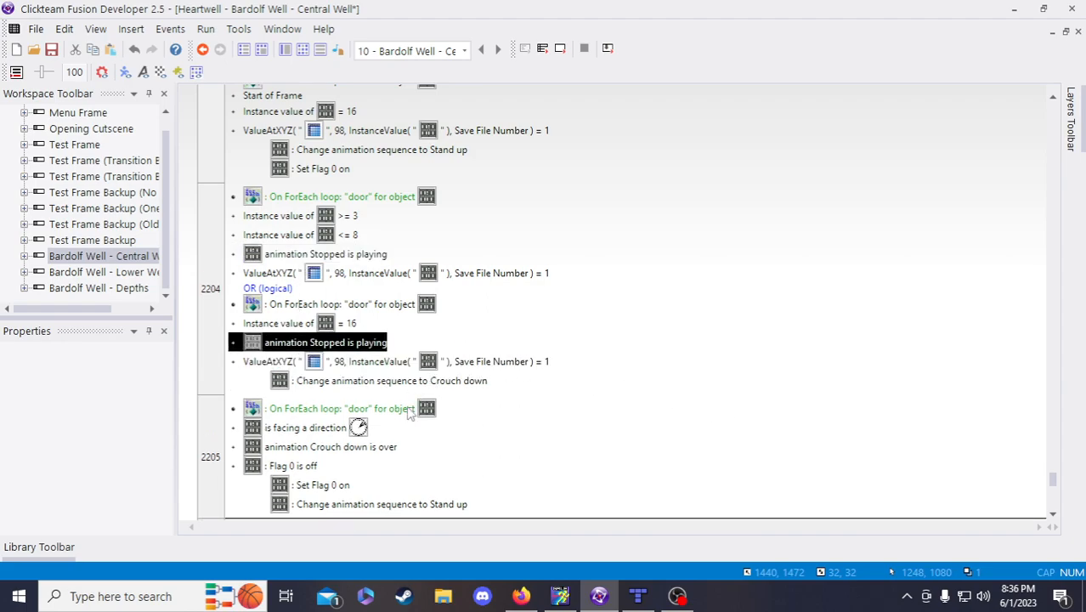
# - Review the Levers and Lever Doors event group and the save-value reset event below it
pyautogui.scroll(-10, 409, 411)
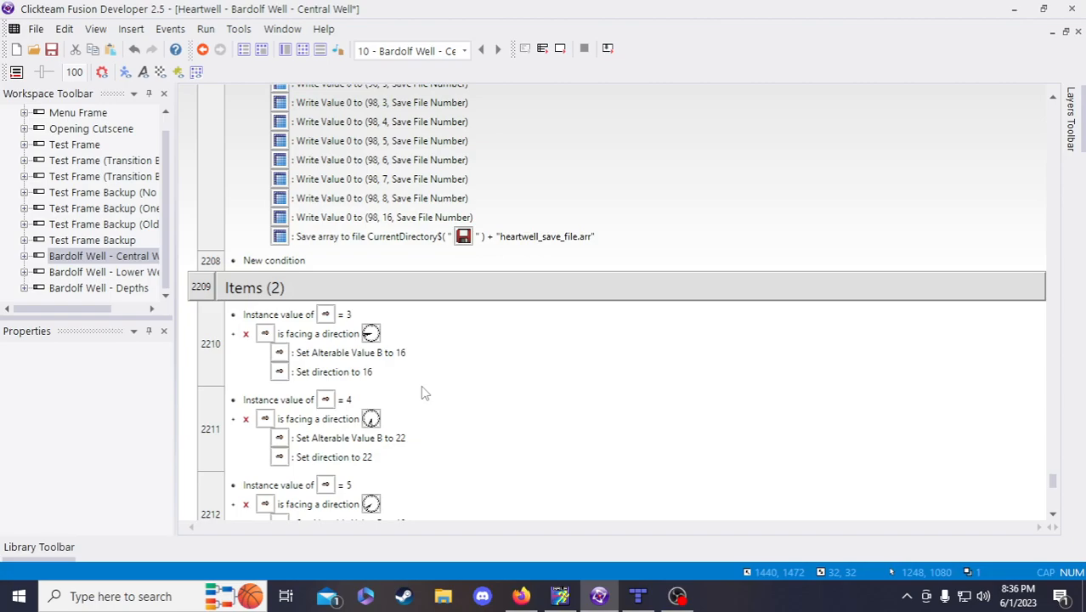
pyautogui.scroll(15, 425, 392)
pyautogui.scroll(-8, 425, 390)
pyautogui.scroll(10, 422, 395)
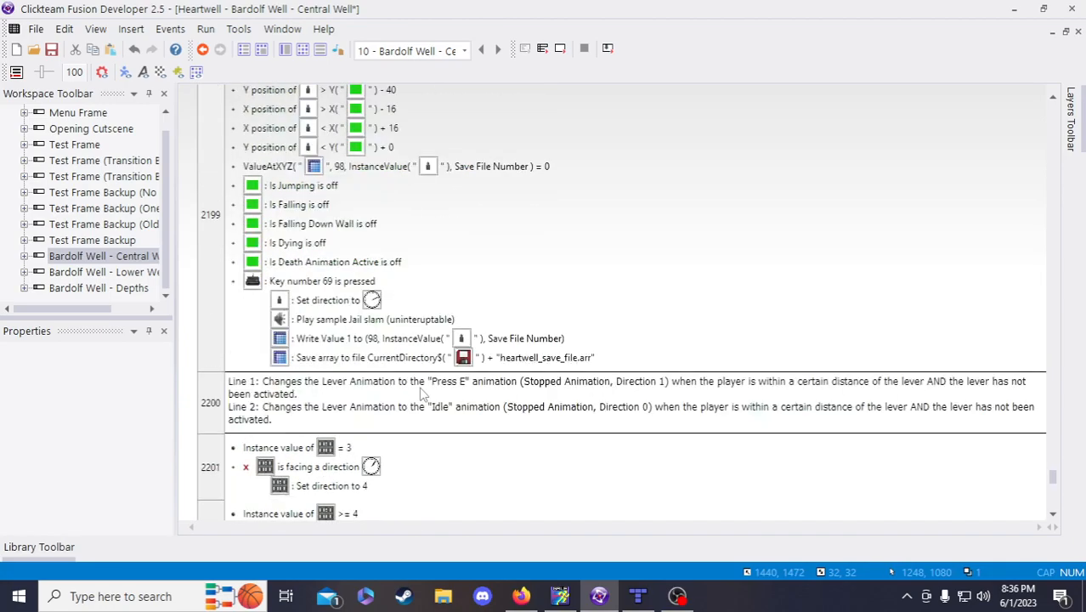
pyautogui.scroll(-5, 423, 394)
pyautogui.scroll(15, 422, 395)
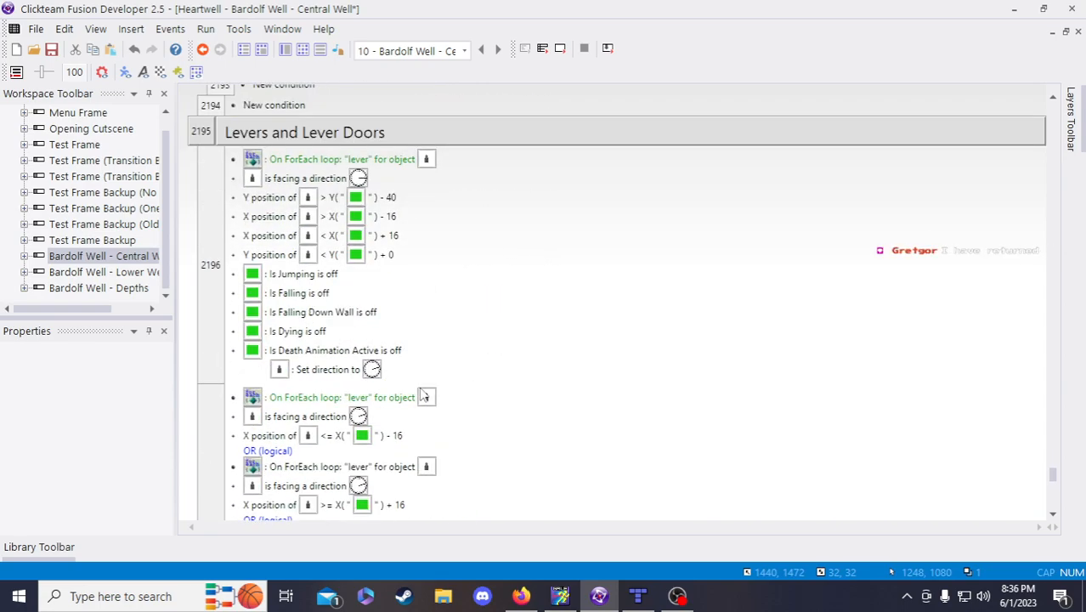
pyautogui.scroll(-20, 422, 395)
pyautogui.scroll(6, 428, 402)
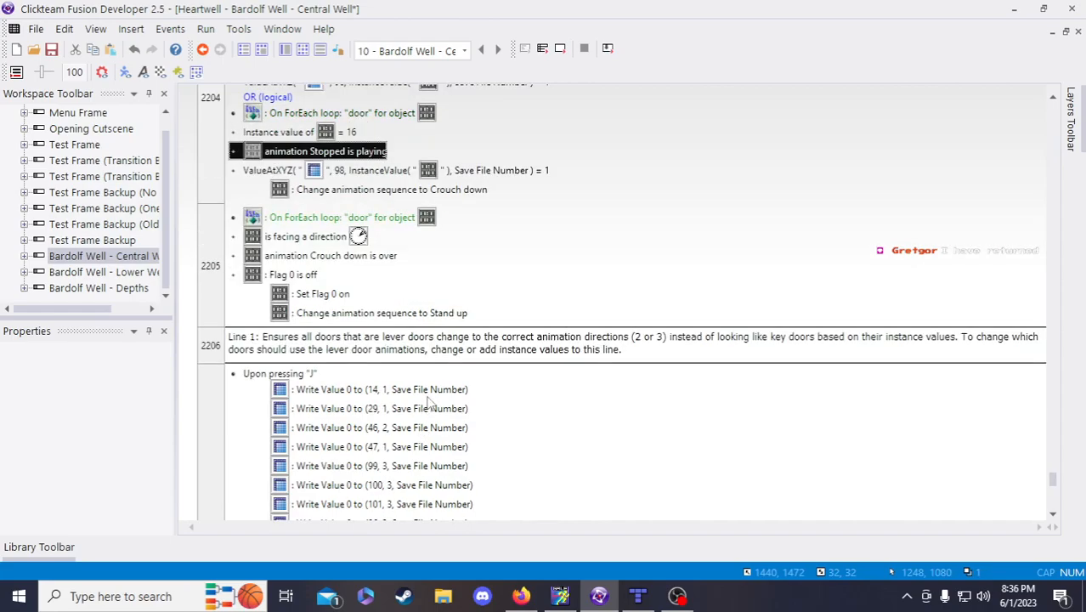
pyautogui.scroll(3, 429, 403)
# - Test-run the frame and walk the character across the bridge, past the central grate and into the tiled western room
pyautogui.click(565, 49)
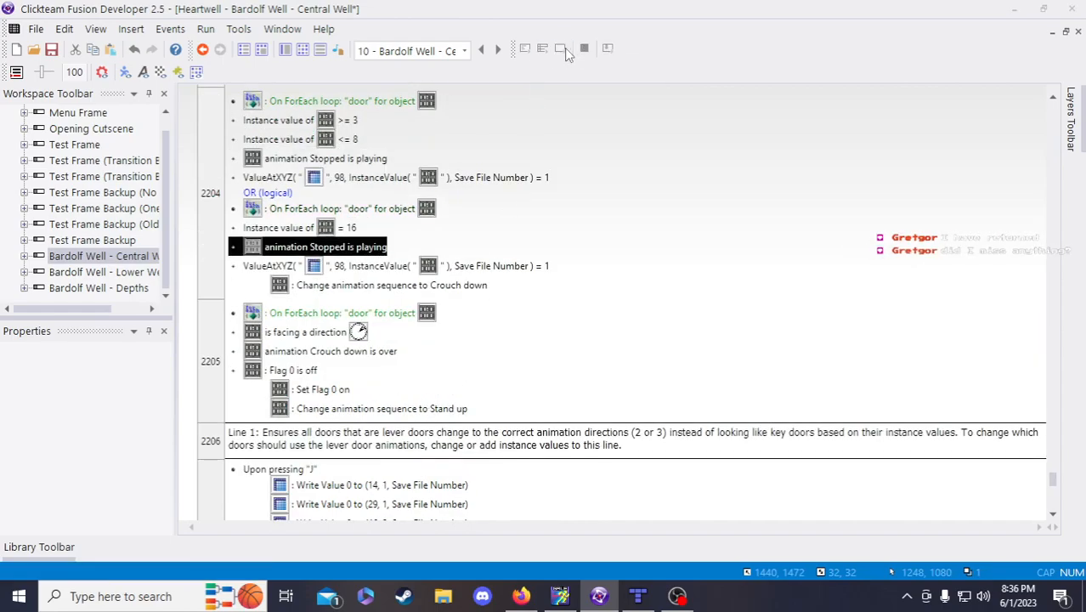
pyautogui.press('a')
pyautogui.press('s')
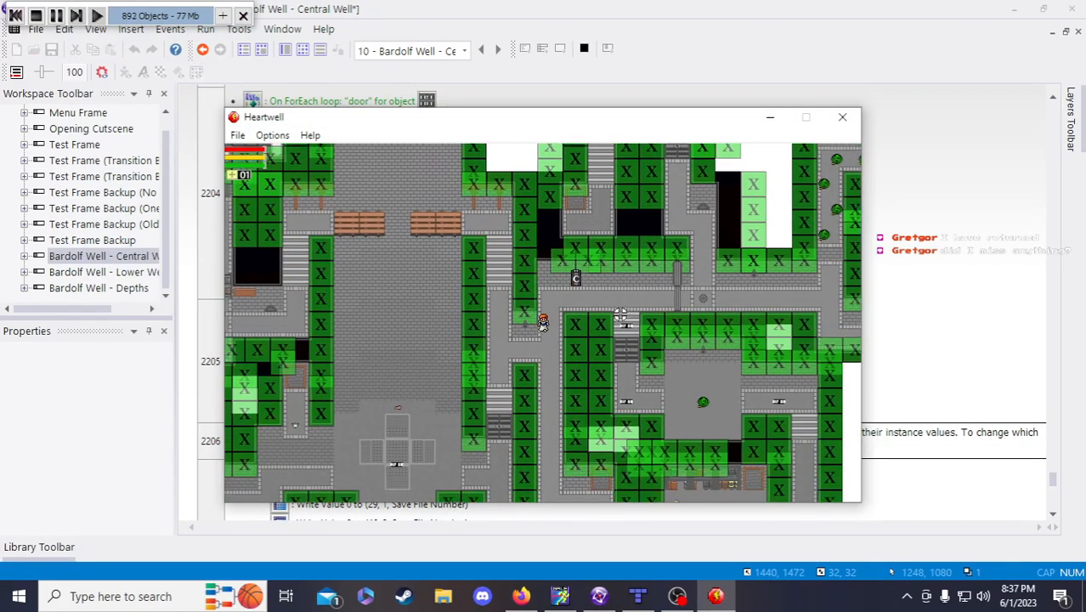
pyautogui.press('a')
pyautogui.press('w')
pyautogui.press('a')
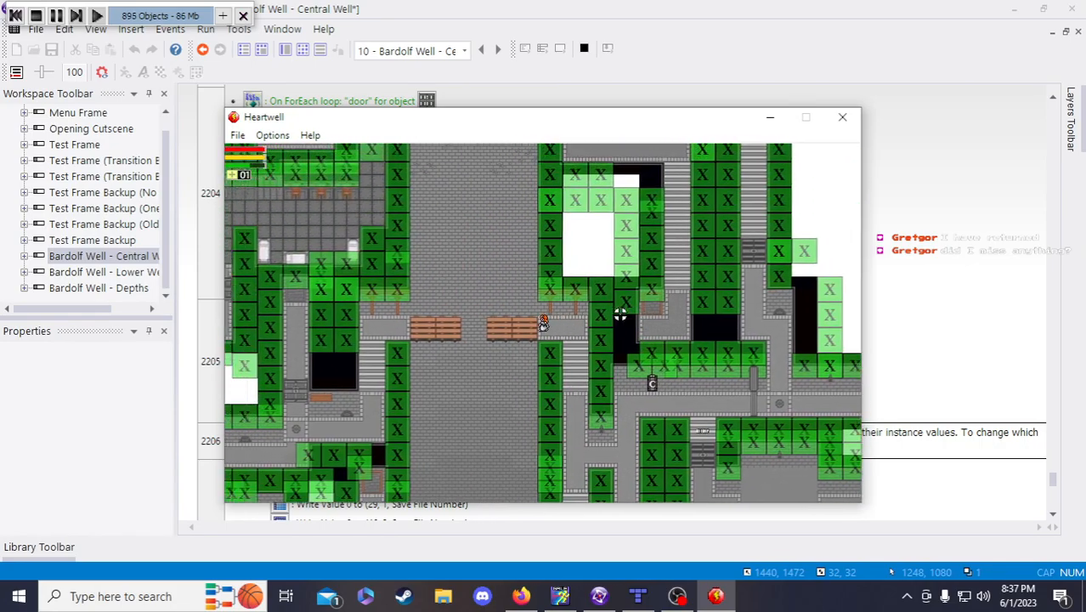
pyautogui.press('s')
pyautogui.press('a')
pyautogui.press('a')
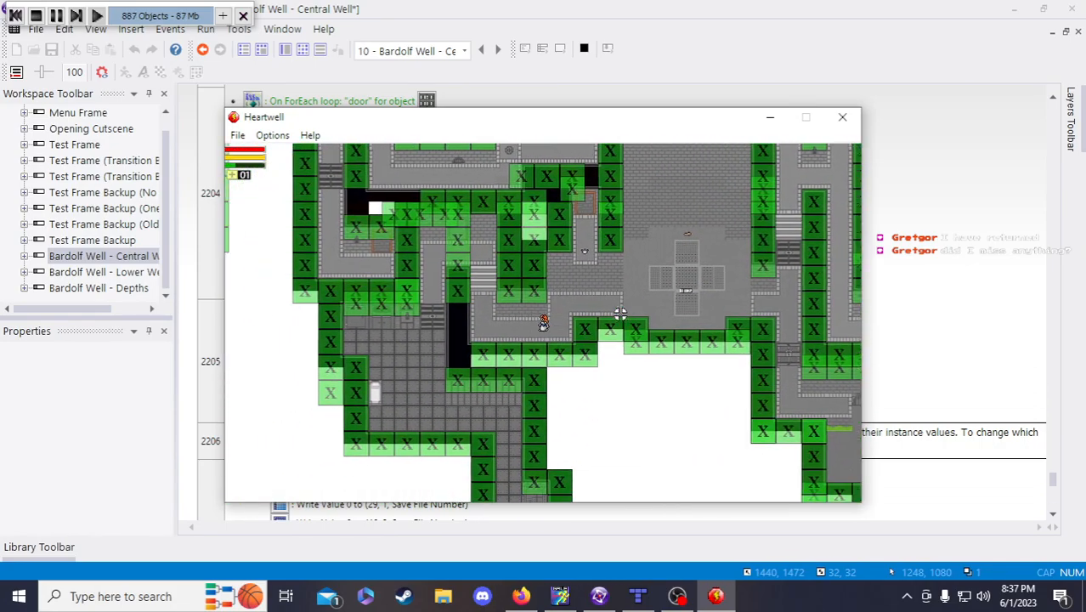
pyautogui.press('s')
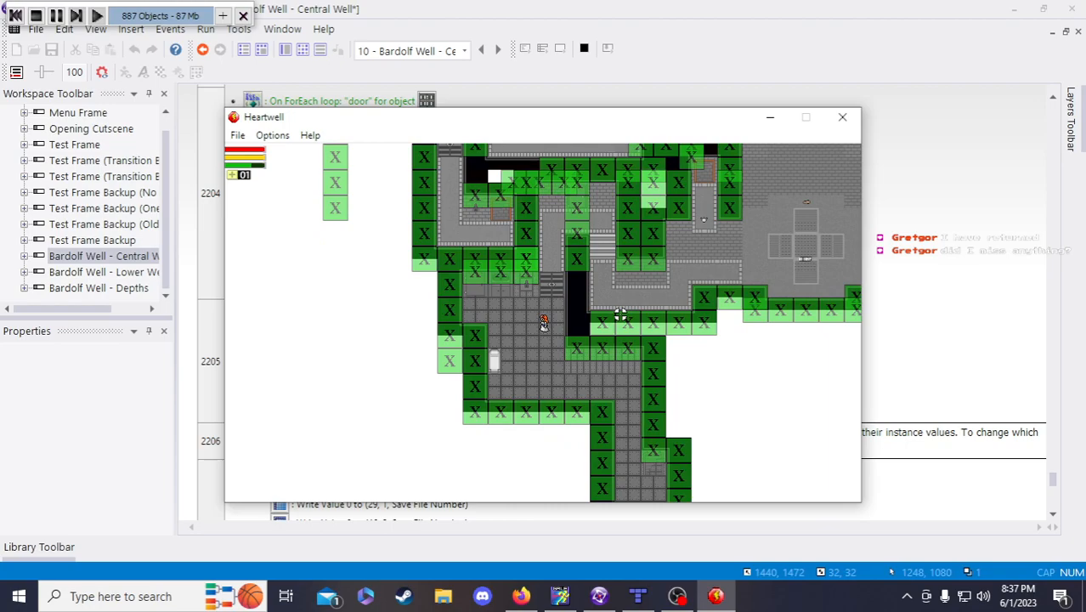
# - Position the character in front of the lever beside the western room's door and activate the lever
pyautogui.press('w')
pyautogui.press('a')
pyautogui.press('w')
pyautogui.press('s')
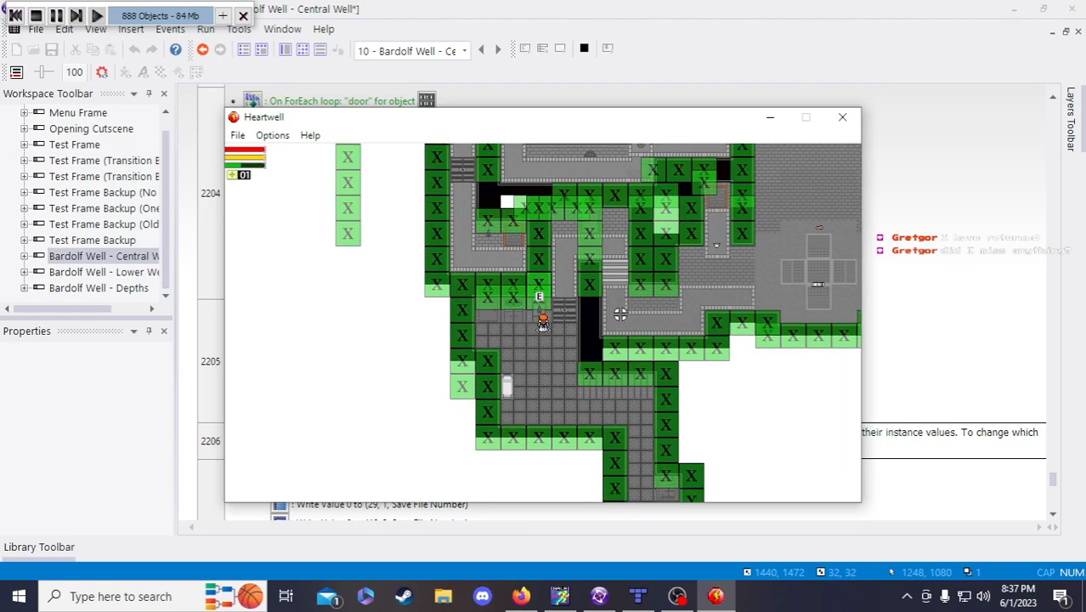
pyautogui.press('d')
pyautogui.press('w')
pyautogui.press('a')
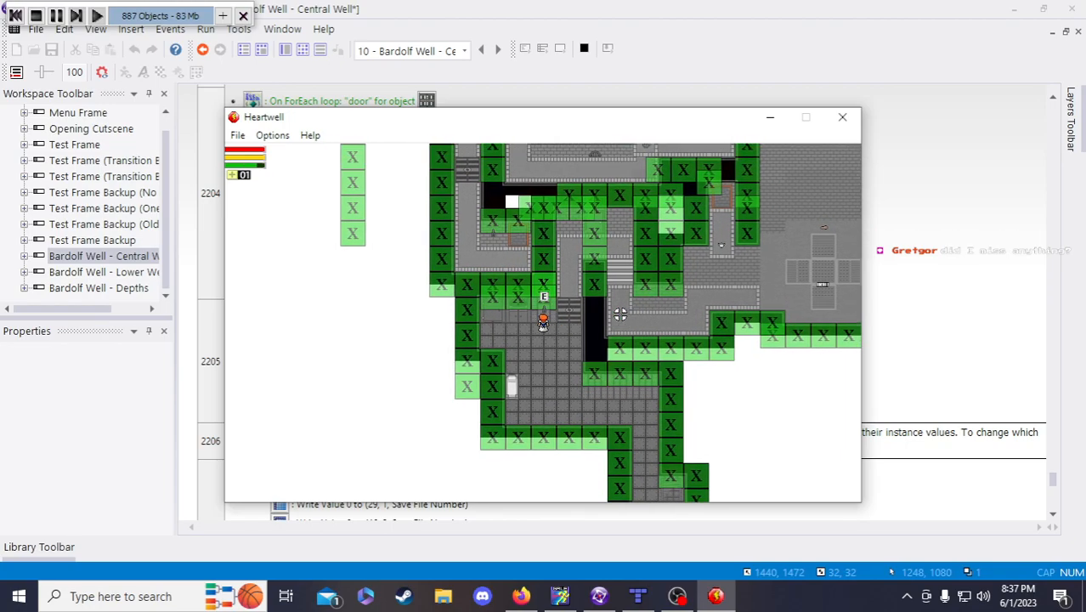
pyautogui.press('e')
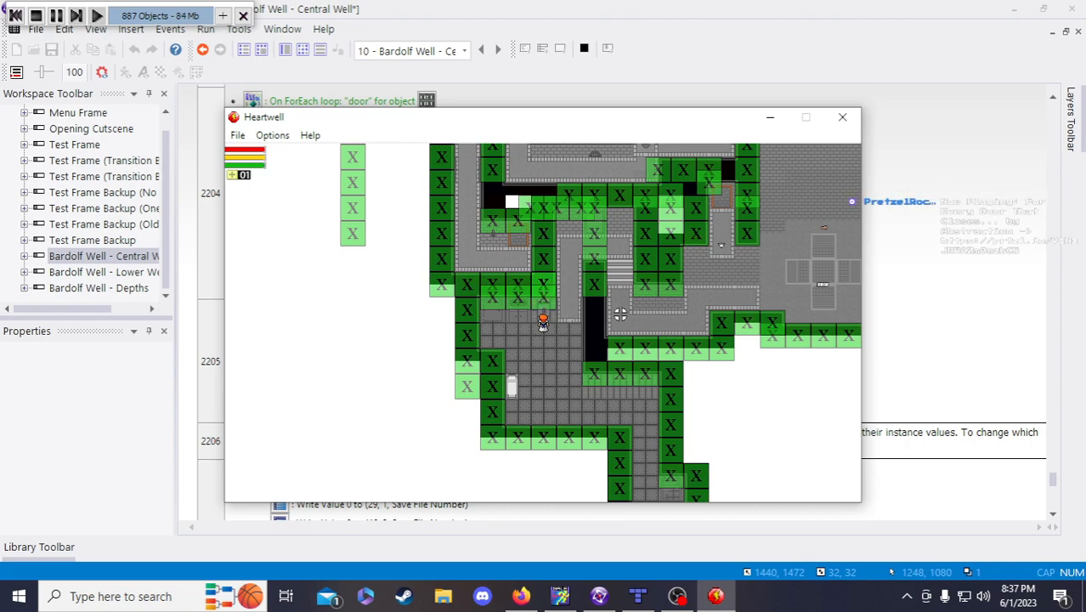
# - Walk the character past the lever door and back east to the central grate, and close the game
pyautogui.press('d')
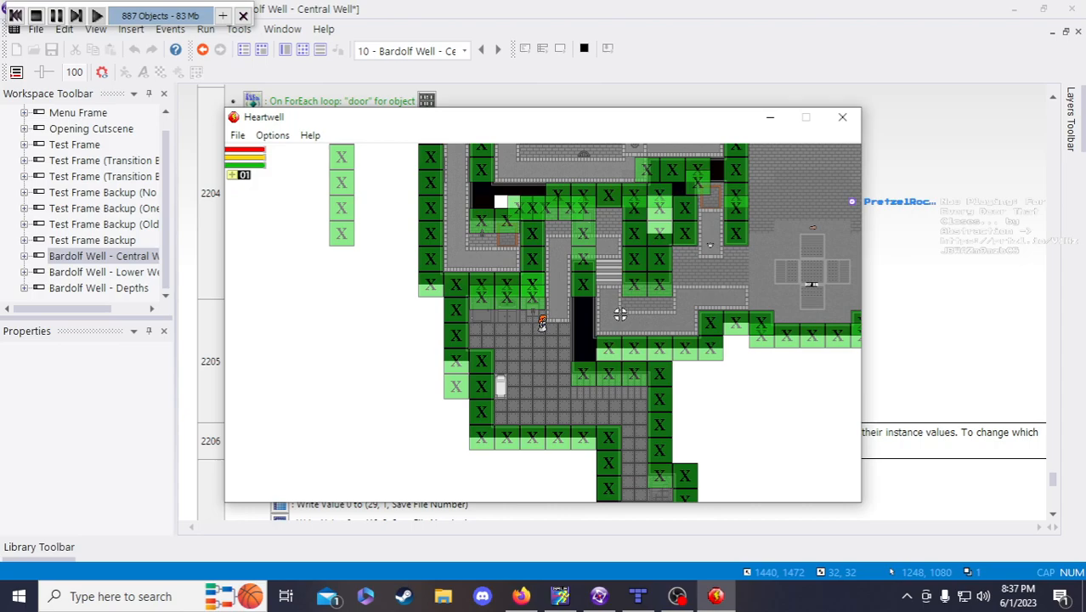
pyautogui.press('d')
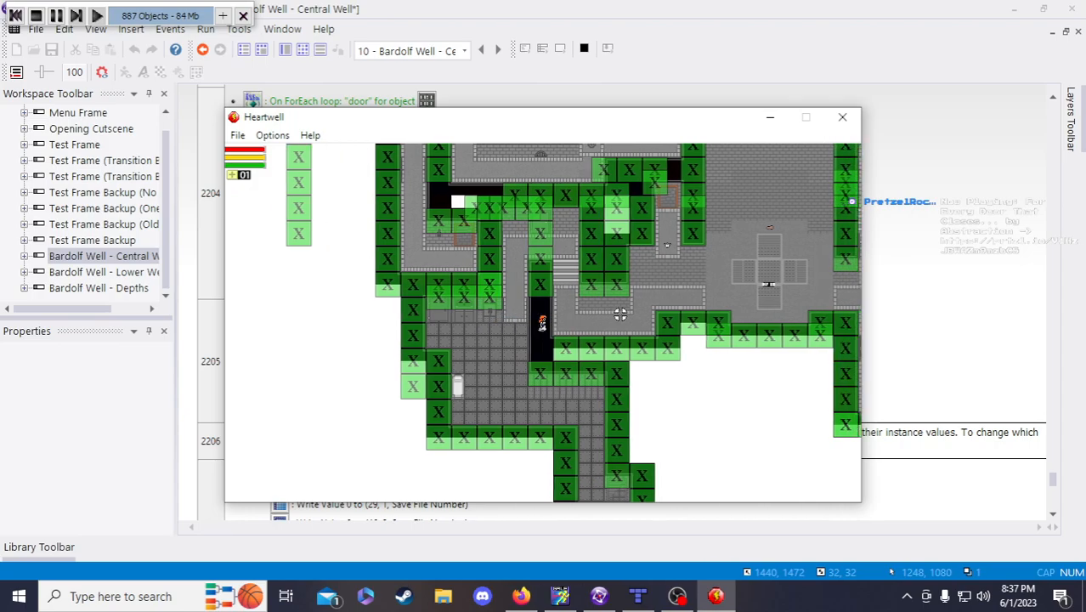
pyautogui.press('w')
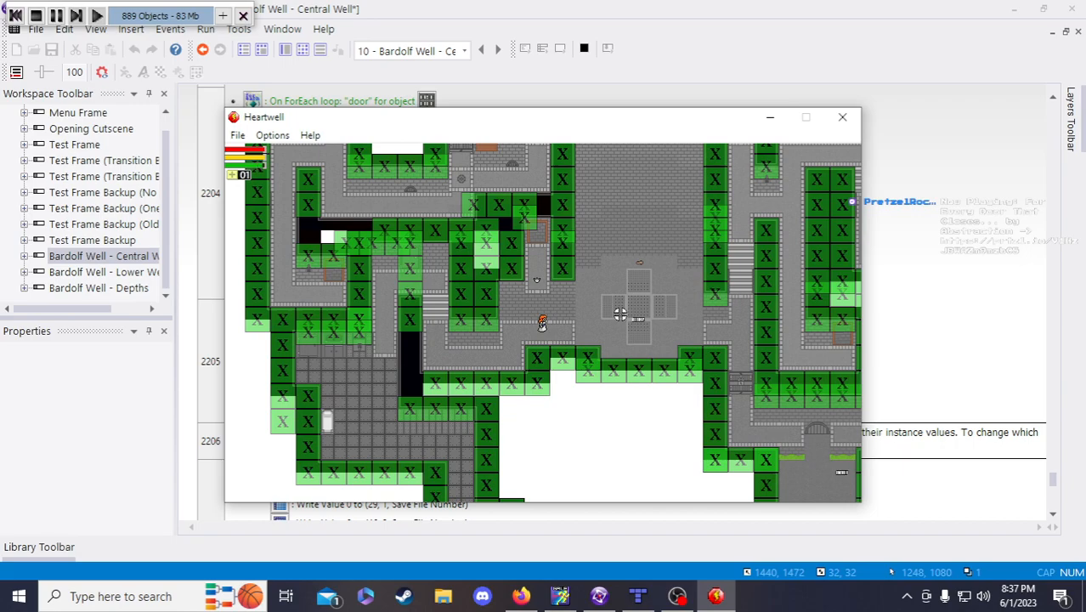
pyautogui.press('d')
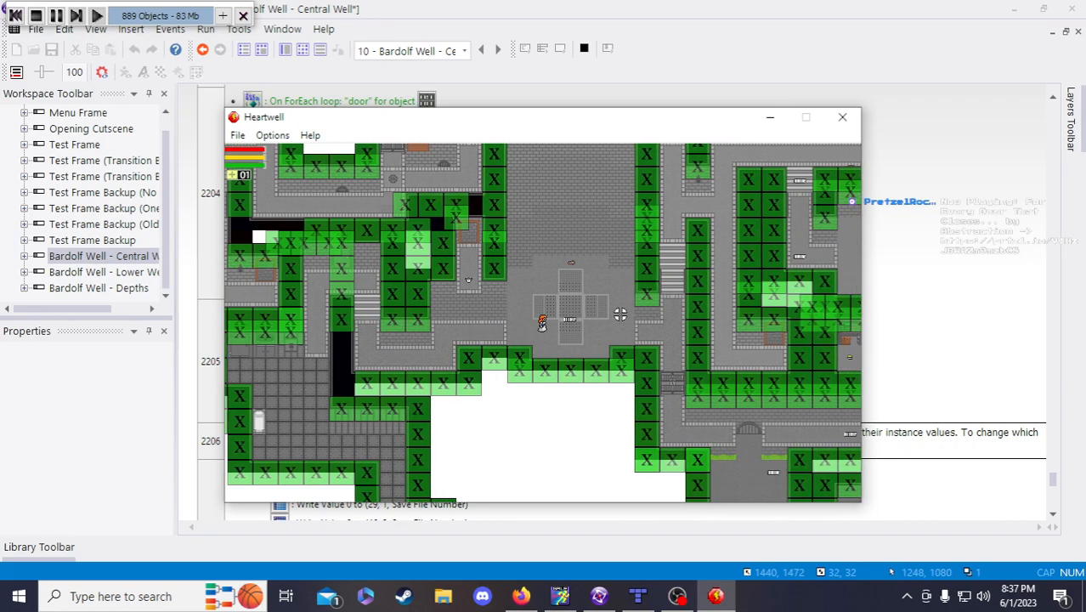
pyautogui.click(842, 116)
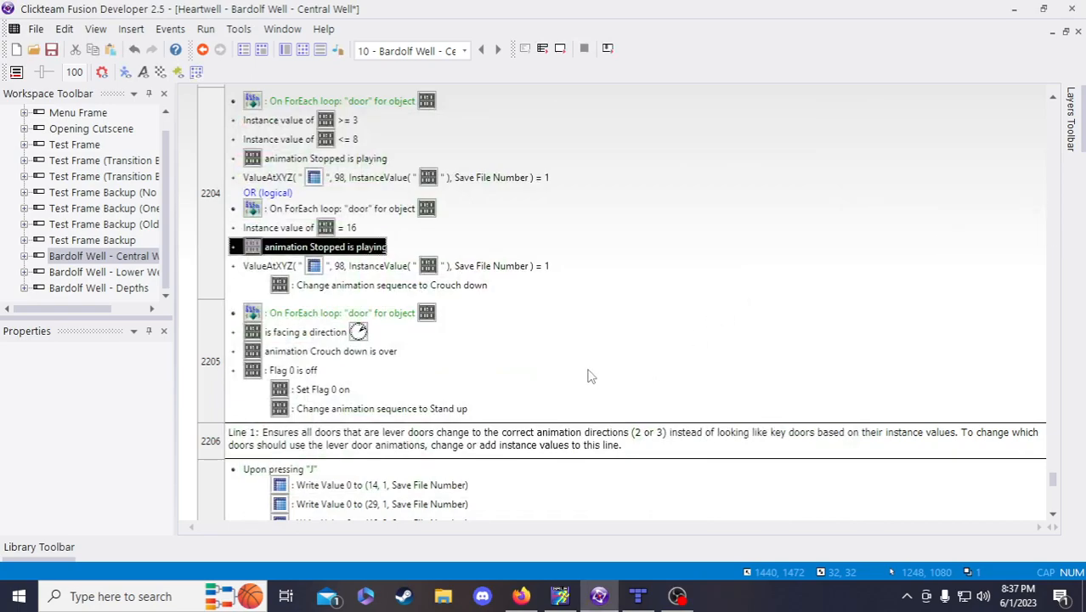
# - Undo the latest condition additions in the OR branch of event 2204, including the instance value = 16 condition
pyautogui.scroll(2, 590, 377)
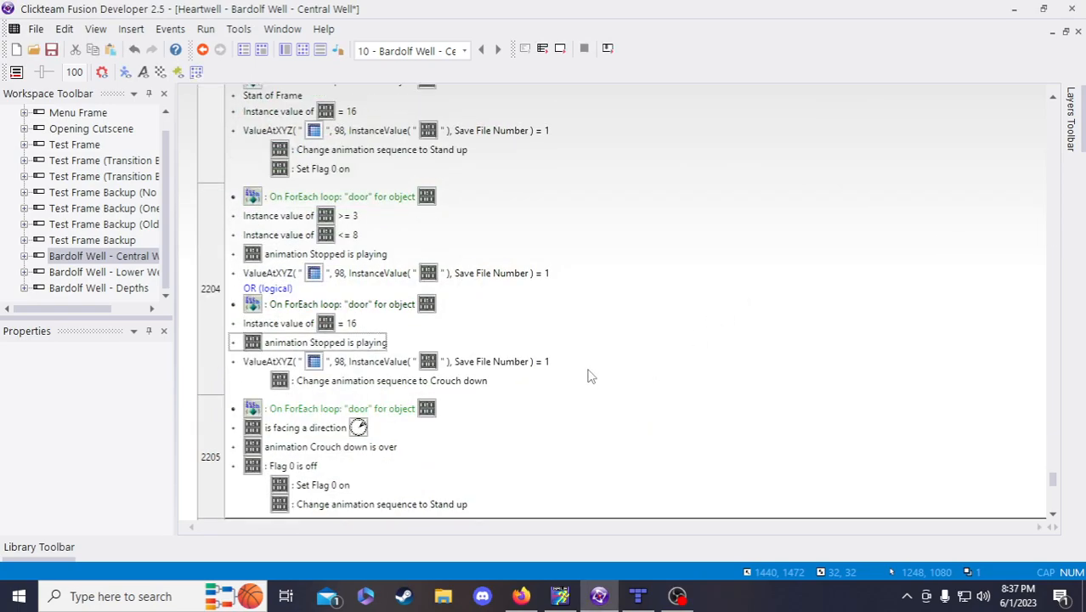
pyautogui.click(134, 49)
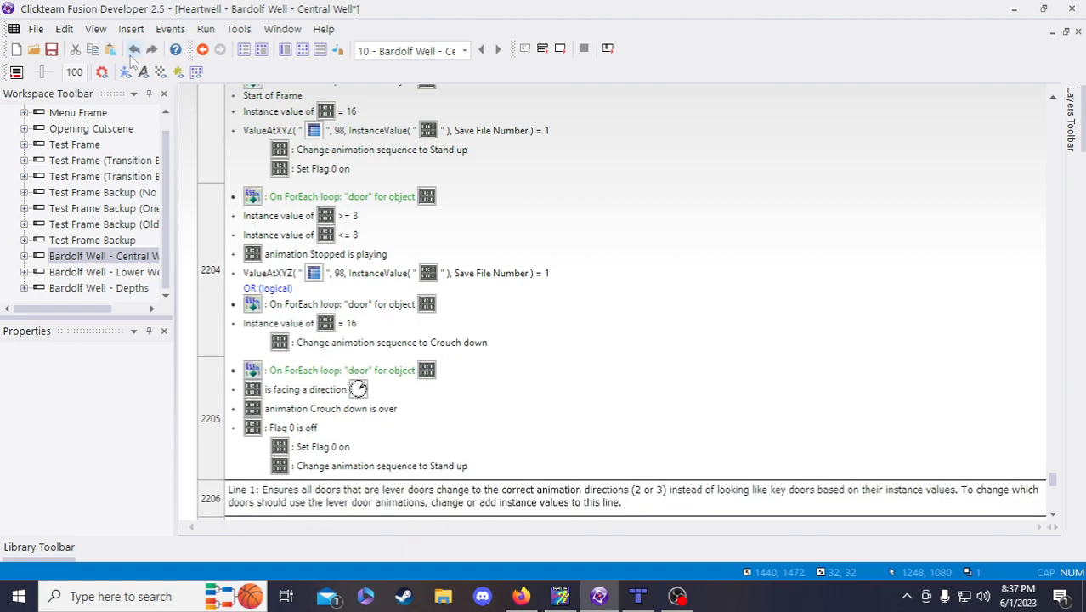
pyautogui.click(133, 49)
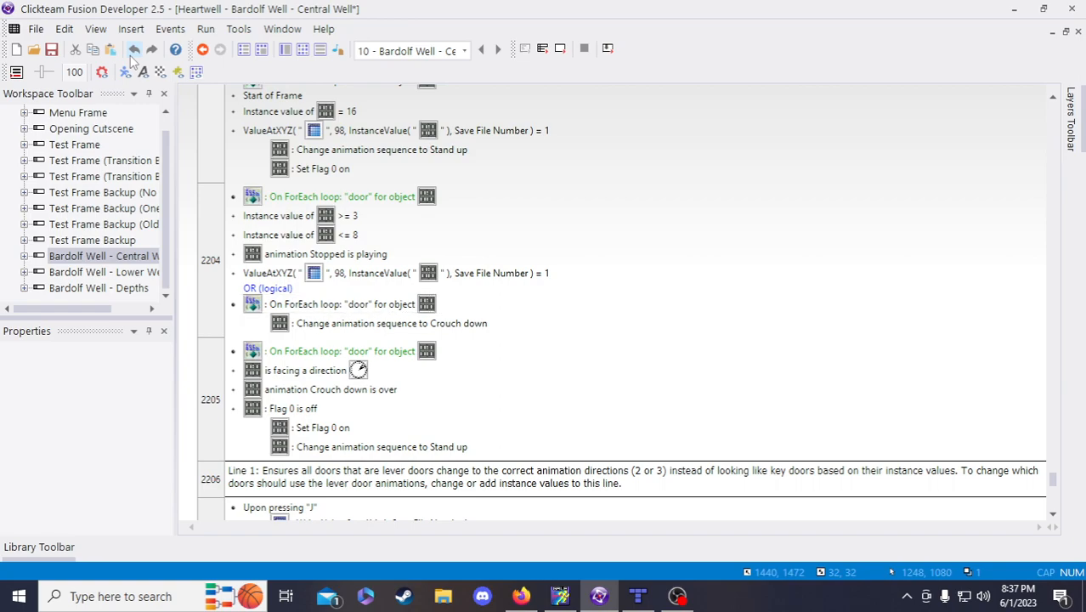
# - Undo the OR (logical) additions in the door event that changes the animation sequence to Crouch down
pyautogui.click(134, 50)
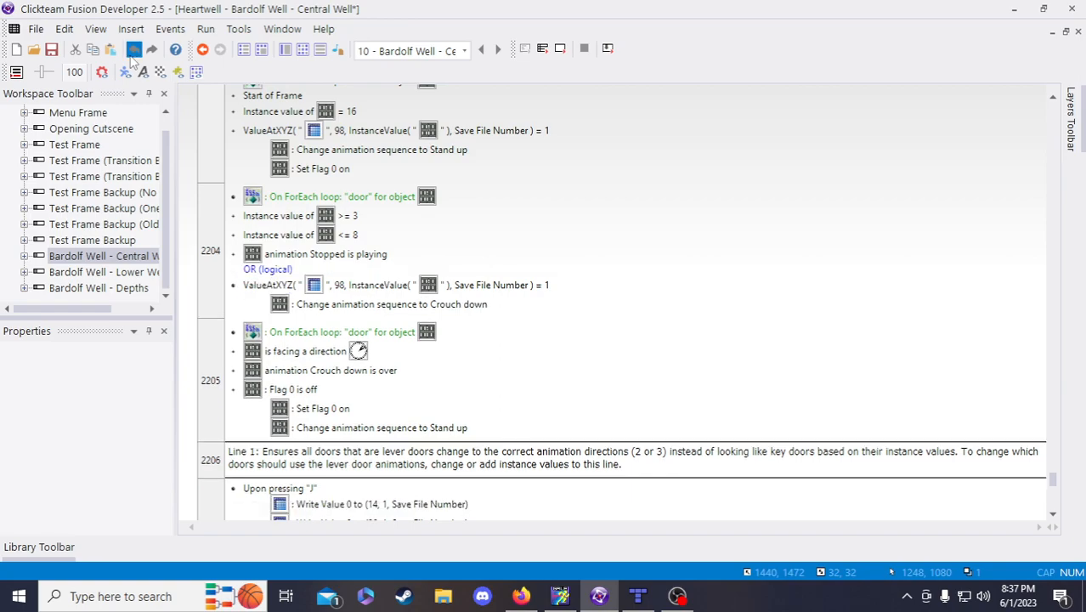
pyautogui.click(134, 49)
pyautogui.scroll(1, 595, 361)
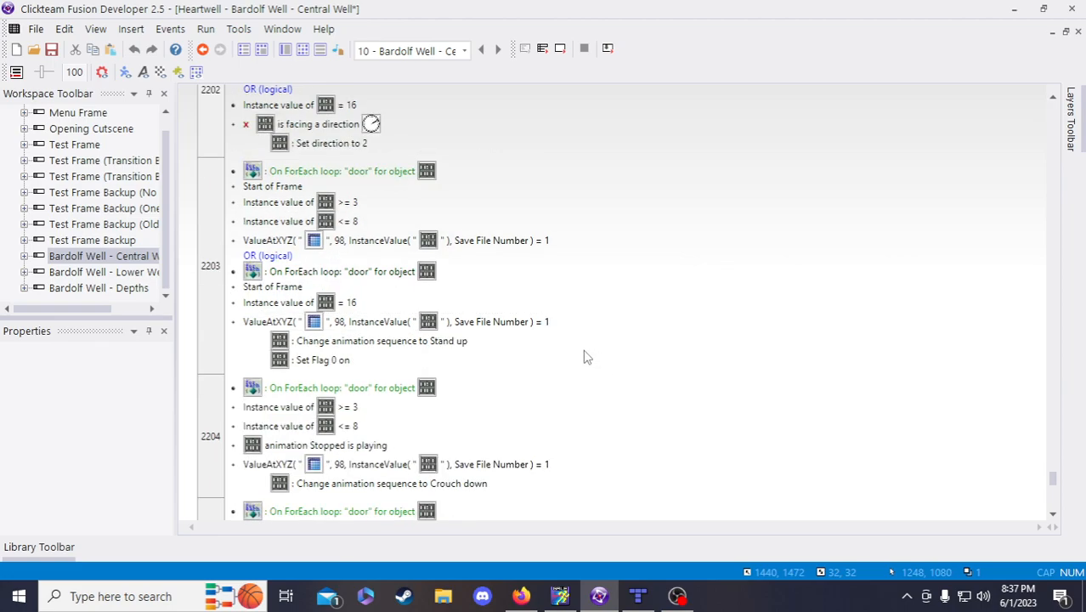
pyautogui.scroll(1, 459, 321)
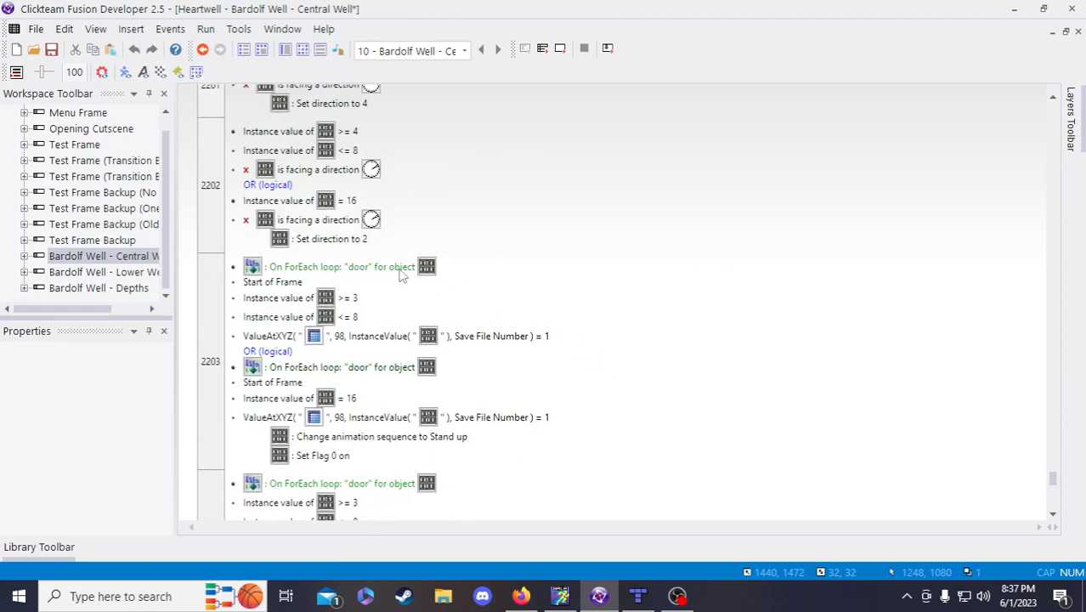
# - Undo the entire OR (logical) branch added to the Start of Frame door event 2203, back to its original conditions
pyautogui.click(136, 51)
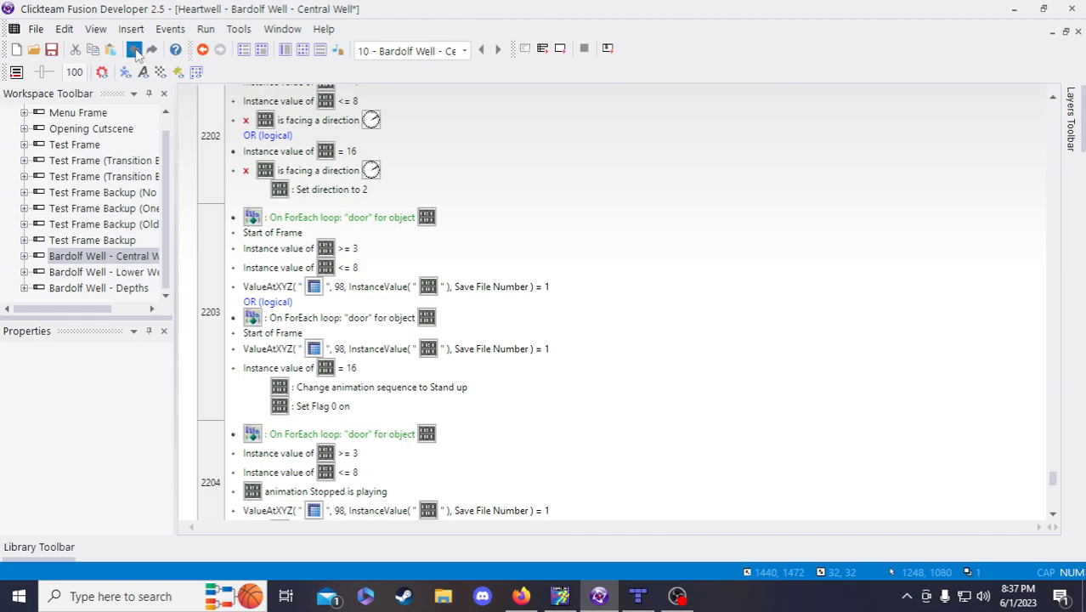
pyautogui.click(136, 51)
pyautogui.click(136, 51)
pyautogui.click(136, 51)
pyautogui.click(136, 51)
pyautogui.click(136, 51)
pyautogui.click(136, 51)
pyautogui.click(136, 51)
pyautogui.click(136, 51)
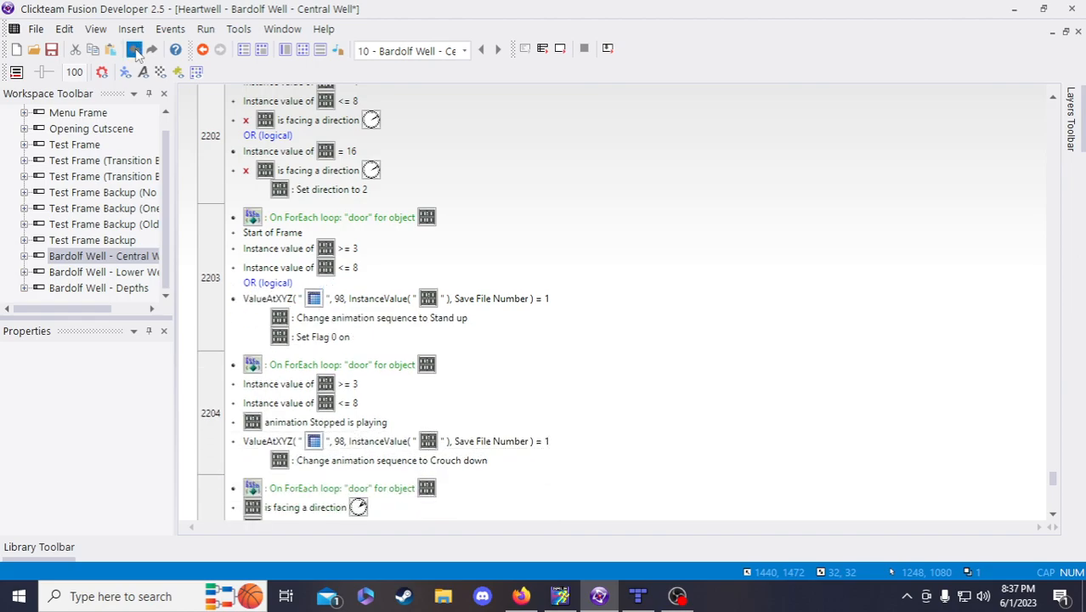
# - Duplicate event 2203, the Start of Frame door loop that sets the Stand up animation, directly below itself
pyautogui.scroll(4, 473, 405)
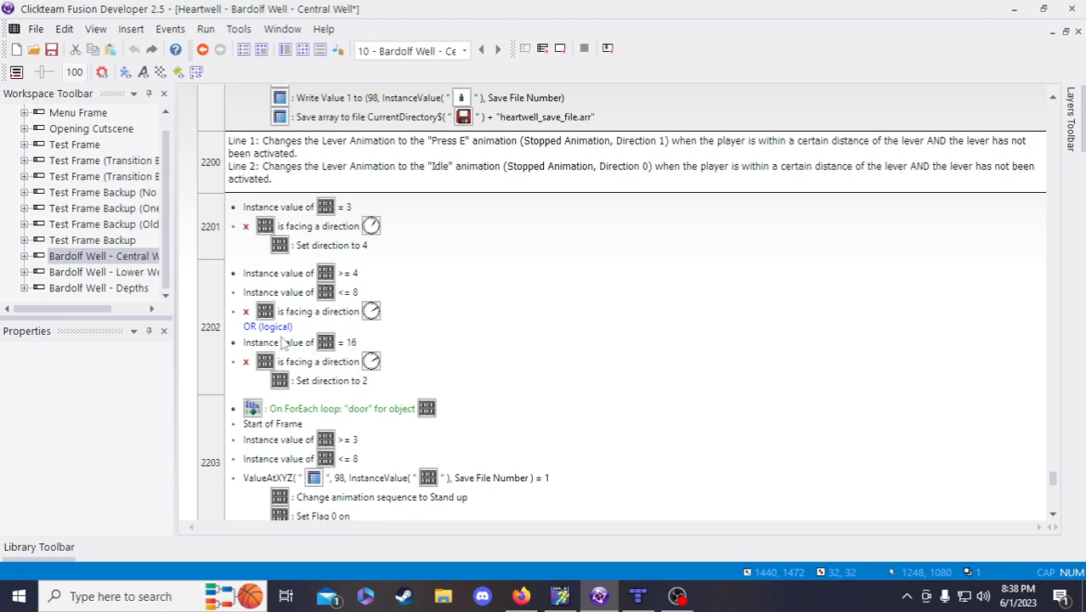
pyautogui.scroll(4, 283, 343)
pyautogui.scroll(-7, 251, 357)
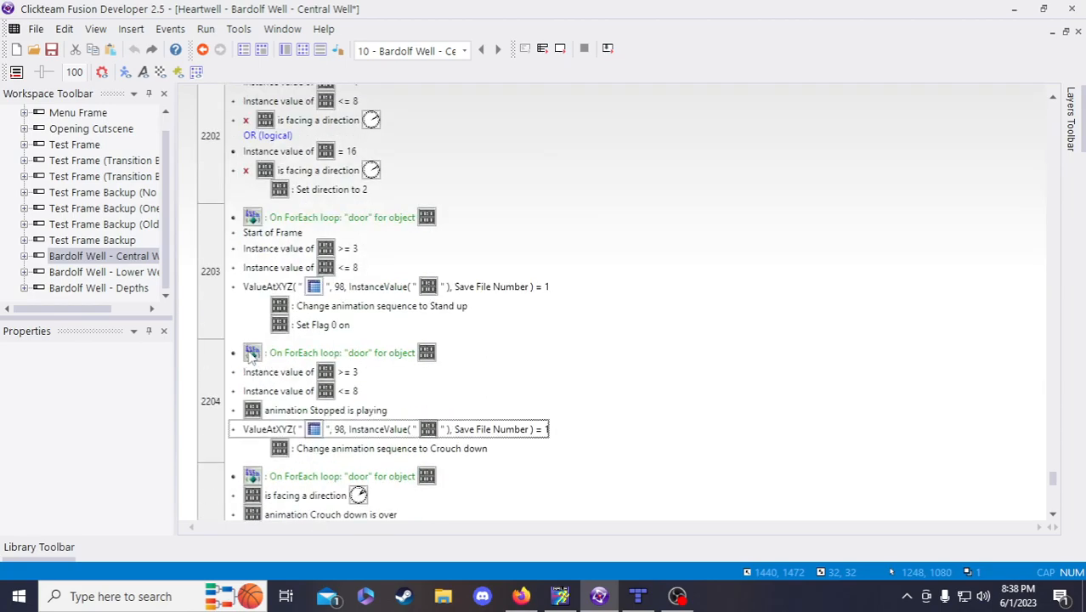
pyautogui.click(212, 312)
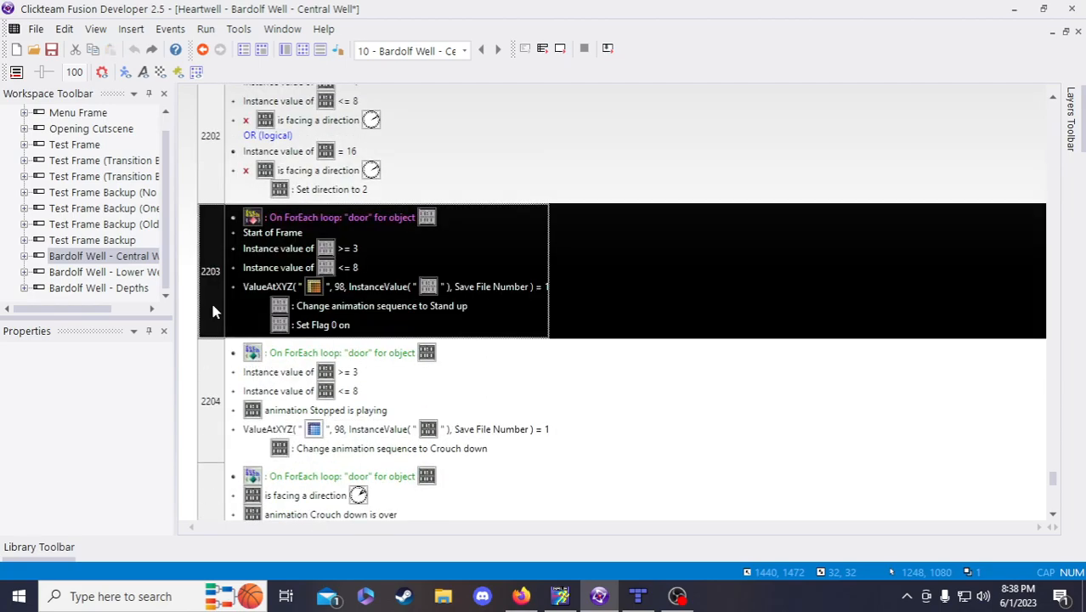
pyautogui.hotkey('ctrl', 'v')
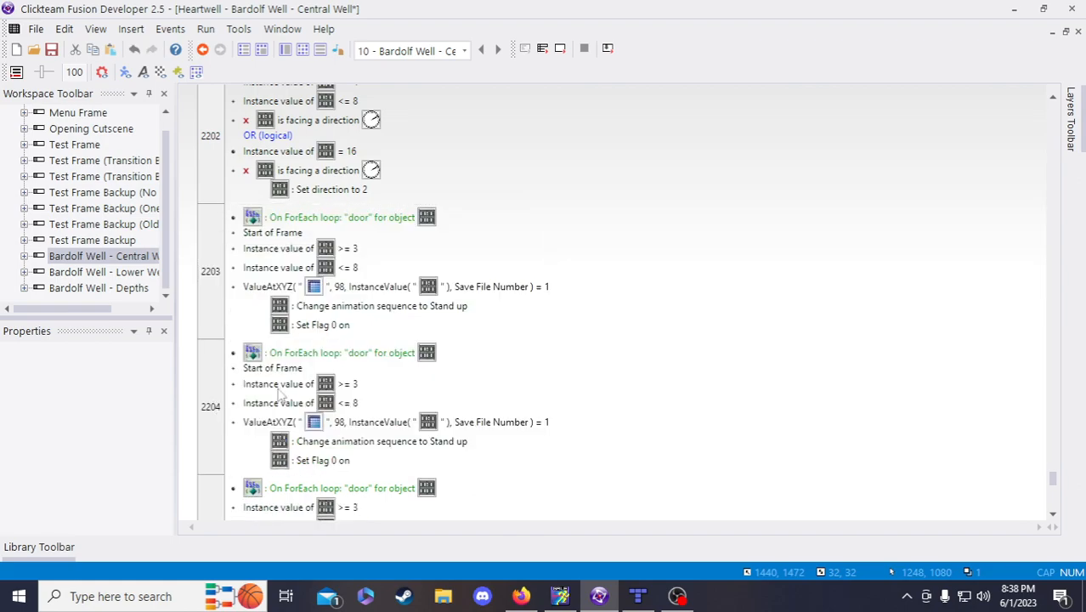
# - In the copied event 2204, change the first instance value condition to Equal 16 and delete the <= 8 condition
pyautogui.doubleClick(281, 384)
pyautogui.click(594, 142)
pyautogui.click(593, 143)
pyautogui.click(544, 158)
pyautogui.write('16')
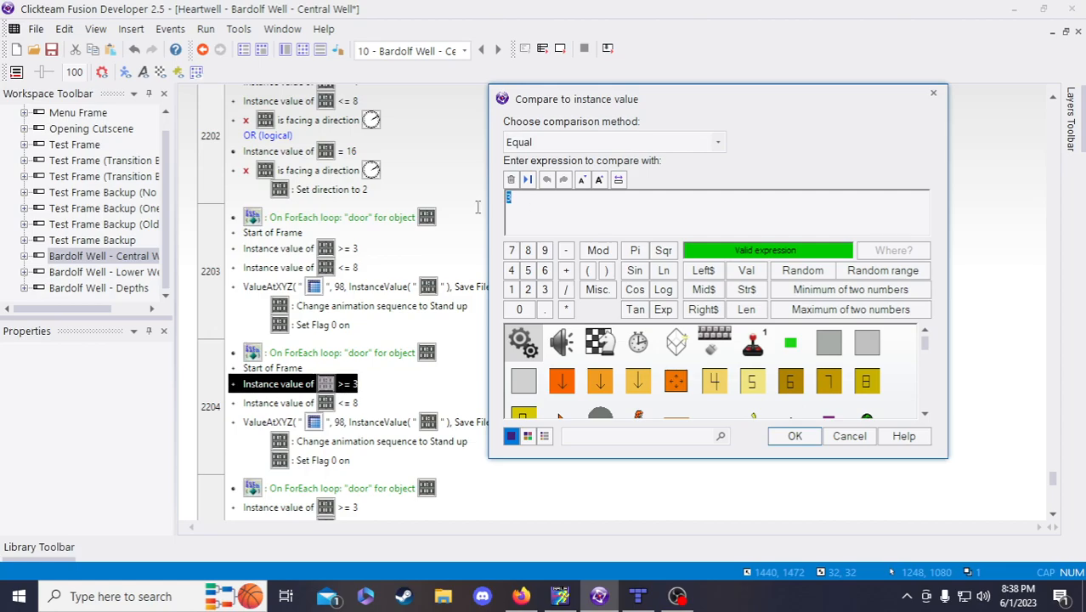
pyautogui.click(796, 436)
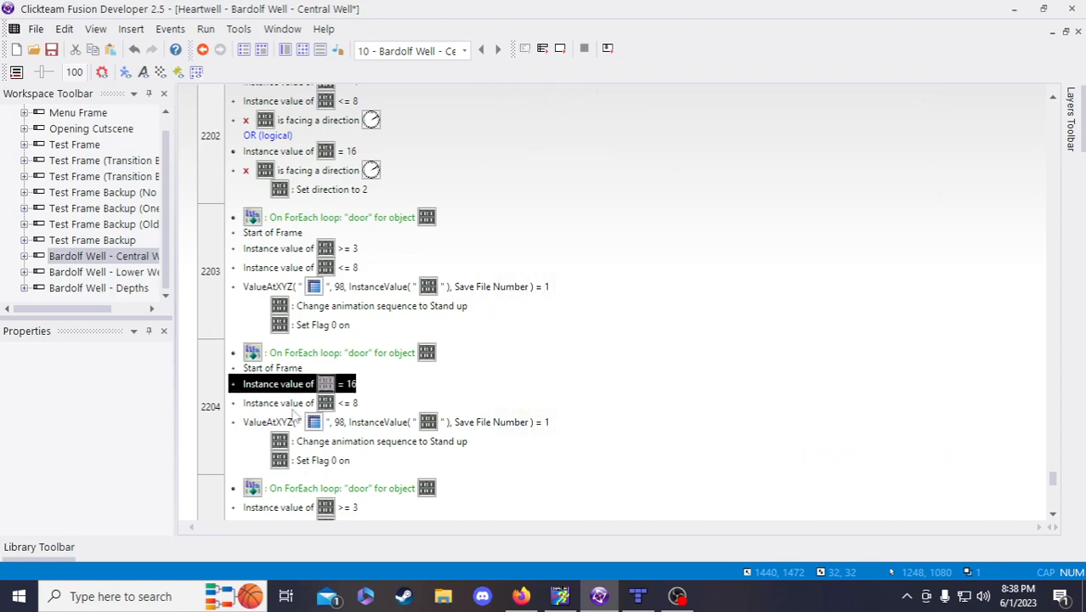
pyautogui.press('Down')
pyautogui.press('Delete')
pyautogui.click(599, 468)
# - Duplicate event 2205, the door loop that changes the animation sequence to Crouch down, directly below itself
pyautogui.scroll(-2, 572, 464)
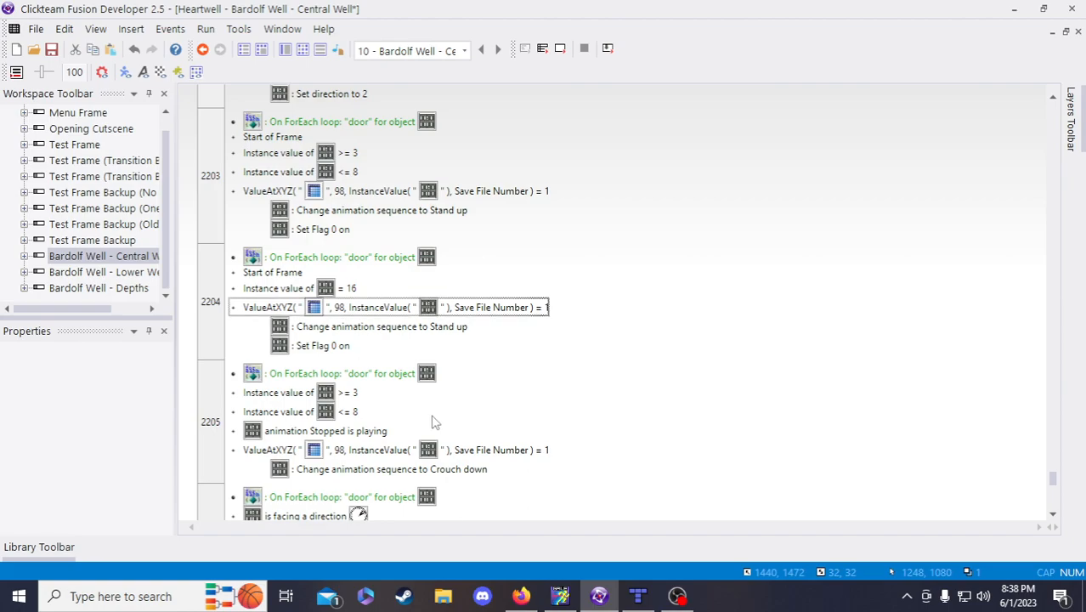
pyautogui.scroll(-2, 378, 412)
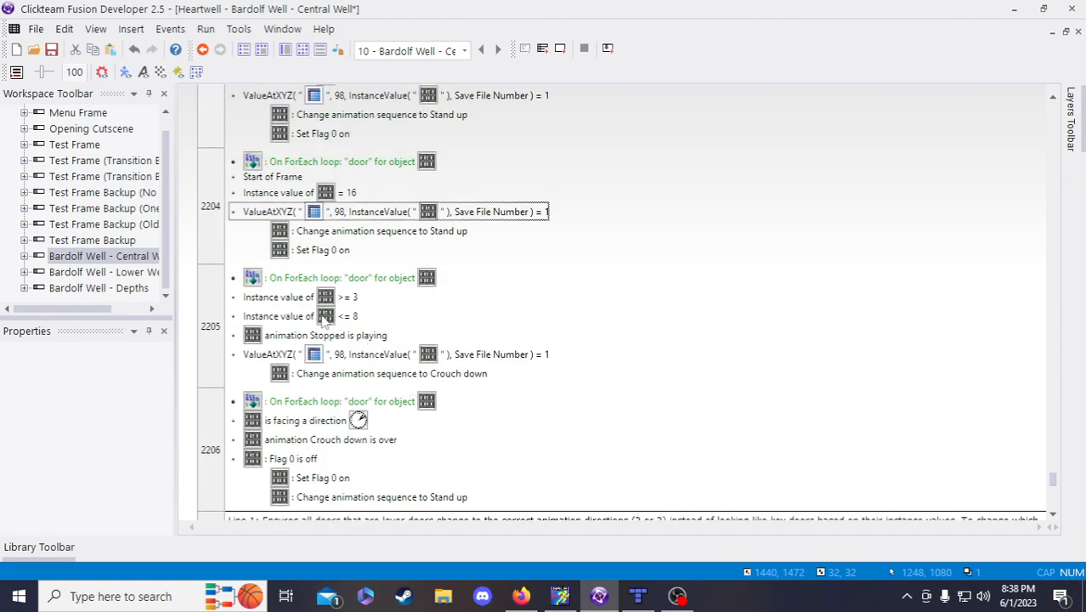
pyautogui.scroll(-2, 299, 307)
pyautogui.click(215, 258)
pyautogui.keyDown('ctrl'); pyautogui.moveTo(214, 257); pyautogui.dragTo(224, 299); pyautogui.keyUp('ctrl')
pyautogui.click(311, 204)
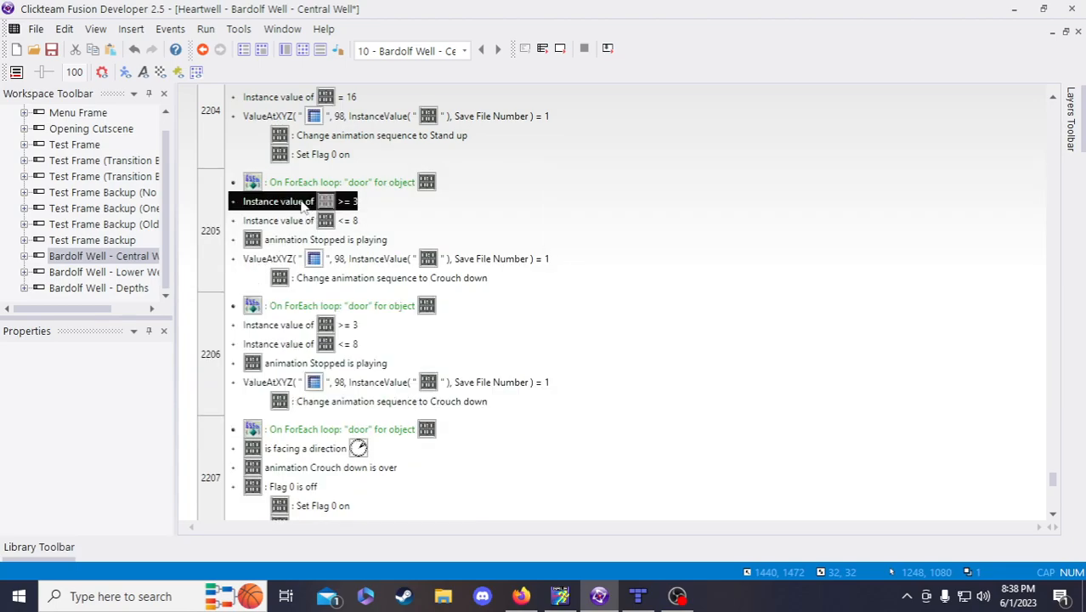
# - In the copied event 2206, delete the >= 3 condition and change the remaining instance value condition to Equal 16
pyautogui.click(288, 325)
pyautogui.press('Delete')
pyautogui.doubleClick(287, 325)
pyautogui.click(605, 147)
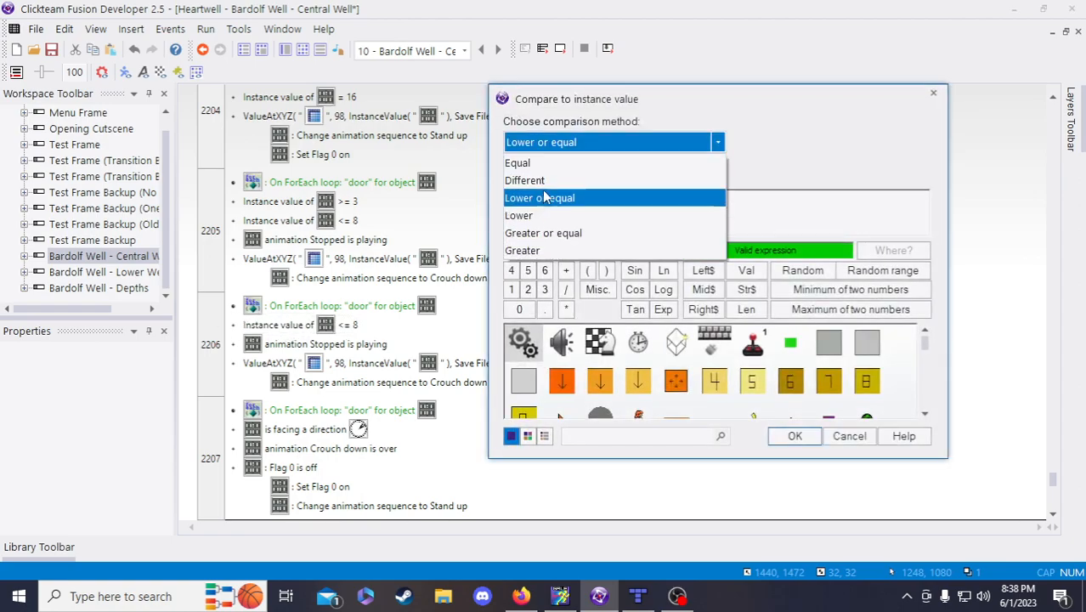
pyautogui.click(548, 163)
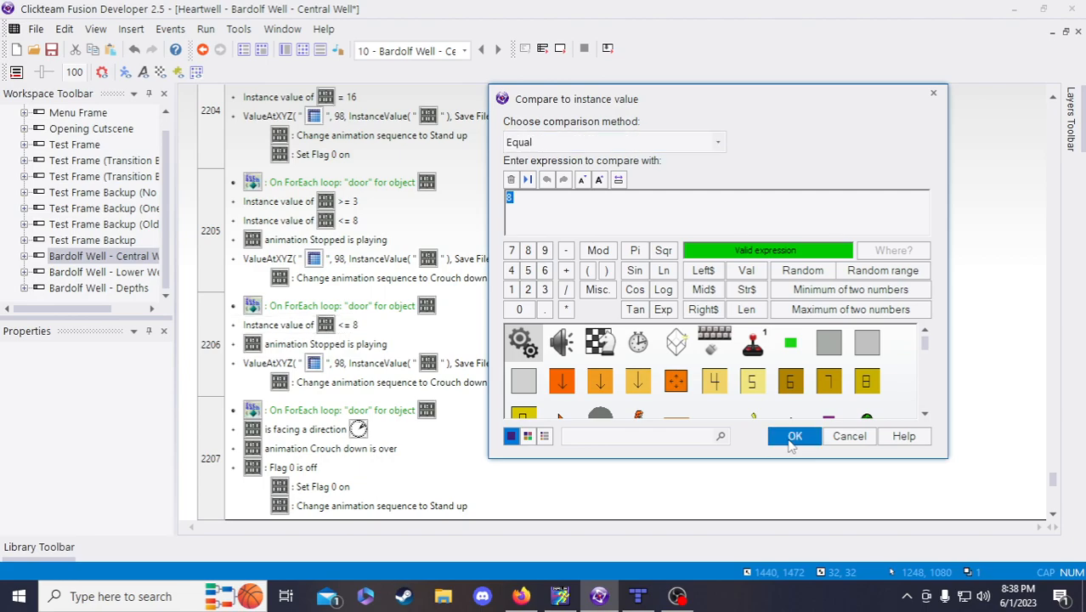
pyautogui.click(791, 437)
pyautogui.doubleClick(287, 324)
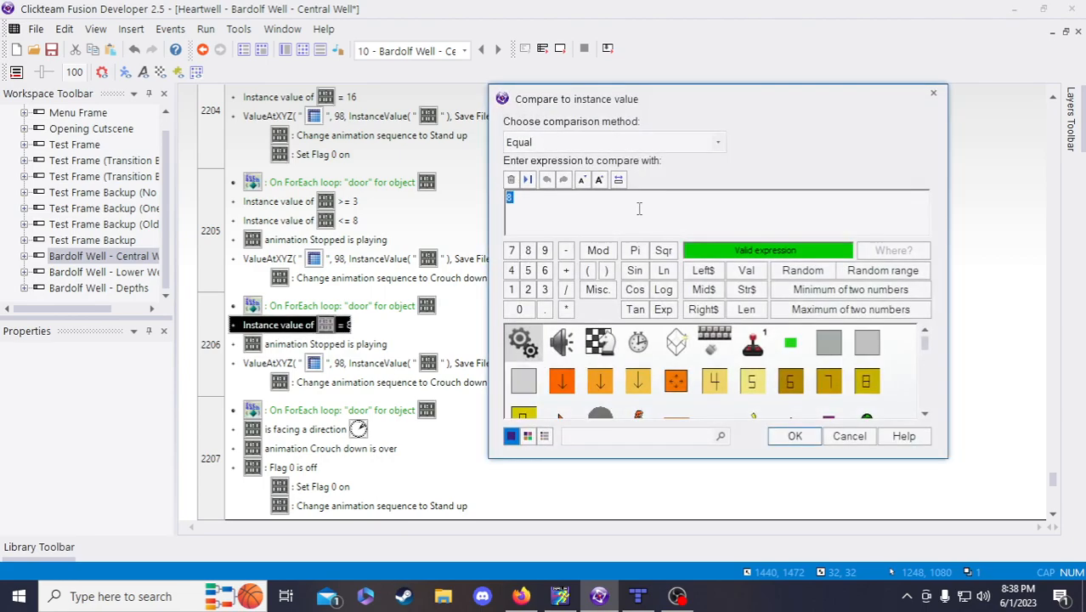
pyautogui.write('16')
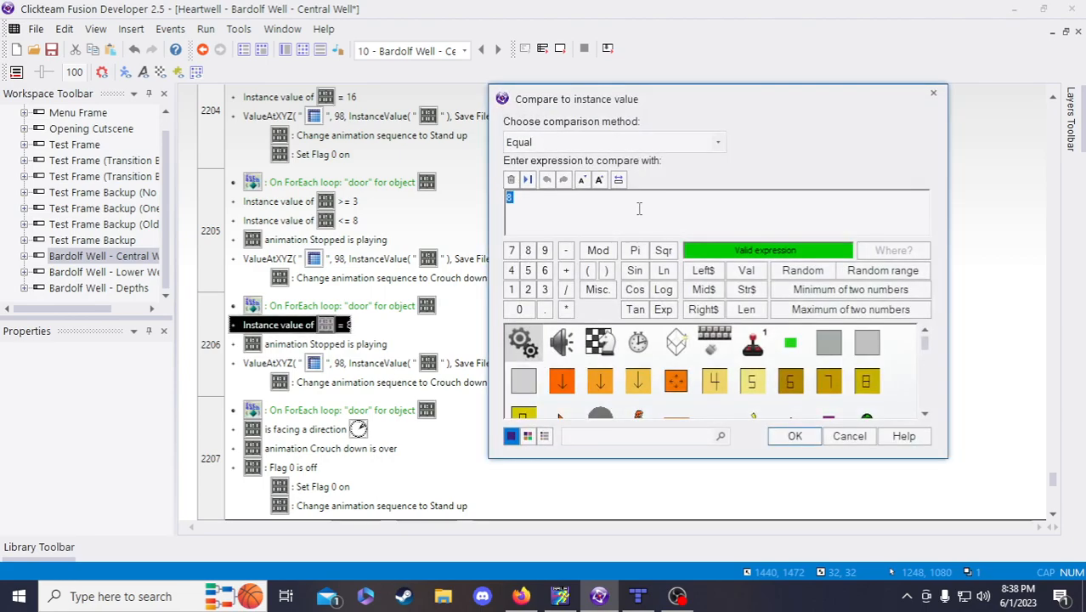
pyautogui.press('Return')
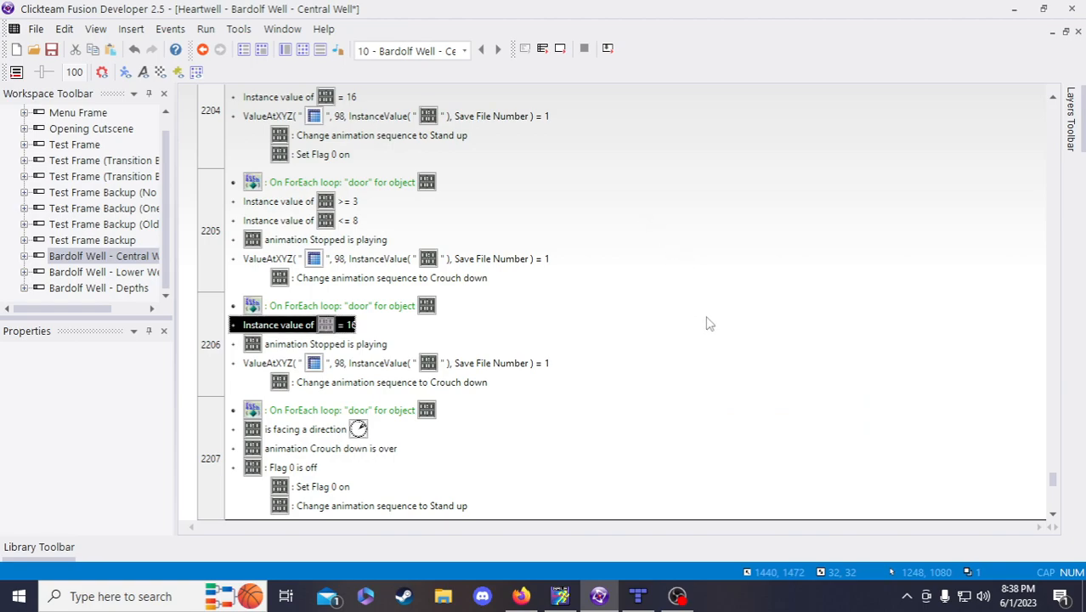
pyautogui.click(710, 324)
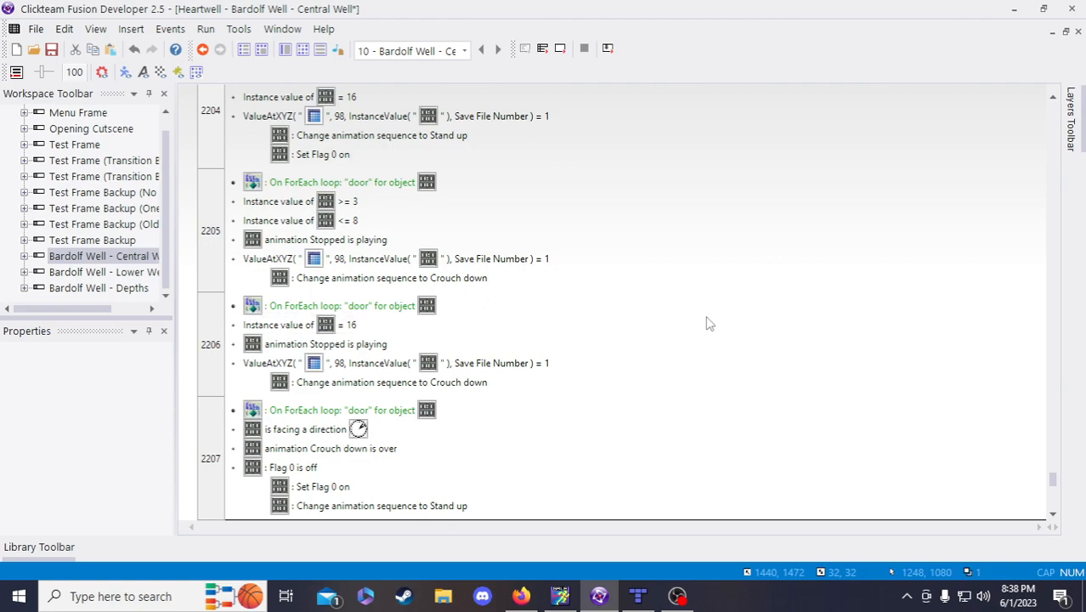
# - Review the door events, the lever door comment and the array write actions triggered by pressing "J"
pyautogui.scroll(-1, 710, 324)
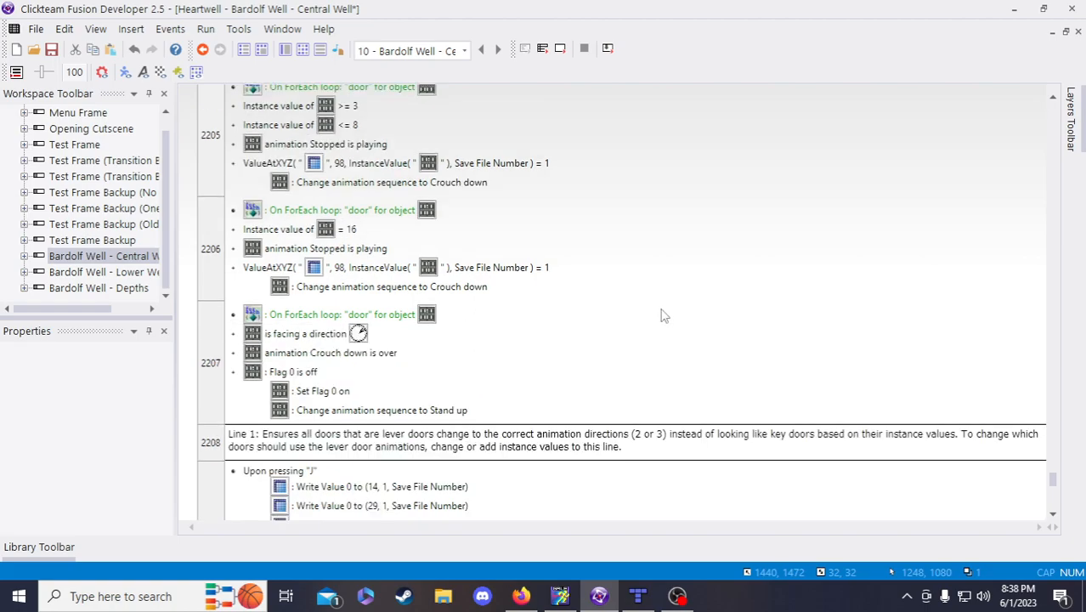
pyautogui.click(559, 455)
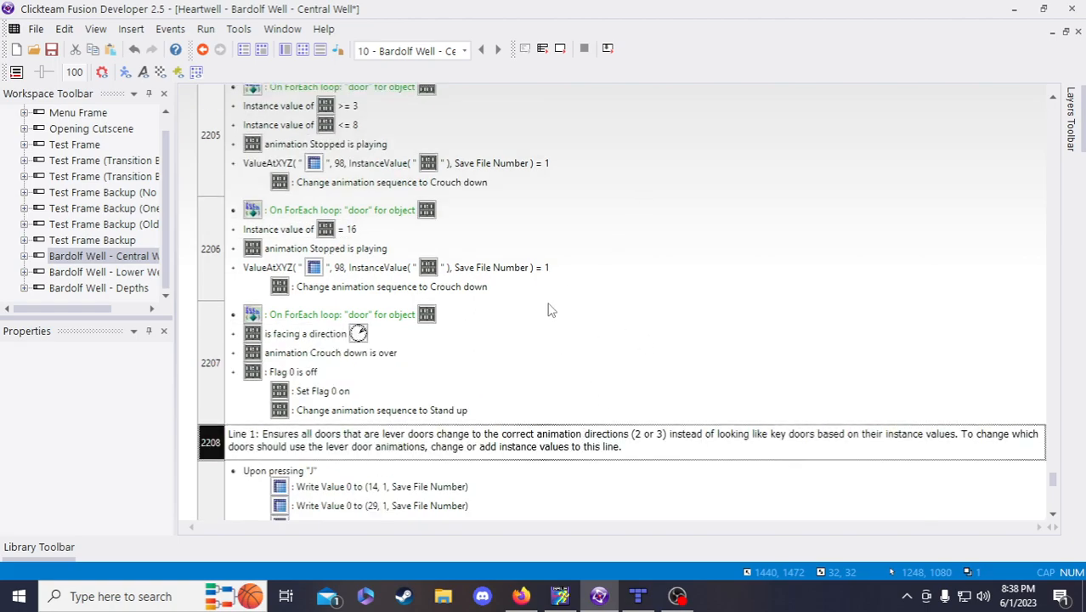
pyautogui.scroll(-5, 515, 432)
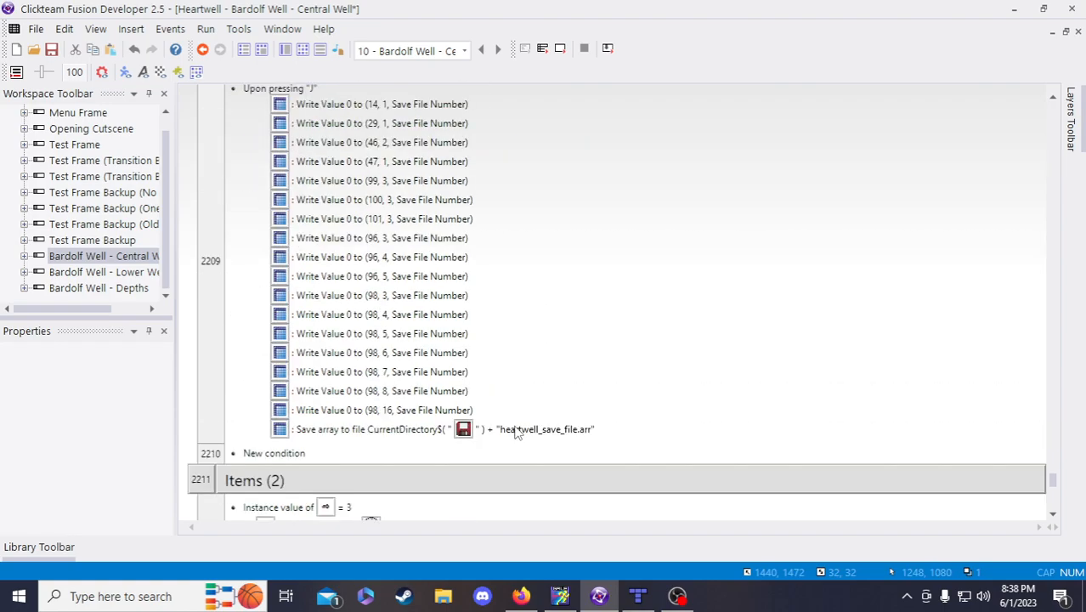
pyautogui.scroll(-1, 515, 433)
pyautogui.scroll(6, 515, 432)
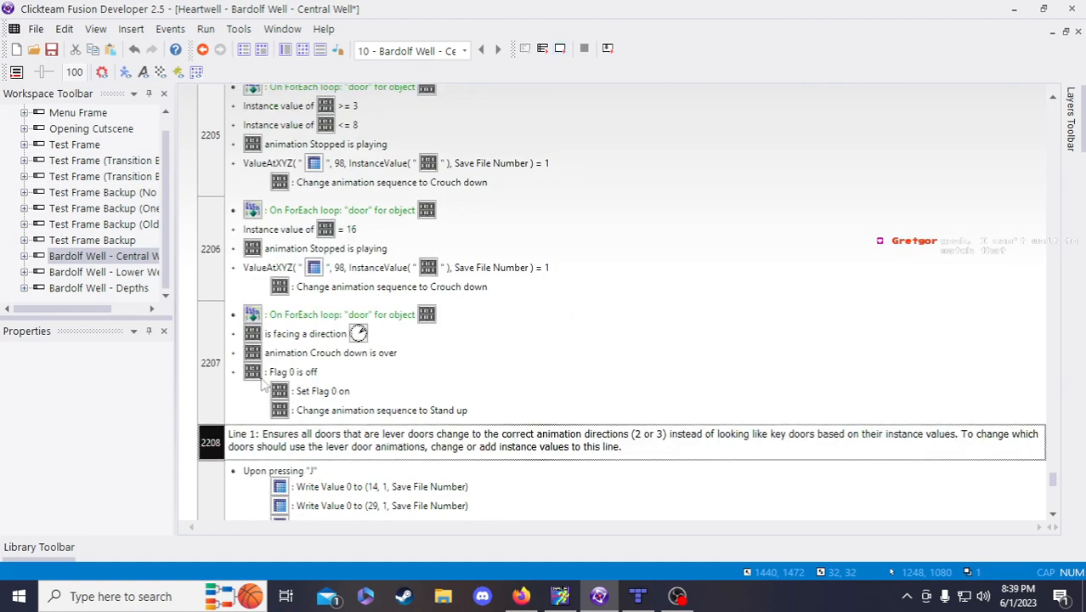
pyautogui.scroll(-1, 516, 213)
pyautogui.scroll(1, 559, 102)
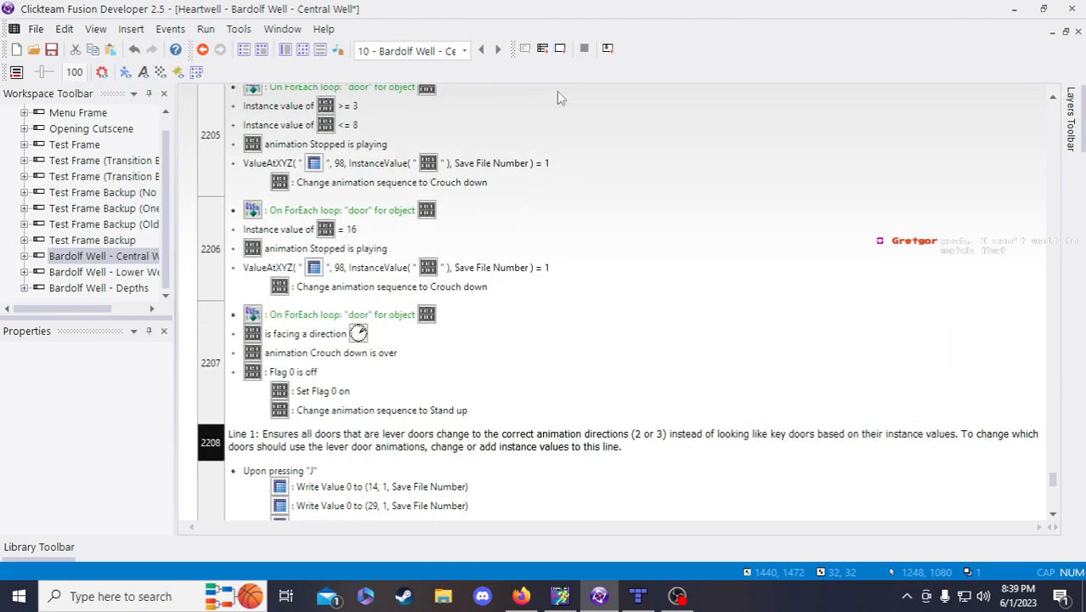
# - Run the current frame, walk the character from the save point to the southern plaza, and close the game
pyautogui.click(560, 48)
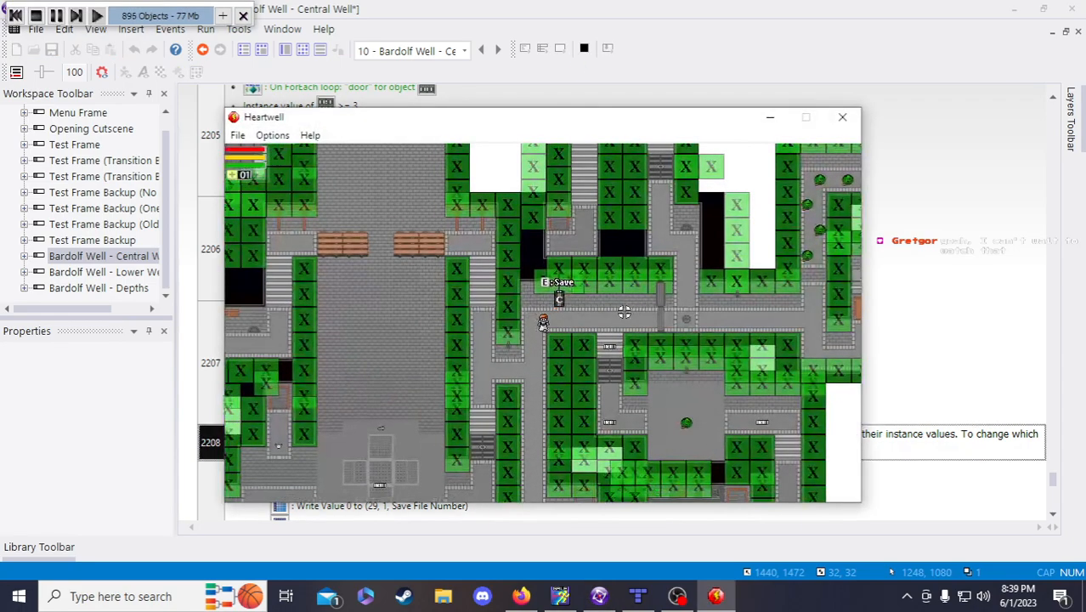
pyautogui.press('w')
pyautogui.press('a')
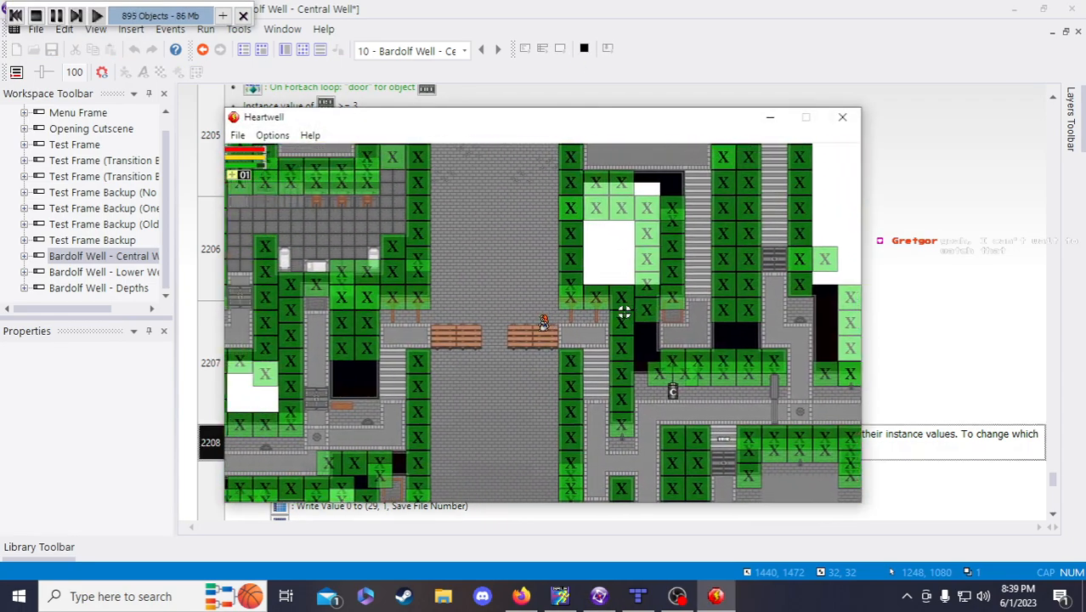
pyautogui.press('s')
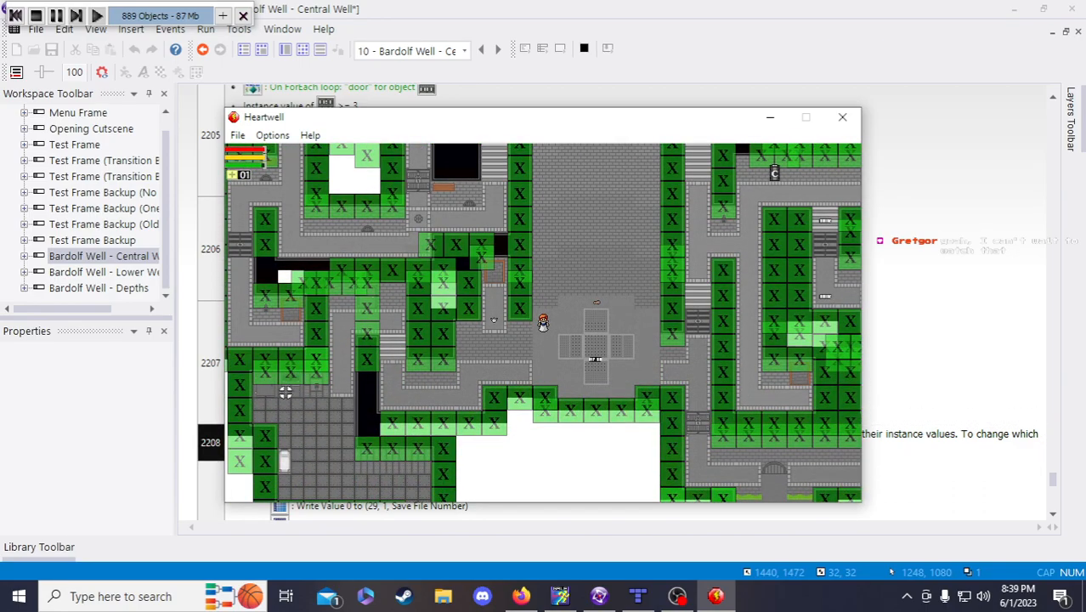
pyautogui.click(842, 116)
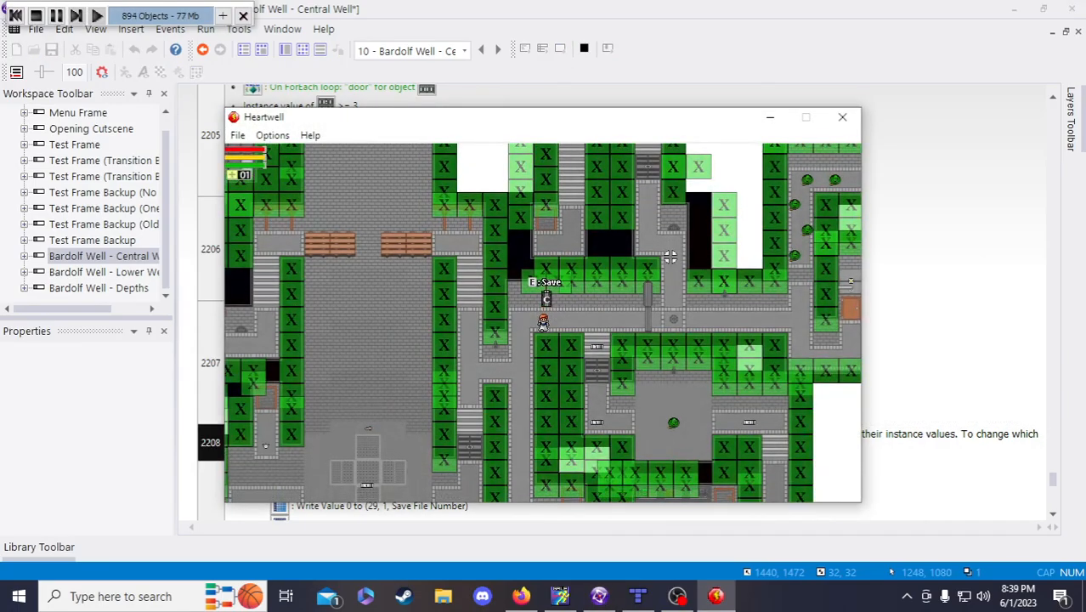
# - In a fresh test run, walk the character from the save point past the bridge to the area west of the plaza
pyautogui.press('s')
pyautogui.press('a')
pyautogui.press('w')
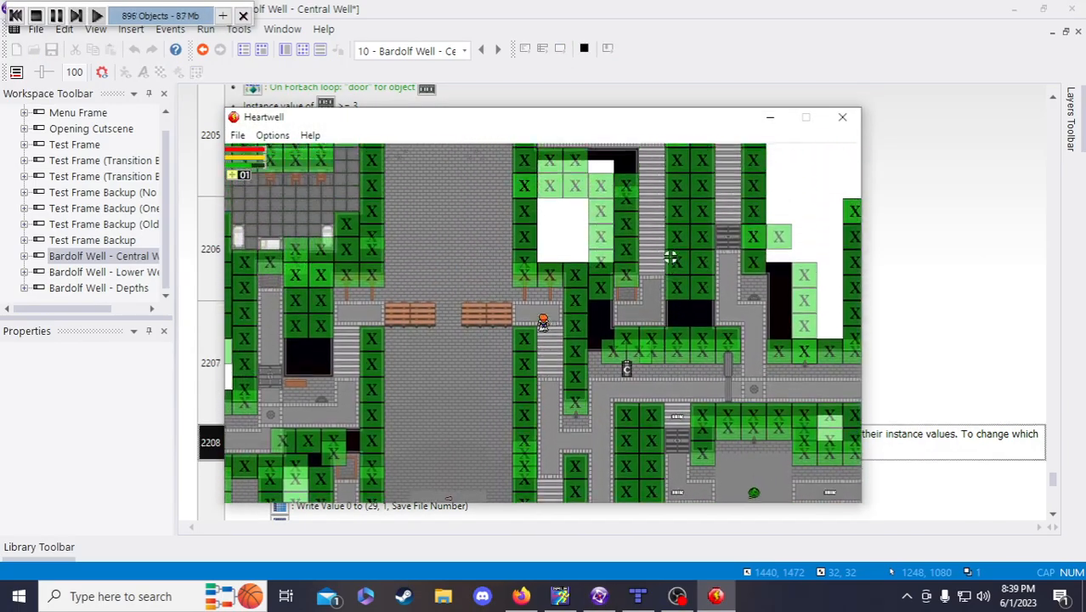
pyautogui.press('a')
pyautogui.press('s')
pyautogui.press('a')
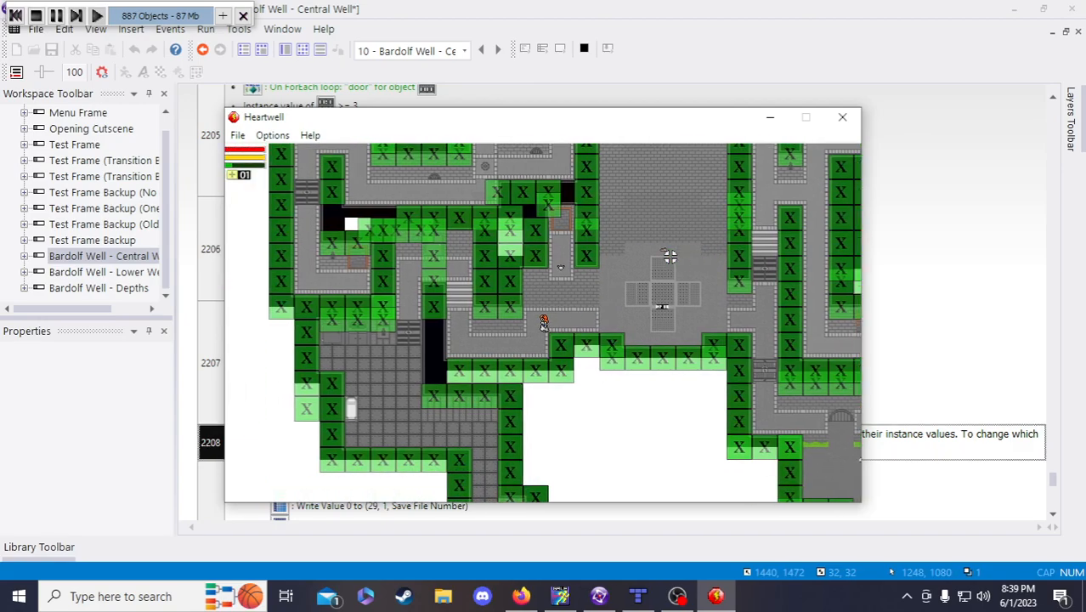
# - Walk the character into the tiled southwest room and up to the lever on its north wall
pyautogui.press('s')
pyautogui.press('a')
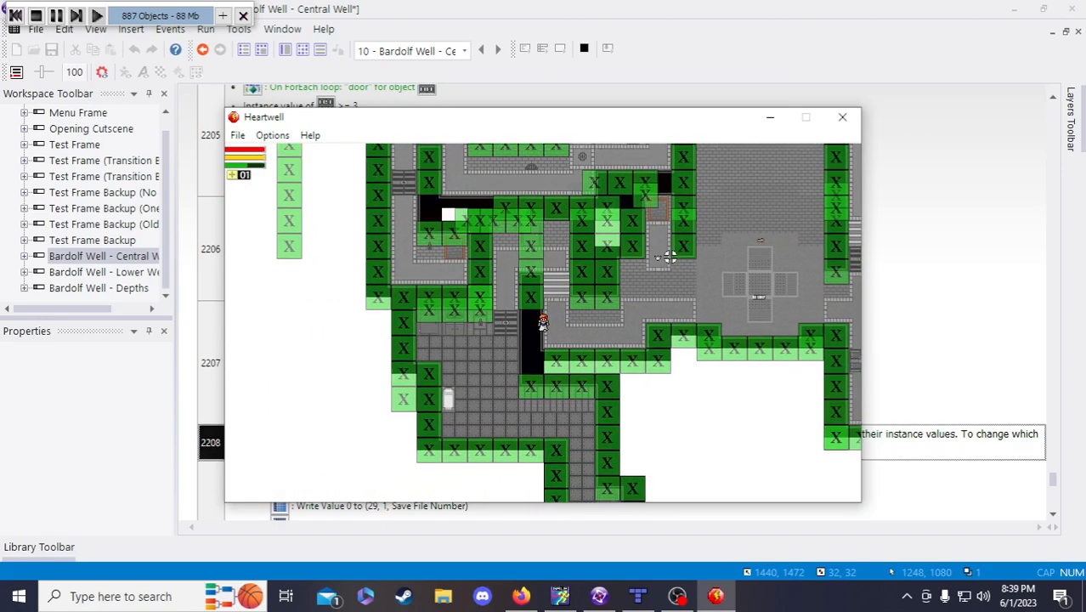
pyautogui.press('s')
pyautogui.press('d')
pyautogui.press('w')
pyautogui.press('a')
pyautogui.press('a')
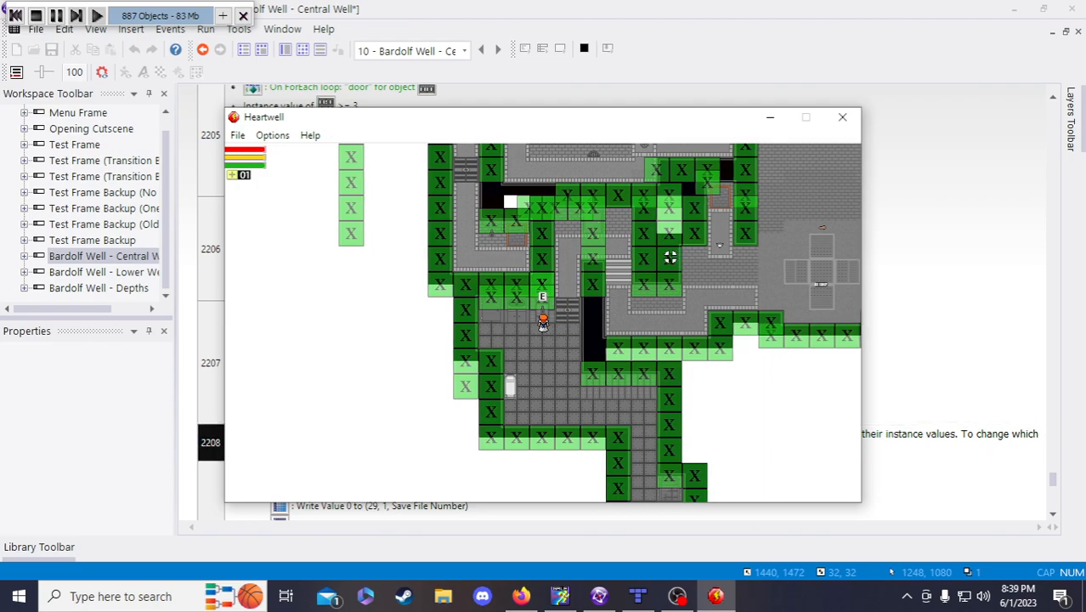
# - Walk the character from the lever through the door into the corridor north of the tiled southwest room, and close the game
pyautogui.press('d')
pyautogui.press('d')
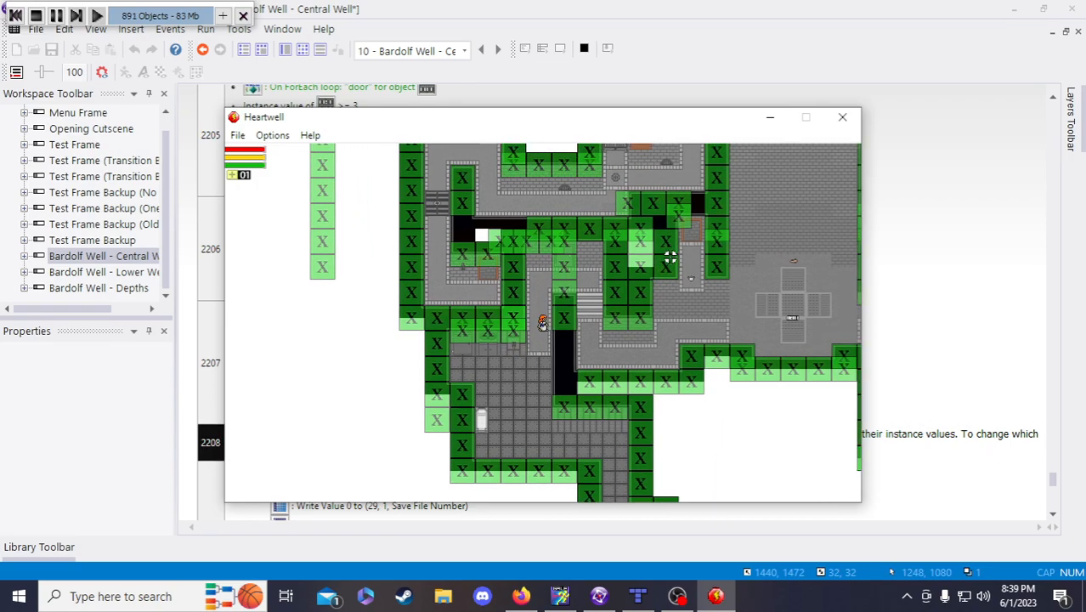
pyautogui.press('w')
pyautogui.press('a')
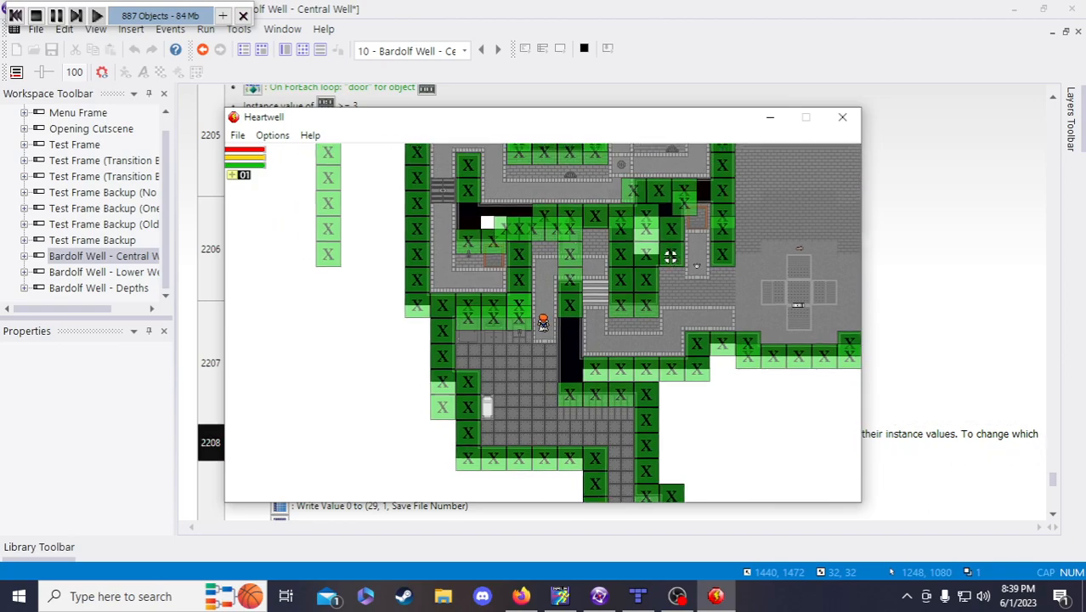
pyautogui.press('s')
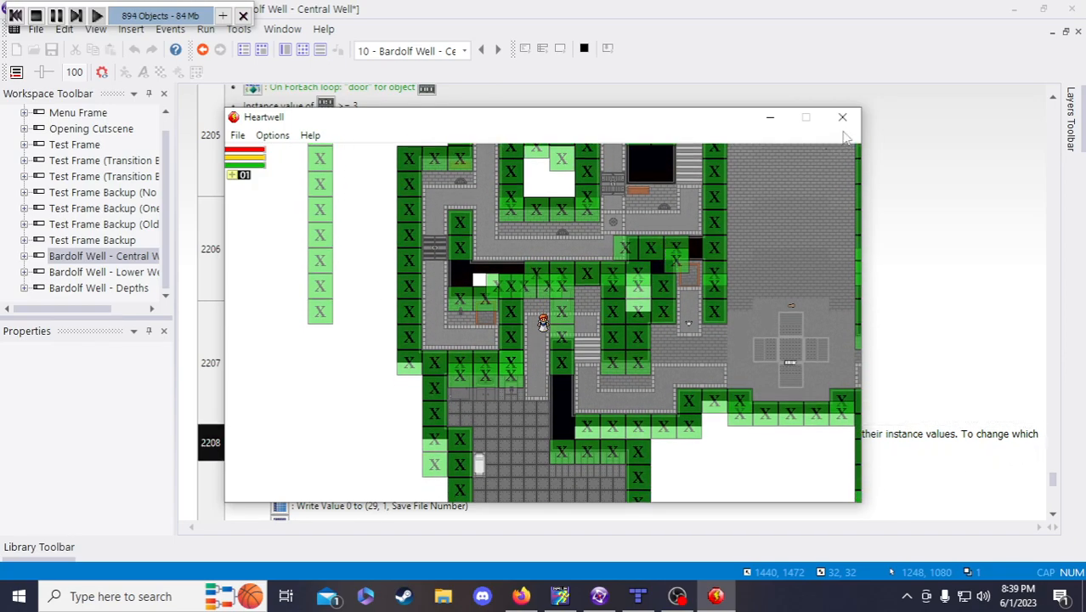
pyautogui.click(842, 117)
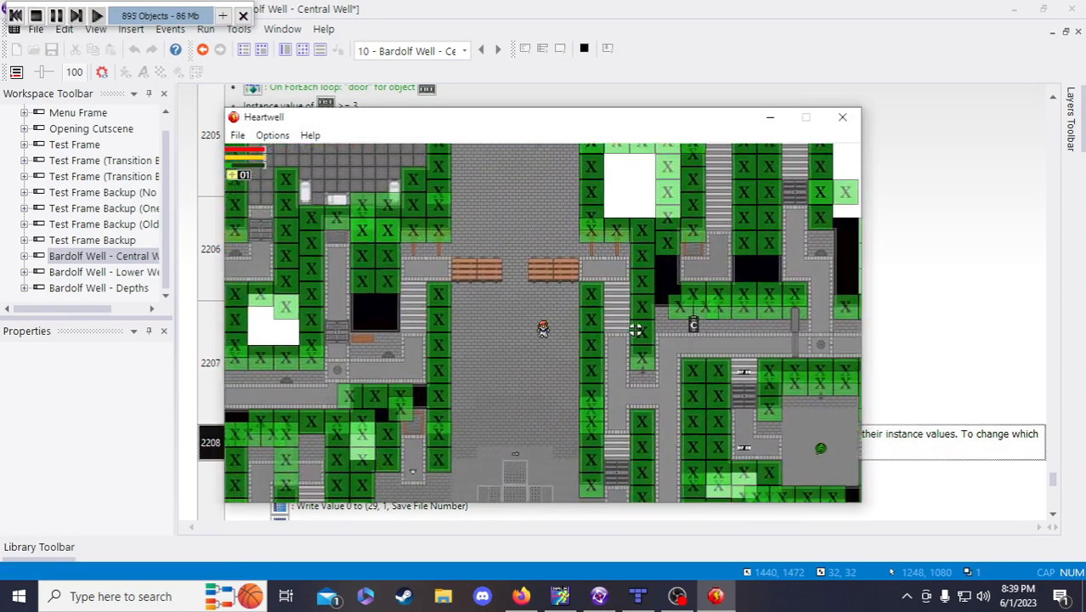
# - In a fresh test run, walk the character south to the plaza and west through the corridors into the tiled southwest room
pyautogui.press('s')
pyautogui.press('a')
pyautogui.press('s')
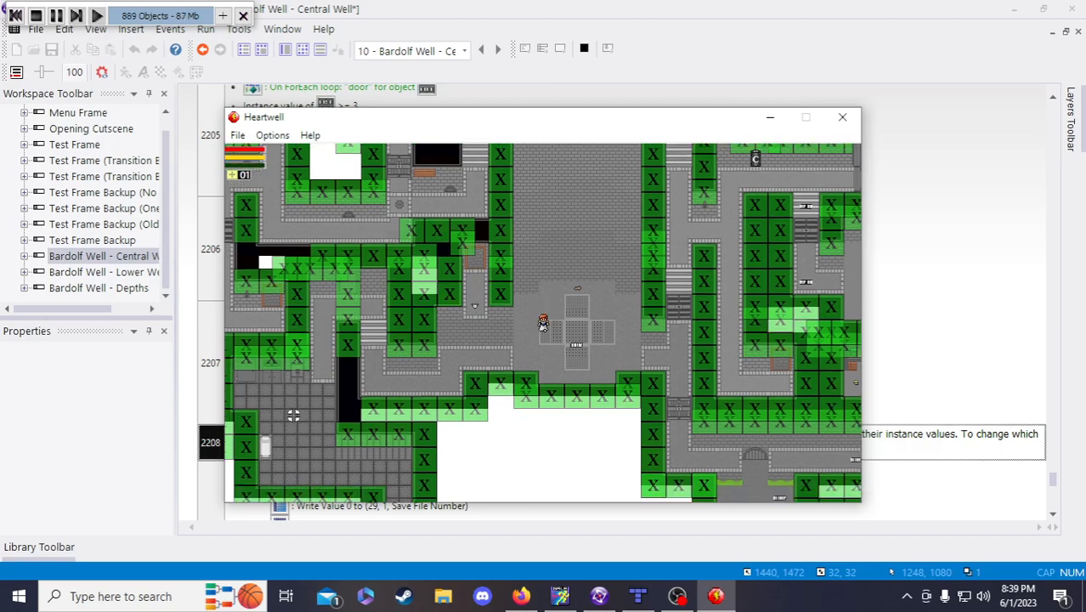
pyautogui.press('a')
pyautogui.press('s')
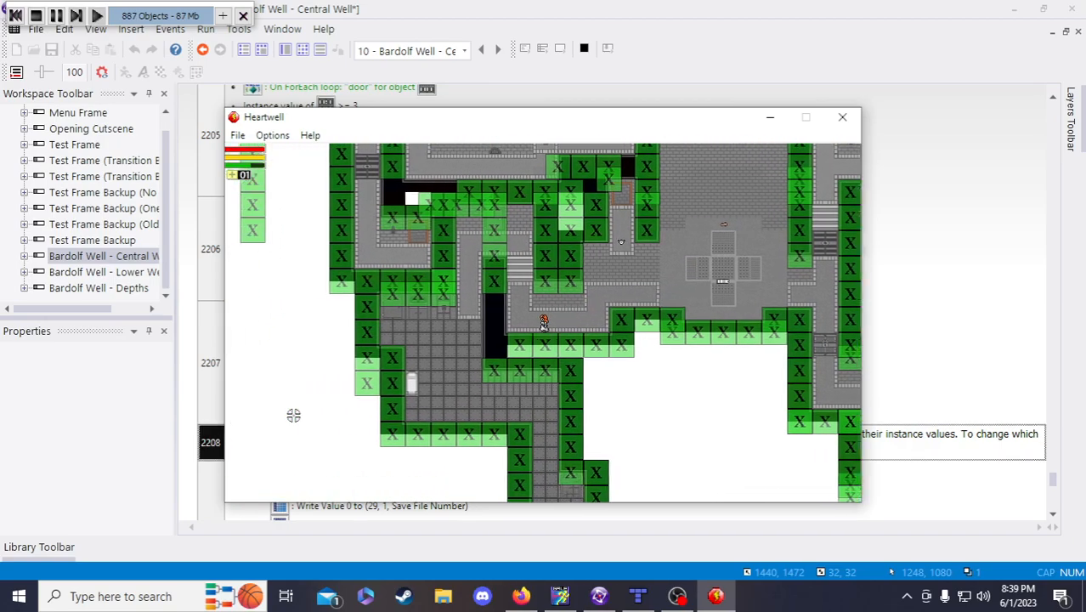
pyautogui.press('a')
pyautogui.press('d')
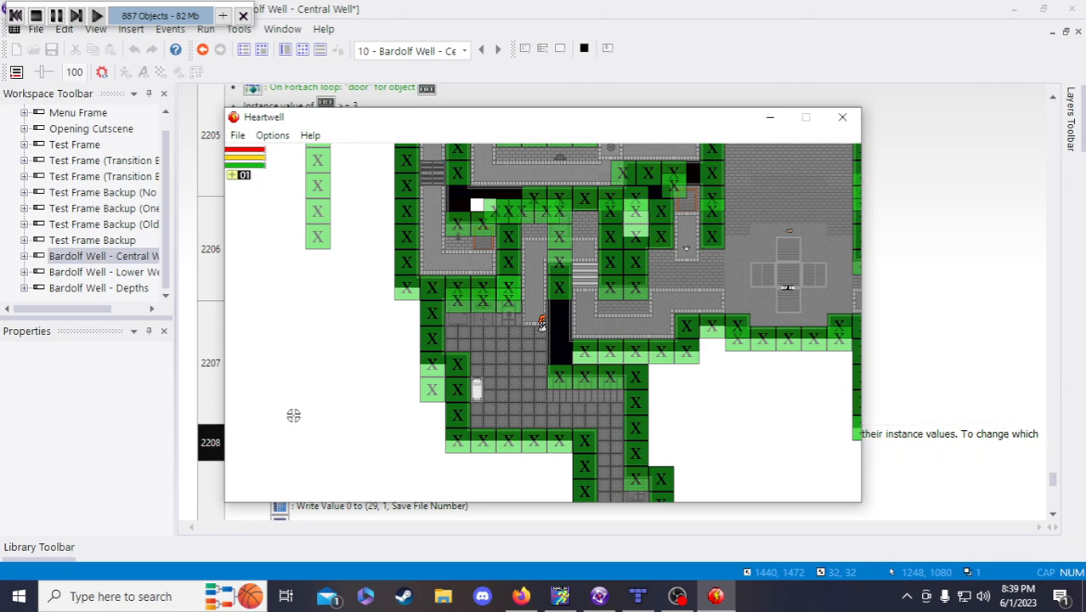
pyautogui.press('a')
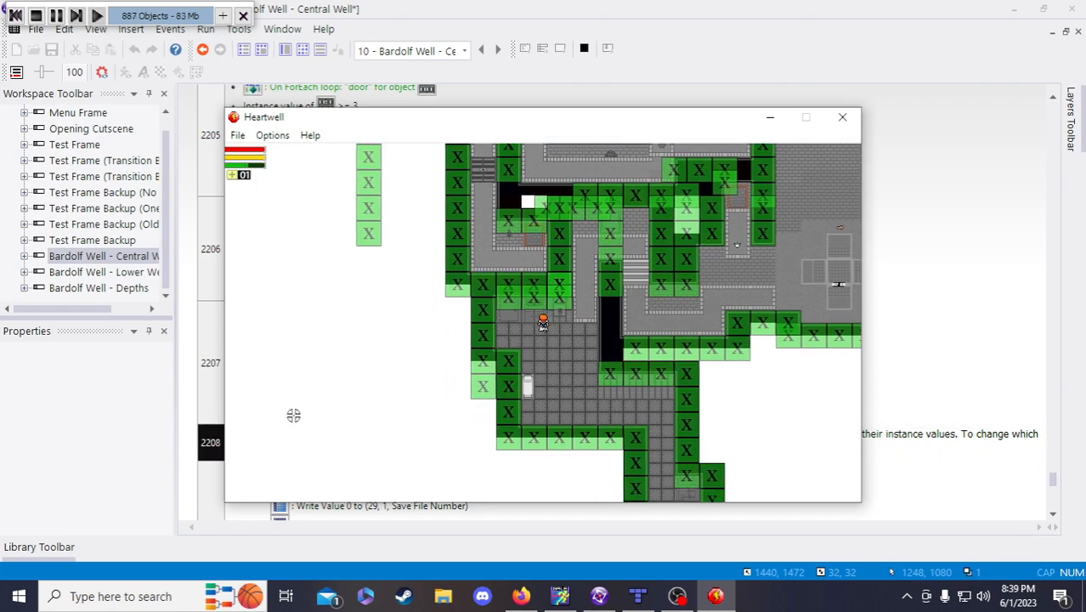
# - Walk the character around the tiled southwest room and back through its north doorway into the corridor
pyautogui.press('s')
pyautogui.press('d')
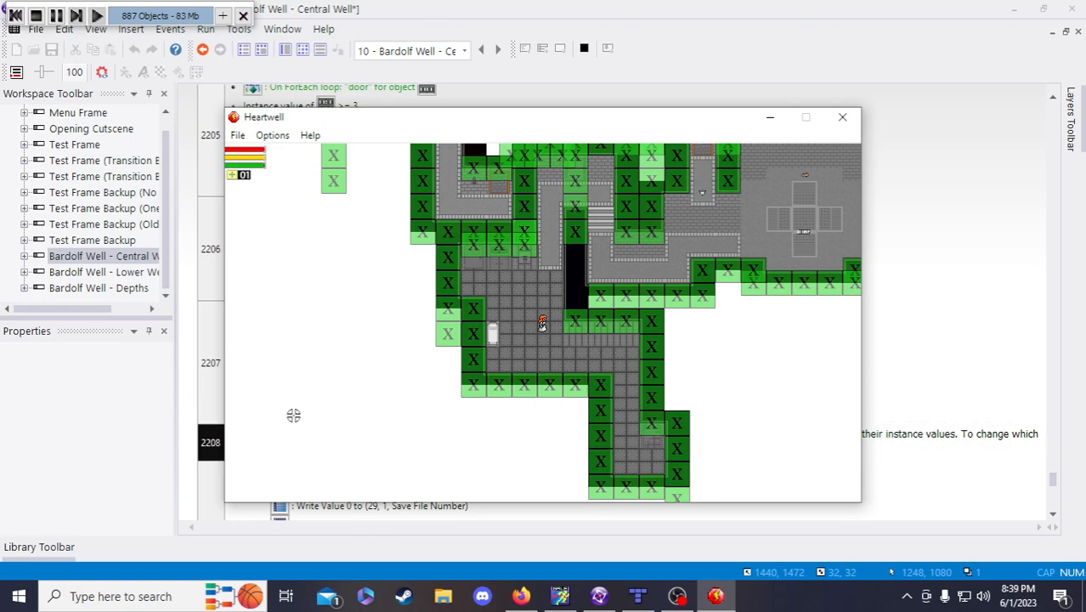
pyautogui.press('s')
pyautogui.press('a')
pyautogui.press('w')
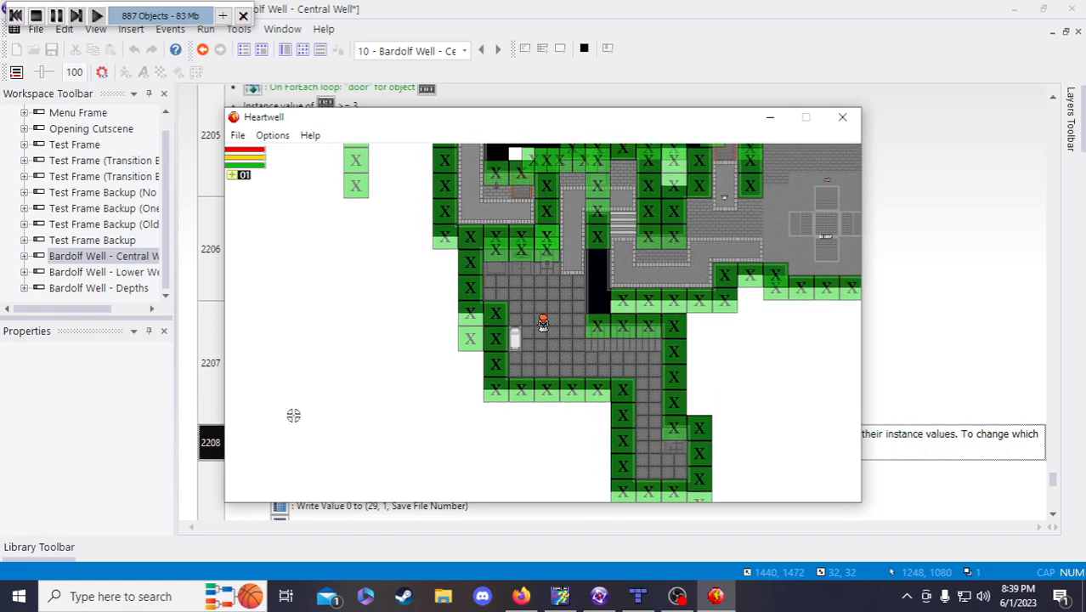
pyautogui.press('d')
pyautogui.press('s')
pyautogui.press('a')
pyautogui.press('w')
pyautogui.press('s')
pyautogui.press('d')
pyautogui.press('w')
pyautogui.press('d')
pyautogui.press('a')
pyautogui.press('w')
pyautogui.press('d')
pyautogui.press('s')
pyautogui.press('a')
pyautogui.press('d')
pyautogui.press('w')
pyautogui.press('d')
pyautogui.press('s')
pyautogui.press('w')
pyautogui.press('s')
pyautogui.press('w')
pyautogui.press('w')
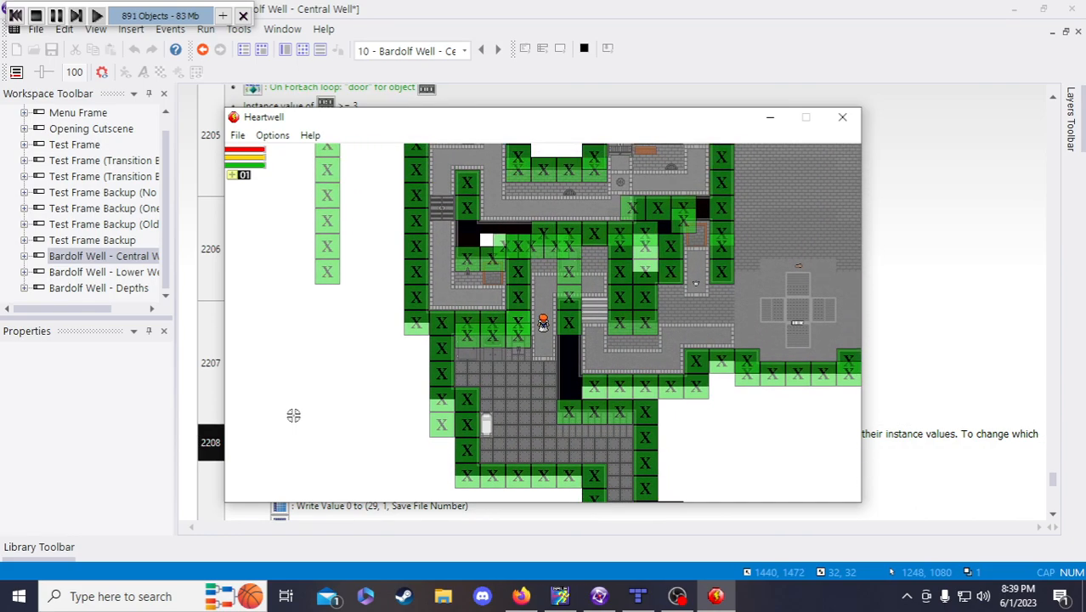
# - Walk the character back and forth between the southern plaza and the stairway leading to the tiled room's corridor
pyautogui.press('d')
pyautogui.press('d')
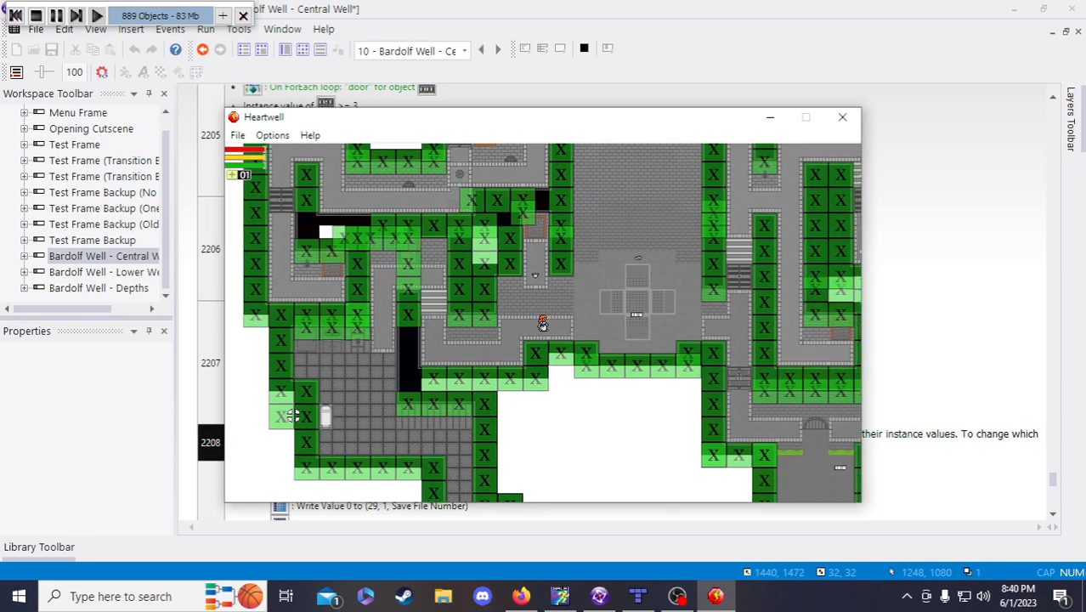
pyautogui.press('a')
pyautogui.press('s')
pyautogui.press('w')
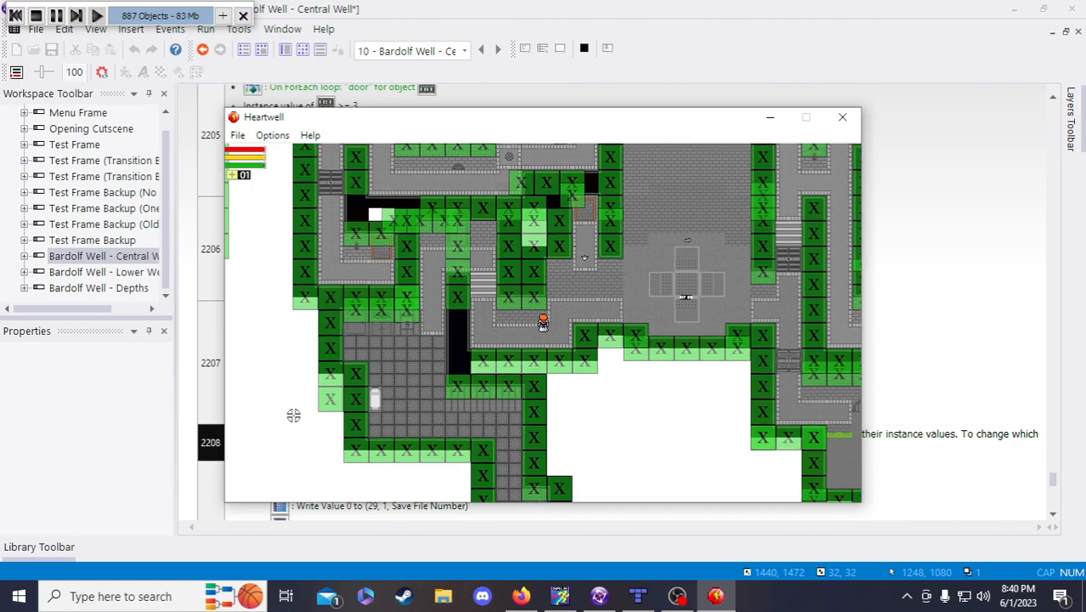
pyautogui.press('d')
pyautogui.press('a')
pyautogui.press('s')
pyautogui.press('a')
pyautogui.press('w')
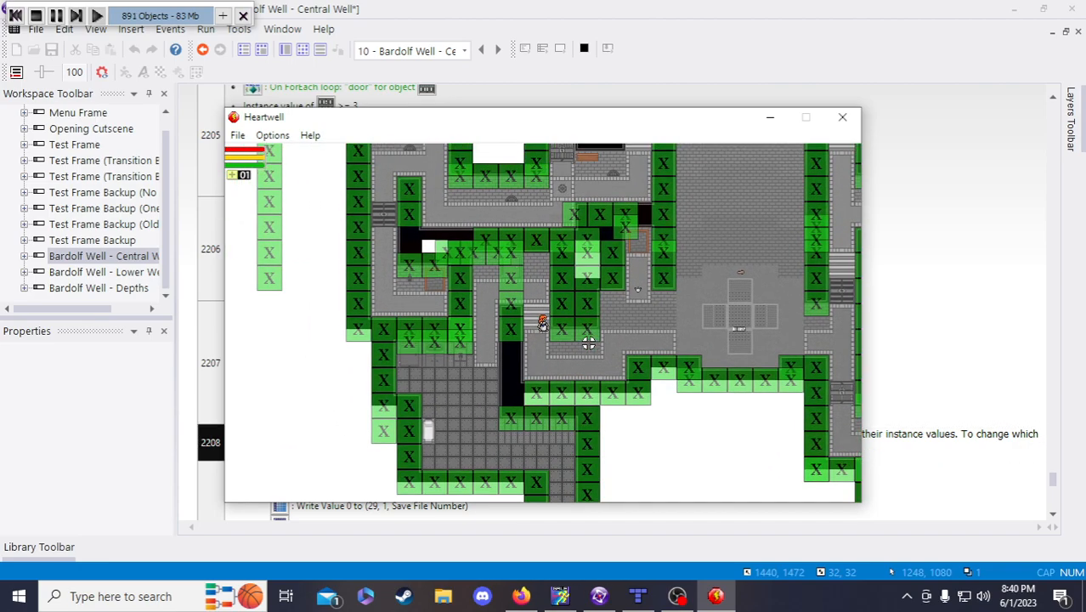
pyautogui.press('s')
pyautogui.press('d')
pyautogui.press('w')
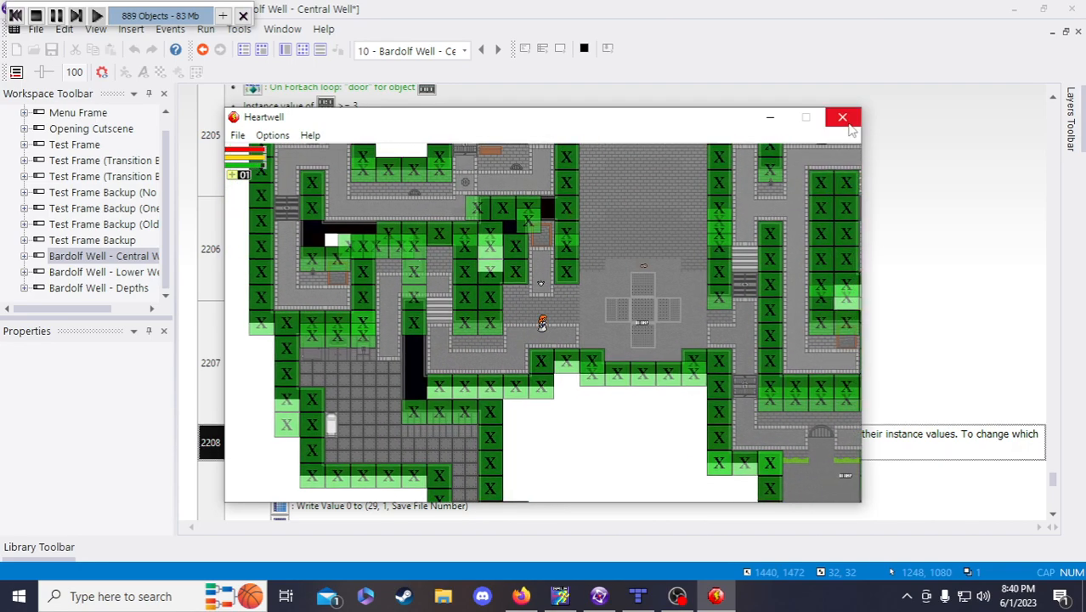
# - Close the test game and save the Heartwell project
pyautogui.click(843, 117)
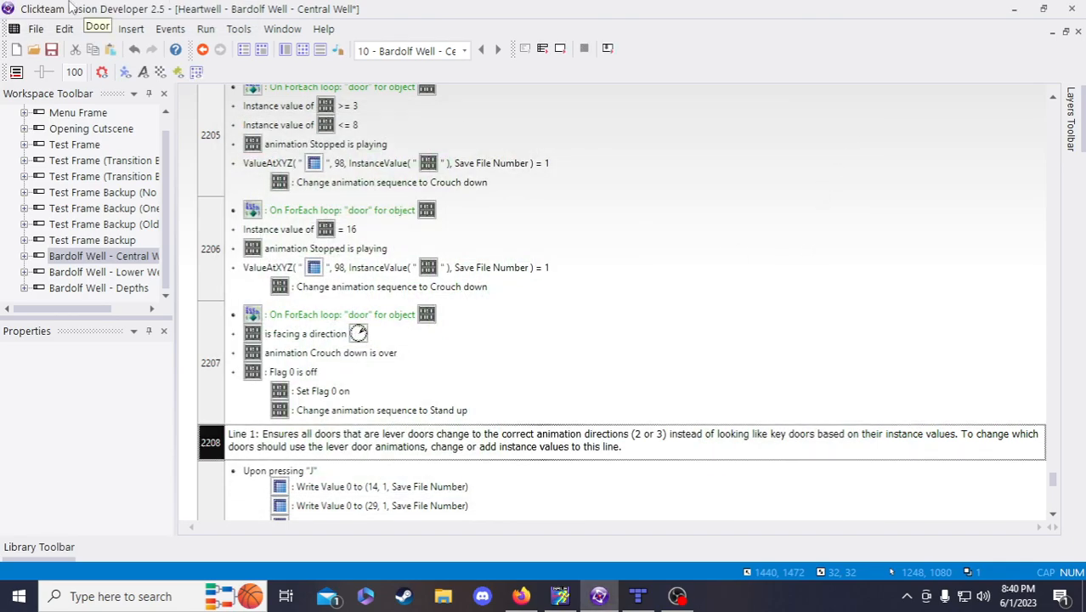
pyautogui.click(51, 51)
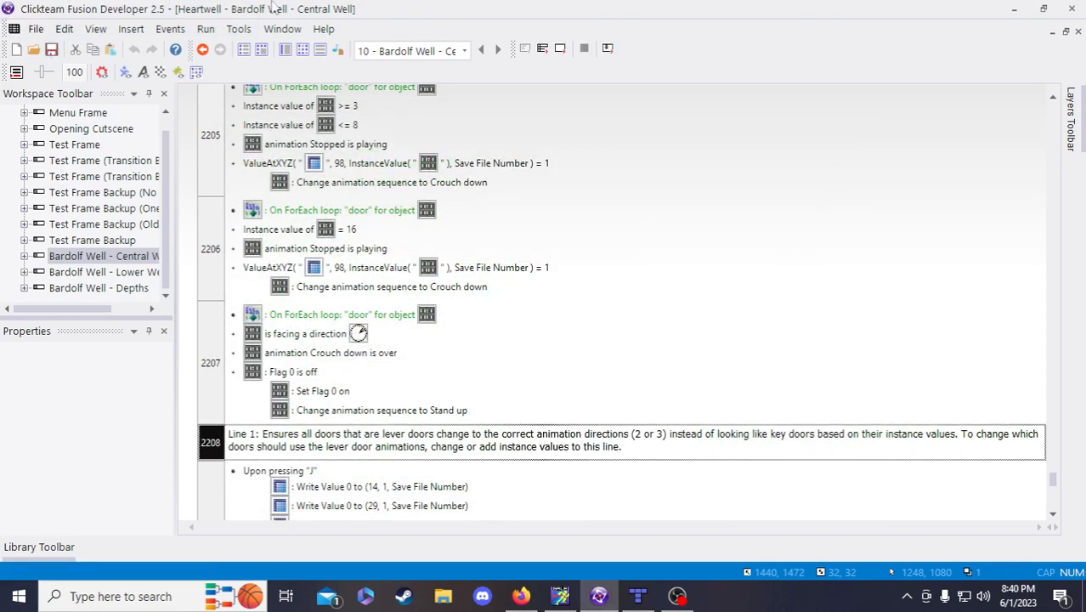
# - In the frame layout, copy the door below the upper-west tiled room and paste it into the empty area east of the southwest room
pyautogui.click(286, 50)
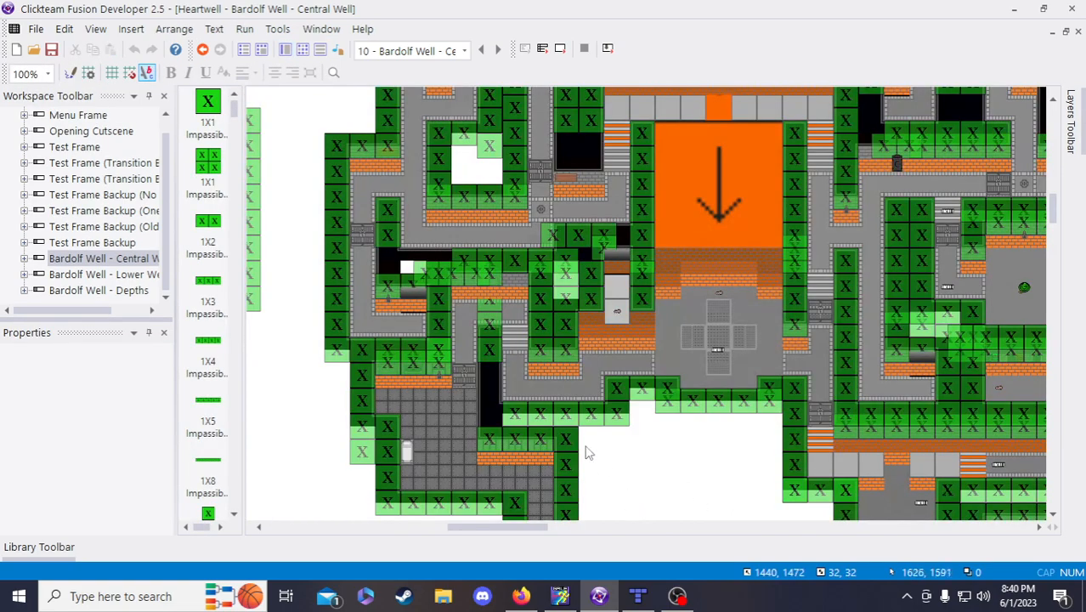
pyautogui.scroll(-3, 523, 483)
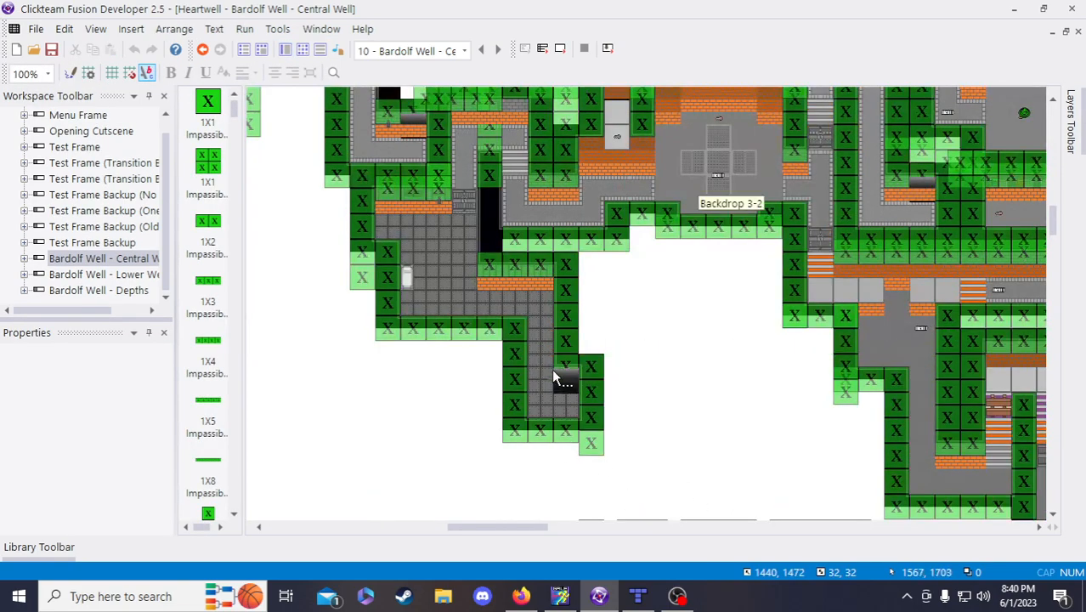
pyautogui.scroll(6, 547, 361)
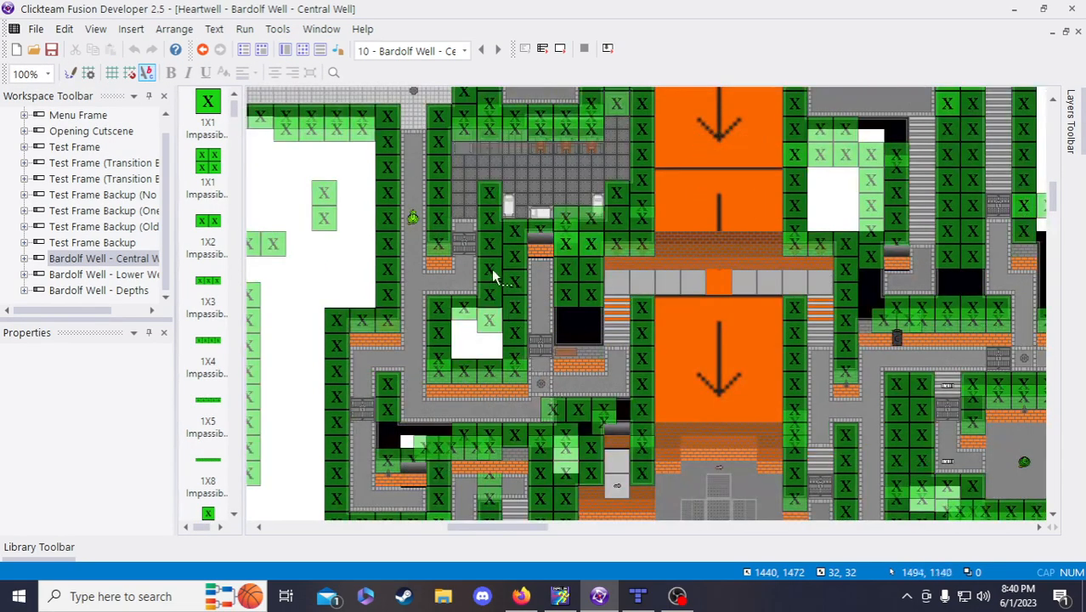
pyautogui.click(471, 257)
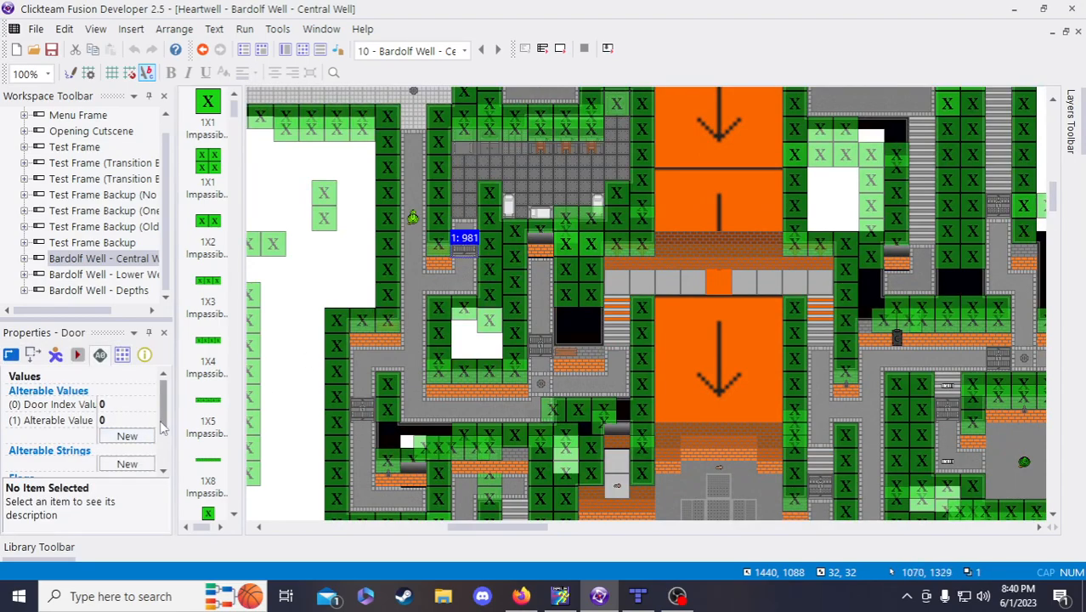
pyautogui.moveTo(163, 425); pyautogui.dragTo(166, 454)
pyautogui.click(357, 269)
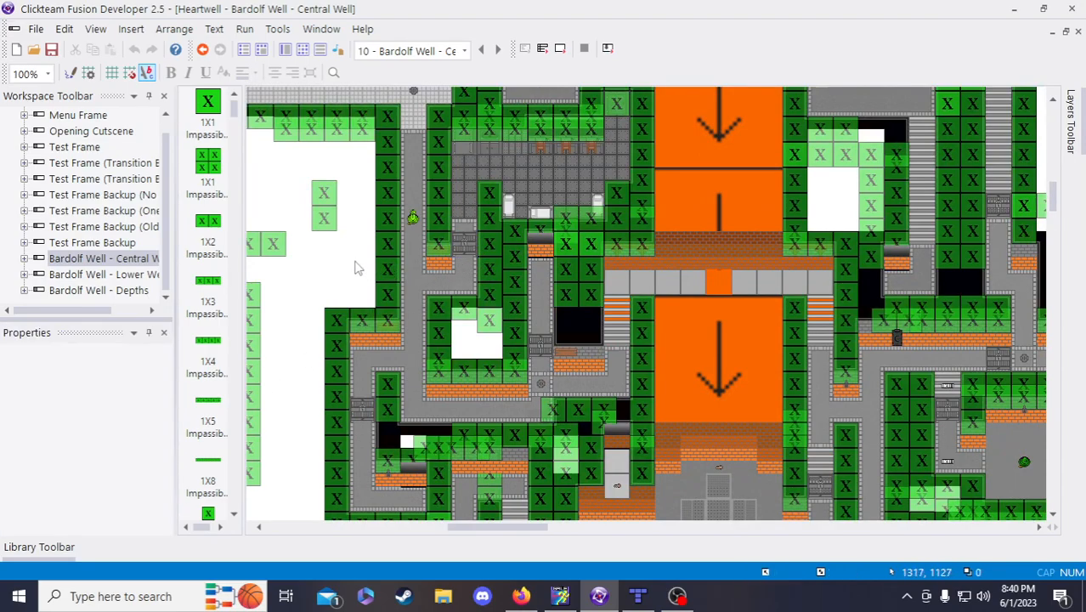
pyautogui.click(459, 253)
pyautogui.click(352, 279)
pyautogui.scroll(-5, 414, 340)
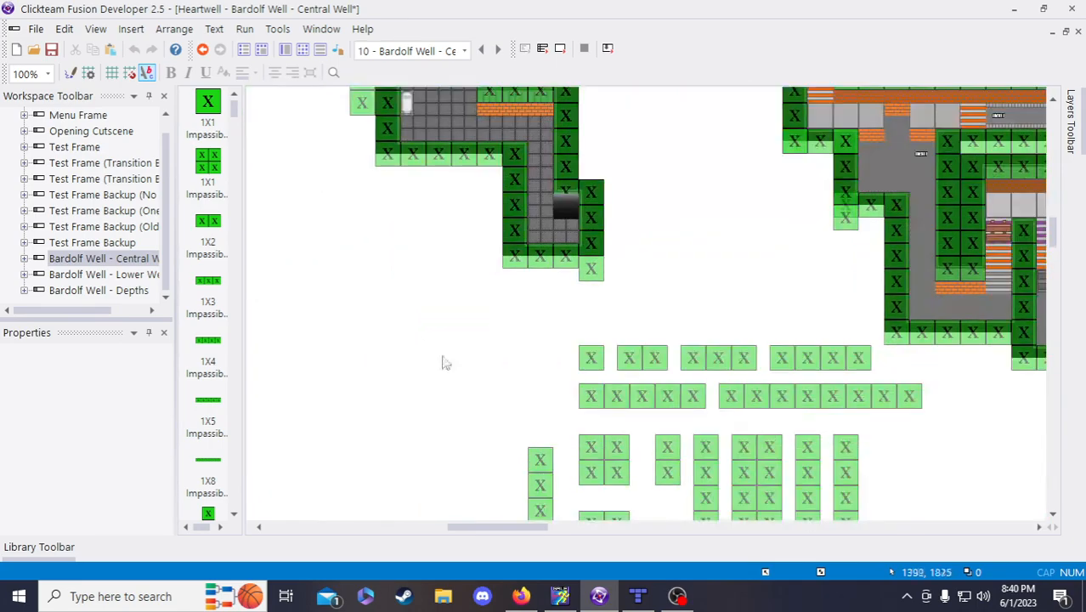
pyautogui.scroll(2, 639, 422)
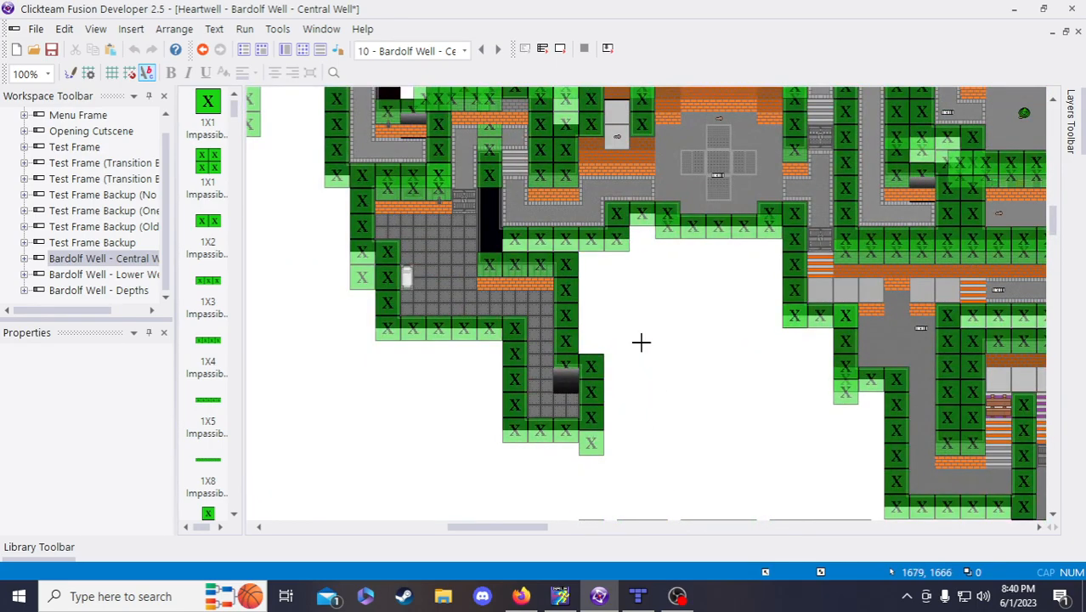
pyautogui.hotkey('ctrl', 'v')
pyautogui.click(654, 327)
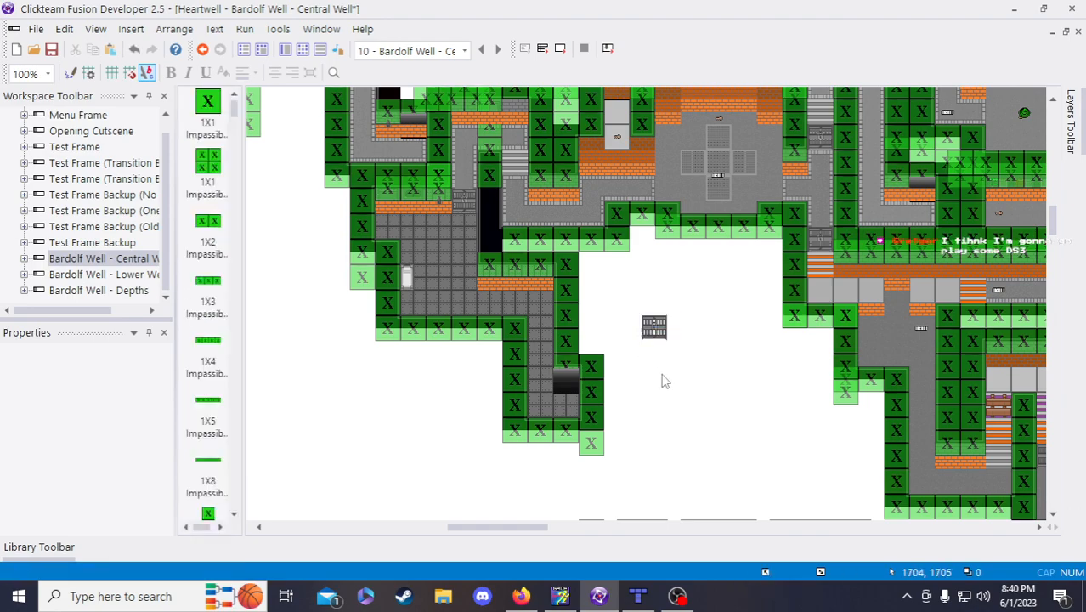
# - Move the pasted door into the narrow passage at the southern end of the tiled southwest room and save the project
pyautogui.moveTo(658, 334); pyautogui.dragTo(631, 338)
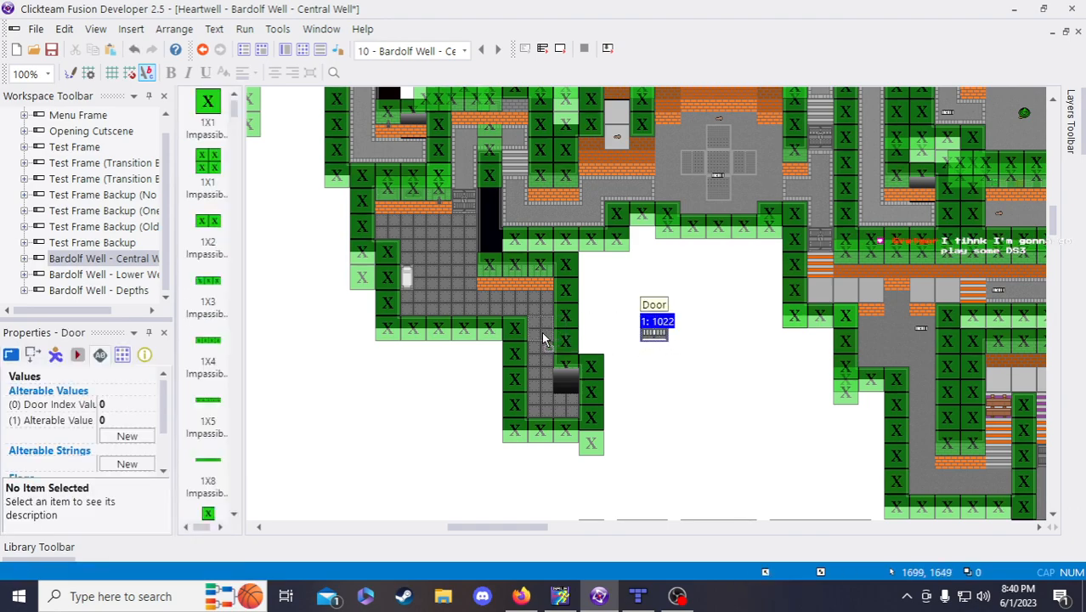
pyautogui.moveTo(544, 338); pyautogui.dragTo(542, 330)
pyautogui.click(679, 327)
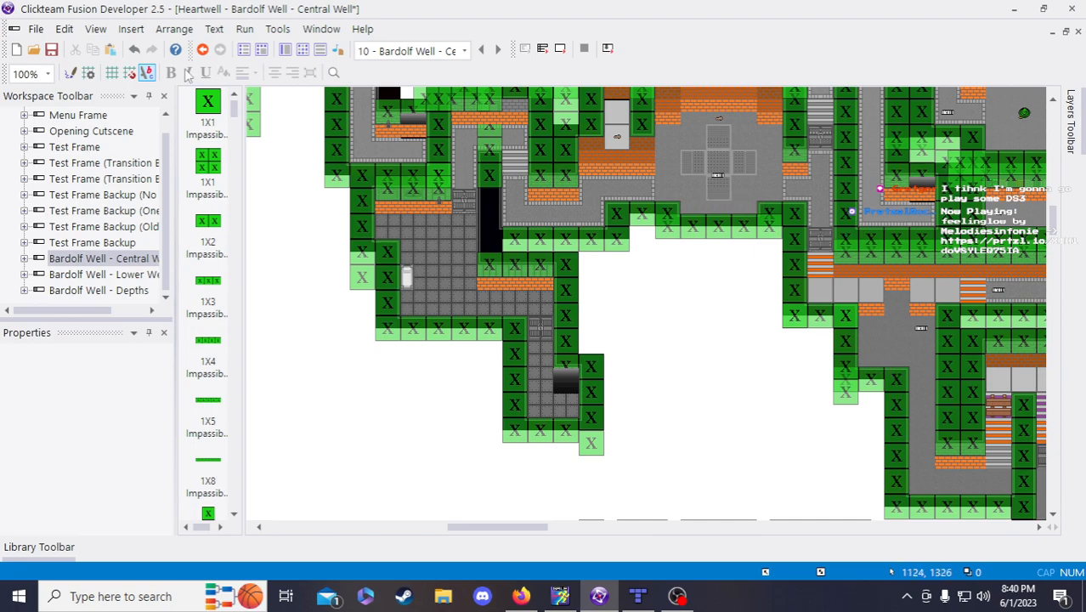
pyautogui.click(51, 51)
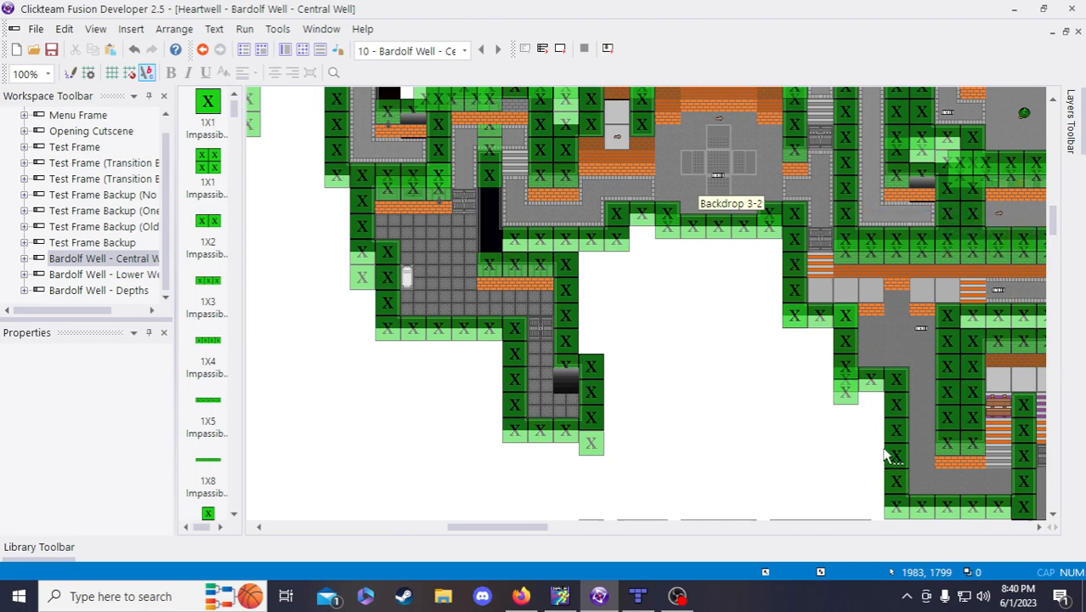
pyautogui.scroll(3, 884, 455)
pyautogui.moveTo(517, 530)
pyautogui.mouseDown()
pyautogui.moveTo(591, 531)
pyautogui.moveTo(528, 546)
pyautogui.mouseUp()
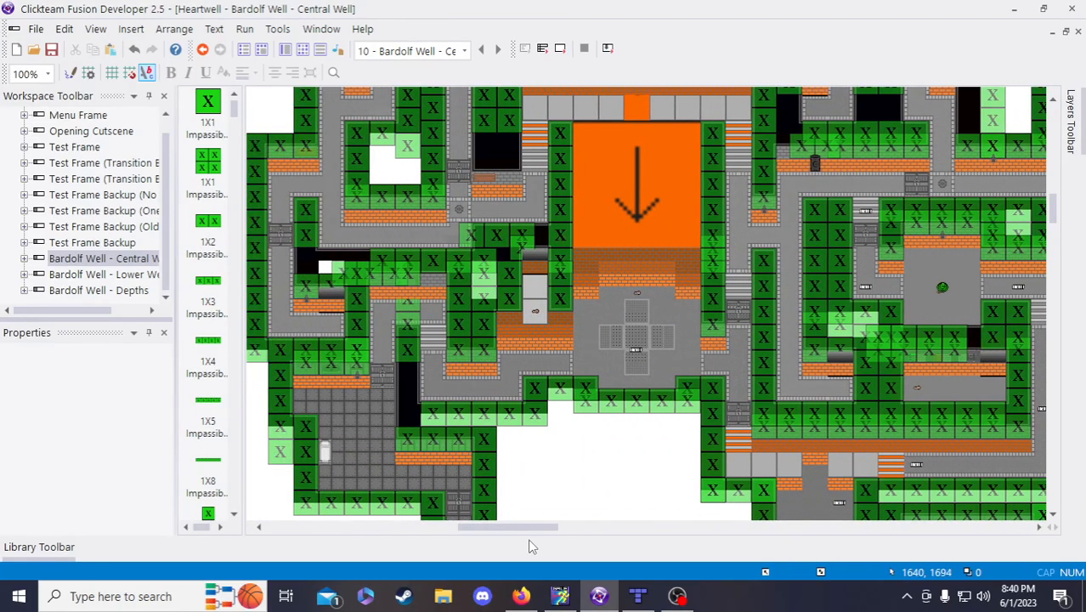
pyautogui.scroll(6, 650, 478)
pyautogui.scroll(3, 650, 478)
pyautogui.scroll(-3, 650, 478)
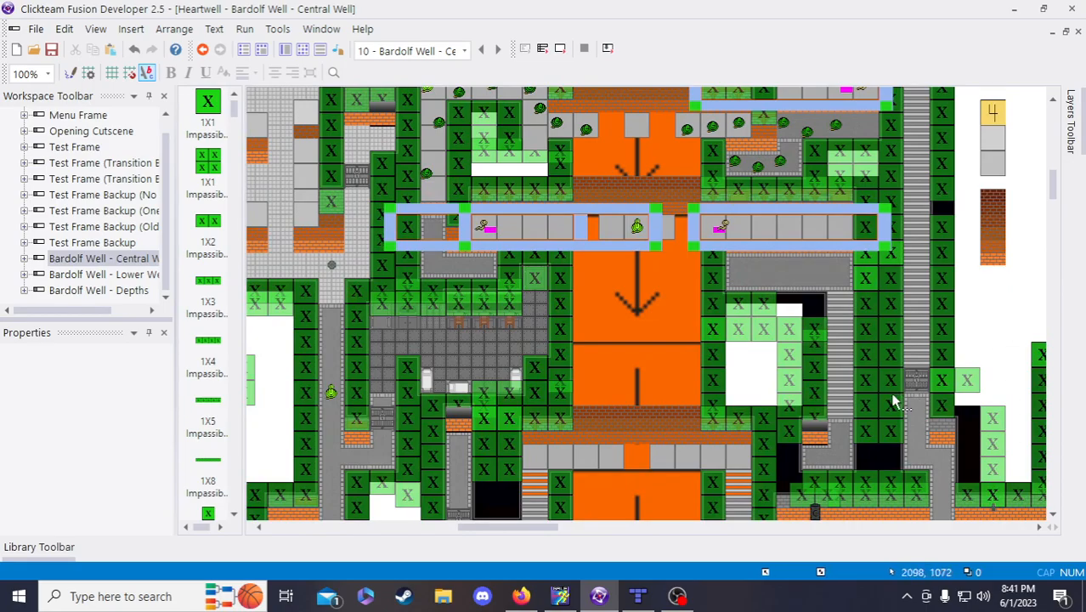
# - Switch to the Heartwell Dev Stream Notes in Firefox and replace the 6/1/2023 TO DO item's text with "NOTE: Add (98, 16,"
pyautogui.click(529, 600)
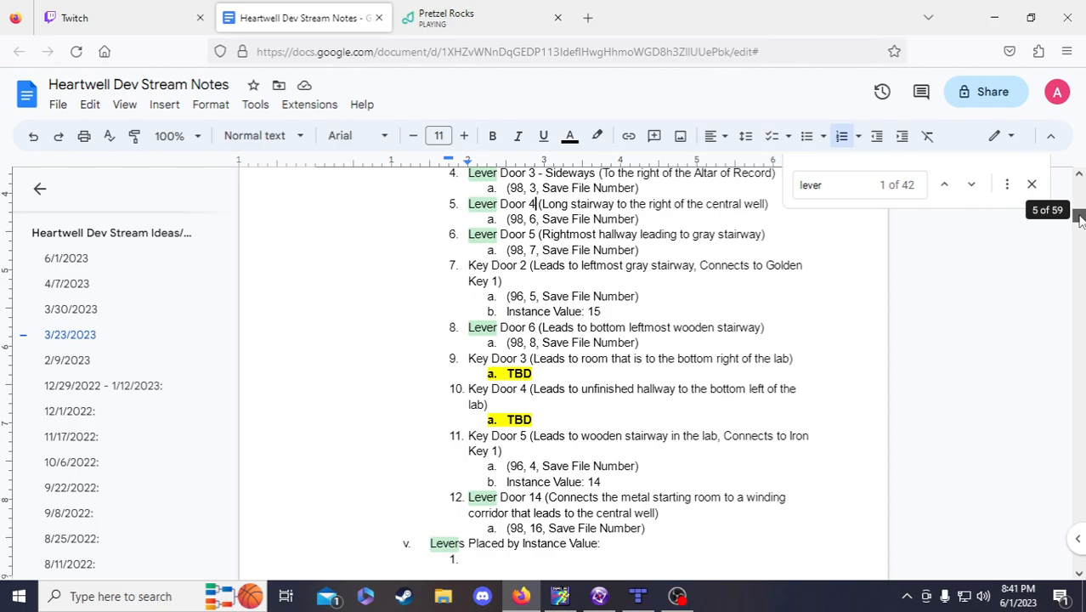
pyautogui.moveTo(1079, 217); pyautogui.dragTo(1082, 70)
pyautogui.moveTo(396, 388); pyautogui.dragTo(418, 392)
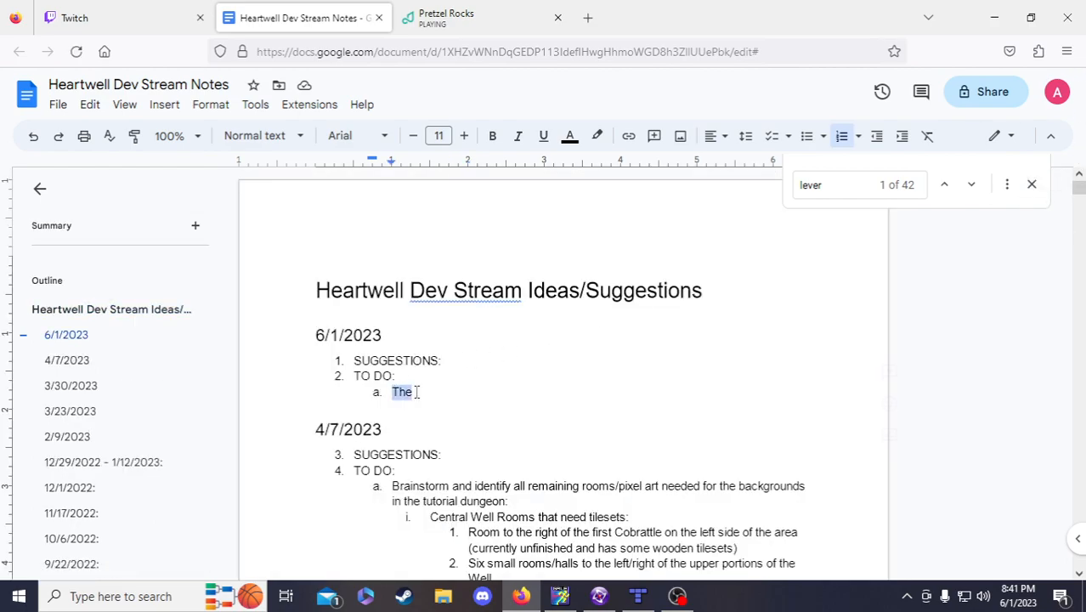
pyautogui.write('NOTE: Add (98, 16,')
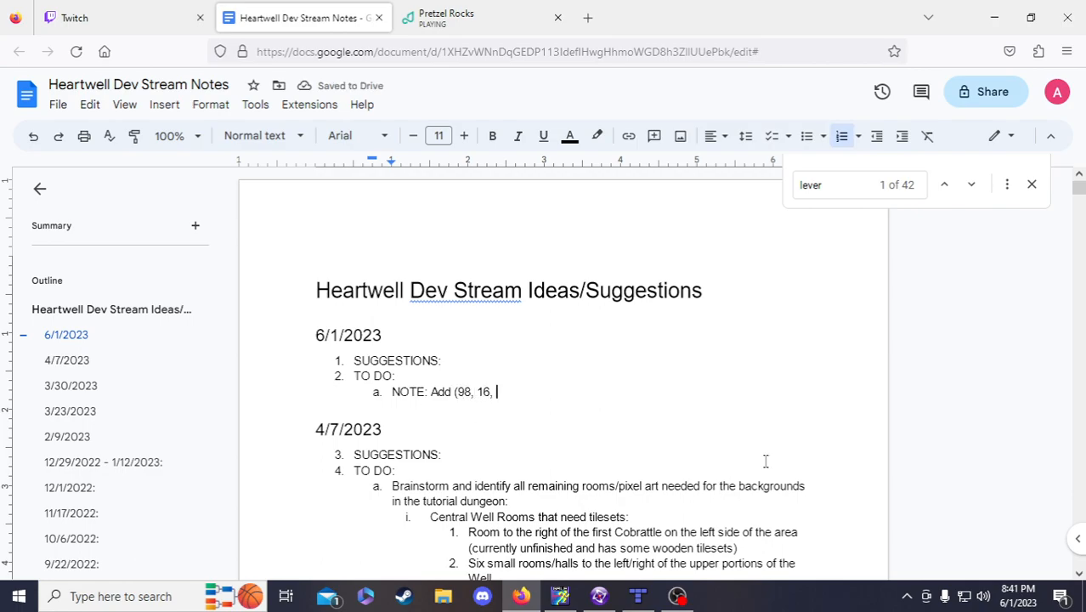
# - Search the Heartwell Dev Stream Notes for "98" to look up the existing array entries
pyautogui.moveTo(1080, 188); pyautogui.dragTo(1058, 498)
pyautogui.moveTo(1054, 491); pyautogui.dragTo(1054, 456)
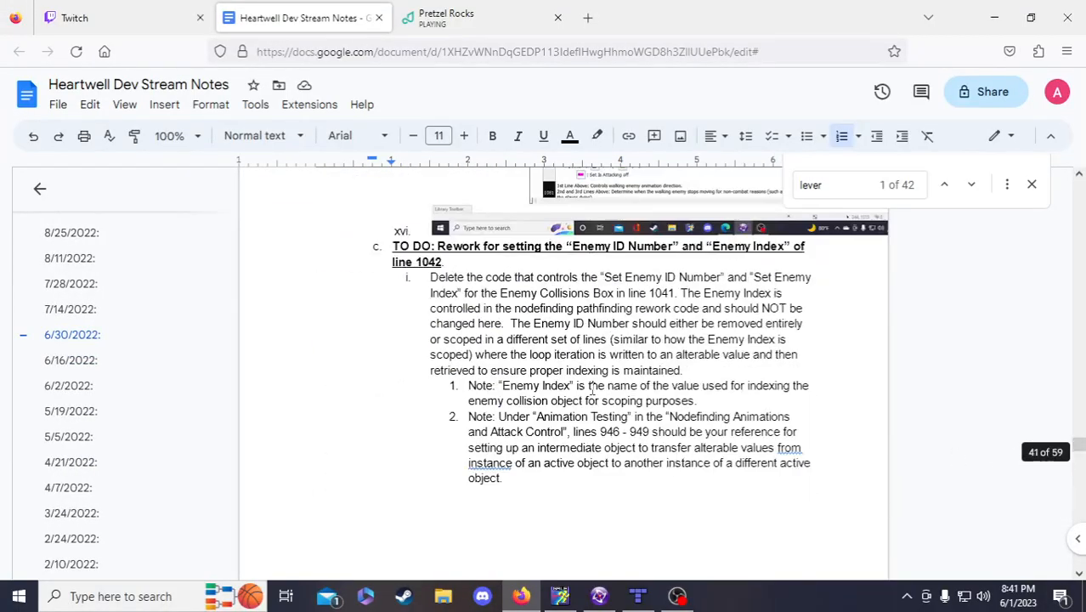
pyautogui.hotkey('ctrl', 'f')
pyautogui.write('98')
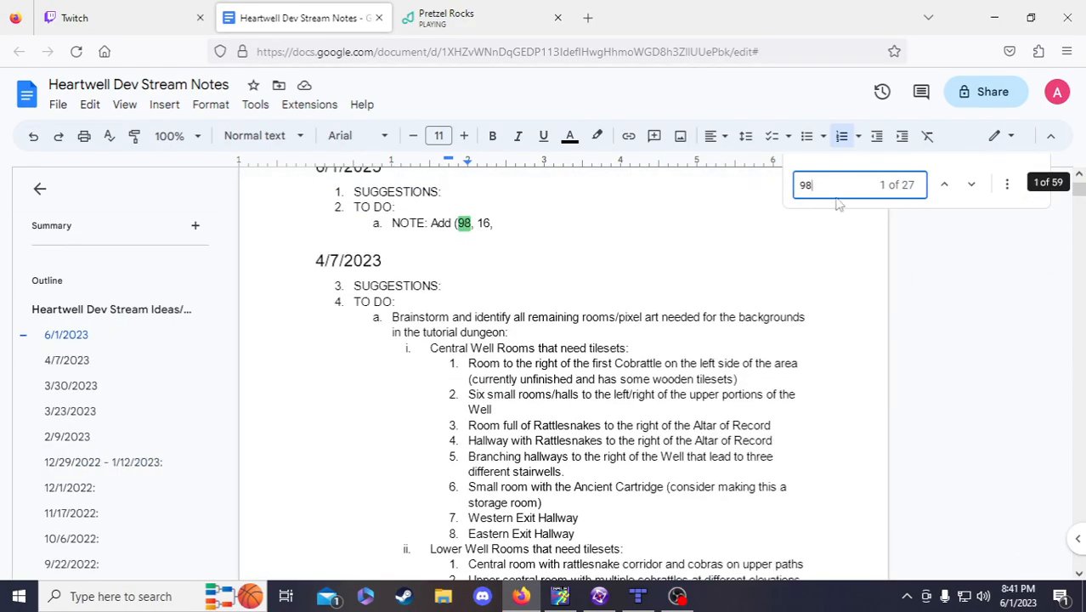
# - Go backward through the "98" matches to the 3/23/2023 lever door entries, review their array values, and close the search
pyautogui.click(944, 184)
pyautogui.click(947, 184)
pyautogui.click(948, 185)
pyautogui.click(948, 185)
pyautogui.click(948, 185)
pyautogui.click(948, 185)
pyautogui.click(949, 186)
pyautogui.click(949, 185)
pyautogui.click(948, 185)
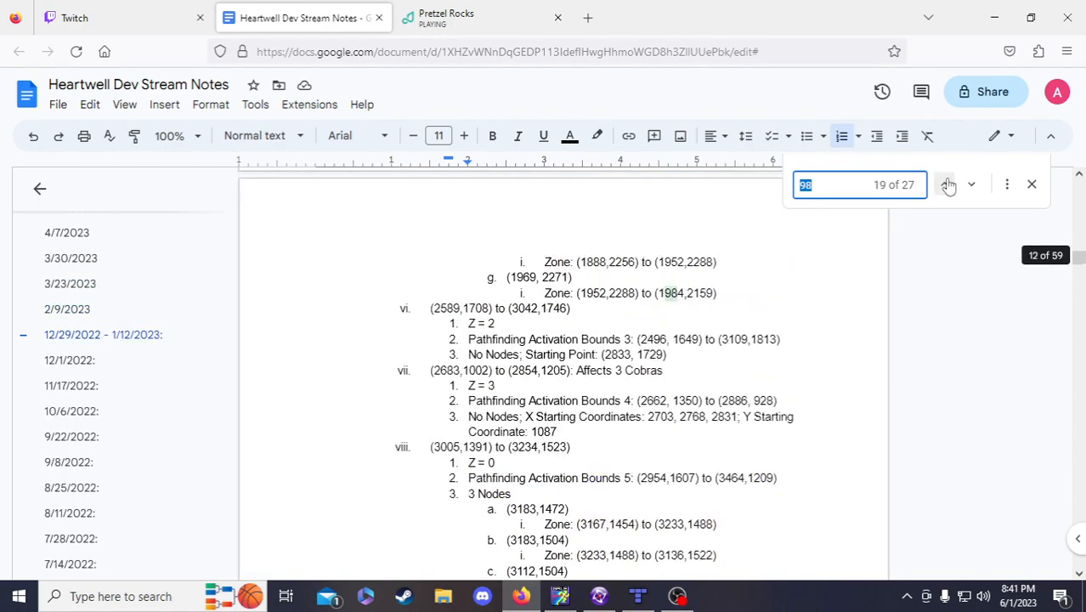
pyautogui.click(949, 186)
pyautogui.click(949, 185)
pyautogui.click(948, 185)
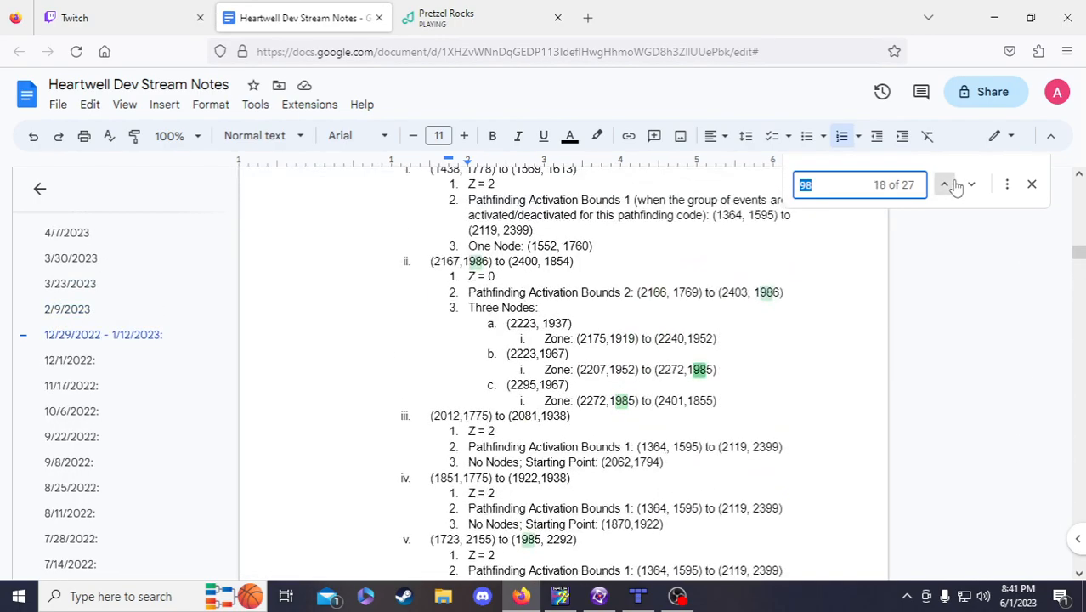
pyautogui.click(948, 186)
pyautogui.click(949, 185)
pyautogui.click(948, 185)
pyautogui.click(949, 186)
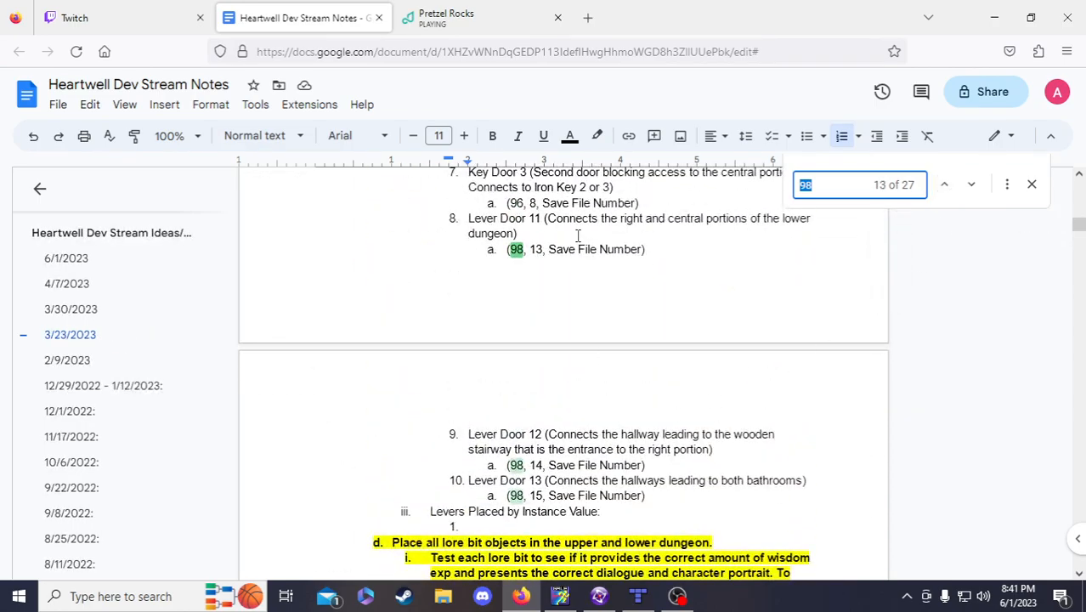
pyautogui.click(647, 249)
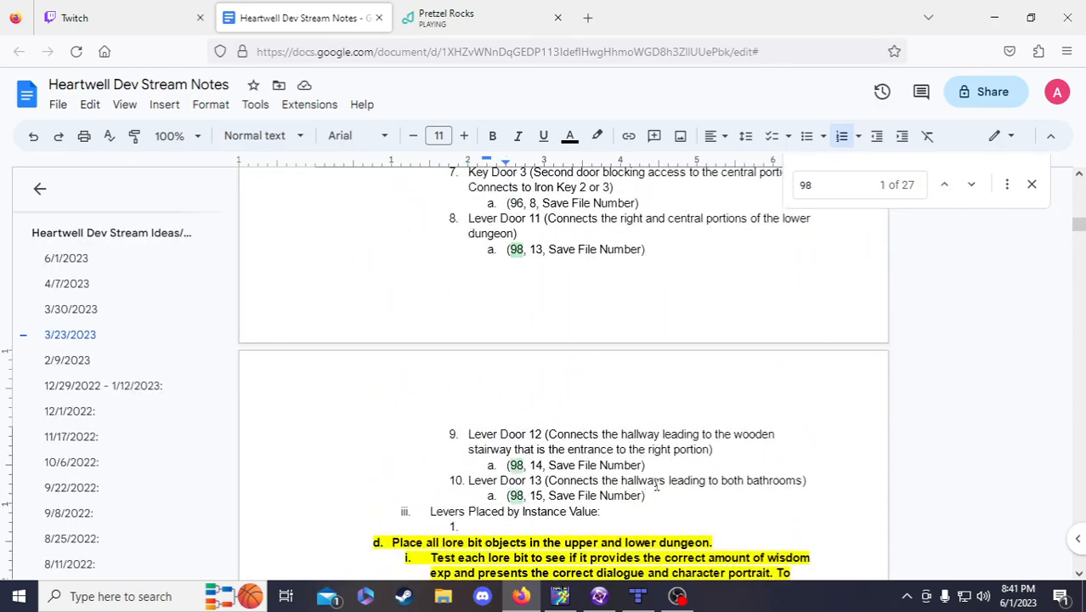
pyautogui.scroll(5, 670, 477)
pyautogui.scroll(7, 670, 477)
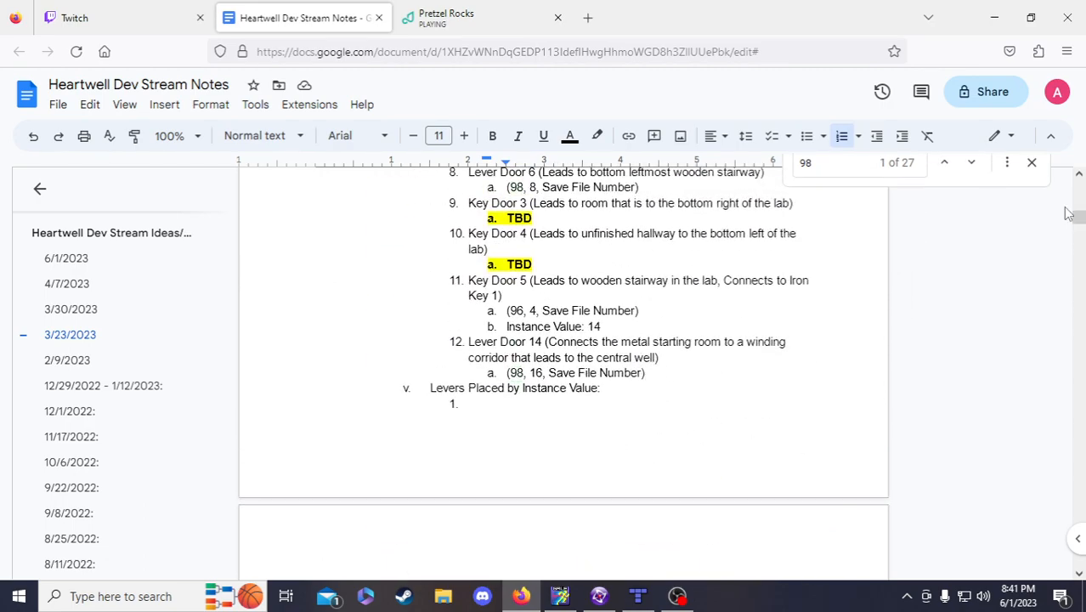
pyautogui.click(1032, 183)
# - Continue the 6/1/2023 TO DO note after "(98, 16," with "Save File Number) as the door to the metal starting room"
pyautogui.scroll(20, 503, 384)
pyautogui.click(502, 387)
pyautogui.write('SAve')
pyautogui.press('BackSpace')
pyautogui.press('BackSpace')
pyautogui.press('BackSpace')
pyautogui.press('BackSpace')
pyautogui.write('ave')
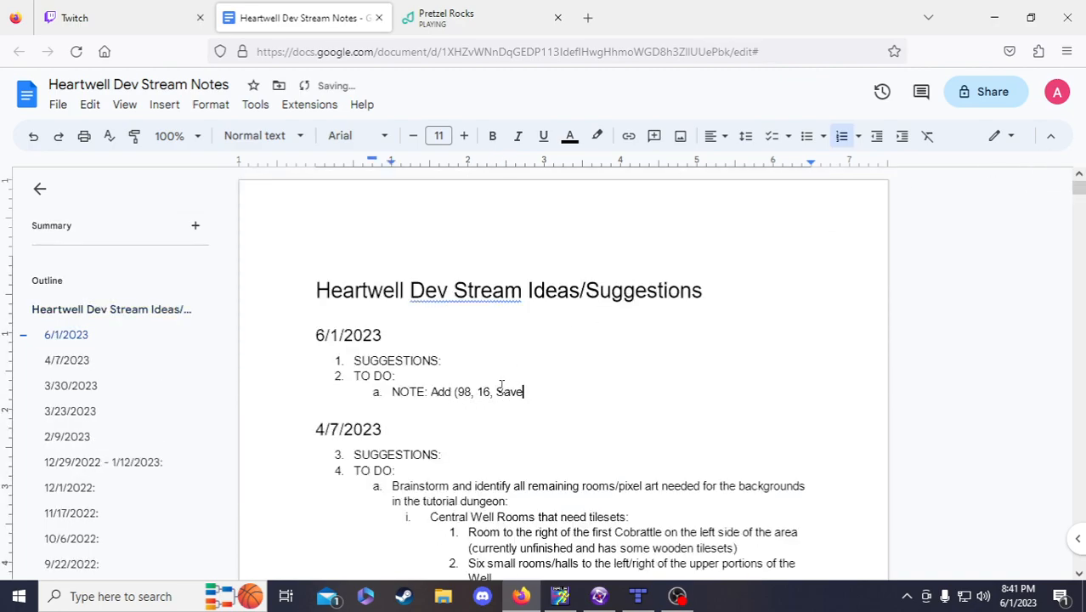
pyautogui.write(' File NUmber')
pyautogui.press('BackSpace')
pyautogui.press('BackSpace')
pyautogui.press('BackSpace')
pyautogui.press('BackSpace')
pyautogui.press('BackSpace')
pyautogui.press('BackSpace')
pyautogui.write('Number) as the ')
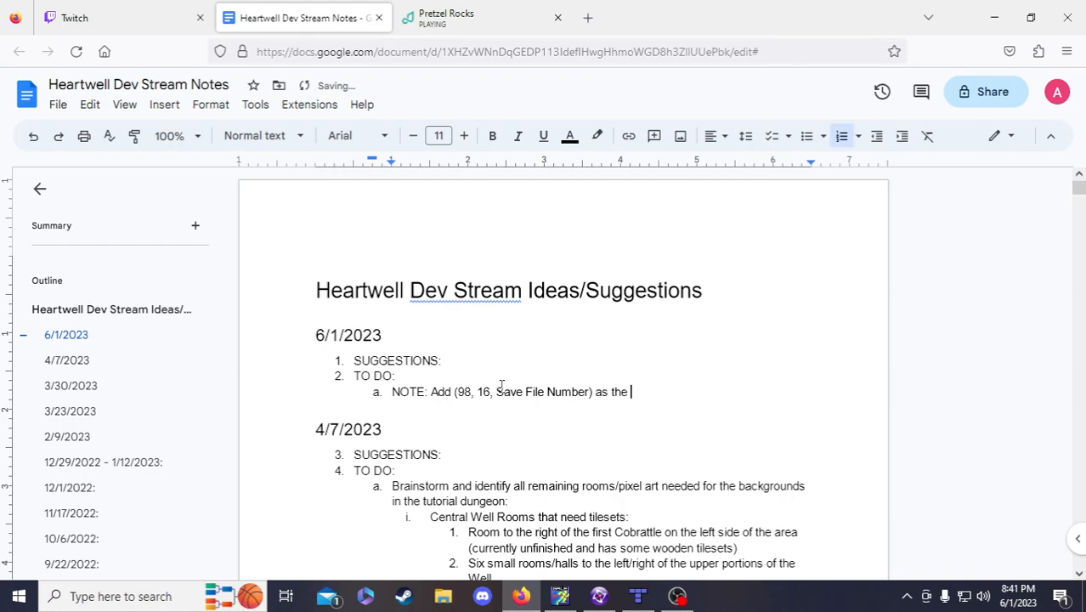
pyautogui.write('door to the mer')
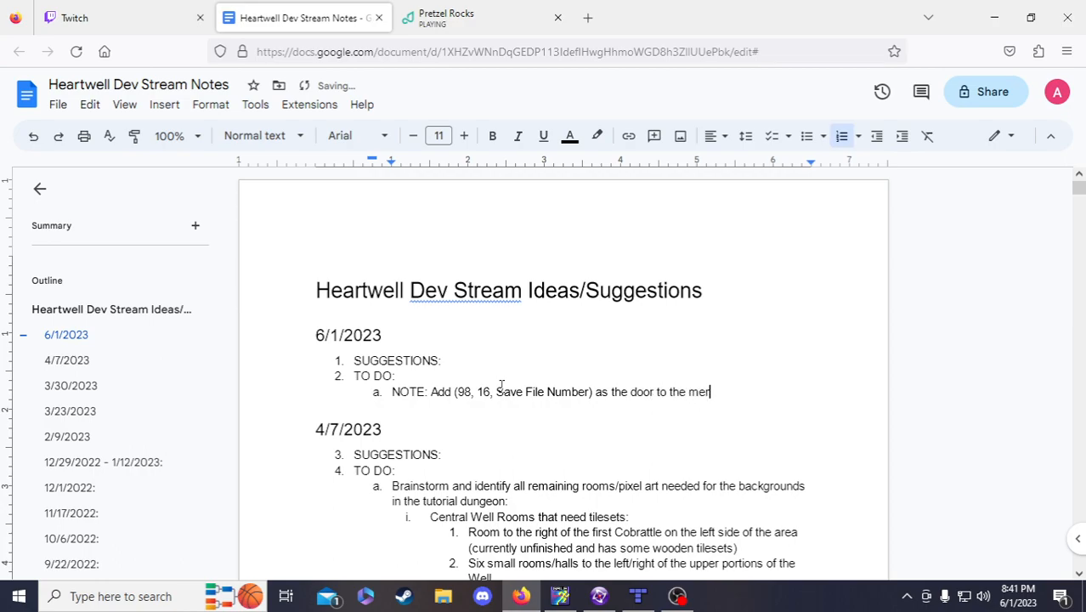
pyautogui.write('al starting room')
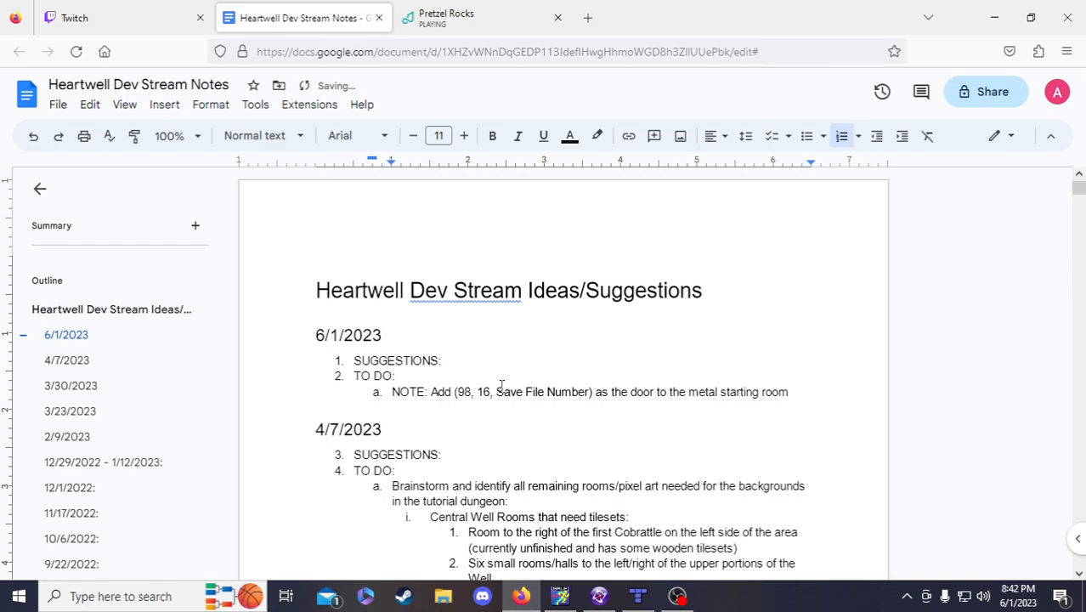
# - Insert "lever" before "door" in the 6/1/2023 note and append "into your documentation notes." to its end
pyautogui.click(628, 393)
pyautogui.write('lever door to the metal start')
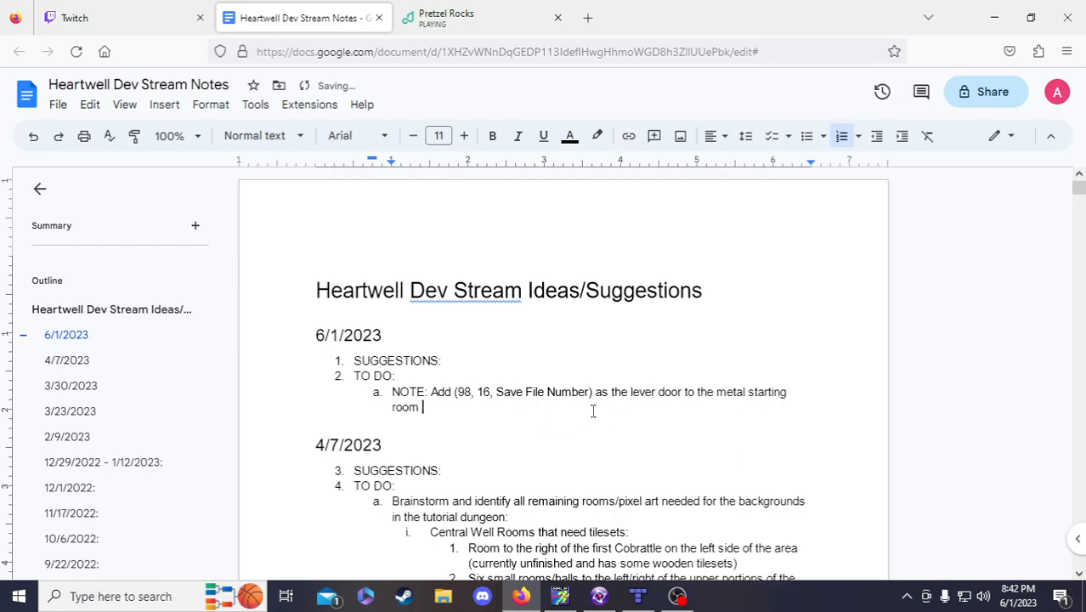
pyautogui.write('ing room into your documentation notes')
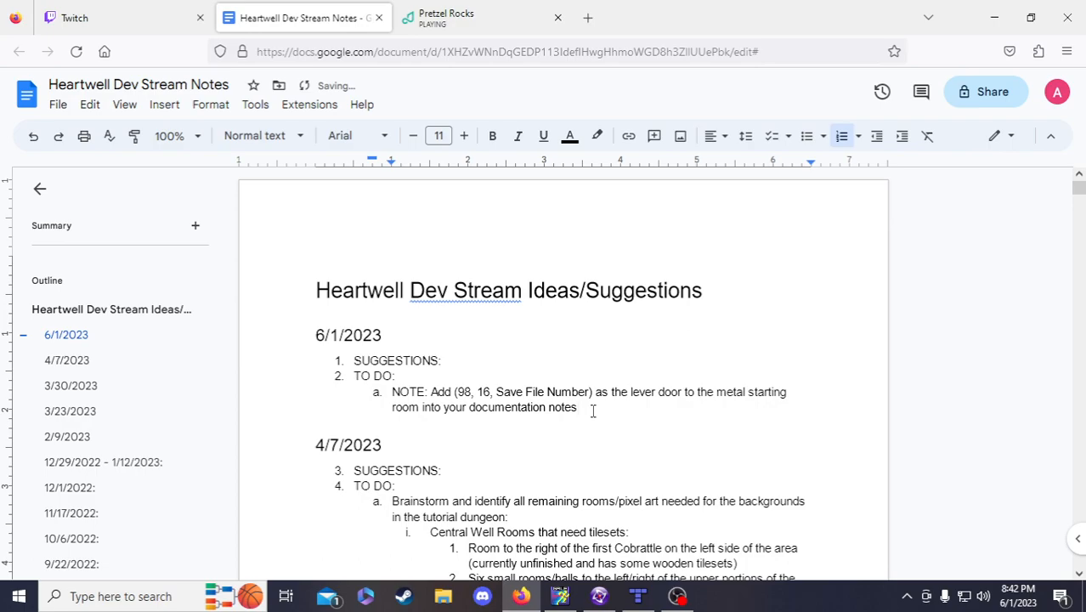
pyautogui.write('.')
# - Insert "After stream," after "NOTE:" in the 6/1/2023 item and make the following "Add" lowercase
pyautogui.moveTo(592, 411); pyautogui.dragTo(437, 415)
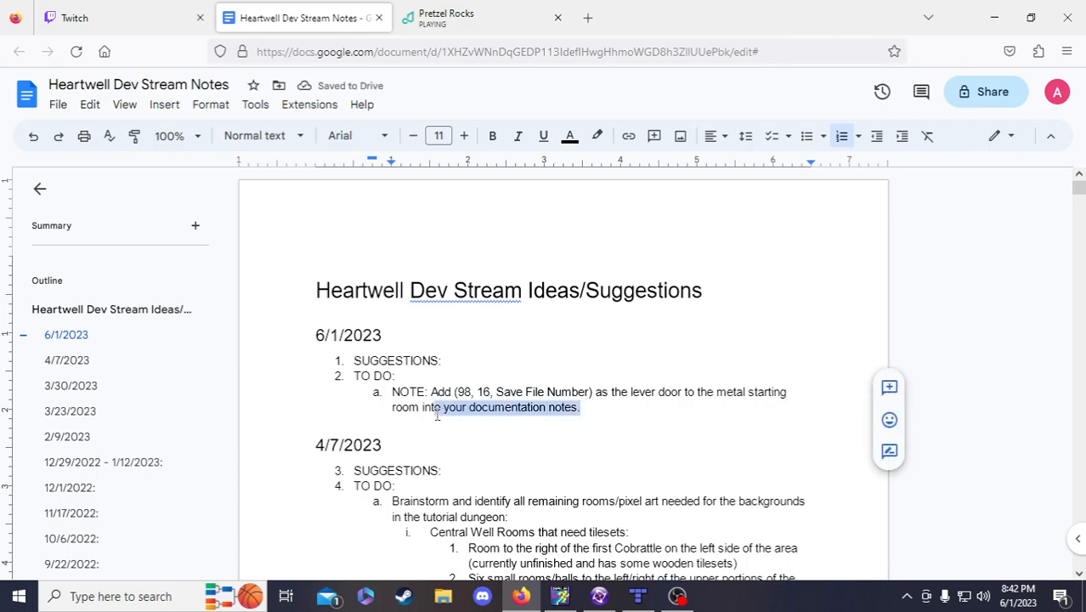
pyautogui.click(430, 396)
pyautogui.write('After s')
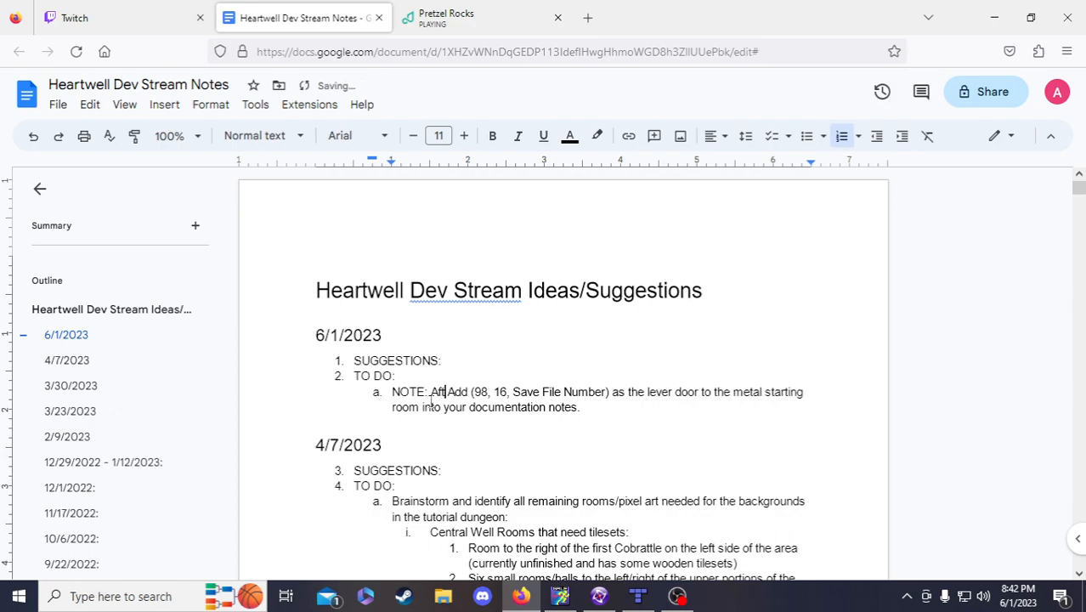
pyautogui.write('tream,')
pyautogui.press('BackSpace')
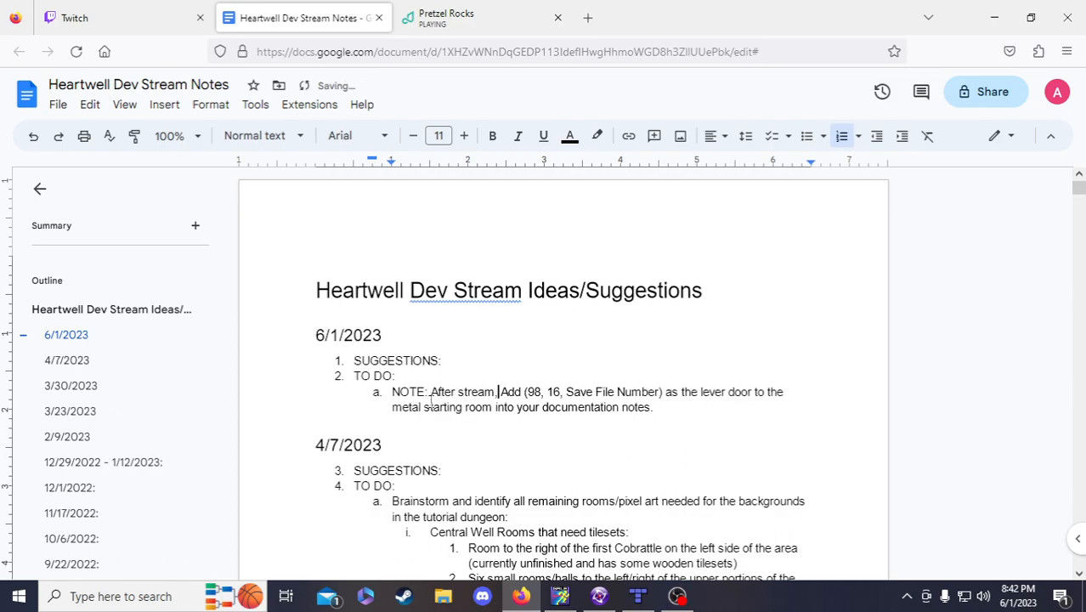
pyautogui.moveTo(502, 393); pyautogui.dragTo(508, 394)
pyautogui.write('a')
# - Highlight the entire 6/1/2023 note in yellow and make it bold
pyautogui.moveTo(655, 407); pyautogui.dragTo(374, 392)
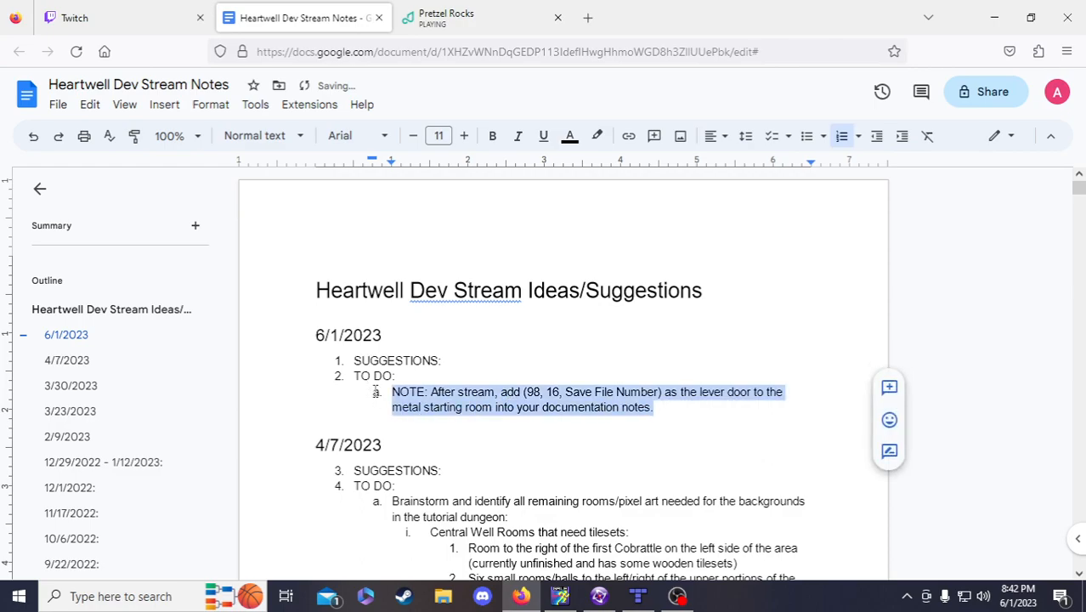
pyautogui.click(598, 136)
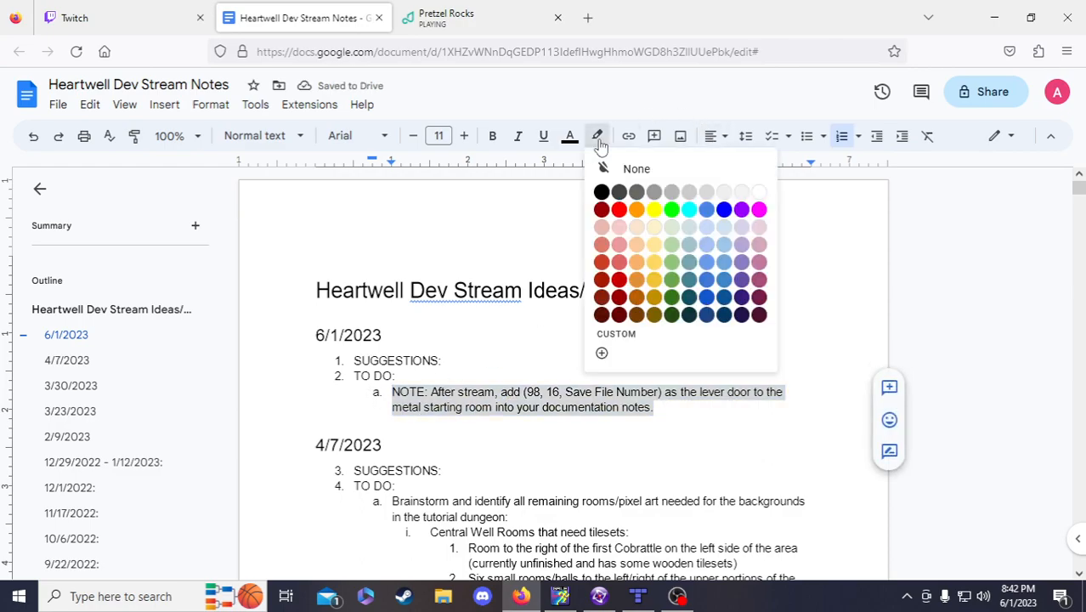
pyautogui.click(653, 210)
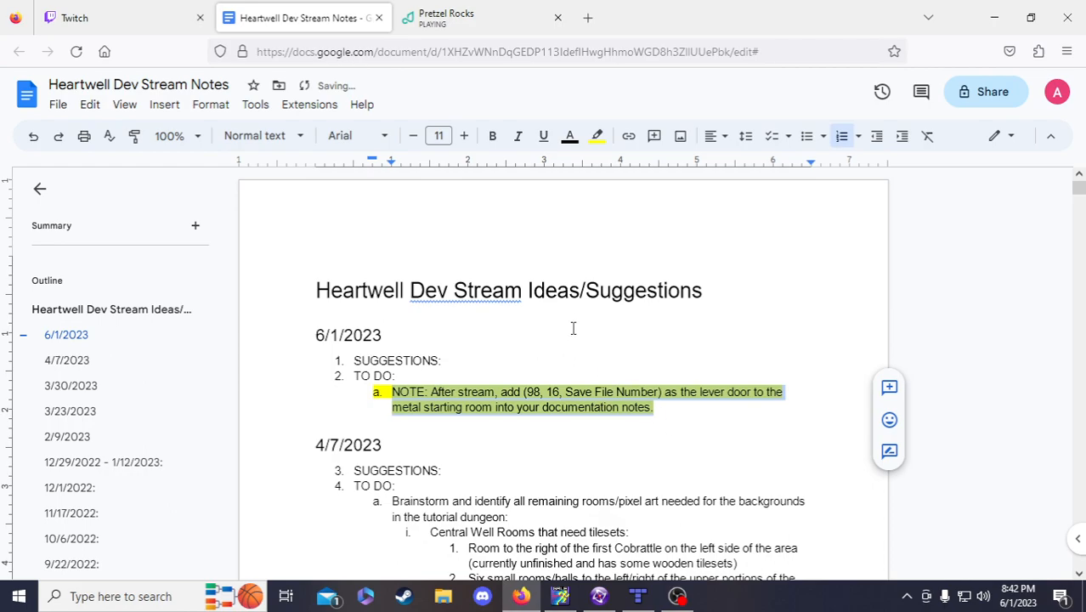
pyautogui.click(492, 136)
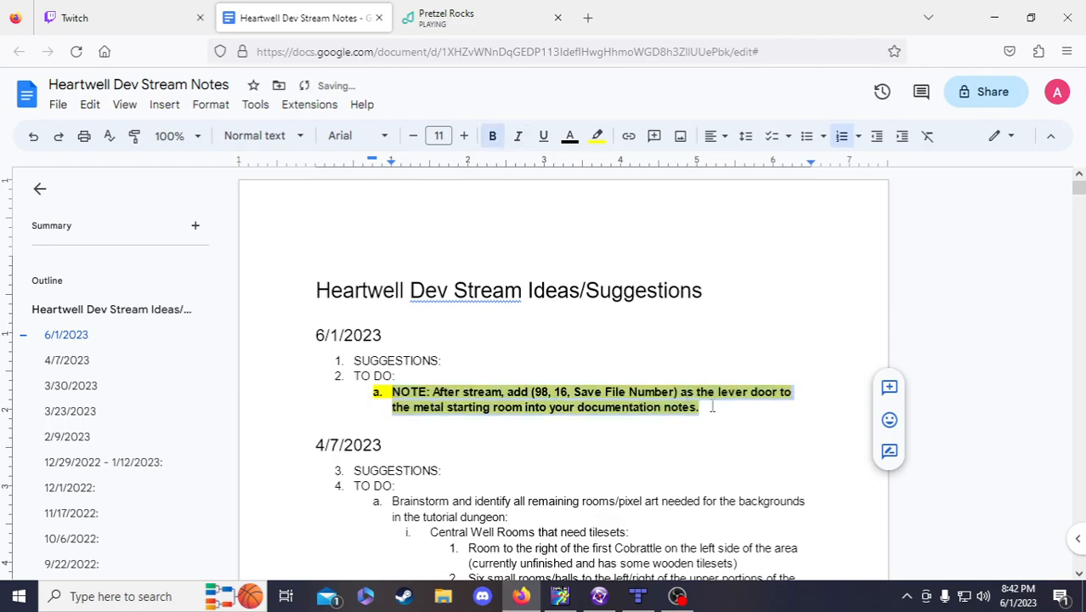
pyautogui.click(712, 407)
# - Add item b below the note, without highlight or bold, reading "Ideas for the rest of tonight's stream:"
pyautogui.press('Return')
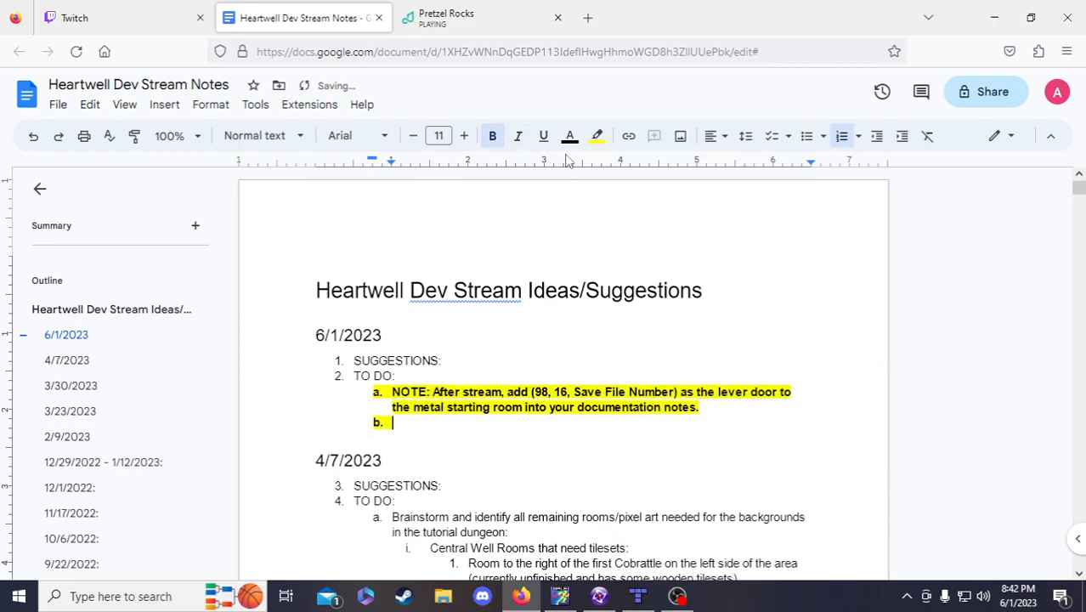
pyautogui.click(597, 136)
pyautogui.click(634, 169)
pyautogui.click(492, 136)
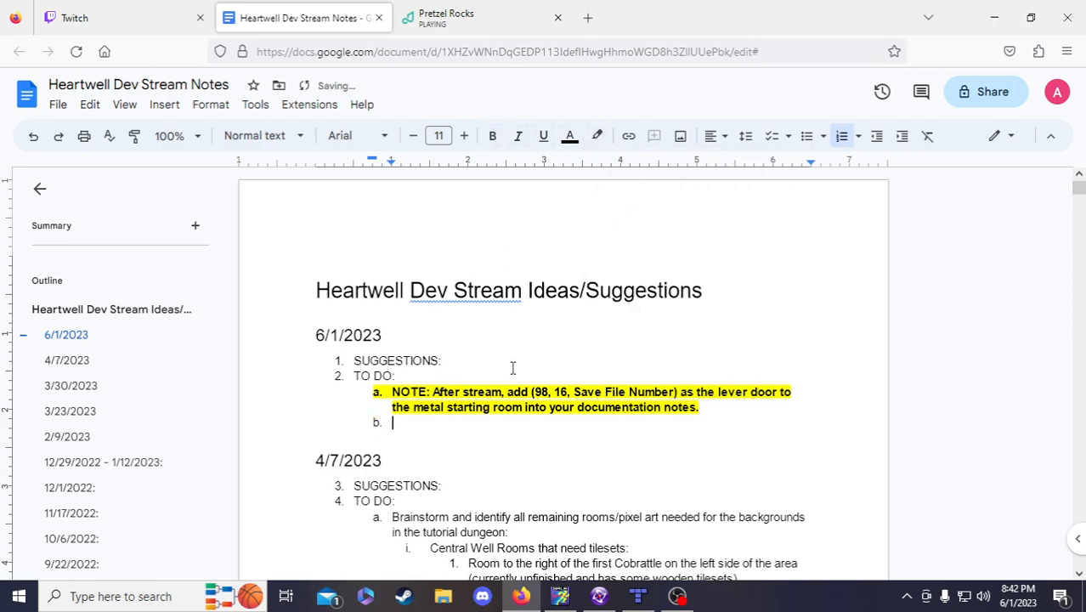
pyautogui.write('Ideas for the rest of tonig')
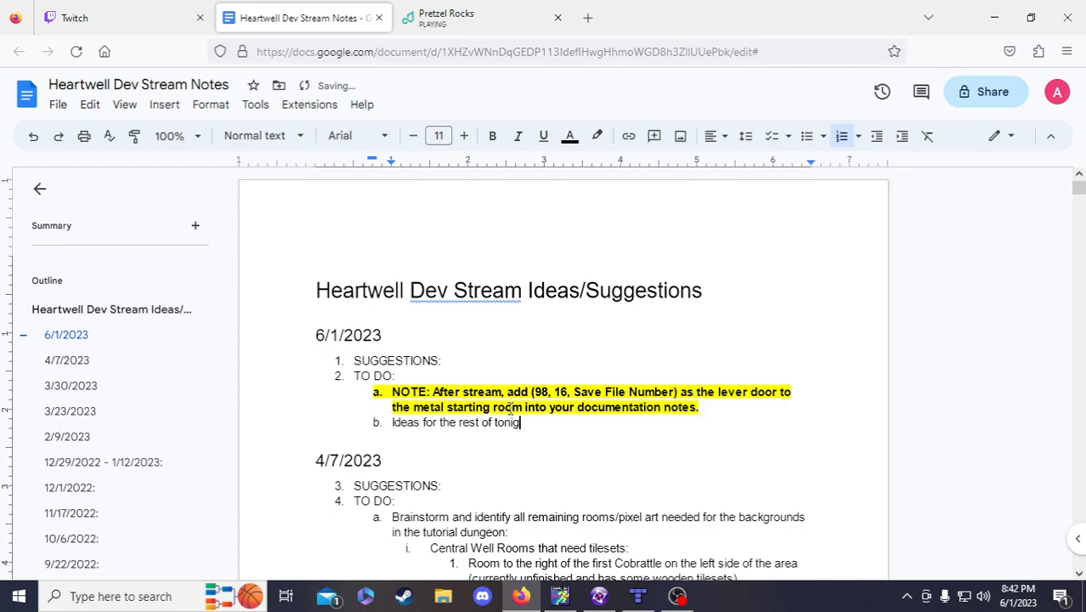
pyautogui.write("ht's stream:")
# - Under item b, add the sub-item "Begin tilemapping and creating tilesets for the last floor of the tutorial dungeon."
pyautogui.press('Return')
pyautogui.press('Tab')
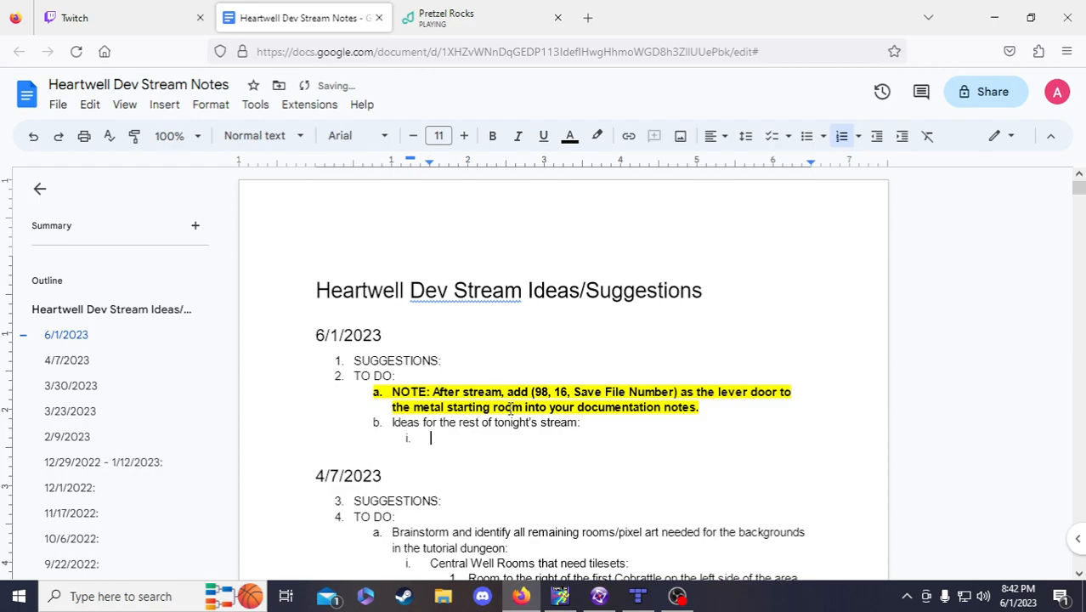
pyautogui.write('Begin tilemappin')
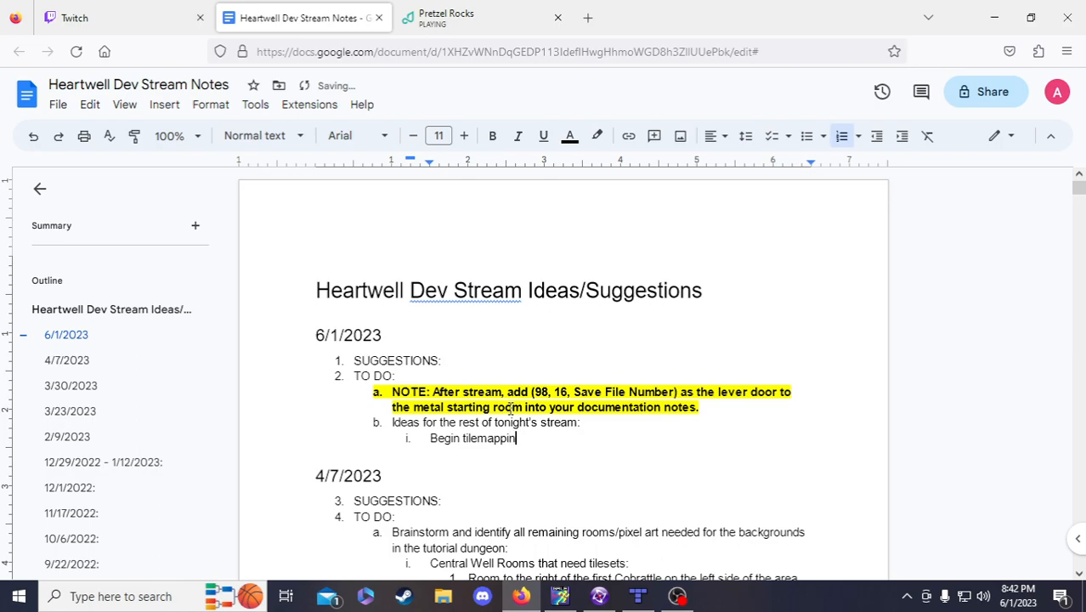
pyautogui.write('g the last floor ')
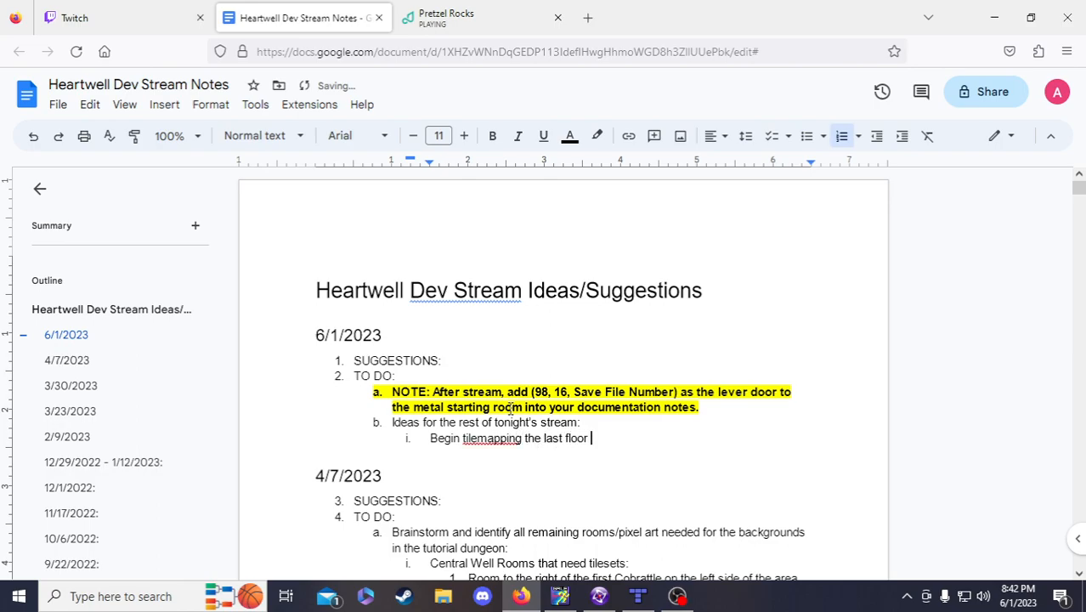
pyautogui.write('of the tutorial s')
pyautogui.write('ungeon.')
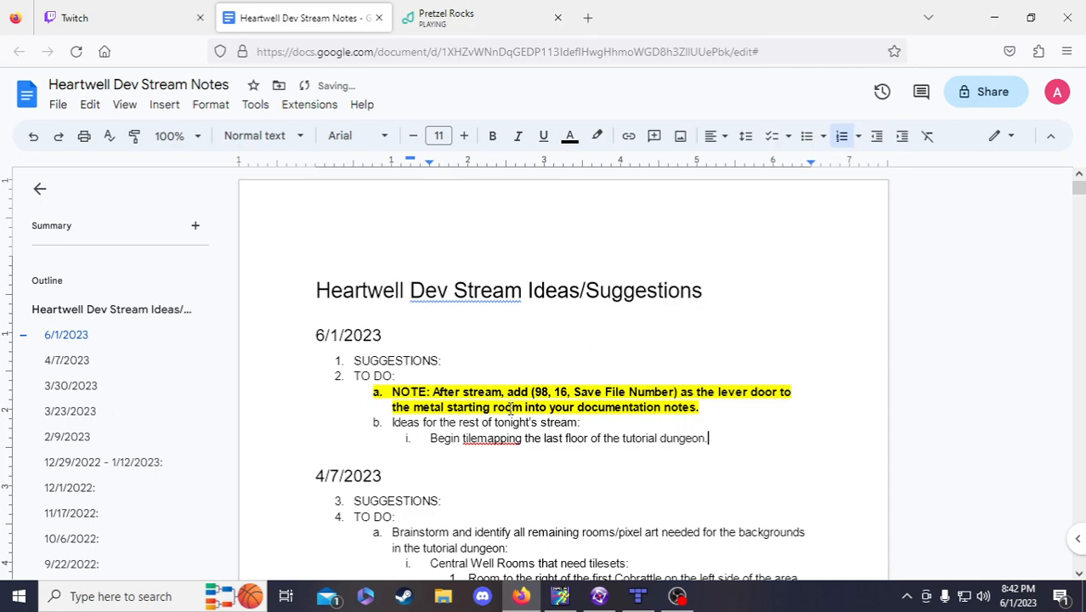
pyautogui.press('Return')
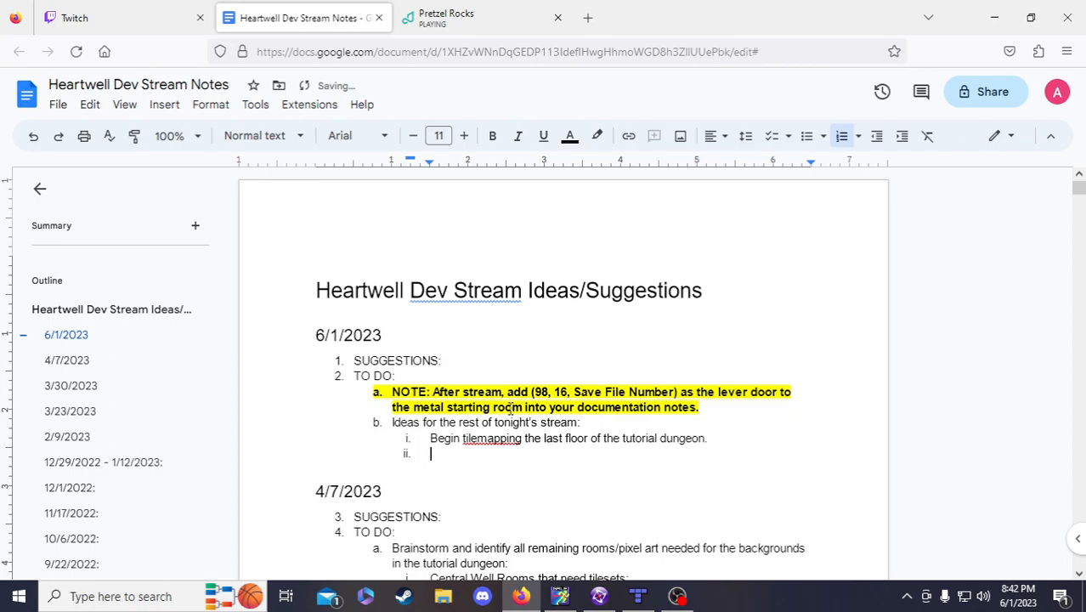
pyautogui.click(523, 438)
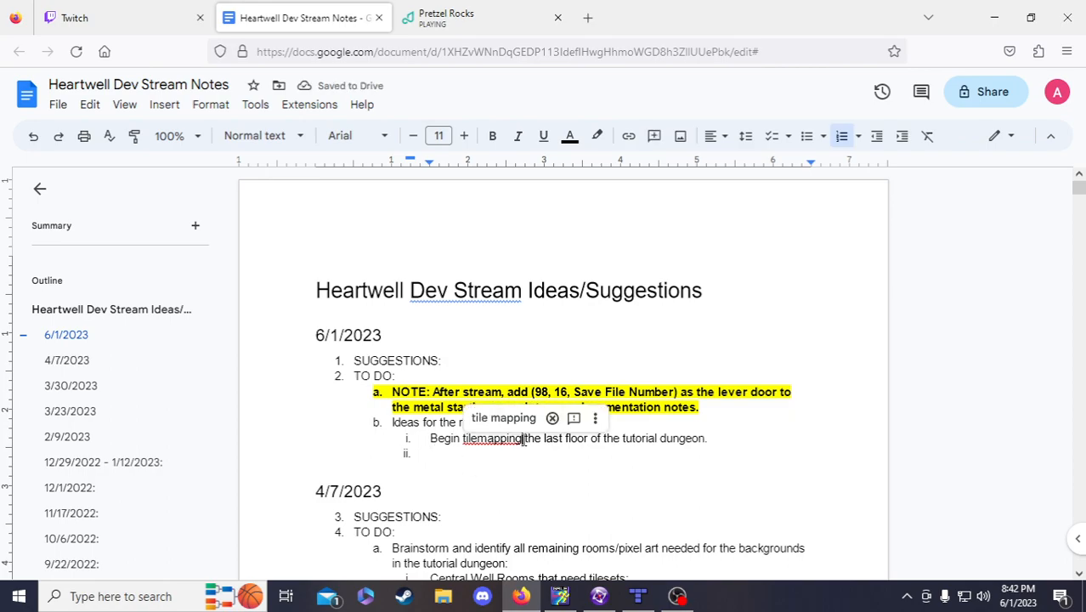
pyautogui.write('and creating tilesets for')
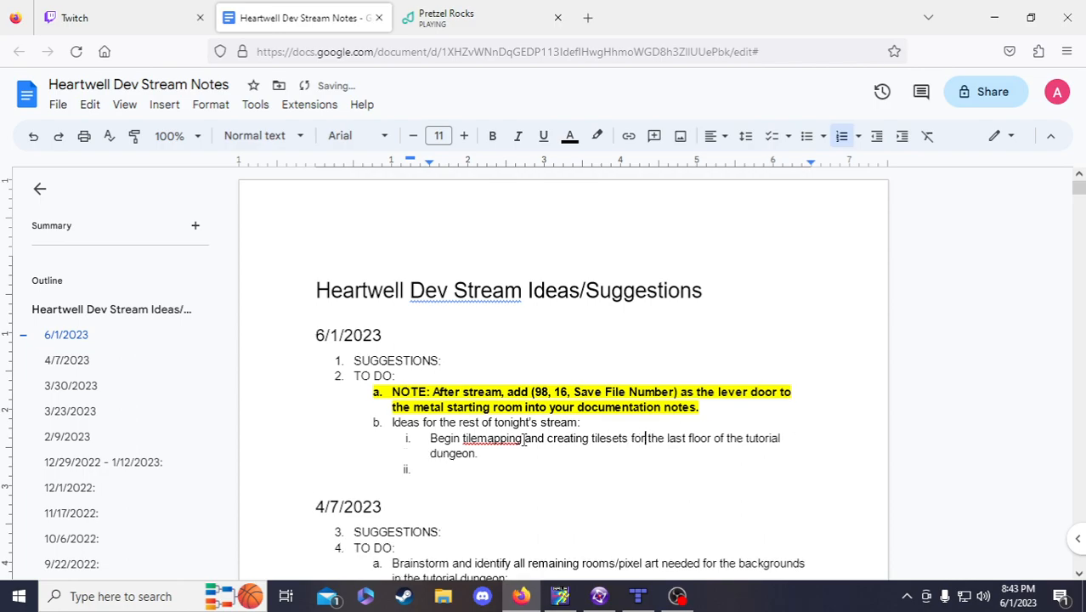
# - Fill sub-item ii with "Place the Lore Bit objects at their locations throughout the Tutorial Dungeon." and start an empty sub-item iii
pyautogui.press('Down')
pyautogui.press('Down')
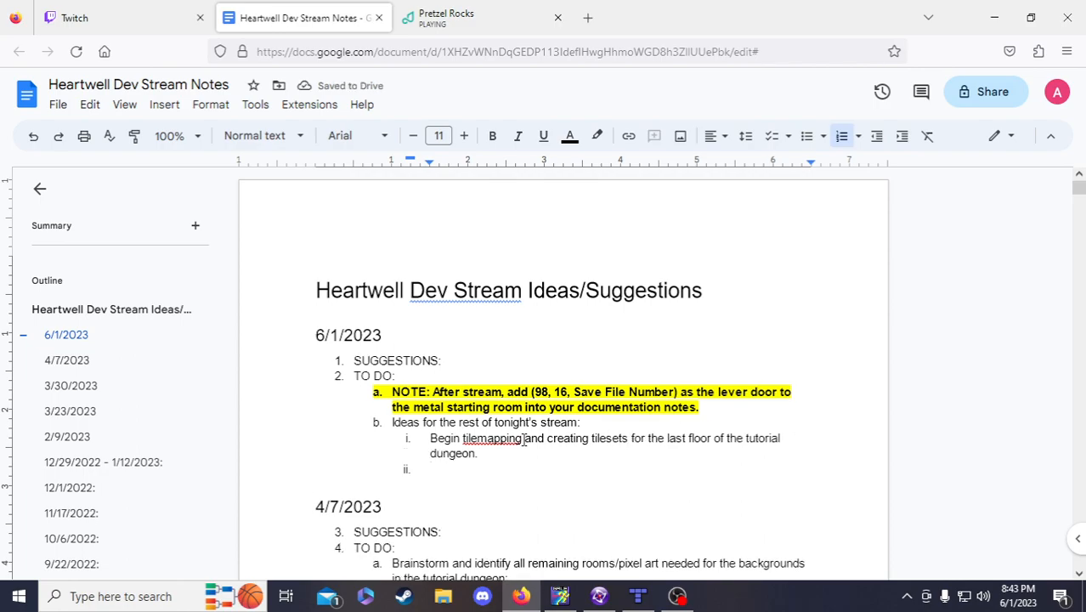
pyautogui.write('Plac')
pyautogui.write('e the ')
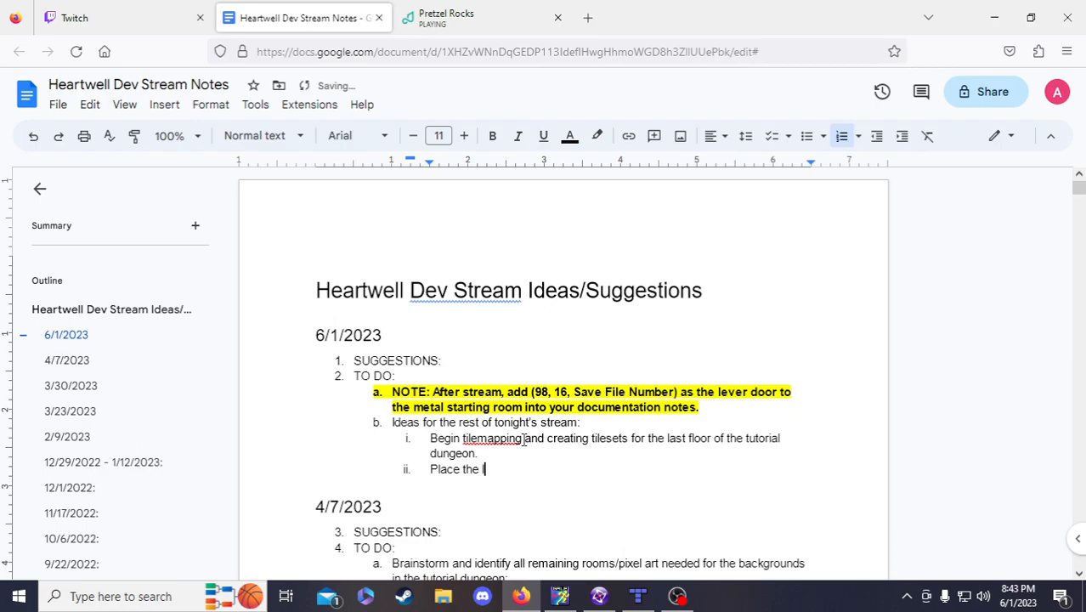
pyautogui.write('Lore Bit objects at ')
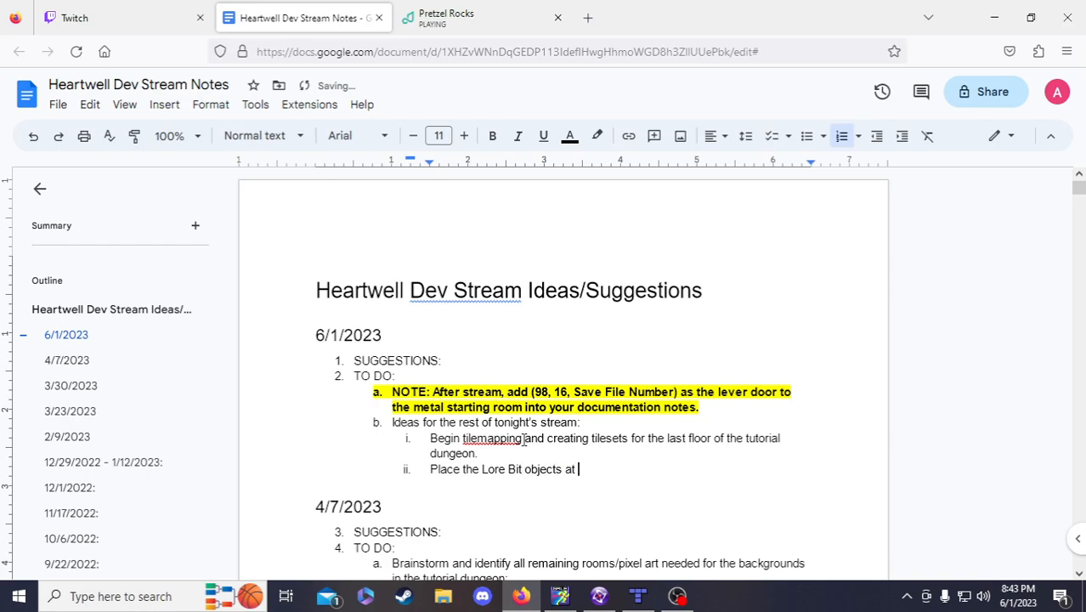
pyautogui.write('their locati')
pyautogui.write('ion')
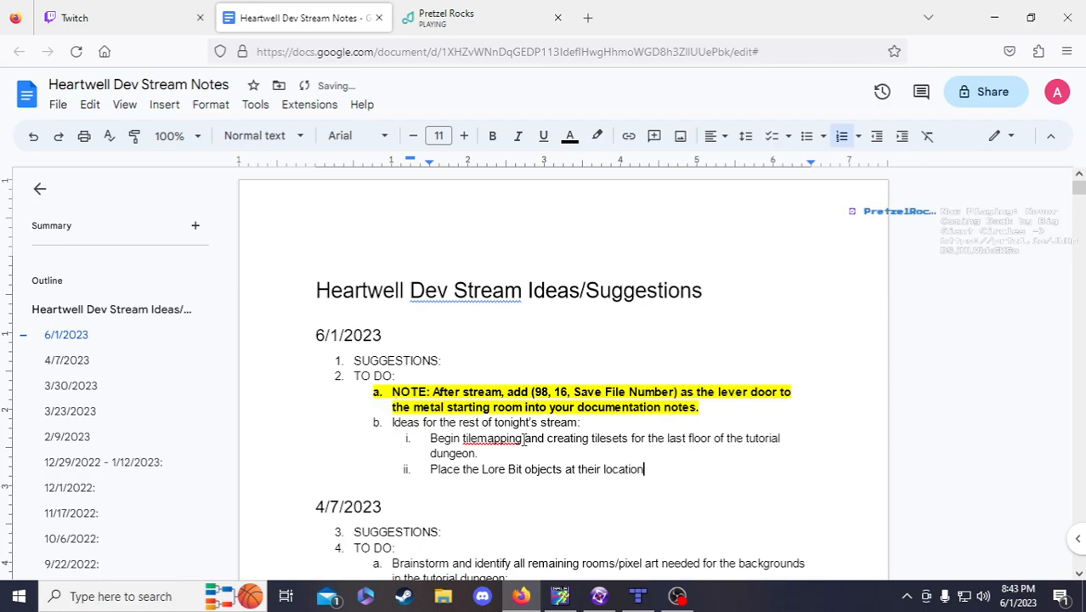
pyautogui.write('s throughout the Tutori')
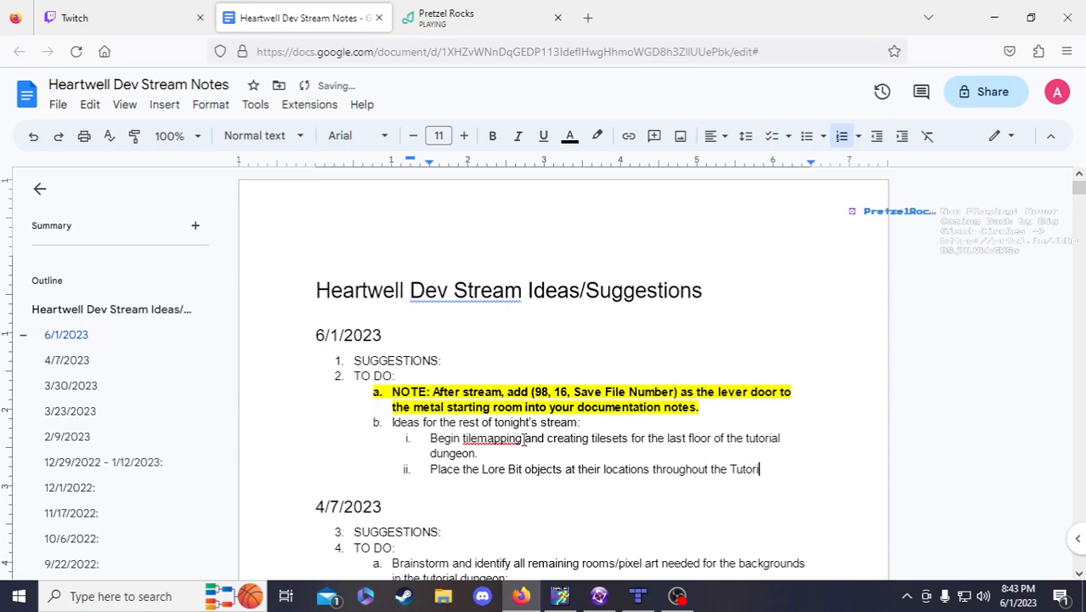
pyautogui.write('al Dungeon.')
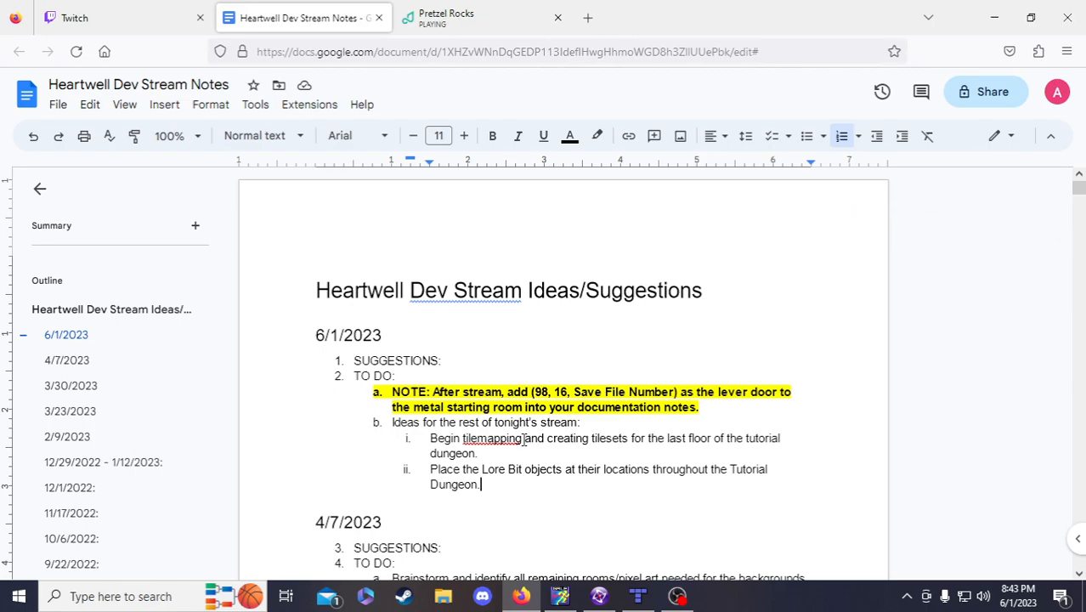
pyautogui.press('Return')
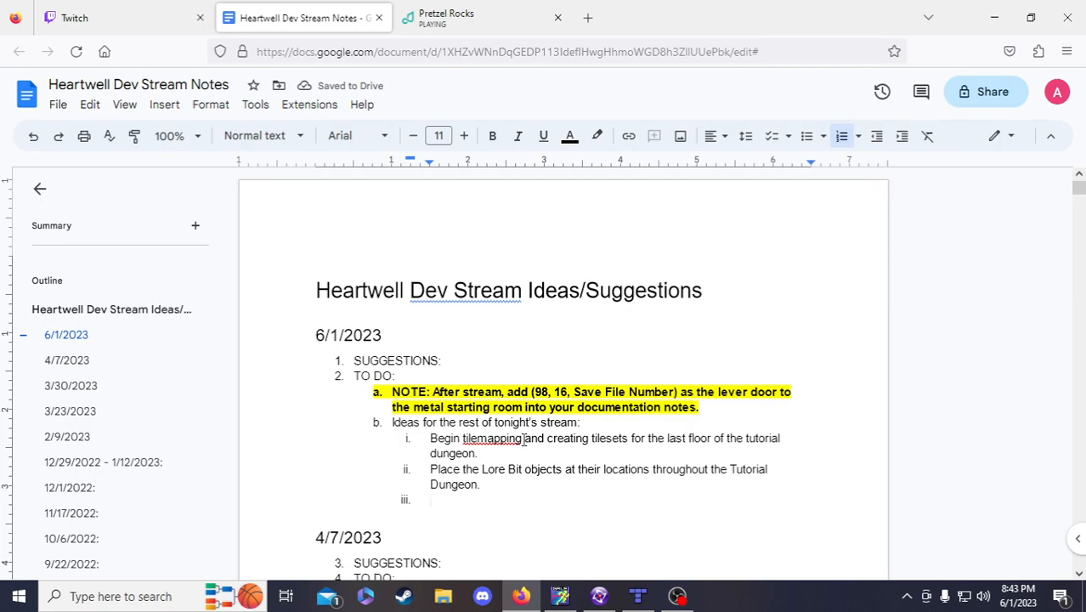
# - Fill sub-item iii with "Testing/adding environmental sound effects and/or different footstep sound effects based on the material that the player is walking on."
pyautogui.write('Testin')
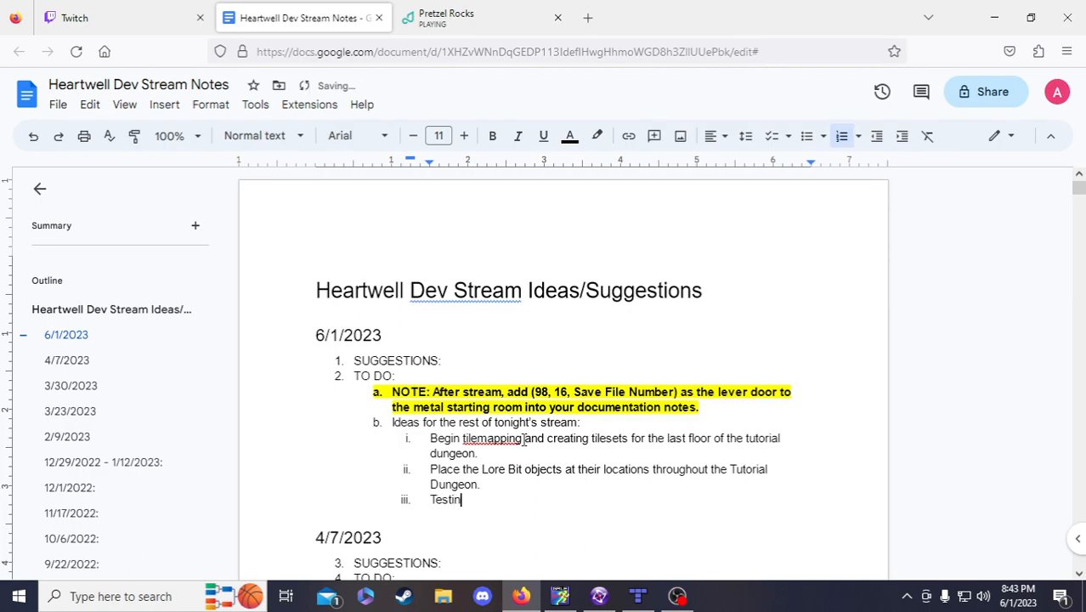
pyautogui.write('g/adding environmental osund')
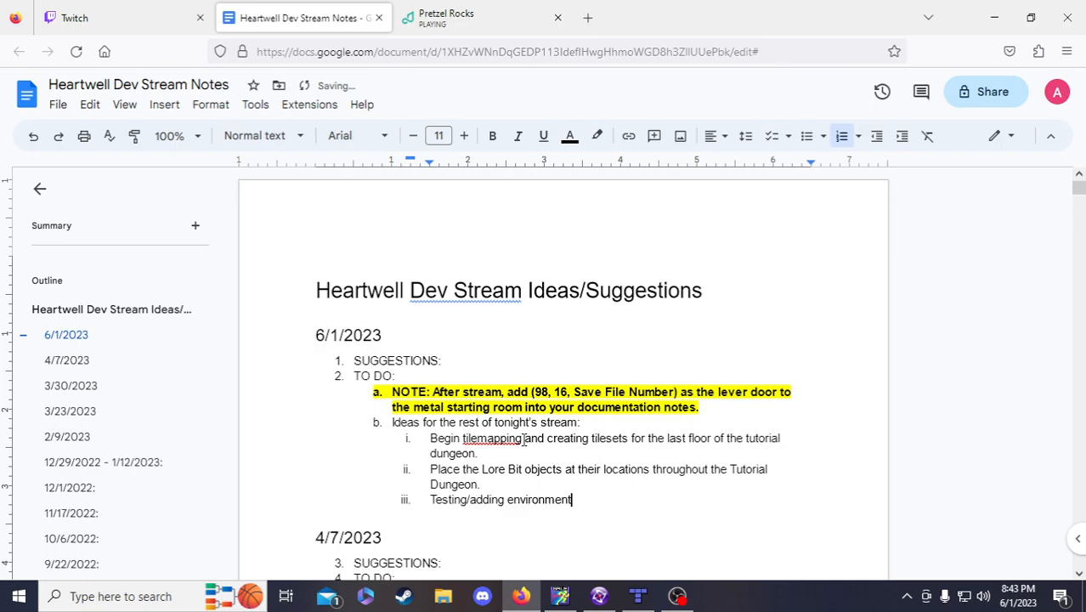
pyautogui.press('BackSpace')
pyautogui.press('BackSpace')
pyautogui.press('BackSpace')
pyautogui.press('BackSpace')
pyautogui.press('BackSpace')
pyautogui.write('sound effects and/or diffe')
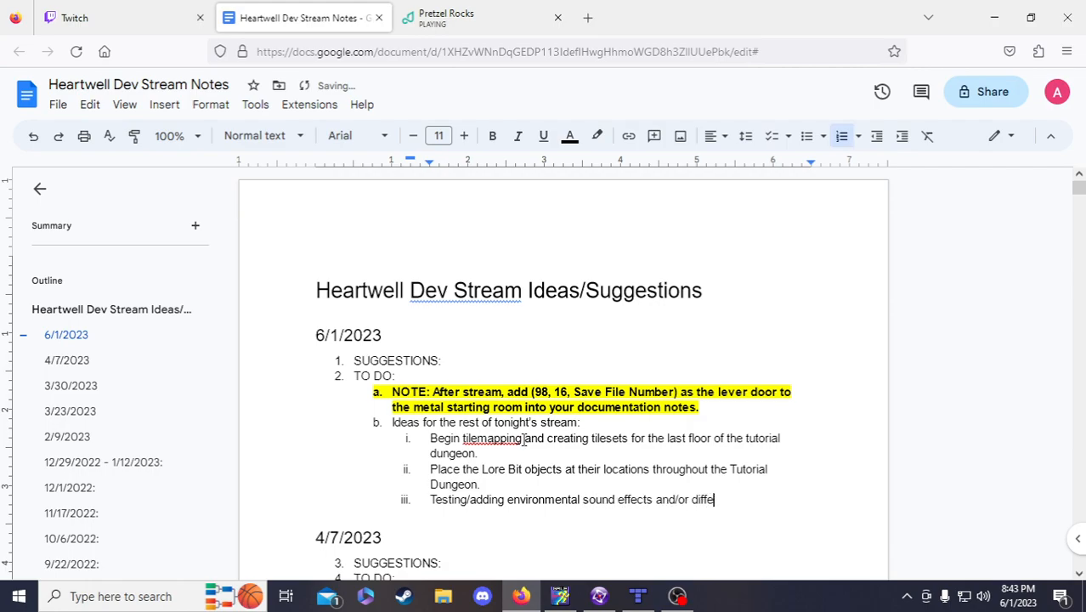
pyautogui.write('rent foot')
pyautogui.write('step sound ')
pyautogui.write('effects')
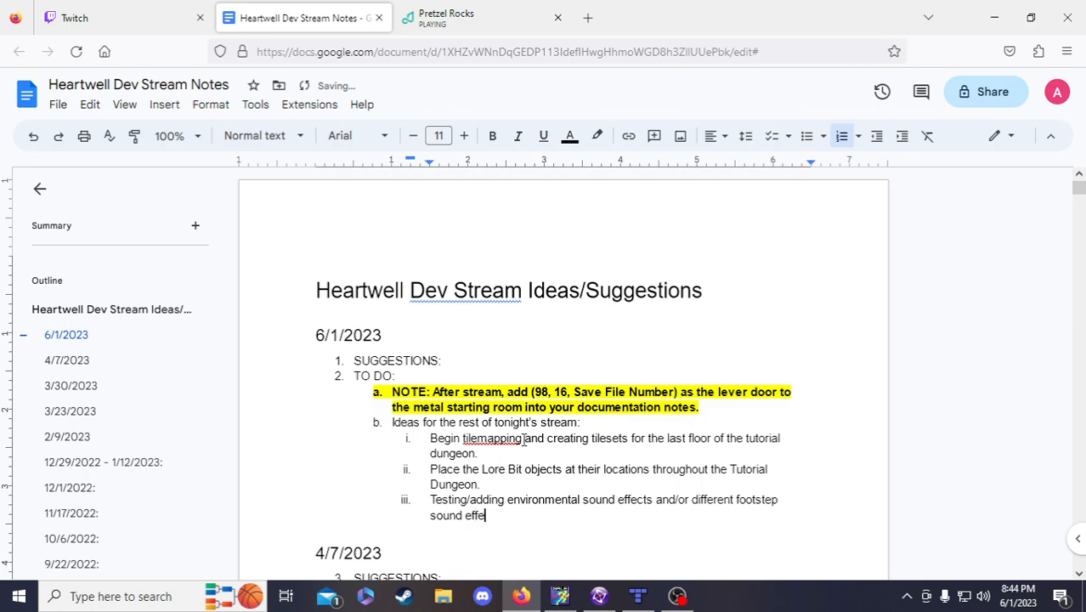
pyautogui.write(' based on the material that t')
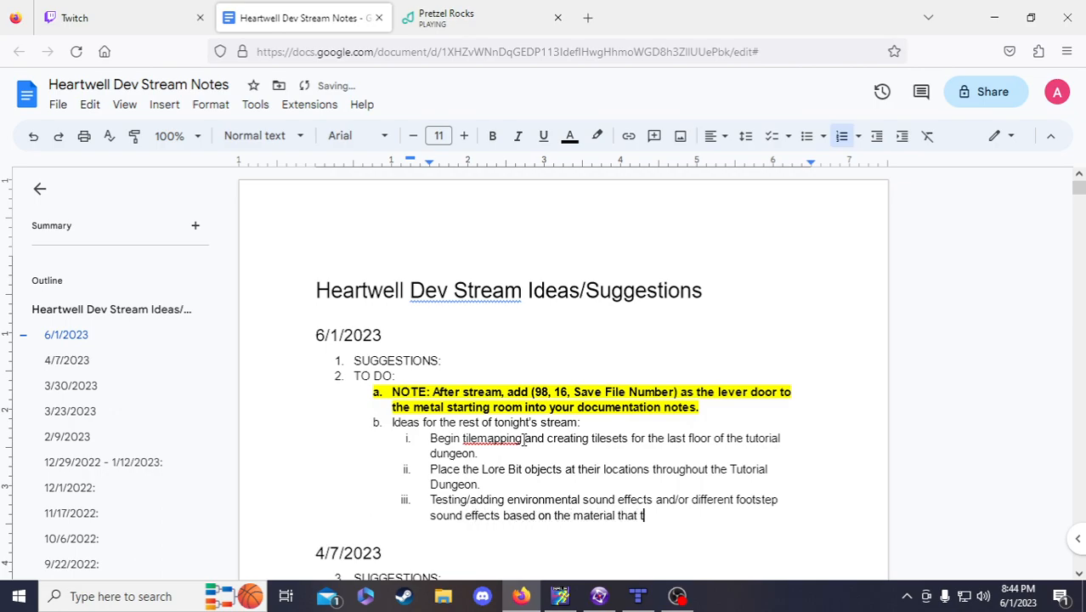
pyautogui.write('he player is walking on.')
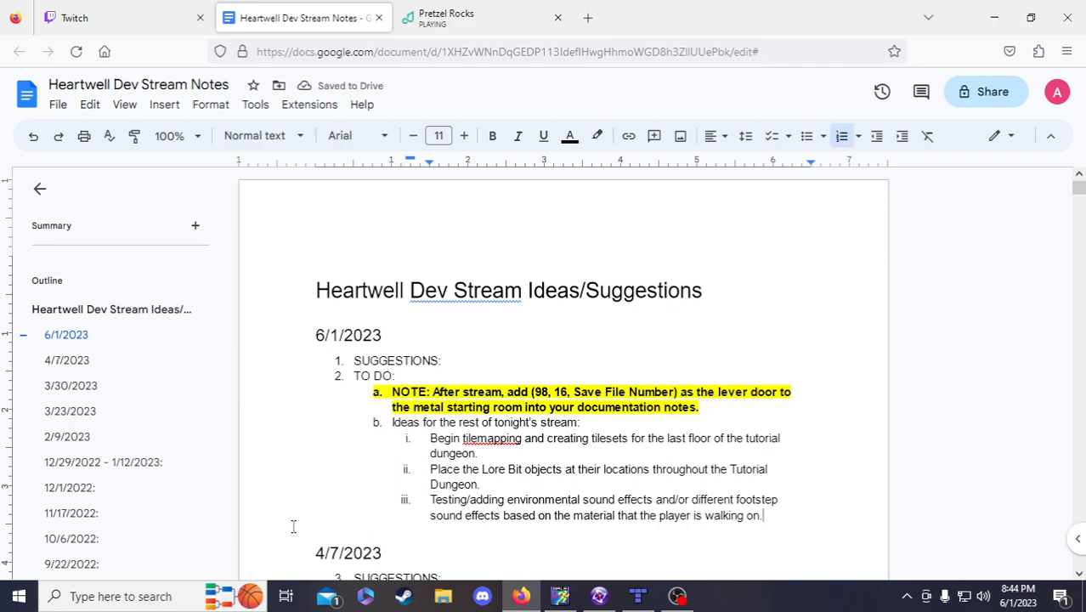
# - Move the Lore Bit placement sub-item above the tilemapping one and remove the empty sub-item left behind
pyautogui.moveTo(494, 479); pyautogui.dragTo(428, 469)
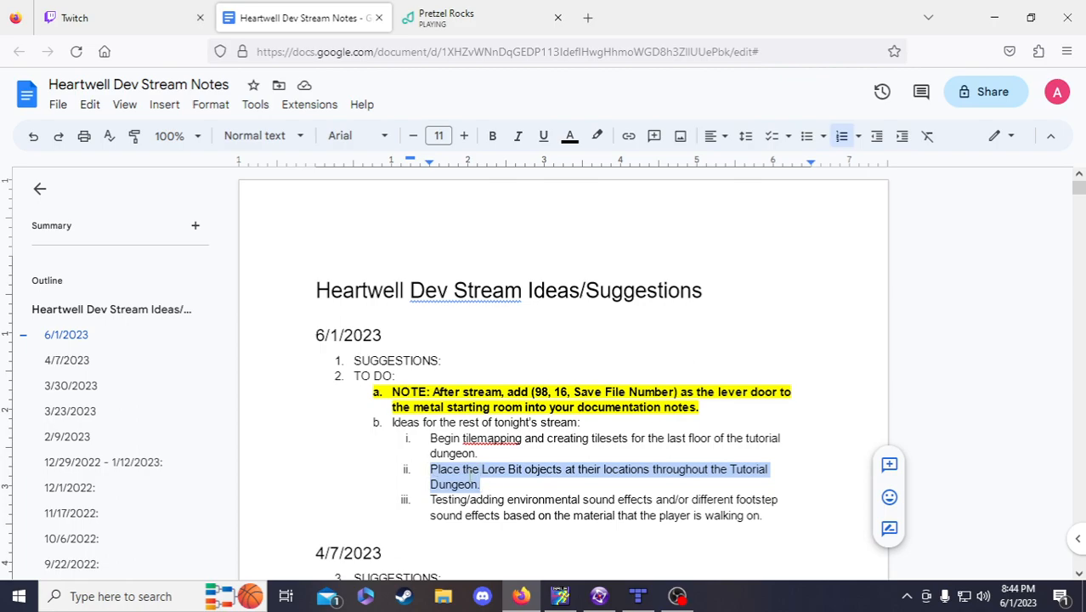
pyautogui.hotkey('ctrl', 'x')
pyautogui.click(431, 438)
pyautogui.press('Return')
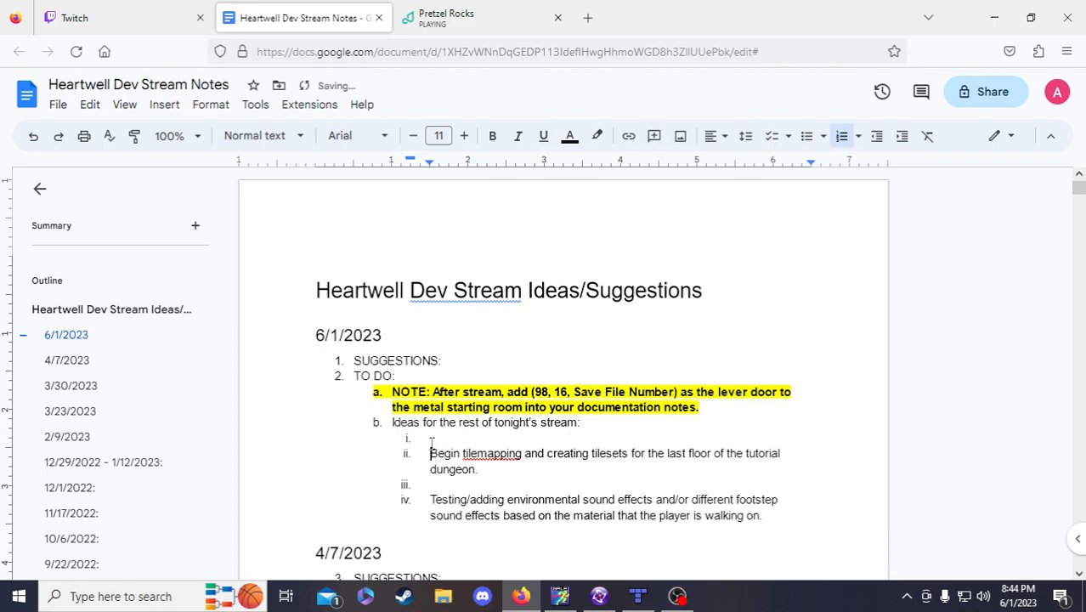
pyautogui.press('Up')
pyautogui.hotkey('ctrl', 'v')
pyautogui.click(432, 501)
pyautogui.press('BackSpace')
pyautogui.press('BackSpace')
# - Append to sub-item i "Also, document exactly where each Lore Bit object has been placed and what instance value is assigned to them." and start a nested item
pyautogui.click(491, 460)
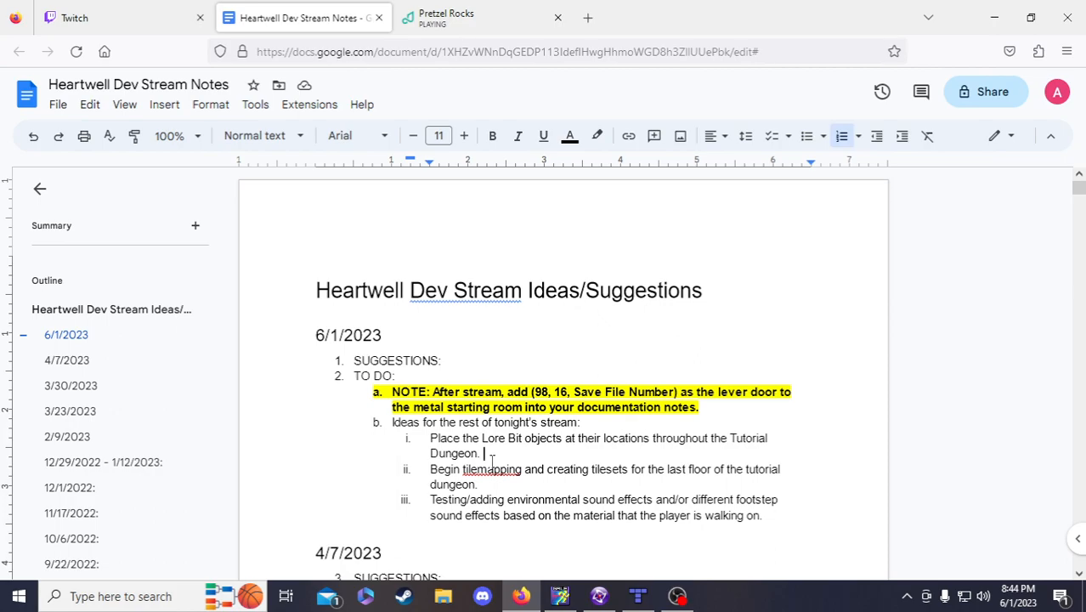
pyautogui.write('Also, do')
pyautogui.write('t wh')
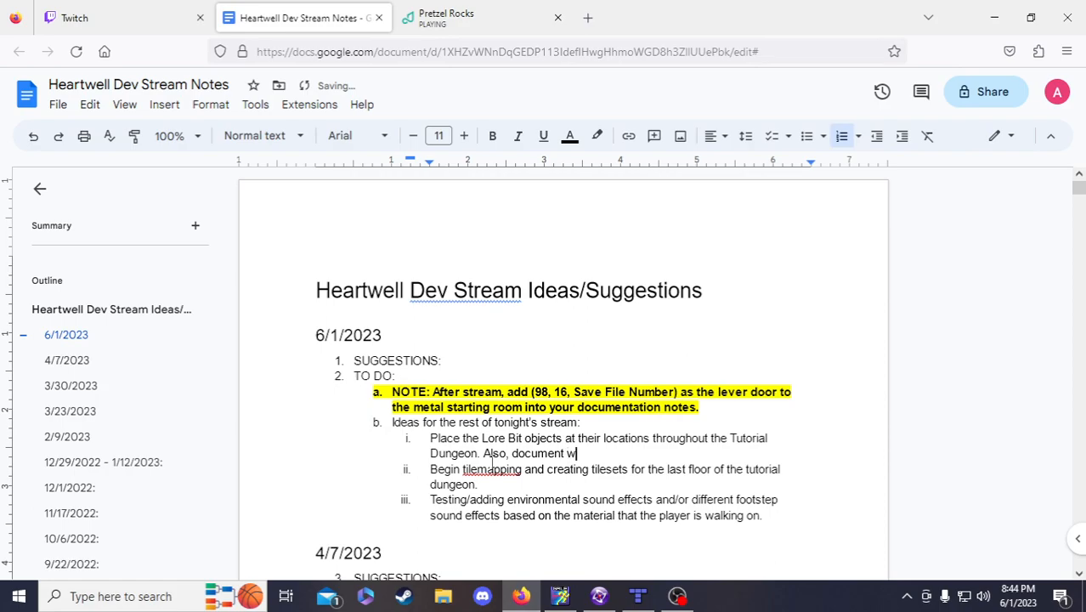
pyautogui.press('BackSpace')
pyautogui.press('BackSpace')
pyautogui.write('exactly where each ')
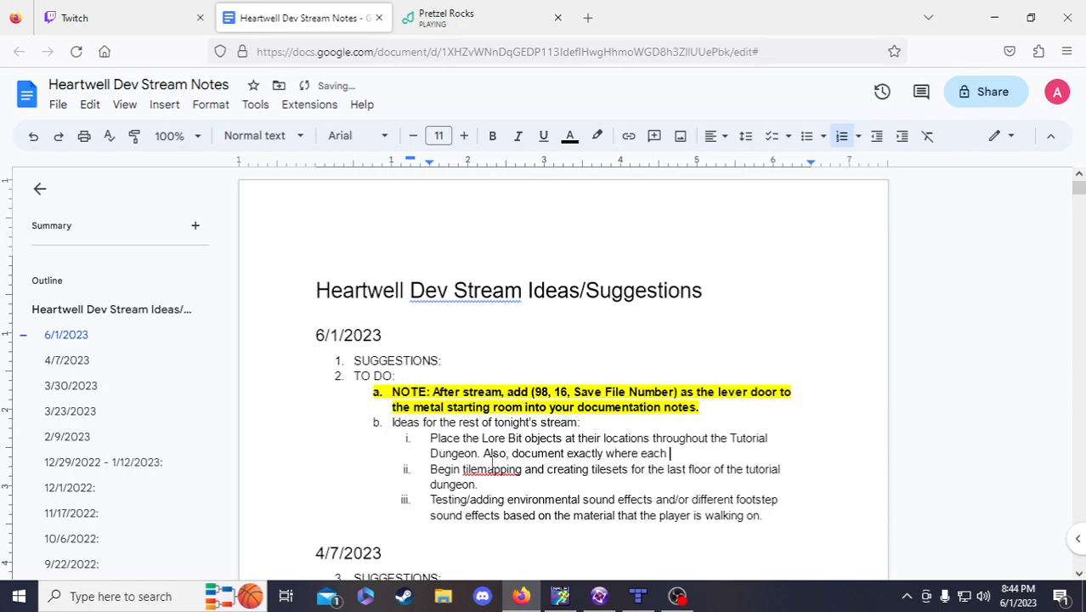
pyautogui.write('Lore Bit object has been pl')
pyautogui.write('aced and what i')
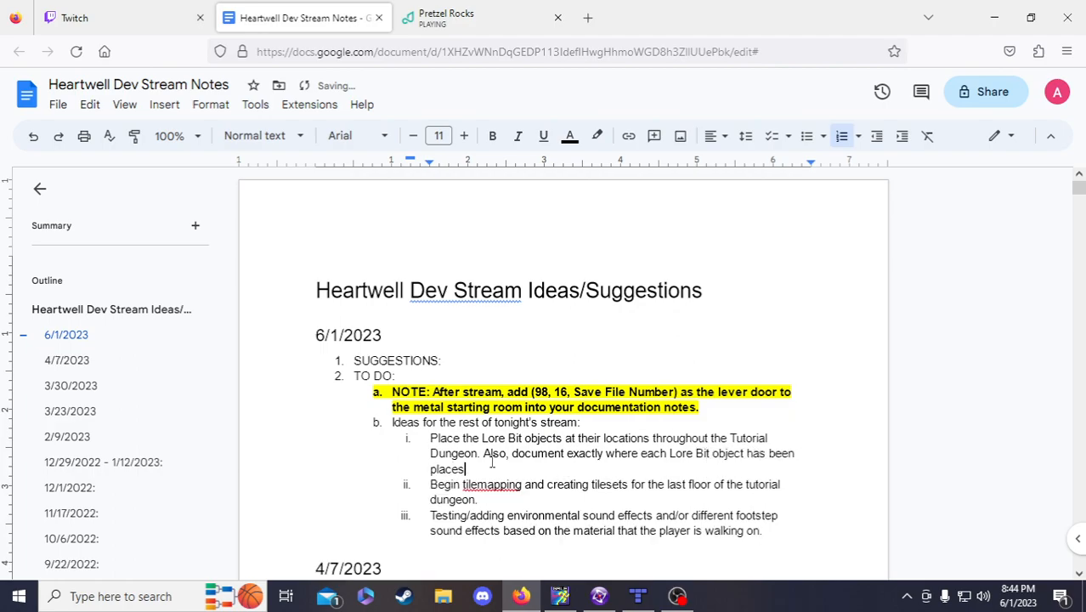
pyautogui.write('nstance value is ')
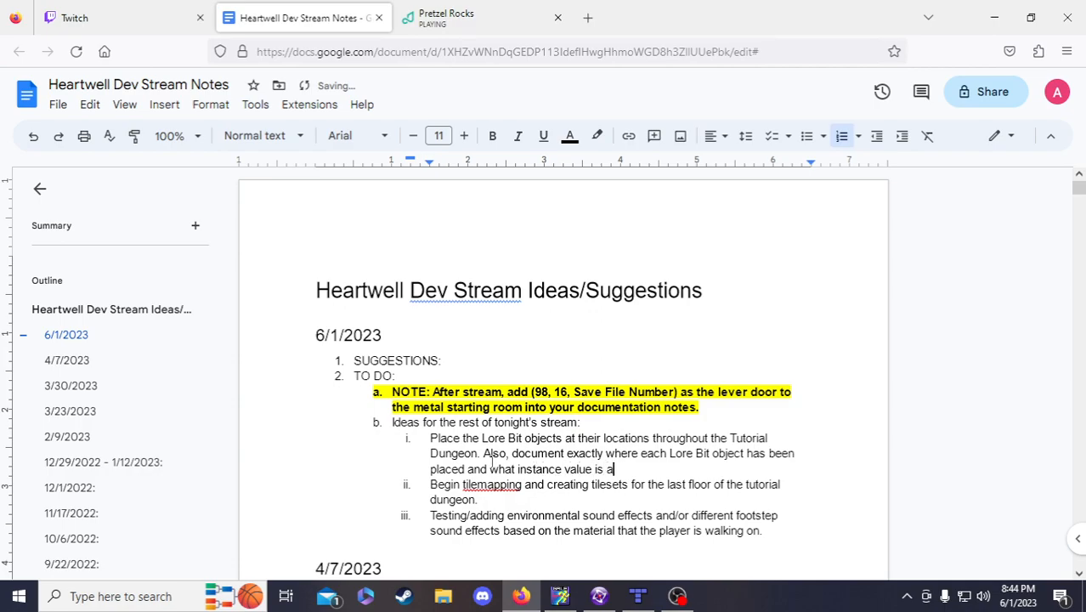
pyautogui.write('assigned to them.')
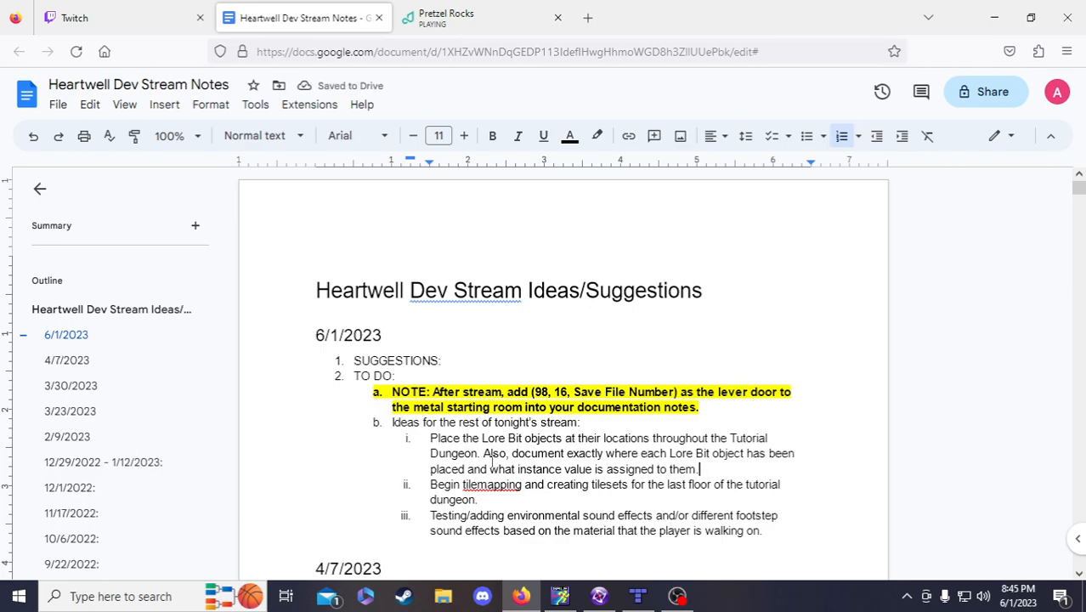
pyautogui.press('Return')
pyautogui.press('Tab')
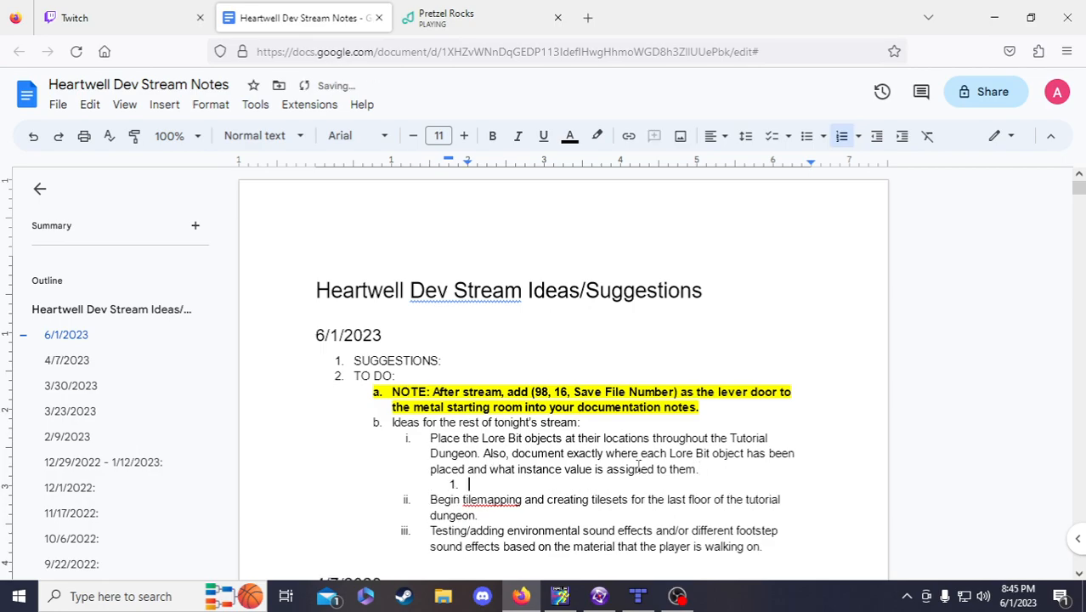
# - Switch to Clickteam Fusion Developer and examine the instance values of the two Lore Bit objects outside the Central Well map
pyautogui.click(599, 596)
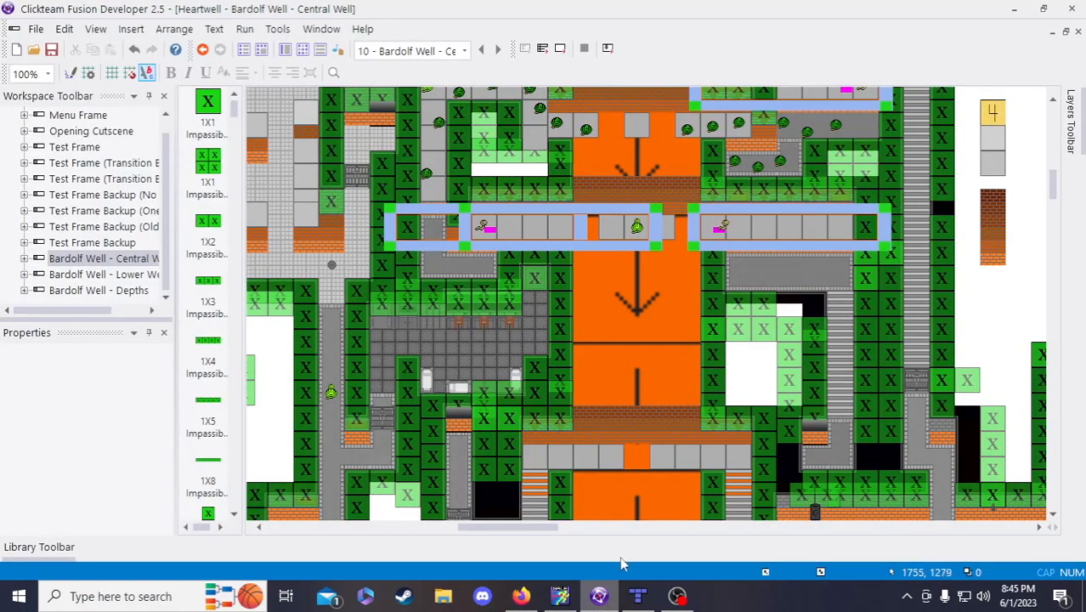
pyautogui.moveTo(553, 527); pyautogui.dragTo(458, 545)
pyautogui.scroll(-7, 463, 538)
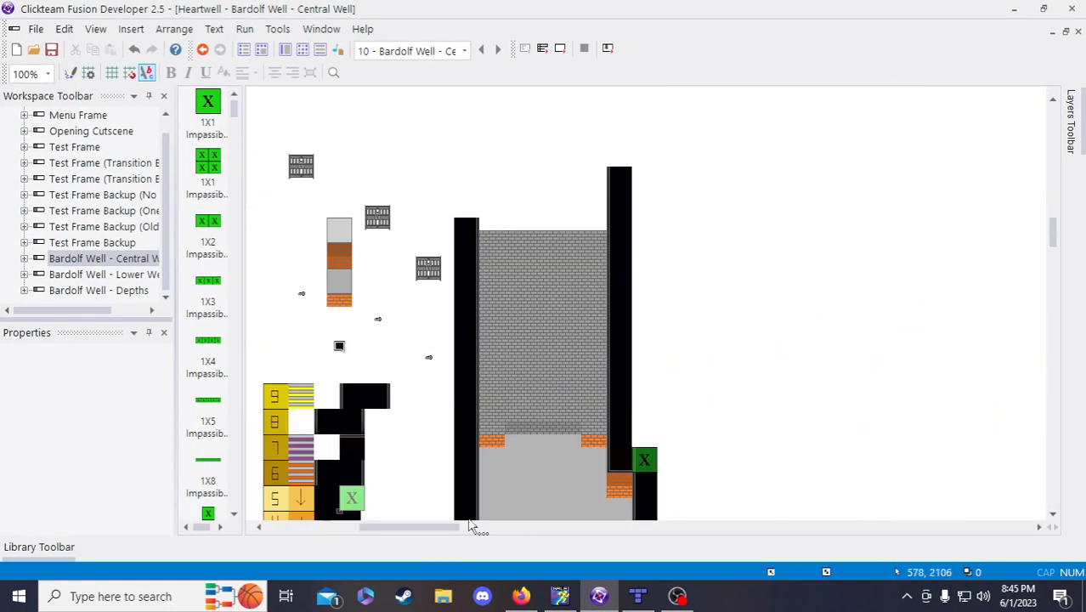
pyautogui.click(339, 347)
pyautogui.moveTo(458, 532); pyautogui.dragTo(436, 533)
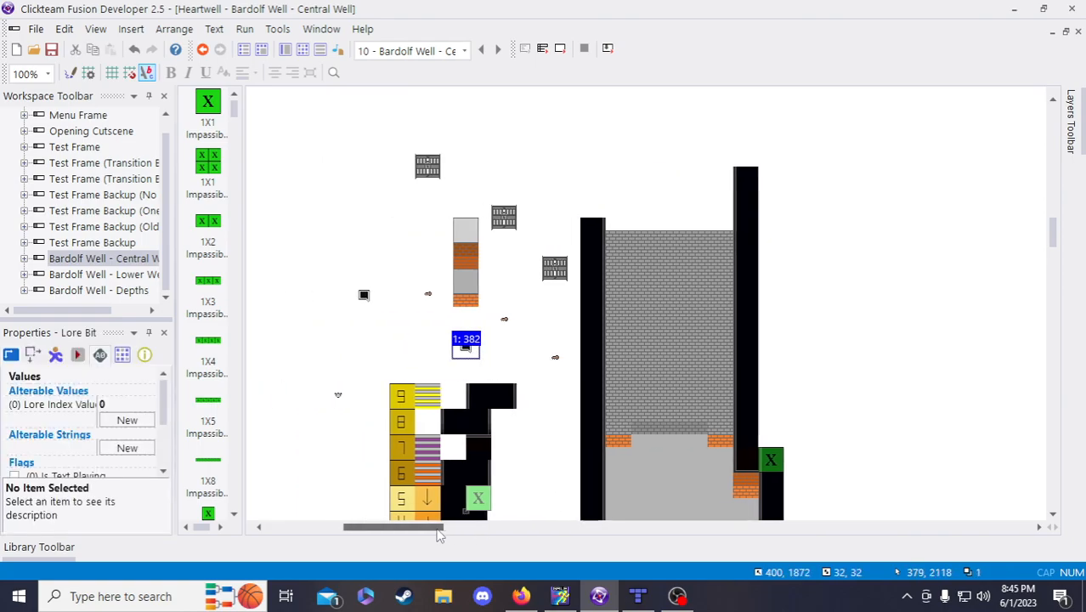
pyautogui.click(461, 367)
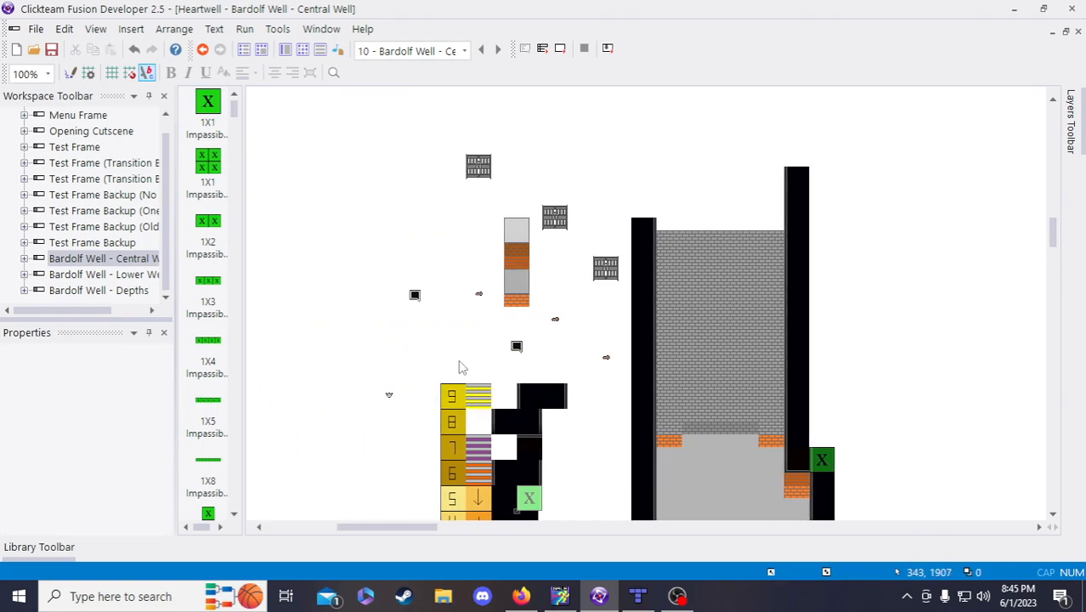
pyautogui.click(414, 298)
pyautogui.moveTo(166, 404); pyautogui.dragTo(170, 464)
pyautogui.click(519, 347)
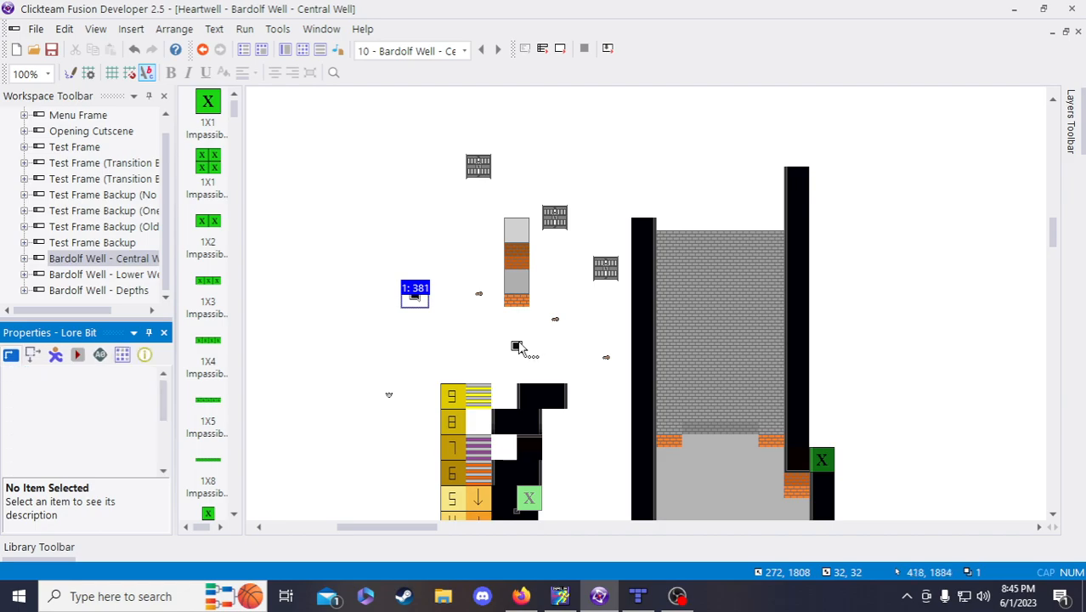
pyautogui.moveTo(165, 404); pyautogui.dragTo(165, 450)
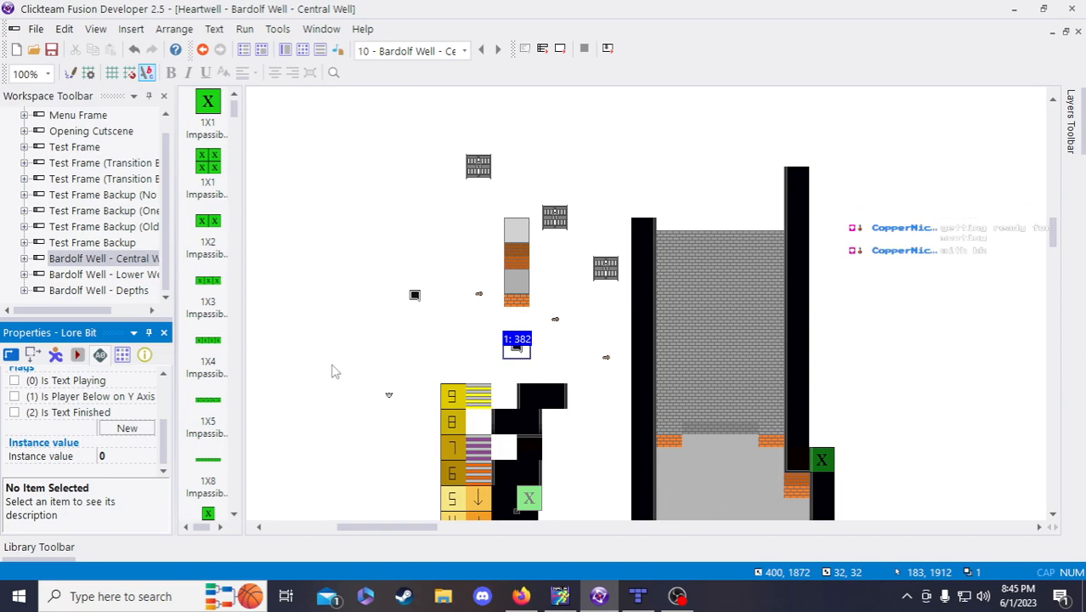
pyautogui.click(575, 378)
pyautogui.click(524, 355)
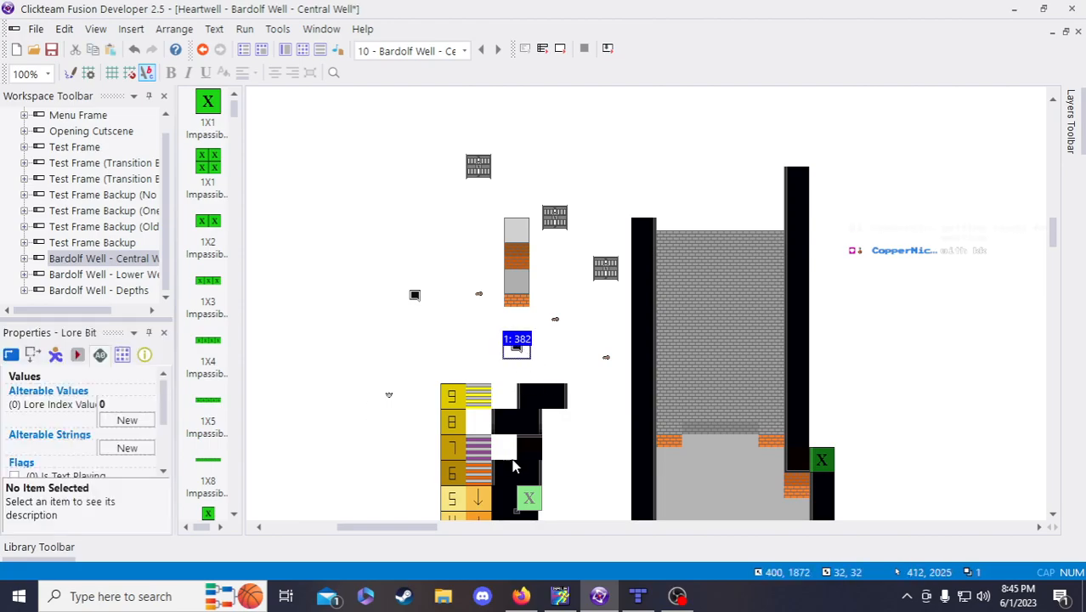
pyautogui.moveTo(391, 534); pyautogui.dragTo(537, 532)
pyautogui.click(792, 362)
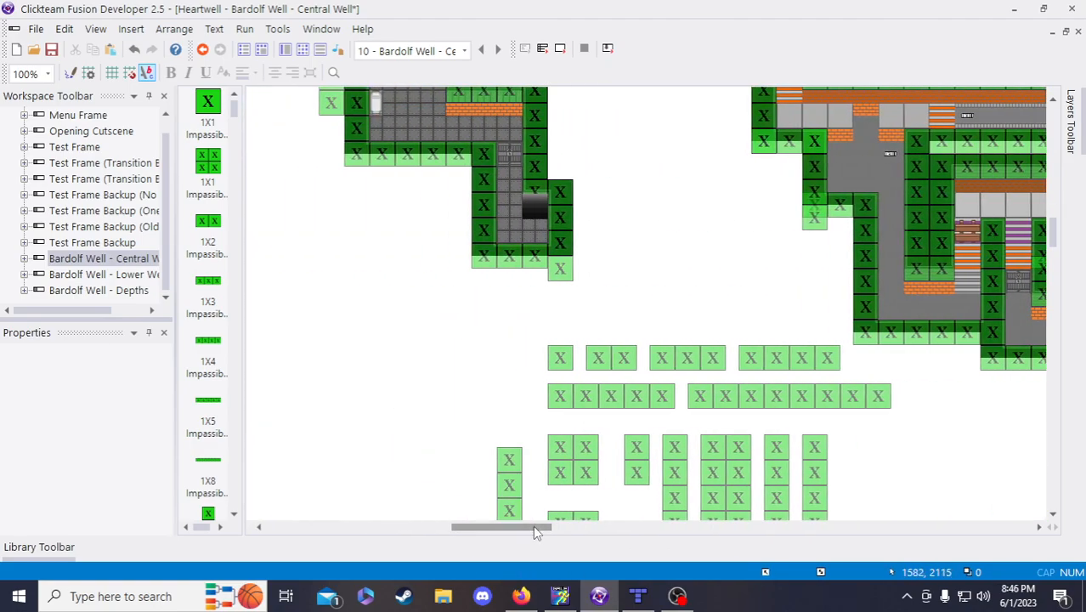
pyautogui.scroll(5, 657, 212)
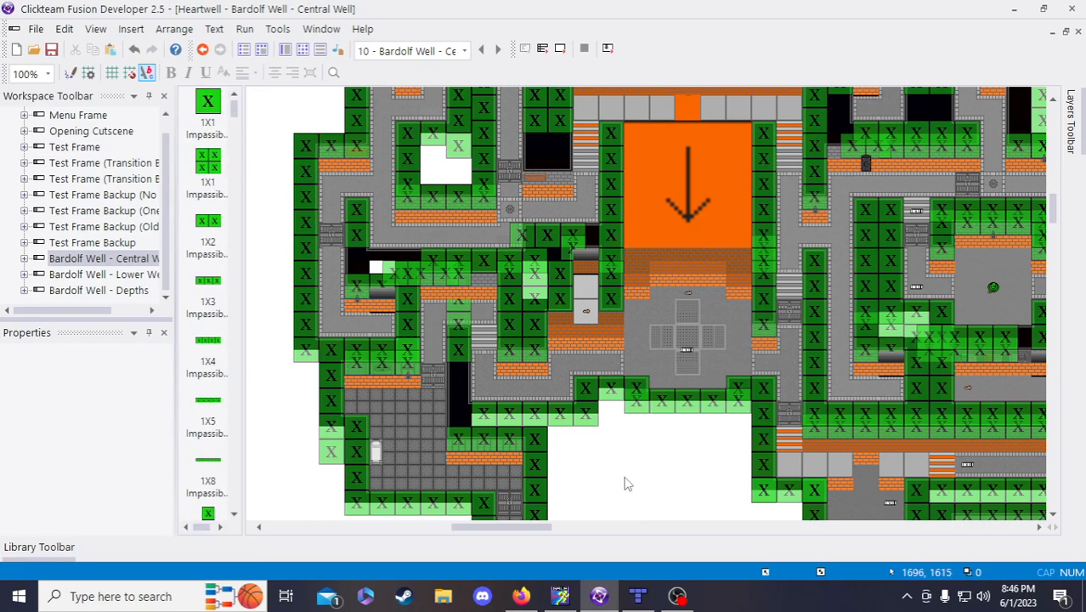
pyautogui.scroll(-3, 605, 463)
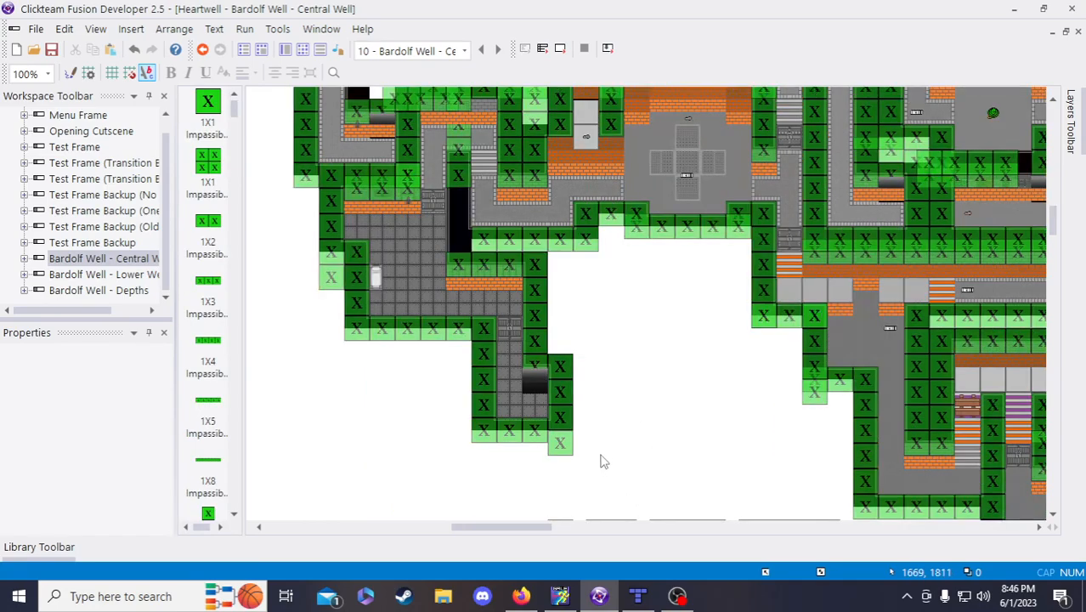
pyautogui.moveTo(483, 527); pyautogui.dragTo(404, 533)
pyautogui.scroll(-5, 489, 527)
pyautogui.scroll(3, 497, 347)
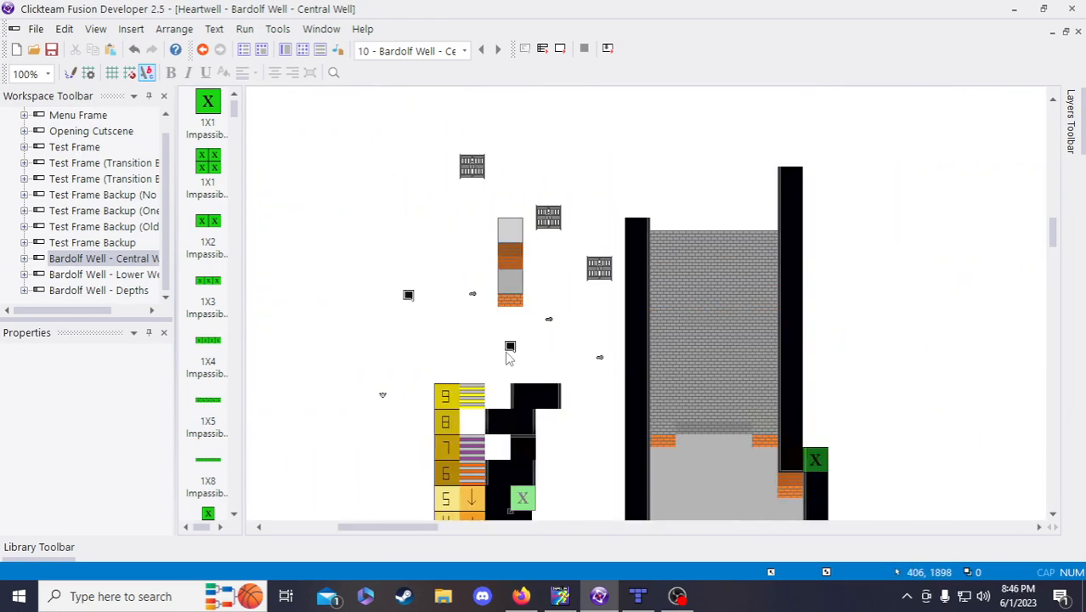
# - Copy the lower of the two Lore Bit objects into the empty space below the dark tiled room, at 1344, 1744
pyautogui.click(513, 350)
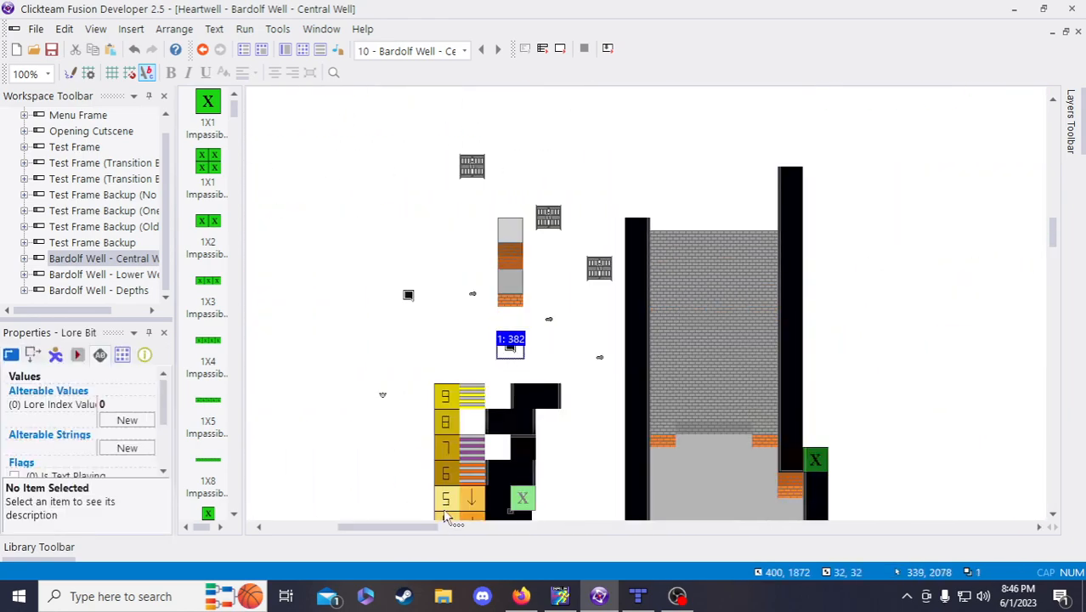
pyautogui.moveTo(432, 527); pyautogui.dragTo(562, 536)
pyautogui.scroll(3, 484, 511)
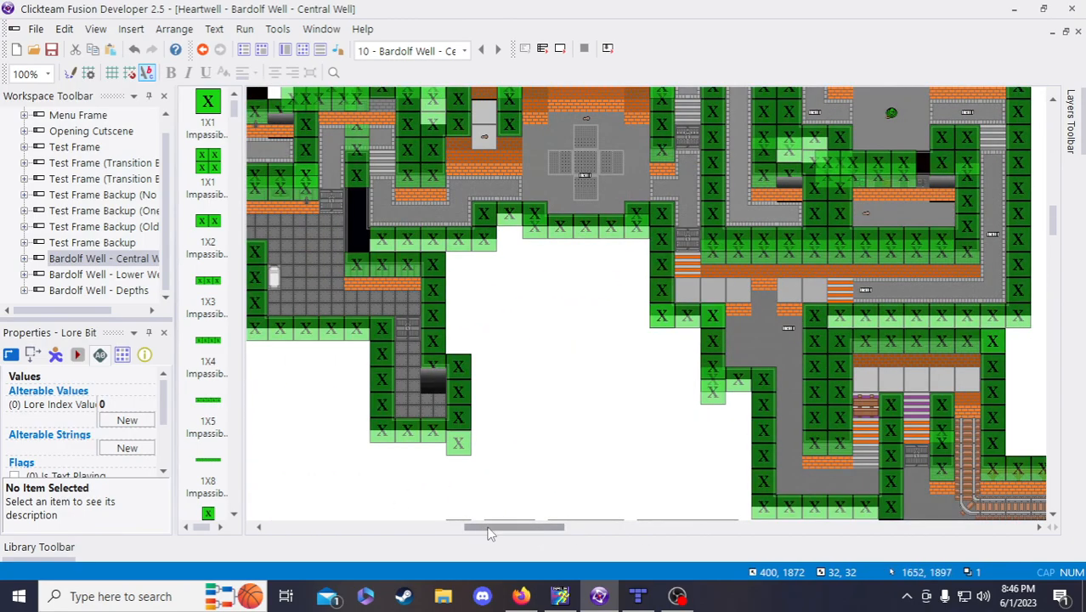
pyautogui.moveTo(491, 533); pyautogui.dragTo(459, 533)
pyautogui.click(477, 446)
pyautogui.hotkey('ctrl', 's')
pyautogui.click(481, 409)
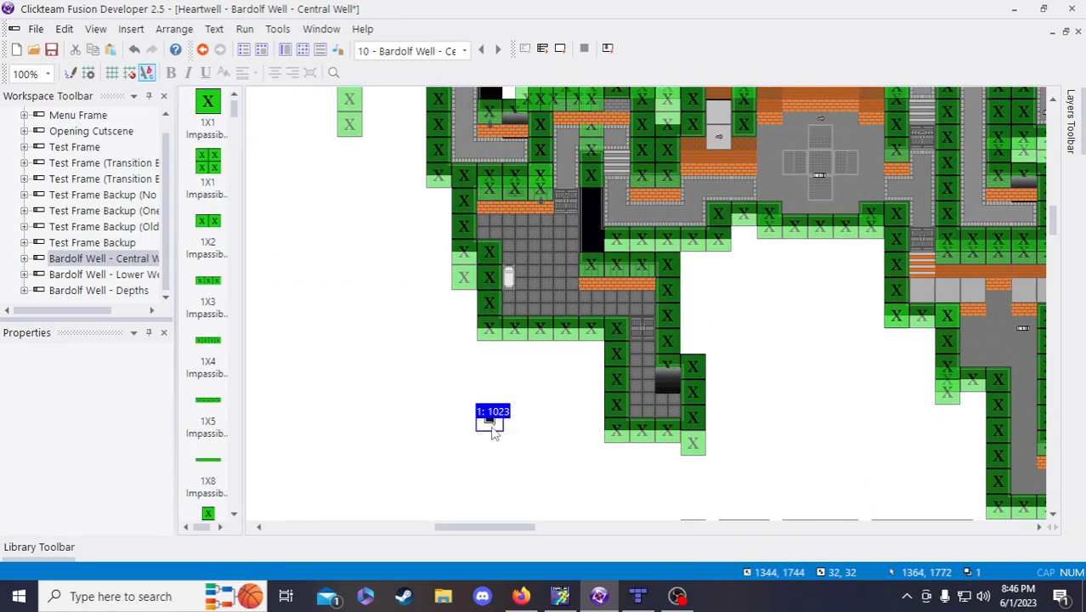
# - Send the pasted Lore Bit to the back of the object order
pyautogui.rightClick(491, 420)
pyautogui.moveTo(570, 222)
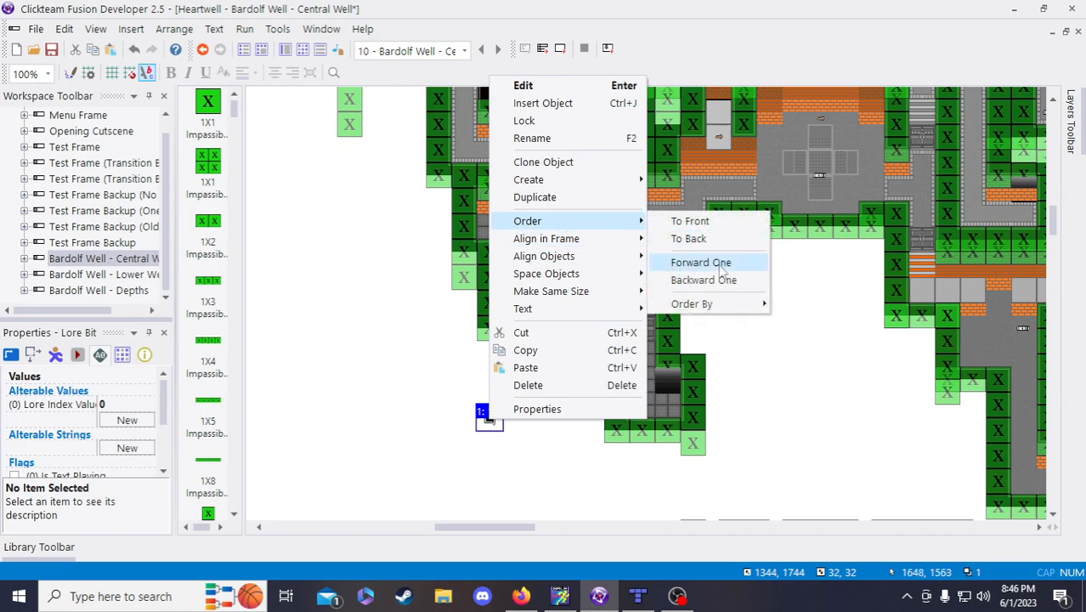
pyautogui.click(700, 238)
pyautogui.click(822, 416)
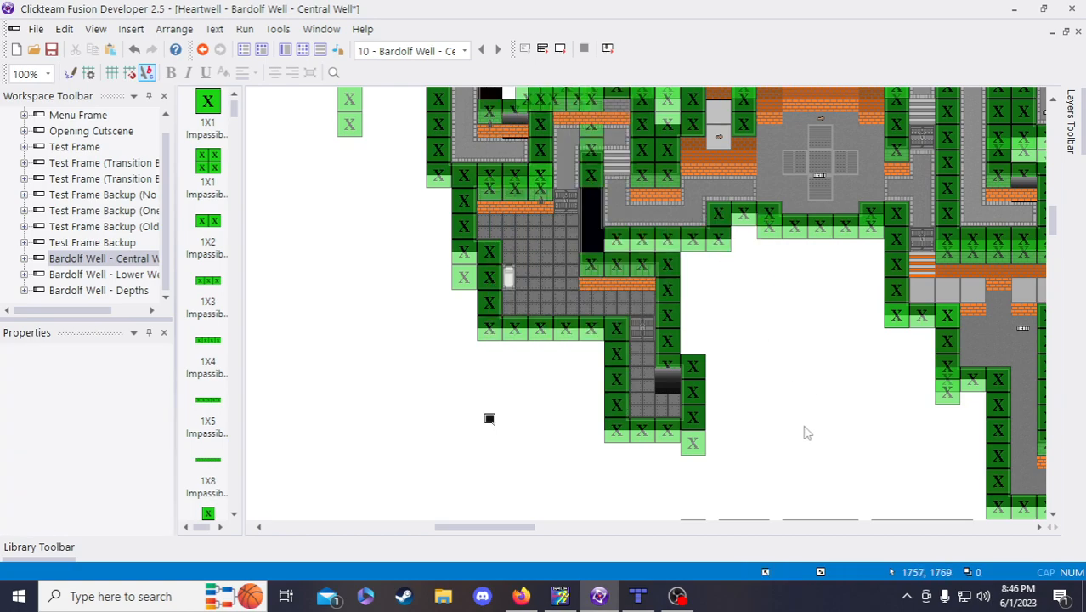
# - Set the instance value of the Lore Bit below the dark tiled room to 1
pyautogui.click(493, 421)
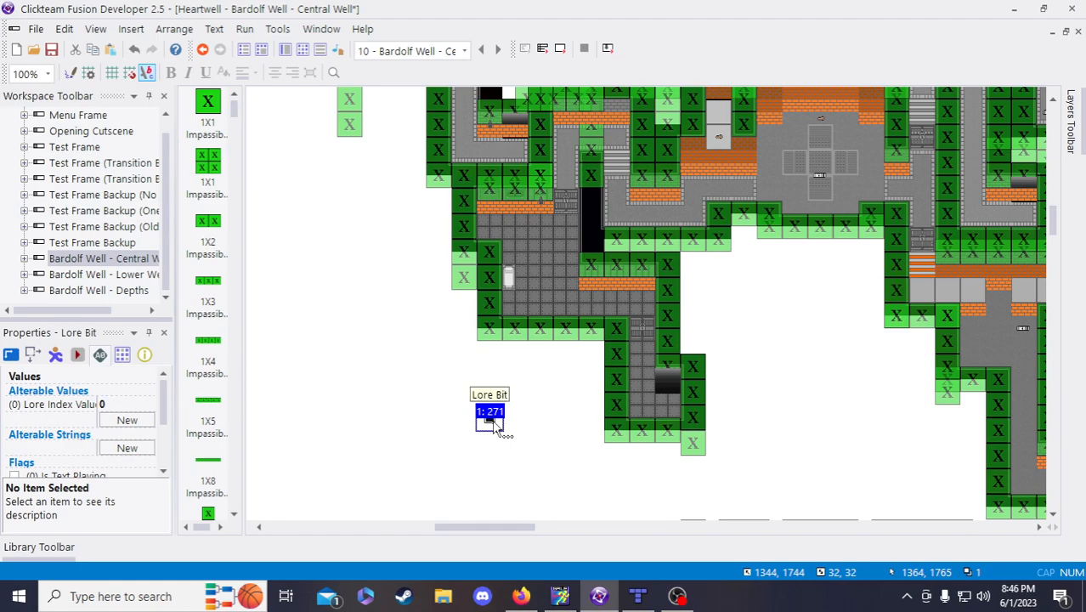
pyautogui.moveTo(168, 396); pyautogui.dragTo(168, 451)
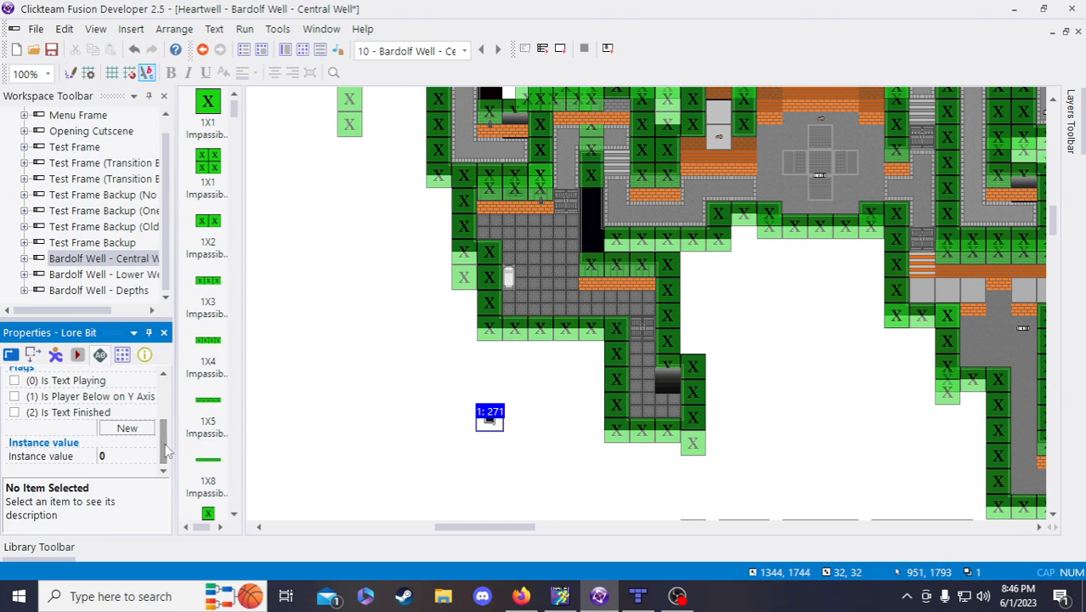
pyautogui.click(115, 455)
pyautogui.write('1')
pyautogui.press('Return')
pyautogui.click(366, 438)
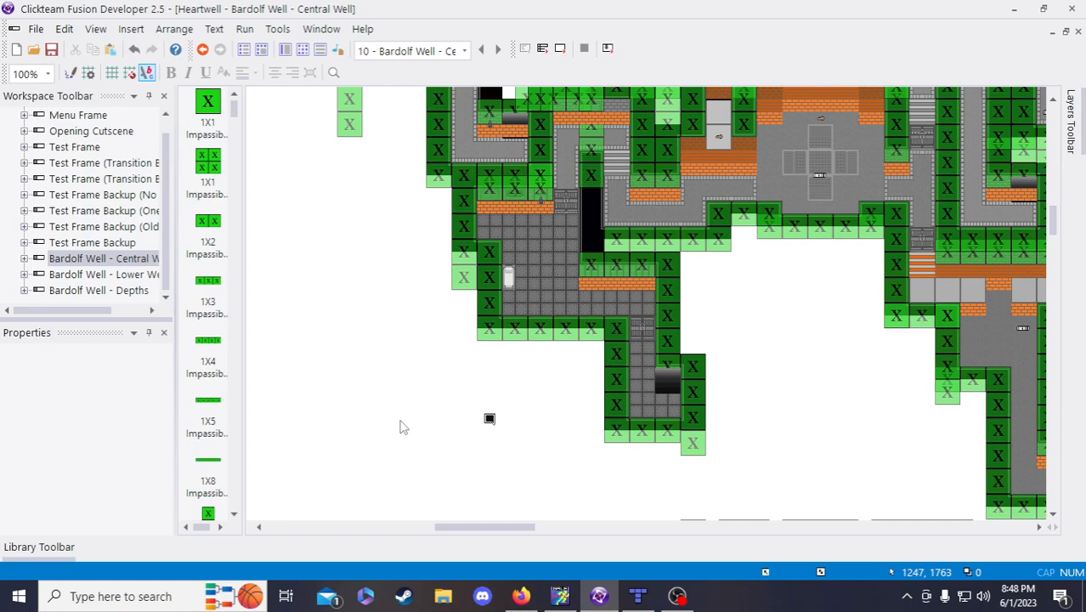
# - Move the Lore Bit from below the dark tiled room to the corridor opening at 1984, 1600, and save the project
pyautogui.moveTo(467, 528); pyautogui.dragTo(481, 528)
pyautogui.click(319, 418)
pyautogui.moveTo(650, 418); pyautogui.dragTo(667, 438)
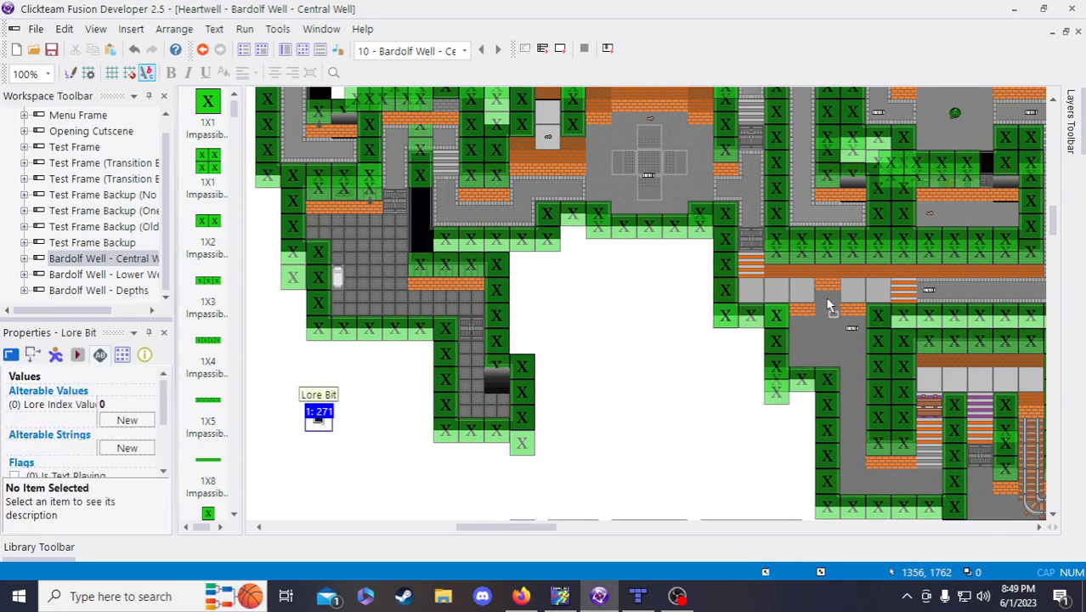
pyautogui.moveTo(827, 297); pyautogui.dragTo(827, 301)
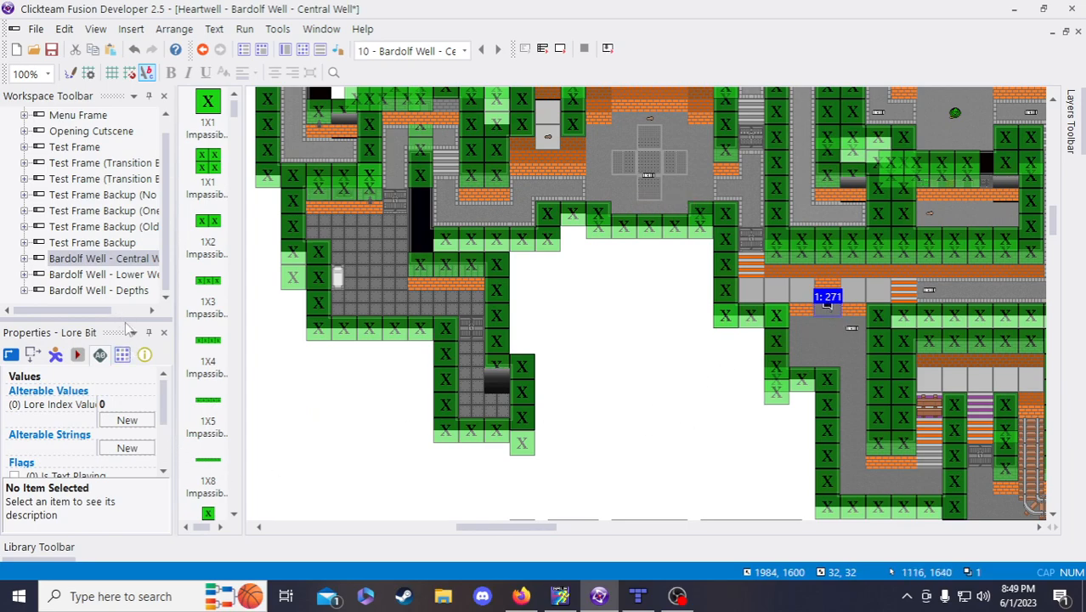
pyautogui.moveTo(124, 321); pyautogui.dragTo(123, 224)
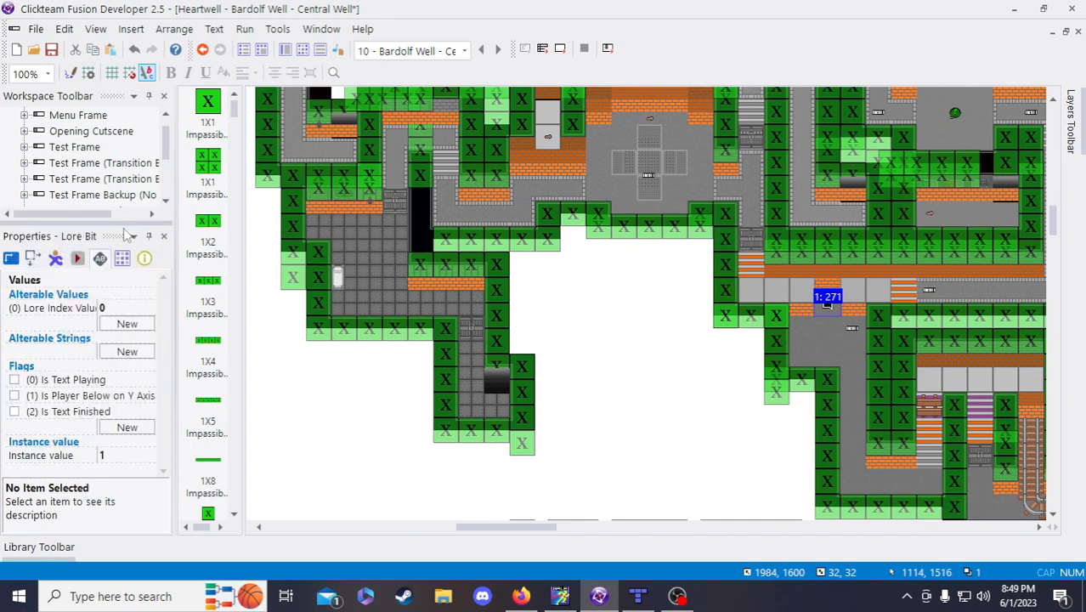
pyautogui.click(607, 453)
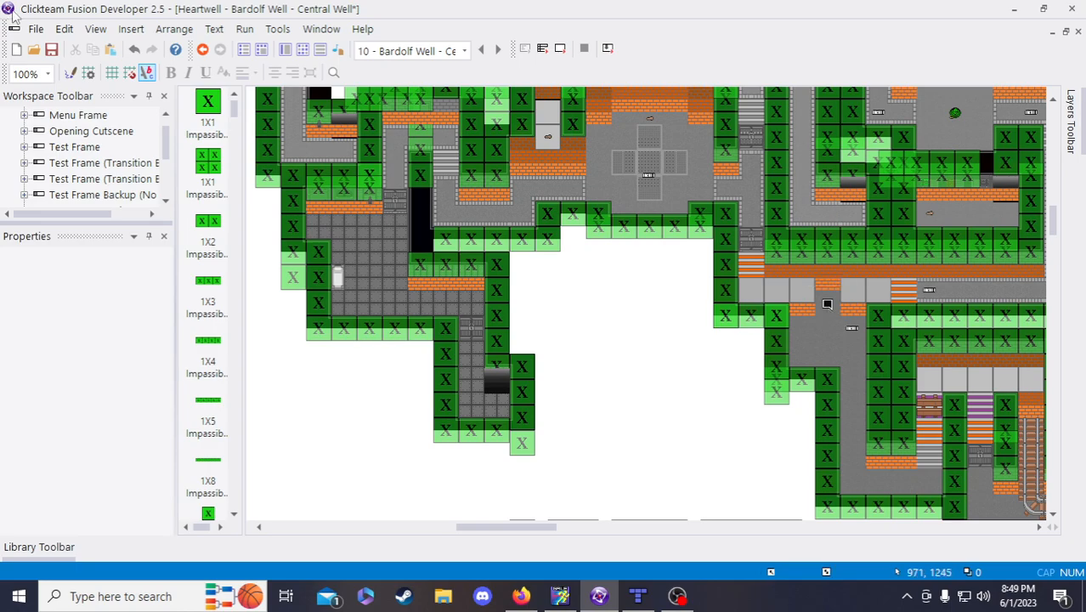
pyautogui.click(51, 48)
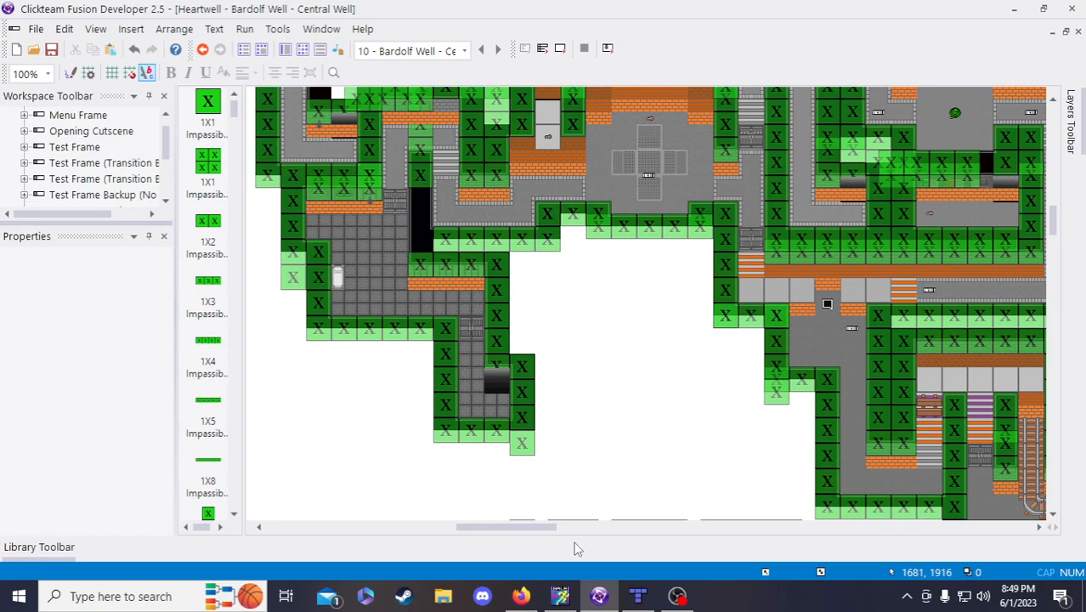
# - Switch to the stream notes in Firefox and end the Lore Bit placement item with "(see below for instance values used)."
pyautogui.click(517, 597)
pyautogui.moveTo(513, 602); pyautogui.dragTo(557, 598)
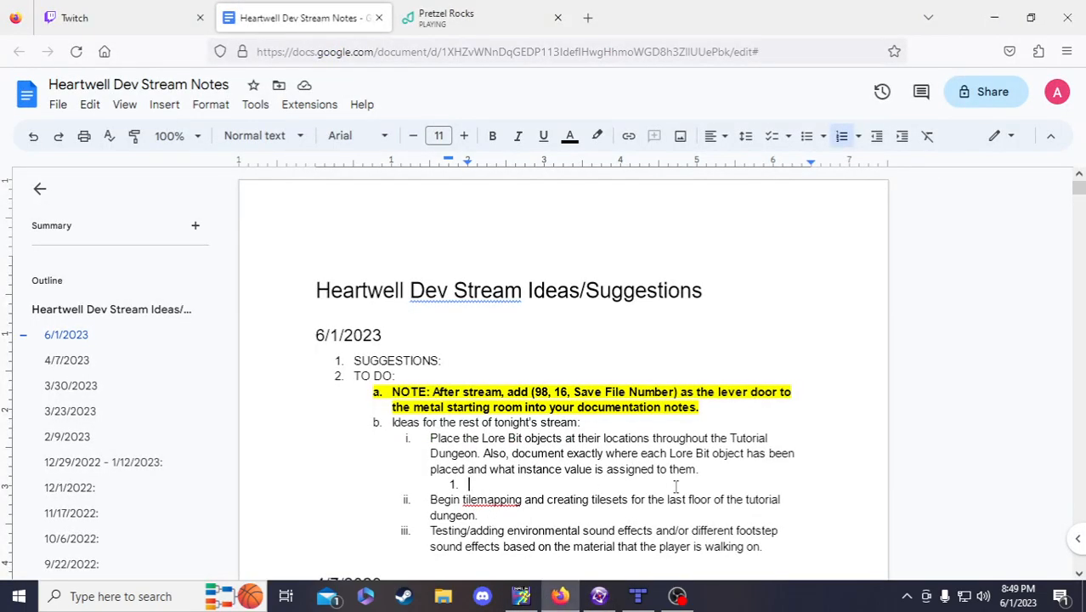
pyautogui.click(699, 469)
pyautogui.press('BackSpace')
pyautogui.write('(see below for instance values used).')
pyautogui.press('Down')
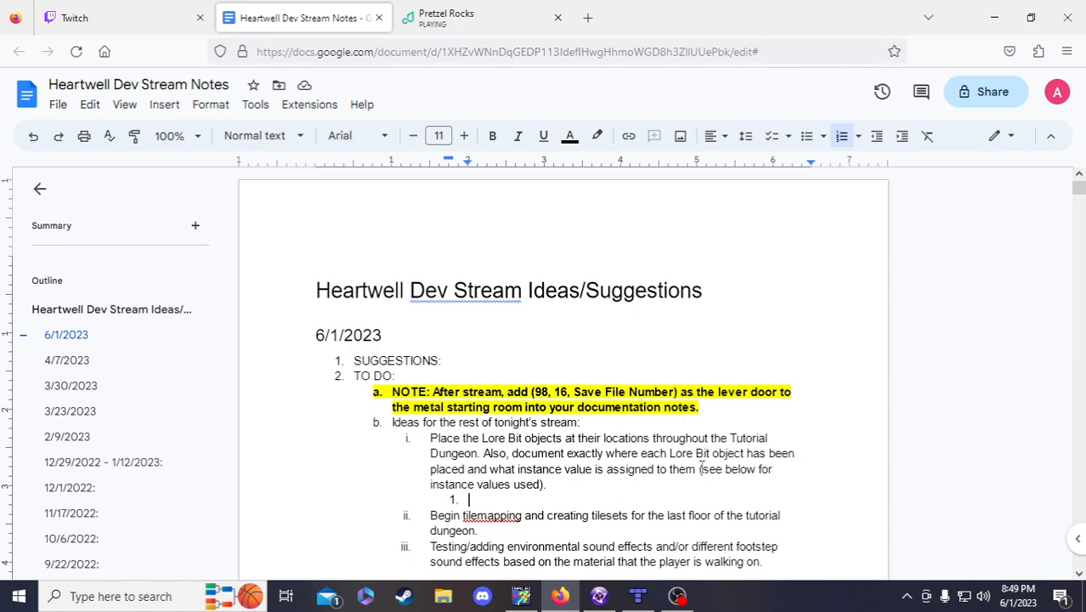
# - Write "Outside the grating showing a healing charge in the lower level" as the first numbered sub-item
pyautogui.write('Outside the grating showing a ')
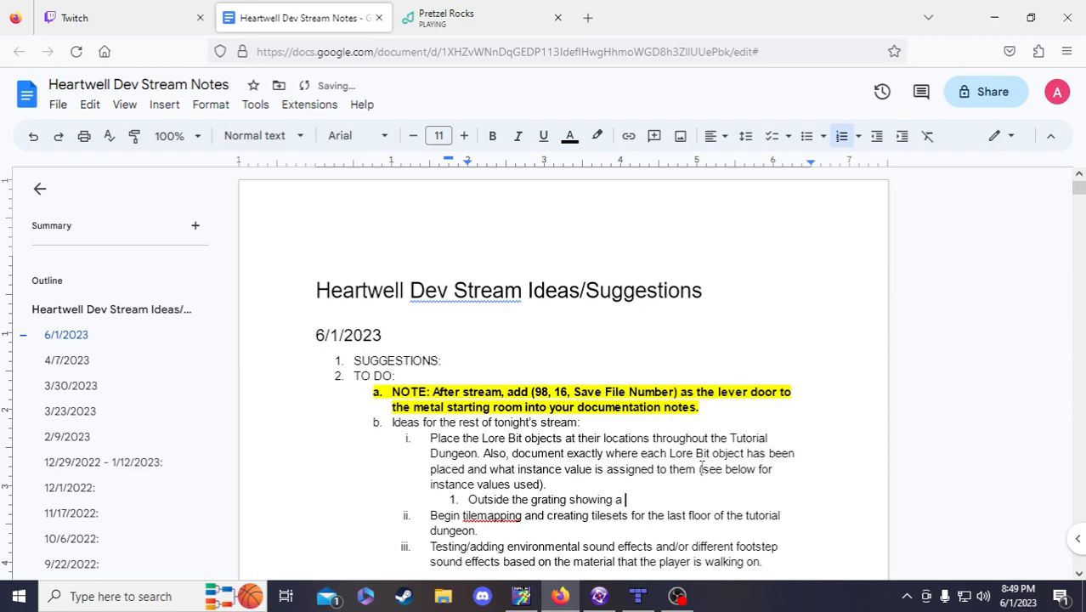
pyautogui.write('healing charge ni the')
pyautogui.press('BackSpace')
pyautogui.press('BackSpace')
pyautogui.press('BackSpace')
pyautogui.press('BackSpace')
pyautogui.press('BackSpace')
pyautogui.press('BackSpace')
pyautogui.press('BackSpace')
pyautogui.write('in the lower level')
# - Prefix the first sub-item with "Bardolf Well, Central Well - " and start a second numbered sub-item
pyautogui.click(469, 500)
pyautogui.write('Bardolf Well, Central Well -')
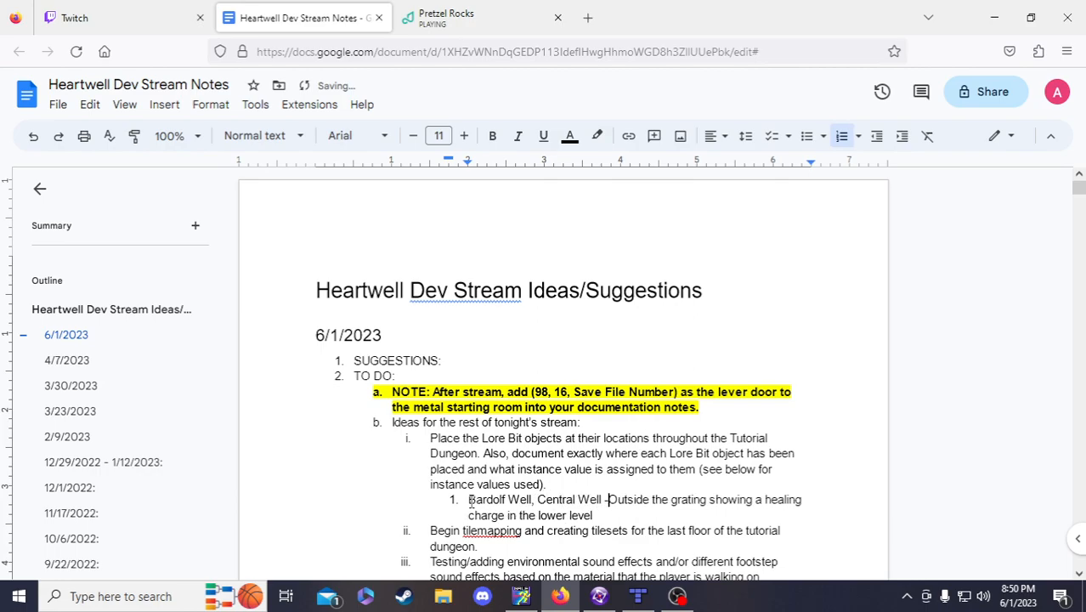
pyautogui.click(616, 520)
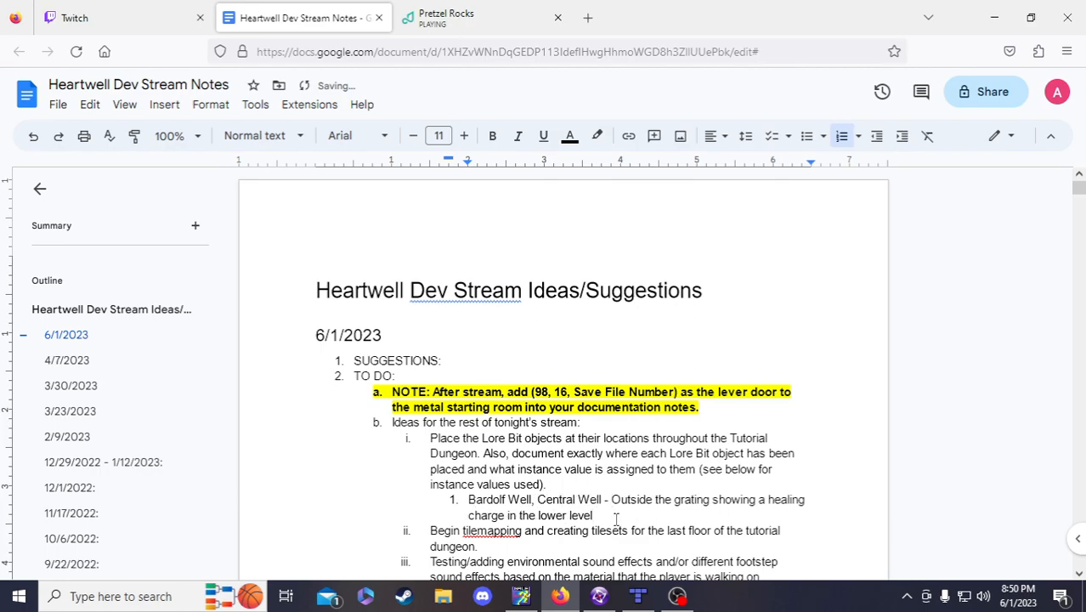
pyautogui.press('Return')
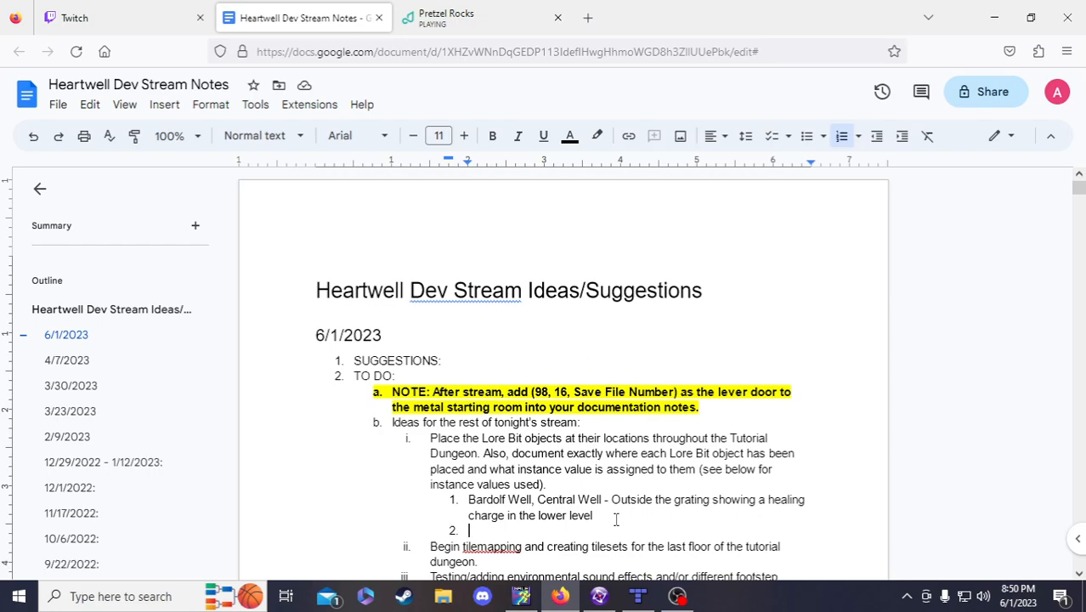
pyautogui.scroll(-1, 513, 491)
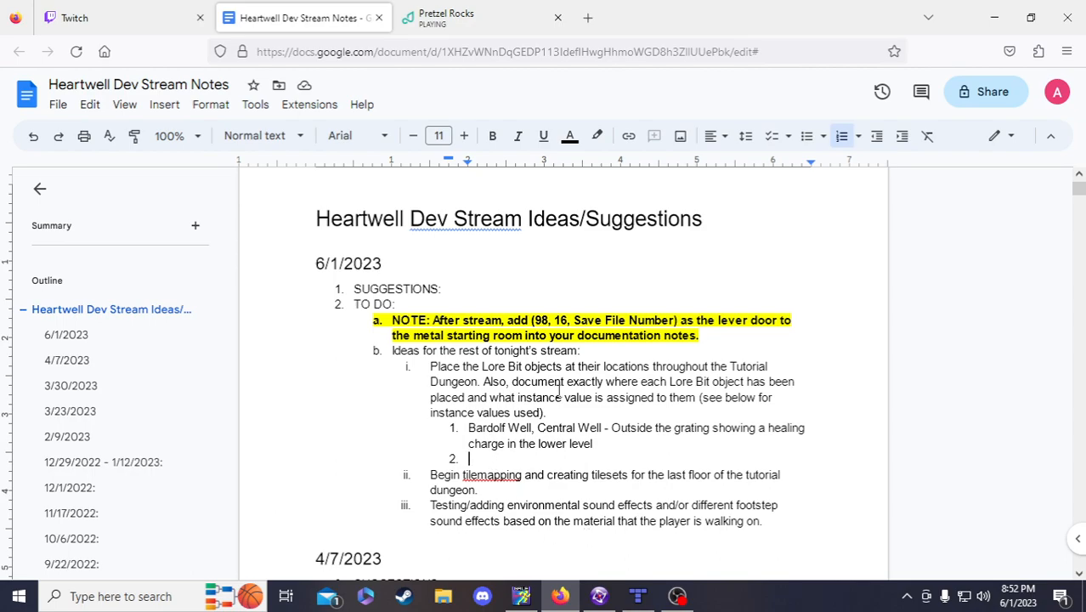
pyautogui.scroll(-2, 570, 400)
pyautogui.scroll(2, 598, 417)
pyautogui.scroll(-1, 546, 387)
pyautogui.scroll(-1, 547, 387)
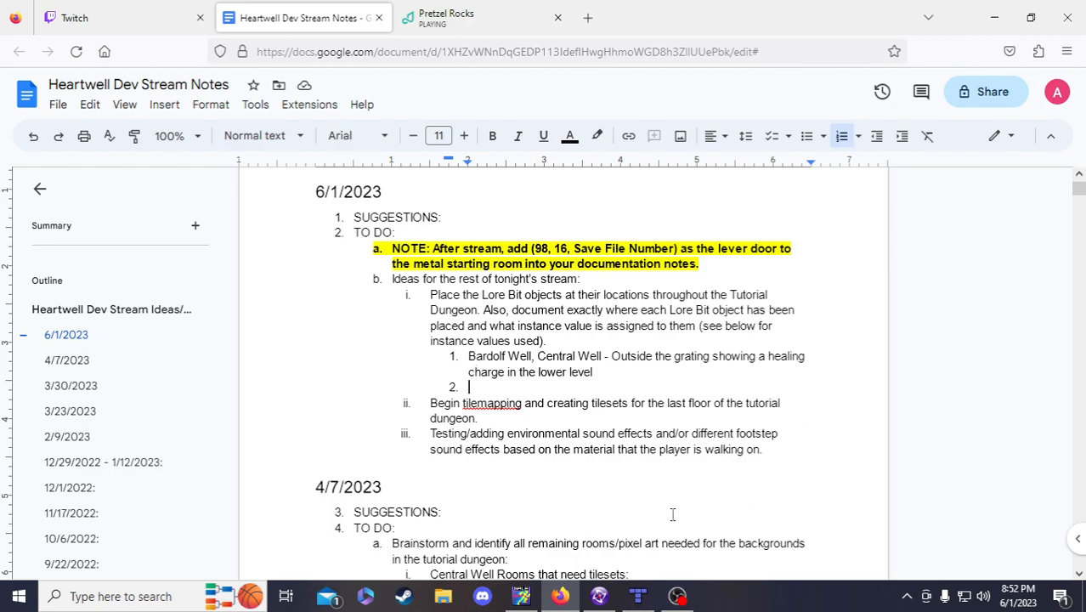
# - Switch to Clickteam Fusion Developer and place a copy of the corridor Lore Bit on the stairs below the wooden barricade, at 2112, 1760
pyautogui.click(599, 596)
pyautogui.click(827, 305)
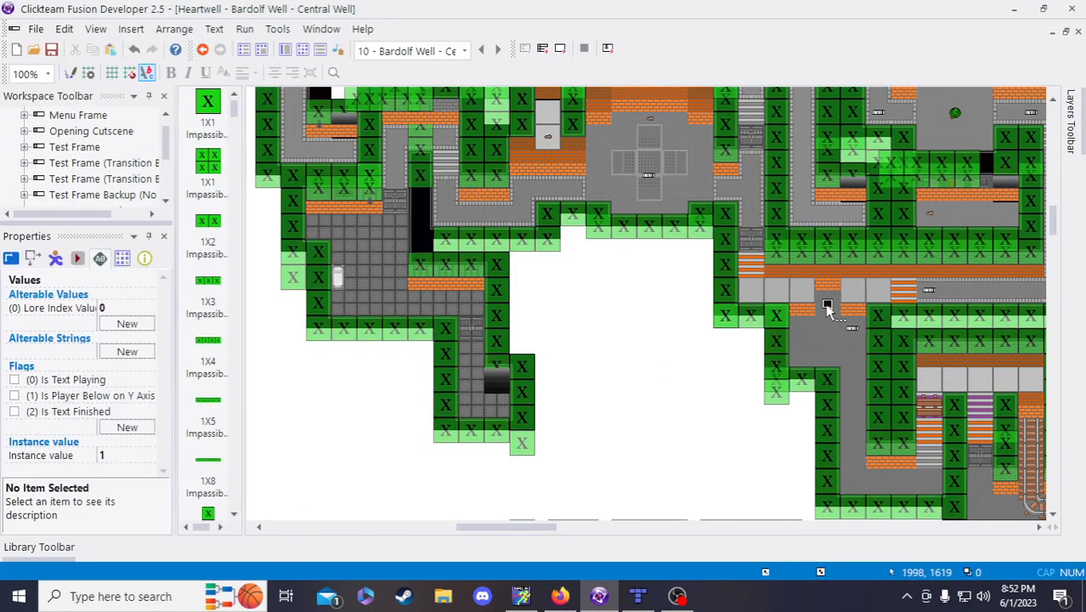
pyautogui.moveTo(544, 534); pyautogui.dragTo(567, 532)
pyautogui.hotkey('ctrl', 'v')
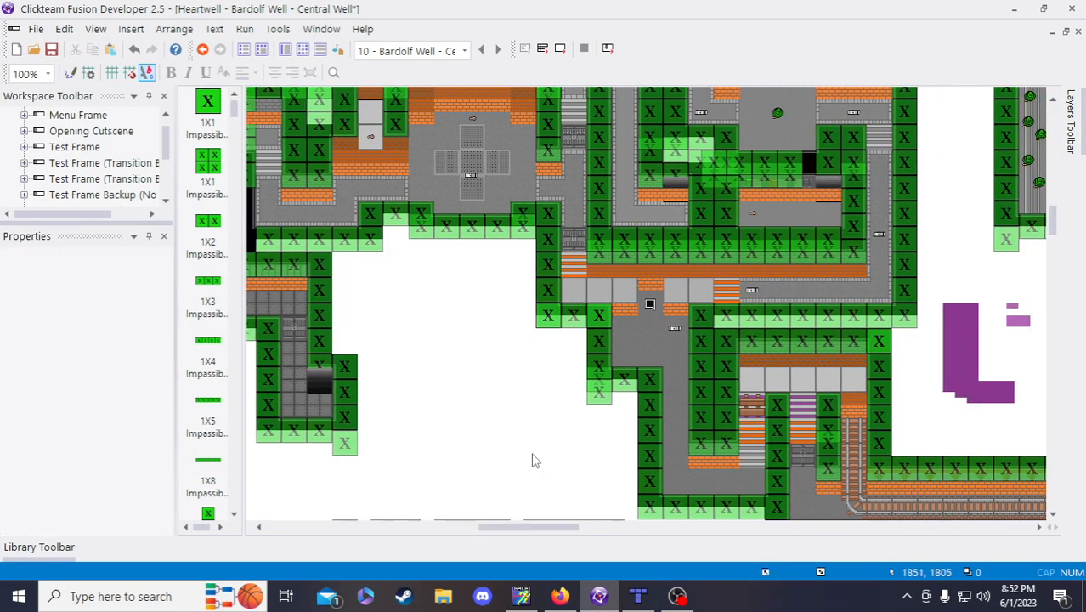
pyautogui.click(514, 444)
pyautogui.click(524, 458)
pyautogui.moveTo(523, 456); pyautogui.dragTo(752, 431)
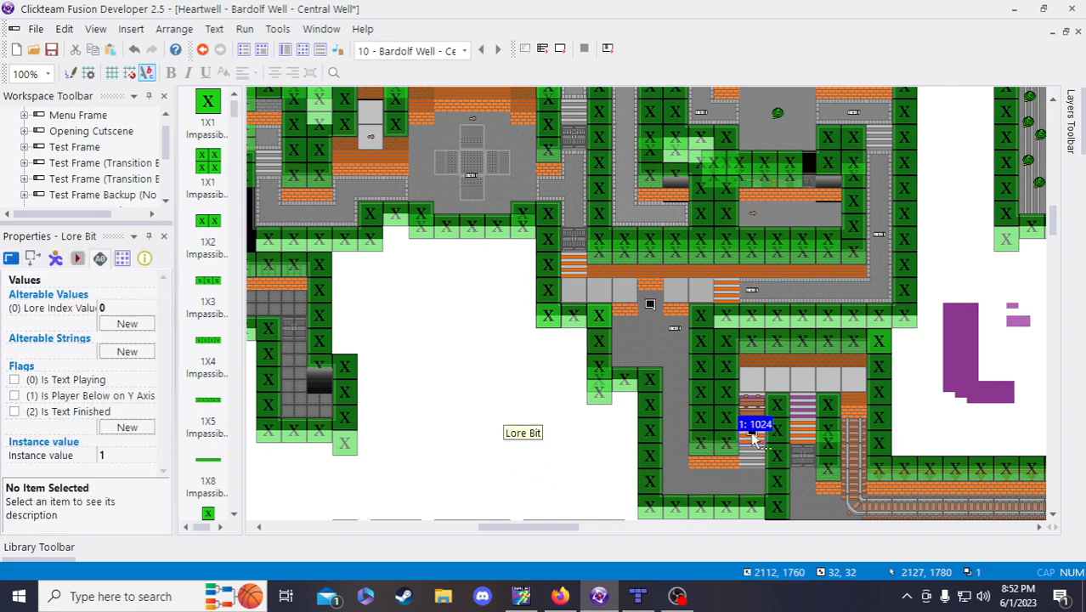
pyautogui.click(514, 468)
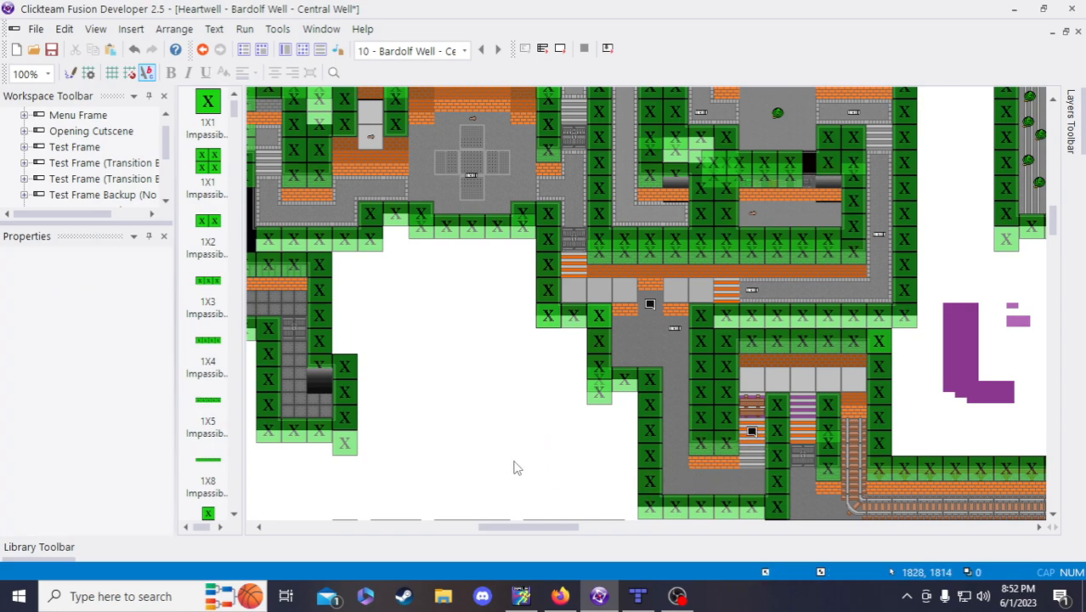
# - Set the instance value of the Lore Bit on the stairs to 2
pyautogui.click(751, 435)
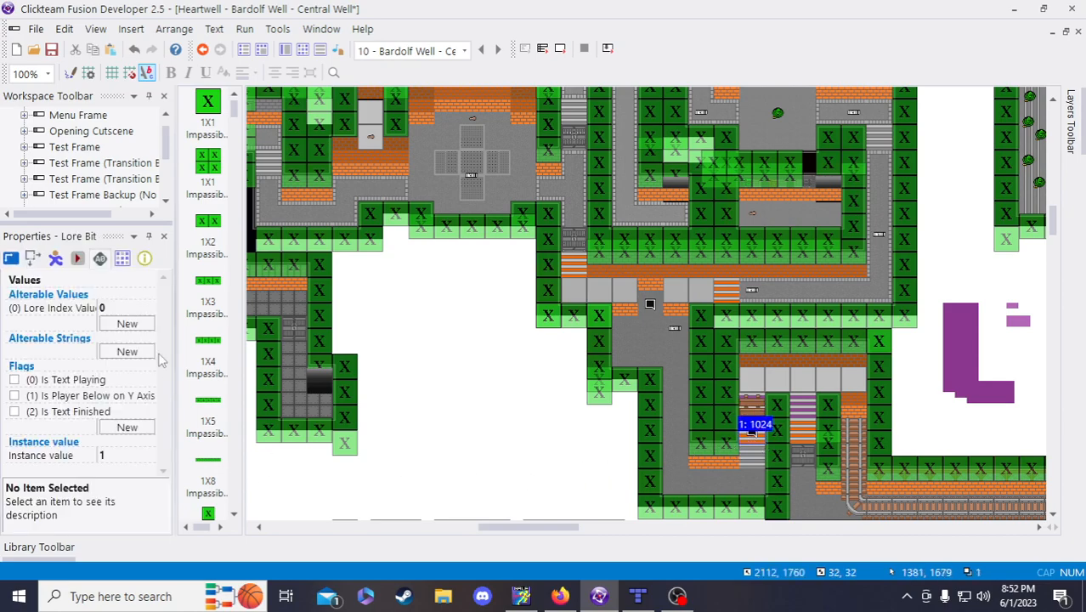
pyautogui.click(113, 459)
pyautogui.write('2')
pyautogui.press('Return')
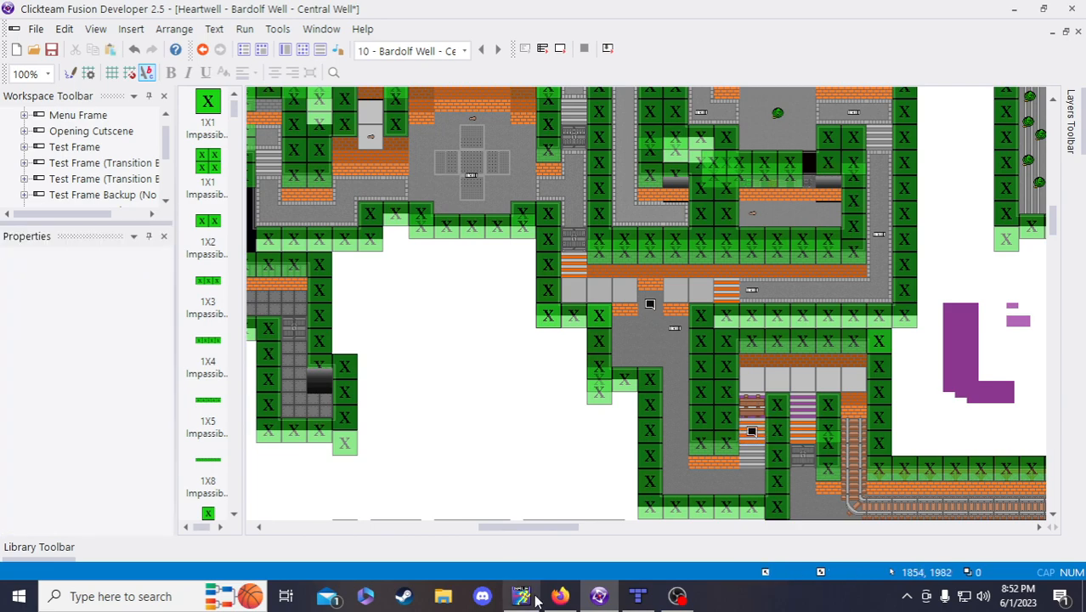
# - Switch to the stream notes in Firefox and copy "Bardolf Well, Central Well" from the first sub-item into the second
pyautogui.click(561, 596)
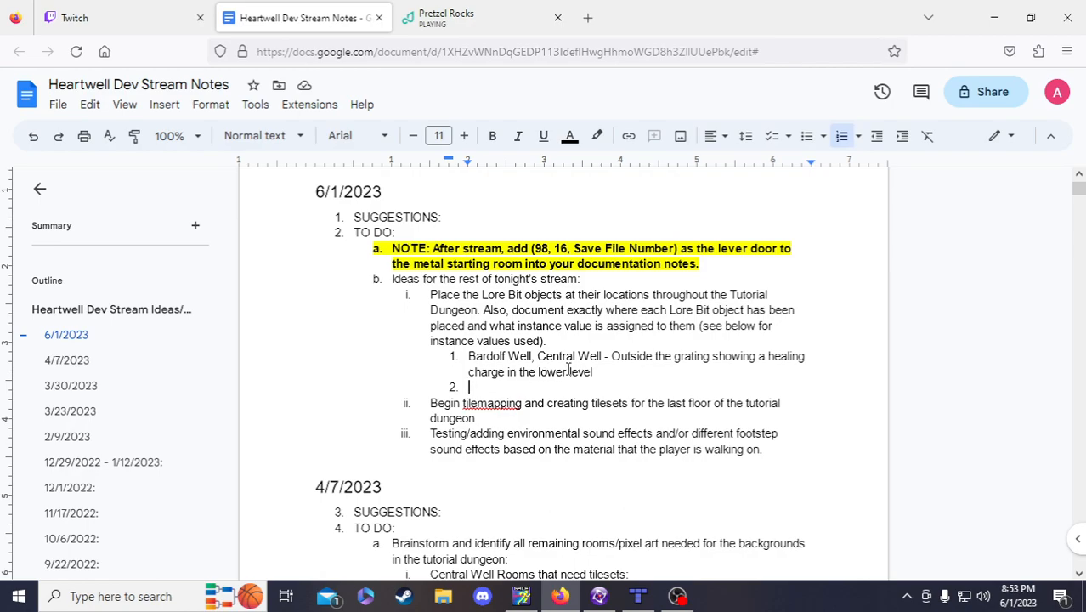
pyautogui.moveTo(604, 357); pyautogui.dragTo(468, 357)
pyautogui.hotkey('ctrl', 'c')
pyautogui.click(472, 387)
pyautogui.hotkey('ctrl', 'v')
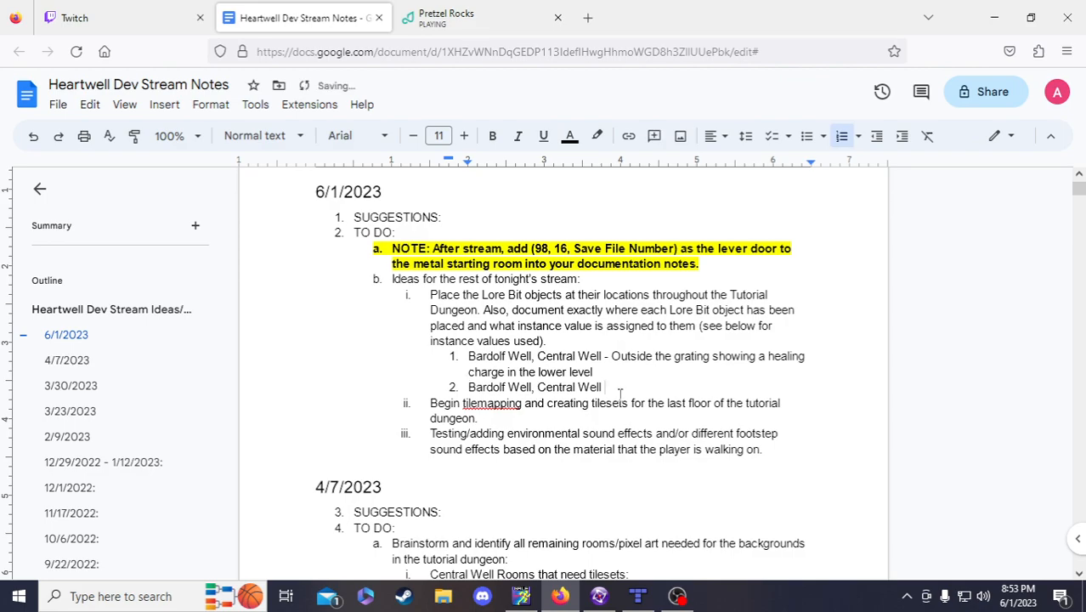
# - Change the first sub-item's location prefix to "Bardolf Well - Central Well:"
pyautogui.click(471, 387)
pyautogui.press('Left')
pyautogui.click(536, 356)
pyautogui.press('BackSpace')
pyautogui.write('-')
pyautogui.click(618, 356)
pyautogui.press('BackSpace')
pyautogui.press('BackSpace')
pyautogui.press('BackSpace')
pyautogui.write(':')
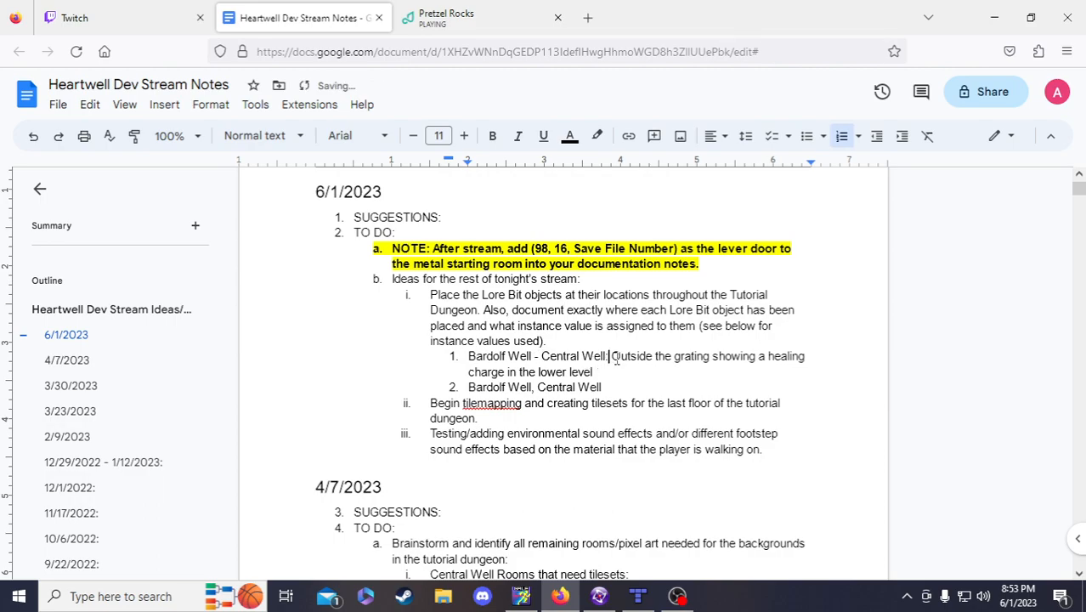
# - Replace the second sub-item with "Bardolf Well - Central Well: Outside the wooden barricade leading to the Eastern Exit" and start a third
pyautogui.moveTo(655, 356); pyautogui.dragTo(468, 356)
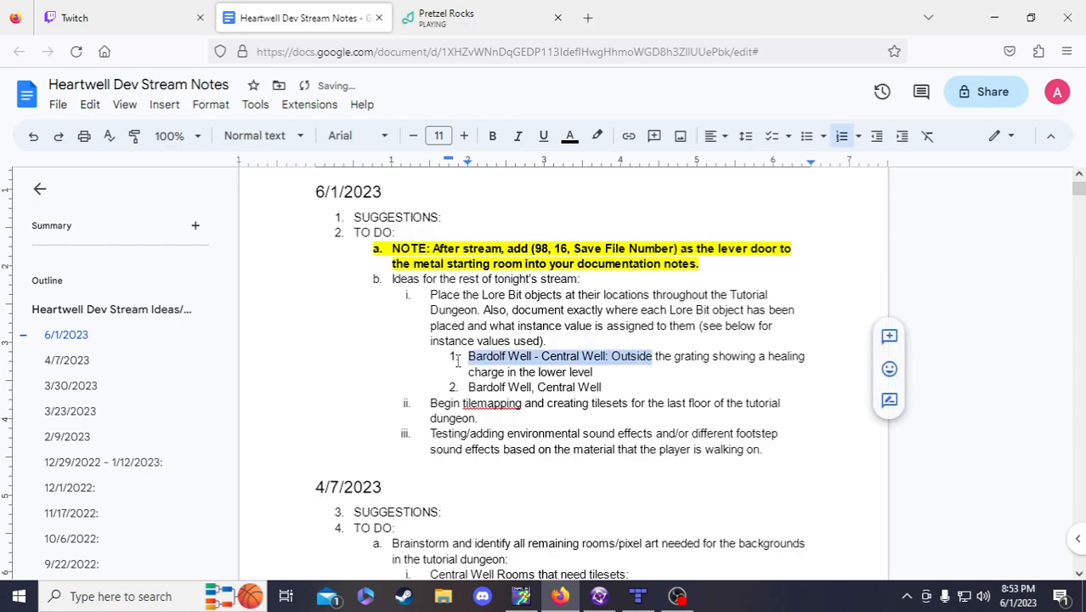
pyautogui.moveTo(603, 387); pyautogui.dragTo(463, 387)
pyautogui.hotkey('ctrl', 'v')
pyautogui.write('the w')
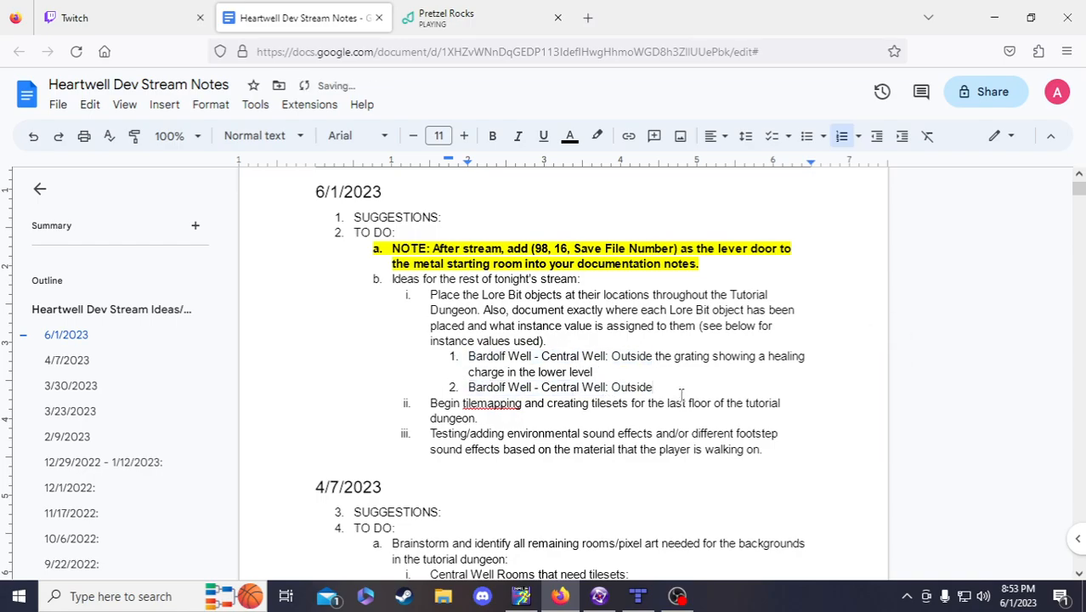
pyautogui.write('ooden barricade leading')
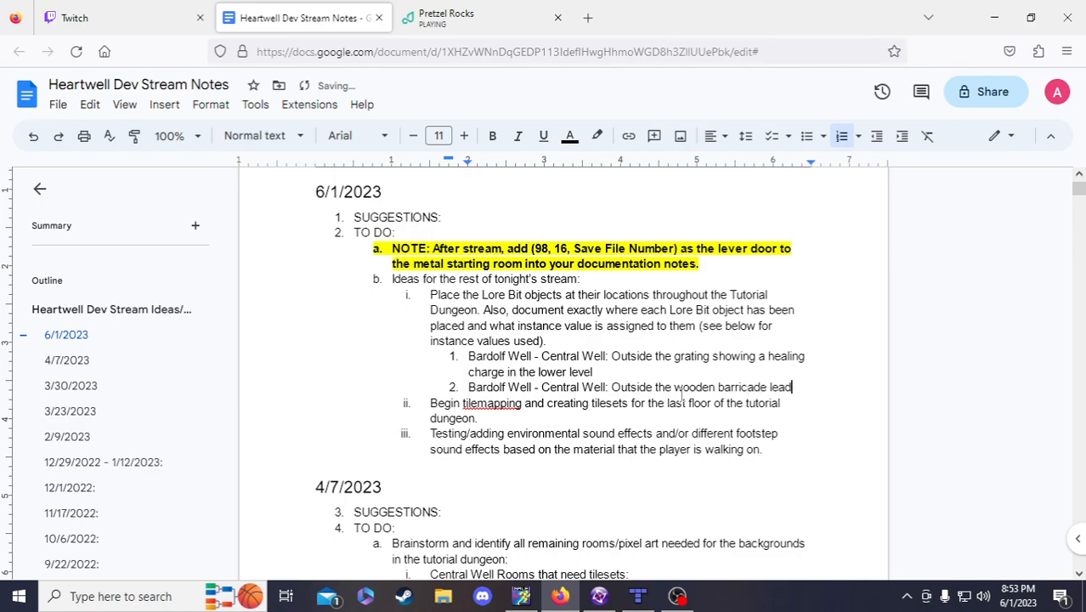
pyautogui.press('BackSpace')
pyautogui.press('BackSpace')
pyautogui.write('g to the Easte')
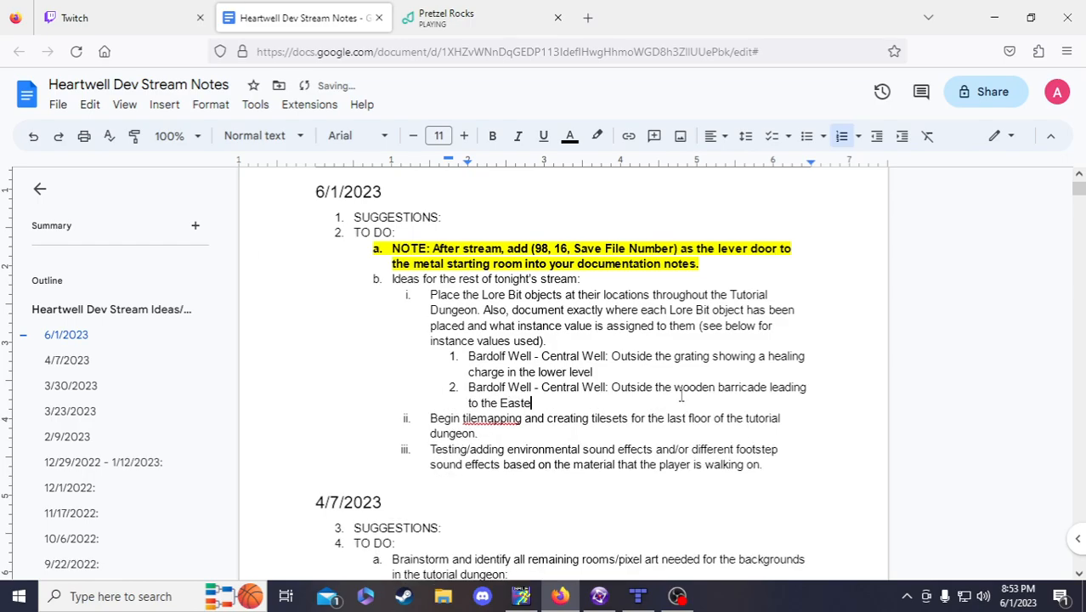
pyautogui.write('rn Exit')
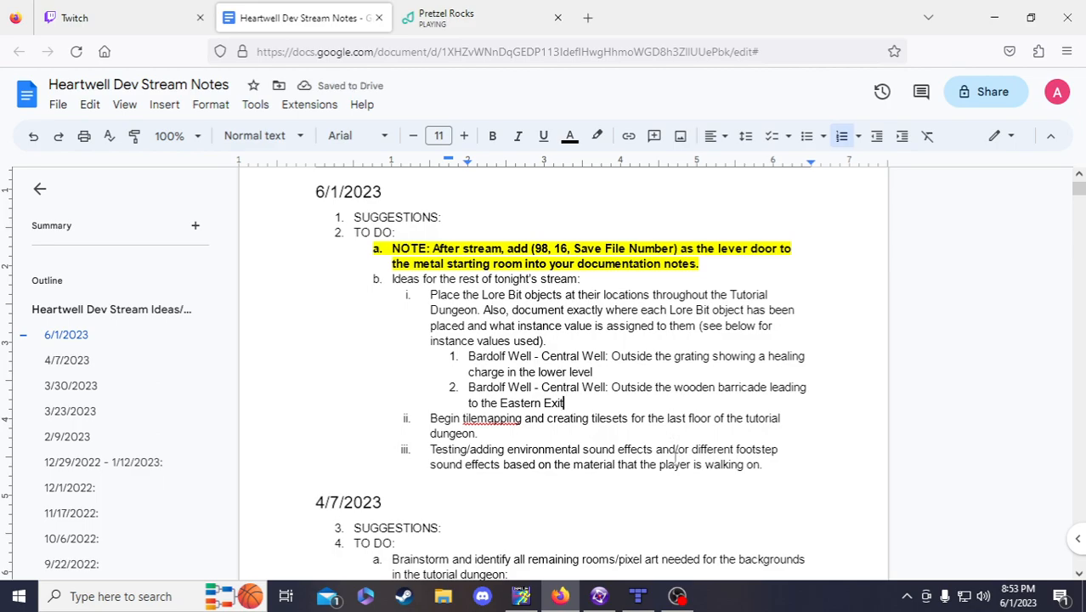
pyautogui.press('Return')
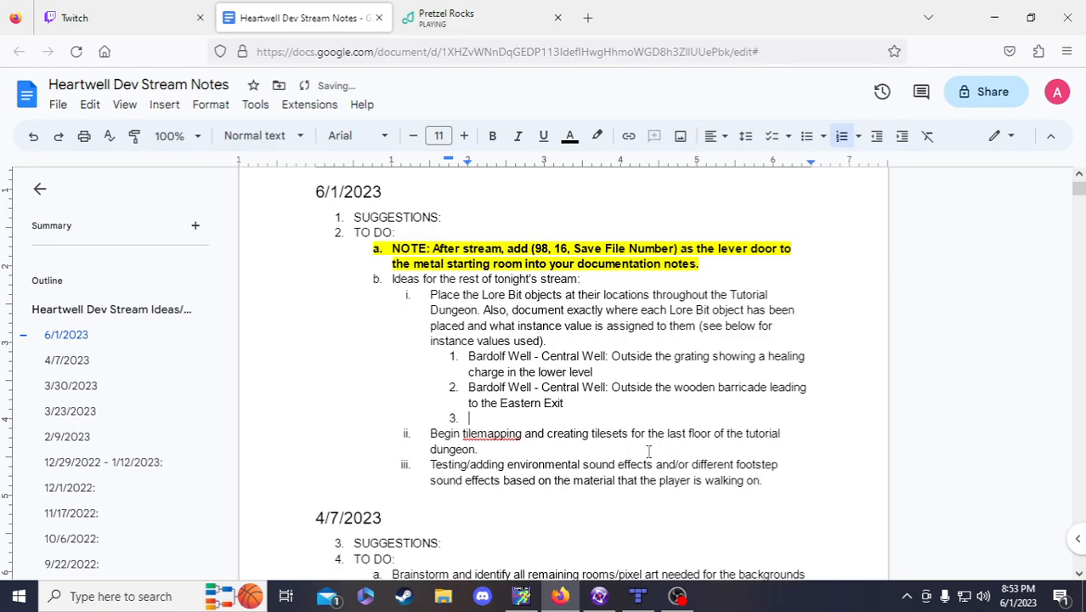
# - Switch back to Clickteam Fusion Developer and save the project
pyautogui.click(600, 596)
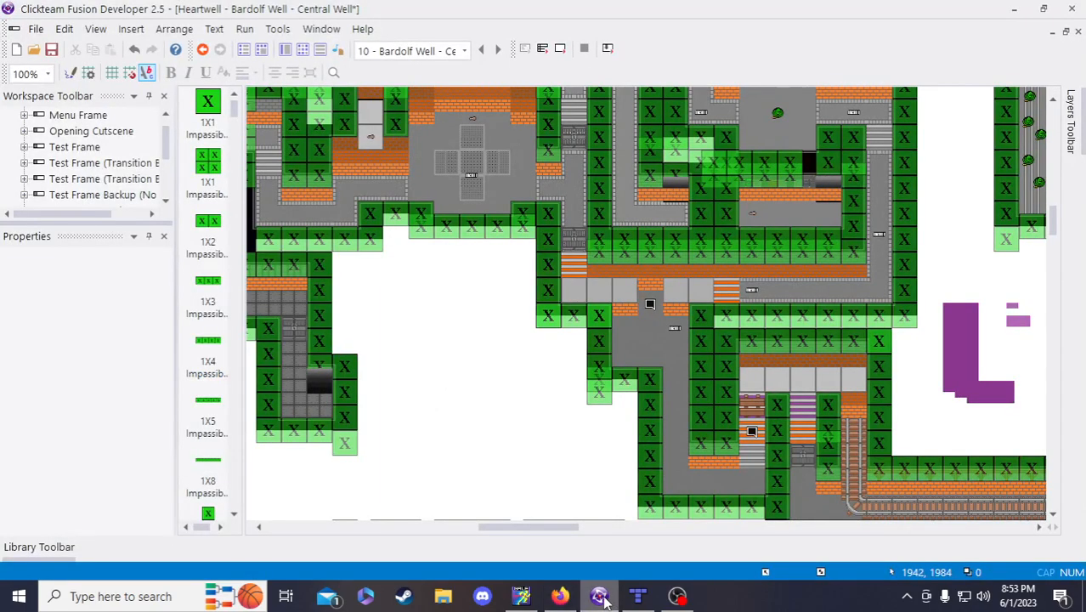
pyautogui.click(52, 50)
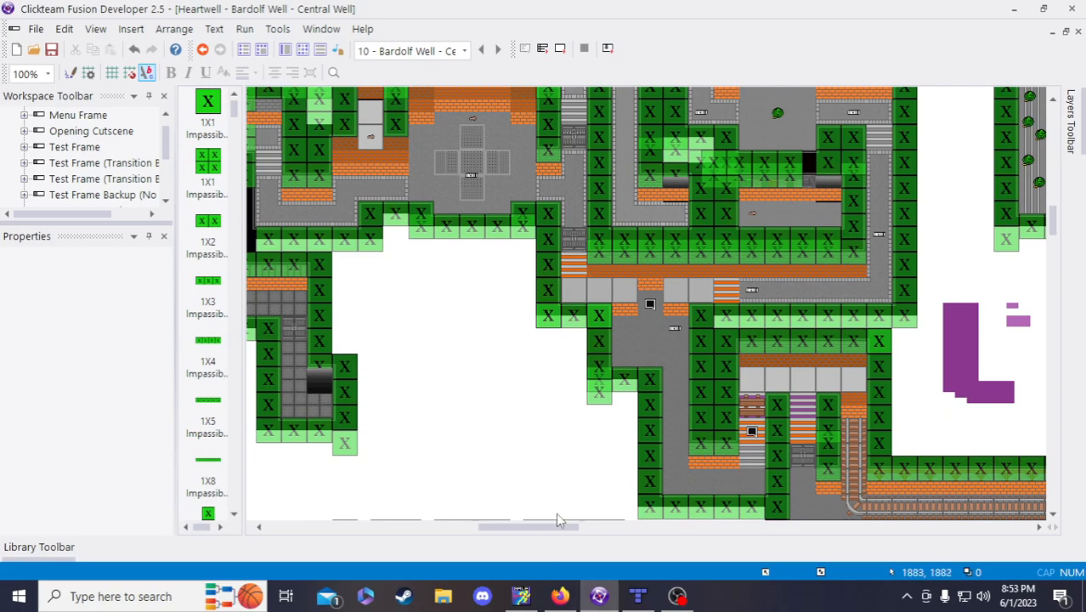
pyautogui.scroll(-3, 545, 517)
pyautogui.scroll(3, 576, 419)
# - Copy the Lore Bit on the stairs and place the copy on the rail tracks of the lower corridor, at 2272, 1856
pyautogui.moveTo(582, 527); pyautogui.dragTo(591, 529)
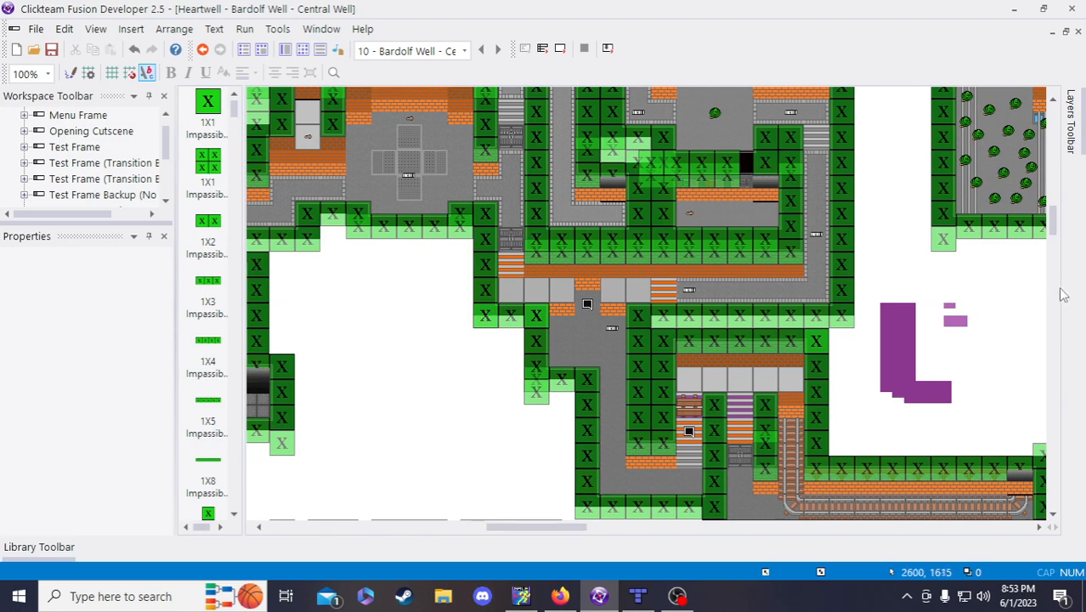
pyautogui.moveTo(1053, 222); pyautogui.dragTo(1059, 231)
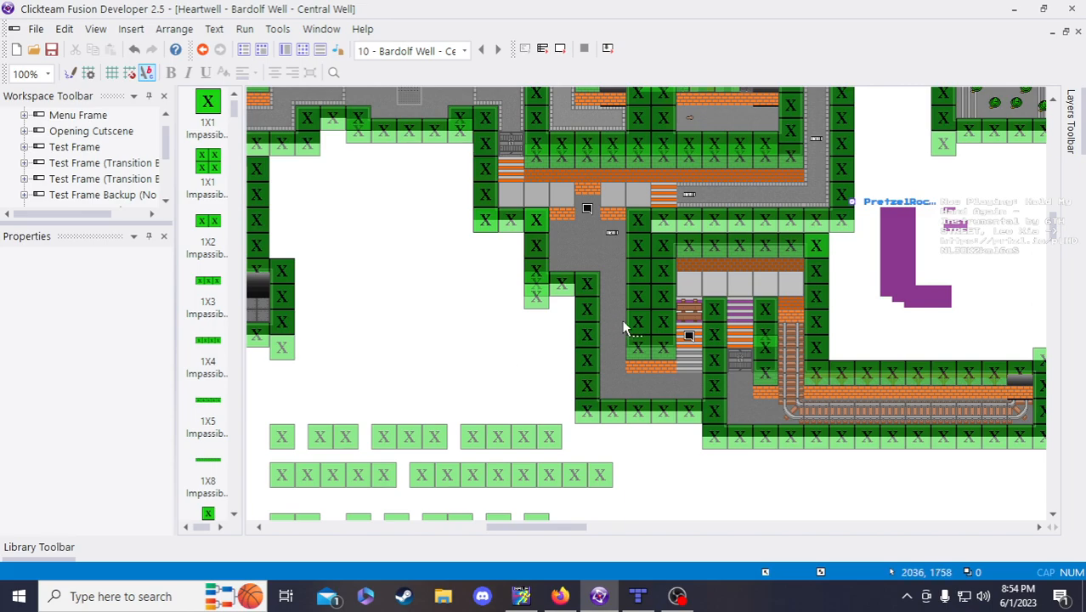
pyautogui.click(688, 336)
pyautogui.click(712, 506)
pyautogui.hotkey('ctrl', 'v')
pyautogui.click(706, 507)
pyautogui.click(747, 515)
pyautogui.moveTo(718, 519); pyautogui.dragTo(814, 417)
pyautogui.click(848, 509)
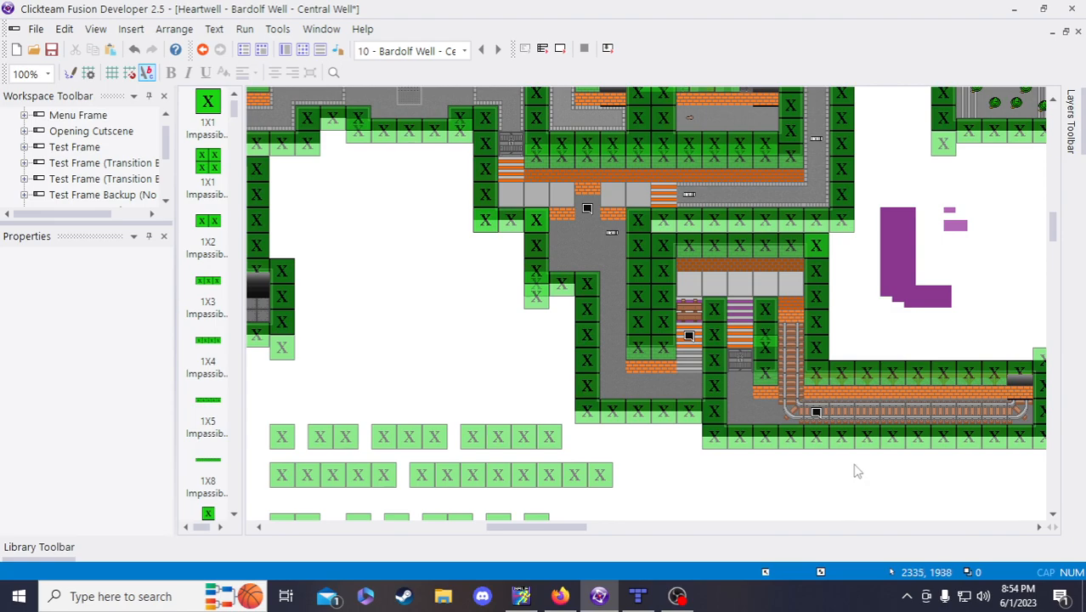
# - Set the instance value of the Lore Bit on the rail tracks to 3
pyautogui.click(816, 412)
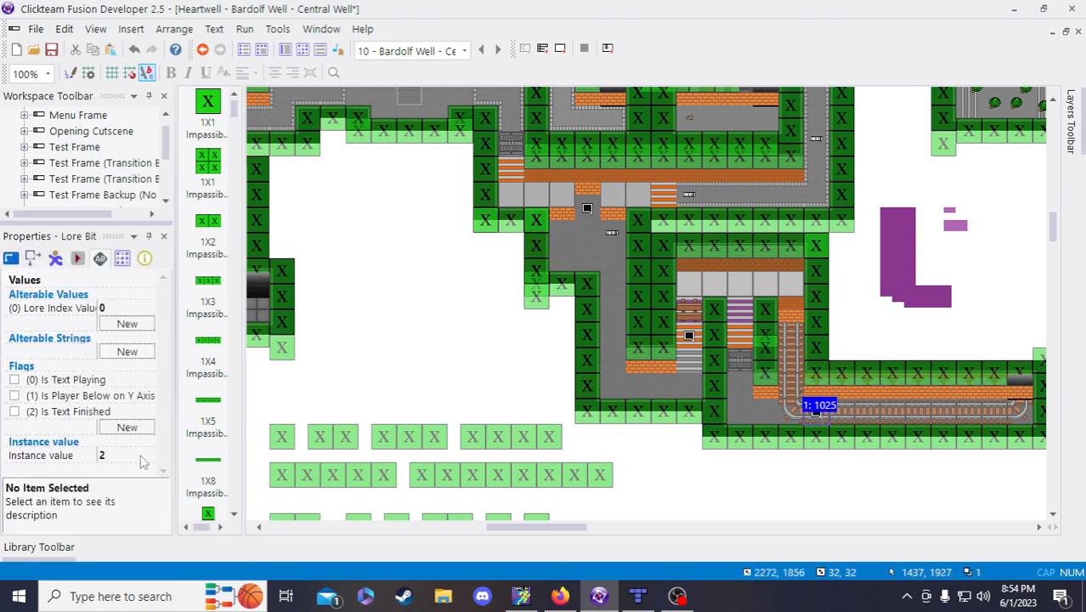
pyautogui.click(136, 456)
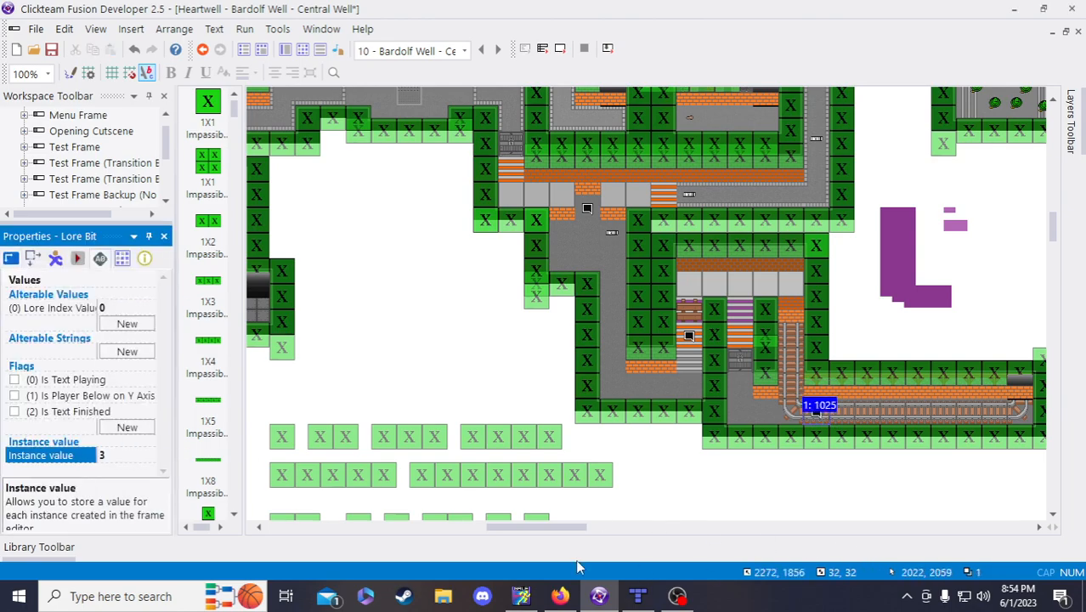
# - Switch to the stream notes, write "Bardolf Well - Central Well: In the mineshaft leading to the Eastern Exit" as the third sub-item, and start a fourth
pyautogui.click(560, 595)
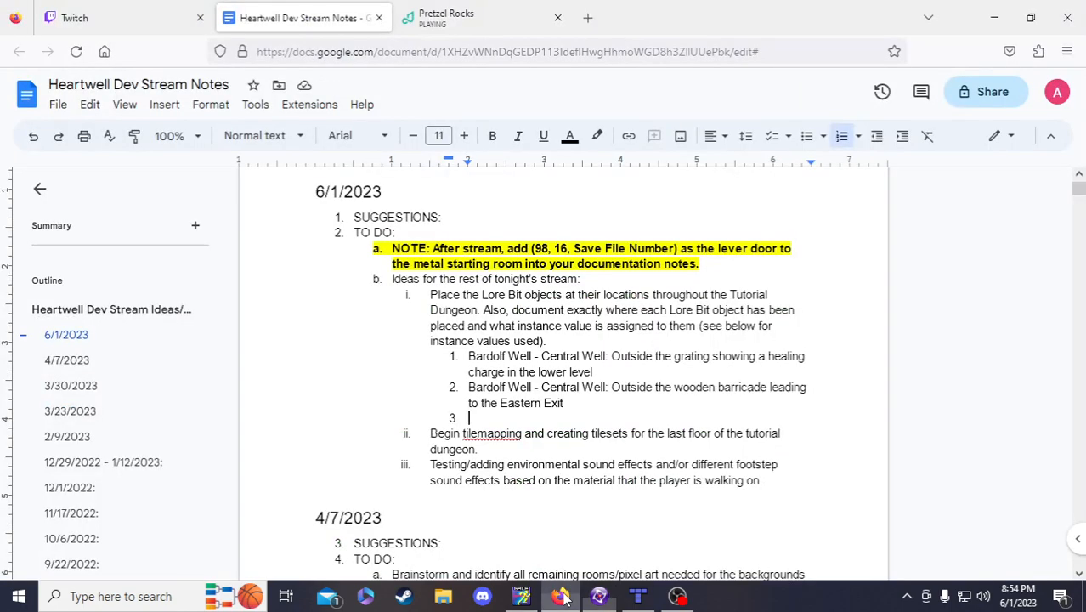
pyautogui.moveTo(468, 388); pyautogui.dragTo(656, 396)
pyautogui.hotkey('ctrl', 'c')
pyautogui.click(527, 418)
pyautogui.hotkey('ctrl', 'v')
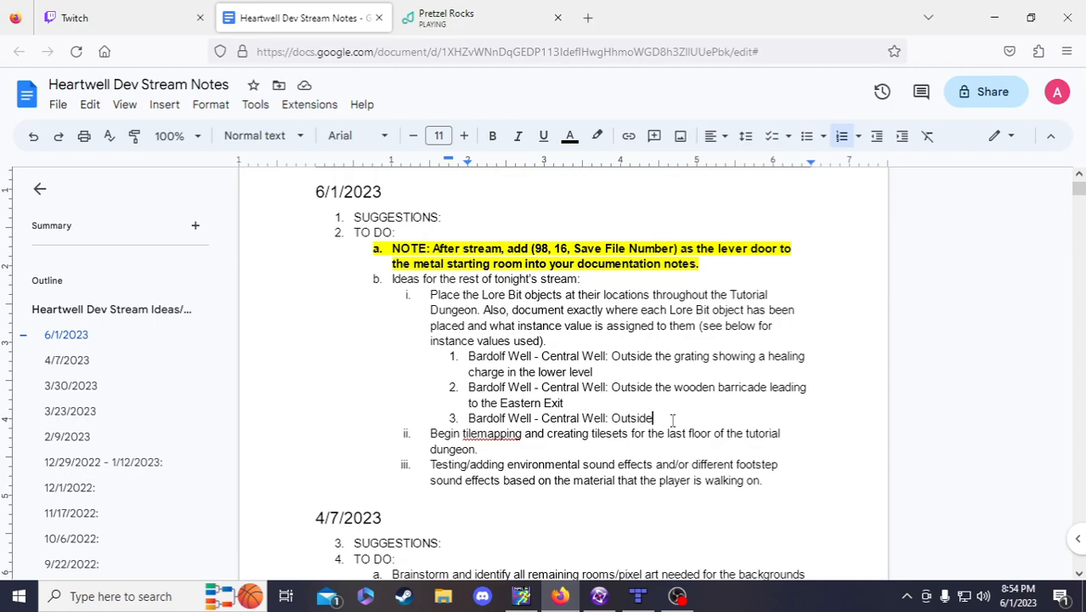
pyautogui.moveTo(673, 419); pyautogui.dragTo(616, 425)
pyautogui.write('In the mineshaft leadning to')
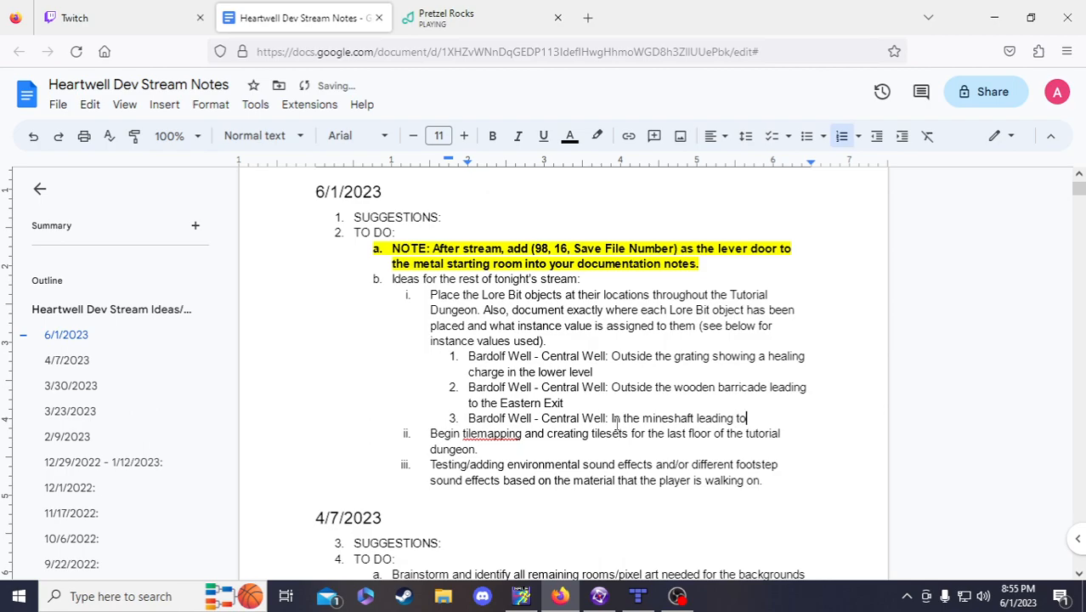
pyautogui.write(' the Eastern Exit')
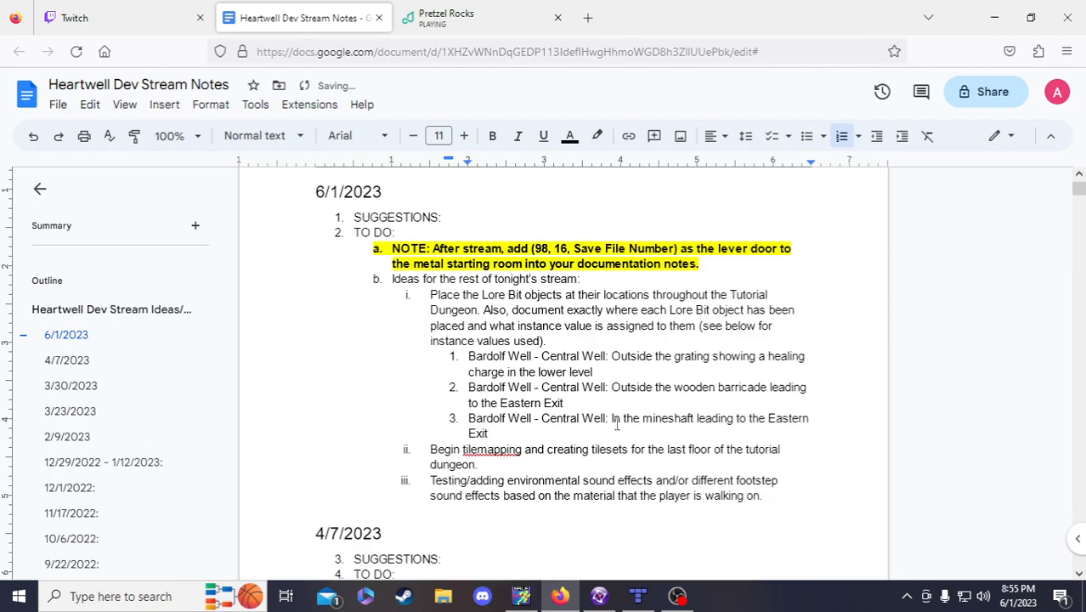
pyautogui.press('Return')
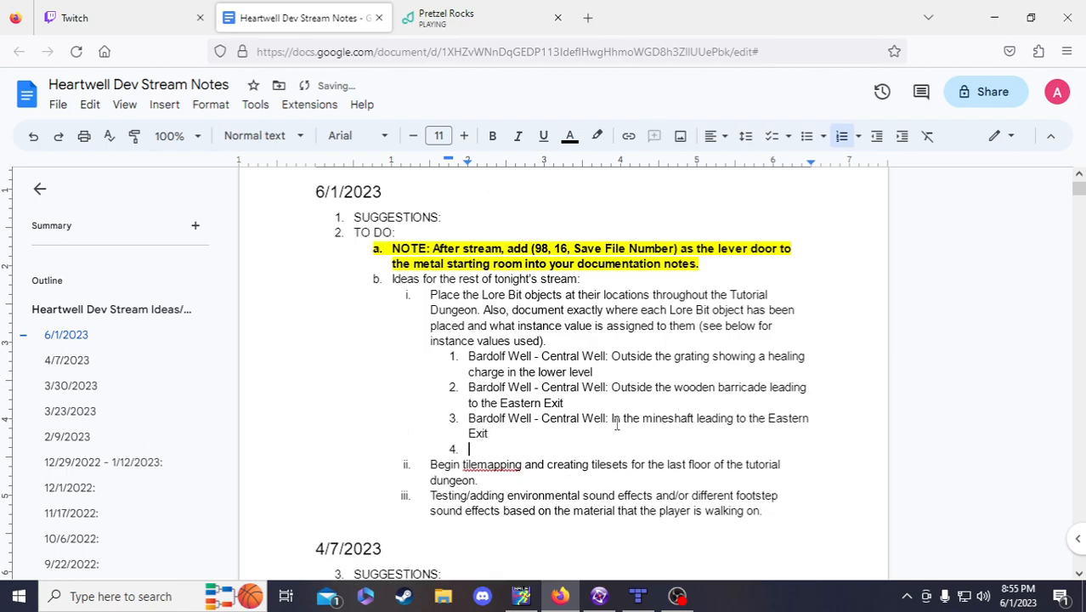
# - Return to Clickteam Fusion Developer and save the project with the mineshaft Lore Bit
pyautogui.click(599, 596)
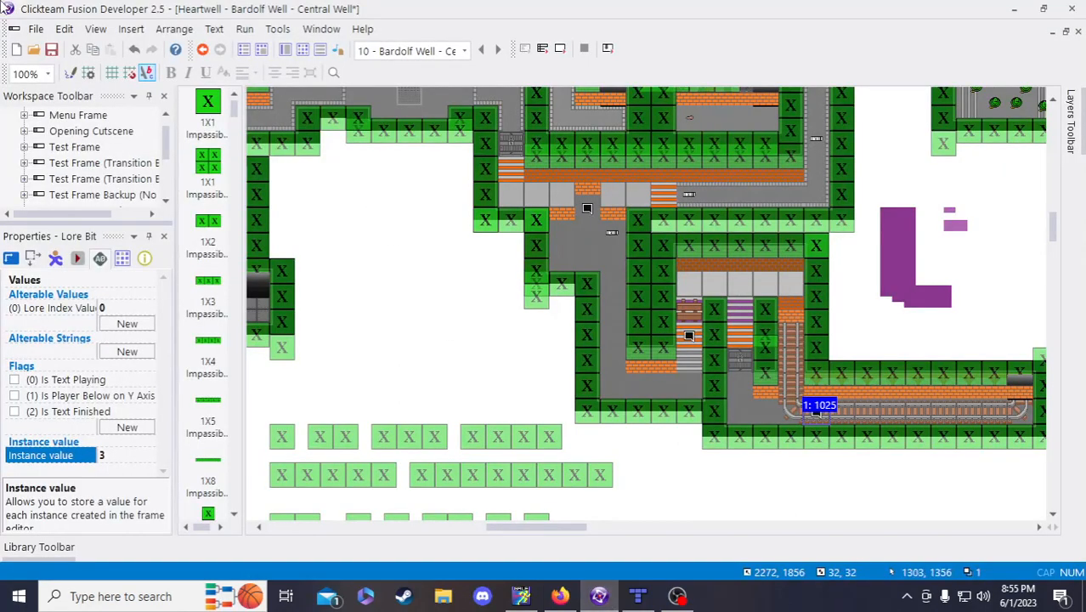
pyautogui.click(51, 50)
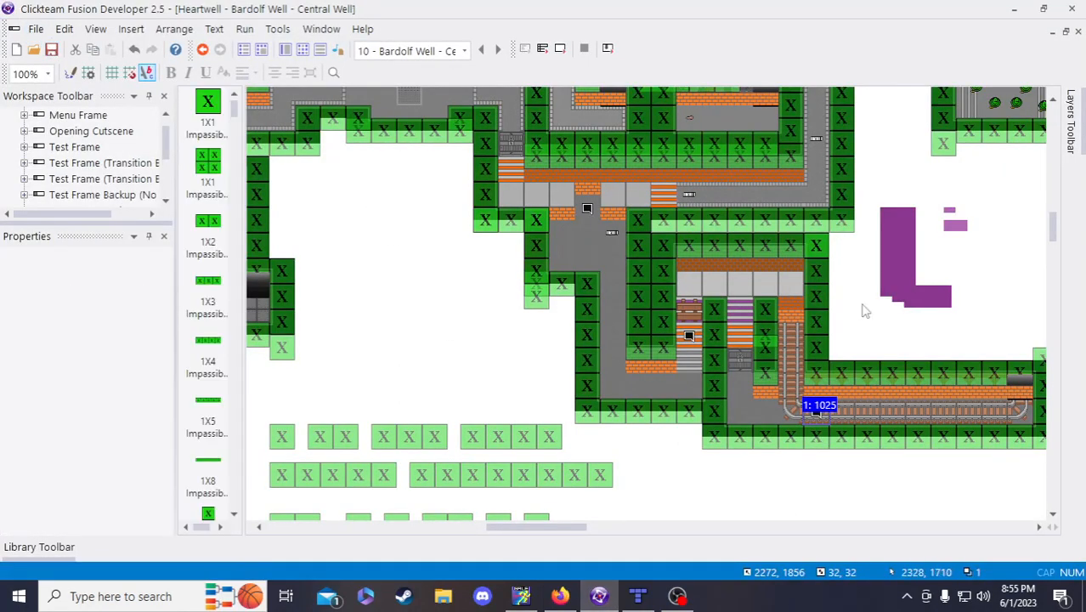
# - In the notes, write "Bardolf Well - Central Well: Sign next to the Blacksmith Forge's locked door" as the fourth sub-item and start a fifth
pyautogui.click(567, 598)
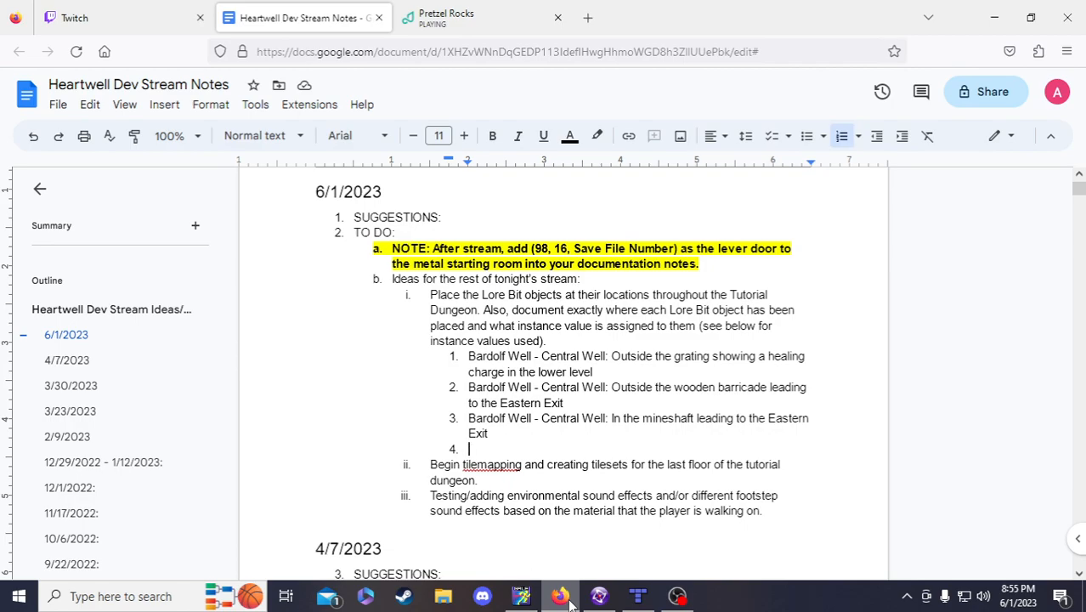
pyautogui.moveTo(608, 418); pyautogui.dragTo(468, 418)
pyautogui.hotkey('ctrl', 'c')
pyautogui.click(466, 449)
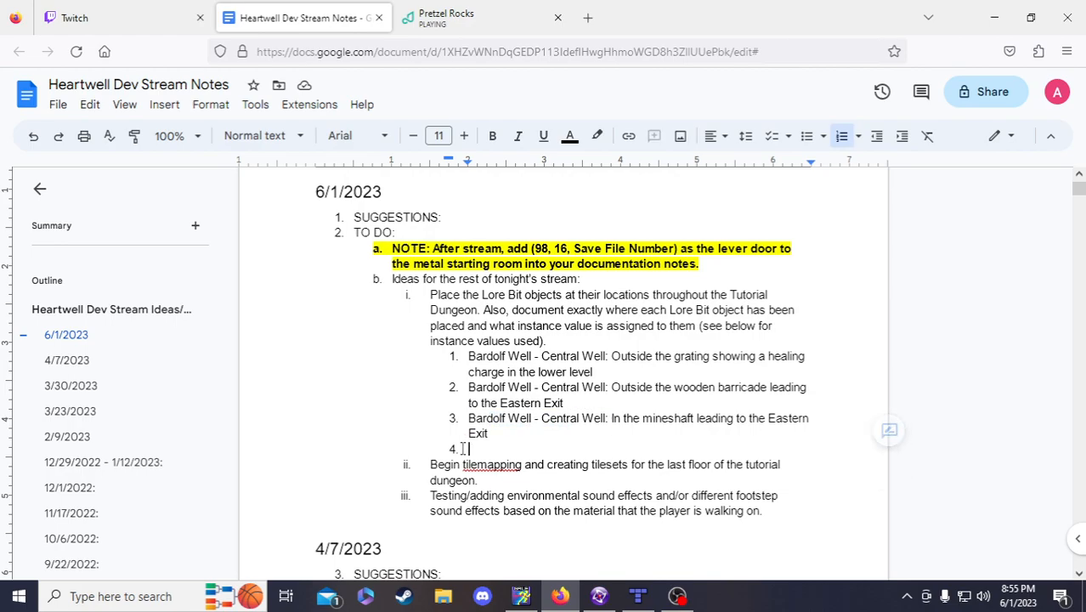
pyautogui.hotkey('ctrl', 'v')
pyautogui.write('Sign n')
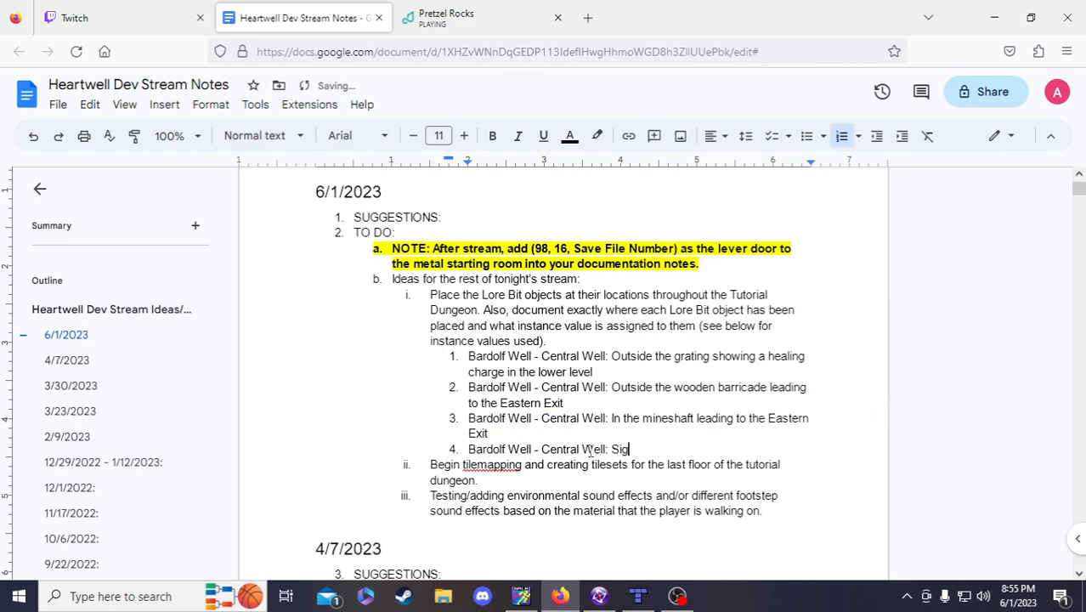
pyautogui.press('BackSpace')
pyautogui.write('next to the Blacksm')
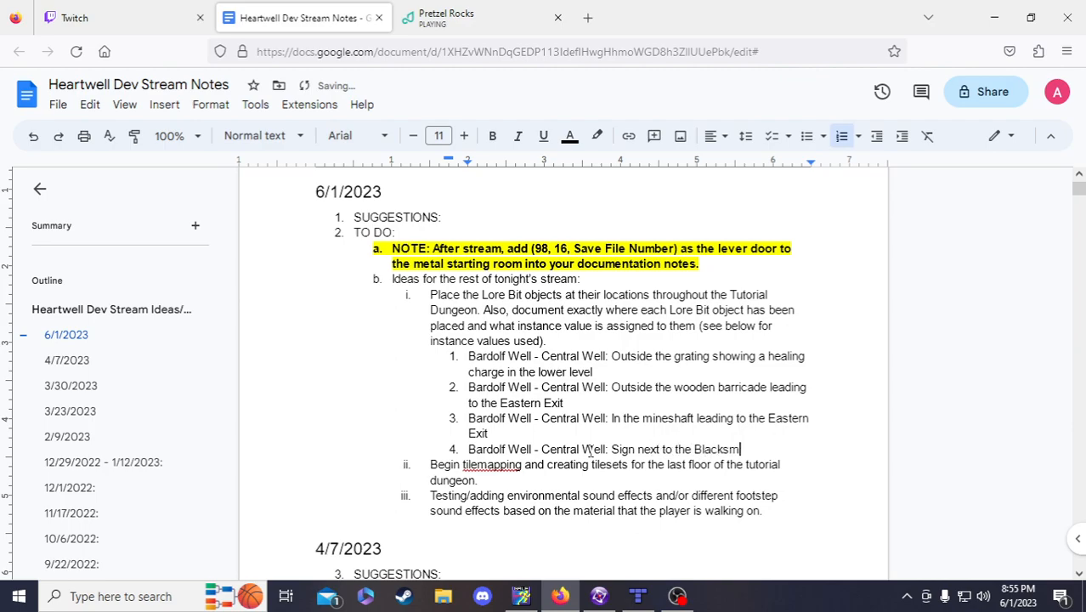
pyautogui.write("ith Forge's loc")
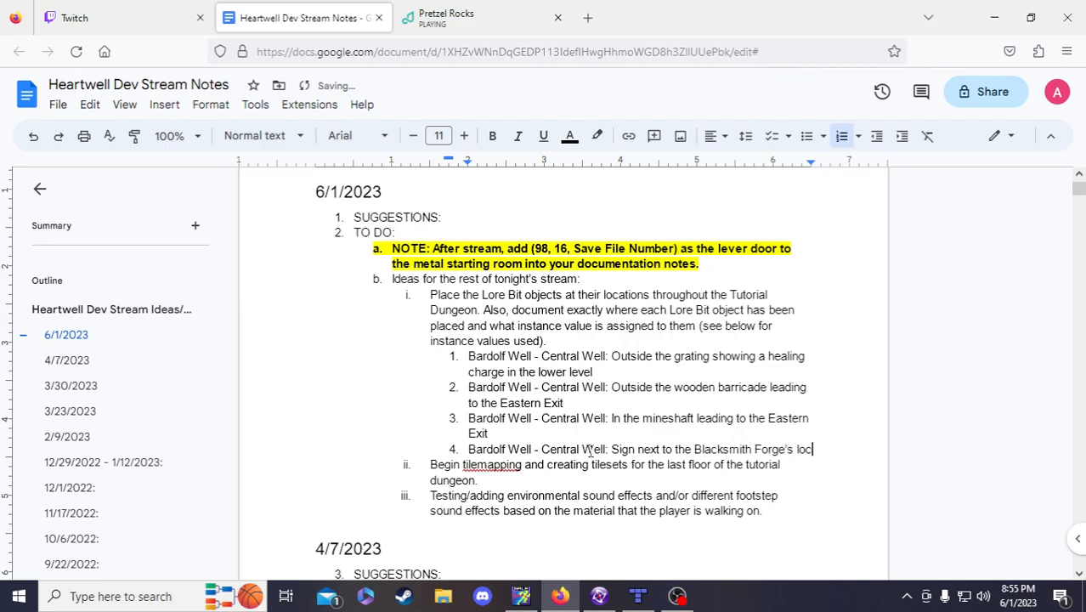
pyautogui.write('ked door')
pyautogui.press('Return')
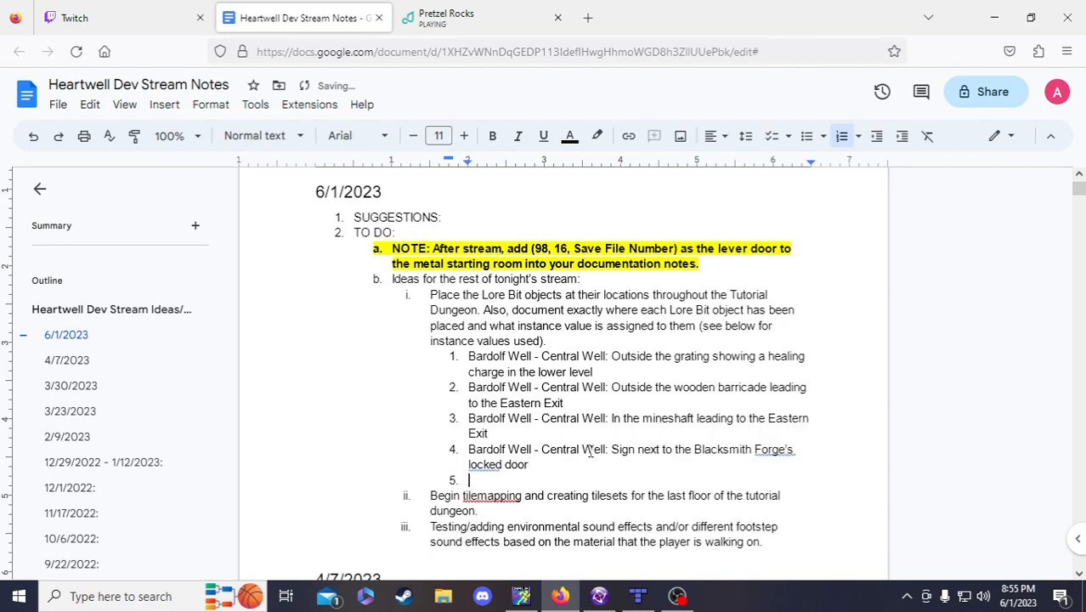
# - In Clickteam Fusion Developer, copy the Lore Bit on the rail tracks and place the copy in the empty area west of the corridors, at 1280, 1136
pyautogui.click(599, 596)
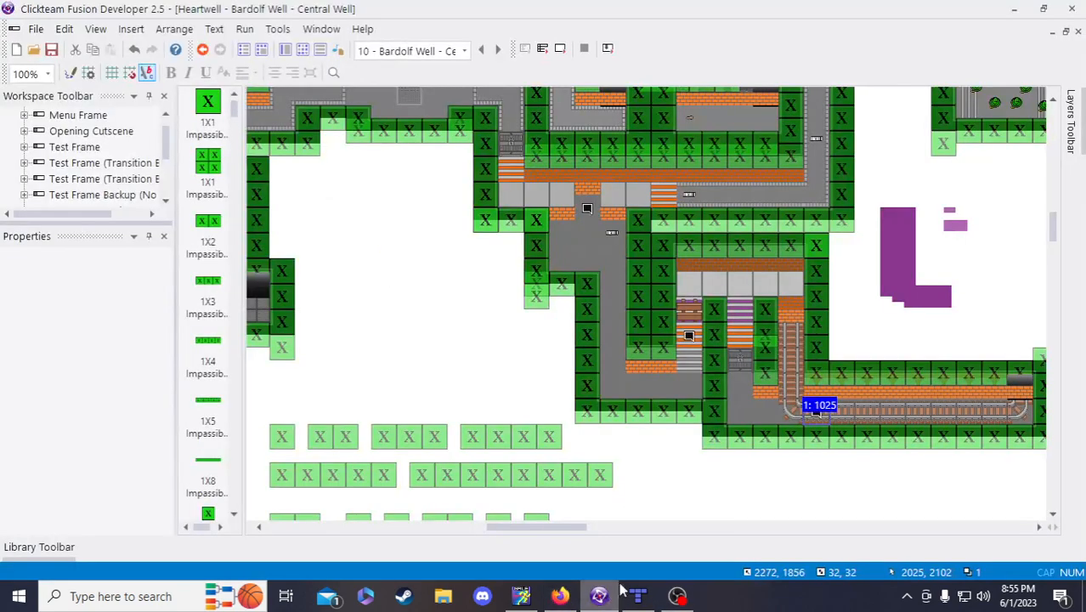
pyautogui.click(819, 413)
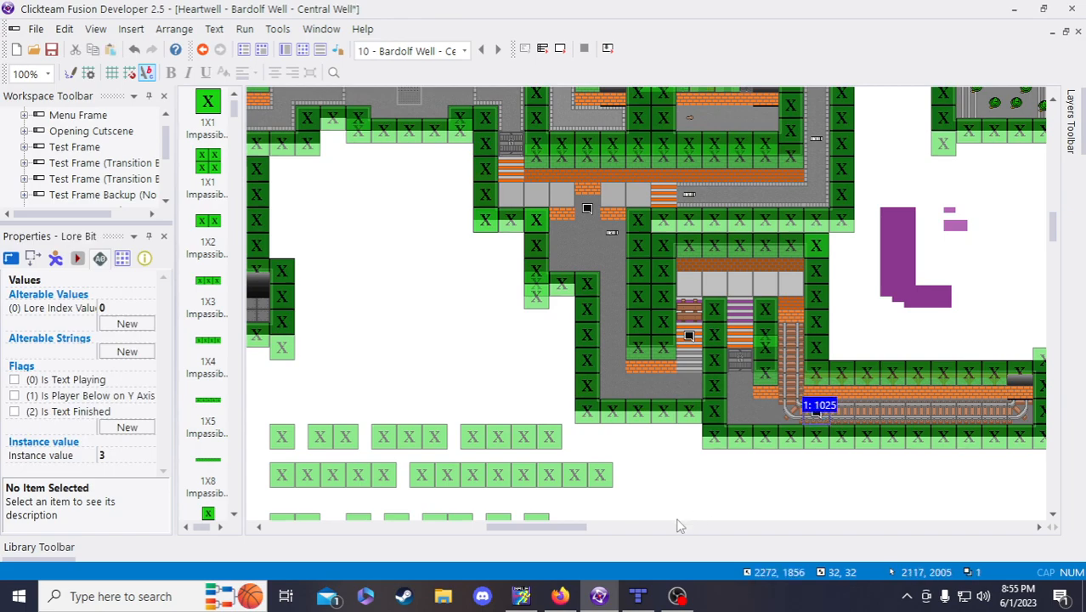
pyautogui.moveTo(573, 533); pyautogui.dragTo(514, 530)
pyautogui.scroll(2, 514, 530)
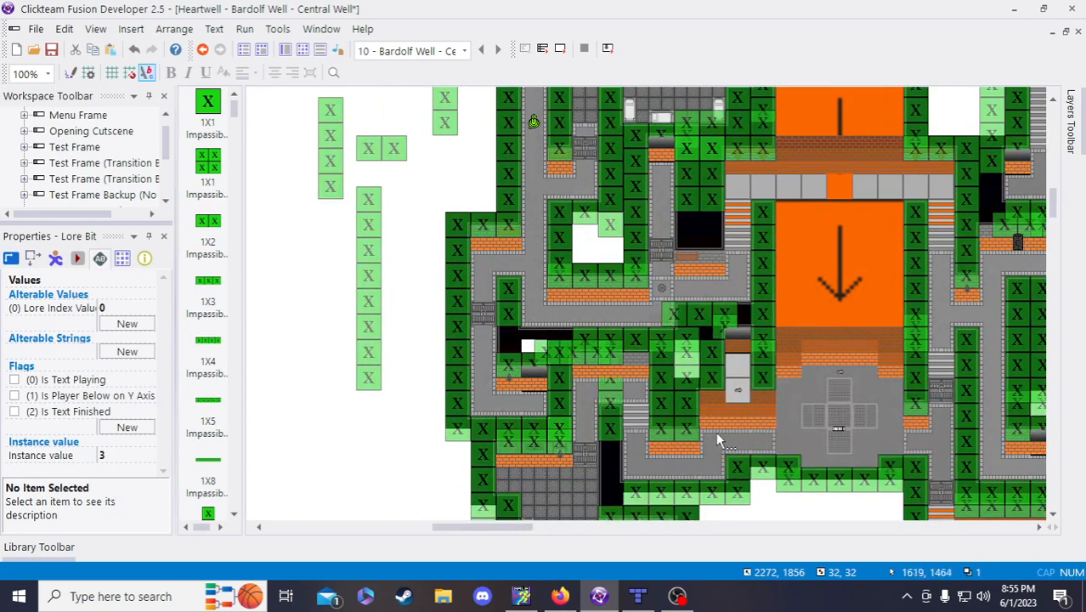
pyautogui.click(474, 192)
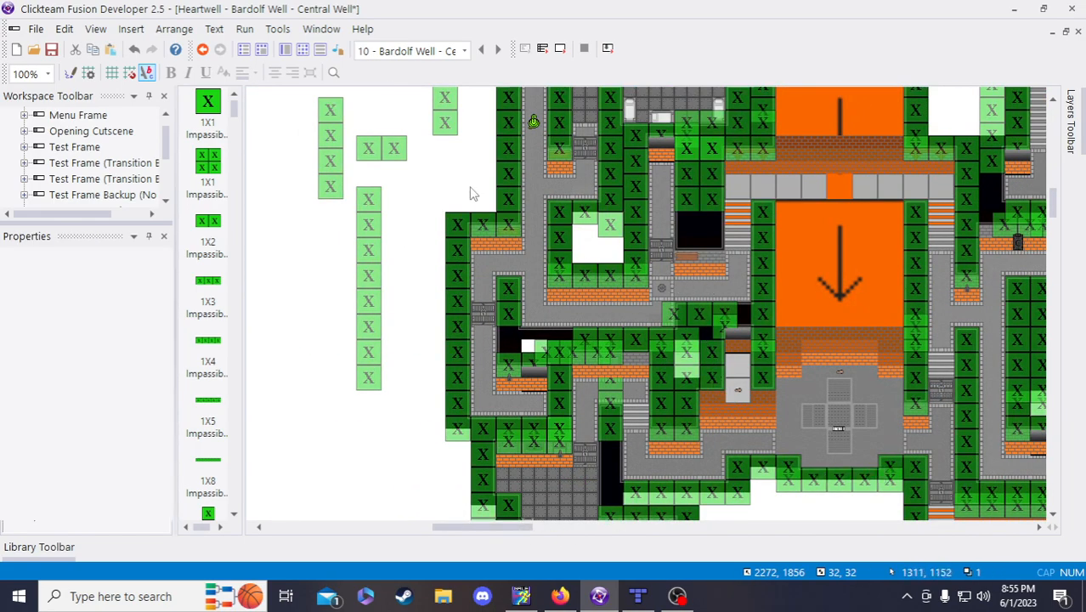
pyautogui.click(445, 174)
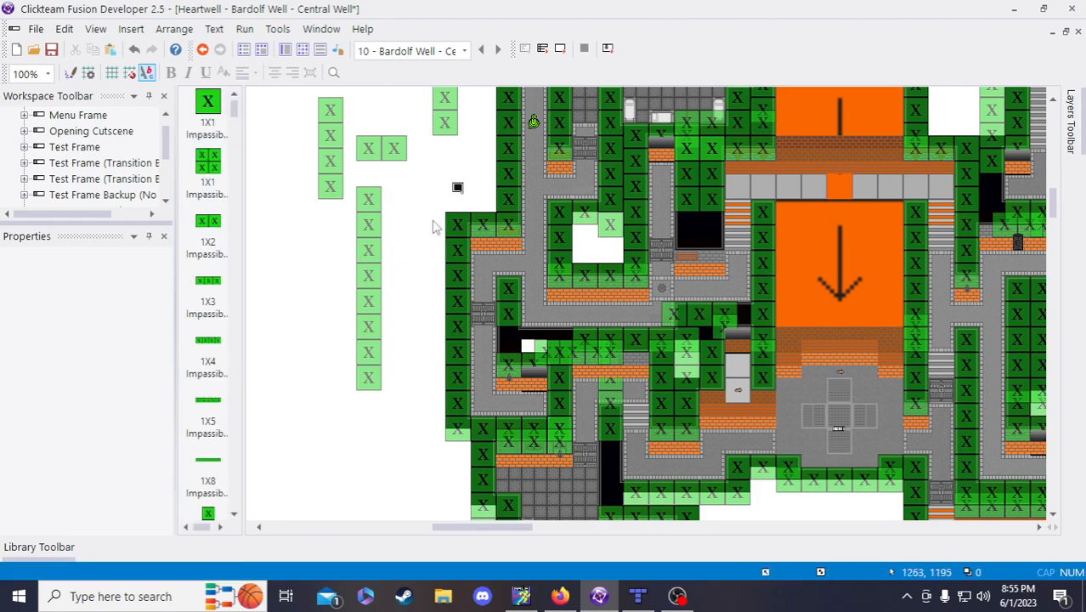
pyautogui.click(460, 191)
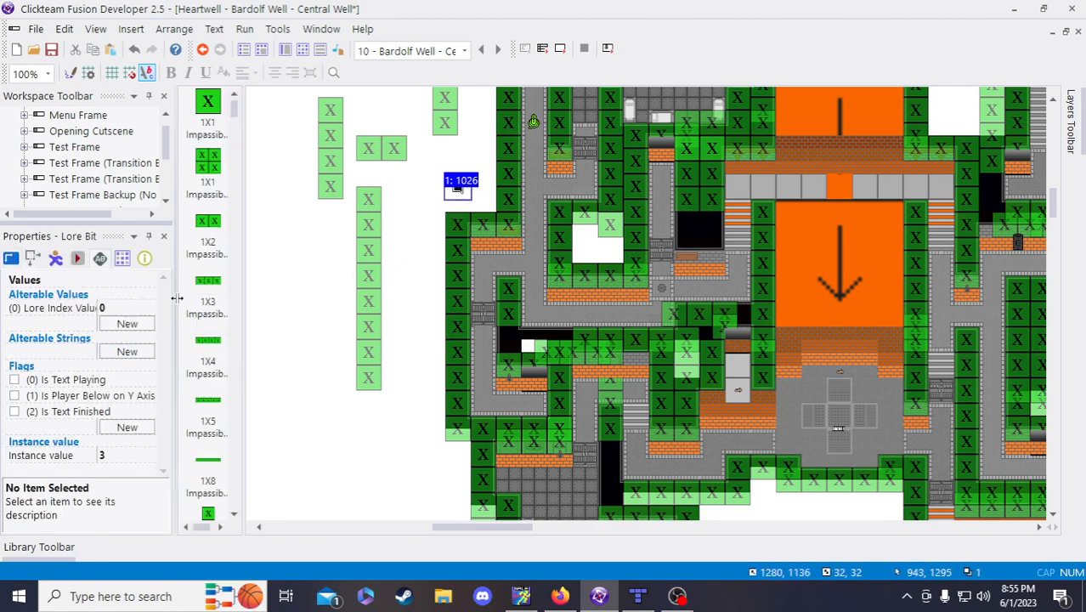
# - Check the instance values of the three earlier Lore Bits and set the new copy's instance value to 4
pyautogui.scroll(-5, 384, 438)
pyautogui.moveTo(476, 527); pyautogui.dragTo(524, 533)
pyautogui.click(630, 208)
pyautogui.click(732, 338)
pyautogui.click(853, 411)
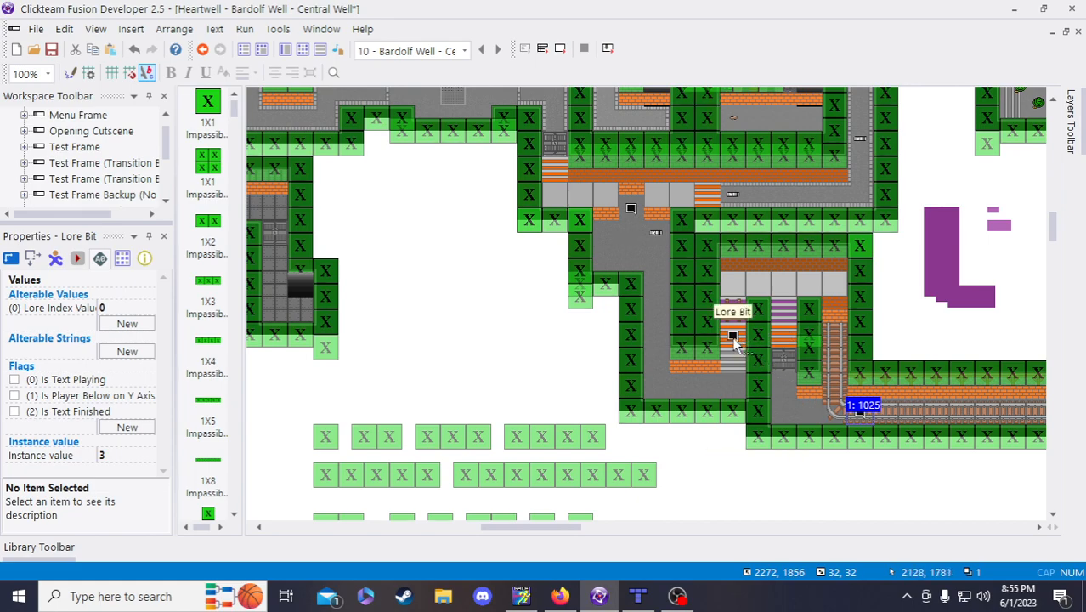
pyautogui.moveTo(555, 529); pyautogui.dragTo(496, 512)
pyautogui.scroll(8, 496, 511)
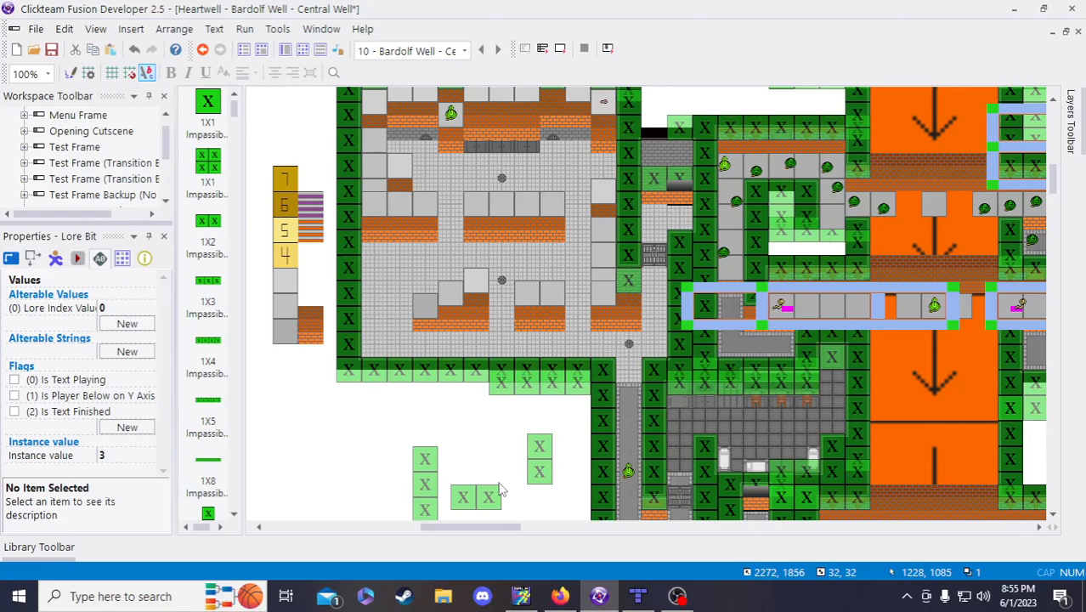
pyautogui.scroll(-2, 501, 490)
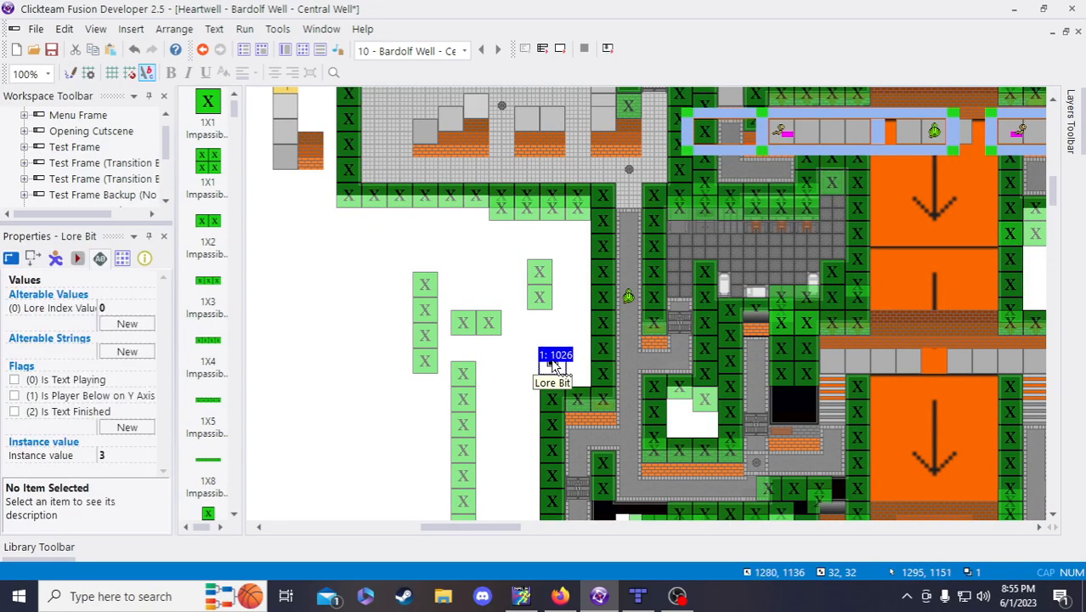
pyautogui.click(106, 455)
pyautogui.write('4')
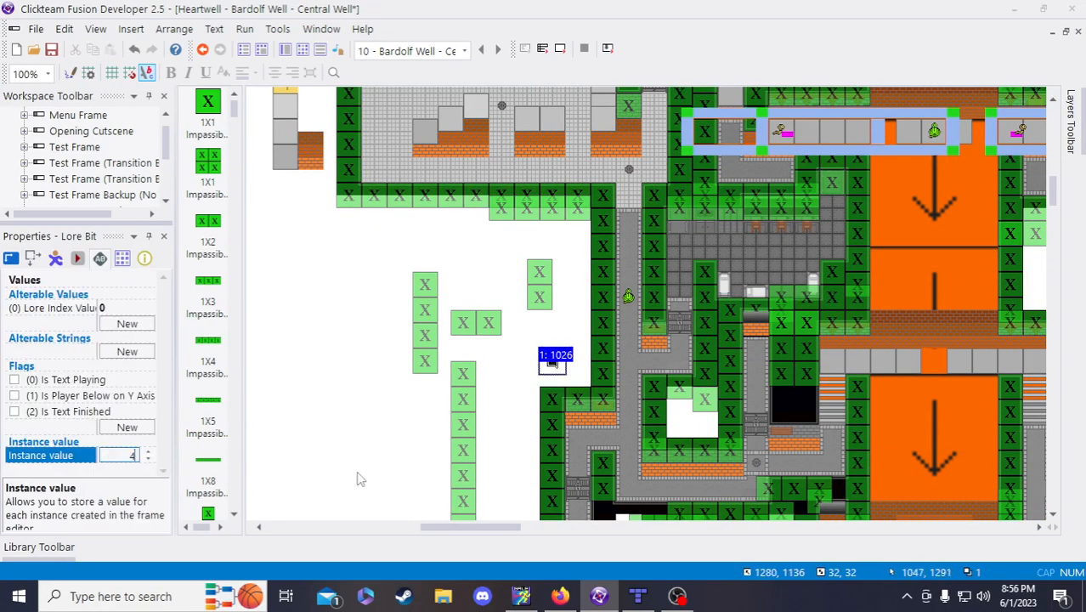
pyautogui.click(376, 463)
# - Move the new Lore Bit into the corridor beside the round floor drain, at 1568, 1264, and save the project
pyautogui.click(554, 366)
pyautogui.moveTo(626, 419); pyautogui.dragTo(783, 461)
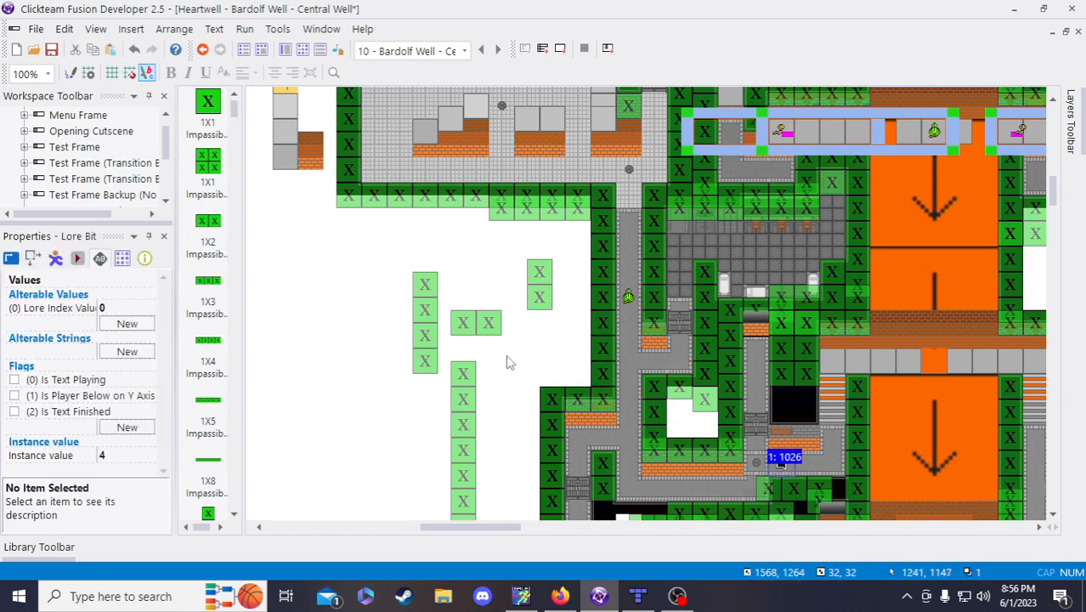
pyautogui.click(503, 359)
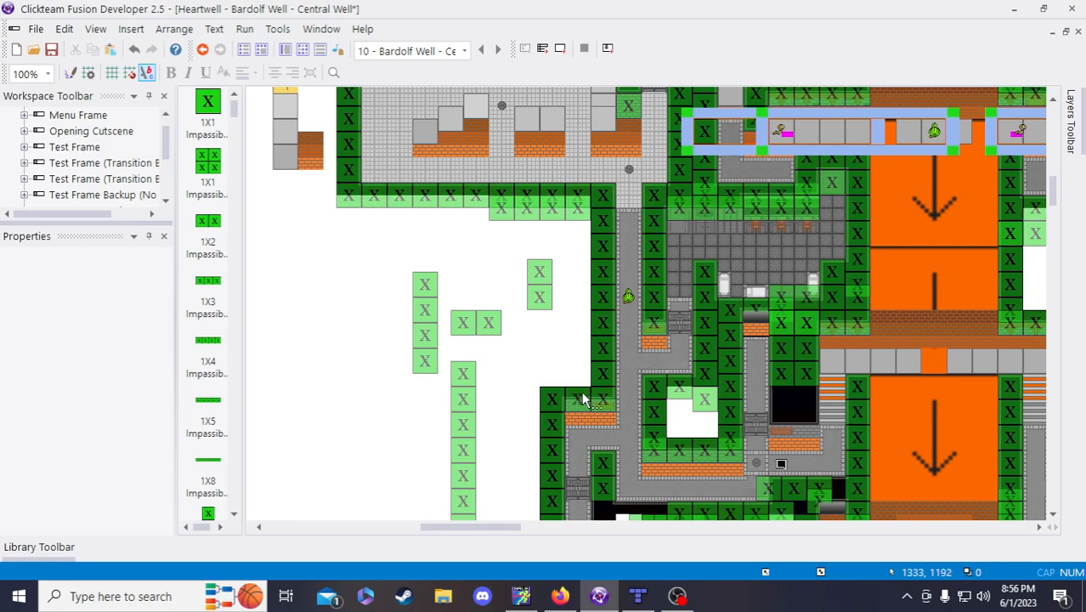
pyautogui.scroll(-3, 455, 357)
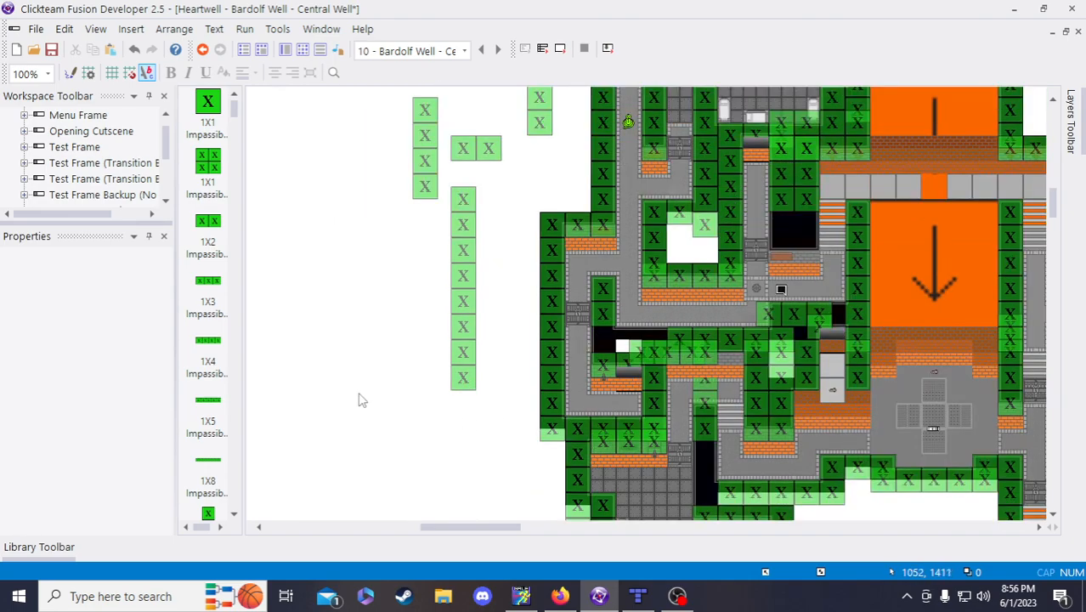
pyautogui.click(51, 49)
pyautogui.moveTo(441, 533); pyautogui.dragTo(476, 529)
# - Switch to the notes and fill the fifth sub-item with "Bardolf Well - Central Well: Sign next to the Hydroponic Cavern's locked door"
pyautogui.click(562, 597)
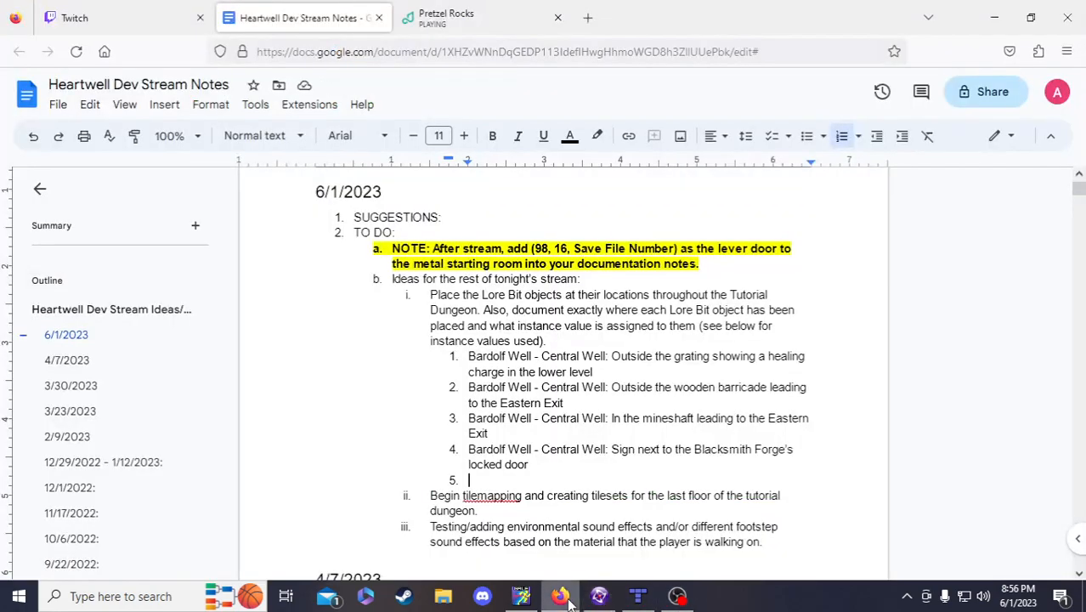
pyautogui.click(508, 477)
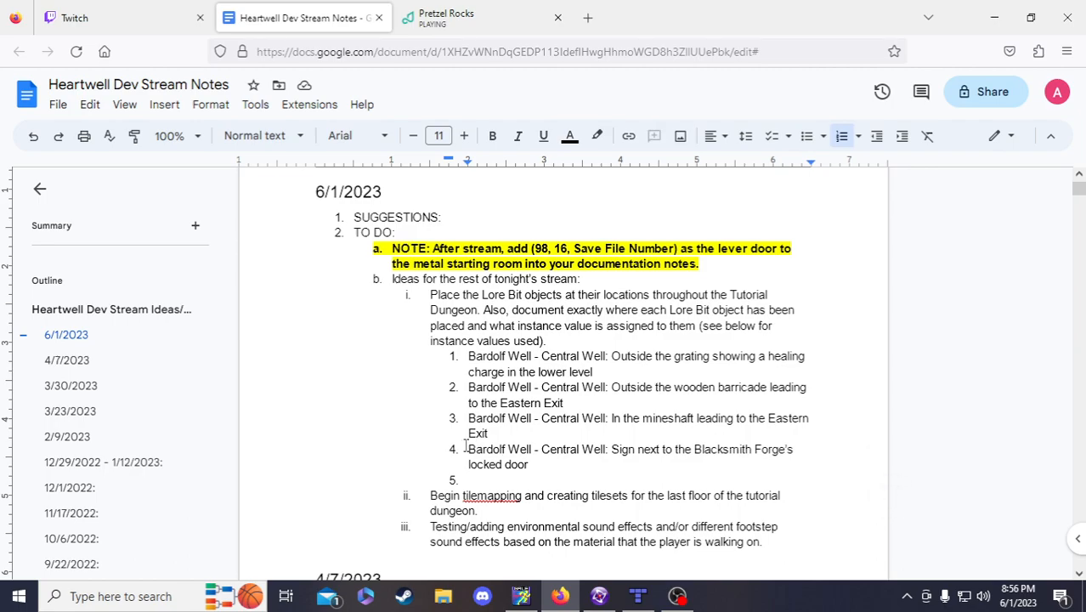
pyautogui.moveTo(468, 449); pyautogui.dragTo(690, 451)
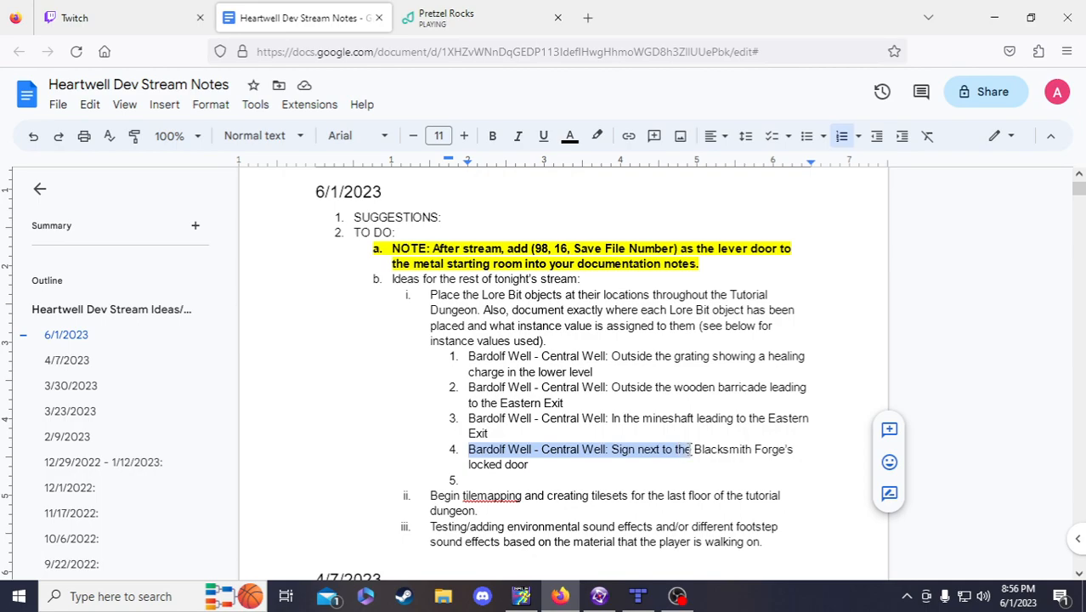
pyautogui.hotkey('ctrl', 'c')
pyautogui.click(518, 480)
pyautogui.hotkey('ctrl', 'v')
pyautogui.write('Hy')
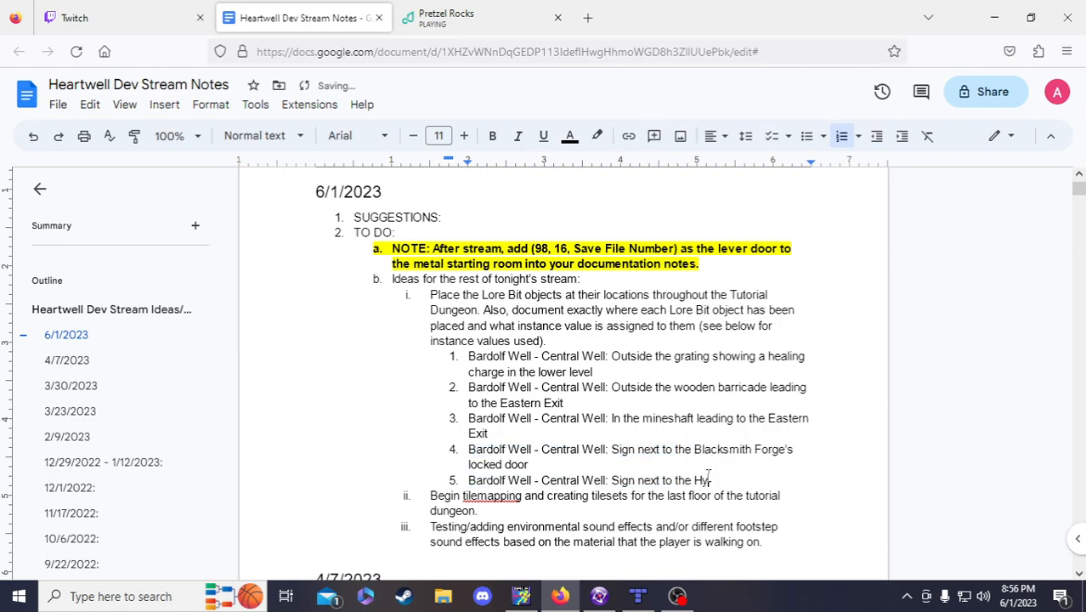
pyautogui.write("droponic Cavern's ")
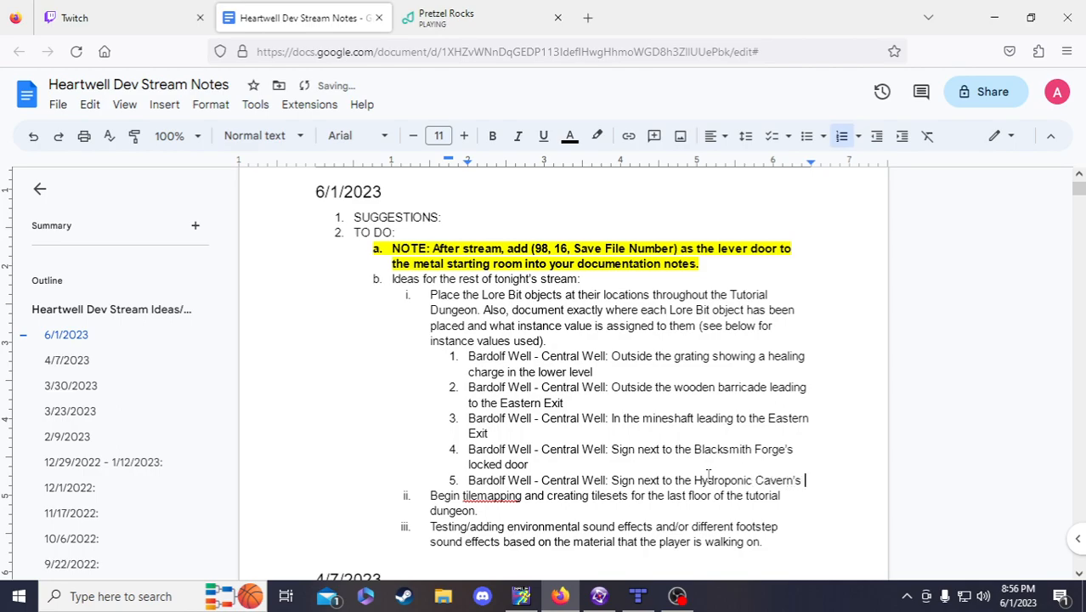
pyautogui.write('locked door')
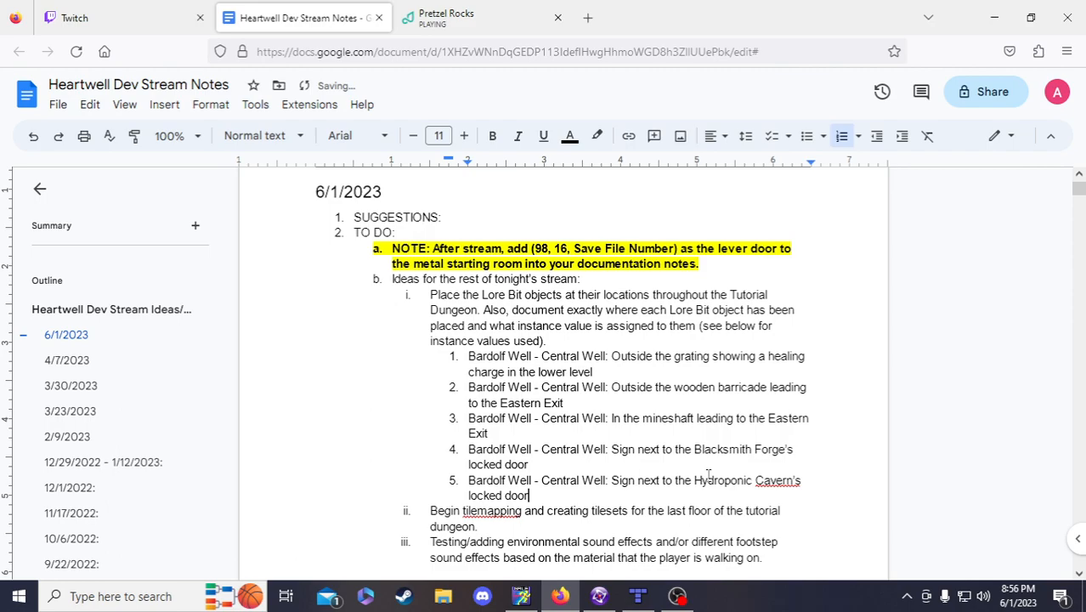
# - Switch to Clickteam Fusion Developer and check the instance value of the Lore Bit beside the round floor drain
pyautogui.click(599, 596)
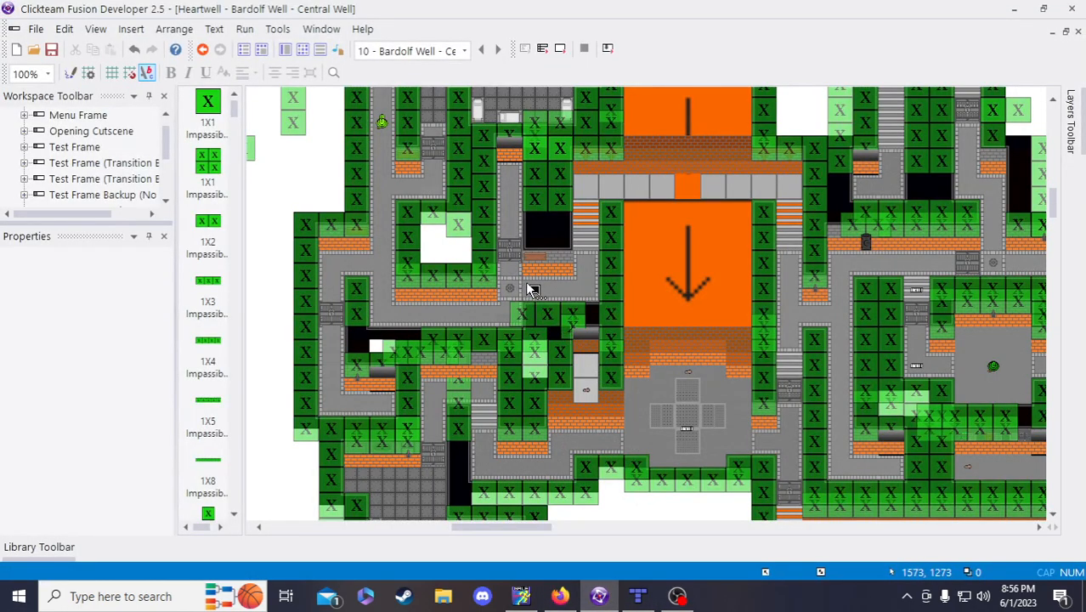
pyautogui.click(530, 290)
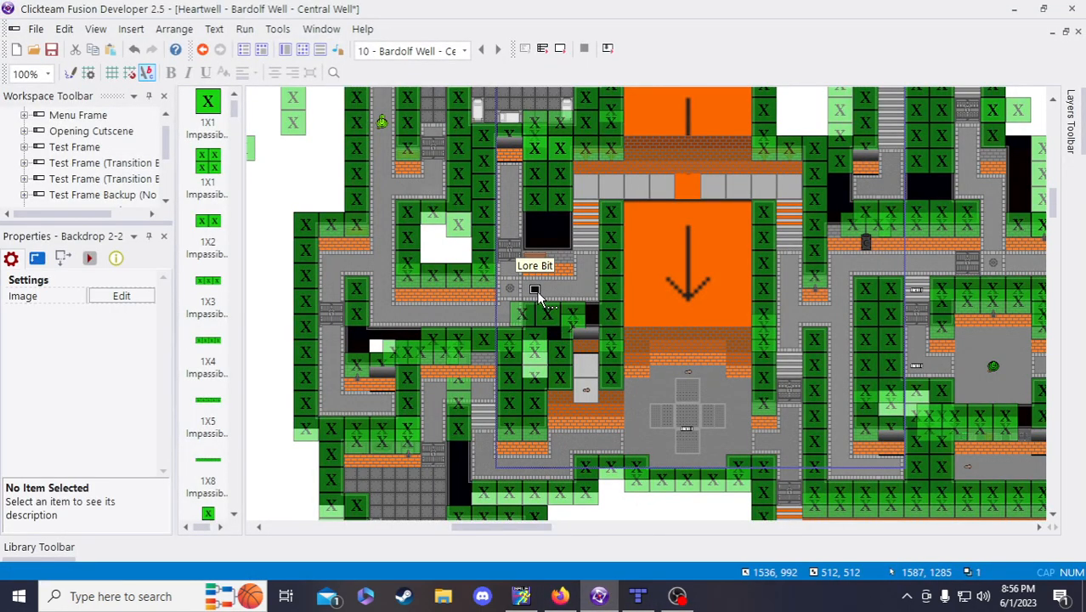
pyautogui.click(534, 288)
pyautogui.click(512, 291)
pyautogui.moveTo(512, 291); pyautogui.dragTo(524, 290)
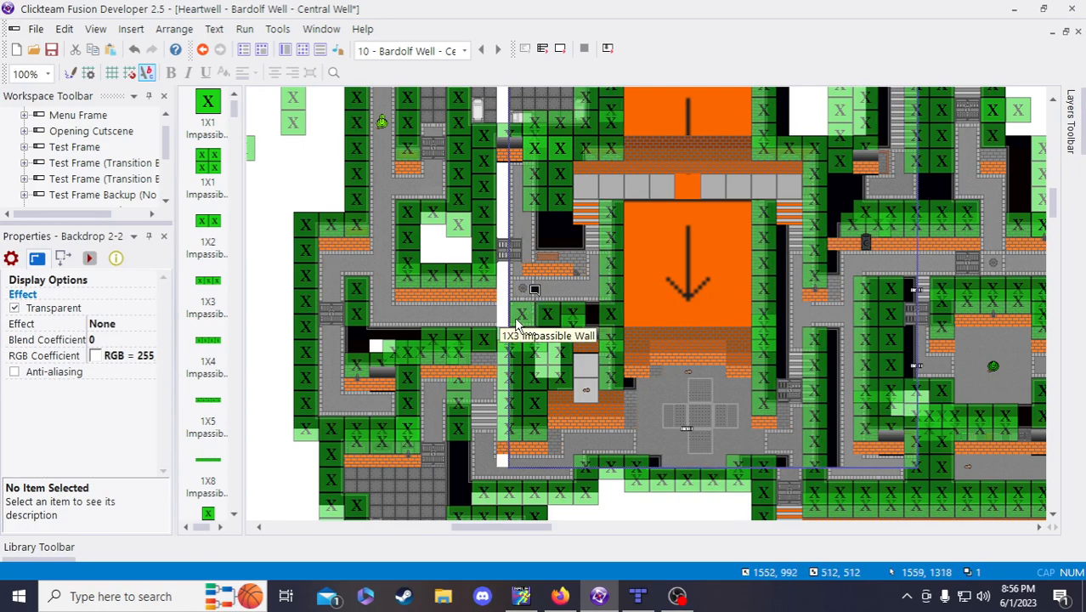
pyautogui.click(535, 289)
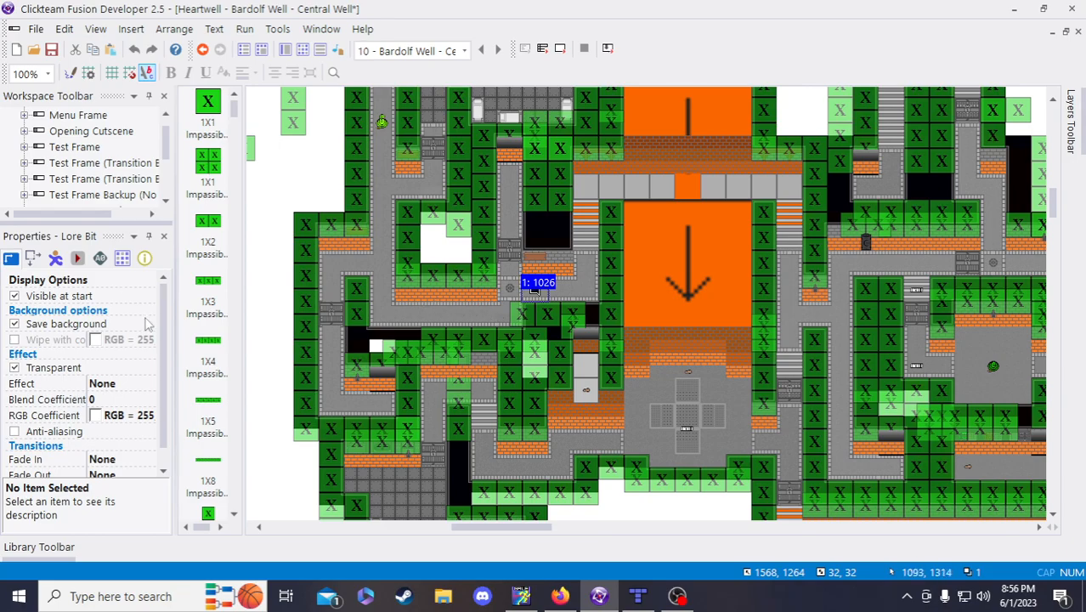
pyautogui.click(99, 258)
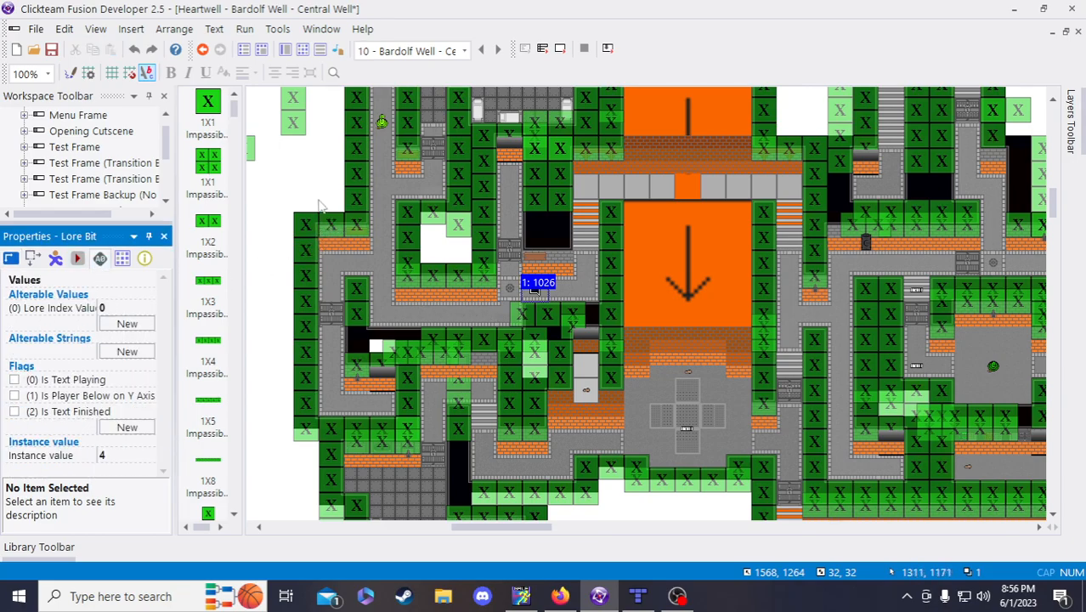
pyautogui.click(304, 194)
# - Place a copy of the Lore Bit in the empty western area and move it into the corridor corner above the door, at 1344, 1232
pyautogui.scroll(3, 302, 197)
pyautogui.scroll(-3, 311, 339)
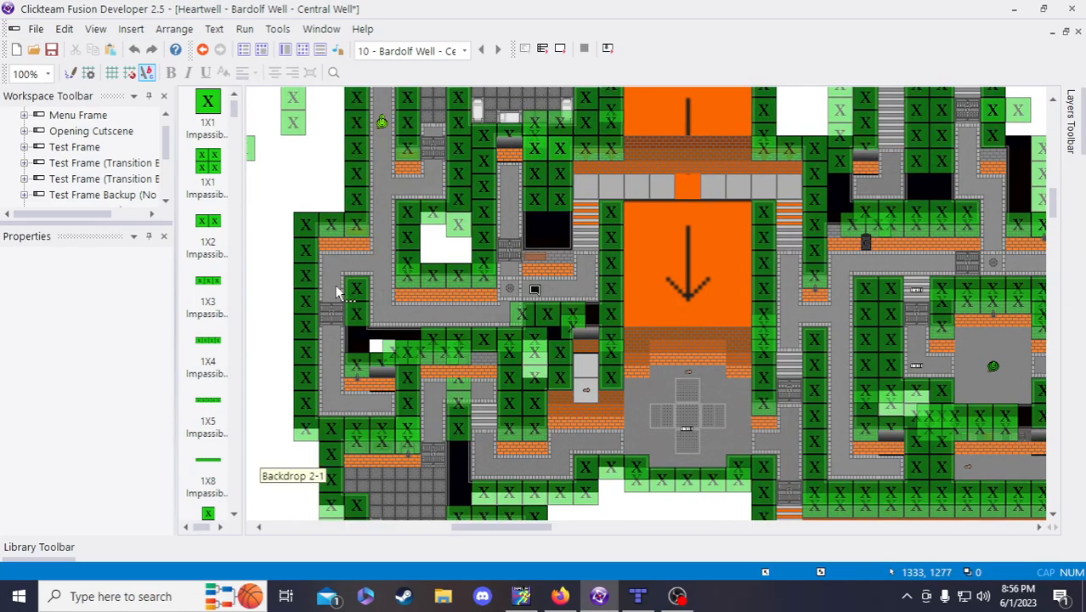
pyautogui.scroll(3, 335, 340)
pyautogui.scroll(-3, 329, 417)
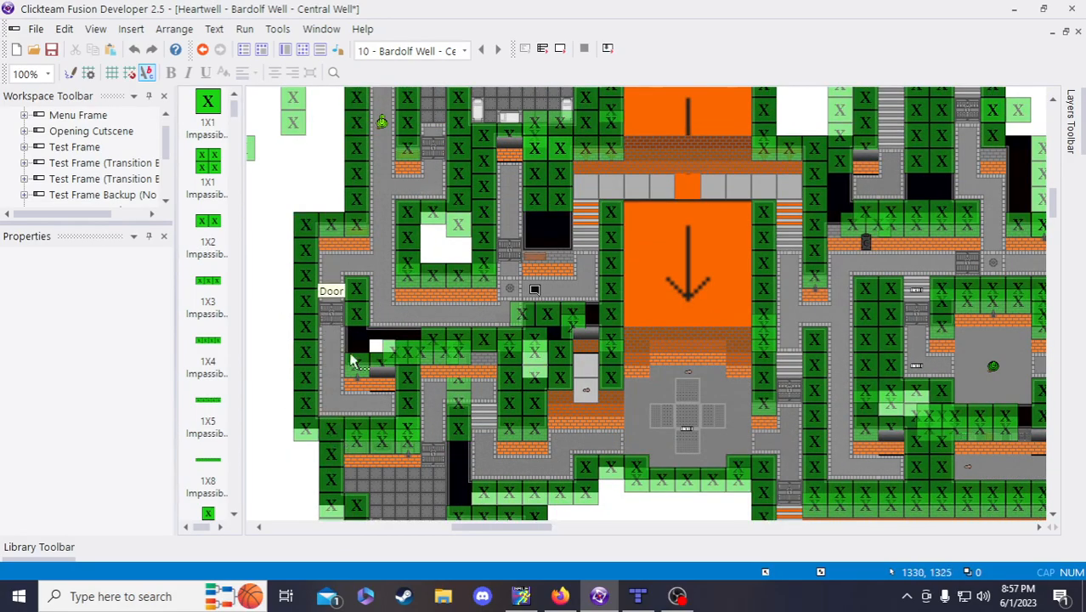
pyautogui.moveTo(466, 527); pyautogui.dragTo(450, 527)
pyautogui.scroll(3, 429, 406)
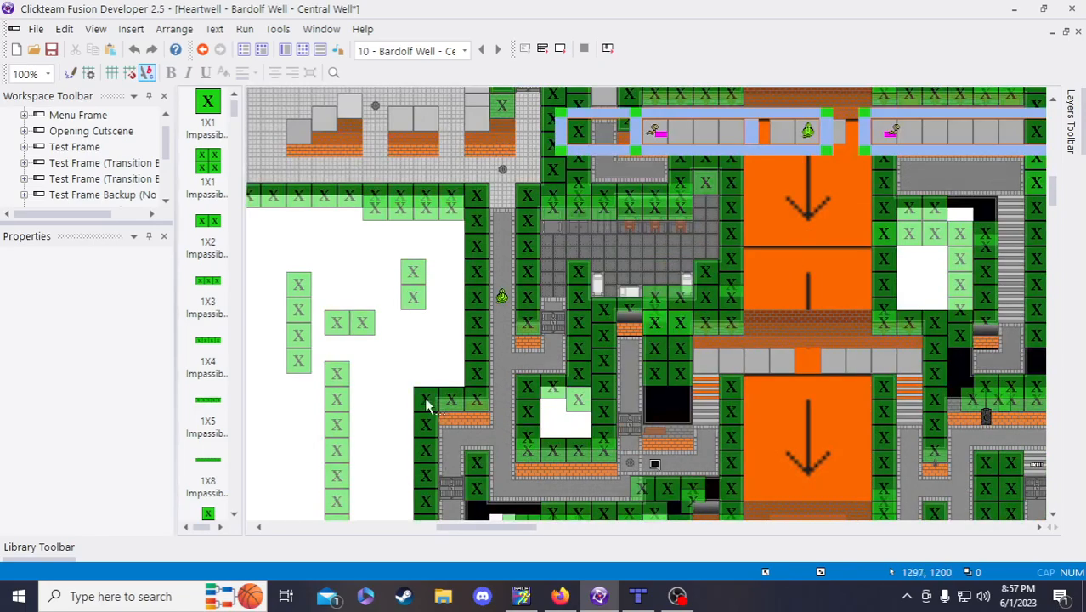
pyautogui.scroll(3, 416, 414)
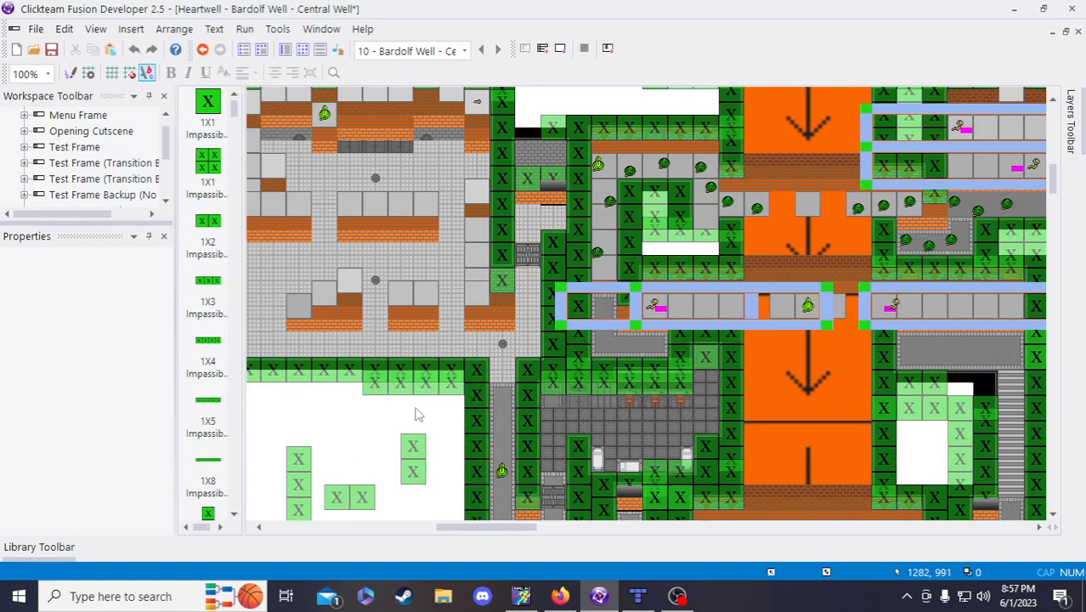
pyautogui.scroll(-3, 416, 414)
pyautogui.click(424, 363)
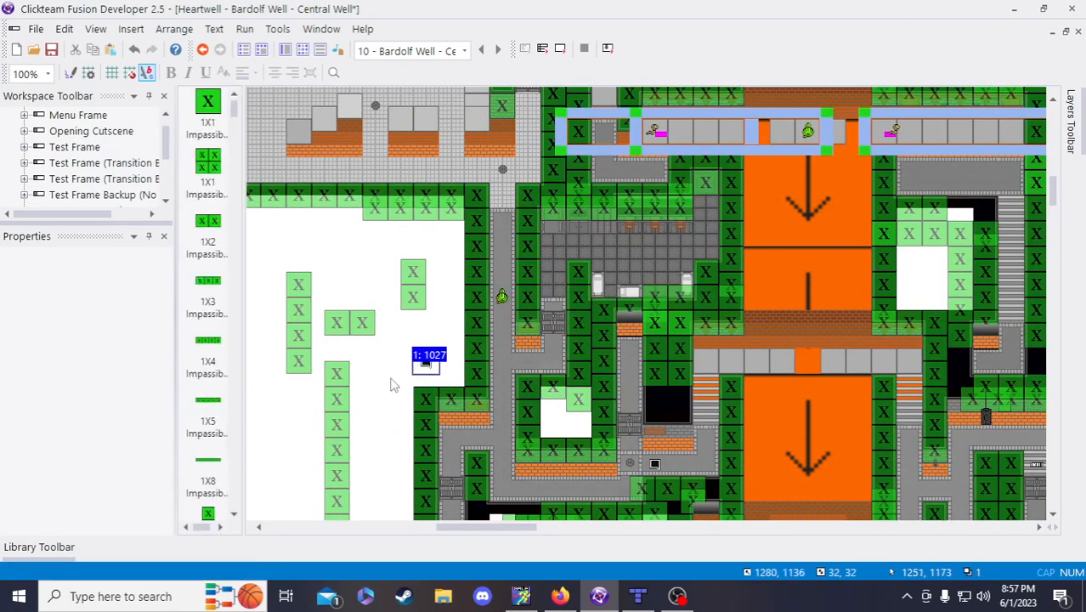
pyautogui.moveTo(425, 364); pyautogui.dragTo(479, 446)
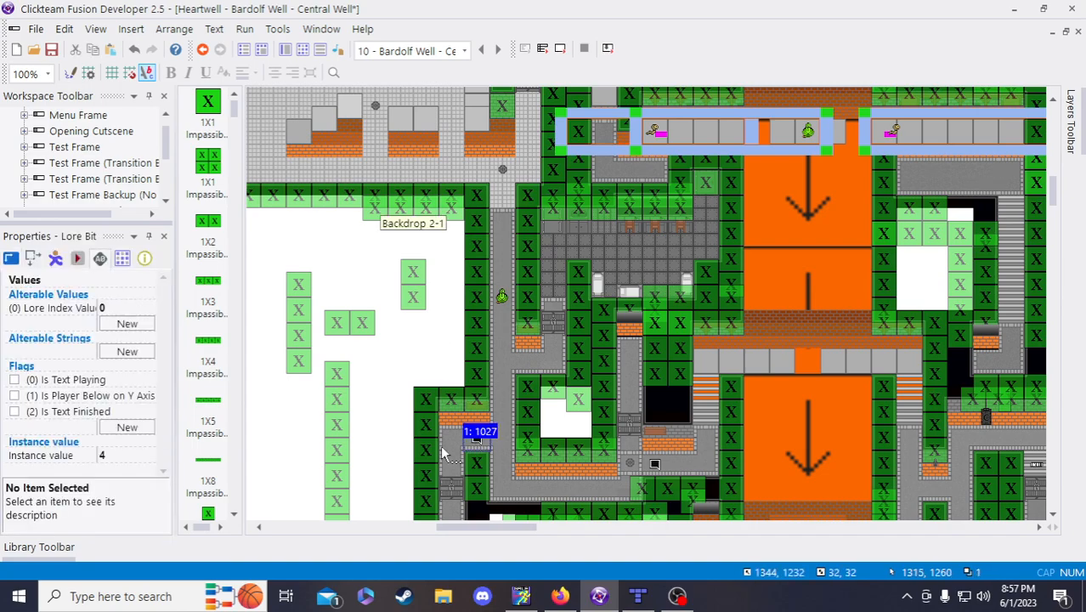
# - Set the new Lore Bit's instance value to 5, check it against the Lore Bit beside the drain, and save the project
pyautogui.scroll(-3, 442, 455)
pyautogui.click(106, 456)
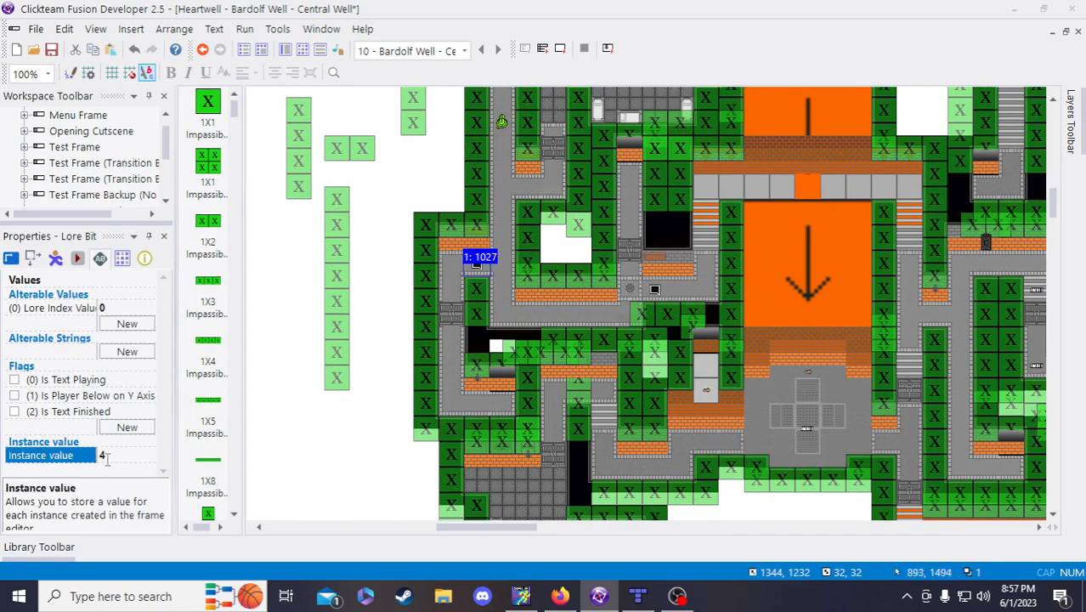
pyautogui.click(378, 472)
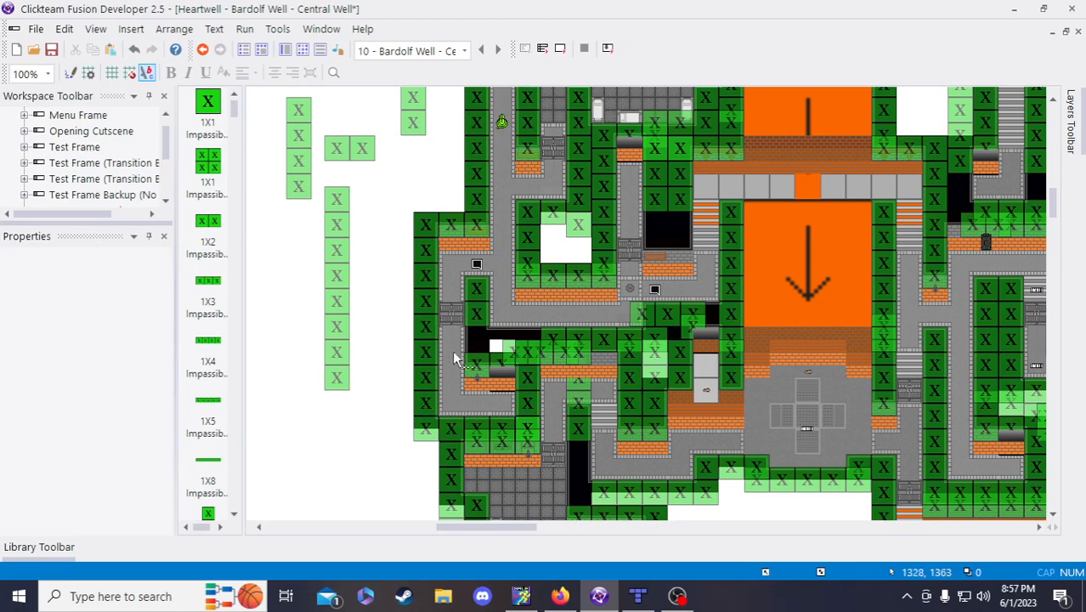
pyautogui.click(477, 264)
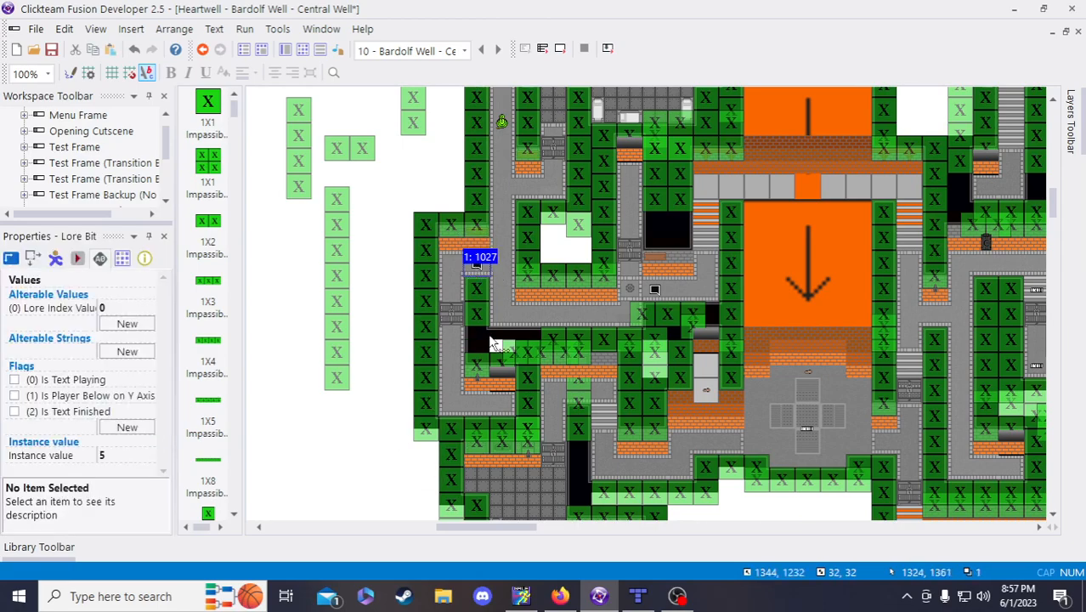
pyautogui.click(655, 290)
pyautogui.scroll(3, 430, 367)
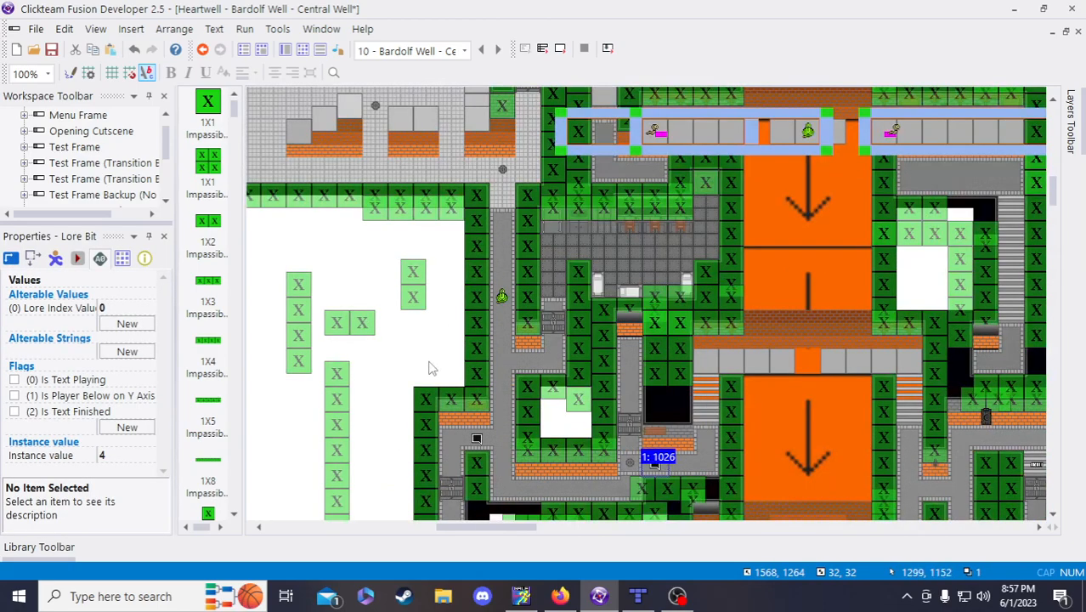
pyautogui.click(431, 367)
pyautogui.scroll(3, 472, 432)
# - Switch to the notes and add a sixth sub-item reading "Bardolf Well - Central Well: Sign next to the Security", reusing the fifth sub-item's opening words
pyautogui.click(561, 596)
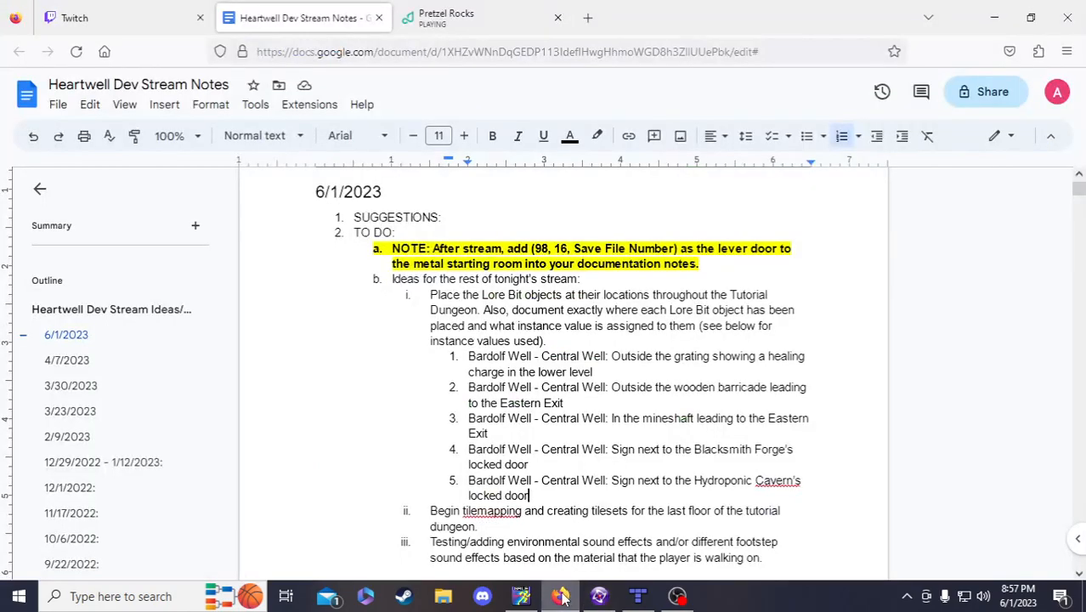
pyautogui.press('Return')
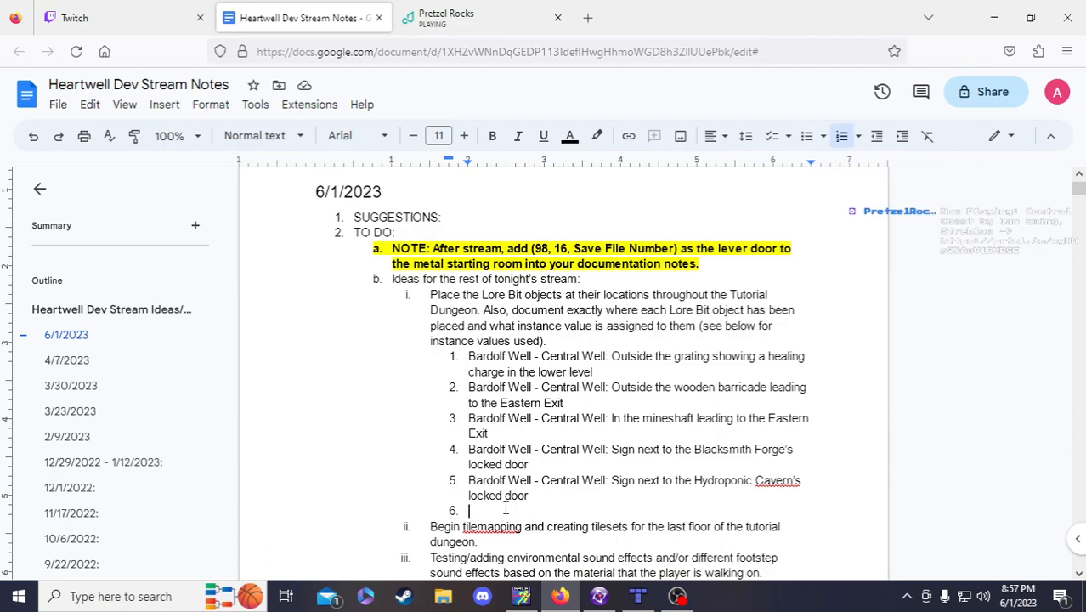
pyautogui.click(591, 466)
pyautogui.moveTo(469, 481); pyautogui.dragTo(692, 483)
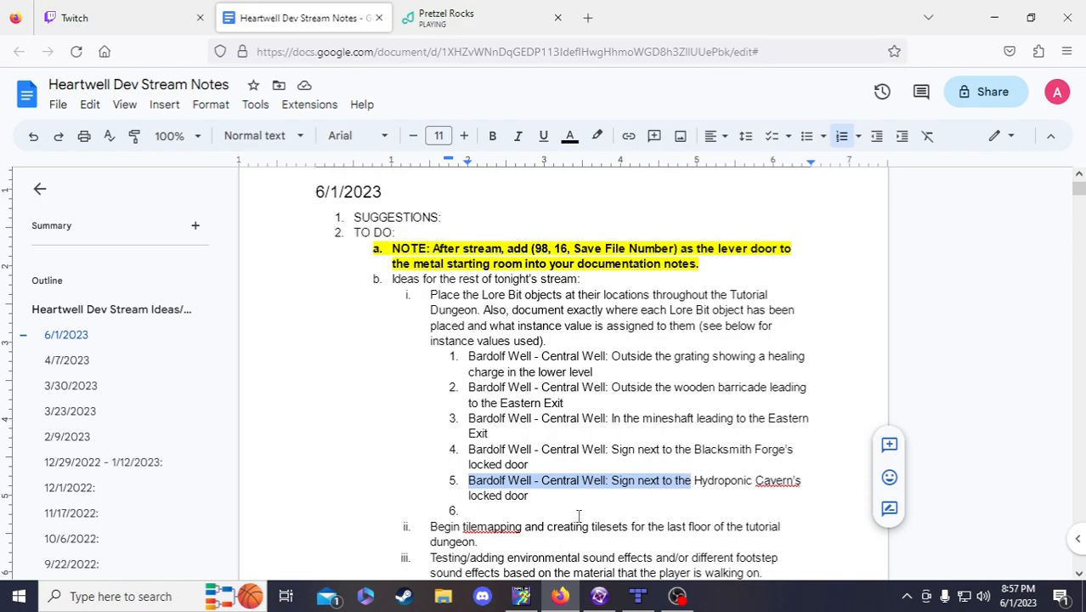
pyautogui.click(519, 514)
pyautogui.hotkey('ctrl', 'v')
pyautogui.write('Securit')
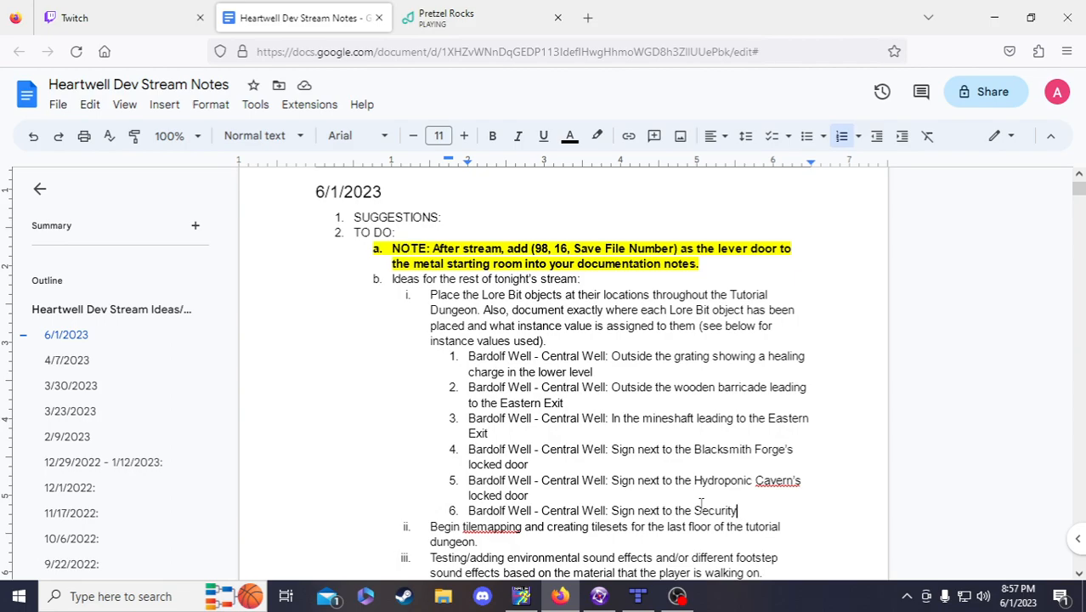
# - Replace "Sign next to the Security" in the sixth sub-item with "In front of the screens in the security room"
pyautogui.press('BackSpace')
pyautogui.press('BackSpace')
pyautogui.press('BackSpace')
pyautogui.press('BackSpace')
pyautogui.press('BackSpace')
pyautogui.press('BackSpace')
pyautogui.press('BackSpace')
pyautogui.press('BackSpace')
pyautogui.press('BackSpace')
pyautogui.press('BackSpace')
pyautogui.press('BackSpace')
pyautogui.press('BackSpace')
pyautogui.press('BackSpace')
pyautogui.press('BackSpace')
pyautogui.press('BackSpace')
pyautogui.press('BackSpace')
pyautogui.press('BackSpace')
pyautogui.press('BackSpace')
pyautogui.press('BackSpace')
pyautogui.press('BackSpace')
pyautogui.press('BackSpace')
pyautogui.press('BackSpace')
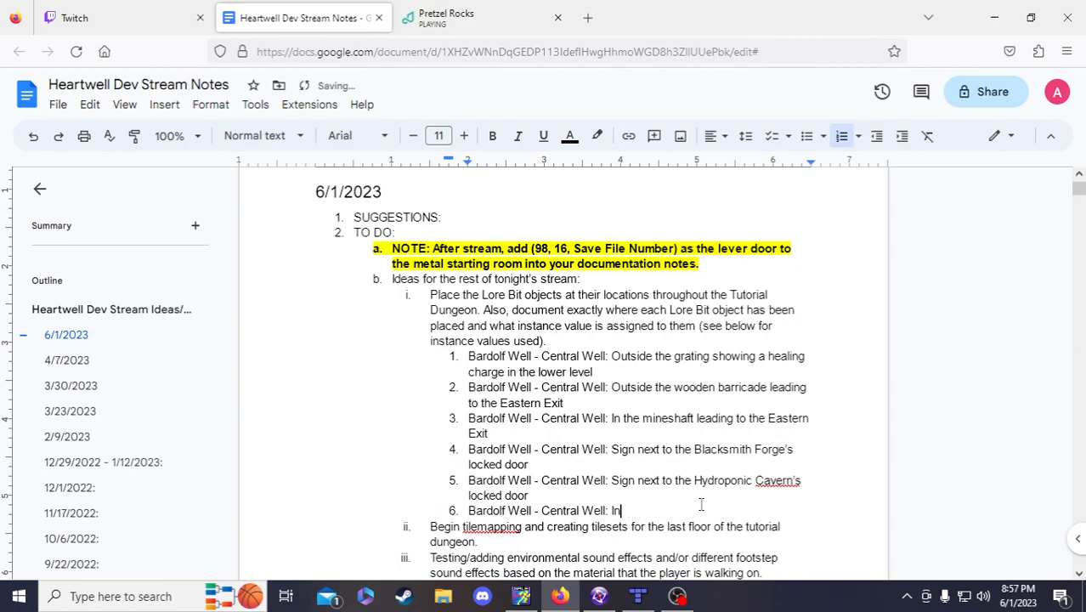
pyautogui.write('In front of the screens in the security room')
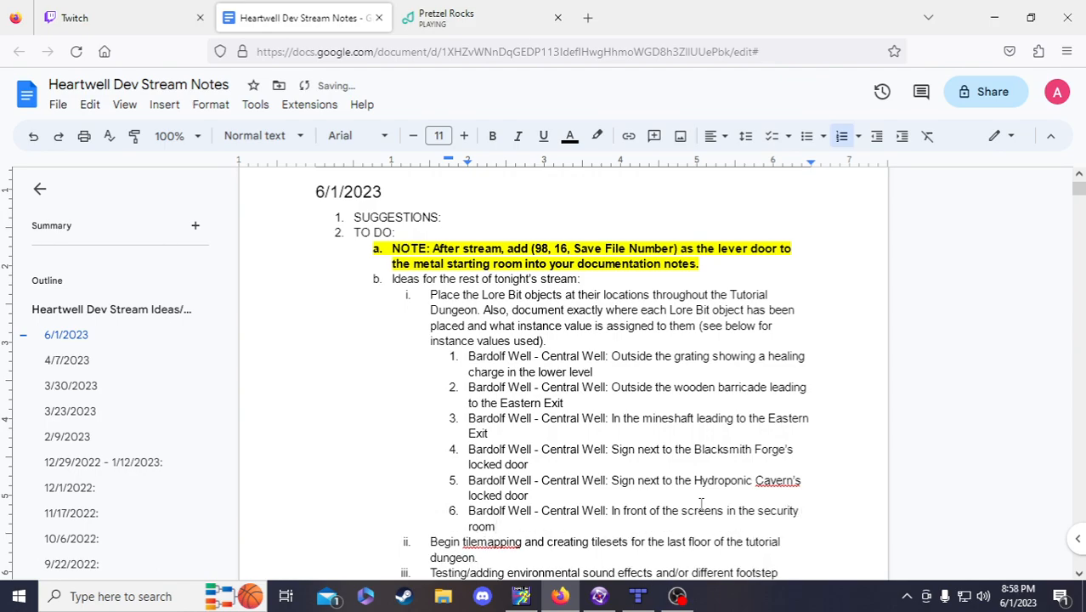
# - Capitalize "Security Room" in the sixth sub-item and start an empty seventh sub-item
pyautogui.click(762, 512)
pyautogui.press('BackSpace')
pyautogui.write('S')
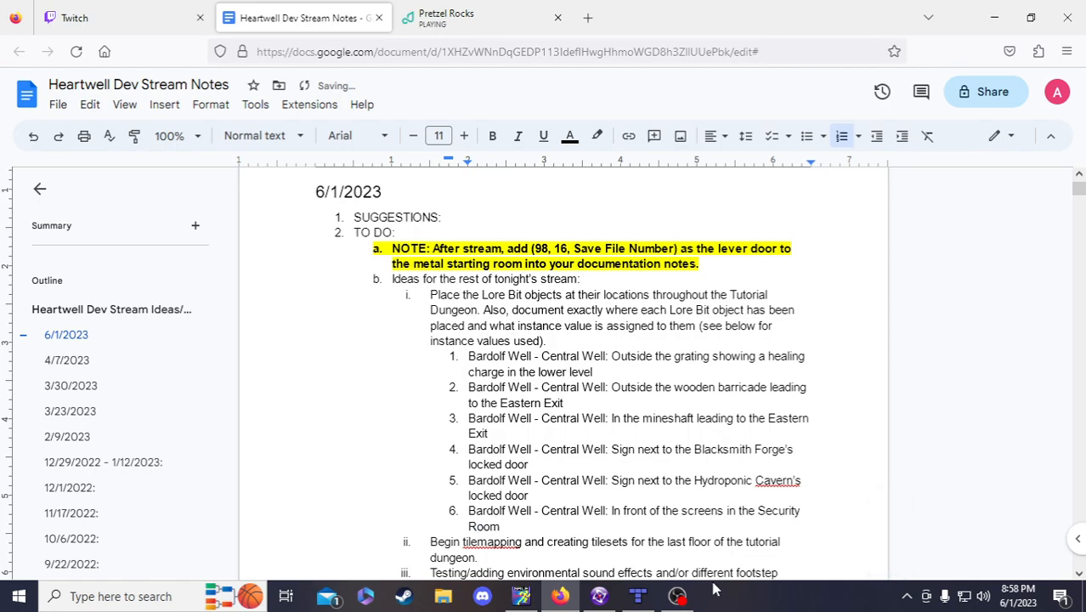
pyautogui.press('Return')
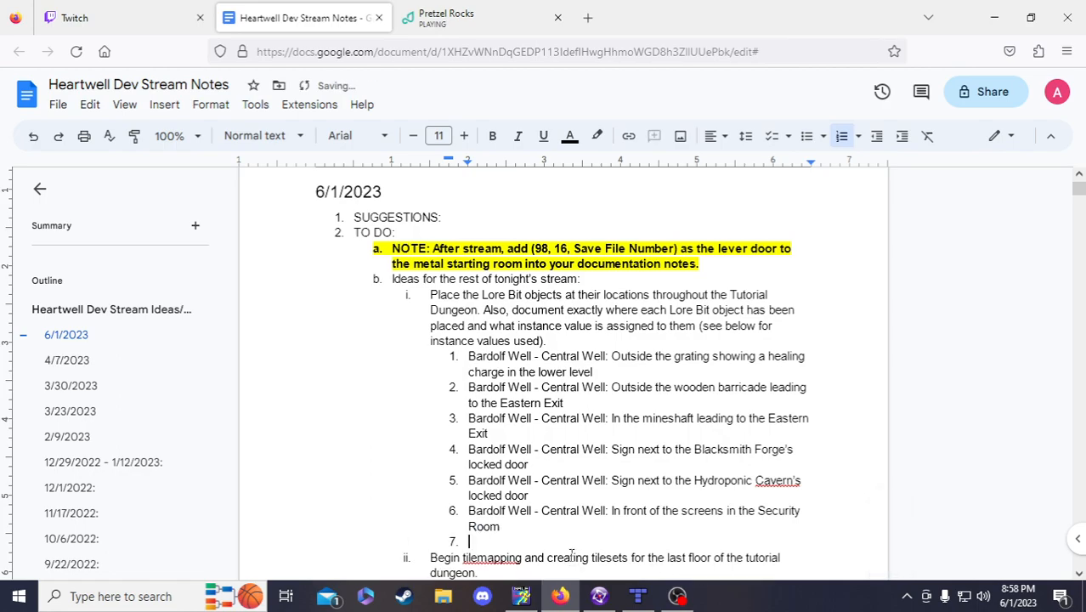
# - Switch to Clickteam Fusion Developer, copy the western corridor's Lore Bit and place the copy in front of the Security Room screens, at 1568, 992
pyautogui.click(599, 596)
pyautogui.scroll(-3, 561, 438)
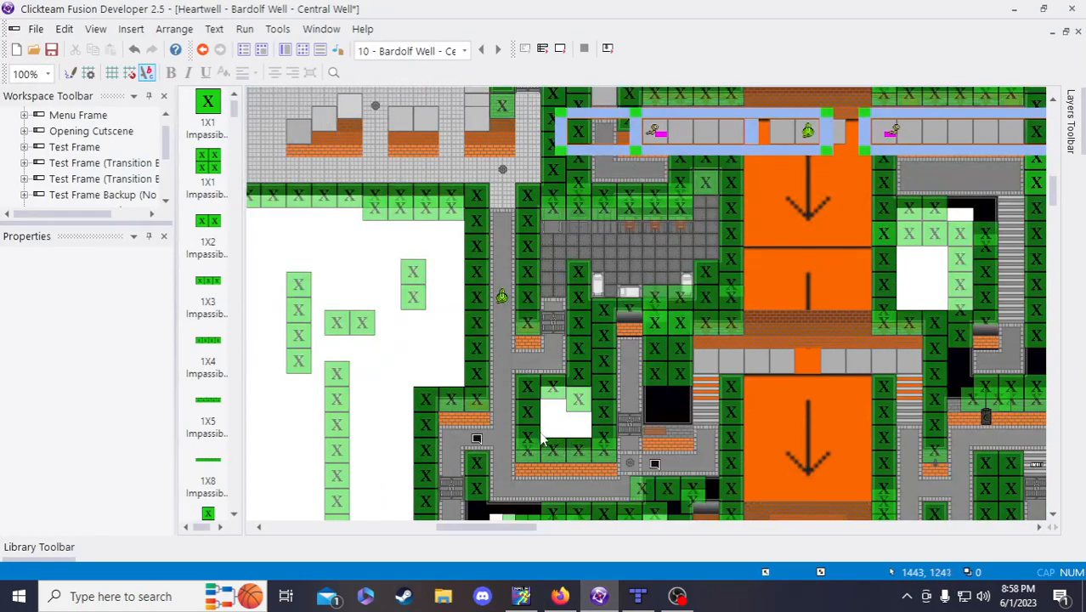
pyautogui.click(477, 438)
pyautogui.hotkey('ctrl', 'c')
pyautogui.hotkey('ctrl', 'v')
pyautogui.click(414, 338)
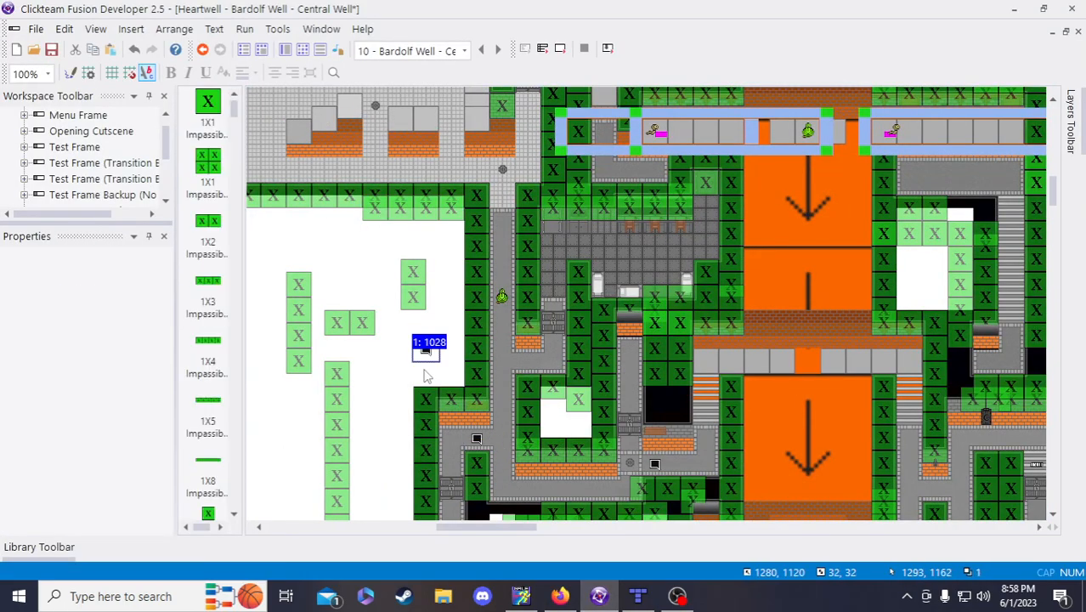
pyautogui.click(425, 353)
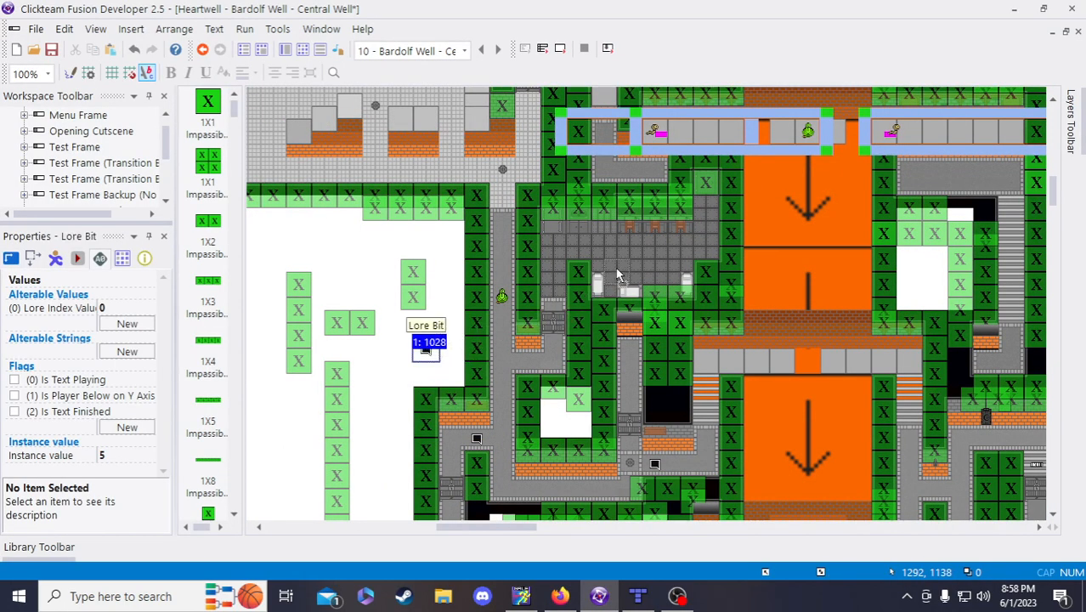
pyautogui.moveTo(425, 348); pyautogui.dragTo(656, 246)
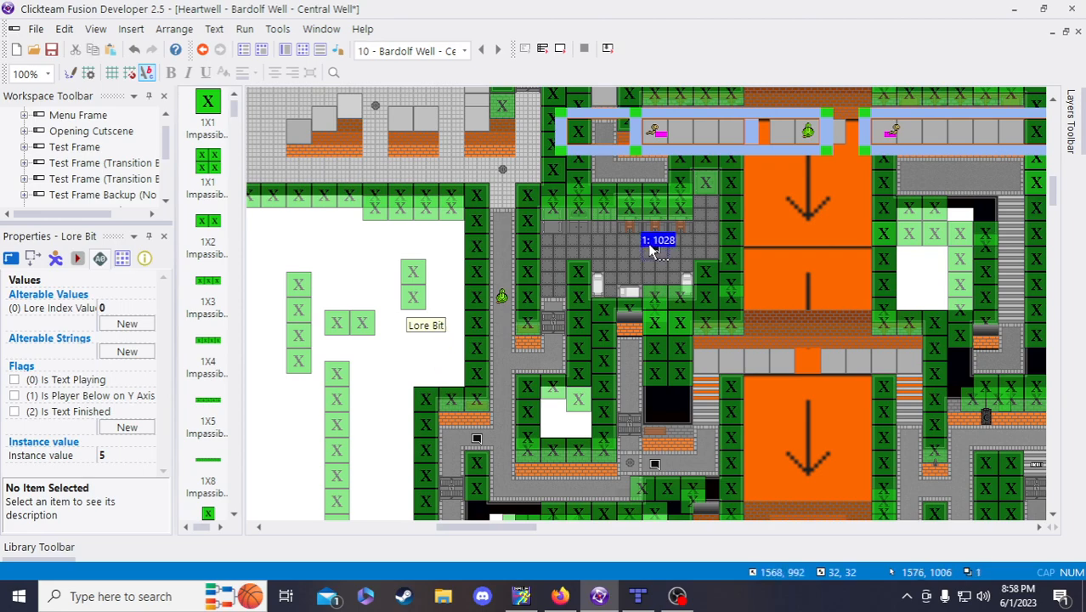
pyautogui.click(418, 335)
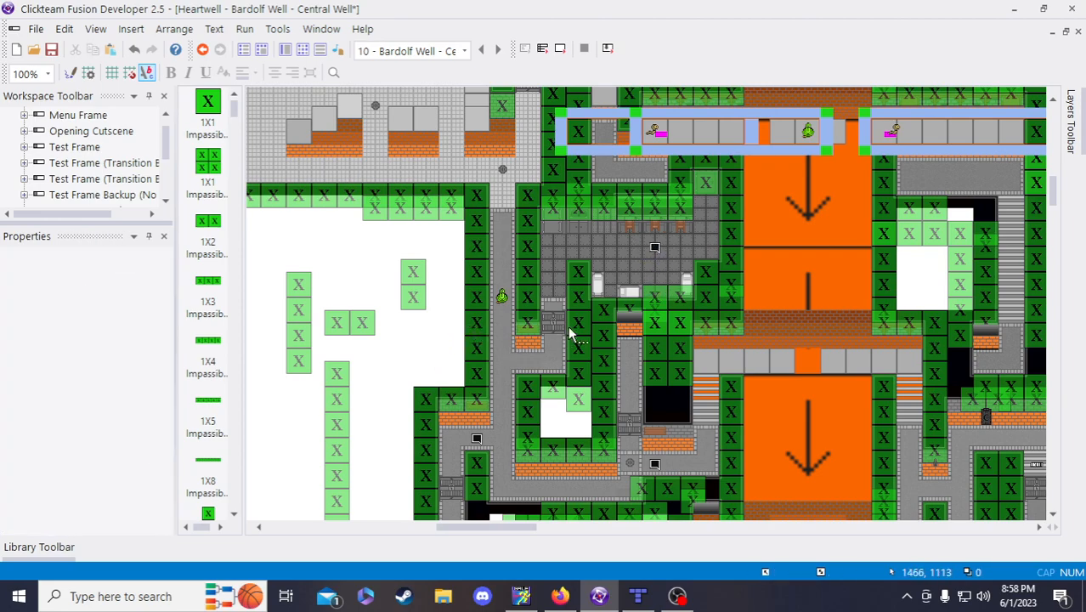
# - Set the Security Room Lore Bit's instance value to 6 and save the project
pyautogui.click(655, 246)
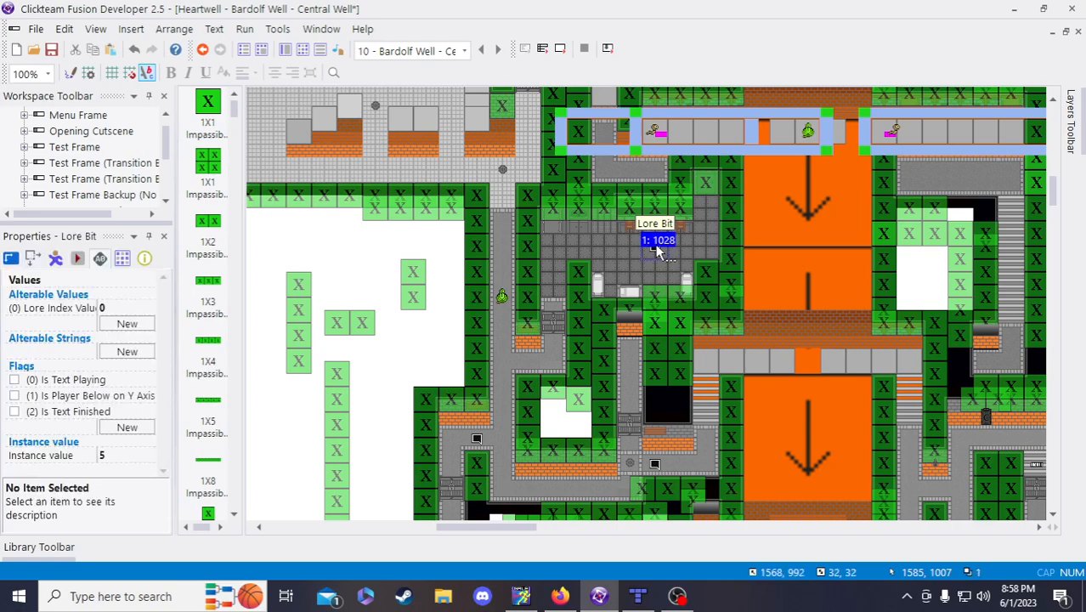
pyautogui.click(108, 456)
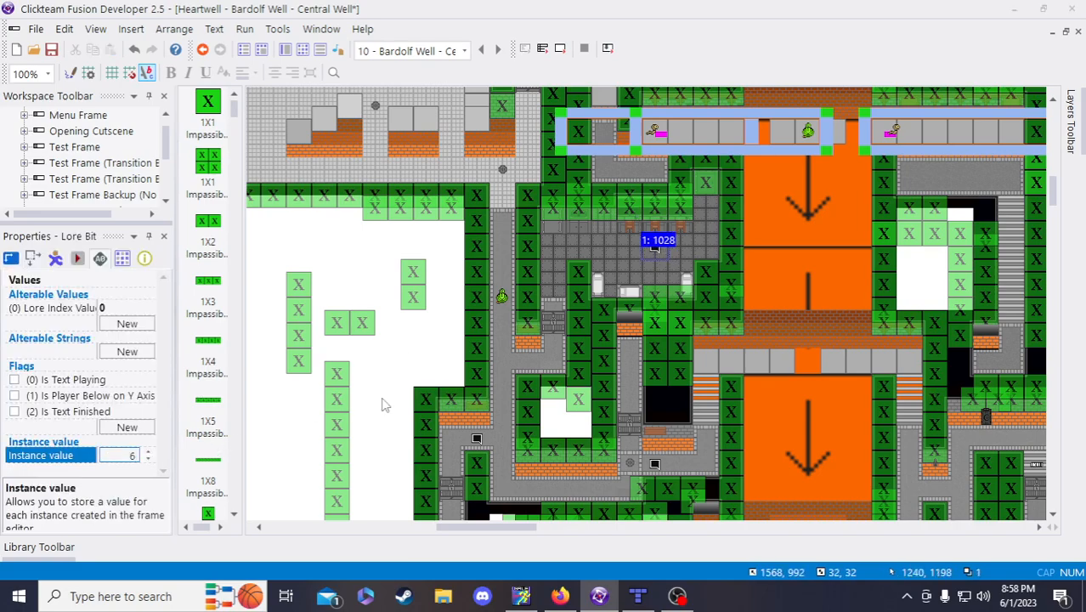
pyautogui.click(385, 405)
pyautogui.click(655, 247)
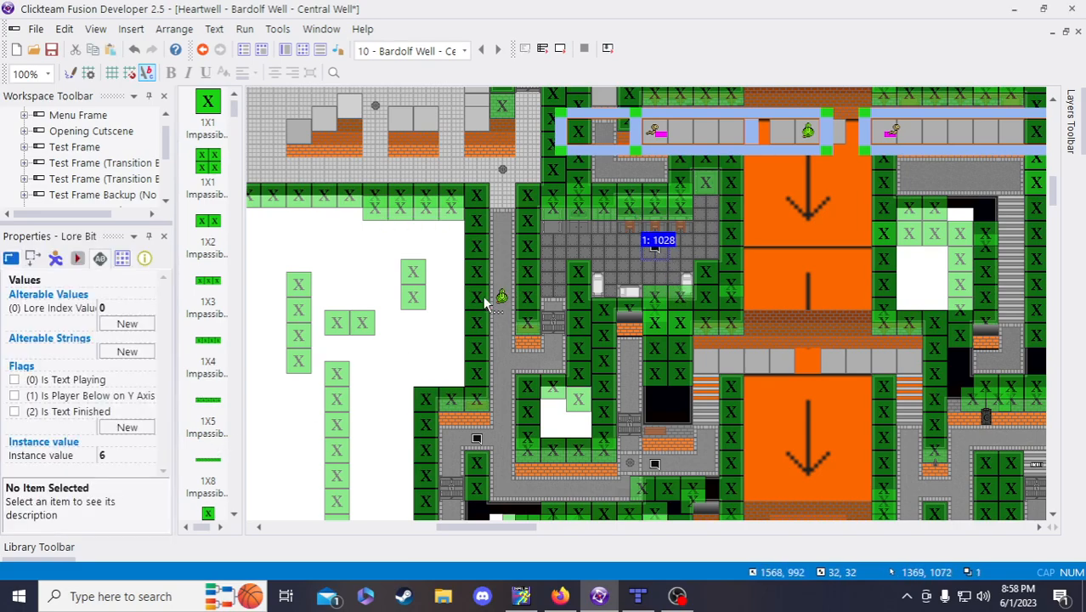
pyautogui.click(369, 389)
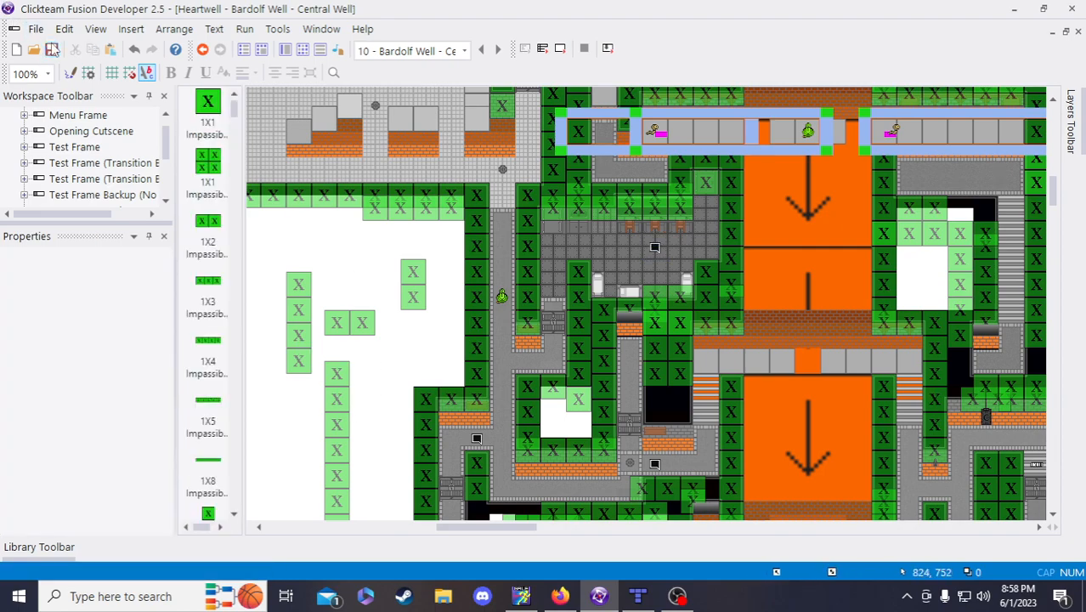
pyautogui.click(310, 50)
pyautogui.click(287, 50)
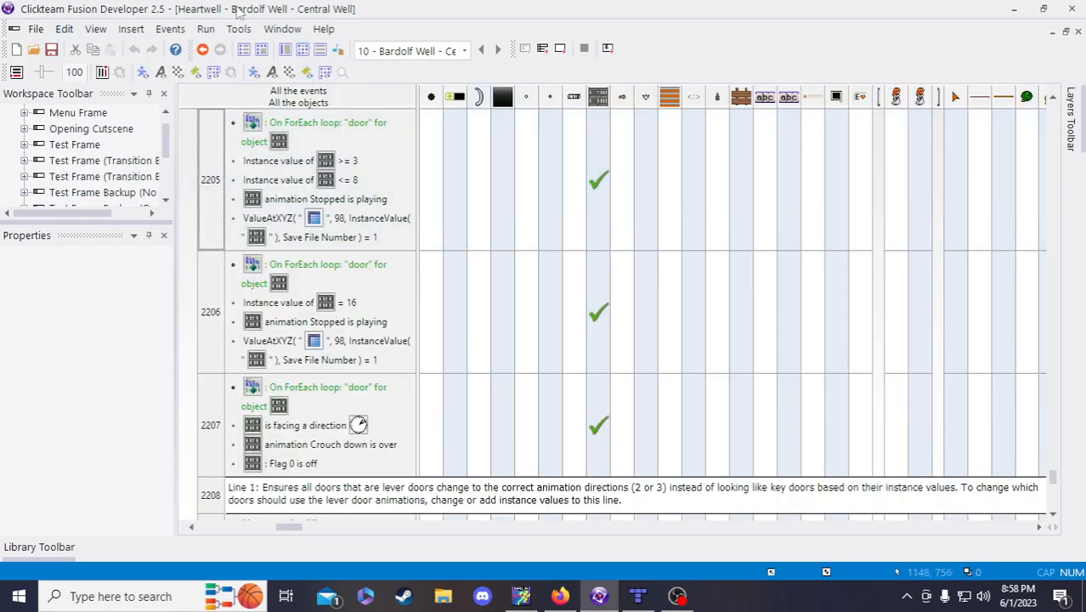
pyautogui.click(289, 50)
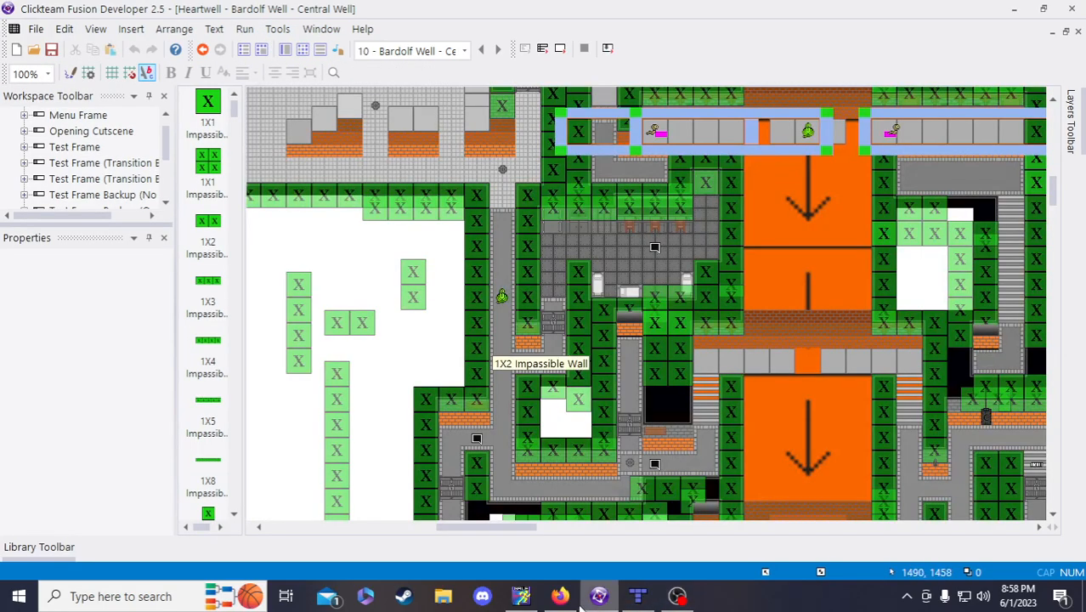
# - Switch to the Heartwell Dev Stream Notes and fill the seventh sub-item with "Bardolf Well - Central Well: In front of the machine in the Science Room"
pyautogui.click(560, 595)
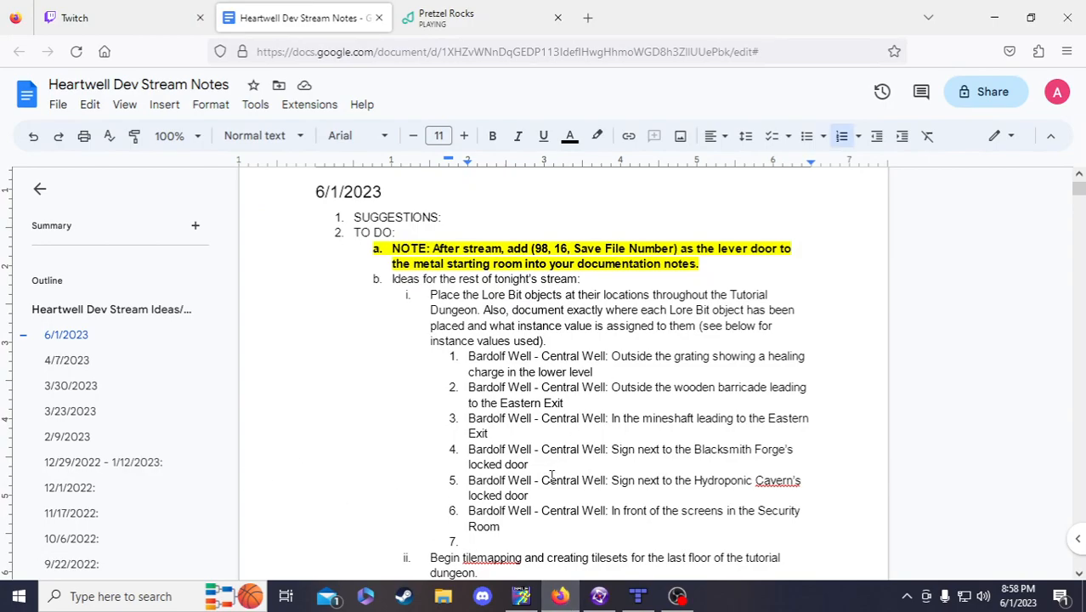
pyautogui.scroll(-2, 568, 469)
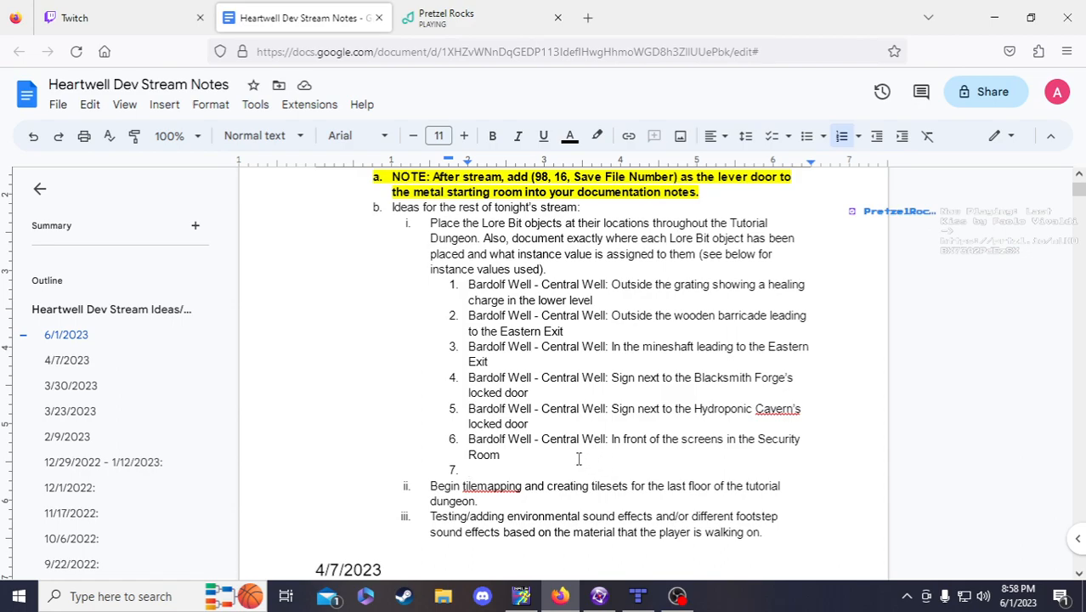
pyautogui.write('Bardolf Wel')
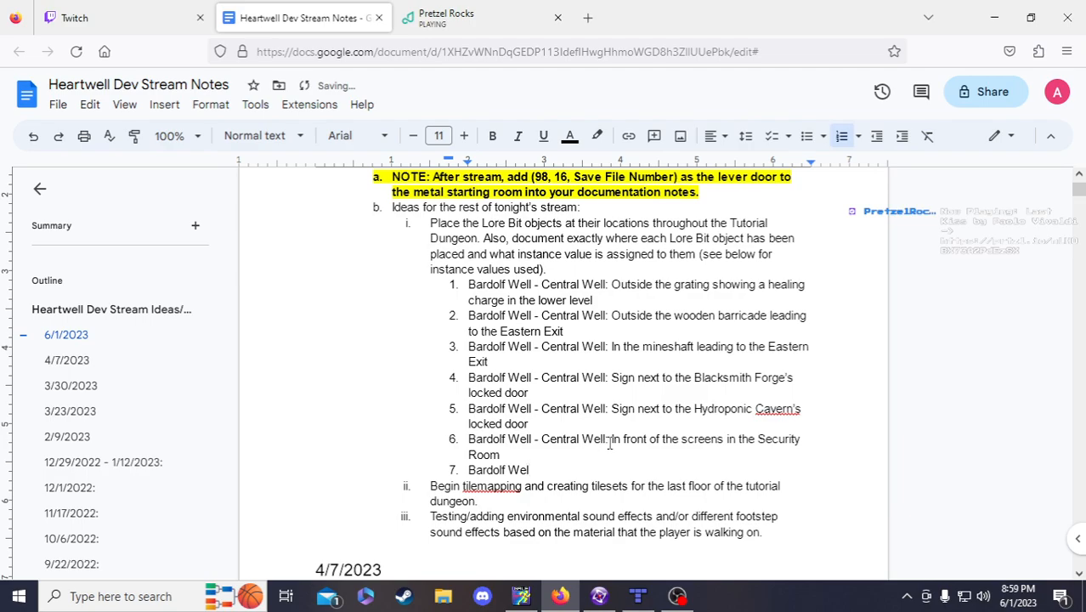
pyautogui.moveTo(608, 441); pyautogui.dragTo(469, 440)
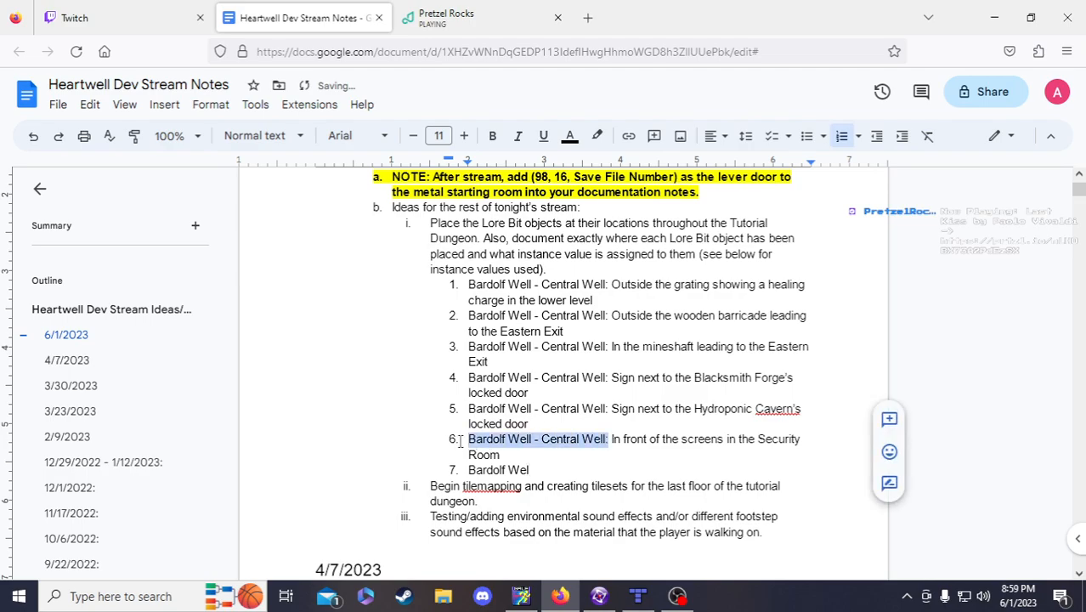
pyautogui.moveTo(530, 470); pyautogui.dragTo(450, 469)
pyautogui.hotkey('ctrl', 'v')
pyautogui.write(':In front of the machine in the science Room')
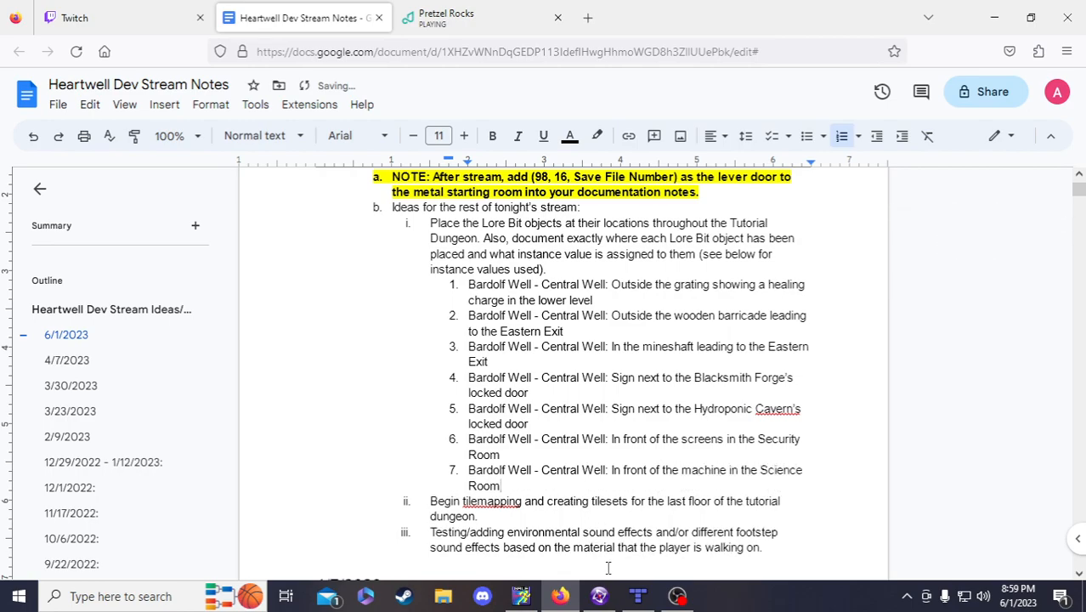
# - Switch to Clickteam Fusion Developer, paste another Lore Bit just outside the Science Room's western wall and set its instance value to 7
pyautogui.click(599, 596)
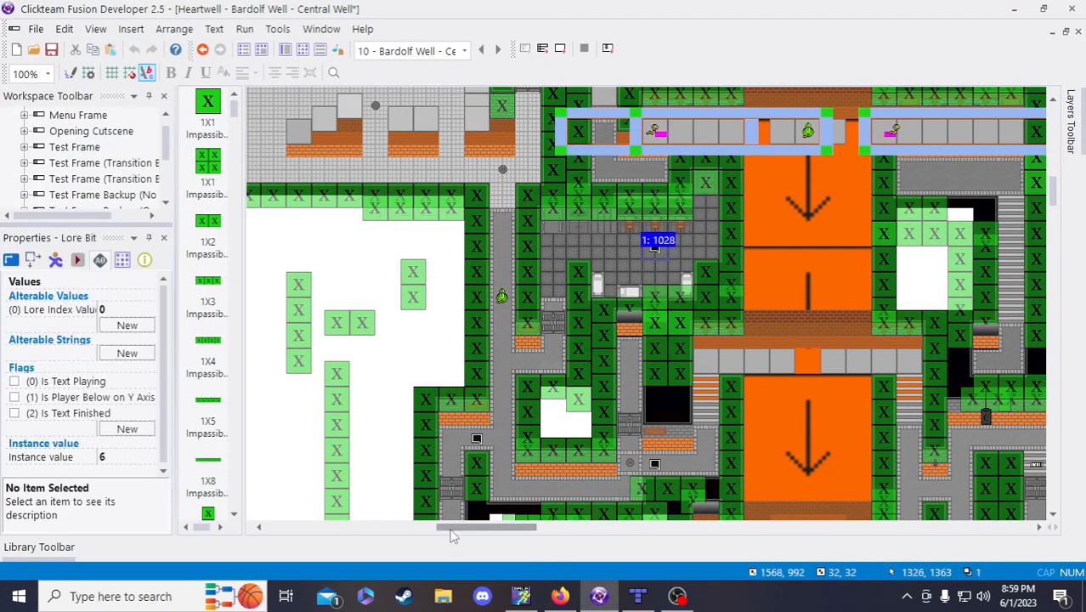
pyautogui.moveTo(453, 532); pyautogui.dragTo(431, 532)
pyautogui.scroll(4, 433, 532)
pyautogui.click(337, 313)
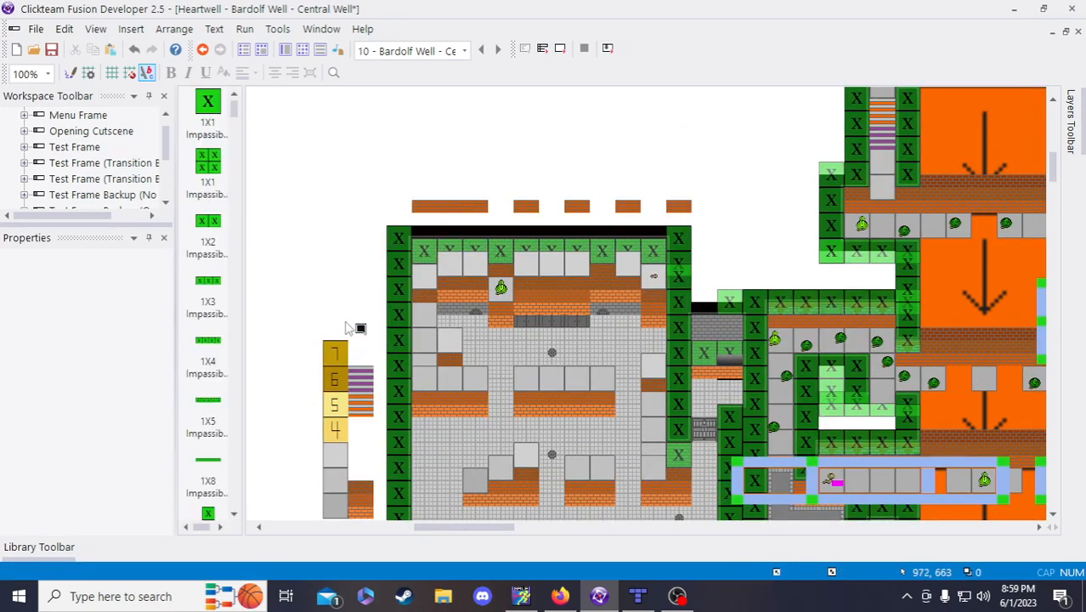
pyautogui.click(357, 326)
pyautogui.click(130, 457)
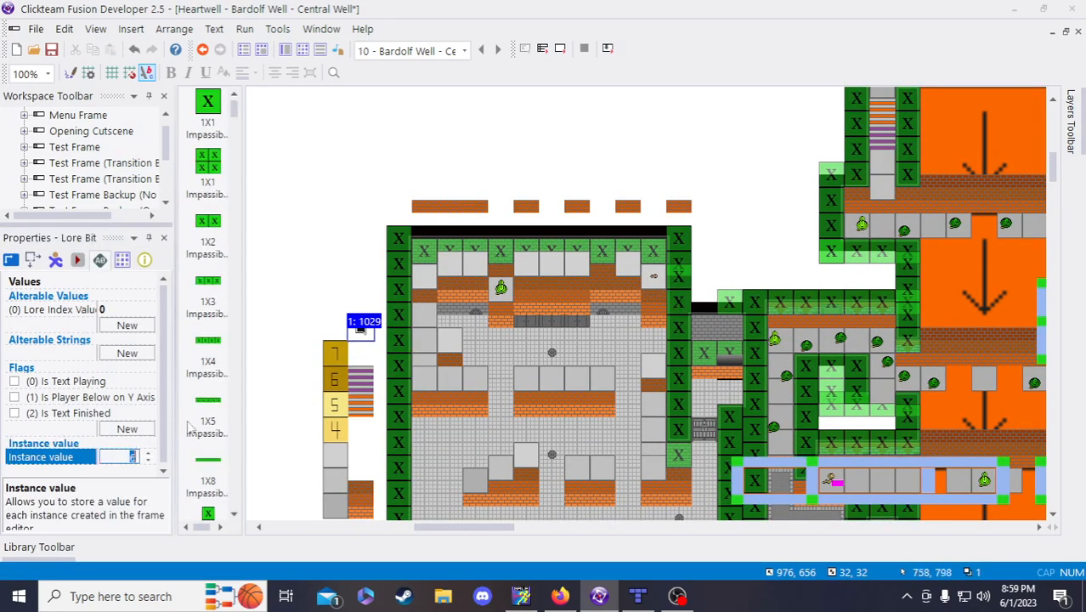
pyautogui.click(363, 321)
# - Move the new Lore Bit in front of the Science Room machine, at 1216, 672, and save the project
pyautogui.click(360, 327)
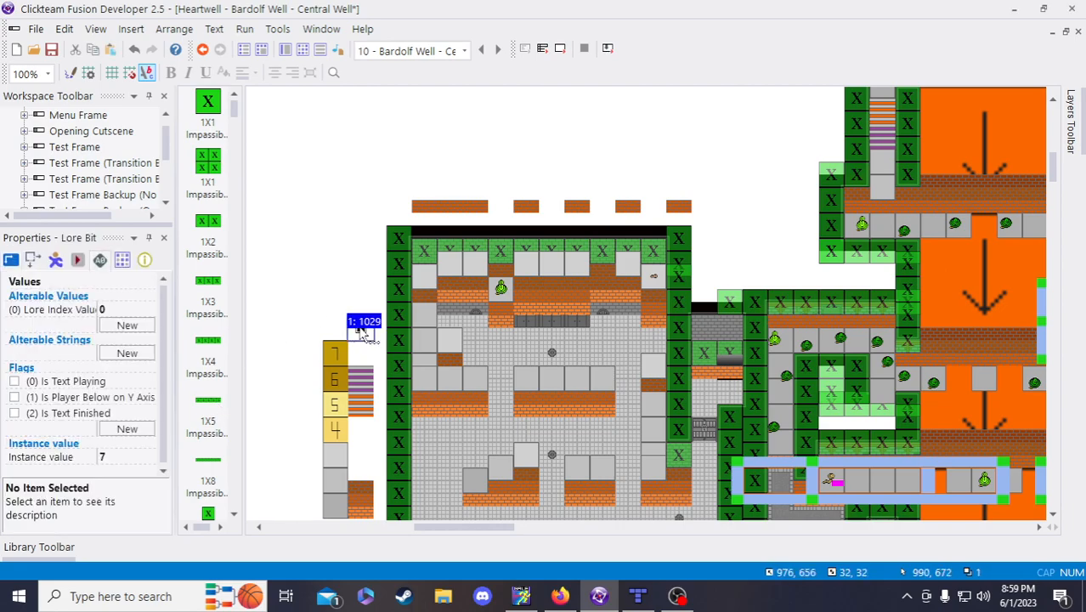
pyautogui.moveTo(490, 339); pyautogui.dragTo(547, 339)
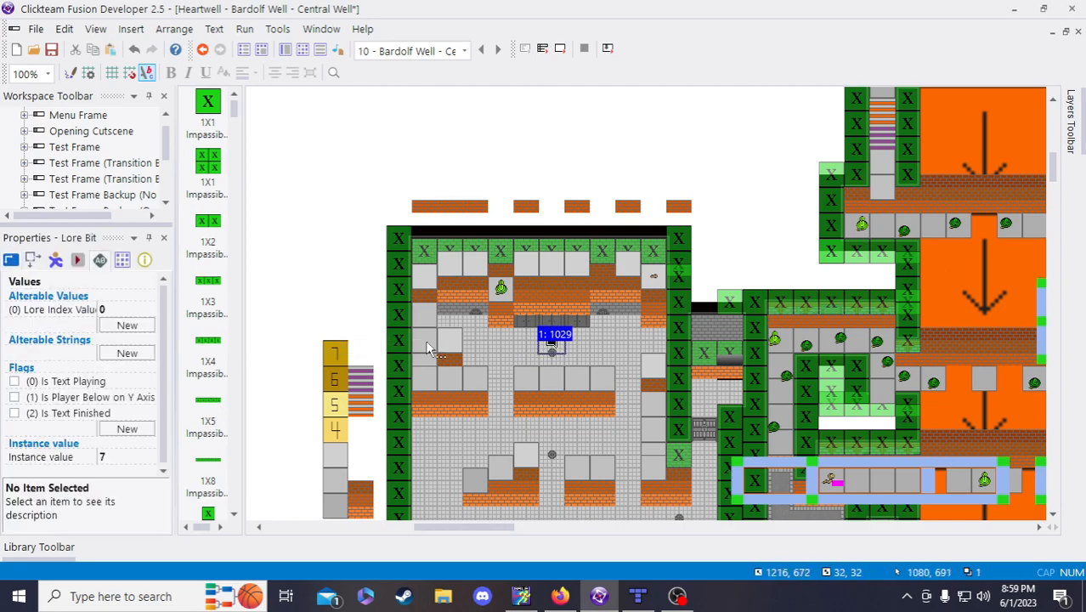
pyautogui.click(309, 316)
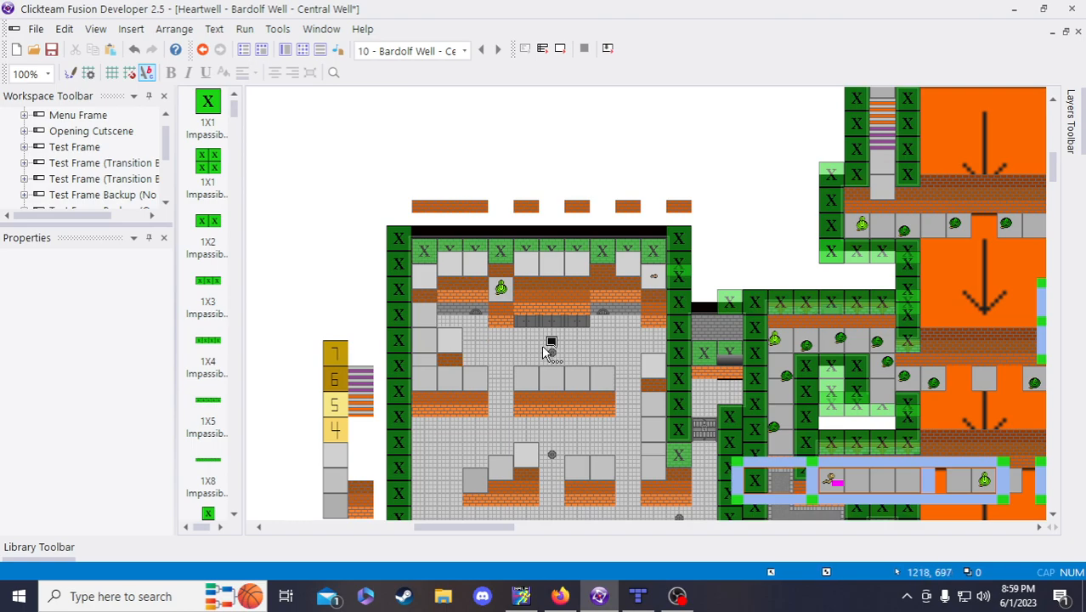
pyautogui.scroll(-3, 548, 347)
pyautogui.scroll(3, 565, 153)
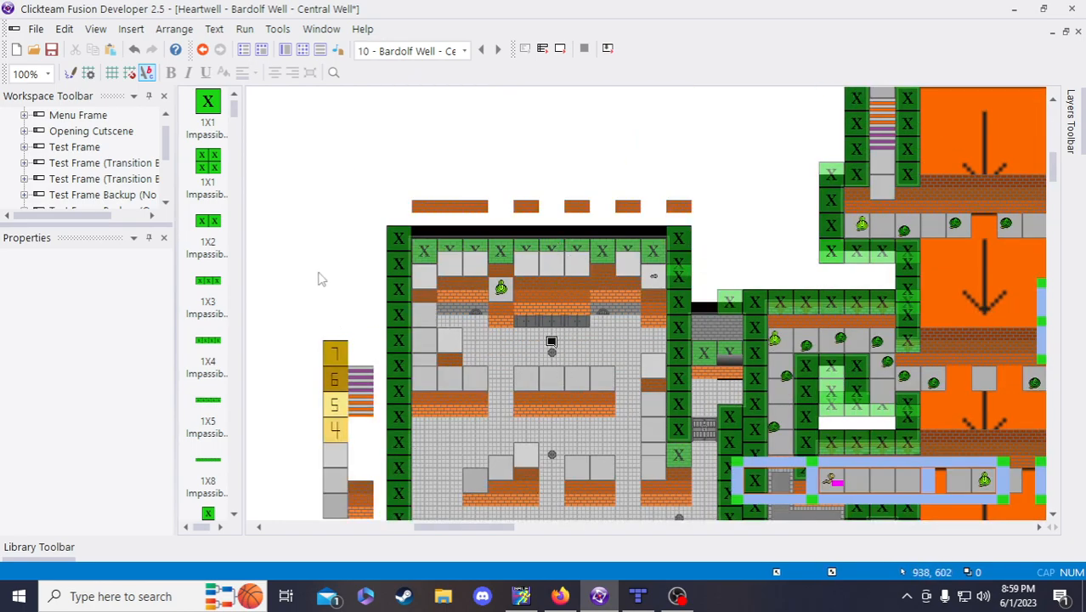
pyautogui.scroll(-3, 316, 281)
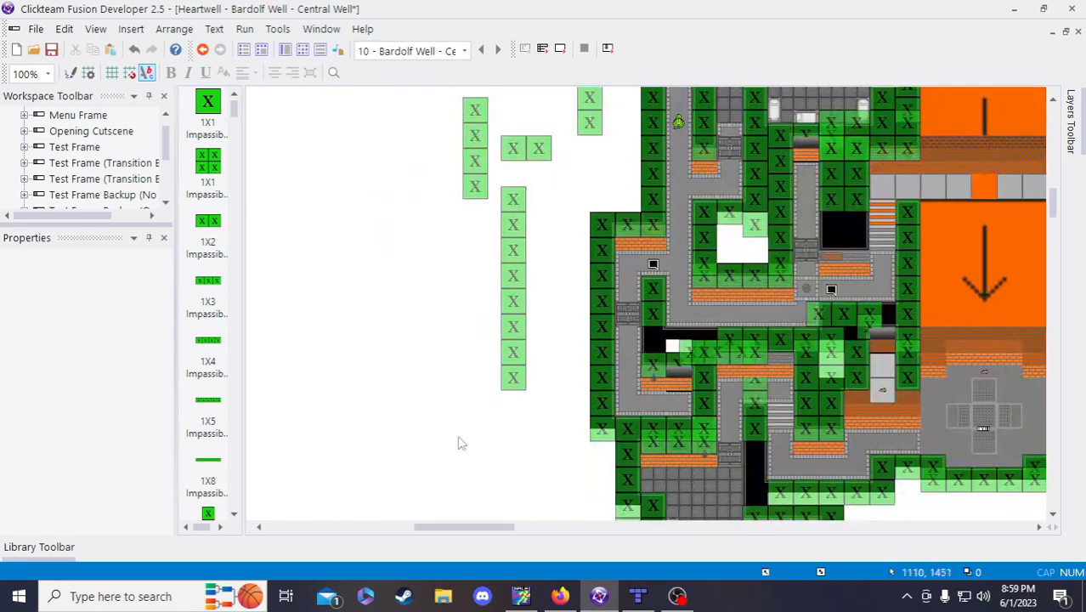
pyautogui.scroll(1, 515, 481)
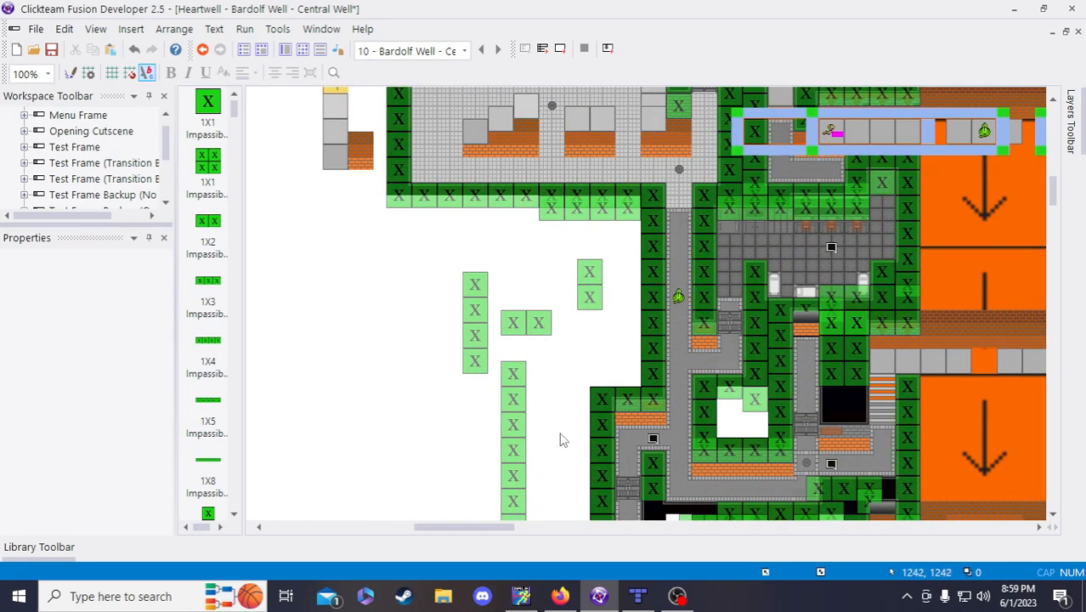
pyautogui.click(51, 49)
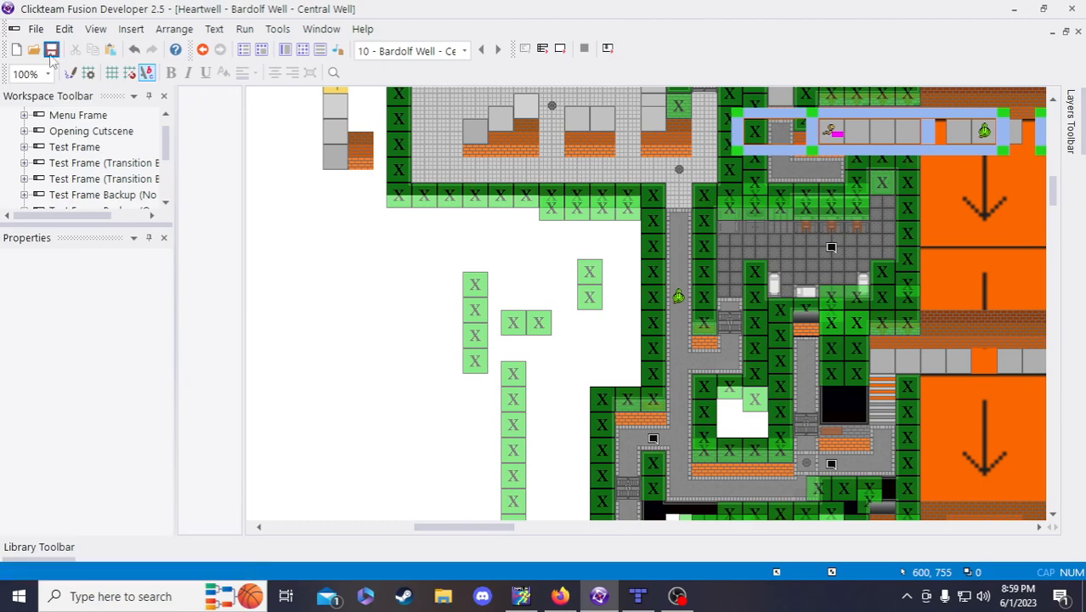
# - Switch to the stream notes and add an eighth sub-item reading "Bardolf Well - Central Well: Upper Scaffolding in the Well"
pyautogui.scroll(1, 772, 393)
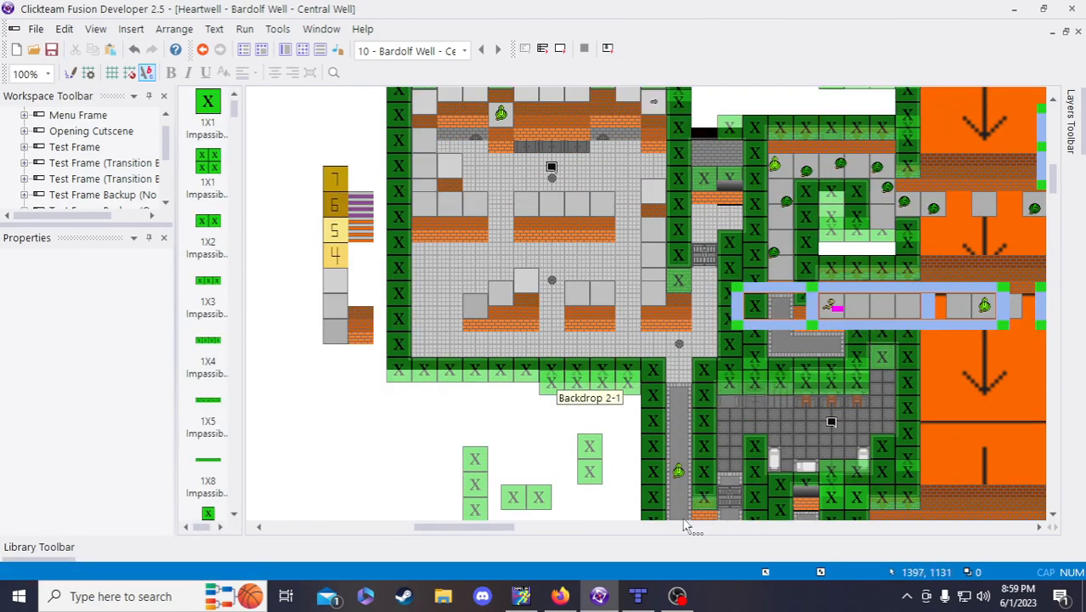
pyautogui.moveTo(510, 527); pyautogui.dragTo(547, 528)
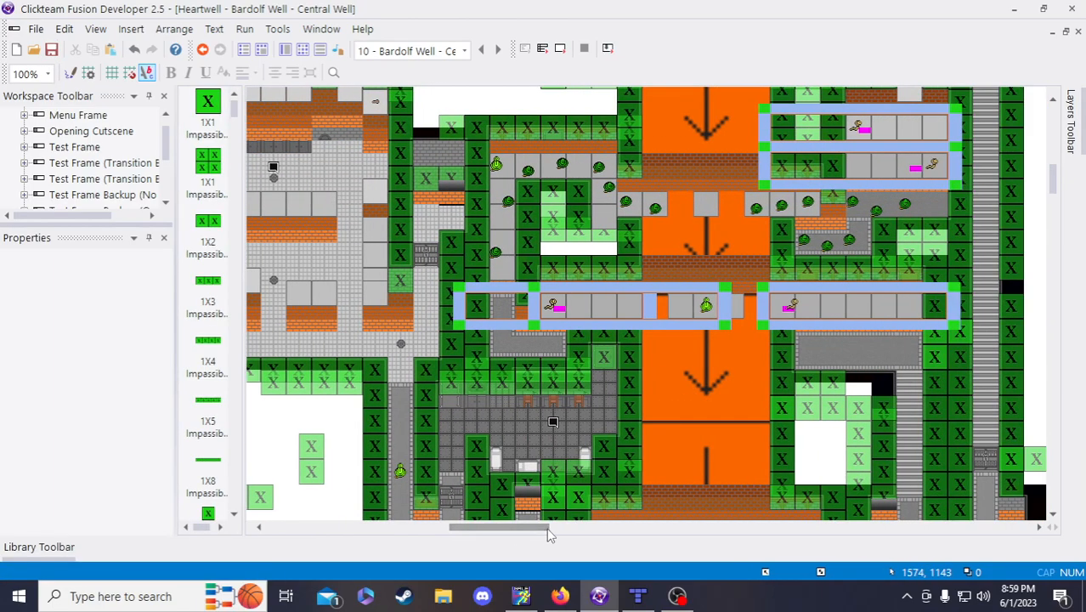
pyautogui.click(560, 596)
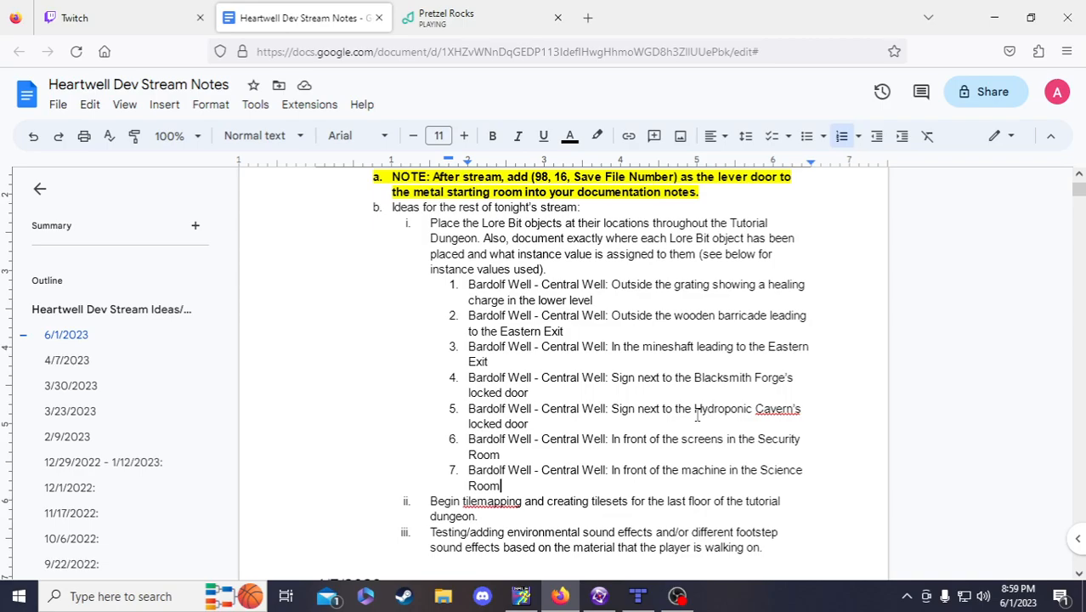
pyautogui.press('Return')
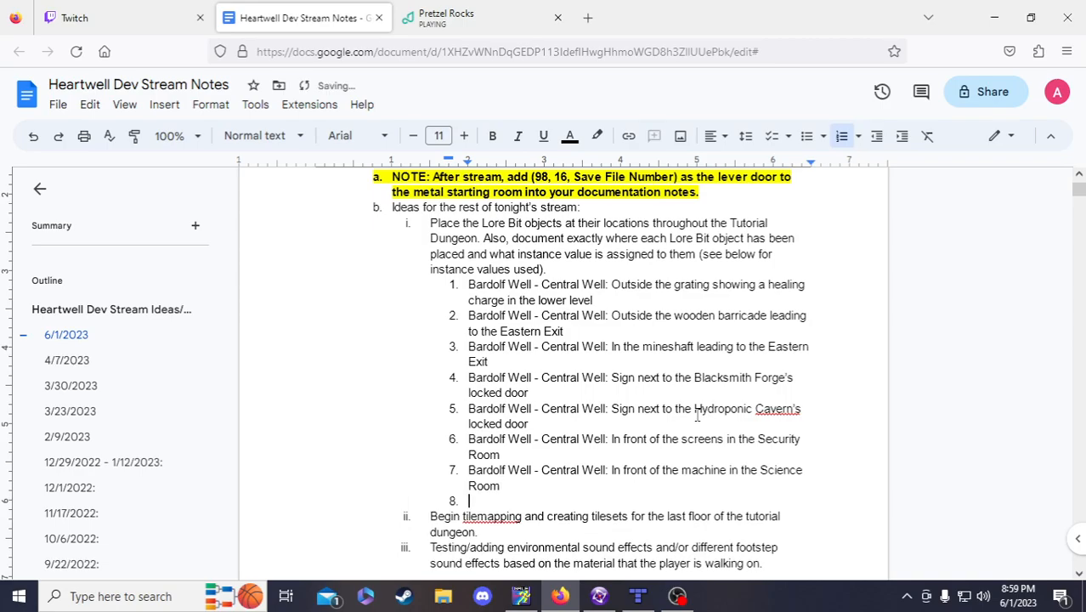
pyautogui.write('Upper Scaffolding in the We')
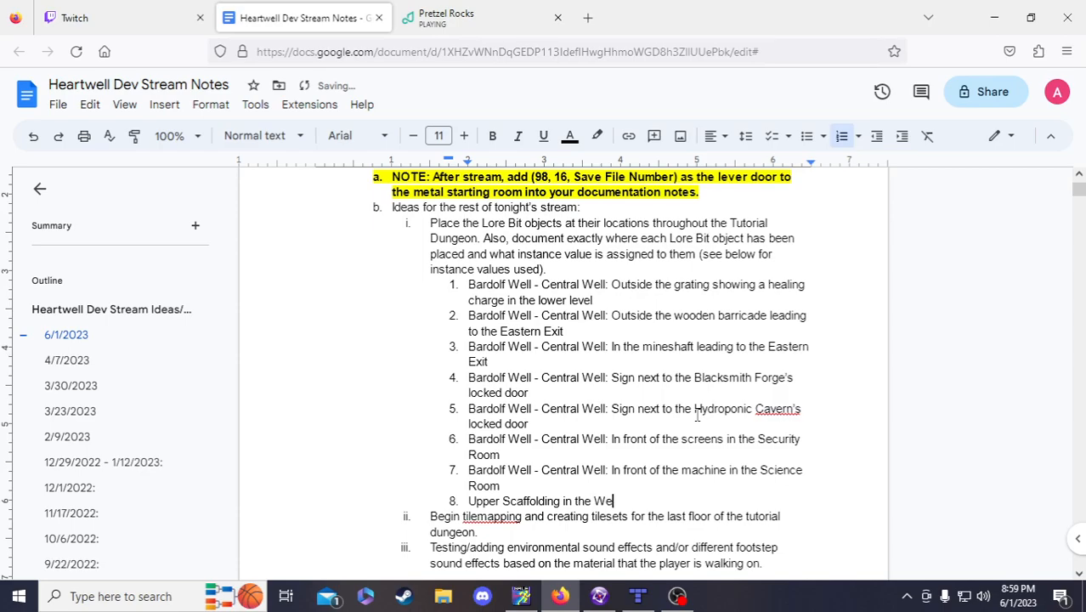
pyautogui.write('ll')
pyautogui.moveTo(614, 470); pyautogui.dragTo(468, 470)
pyautogui.click(468, 500)
pyautogui.write('Bardolf Well - Central Well:')
pyautogui.click(767, 501)
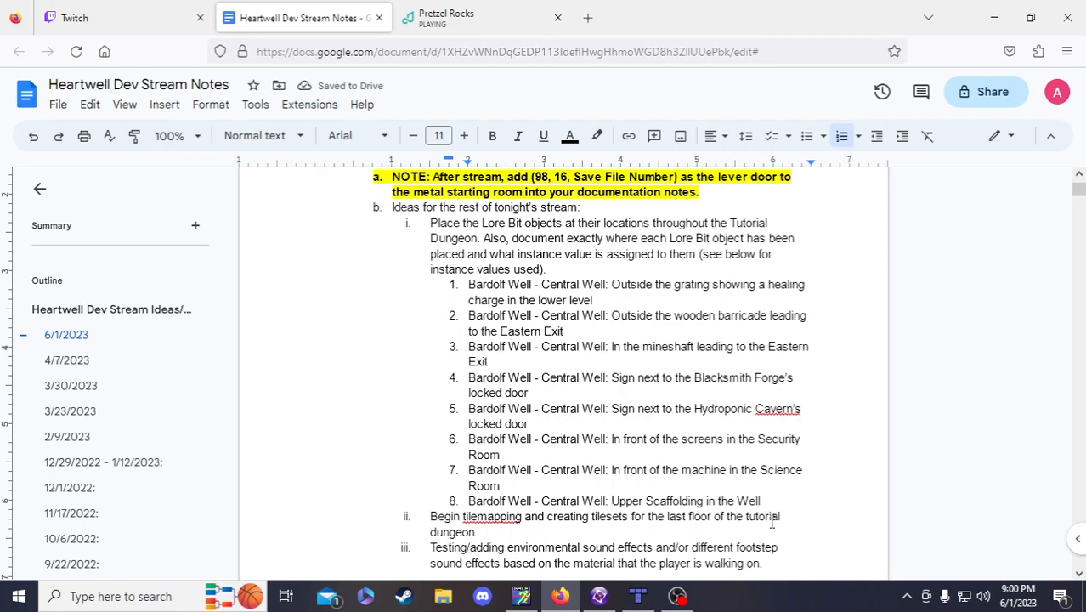
# - Switch to Clickteam Fusion Developer, copy the Science Room's Lore Bit and place the copy in the empty area west of the well, at 1520, 592
pyautogui.click(600, 596)
pyautogui.click(273, 168)
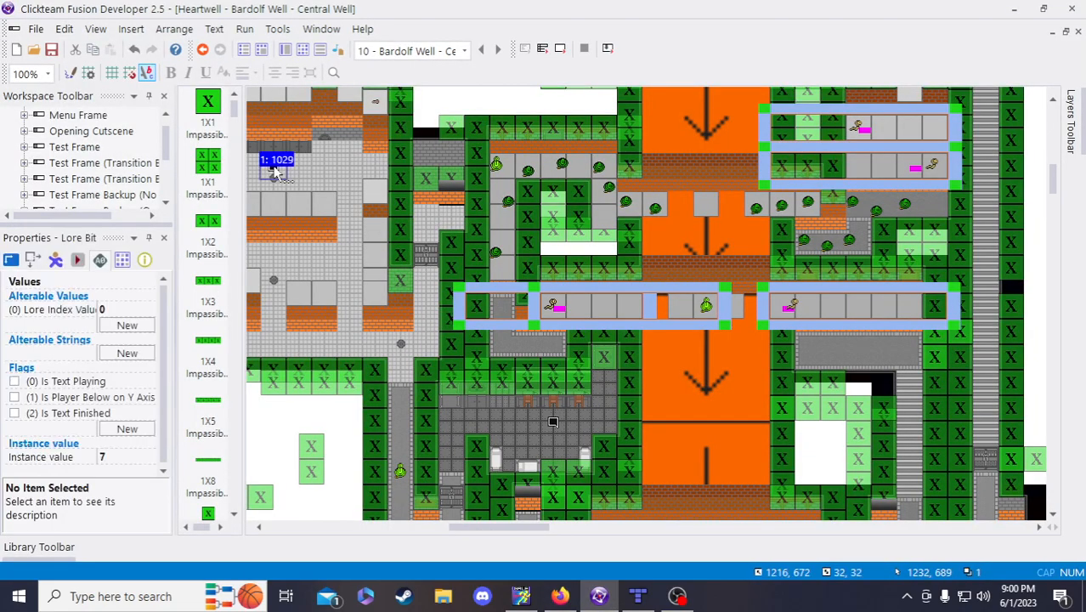
pyautogui.scroll(4, 595, 408)
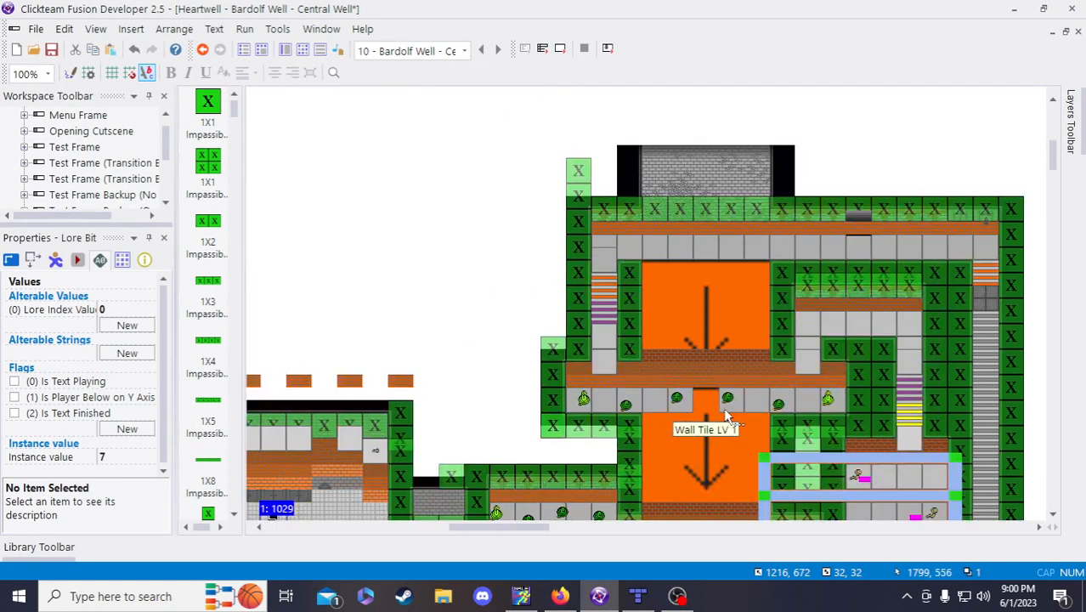
pyautogui.scroll(-2, 679, 425)
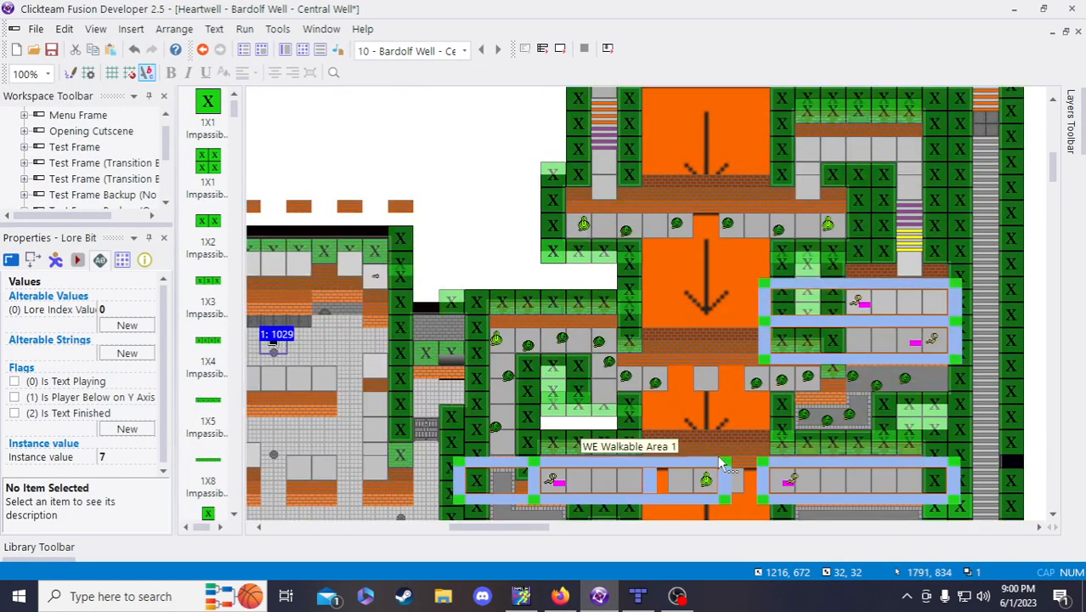
pyautogui.click(508, 252)
pyautogui.hotkey('ctrl', 'v')
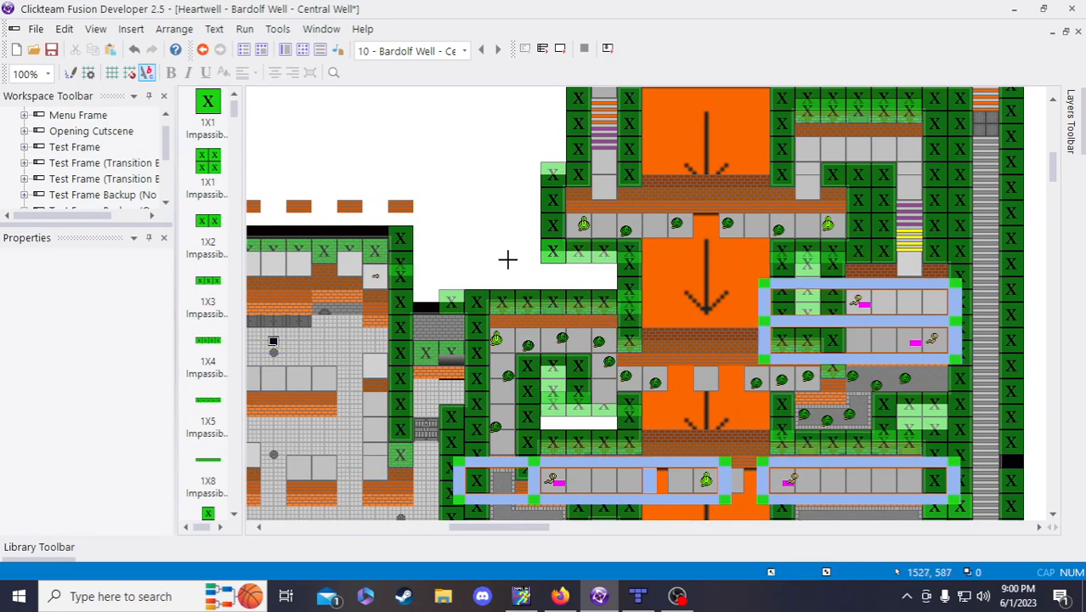
pyautogui.click(507, 270)
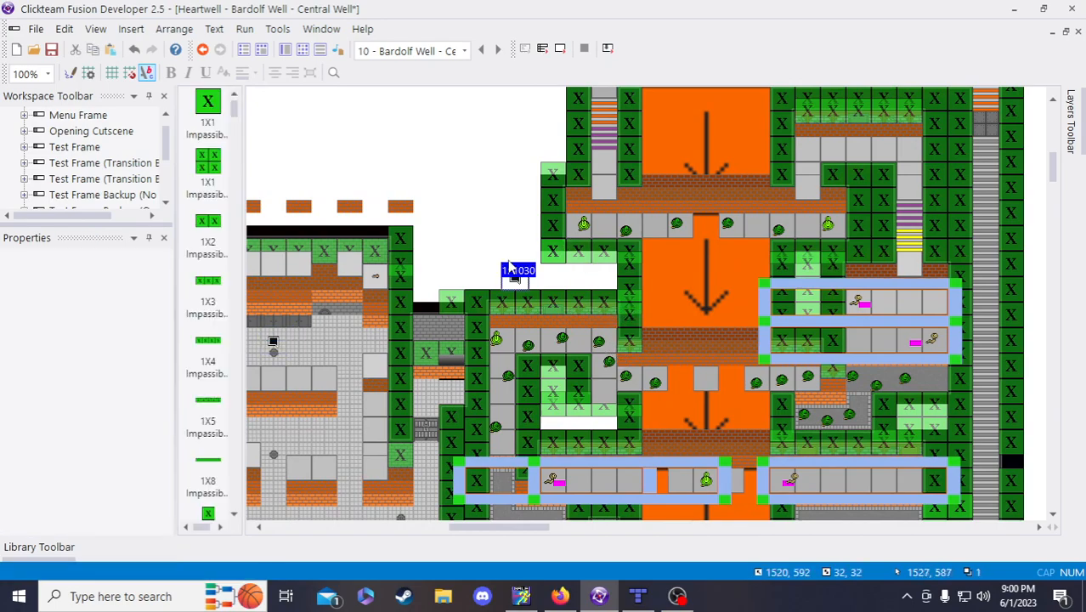
# - Switch to Tiled, show the Level 1 layers and examine the upper scaffolding across the central well
pyautogui.click(638, 595)
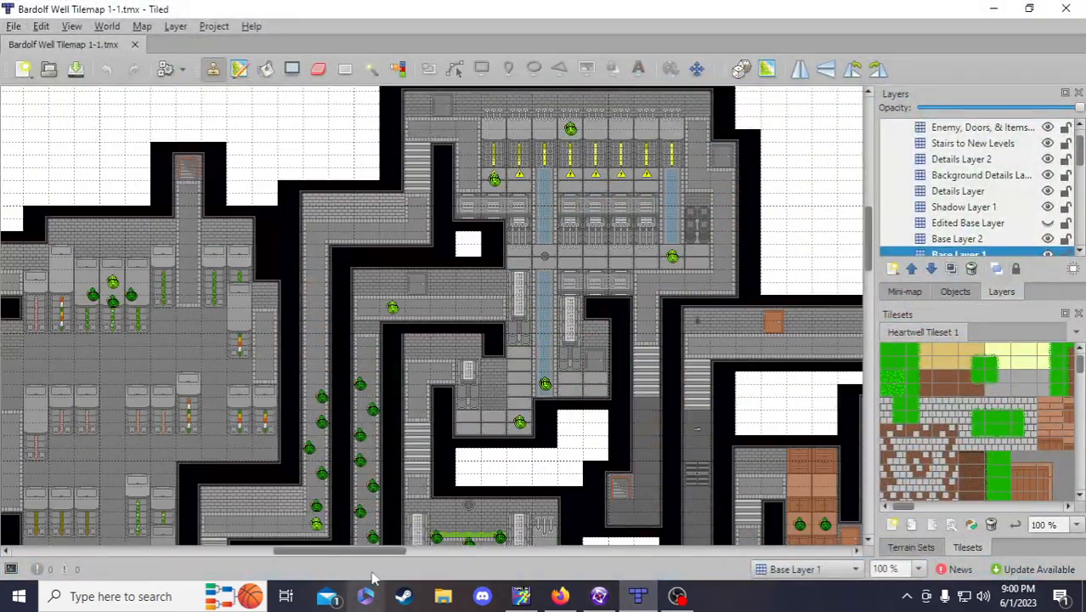
pyautogui.moveTo(364, 553)
pyautogui.mouseDown()
pyautogui.moveTo(499, 561)
pyautogui.moveTo(364, 554)
pyautogui.mouseUp()
pyautogui.scroll(1, 1057, 219)
pyautogui.click(1048, 128)
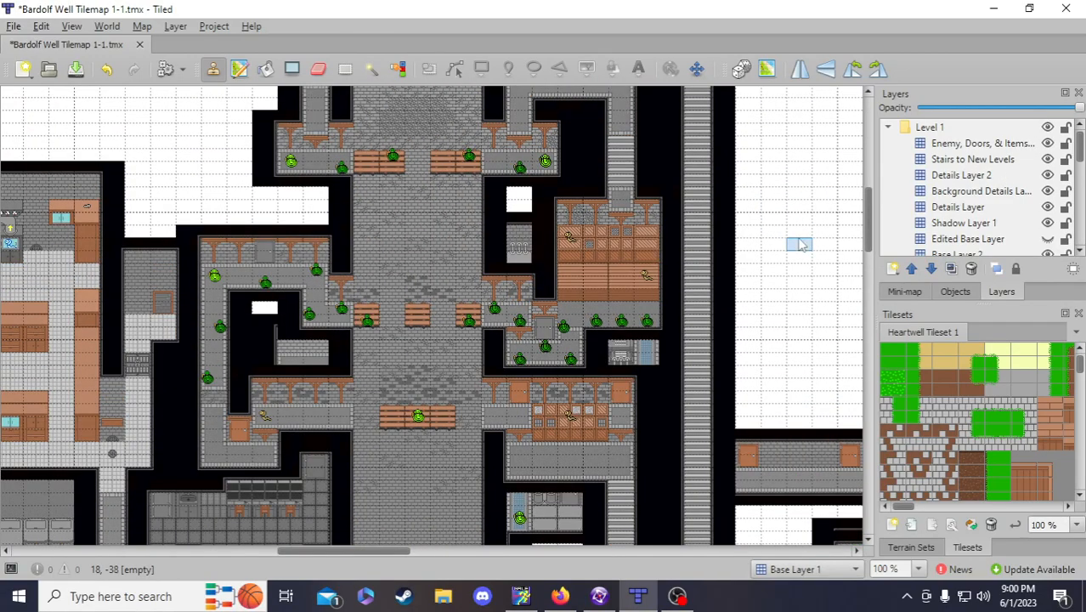
pyautogui.scroll(1, 797, 280)
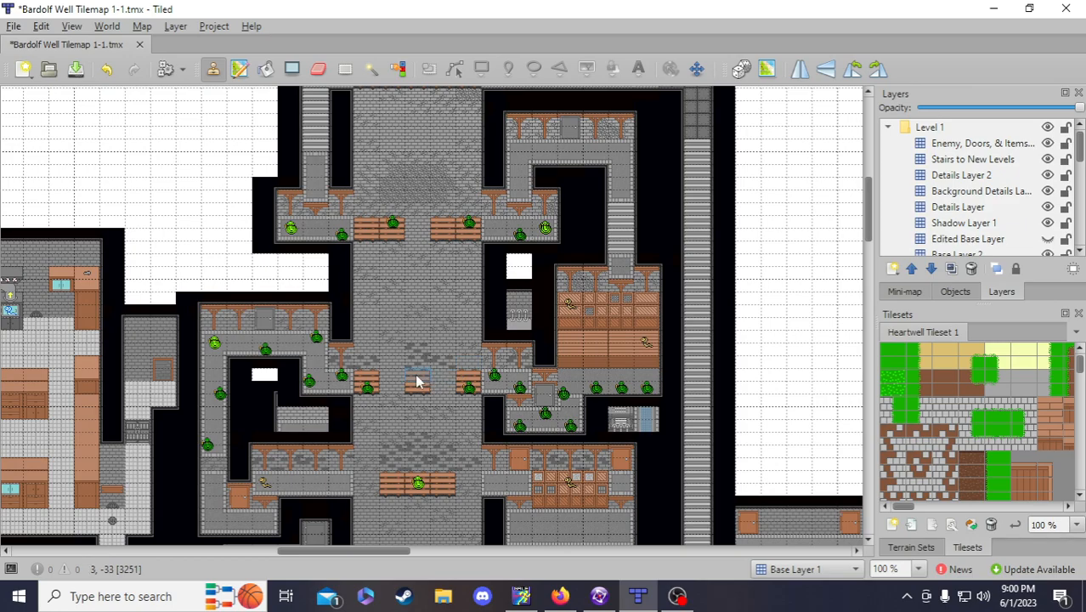
pyautogui.scroll(4, 416, 382)
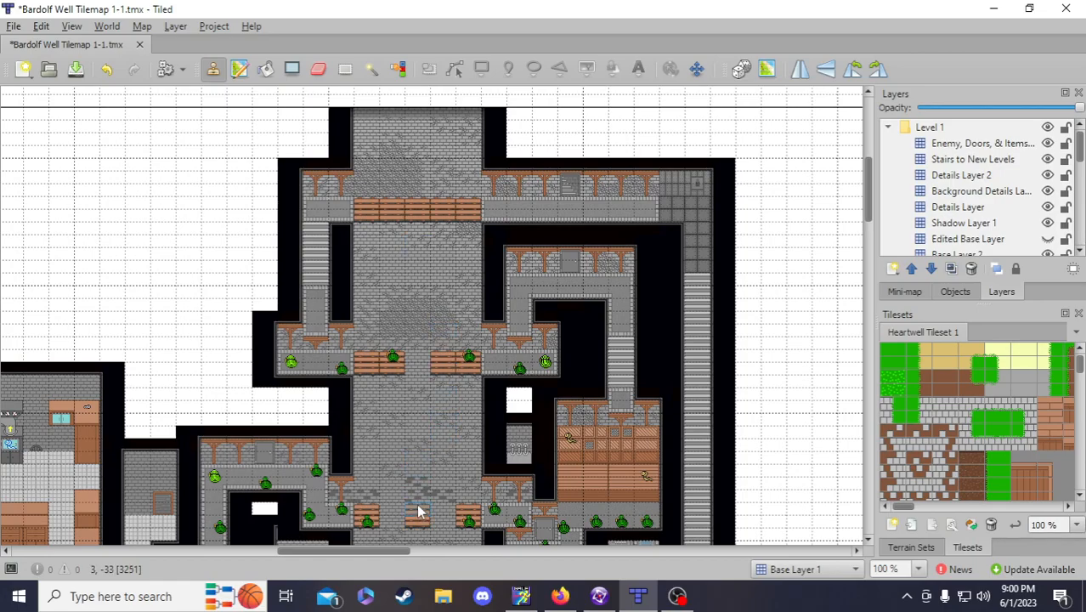
pyautogui.scroll(-2, 429, 488)
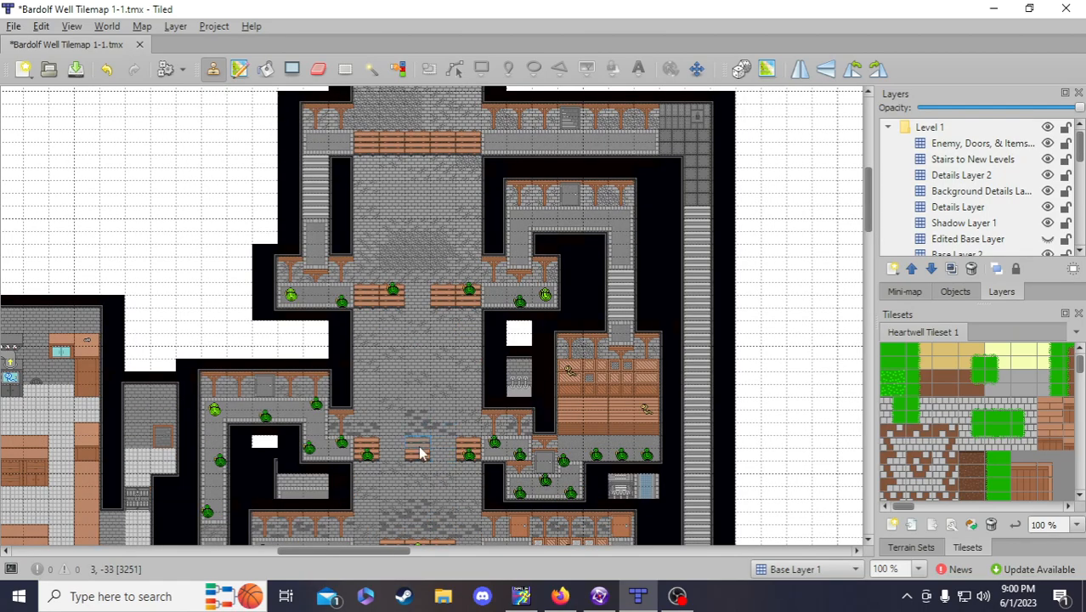
# - Switch to the stream notes and reword the eighth sub-item's location to "On the middle upper scaffolding in the Well"
pyautogui.click(646, 593)
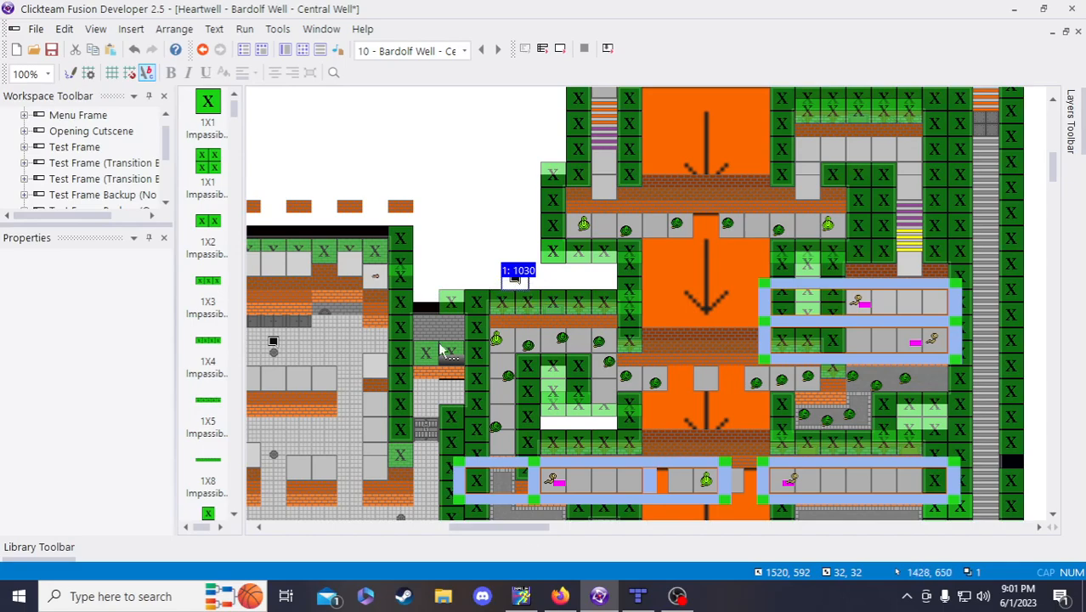
pyautogui.click(561, 596)
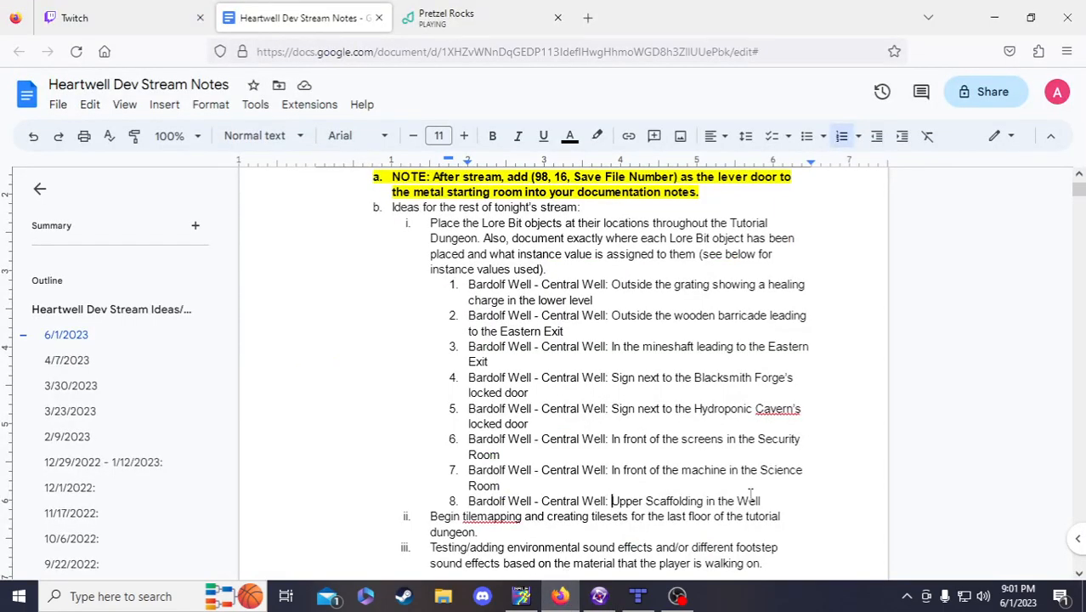
pyautogui.click(776, 507)
pyautogui.click(611, 500)
pyautogui.write('On the middle Upper')
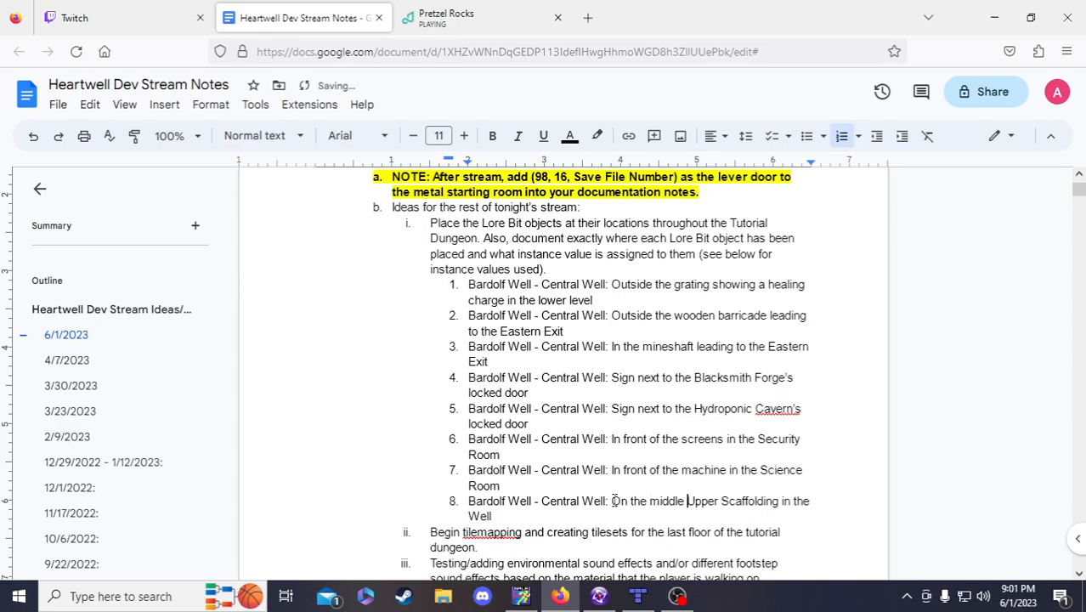
pyautogui.press('Delete')
pyautogui.write('u')
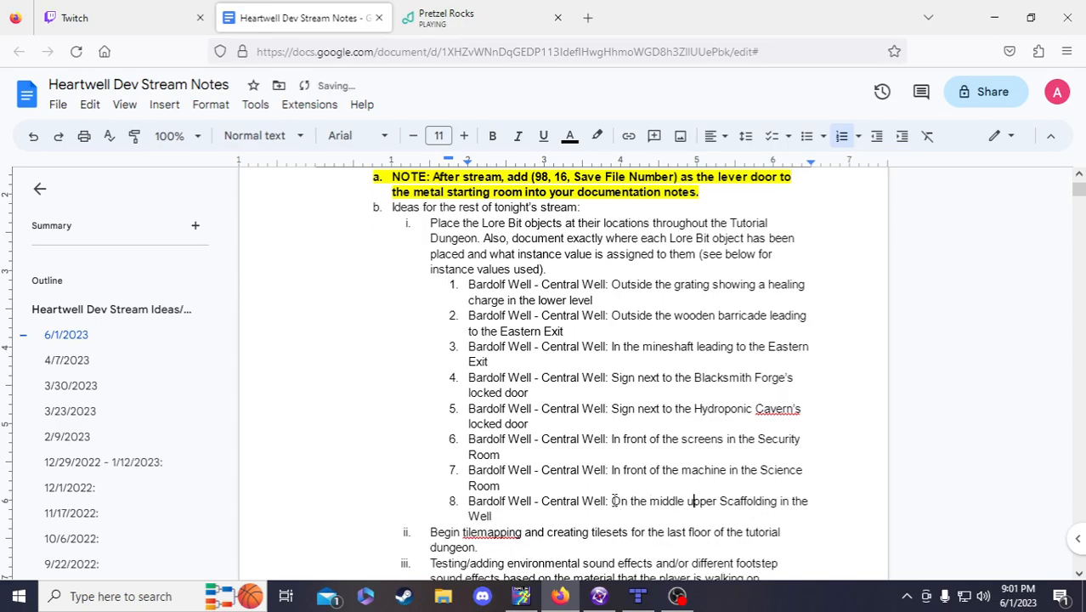
pyautogui.click(720, 501)
pyautogui.press('Delete')
pyautogui.write('s')
pyautogui.click(689, 500)
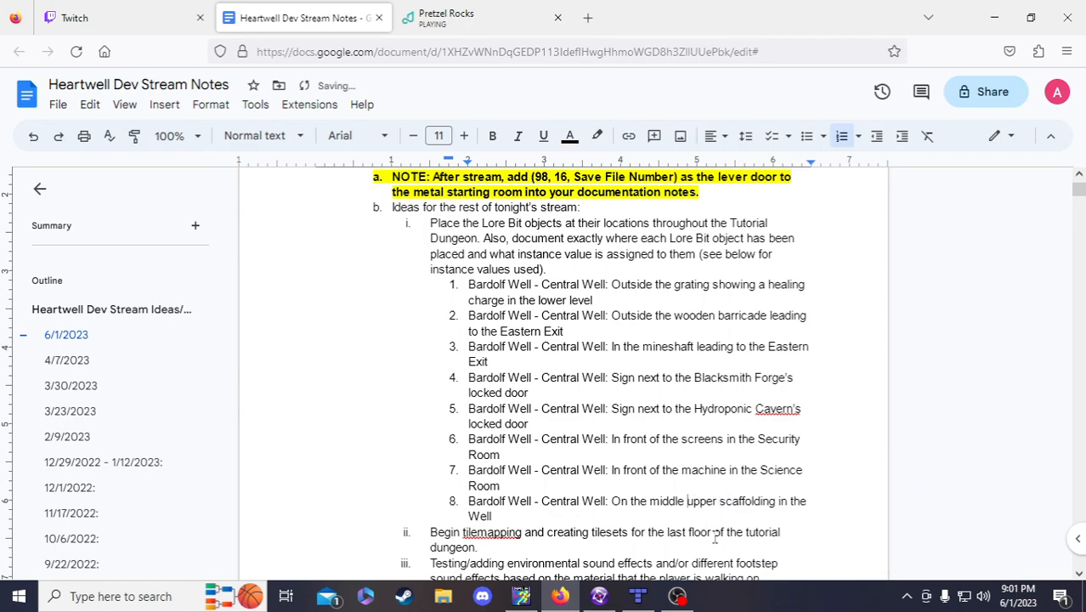
pyautogui.click(626, 532)
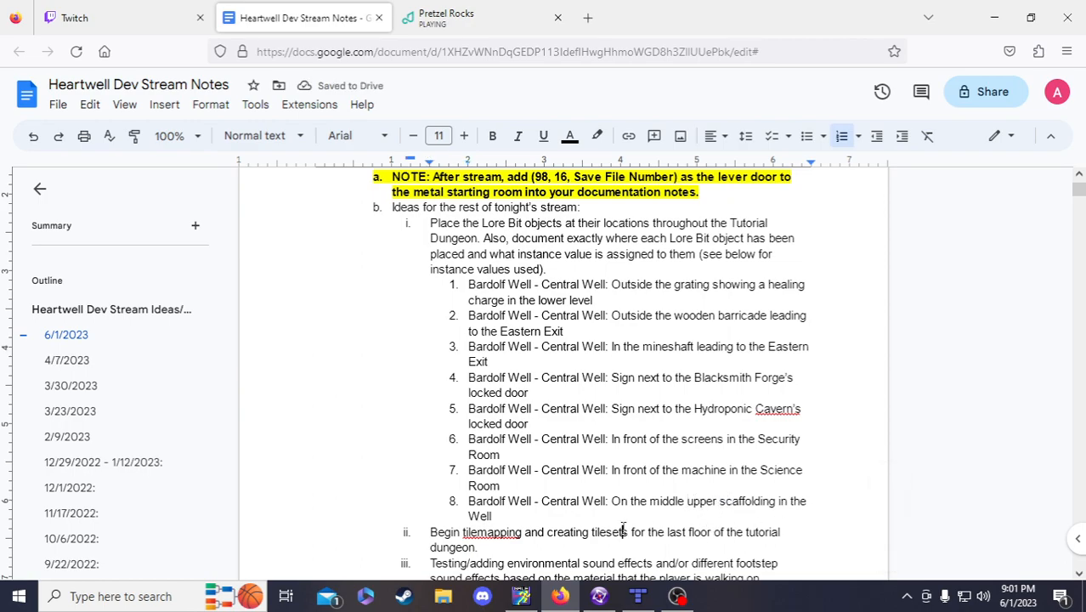
# - Switch to Clickteam Fusion Developer, set the newest Lore Bit's instance value to 8 and move it onto the middle upper scaffolding at 1760, 720
pyautogui.click(615, 598)
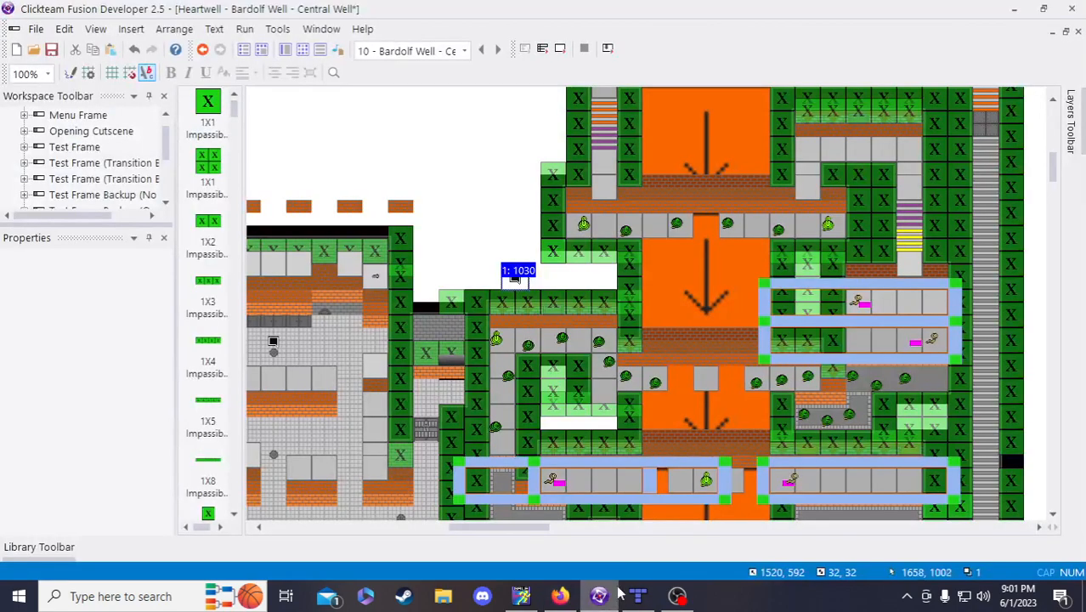
pyautogui.click(273, 341)
pyautogui.click(516, 279)
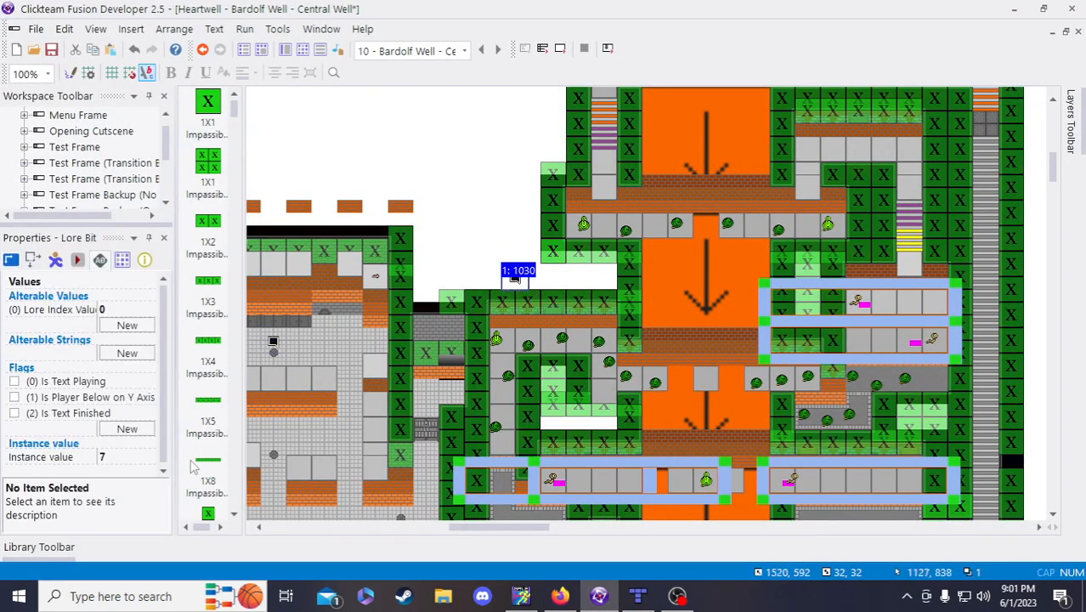
pyautogui.click(127, 459)
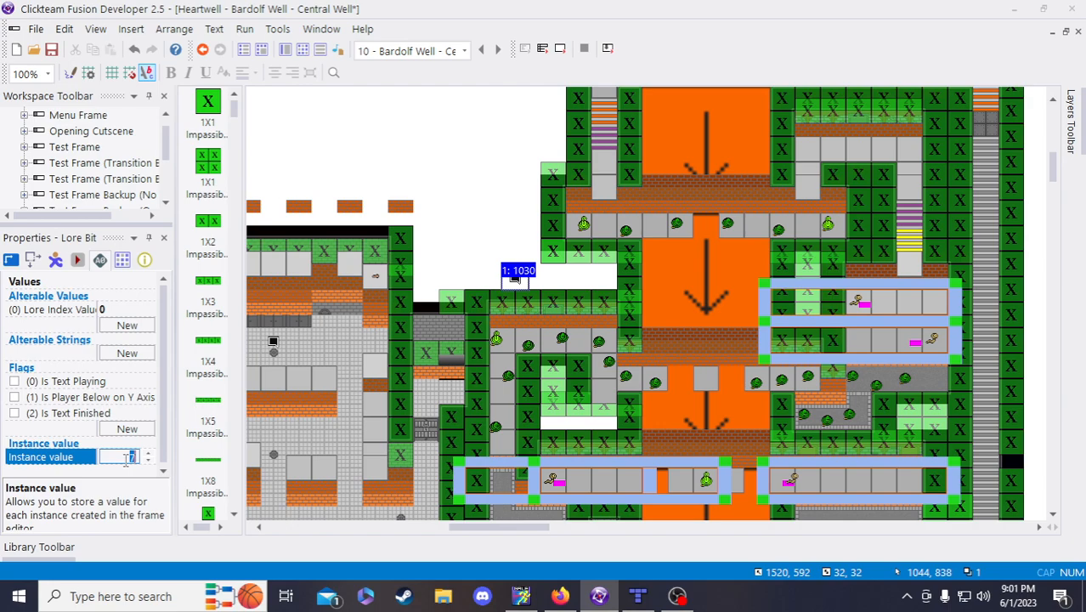
pyautogui.click(535, 191)
pyautogui.click(524, 287)
pyautogui.moveTo(525, 286); pyautogui.dragTo(715, 388)
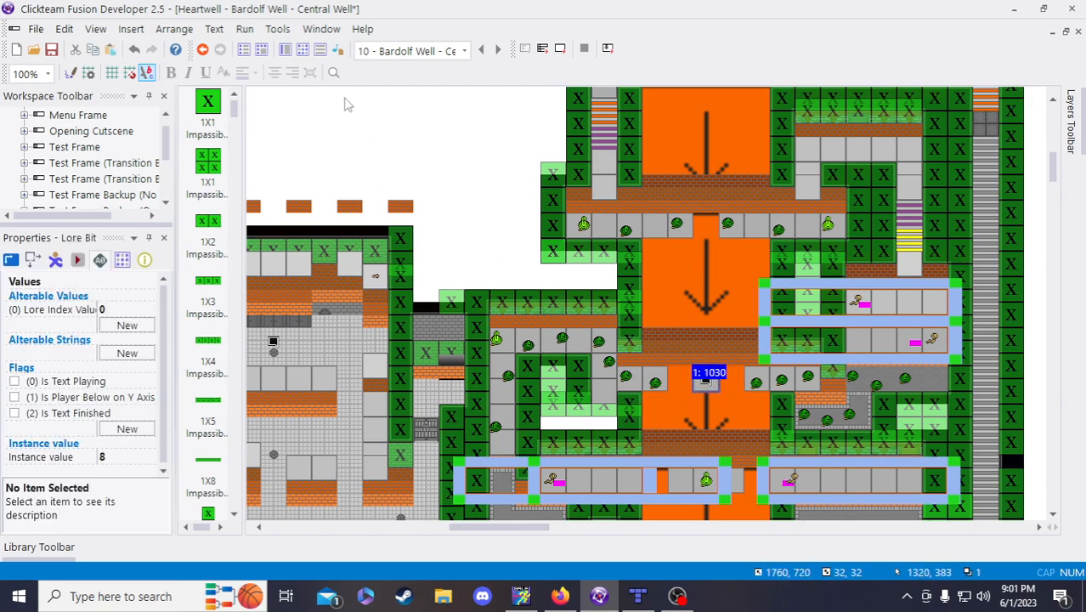
pyautogui.click(430, 178)
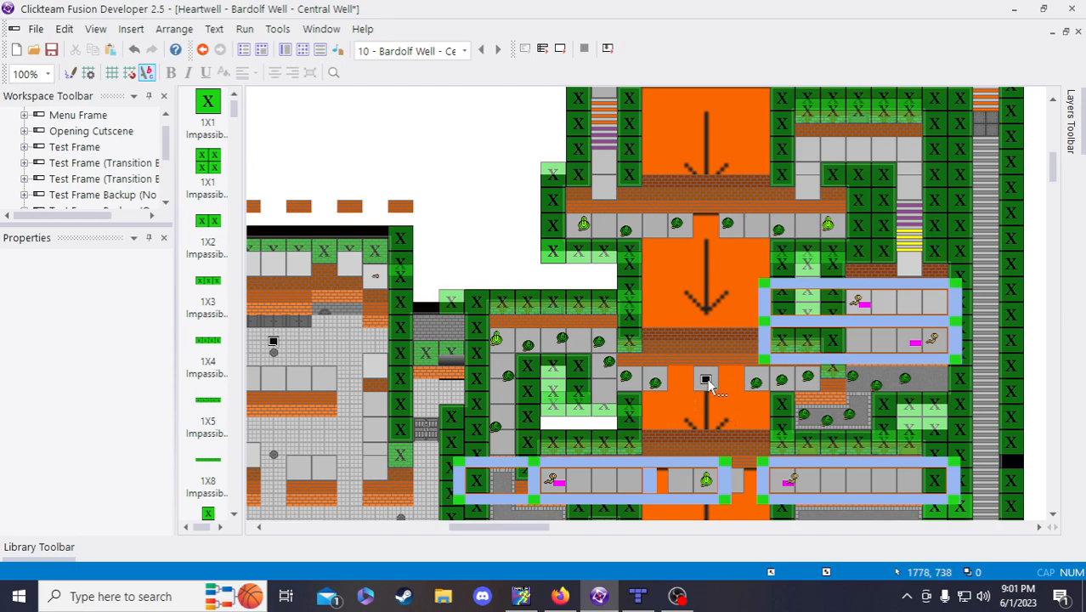
# - Duplicate the scaffolding's Lore Bit and place the copy on the topmost walkway just west of the exit, at 1920, 336
pyautogui.click(714, 387)
pyautogui.scroll(3, 565, 302)
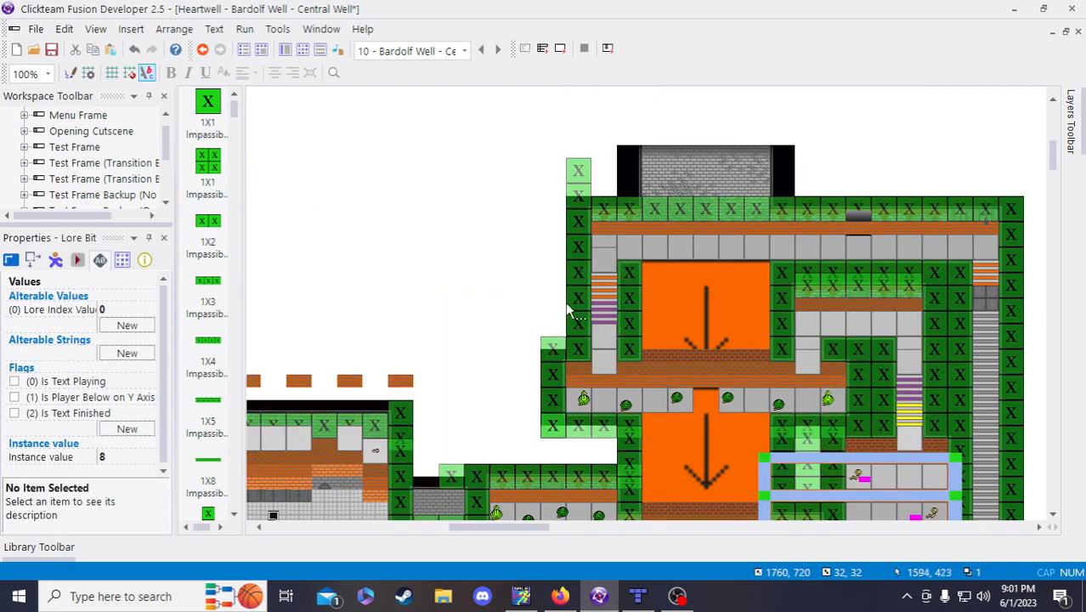
pyautogui.hotkey('ctrl', 'v')
pyautogui.click(493, 238)
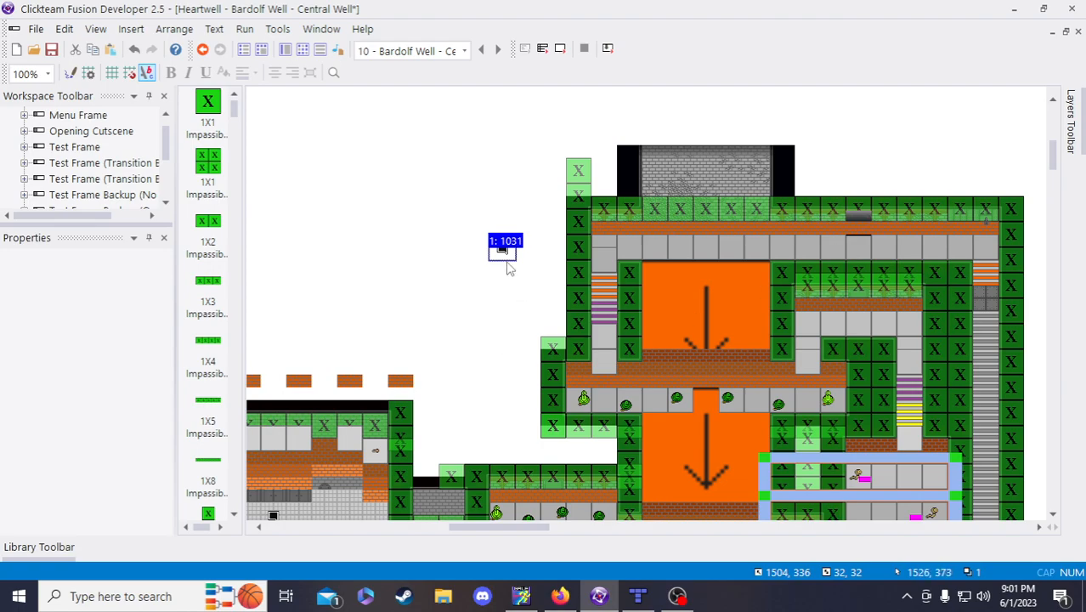
pyautogui.moveTo(505, 255); pyautogui.dragTo(836, 256)
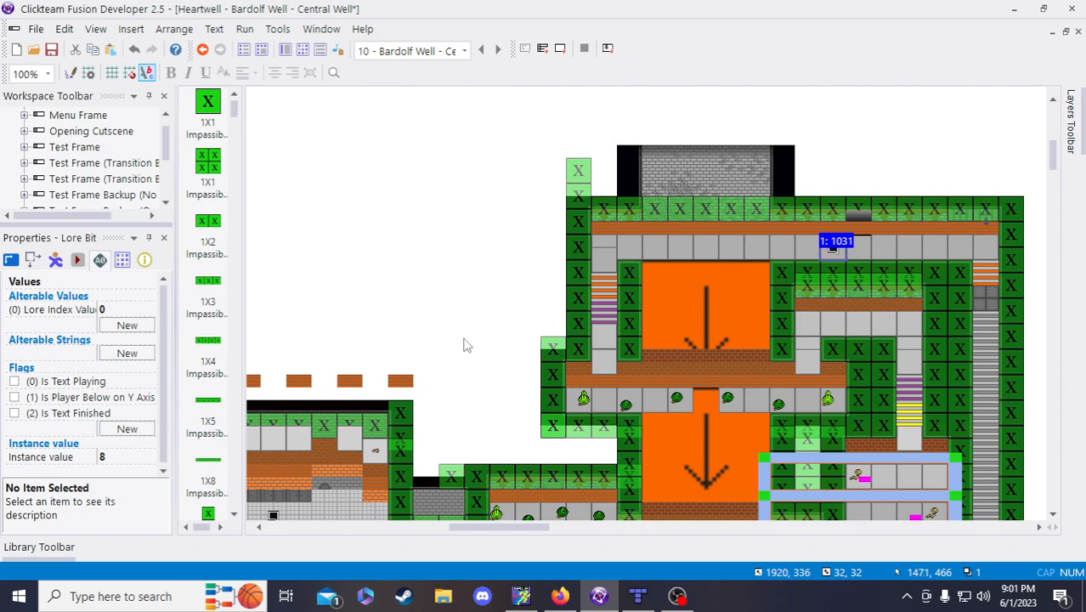
pyautogui.scroll(-3, 467, 345)
pyautogui.scroll(3, 466, 345)
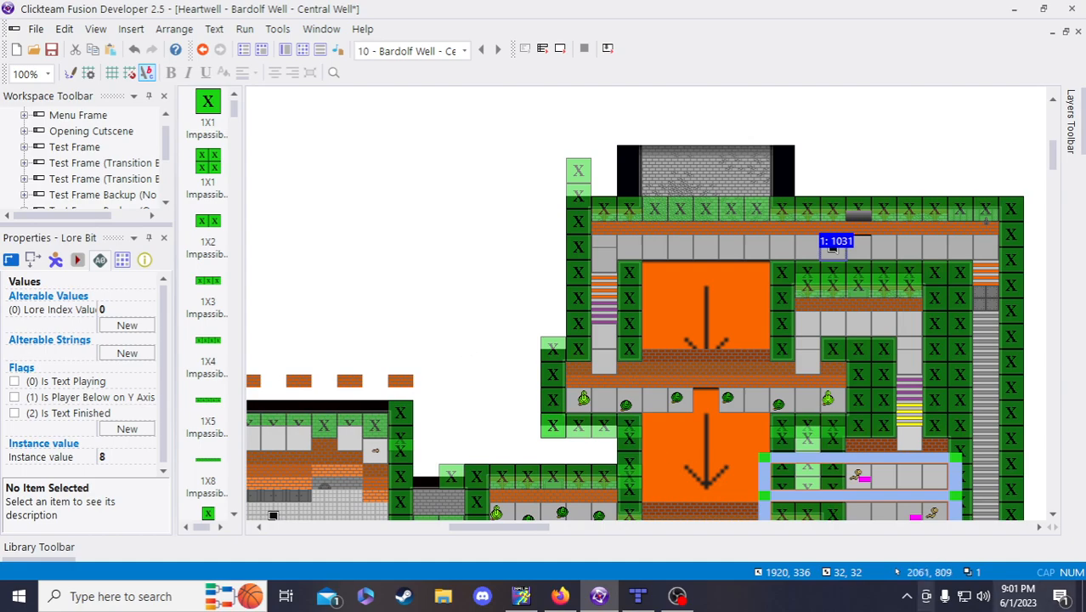
# - Switch to the stream notes and add a ninth sub-item: "Bardolf Well - Central Well: Next to the Central Exit and Near the Top of the Stairwell"
pyautogui.click(563, 595)
pyautogui.click(536, 515)
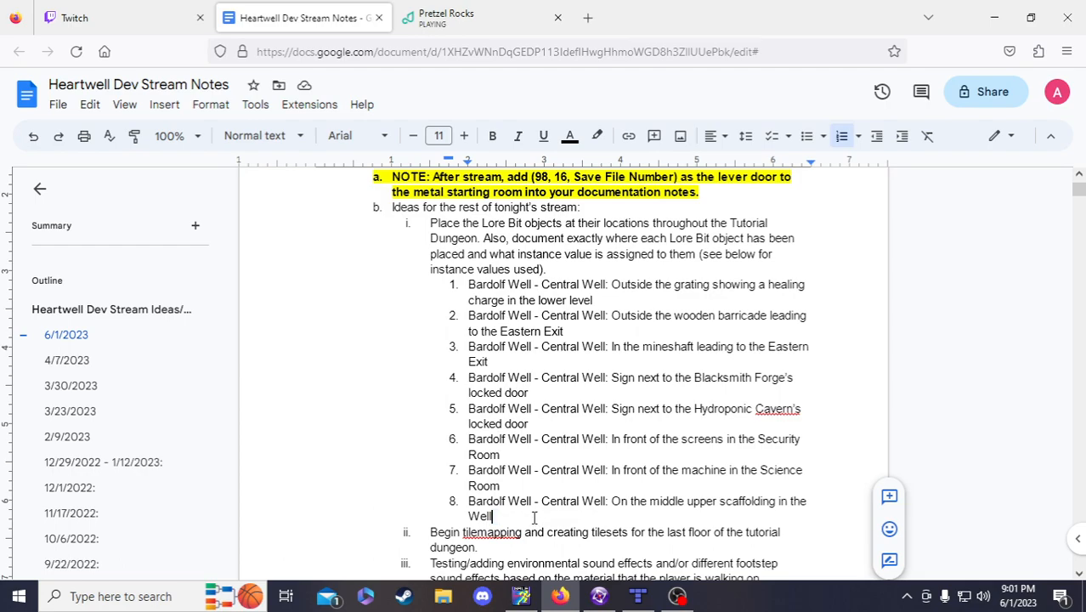
pyautogui.press('Return')
pyautogui.moveTo(467, 500); pyautogui.dragTo(612, 501)
pyautogui.hotkey('ctrl', 'c')
pyautogui.click(484, 534)
pyautogui.hotkey('ctrl', 'v')
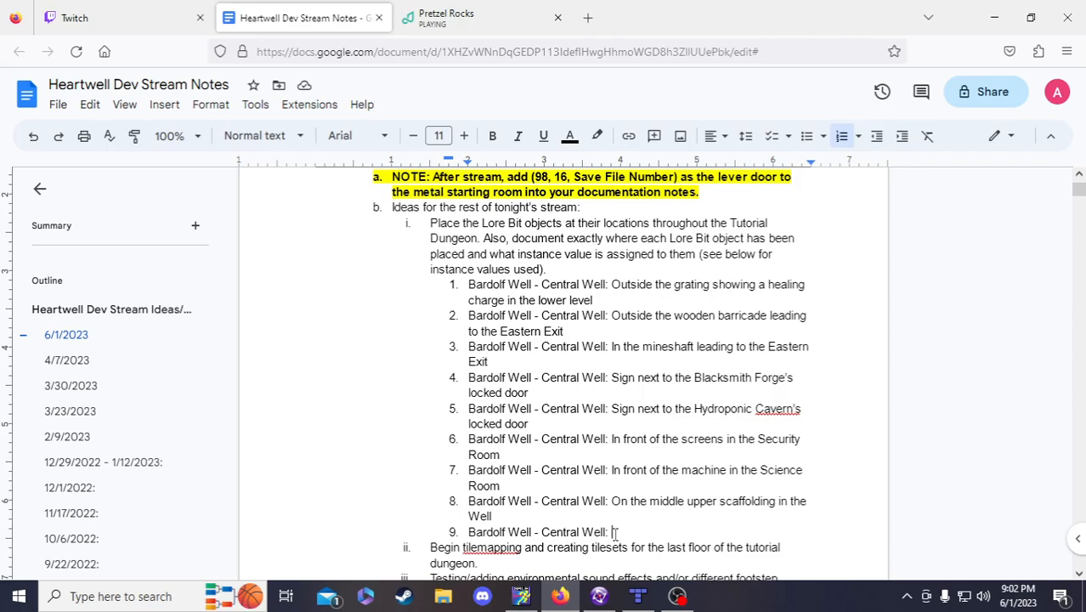
pyautogui.write('Aext to the C')
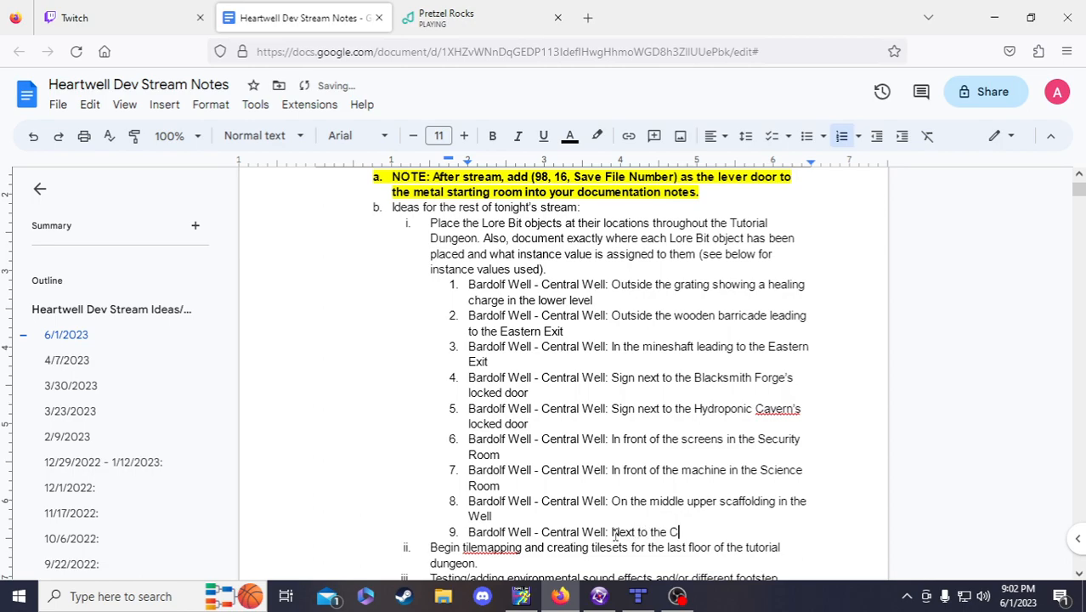
pyautogui.write('entral Exit and n')
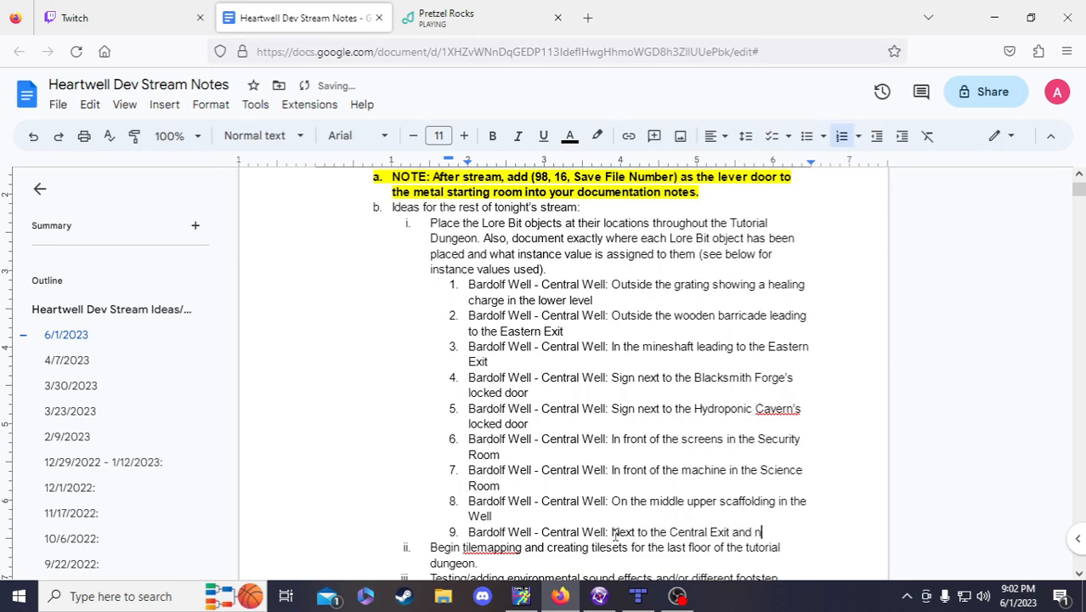
pyautogui.write('ear the Top of the')
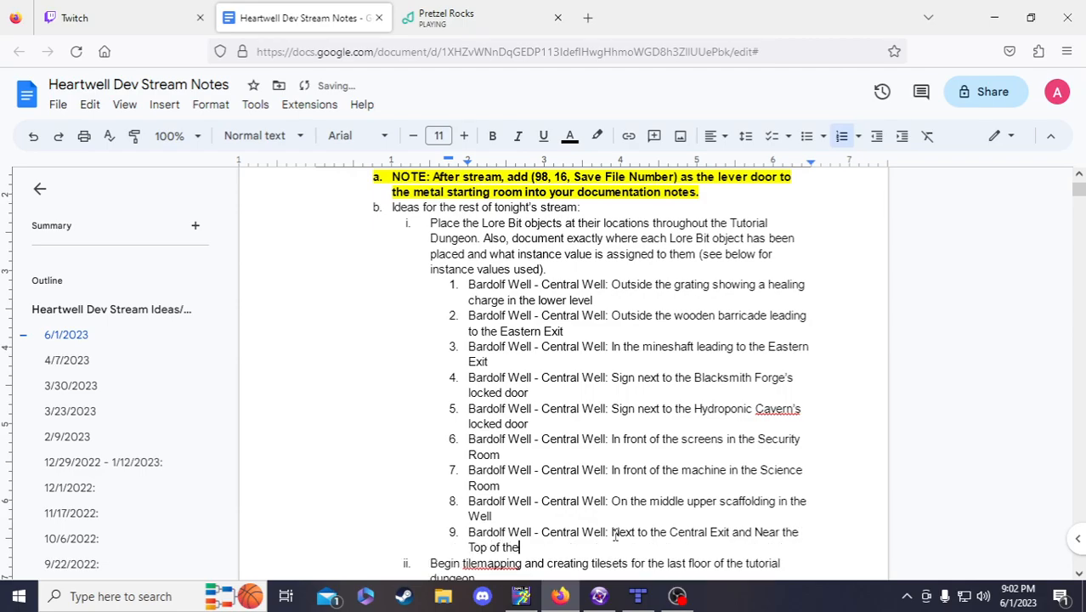
pyautogui.write(' Stairwell')
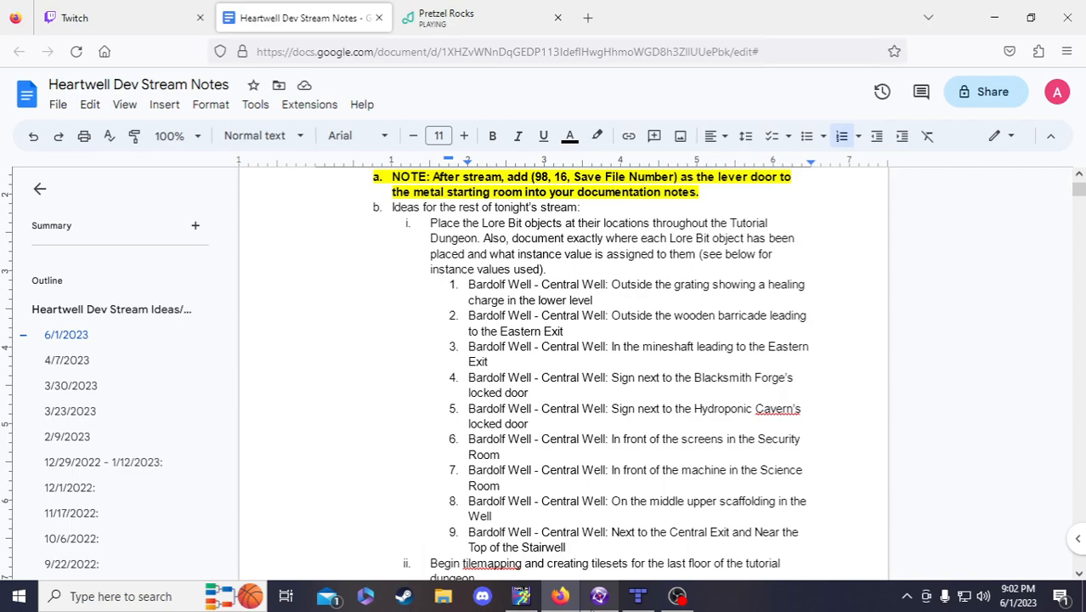
# - Switch to Clickteam Fusion Developer and set the instance value of the Lore Bit on the topmost walkway to 9
pyautogui.click(600, 595)
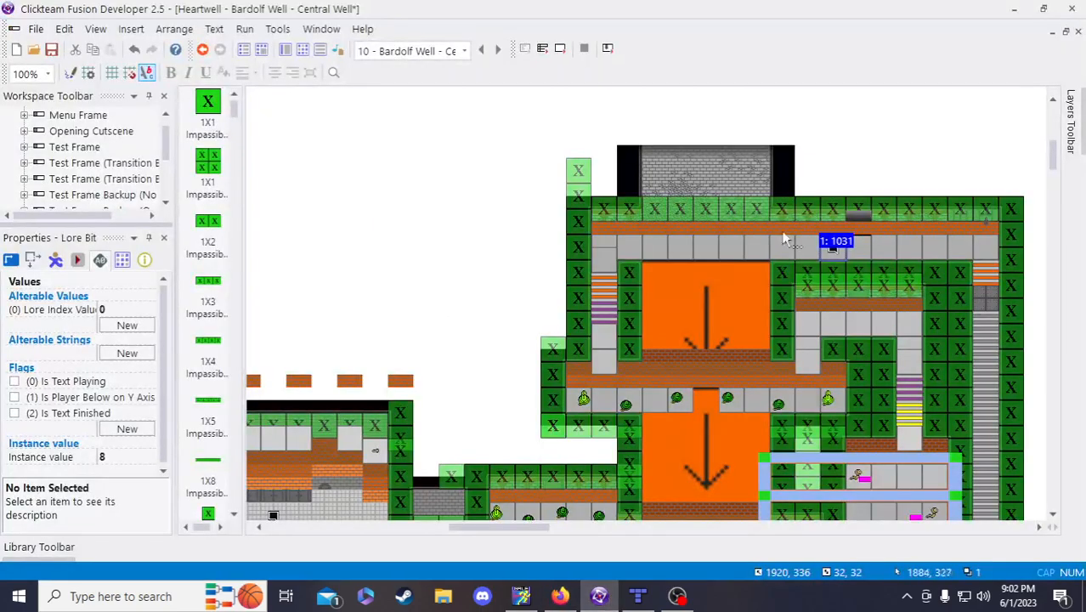
pyautogui.click(132, 456)
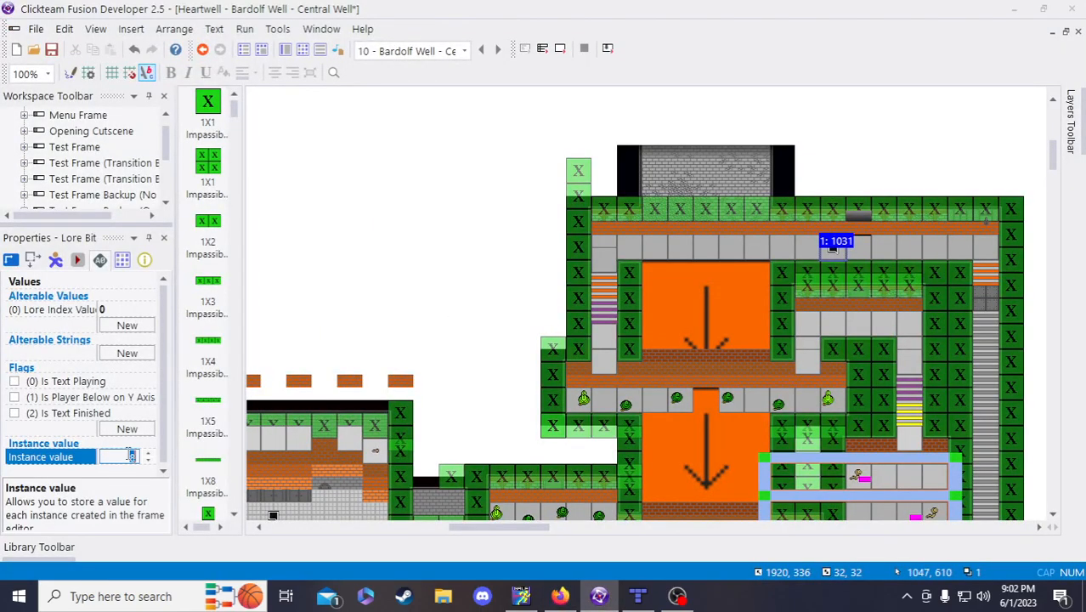
pyautogui.click(490, 305)
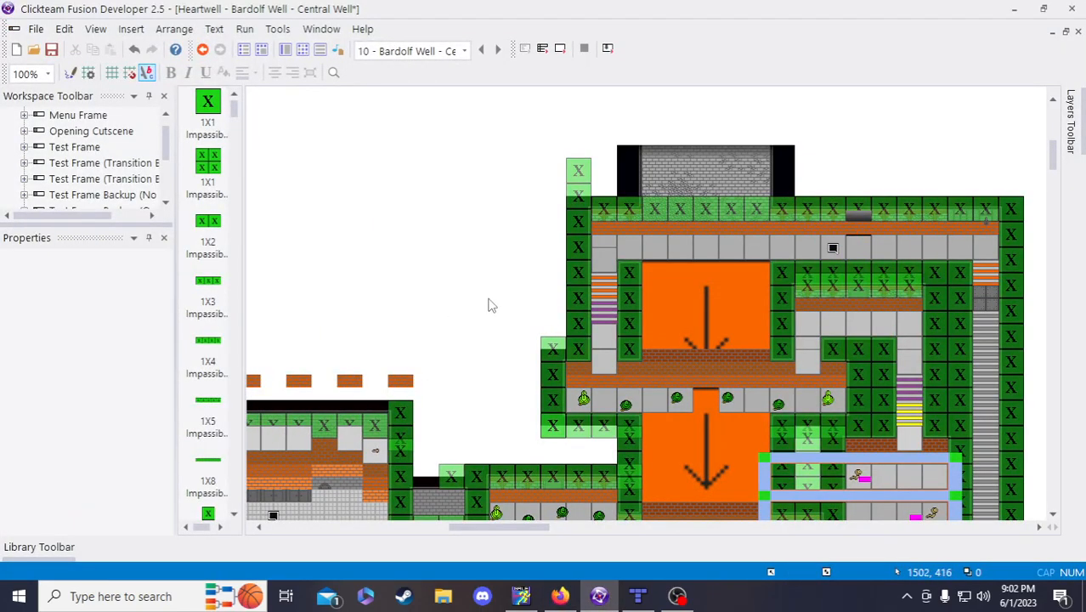
# - Shift the topmost walkway's Lore Bit half a tile west and save the project
pyautogui.click(826, 248)
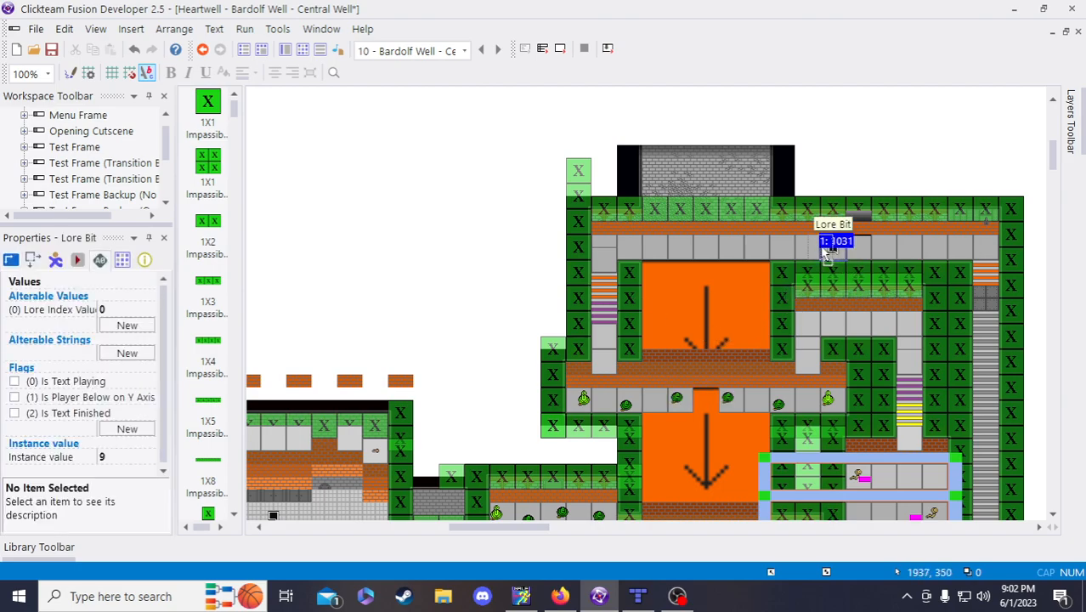
pyautogui.click(903, 137)
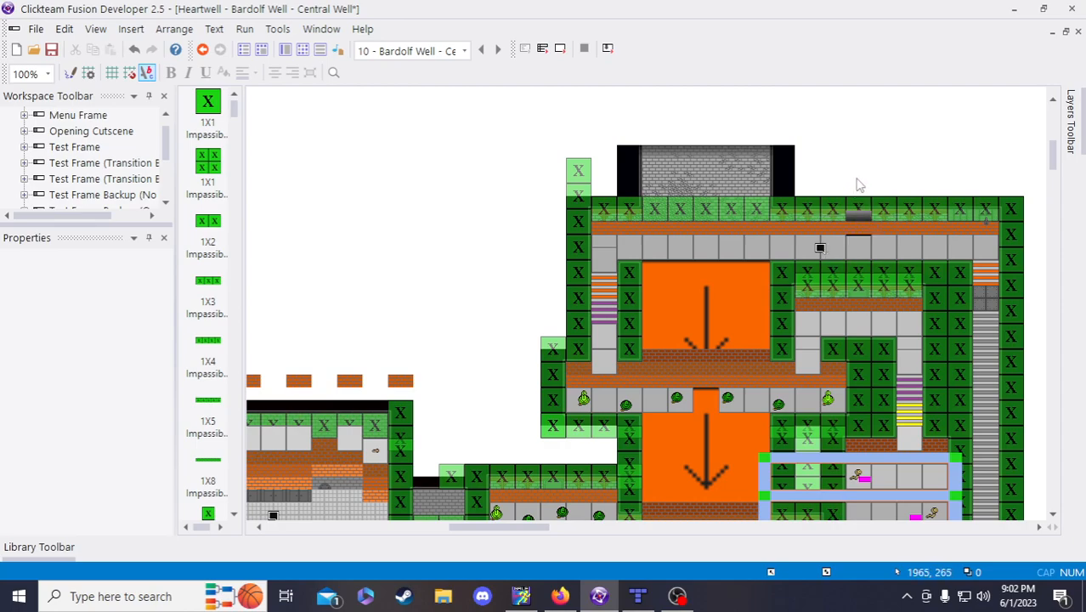
pyautogui.moveTo(508, 527); pyautogui.dragTo(529, 528)
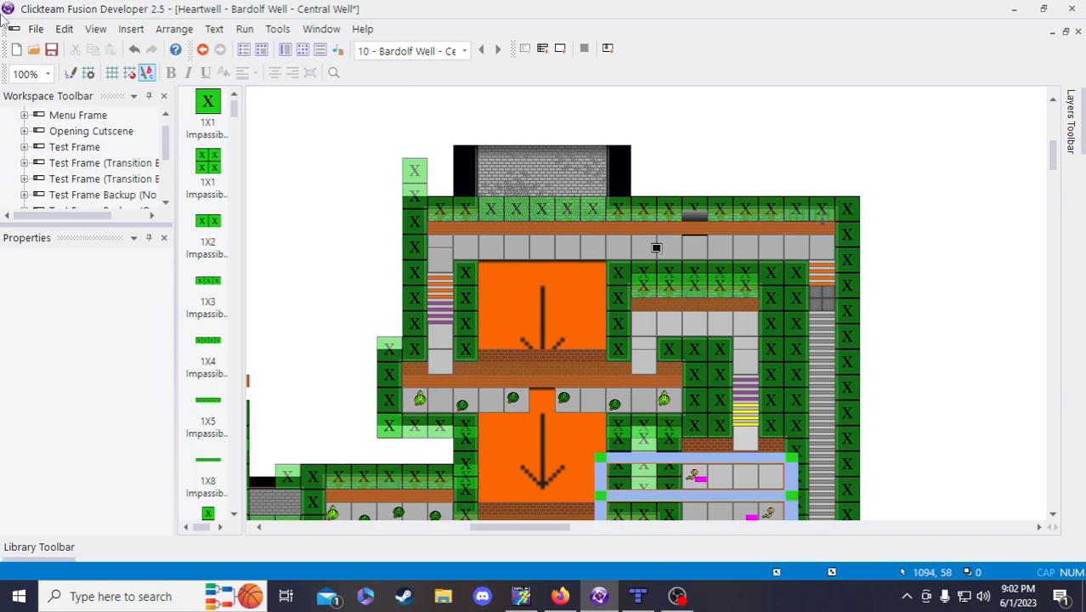
pyautogui.click(51, 48)
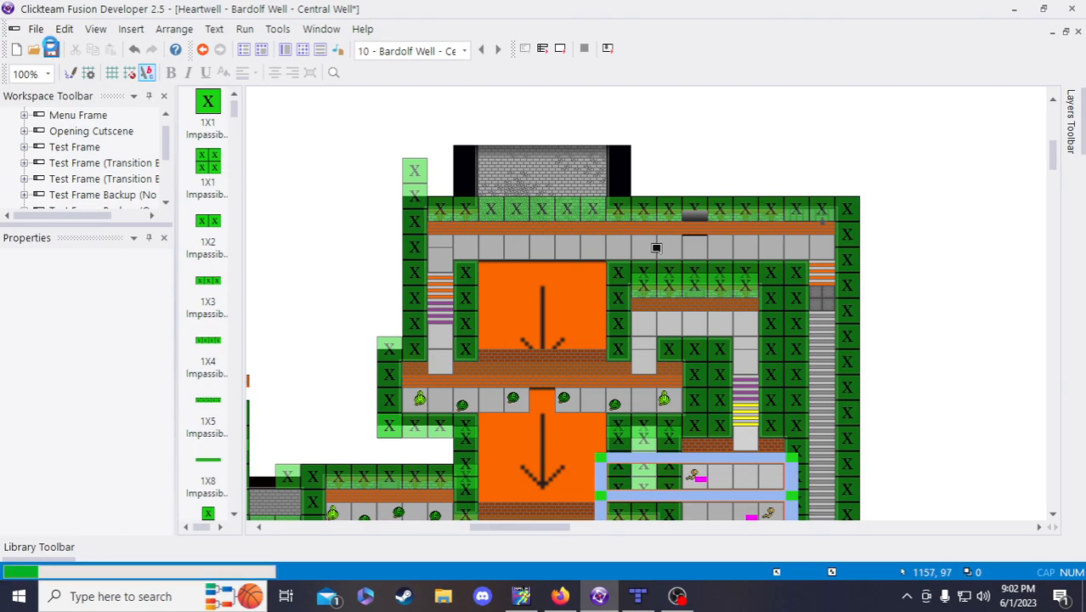
# - Move the topmost walkway's Lore Bit to the east side of the exit, at 2016, 336, and save the project
pyautogui.click(660, 253)
pyautogui.click(348, 266)
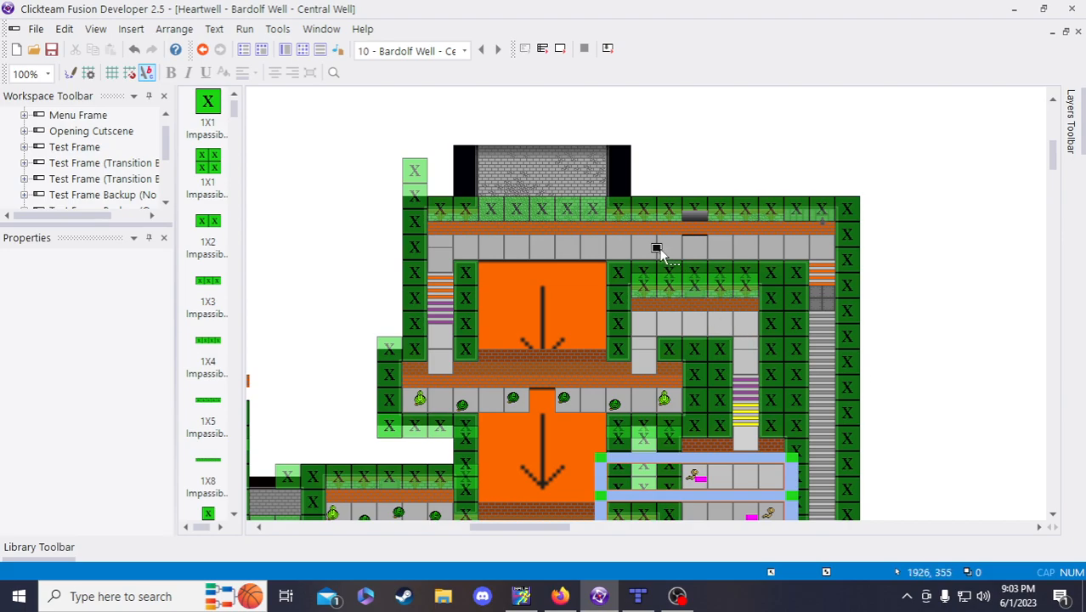
pyautogui.moveTo(656, 249); pyautogui.dragTo(746, 255)
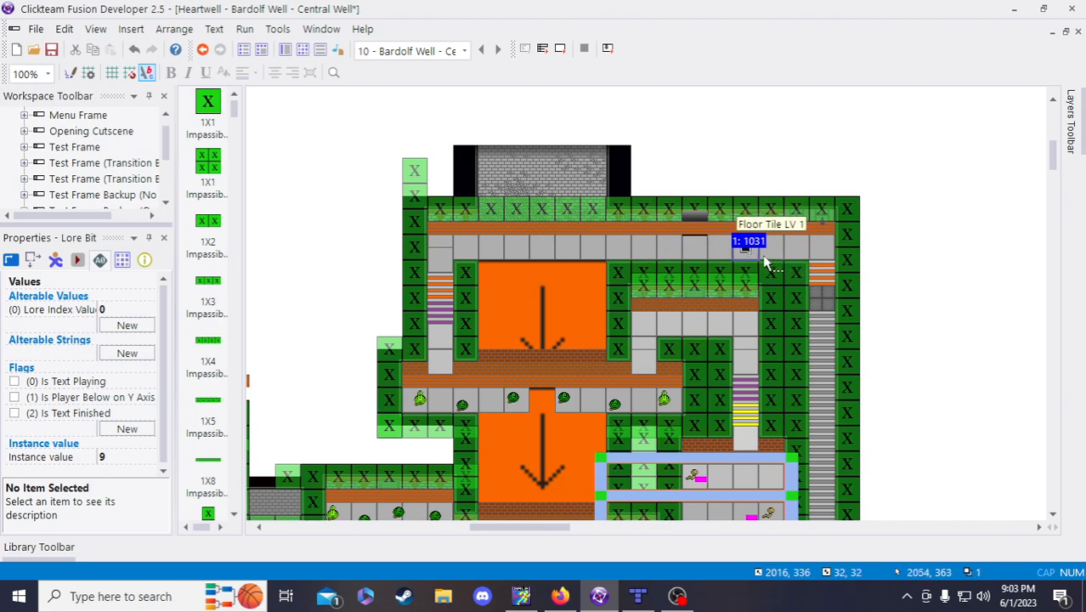
pyautogui.click(957, 255)
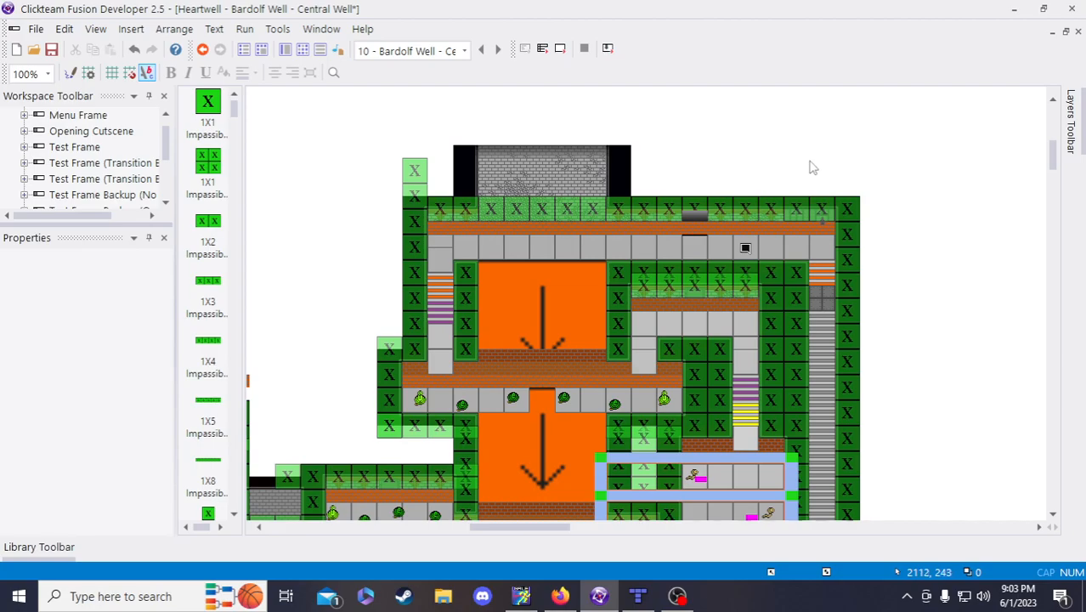
pyautogui.click(51, 48)
# - Nudge the Lore Bit east of the exit half a tile closer to the exit and save the project again
pyautogui.scroll(-5, 931, 265)
pyautogui.scroll(5, 927, 267)
pyautogui.click(745, 247)
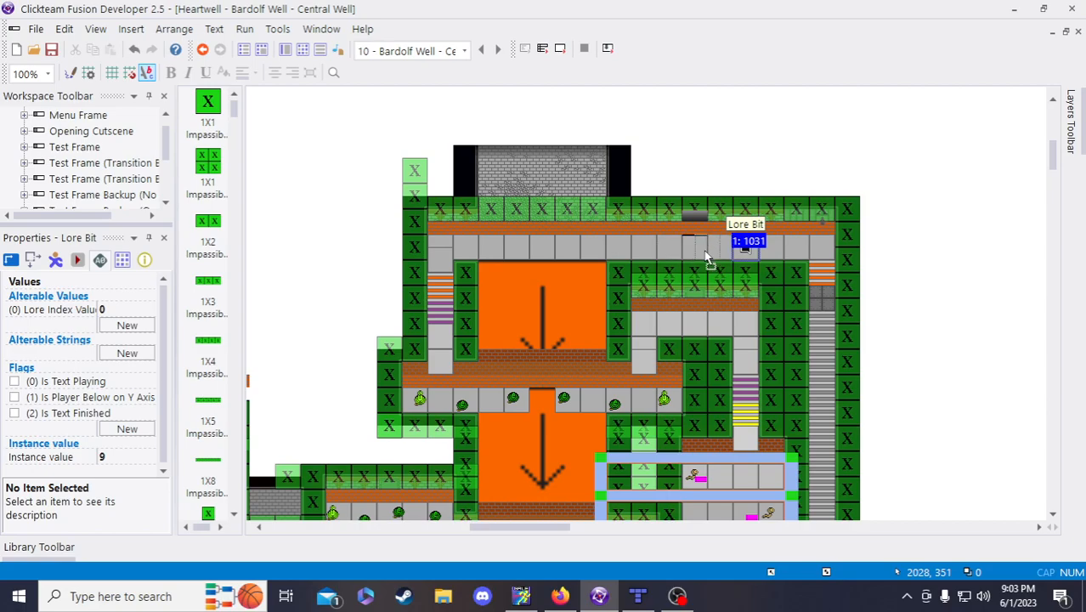
pyautogui.moveTo(730, 249); pyautogui.dragTo(732, 249)
pyautogui.click(912, 293)
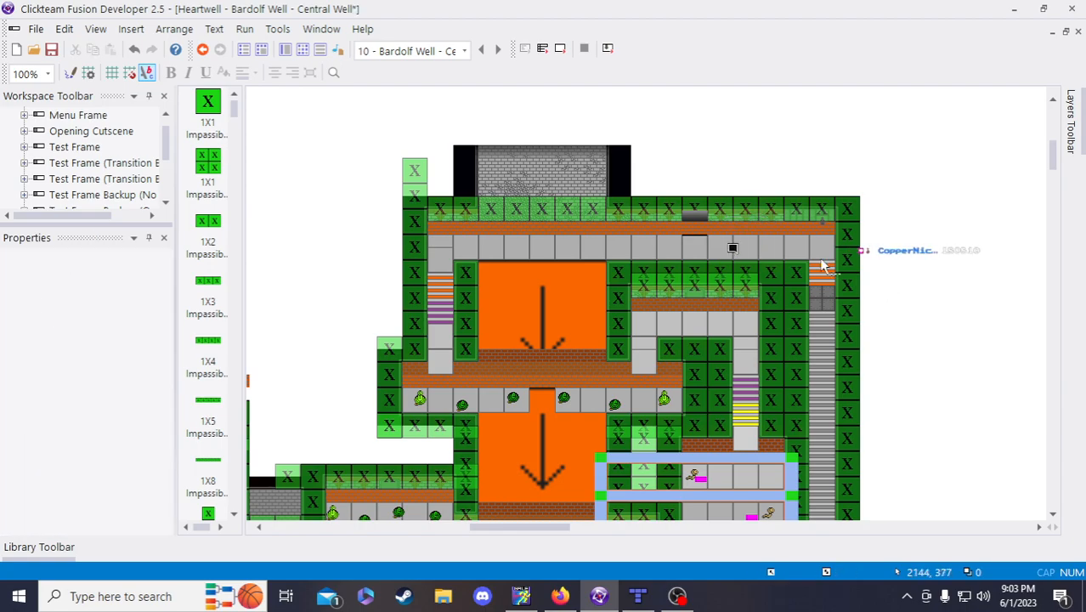
pyautogui.click(51, 49)
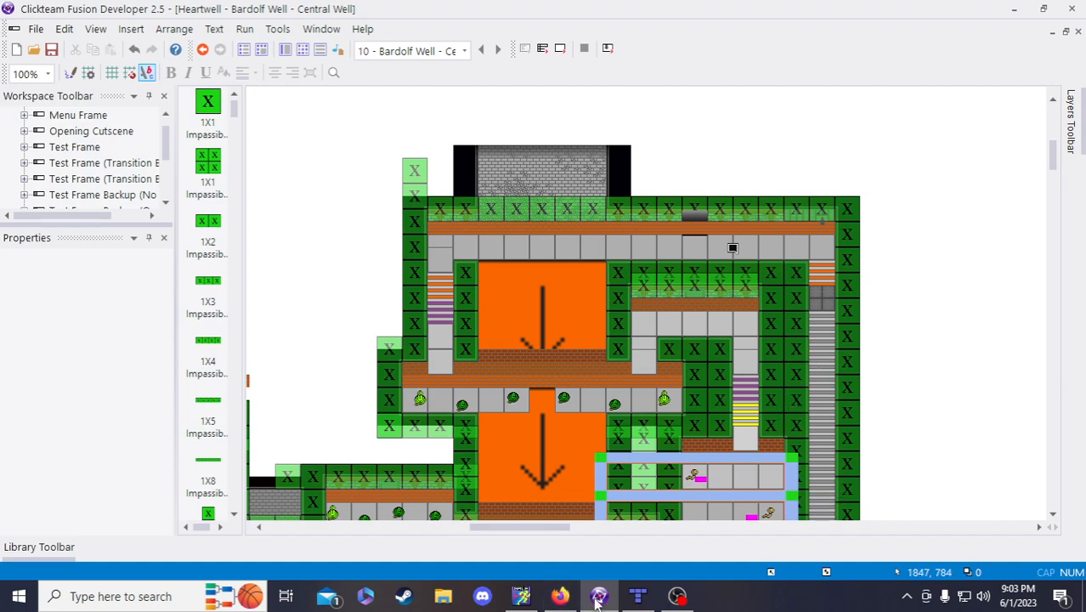
pyautogui.moveTo(574, 605)
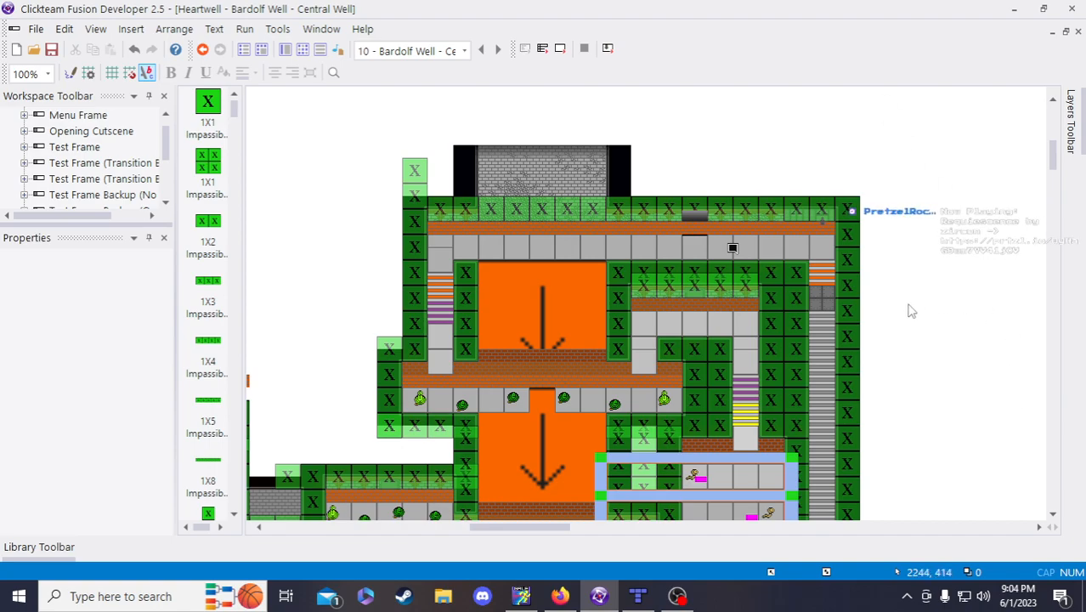
# - Return the topmost walkway's Lore Bit to its spot east of the exit, check its instance value, and save the project
pyautogui.click(733, 248)
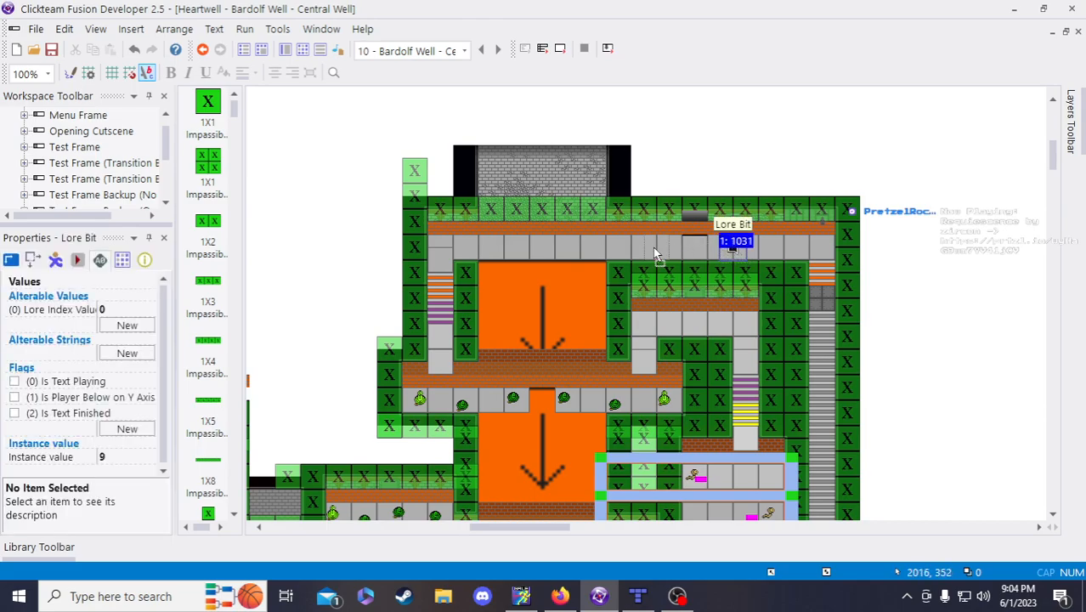
pyautogui.moveTo(653, 249); pyautogui.dragTo(733, 249)
pyautogui.click(926, 246)
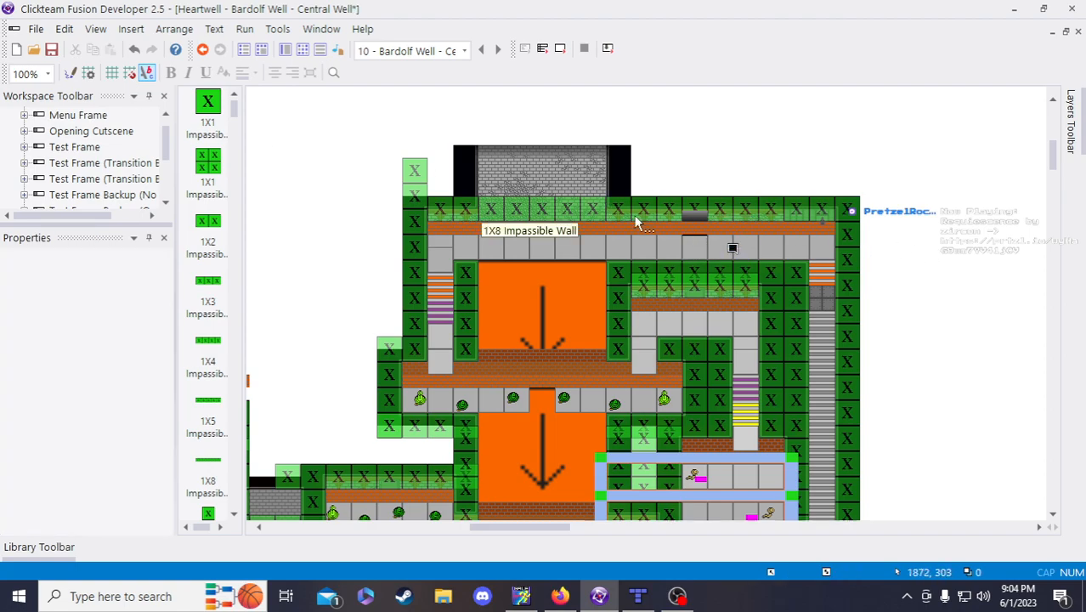
pyautogui.click(732, 245)
pyautogui.click(725, 108)
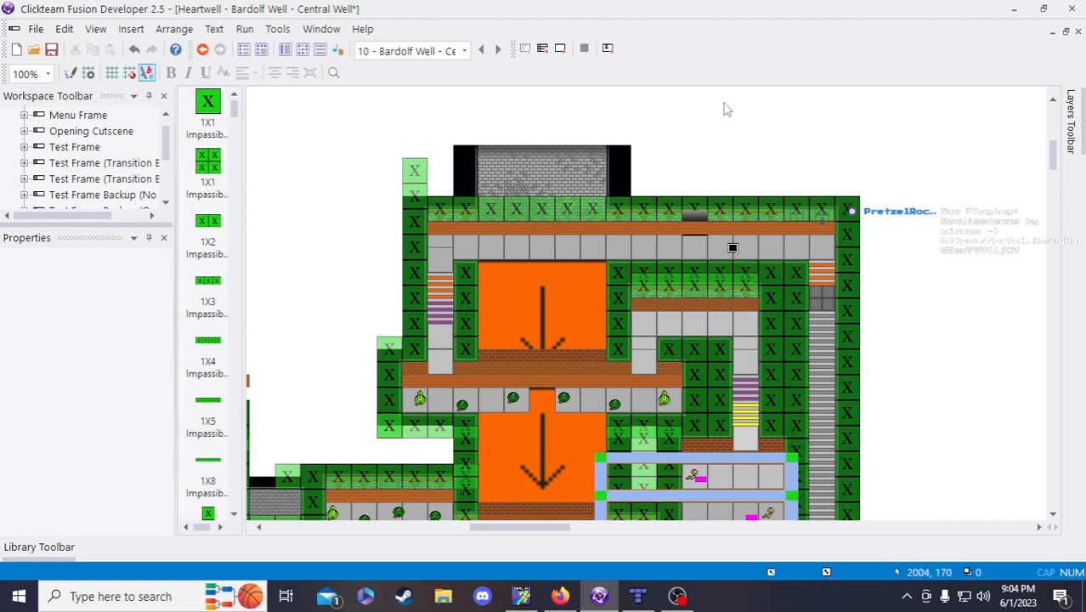
pyautogui.click(52, 51)
pyautogui.click(732, 246)
pyautogui.click(926, 260)
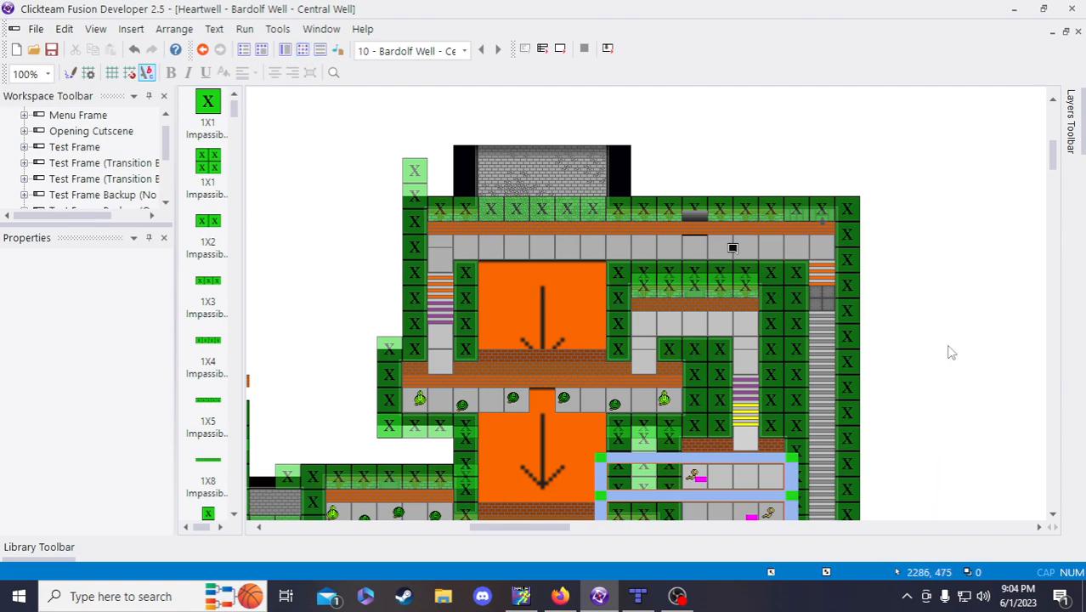
# - Place a copy of the topmost walkway's Lore Bit at 2656, 1312, on the path above the eastern snake room
pyautogui.scroll(-5, 951, 353)
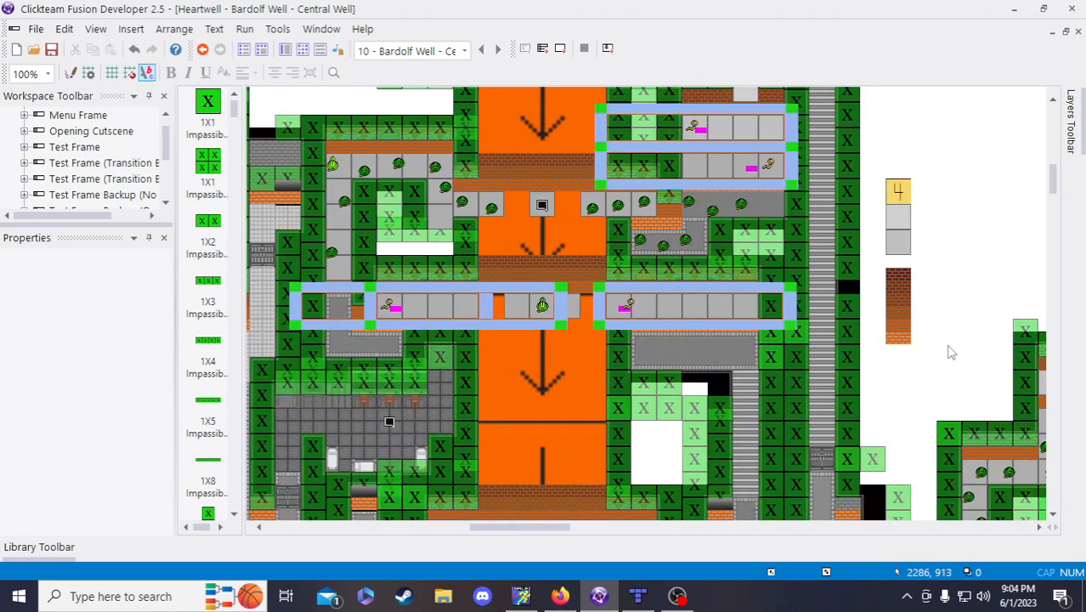
pyautogui.scroll(-5, 948, 351)
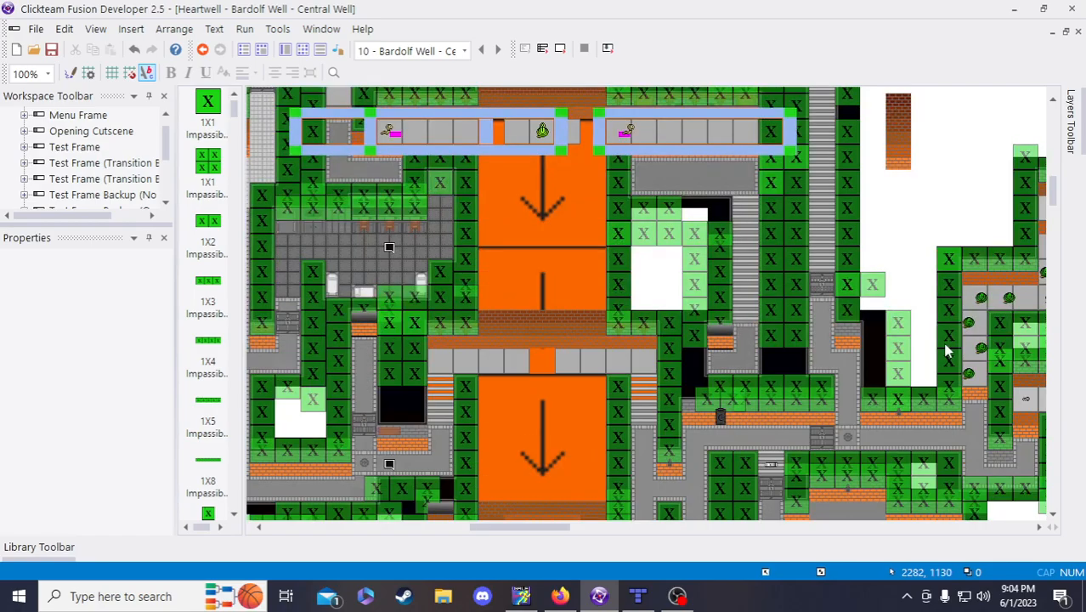
pyautogui.moveTo(520, 527); pyautogui.dragTo(575, 533)
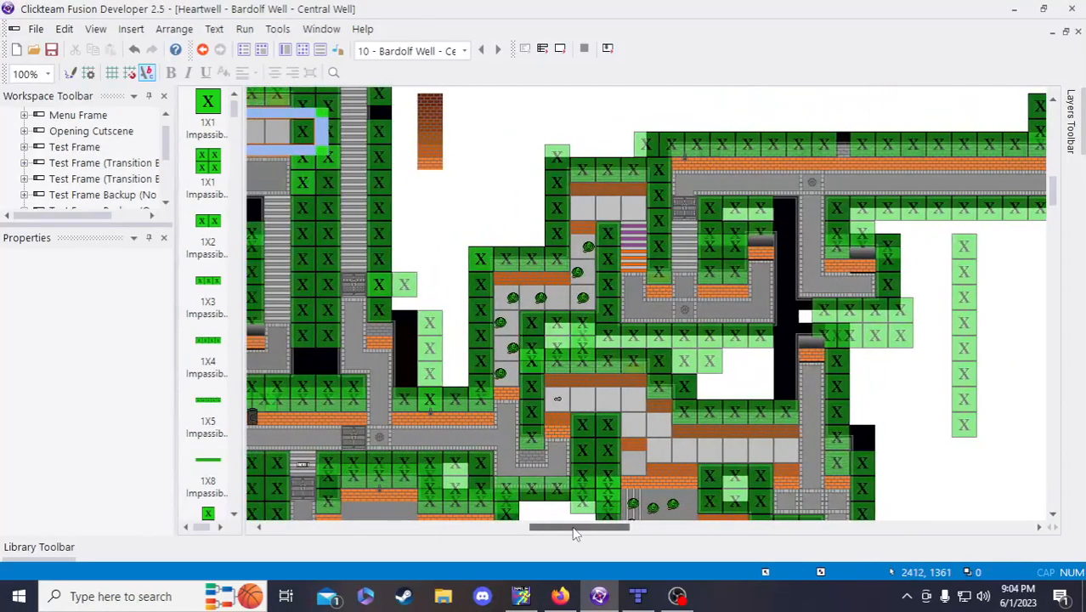
pyautogui.scroll(-2, 862, 418)
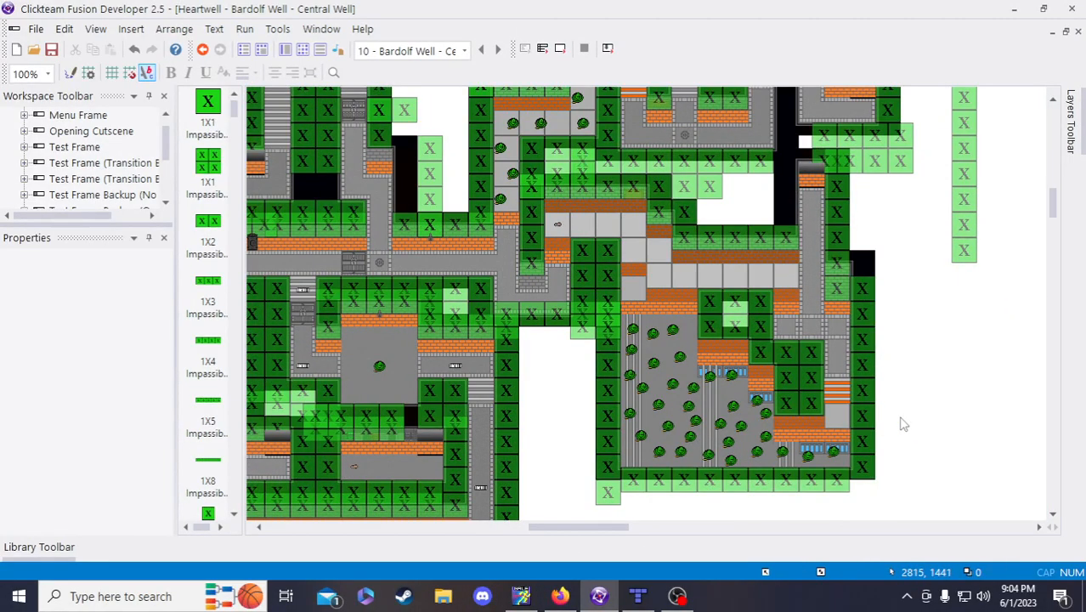
pyautogui.scroll(3, 903, 425)
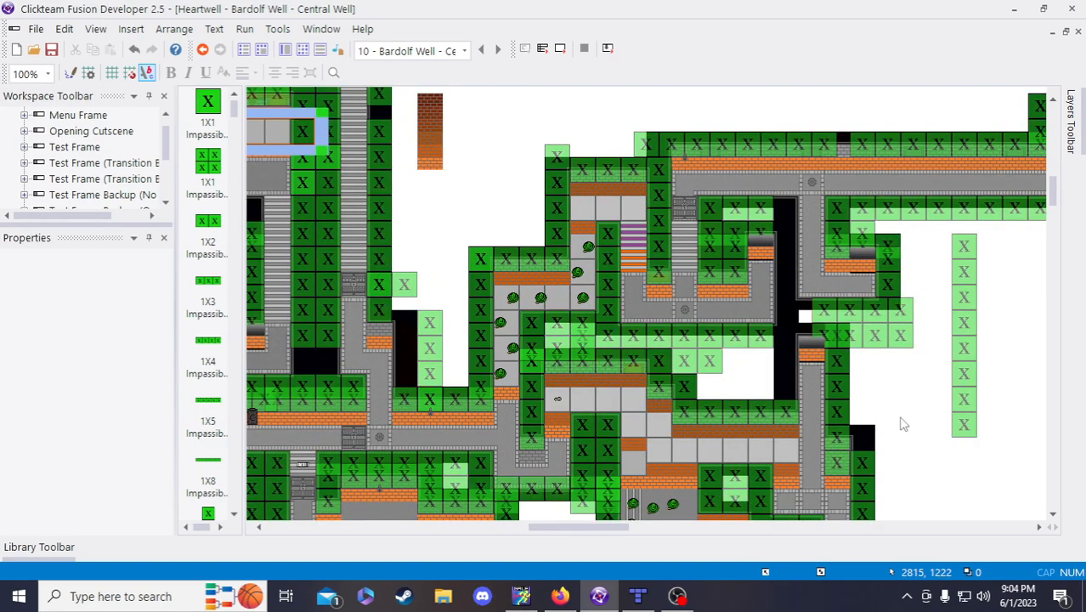
pyautogui.scroll(-3, 903, 424)
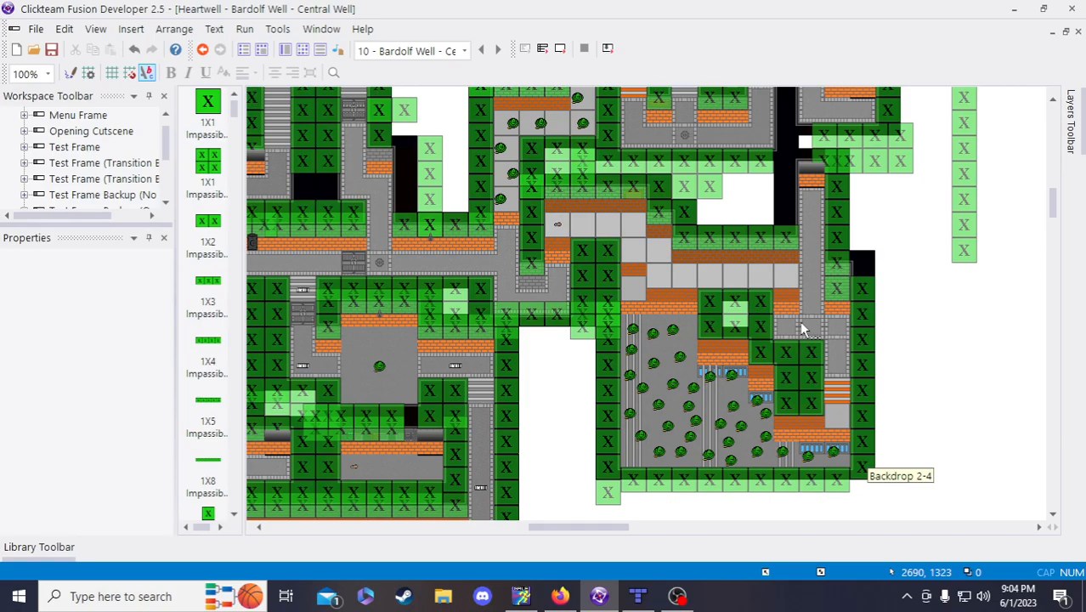
pyautogui.scroll(5, 526, 464)
pyautogui.scroll(5, 485, 422)
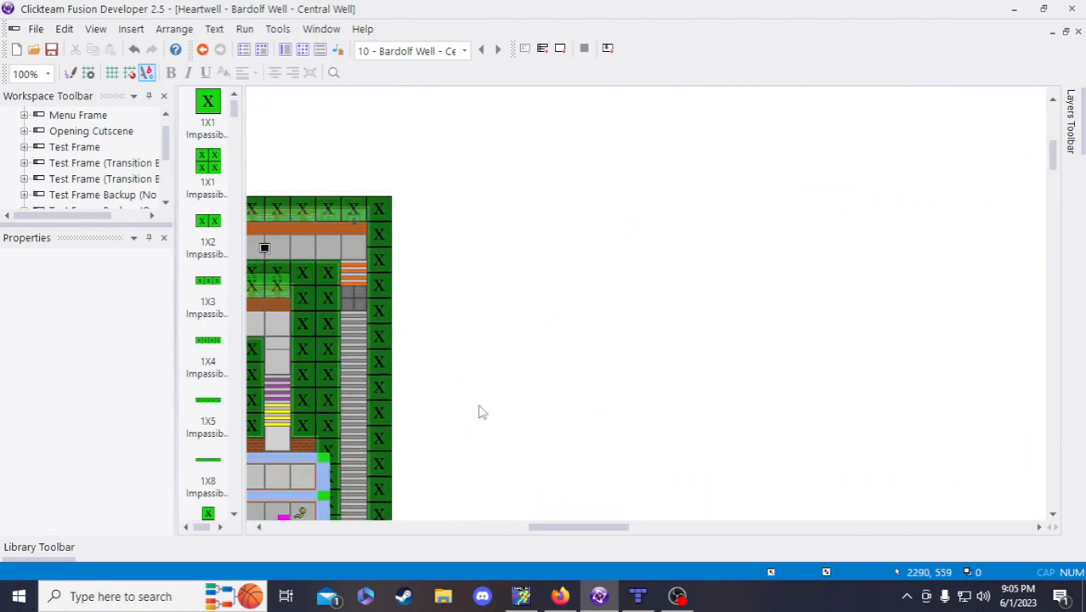
pyautogui.click(263, 251)
pyautogui.click(600, 371)
pyautogui.scroll(-10, 600, 374)
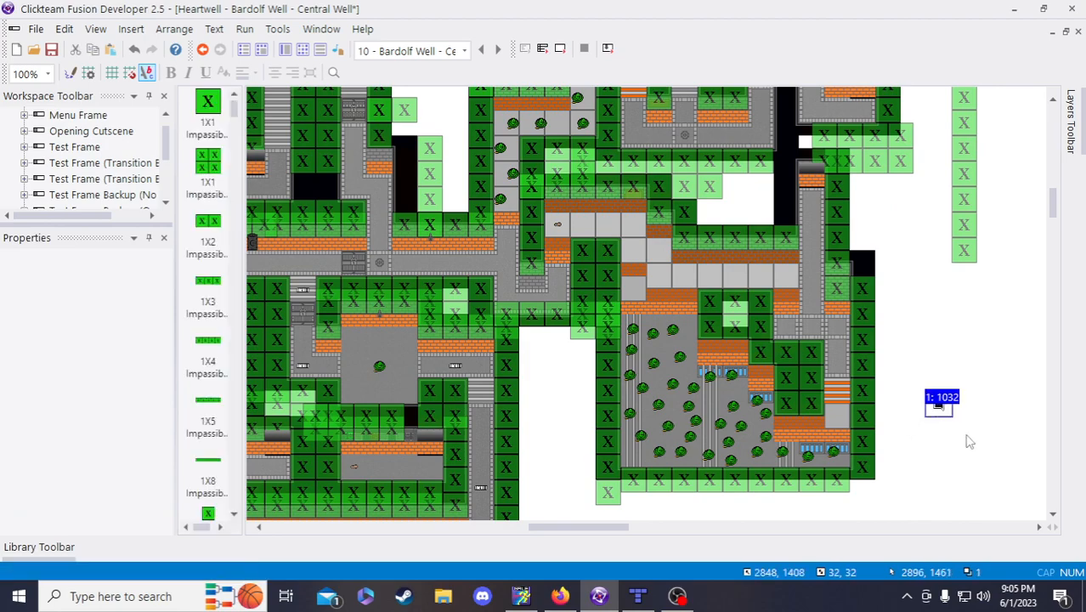
pyautogui.moveTo(939, 406); pyautogui.dragTo(788, 330)
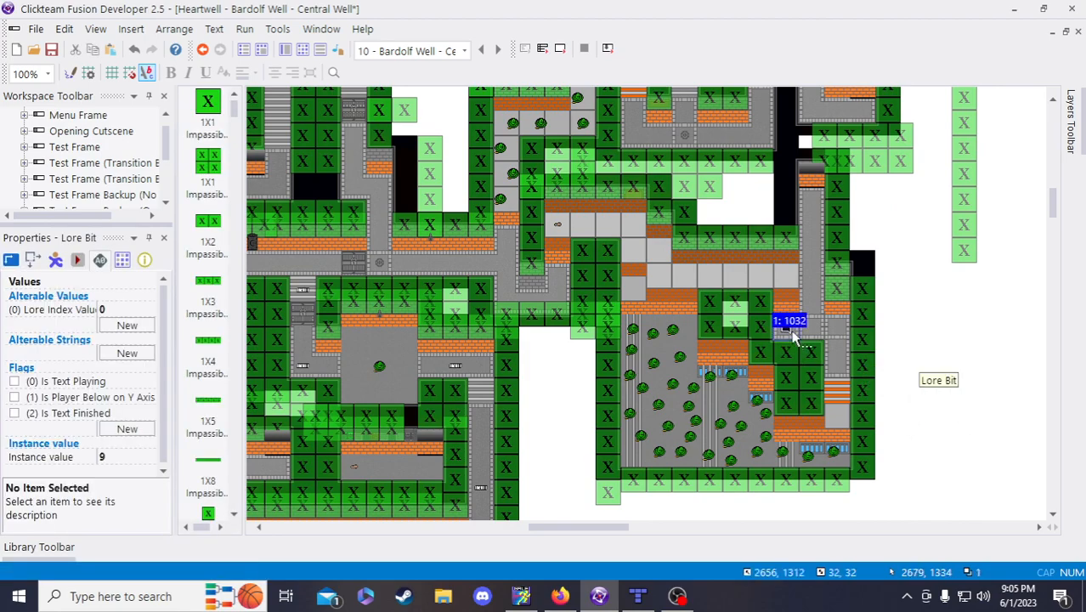
pyautogui.click(977, 380)
# - Set the instance value of the Lore Bit near the eastern snake room to 10
pyautogui.click(787, 336)
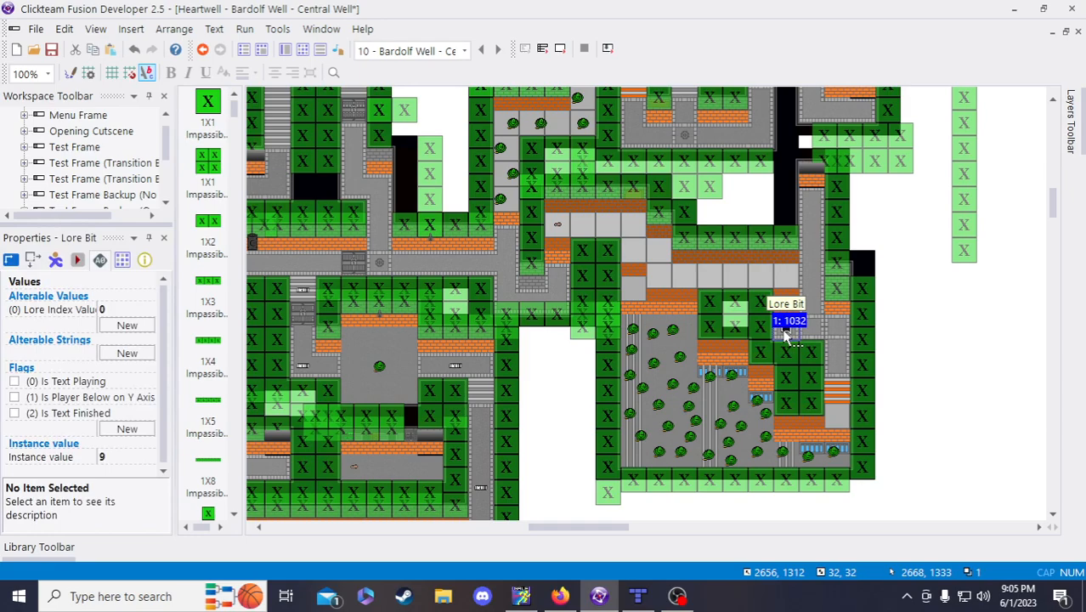
pyautogui.click(120, 458)
pyautogui.write('10')
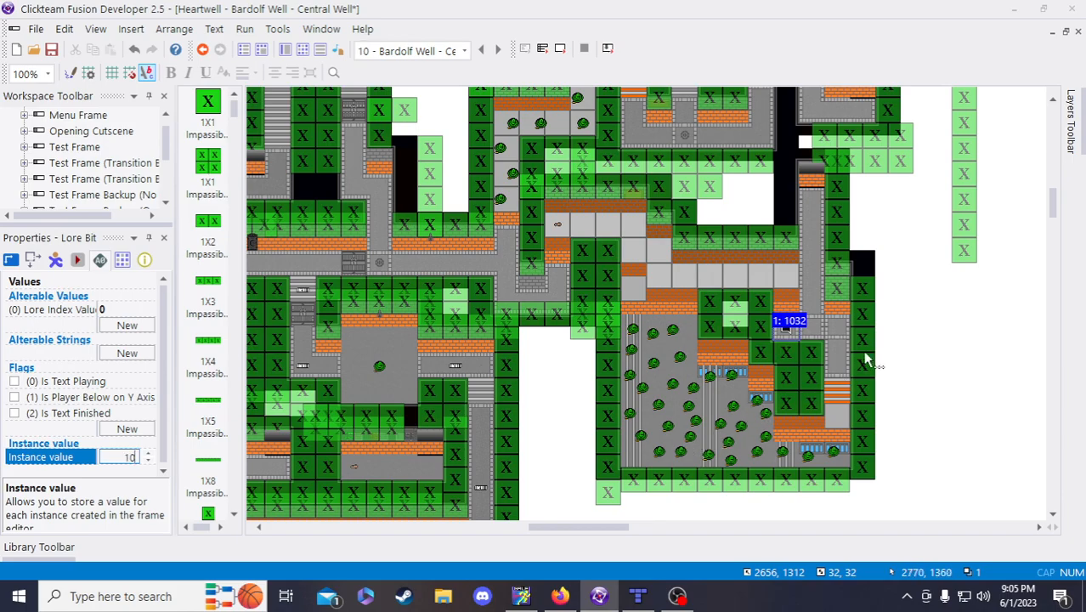
pyautogui.click(918, 338)
pyautogui.click(786, 331)
pyautogui.click(901, 347)
# - Switch to the Heartwell Dev Stream Notes in Firefox and copy the "Bardolf Well - Central Well:" prefix into list item 10
pyautogui.click(561, 596)
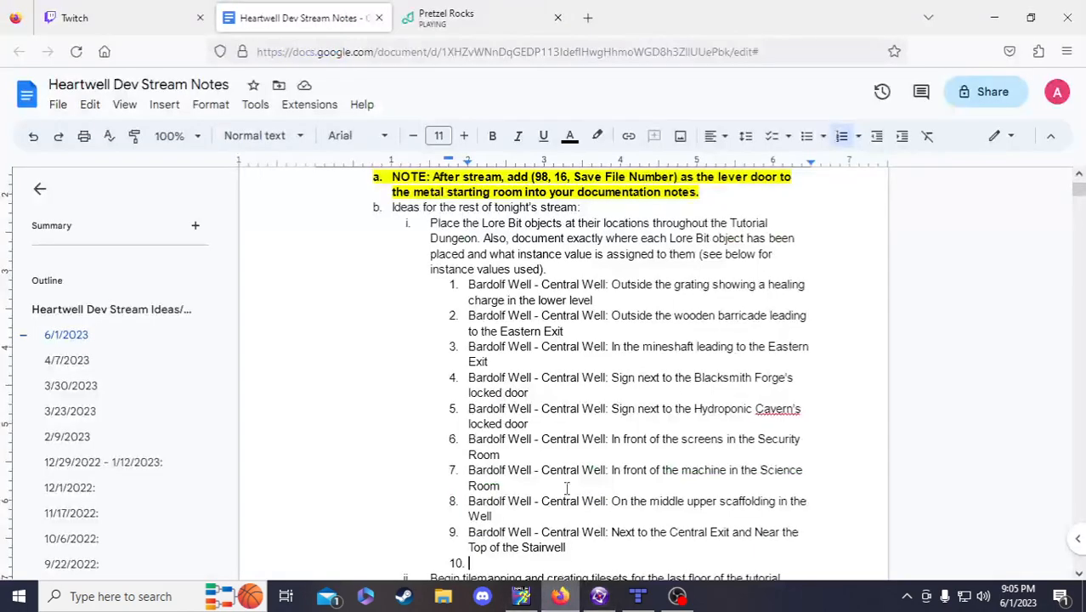
pyautogui.scroll(-1, 542, 464)
pyautogui.moveTo(609, 461); pyautogui.dragTo(466, 461)
pyautogui.hotkey('ctrl', 'c')
pyautogui.click(479, 491)
pyautogui.hotkey('ctrl', 'v')
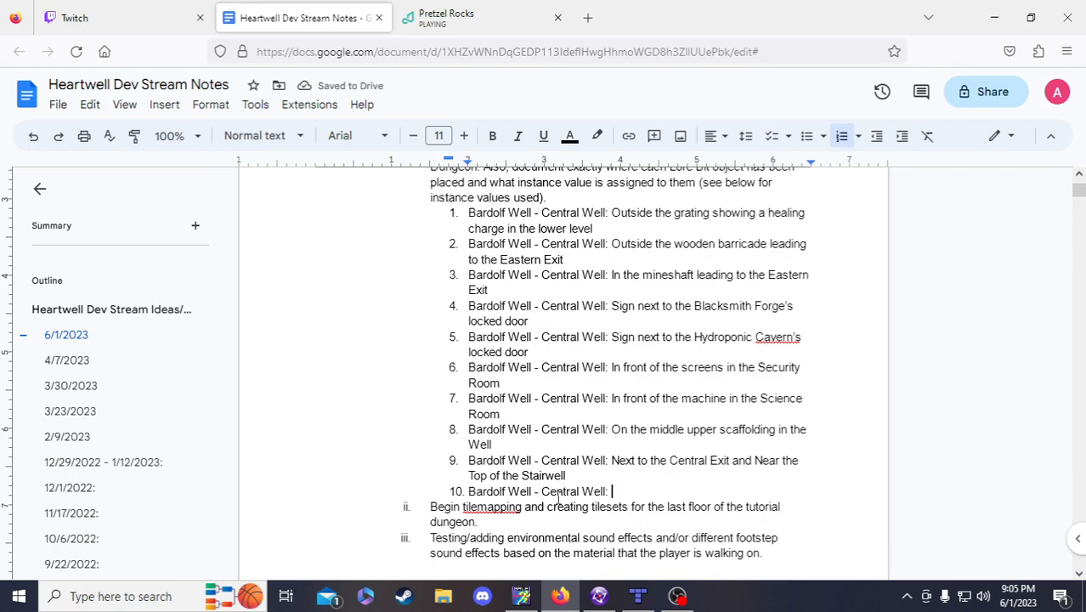
# - Complete item 10 with "On the right path that leads into the Rattlesnake Infested Room" and start item 11
pyautogui.write('On the right path that le')
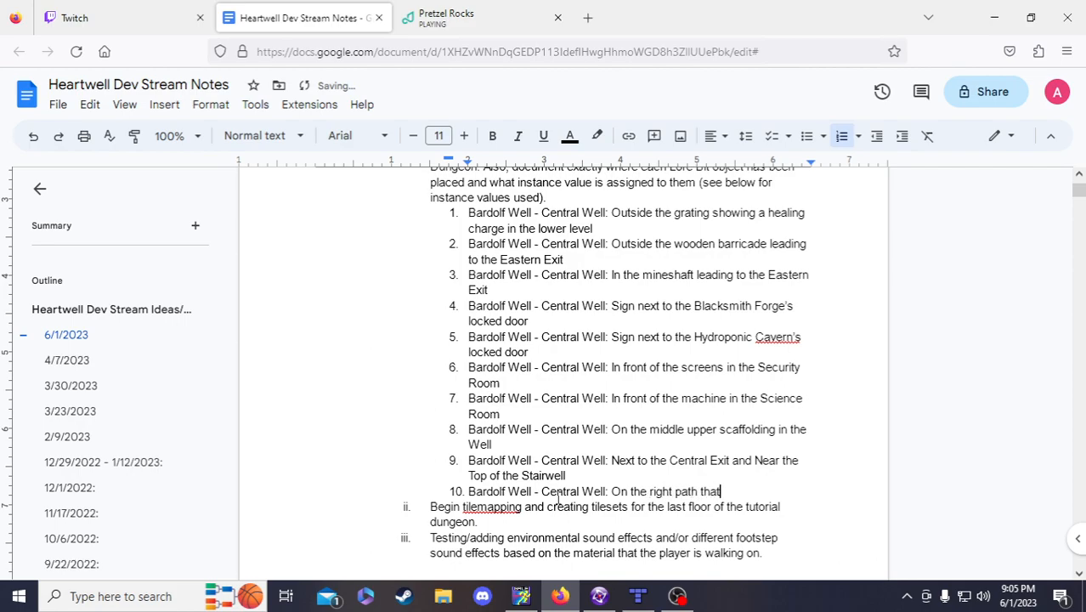
pyautogui.press('BackSpace')
pyautogui.write('ads')
pyautogui.press('BackSpace')
pyautogui.press('BackSpace')
pyautogui.press('BackSpace')
pyautogui.press('BackSpace')
pyautogui.write('eads into the')
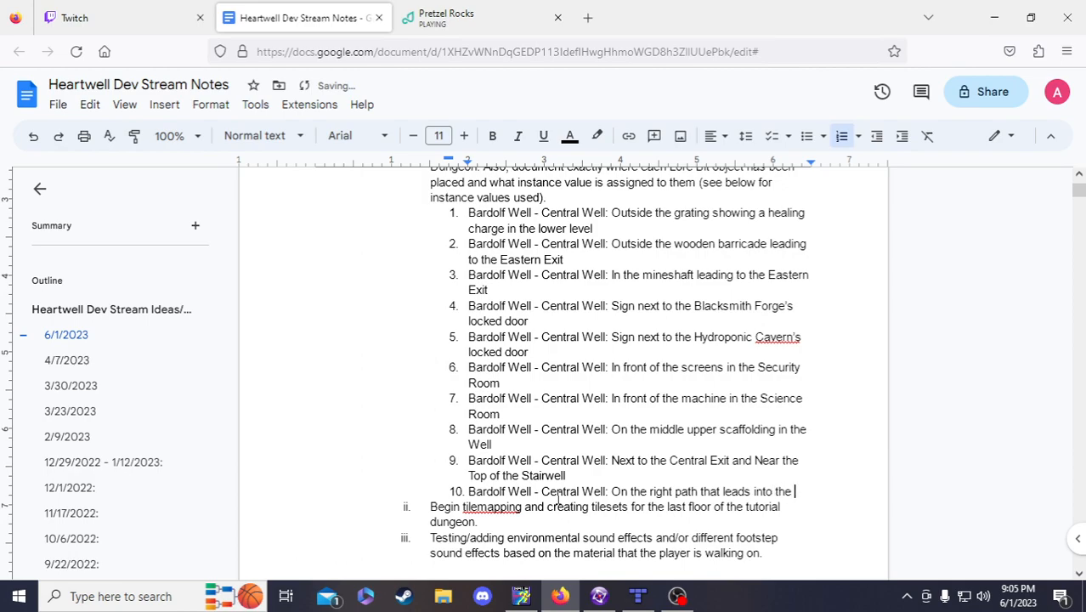
pyautogui.write(' Rattlesnas')
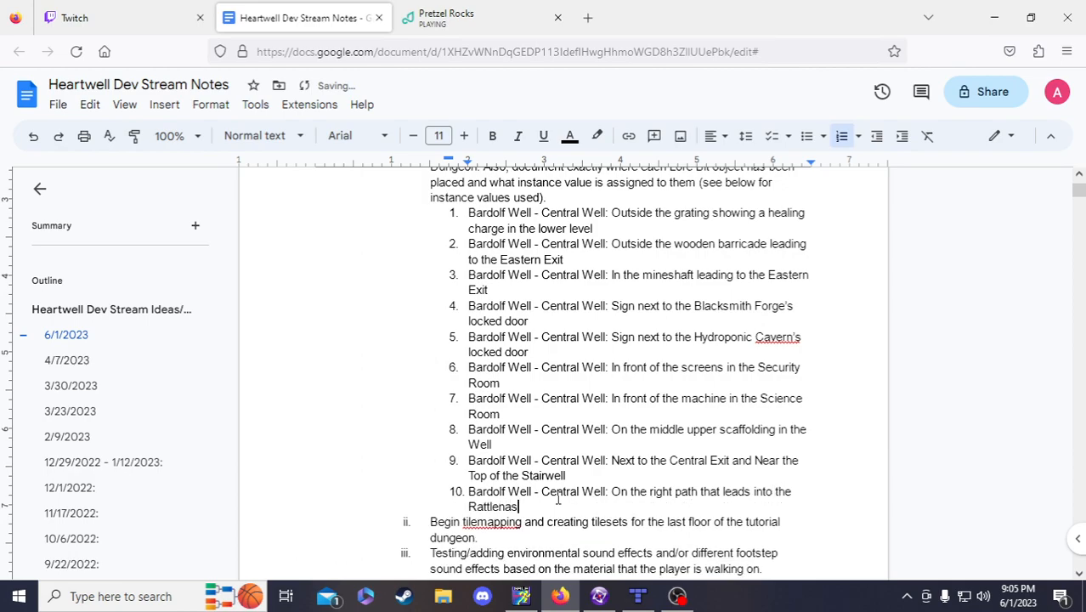
pyautogui.press('BackSpace')
pyautogui.press('BackSpace')
pyautogui.write('snake Infested Room')
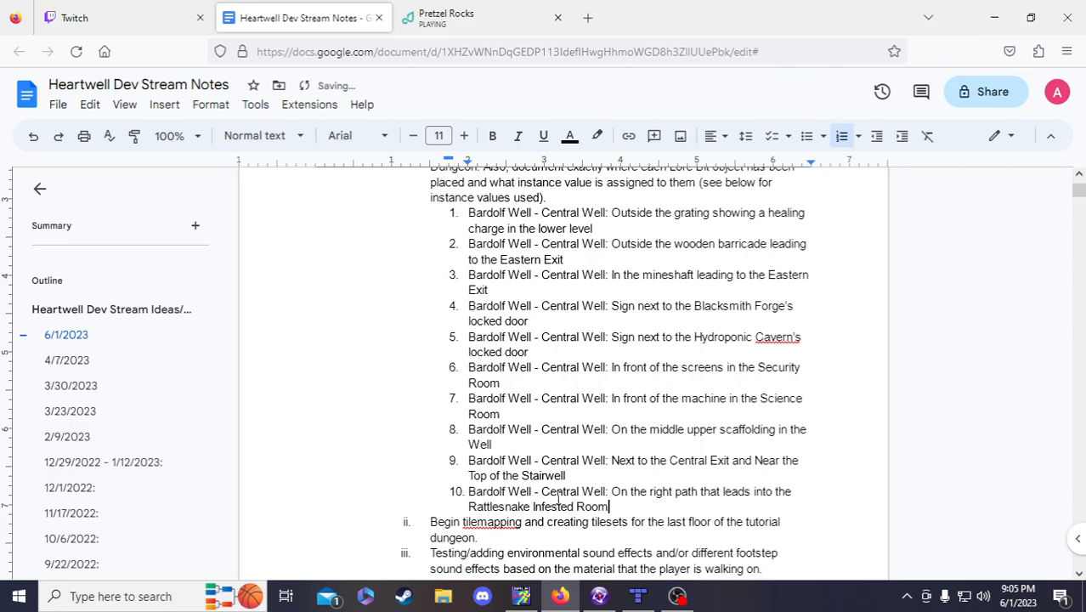
pyautogui.press('Return')
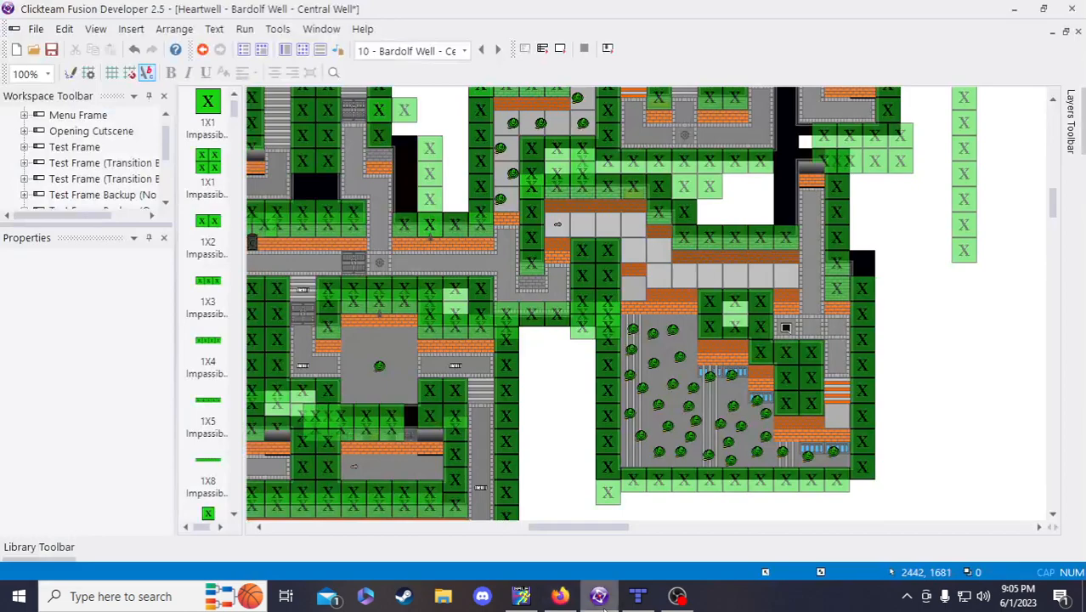
# - Save the project in Clickteam Fusion Developer, and reword item 10 in the notes to start with "Edge of the right path"
pyautogui.click(599, 596)
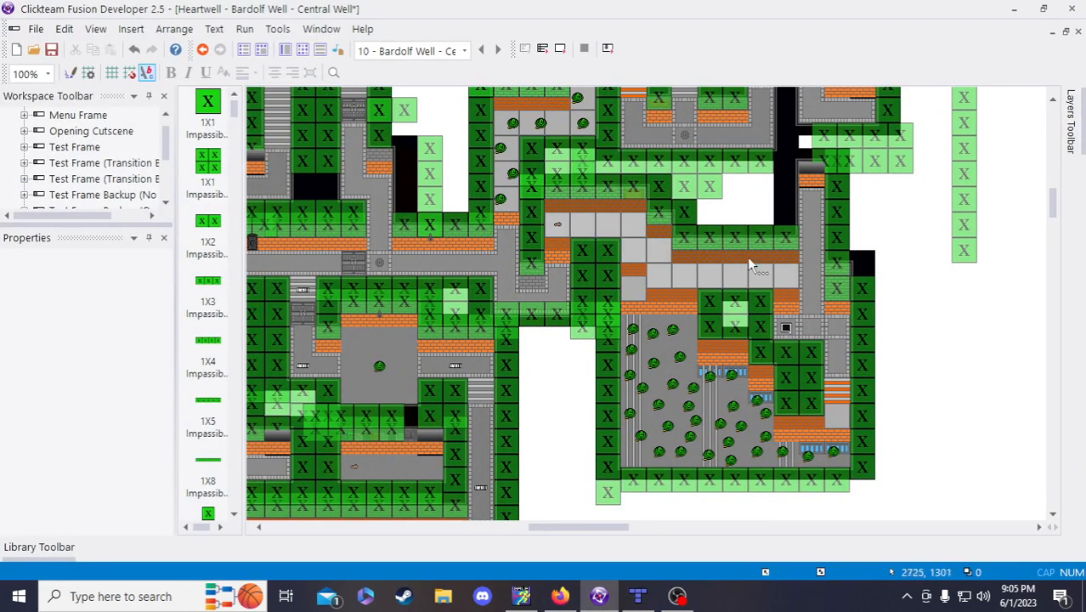
pyautogui.click(51, 50)
pyautogui.click(560, 596)
pyautogui.click(612, 493)
pyautogui.write('Edge of t')
pyautogui.press('Delete')
pyautogui.press('Delete')
pyautogui.press('Delete')
pyautogui.press('BackSpace')
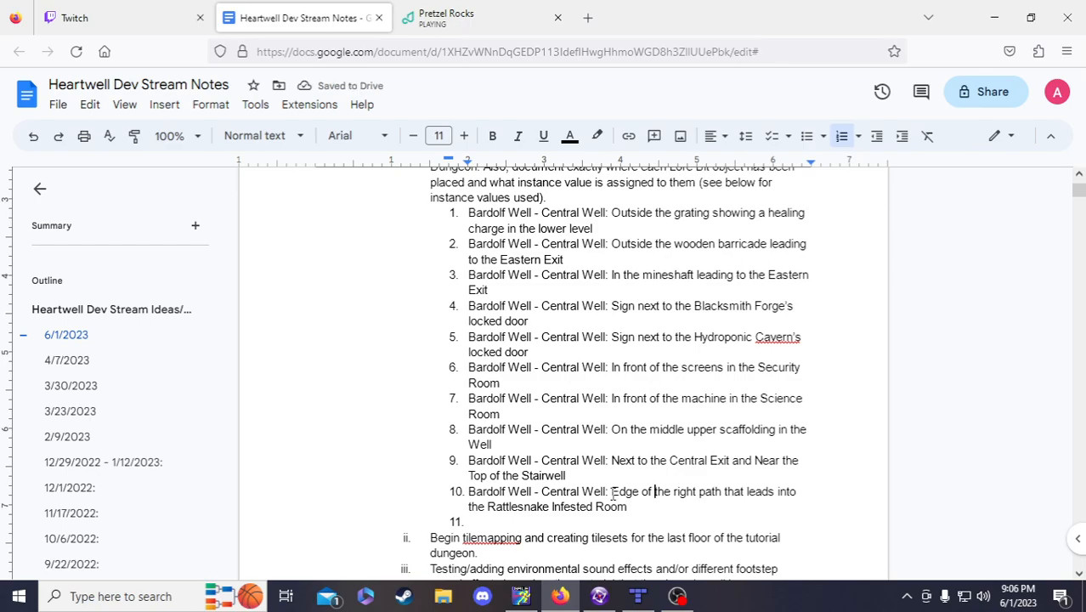
# - Copy the "Bardolf Well - Central Well:" prefix from item 10 into item 11
pyautogui.moveTo(612, 493); pyautogui.dragTo(466, 493)
pyautogui.hotkey('ctrl', 'c')
pyautogui.click(473, 521)
pyautogui.hotkey('ctrl', 'v')
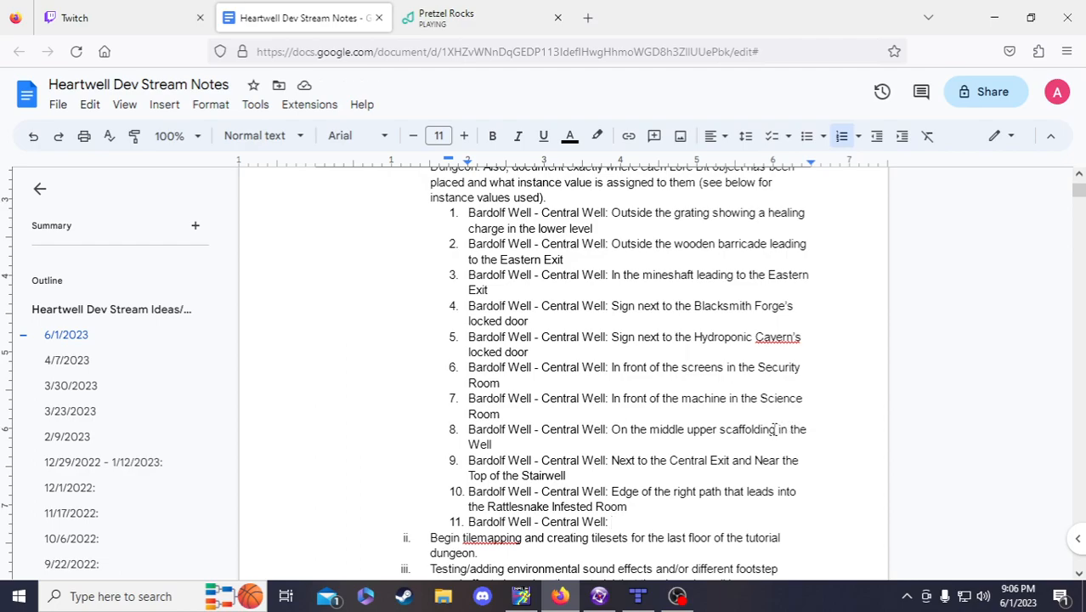
# - Switch to Clickteam Fusion Developer and place a copy of the snake room path's Lore Bit in the empty area at 2304, 944
pyautogui.click(599, 596)
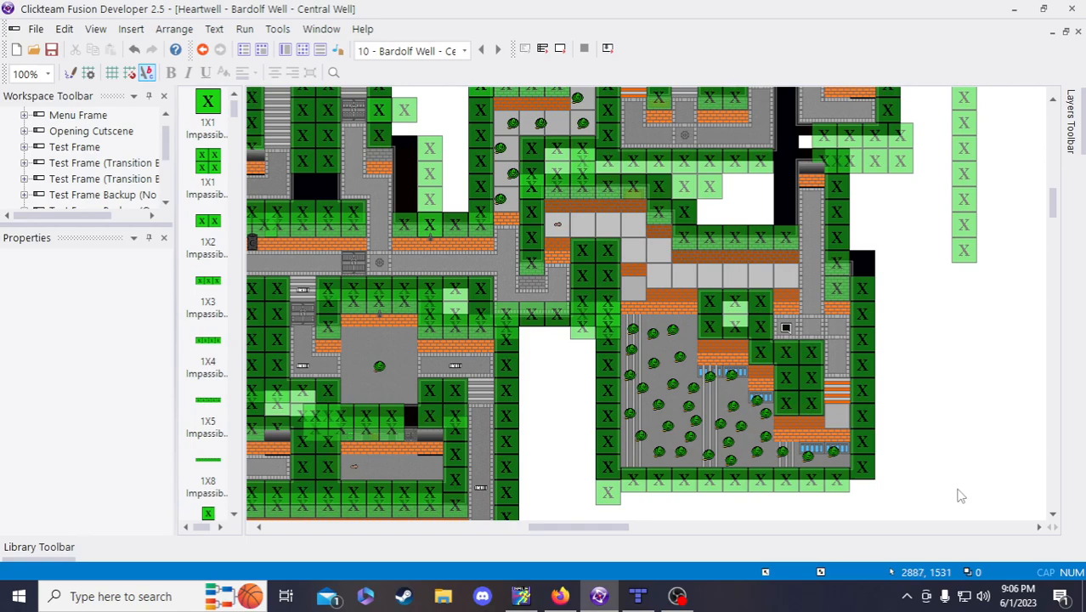
pyautogui.scroll(3, 961, 495)
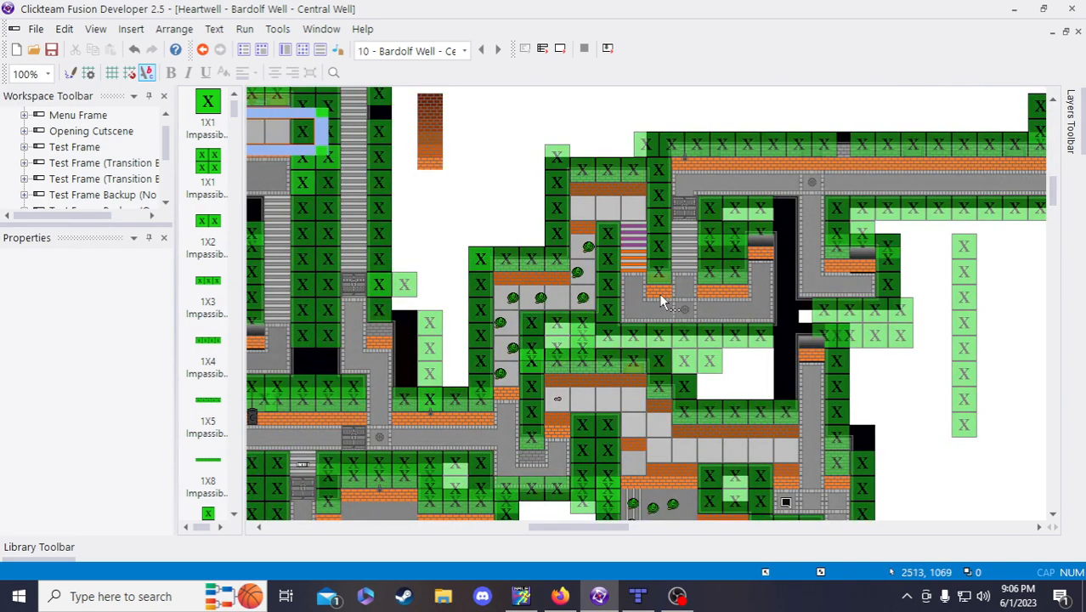
pyautogui.scroll(-3, 875, 393)
pyautogui.click(786, 330)
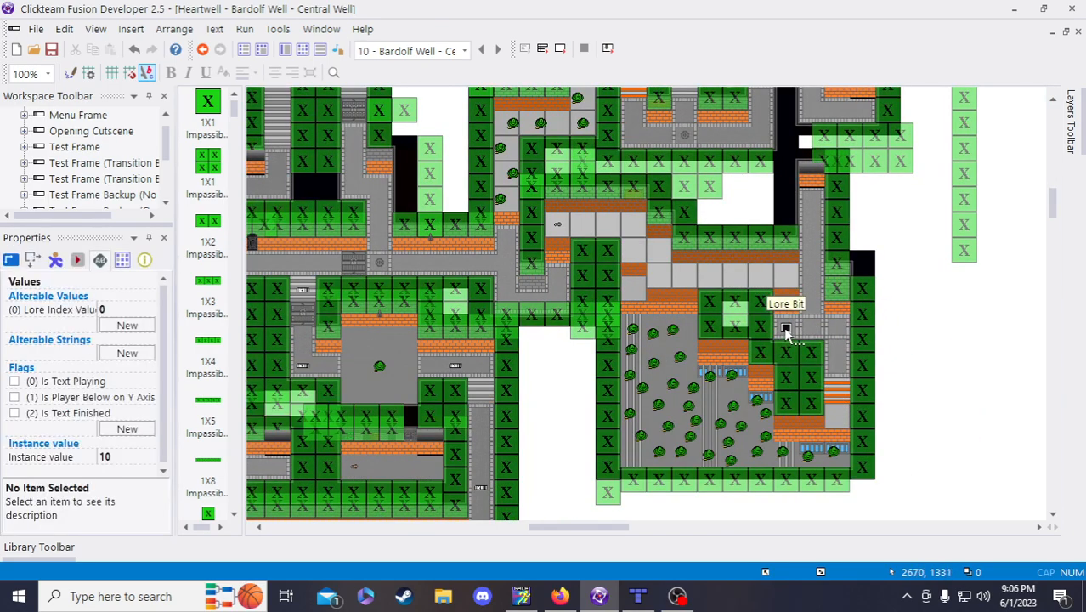
pyautogui.click(957, 408)
pyautogui.scroll(3, 958, 412)
pyautogui.hotkey('ctrl', 'v')
pyautogui.click(501, 202)
pyautogui.click(485, 230)
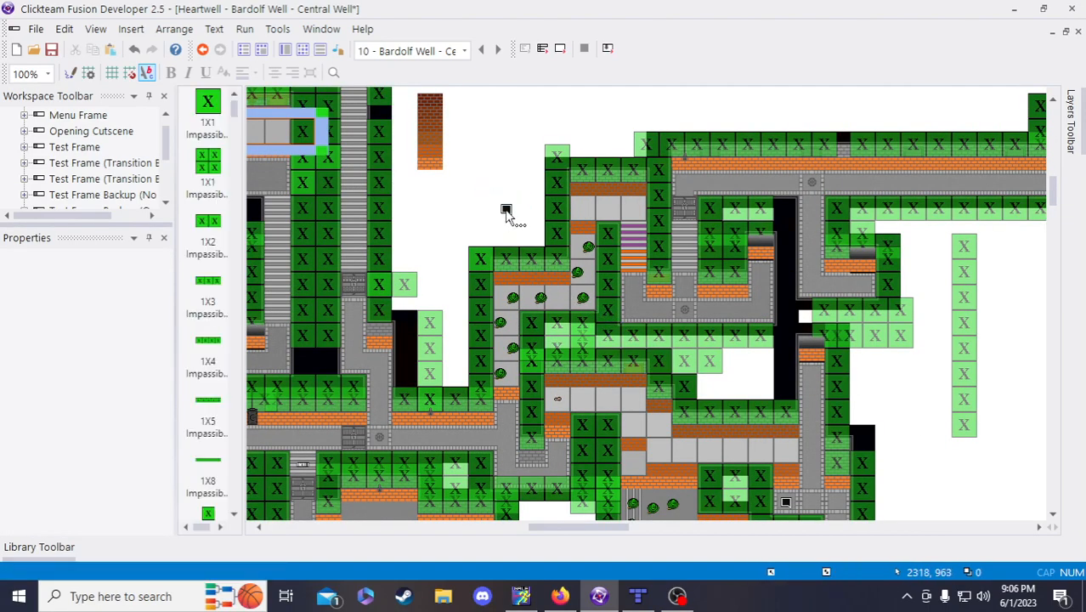
# - Set the instance value of the Lore Bit at 2304, 944 to 11
pyautogui.click(507, 212)
pyautogui.click(129, 458)
pyautogui.write('11')
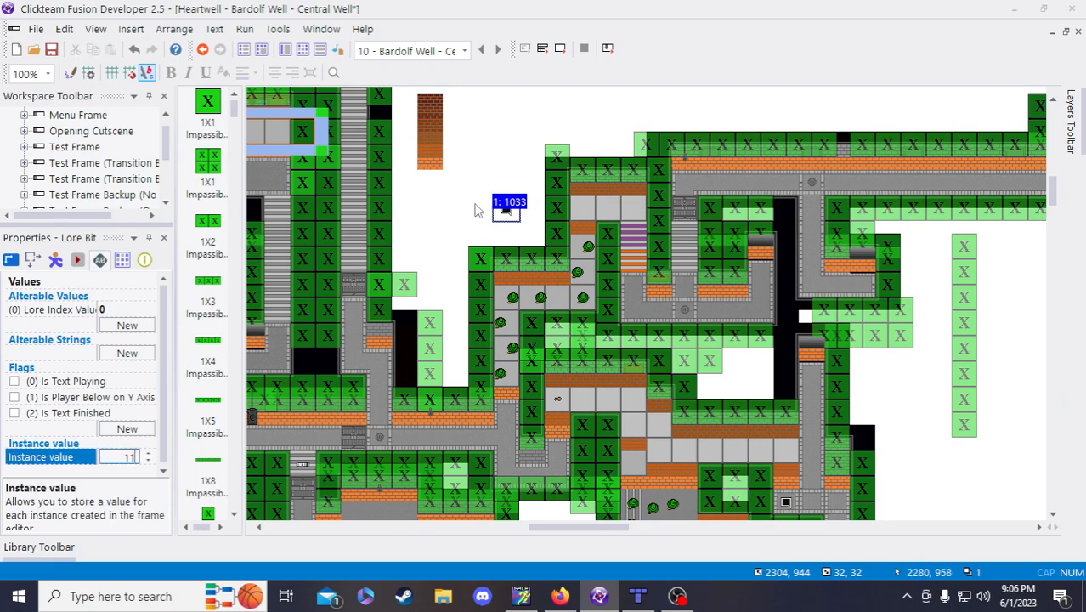
pyautogui.click(502, 186)
pyautogui.click(510, 213)
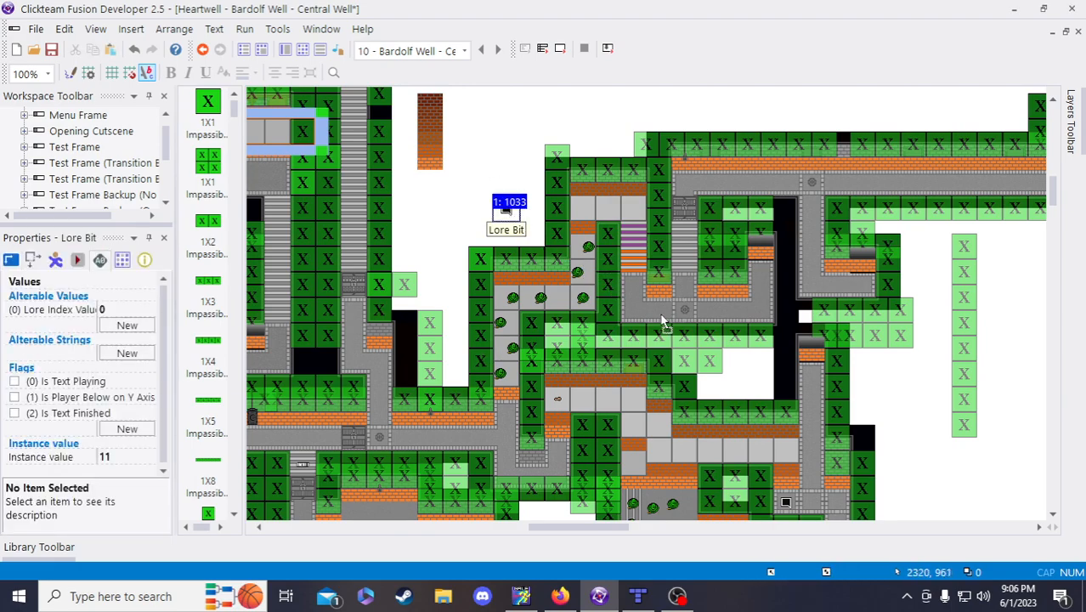
# - Move the Lore Bit with instance value 11 onto the stone corridor just west of the round floor drain, below the orange and purple stairs
pyautogui.moveTo(507, 212); pyautogui.dragTo(663, 321)
pyautogui.click(948, 495)
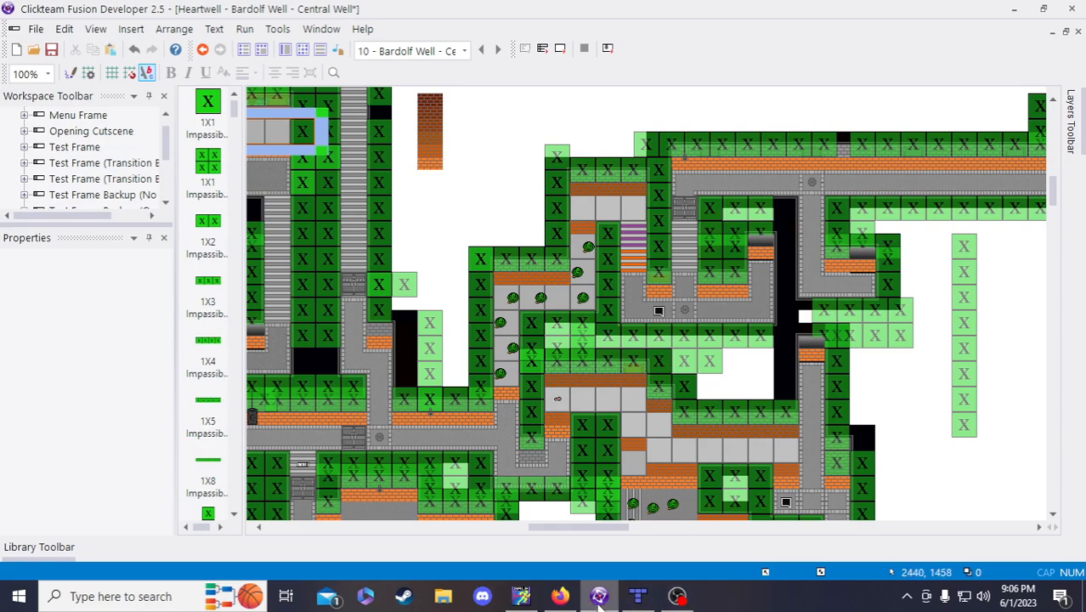
pyautogui.click(565, 598)
pyautogui.click(599, 596)
pyautogui.click(656, 313)
pyautogui.click(922, 501)
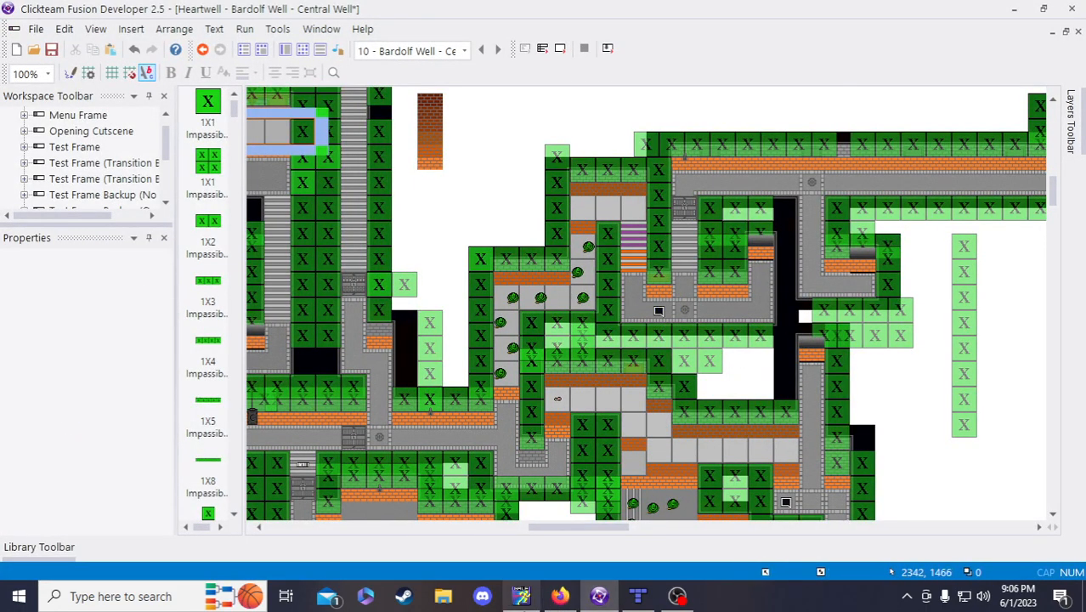
# - Switch to Google Docs and complete item 11 with "Wall between the two stairways leading to the Rattlesnake Hallway and the path to the Workshop/Warehouse respectively"
pyautogui.click(561, 596)
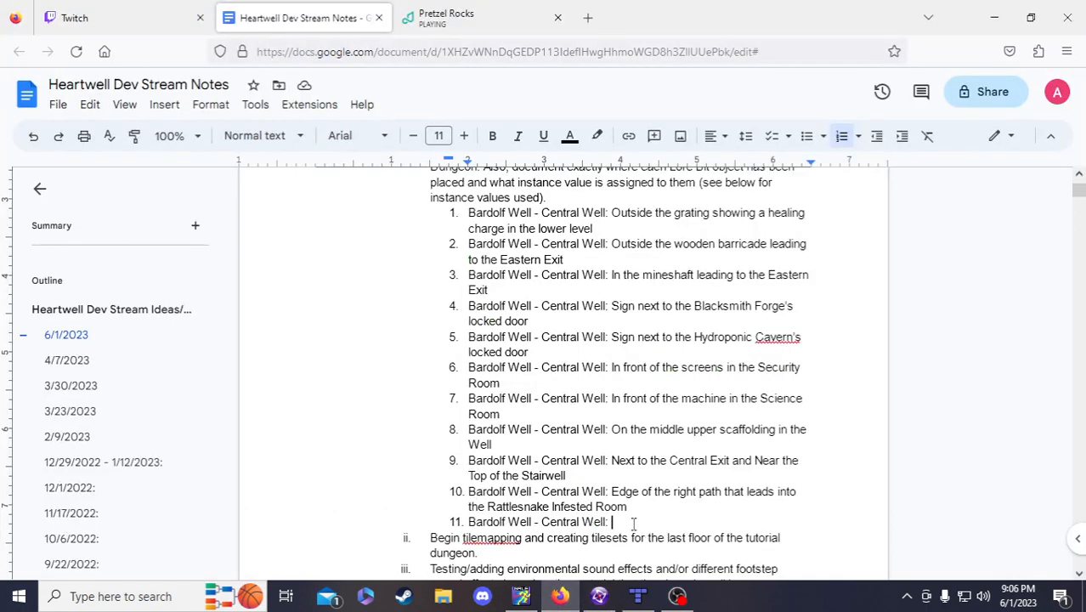
pyautogui.press('Return')
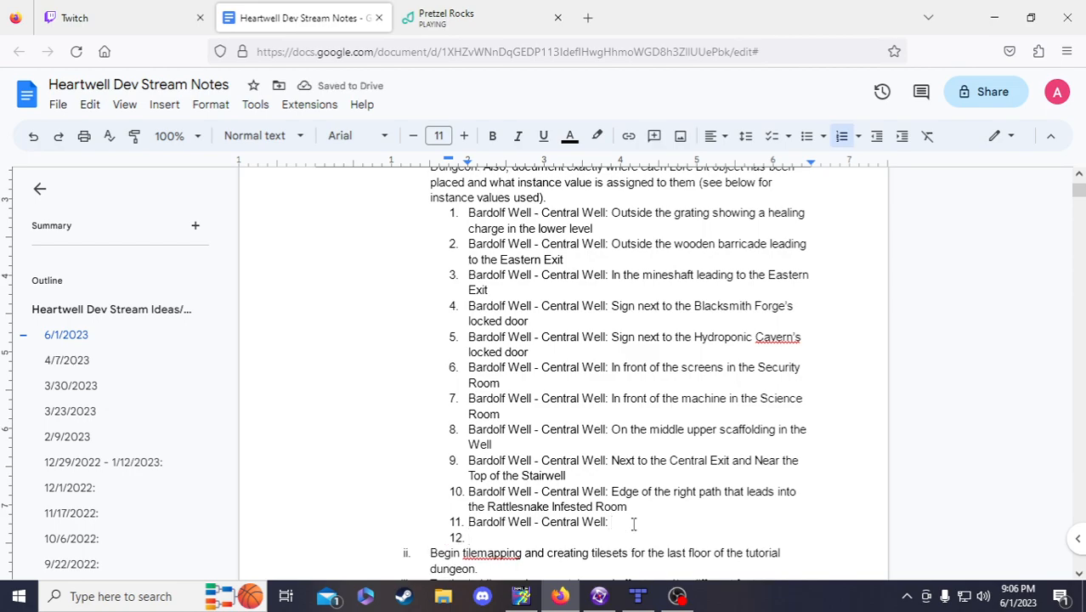
pyautogui.write('Wall between the two sta')
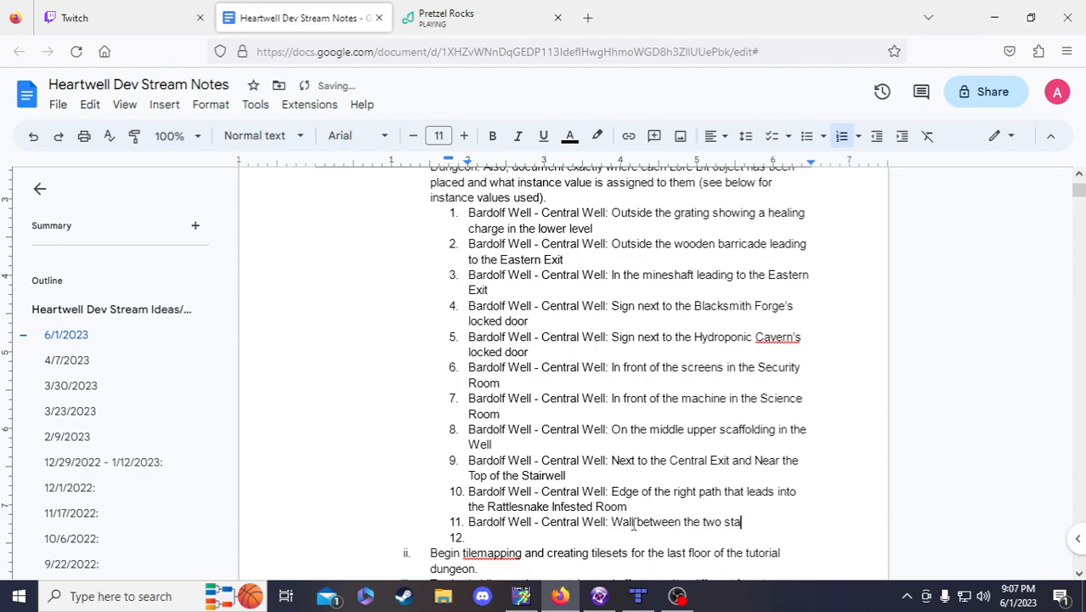
pyautogui.write('irways e')
pyautogui.press('BackSpace')
pyautogui.write('leading to the')
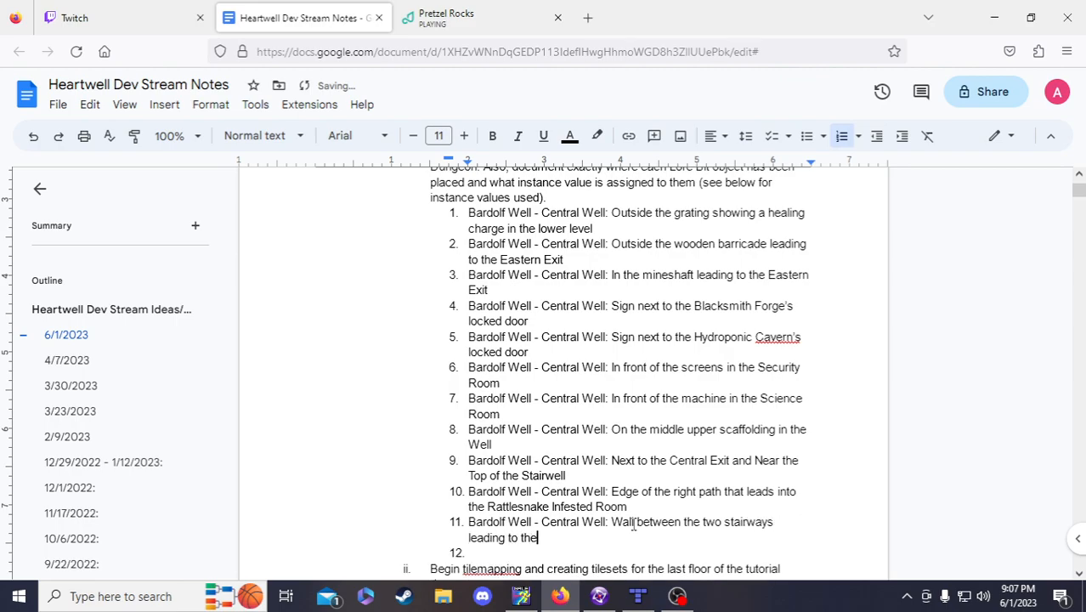
pyautogui.write(' Rattlesnake H')
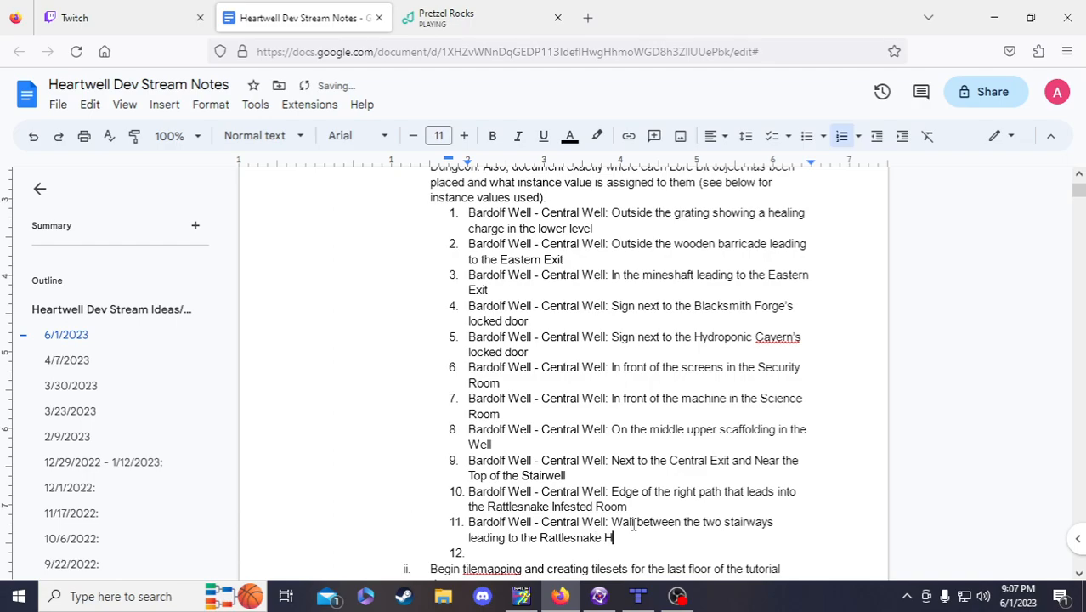
pyautogui.write('allway and the path to ')
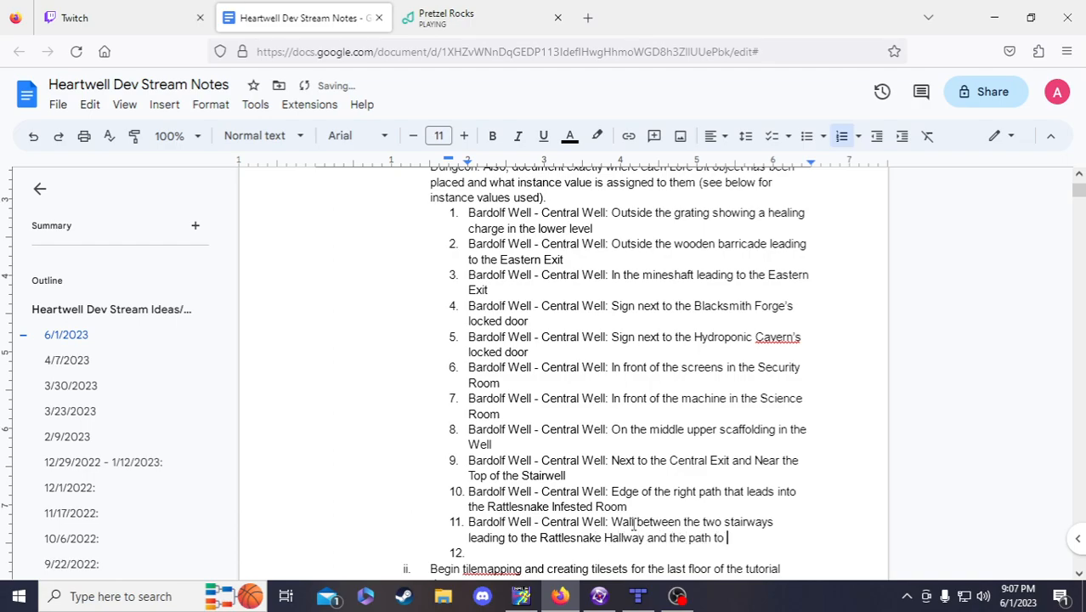
pyautogui.write('the Workshop/')
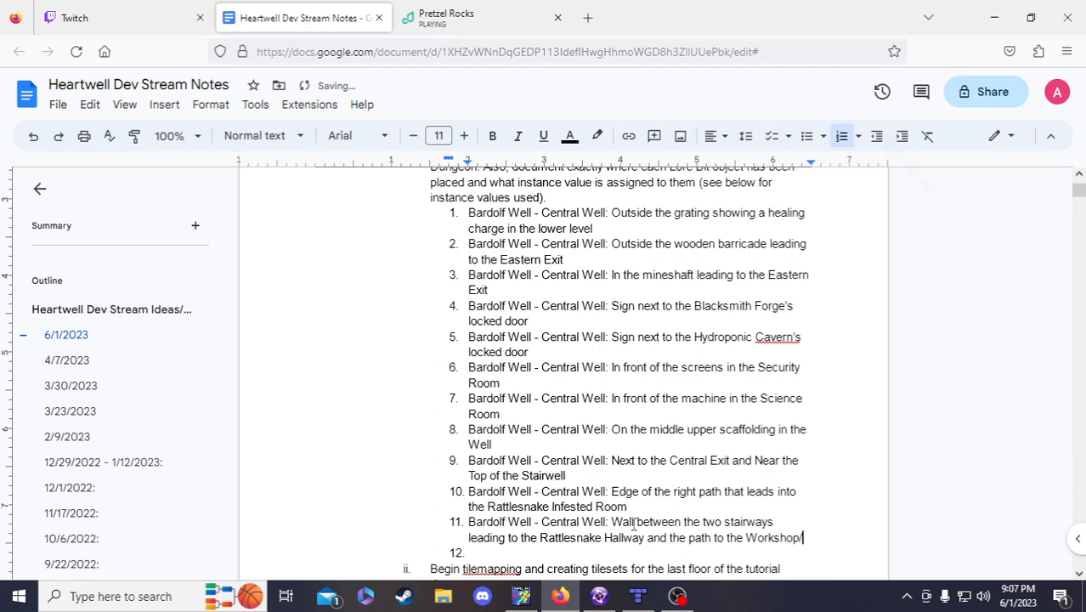
pyautogui.write('Warehouse respectively')
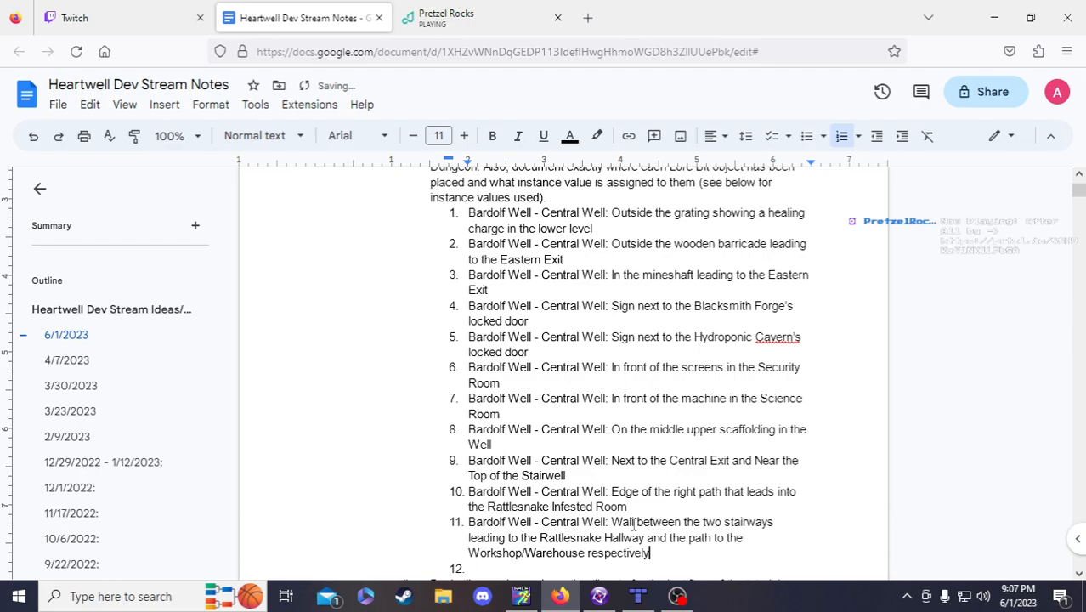
# - Copy the "Bardolf Well - Central Well:" prefix from item 11 into item 12 and change "Central" to "Lower" there
pyautogui.scroll(-1, 633, 525)
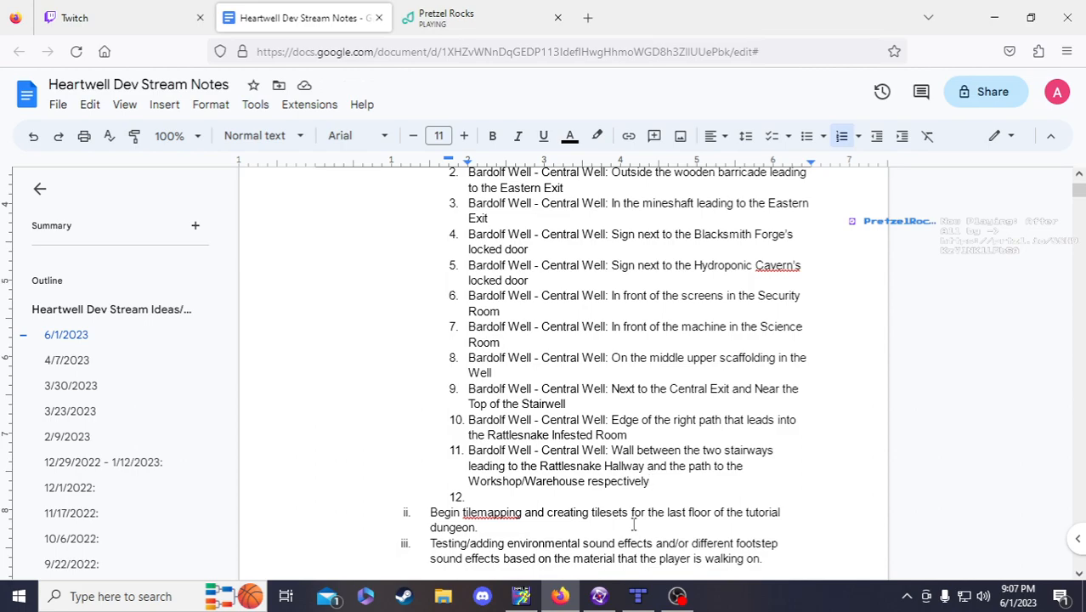
pyautogui.click(633, 520)
pyautogui.click(524, 497)
pyautogui.scroll(2, 524, 495)
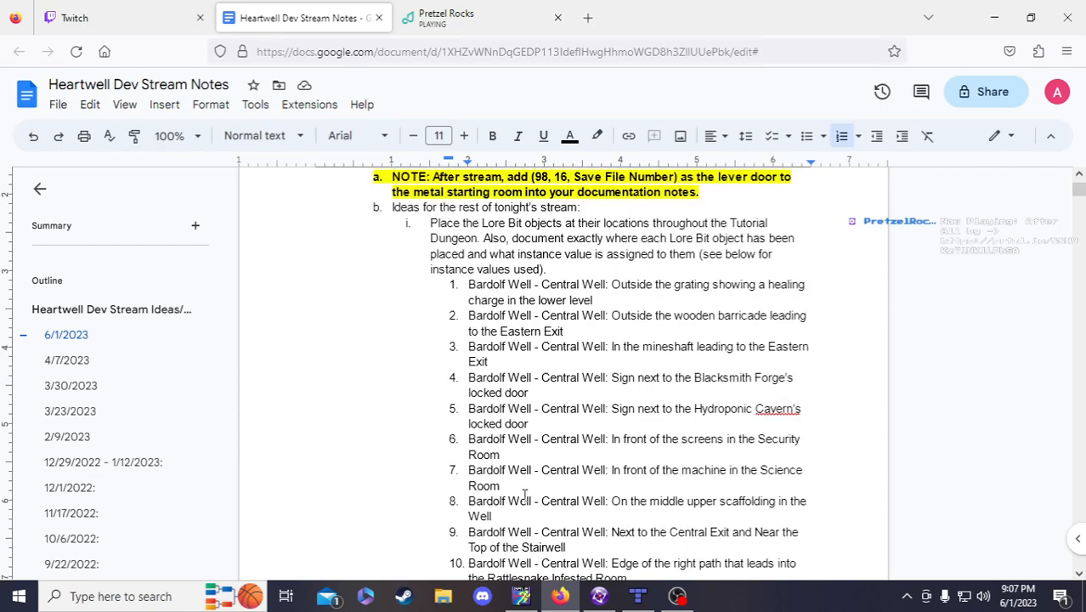
pyautogui.scroll(-2, 563, 422)
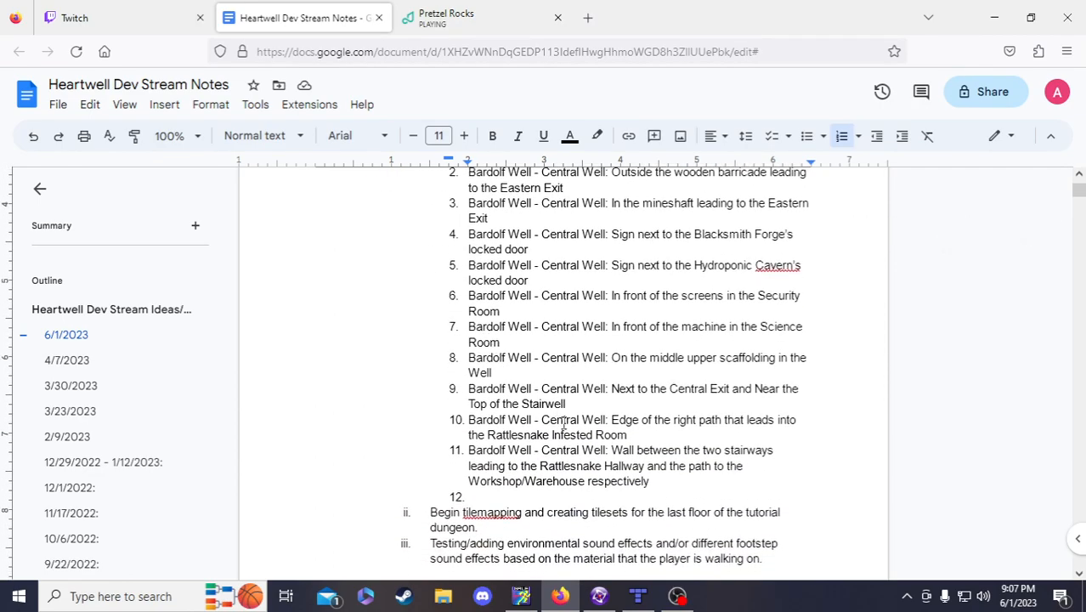
pyautogui.moveTo(470, 450); pyautogui.dragTo(609, 455)
pyautogui.hotkey('ctrl', 'c')
pyautogui.click(479, 498)
pyautogui.hotkey('ctrl', 'v')
pyautogui.moveTo(541, 497); pyautogui.dragTo(457, 499)
pyautogui.write('Lower')
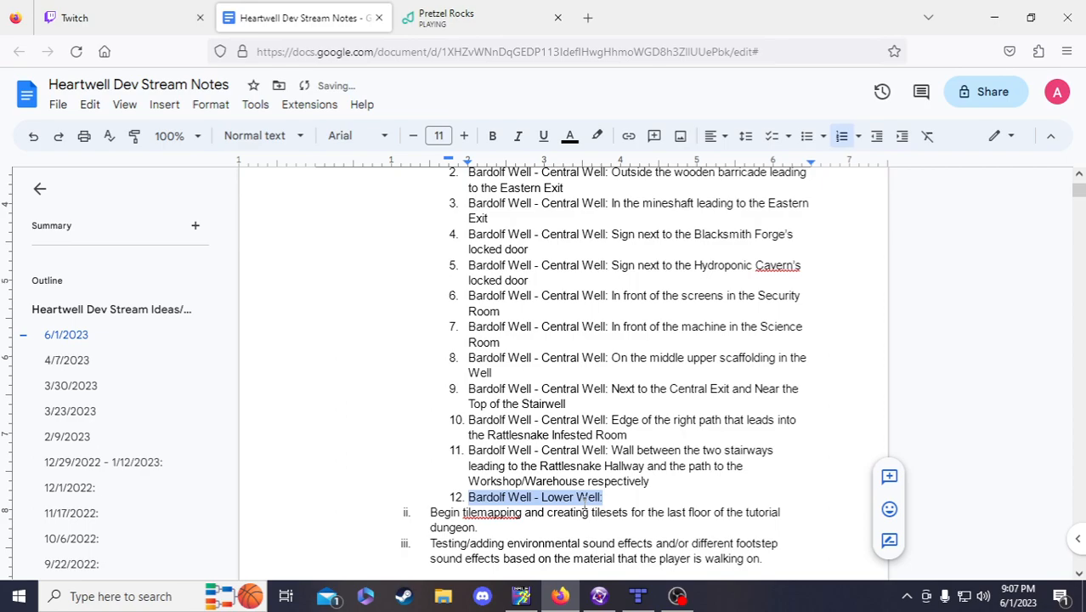
pyautogui.click(608, 499)
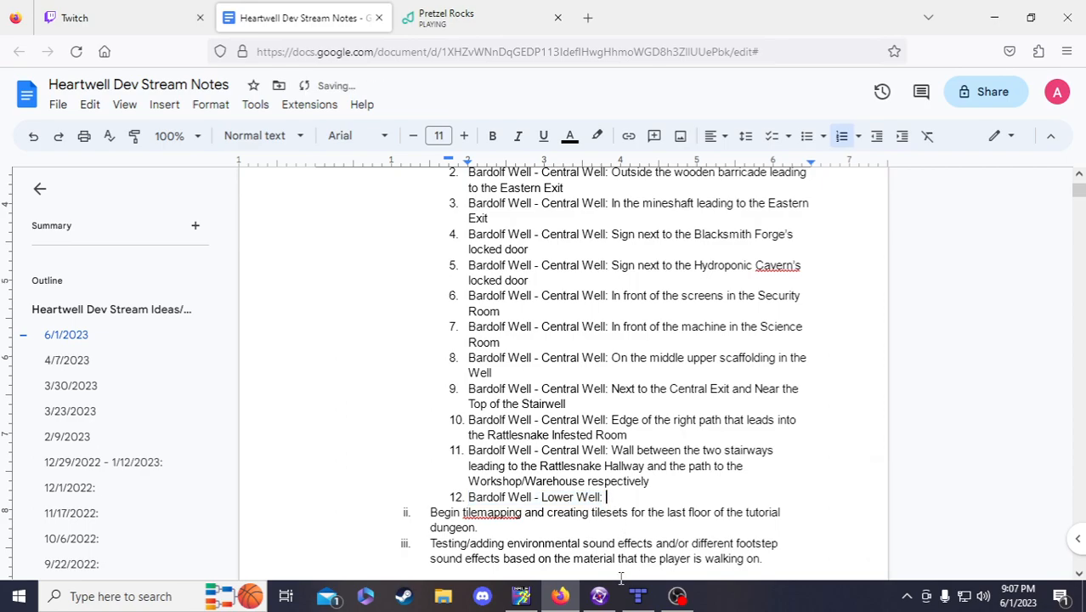
# - Switch to Clickteam Fusion Developer, save the project and open the Bardolf Well - Lower Well frame
pyautogui.click(599, 596)
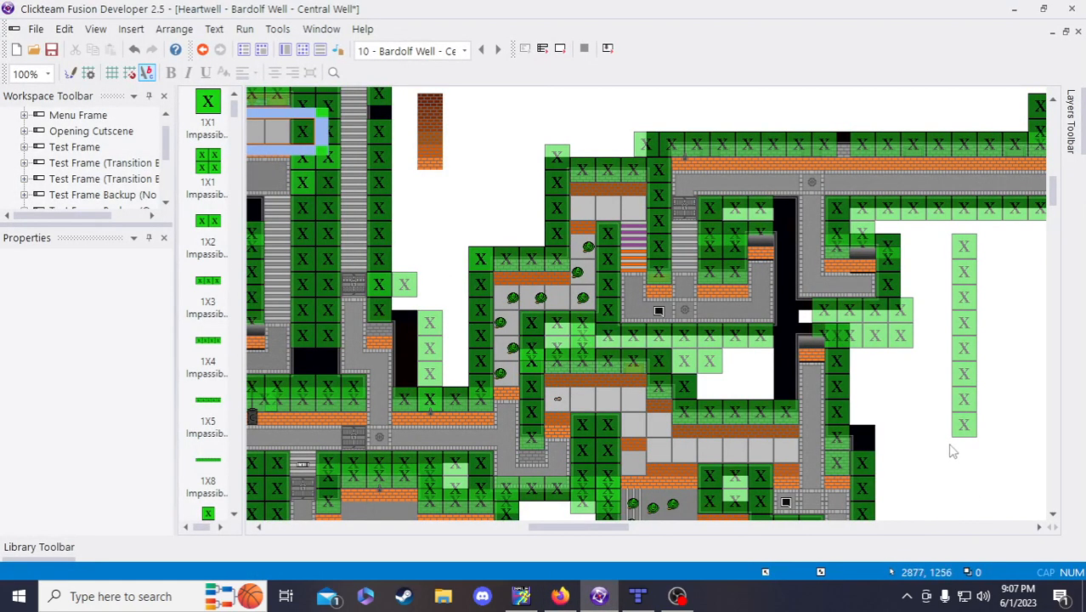
pyautogui.click(52, 51)
pyautogui.scroll(-3, 121, 191)
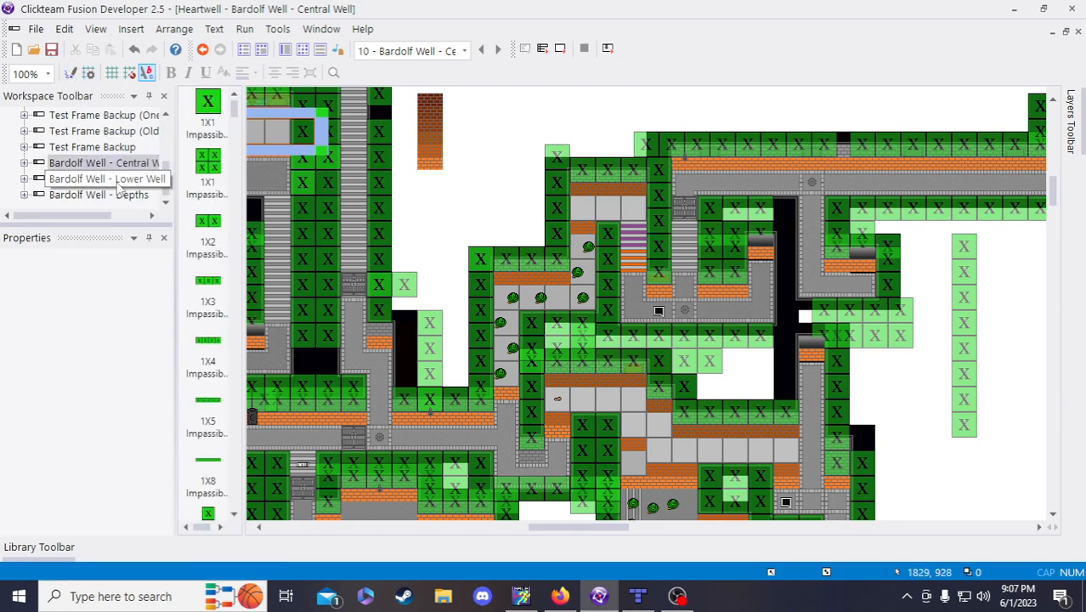
pyautogui.doubleClick(120, 182)
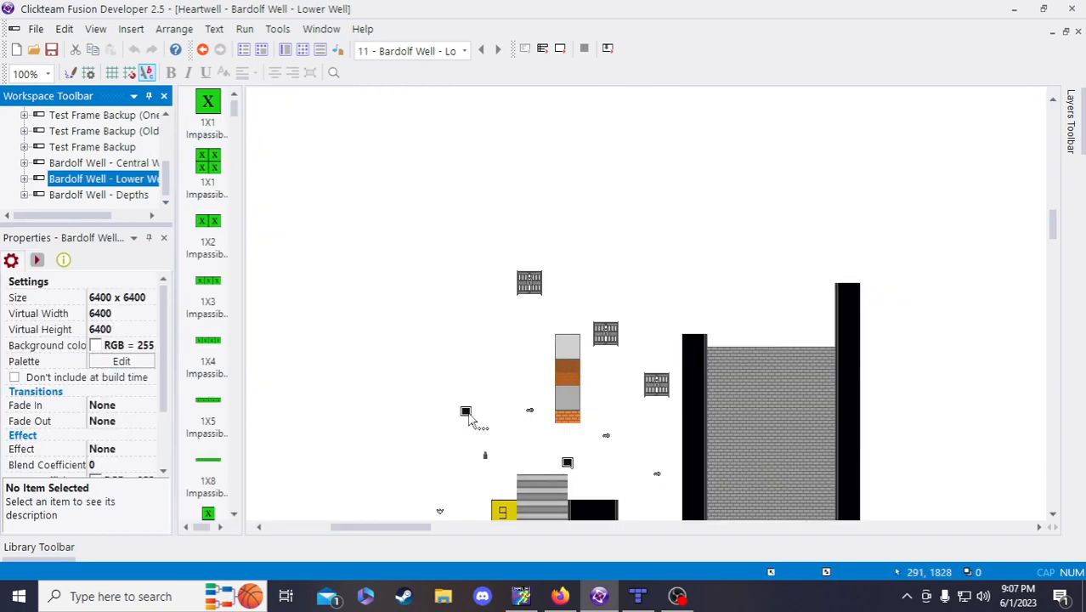
# - Show the alterable and instance values of the Lore Bit in the empty area at 272, 1808
pyautogui.click(466, 411)
pyautogui.moveTo(164, 338); pyautogui.dragTo(173, 376)
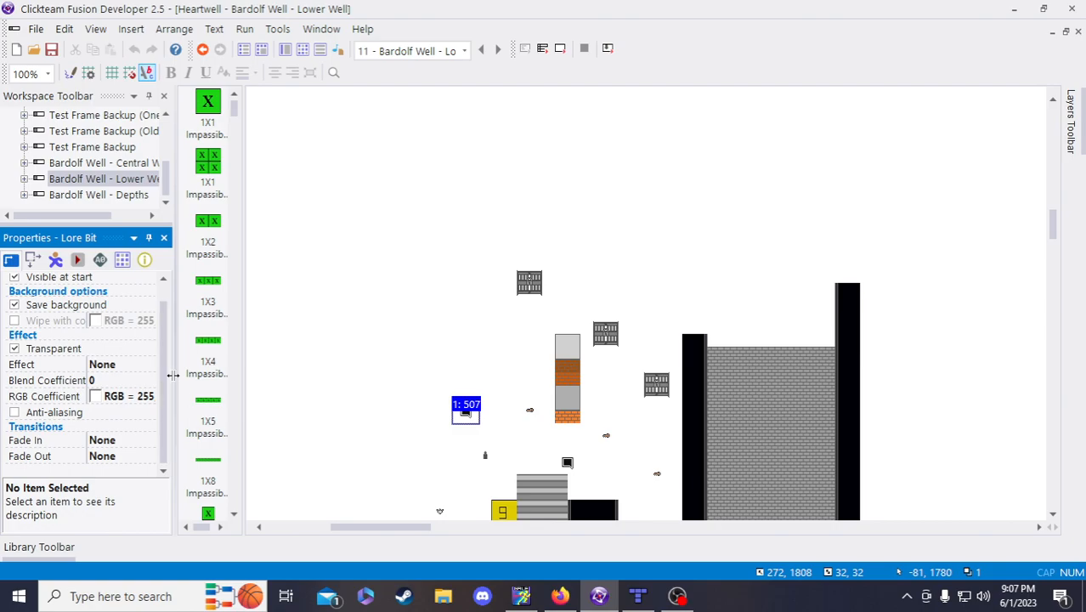
pyautogui.click(100, 260)
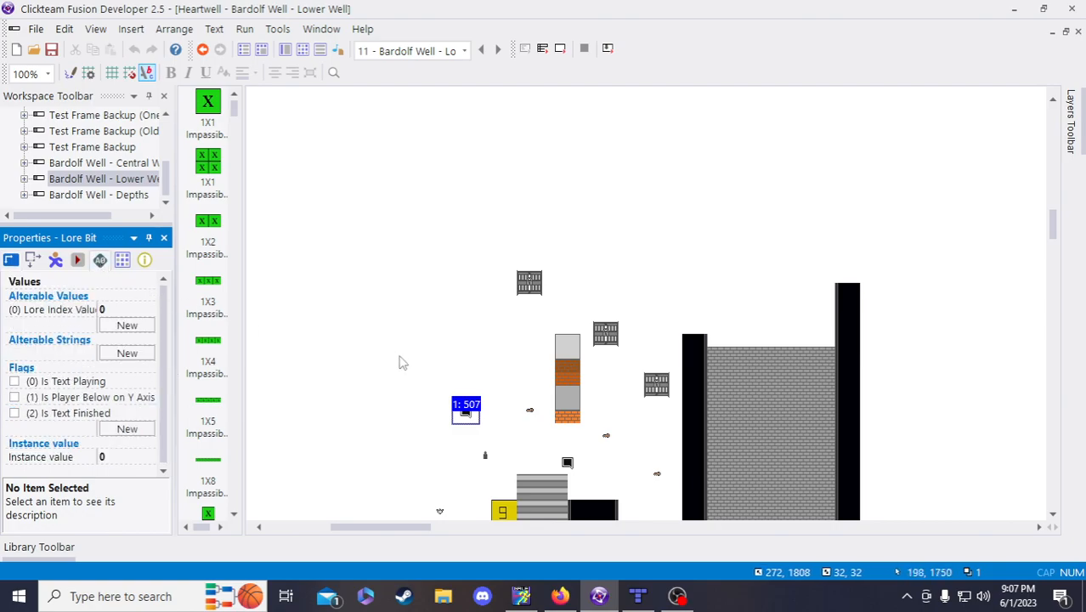
# - Examine the eastern route and drainage rooms of the Lower Well for a Lore Bit location, and save the project
pyautogui.moveTo(401, 526); pyautogui.dragTo(566, 557)
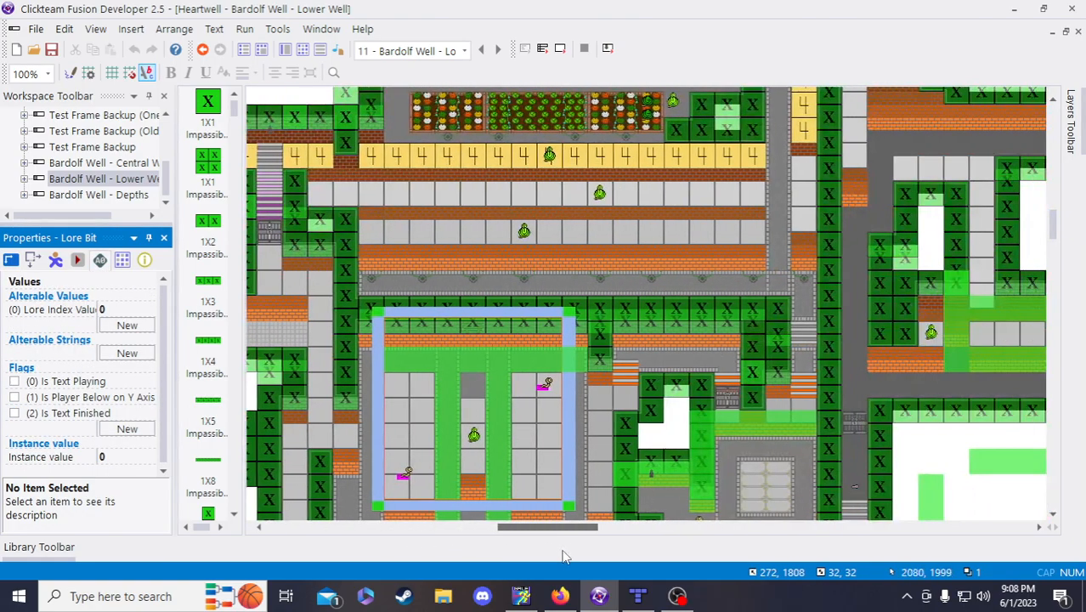
pyautogui.moveTo(563, 557); pyautogui.dragTo(689, 580)
pyautogui.scroll(3, 778, 493)
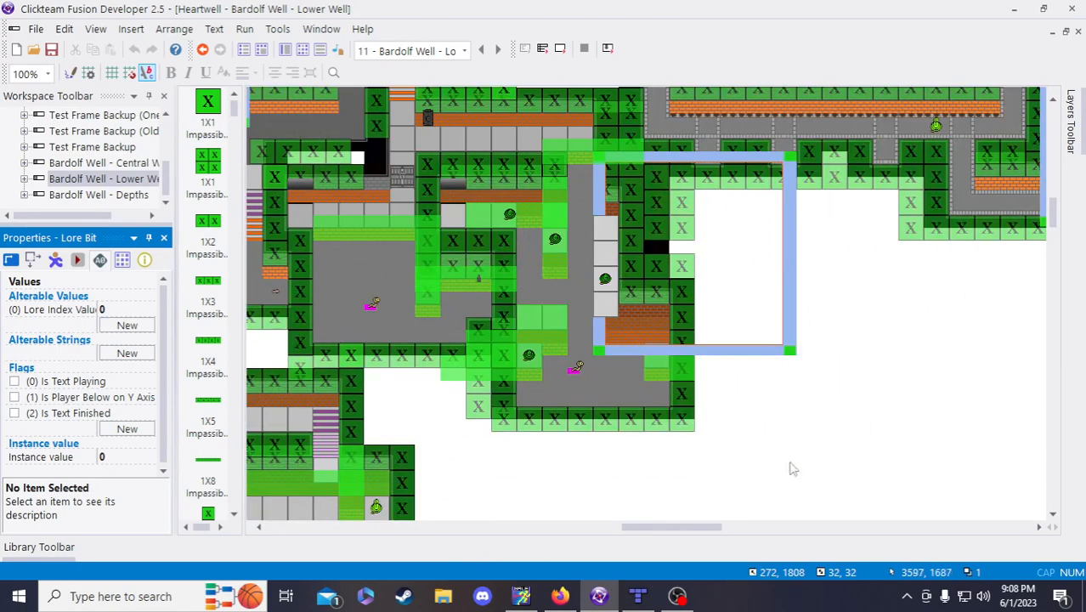
pyautogui.scroll(3, 871, 450)
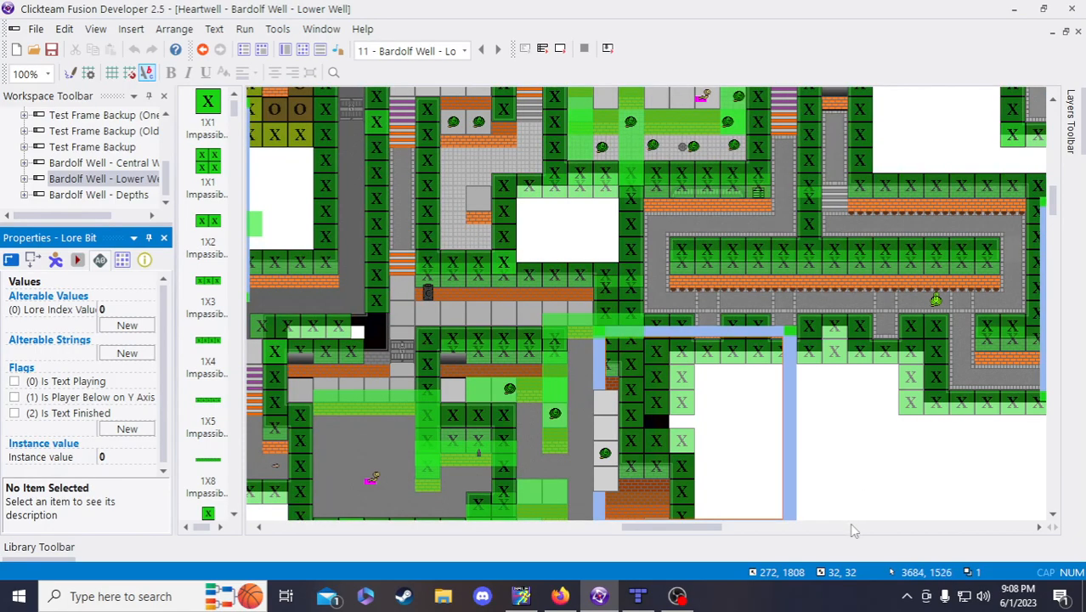
pyautogui.scroll(-3, 912, 335)
pyautogui.scroll(3, 914, 284)
pyautogui.moveTo(703, 533); pyautogui.dragTo(713, 553)
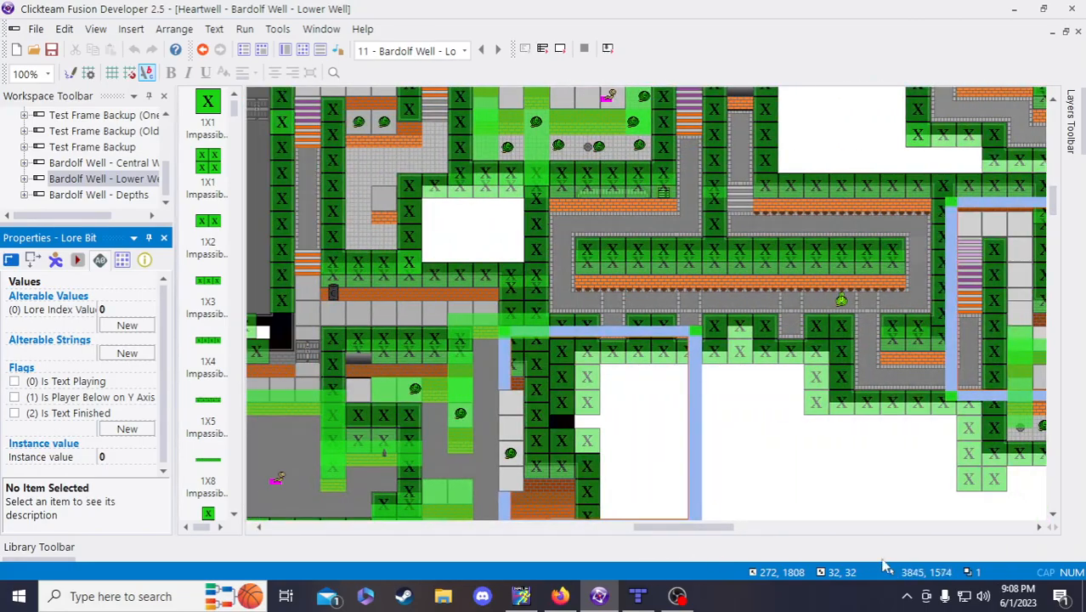
pyautogui.scroll(5, 824, 508)
pyautogui.scroll(-3, 411, 253)
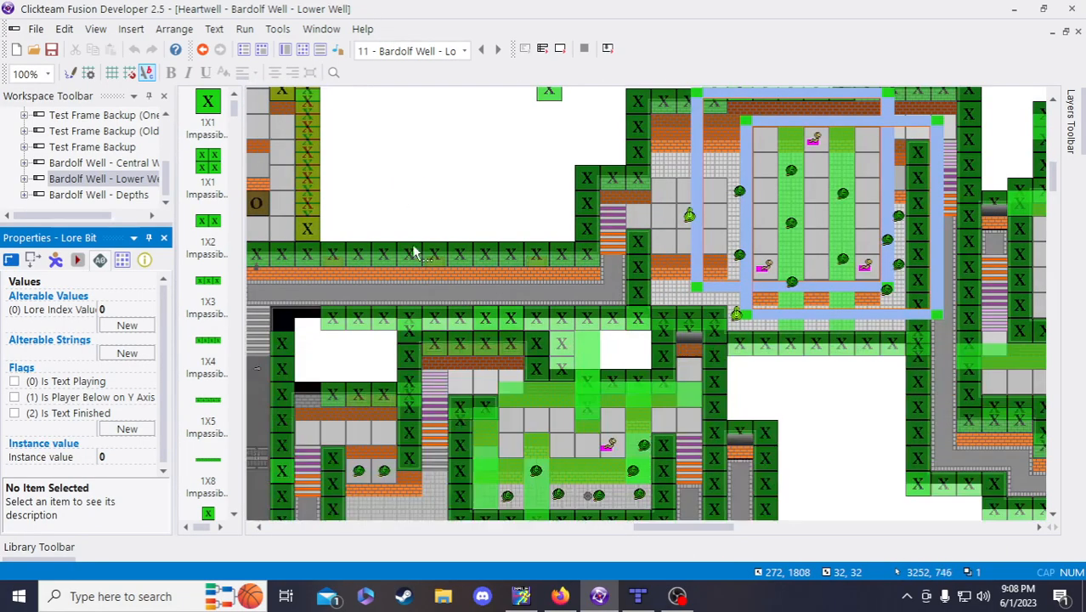
pyautogui.click(50, 50)
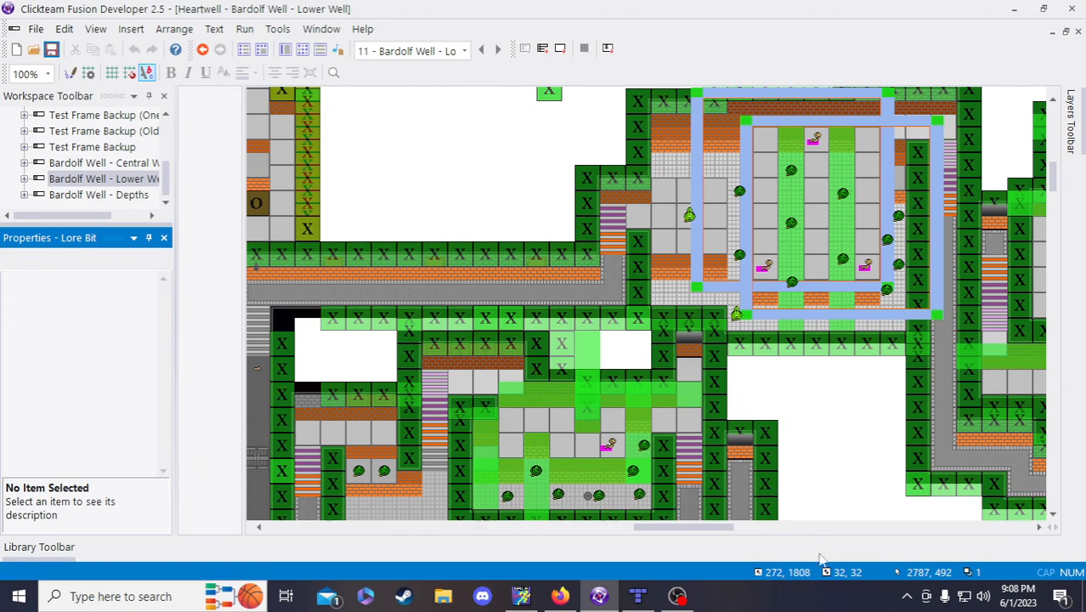
pyautogui.moveTo(642, 603)
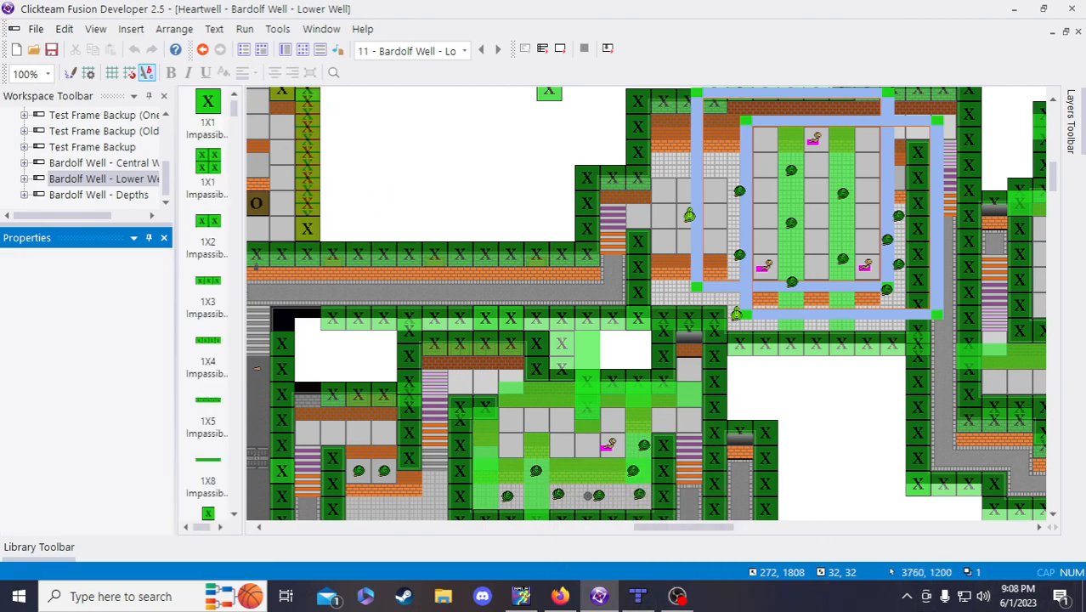
# - Switch to Google Docs and add "Right Route" and "Atop the platform in the bottom right section of the drainage areas" to item 12
pyautogui.click(569, 605)
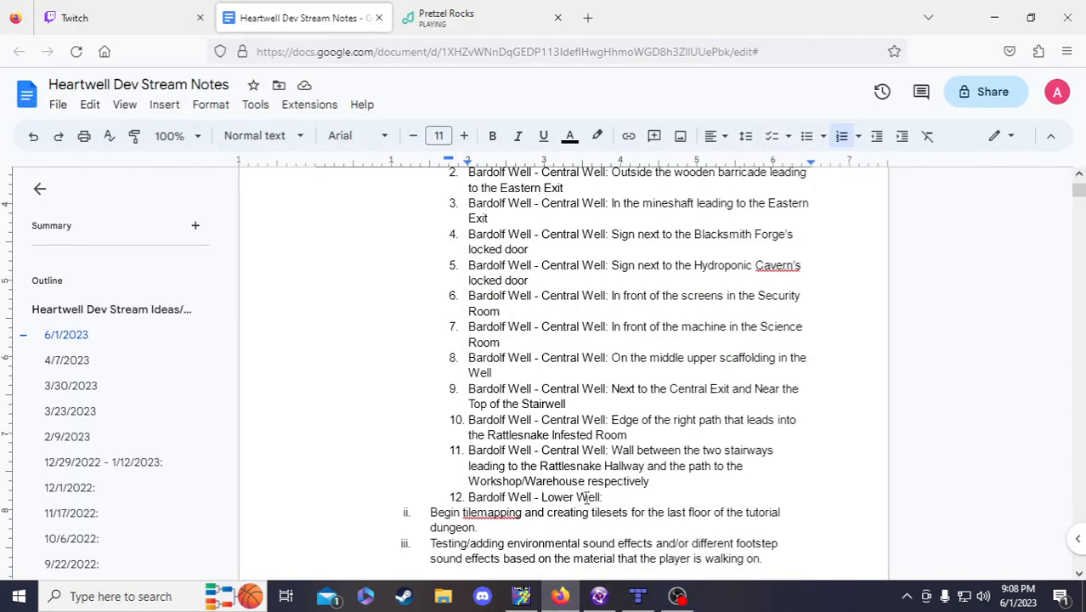
pyautogui.write(', Right Route')
pyautogui.write('Atop the platform')
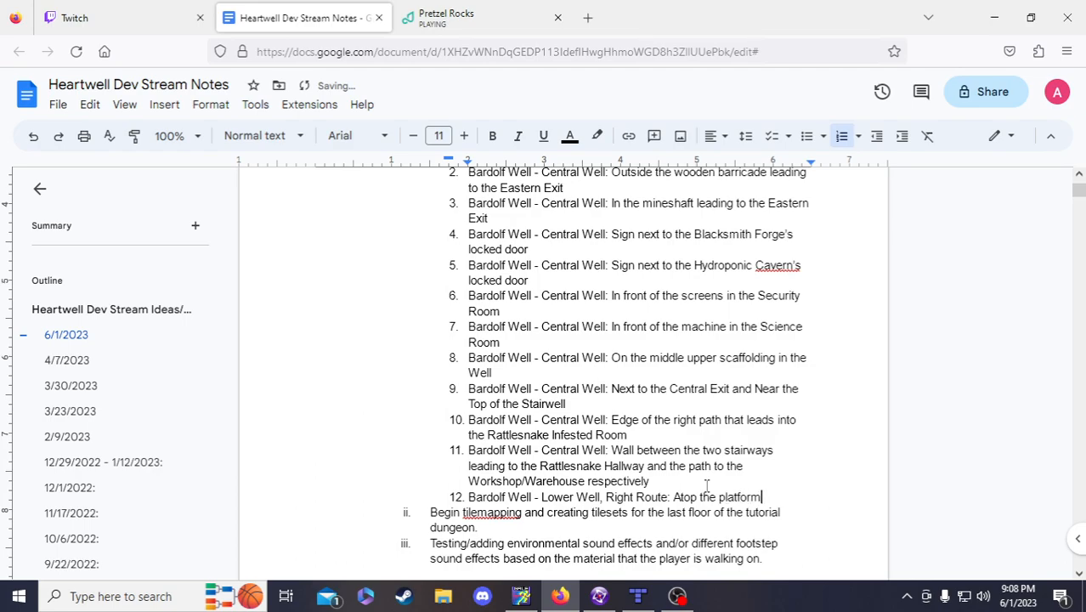
pyautogui.write(' in the bottom right s')
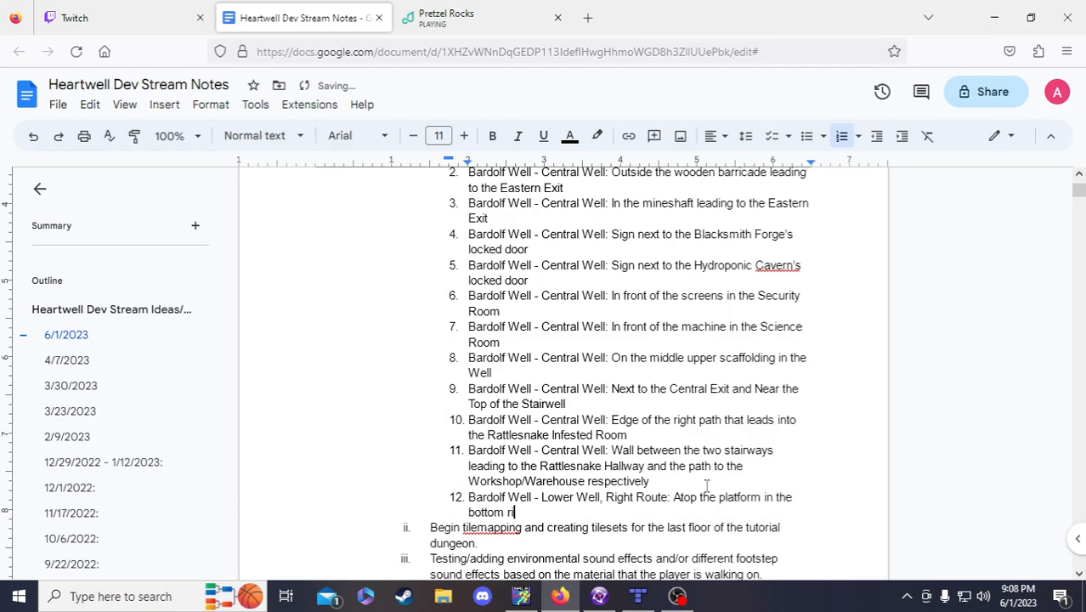
pyautogui.write('ection of the drain')
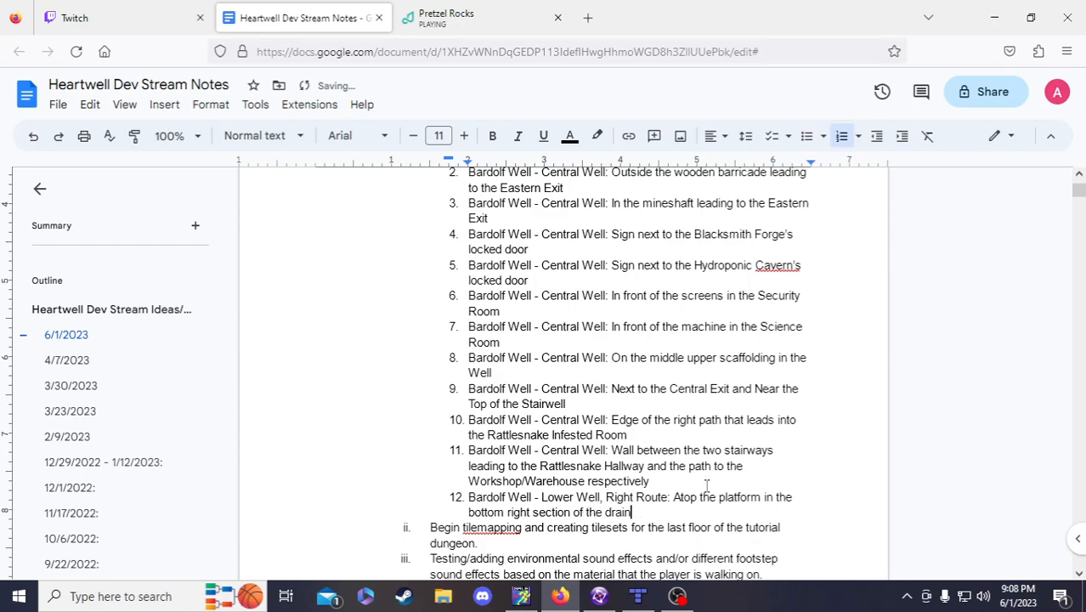
pyautogui.write('age areas')
# - Add item 13 and copy the "Bardolf Well - Lower Well, Right Route:" prefix from item 12 for it
pyautogui.press('Return')
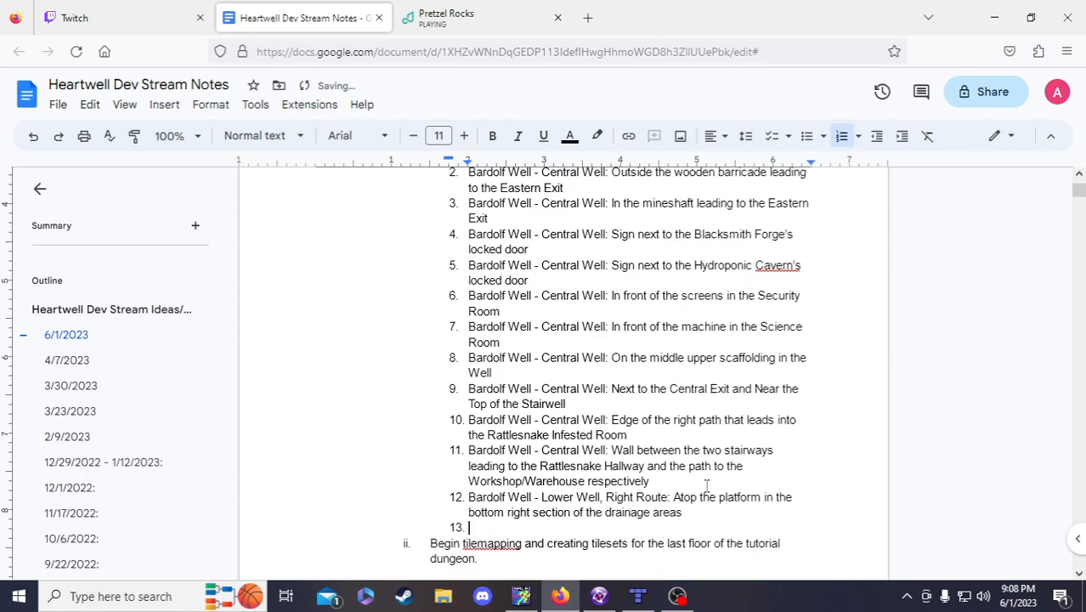
pyautogui.moveTo(673, 502); pyautogui.dragTo(466, 501)
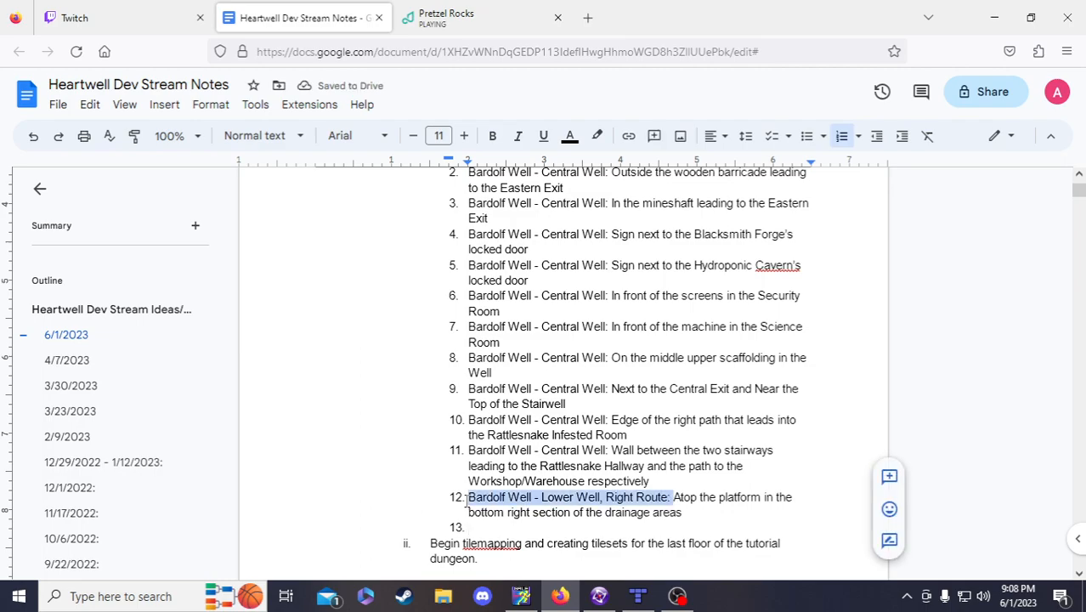
pyautogui.click(508, 527)
# - Switch to Clickteam Fusion and copy a Lore Bit from the spare-object area to the empty space at 3552, 1600, outside the drainage room
pyautogui.click(600, 596)
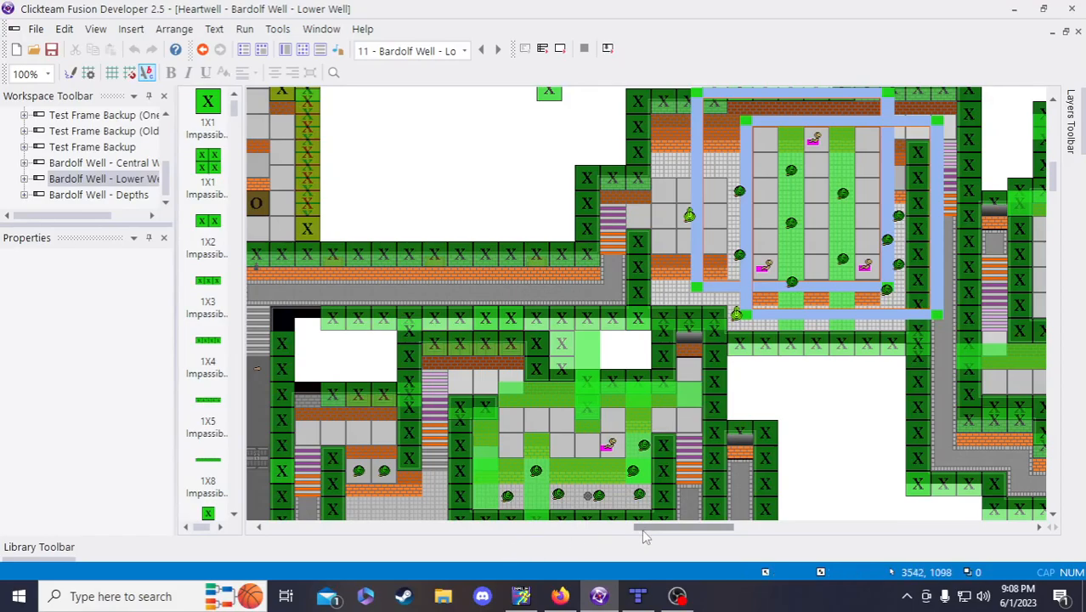
pyautogui.moveTo(642, 529); pyautogui.dragTo(453, 528)
pyautogui.scroll(-3, 434, 453)
pyautogui.scroll(-3, 507, 429)
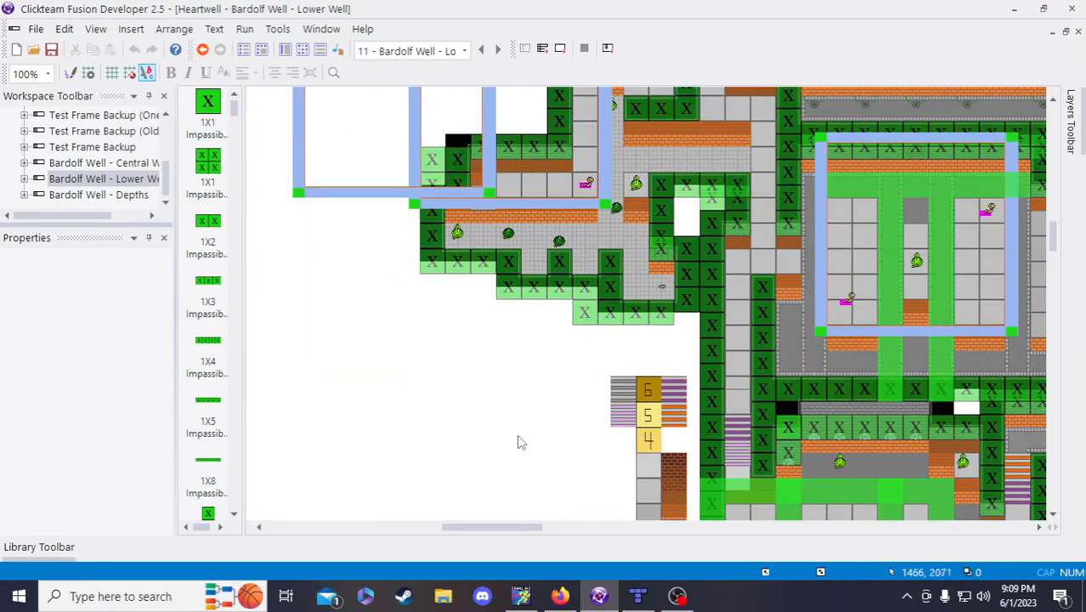
pyautogui.scroll(3, 529, 485)
pyautogui.moveTo(529, 529); pyautogui.dragTo(430, 481)
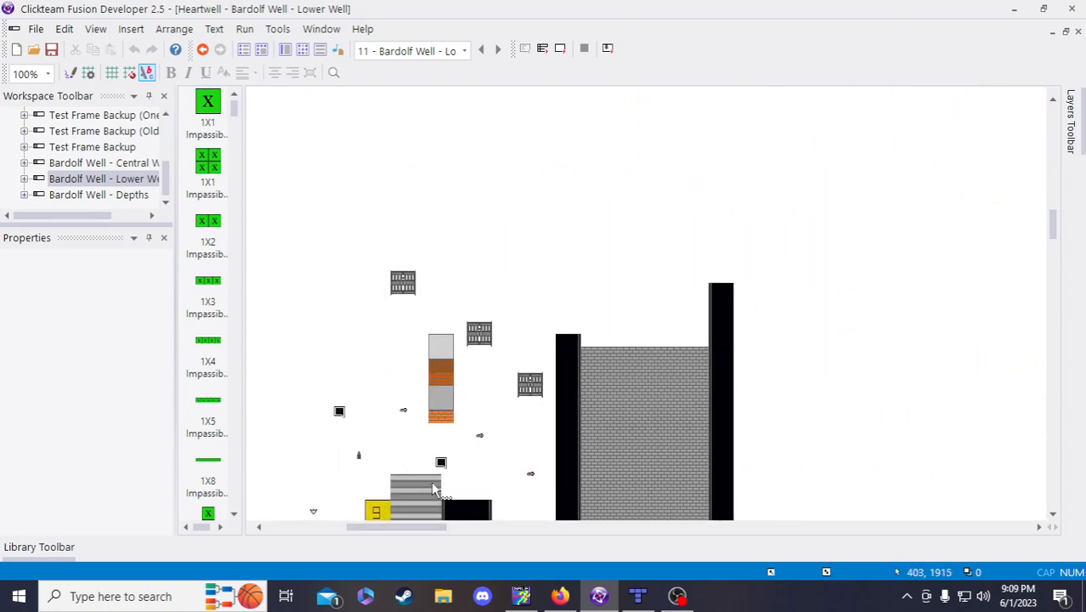
pyautogui.click(440, 463)
pyautogui.click(880, 469)
pyautogui.moveTo(409, 529); pyautogui.dragTo(692, 532)
pyautogui.scroll(2, 751, 526)
pyautogui.scroll(-2, 799, 459)
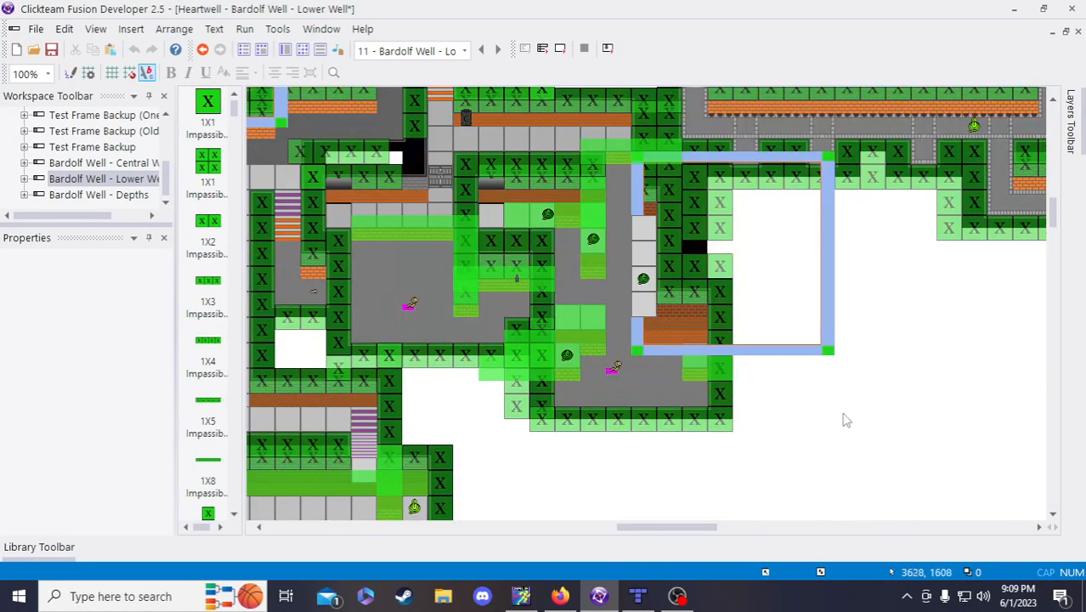
pyautogui.hotkey('ctrl', 'v')
pyautogui.click(796, 420)
# - Show the alterable values of the player animation object parked outside the frame at -32, 0
pyautogui.moveTo(712, 527); pyautogui.dragTo(369, 529)
pyautogui.scroll(2, 524, 476)
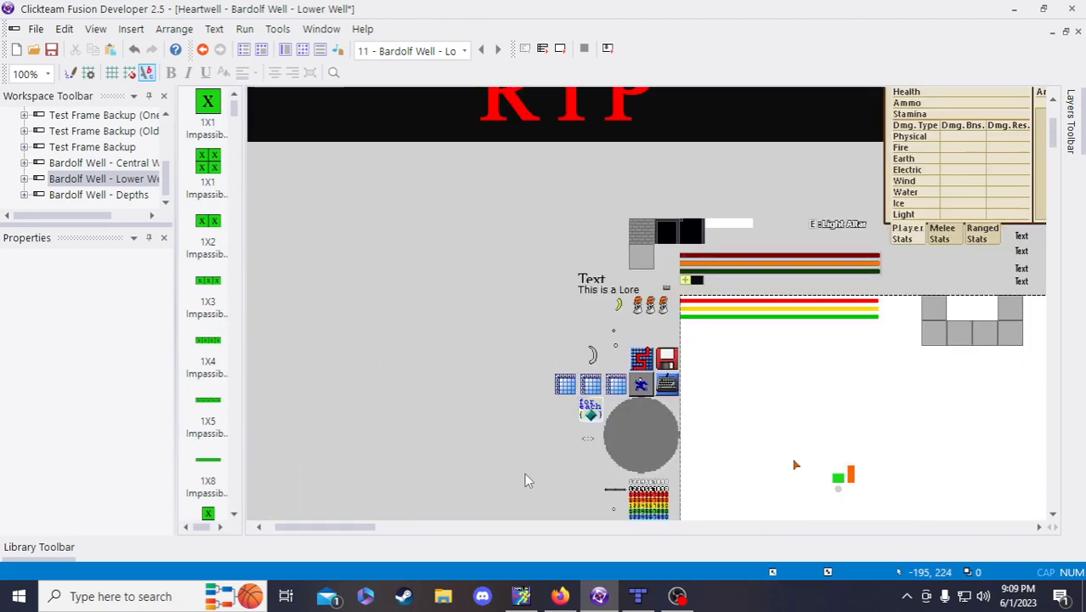
pyautogui.click(661, 311)
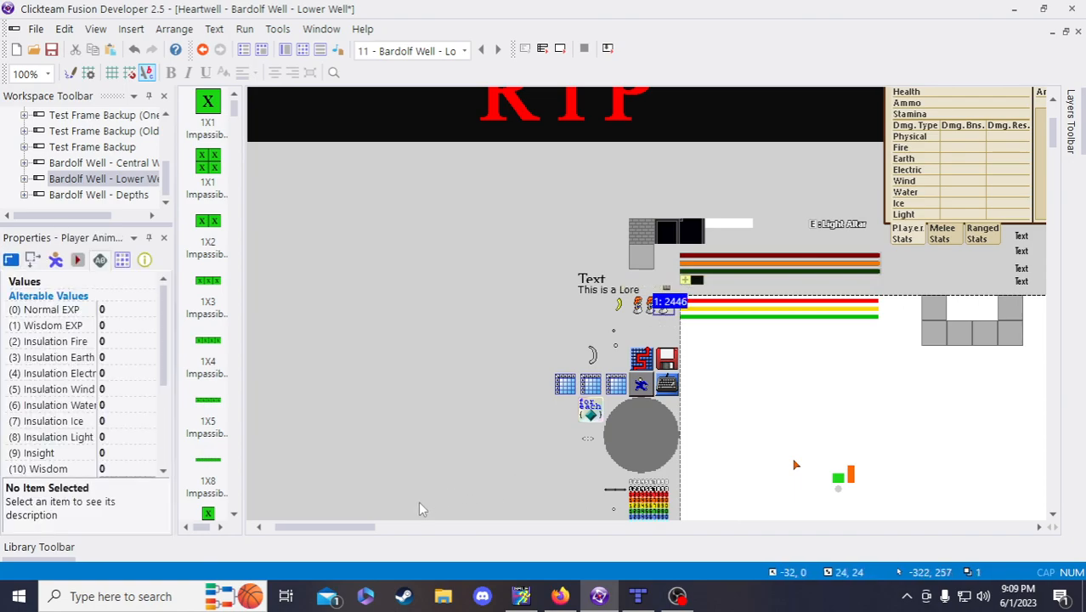
# - Set the instance value of the Lore Bit at 3552, 1600 to 12
pyautogui.scroll(-4, 420, 508)
pyautogui.moveTo(366, 527); pyautogui.dragTo(826, 527)
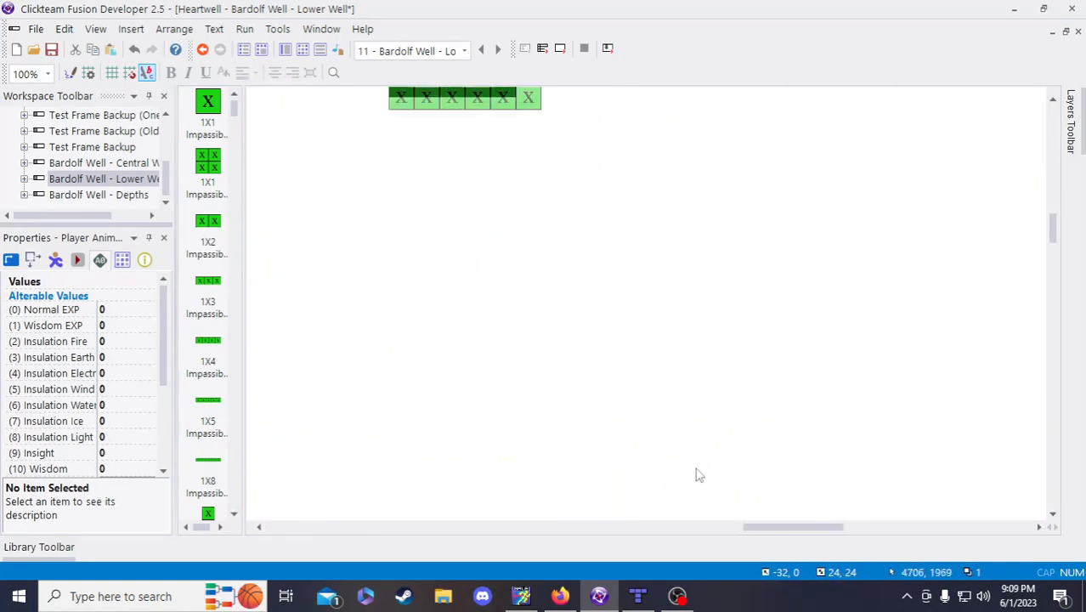
pyautogui.scroll(5, 695, 474)
pyautogui.hscroll(-3, 770, 518)
pyautogui.scroll(-2, 769, 517)
pyautogui.scroll(2, 770, 516)
pyautogui.scroll(-2, 778, 520)
pyautogui.moveTo(777, 529); pyautogui.dragTo(691, 519)
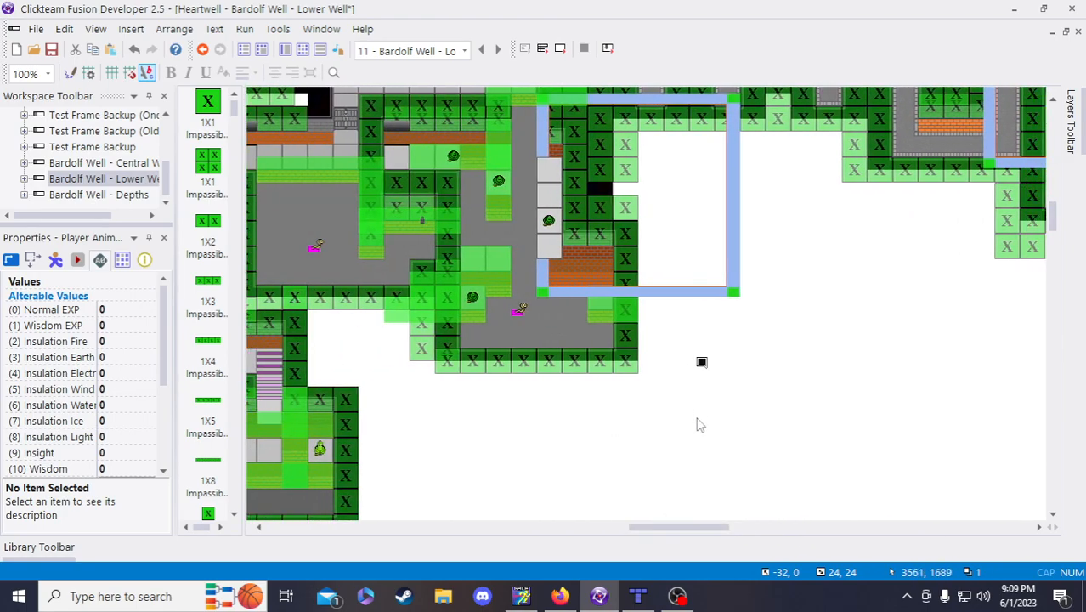
pyautogui.click(701, 362)
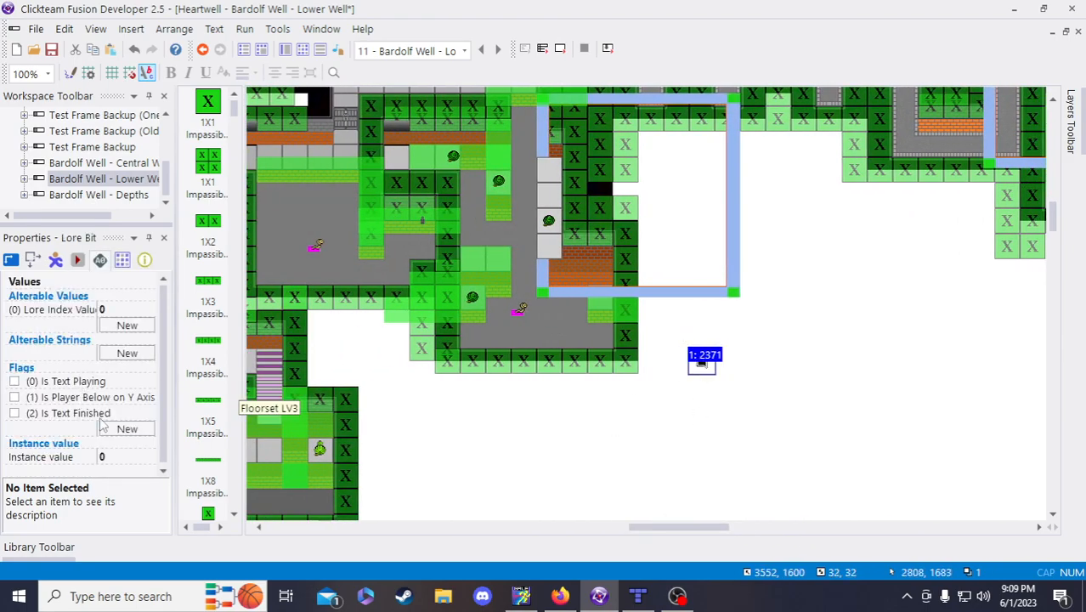
pyautogui.click(118, 457)
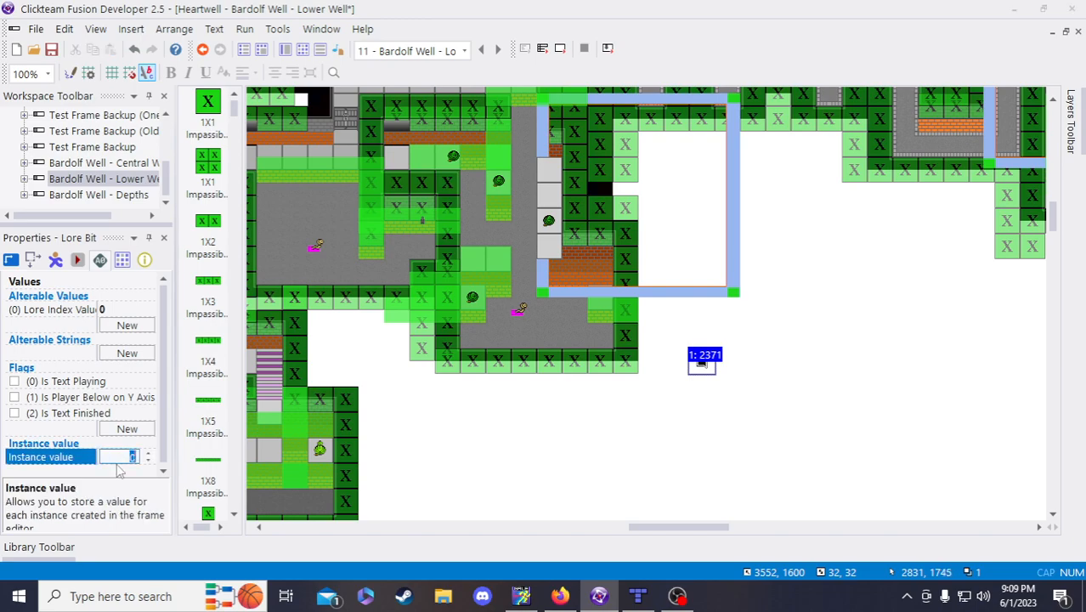
pyautogui.write('12')
pyautogui.press('Return')
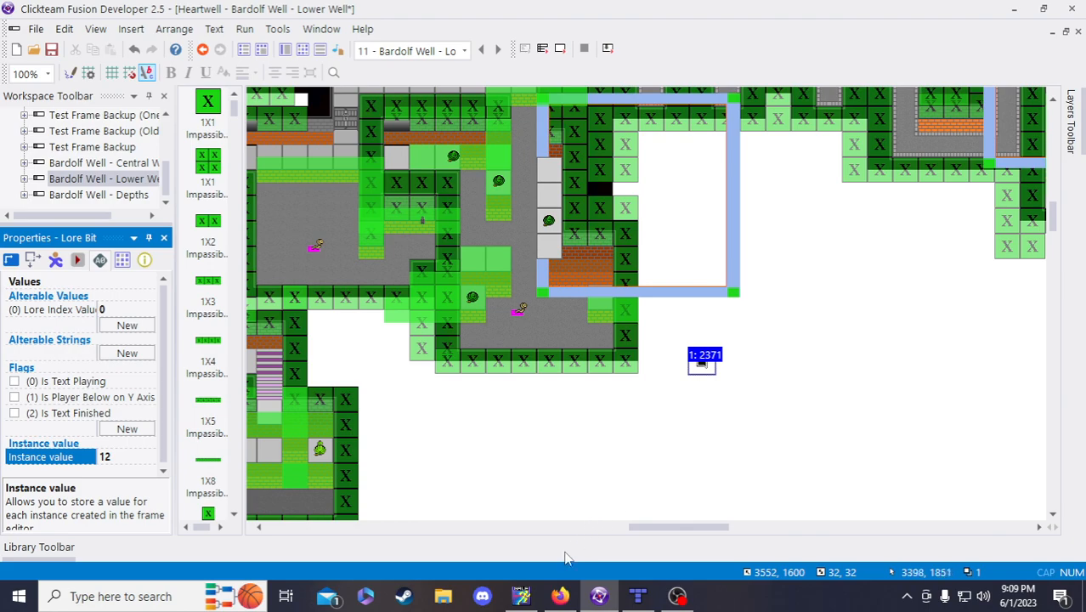
# - Move the Lore Bit into the drainage room beside its east wall, at 3424, 1520, save the project, and check its instance value
pyautogui.click(560, 596)
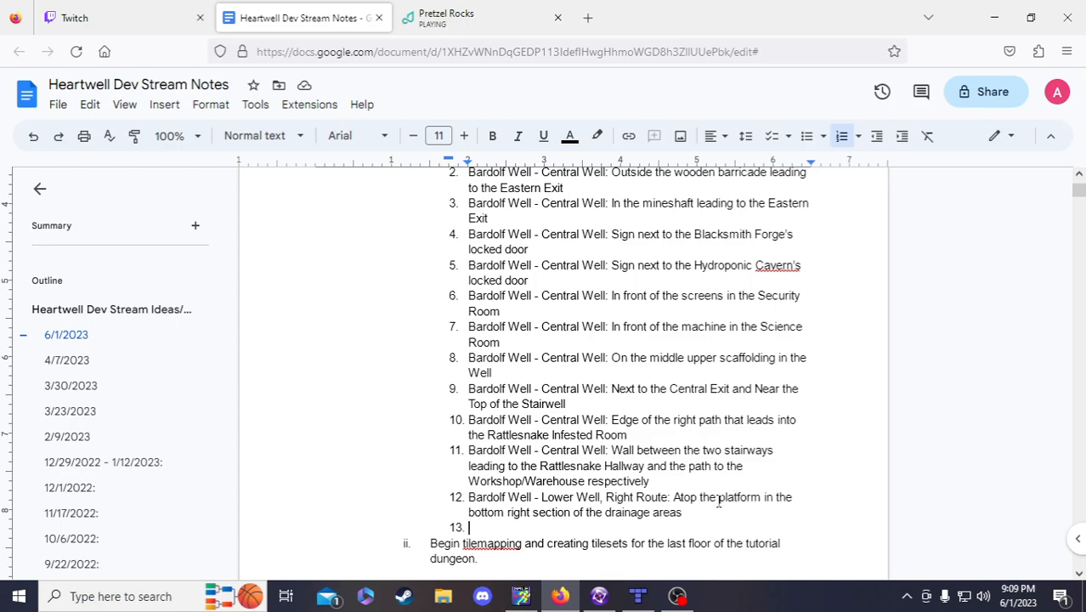
pyautogui.hotkey('alt', 'Tab')
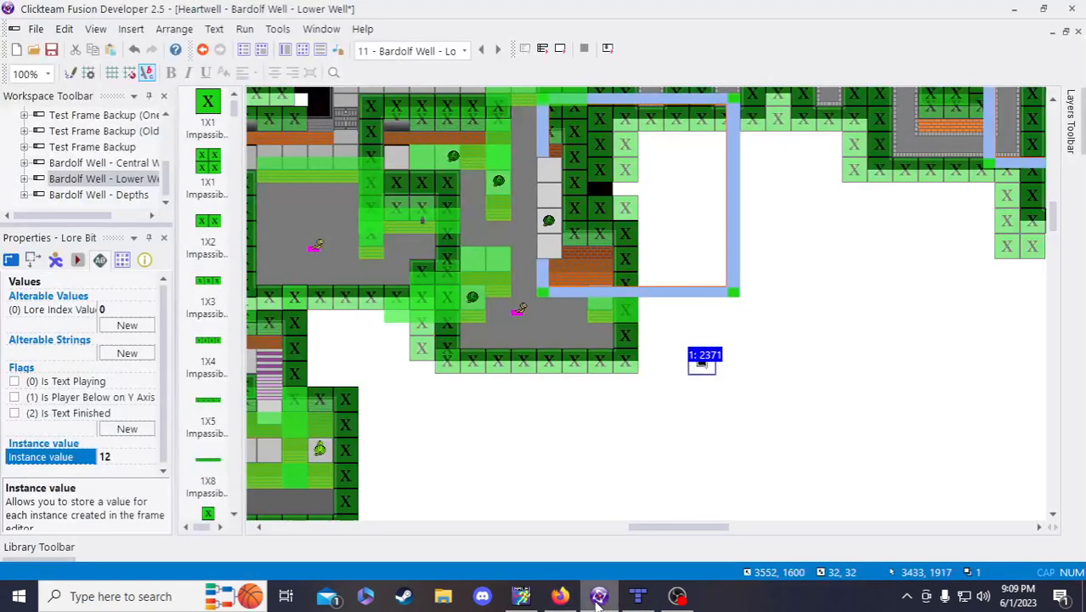
pyautogui.click(746, 450)
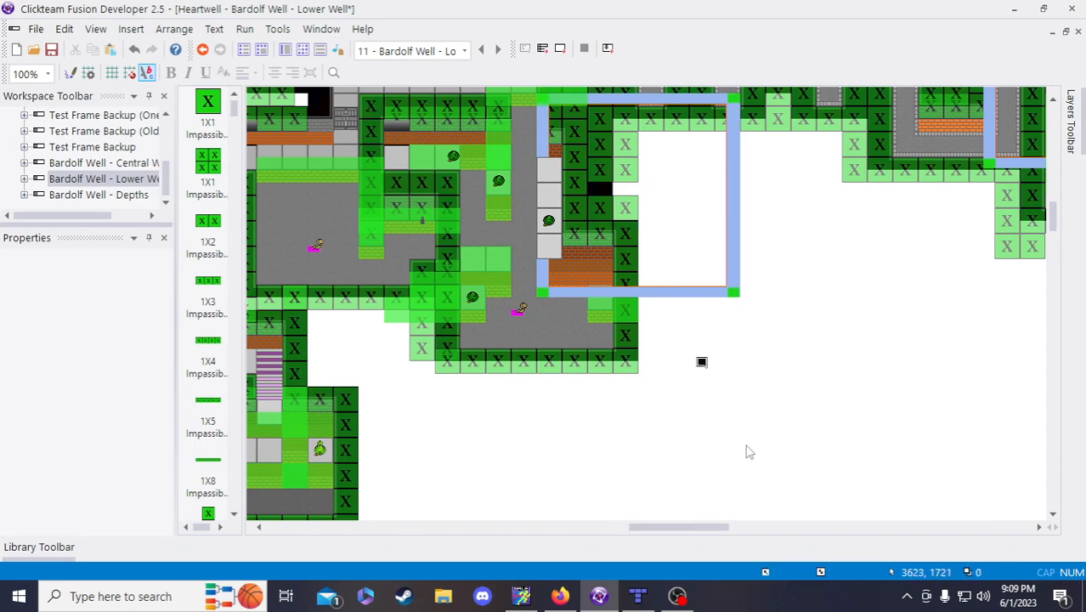
pyautogui.click(706, 367)
pyautogui.moveTo(702, 361); pyautogui.dragTo(600, 298)
pyautogui.click(759, 394)
pyautogui.scroll(3, 766, 505)
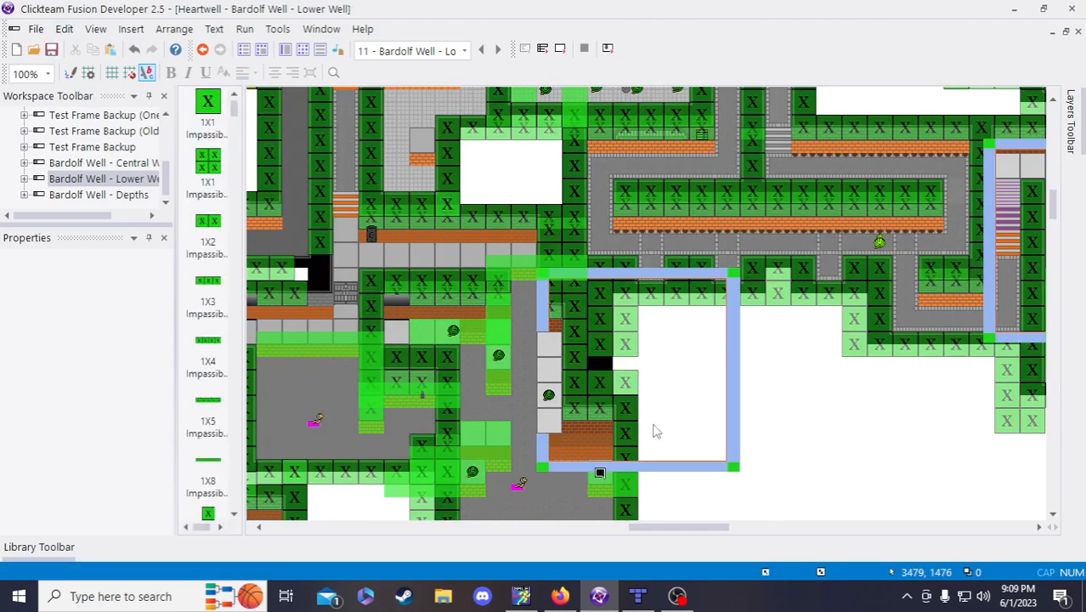
pyautogui.click(600, 472)
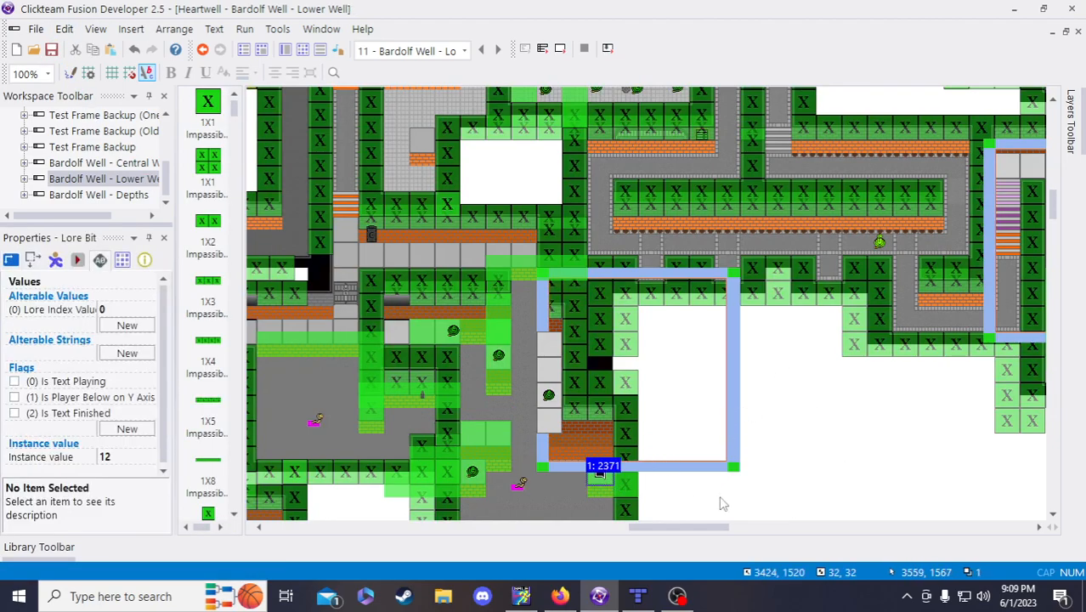
# - Switch to Google Docs and copy the prefix "Bardolf Well - Lower Well, Right Route:" from item 12 into item 13
pyautogui.click(560, 596)
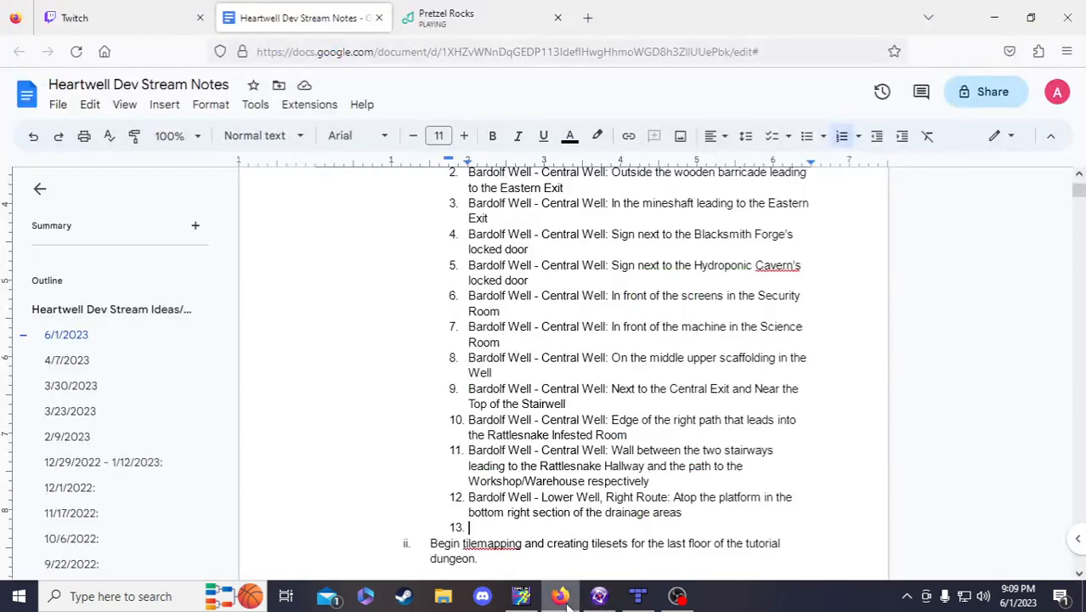
pyautogui.moveTo(468, 498); pyautogui.dragTo(677, 503)
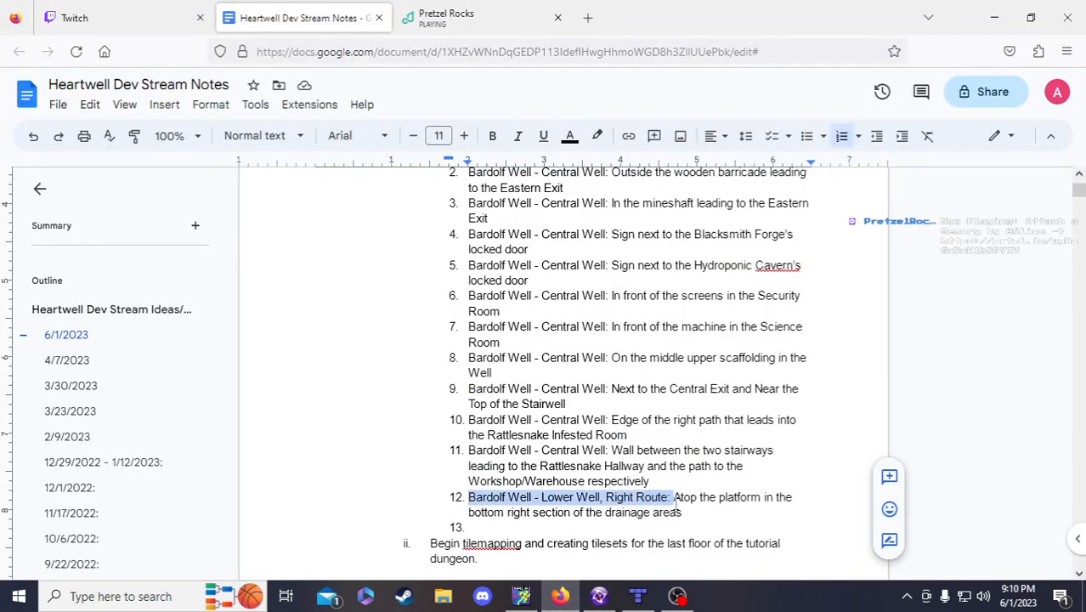
pyautogui.hotkey('ctrl', 'c')
pyautogui.click(539, 528)
pyautogui.hotkey('ctrl', 'v')
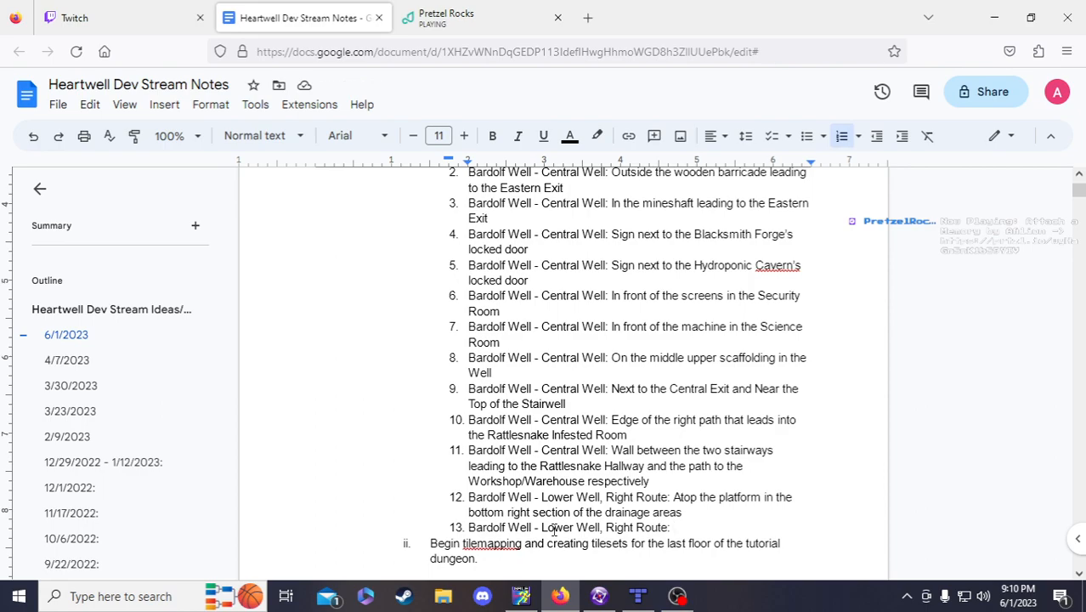
# - Complete item 13 with "Below the lone cabinet in the lowest section of the Pantry" and start item 14 with the prefix "Bardolf Well - Lower Well, Right Route:"
pyautogui.write('Below the lower')
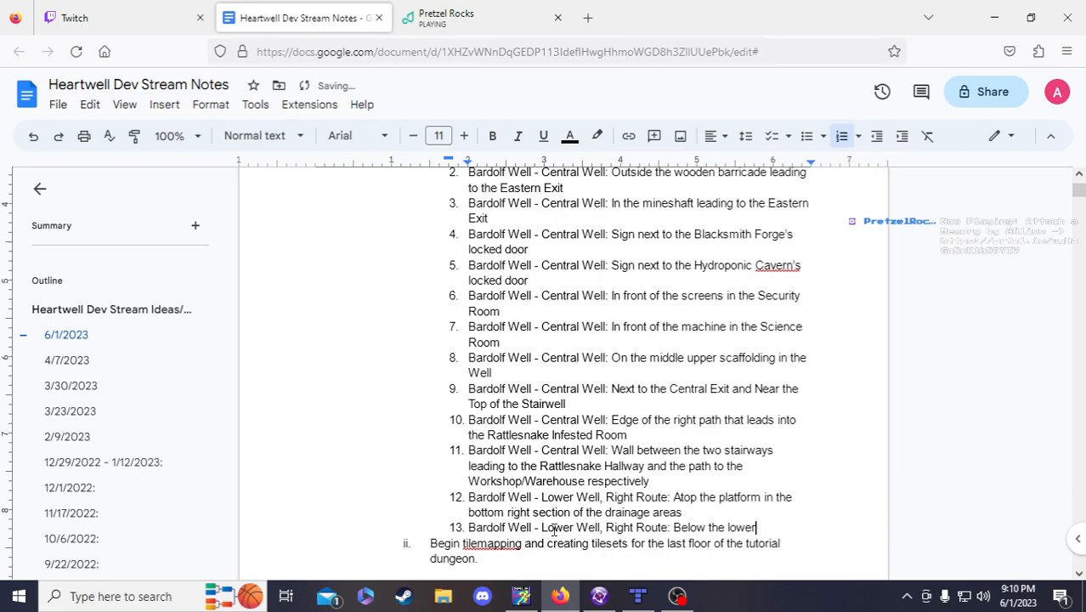
pyautogui.write('es')
pyautogui.press('BackSpace')
pyautogui.press('BackSpace')
pyautogui.press('BackSpace')
pyautogui.write('ne cabinet in ')
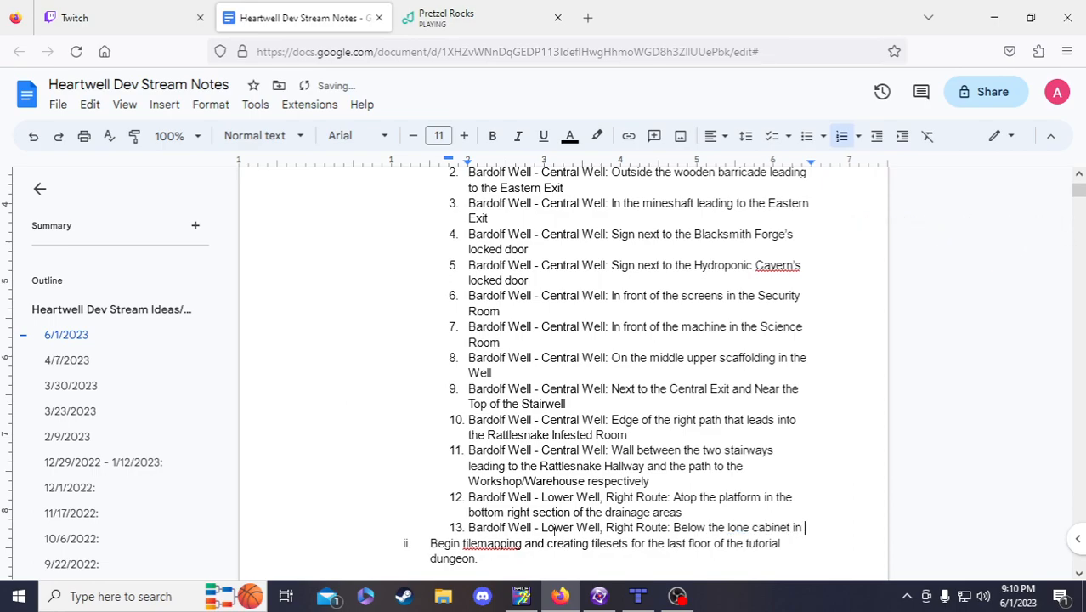
pyautogui.write('the')
pyautogui.write(' lower')
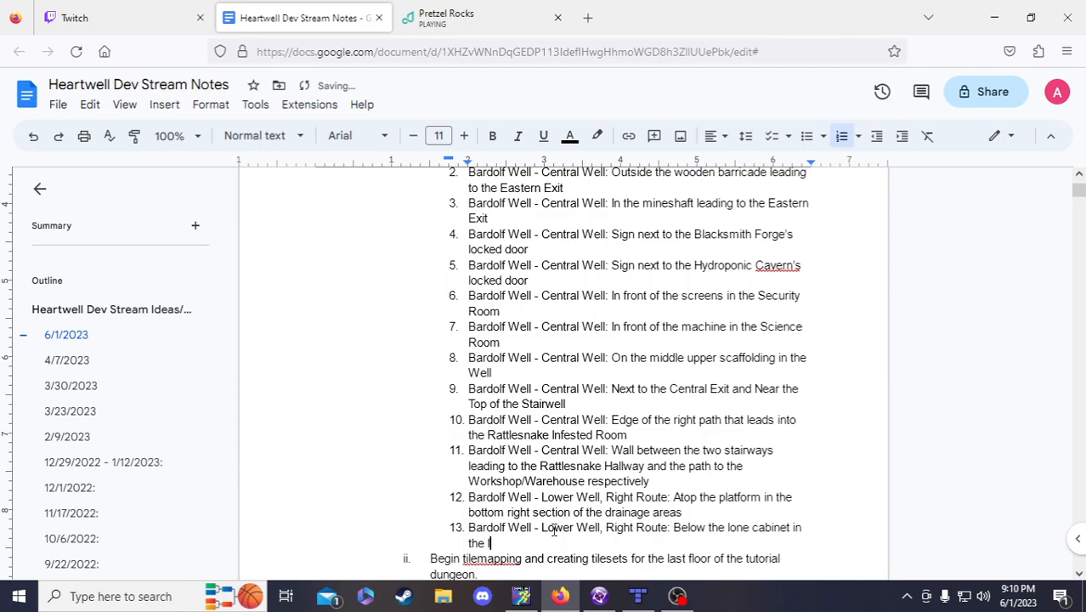
pyautogui.write('t section of the Pantry')
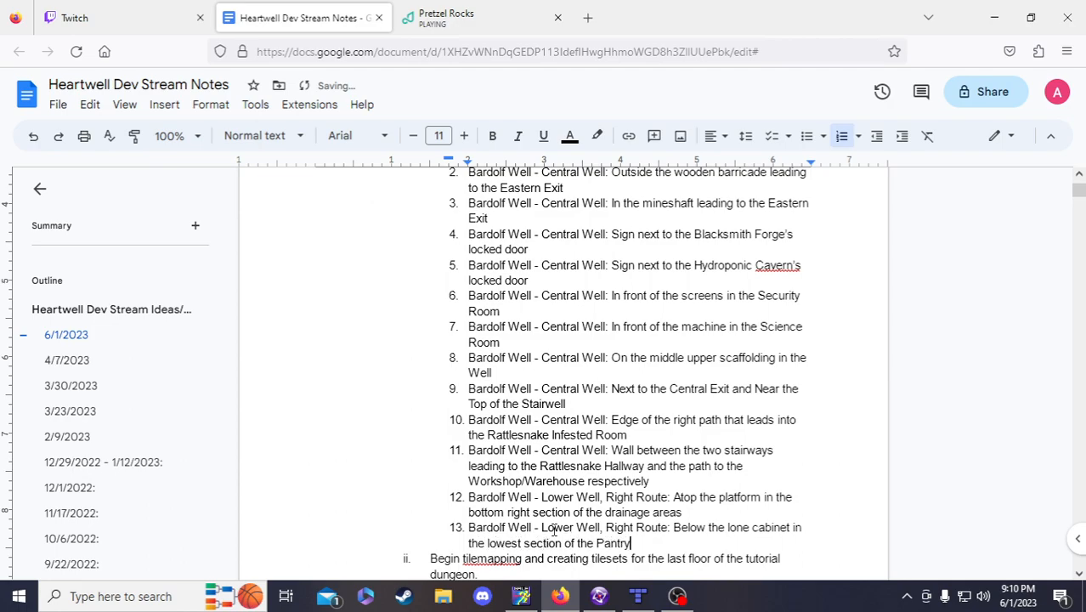
pyautogui.press('Return')
pyautogui.hotkey('ctrl', 'v')
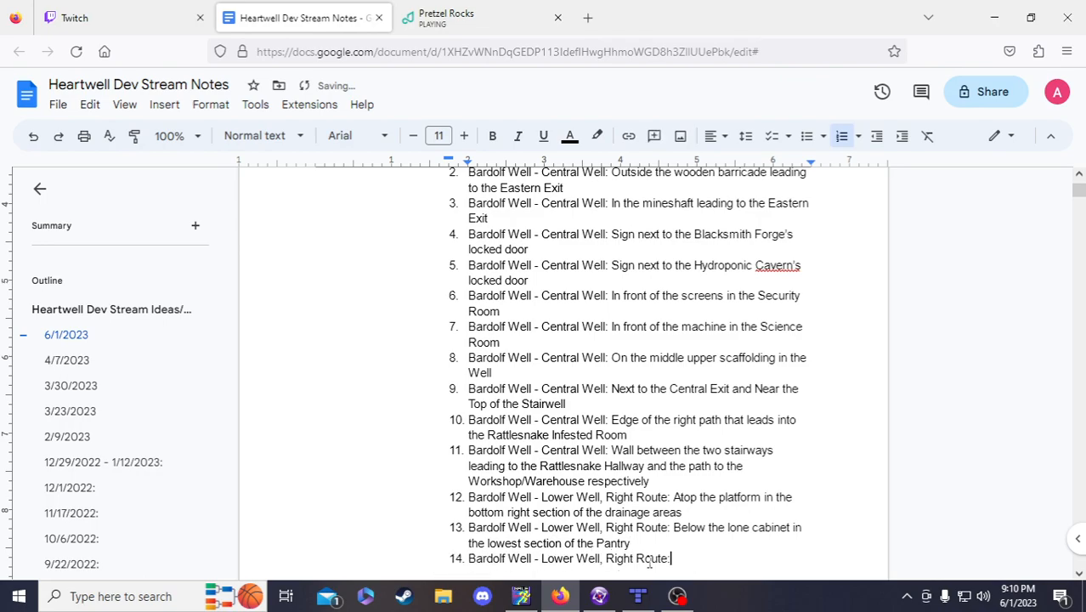
# - In Clickteam Fusion, place a copy of the Lore Bit in the Pantry at about X 3200, Y 1152 and set its instance value to 13
pyautogui.click(599, 596)
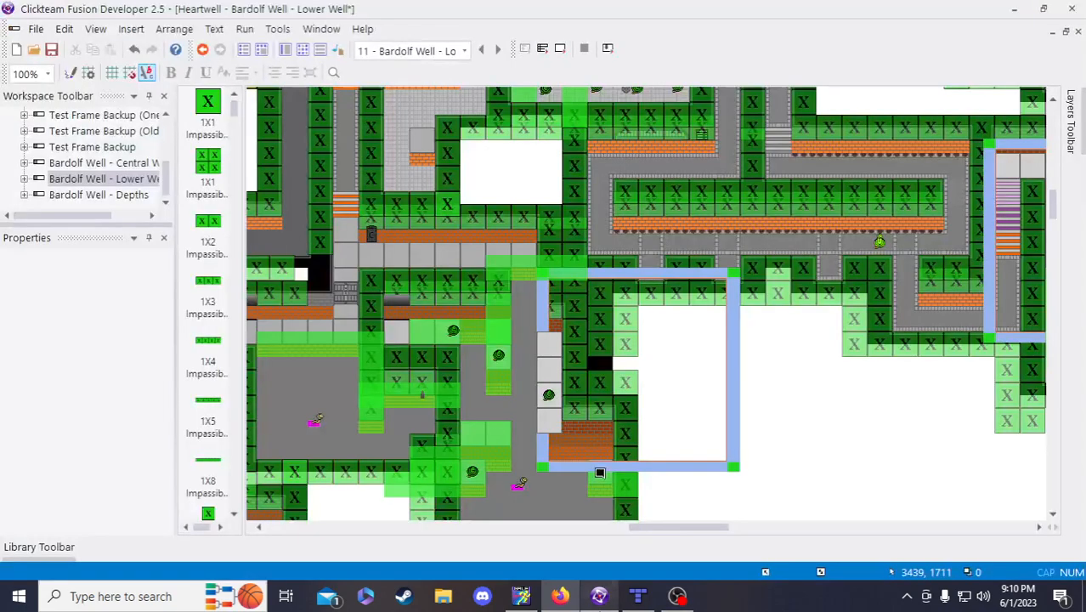
pyautogui.click(600, 476)
pyautogui.scroll(3, 542, 442)
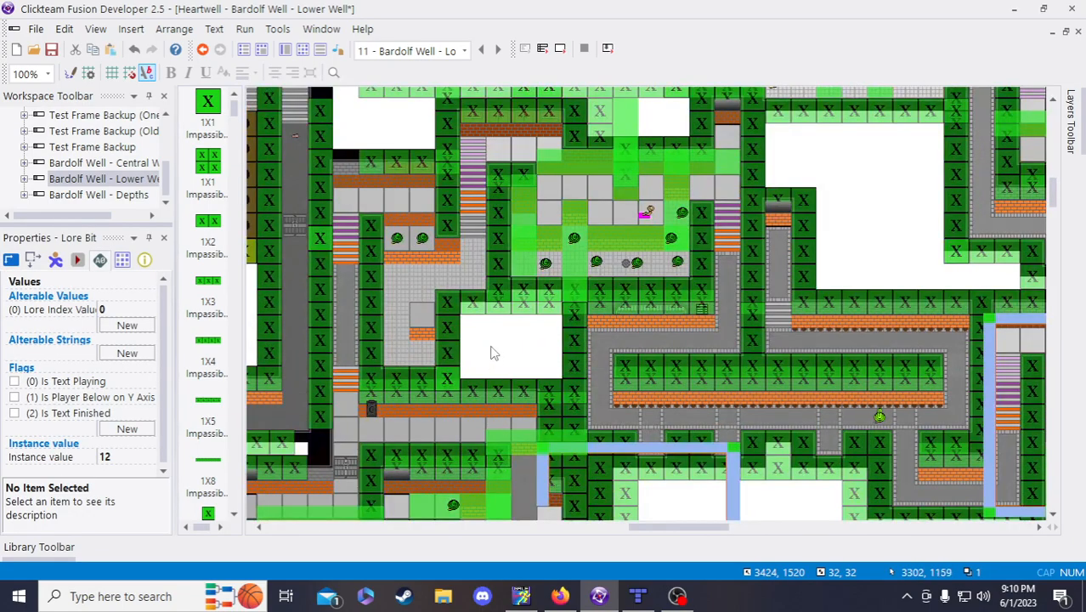
pyautogui.hotkey('ctrl', 'v')
pyautogui.click(488, 345)
pyautogui.click(520, 352)
pyautogui.moveTo(501, 359); pyautogui.dragTo(425, 357)
pyautogui.click(130, 459)
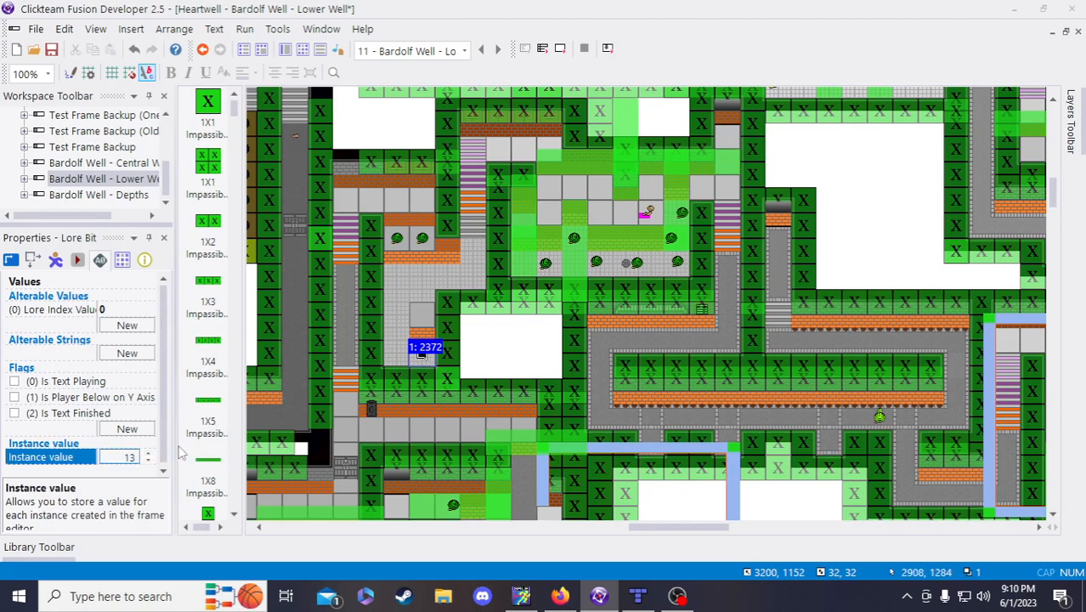
pyautogui.click(471, 351)
pyautogui.click(421, 354)
pyautogui.click(498, 358)
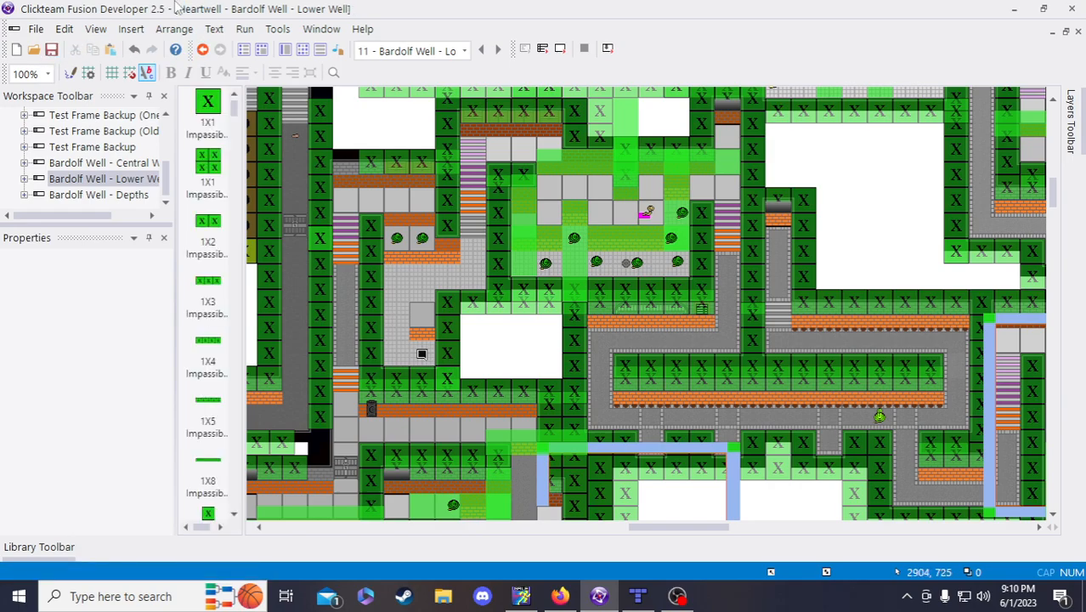
# - Back in the Google Docs notes, describe item 14's location as "In front of the wooden door"
pyautogui.click(570, 600)
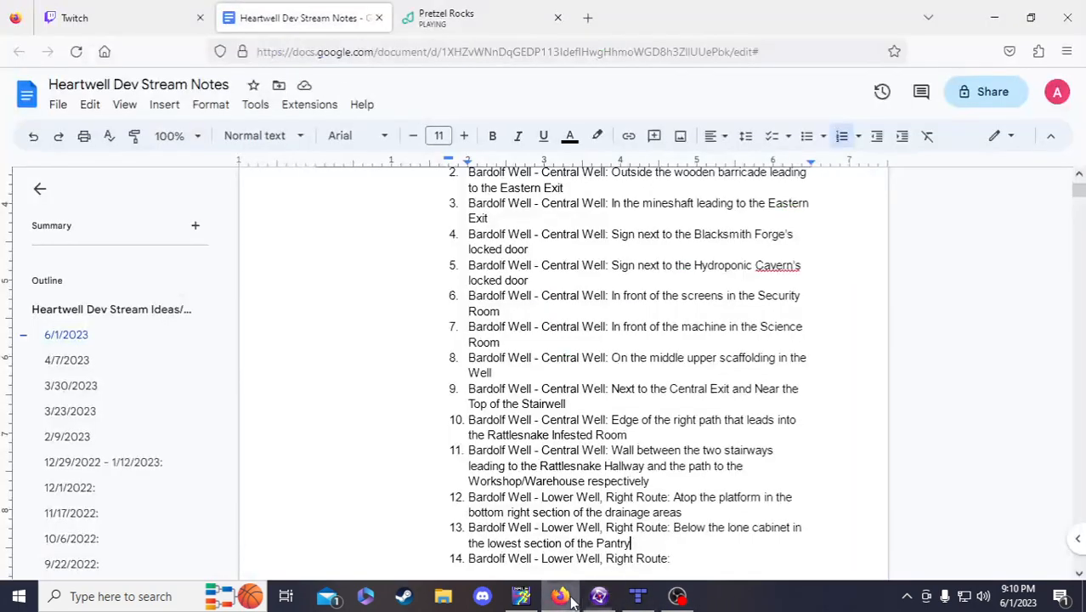
pyautogui.scroll(-1, 662, 527)
pyautogui.click(685, 492)
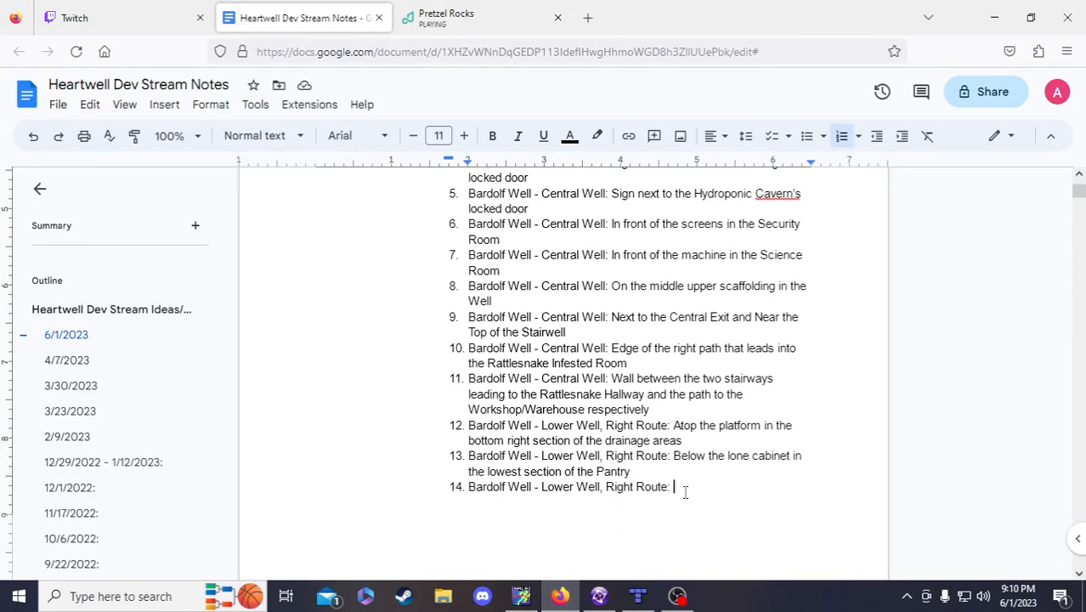
pyautogui.write('In front of the wooden door')
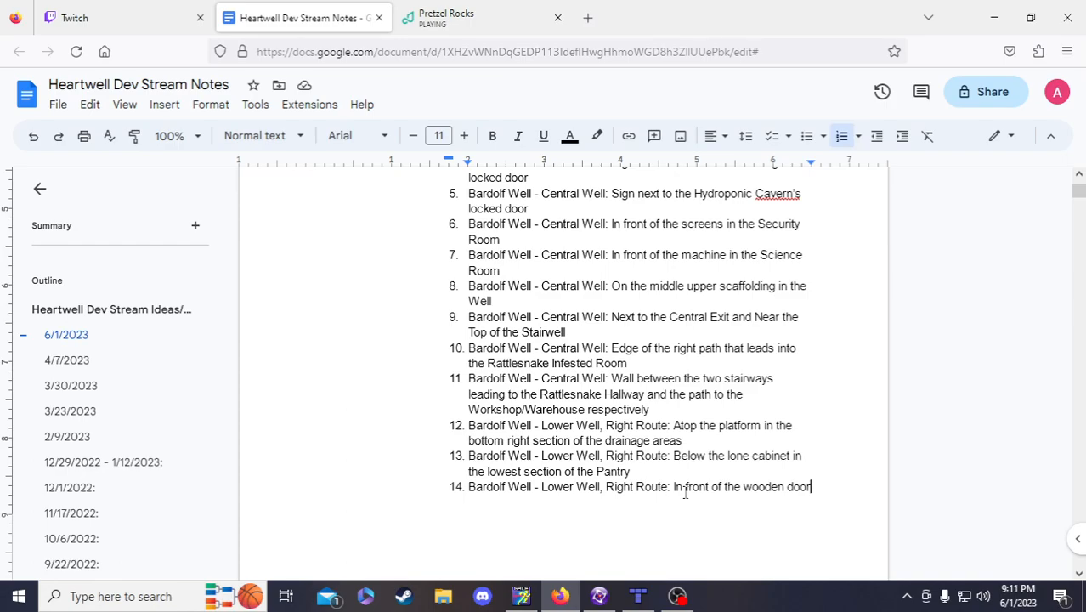
# - In Clickteam Fusion, copy the Pantry's Lore Bit and place the duplicate in the Kitchen at about X 3392, Y 1040
pyautogui.click(599, 596)
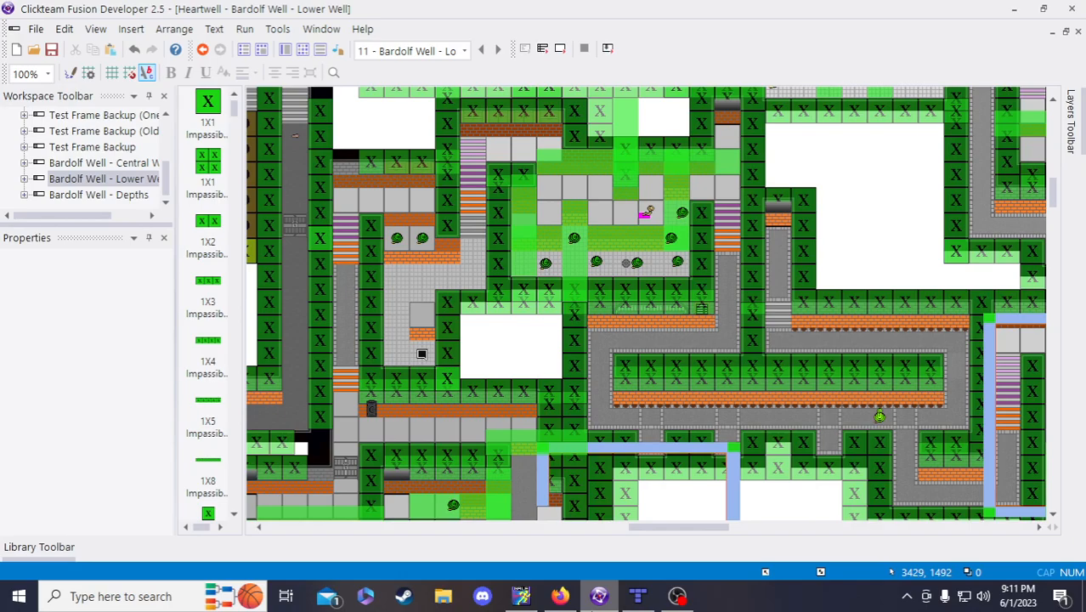
pyautogui.scroll(5, 638, 417)
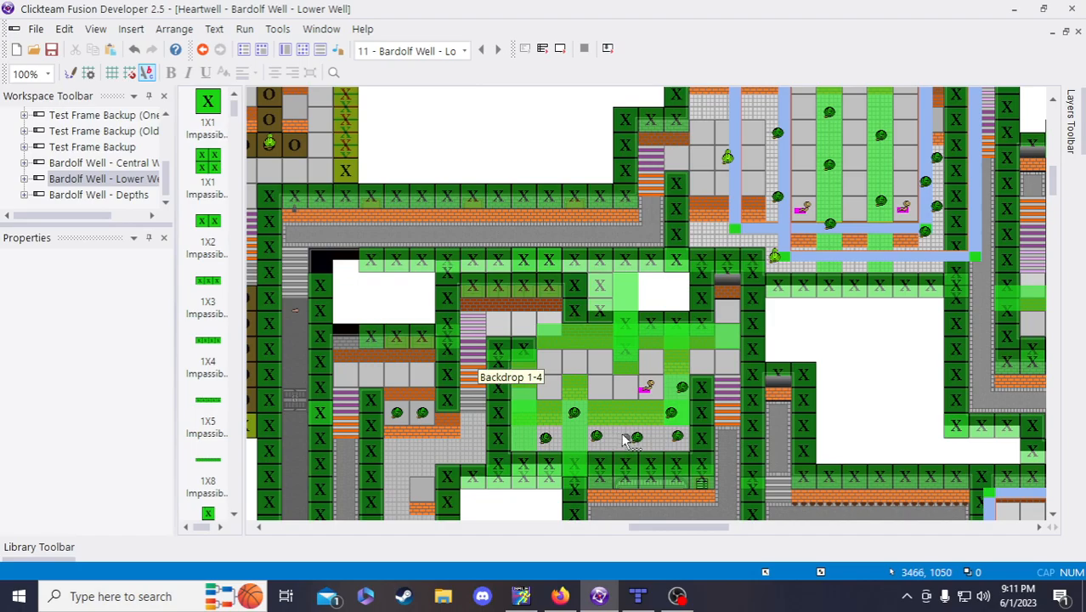
pyautogui.scroll(-5, 468, 374)
pyautogui.click(425, 356)
pyautogui.click(490, 347)
pyautogui.click(507, 361)
pyautogui.click(509, 367)
pyautogui.moveTo(575, 276); pyautogui.dragTo(575, 268)
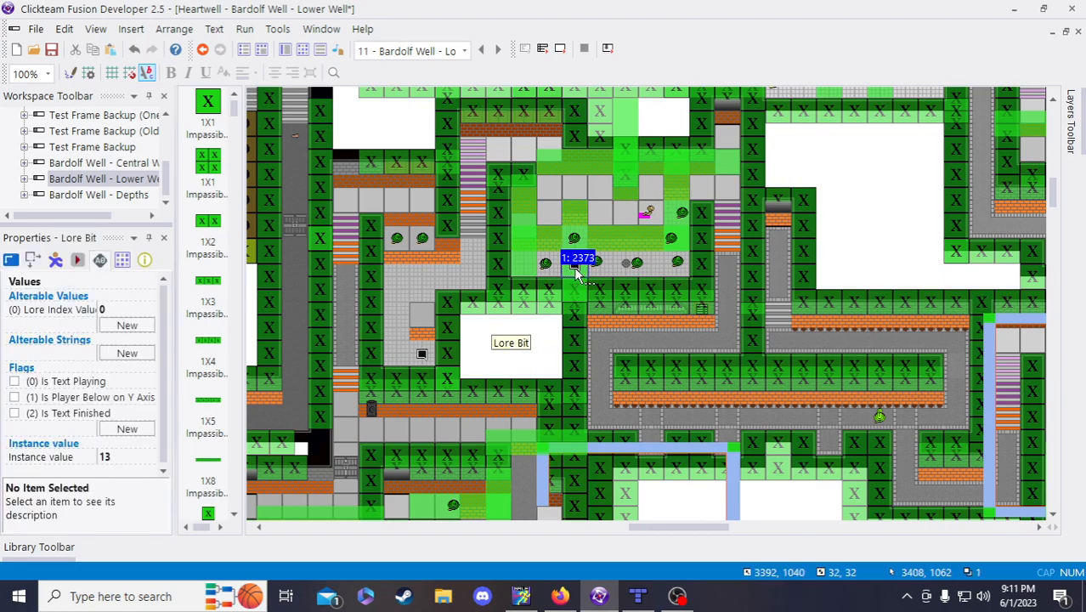
pyautogui.click(498, 370)
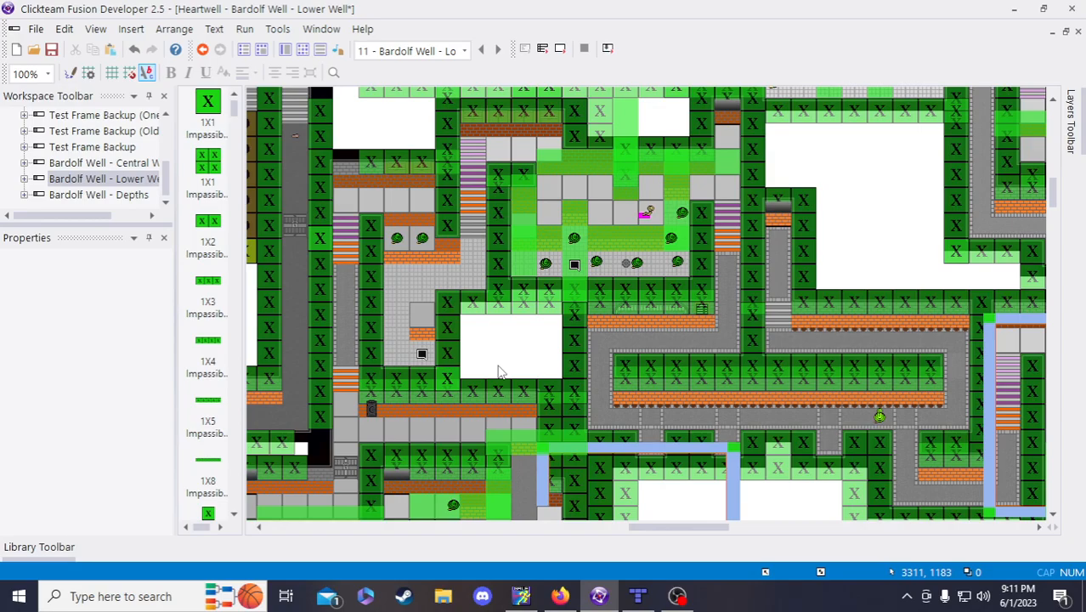
# - Set the instance value of the Kitchen's Lore Bit to 14
pyautogui.click(578, 270)
pyautogui.click(122, 457)
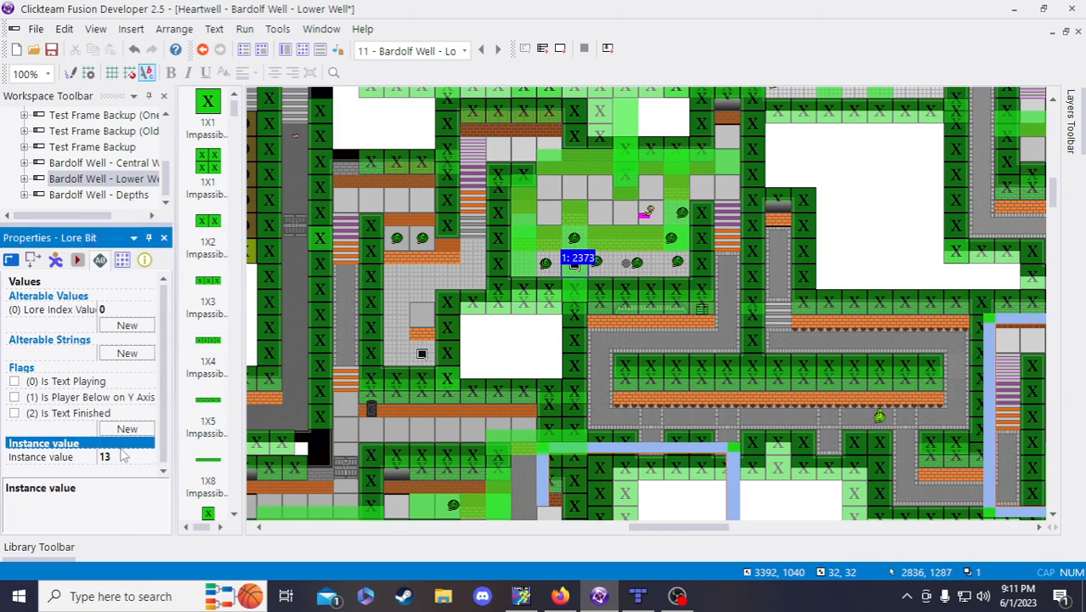
pyautogui.click(120, 457)
pyautogui.write('14')
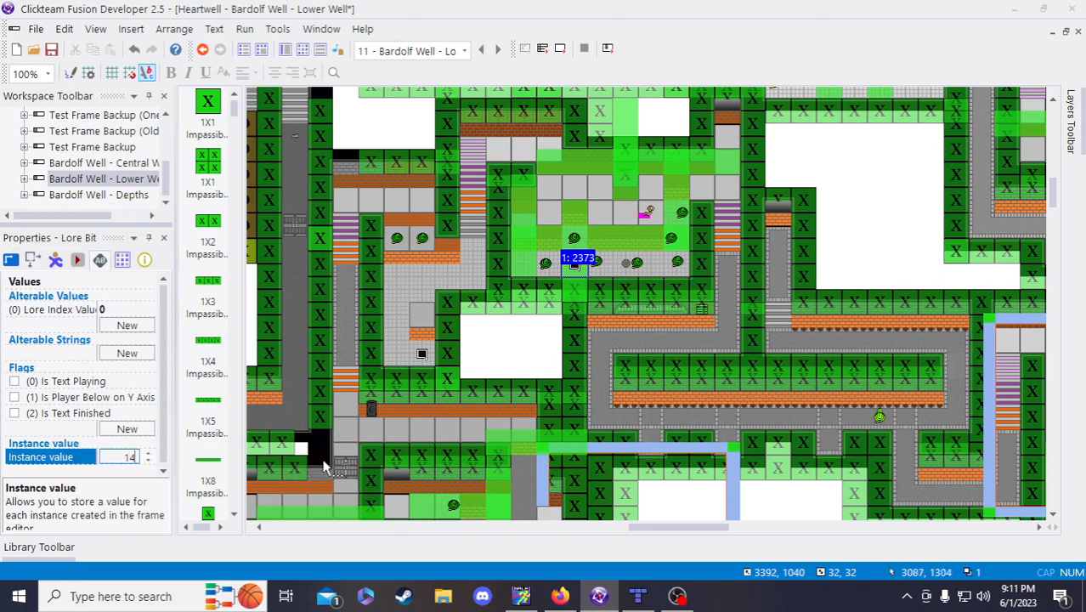
pyautogui.click(477, 367)
pyautogui.click(574, 269)
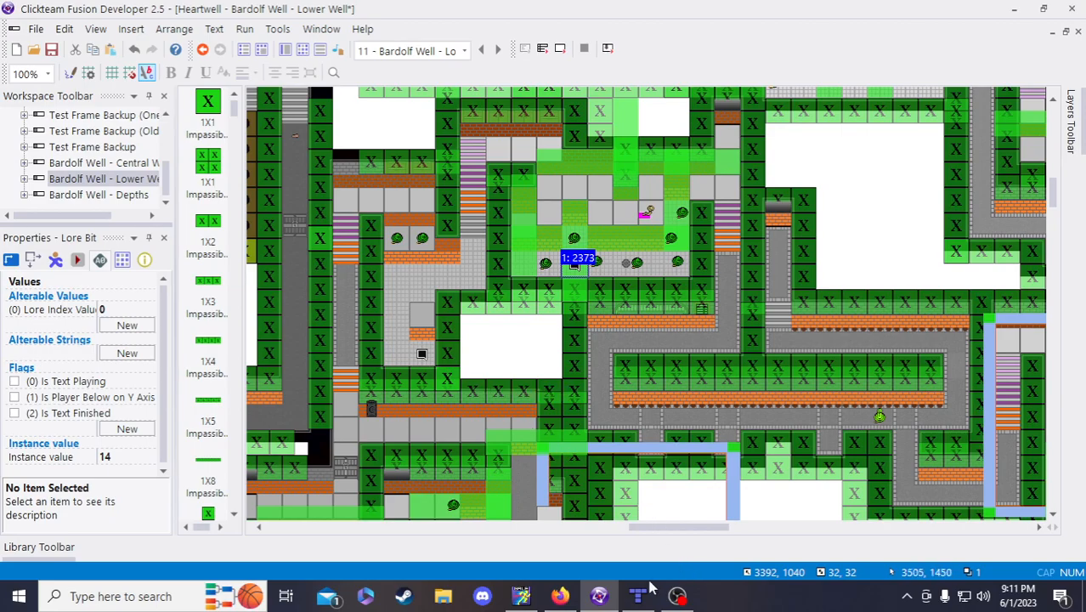
# - In the Google Docs notes, reword item 14's location to "In the middle of the Kitchen" and add an empty item 15
pyautogui.click(568, 600)
pyautogui.scroll(-3, 745, 424)
pyautogui.scroll(2, 741, 412)
pyautogui.moveTo(815, 345); pyautogui.dragTo(686, 345)
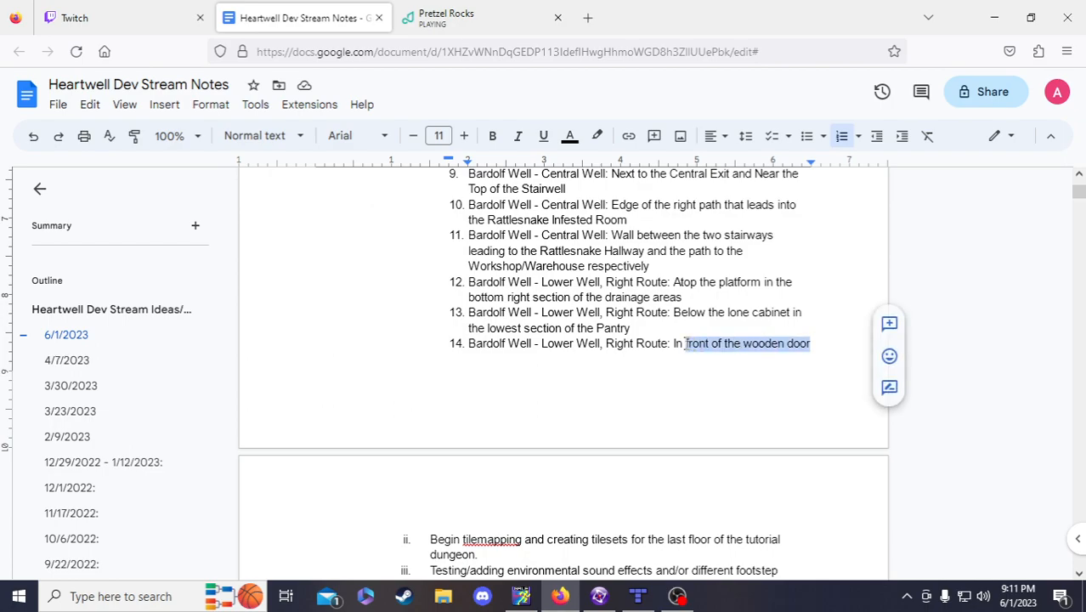
pyautogui.write('the middle of the Kitchen')
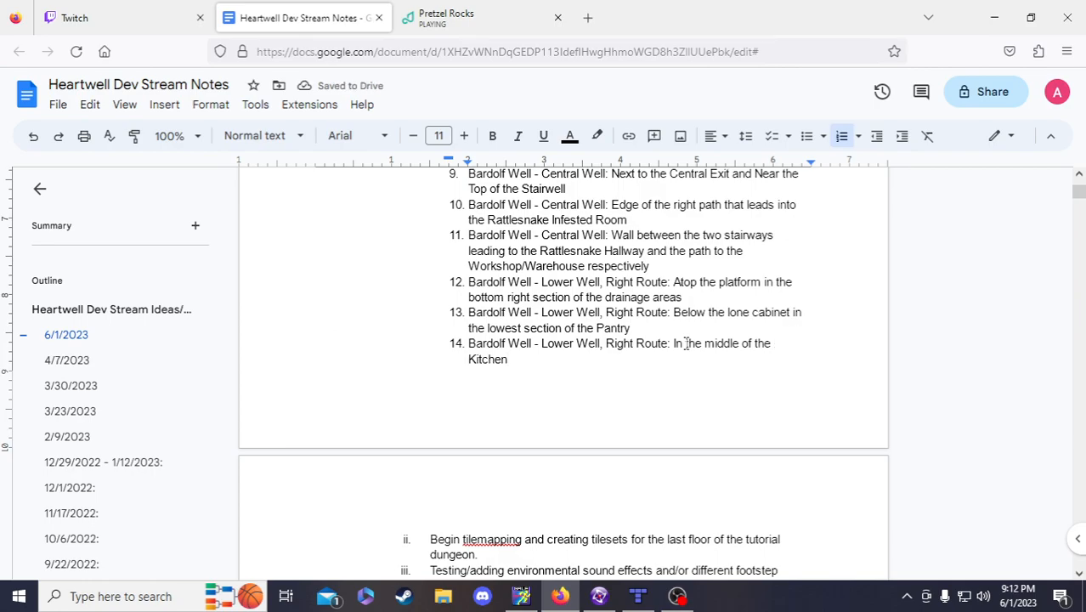
pyautogui.press('Return')
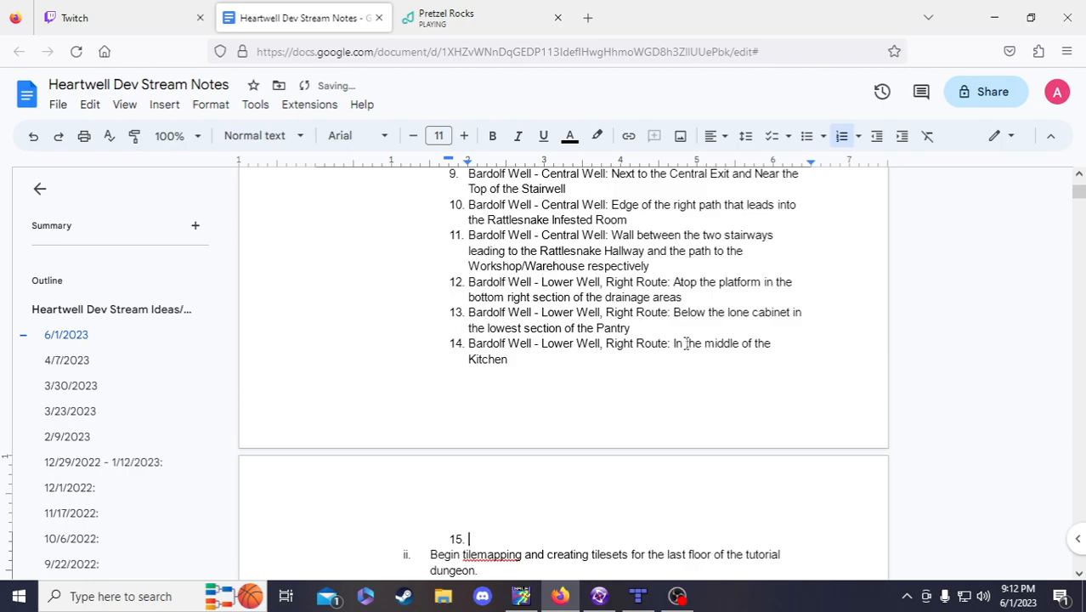
# - In Clickteam Fusion, shift the Kitchen's Lore Bit along its row to about X 3440, Y 1040
pyautogui.click(600, 596)
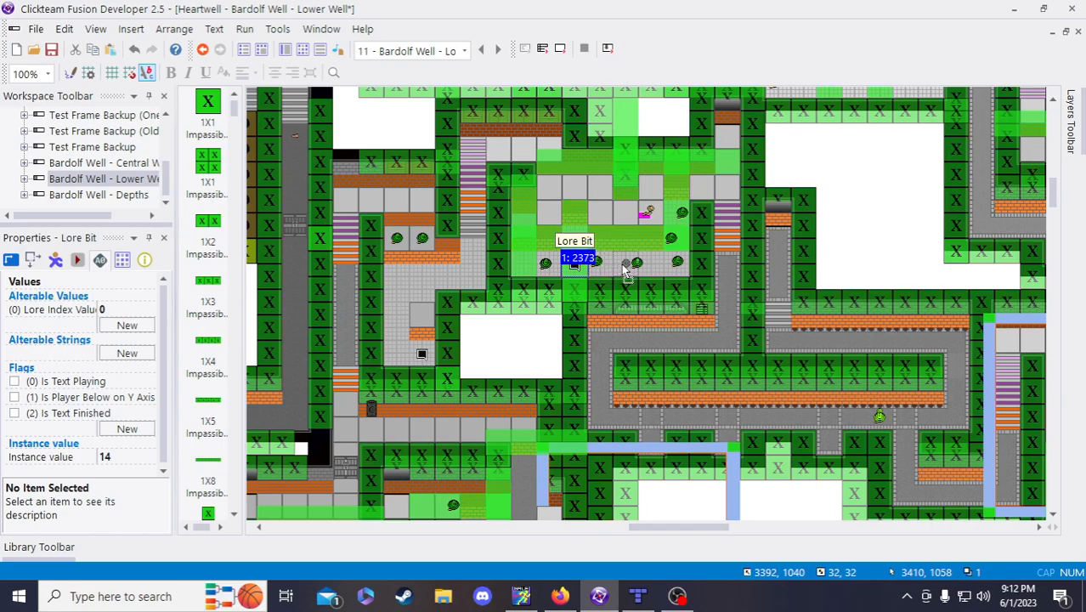
pyautogui.moveTo(622, 265); pyautogui.dragTo(625, 266)
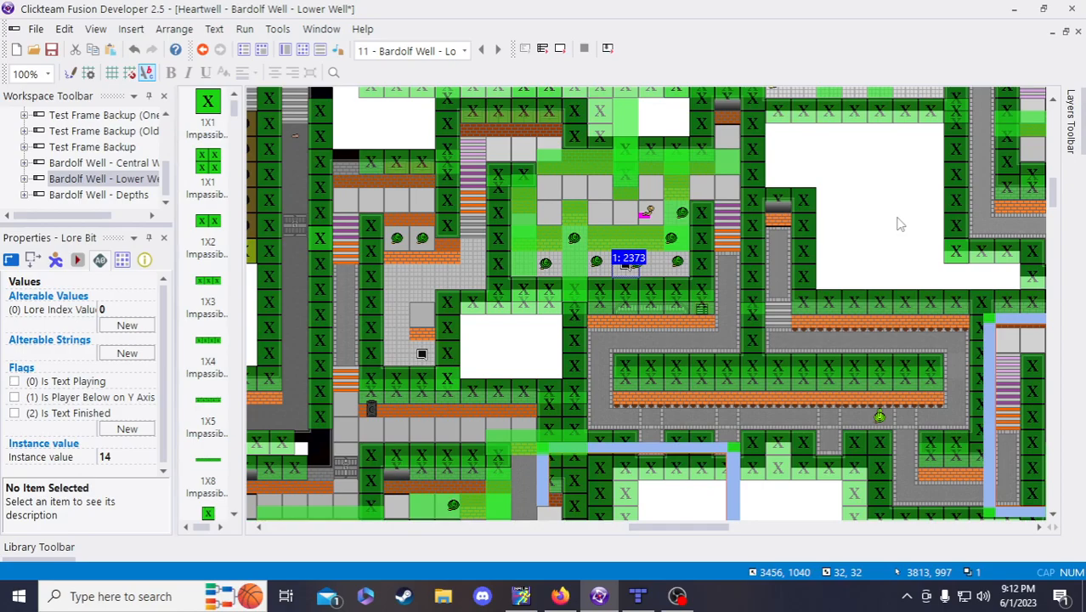
pyautogui.moveTo(626, 267); pyautogui.dragTo(612, 267)
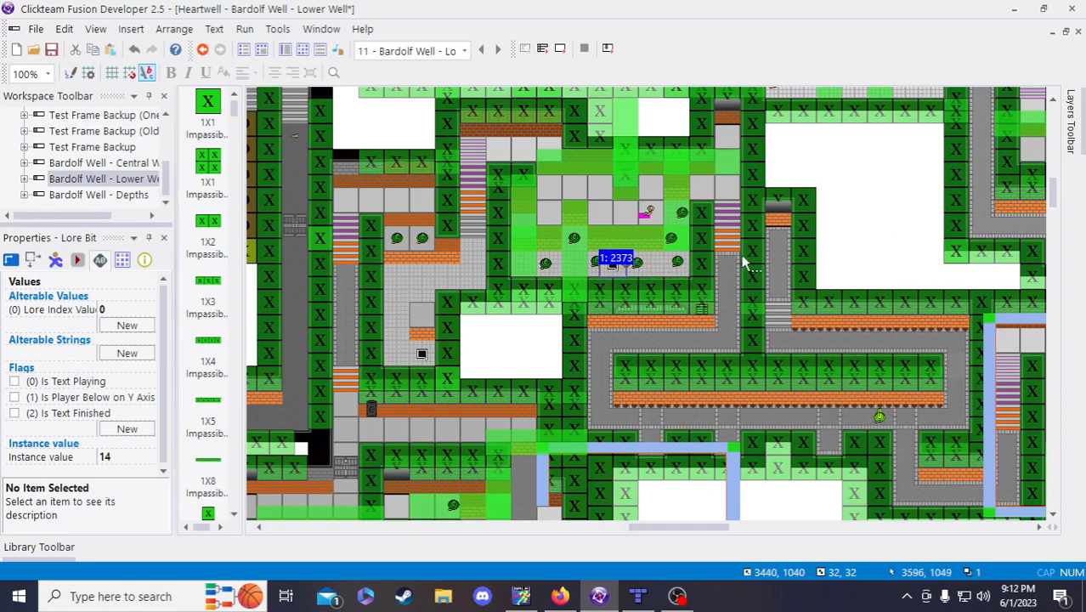
pyautogui.click(885, 207)
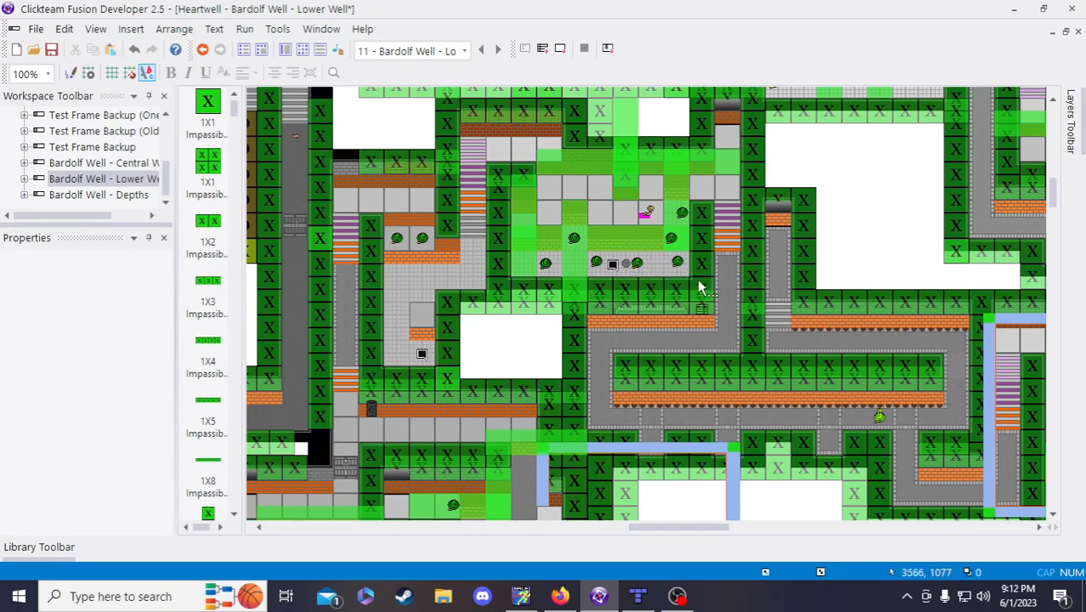
pyautogui.click(613, 268)
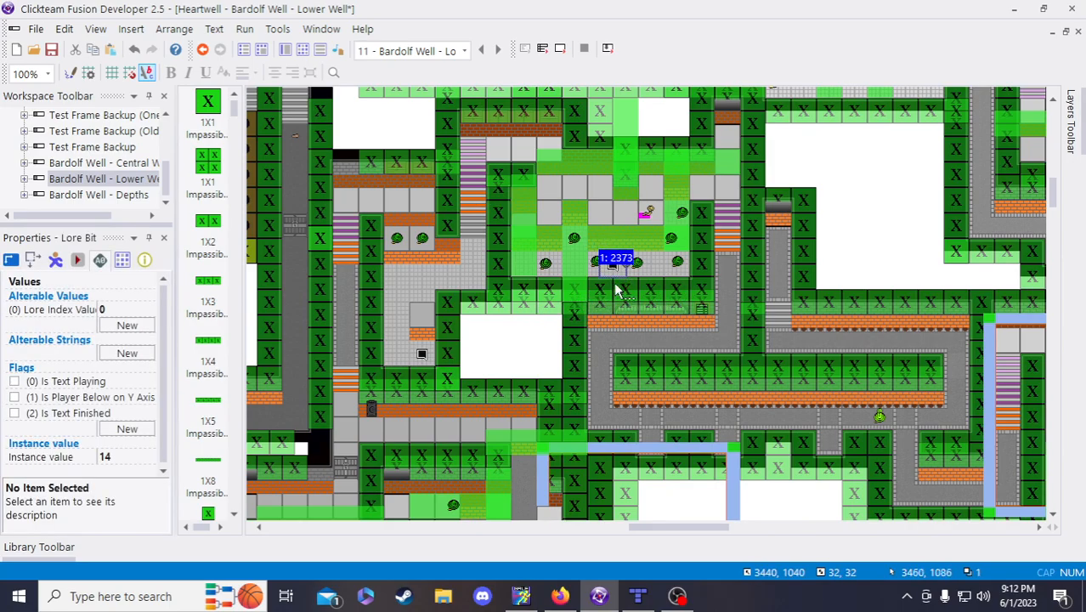
pyautogui.moveTo(612, 270)
pyautogui.mouseDown()
pyautogui.moveTo(632, 272)
pyautogui.moveTo(618, 274)
pyautogui.mouseUp()
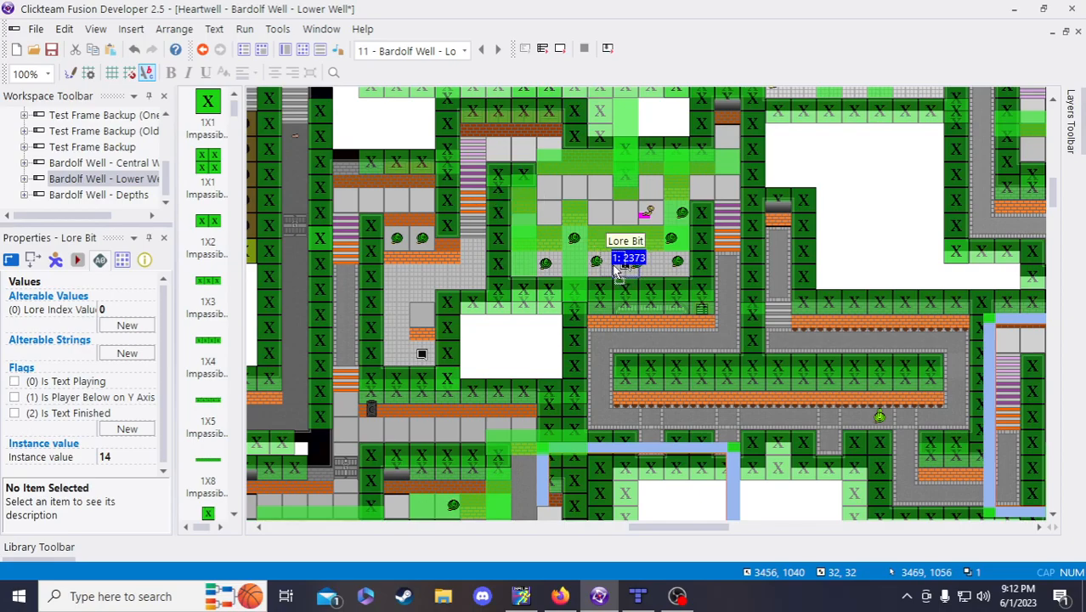
pyautogui.click(857, 243)
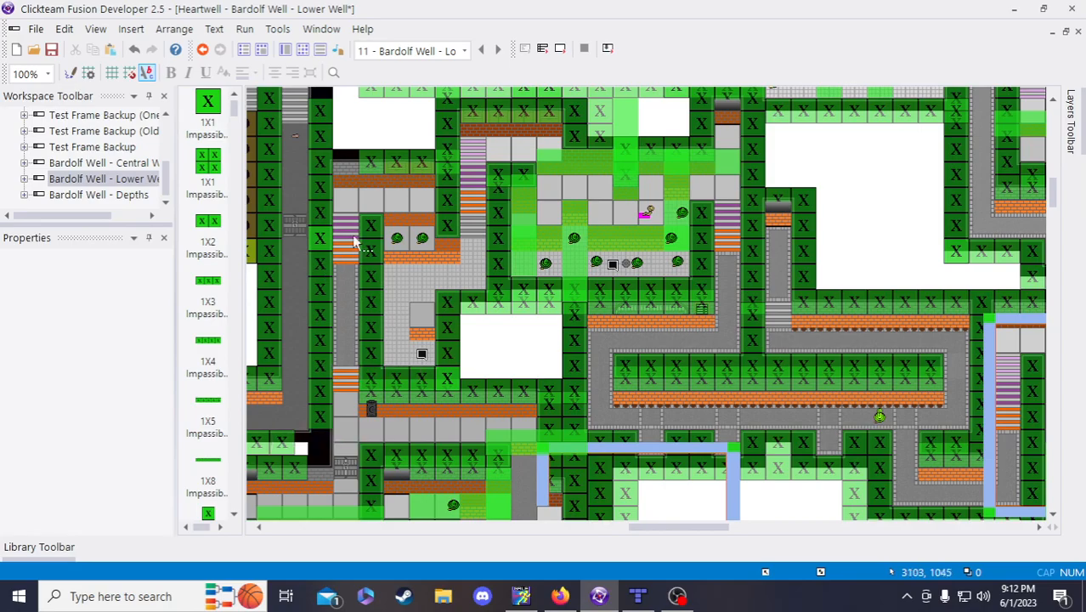
pyautogui.click(608, 264)
# - In the Google Docs notes, copy item 14's prefix "Bardolf Well - Lower Well, Right Route:" into item 15 and a new item 16
pyautogui.click(557, 596)
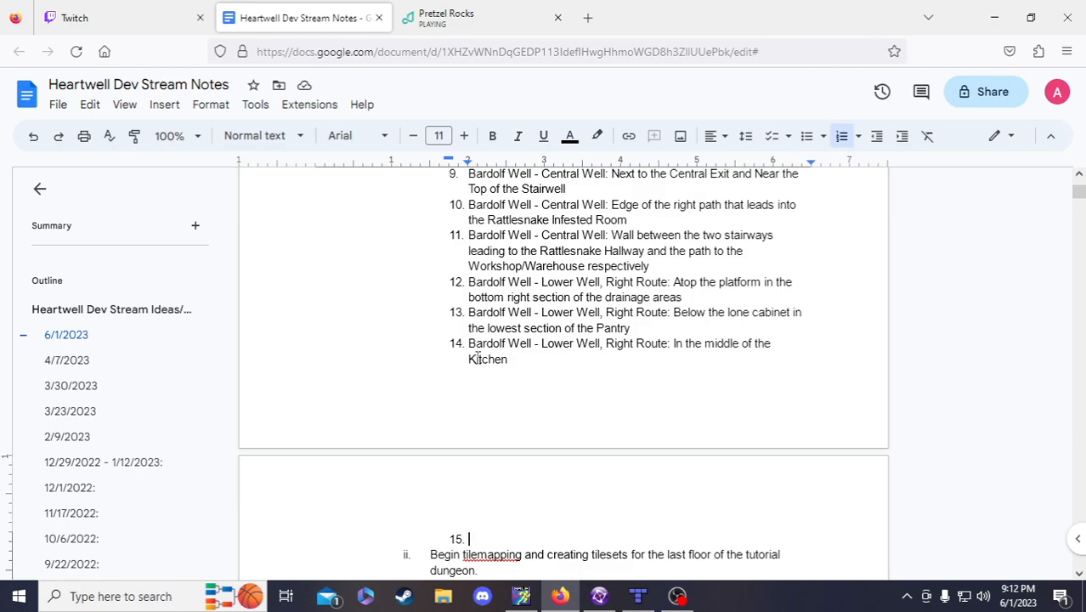
pyautogui.moveTo(469, 350); pyautogui.dragTo(668, 344)
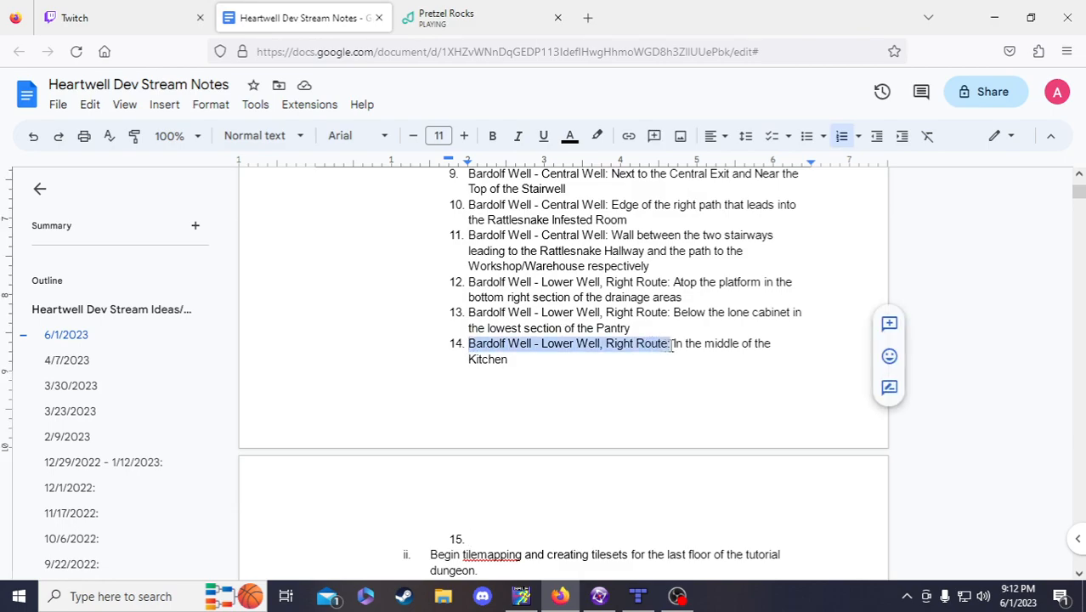
pyautogui.click(469, 534)
pyautogui.write('Bardolf Well - Lower Well, Right Route:')
pyautogui.scroll(-1, 635, 424)
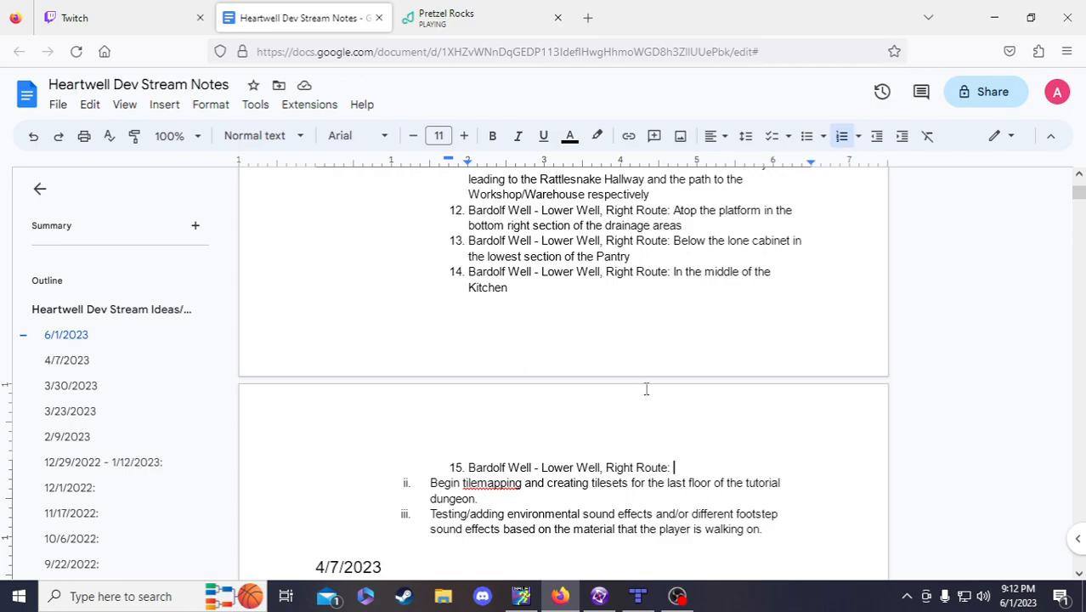
pyautogui.press('Return')
pyautogui.write('Bardolf Well - Lower Well, Right Route:')
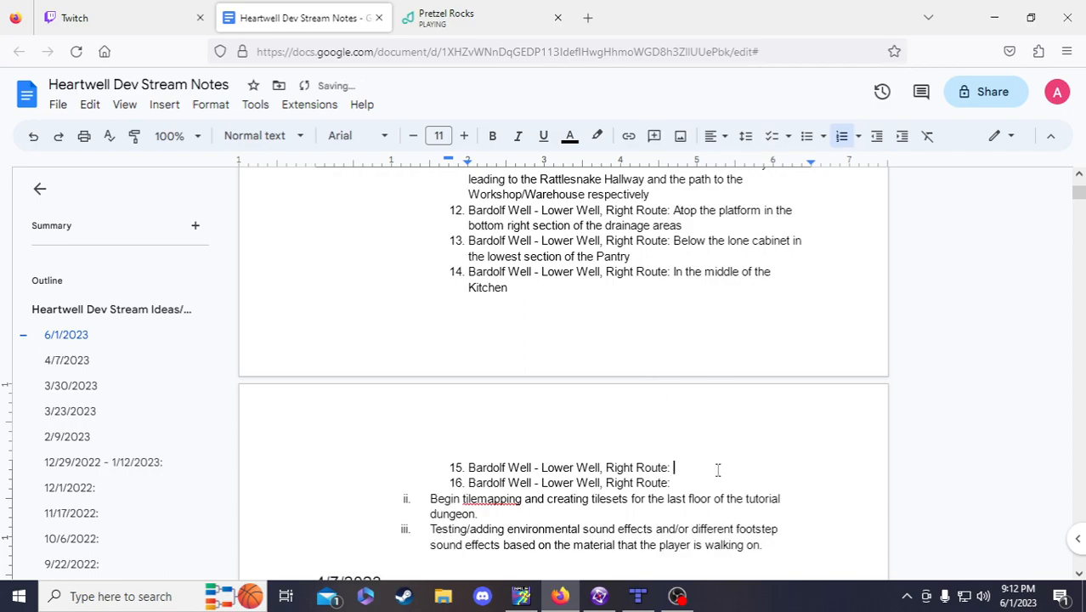
# - Complete item 15 with "In front of the Menu Chalkboard on the wall between the Kitchen and the Mess Hall"
pyautogui.write('In front of the Menu Chalkbo')
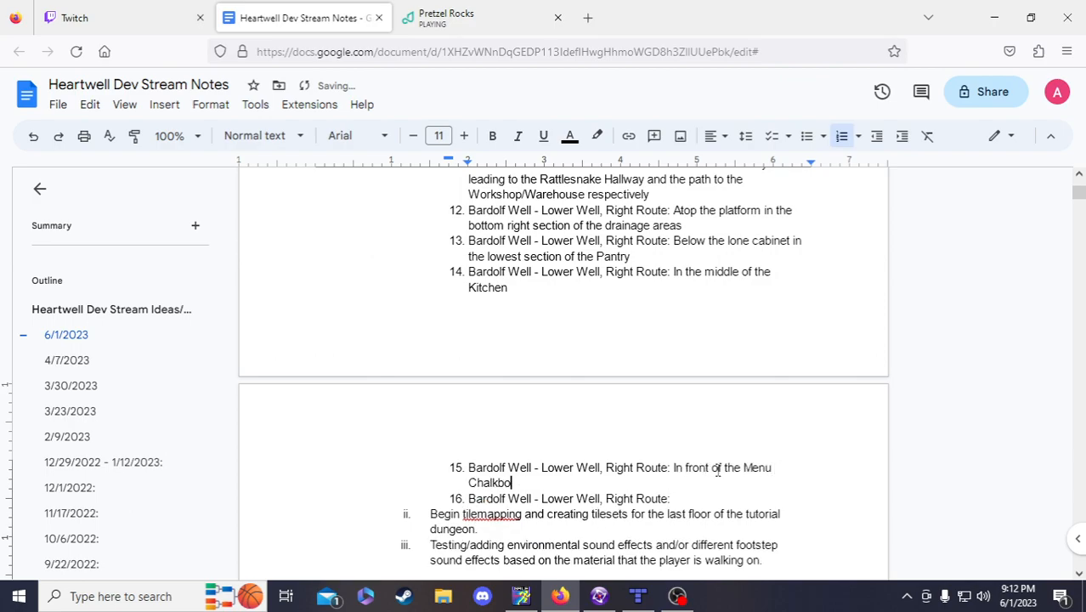
pyautogui.write('ard on the wall between the Ki')
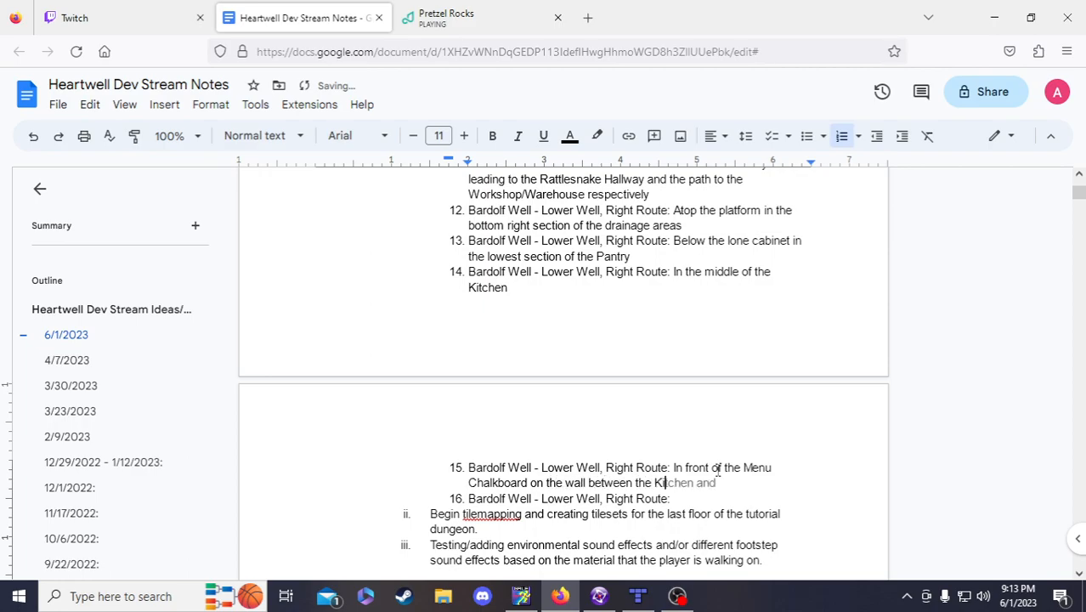
pyautogui.write('tchen and the Mess Hall')
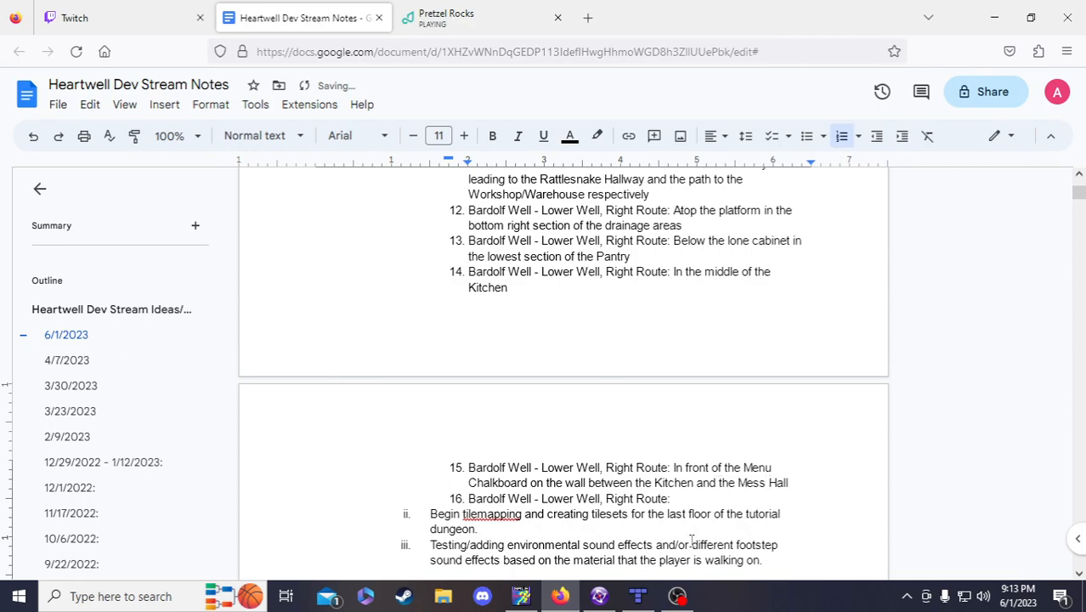
# - Switch to Clickteam Fusion and save the project
pyautogui.click(613, 598)
pyautogui.click(531, 312)
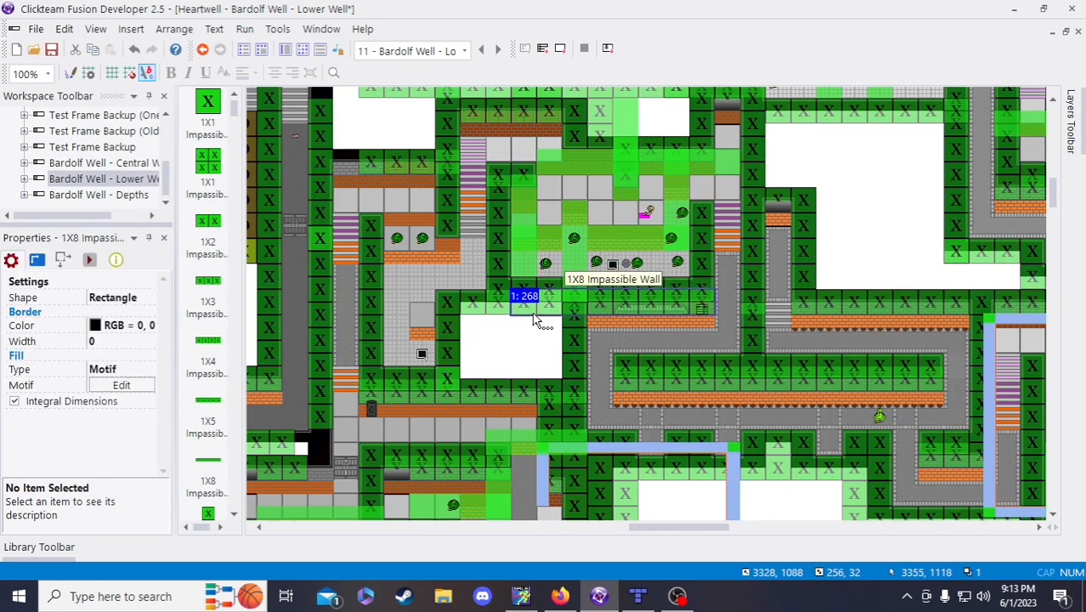
pyautogui.click(528, 335)
pyautogui.hotkey('ctrl', 's')
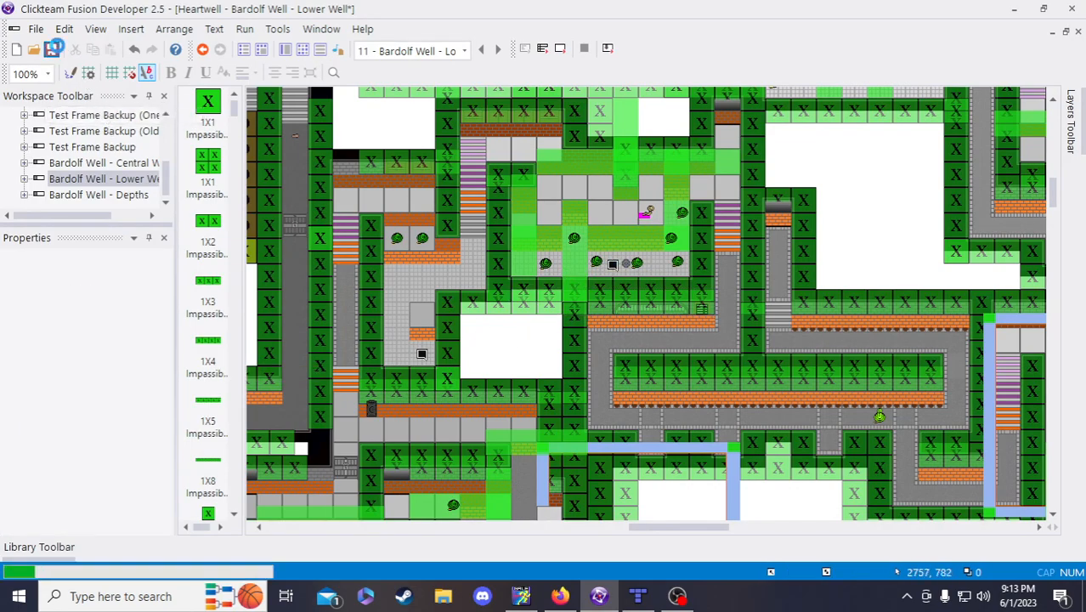
# - Duplicate the Kitchen's Lore Bit and place the copy below the Menu Chalkboard at about X 3552, Y 1136
pyautogui.click(612, 264)
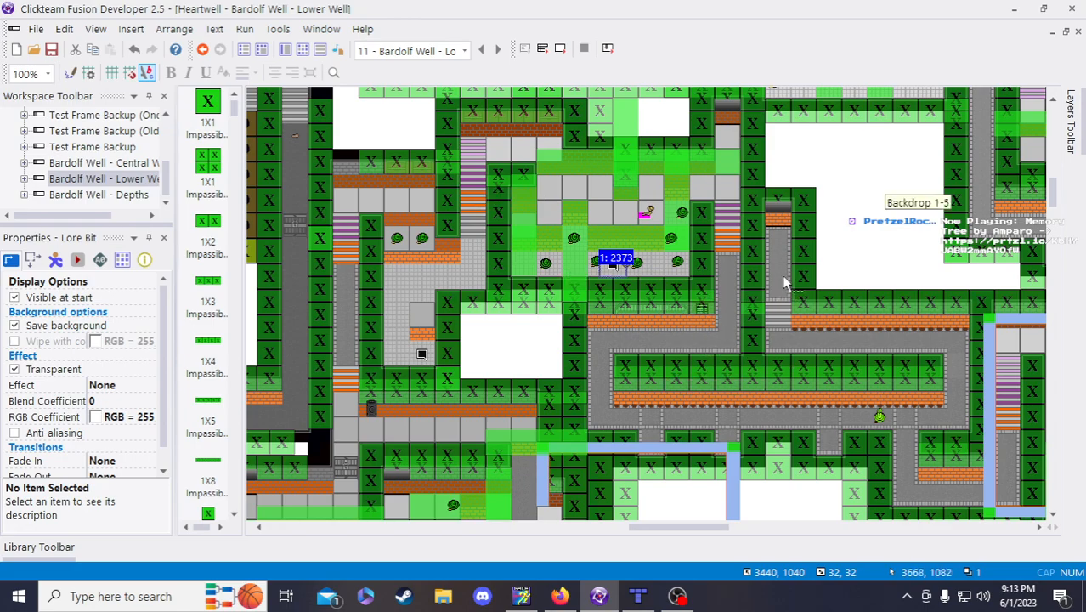
pyautogui.click(864, 247)
pyautogui.click(876, 251)
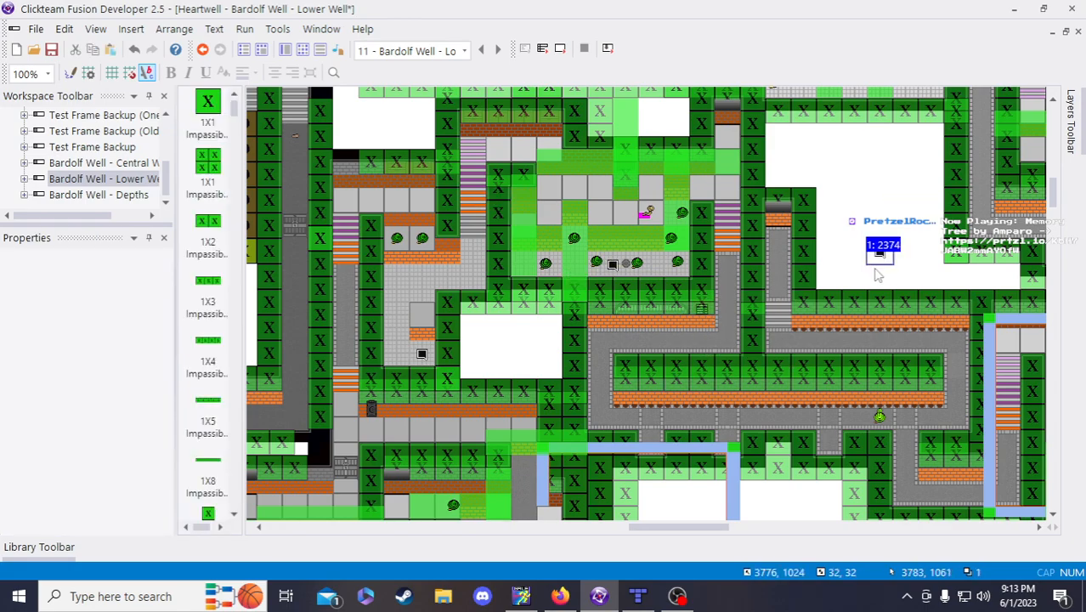
pyautogui.moveTo(702, 348); pyautogui.dragTo(704, 344)
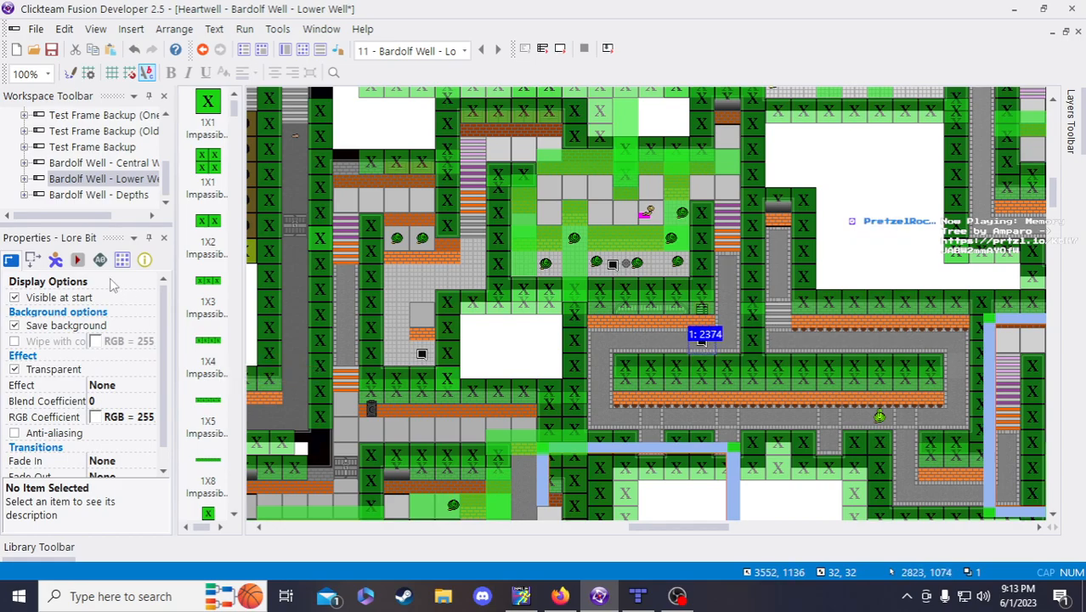
# - Set the instance value of the Lore Bit below the Menu Chalkboard to 15 and save the project
pyautogui.click(101, 261)
pyautogui.click(129, 456)
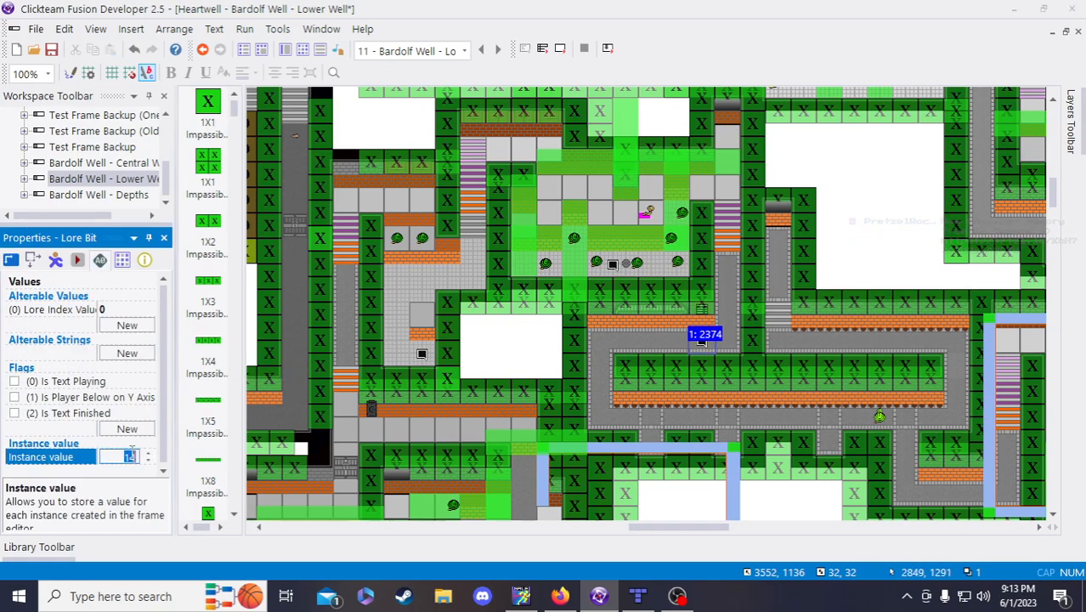
pyautogui.write('15')
pyautogui.press('Return')
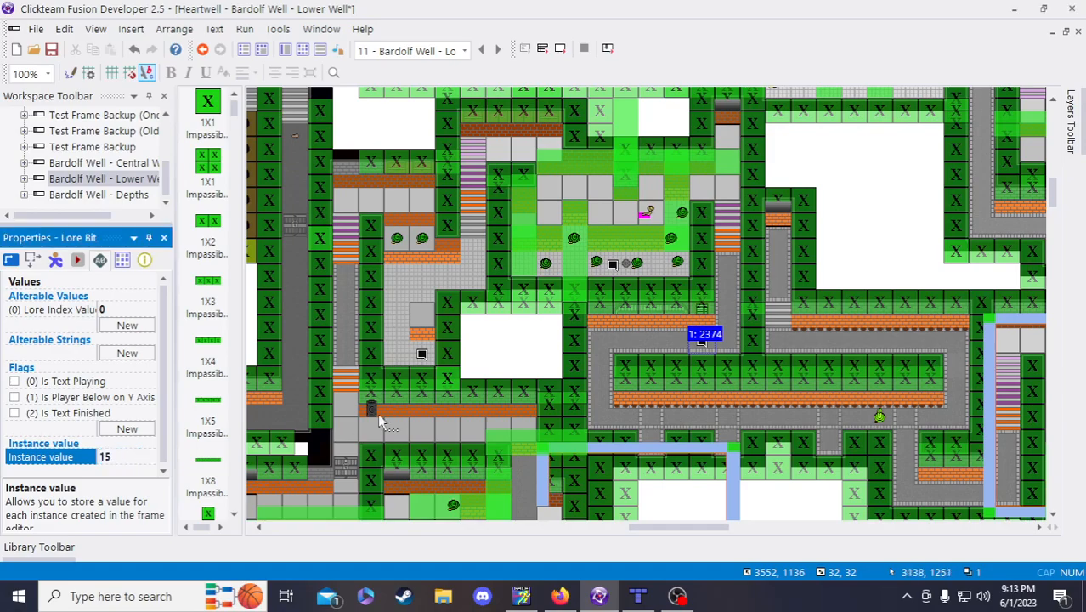
pyautogui.click(870, 268)
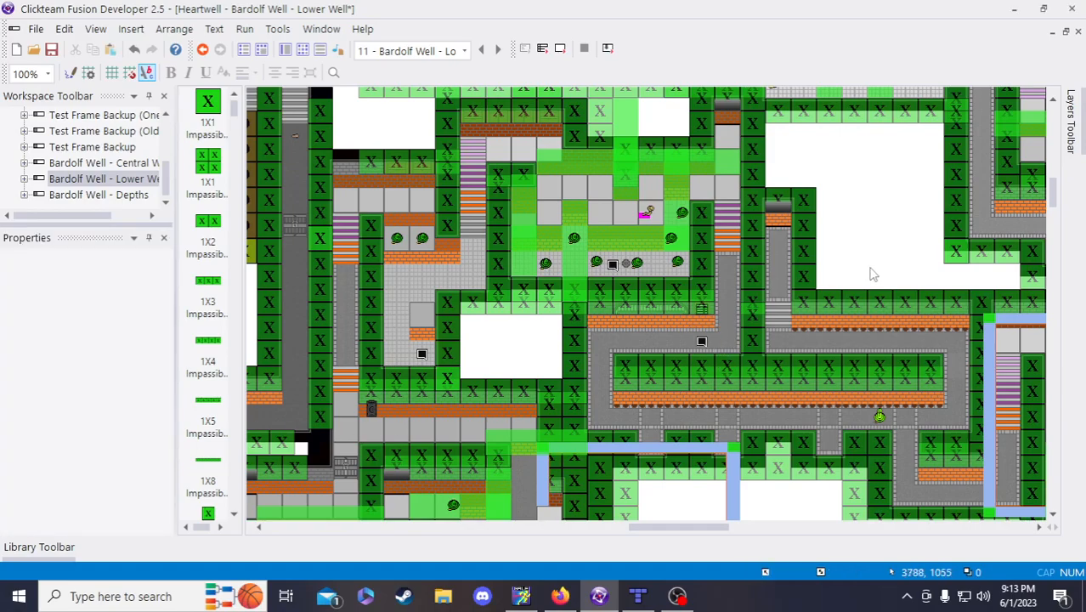
pyautogui.click(703, 340)
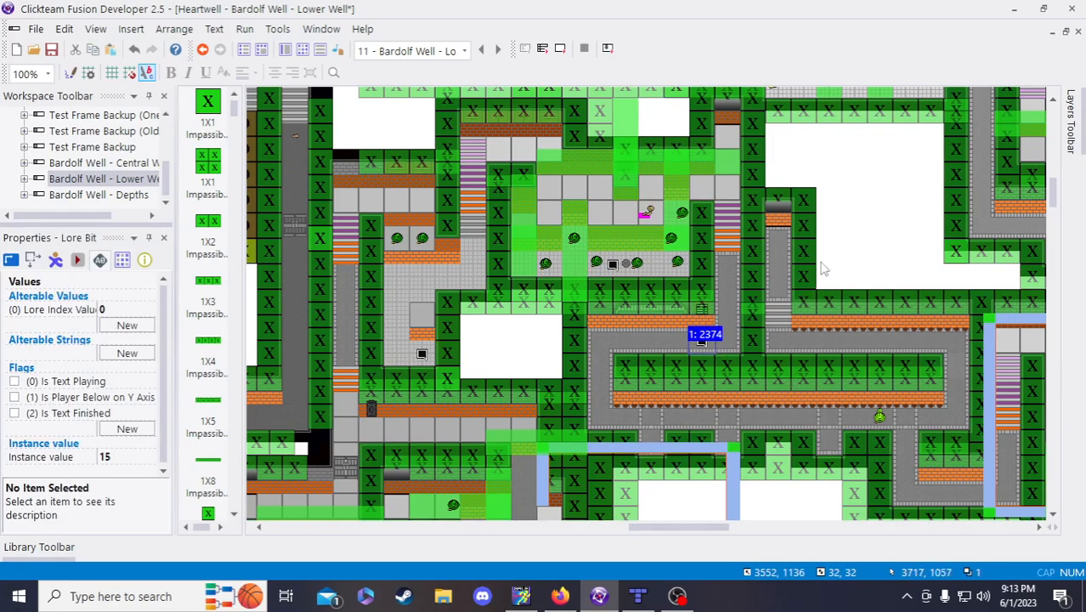
pyautogui.click(857, 249)
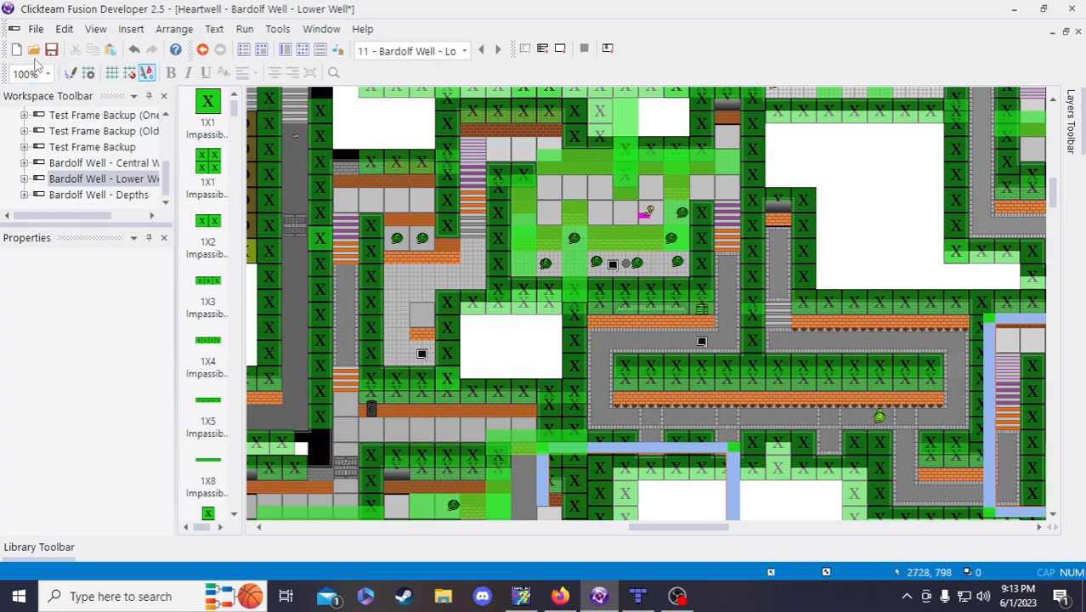
pyautogui.hotkey('ctrl', 's')
# - In the Google Docs notes, complete item 16 with "In front of the opened stall on the right side of the first bathroom"
pyautogui.click(560, 595)
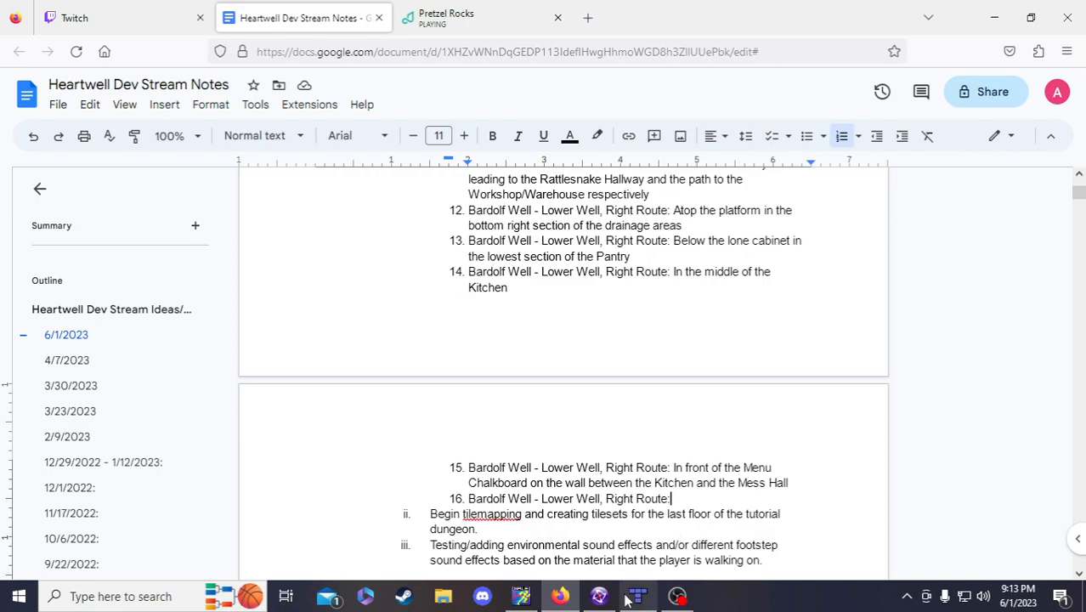
pyautogui.moveTo(599, 595)
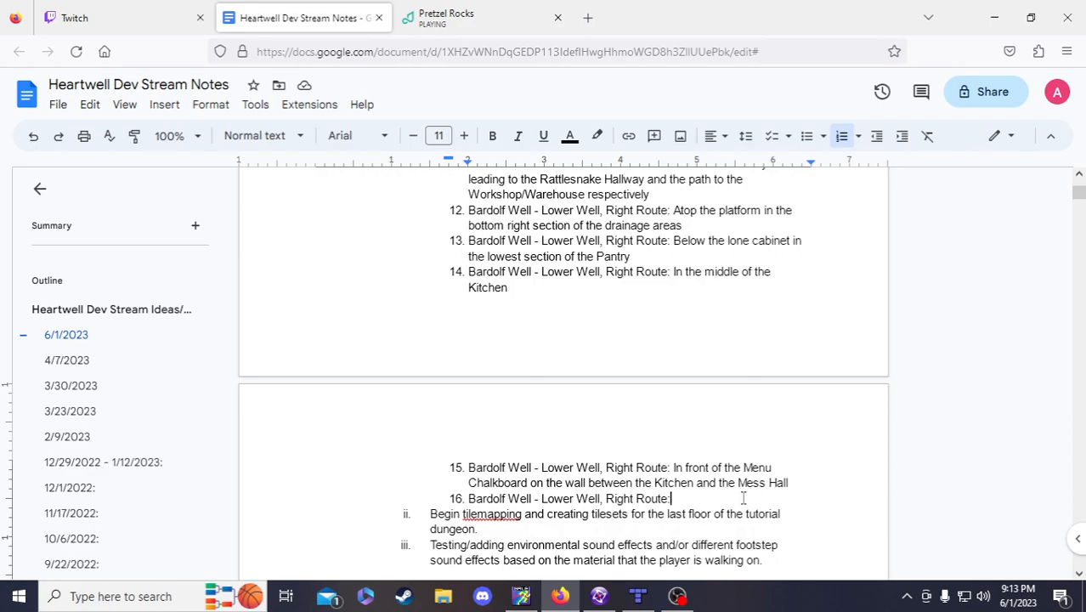
pyautogui.write('In front of the')
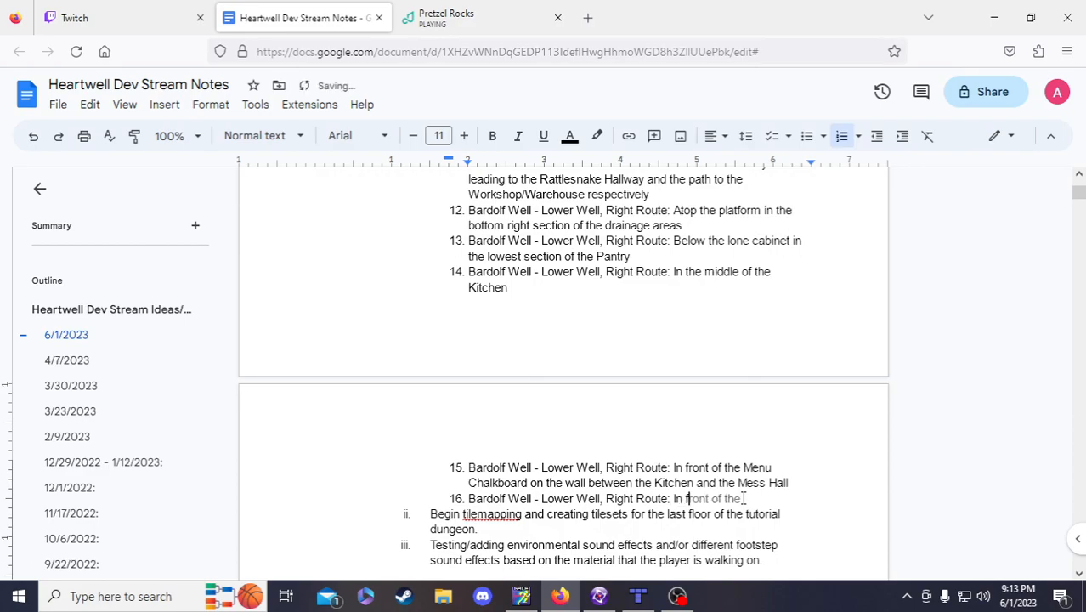
pyautogui.write(' opened stall on the ')
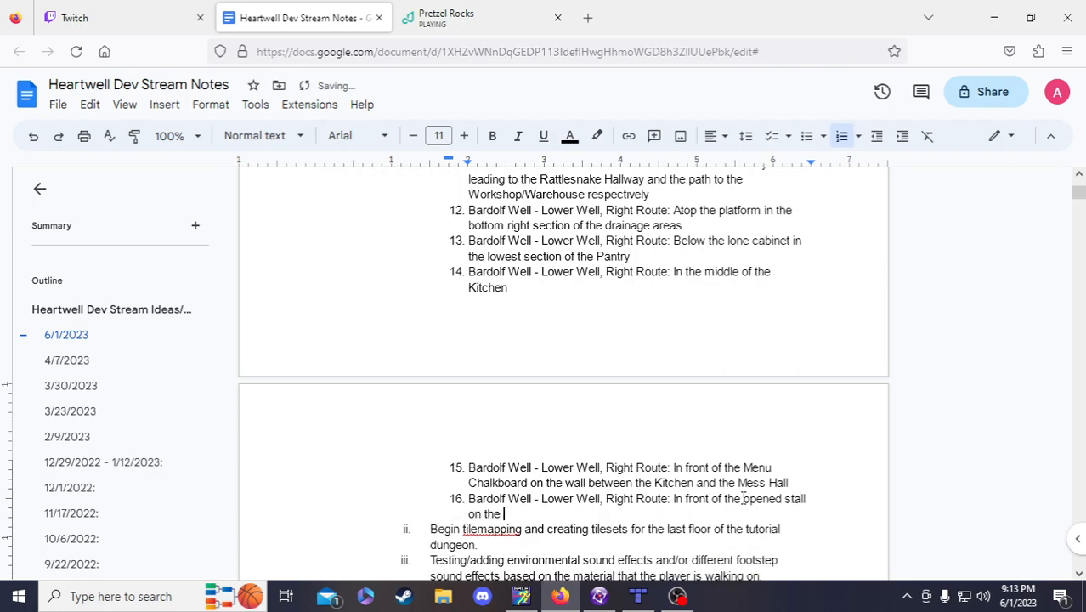
pyautogui.write('right side of the first bathroom')
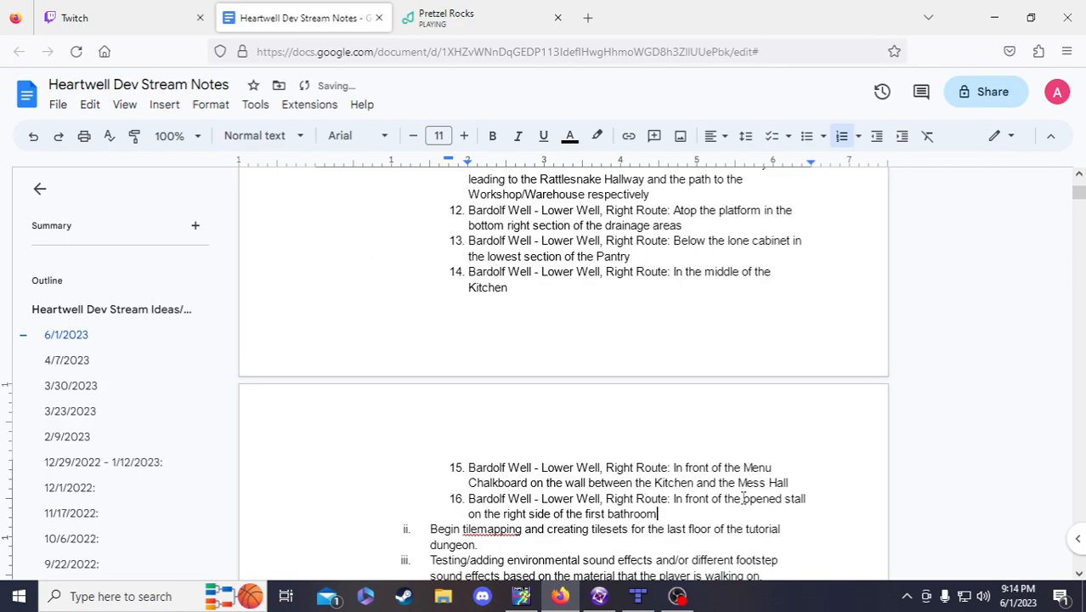
# - Add an item 17 containing the prefix "Bardolf Well - Lower Well, Right Route:" copied from item 16
pyautogui.press('Return')
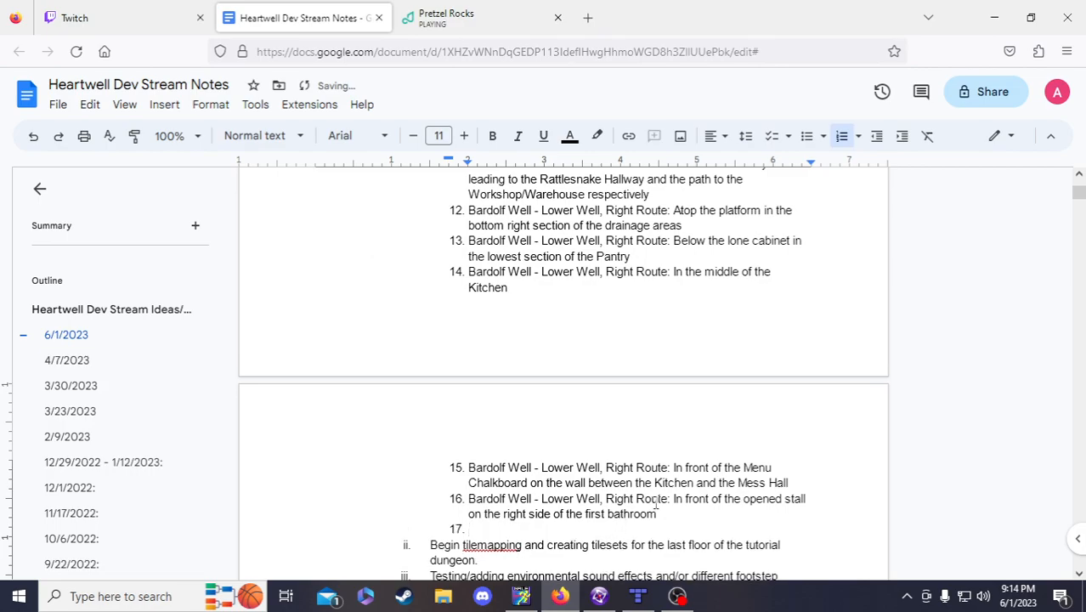
pyautogui.moveTo(673, 502); pyautogui.dragTo(468, 501)
pyautogui.hotkey('ctrl', 'c')
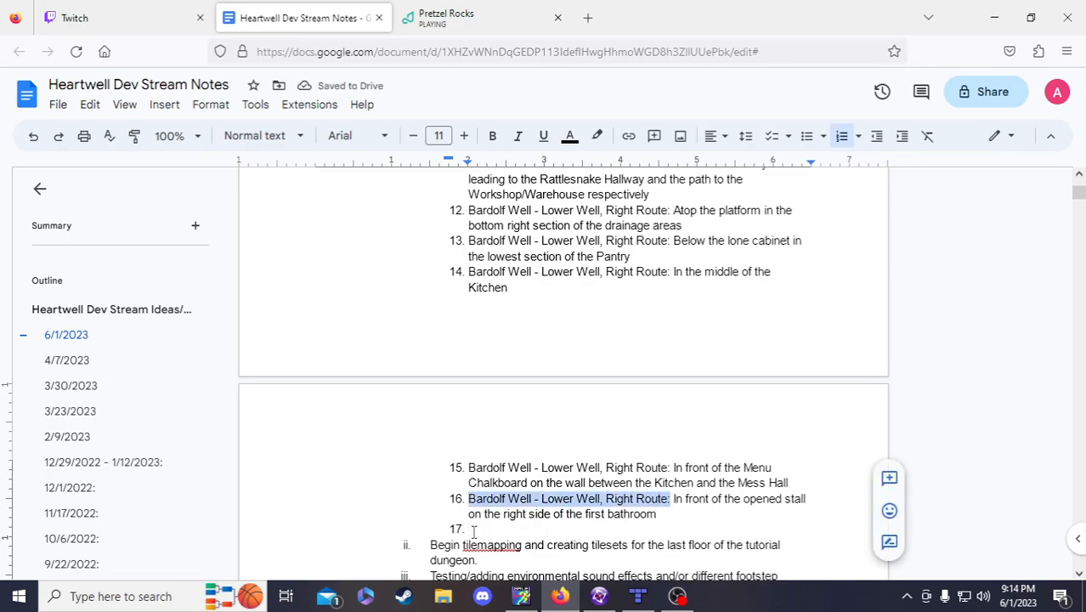
pyautogui.click(474, 531)
pyautogui.hotkey('ctrl', 'v')
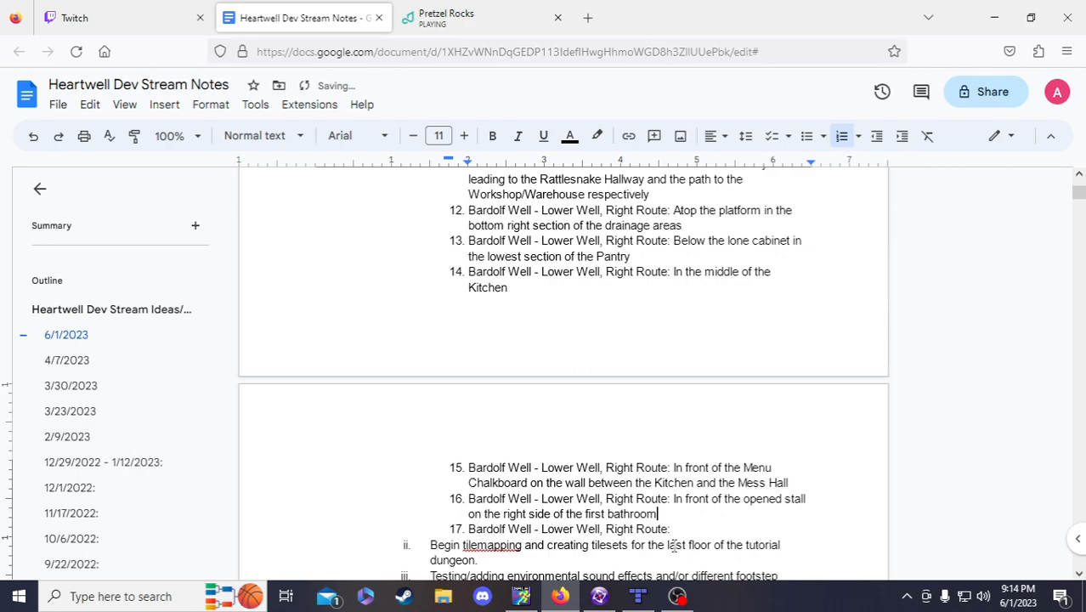
# - In Clickteam Fusion, duplicate the chalkboard's Lore Bit into the empty area below the bathrooms and set the copy's instance value to 16
pyautogui.click(597, 598)
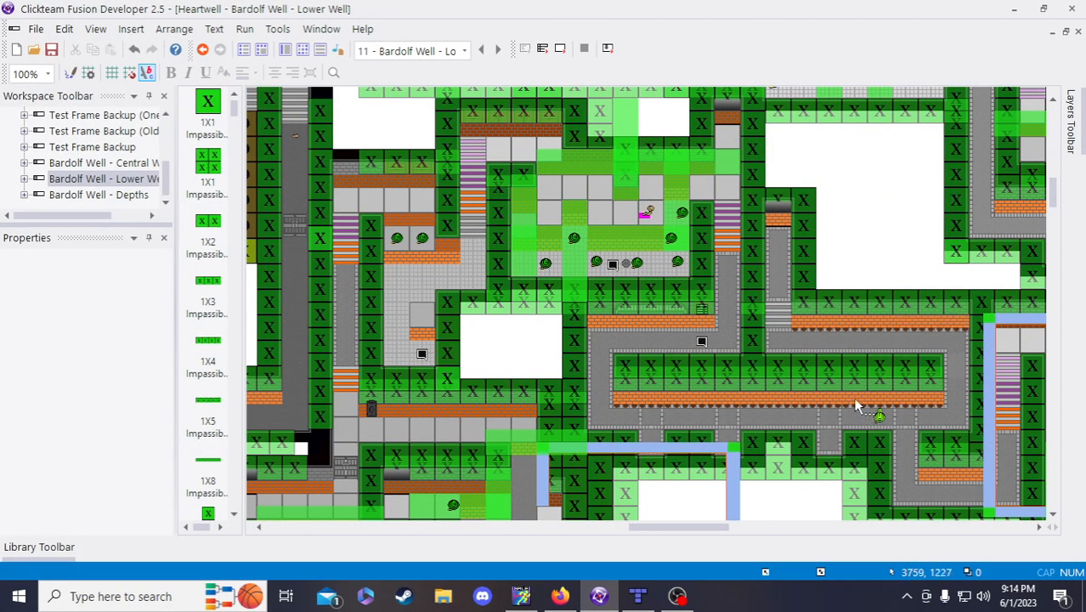
pyautogui.click(702, 341)
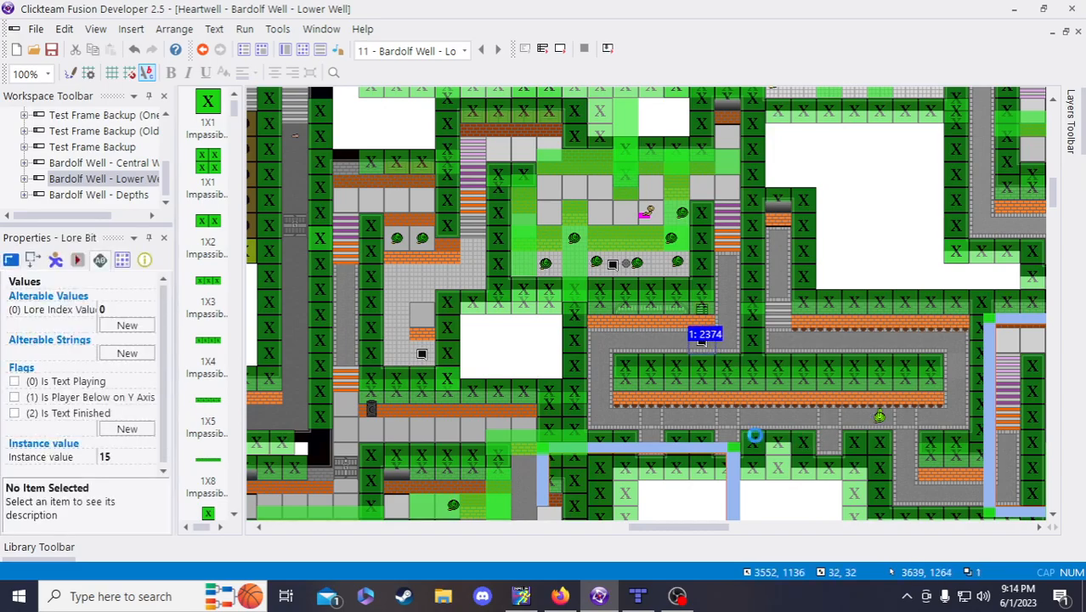
pyautogui.scroll(-2, 732, 468)
pyautogui.moveTo(682, 528); pyautogui.dragTo(745, 529)
pyautogui.scroll(1, 755, 499)
pyautogui.click(641, 472)
pyautogui.hotkey('ctrl', 'v')
pyautogui.click(651, 477)
pyautogui.click(119, 458)
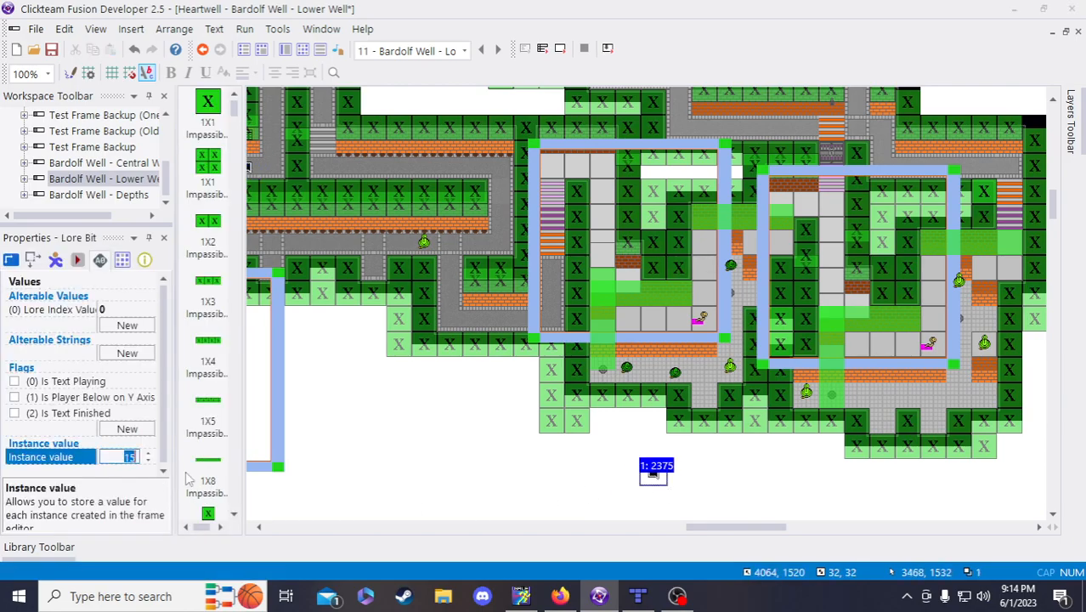
pyautogui.click(543, 478)
# - Switch to Tiled, hide the Level 1 layer group and examine the stall layout of the two lower-level bathrooms
pyautogui.click(638, 596)
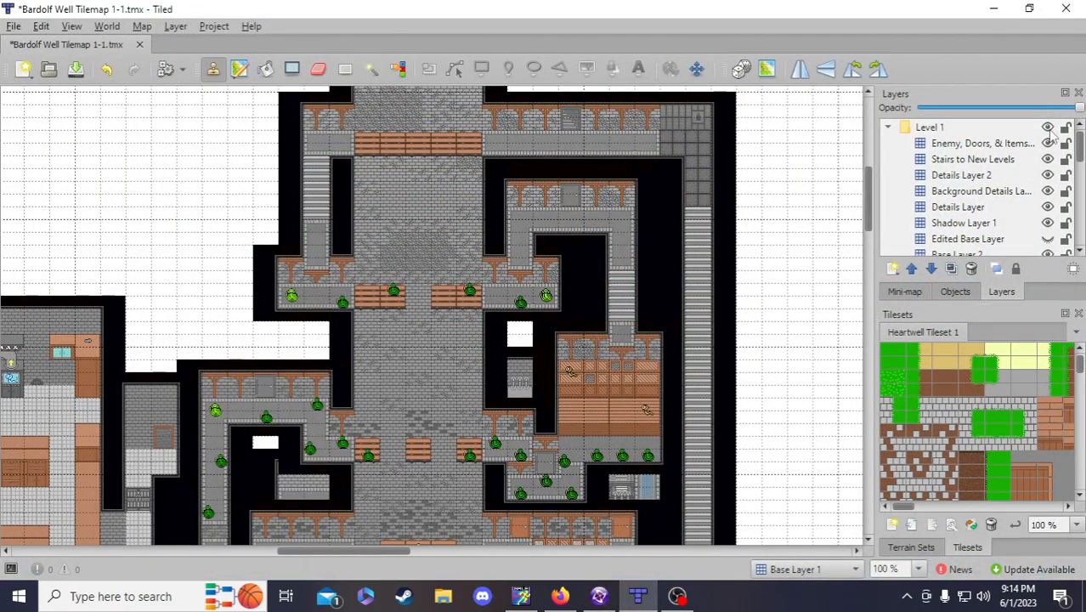
pyautogui.click(1049, 128)
pyautogui.scroll(-8, 727, 253)
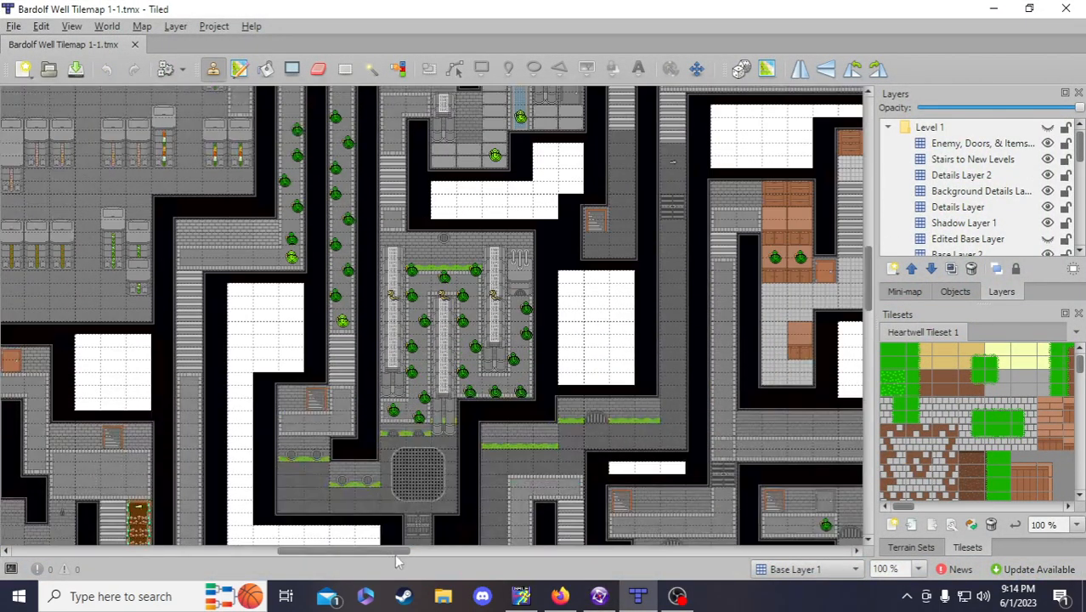
pyautogui.moveTo(396, 557); pyautogui.dragTo(471, 556)
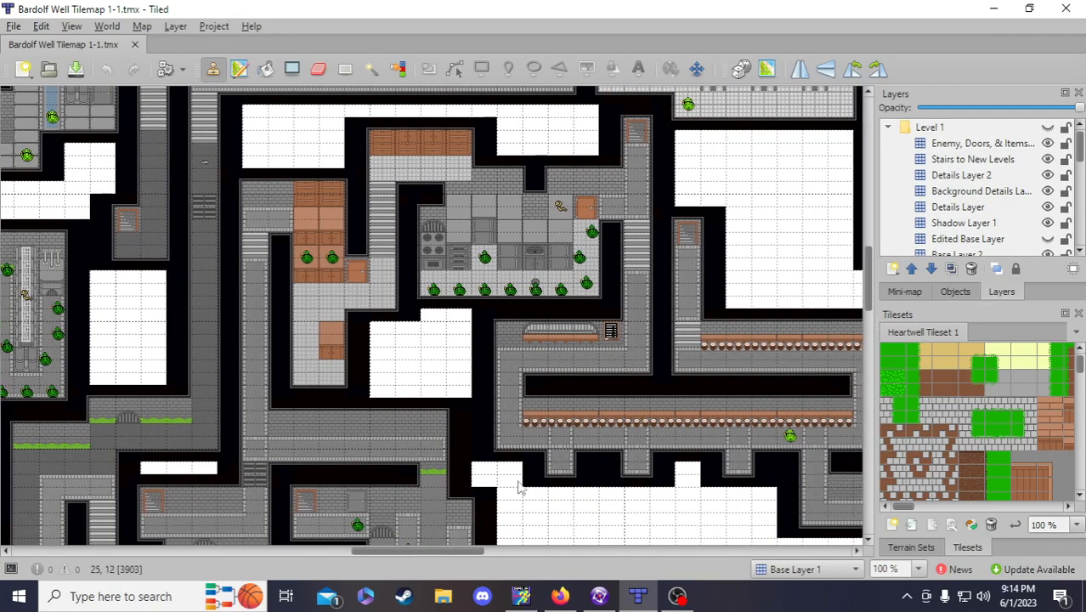
pyautogui.scroll(-3, 521, 475)
pyautogui.scroll(-3, 595, 459)
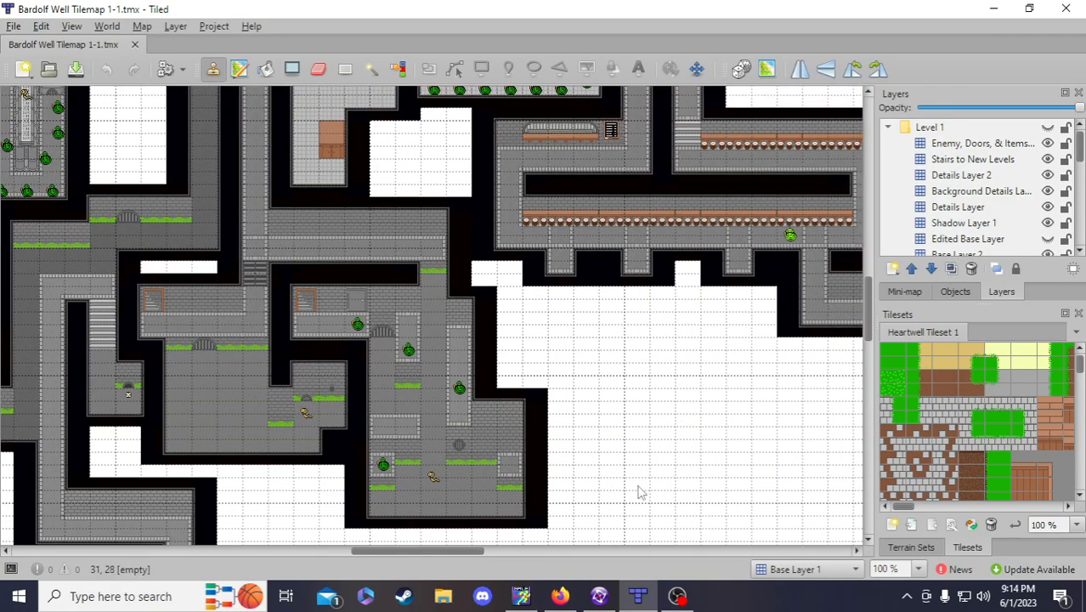
pyautogui.moveTo(444, 550); pyautogui.dragTo(553, 555)
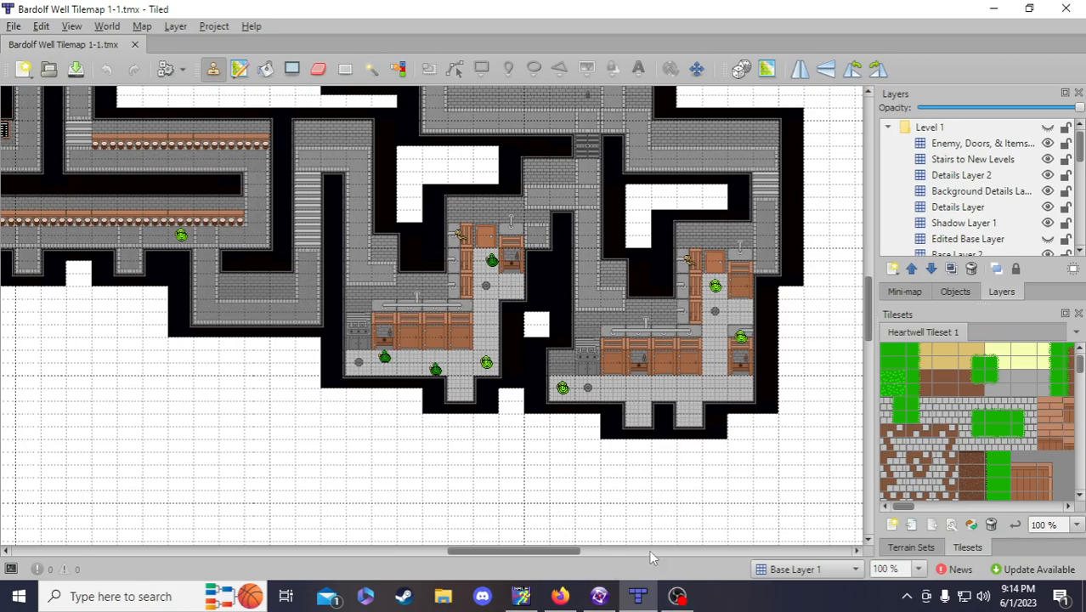
# - In Clickteam Fusion, move the new Lore Bit to the first bathroom's opened stall at about X 4192, Y 1296 and save the project
pyautogui.click(599, 596)
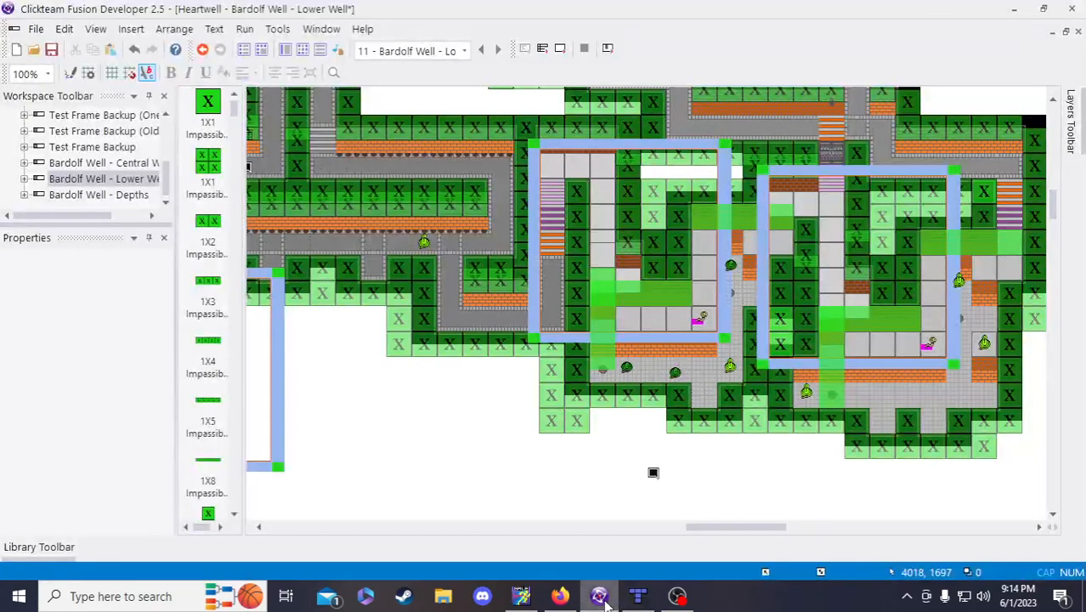
pyautogui.click(653, 476)
pyautogui.moveTo(654, 477); pyautogui.dragTo(755, 300)
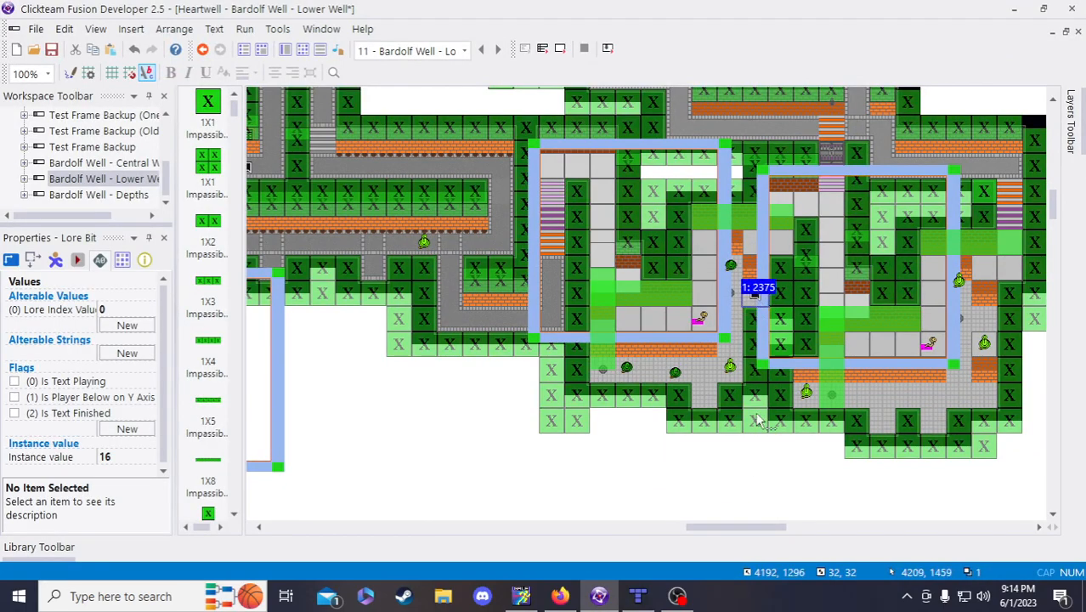
pyautogui.click(710, 500)
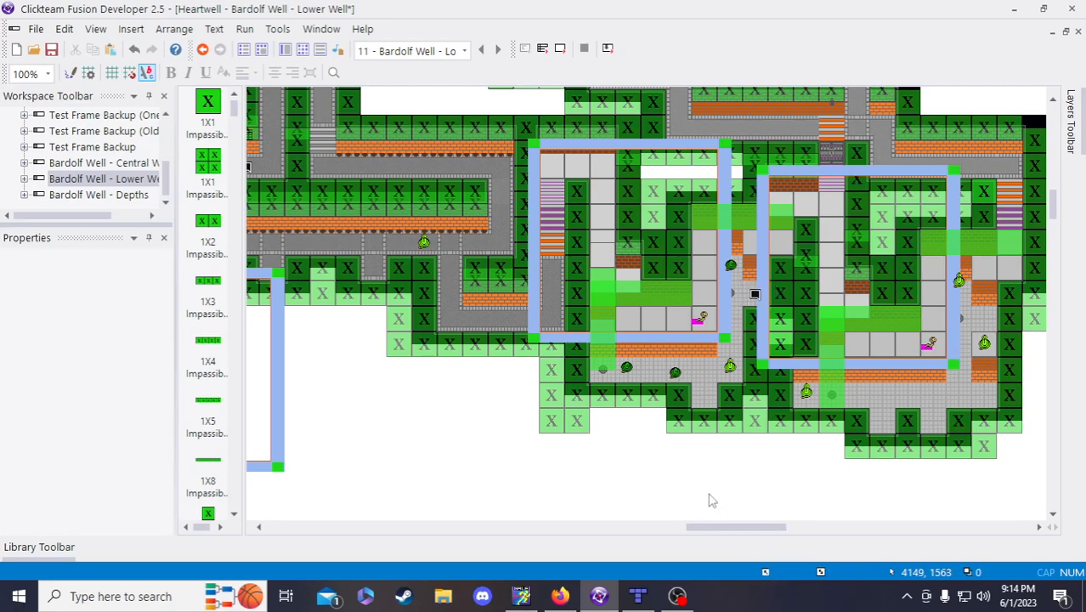
pyautogui.click(51, 49)
pyautogui.moveTo(729, 529); pyautogui.dragTo(747, 530)
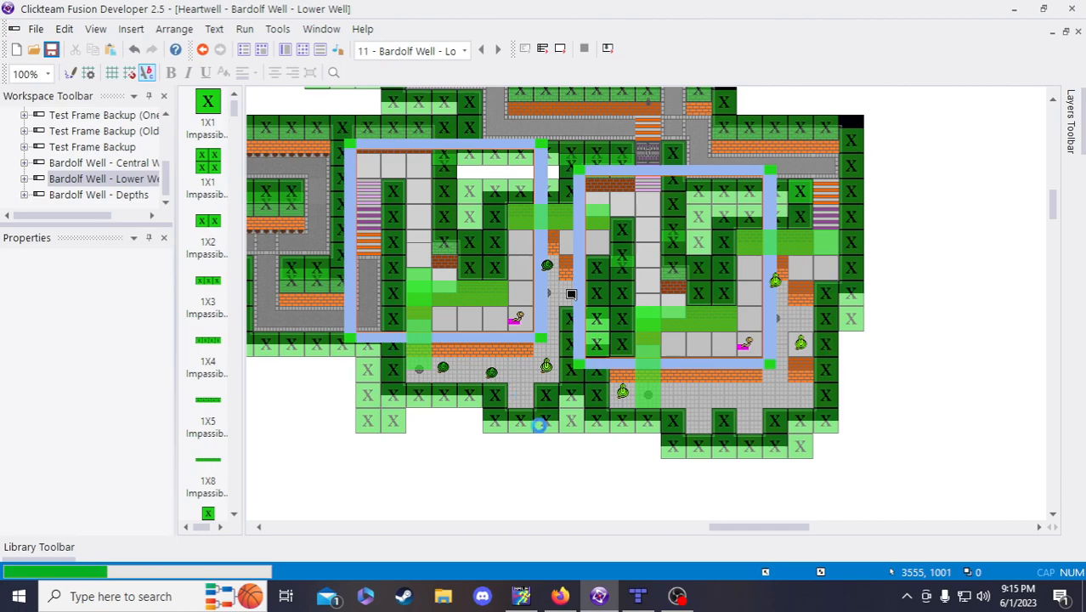
pyautogui.click(576, 600)
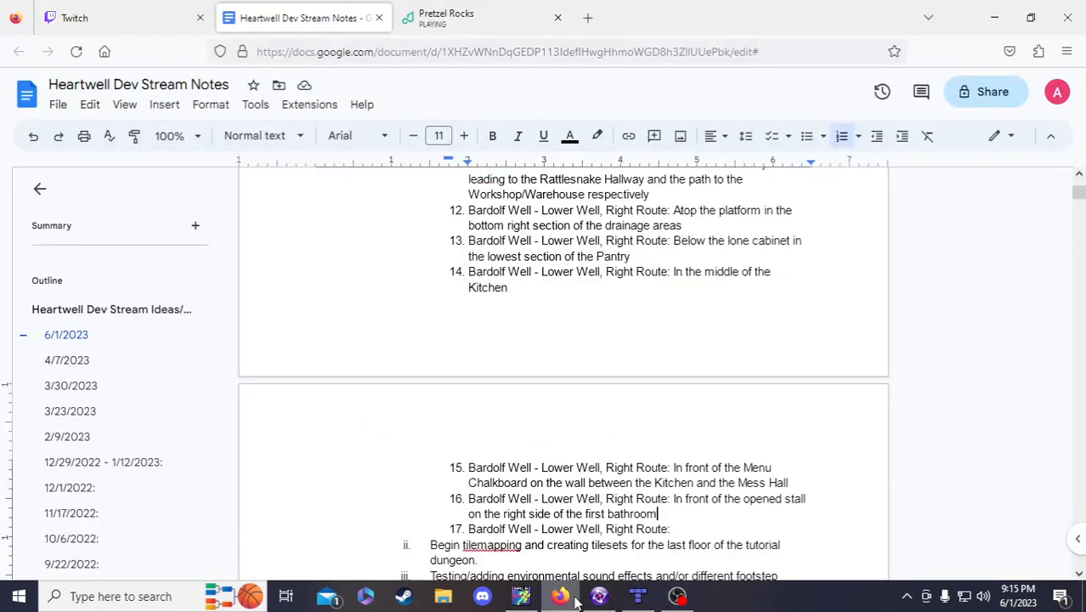
pyautogui.click(599, 595)
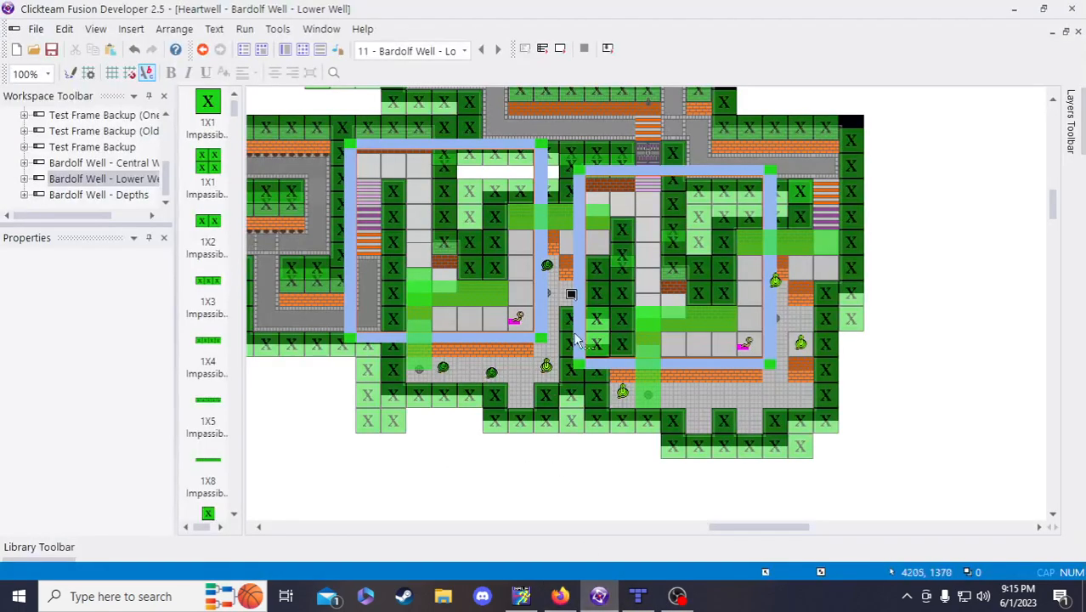
# - Check the Lore Bit in the first bathroom's opened stall and save the project
pyautogui.click(573, 294)
pyautogui.click(537, 492)
pyautogui.click(51, 50)
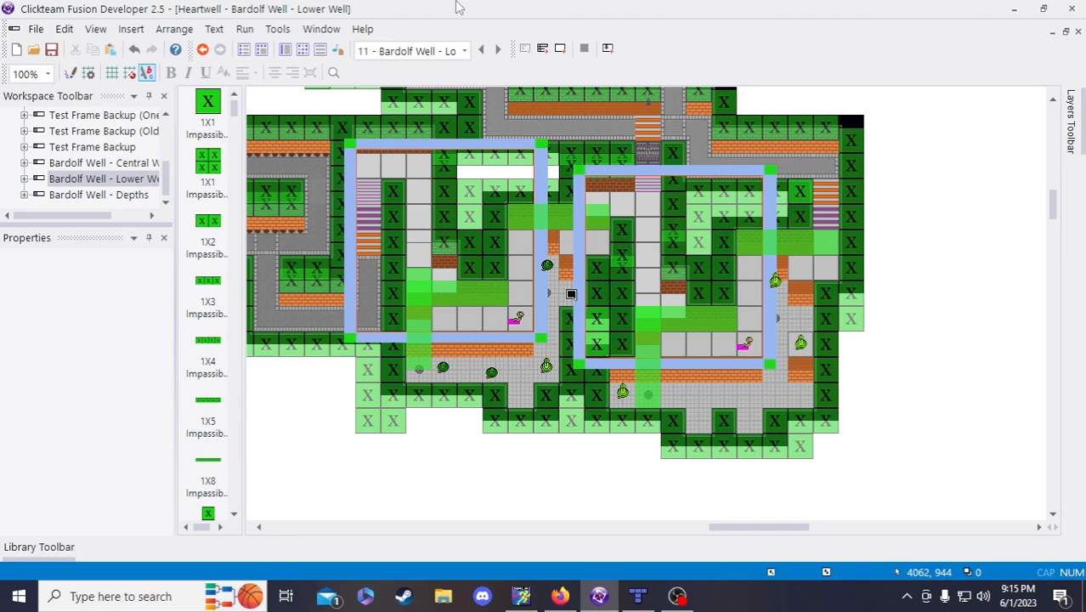
# - In the Heartwell dev notes, complete item 17 with "In front of the sink on the left side of the second bathroom"
pyautogui.click(560, 595)
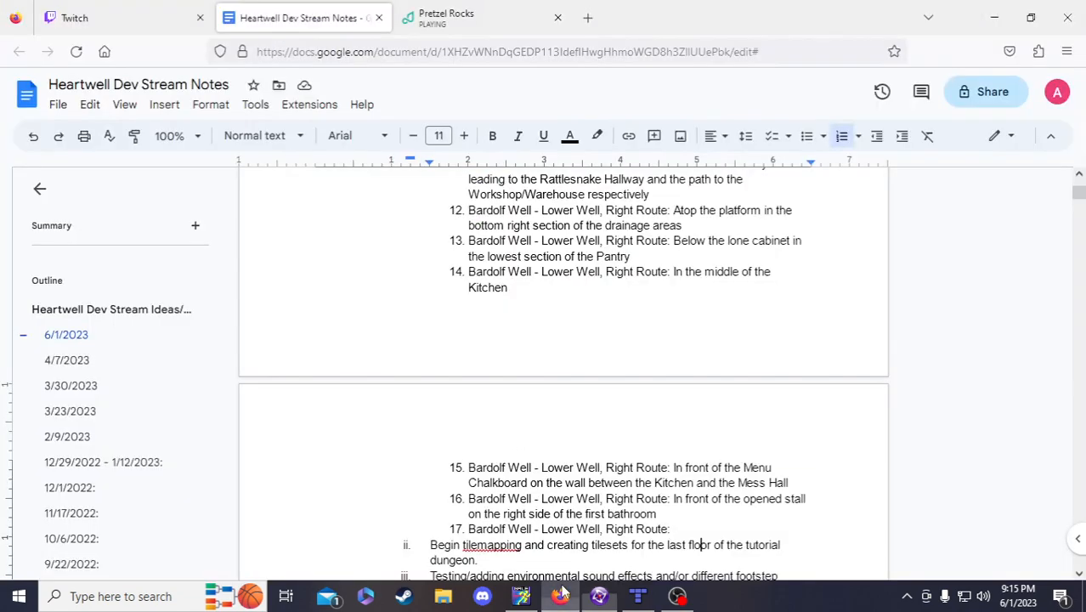
pyautogui.click(694, 530)
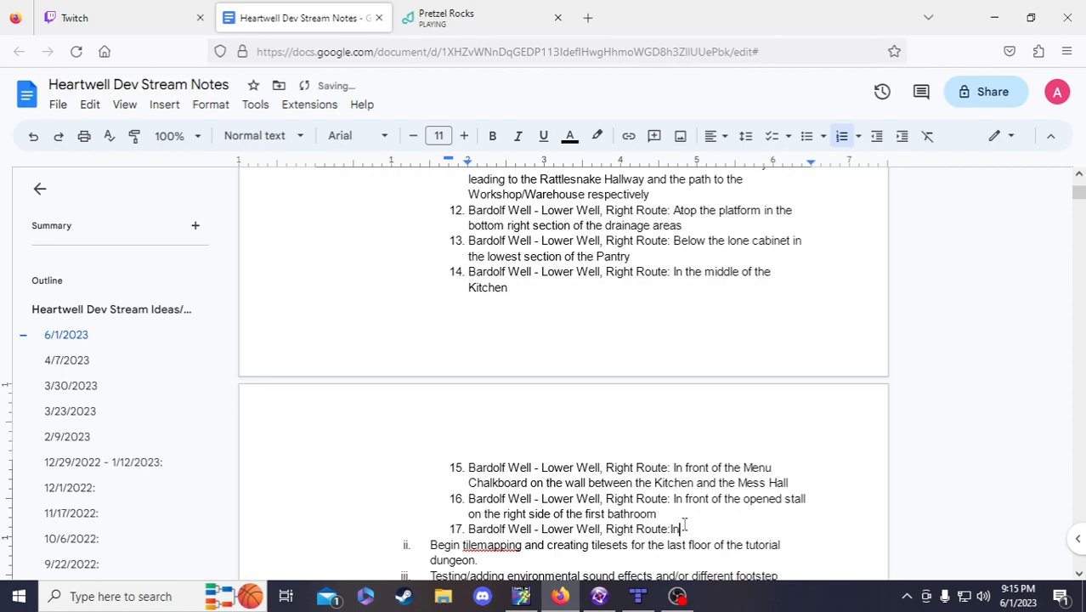
pyautogui.write('In front of the sin')
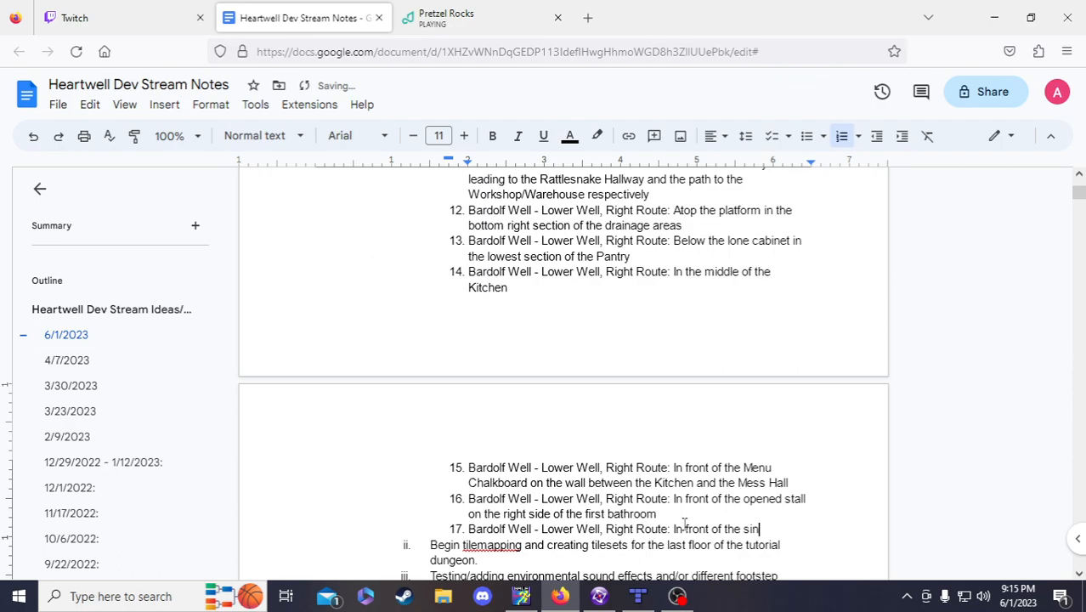
pyautogui.write('k on the left side of')
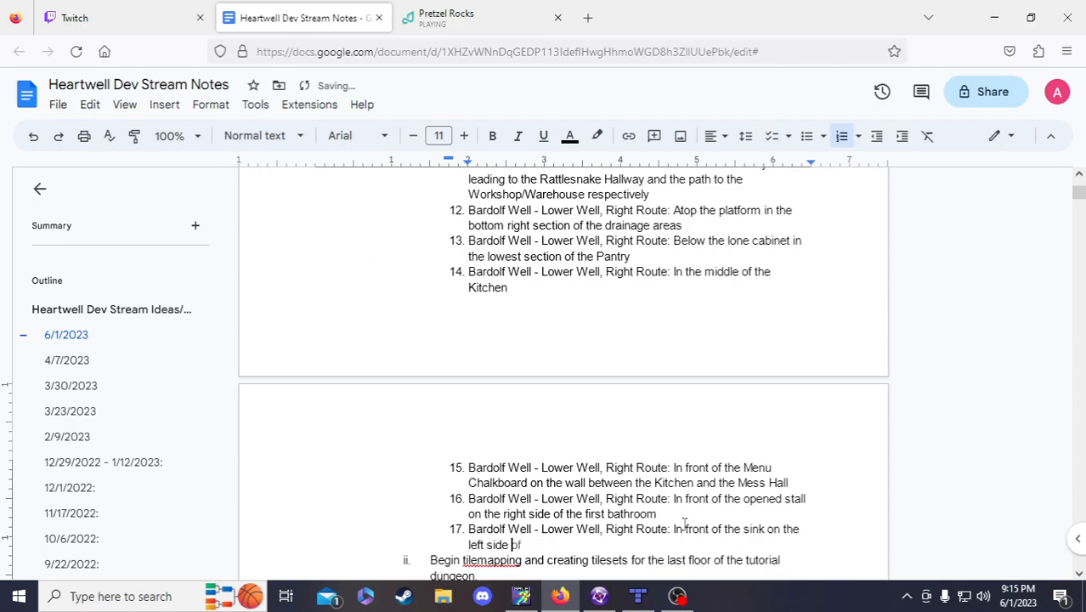
pyautogui.write(' the second bathro')
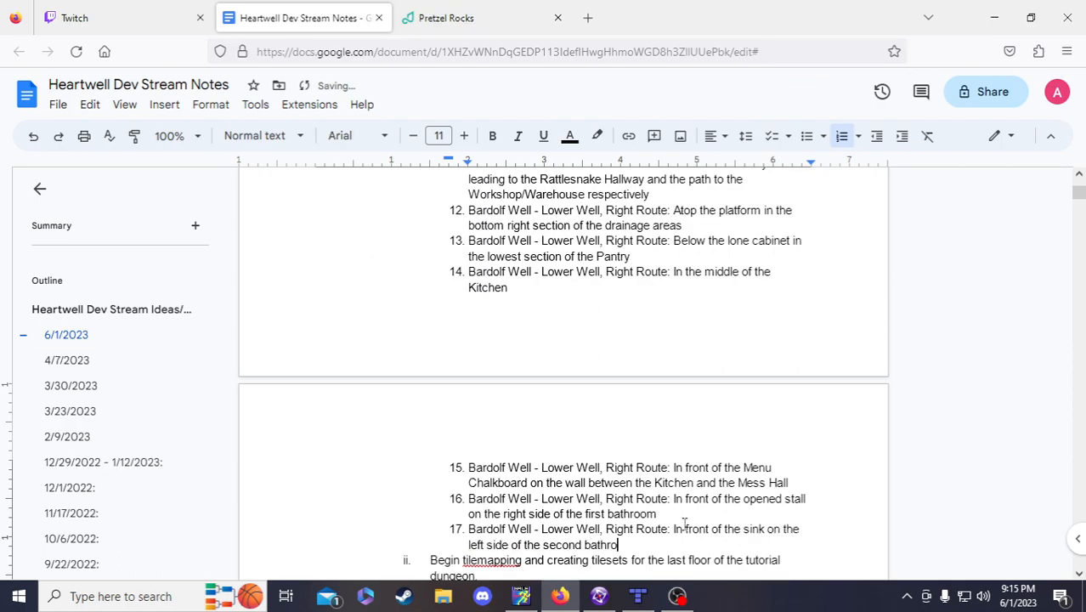
pyautogui.write('om')
# - Add an item 18 containing the prefix "Bardolf Well - Lower Well, Right Route:" copied from item 17
pyautogui.press('Return')
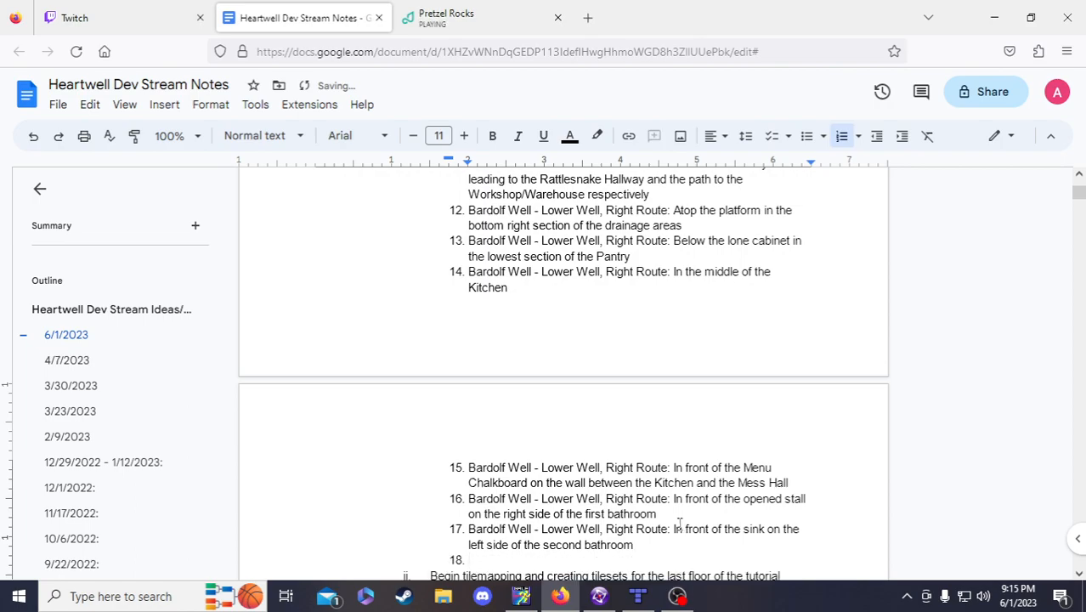
pyautogui.moveTo(674, 528); pyautogui.dragTo(467, 529)
pyautogui.hotkey('ctrl', 'c')
pyautogui.click(476, 563)
pyautogui.hotkey('ctrl', 'v')
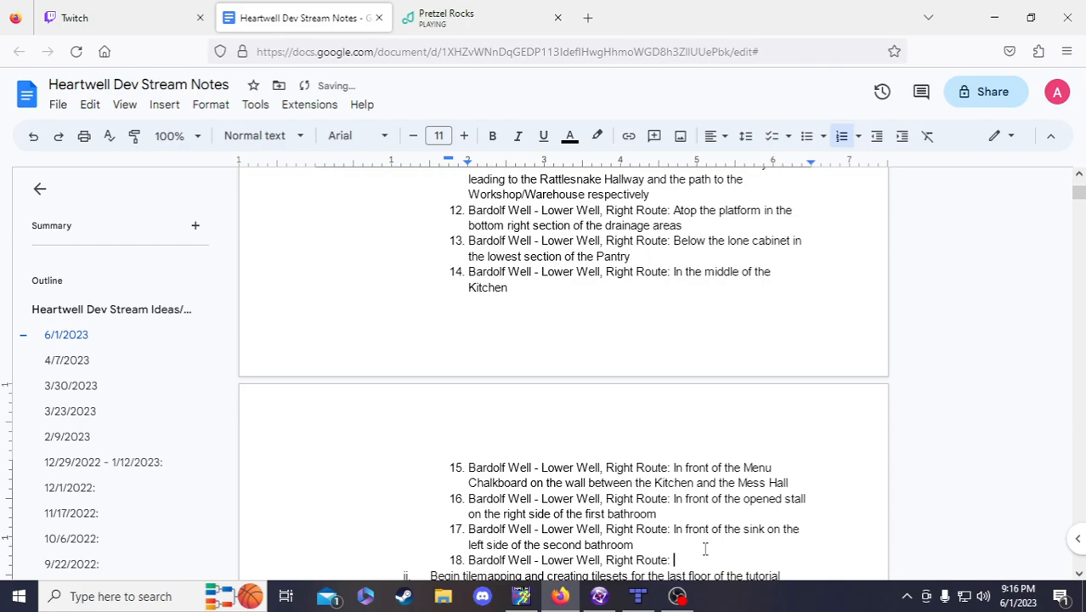
# - In Clickteam Fusion, duplicate the first bathroom's Lore Bit and place the copy by the second bathroom's sink at about X 4288, Y 1424
pyautogui.click(599, 596)
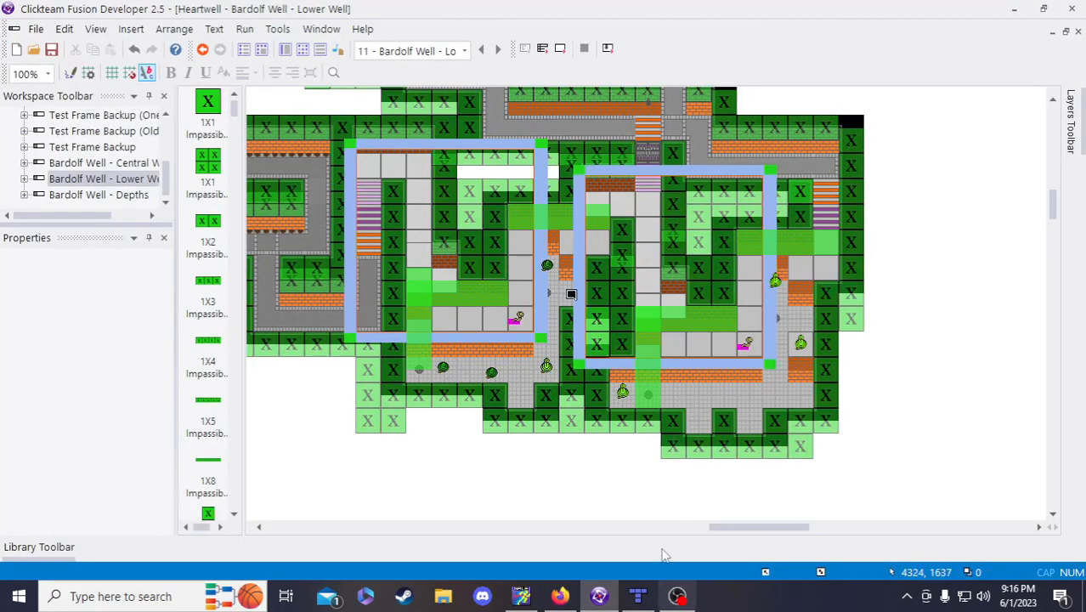
pyautogui.click(571, 293)
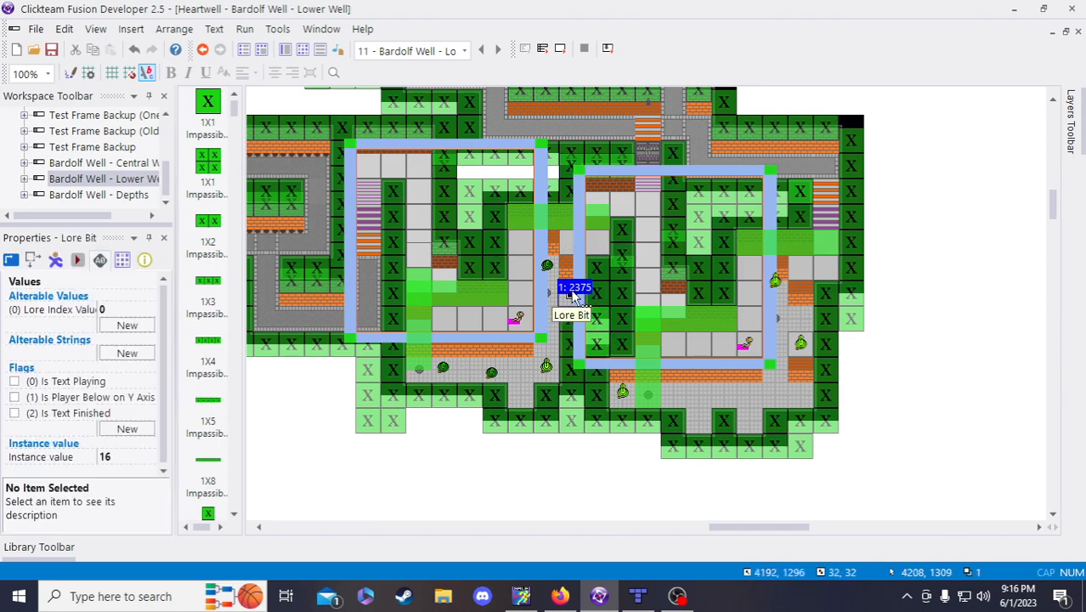
pyautogui.hotkey('ctrl', 'v')
pyautogui.click(626, 464)
pyautogui.click(690, 492)
pyautogui.click(637, 476)
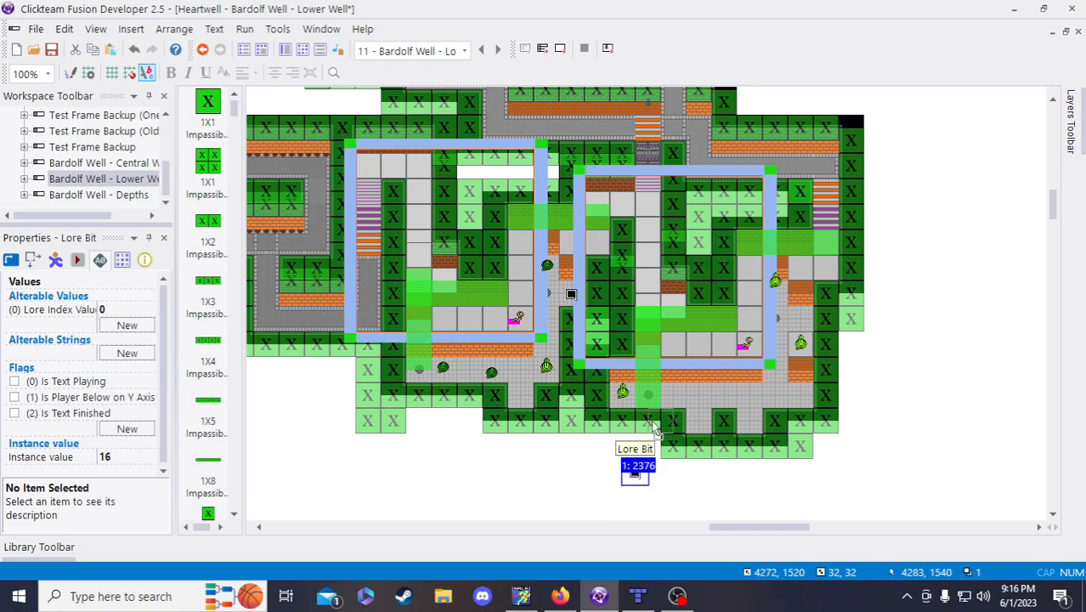
pyautogui.moveTo(638, 465); pyautogui.dragTo(649, 396)
pyautogui.click(680, 501)
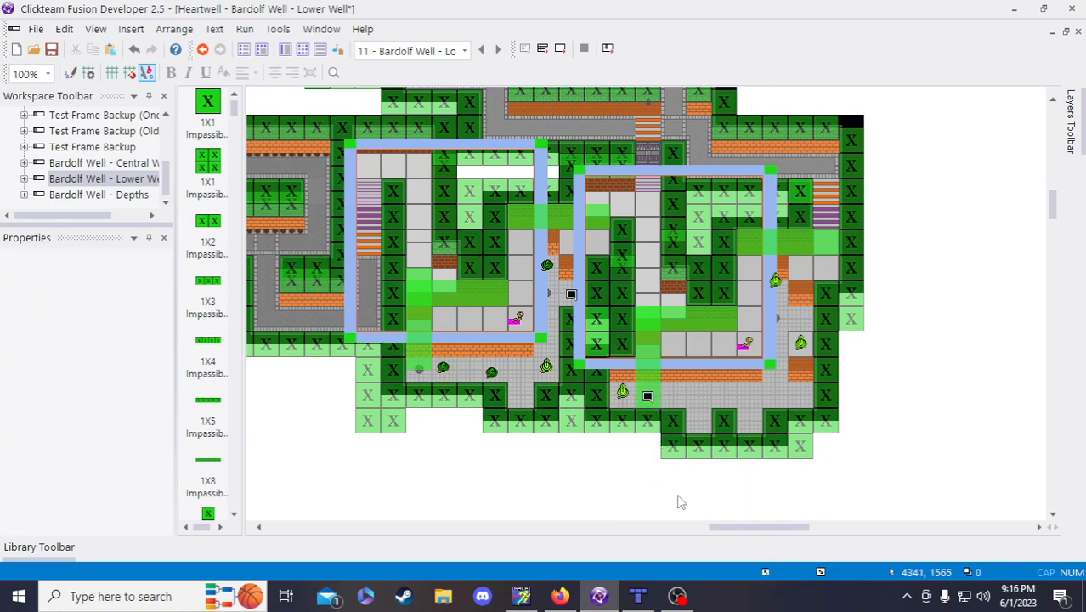
# - Set the second bathroom Lore Bit's instance value to 17, compare it with the first bathroom's Lore Bit, and save the project
pyautogui.click(648, 396)
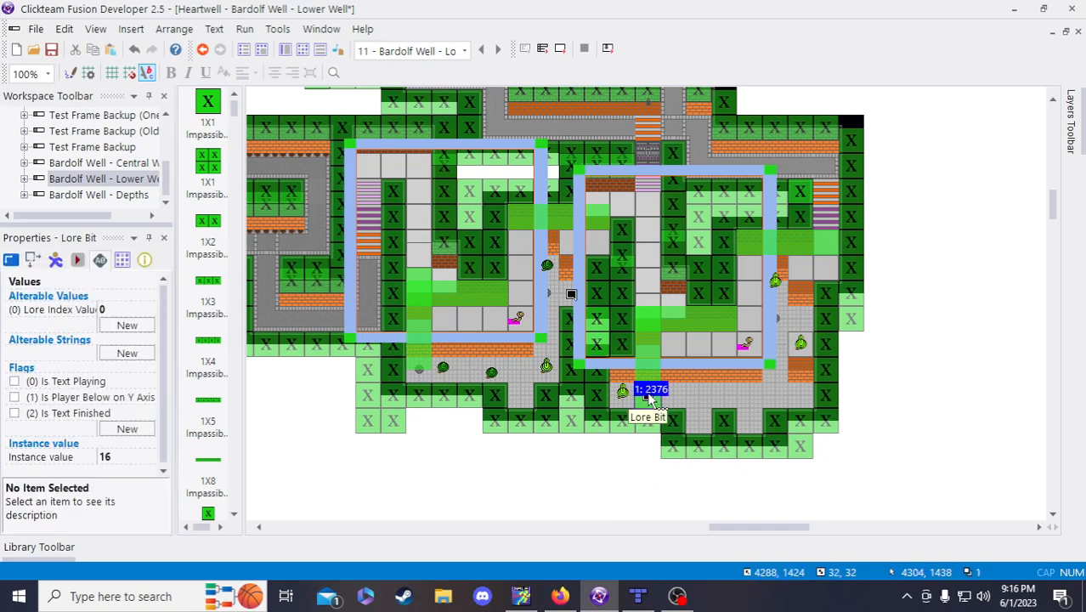
pyautogui.click(126, 456)
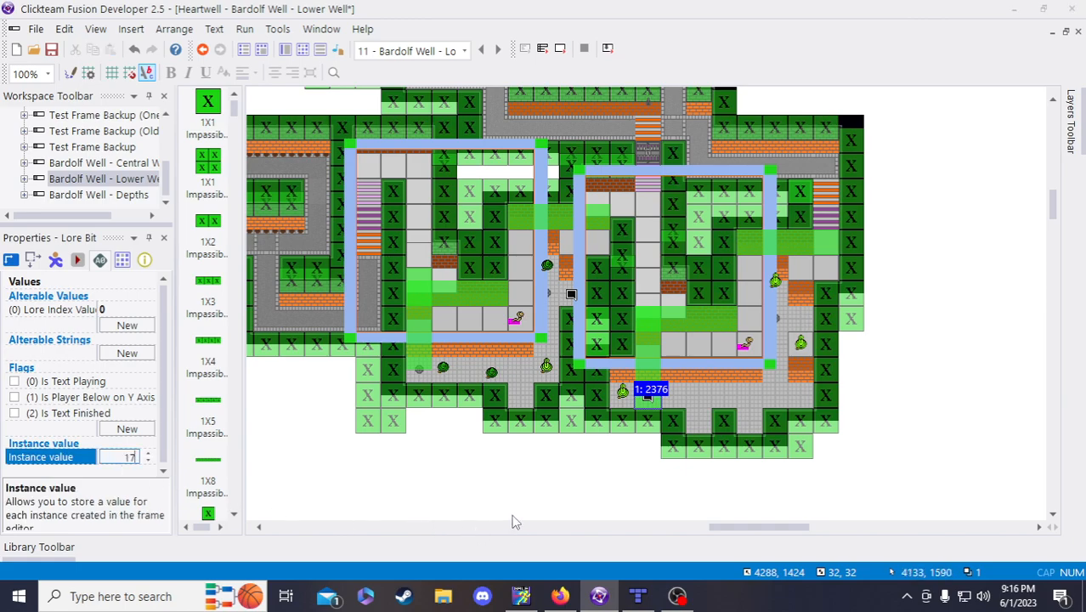
pyautogui.click(568, 362)
pyautogui.click(571, 294)
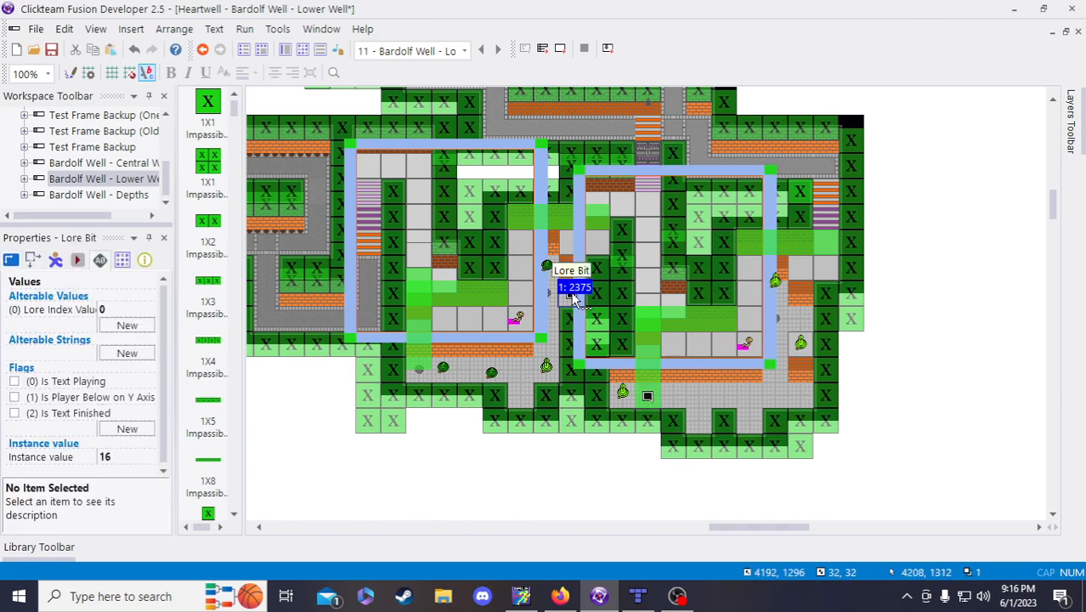
pyautogui.click(648, 400)
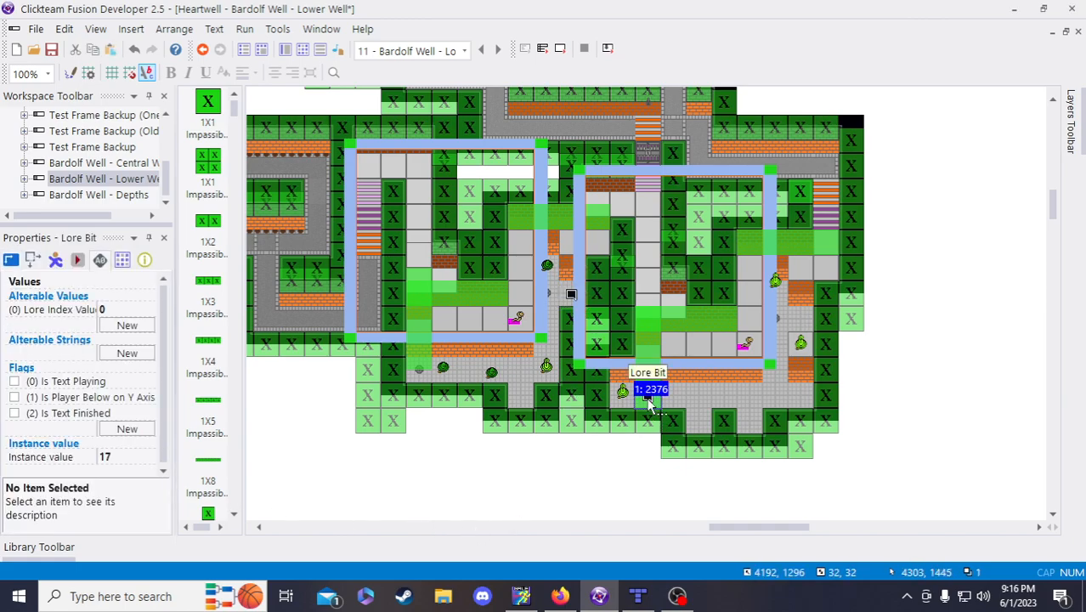
pyautogui.click(638, 483)
pyautogui.click(51, 49)
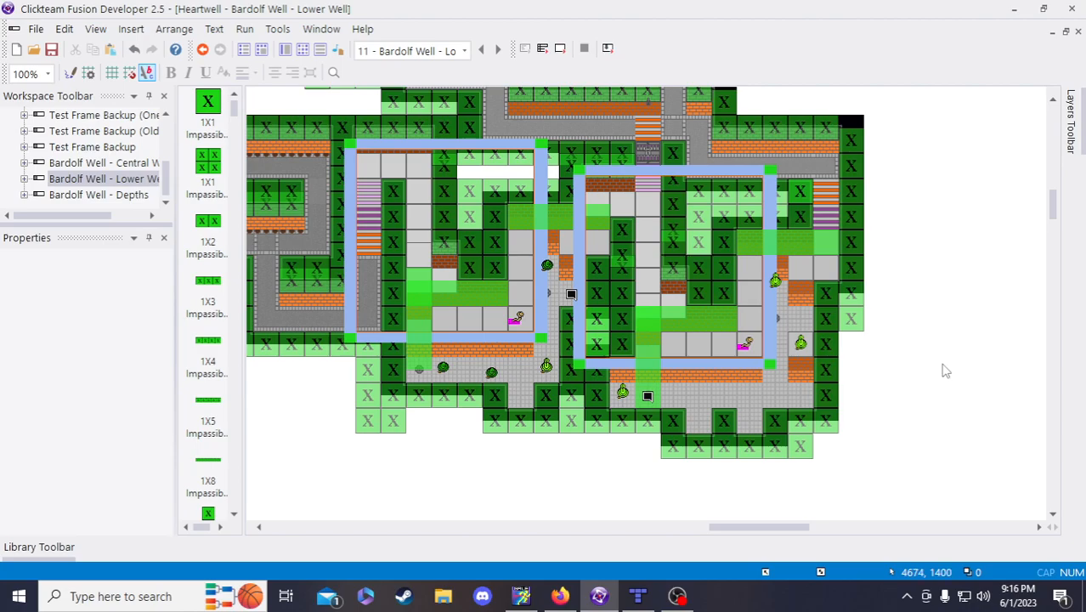
# - Recheck the instance values of both bathroom Lore Bits and save the project again
pyautogui.scroll(3, 791, 352)
pyautogui.scroll(-3, 825, 398)
pyautogui.click(571, 295)
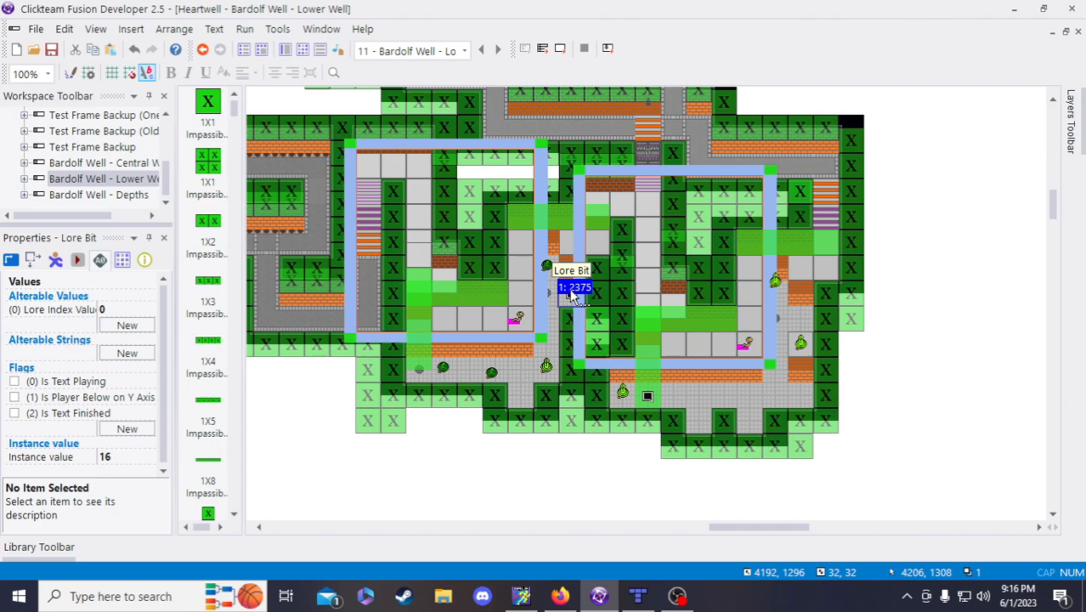
pyautogui.click(650, 397)
pyautogui.click(612, 510)
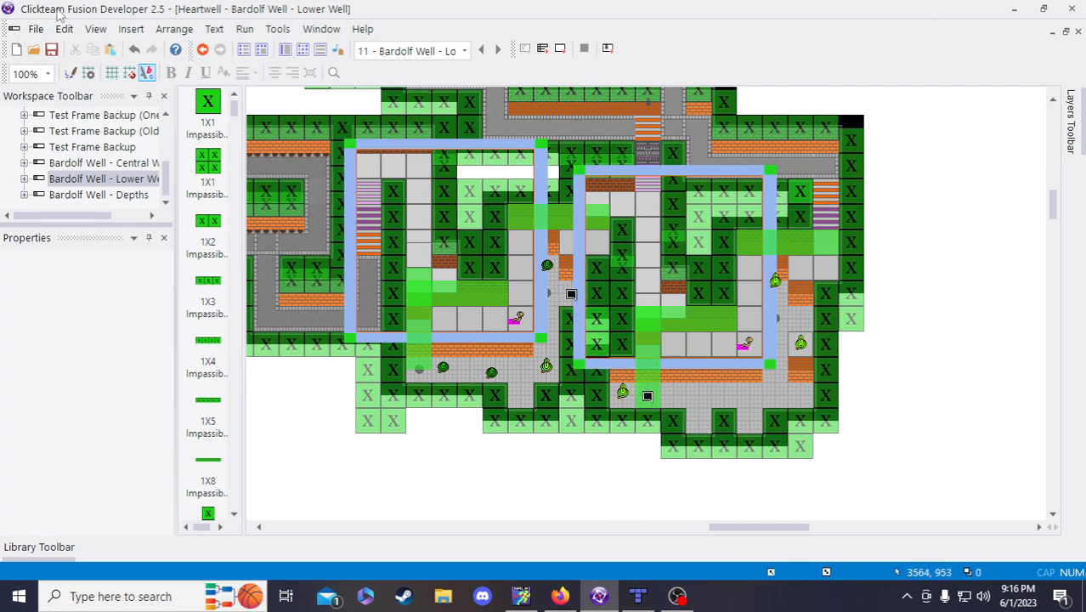
pyautogui.click(50, 50)
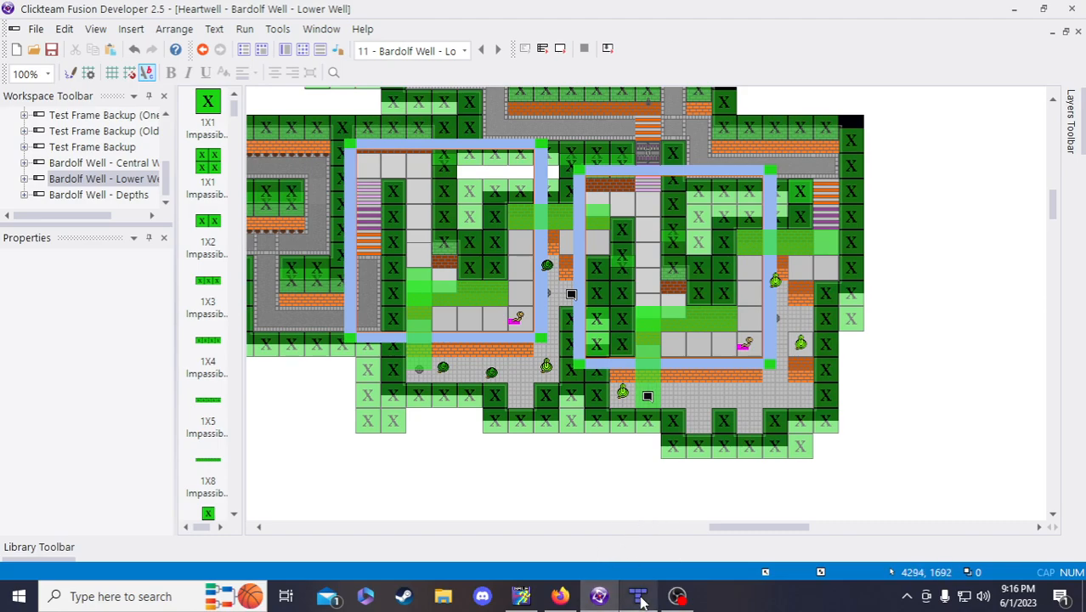
# - In the Heartwell dev notes, add an item 19 containing the prefix "Bardolf Well - Lower Well, Right Route:" copied from item 18
pyautogui.click(560, 595)
pyautogui.scroll(-2, 714, 479)
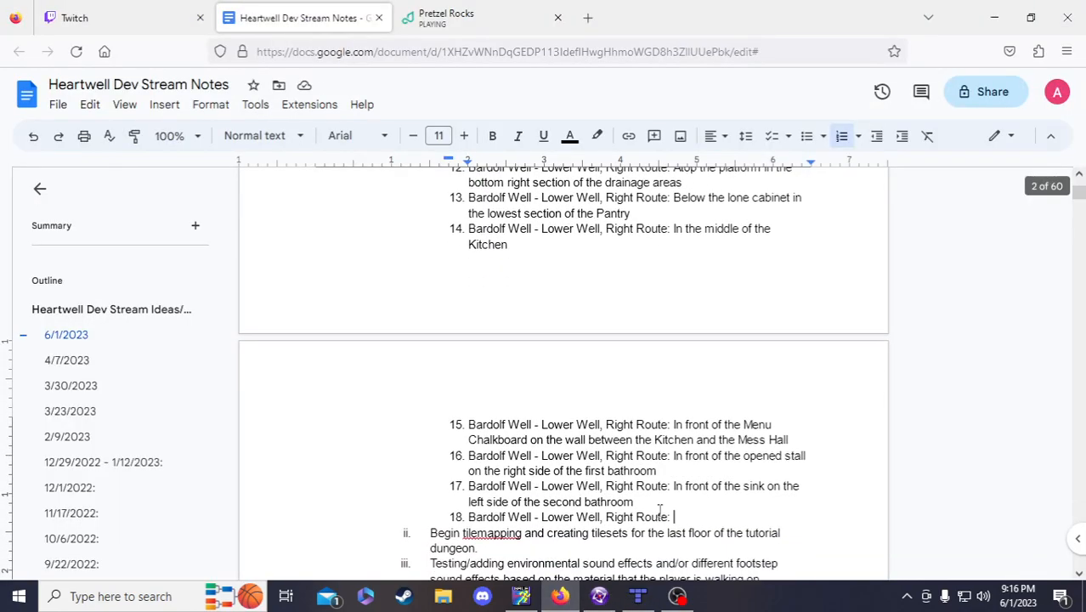
pyautogui.press('Return')
pyautogui.moveTo(675, 488); pyautogui.dragTo(458, 485)
pyautogui.hotkey('ctrl', 'c')
pyautogui.click(476, 504)
pyautogui.hotkey('ctrl', 'v')
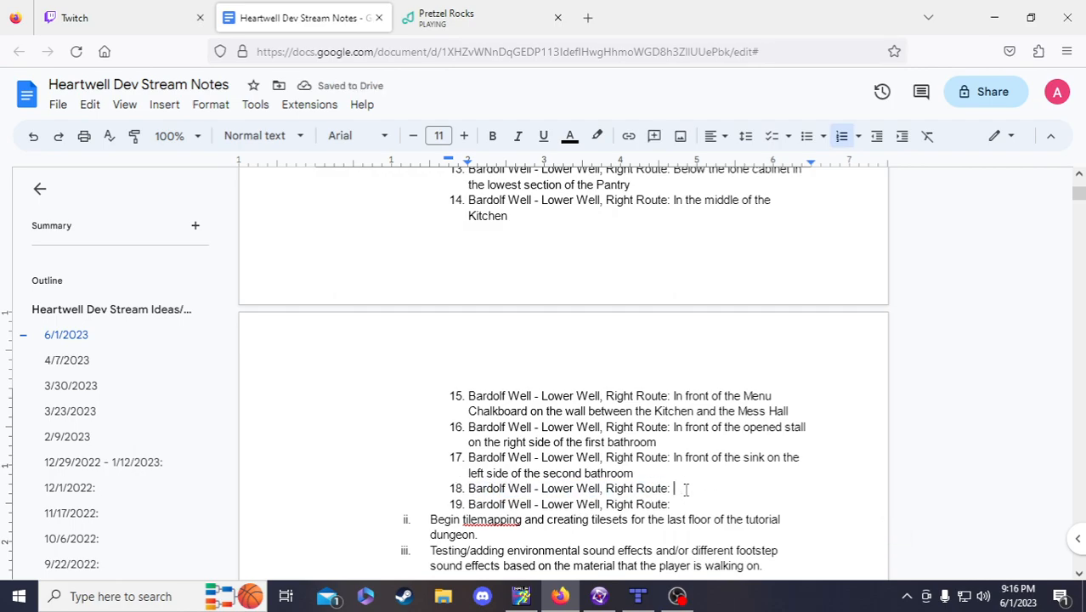
# - Complete item 18 with "In front of the leftmost bookcase in the Barracks"
pyautogui.write('In front')
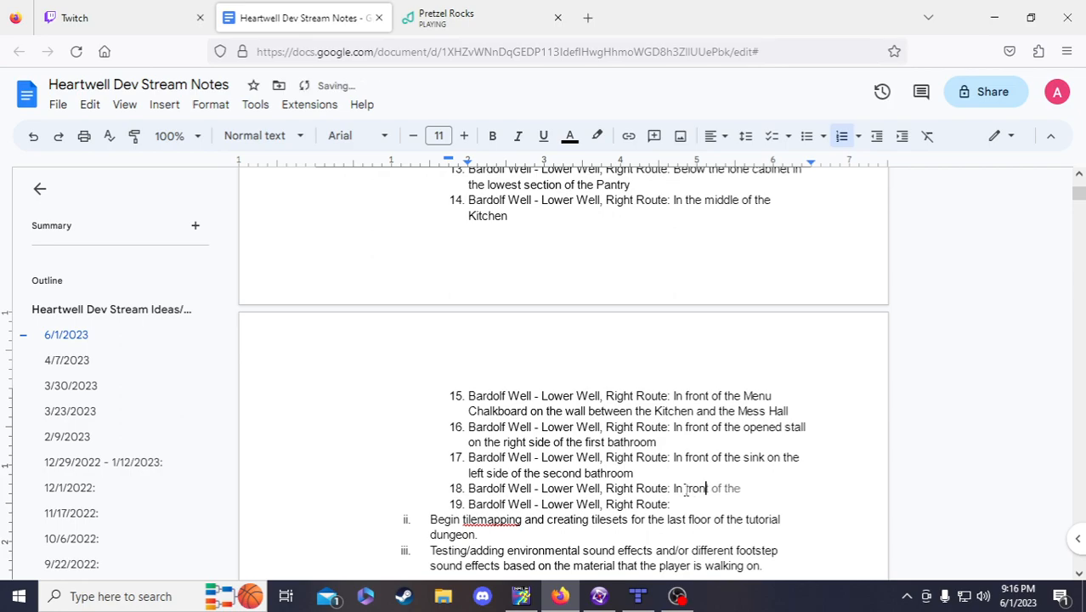
pyautogui.write(' of the leftmost bookcase in the Barracks')
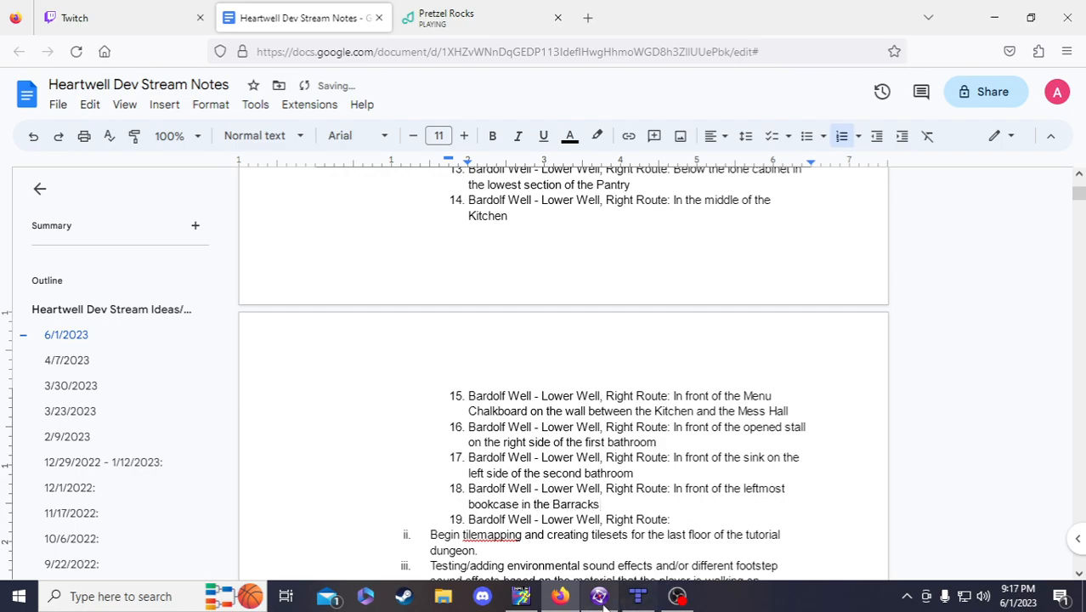
# - In Clickteam Fusion, duplicate the second bathroom's Lore Bit into the empty area beside the Barracks and set the copy's instance value to 18
pyautogui.moveTo(601, 597)
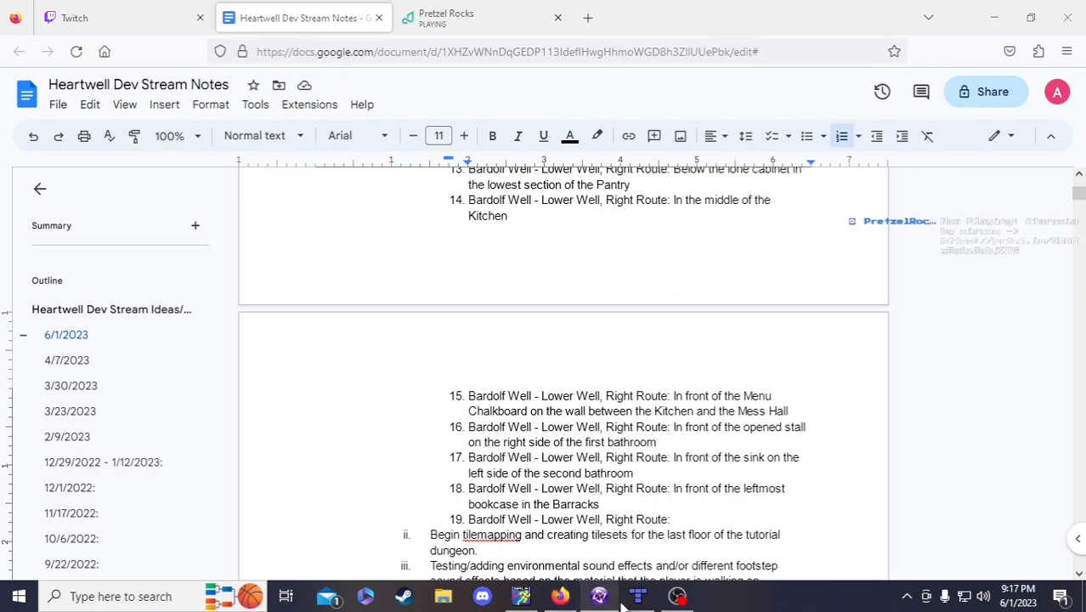
pyautogui.click(606, 600)
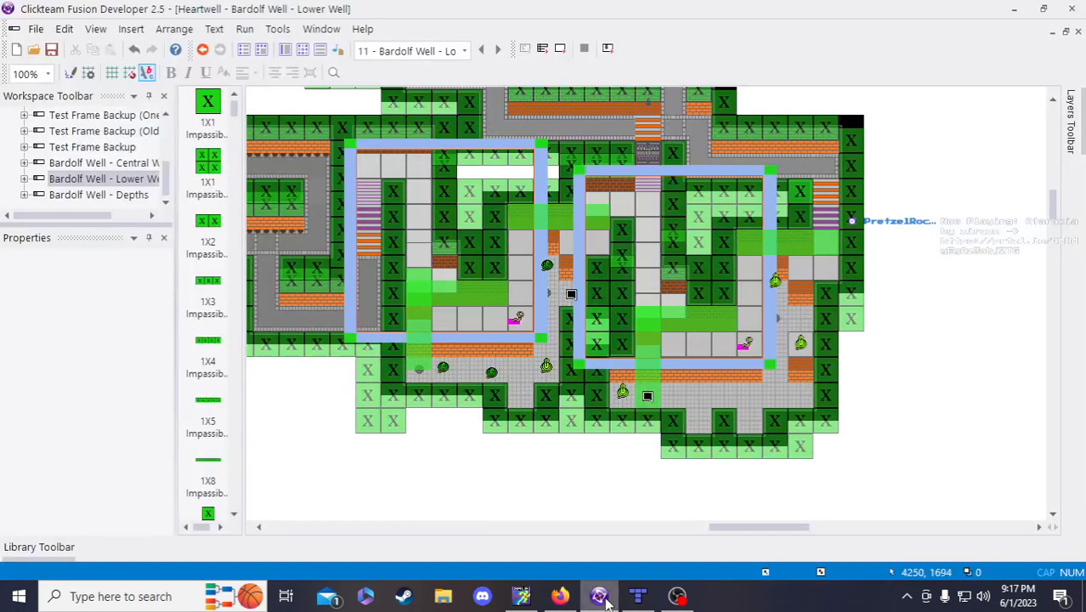
pyautogui.click(655, 402)
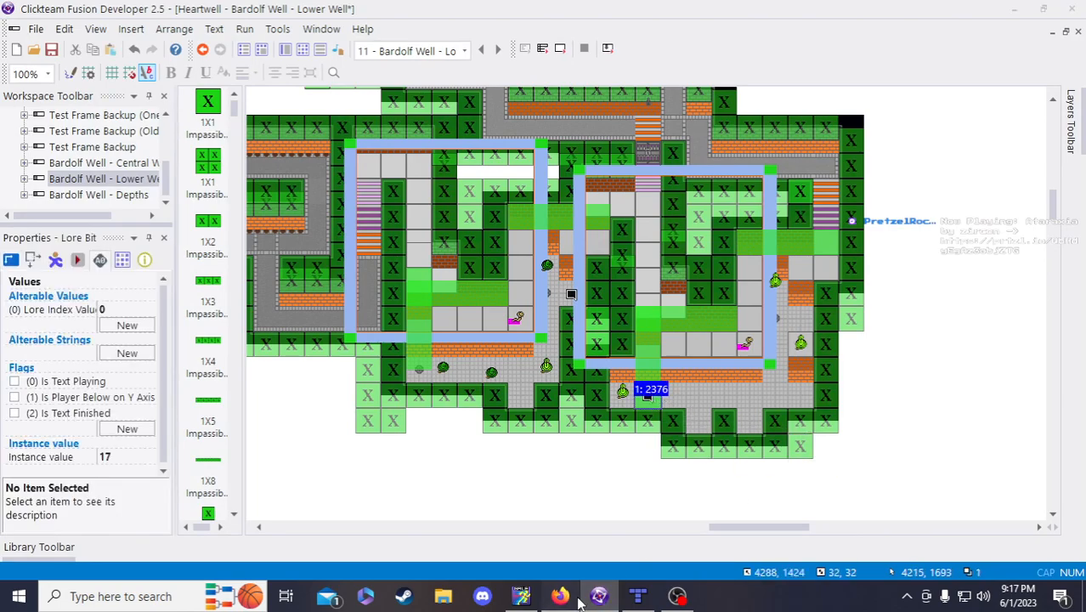
pyautogui.click(577, 602)
pyautogui.click(598, 602)
pyautogui.scroll(6, 850, 404)
pyautogui.click(777, 379)
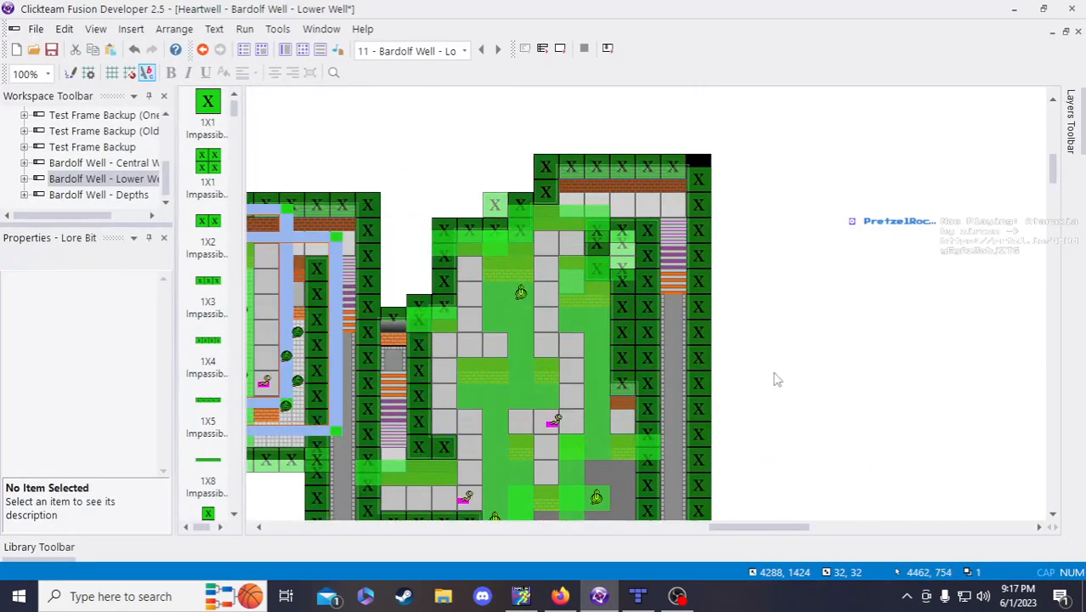
pyautogui.click(775, 381)
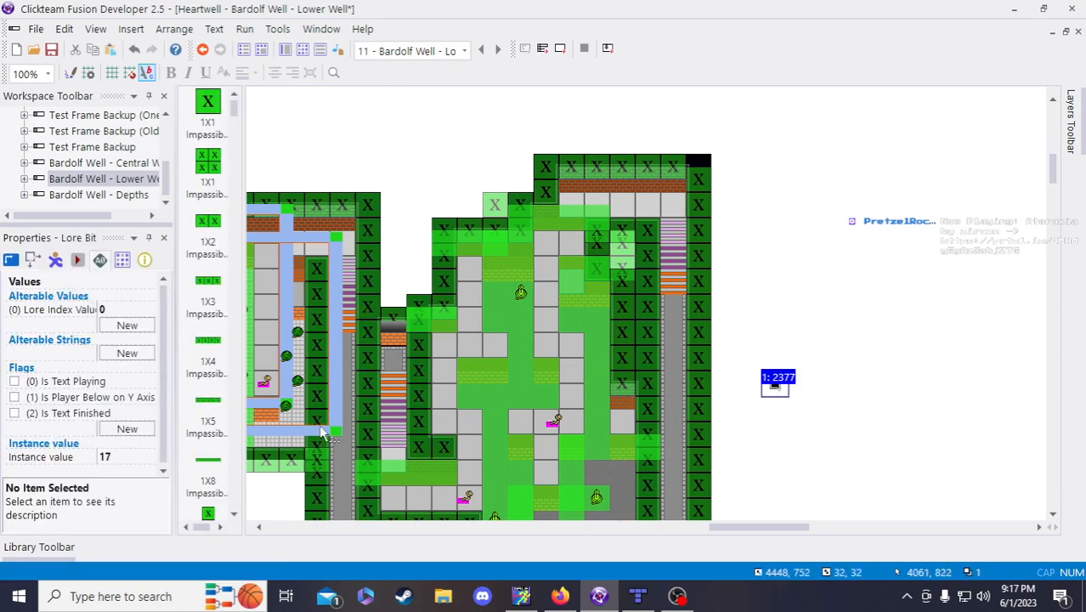
pyautogui.click(99, 456)
pyautogui.write('18')
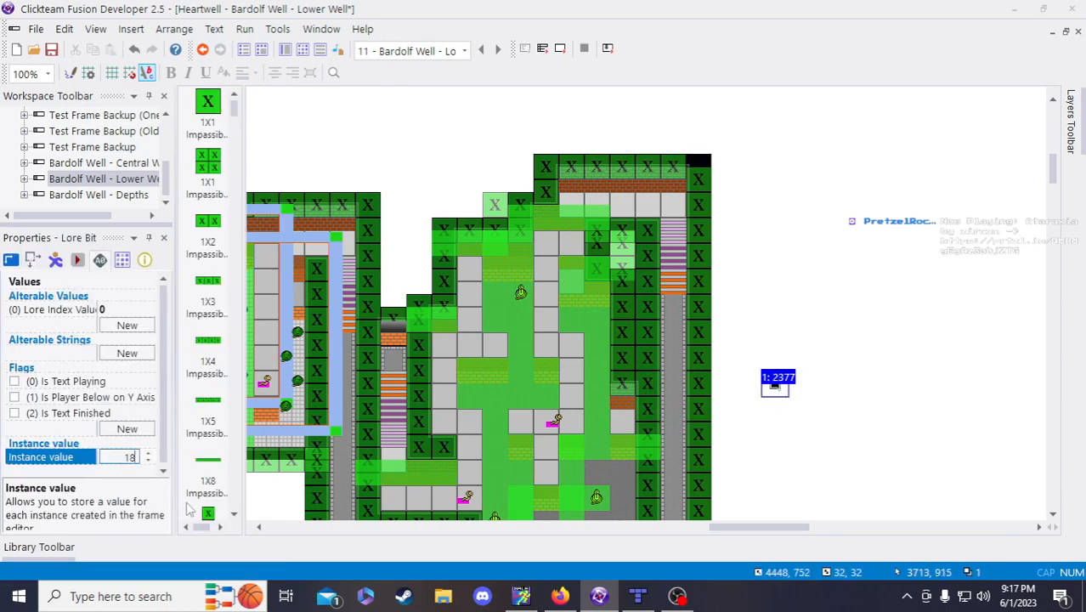
pyautogui.press('Return')
# - Consult the Barracks bookcase layout in Tiled and, in Clickteam Fusion, move the new Lore Bit in front of the leftmost bookcase
pyautogui.scroll(-5, 885, 468)
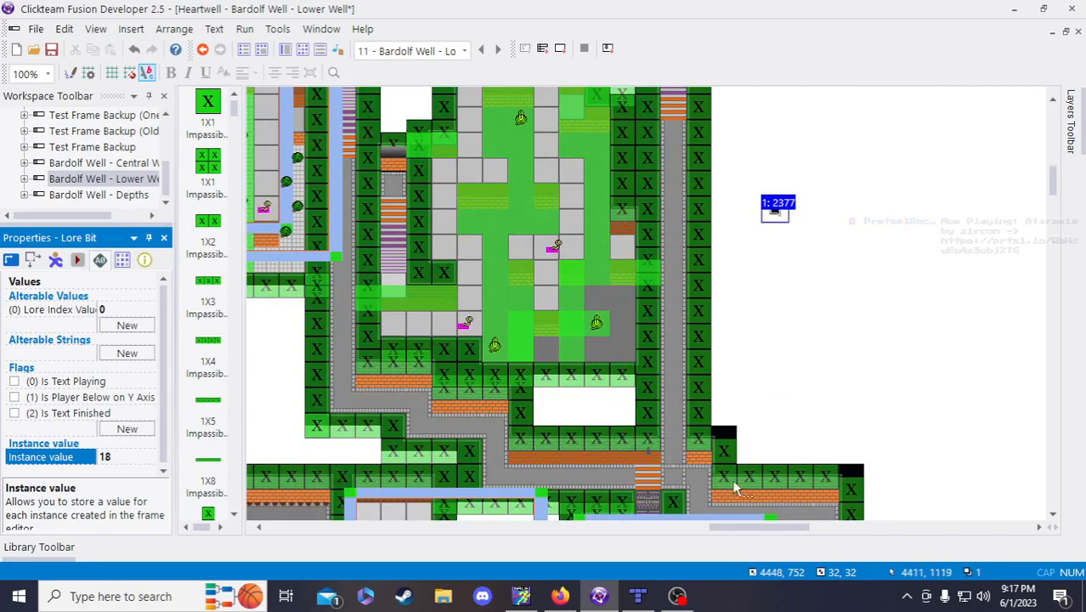
pyautogui.scroll(5, 776, 384)
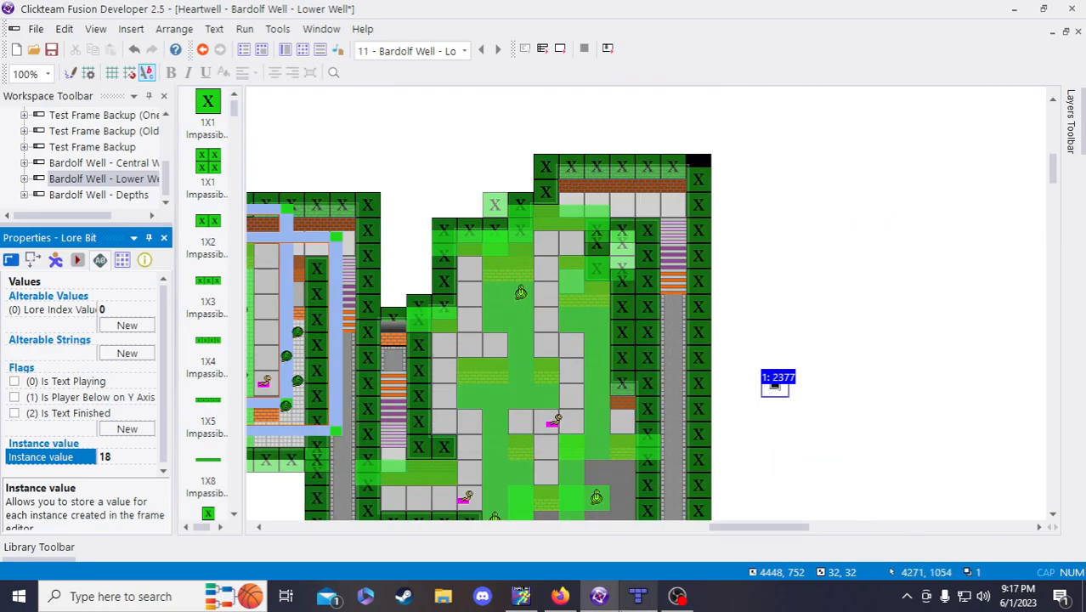
pyautogui.click(637, 595)
pyautogui.scroll(5, 772, 491)
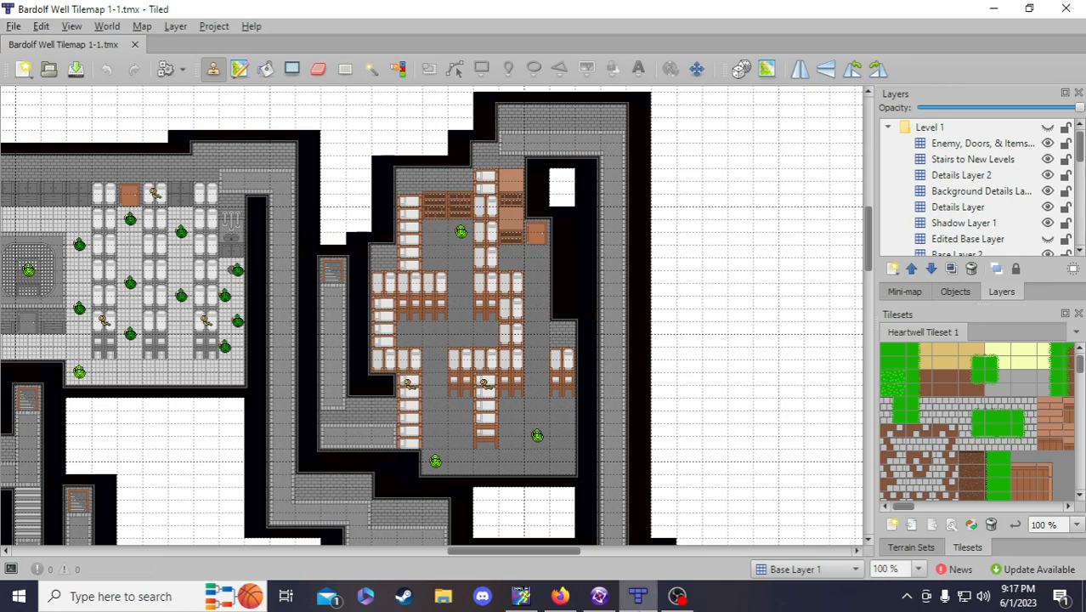
pyautogui.click(599, 595)
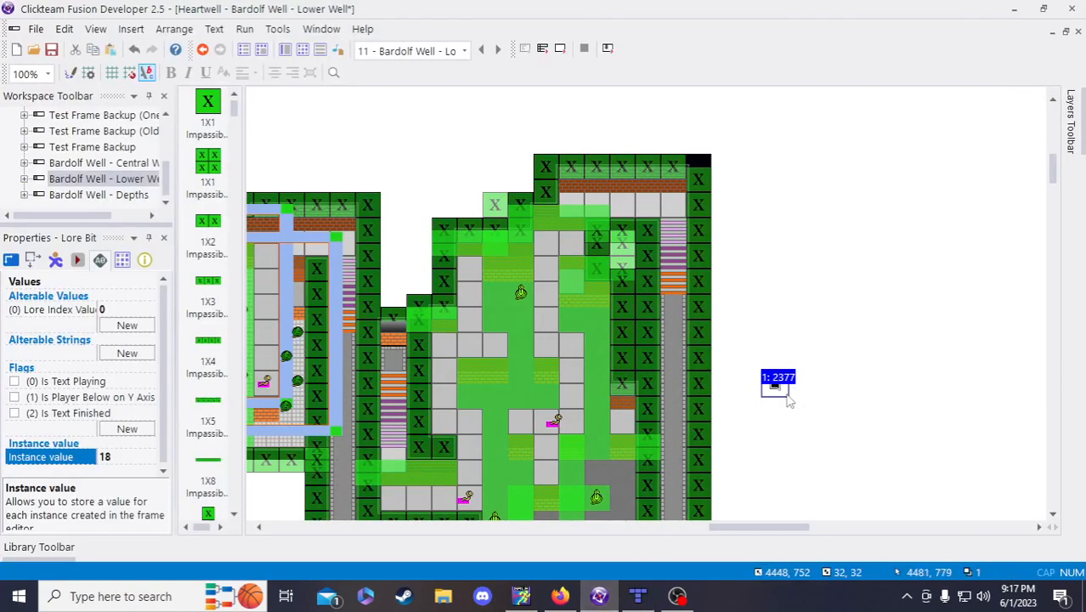
pyautogui.moveTo(776, 386); pyautogui.dragTo(496, 297)
pyautogui.click(826, 379)
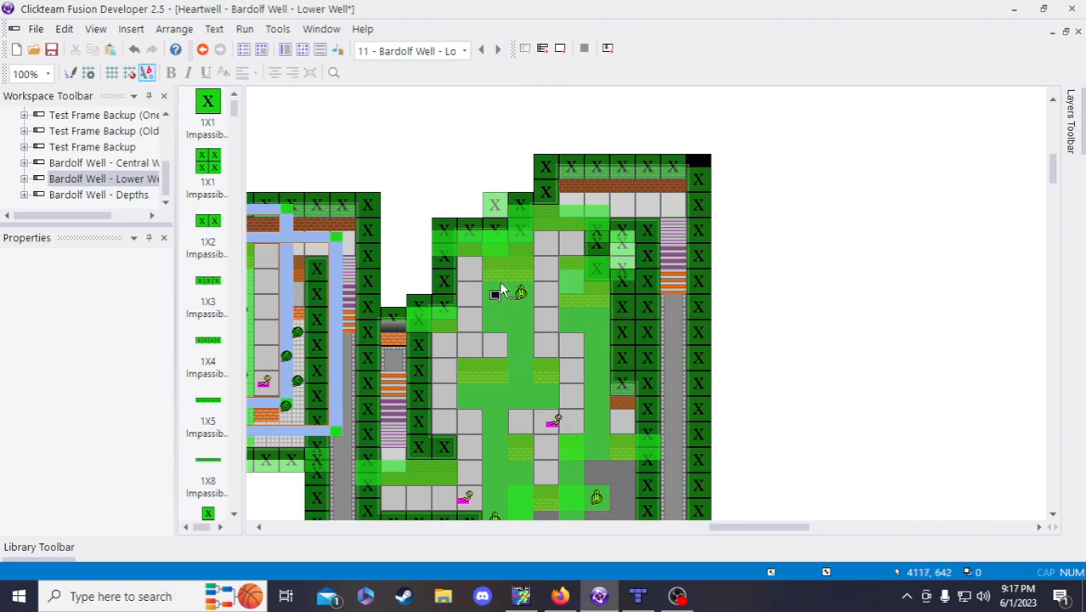
# - Review the Barracks area and check the instance value of the Lore Bit in front of the leftmost bookcase
pyautogui.scroll(-3, 523, 293)
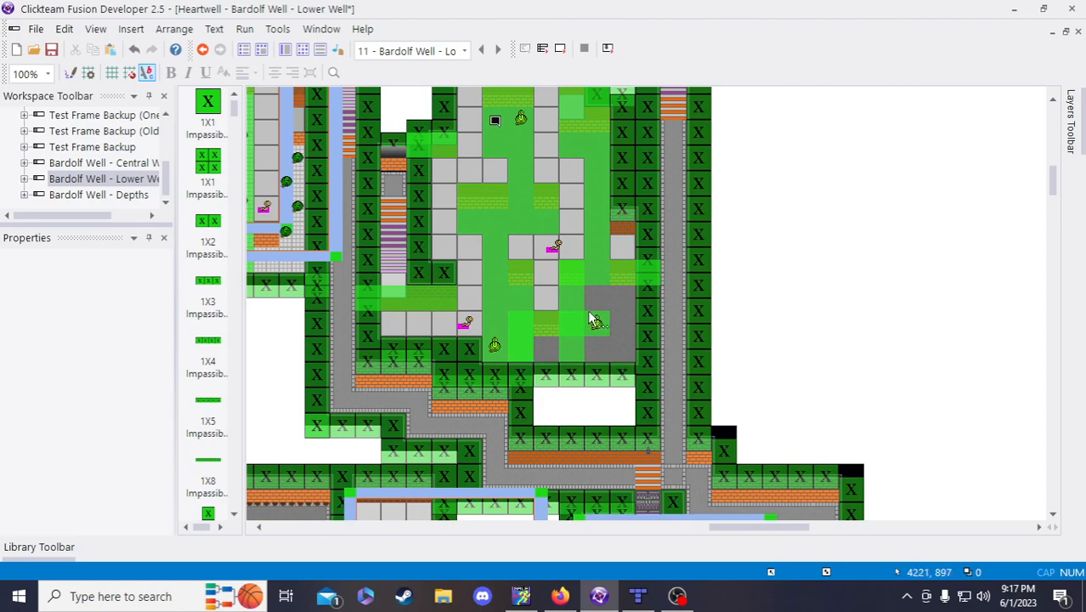
pyautogui.scroll(3, 544, 280)
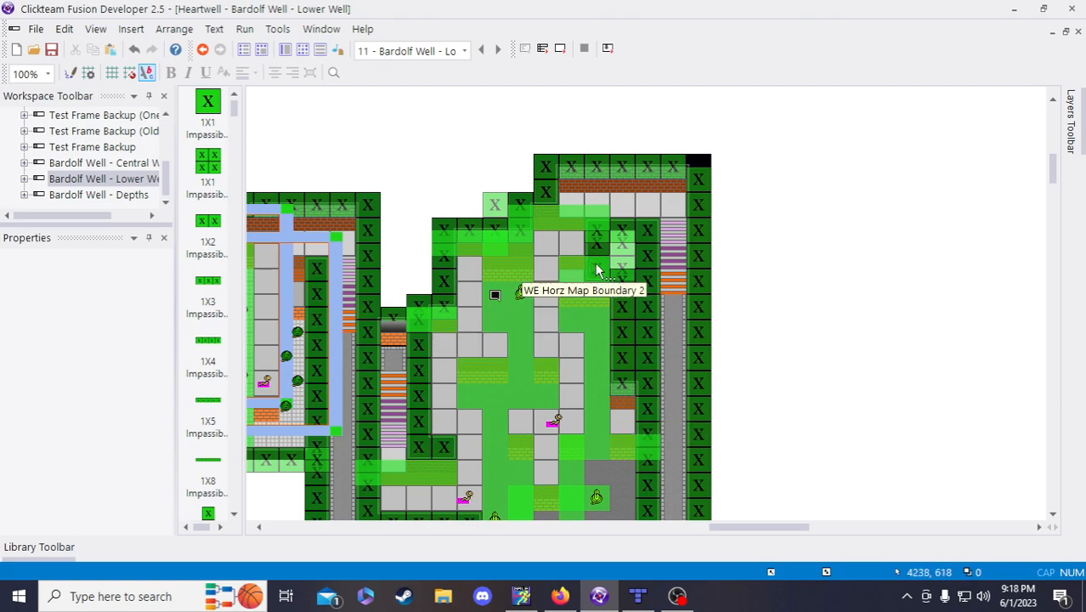
pyautogui.scroll(-3, 638, 299)
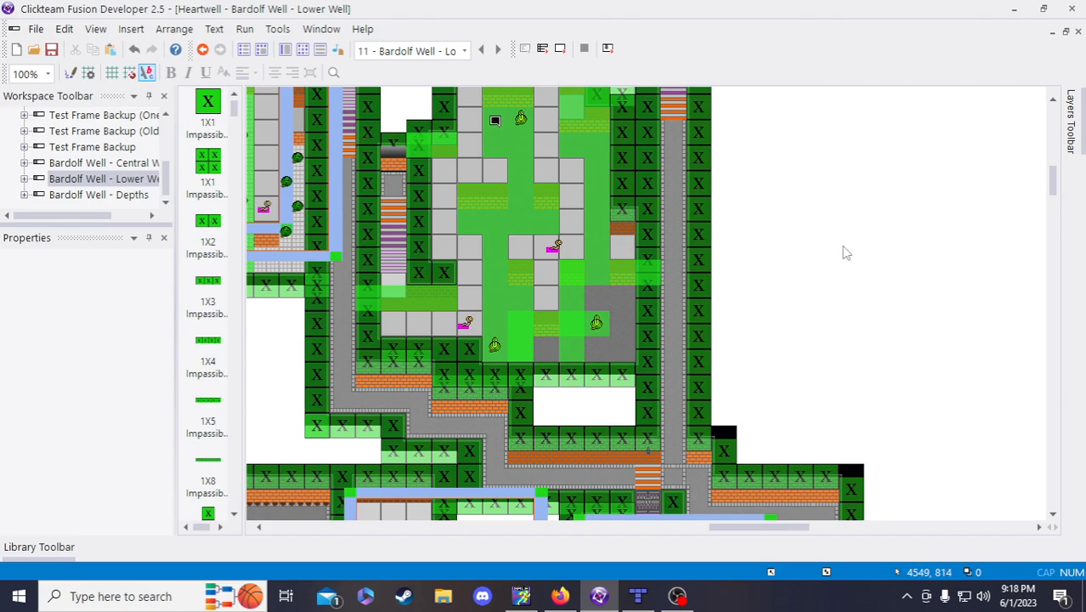
pyautogui.click(494, 120)
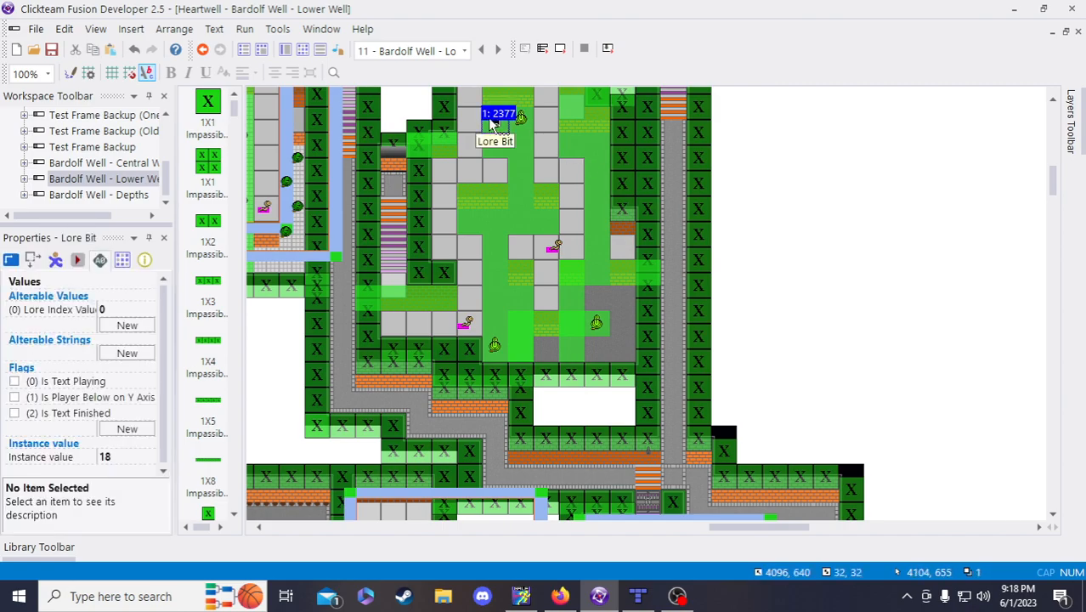
pyautogui.click(720, 244)
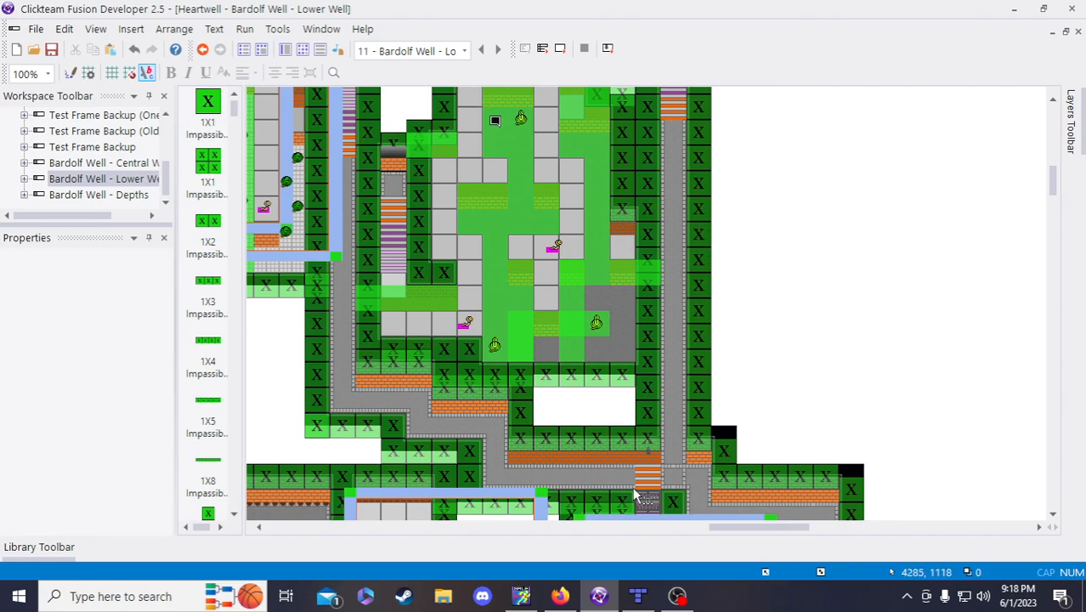
# - In the Heartwell dev notes, add an empty item 20 below item 19
pyautogui.click(564, 600)
pyautogui.click(737, 520)
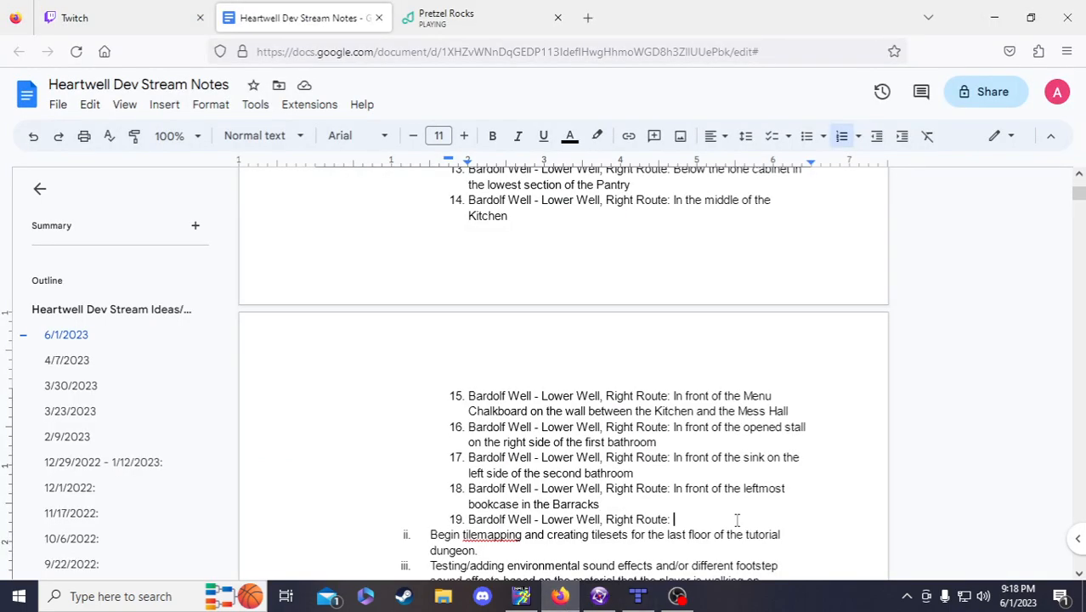
pyautogui.press('Return')
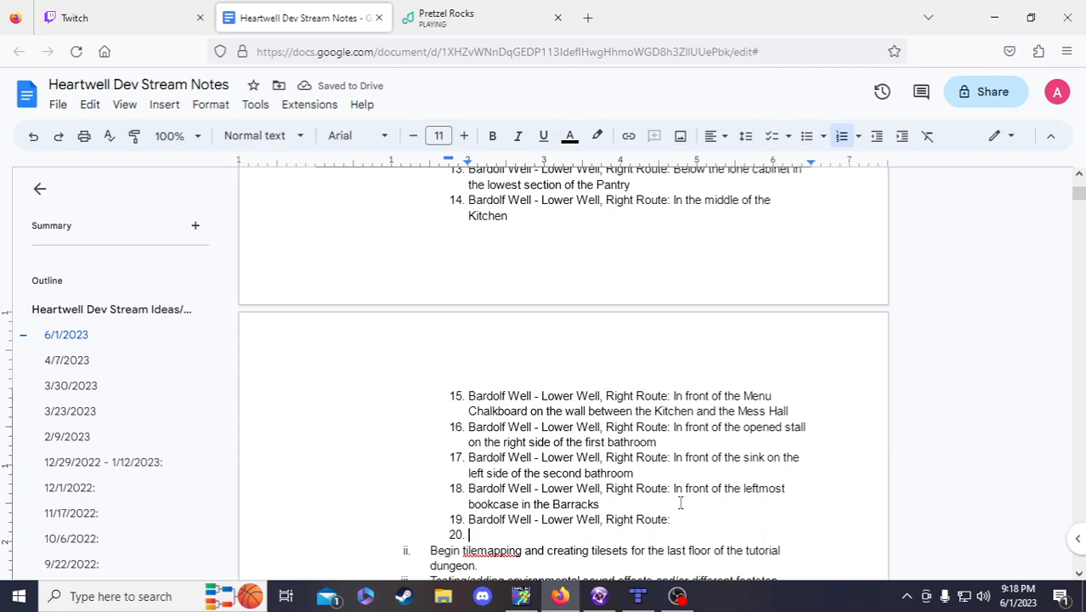
# - Complete item 19 with "In front of the grey door to the room with a grated ceiling in the medical bay"
pyautogui.click(685, 518)
pyautogui.write('In front of the grey t')
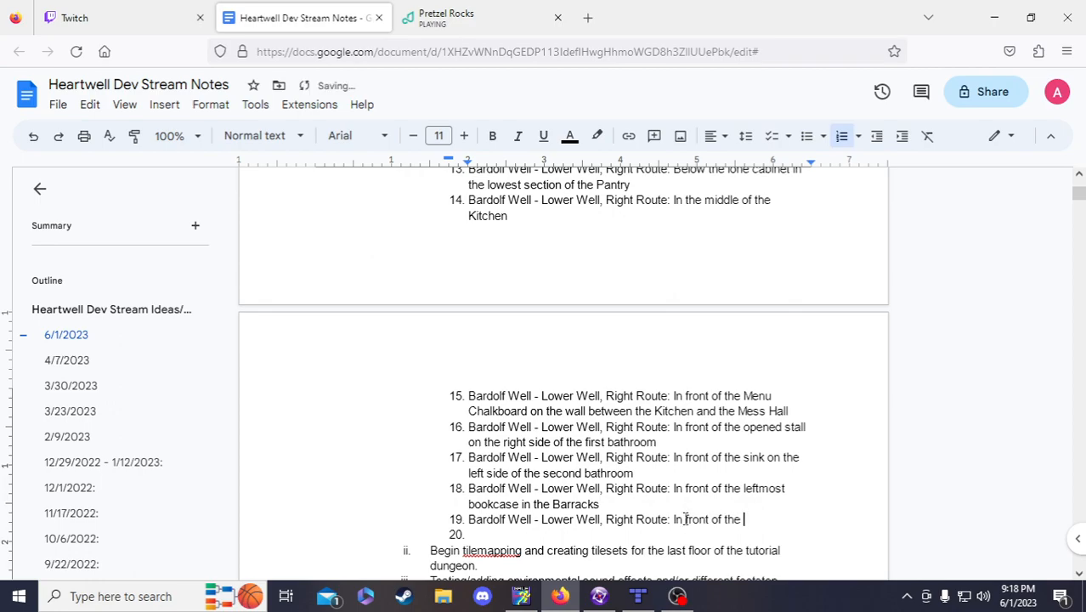
pyautogui.press('BackSpace')
pyautogui.write('door to the room with')
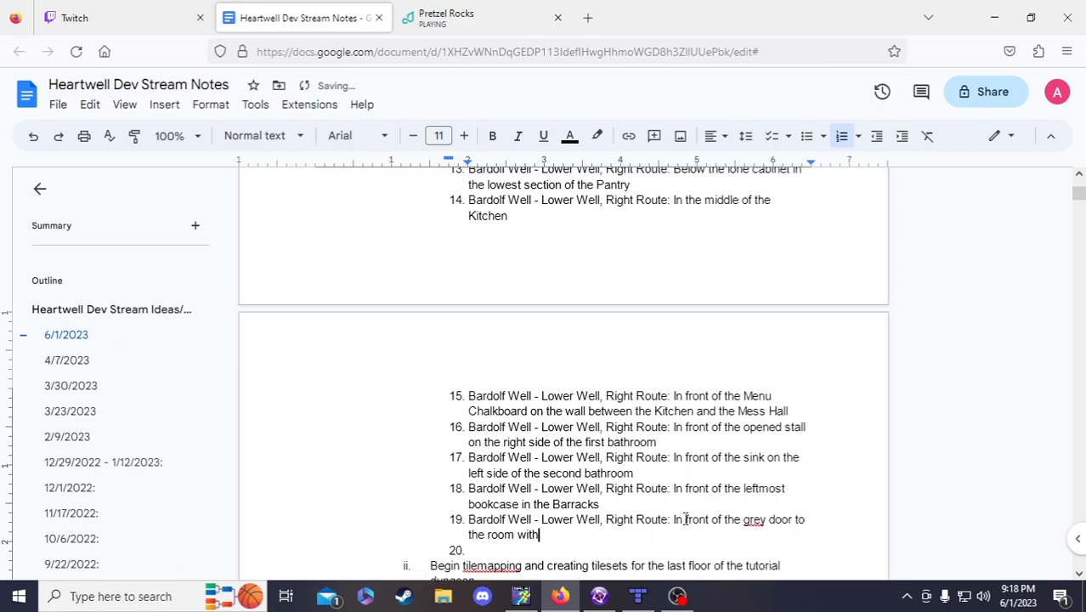
pyautogui.write(' a crated ceu')
pyautogui.press('BackSpace')
pyautogui.write('iling th')
pyautogui.press('BackSpace')
pyautogui.press('BackSpace')
pyautogui.write('in the ')
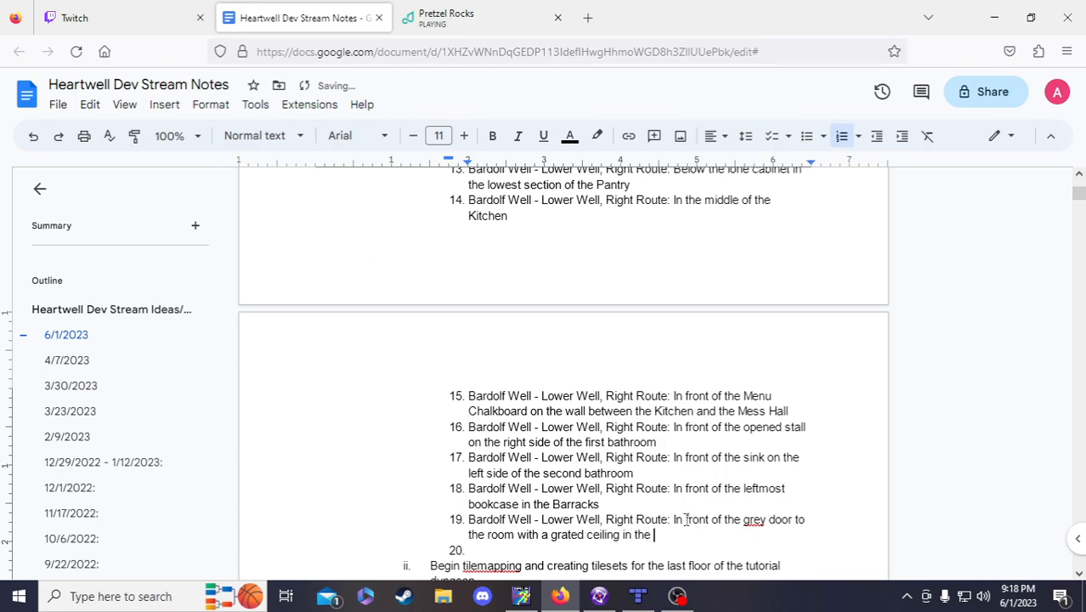
pyautogui.write('medical bay')
# - Consult the medical bay layout in Tiled and, in Clickteam Fusion, duplicate the Barracks Lore Bit into the empty area below the medical bay
pyautogui.click(599, 596)
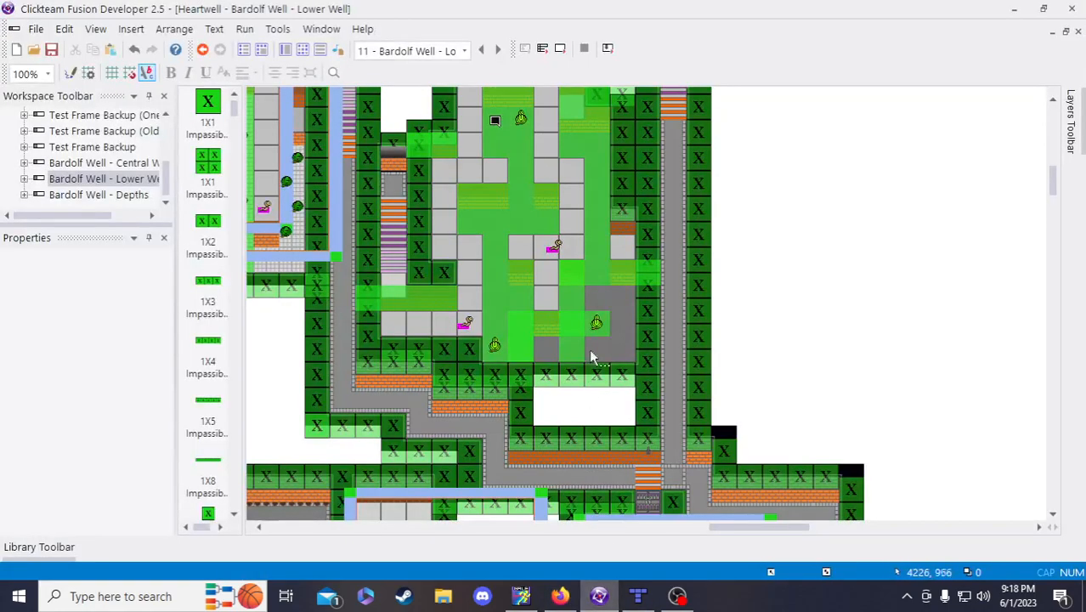
pyautogui.click(496, 295)
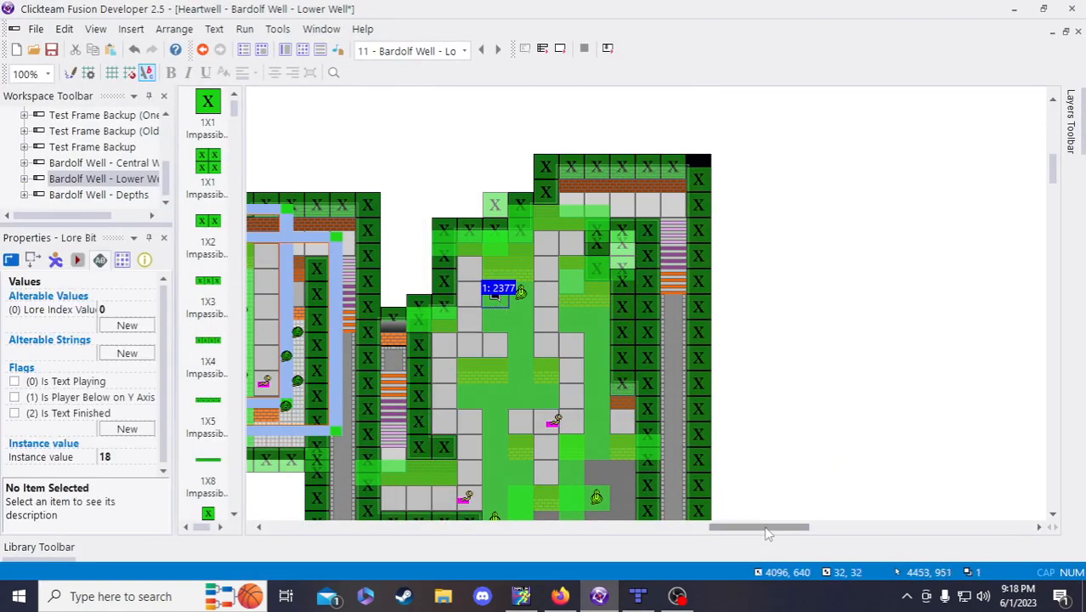
pyautogui.moveTo(765, 527); pyautogui.dragTo(718, 528)
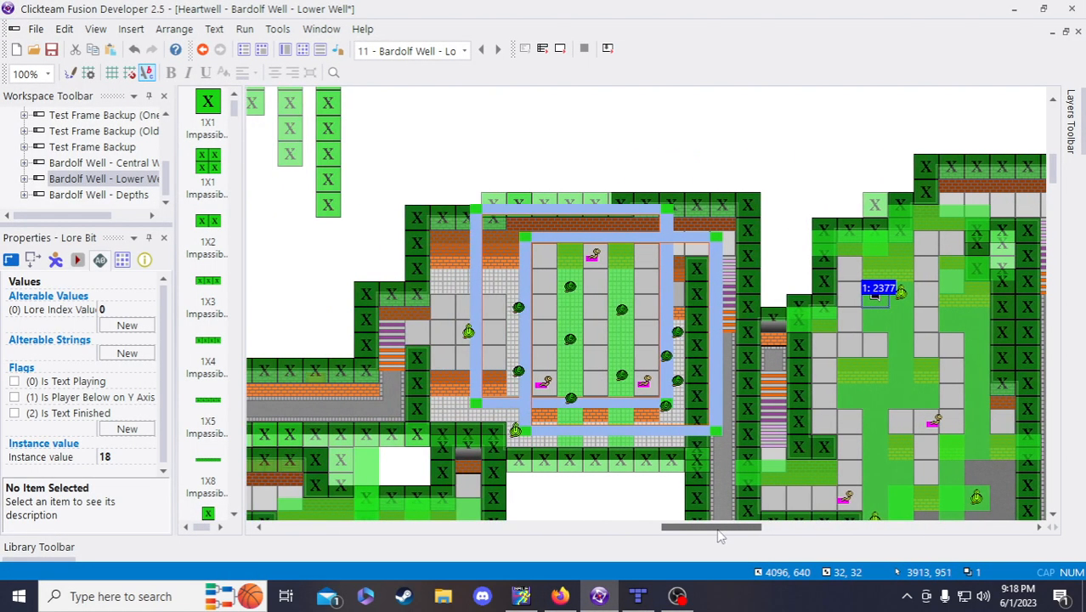
pyautogui.click(638, 595)
pyautogui.moveTo(530, 550); pyautogui.dragTo(480, 550)
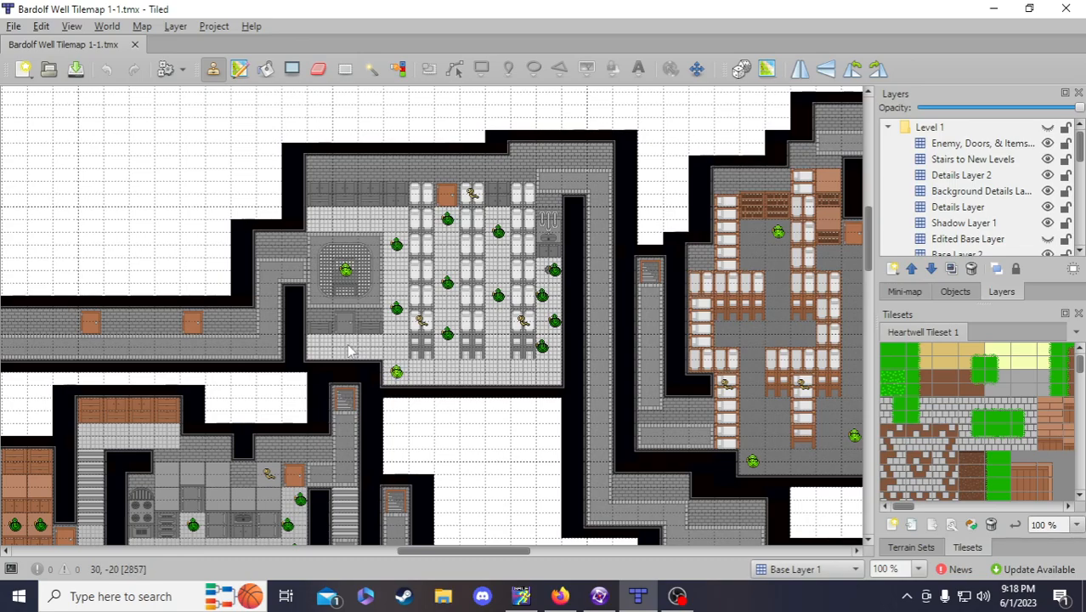
pyautogui.click(599, 595)
pyautogui.click(543, 514)
pyautogui.hotkey('ctrl', 'v')
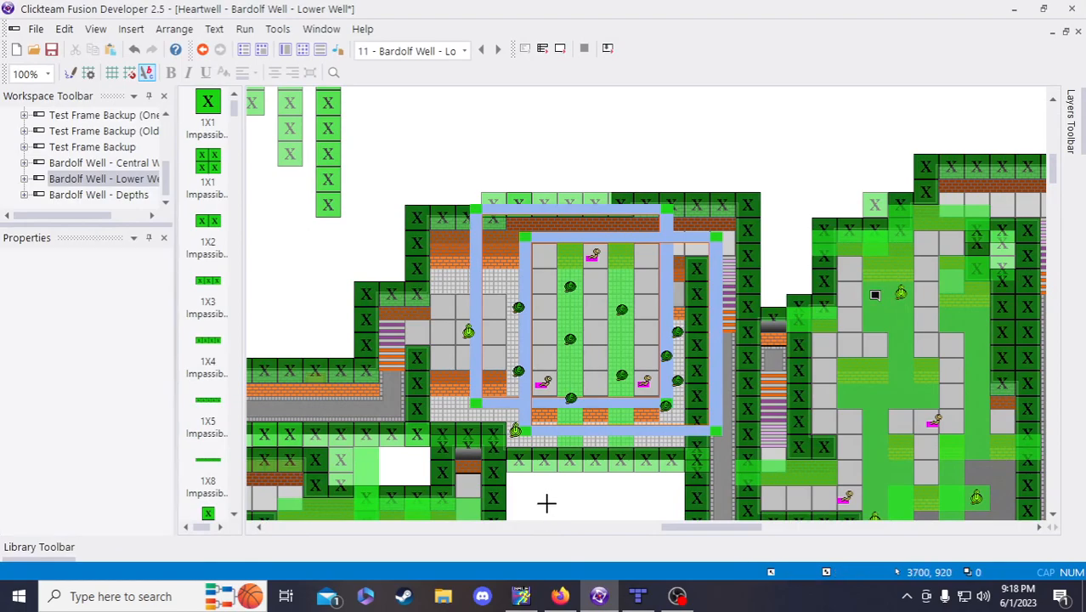
pyautogui.click(546, 503)
pyautogui.click(560, 510)
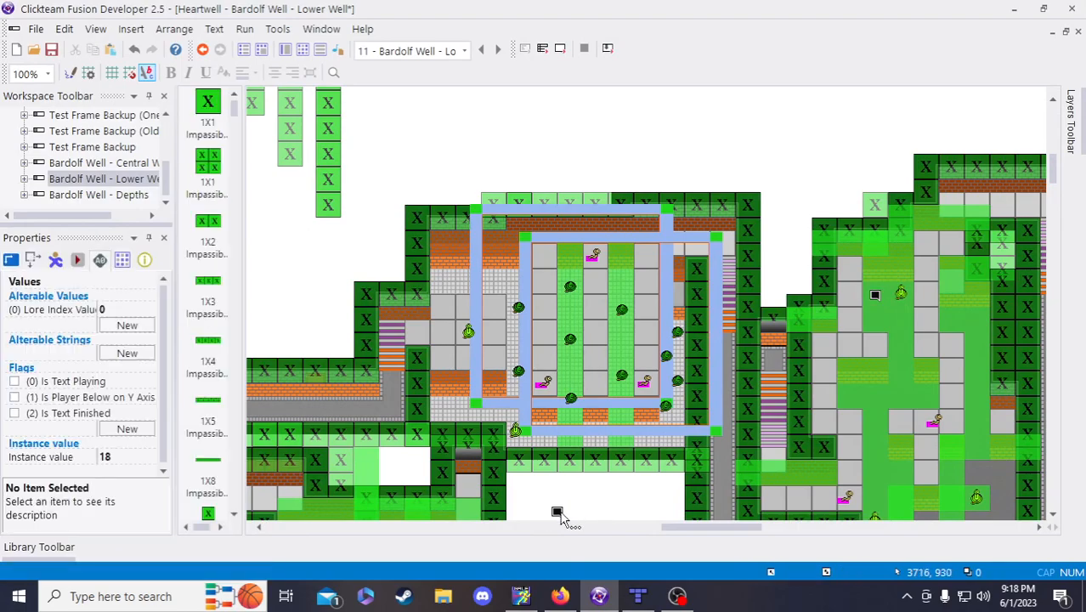
# - Move the new Lore Bit in front of the medical bay's grey door and set its instance value to 19
pyautogui.moveTo(562, 518); pyautogui.dragTo(475, 414)
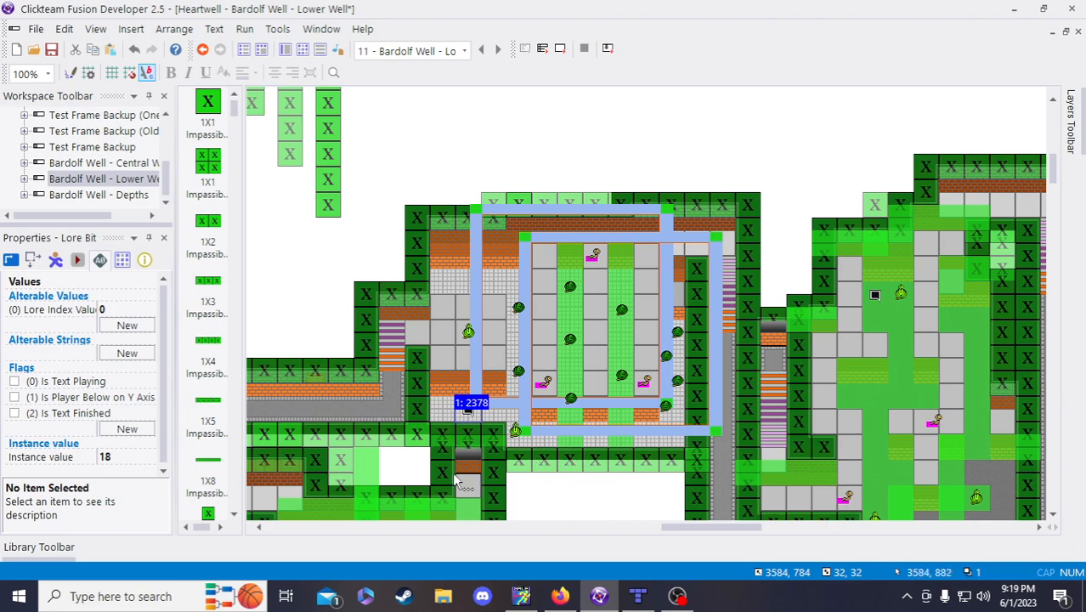
pyautogui.click(119, 459)
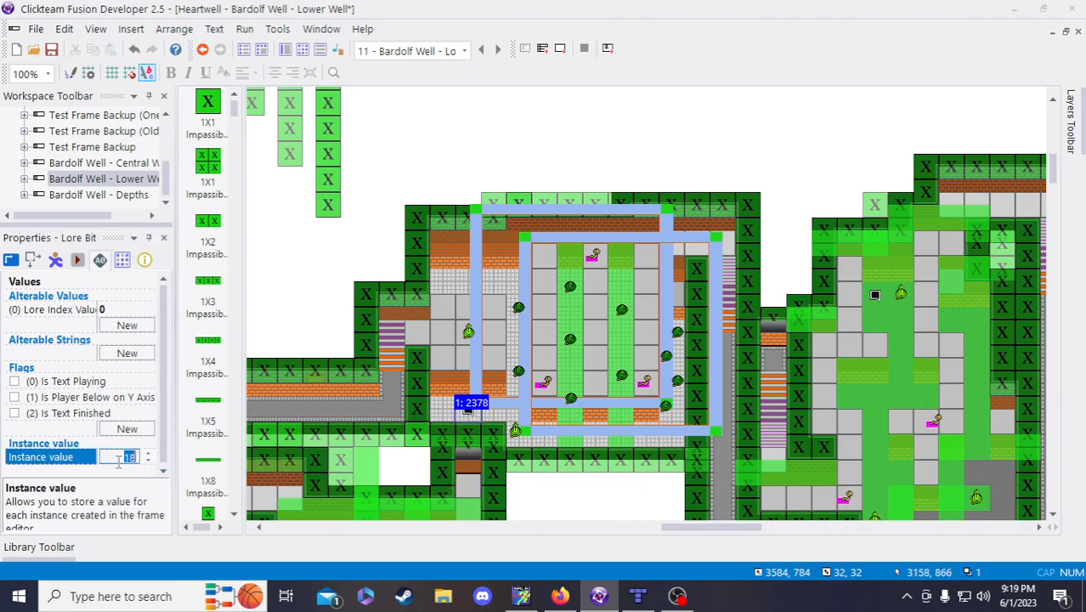
pyautogui.click(549, 508)
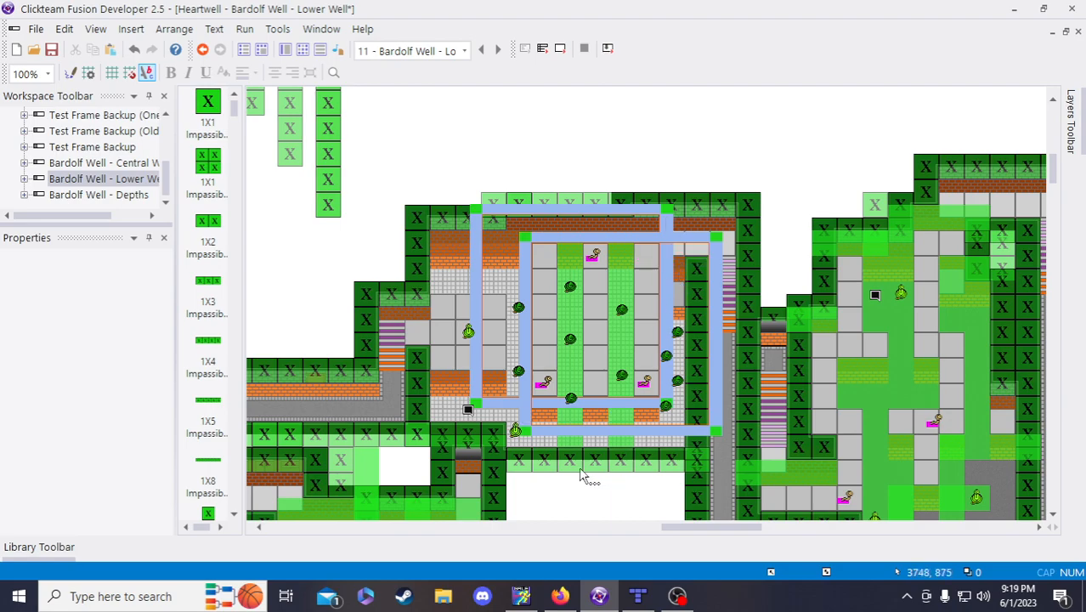
# - Check the instance values of the medical bay and Barracks Lore Bits, and save the project
pyautogui.click(468, 409)
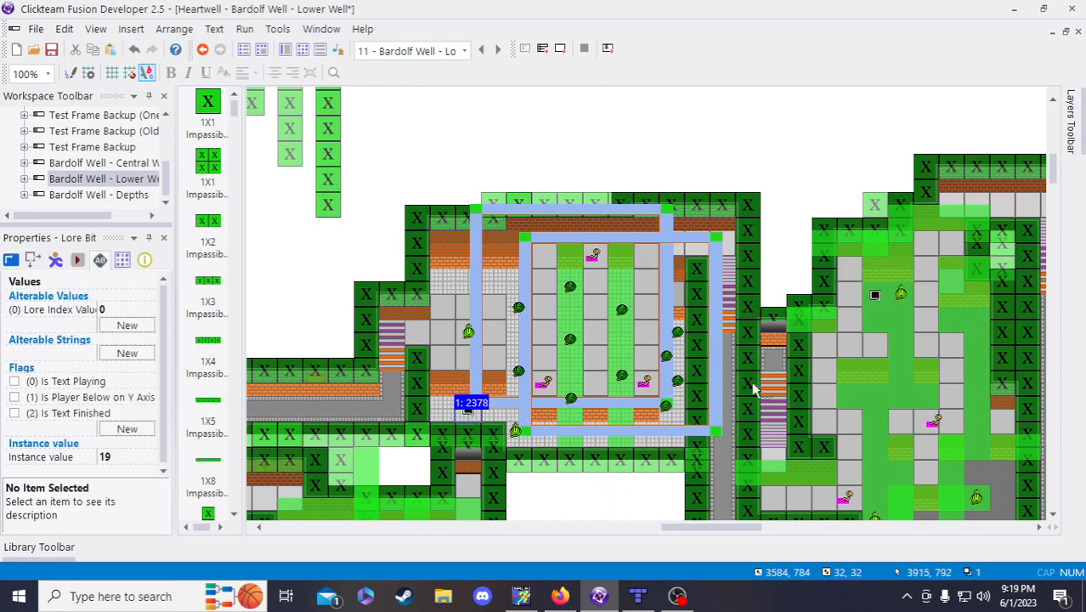
pyautogui.click(874, 293)
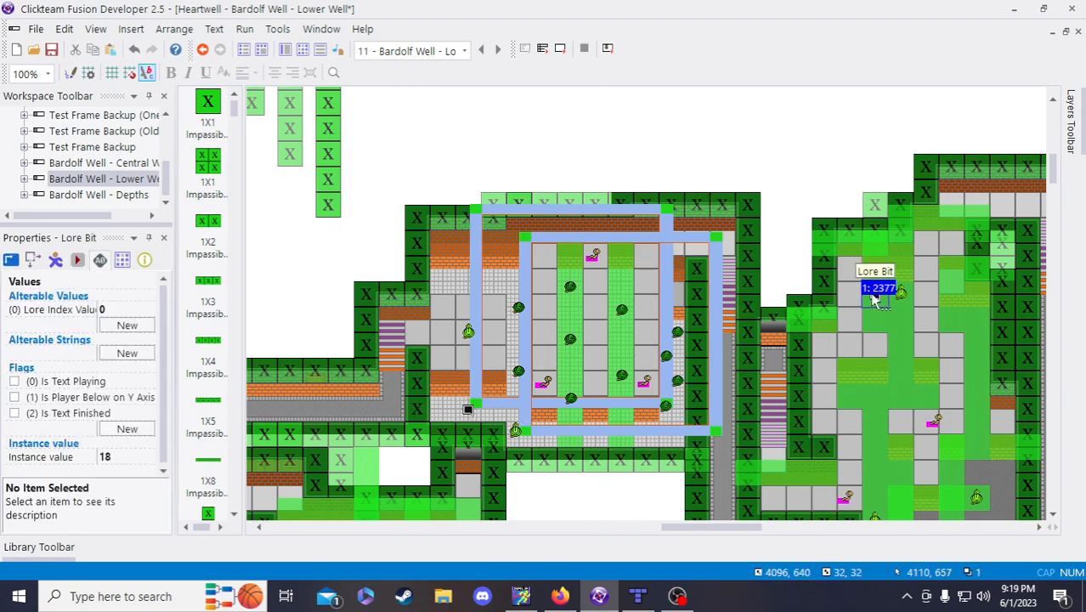
pyautogui.click(599, 176)
pyautogui.click(51, 49)
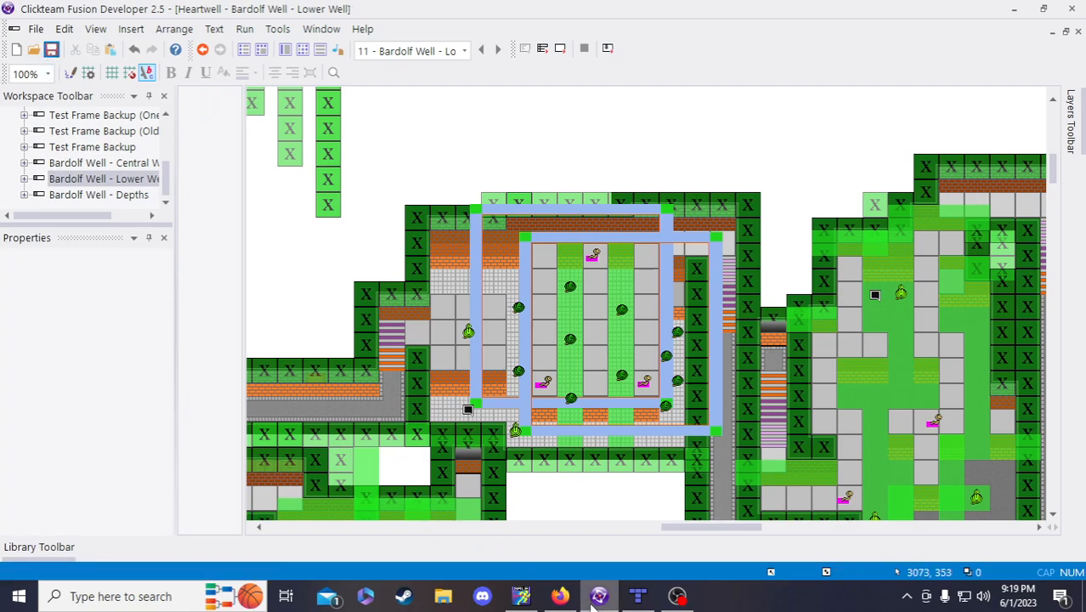
# - In the Heartwell dev notes, fill item 20 with the prefix "Bardolf Well - Lower Well, Right Route:" copied from item 19
pyautogui.click(558, 598)
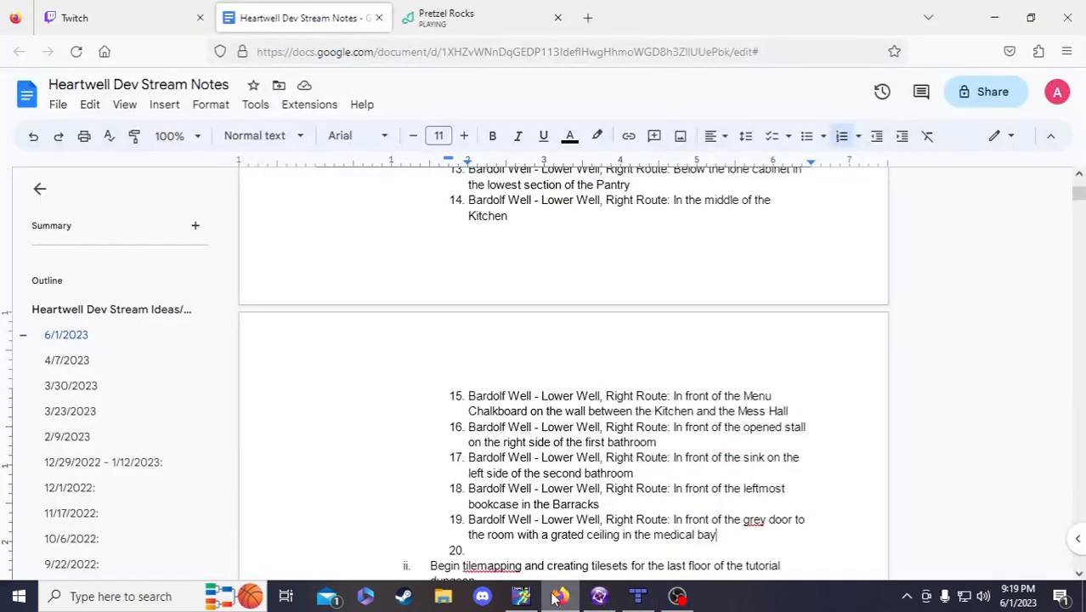
pyautogui.click(488, 549)
pyautogui.scroll(-1, 478, 567)
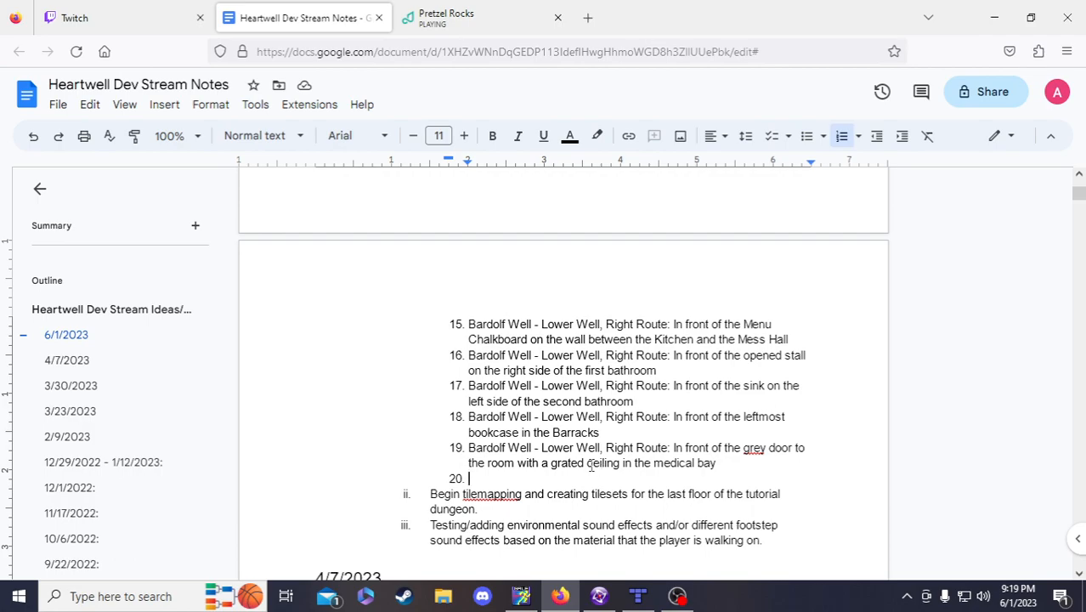
pyautogui.moveTo(468, 447); pyautogui.dragTo(671, 444)
pyautogui.hotkey('ctrl', 'c')
pyautogui.click(513, 483)
pyautogui.hotkey('ctrl', 'v')
pyautogui.doubleClick(559, 478)
pyautogui.write('Left')
pyautogui.hotkey('ctrl', 'z')
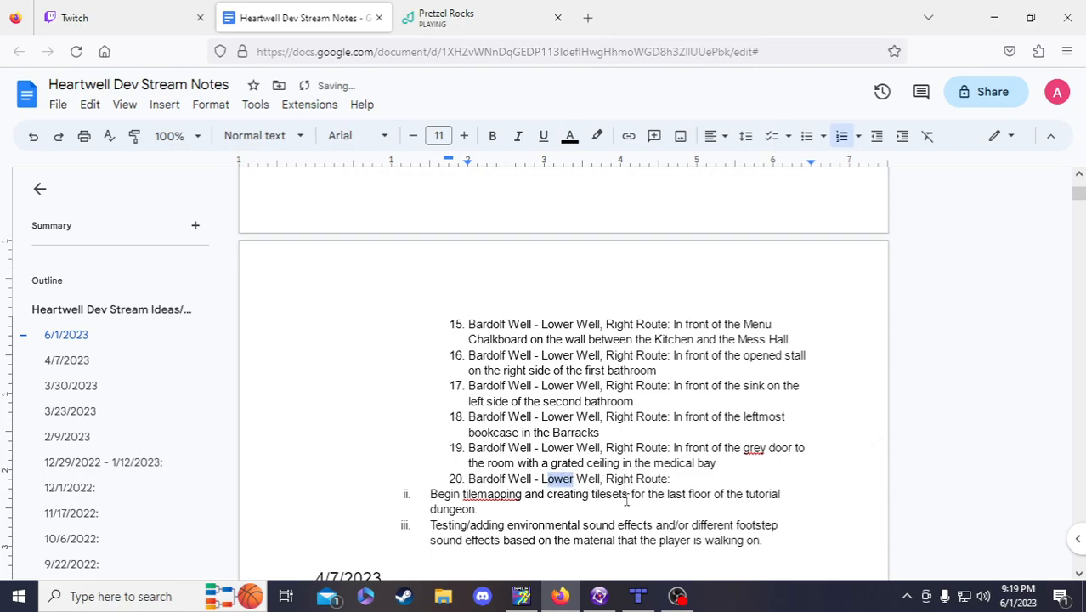
# - Change "Right" to "Left" in item 20's prefix and add an empty item 21 below it
pyautogui.doubleClick(615, 479)
pyautogui.write('Left')
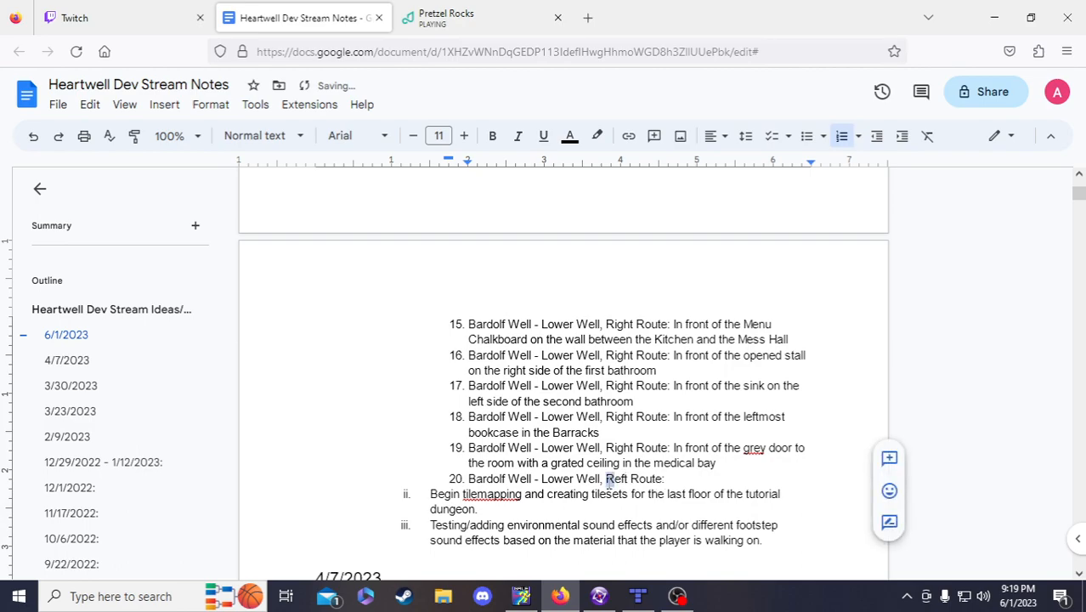
pyautogui.click(682, 479)
pyautogui.press('Return')
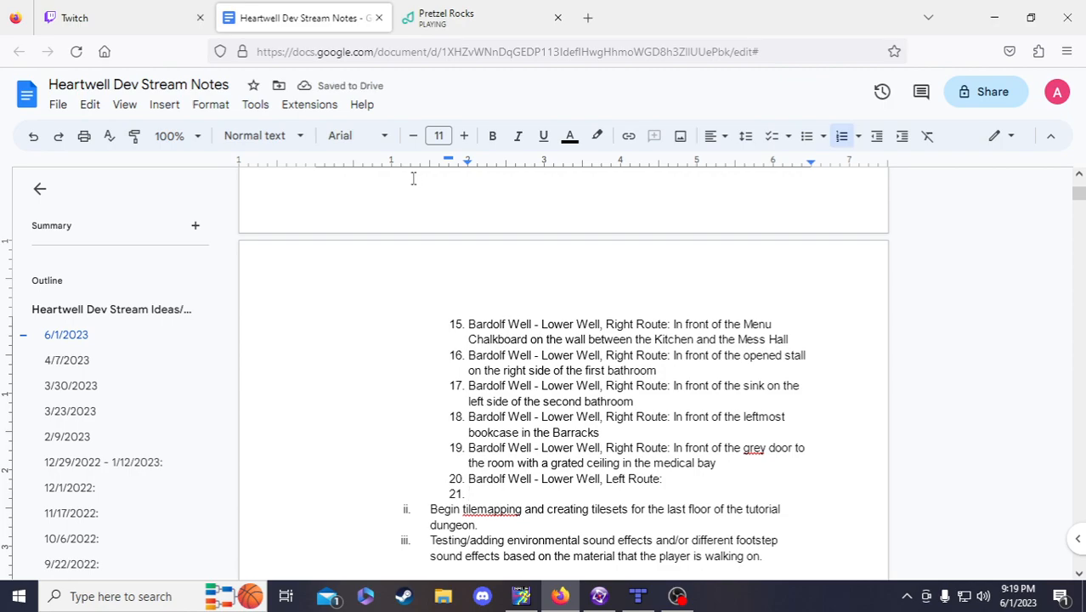
# - In Clickteam Fusion, look over the area around the medical bay and check its Lore Bit's instance value
pyautogui.click(609, 599)
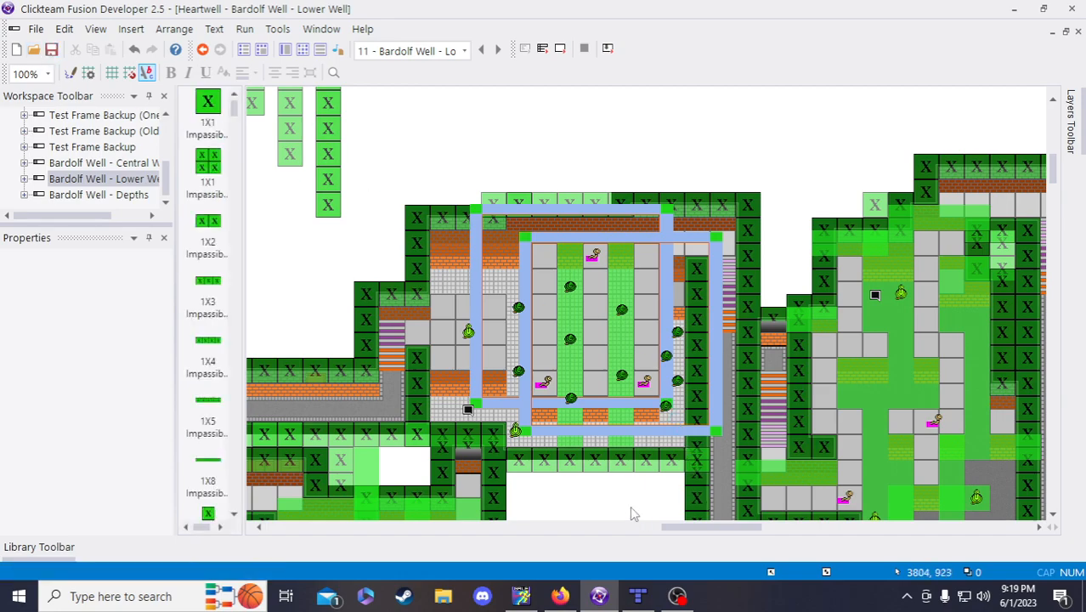
pyautogui.scroll(-3, 630, 510)
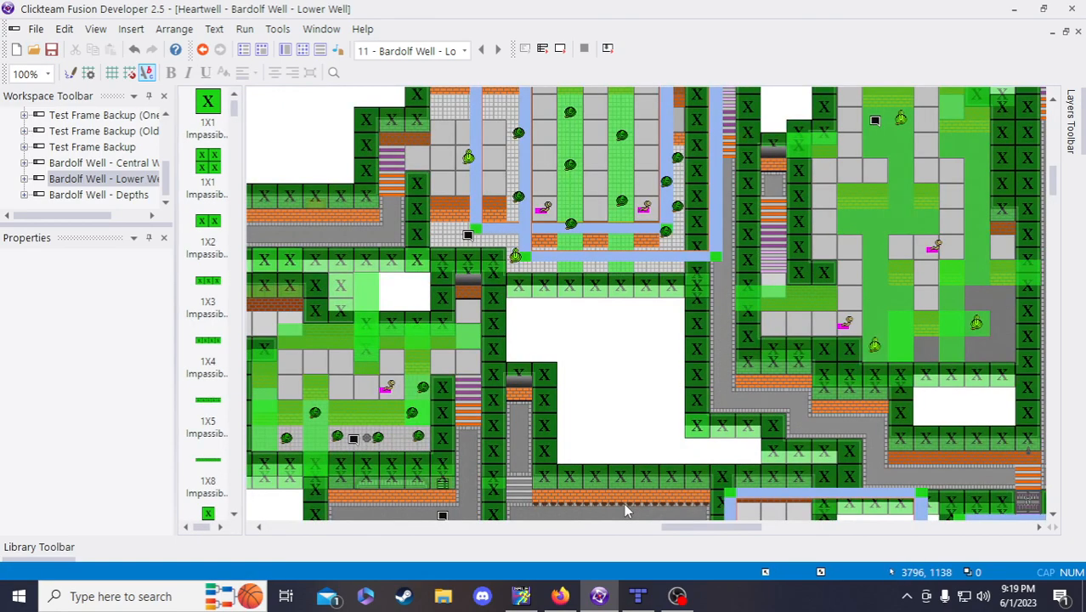
pyautogui.scroll(3, 625, 455)
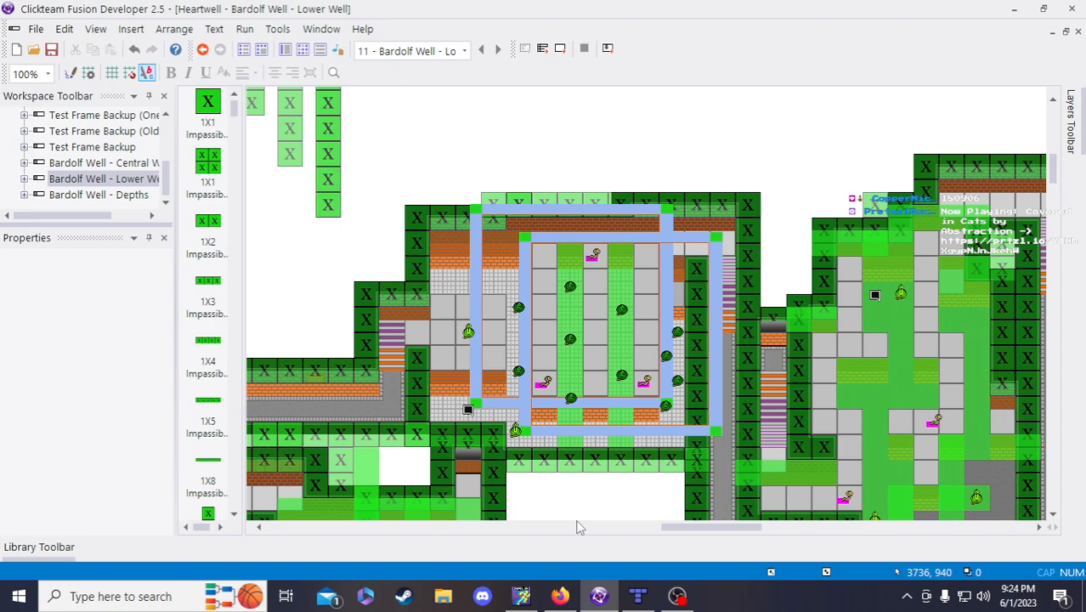
pyautogui.click(467, 410)
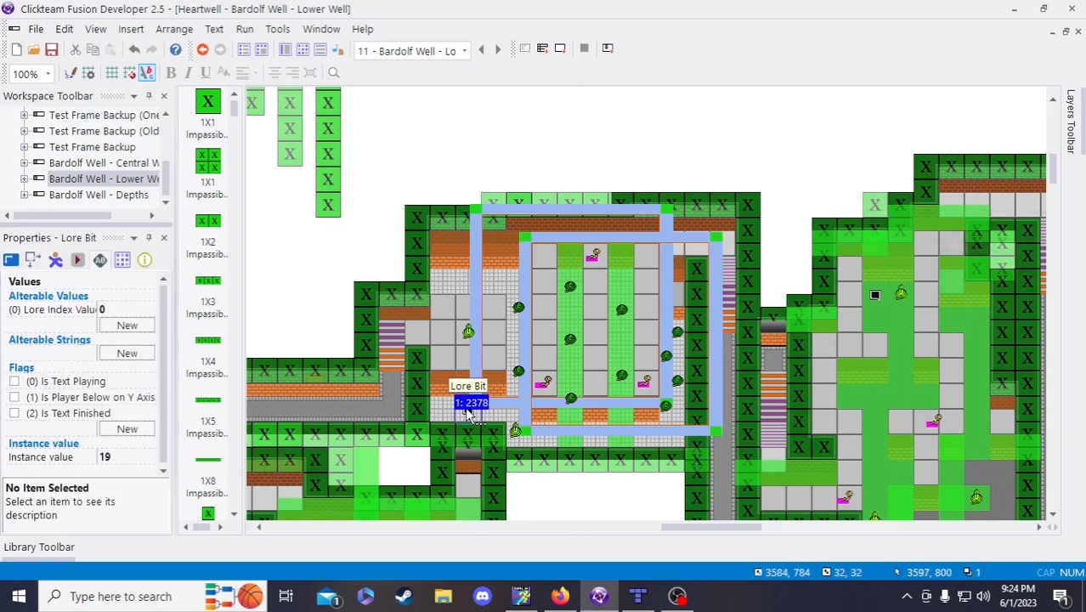
# - In the Heartwell dev notes, complete item 20 with "Below the leftmost pumpkin container"
pyautogui.click(559, 596)
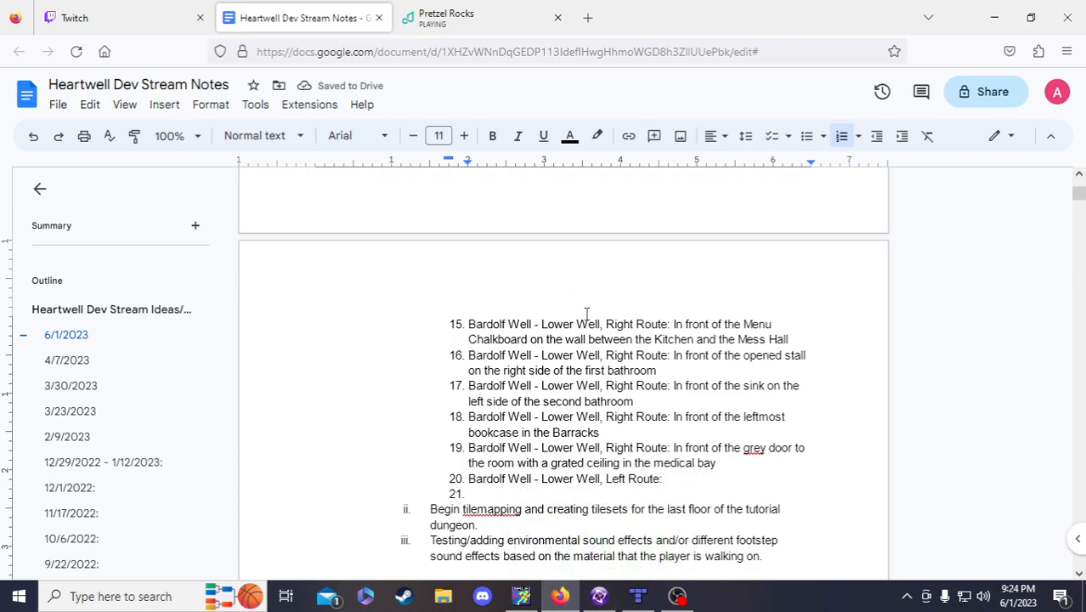
pyautogui.write('Below the')
pyautogui.write('mo')
pyautogui.press('BackSpace')
pyautogui.press('BackSpace')
pyautogui.write('mo')
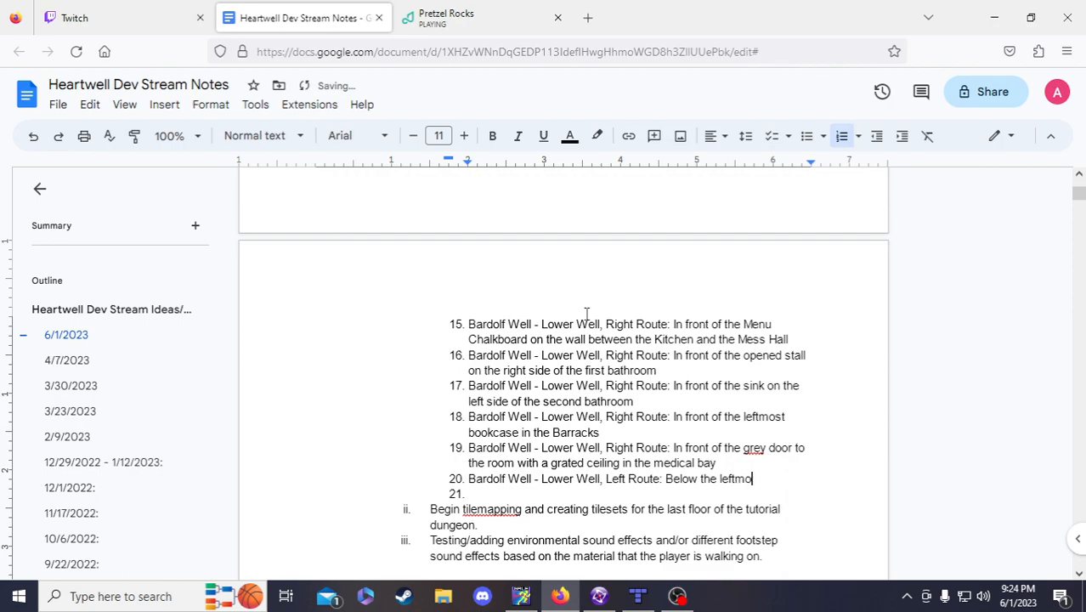
pyautogui.write('st pumpkin container')
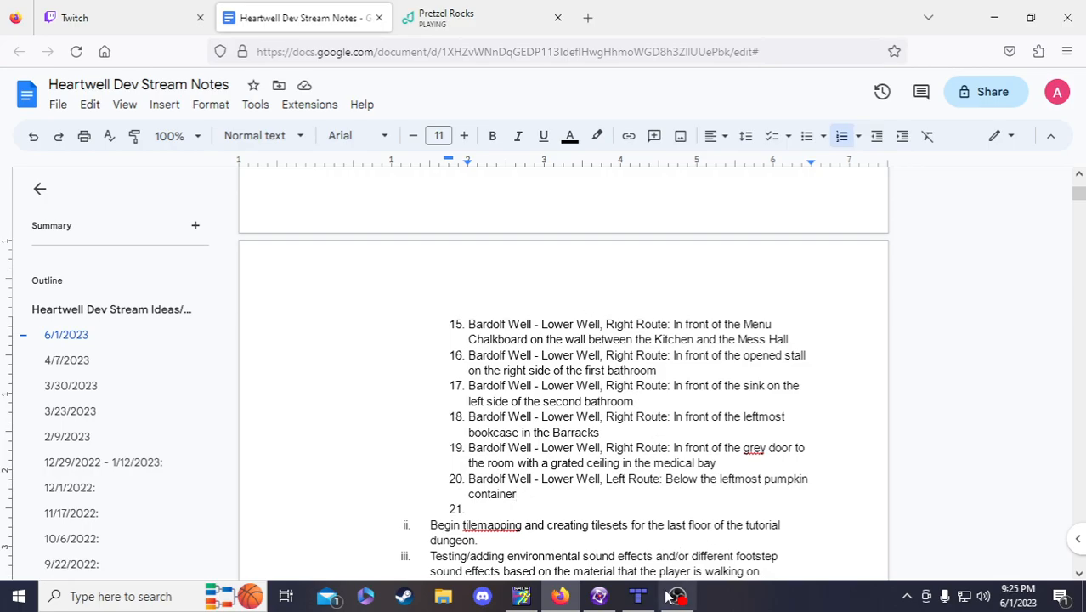
# - View the storage room in the Tiled map, then copy the medical bay's Lore Bit in Clickteam Fusion
pyautogui.click(637, 596)
pyautogui.moveTo(520, 554); pyautogui.dragTo(351, 556)
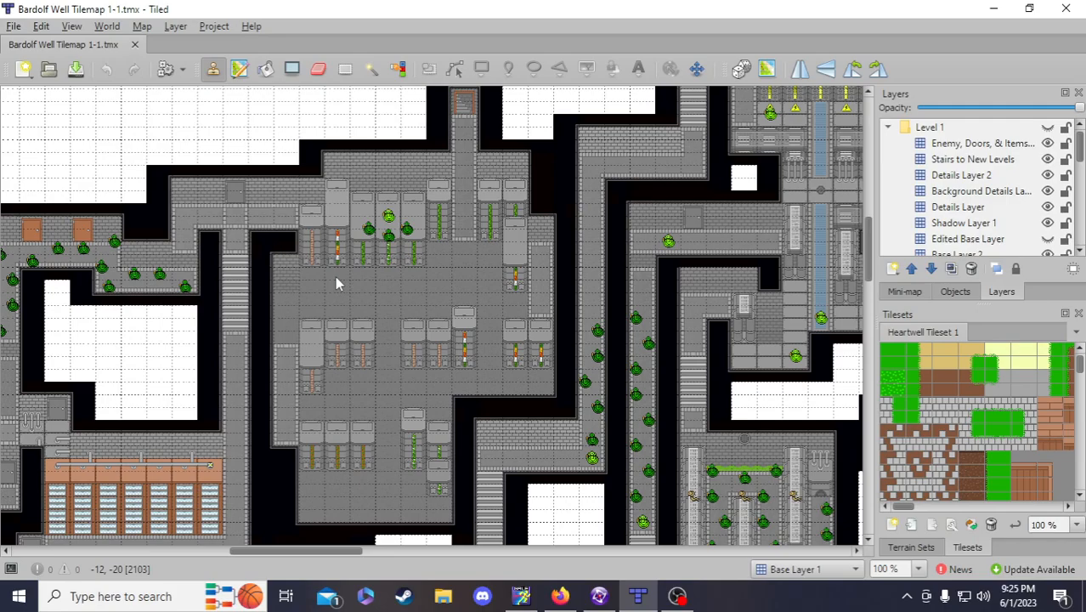
pyautogui.click(594, 600)
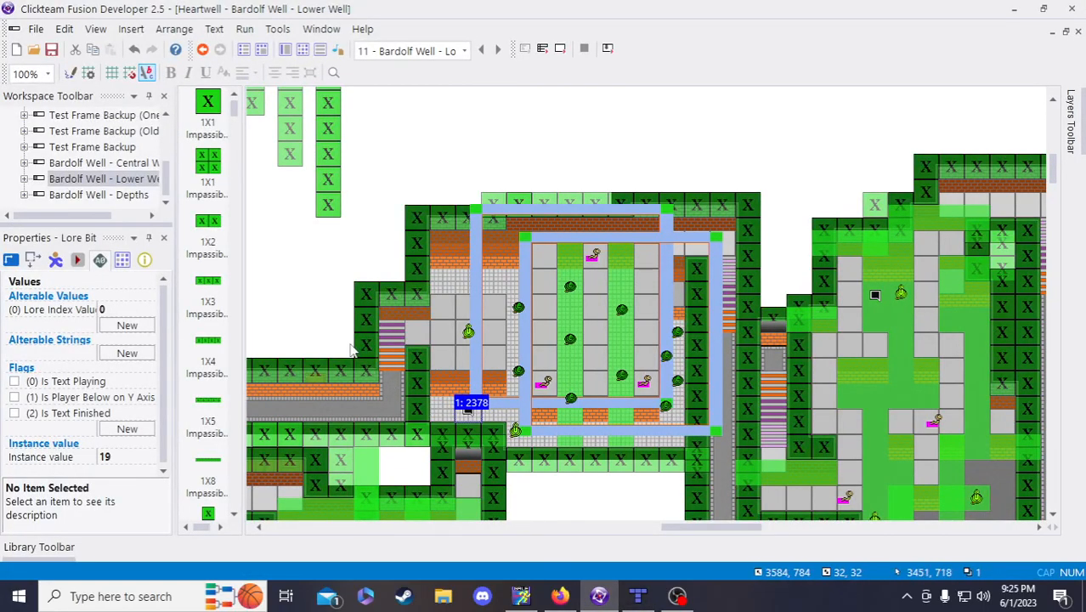
pyautogui.click(309, 338)
pyautogui.click(467, 408)
pyautogui.click(319, 300)
pyautogui.click(468, 412)
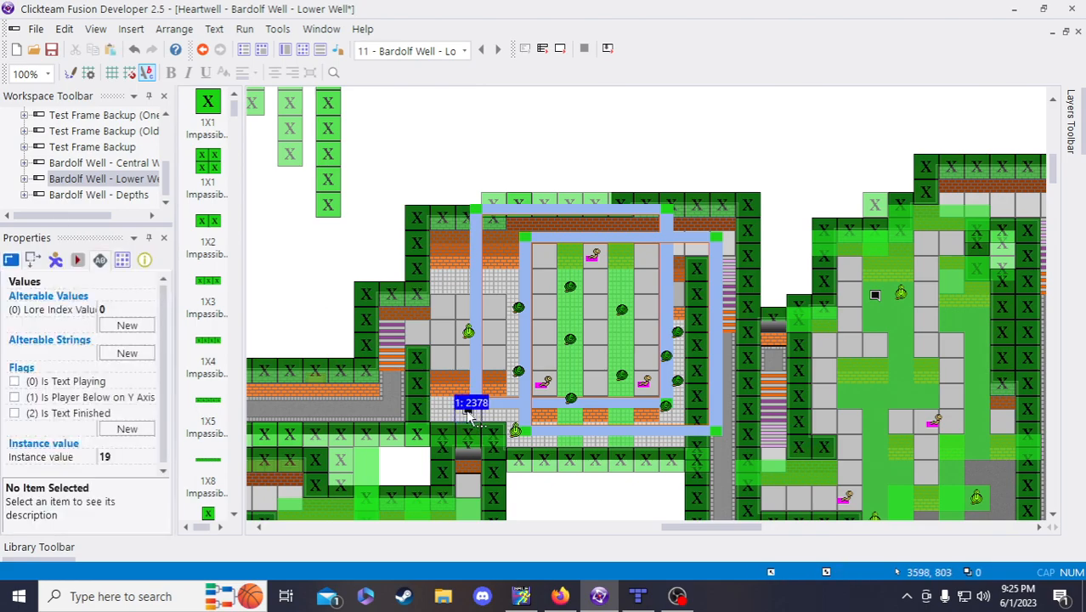
# - Paste the copied Lore Bit and place it below the leftmost pumpkin container in the large storage room
pyautogui.click(339, 336)
pyautogui.moveTo(680, 528); pyautogui.dragTo(532, 532)
pyautogui.hotkey('ctrl', 'v')
pyautogui.click(523, 222)
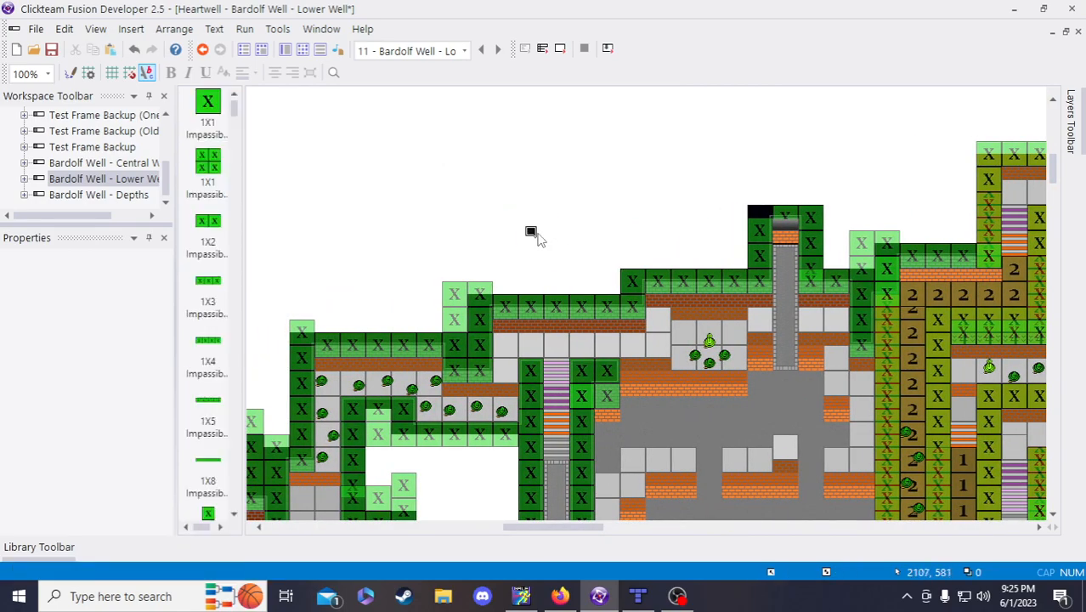
pyautogui.click(533, 233)
pyautogui.moveTo(652, 412); pyautogui.dragTo(659, 413)
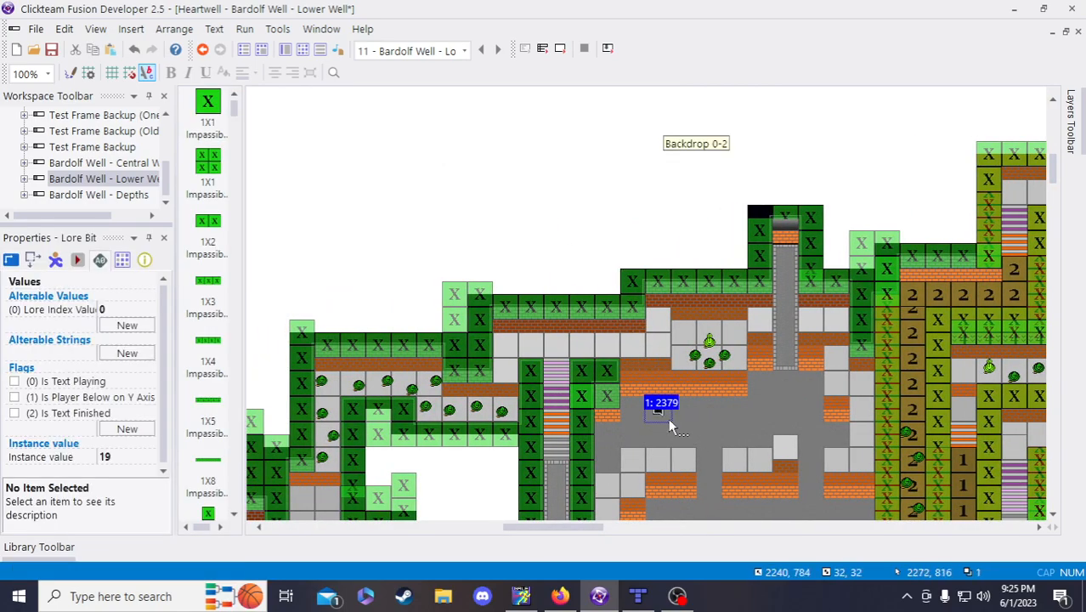
# - Set the instance value of the storage room's new Lore Bit to 20 and save the project
pyautogui.click(123, 457)
pyautogui.write('20')
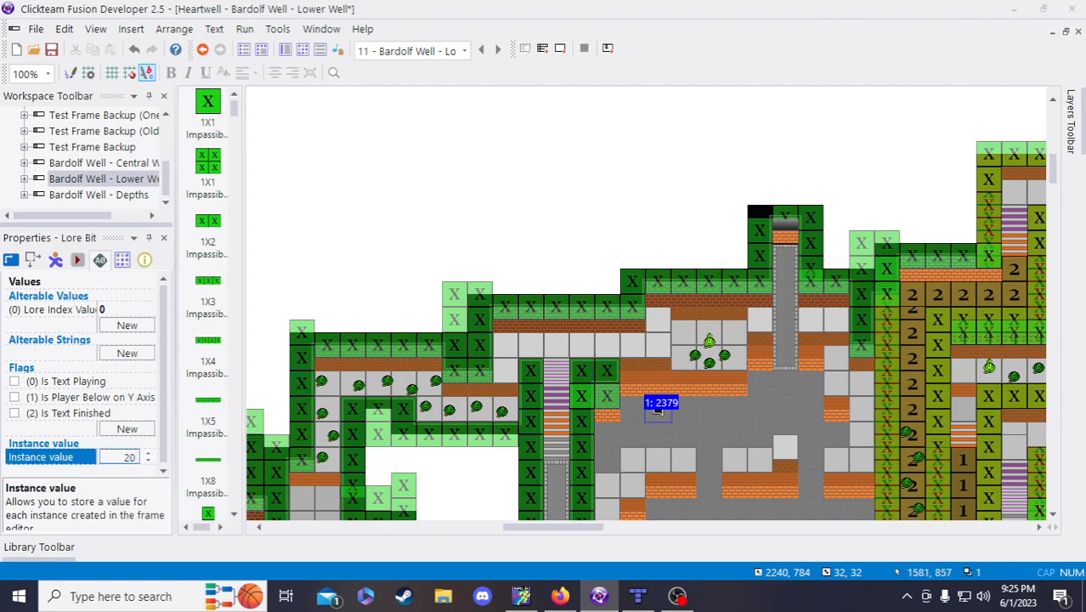
pyautogui.click(404, 219)
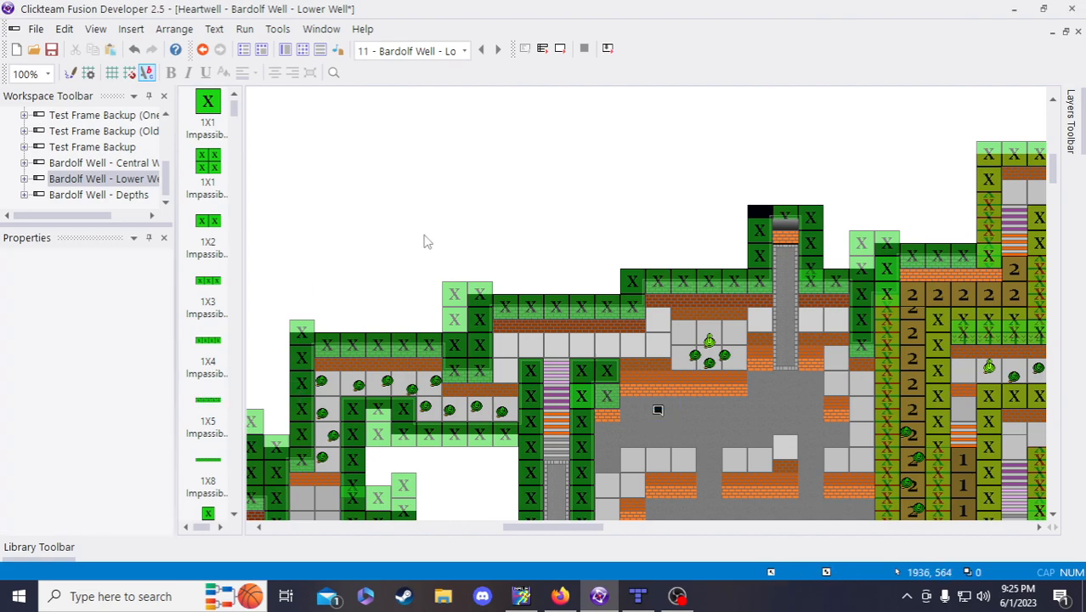
pyautogui.click(660, 412)
pyautogui.click(568, 241)
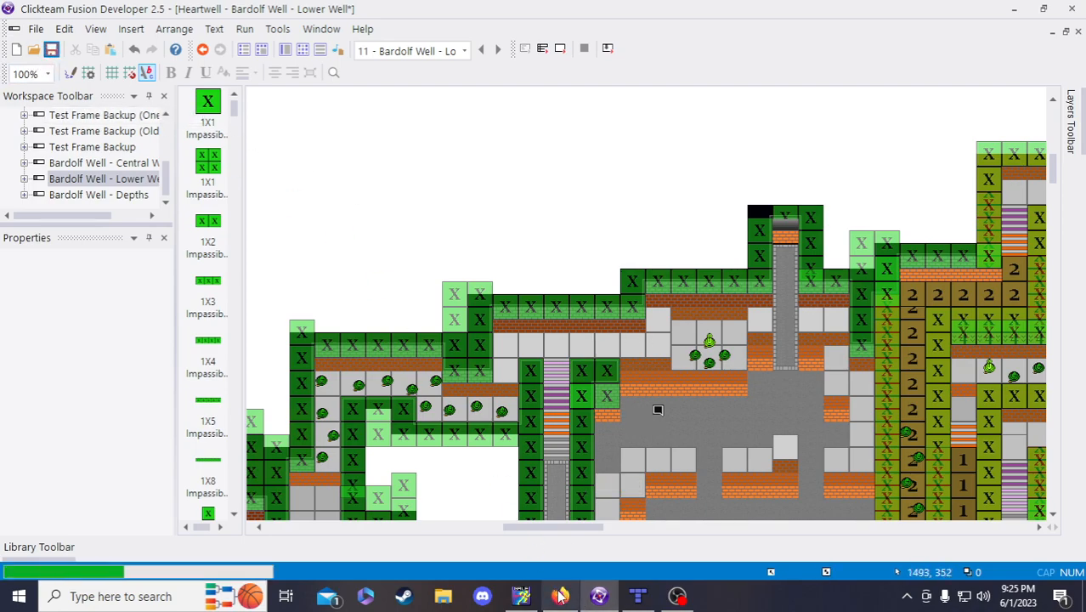
# - In the Heartwell dev notes, copy item 20's prefix "Bardolf Well - Lower Well, Left Route:" into item 21 and add an empty item 22
pyautogui.click(561, 596)
pyautogui.moveTo(467, 478); pyautogui.dragTo(663, 477)
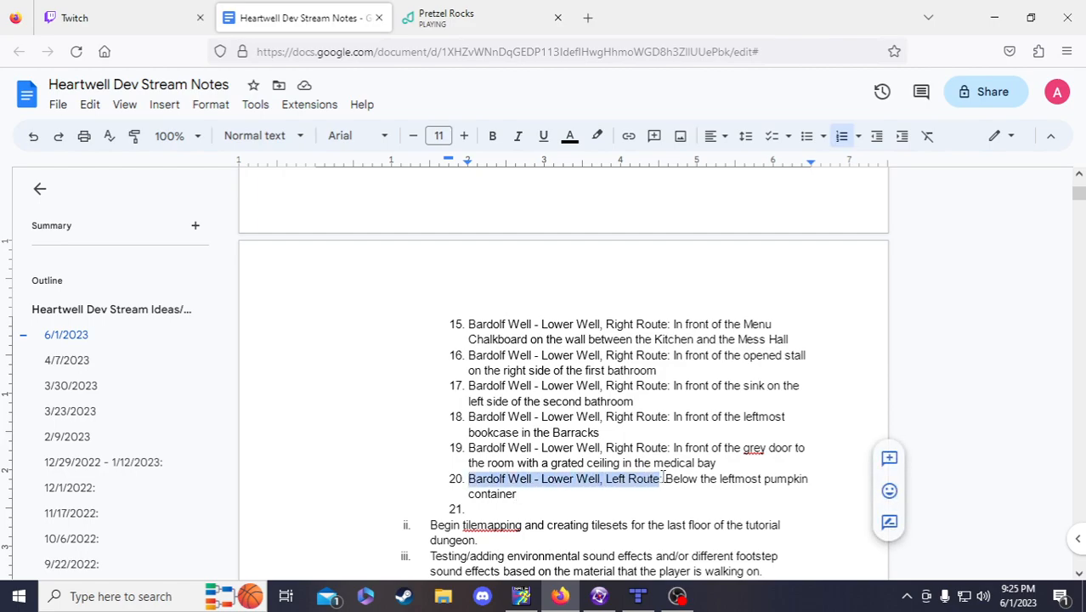
pyautogui.hotkey('ctrl', 'c')
pyautogui.click(510, 509)
pyautogui.hotkey('ctrl', 'v')
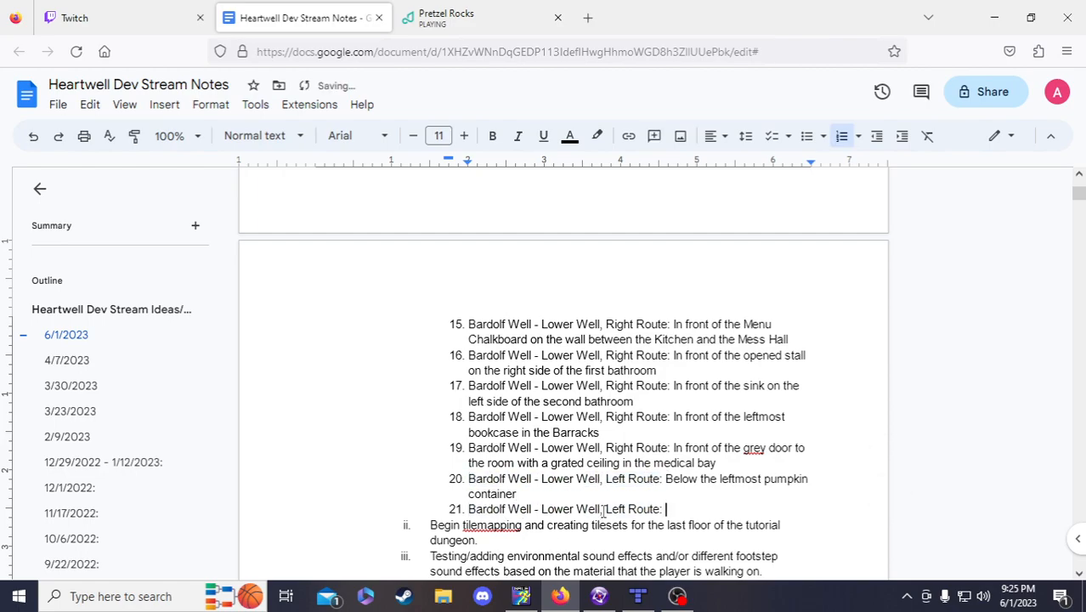
pyautogui.press('Return')
# - Complete item 21 with "Below the center of the long row of shelves containing snake eggs"
pyautogui.click(690, 509)
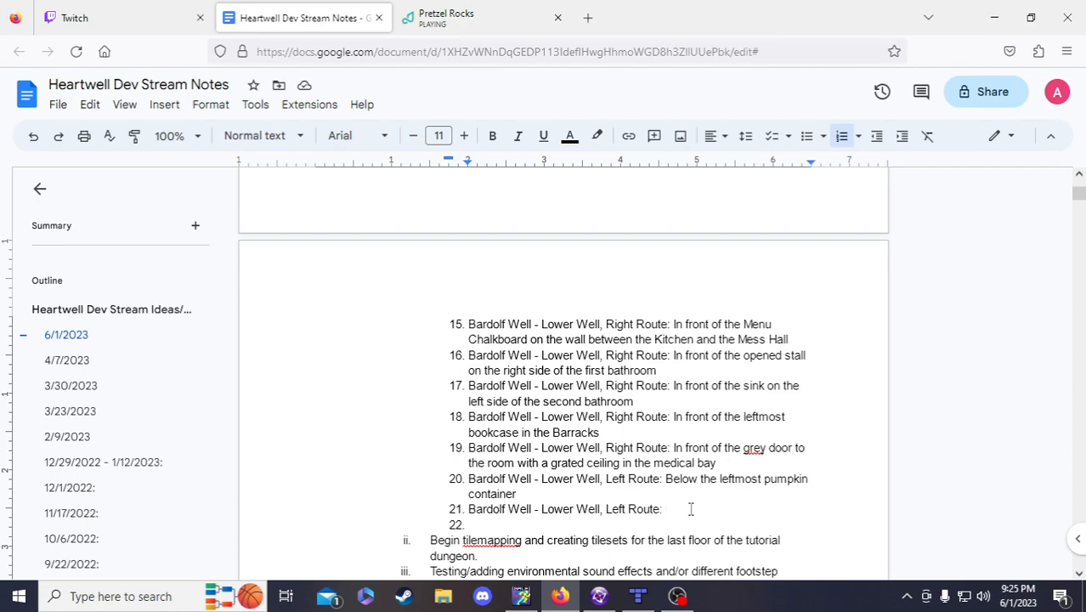
pyautogui.write('Below the center of the l')
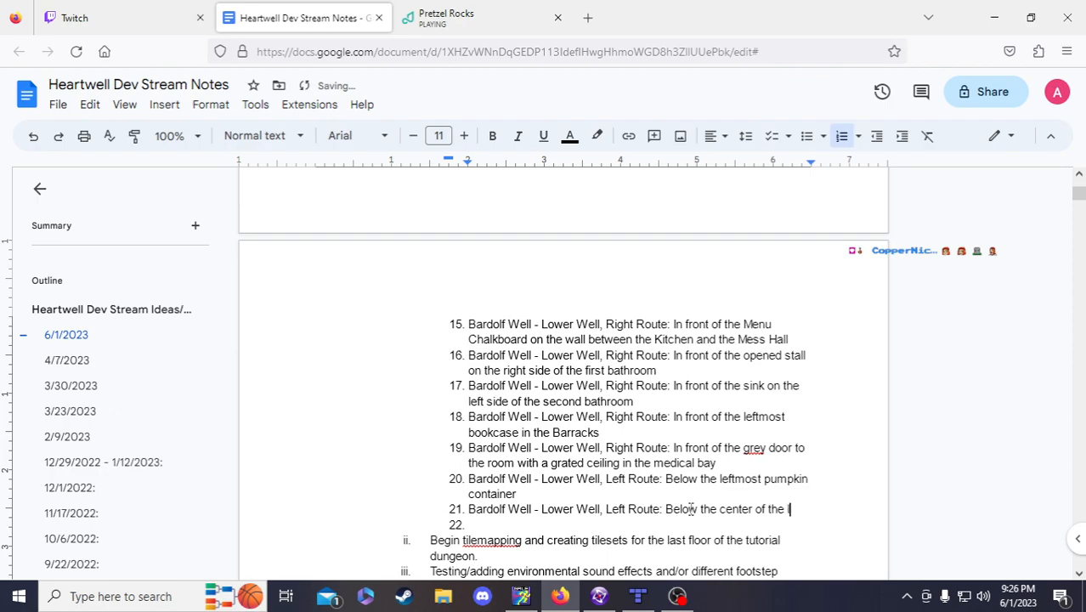
pyautogui.write('ong row of shelves containing snake eggs')
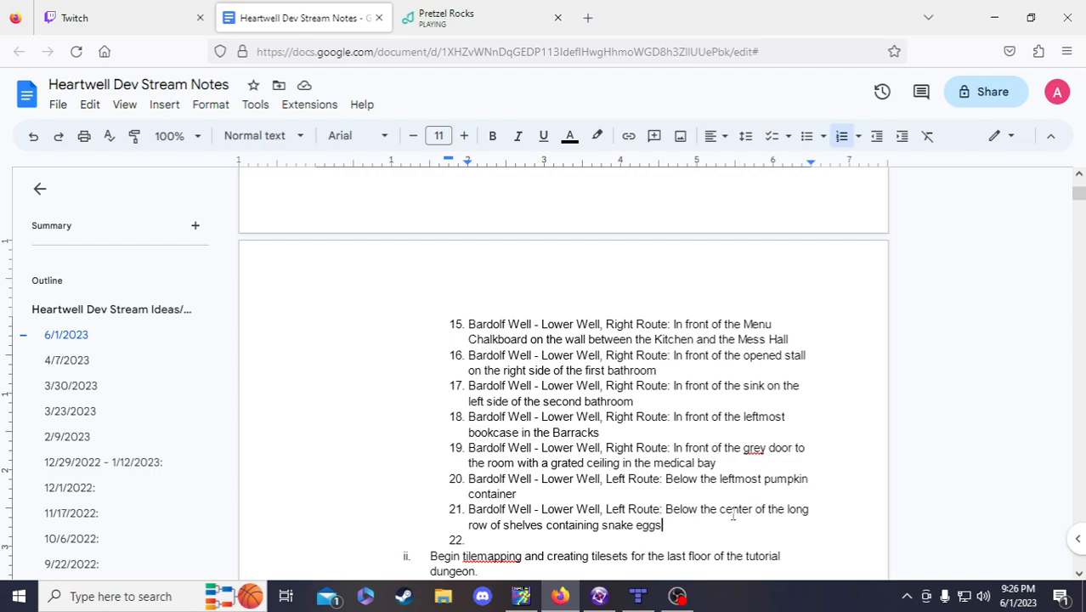
# - In Clickteam Fusion, place a copy of the storage room's Lore Bit below the center of the long row of snake egg shelves
pyautogui.click(599, 596)
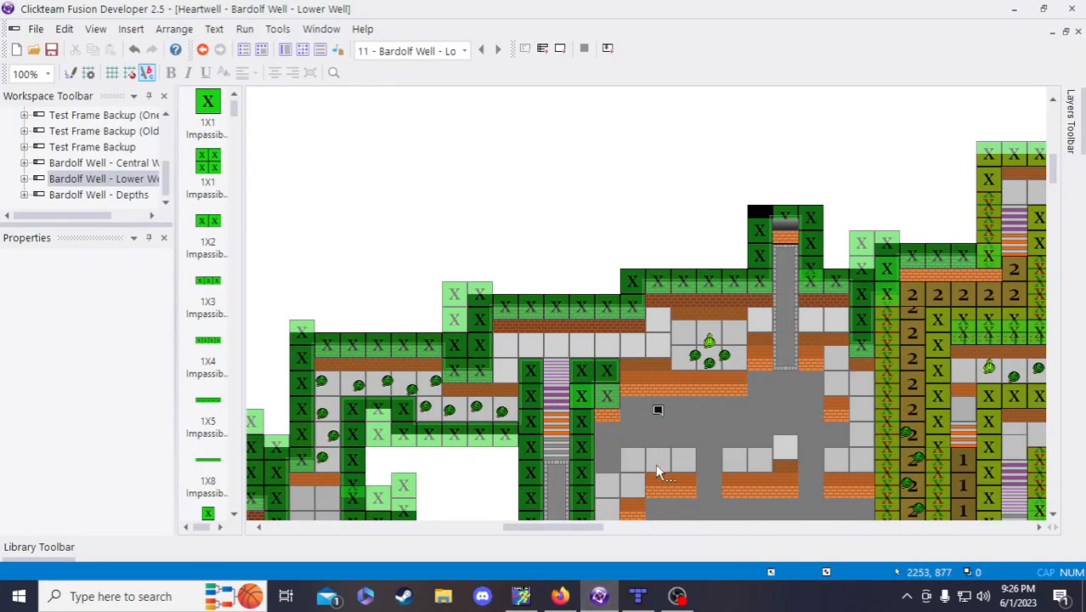
pyautogui.click(654, 412)
pyautogui.click(552, 255)
pyautogui.scroll(-4, 561, 383)
pyautogui.moveTo(575, 524); pyautogui.dragTo(543, 534)
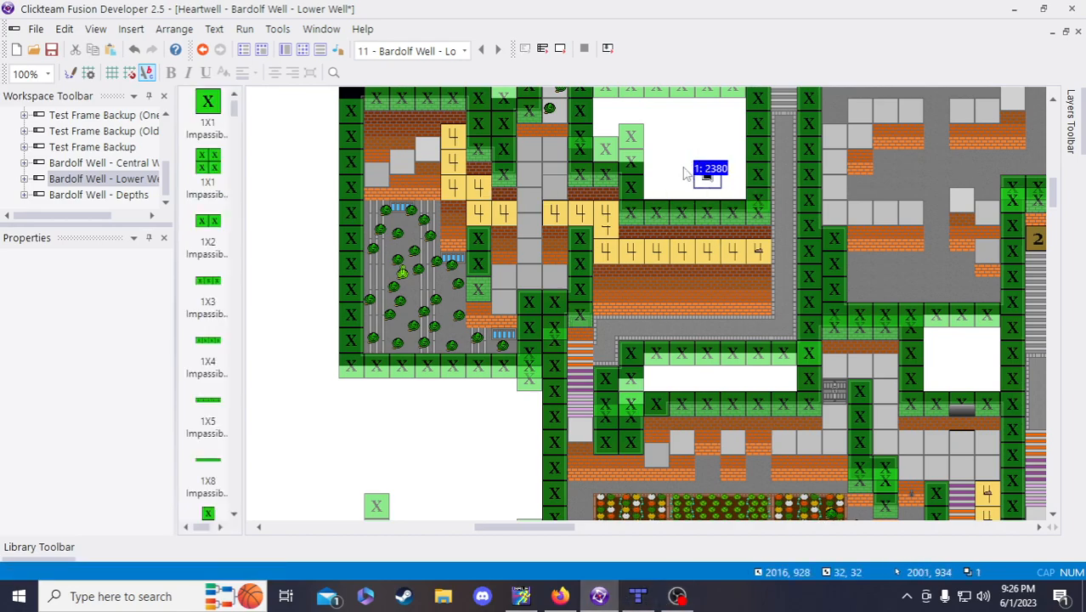
pyautogui.click(708, 176)
pyautogui.moveTo(702, 219); pyautogui.dragTo(682, 336)
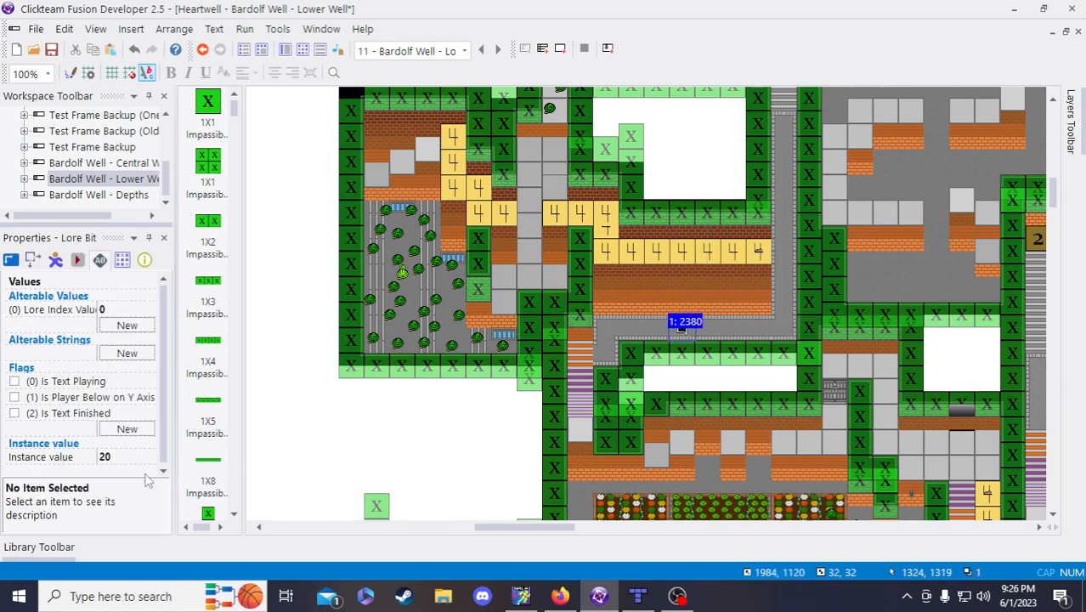
# - Set the instance value of the Lore Bit below the snake egg shelves to 21 and save the project
pyautogui.click(119, 457)
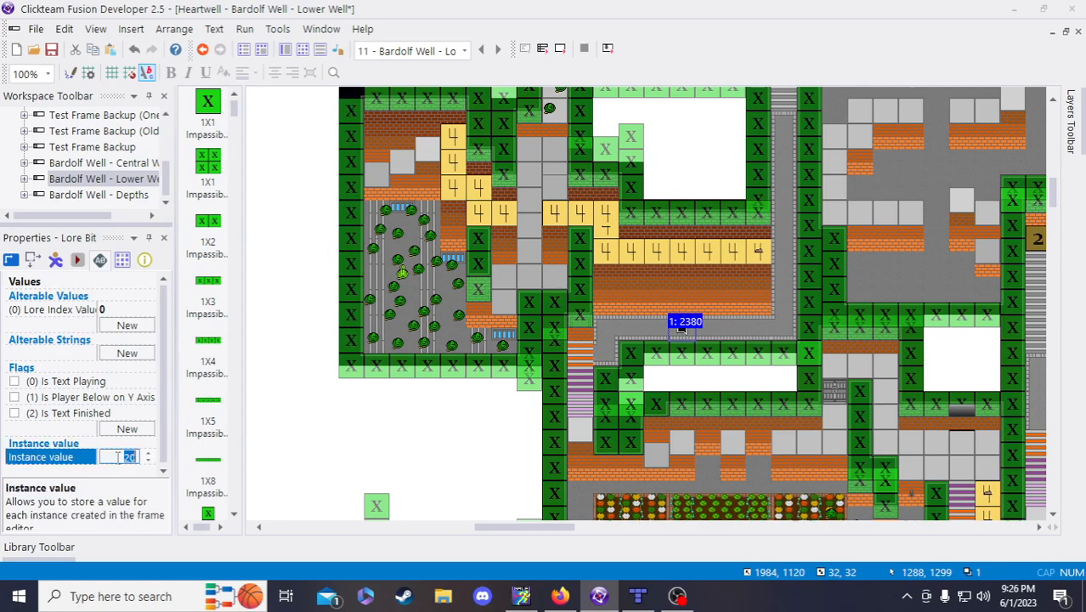
pyautogui.click(262, 446)
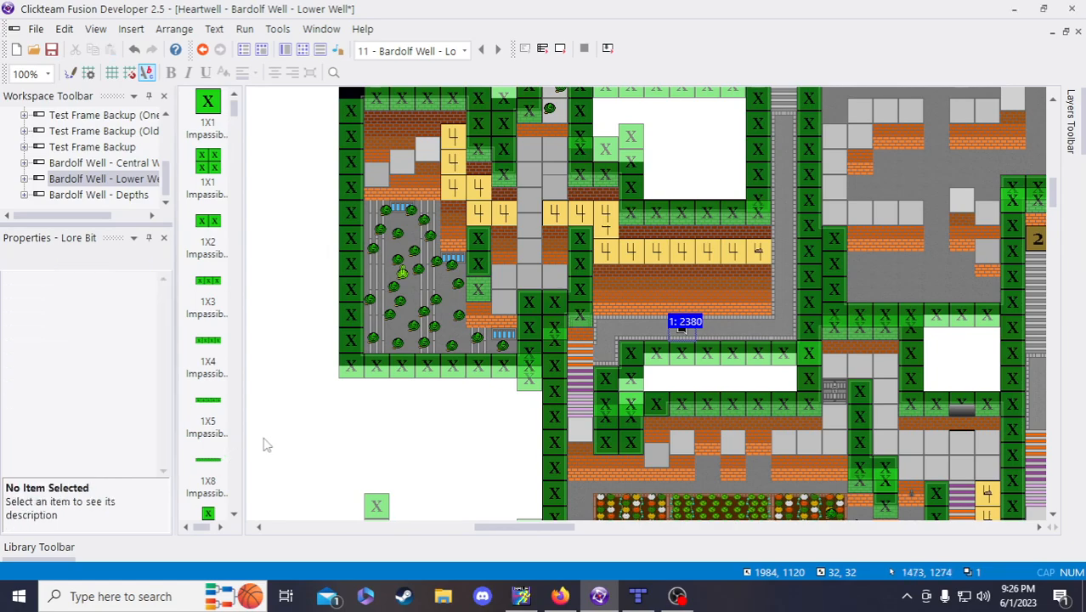
pyautogui.click(681, 329)
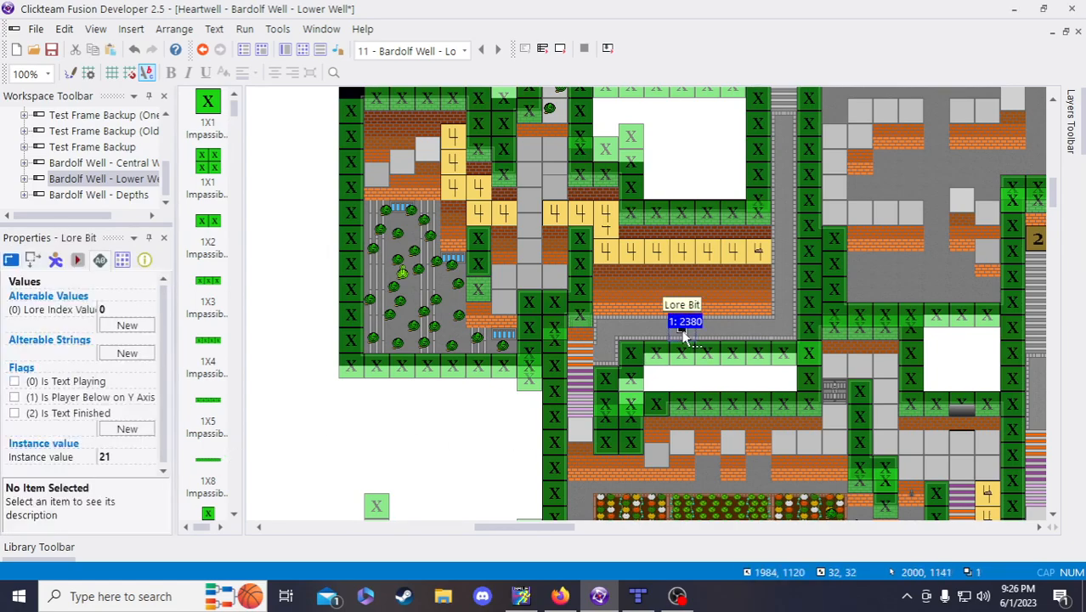
pyautogui.click(496, 422)
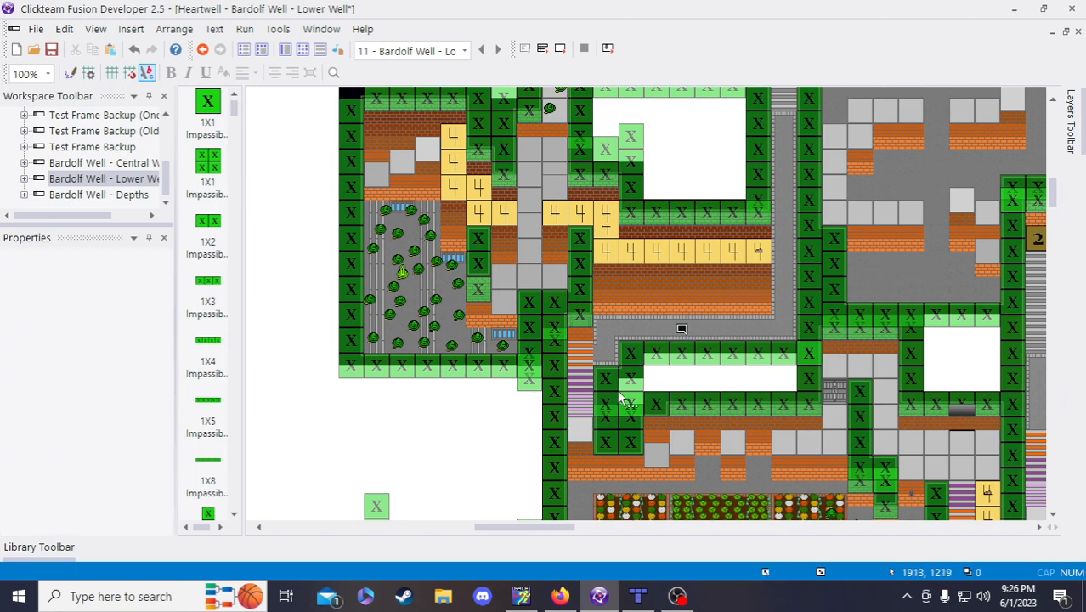
pyautogui.click(51, 51)
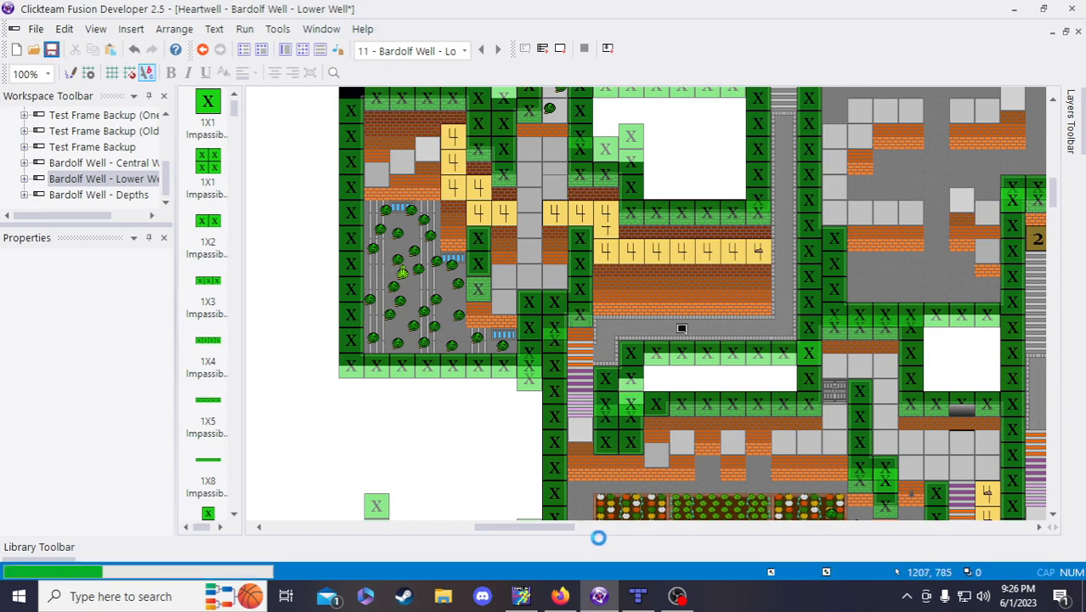
# - In the Heartwell dev notes, copy item 21's prefix "Bardolf Well - Lower Well, Left Route:" into item 22 and add an empty item 23
pyautogui.click(560, 595)
pyautogui.click(512, 538)
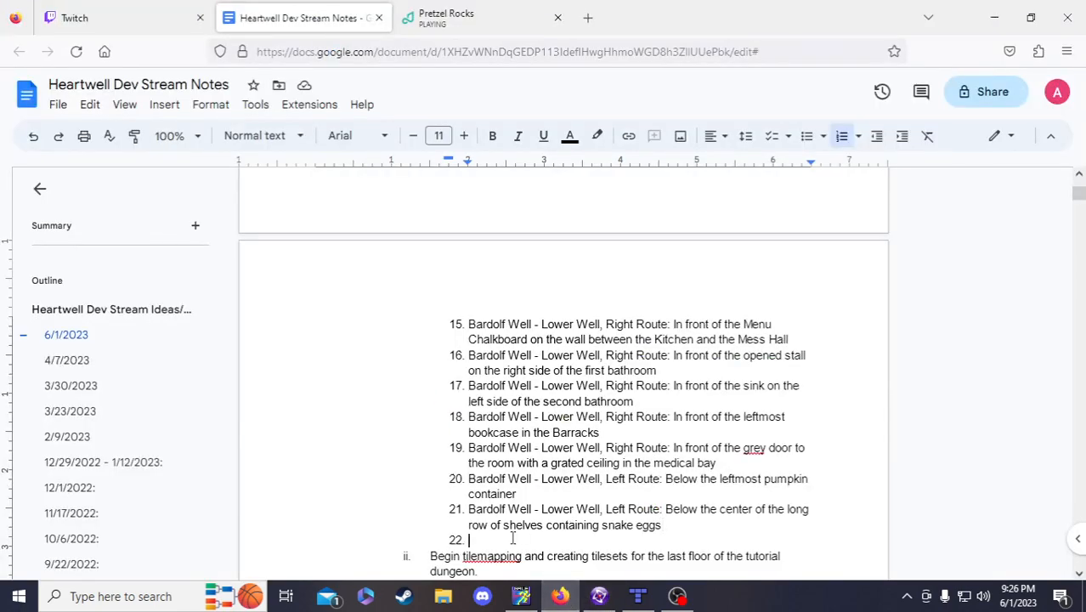
pyautogui.moveTo(468, 509); pyautogui.dragTo(668, 515)
pyautogui.hotkey('ctrl', 'c')
pyautogui.click(507, 538)
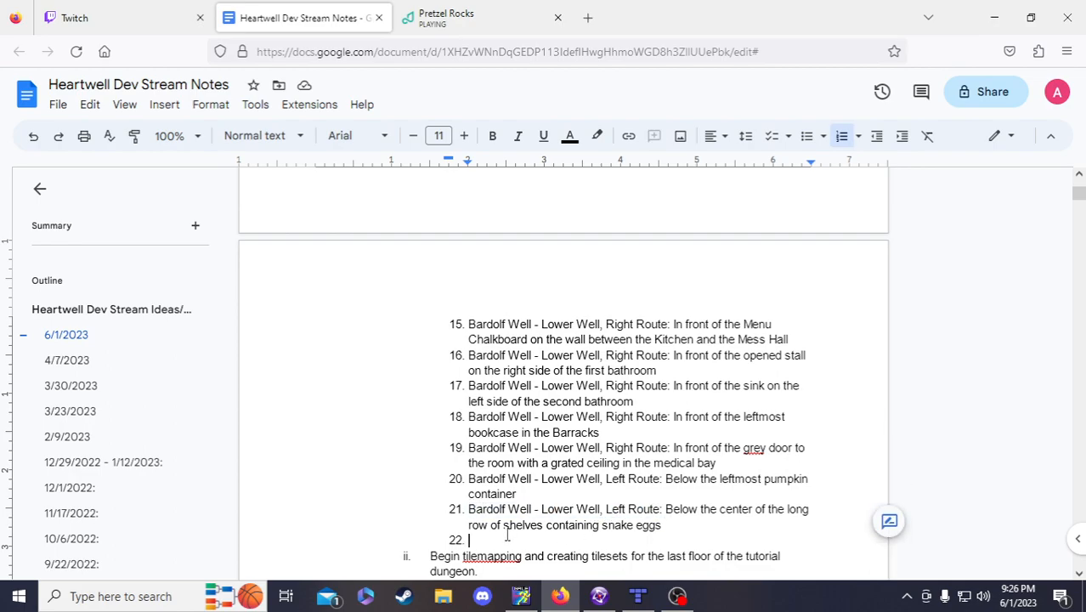
pyautogui.hotkey('ctrl', 'v')
pyautogui.press('Return')
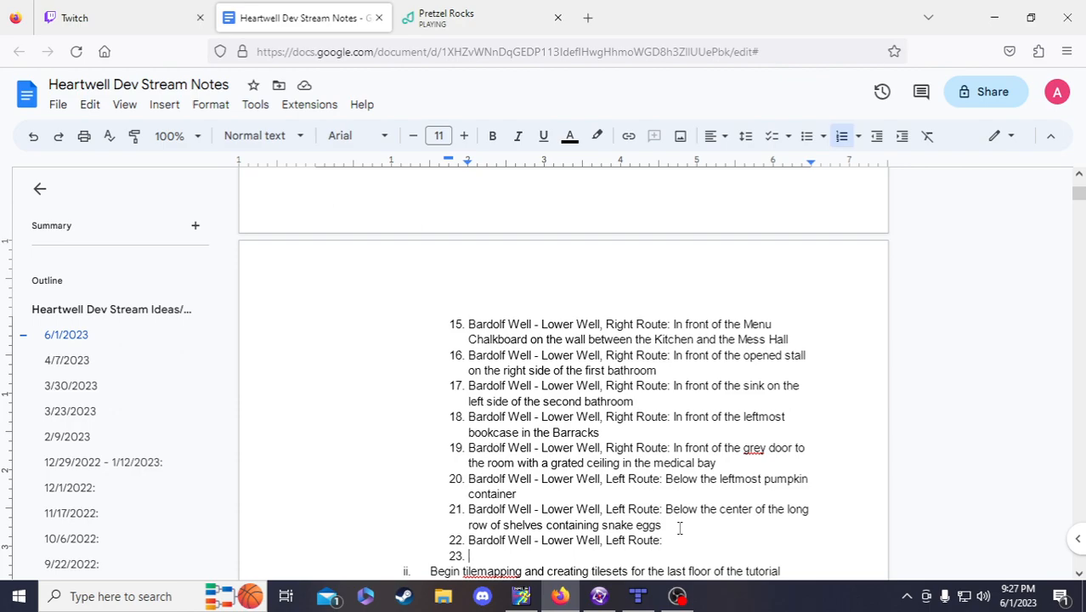
# - Complete item 22 with "On top of the middle grate containing drinking water in the room full of Rattlesnakes and one Cobrattle"
pyautogui.click(685, 538)
pyautogui.write('On top of the middle grate containing drinking water in the room full of ')
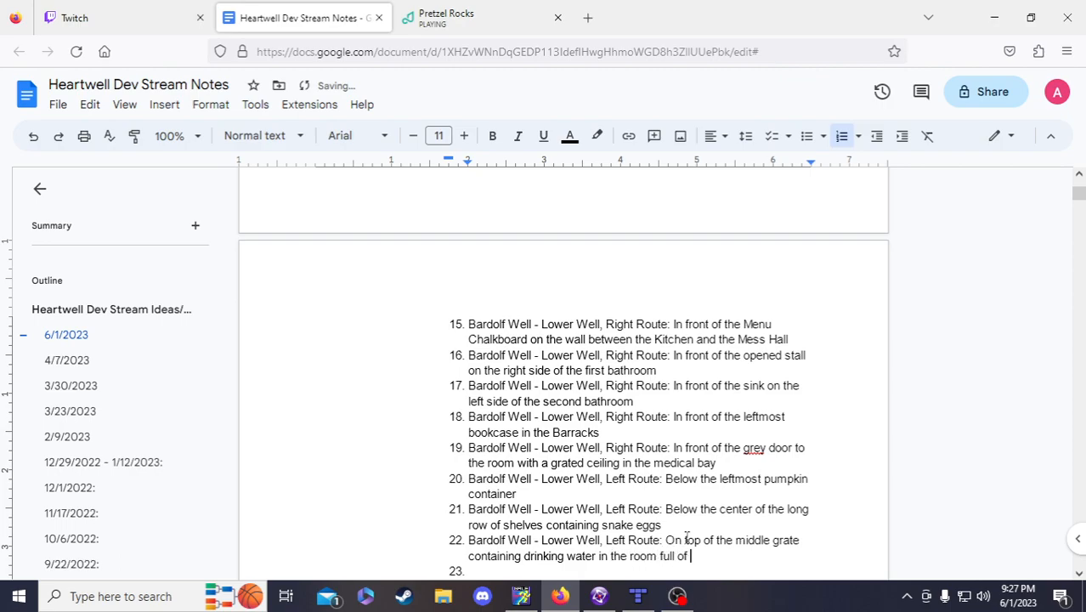
pyautogui.write('Rattlesnakes a')
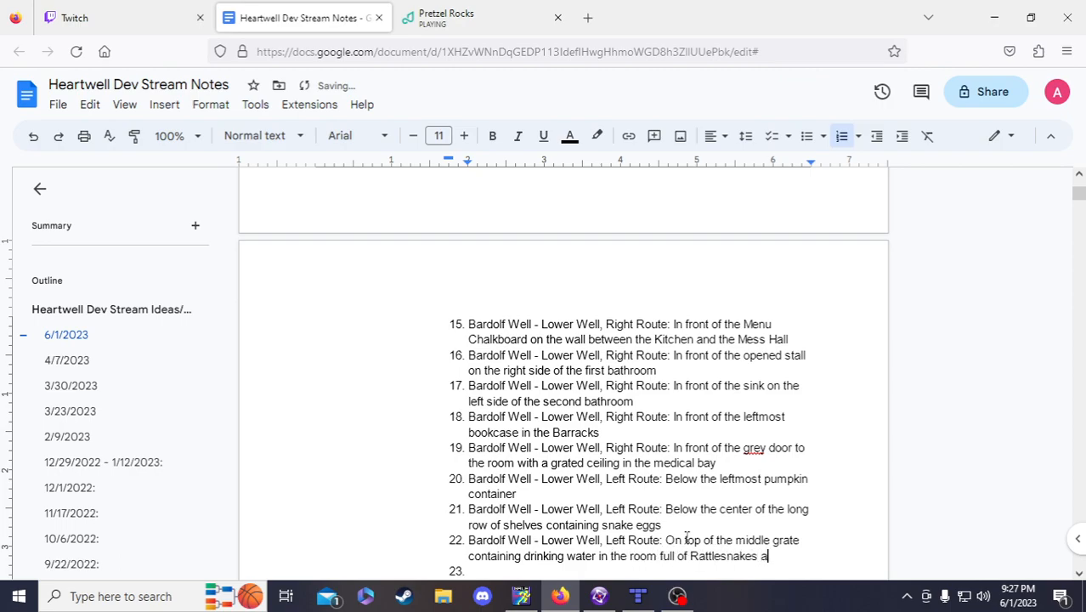
pyautogui.write('nd one Cobrrttle')
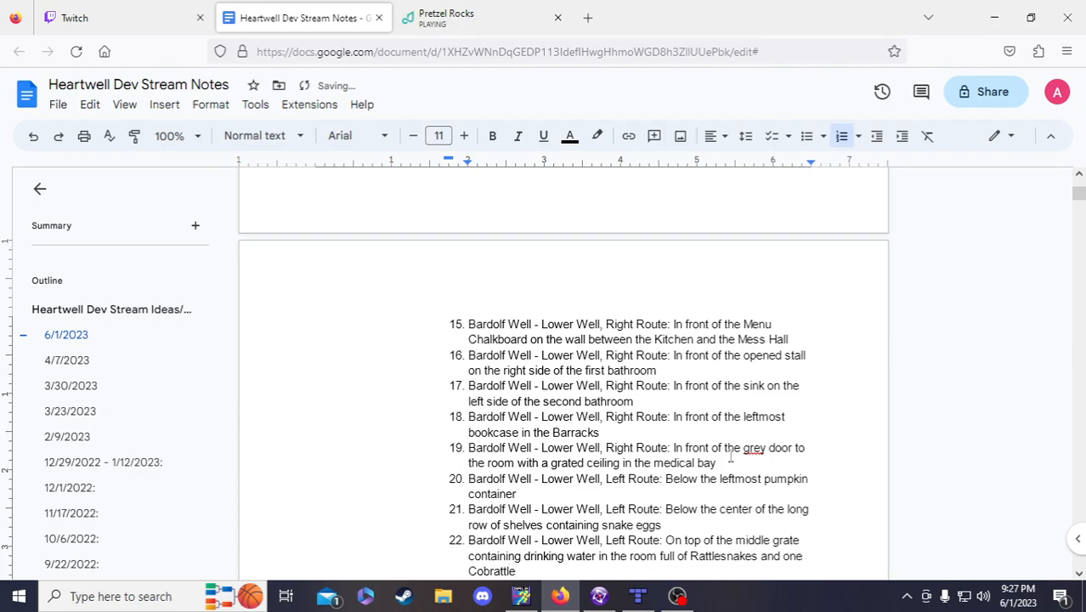
pyautogui.press('Return')
# - Check the rattlesnake room in Tiled, then in Clickteam Fusion place a copy of the snake egg shelves' Lore Bit at its middle water grate
pyautogui.click(638, 596)
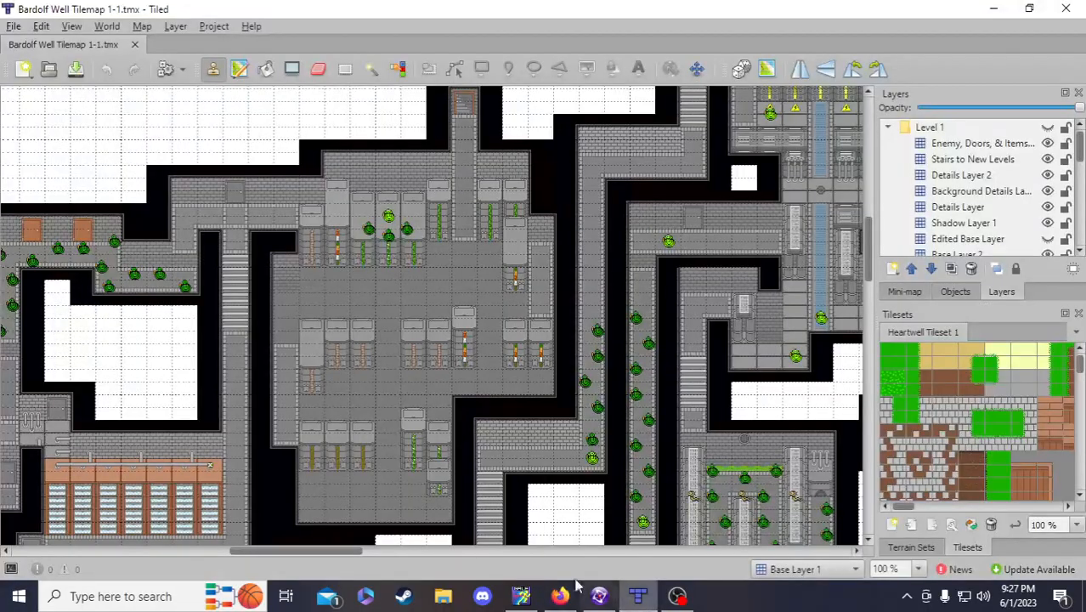
pyautogui.moveTo(347, 553); pyautogui.dragTo(280, 561)
pyautogui.scroll(-2, 193, 451)
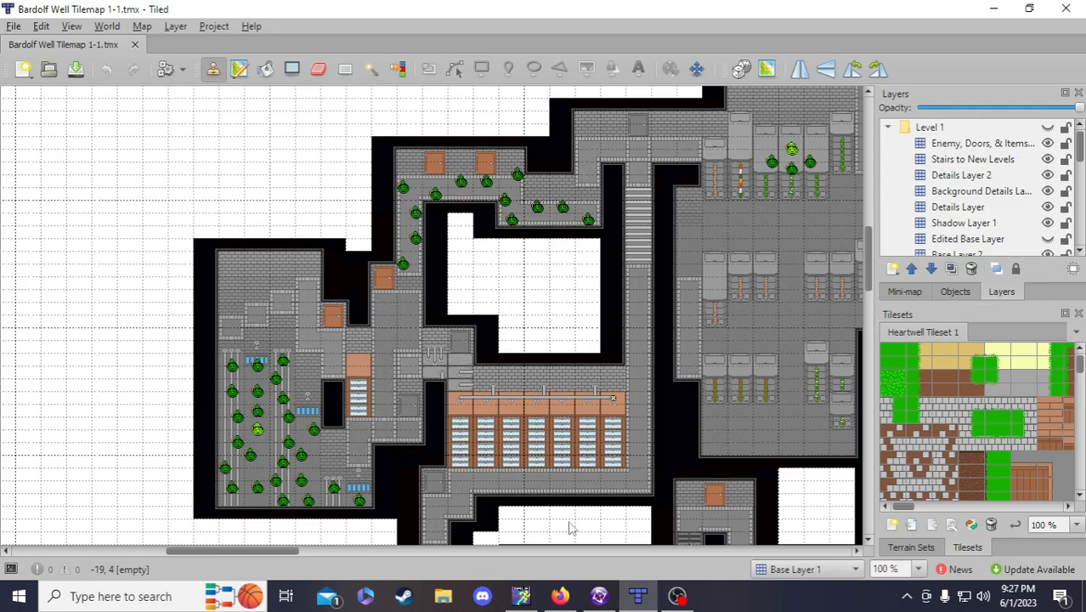
pyautogui.click(600, 596)
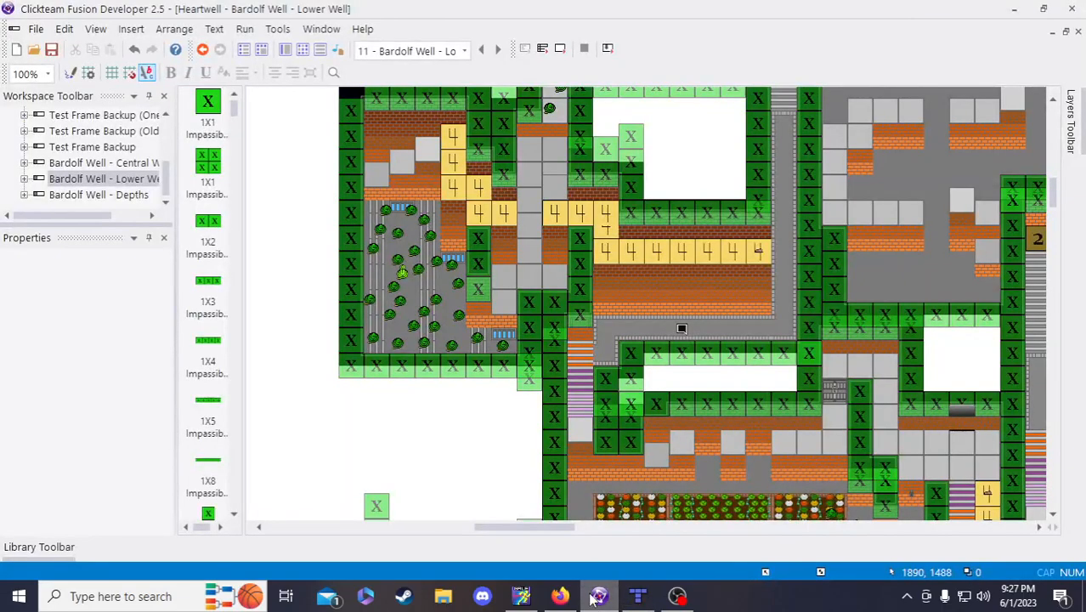
pyautogui.click(682, 329)
pyautogui.click(432, 423)
pyautogui.click(432, 432)
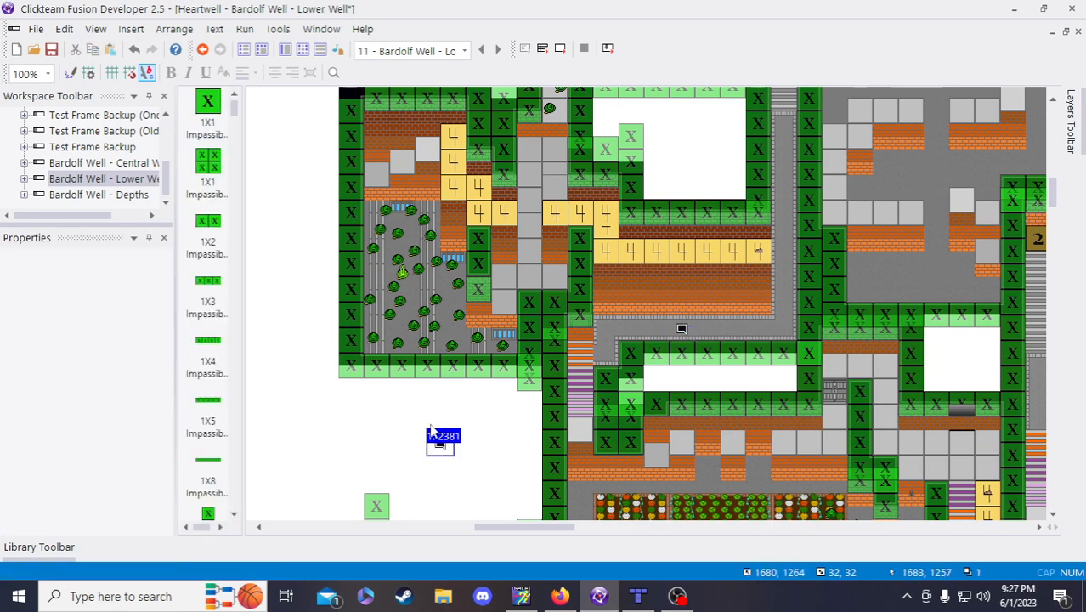
pyautogui.click(482, 469)
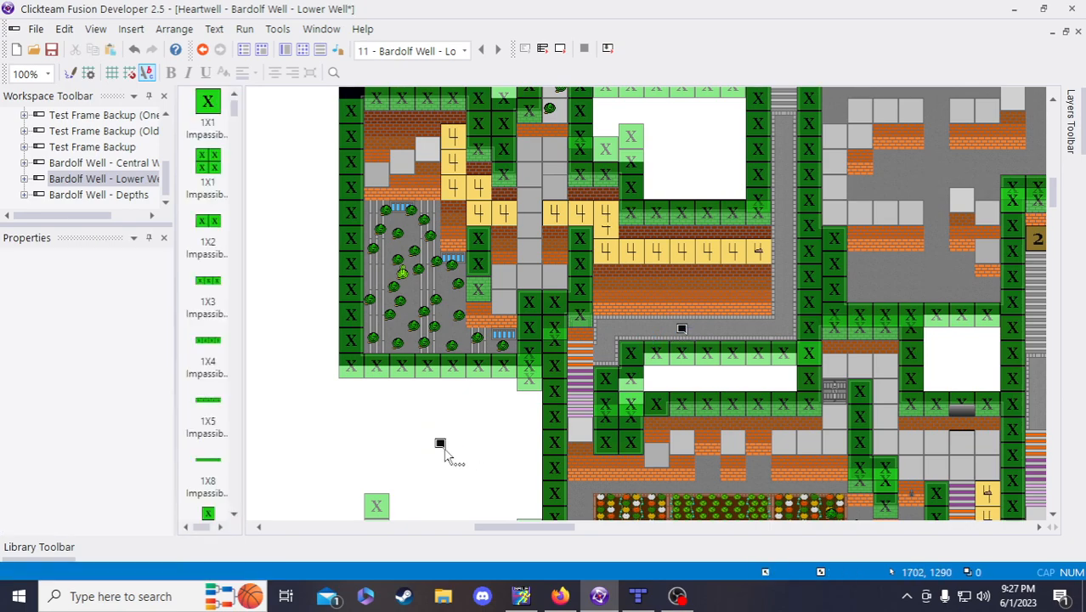
pyautogui.click(442, 446)
pyautogui.moveTo(459, 266); pyautogui.dragTo(453, 268)
# - Shift the rattlesnake room's Lore Bit slightly upward onto the middle water grate and select it
pyautogui.click(494, 451)
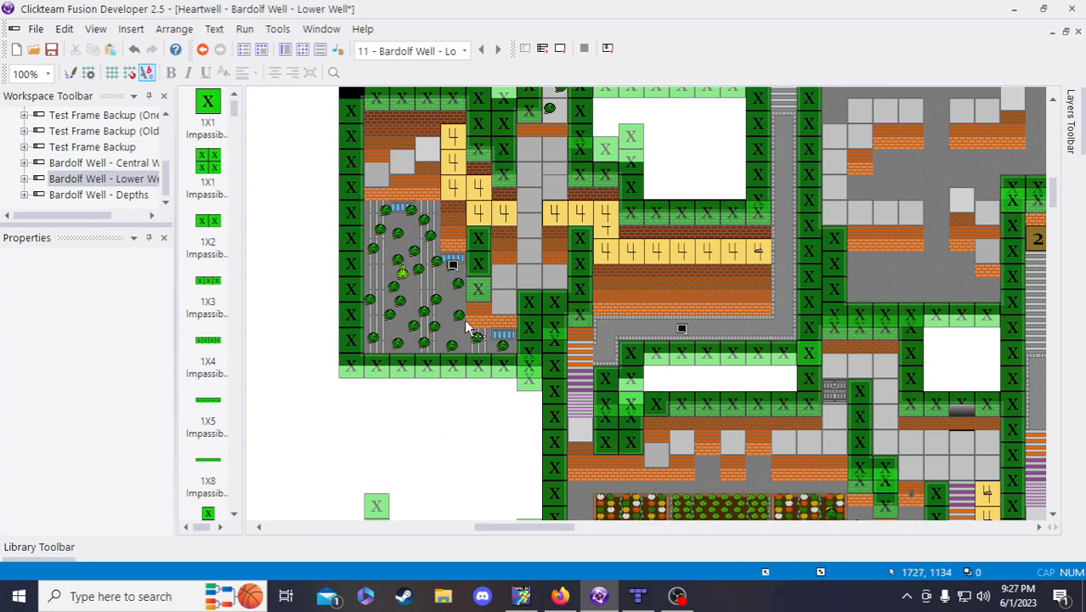
pyautogui.click(452, 265)
pyautogui.click(455, 436)
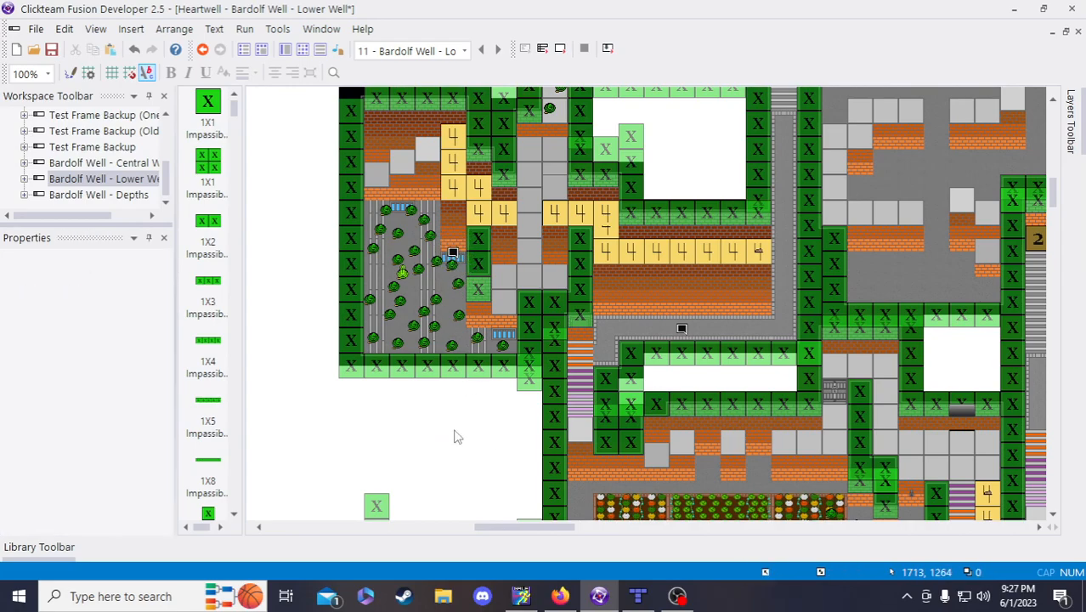
pyautogui.click(452, 252)
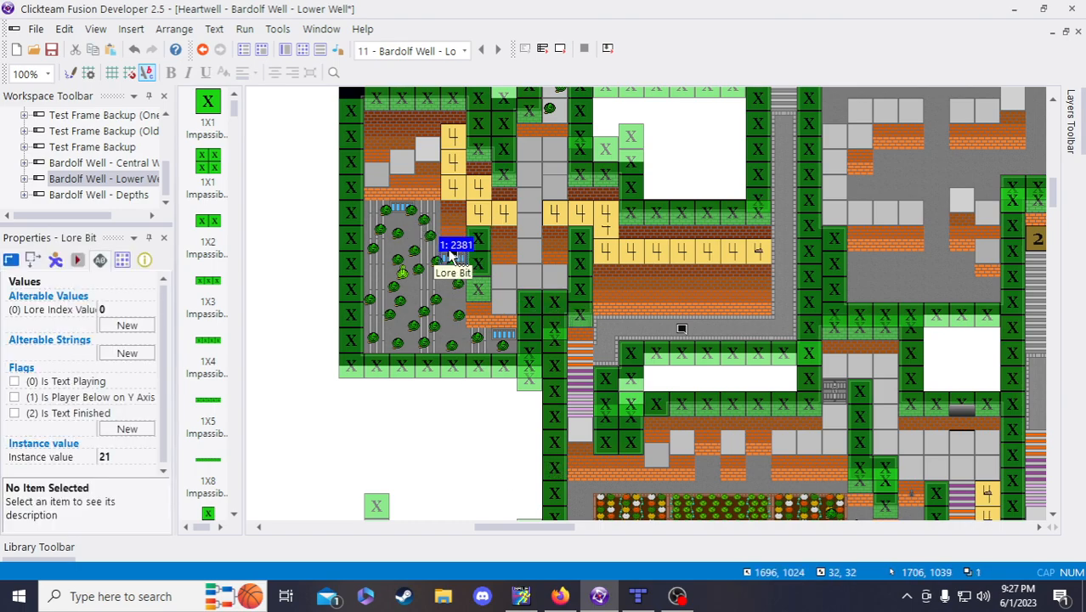
# - Set the rattlesnake room Lore Bit's instance value to 22 and compare it with the snake egg shelves' Lore Bit
pyautogui.click(466, 446)
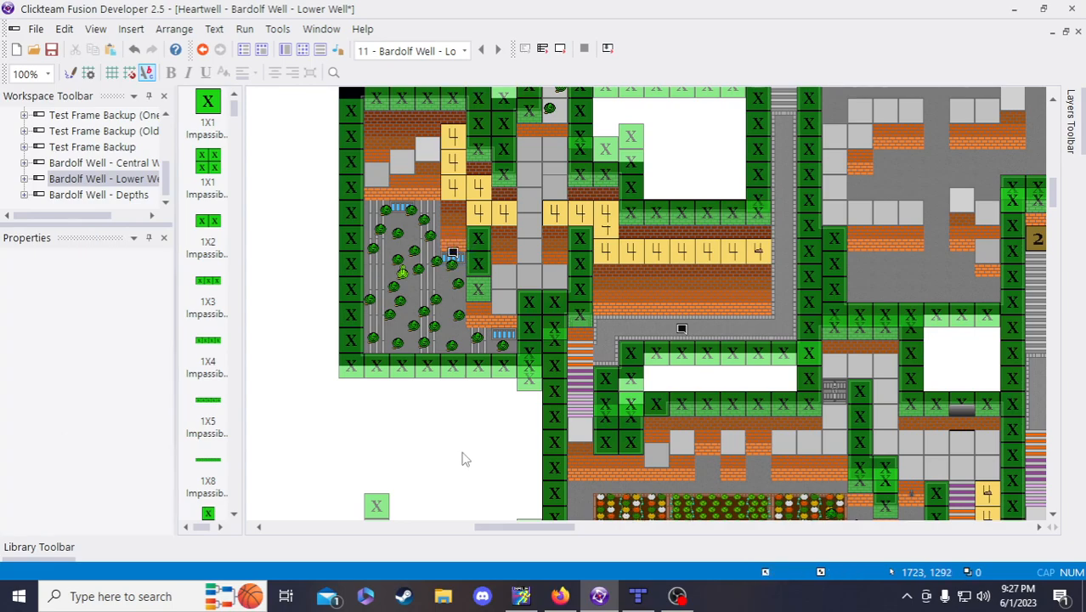
pyautogui.click(452, 255)
pyautogui.click(116, 460)
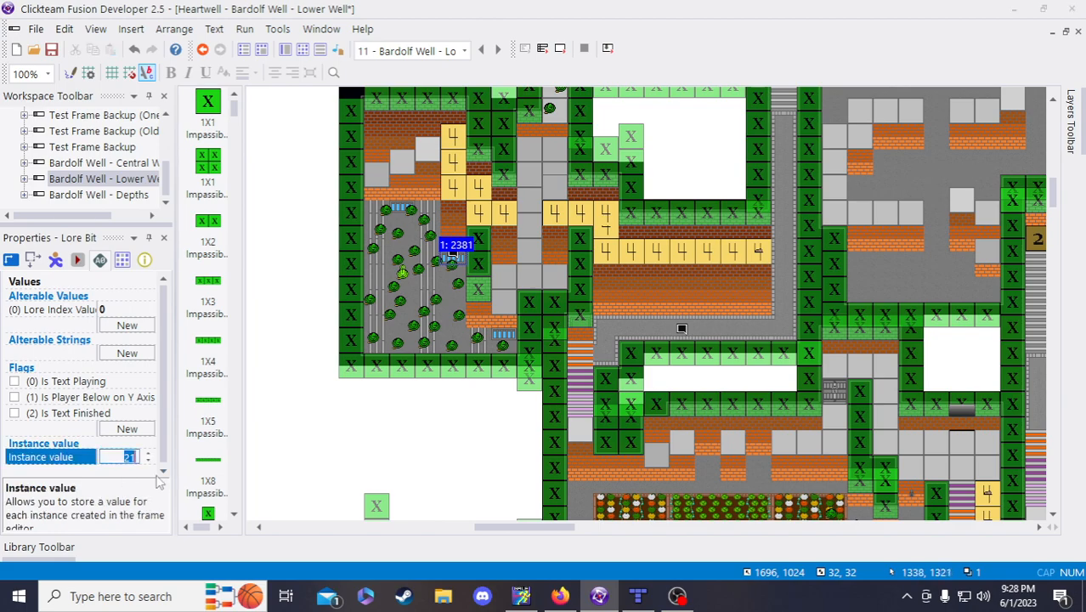
pyautogui.click(405, 363)
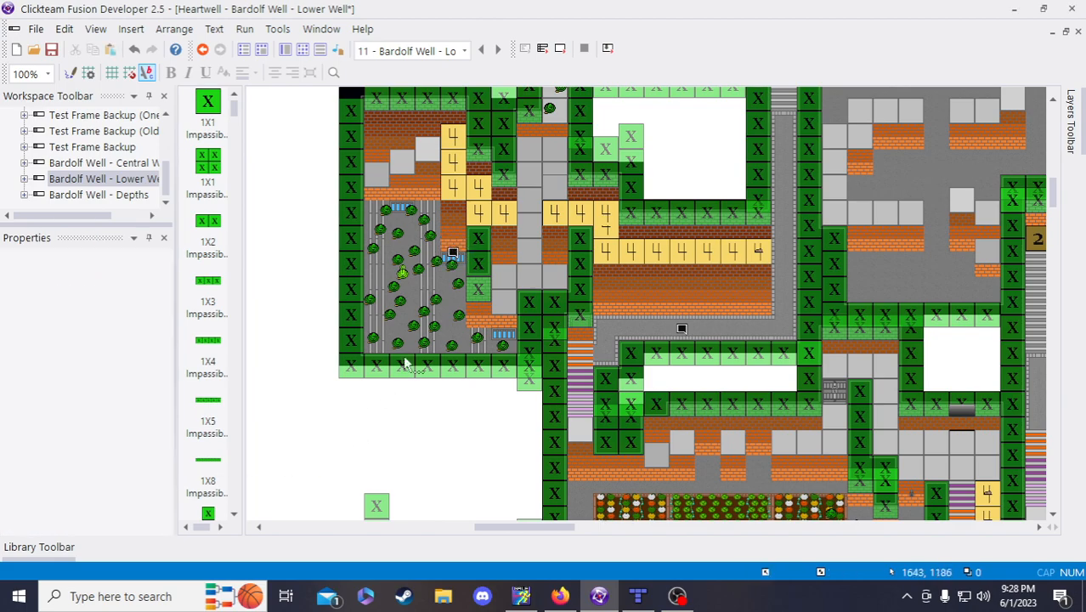
pyautogui.click(453, 253)
pyautogui.click(684, 328)
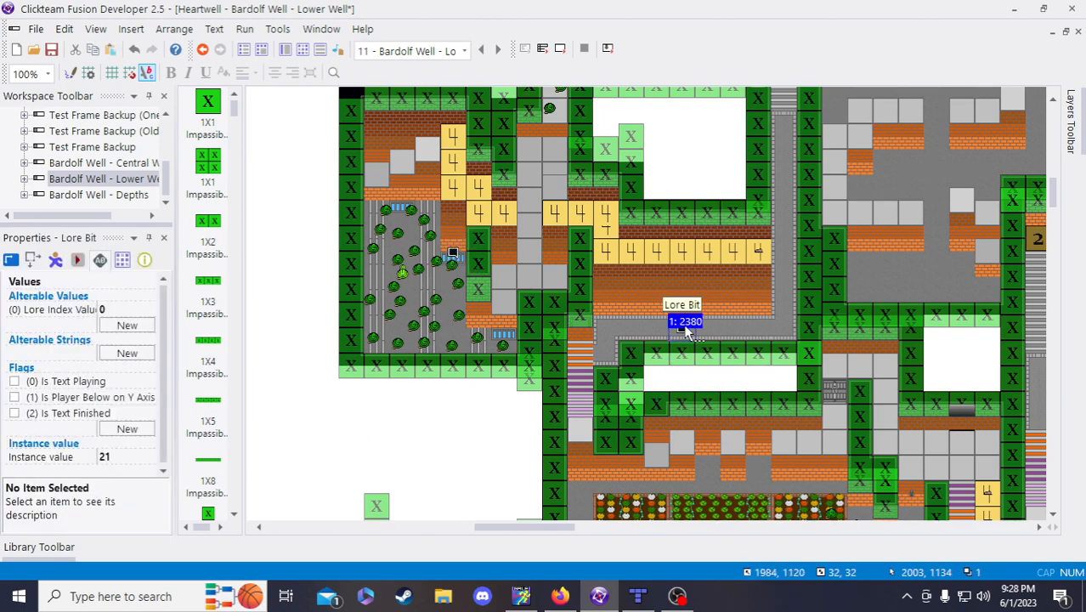
pyautogui.click(453, 253)
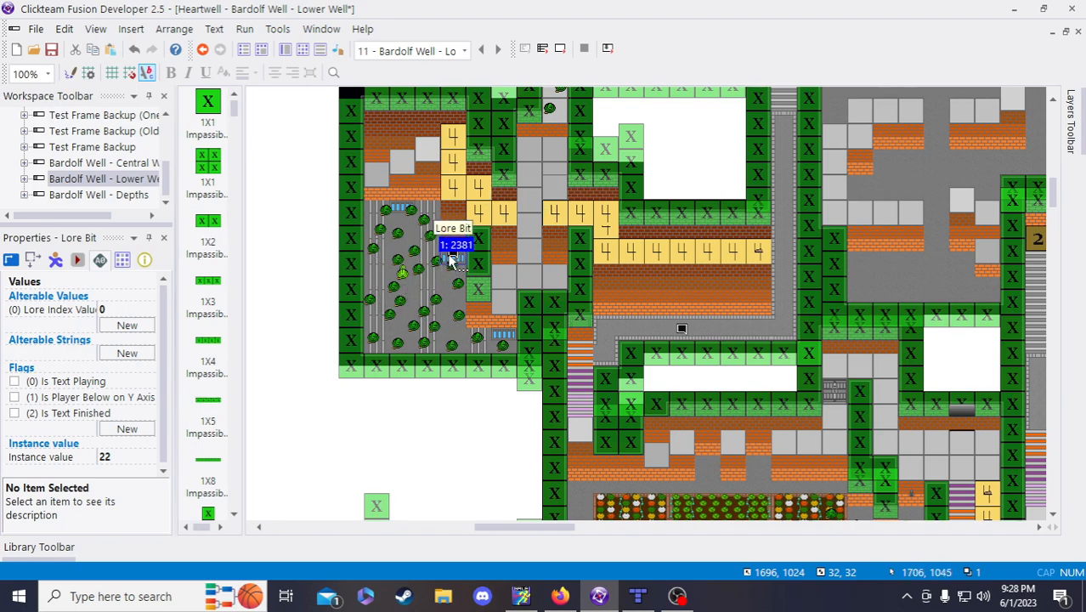
pyautogui.click(473, 462)
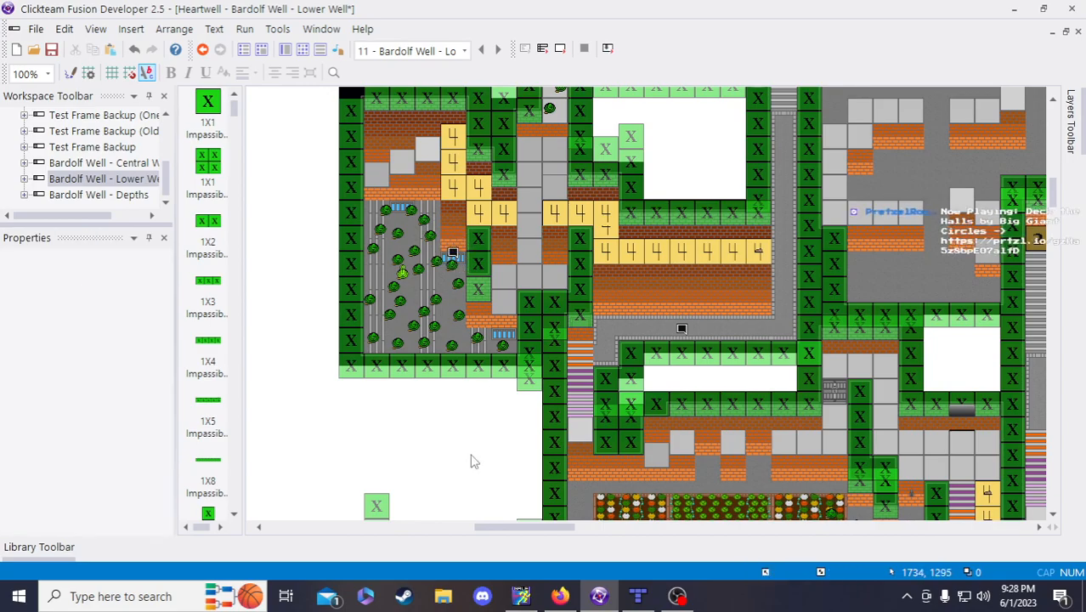
# - In the Heartwell dev notes, copy item 22's prefix "Bardolf Well - Lower Well, Left Route:" into item 23 and add an empty item 24
pyautogui.click(561, 595)
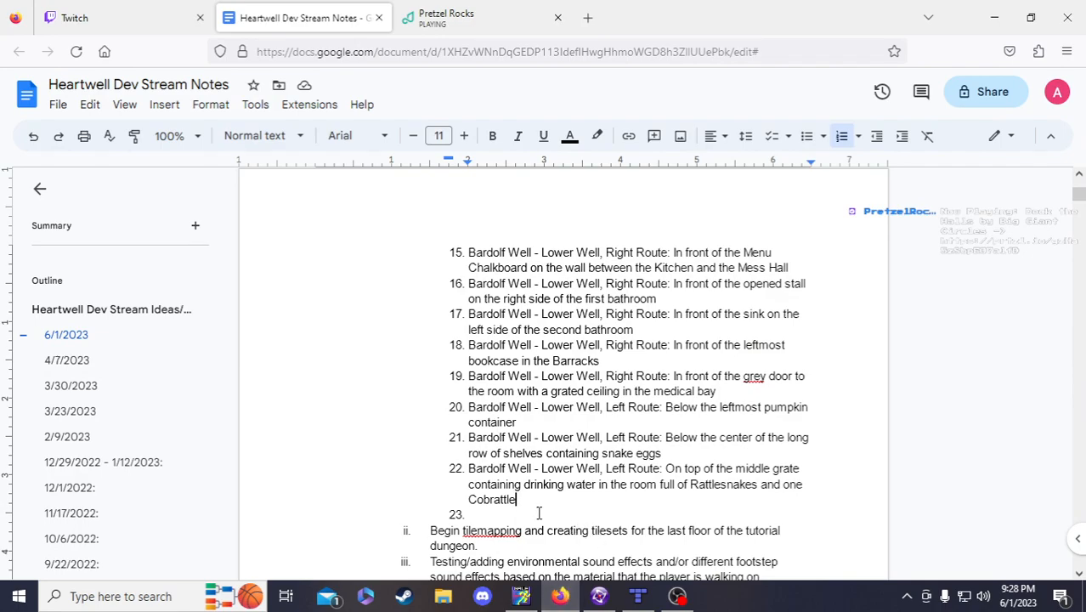
pyautogui.moveTo(666, 468); pyautogui.dragTo(464, 468)
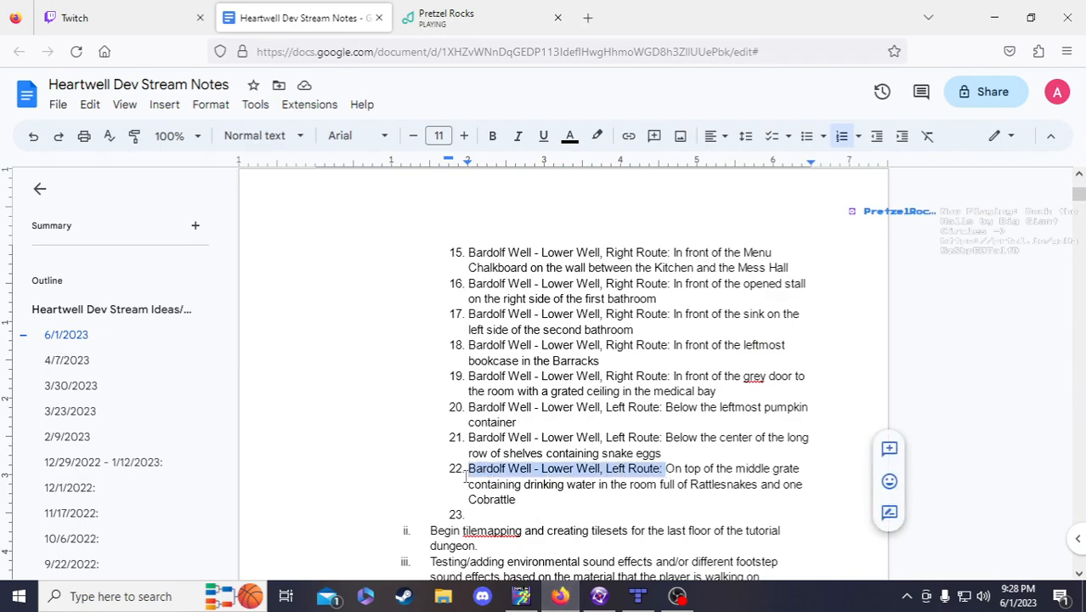
pyautogui.hotkey('ctrl', 'c')
pyautogui.click(468, 516)
pyautogui.hotkey('ctrl', 'v')
pyautogui.press('Return')
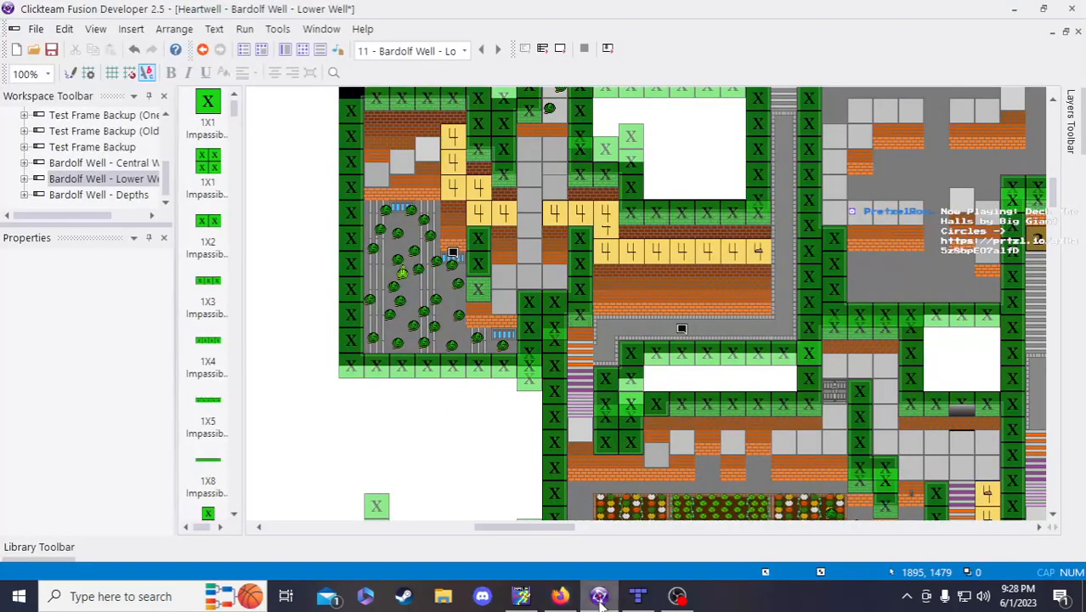
# - In Clickteam Fusion, recheck the snake egg shelves' and rattlesnake room's Lore Bits and save the project
pyautogui.click(599, 595)
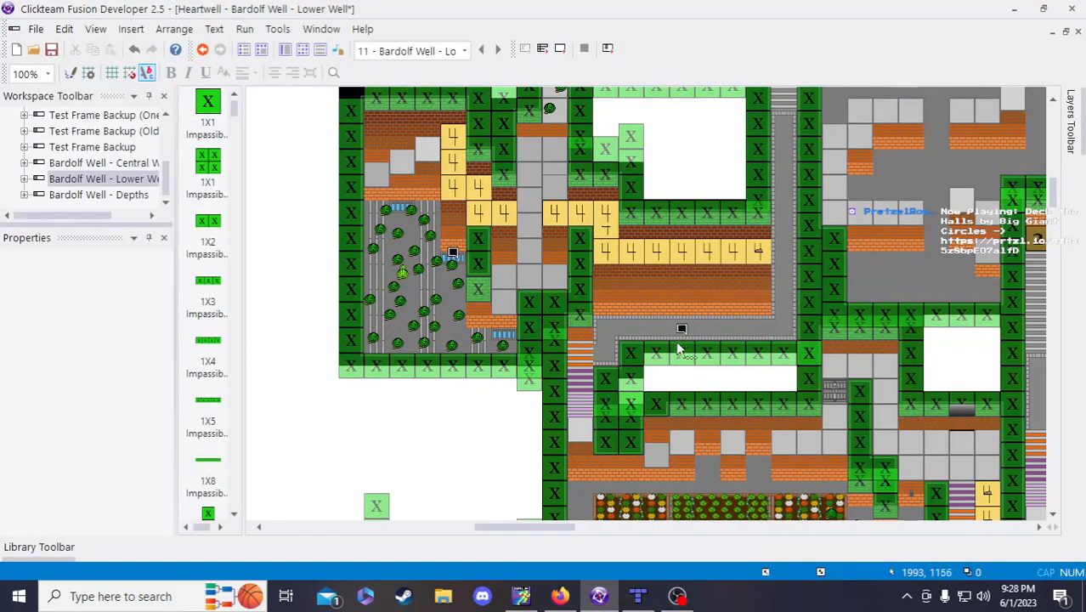
pyautogui.click(683, 330)
pyautogui.click(453, 254)
pyautogui.click(457, 449)
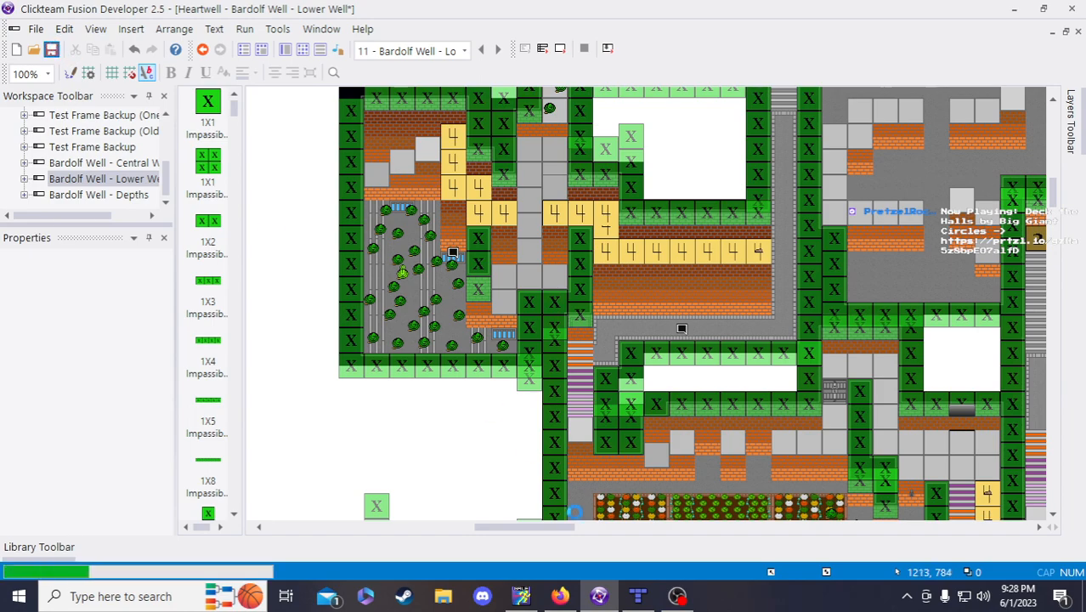
# - In the dev notes, complete item 23 with "Between the two container of manure in the hydroponics cavern with pumpkins and cabbages"
pyautogui.click(560, 595)
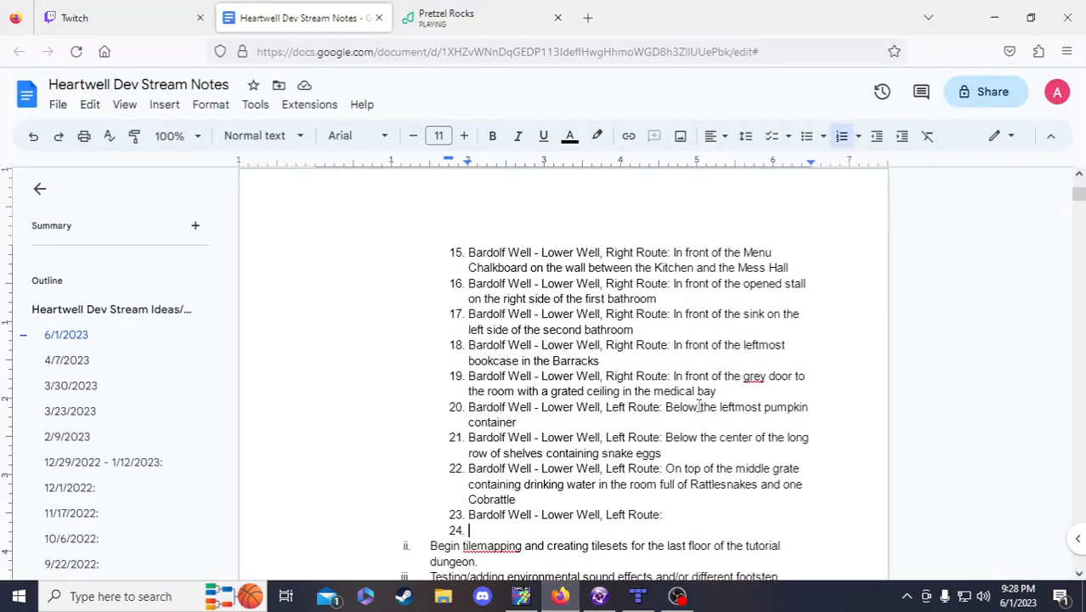
pyautogui.click(715, 516)
pyautogui.write('Between the ')
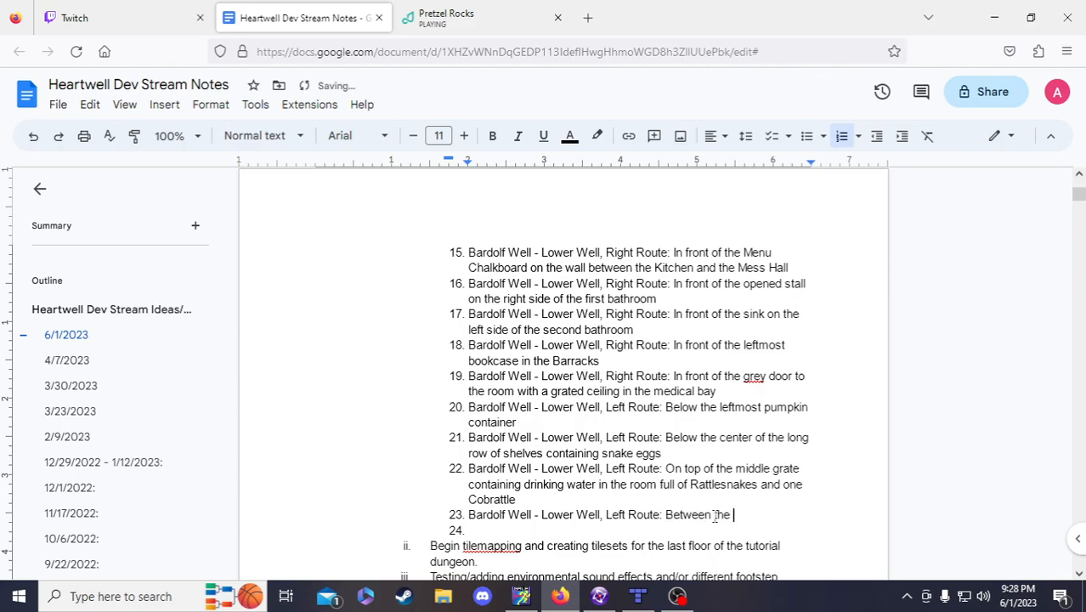
pyautogui.write('two container of')
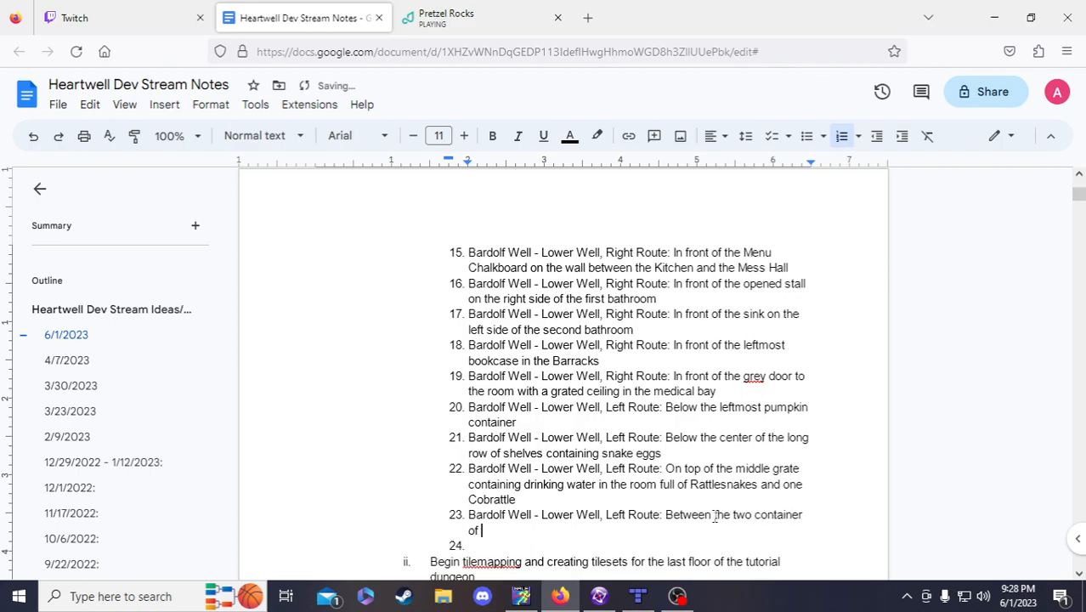
pyautogui.write(' manure in the hy')
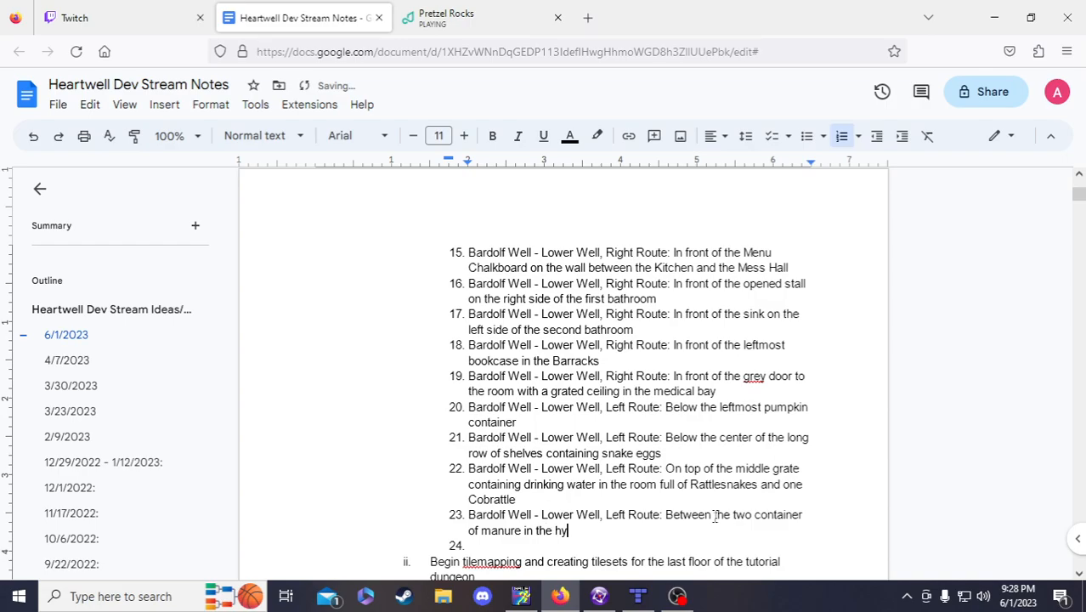
pyautogui.write('droponics cavern with pumpkin')
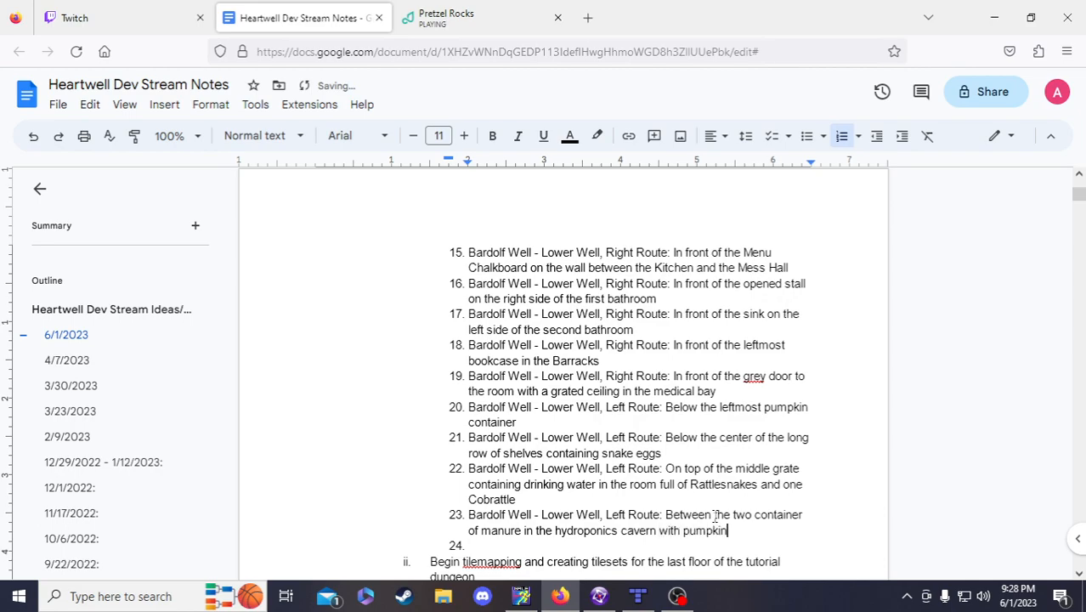
pyautogui.write('s and cabbages')
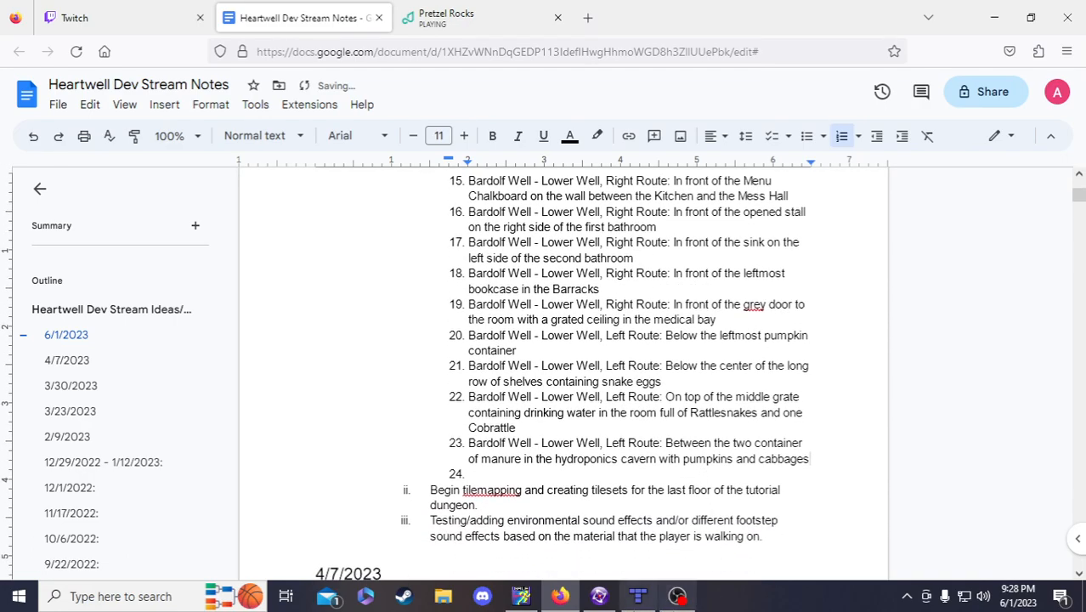
# - Check the hydroponics cavern in Tiled, then in Clickteam Fusion paste a copy of the rattlesnake room's Lore Bit in the empty area beside the cavern
pyautogui.click(605, 599)
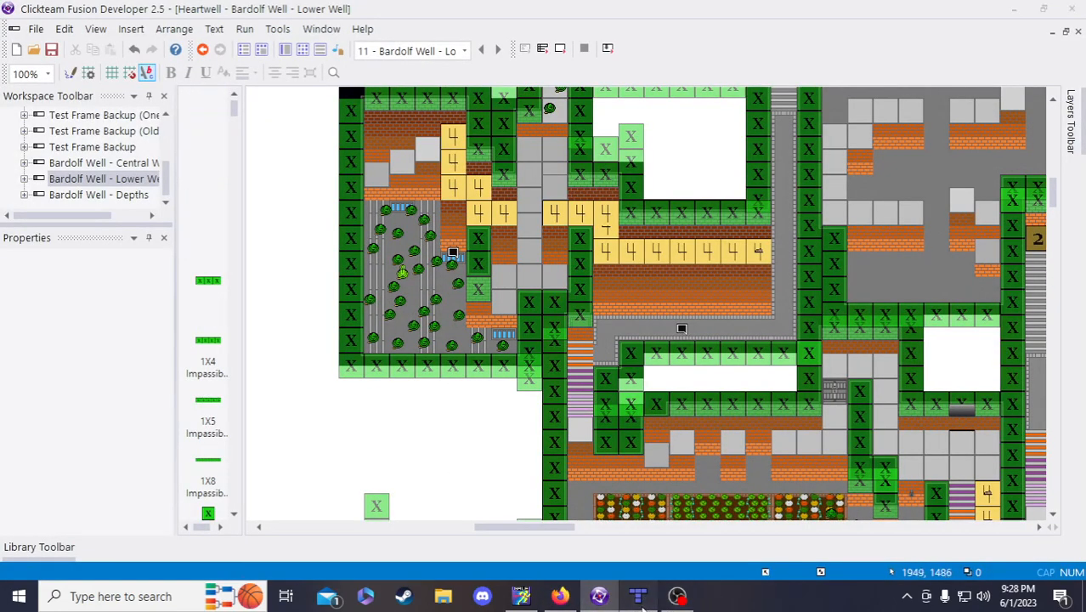
pyautogui.click(637, 596)
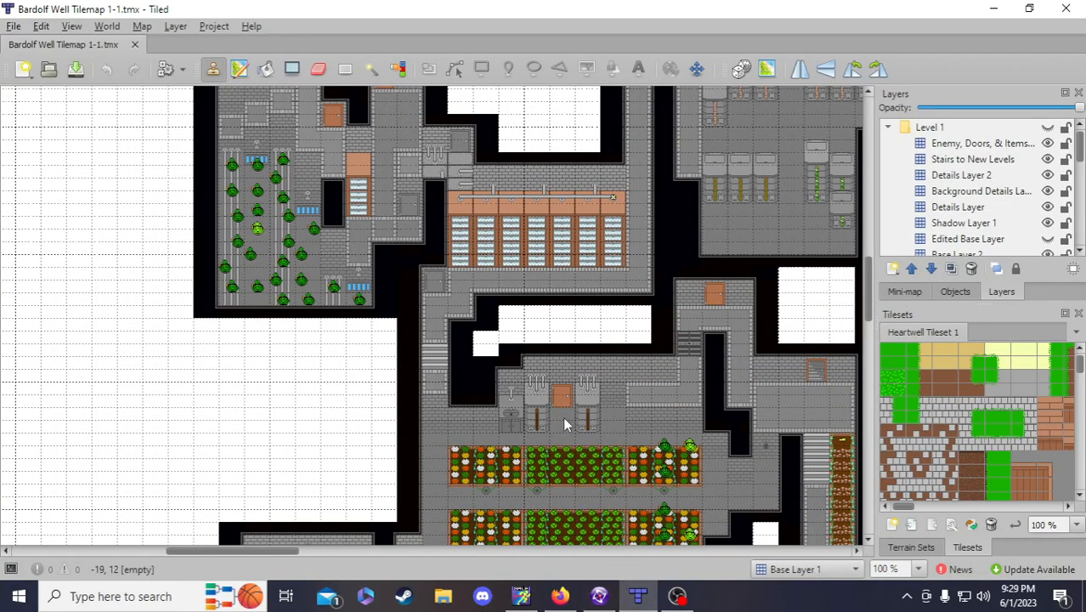
pyautogui.click(599, 595)
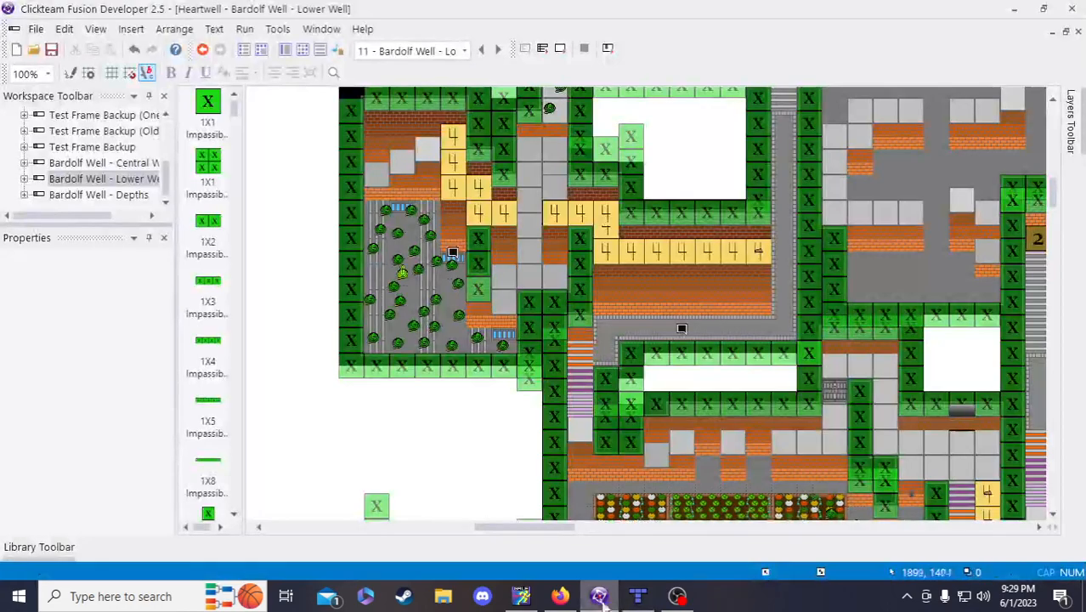
pyautogui.click(451, 255)
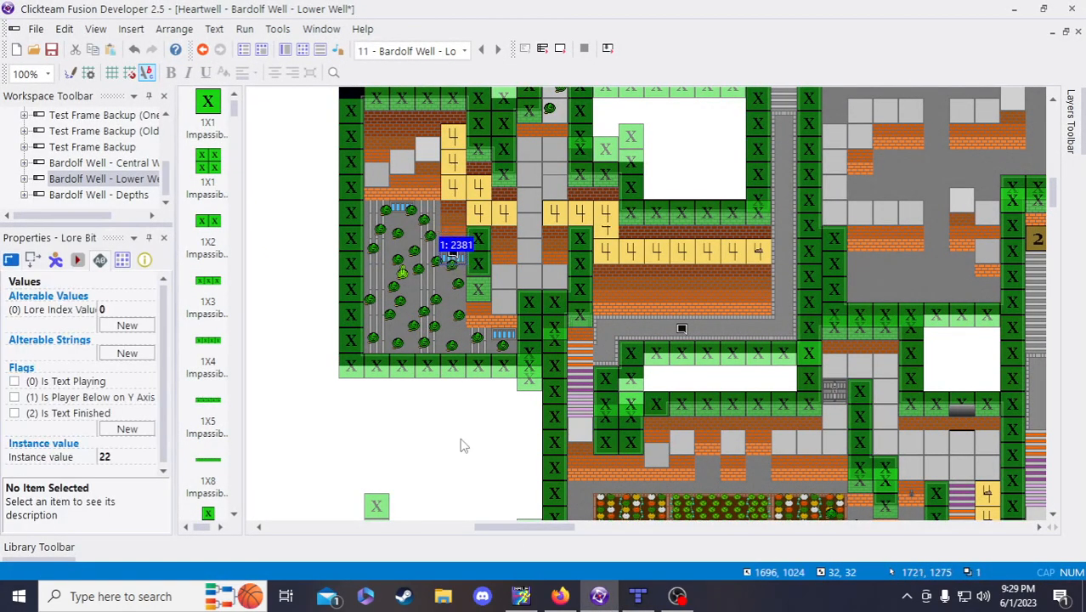
pyautogui.click(459, 441)
pyautogui.scroll(-2, 452, 410)
pyautogui.scroll(1, 446, 353)
pyautogui.scroll(-2, 459, 353)
pyautogui.scroll(2, 463, 356)
pyautogui.click(454, 289)
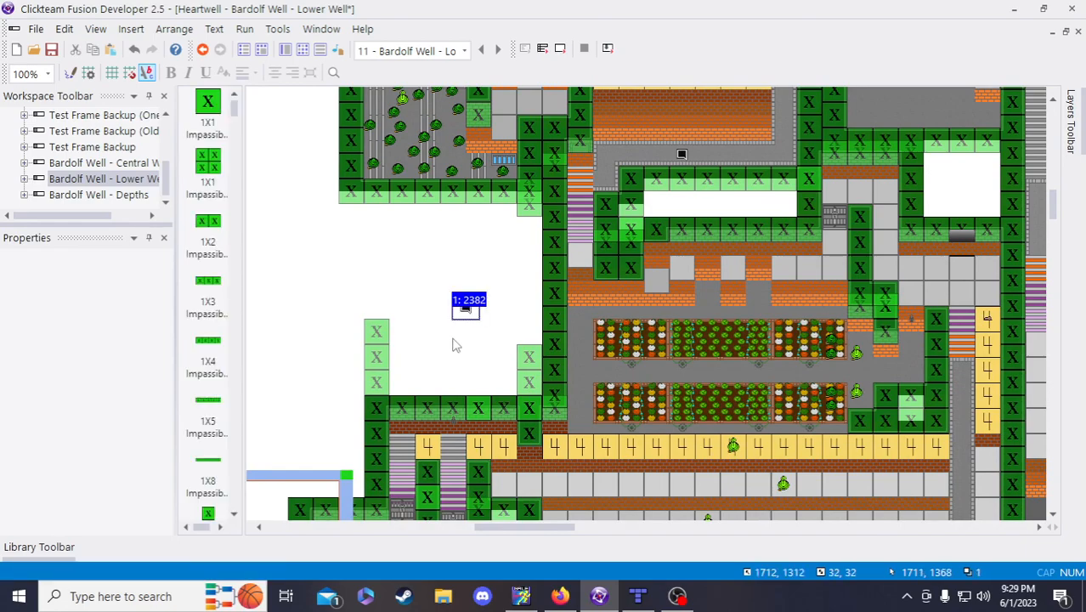
# - Move the copied Lore Bit between the two manure containers above the hydroponics cavern's crop beds
pyautogui.click(455, 342)
pyautogui.click(466, 309)
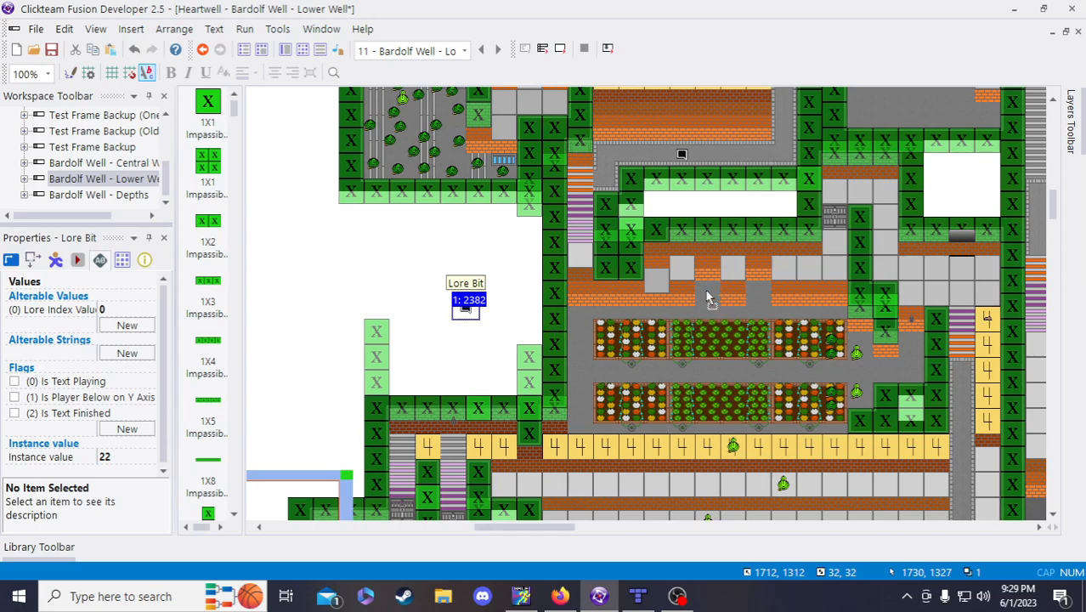
pyautogui.moveTo(466, 309); pyautogui.dragTo(708, 295)
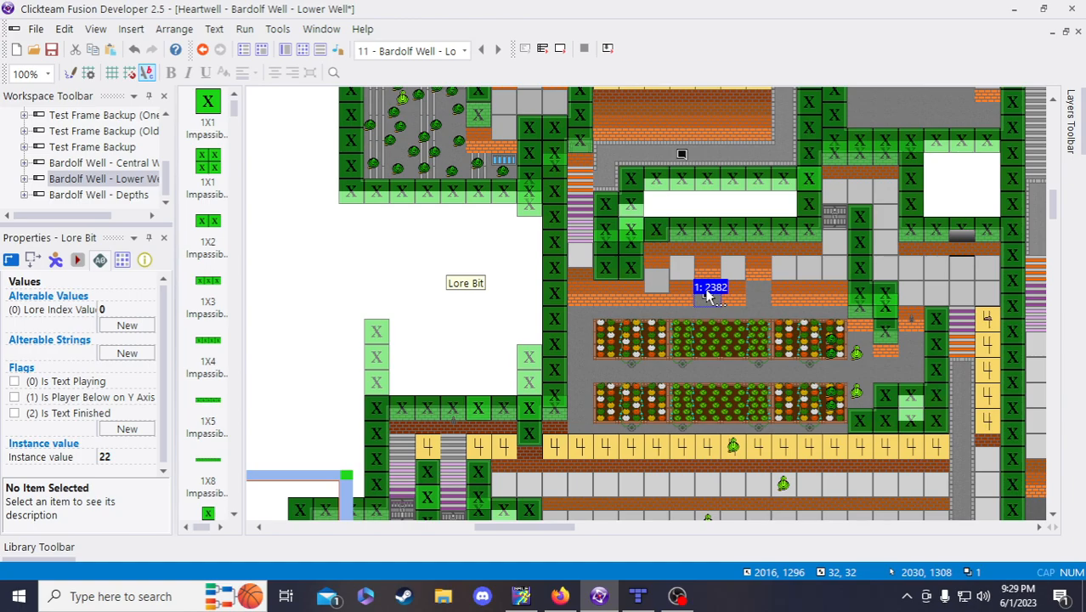
# - Set the manure containers' Lore Bit instance value to 23 and save the project
pyautogui.click(130, 457)
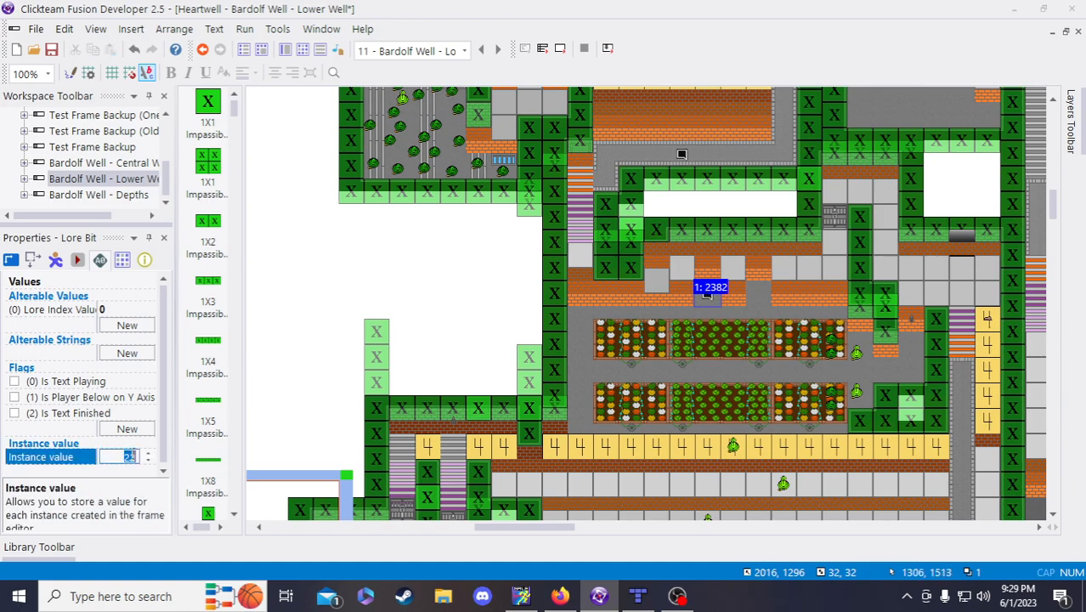
pyautogui.write('23')
pyautogui.click(461, 325)
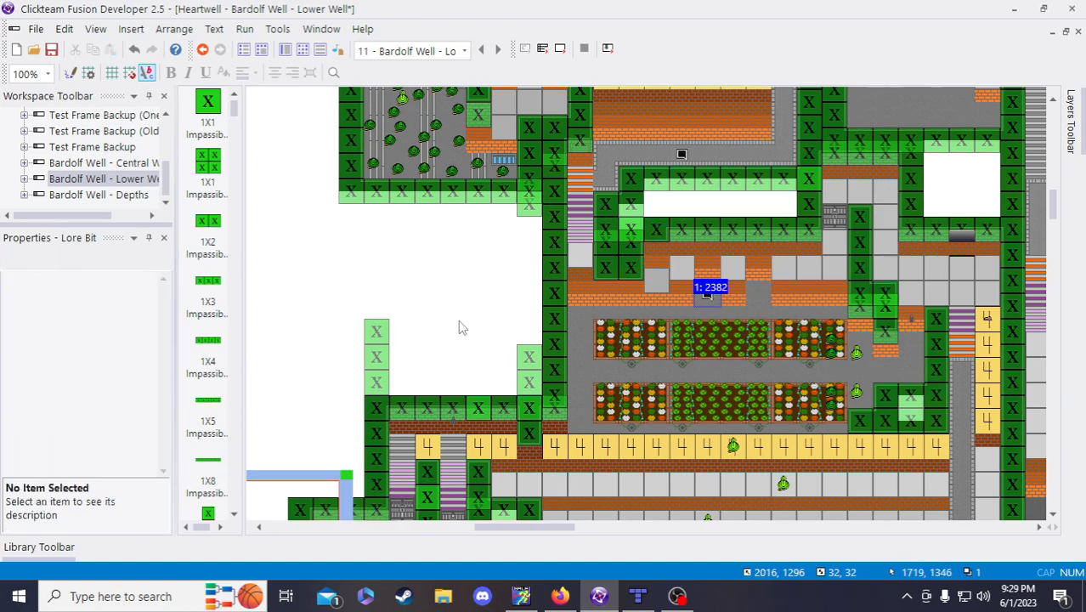
pyautogui.click(709, 301)
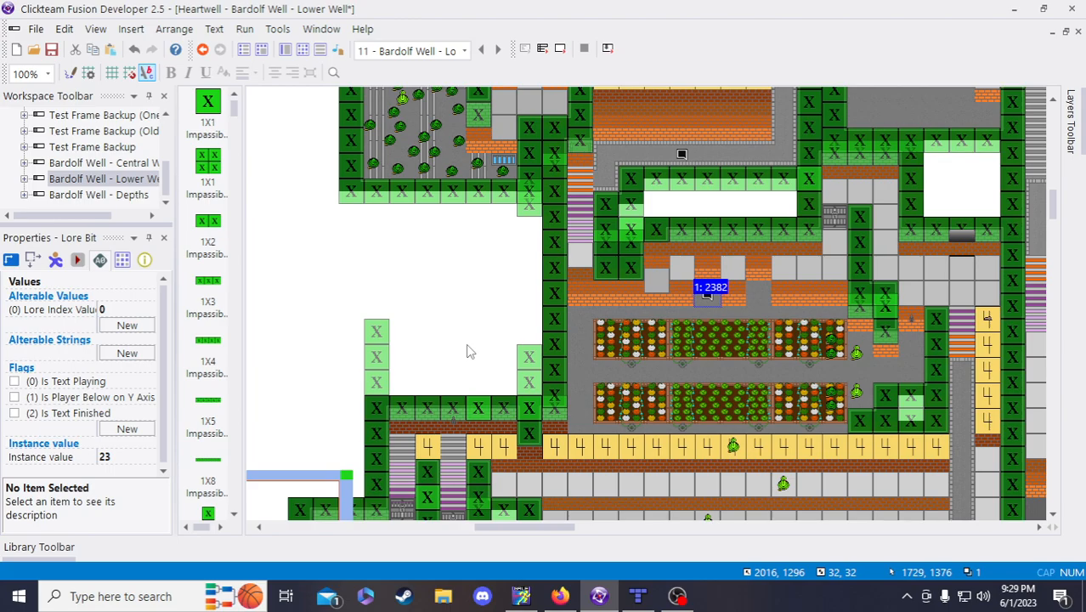
pyautogui.click(467, 351)
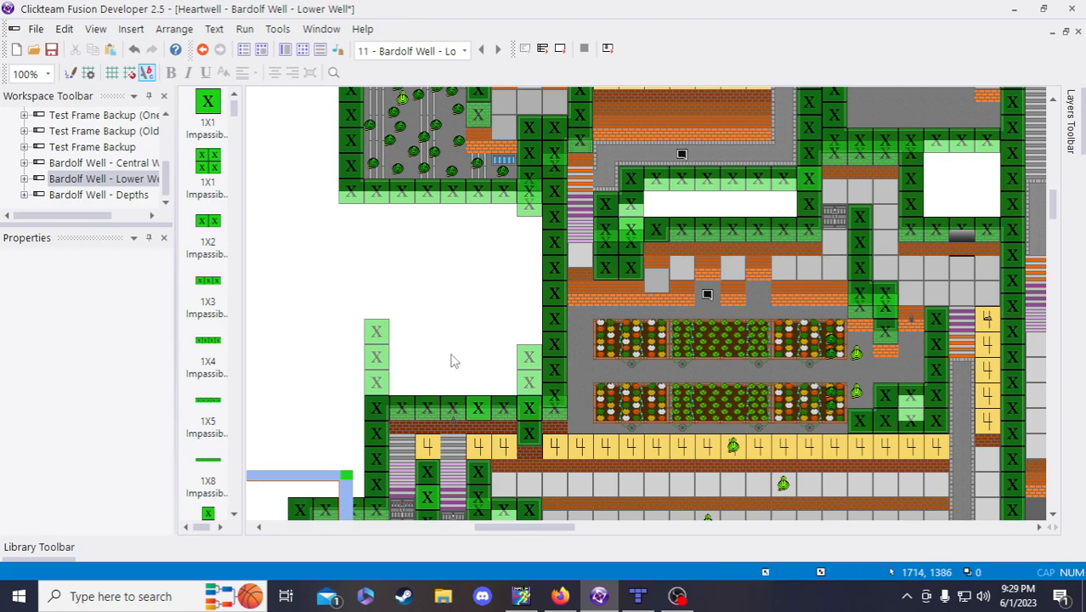
pyautogui.click(52, 50)
# - Recheck the instance value and placement of the Lore Bit between the manure containers
pyautogui.click(707, 295)
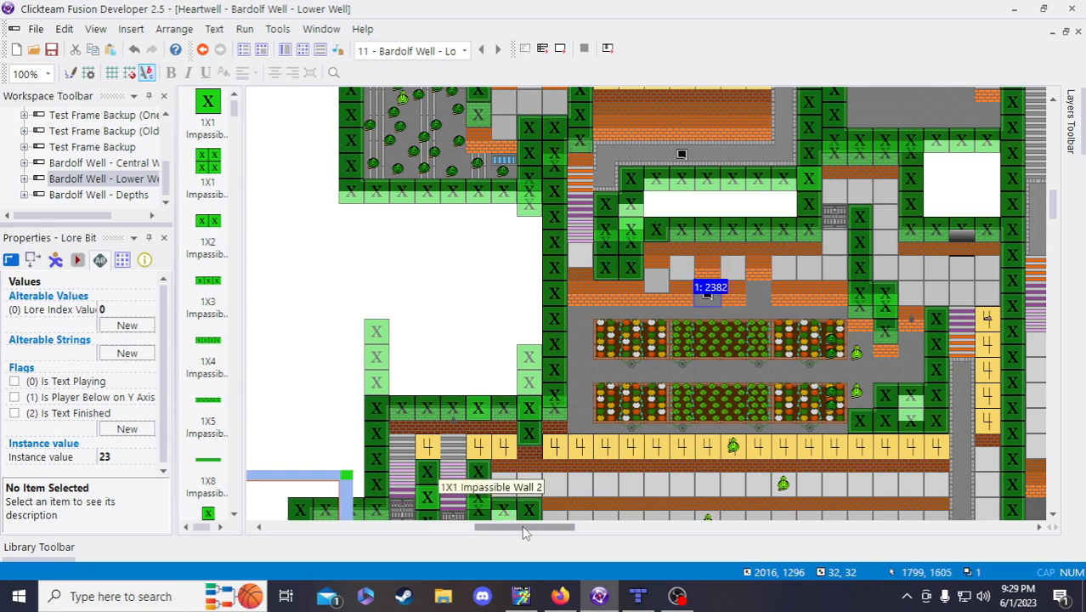
pyautogui.moveTo(522, 529)
pyautogui.mouseDown()
pyautogui.moveTo(555, 527)
pyautogui.moveTo(529, 527)
pyautogui.mouseUp()
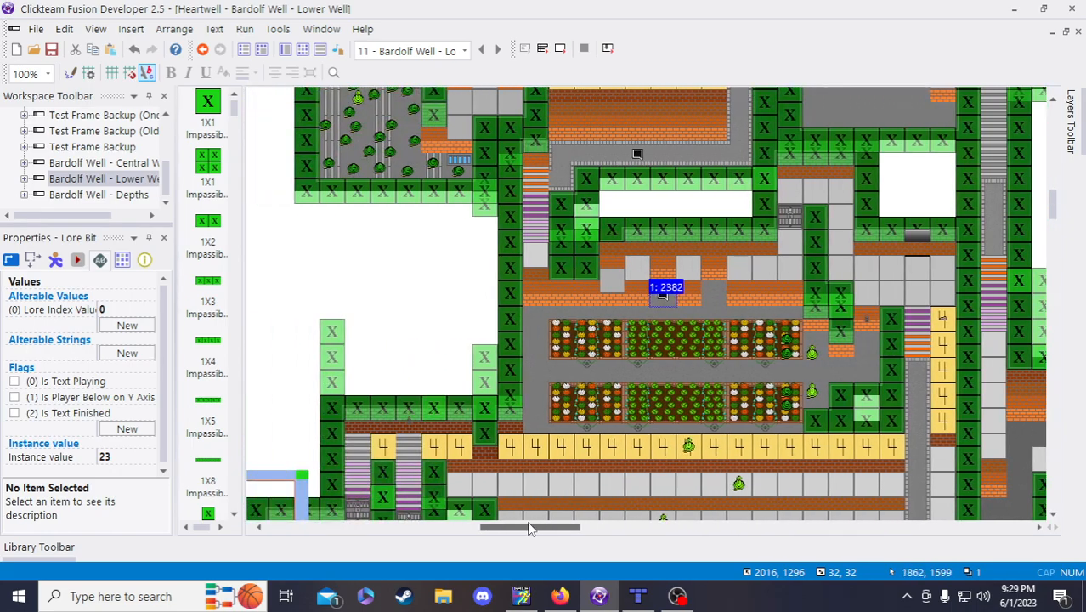
pyautogui.click(434, 319)
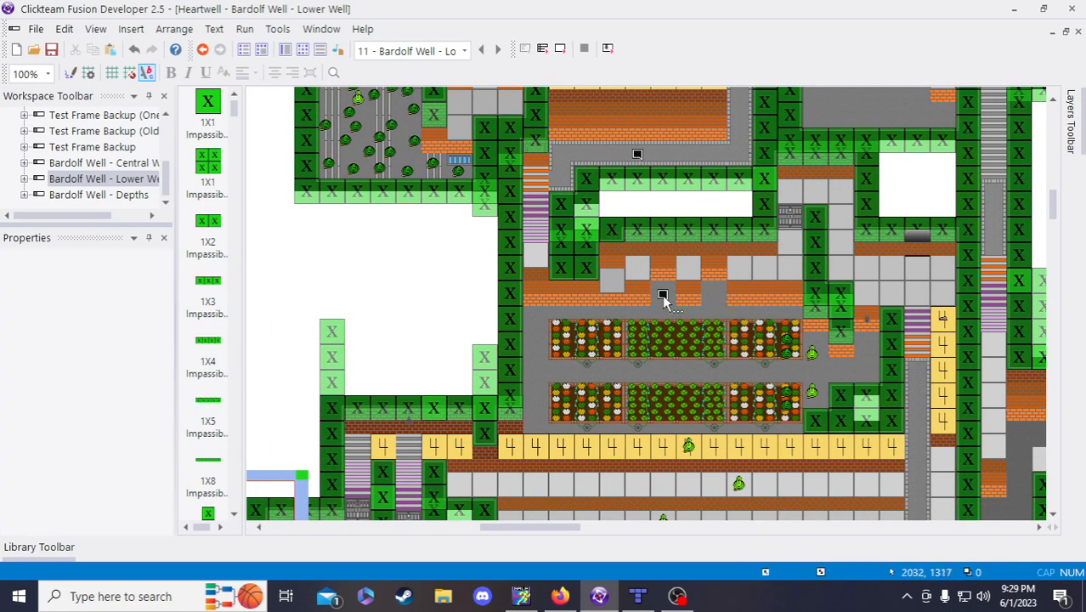
pyautogui.click(663, 295)
pyautogui.click(444, 341)
pyautogui.click(665, 295)
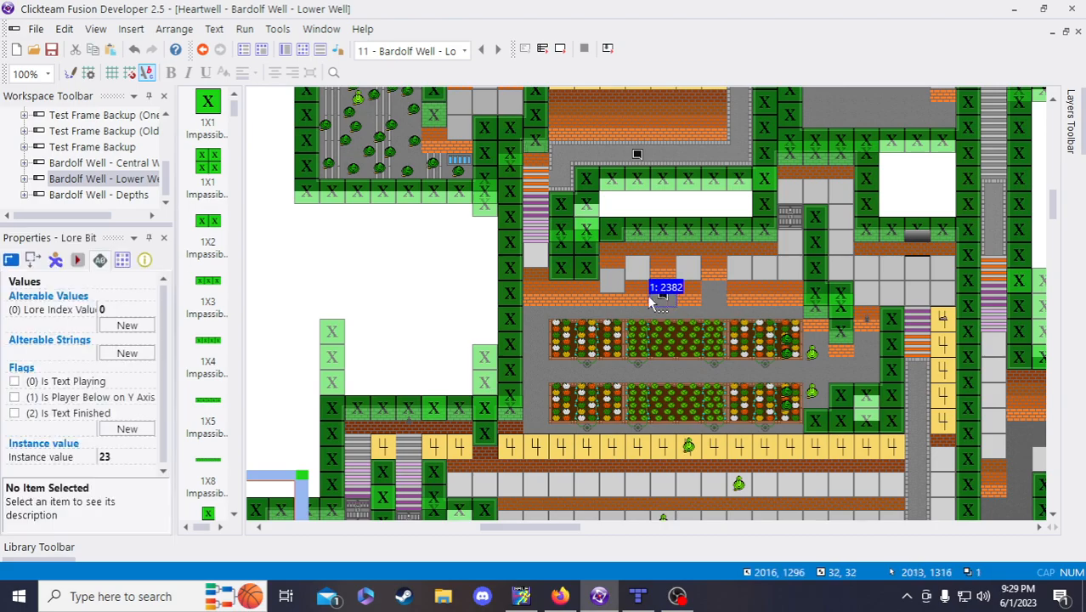
pyautogui.click(364, 307)
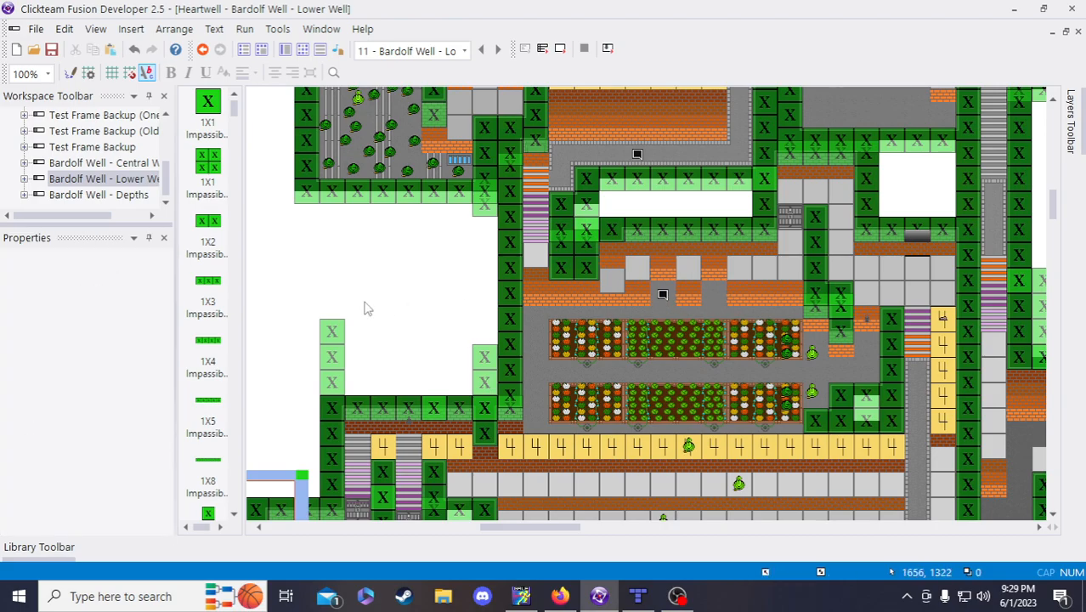
pyautogui.scroll(-3, 364, 307)
pyautogui.scroll(3, 364, 308)
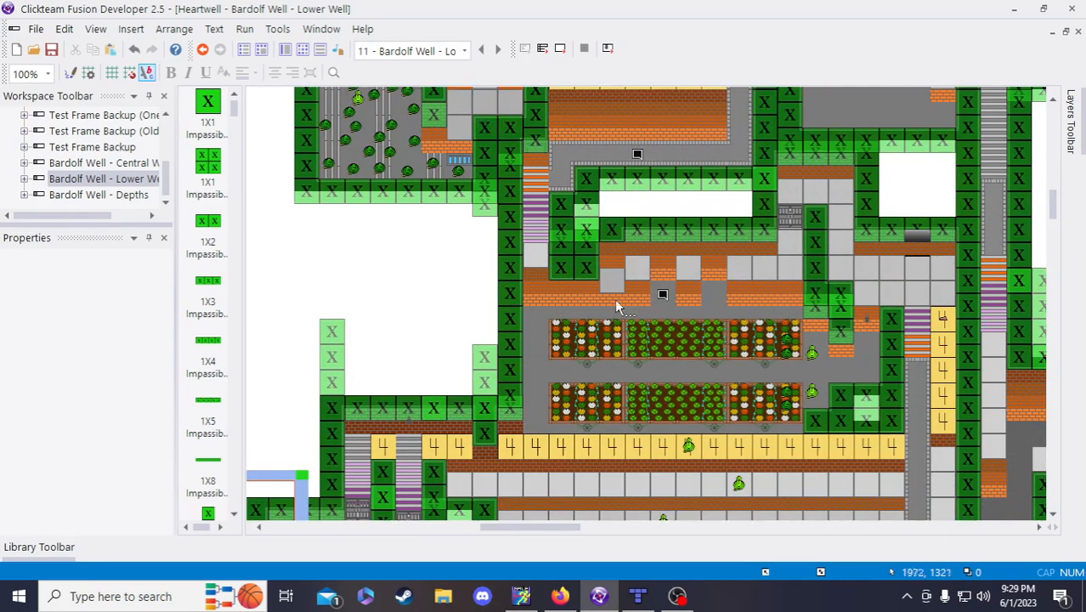
pyautogui.click(668, 298)
pyautogui.click(416, 321)
# - Switch to the Google Docs notes and start entry 24 with the copied text "Bardolf Well - Lower Well, Left Route:", adding an empty entry below
pyautogui.click(560, 596)
pyautogui.click(519, 476)
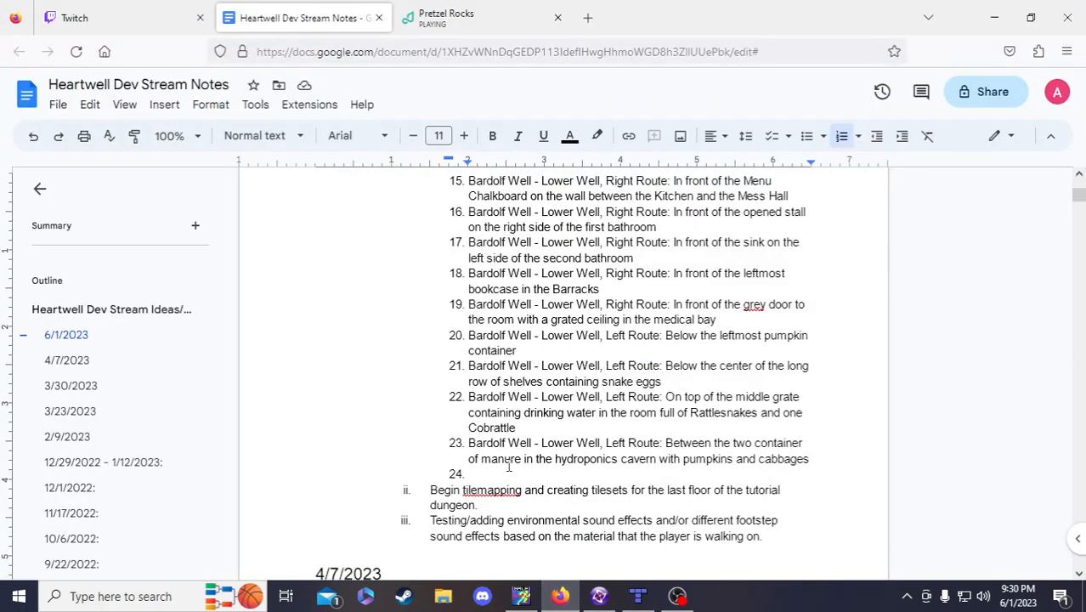
pyautogui.moveTo(468, 442); pyautogui.dragTo(668, 443)
pyautogui.hotkey('ctrl', 'c')
pyautogui.click(501, 463)
pyautogui.hotkey('ctrl', 'v')
pyautogui.hotkey('ctrl', 'z')
pyautogui.click(501, 474)
pyautogui.hotkey('ctrl', 'v')
pyautogui.press('Return')
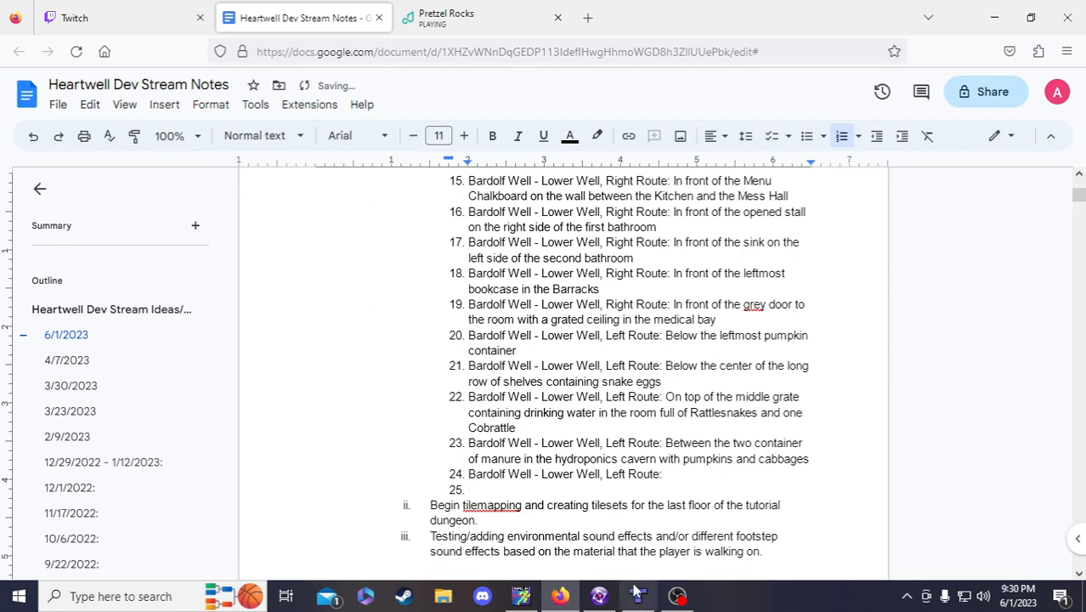
pyautogui.click(713, 474)
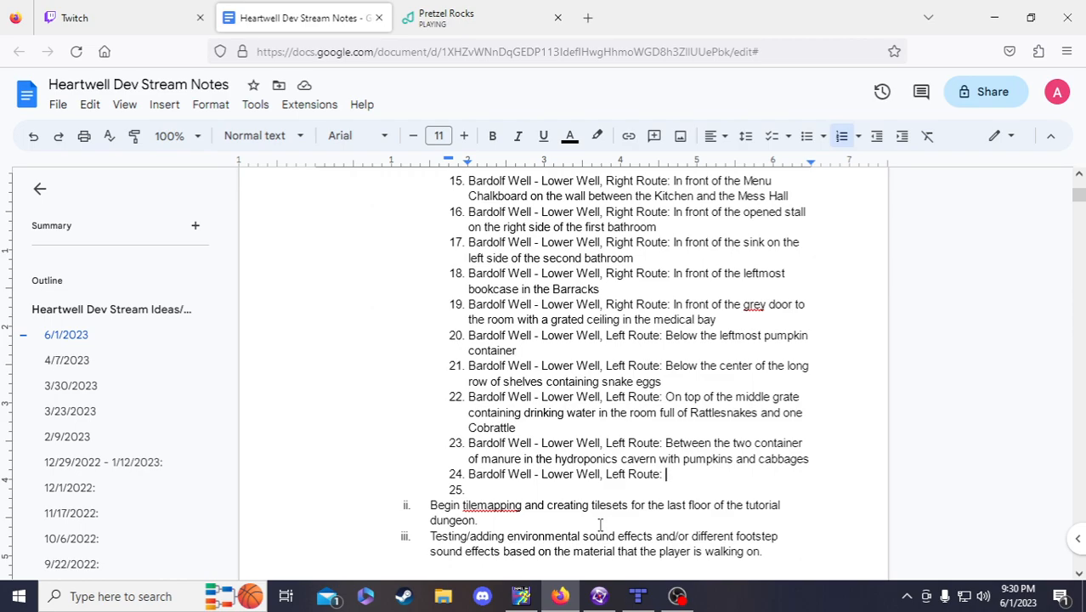
# - Complete entry 24 with "At the leftmost end of the walkway below the tall shelves of mushrooms, carrots, and cauliflower in the hydroponics cavern"
pyautogui.write('At the leftmos')
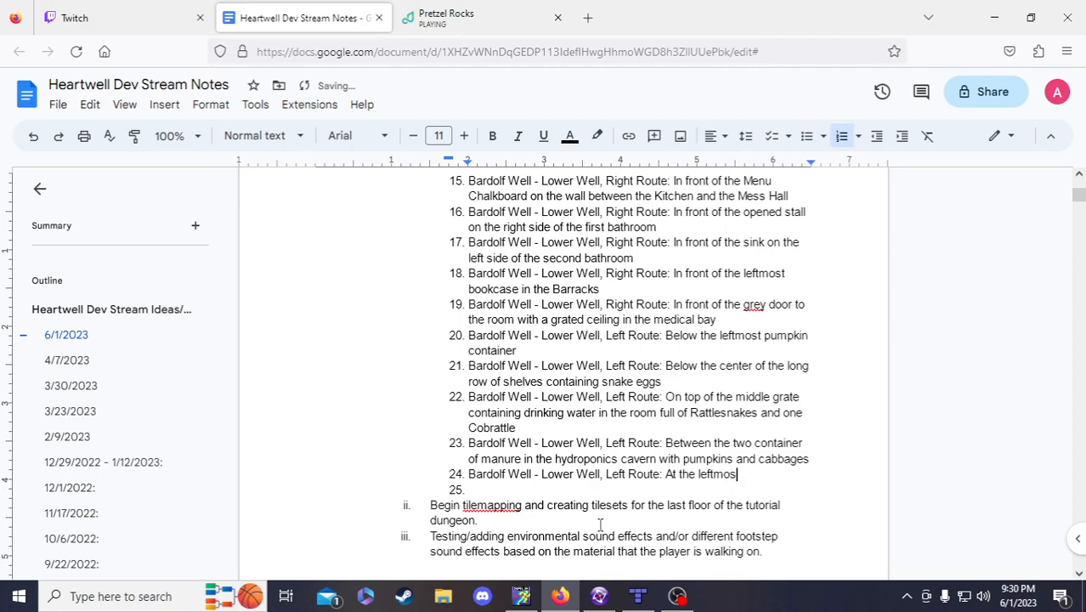
pyautogui.write('t end of the walkway below th')
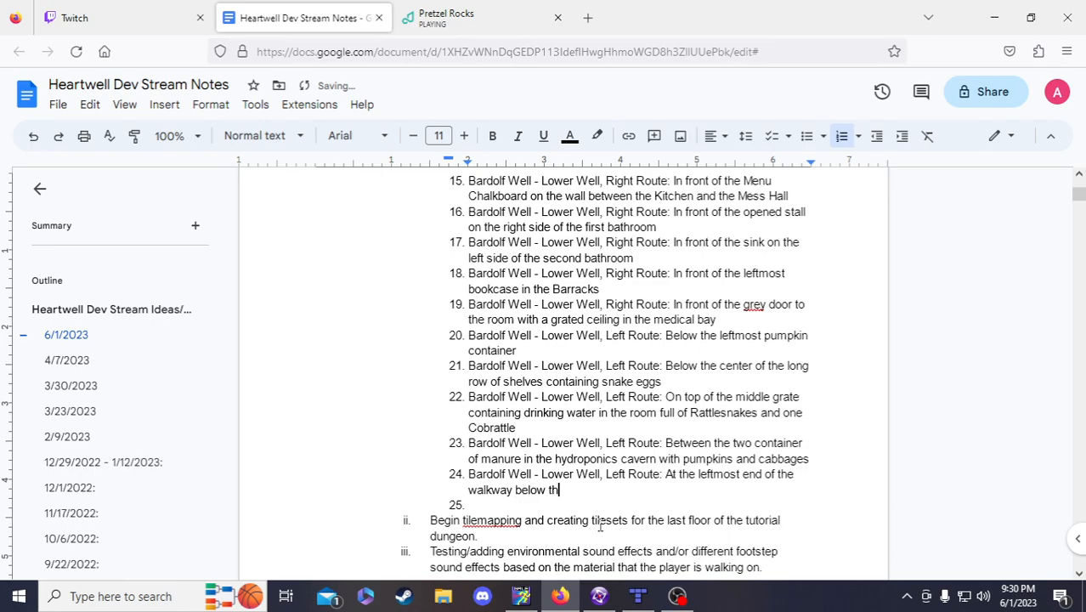
pyautogui.write('e tall shelves of mush')
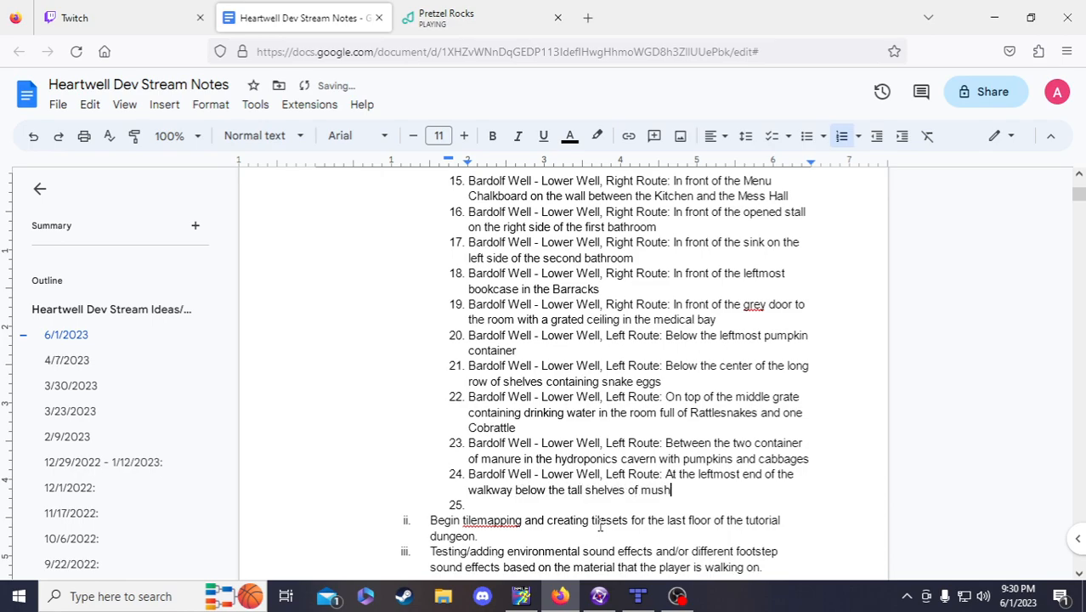
pyautogui.write('rooms')
pyautogui.press('BackSpace')
pyautogui.press('BackSpace')
pyautogui.press('BackSpace')
pyautogui.write('ooms, carrots, and')
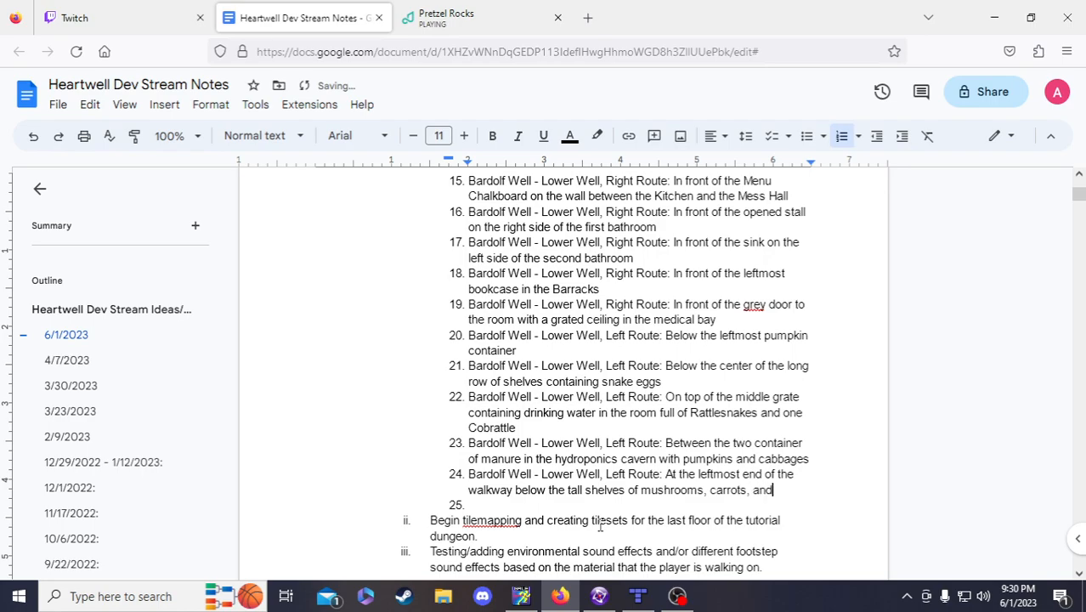
pyautogui.write(' cauliflowe')
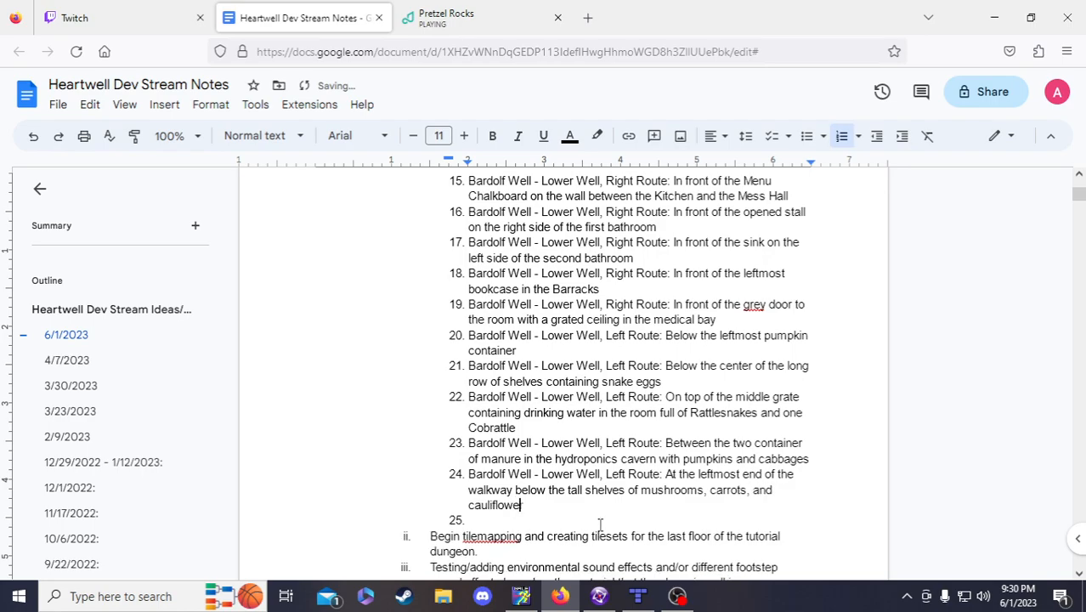
pyautogui.write('r in the hydroponics cavern')
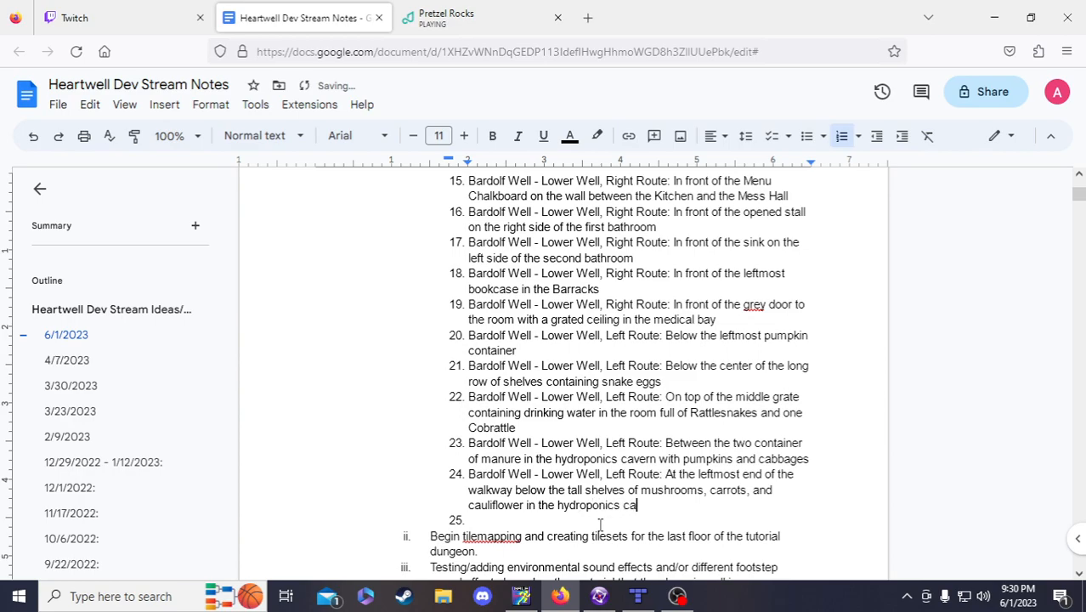
# - In Clickteam Fusion, duplicate the manure containers' Lore Bit and move the copy to the leftmost end of the walkway below the cavern's shelves
pyautogui.click(600, 596)
pyautogui.click(661, 297)
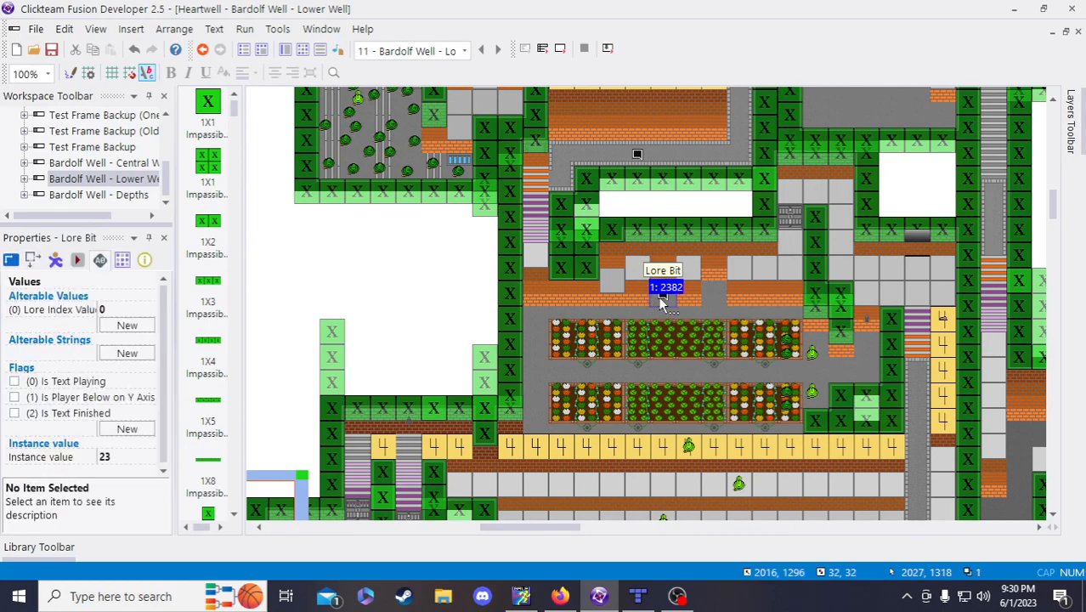
pyautogui.click(427, 336)
pyautogui.scroll(-5, 387, 359)
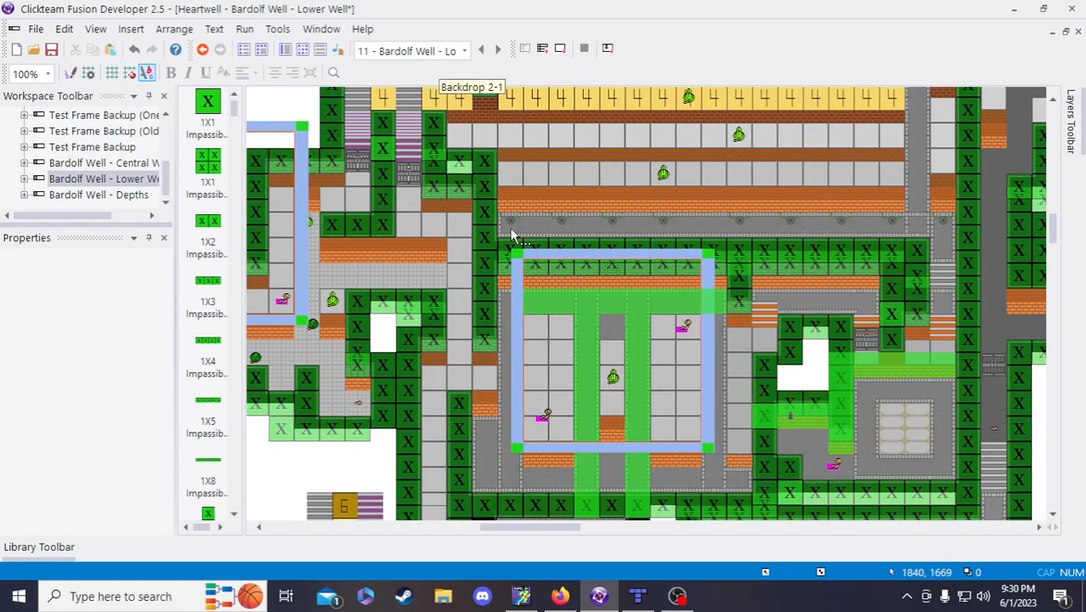
pyautogui.scroll(2, 514, 234)
pyautogui.moveTo(418, 173); pyautogui.dragTo(509, 401)
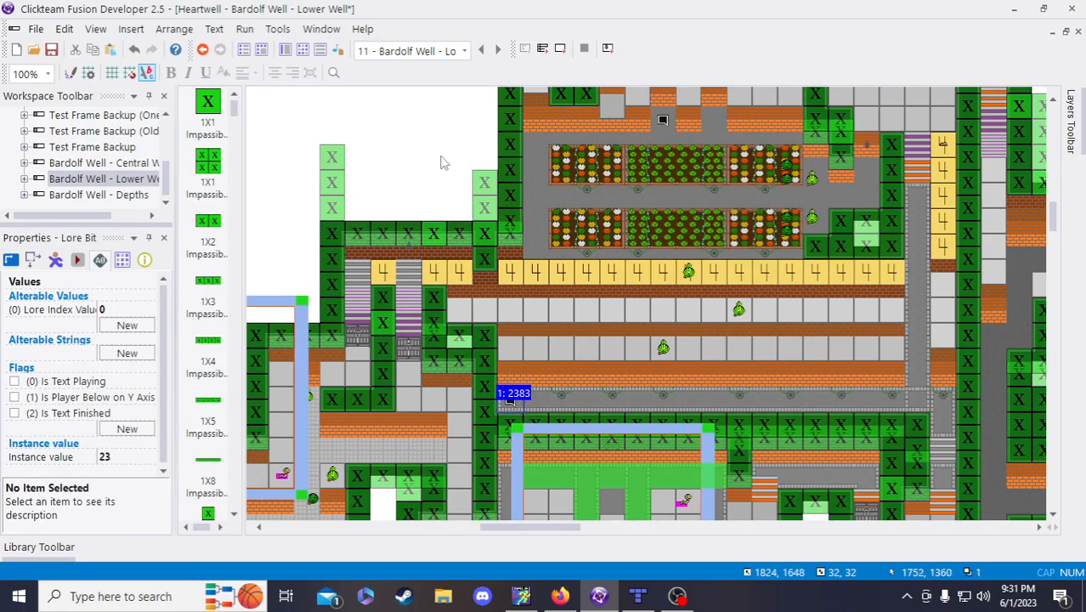
pyautogui.click(428, 139)
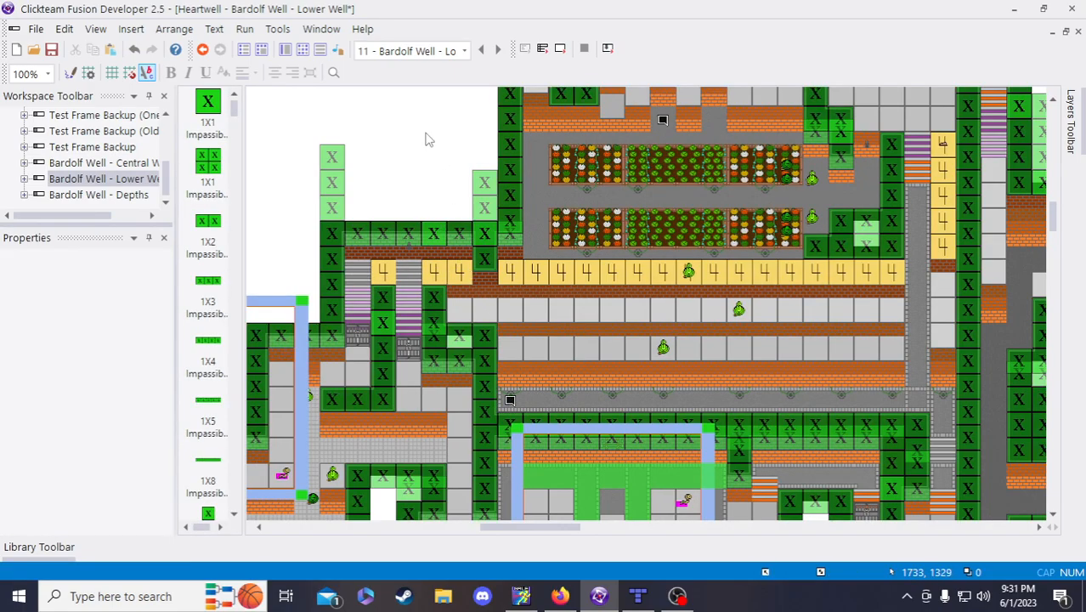
# - Set the walkway Lore Bit's instance value to 24
pyautogui.click(509, 400)
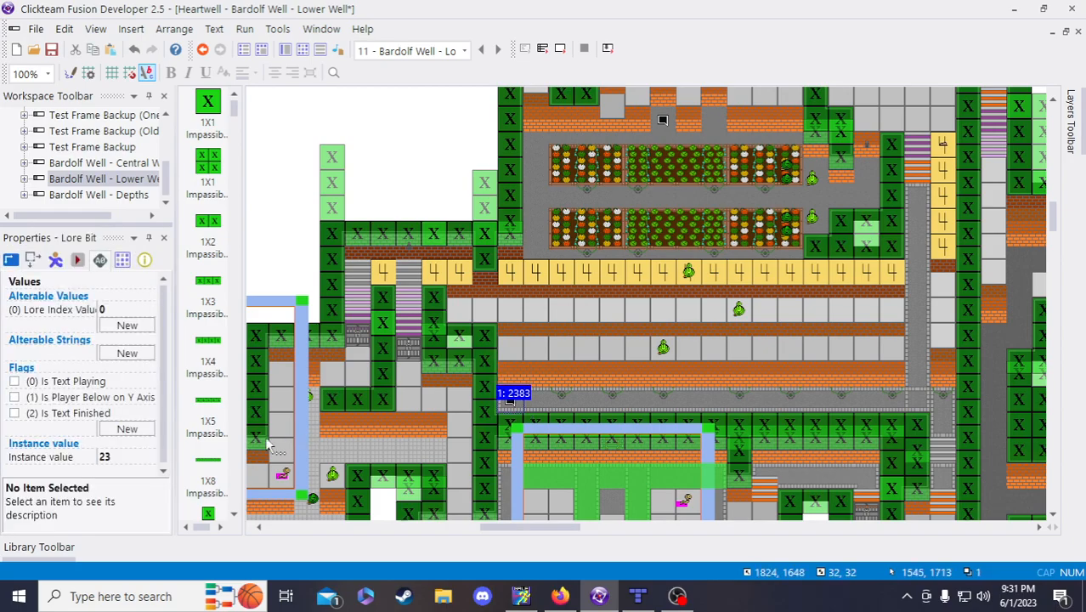
pyautogui.click(127, 456)
pyautogui.write('24')
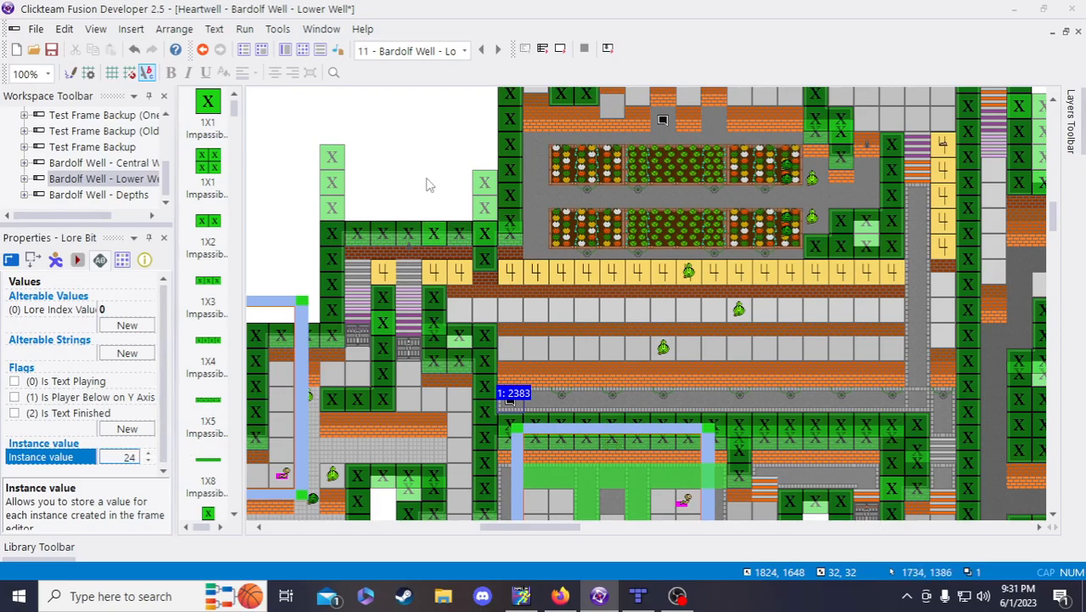
pyautogui.click(427, 179)
pyautogui.click(513, 403)
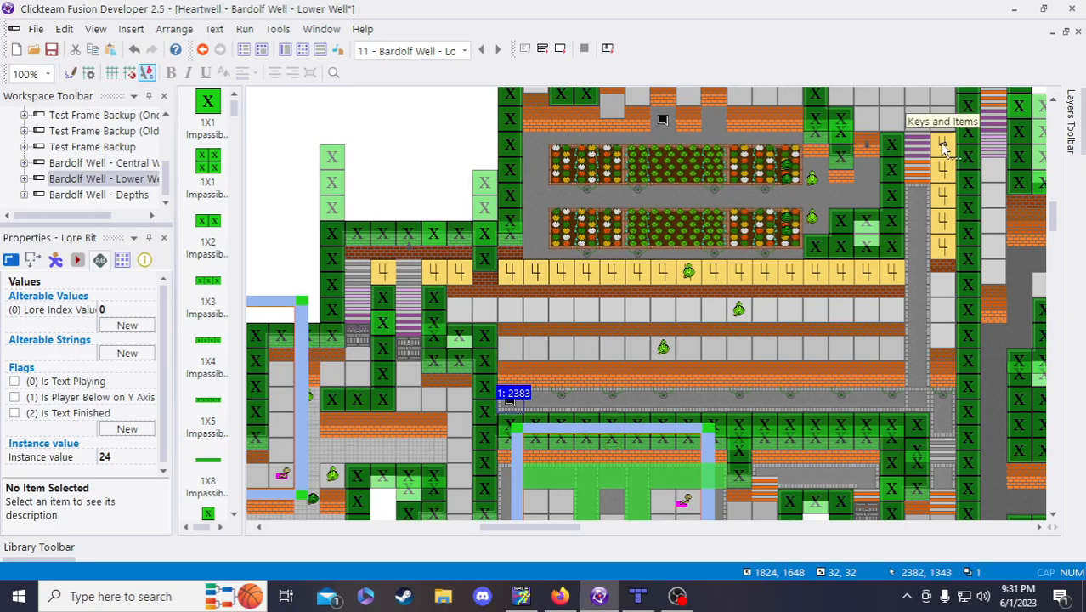
# - Check the Lore Bit placements around the hydroponics cavern and examine the neighbouring rooms above and below it
pyautogui.scroll(-3, 943, 170)
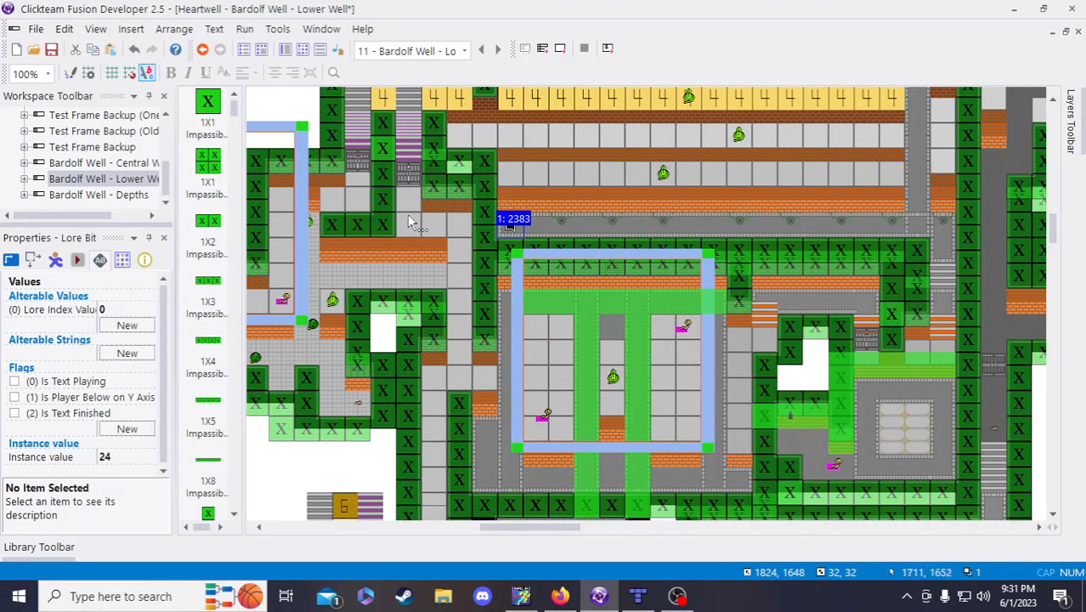
pyautogui.scroll(3, 510, 332)
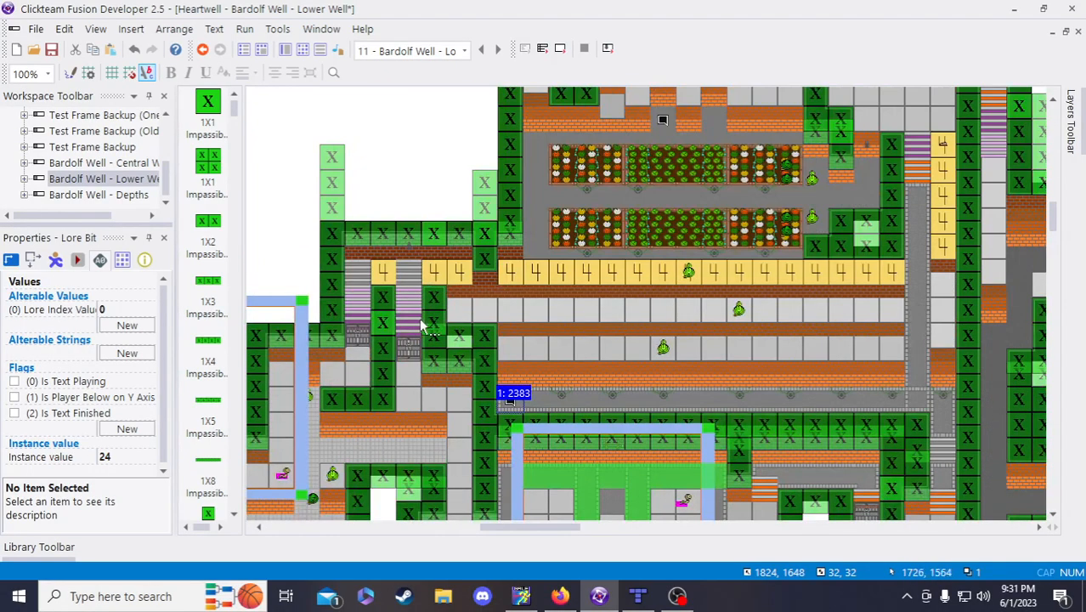
pyautogui.click(393, 203)
pyautogui.scroll(3, 663, 202)
pyautogui.scroll(-3, 671, 255)
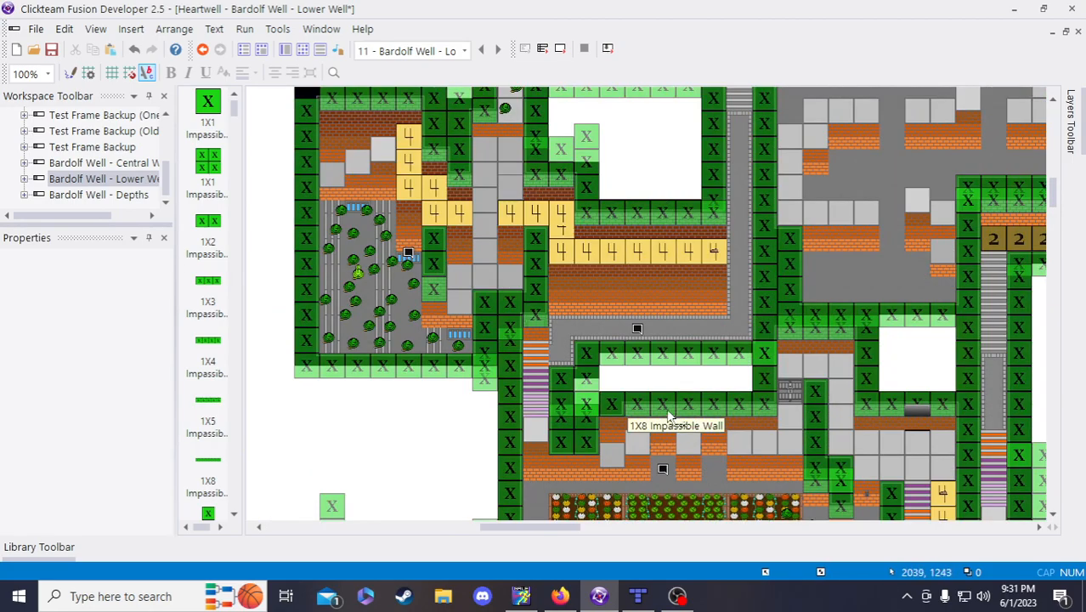
pyautogui.scroll(3, 668, 351)
pyautogui.click(663, 296)
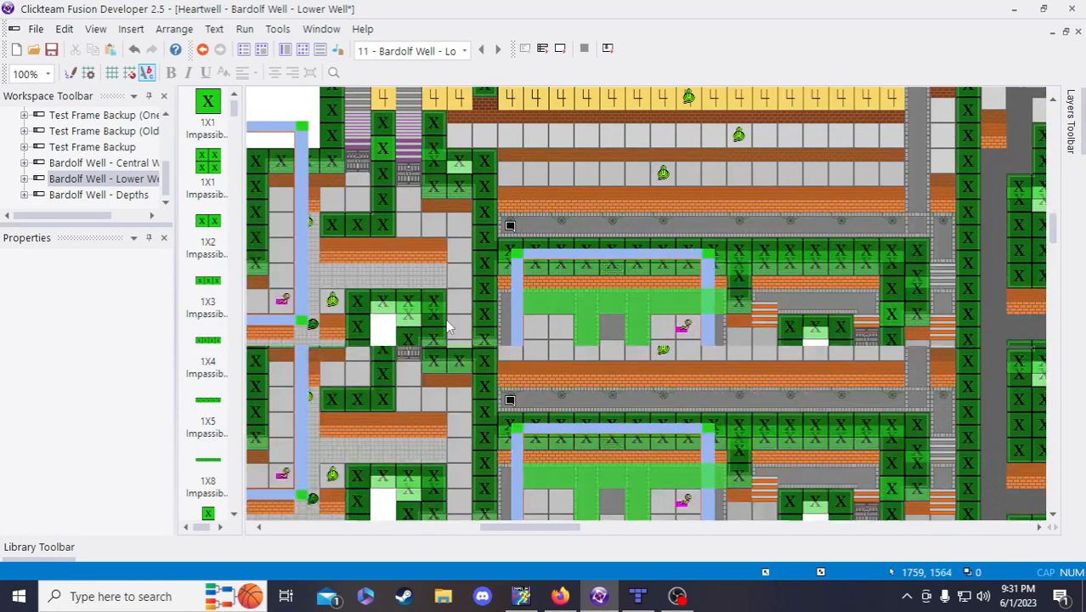
pyautogui.click(450, 326)
pyautogui.scroll(-6, 450, 326)
pyautogui.click(570, 599)
pyautogui.click(653, 508)
pyautogui.click(599, 596)
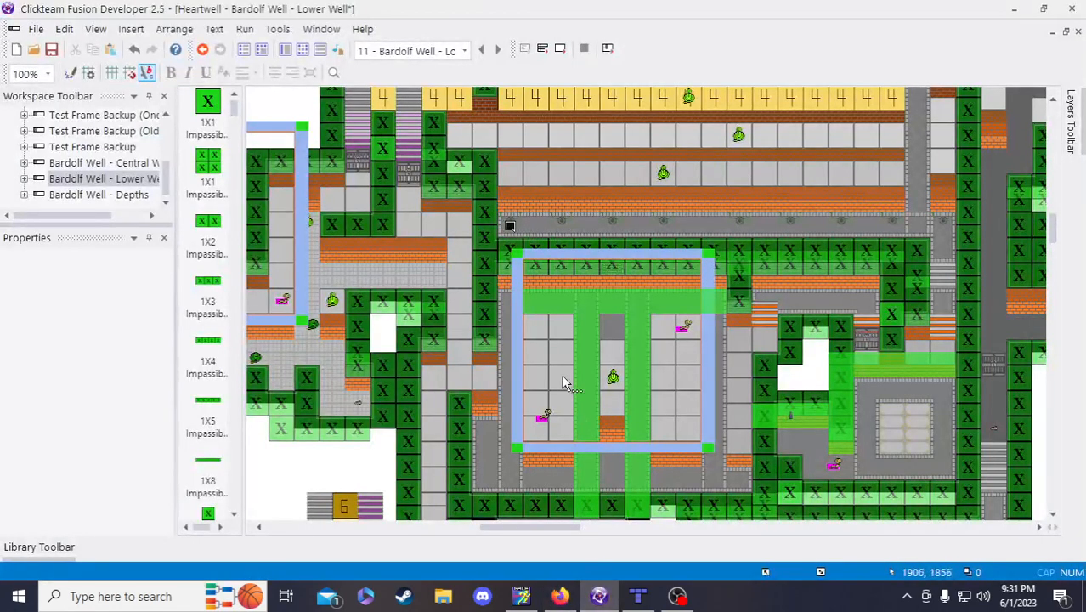
pyautogui.scroll(3, 518, 400)
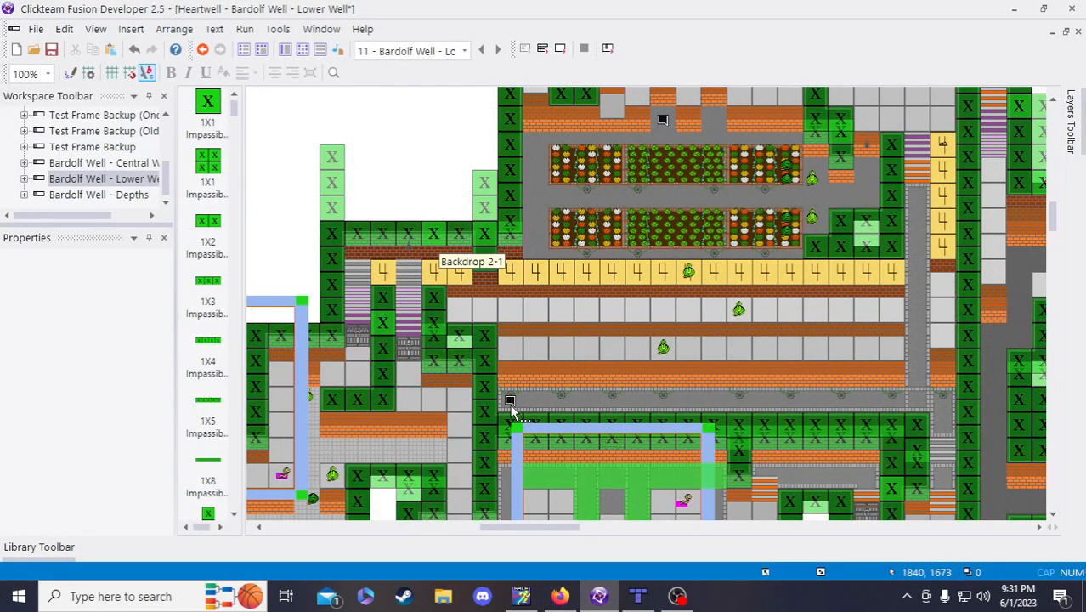
pyautogui.scroll(-3, 511, 411)
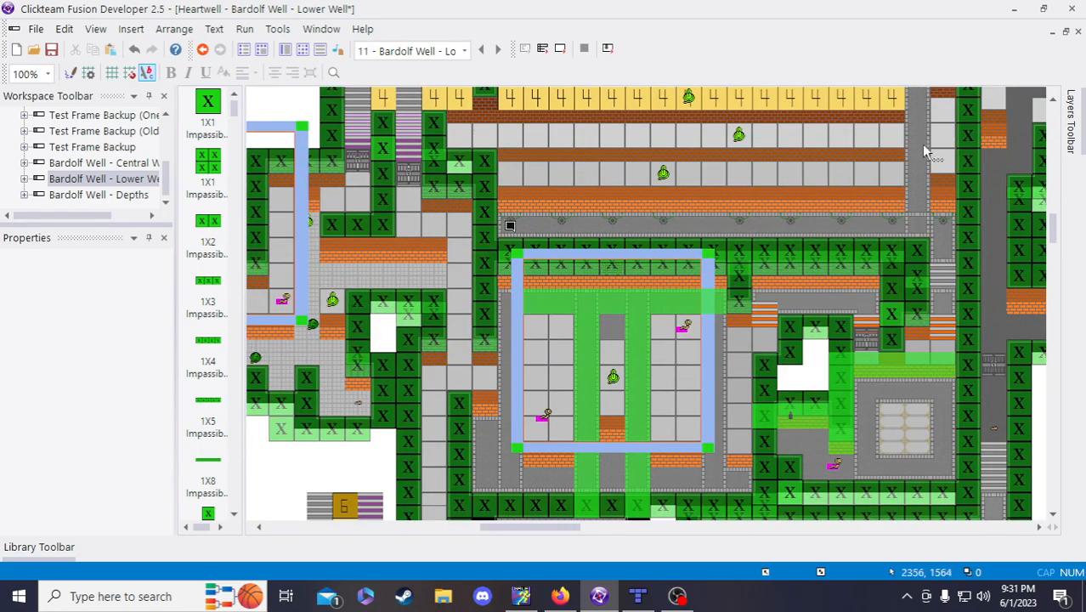
pyautogui.scroll(3, 453, 223)
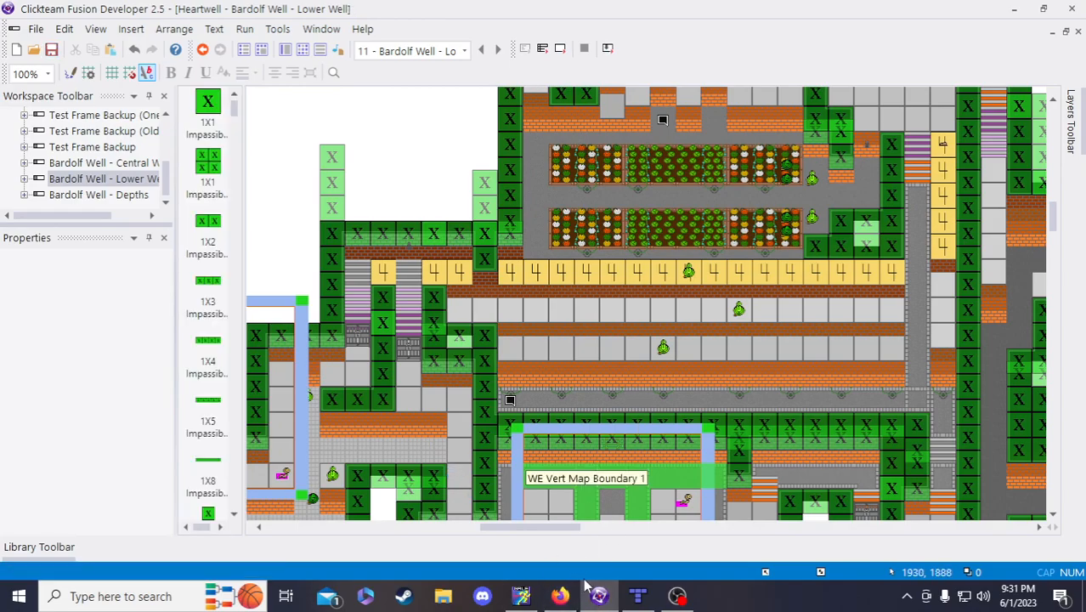
# - Switch to the Google Docs notes and start entry 25 with the copied "Bardolf Well - Lower Well, Left Route:" text, adding an empty entry below
pyautogui.click(564, 600)
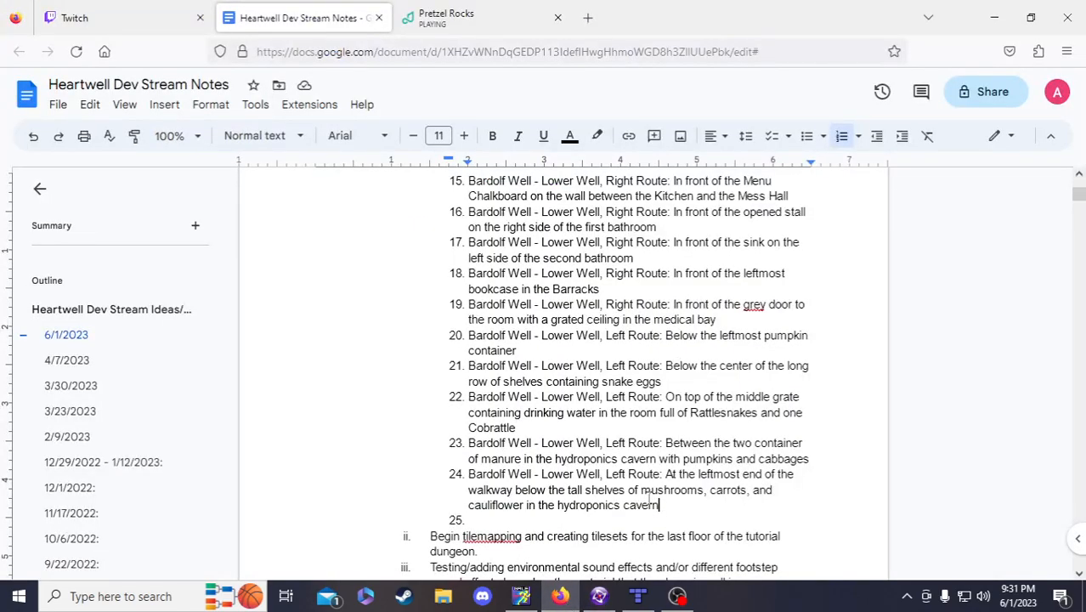
pyautogui.click(532, 520)
pyautogui.moveTo(467, 474); pyautogui.dragTo(663, 476)
pyautogui.hotkey('ctrl', 'c')
pyautogui.click(560, 522)
pyautogui.hotkey('ctrl', 'v')
pyautogui.press('Return')
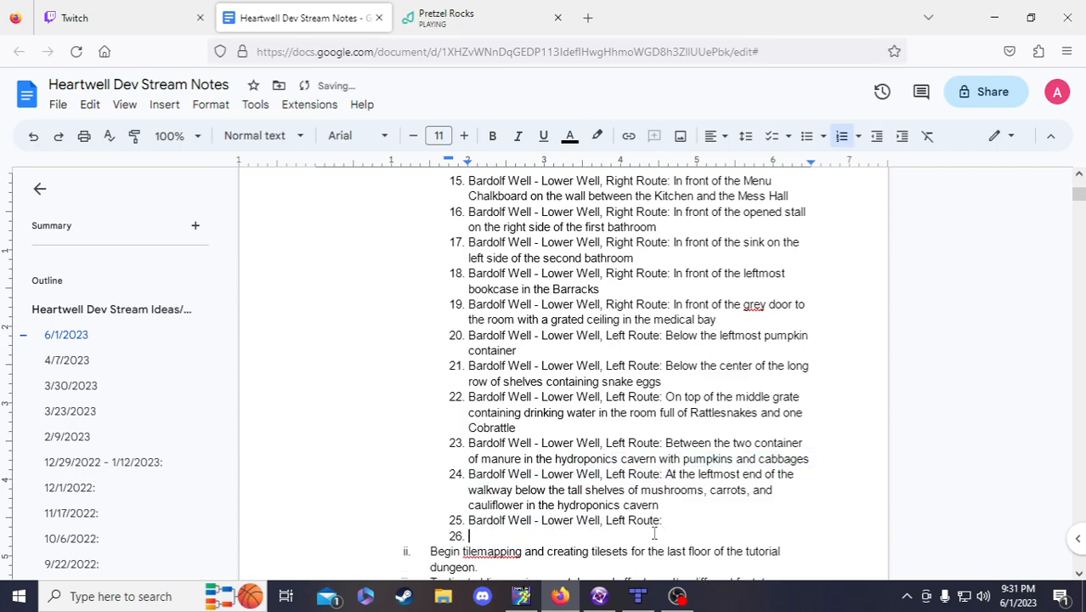
pyautogui.click(701, 511)
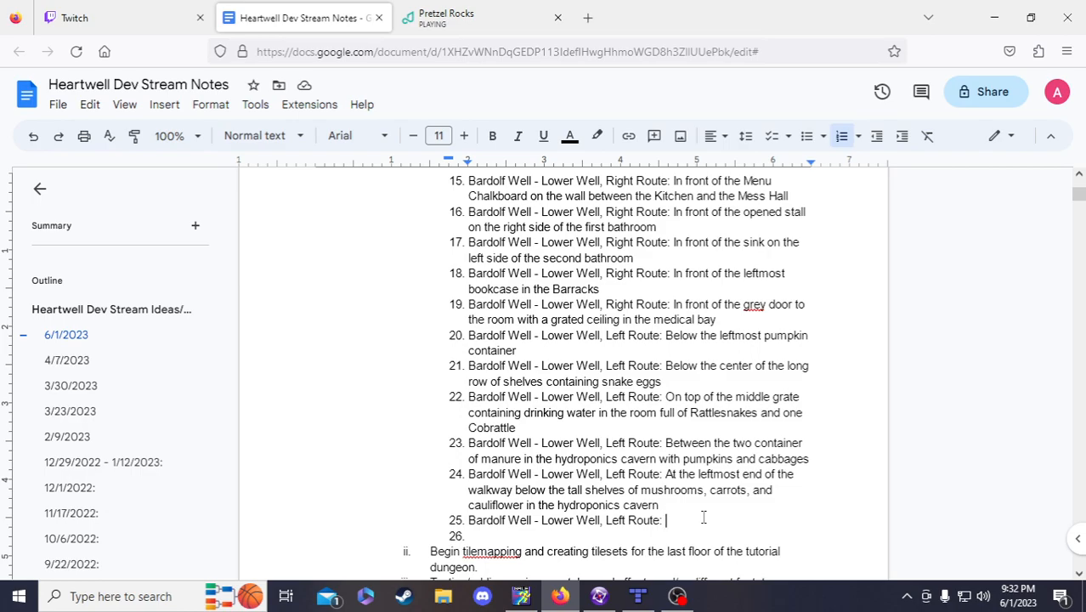
# - Complete entry 25 with "Below the two-level tall stack of barbells in the top-center of the room with raised mats"
pyautogui.write('Below the ')
pyautogui.write('tow-')
pyautogui.press('BackSpace')
pyautogui.press('BackSpace')
pyautogui.write('wo-level tall')
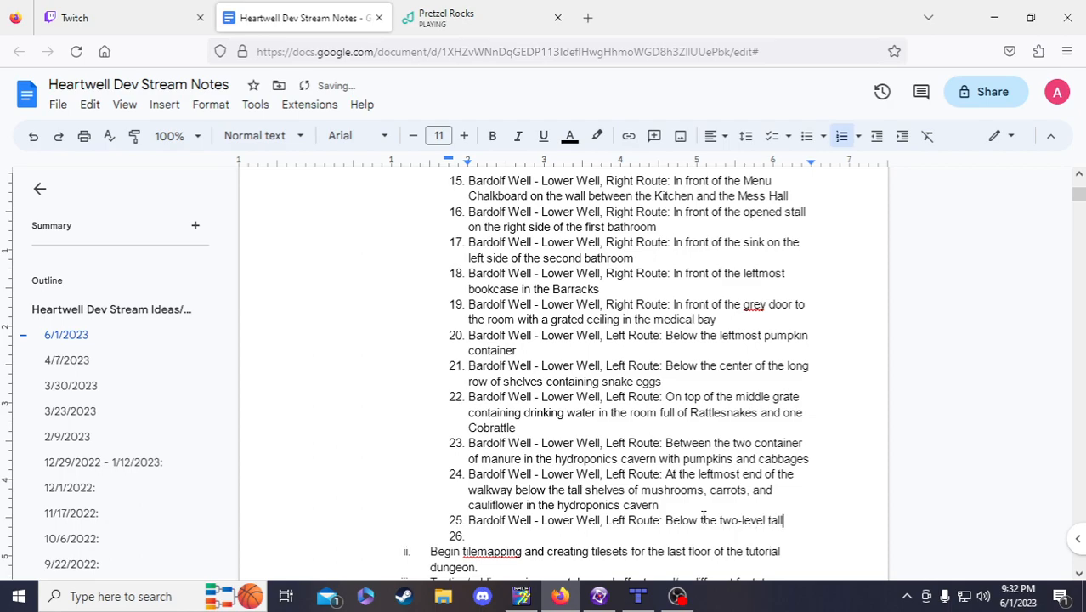
pyautogui.write(' stack of bar')
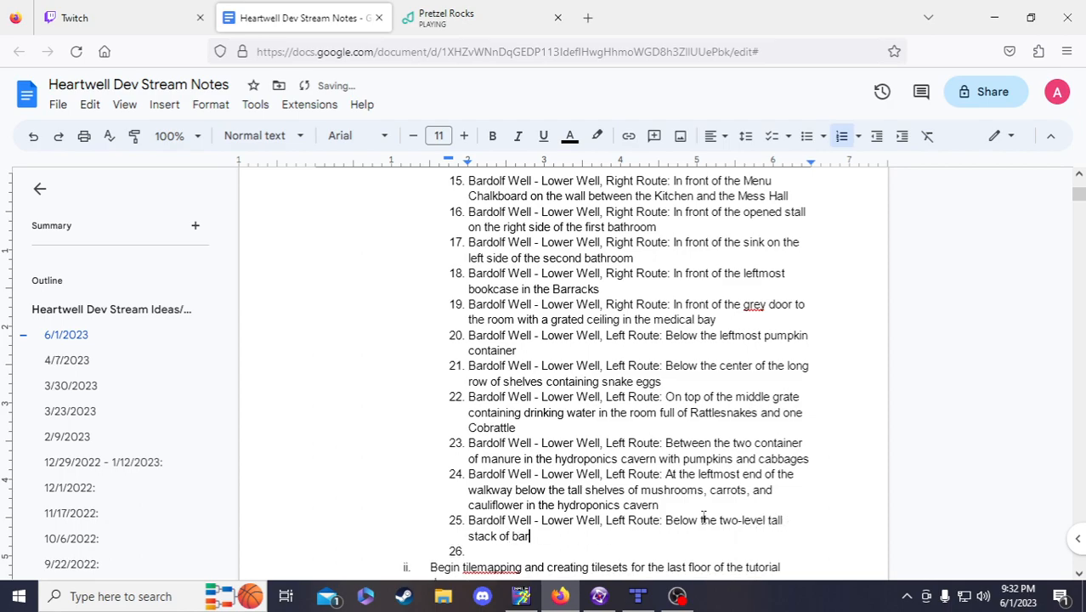
pyautogui.write('bells in the top-center ')
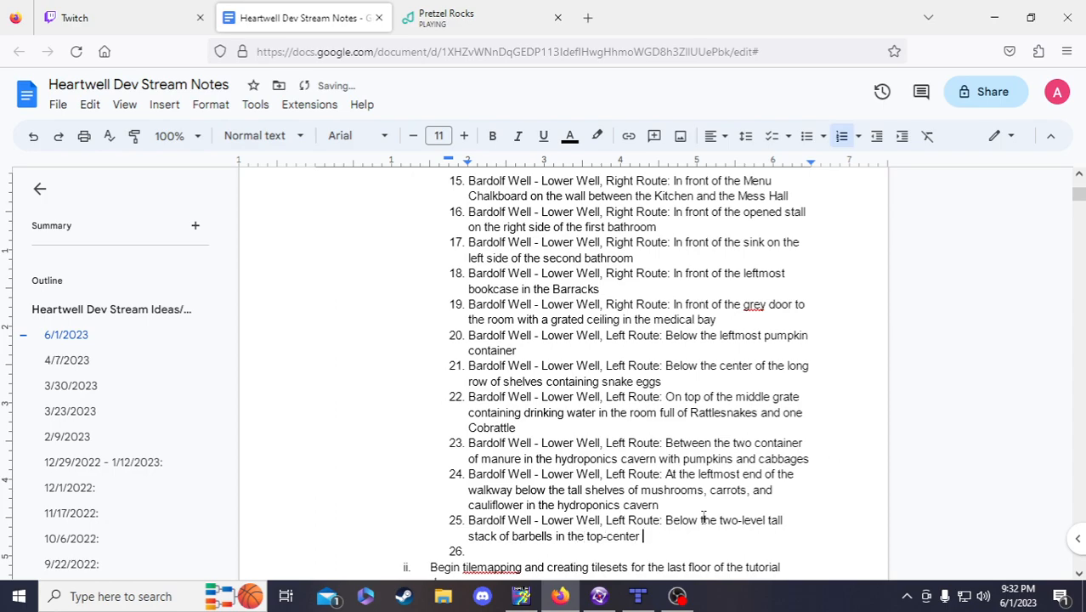
pyautogui.write('of the room with raised mats')
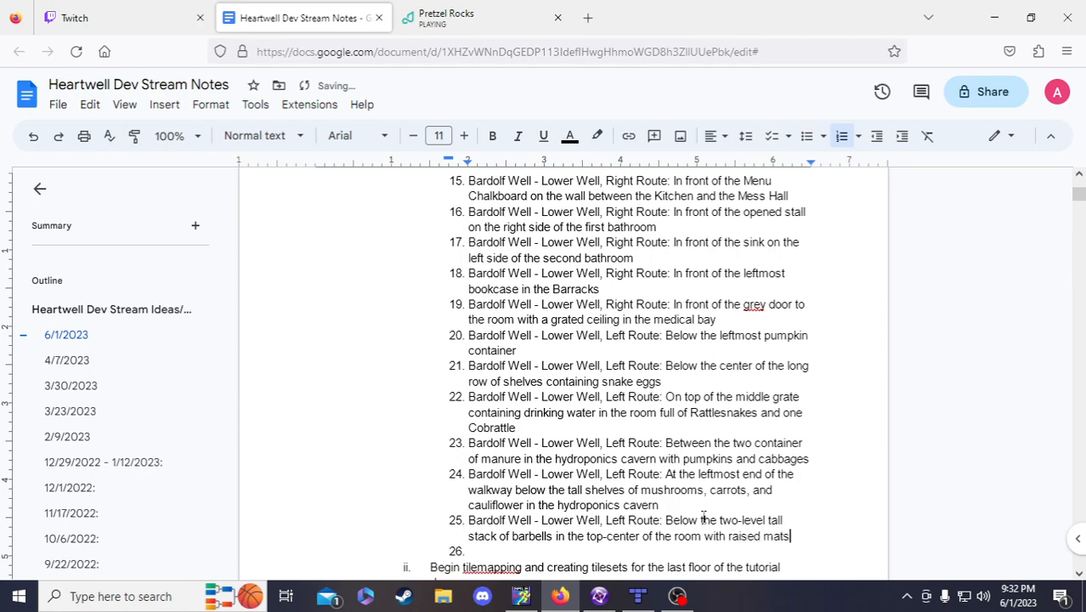
pyautogui.scroll(-1, 595, 509)
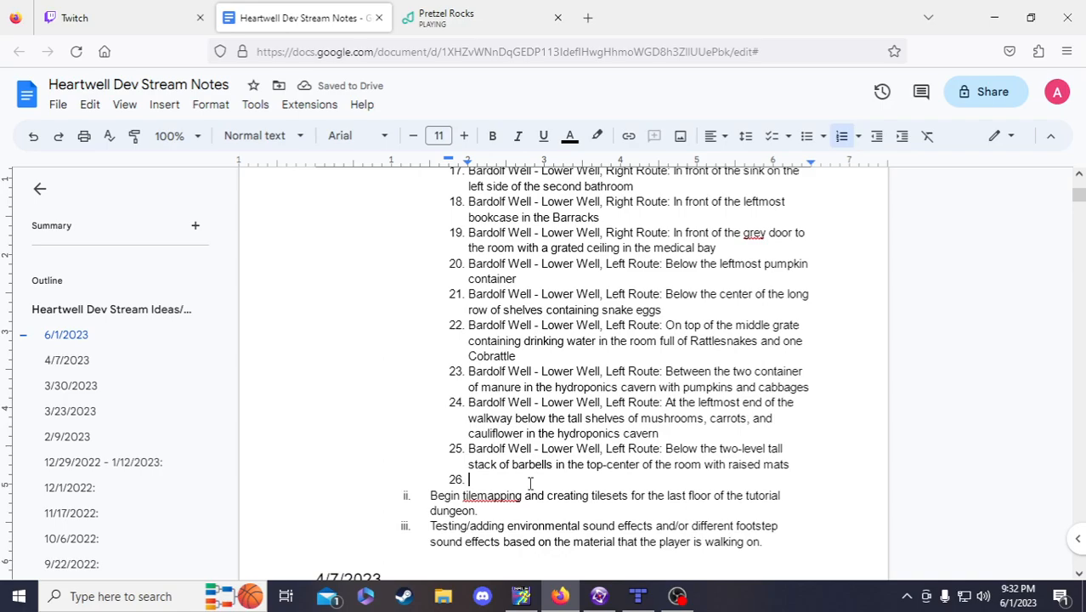
# - Switch to Clickteam Fusion, compare the area with the Tiled map, and place a copy of the walkway Lore Bit top-center in the raised-mats room
pyautogui.click(599, 596)
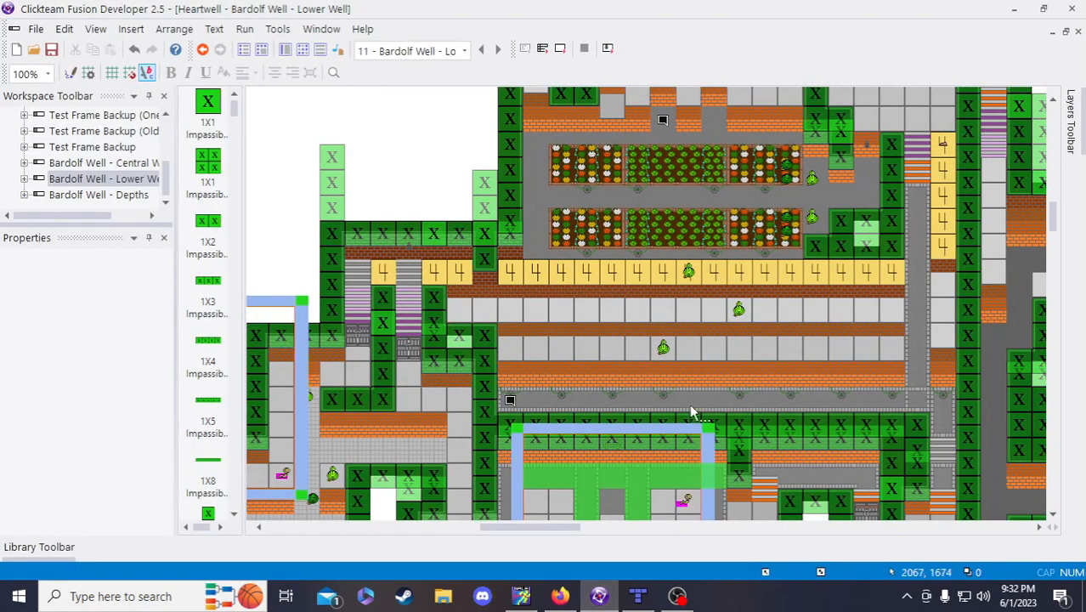
pyautogui.scroll(-3, 685, 421)
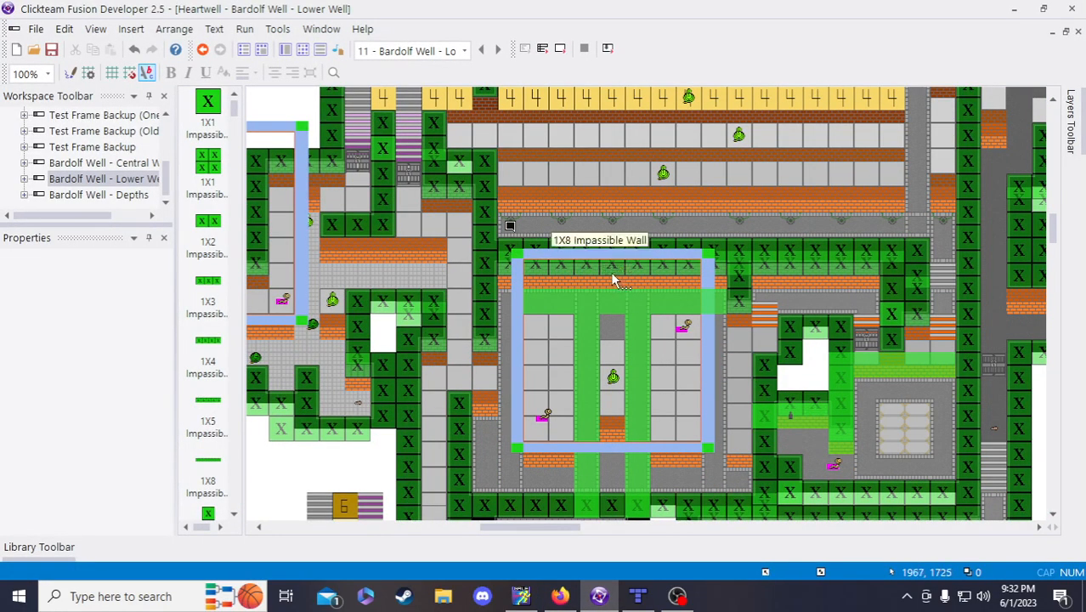
pyautogui.scroll(3, 610, 272)
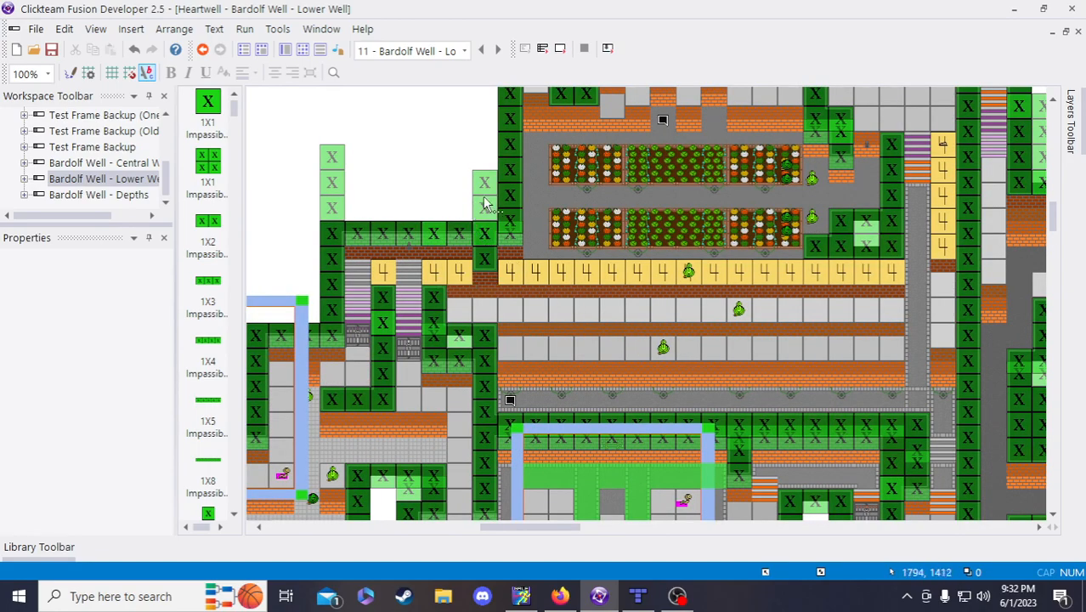
pyautogui.click(639, 595)
pyautogui.scroll(-5, 557, 488)
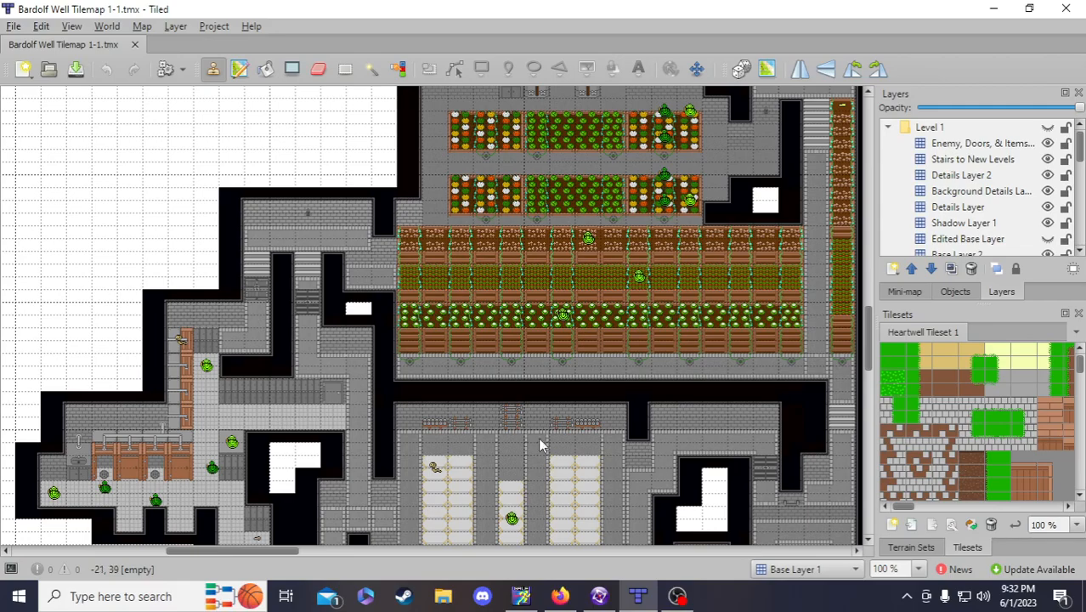
pyautogui.click(599, 595)
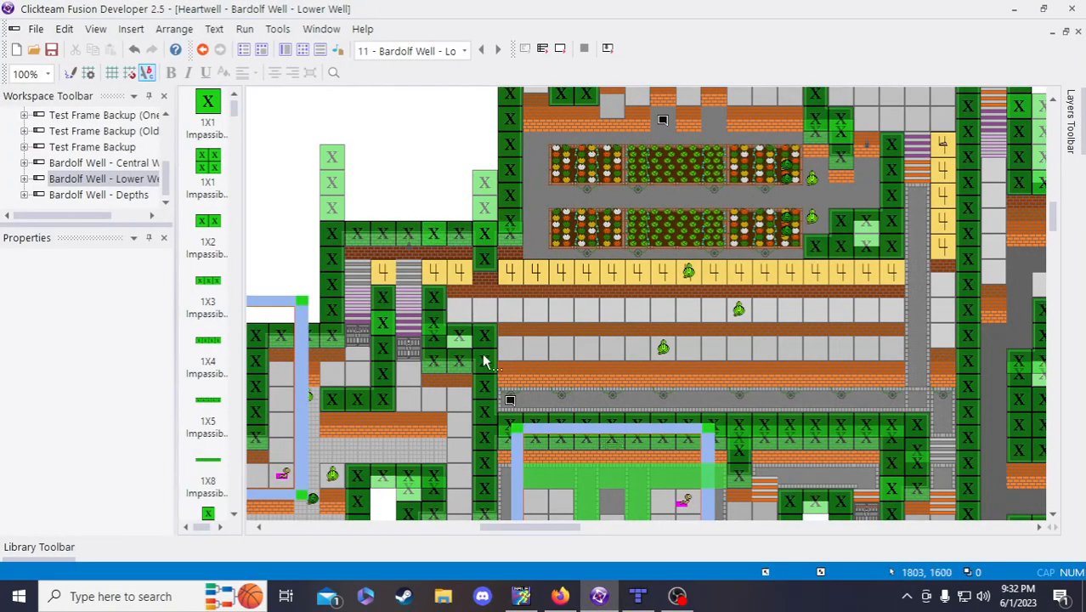
pyautogui.click(510, 401)
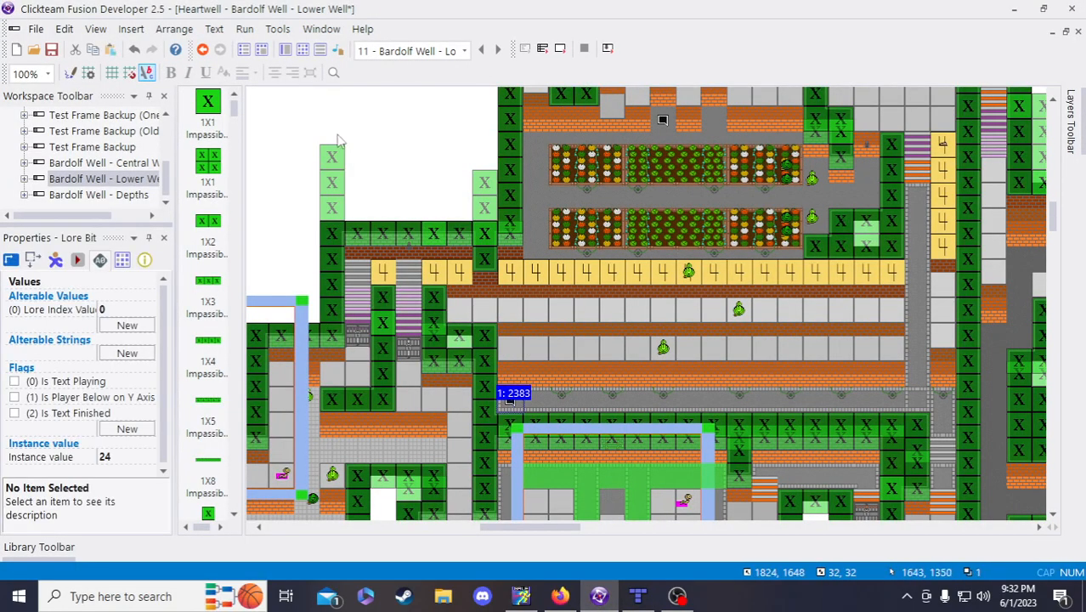
pyautogui.click(405, 162)
pyautogui.scroll(-5, 405, 162)
pyautogui.hotkey('ctrl', 'v')
pyautogui.click(359, 280)
pyautogui.moveTo(370, 298); pyautogui.dragTo(614, 137)
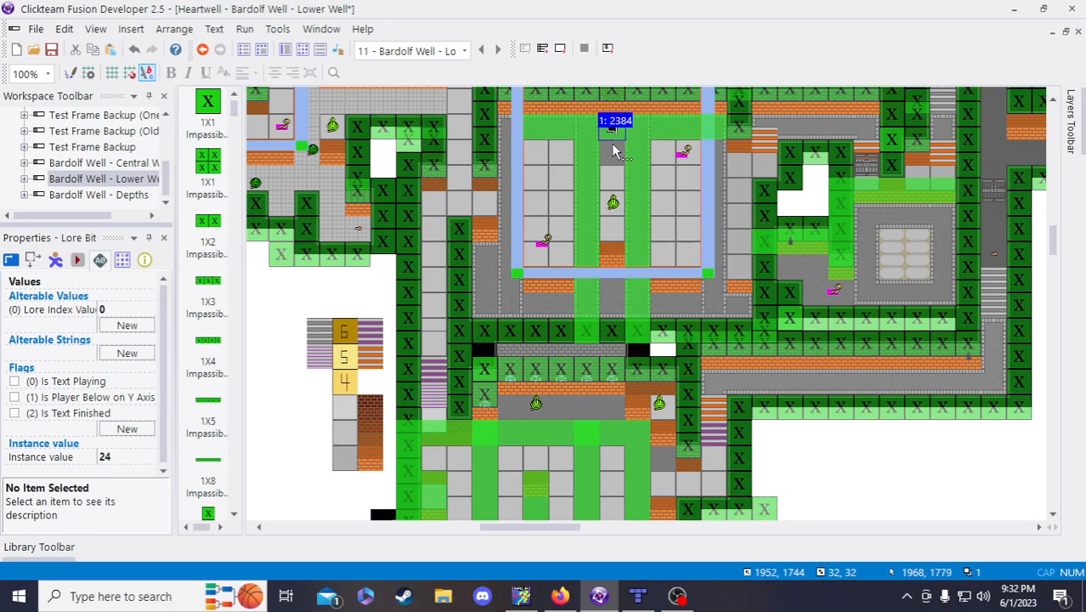
# - Set the raised-mats room Lore Bit's instance value to 25 and save the project
pyautogui.click(127, 458)
pyautogui.write('25')
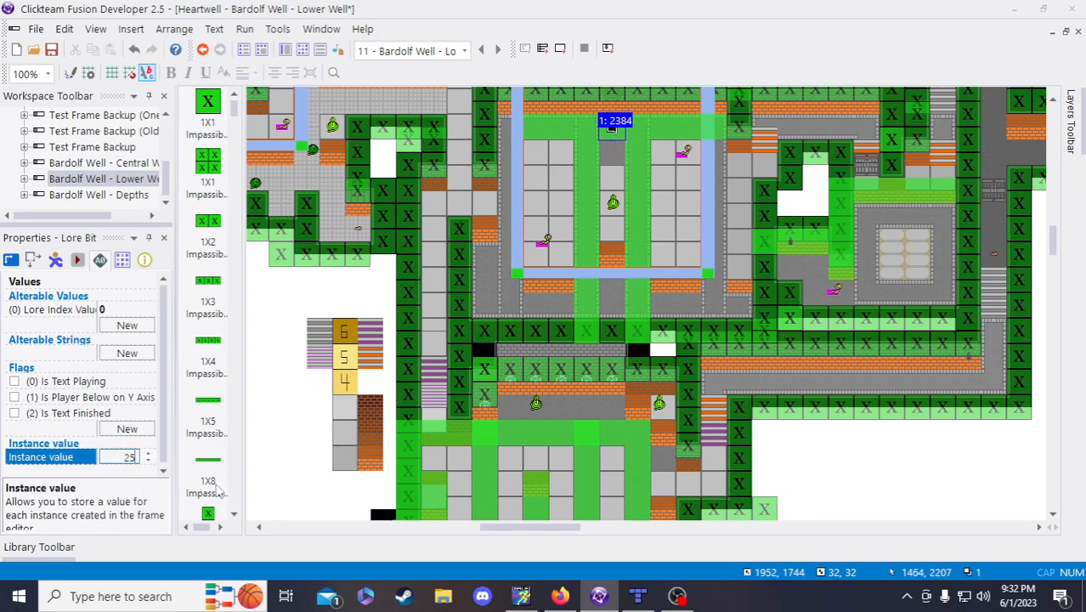
pyautogui.click(272, 480)
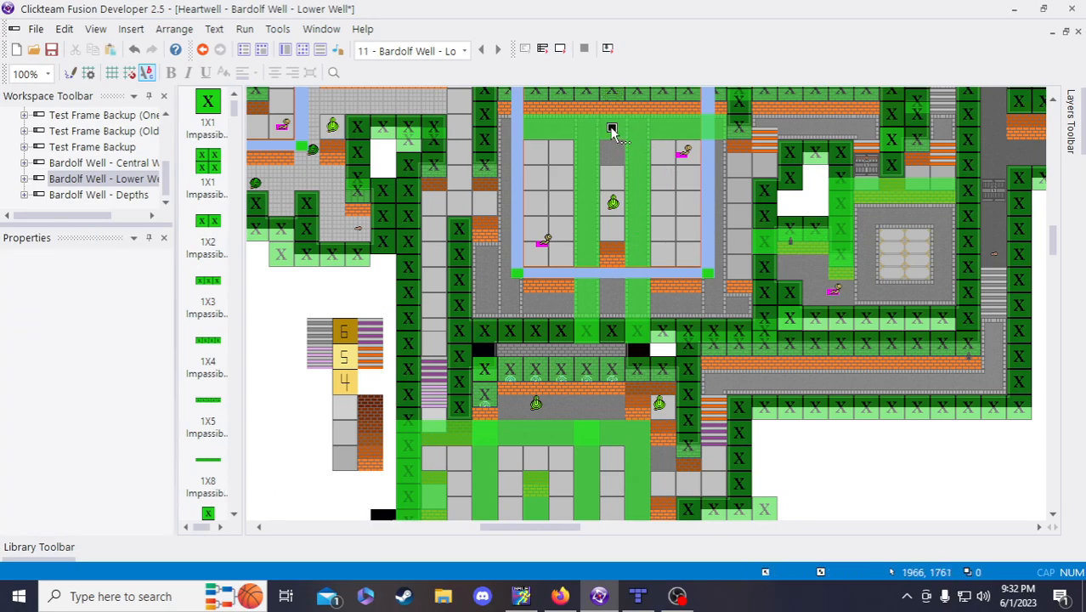
pyautogui.click(612, 129)
pyautogui.scroll(3, 451, 348)
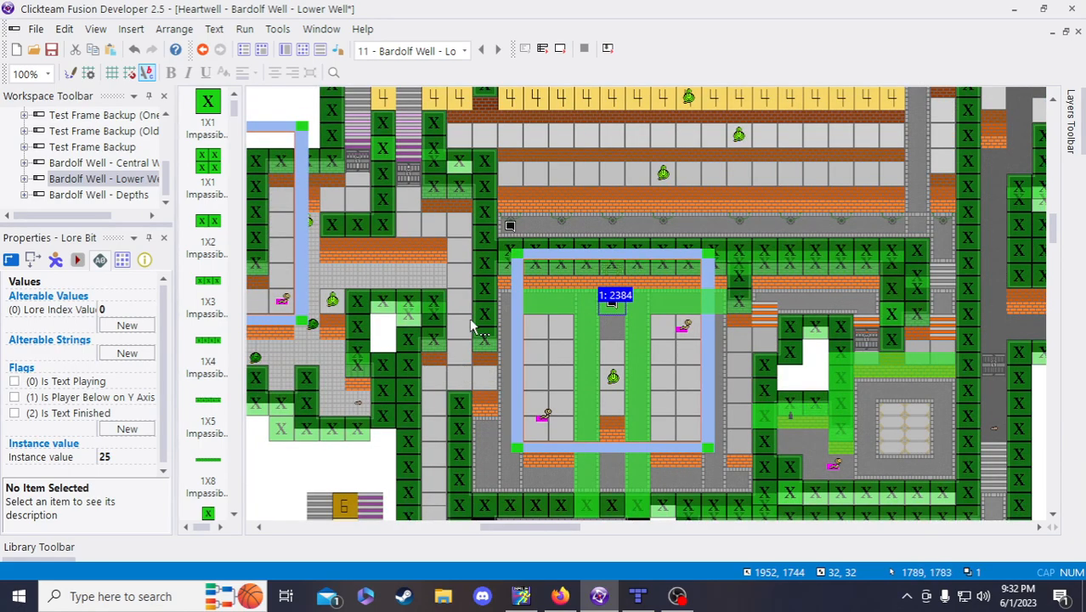
pyautogui.click(297, 113)
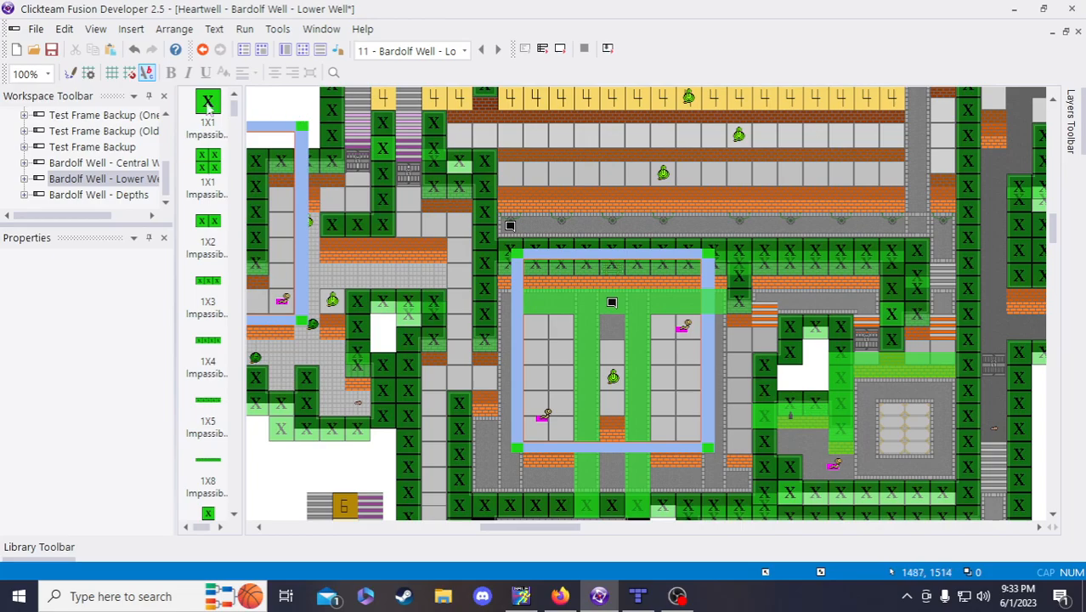
pyautogui.click(52, 49)
# - Switch to the Google Docs notes and fill entries 26 and 27 with the copied "Bardolf Well - Lower Well, Left Route:" text
pyautogui.click(558, 598)
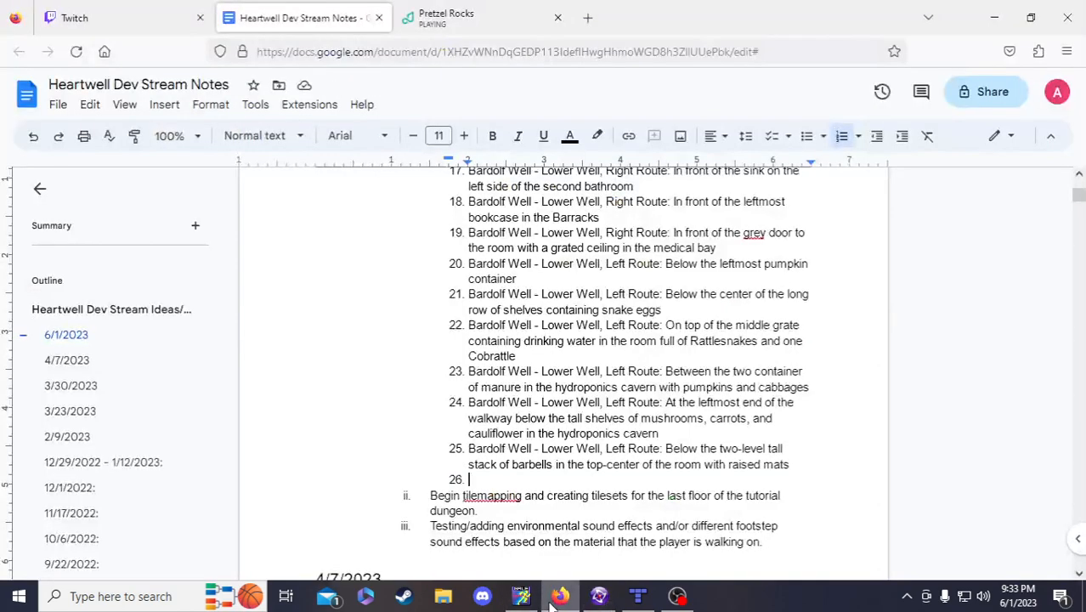
pyautogui.moveTo(470, 447); pyautogui.dragTo(667, 451)
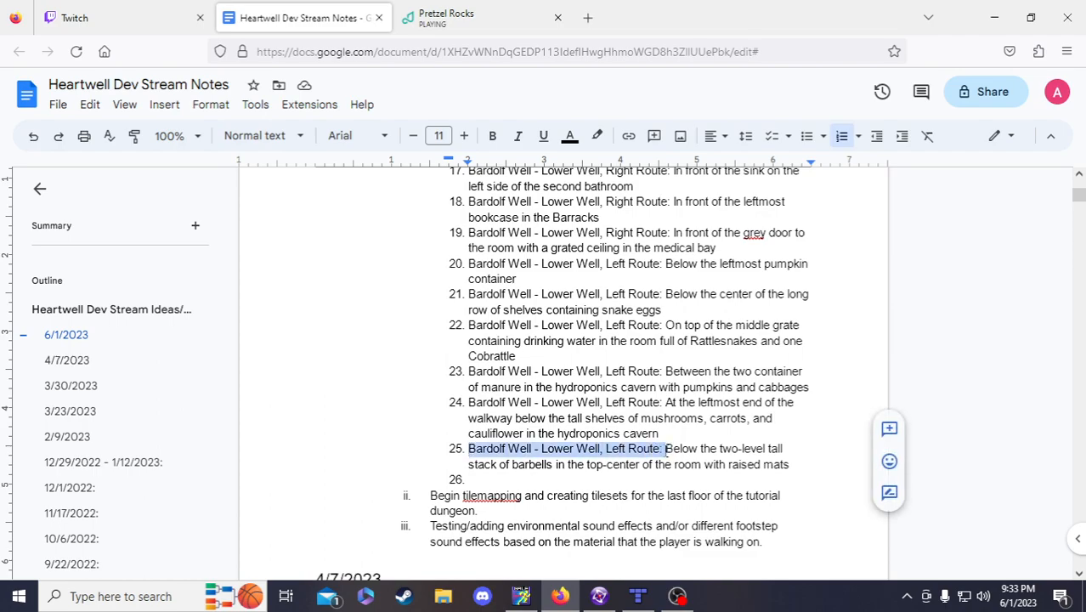
pyautogui.click(524, 485)
pyautogui.hotkey('ctrl', 'v')
pyautogui.press('Return')
pyautogui.hotkey('ctrl', 'v')
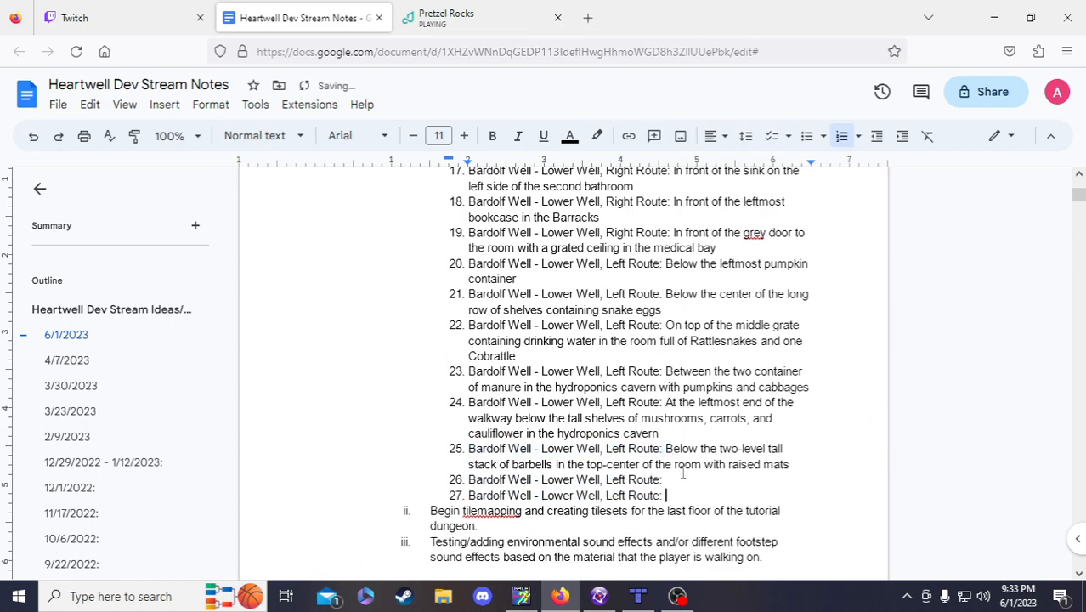
# - Complete entry 26 with "Below the top right-most log in the training room"
pyautogui.click(676, 482)
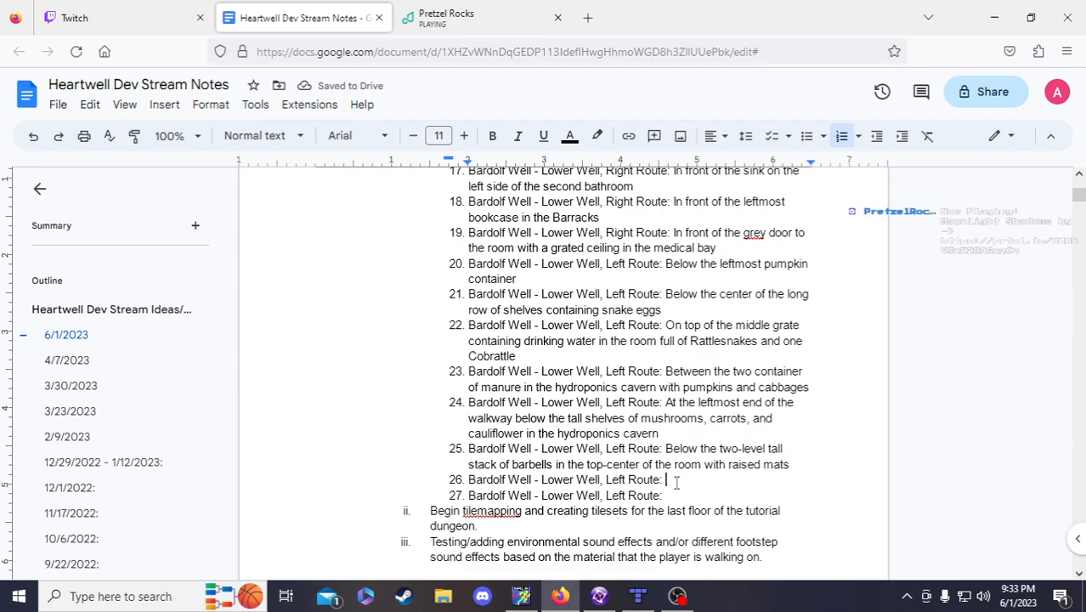
pyautogui.write('Below')
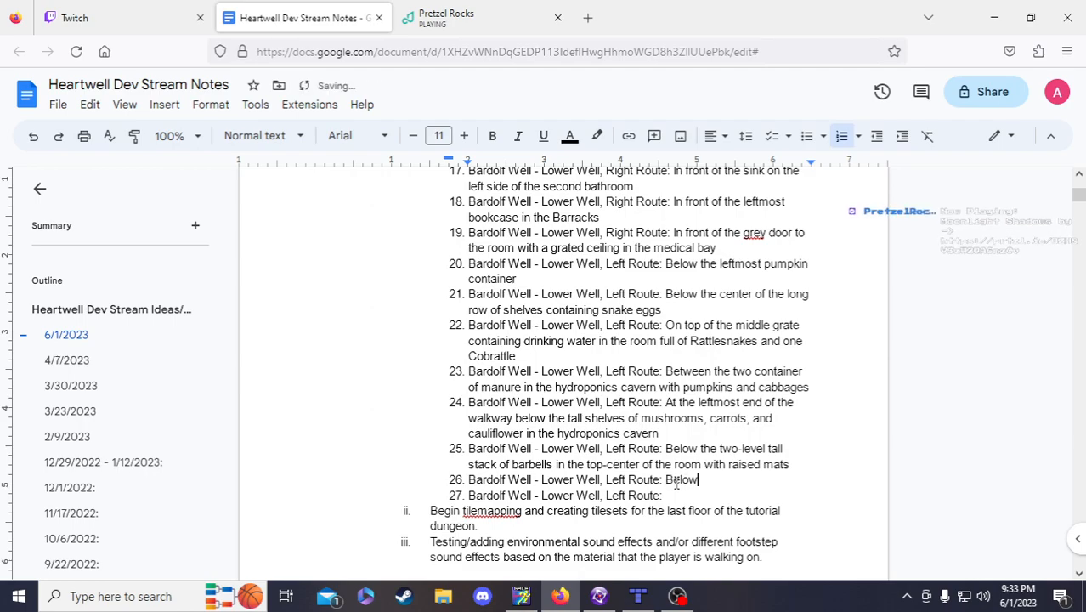
pyautogui.write(' the to right-most log')
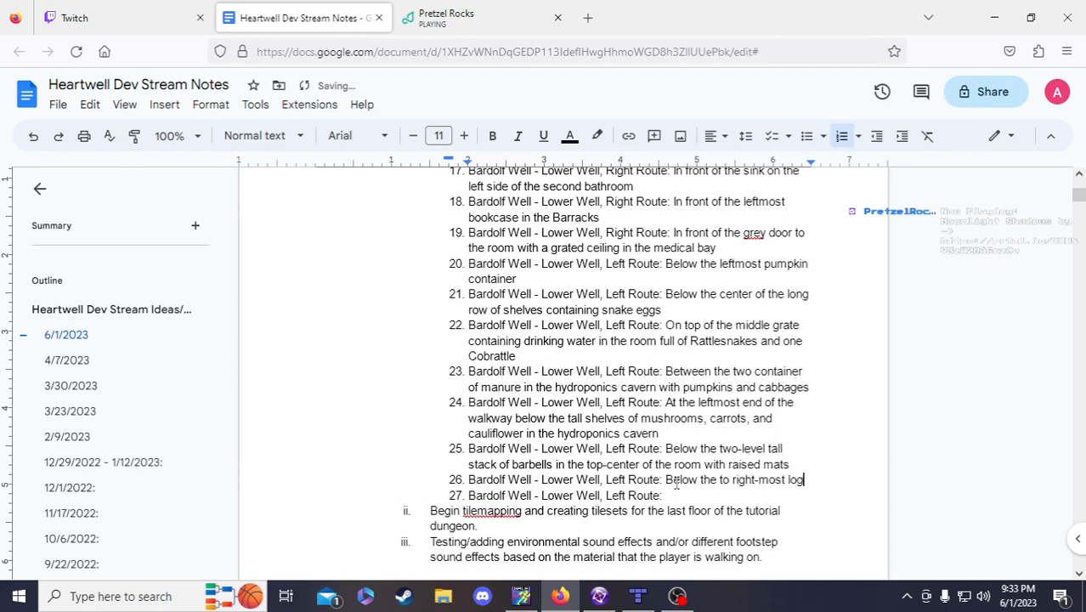
pyautogui.write(' used a')
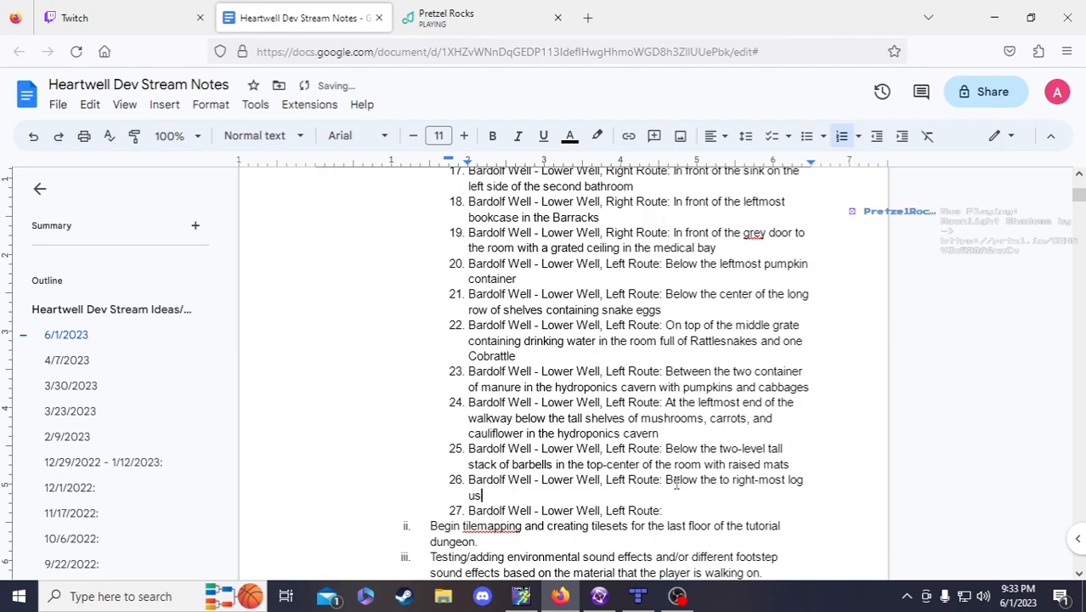
pyautogui.press('BackSpace')
pyautogui.press('BackSpace')
pyautogui.press('BackSpace')
pyautogui.write('in ')
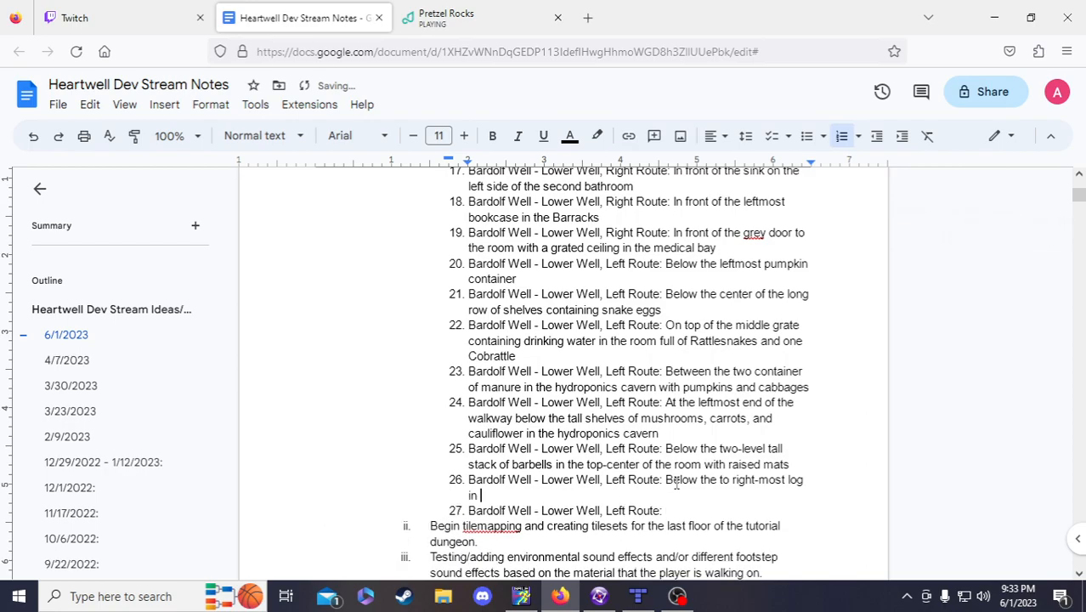
pyautogui.write('the training room')
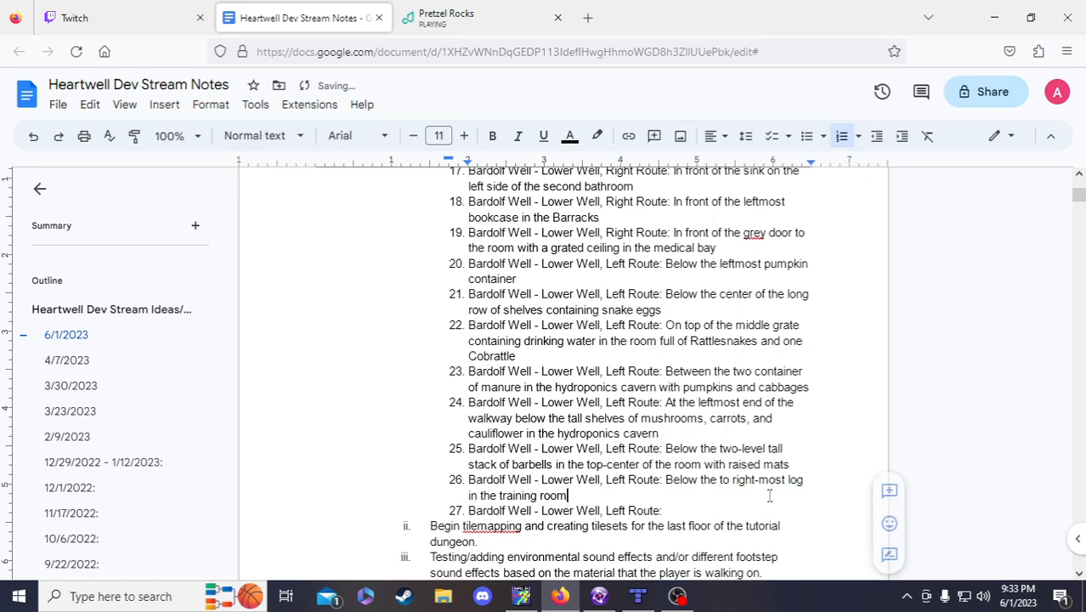
pyautogui.write('p')
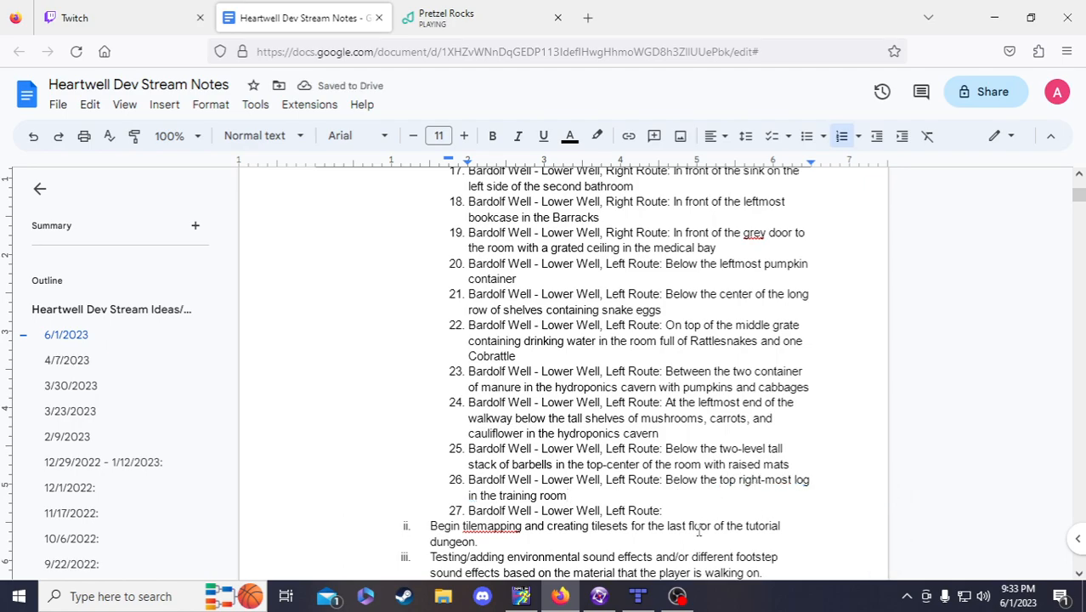
# - Check the training room in Tiled, then paste a copy of the raised-mats Lore Bit in Clickteam Fusion onto the empty area beside that room
pyautogui.click(637, 595)
pyautogui.scroll(-5, 636, 532)
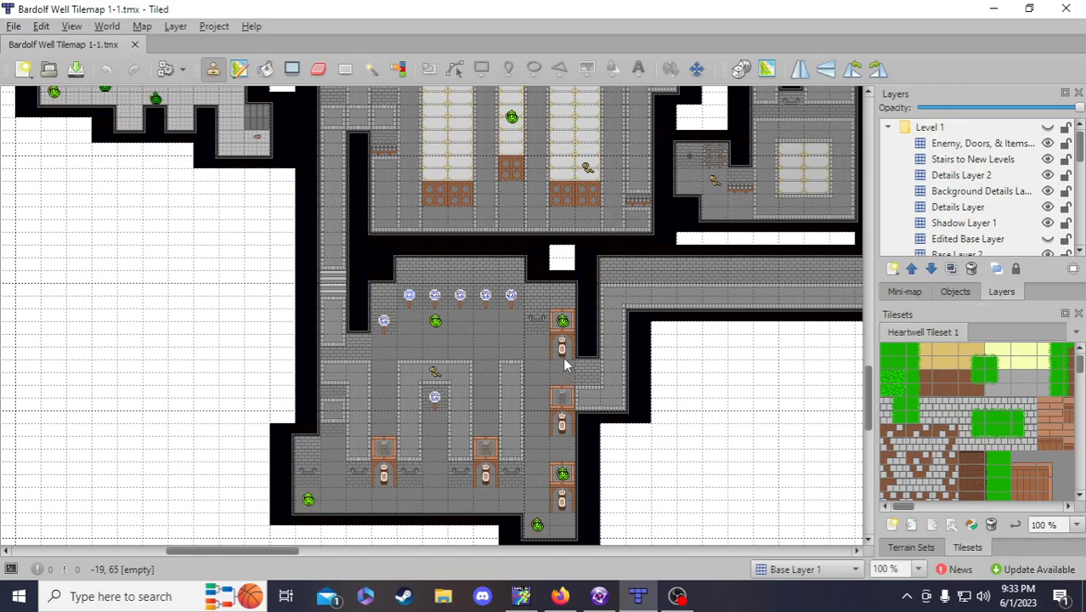
pyautogui.click(599, 596)
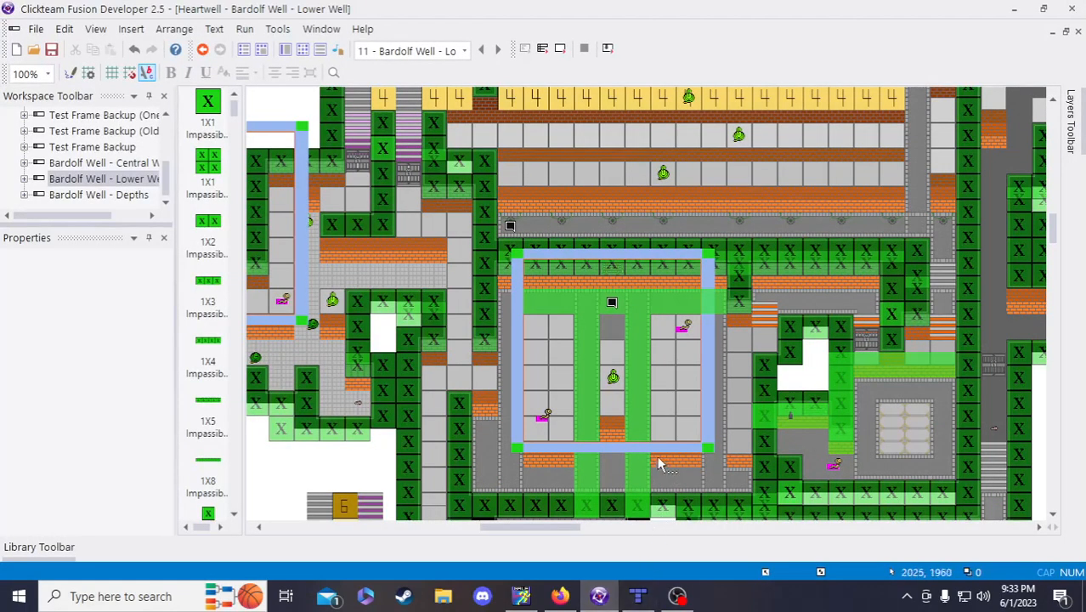
pyautogui.scroll(-4, 661, 468)
pyautogui.scroll(4, 782, 495)
pyautogui.click(613, 303)
pyautogui.scroll(-2, 667, 396)
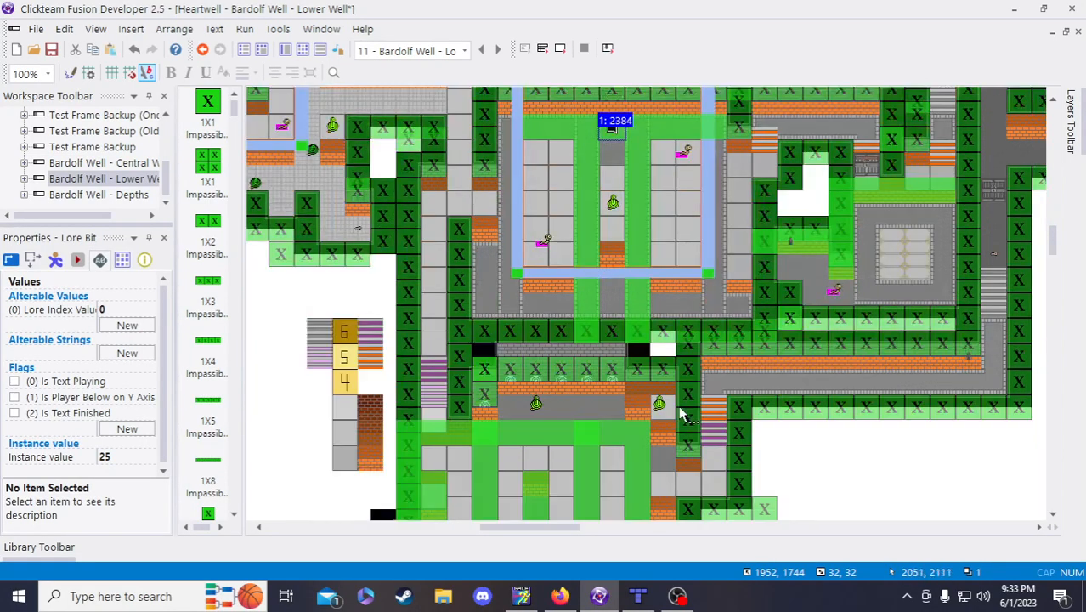
pyautogui.scroll(-2, 684, 414)
pyautogui.click(843, 353)
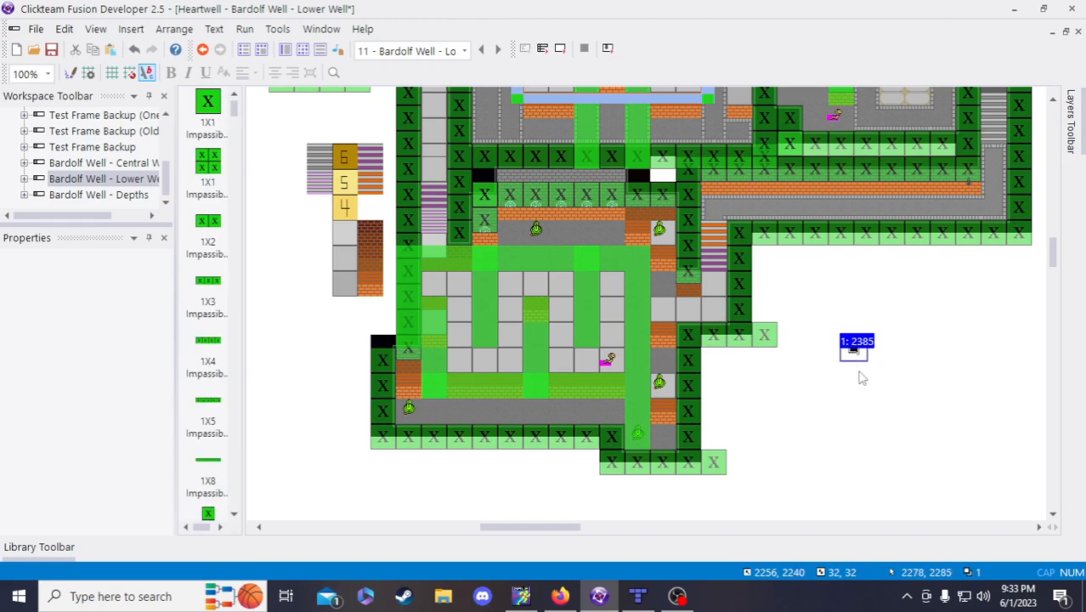
# - Set the pasted Lore Bit's instance value to 26
pyautogui.click(856, 356)
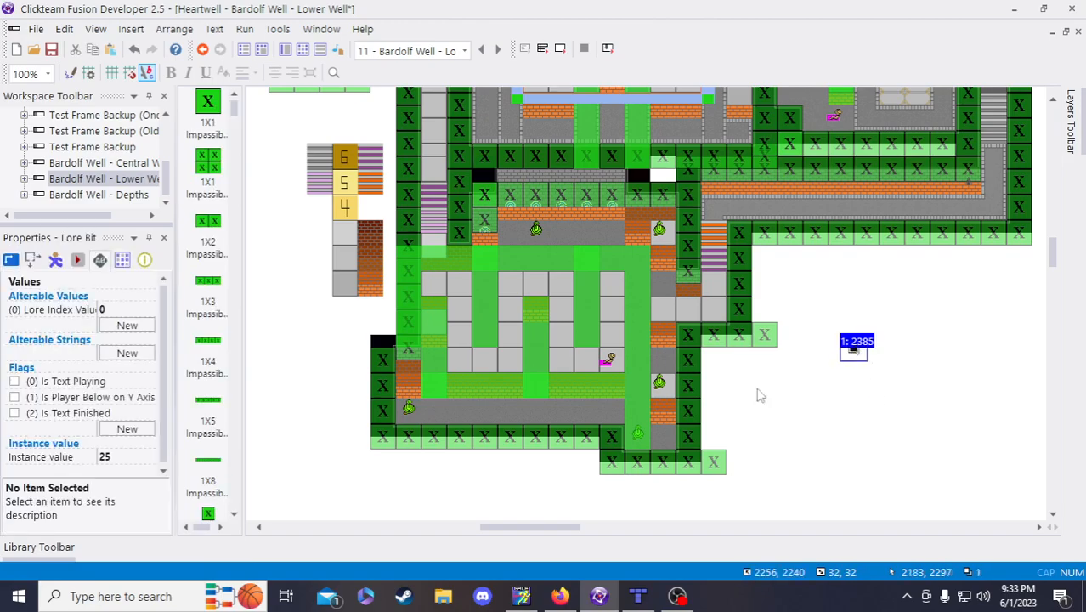
pyautogui.click(143, 460)
pyautogui.write('26')
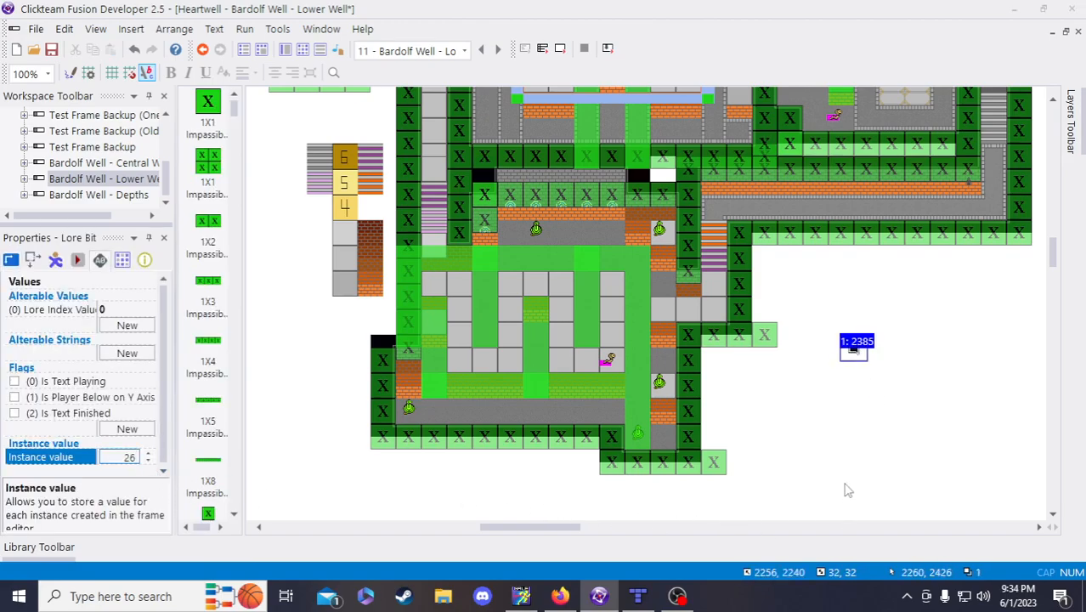
pyautogui.click(848, 491)
# - Move the Lore Bit numbered 26 into the training room, directly below the top right-most log
pyautogui.click(858, 351)
pyautogui.moveTo(856, 355); pyautogui.dragTo(676, 303)
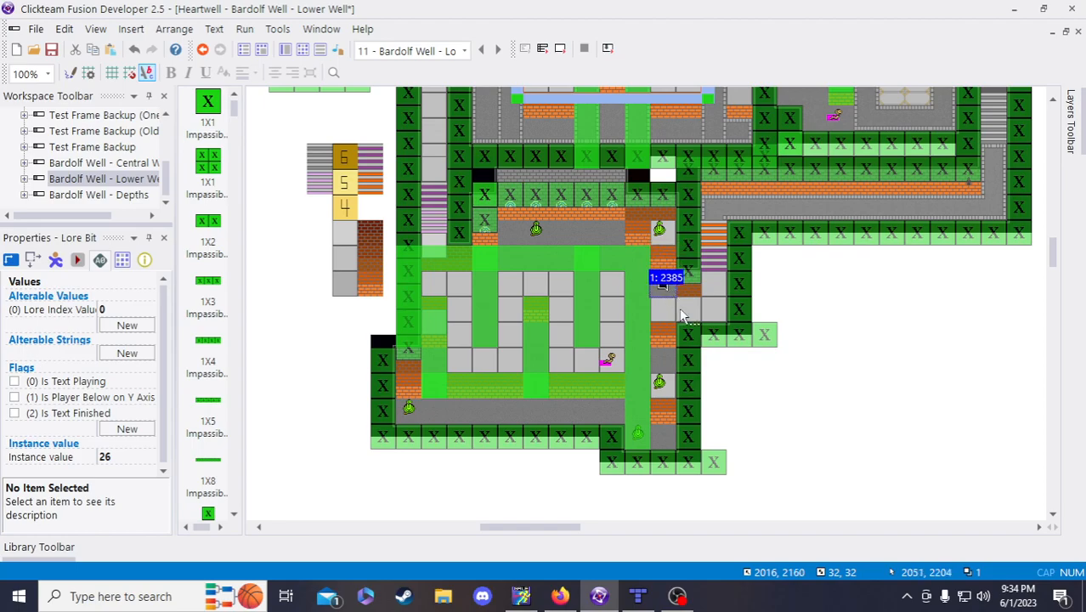
pyautogui.click(871, 364)
# - Check the instance values of the raised-mats and training room Lore Bits and save the project
pyautogui.scroll(3, 663, 379)
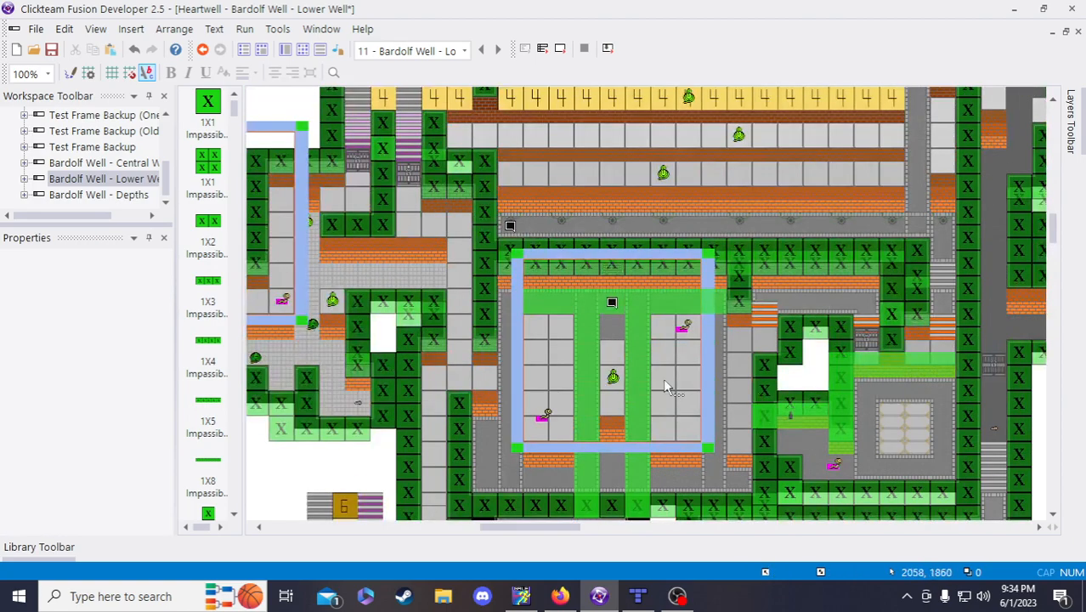
pyautogui.click(612, 304)
pyautogui.scroll(-3, 612, 303)
pyautogui.click(661, 286)
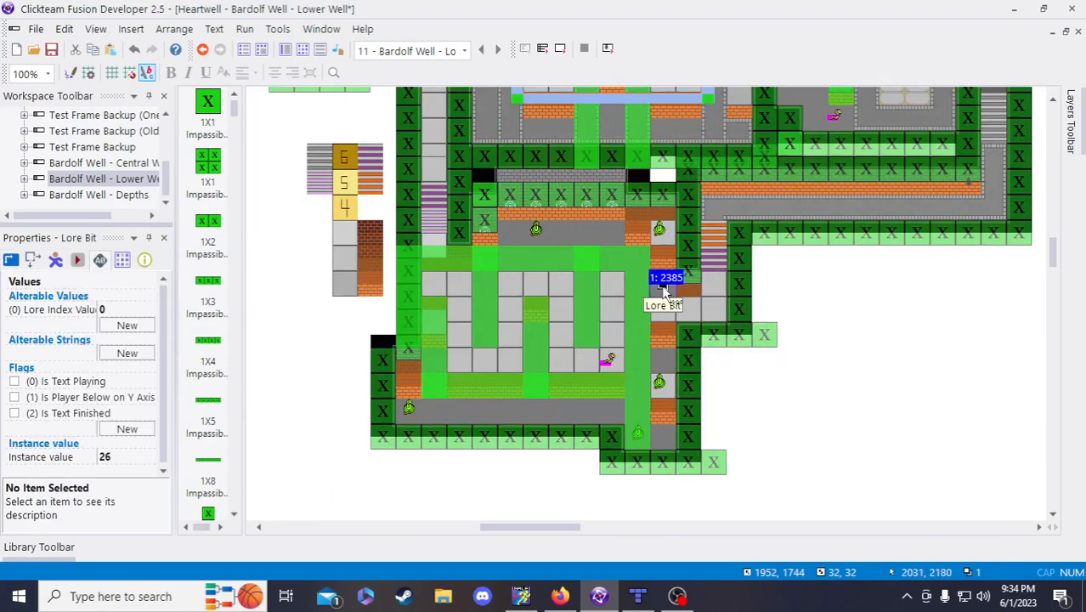
pyautogui.click(841, 374)
pyautogui.click(51, 49)
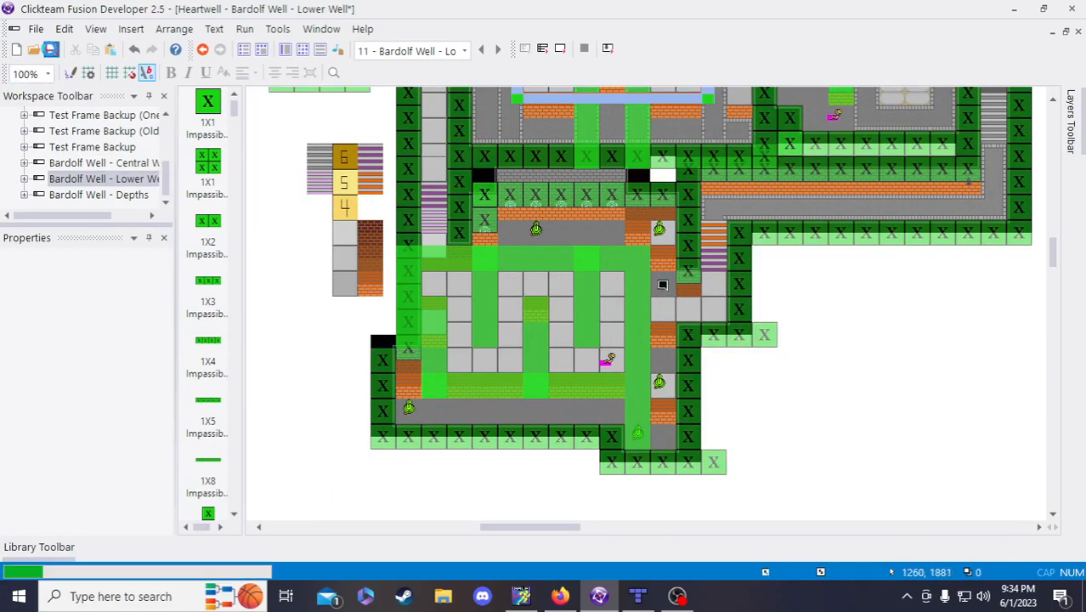
# - Switch to the Google Docs notes, copy entry 27's "Bardolf Well - Lower Well, Left Route:" text and add it as entry 28
pyautogui.click(560, 595)
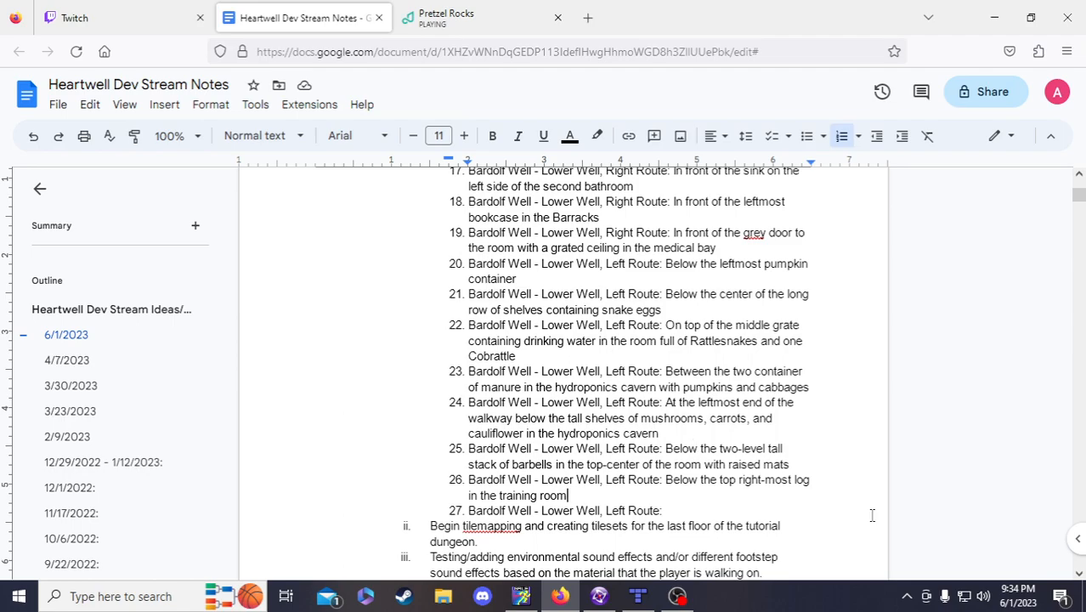
pyautogui.moveTo(700, 514); pyautogui.dragTo(459, 506)
pyautogui.click(683, 517)
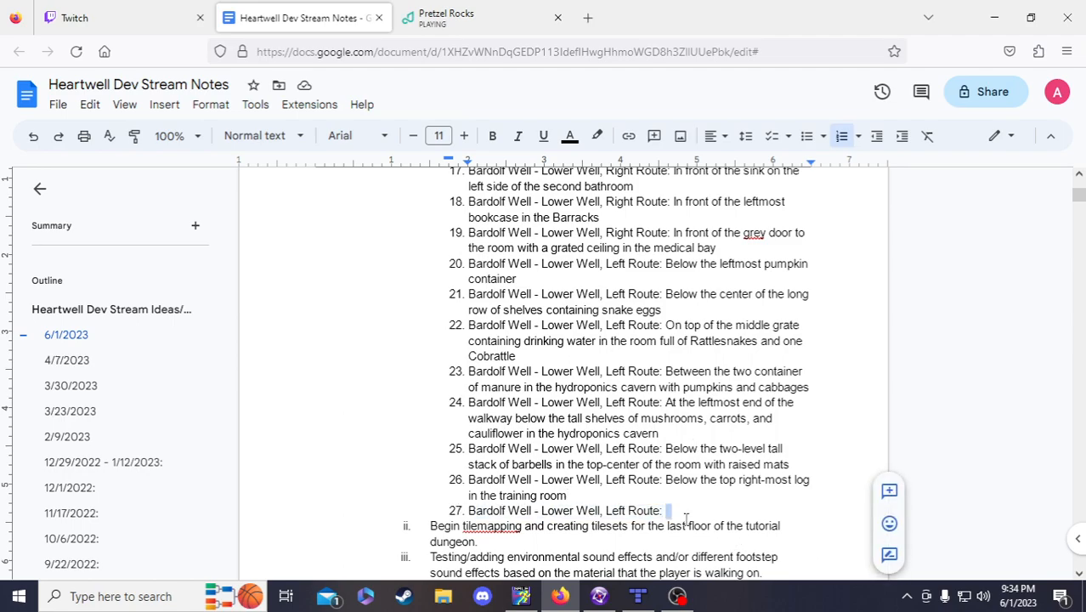
pyautogui.moveTo(668, 513); pyautogui.dragTo(455, 509)
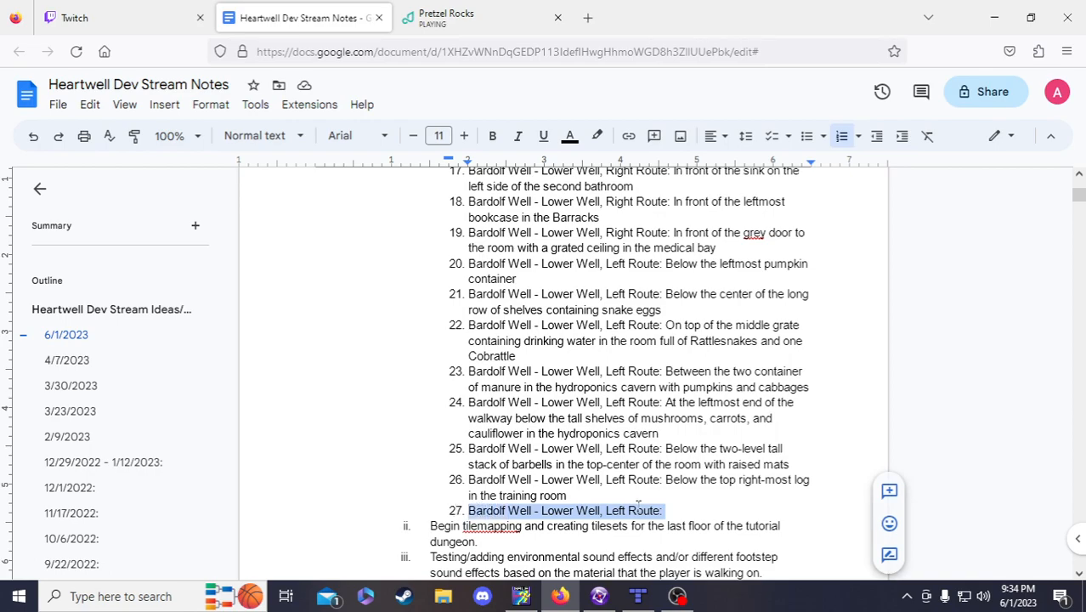
pyautogui.hotkey('ctrl', 'c')
pyautogui.click(680, 515)
pyautogui.press('Return')
pyautogui.hotkey('ctrl', 'v')
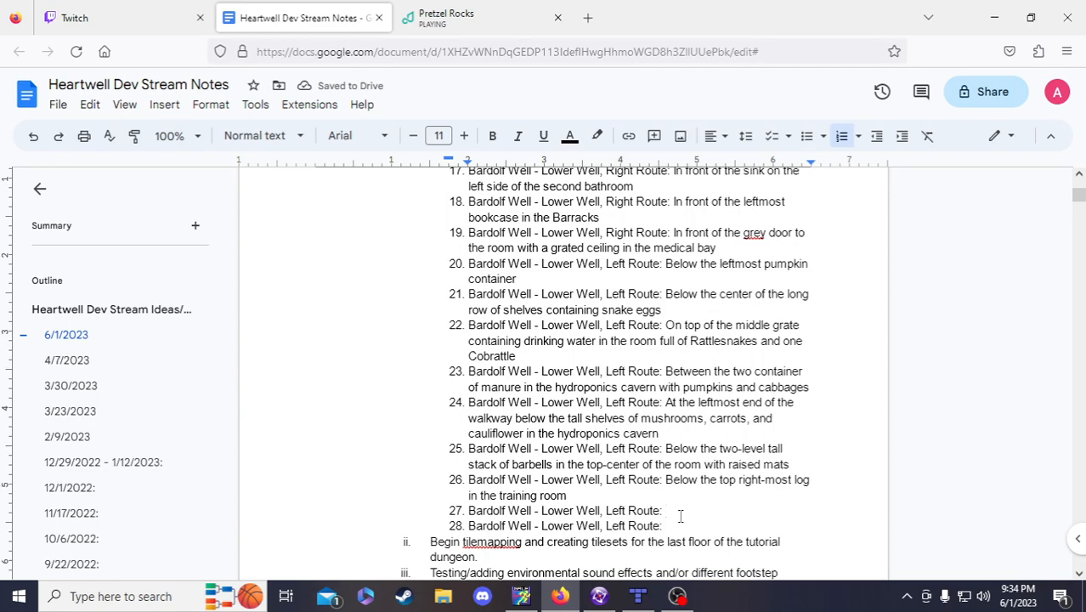
# - Complete entry 27 with "Two blocks below the left-most target in the training room"
pyautogui.write('Two blocks')
pyautogui.write('bel')
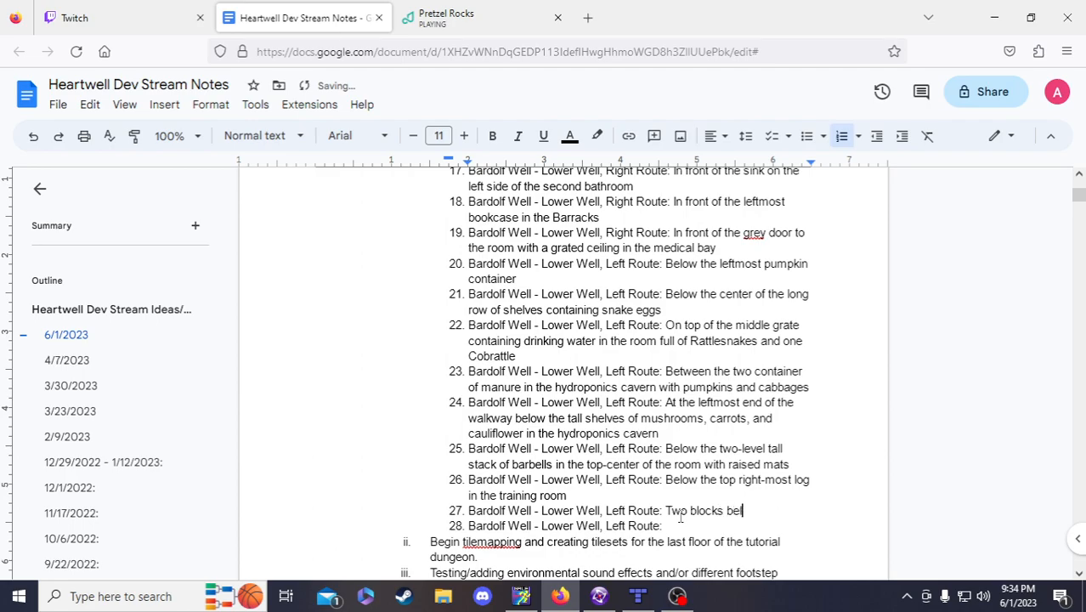
pyautogui.write('ow the left-most target in the training room')
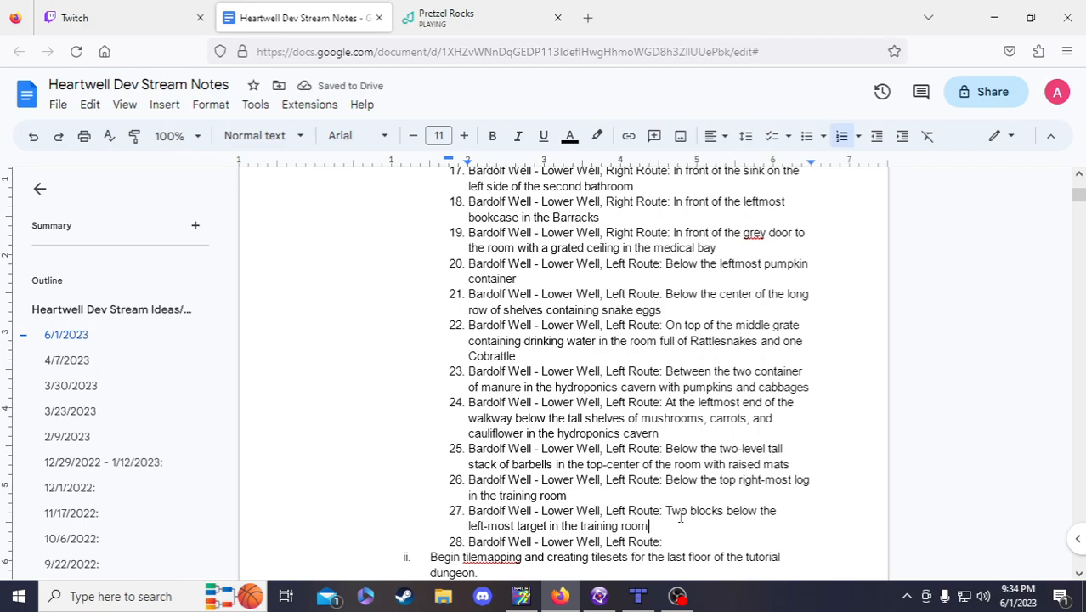
pyautogui.click(665, 511)
# - Switch to Clickteam Fusion, copy the training room's Lore Bit 26 and paste it in the empty area outside the map
pyautogui.click(599, 596)
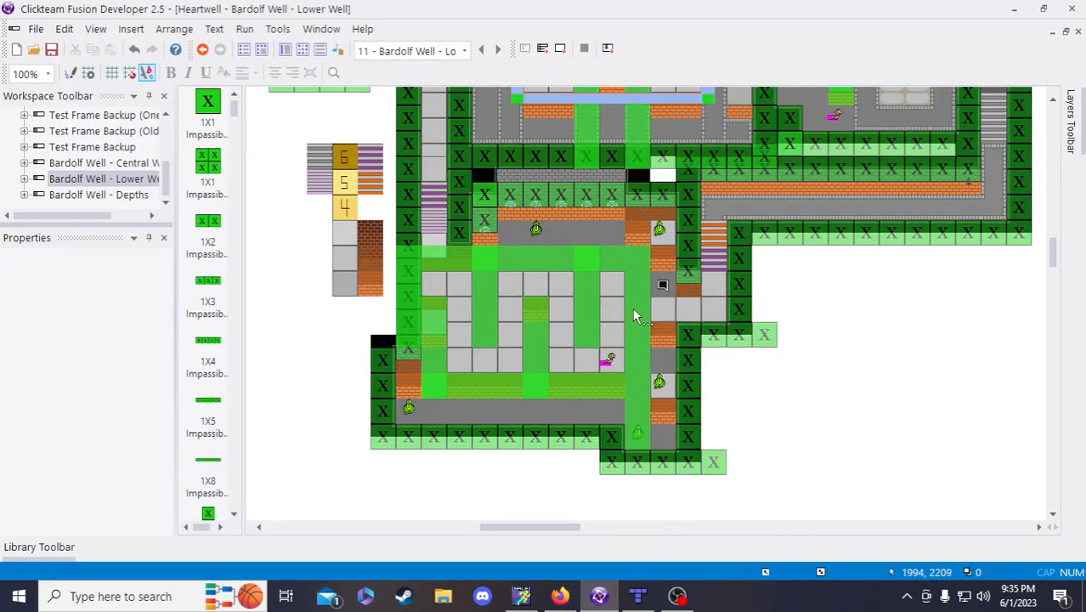
pyautogui.click(637, 596)
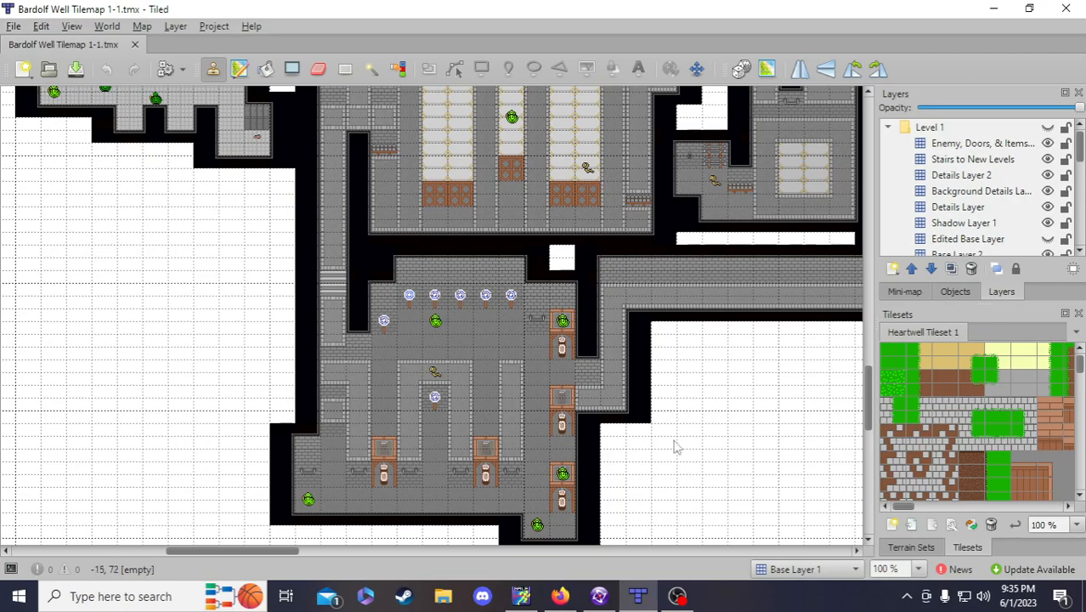
pyautogui.click(599, 596)
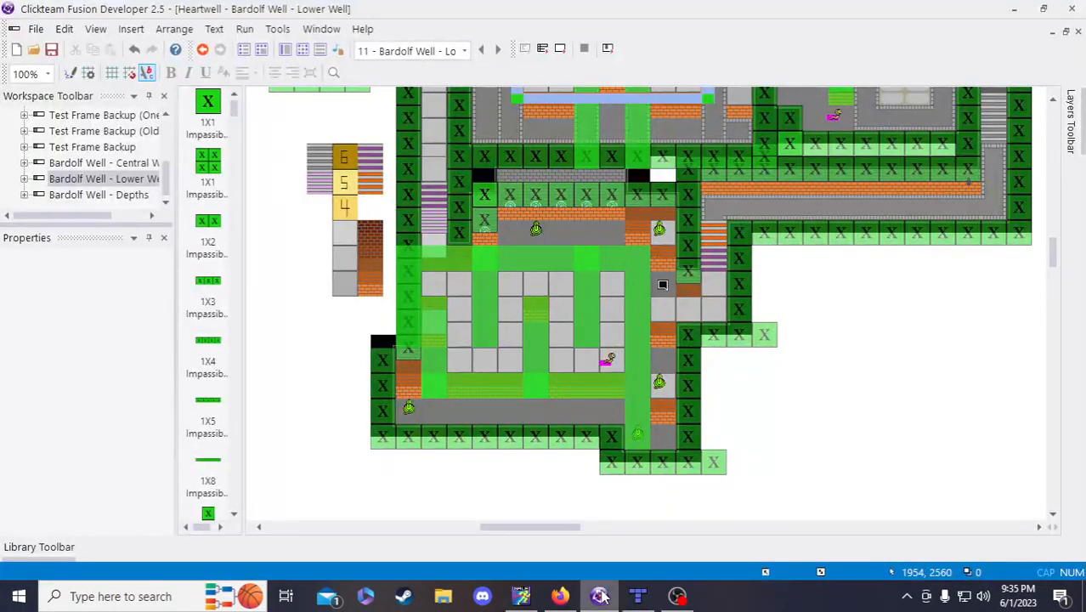
pyautogui.click(662, 289)
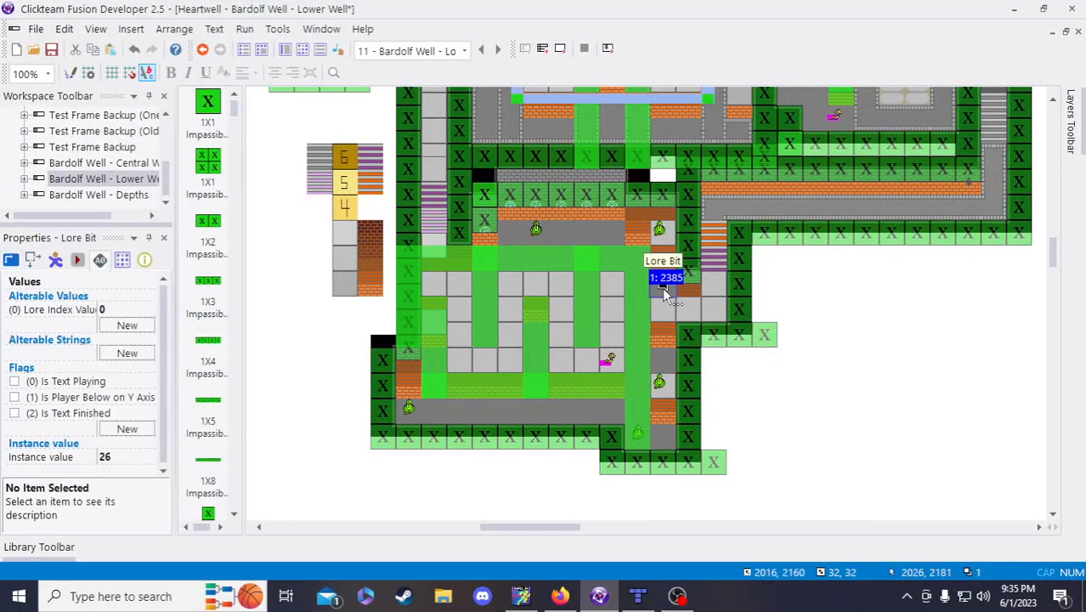
pyautogui.hotkey('ctrl', 'c')
pyautogui.hotkey('ctrl', 'v')
pyautogui.click(764, 397)
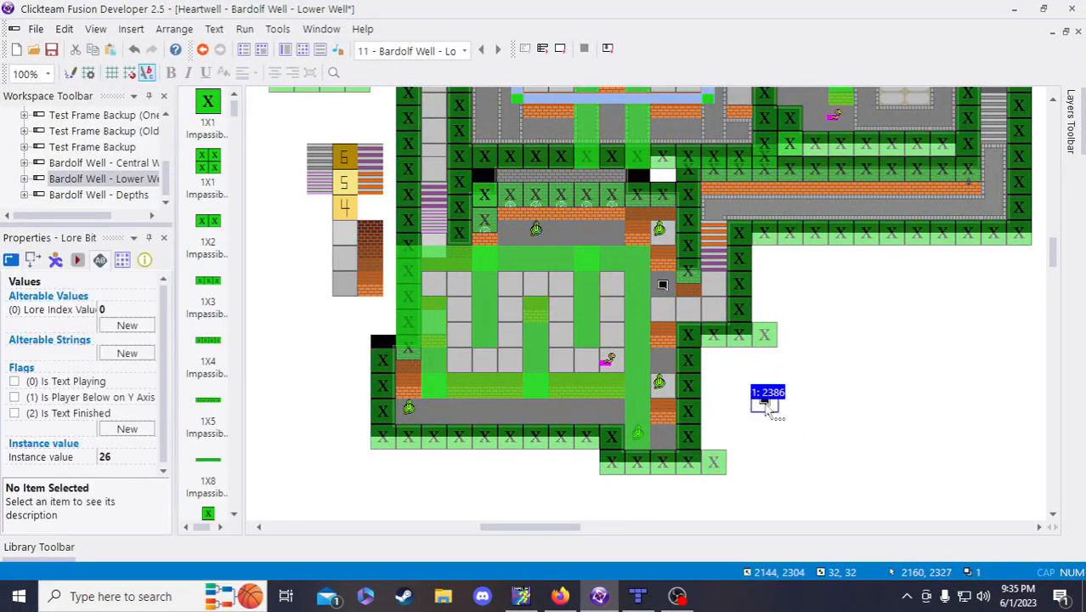
# - Set the pasted Lore Bit's instance value to 27 and place it in the training room, two blocks below the left-most target
pyautogui.click(116, 459)
pyautogui.write('27')
pyautogui.press('Return')
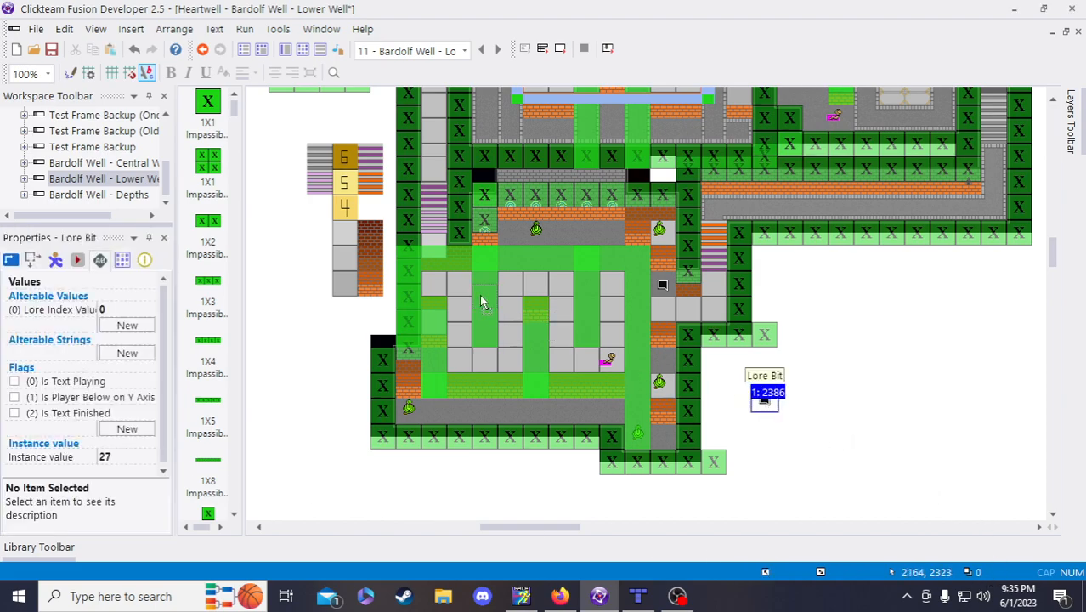
pyautogui.click(485, 287)
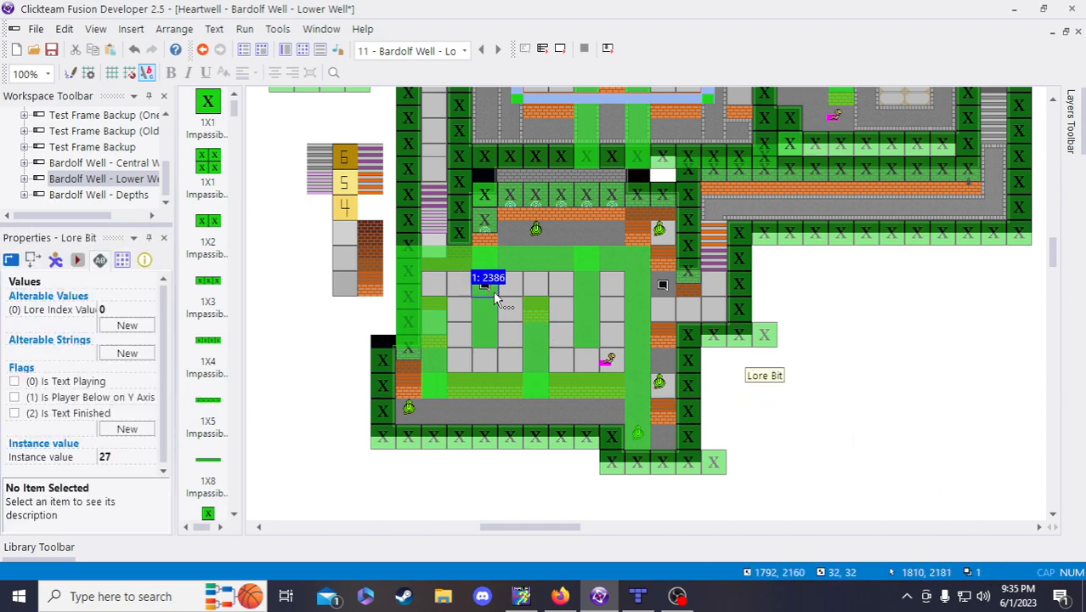
pyautogui.click(894, 401)
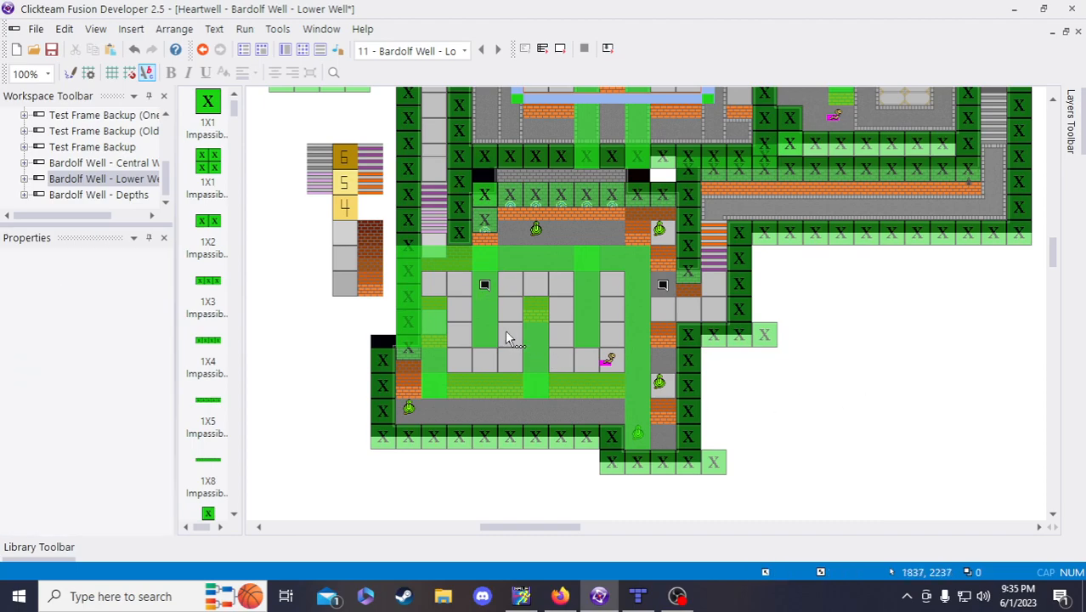
# - Check the instance values of the two training room Lore Bits and save the project
pyautogui.click(485, 287)
pyautogui.click(485, 286)
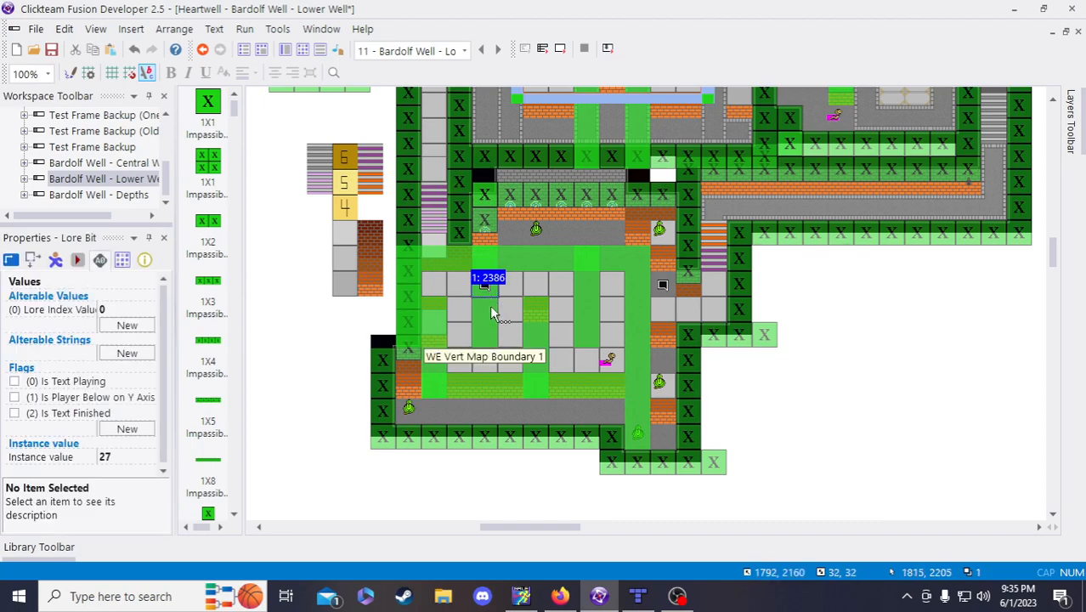
pyautogui.click(803, 415)
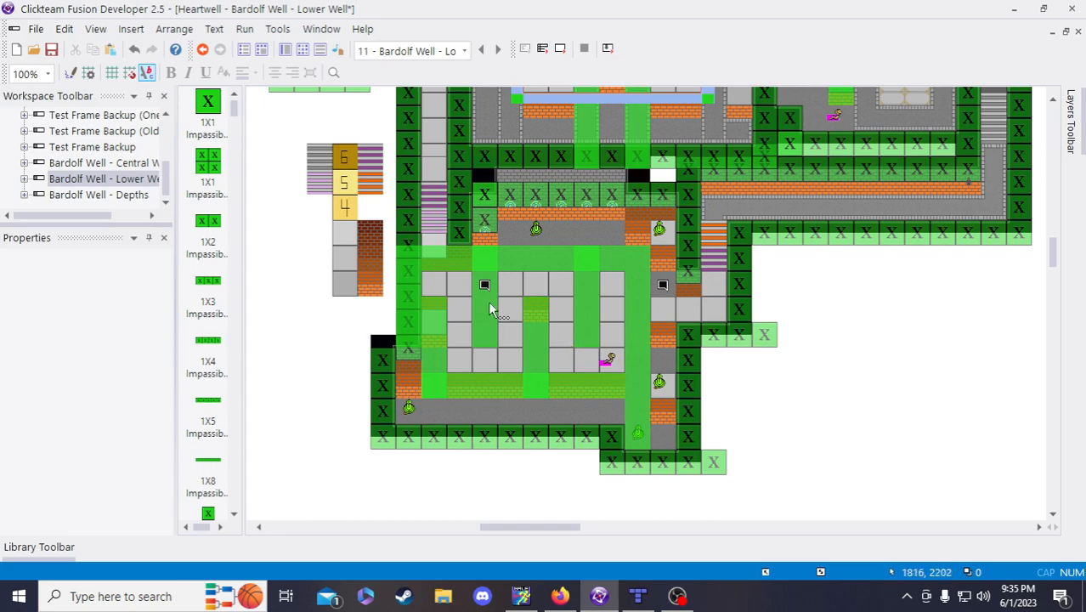
pyautogui.click(484, 286)
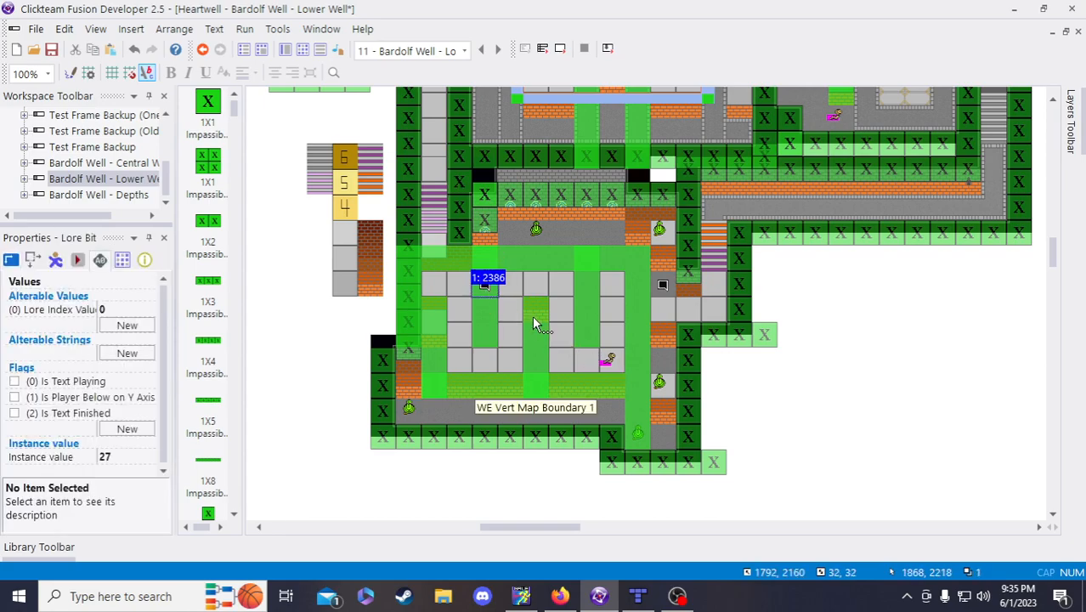
pyautogui.click(907, 429)
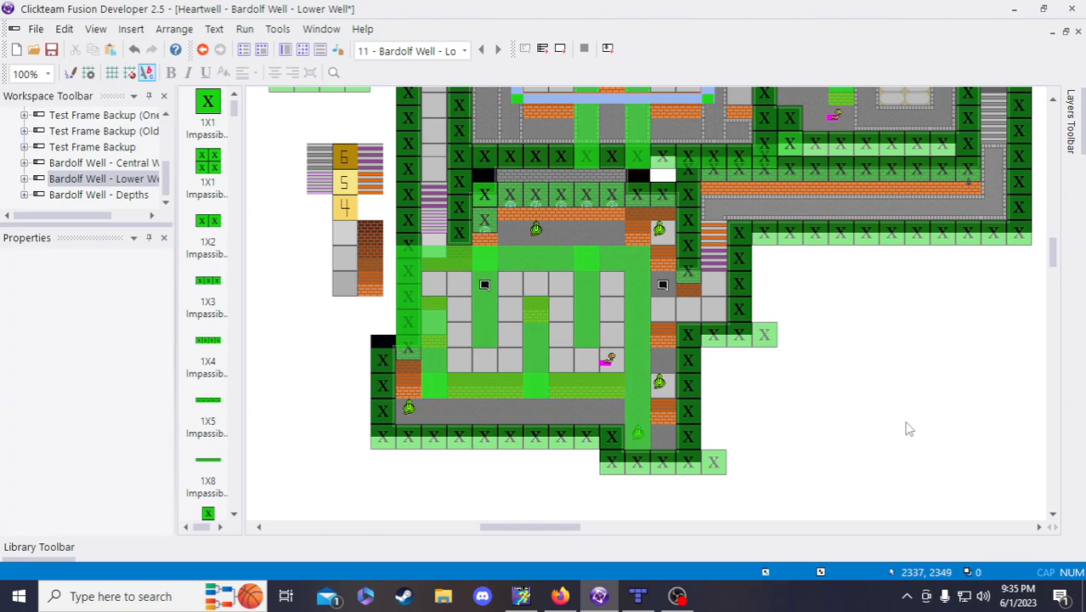
pyautogui.click(485, 286)
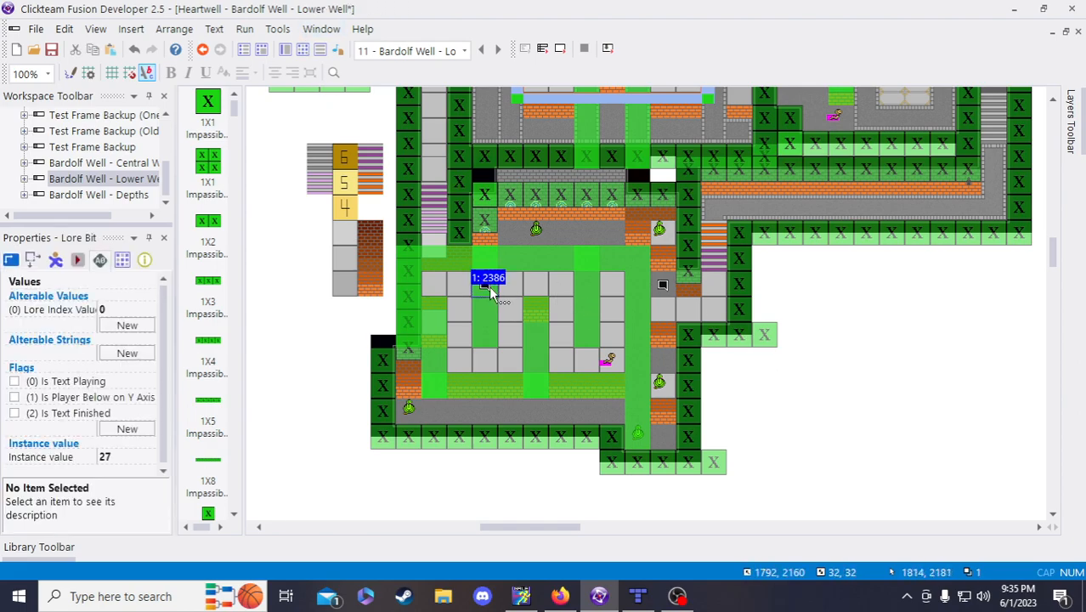
pyautogui.click(663, 286)
pyautogui.click(485, 285)
pyautogui.click(901, 495)
pyautogui.click(121, 179)
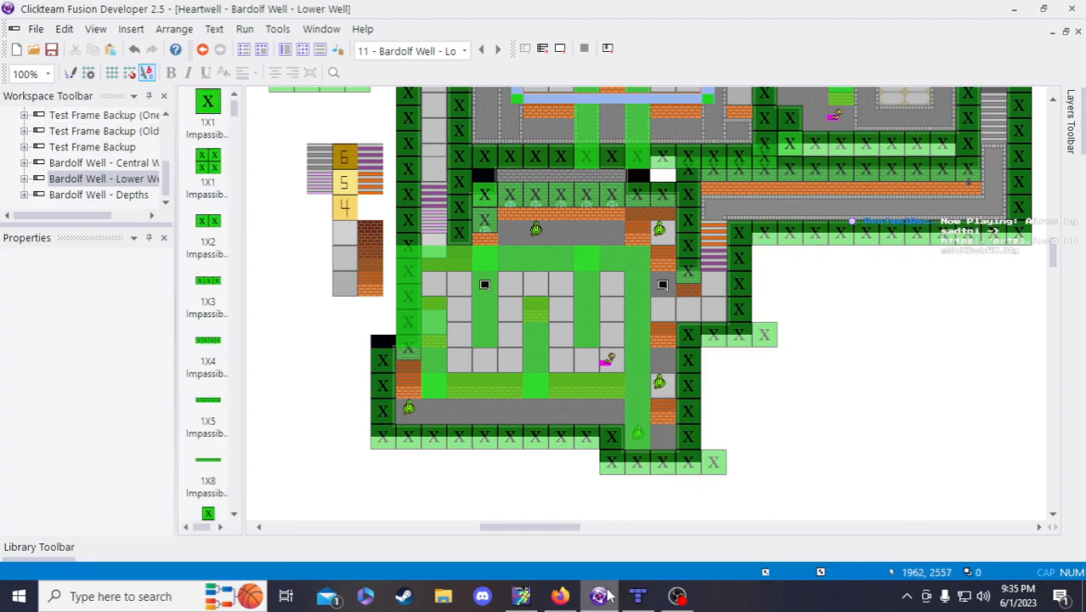
# - Switch to the Google Docs notes and begin entry 28's location with "In front of the top-most locker that is near"
pyautogui.click(560, 595)
pyautogui.scroll(-1, 629, 495)
pyautogui.click(668, 470)
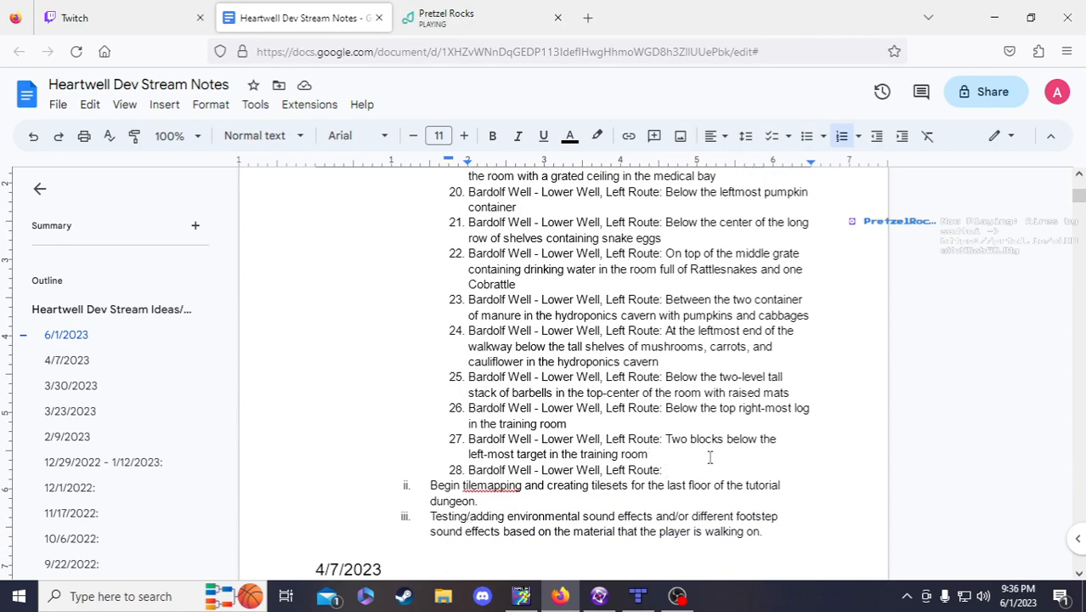
pyautogui.write('In front of the top-most l')
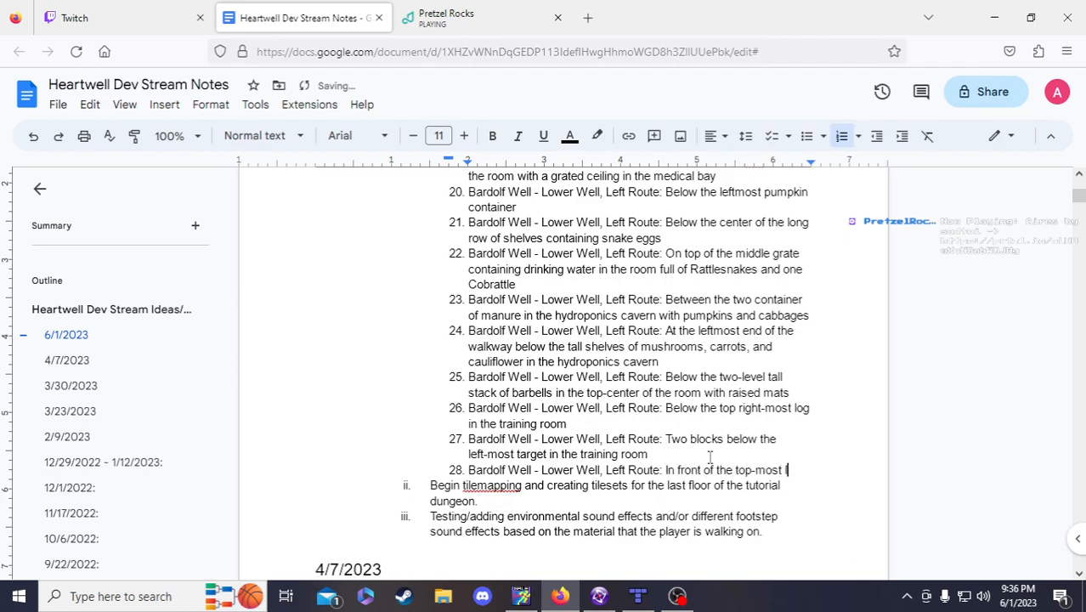
pyautogui.write('ocker that is near')
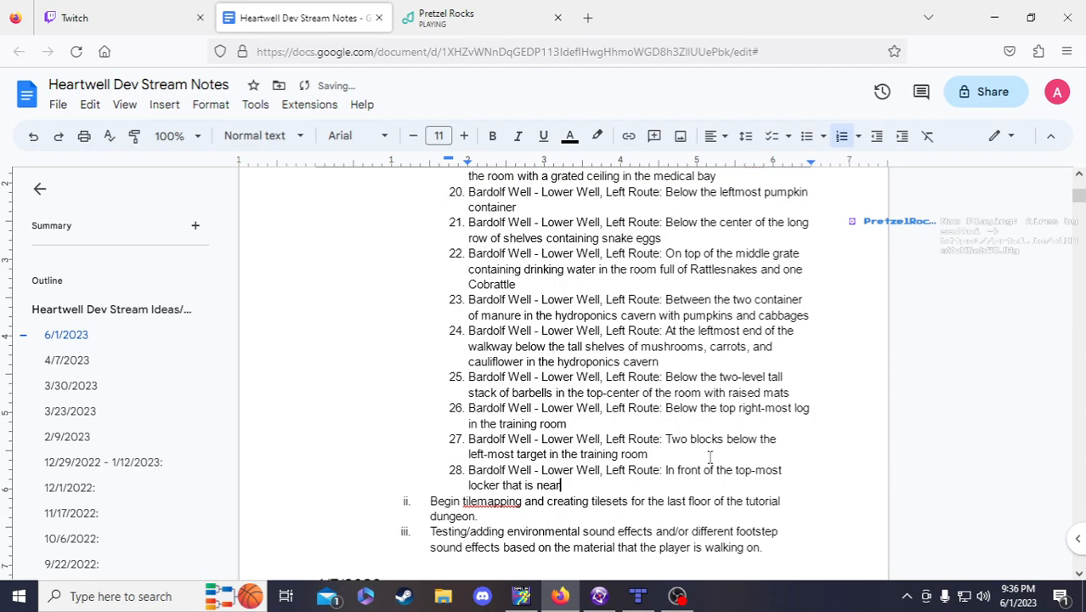
# - Finish entry 28 with "the Cobrattle beneath the gap between the showers and the exit path of the shower room" and add an empty entry 29
pyautogui.write(' the Cobrattle ')
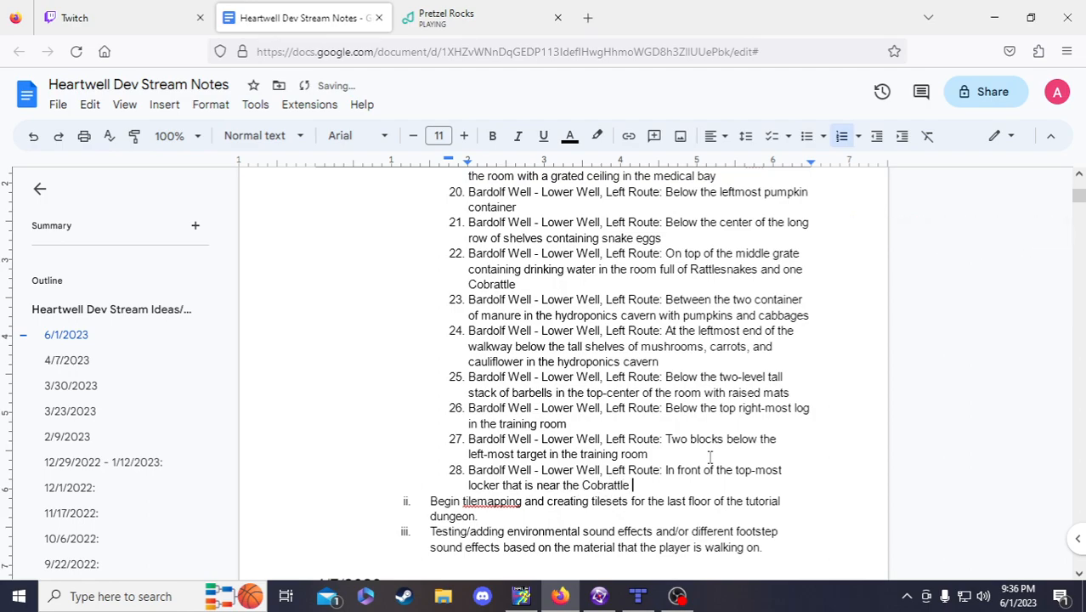
pyautogui.write('beneath the gap between')
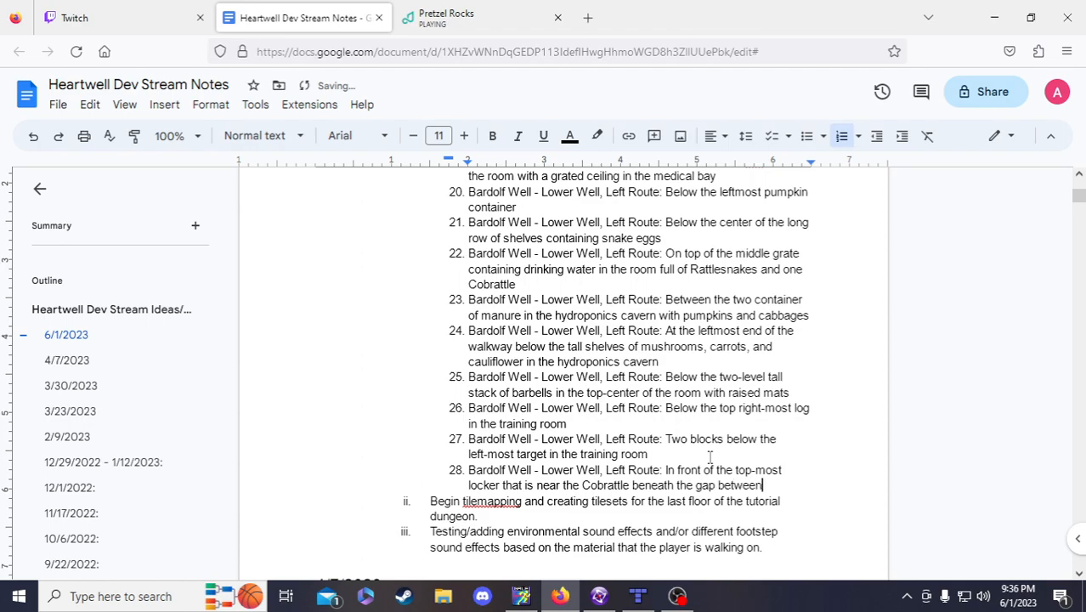
pyautogui.write(' the showers and the ')
pyautogui.write('exit parh of the shower roo')
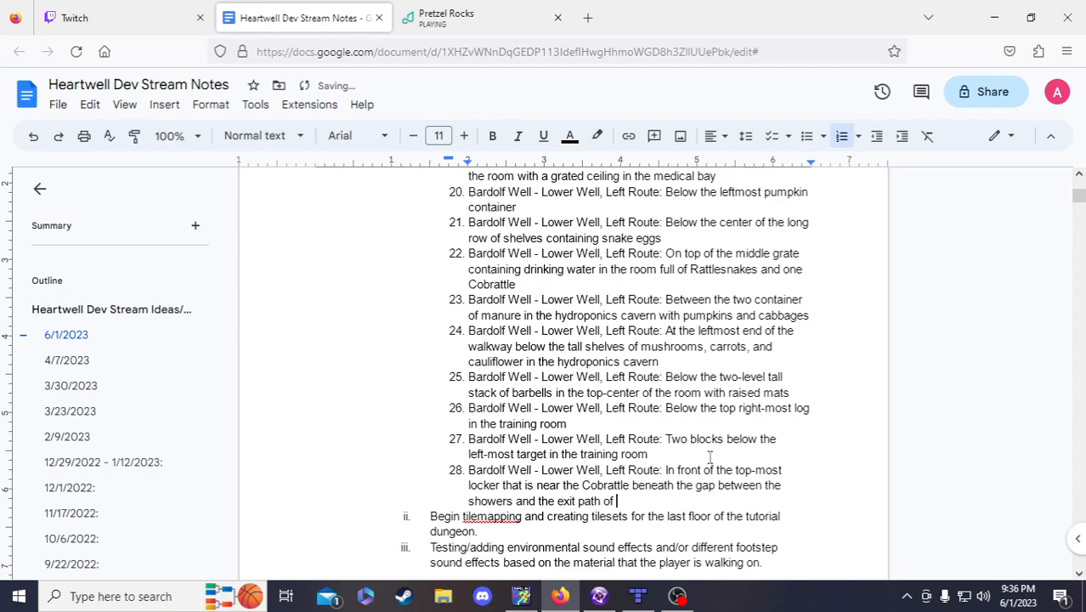
pyautogui.write('m')
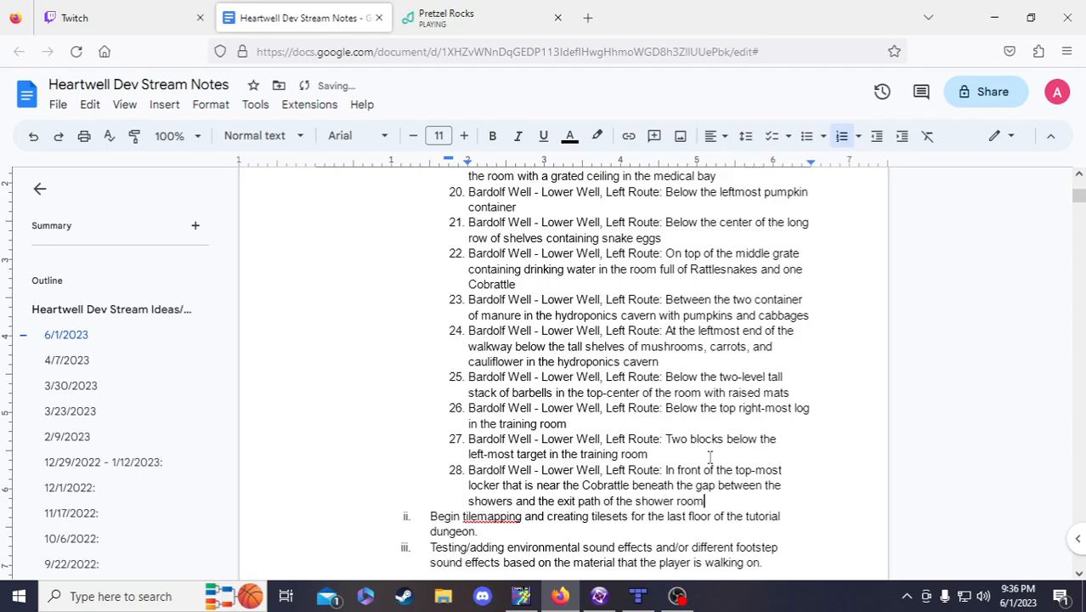
pyautogui.press('Return')
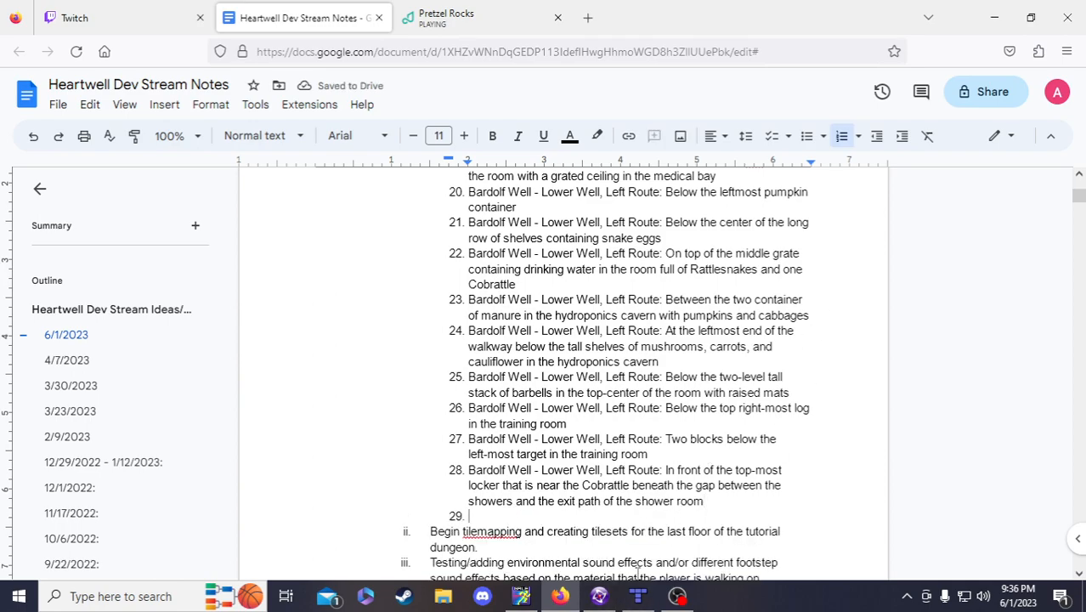
# - Check the shower room in the Tiled tilemap, then paste a copy of Lore Bit 27 above that room in the Clickteam Fusion frame
pyautogui.click(638, 598)
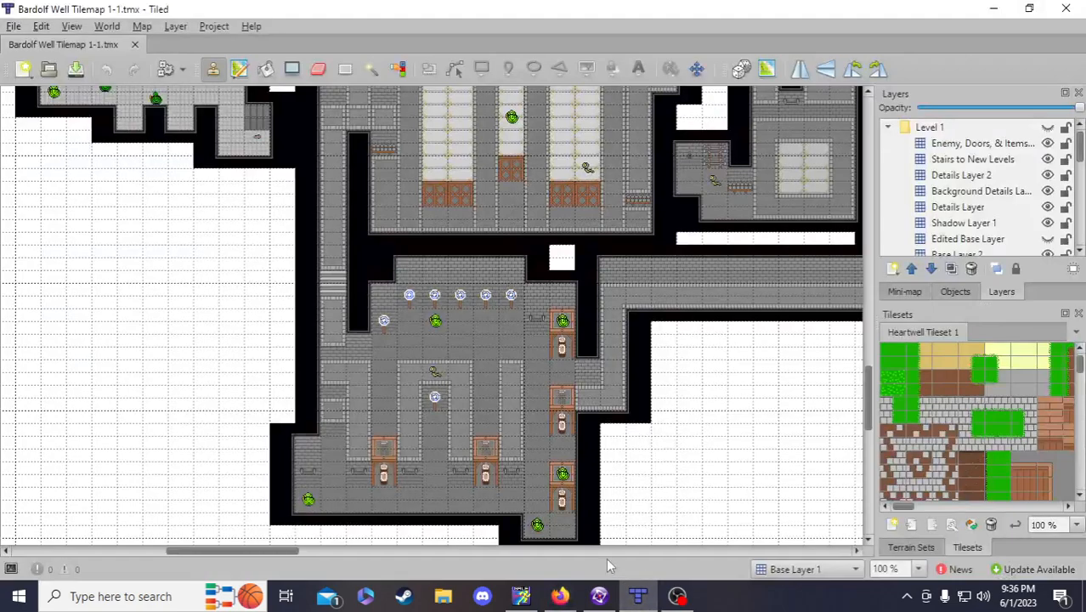
pyautogui.keyDown('shift'); pyautogui.hscroll(-3, 236, 517); pyautogui.keyUp('shift')
pyautogui.scroll(5, 235, 514)
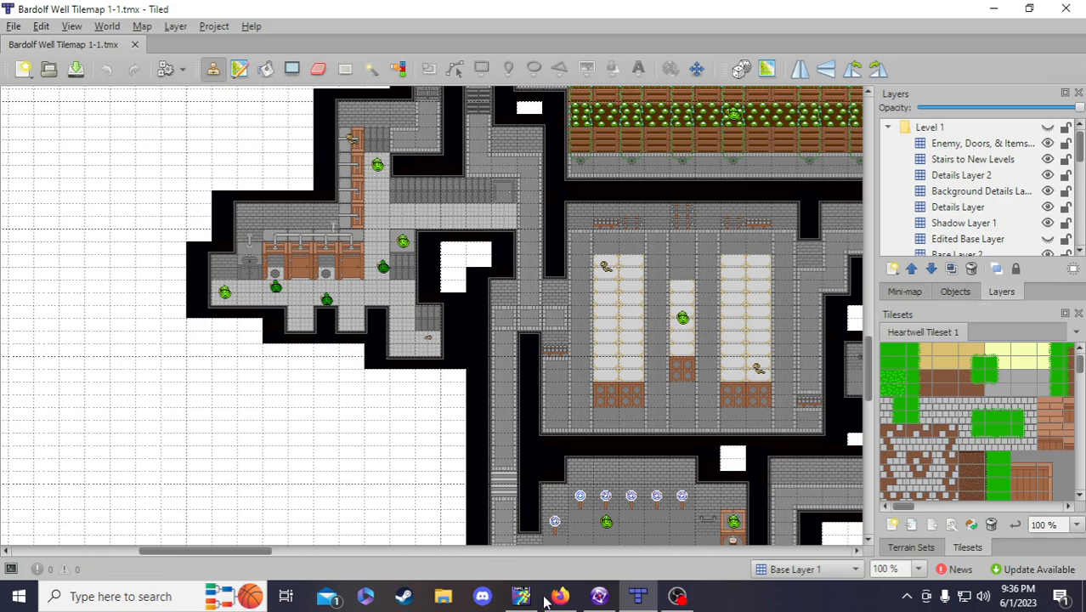
pyautogui.click(601, 598)
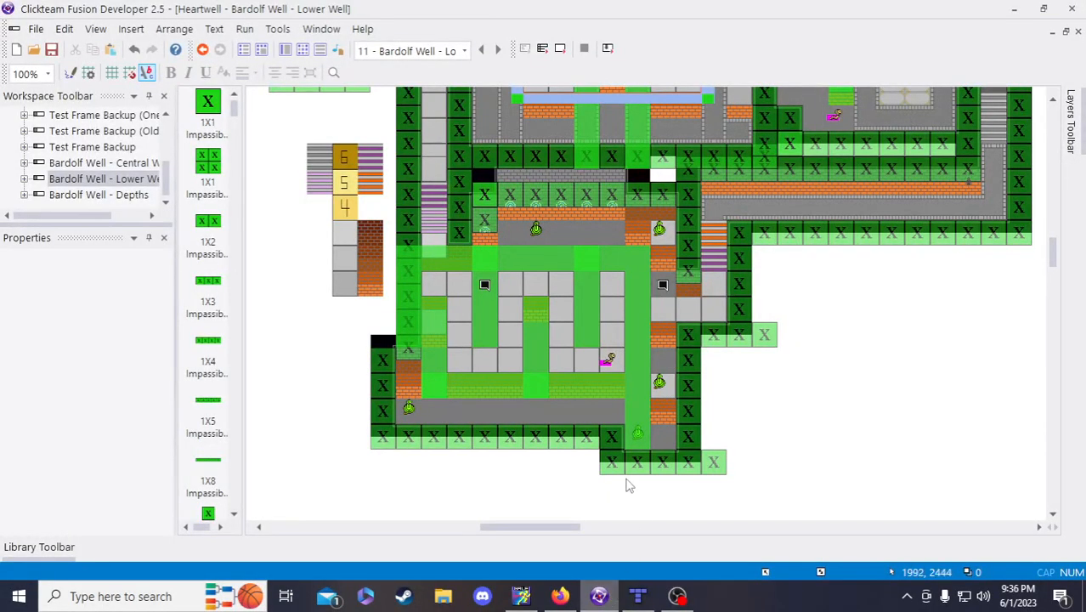
pyautogui.click(485, 286)
pyautogui.scroll(5, 489, 289)
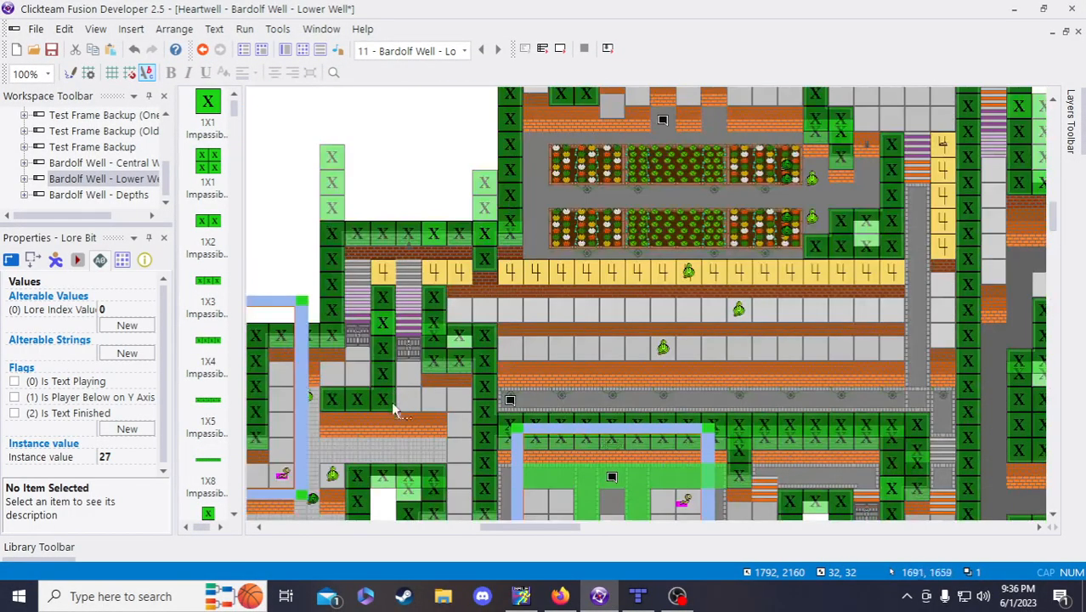
pyautogui.moveTo(530, 527); pyautogui.dragTo(513, 528)
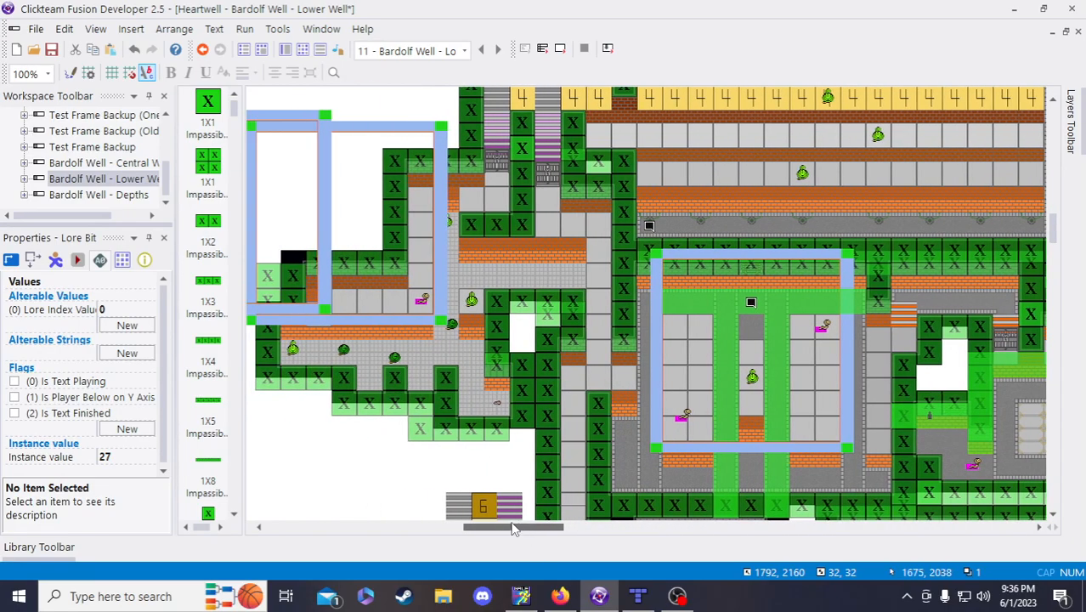
pyautogui.scroll(3, 436, 309)
pyautogui.click(407, 263)
pyautogui.hotkey('ctrl', 'v')
pyautogui.click(416, 269)
pyautogui.click(381, 269)
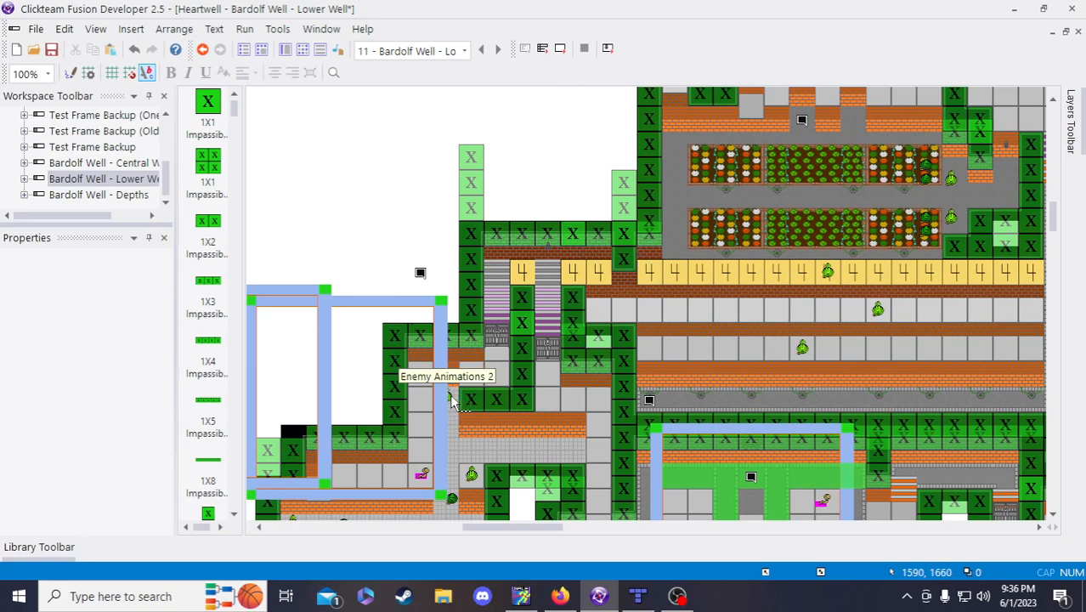
# - Move the pasted Lore Bit into the shower room, directly above the enemy at the blue boundary's right edge
pyautogui.click(421, 273)
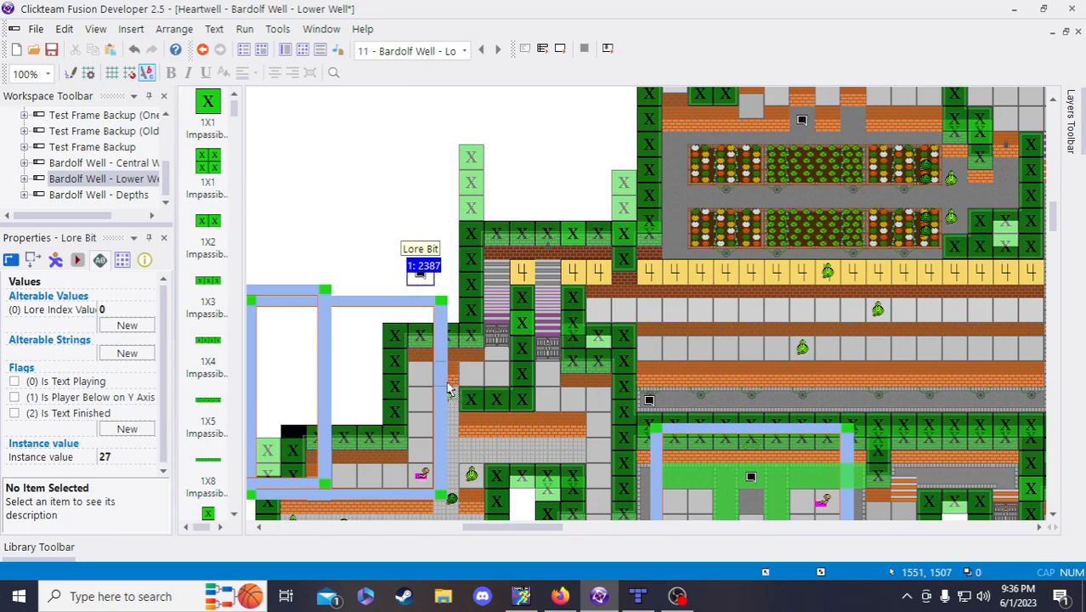
pyautogui.moveTo(420, 273); pyautogui.dragTo(450, 390)
pyautogui.click(420, 243)
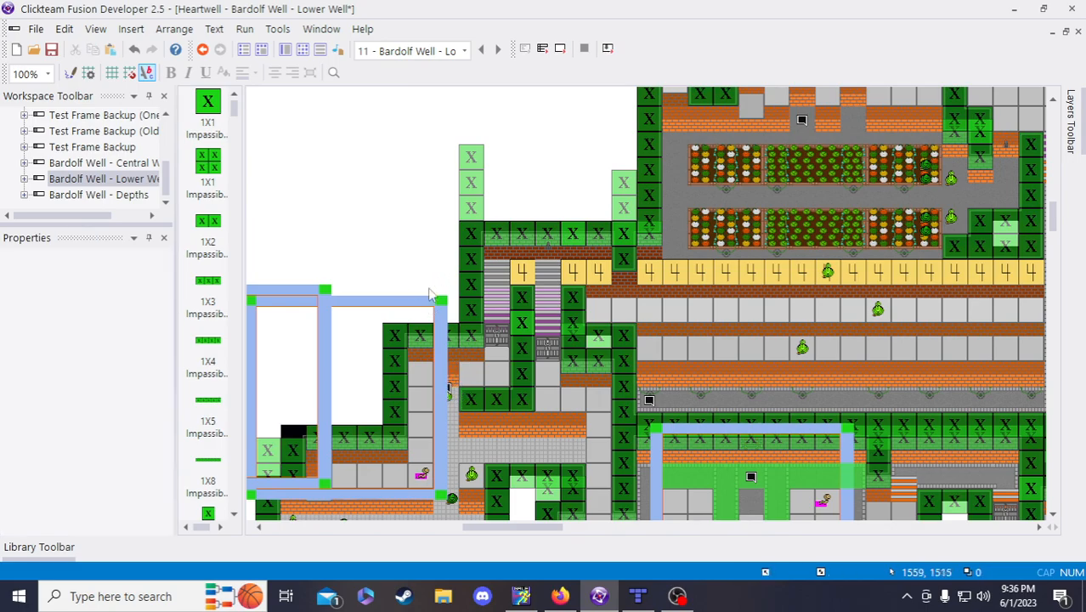
# - Move the enemy overlapping the new Lore Bit slightly down, to position 1572, 1664
pyautogui.click(451, 405)
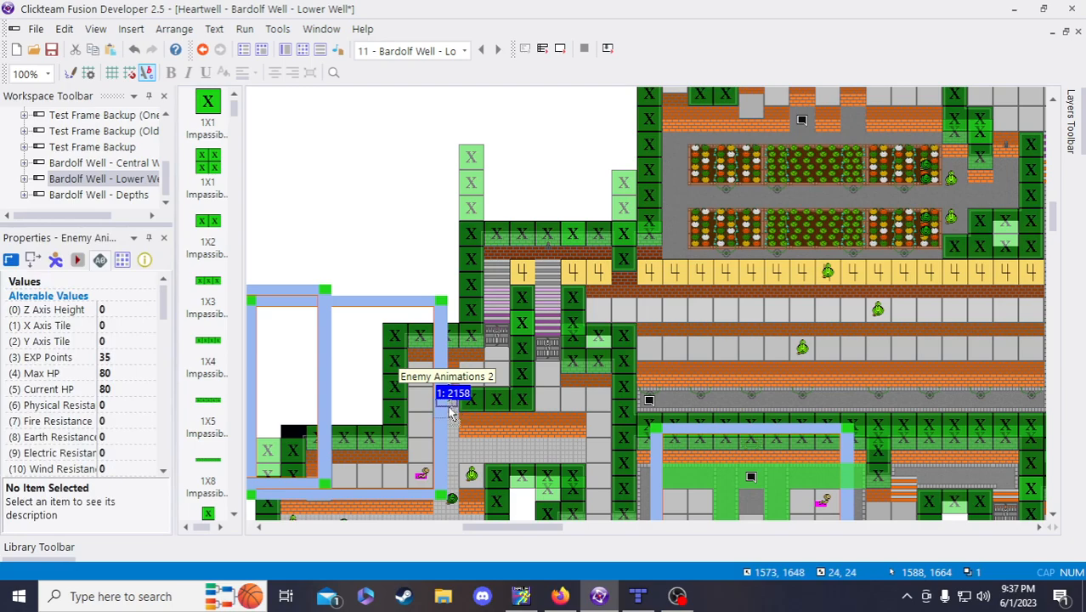
pyautogui.moveTo(452, 405); pyautogui.dragTo(447, 419)
pyautogui.press('Right')
pyautogui.press('Right')
pyautogui.press('Right')
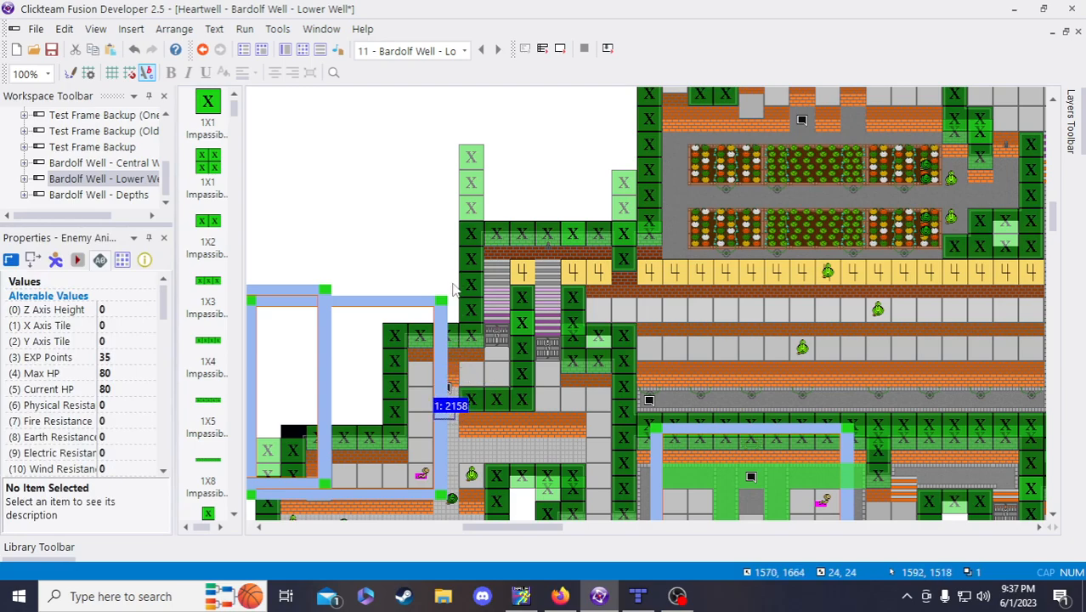
pyautogui.press('Right')
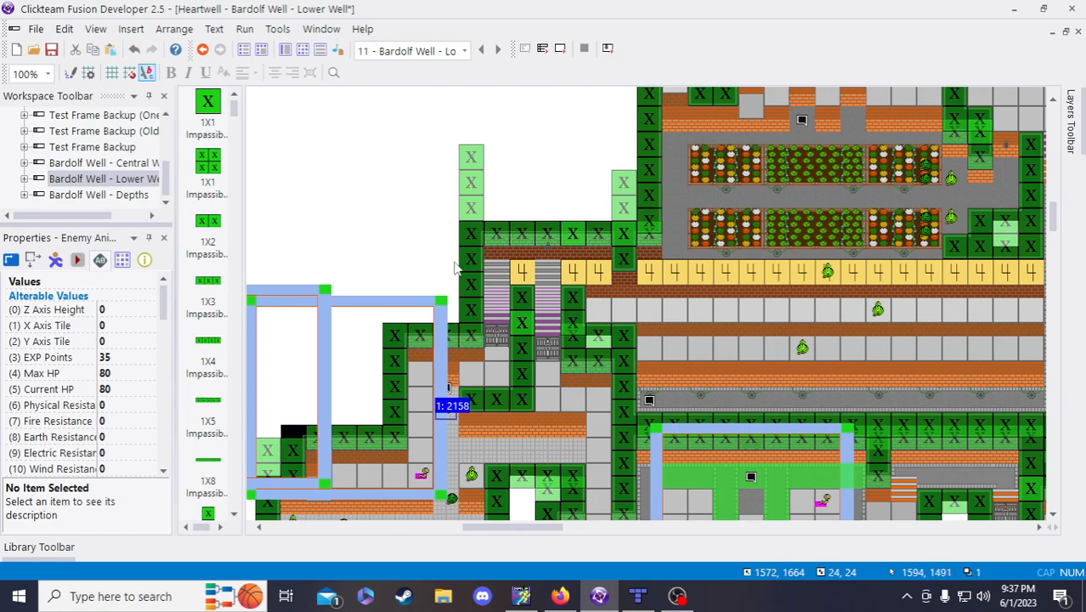
# - Check the moved enemy and the new Lore Bit in the shower room by selecting each, then save the project
pyautogui.click(438, 259)
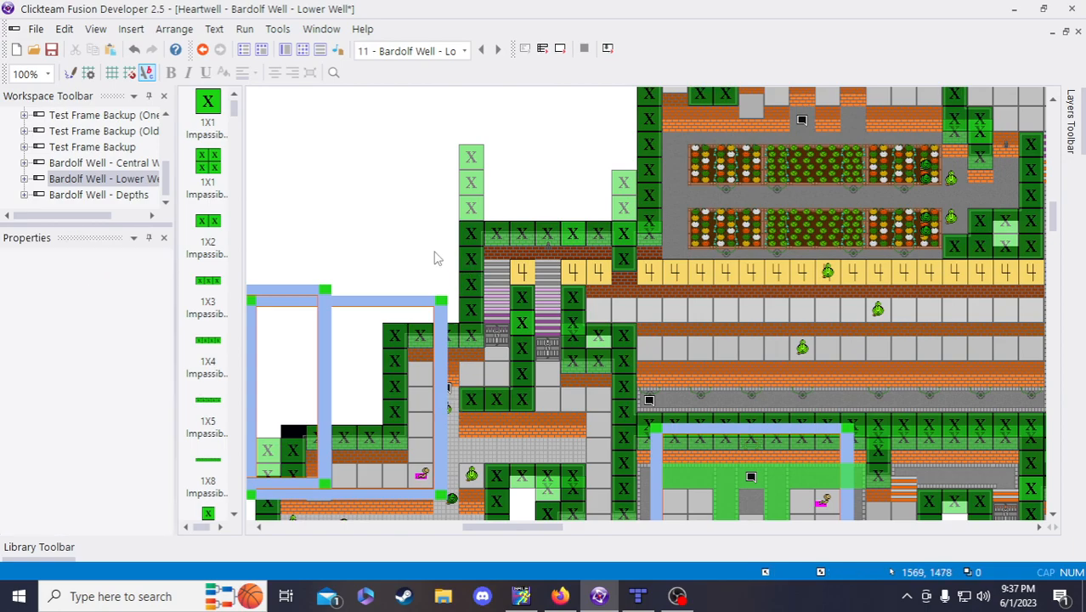
pyautogui.click(445, 414)
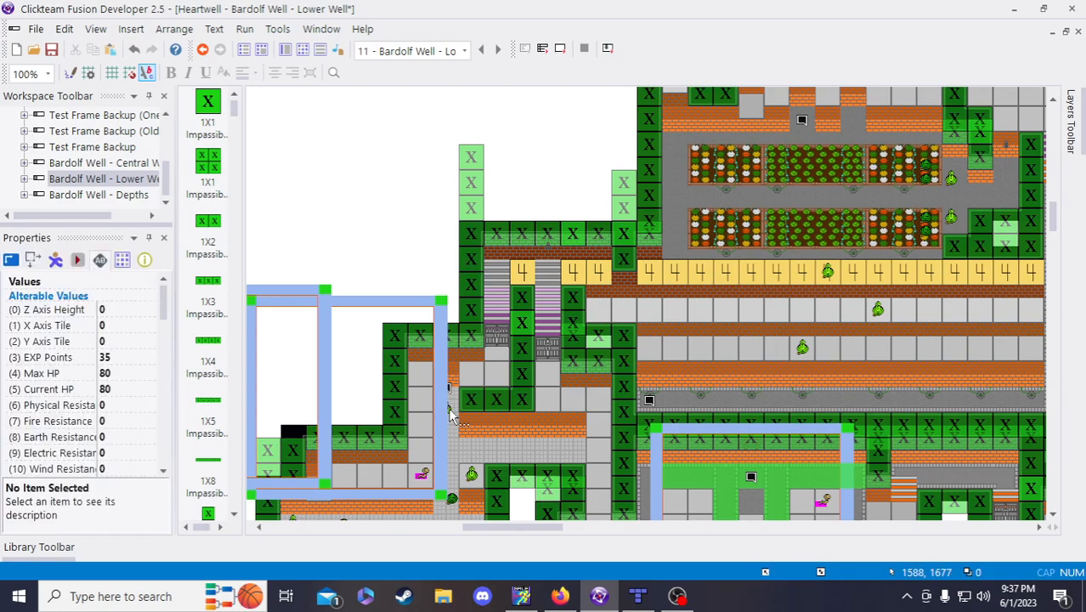
pyautogui.click(404, 261)
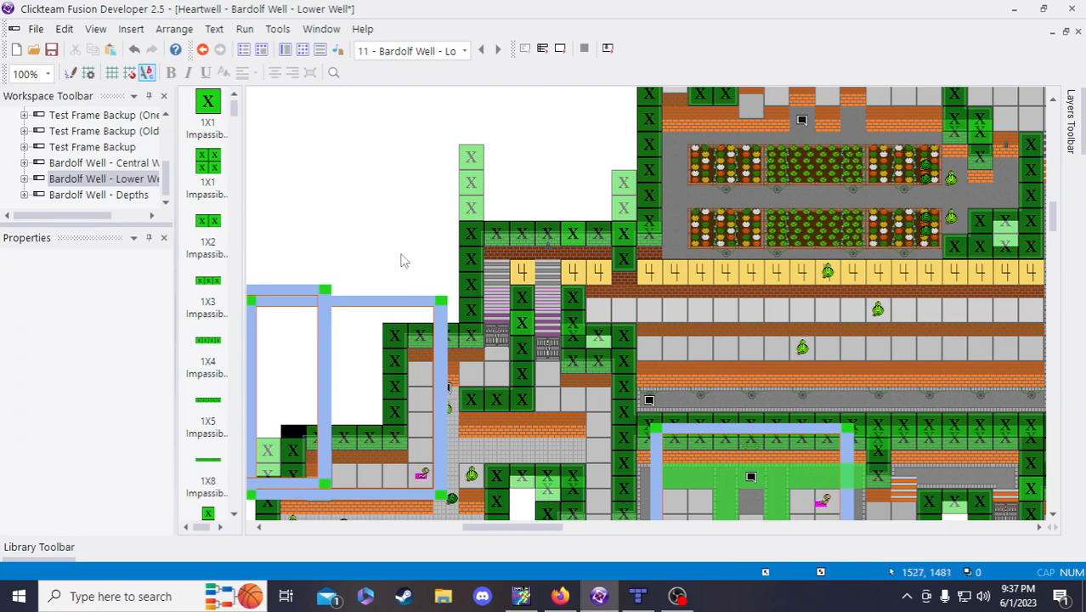
pyautogui.click(449, 387)
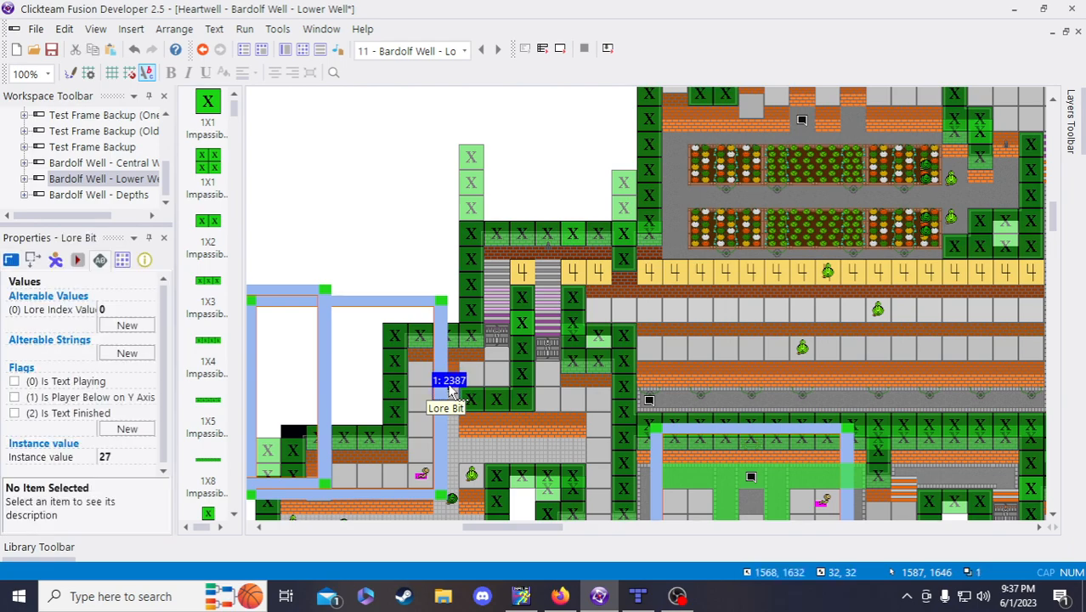
pyautogui.click(379, 244)
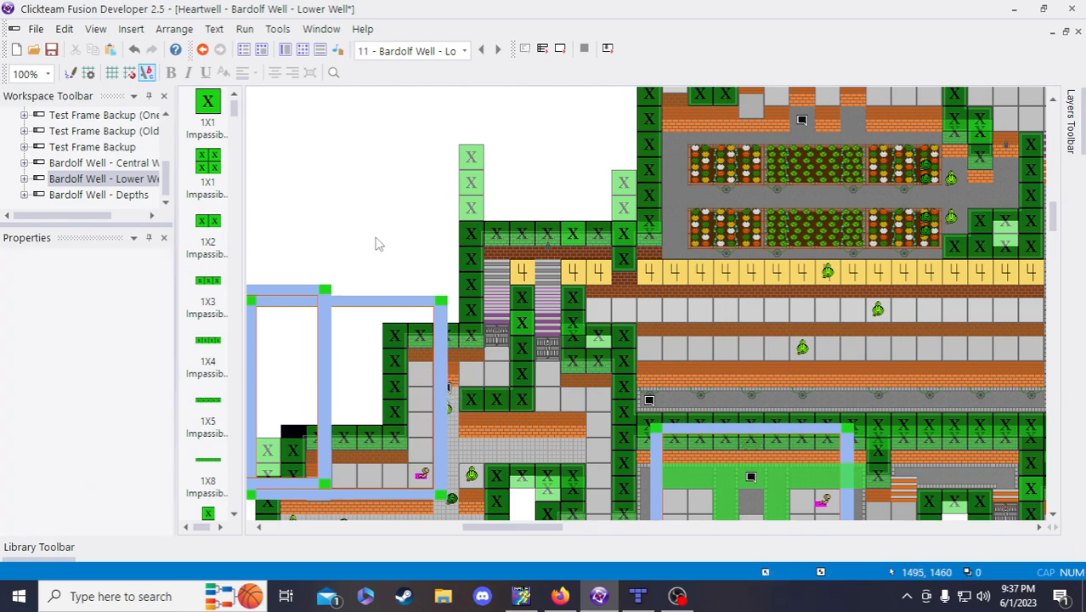
pyautogui.scroll(-5, 379, 244)
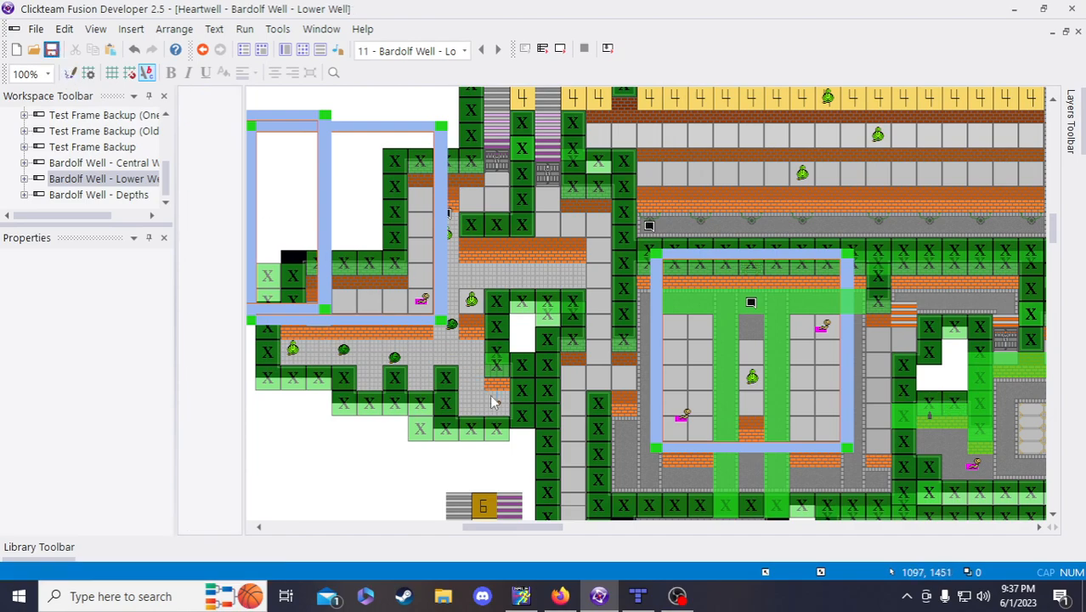
# - Set the shower room Lore Bit's instance value to 28 and reselect the object to verify it
pyautogui.click(451, 219)
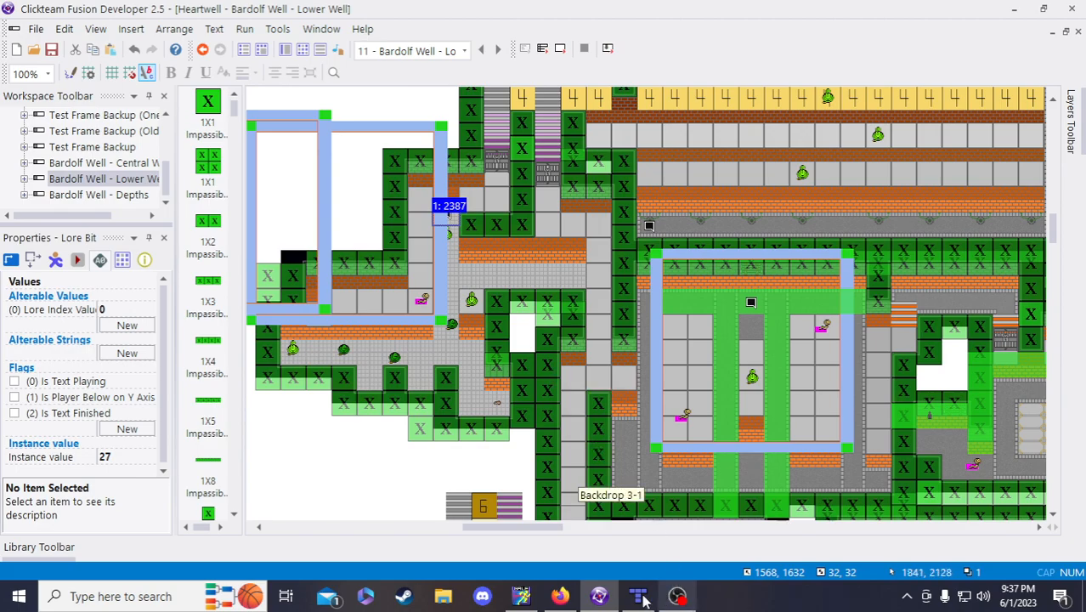
pyautogui.click(561, 596)
pyautogui.click(599, 597)
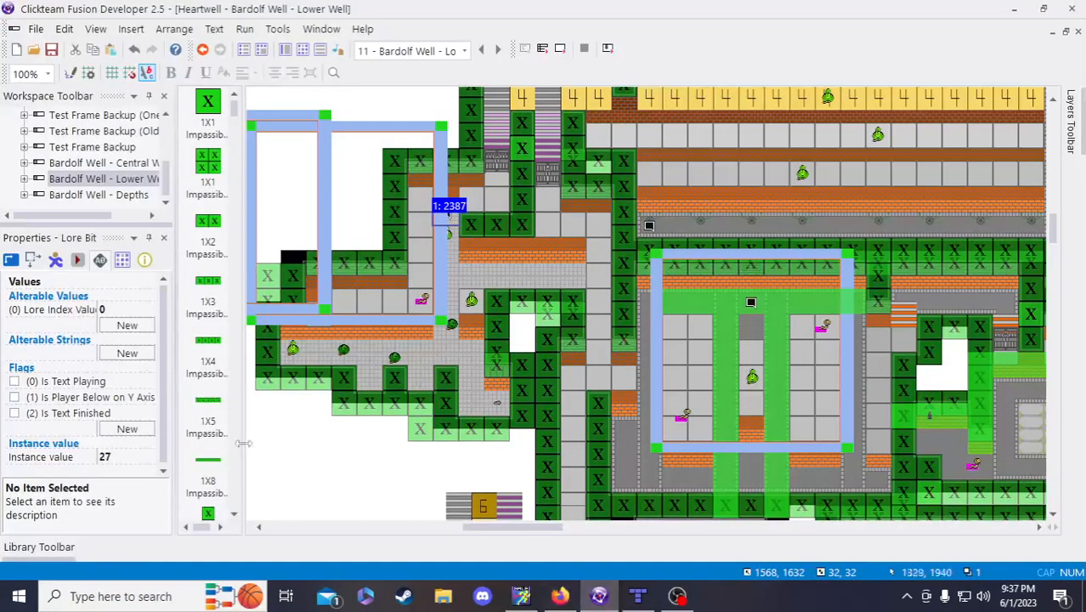
pyautogui.click(124, 457)
pyautogui.write('28')
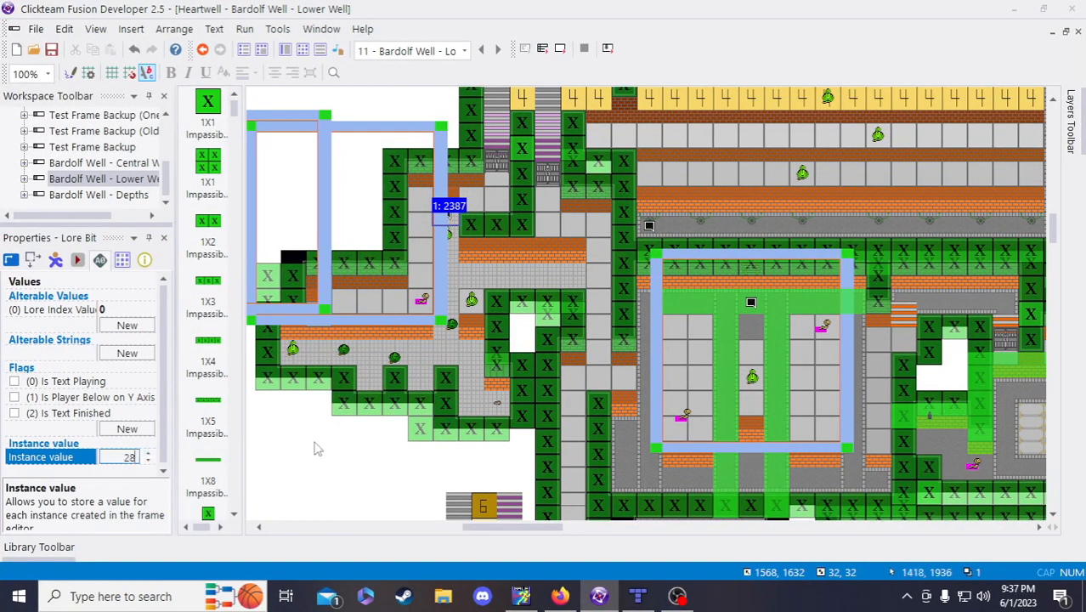
pyautogui.click(315, 447)
pyautogui.click(448, 217)
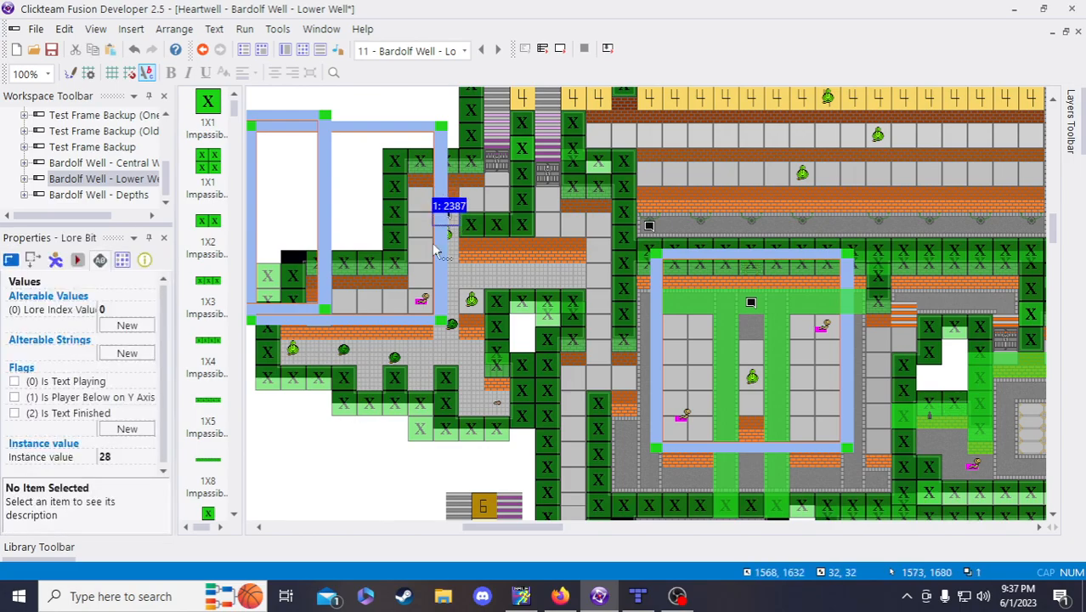
pyautogui.click(332, 463)
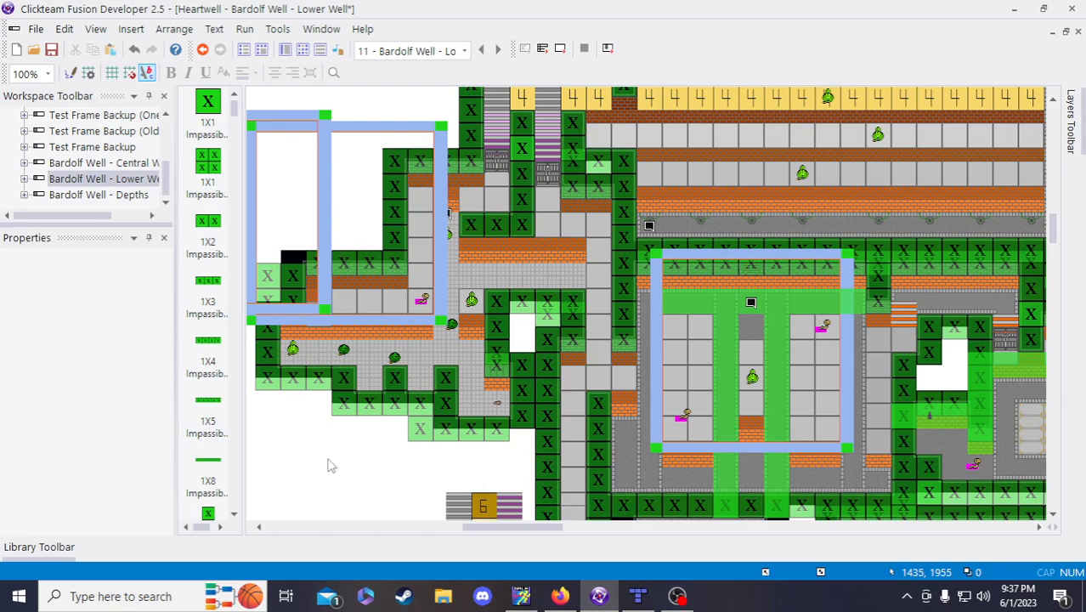
pyautogui.click(451, 219)
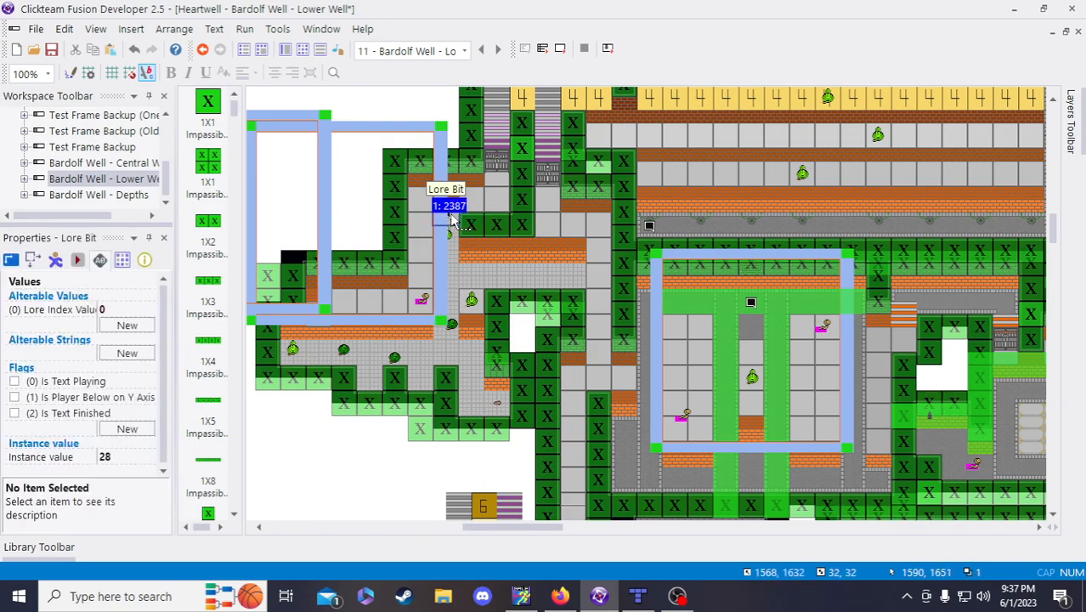
# - In the Google Docs notes, begin entry 29 with "Bardolf Well - Lower Well, Center Route:", reusing the location prefix of entry 28
pyautogui.click(560, 595)
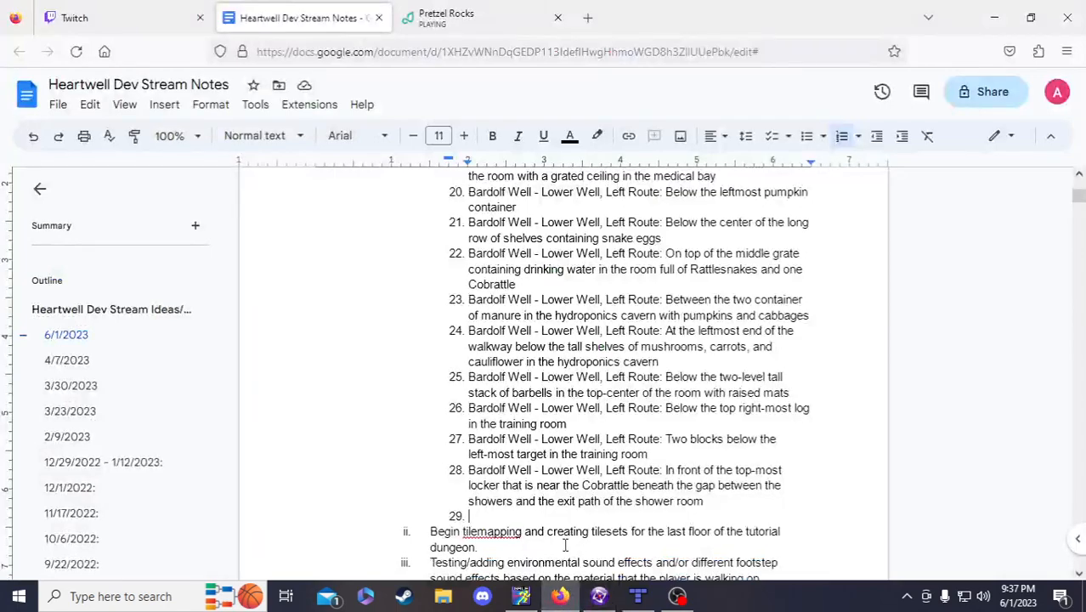
pyautogui.moveTo(467, 473); pyautogui.dragTo(661, 472)
pyautogui.hotkey('ctrl', 'c')
pyautogui.click(463, 517)
pyautogui.hotkey('ctrl', 'v')
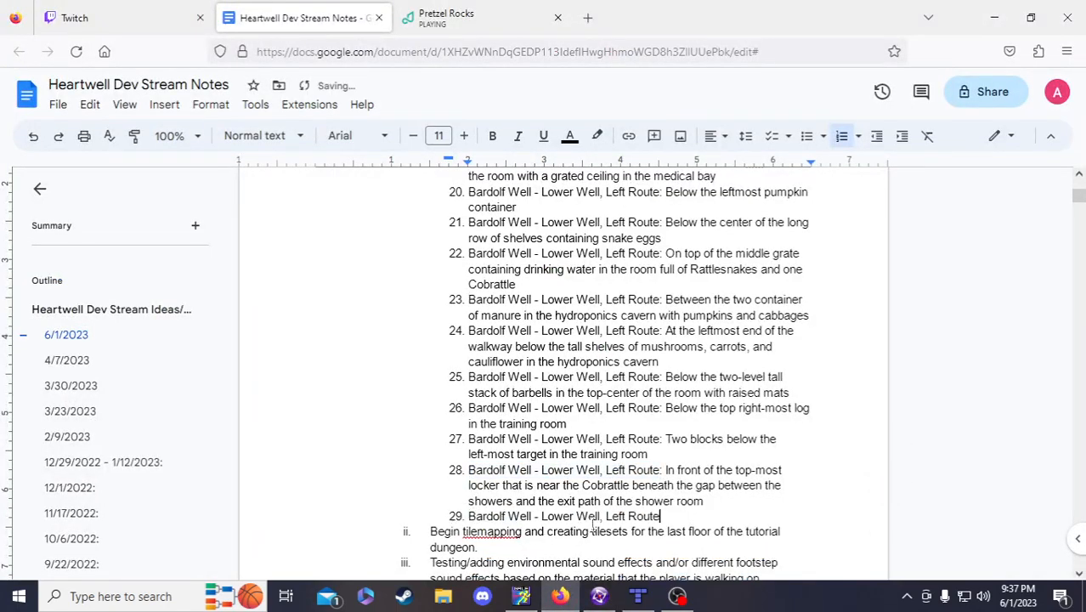
pyautogui.write(':')
pyautogui.doubleClick(617, 515)
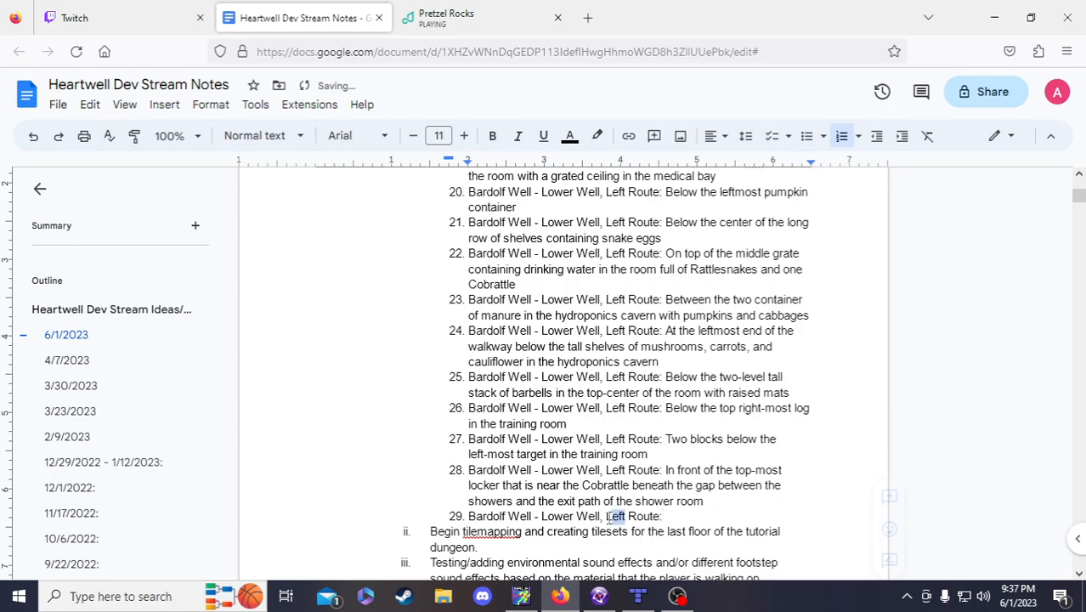
pyautogui.write('Cent')
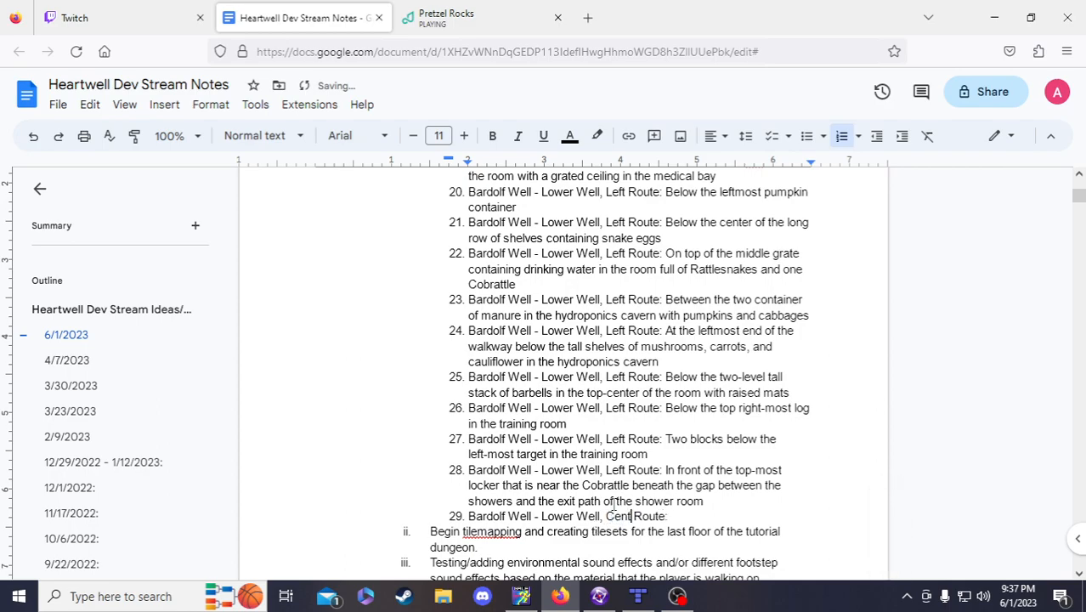
pyautogui.write('er')
# - Add entry 30 containing a copy of entry 29's "Bardolf Well - Lower Well, Center Route:" prefix
pyautogui.moveTo(685, 516); pyautogui.dragTo(469, 518)
pyautogui.hotkey('ctrl', 'c')
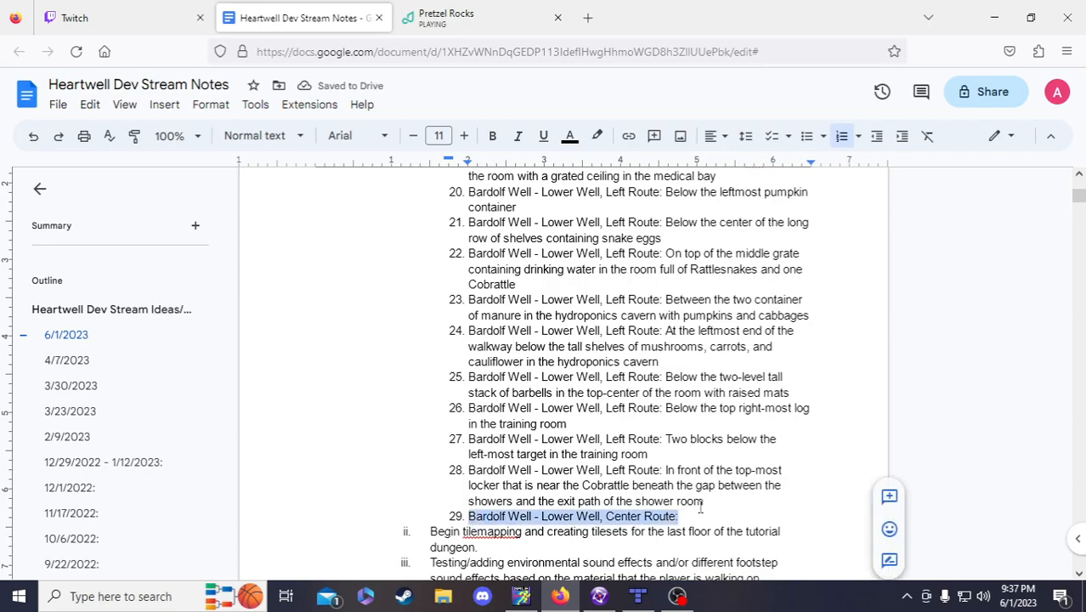
pyautogui.click(702, 504)
pyautogui.click(697, 514)
pyautogui.press('Return')
pyautogui.hotkey('ctrl', 'v')
# - Complete entry 29 with the location "Atop the grating that is beneath the well"
pyautogui.click(700, 514)
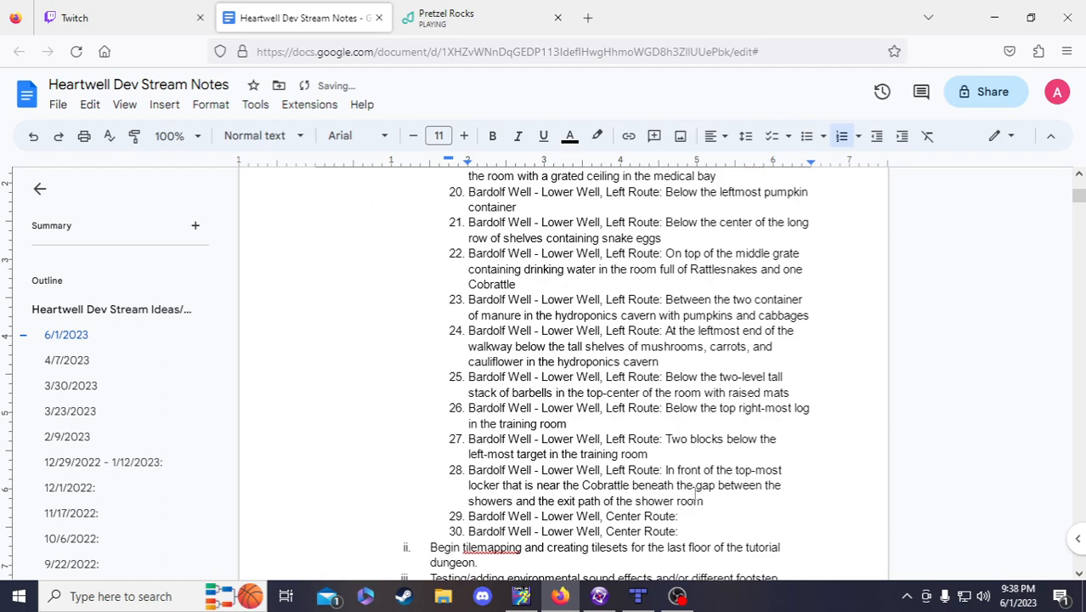
pyautogui.write('ating that is b')
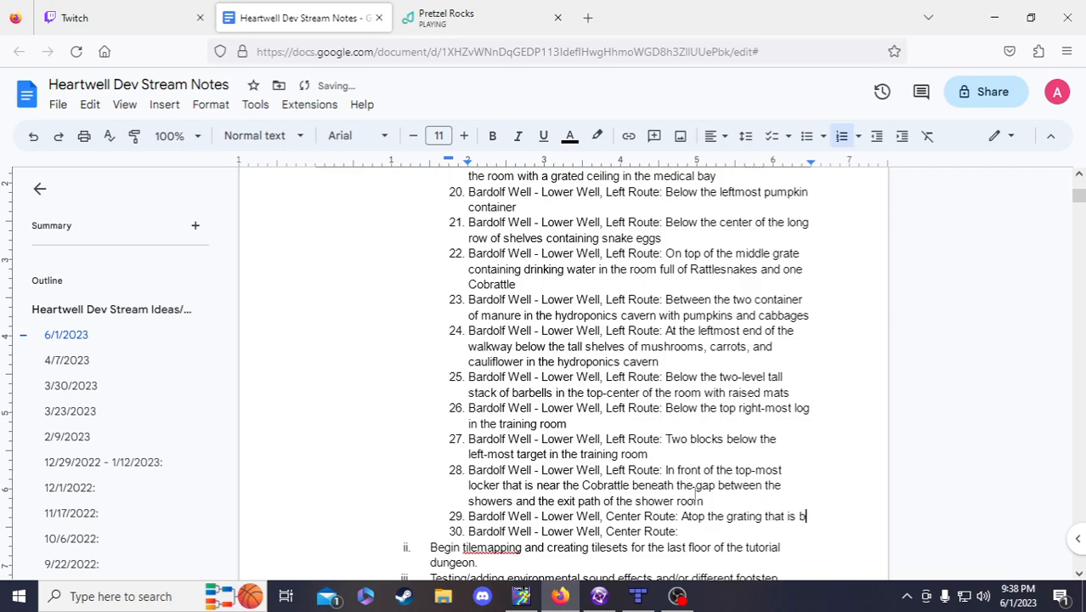
pyautogui.write('eneath the well')
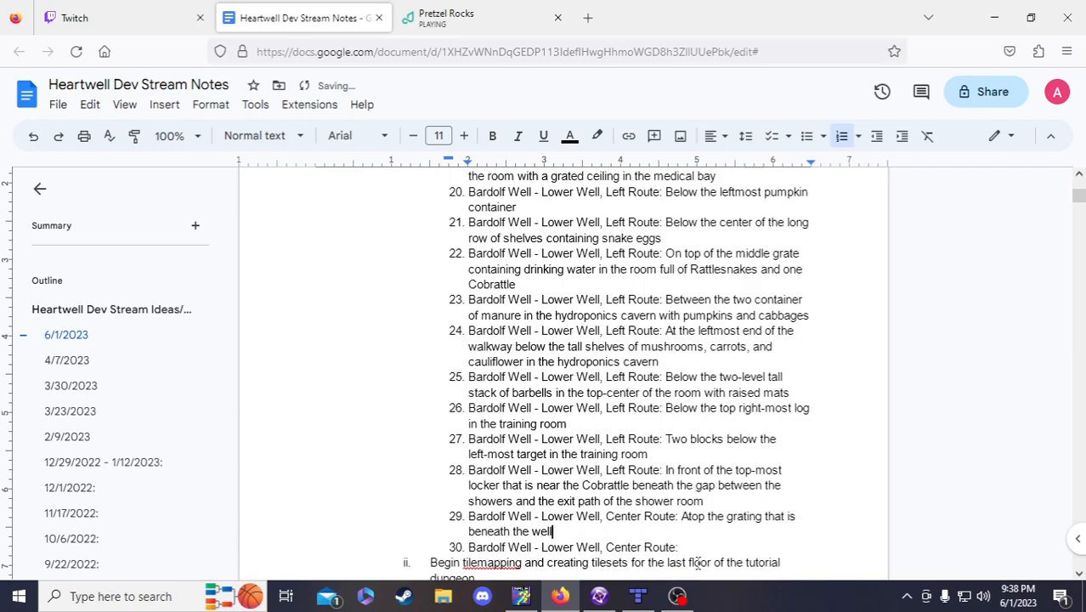
# - Back in Clickteam Fusion, paste a copy of Lore Bit 28 into the blank area south of the center route's round grating
pyautogui.click(599, 595)
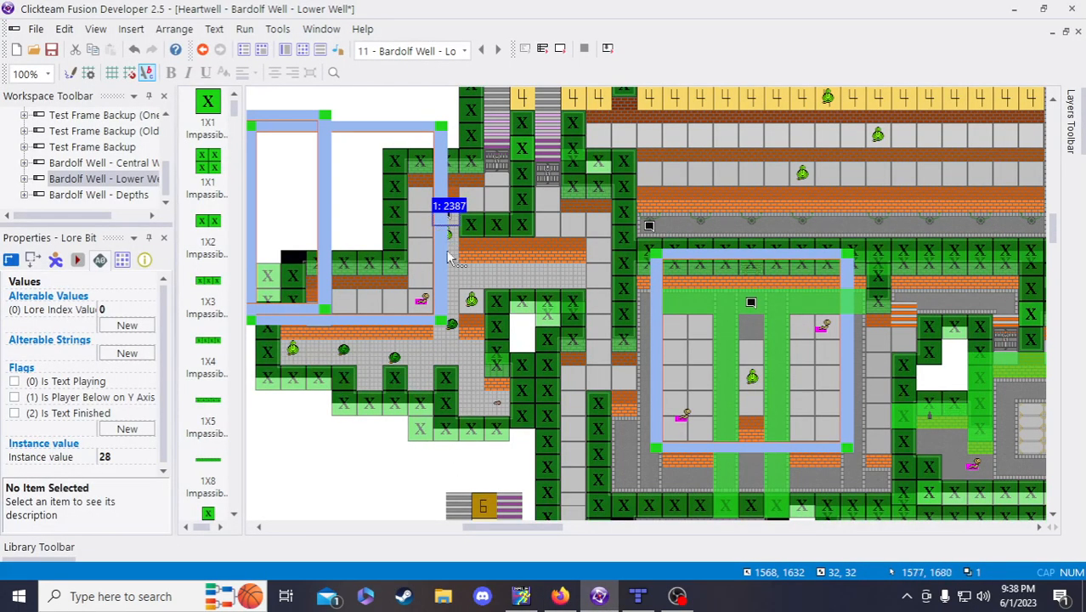
pyautogui.click(450, 220)
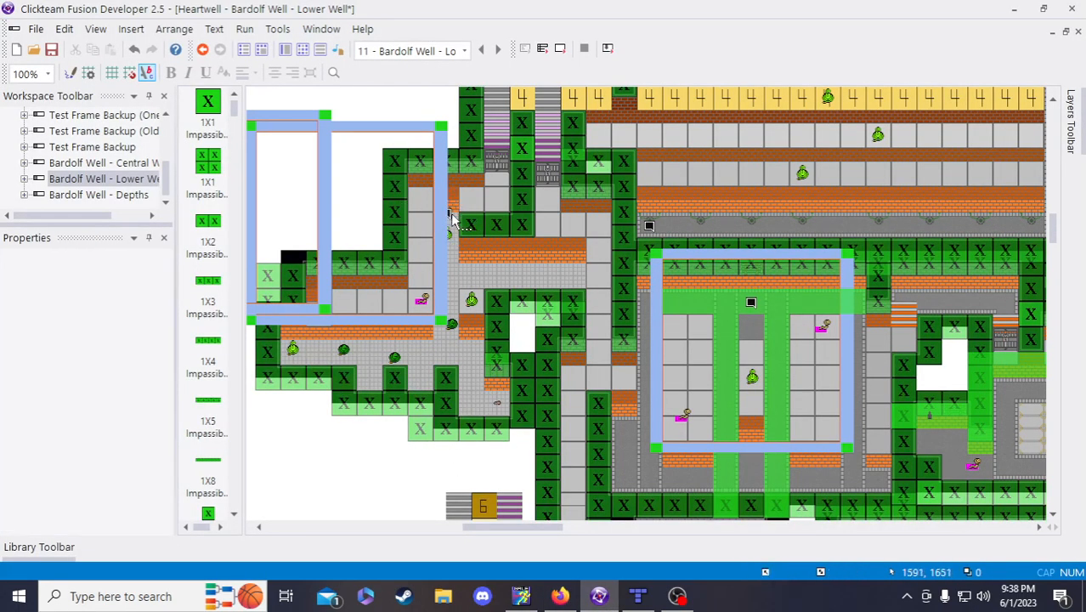
pyautogui.click(451, 218)
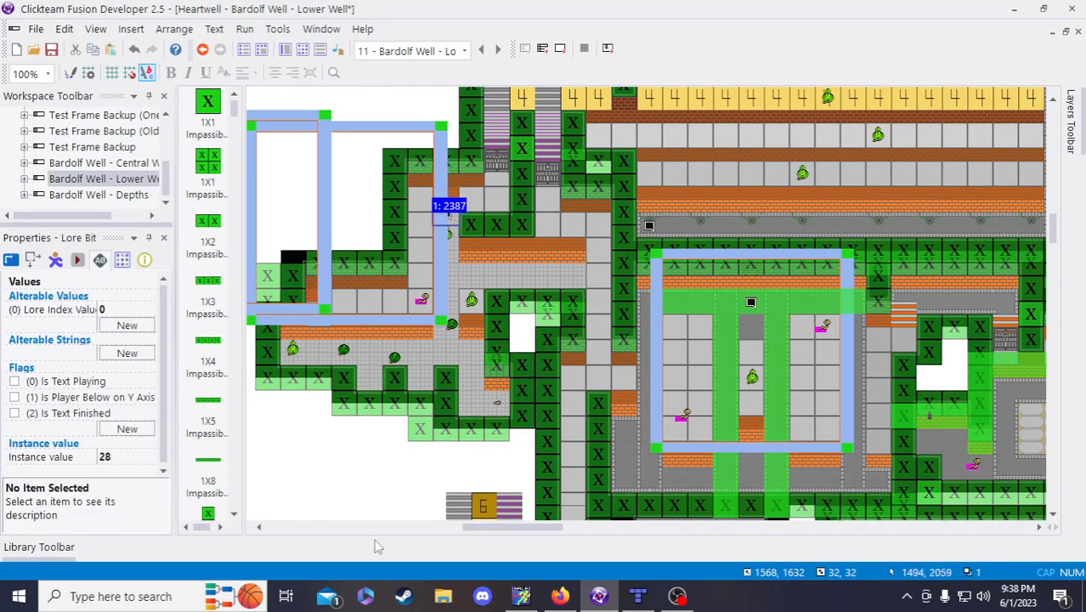
pyautogui.moveTo(478, 529); pyautogui.dragTo(622, 527)
pyautogui.scroll(3, 611, 511)
pyautogui.click(500, 503)
pyautogui.scroll(-3, 502, 459)
pyautogui.click(496, 317)
pyautogui.click(537, 345)
pyautogui.click(499, 338)
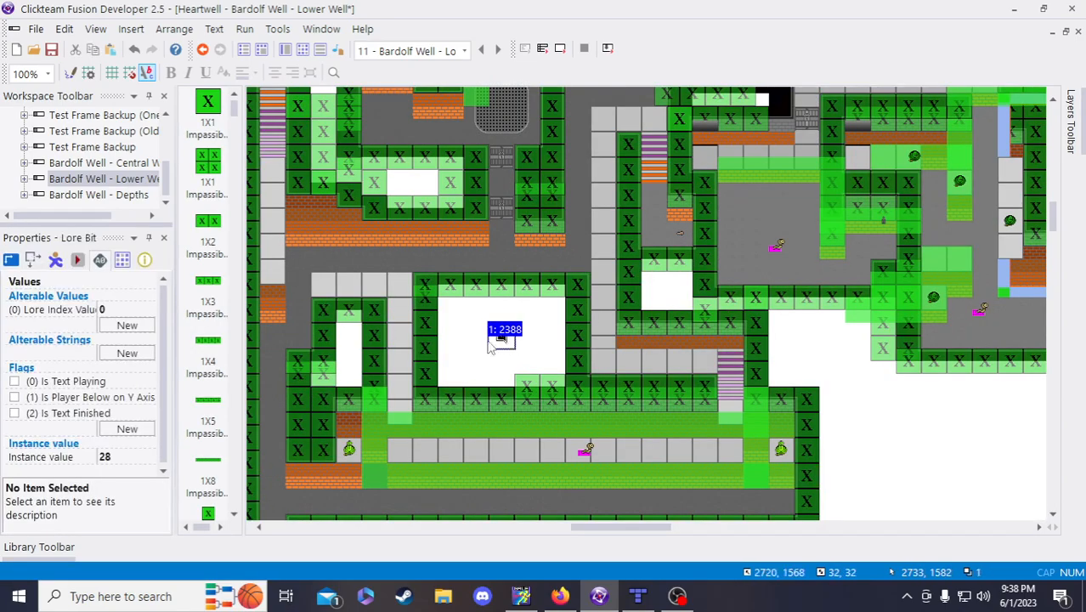
# - Set the pasted Lore Bit's instance value to 29
pyautogui.click(115, 459)
pyautogui.click(453, 370)
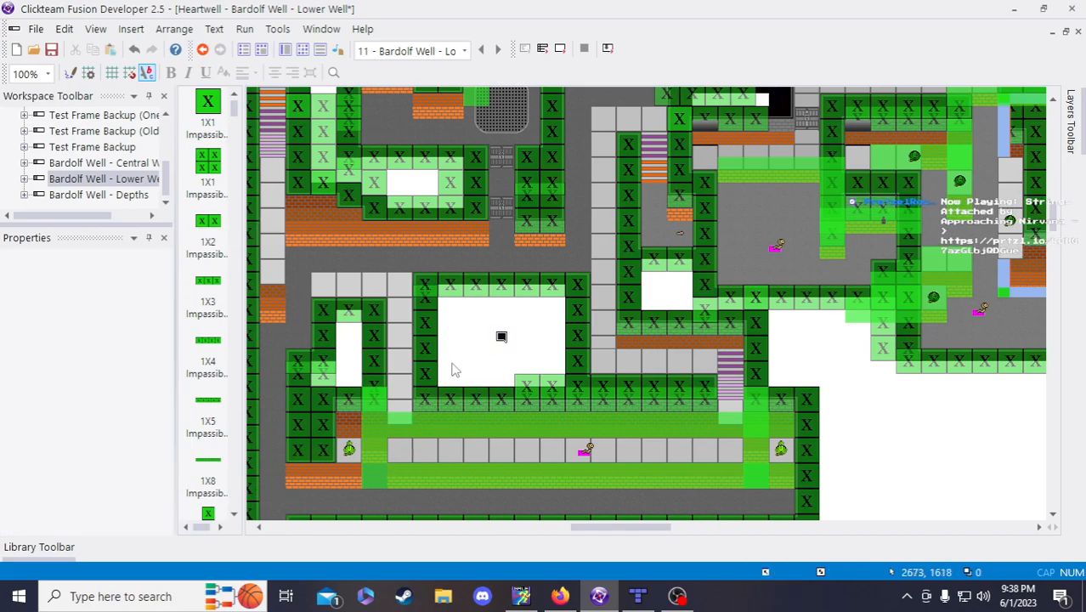
pyautogui.click(501, 338)
# - Move Lore Bit 29 onto the center of the round grating, at position 2720, 1280, and save the project
pyautogui.scroll(3, 501, 340)
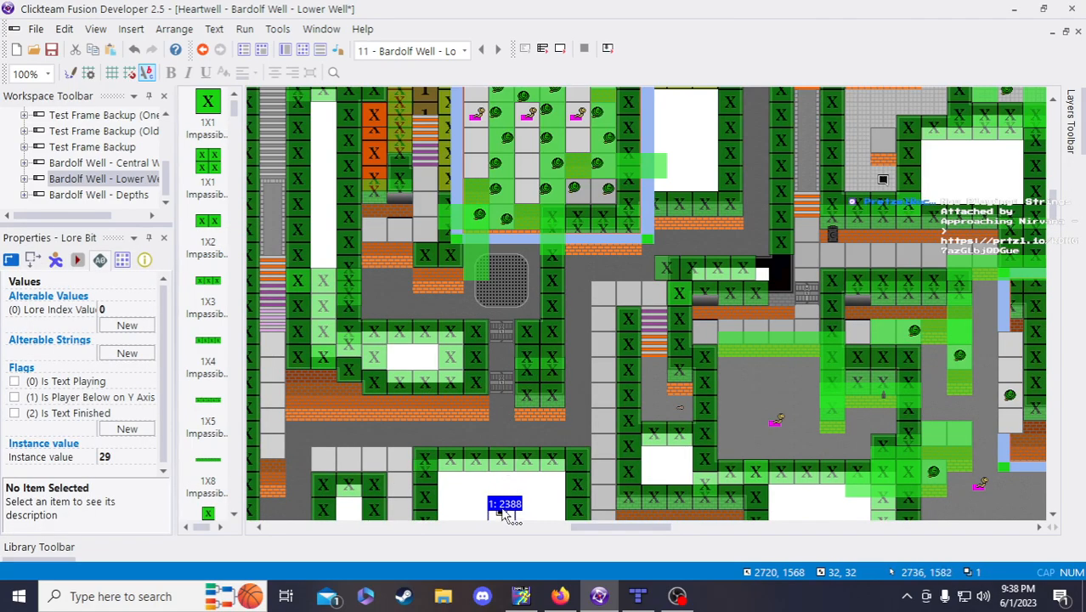
pyautogui.moveTo(508, 515); pyautogui.dragTo(502, 280)
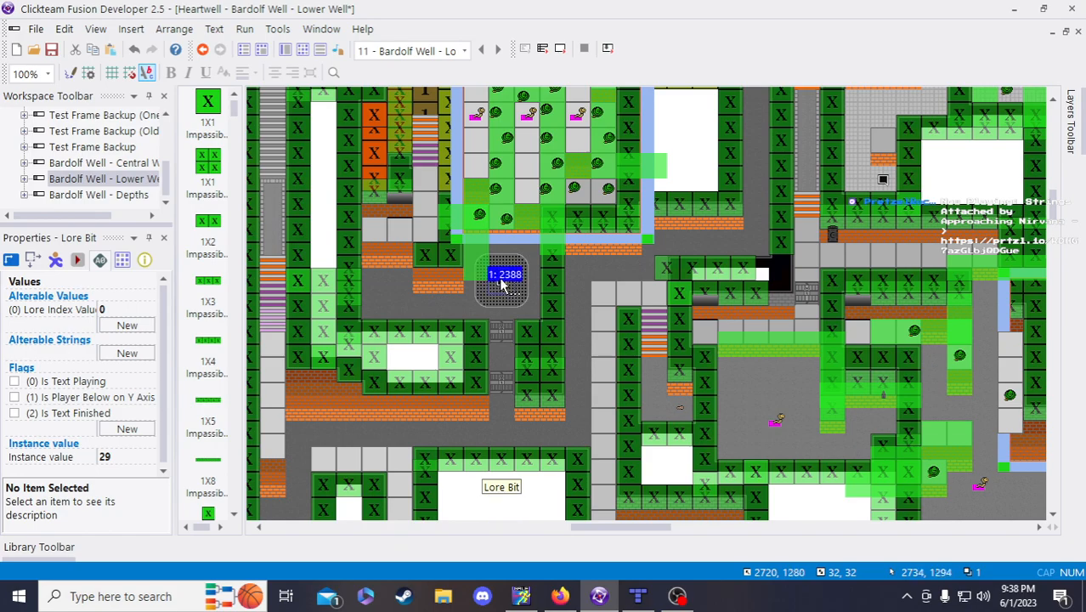
pyautogui.click(502, 507)
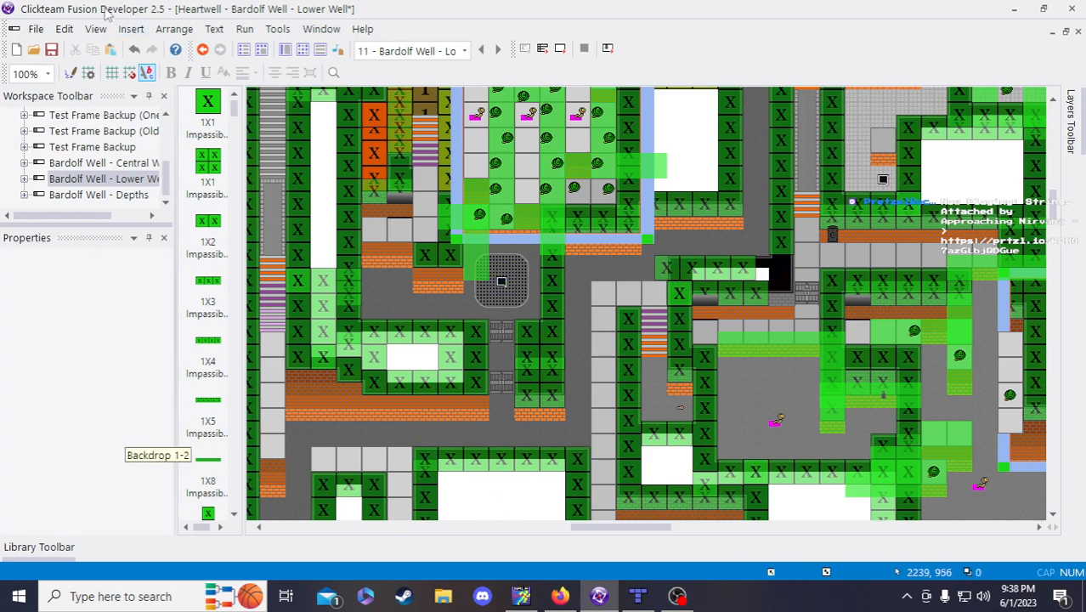
pyautogui.click(51, 49)
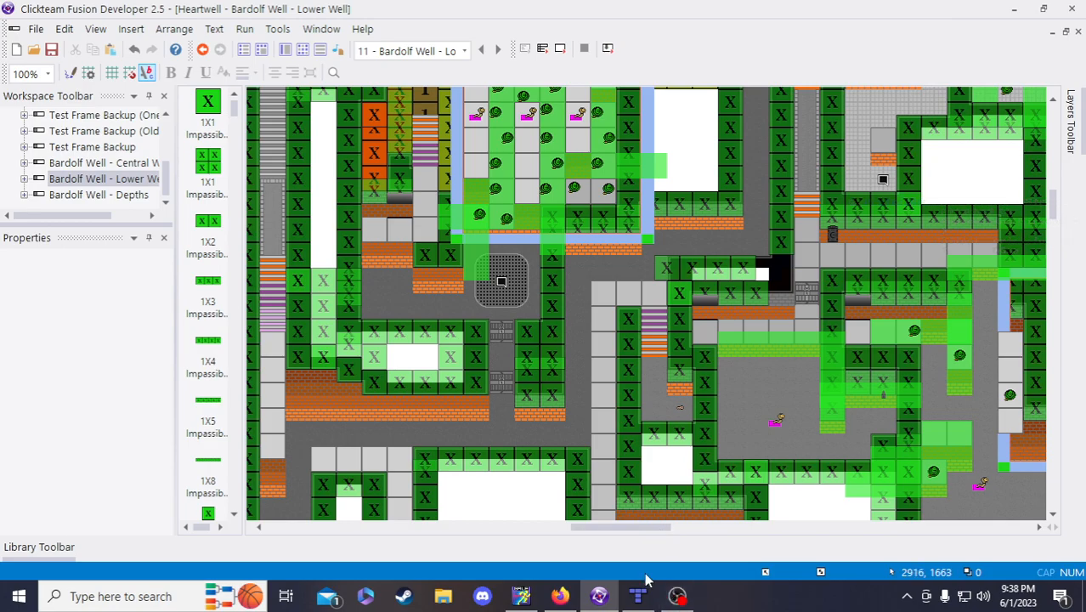
# - In the notes, complete entry 30 with "Top left most corner of the bottom portion of the second center route section" and add an empty entry 31
pyautogui.click(560, 596)
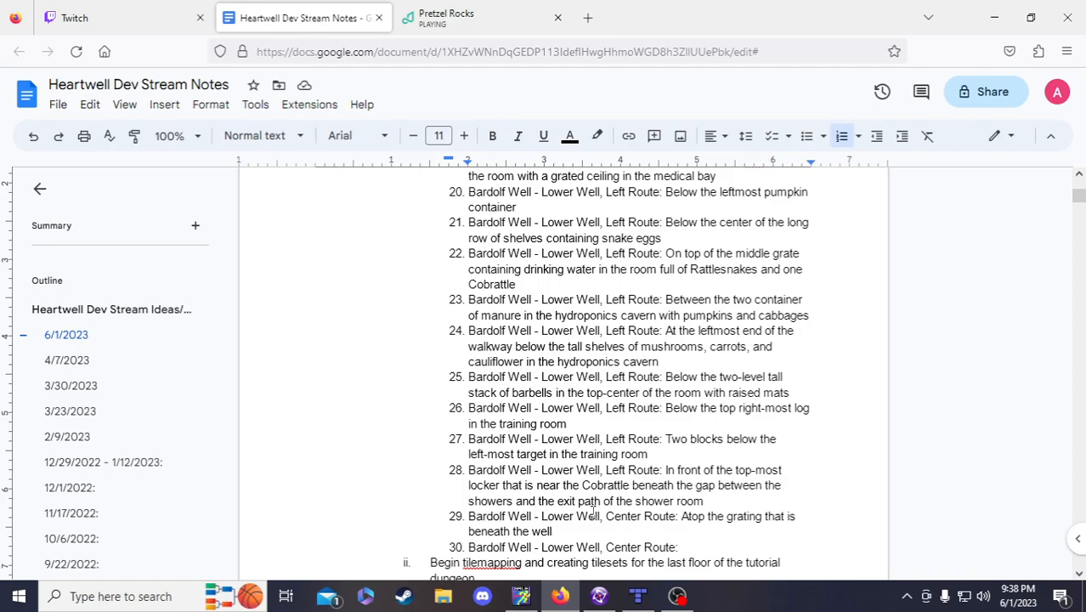
pyautogui.click(638, 530)
pyautogui.click(726, 552)
pyautogui.write('Top left mo')
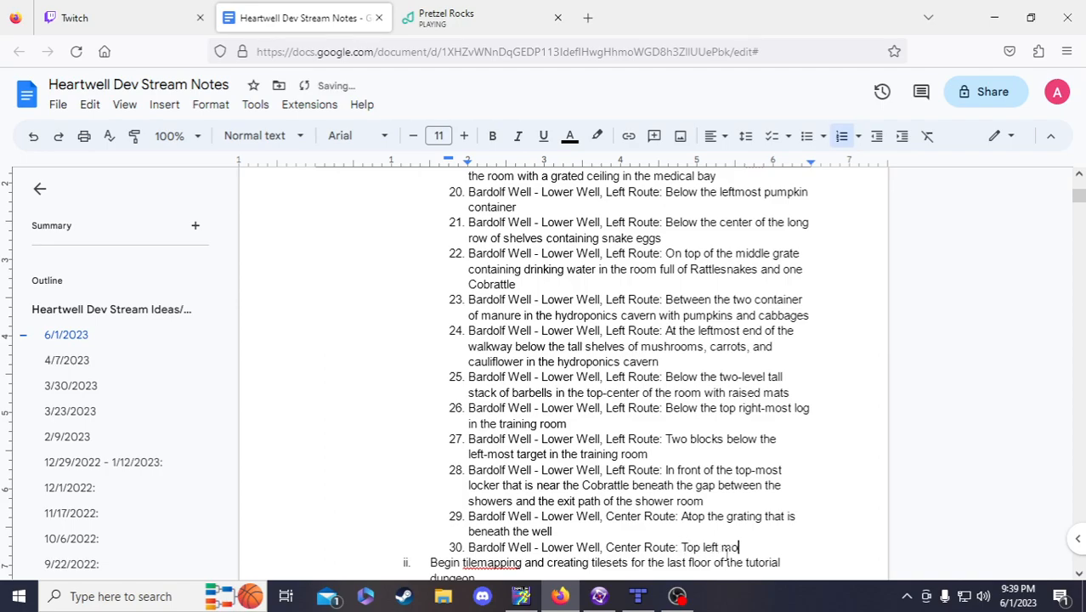
pyautogui.write('st corner of the bottom portion')
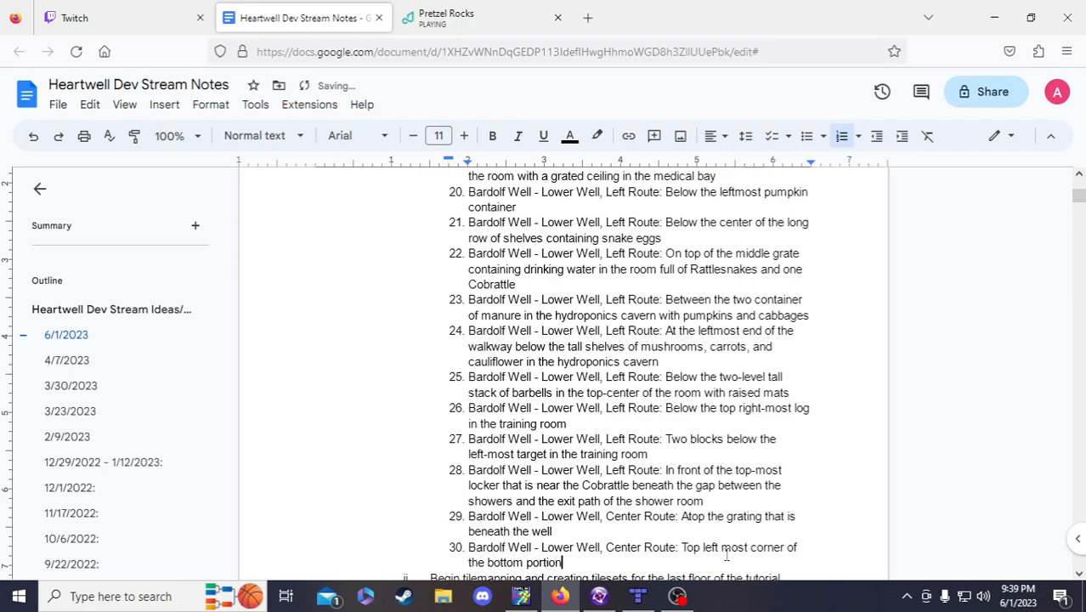
pyautogui.write(' of the second center route section')
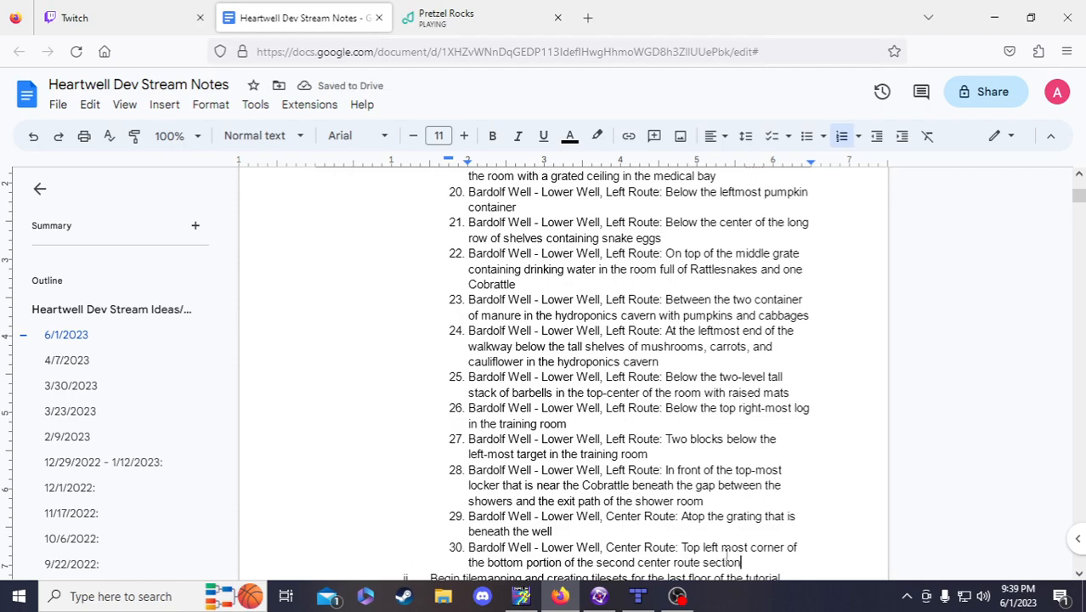
pyautogui.scroll(-2, 765, 510)
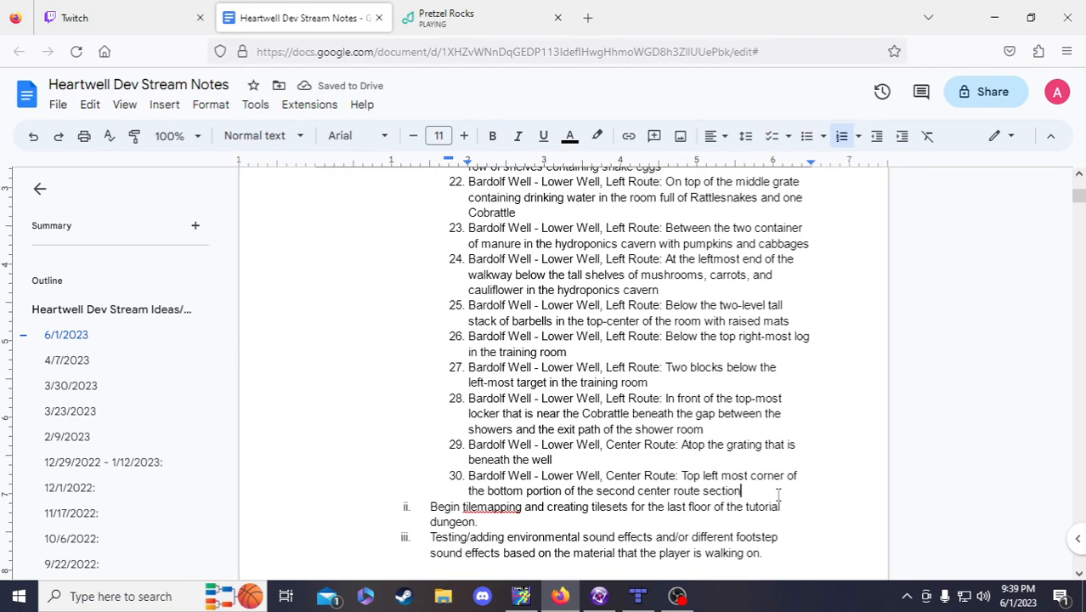
pyautogui.press('Return')
pyautogui.press('Up')
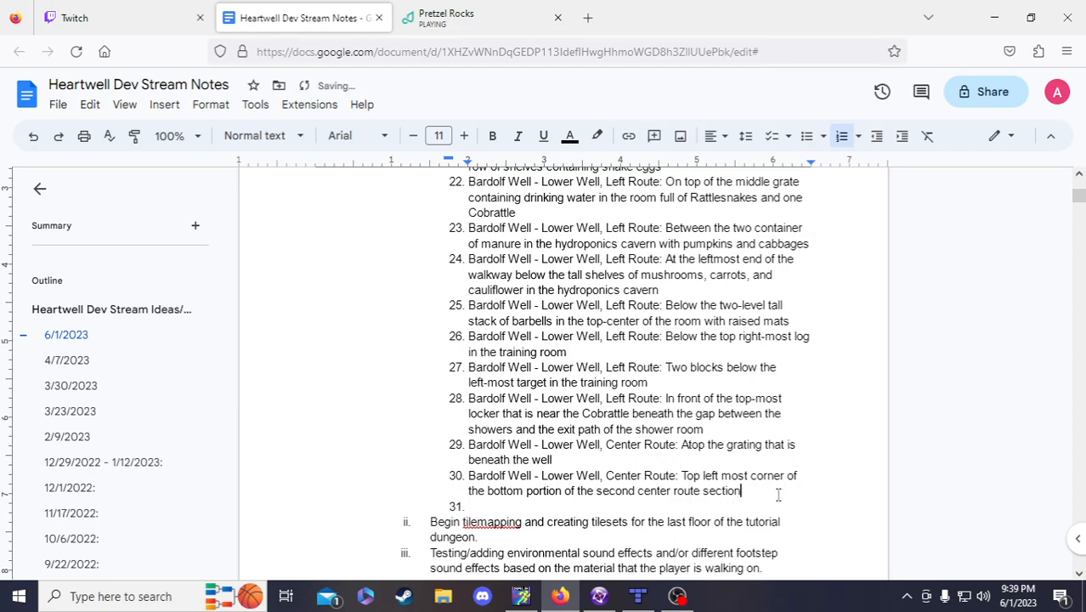
# - Switch to Clickteam Fusion and paste a copy of Lore Bit 29 into the blank area northwest of the second center route section
pyautogui.click(599, 595)
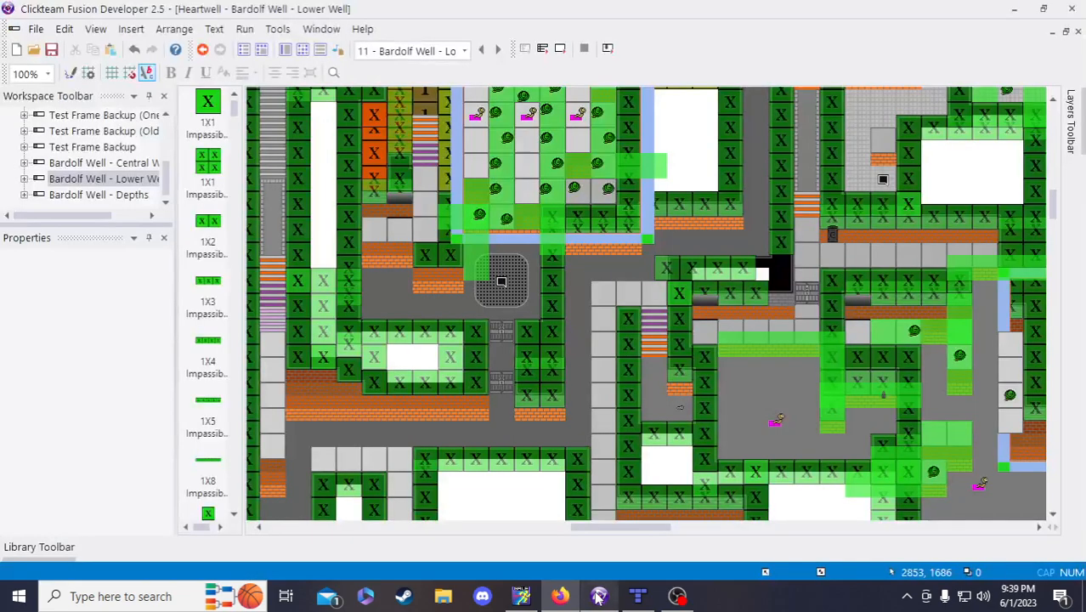
pyautogui.click(505, 289)
pyautogui.scroll(10, 505, 290)
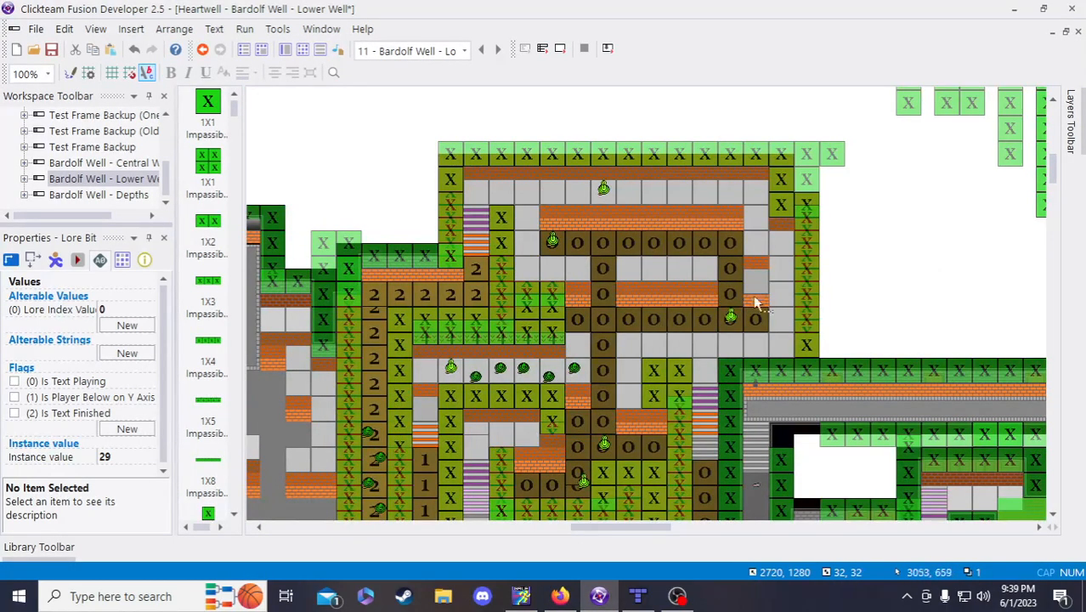
pyautogui.click(360, 140)
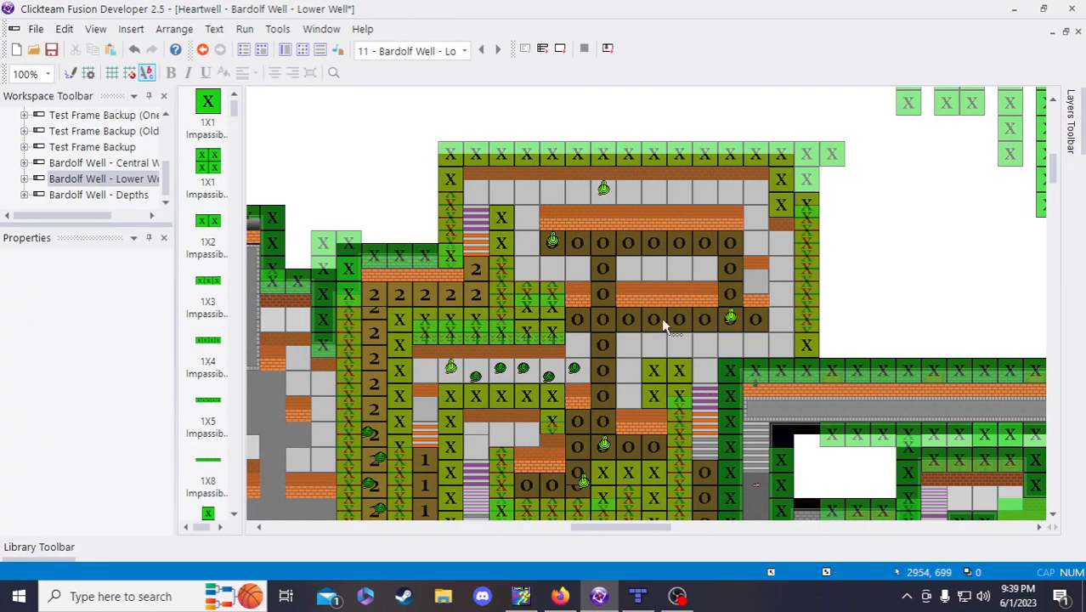
pyautogui.scroll(-3, 621, 297)
pyautogui.scroll(3, 619, 296)
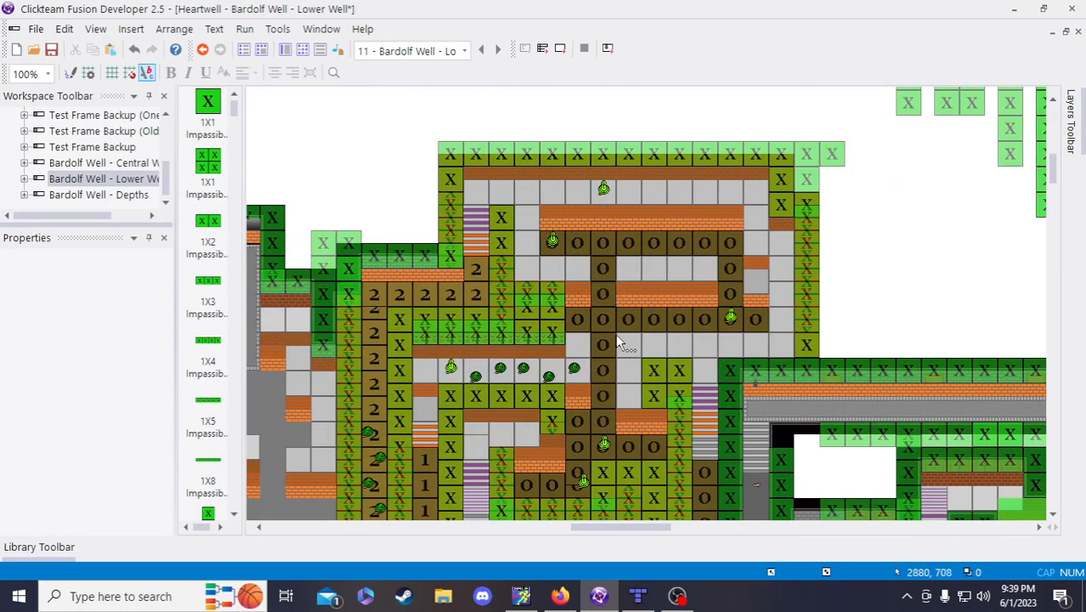
pyautogui.click(391, 179)
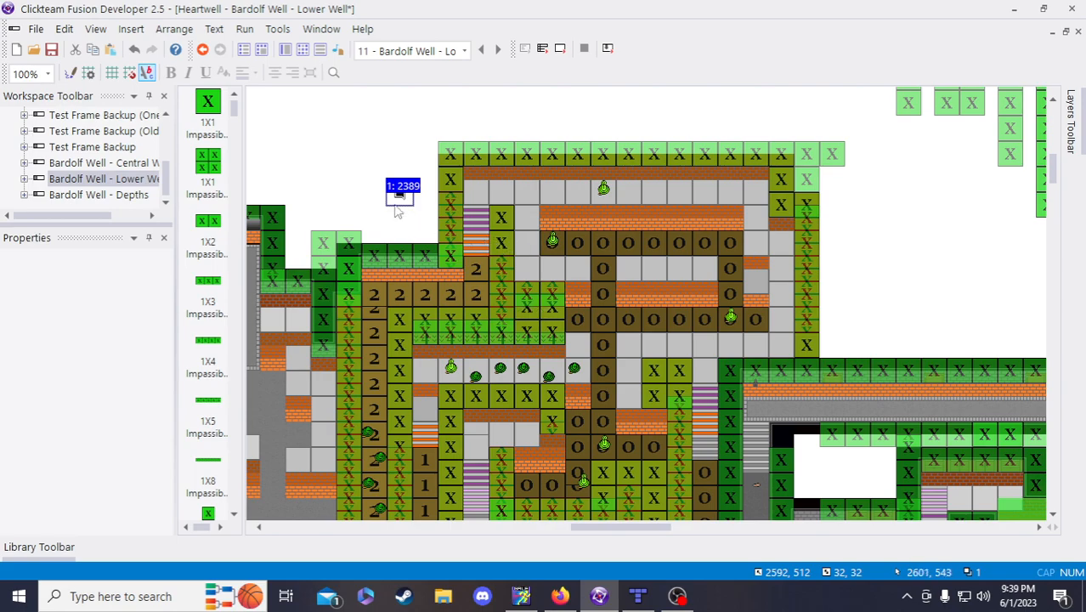
# - Shift the corner enemy about one tile east and move the pasted Lore Bit onto the freed corner tile at position 2784, 576
pyautogui.click(552, 242)
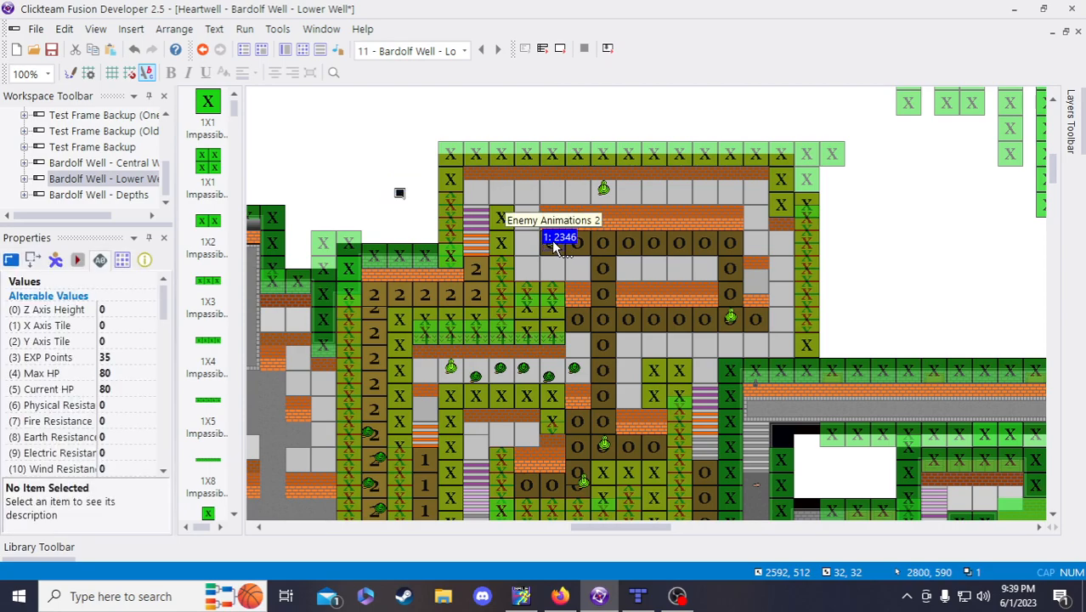
pyautogui.click(369, 180)
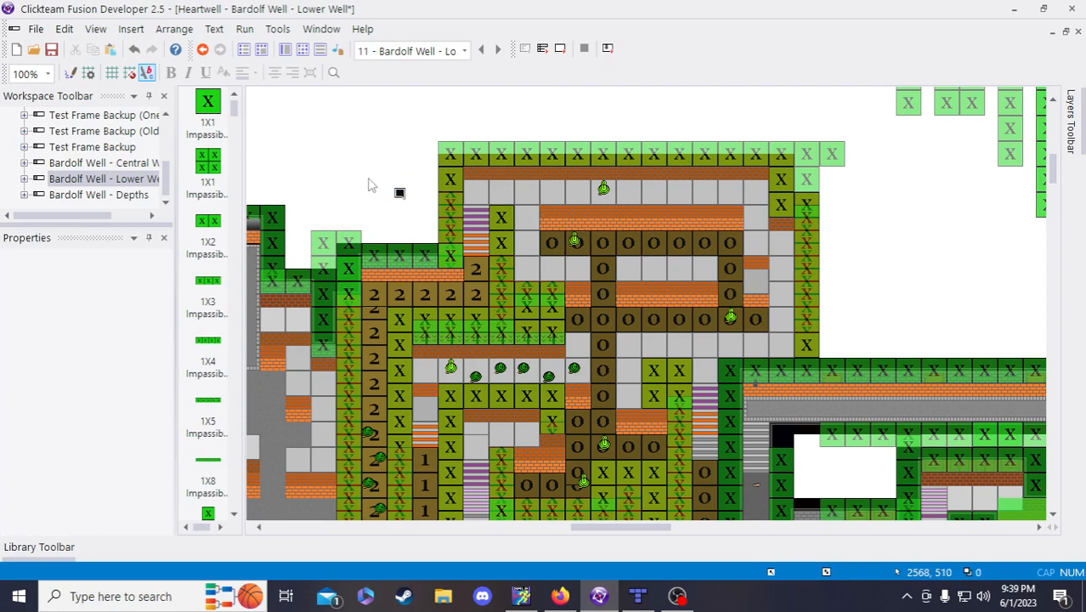
pyautogui.click(400, 193)
pyautogui.moveTo(486, 233); pyautogui.dragTo(554, 244)
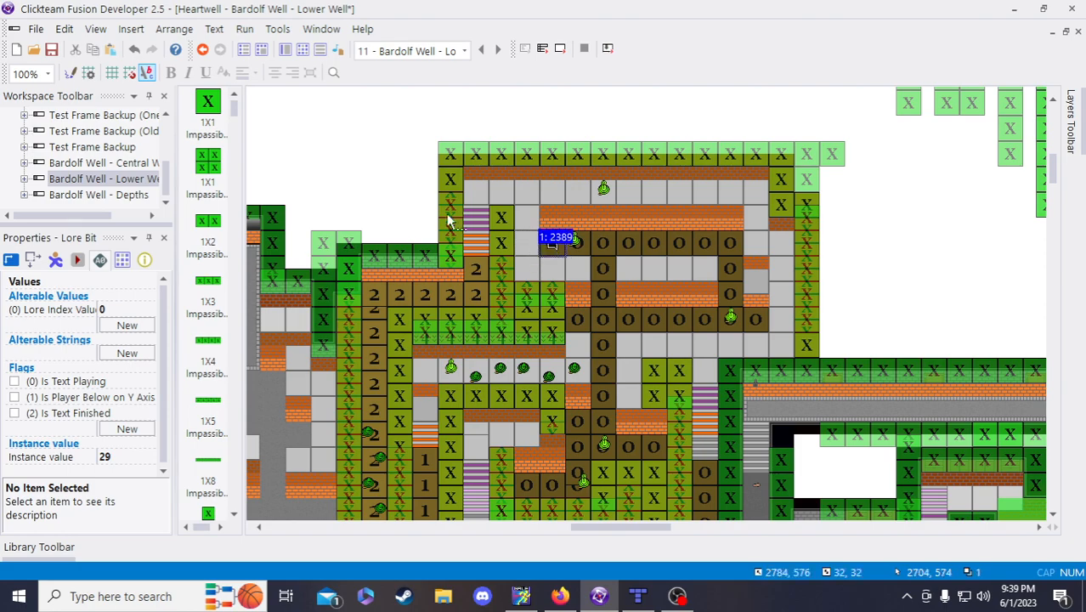
pyautogui.click(399, 202)
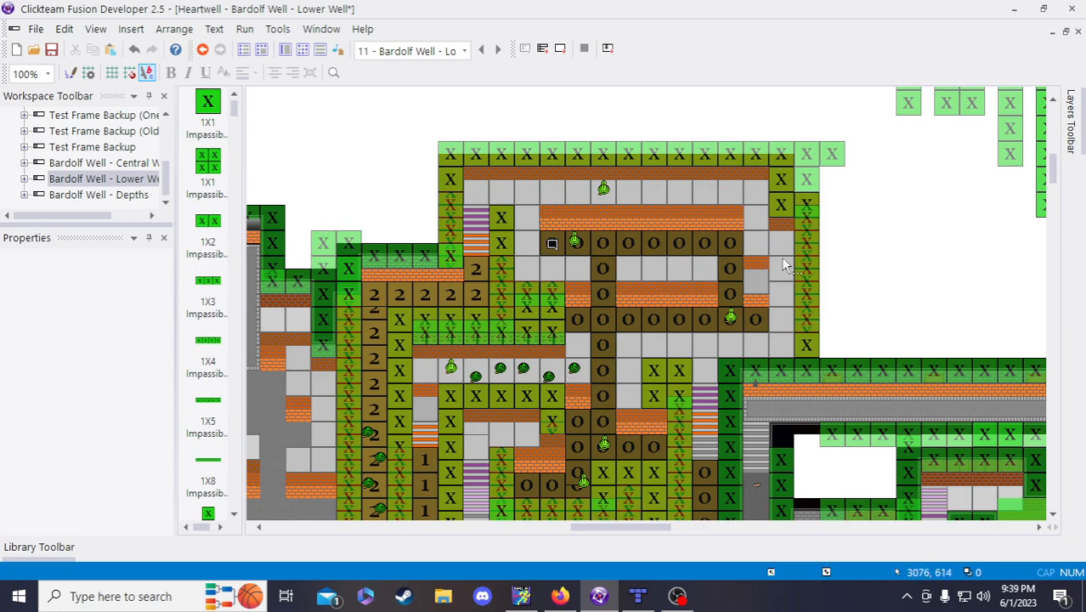
# - Set the instance value of the Lore Bit on the corner tile to 30 and save the project
pyautogui.click(551, 243)
pyautogui.click(127, 457)
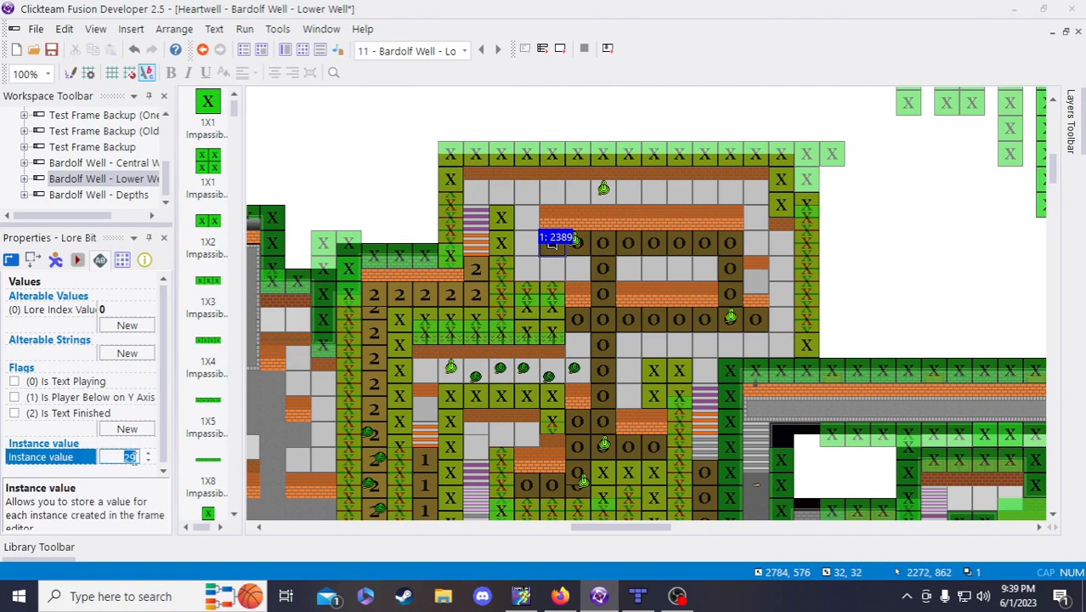
pyautogui.write('30')
pyautogui.click(342, 170)
pyautogui.click(553, 242)
pyautogui.click(407, 174)
pyautogui.click(52, 50)
# - Examine the center route around and south of the round grating for the next Lore Bit location
pyautogui.scroll(-5, 948, 400)
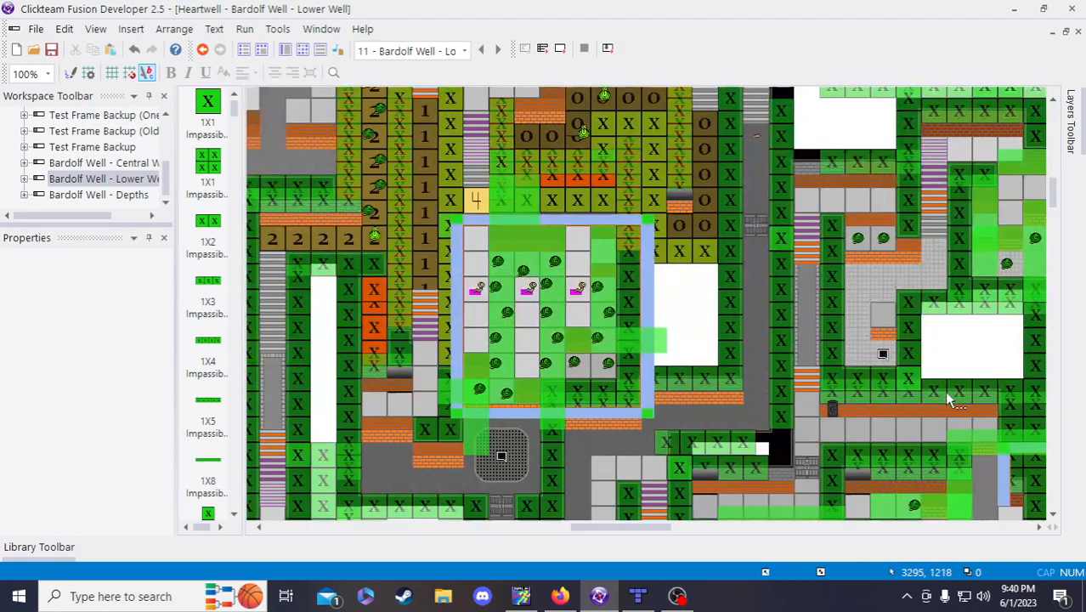
pyautogui.scroll(-2, 951, 412)
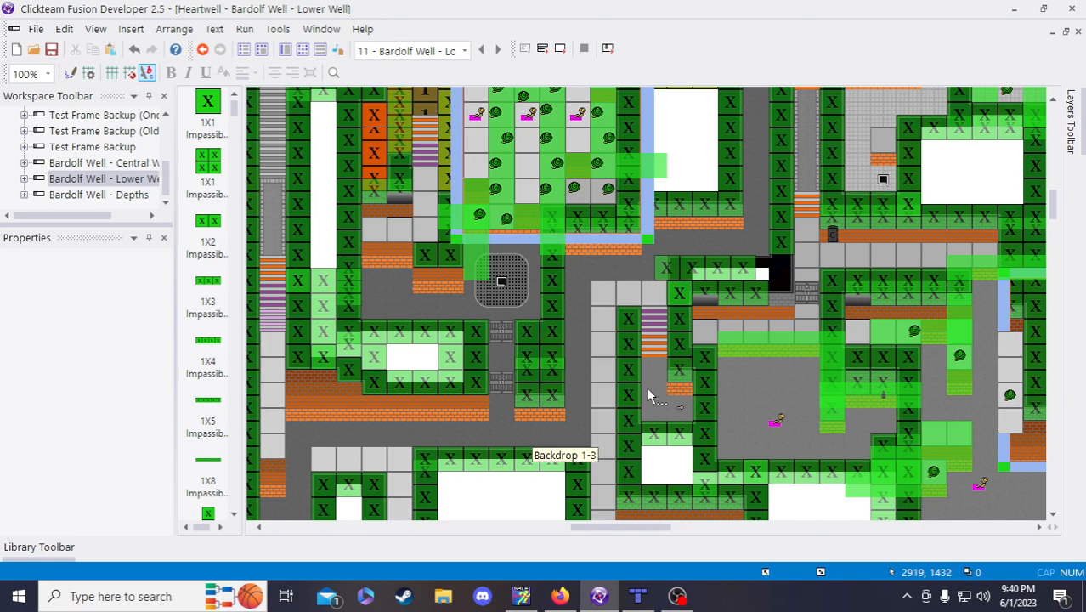
pyautogui.scroll(-4, 647, 396)
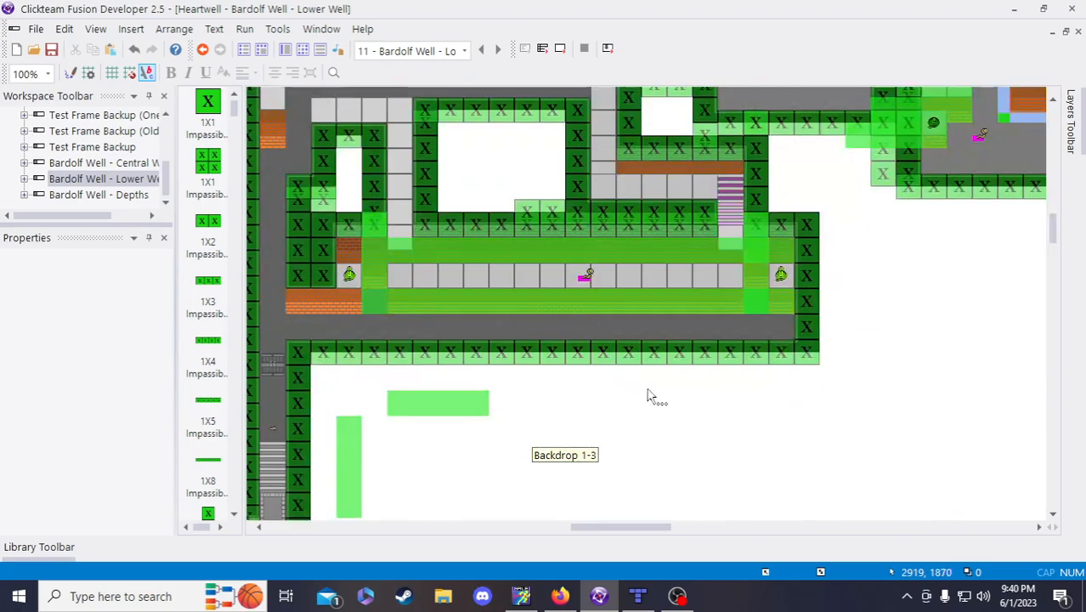
pyautogui.scroll(2, 644, 474)
pyautogui.scroll(-2, 642, 474)
pyautogui.moveTo(659, 527); pyautogui.dragTo(632, 523)
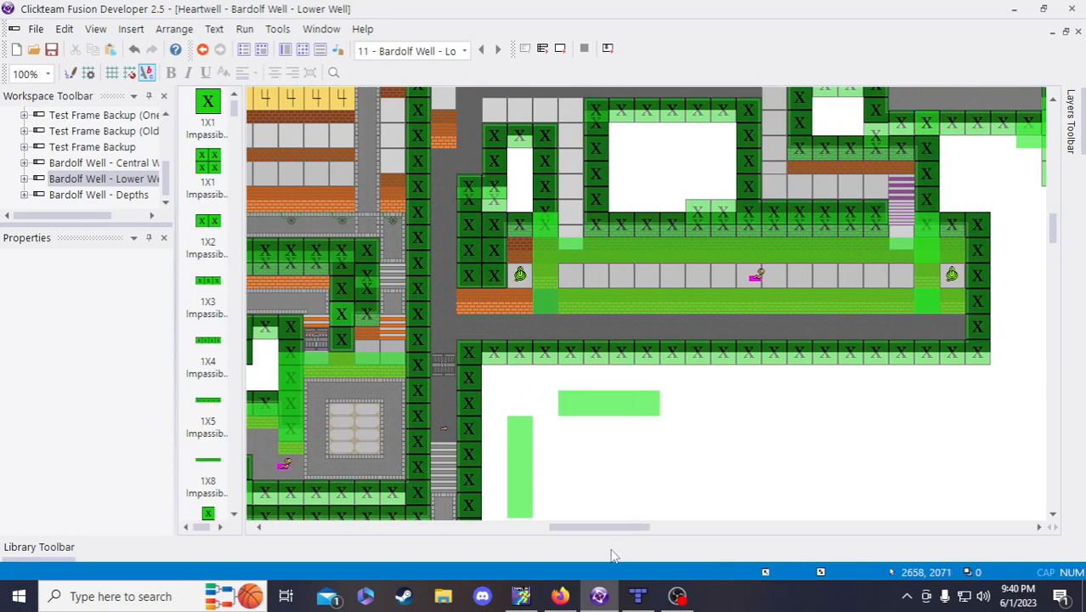
pyautogui.scroll(6, 633, 484)
# - In the Google Docs notes, fill entry 31 with "Bardolf Well - Lower Well, Center Route: To the left of the Healing Charge item"
pyautogui.click(559, 595)
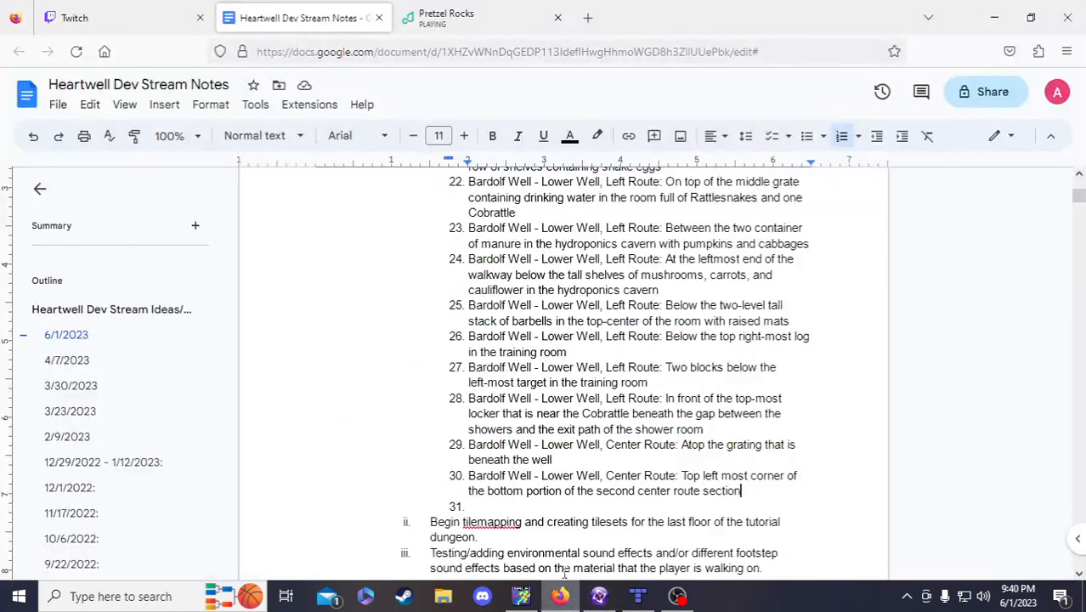
pyautogui.moveTo(468, 476); pyautogui.dragTo(680, 476)
pyautogui.hotkey('ctrl', 'c')
pyautogui.click(671, 507)
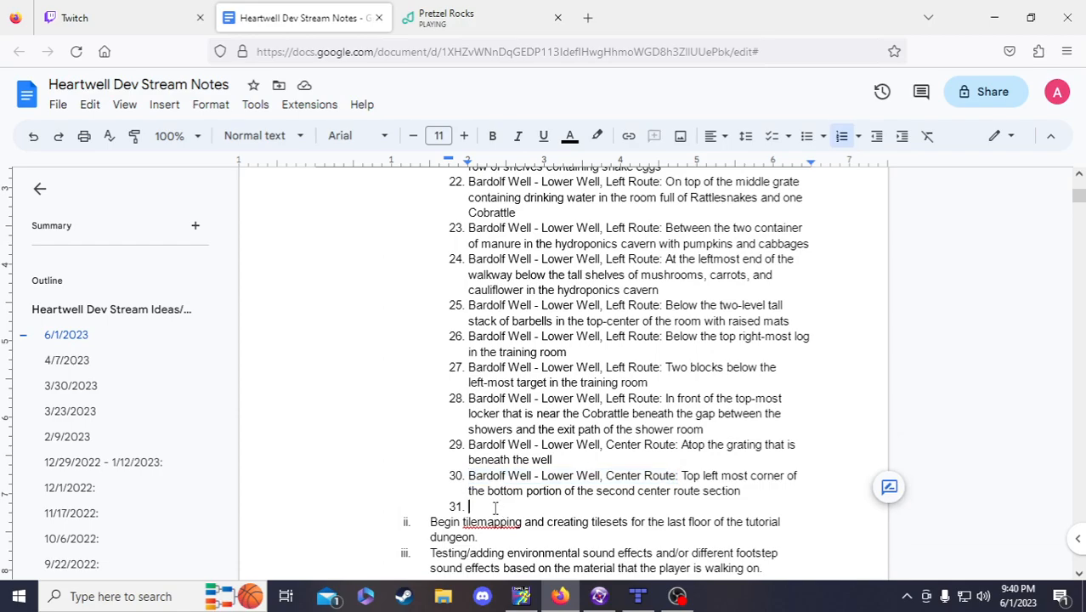
pyautogui.hotkey('ctrl', 'v')
pyautogui.write('To the left of the Hea')
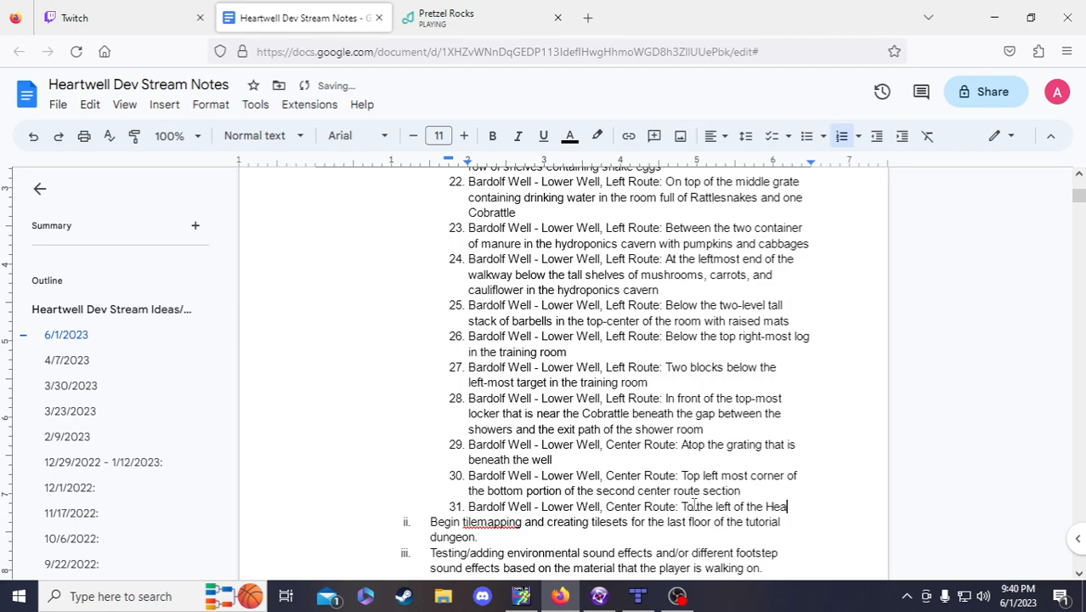
pyautogui.write('ling Charge item')
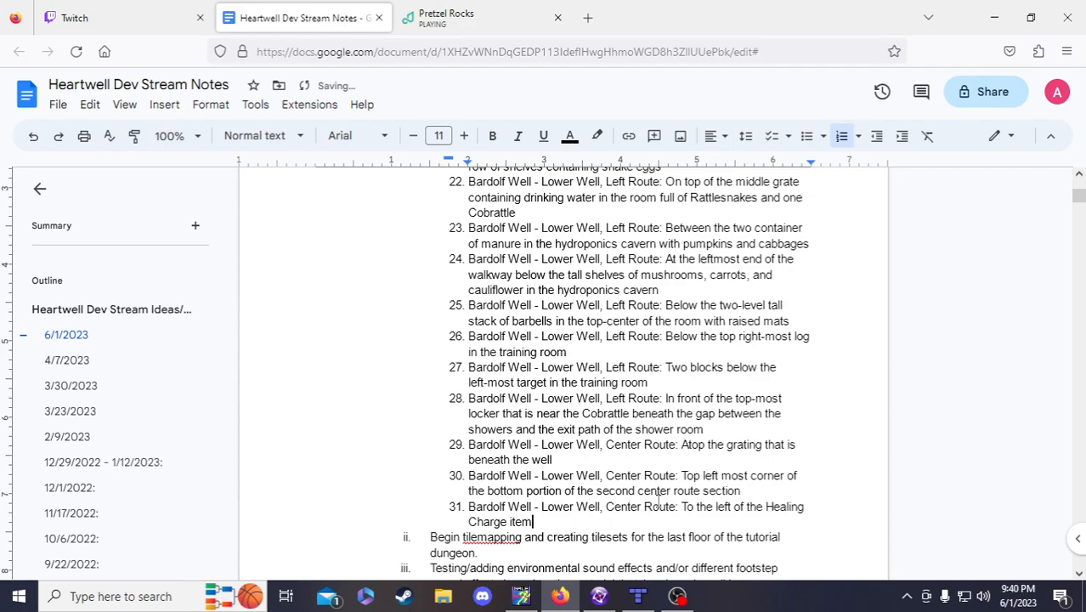
# - Back in Clickteam Fusion, paste a copy of Lore Bit 29 and move it below the small staircase, at position 2912, 1392
pyautogui.click(599, 596)
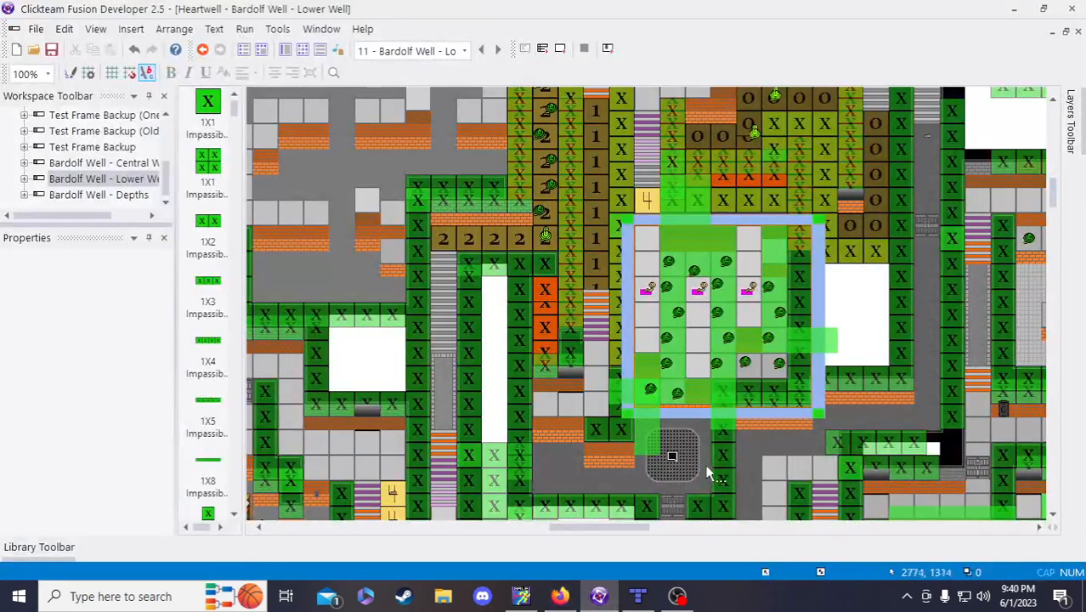
pyautogui.scroll(-3, 702, 468)
pyautogui.click(671, 285)
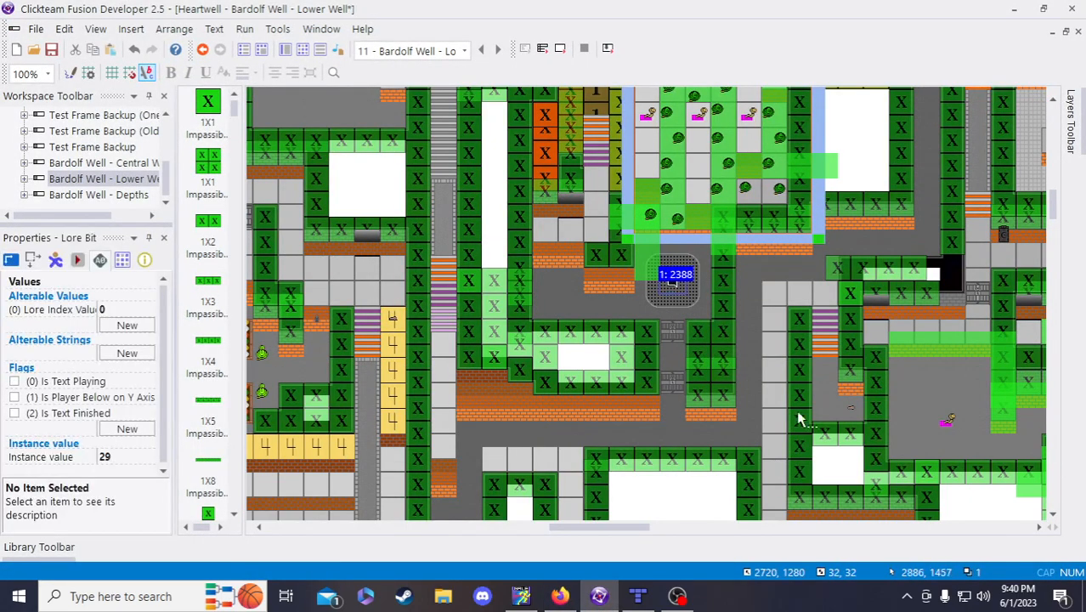
pyautogui.scroll(-3, 697, 327)
pyautogui.hotkey('ctrl', 'v')
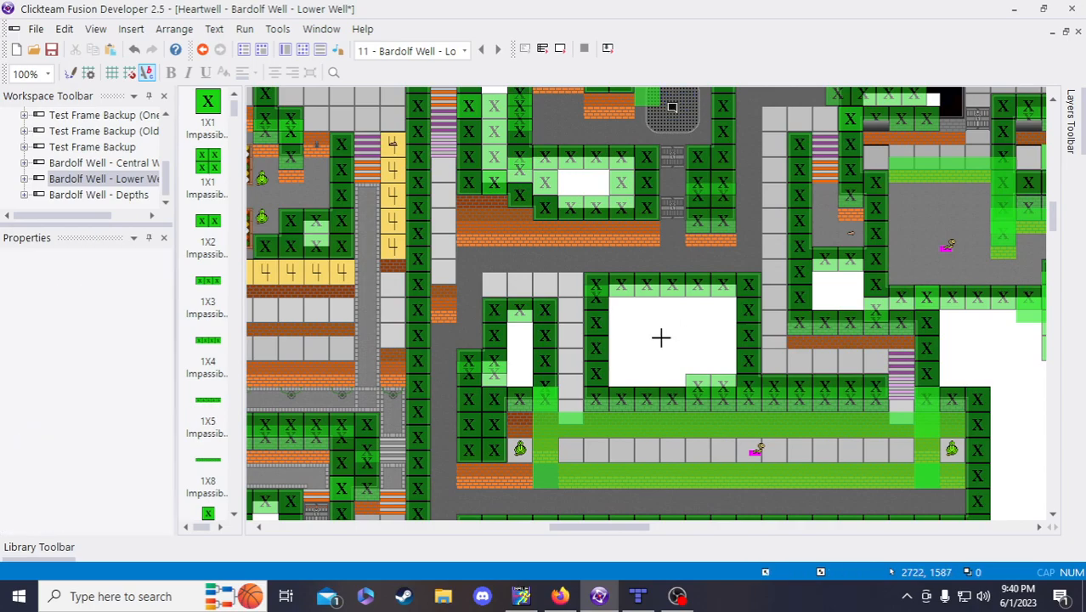
pyautogui.click(662, 339)
pyautogui.moveTo(672, 352); pyautogui.dragTo(826, 208)
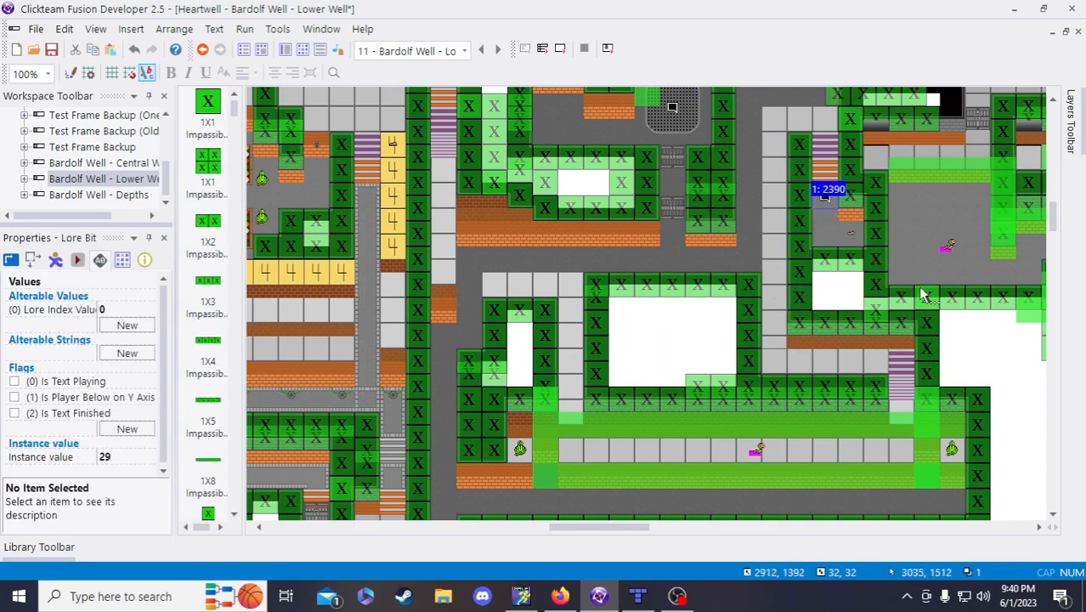
pyautogui.click(989, 369)
pyautogui.scroll(5, 950, 334)
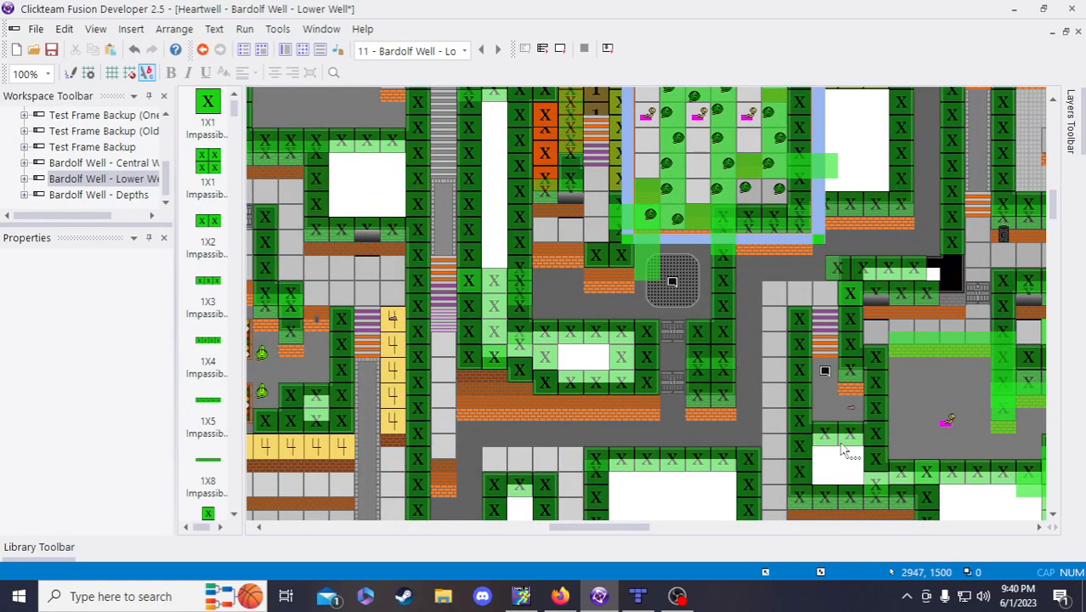
# - Set the instance value of the Lore Bit below the small staircase to 31
pyautogui.click(824, 370)
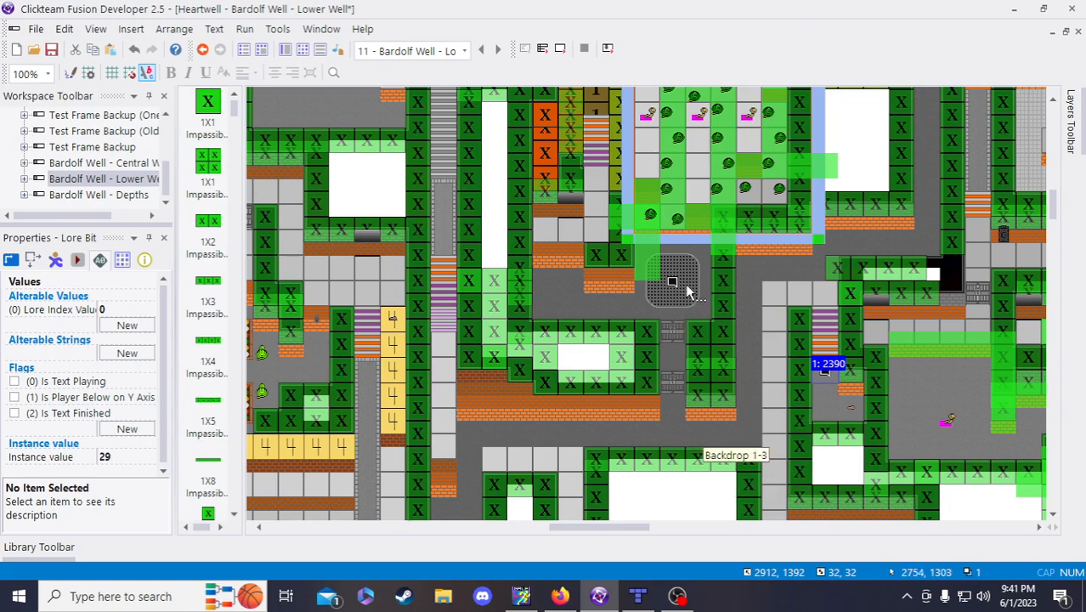
pyautogui.click(120, 458)
pyautogui.write('31')
pyautogui.press('Return')
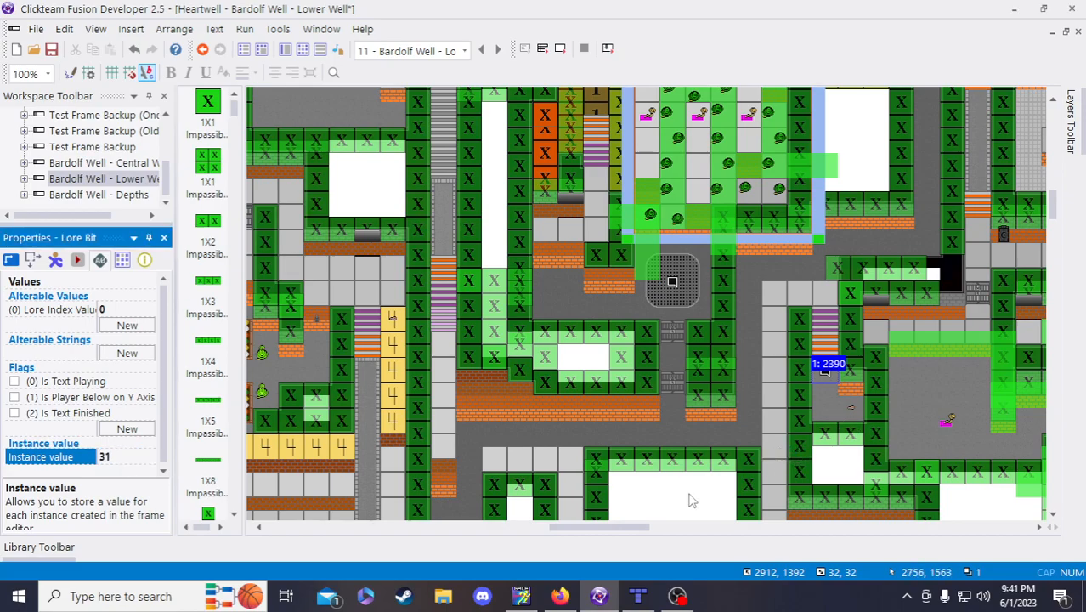
# - Check the instance values of the center route's Lore Bits and save the project
pyautogui.click(829, 376)
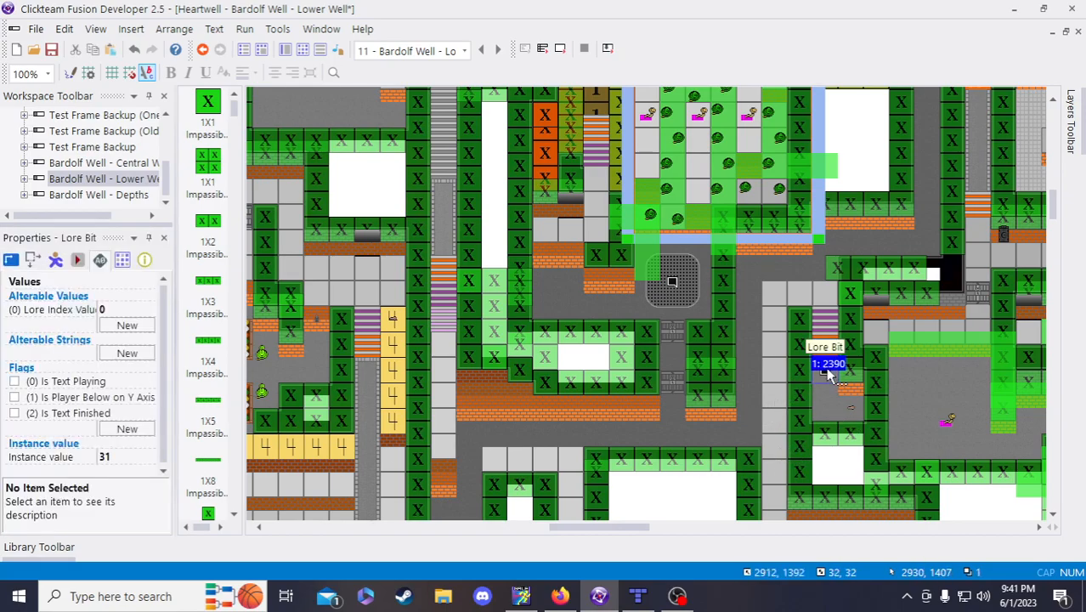
pyautogui.scroll(2, 826, 375)
pyautogui.scroll(-2, 829, 381)
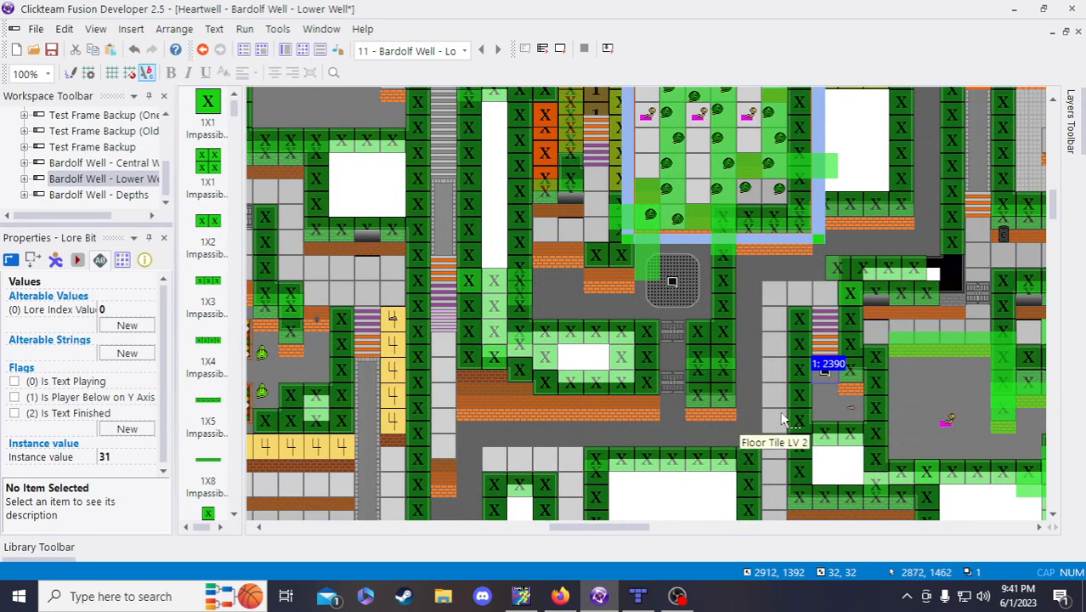
pyautogui.scroll(7, 783, 418)
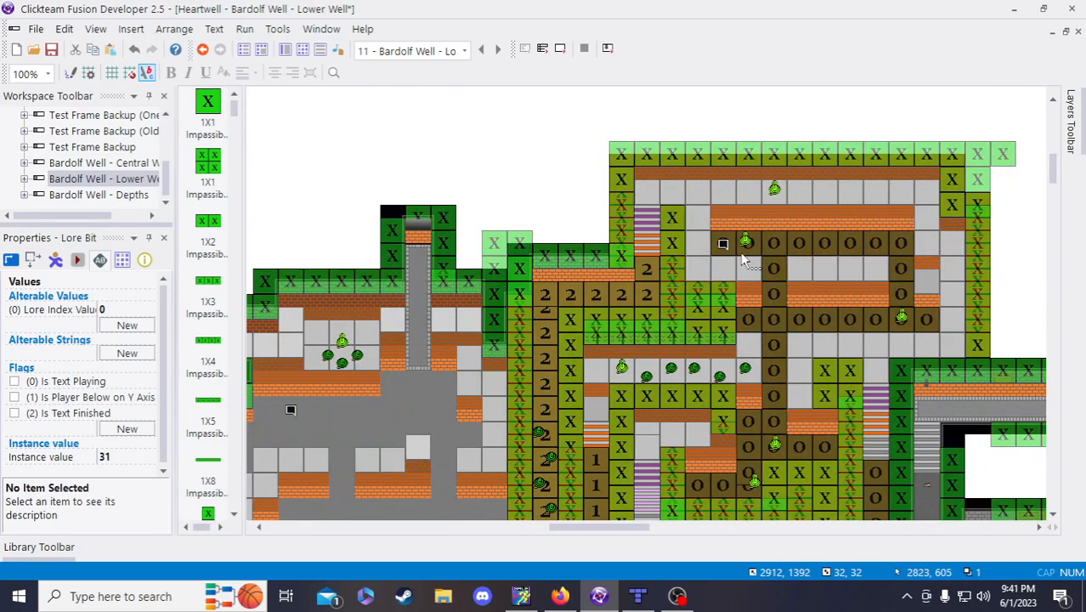
pyautogui.click(722, 247)
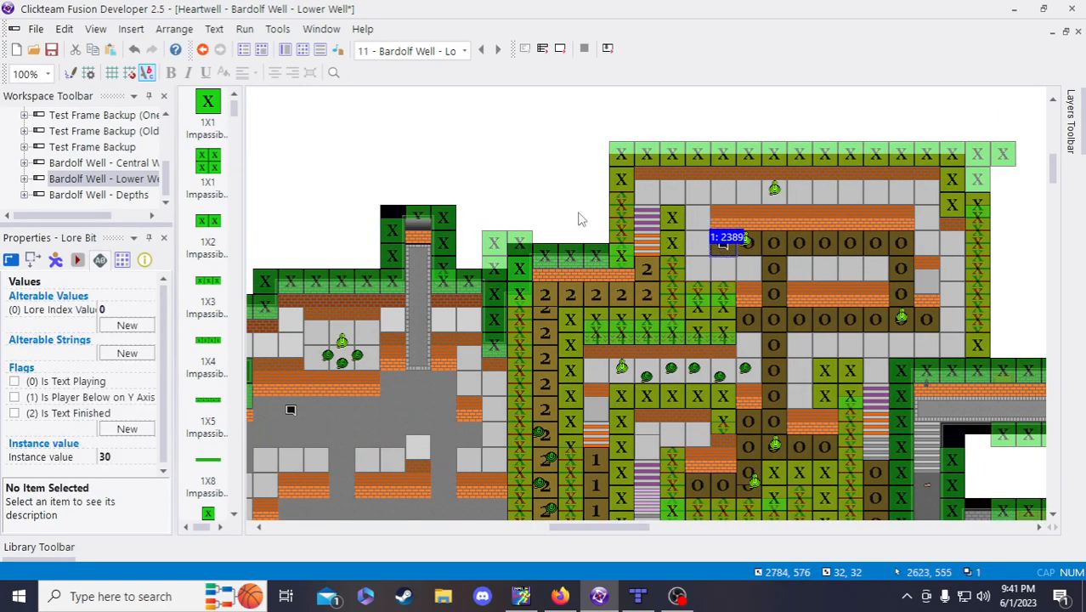
pyautogui.click(527, 191)
pyautogui.scroll(-4, 544, 219)
pyautogui.click(673, 457)
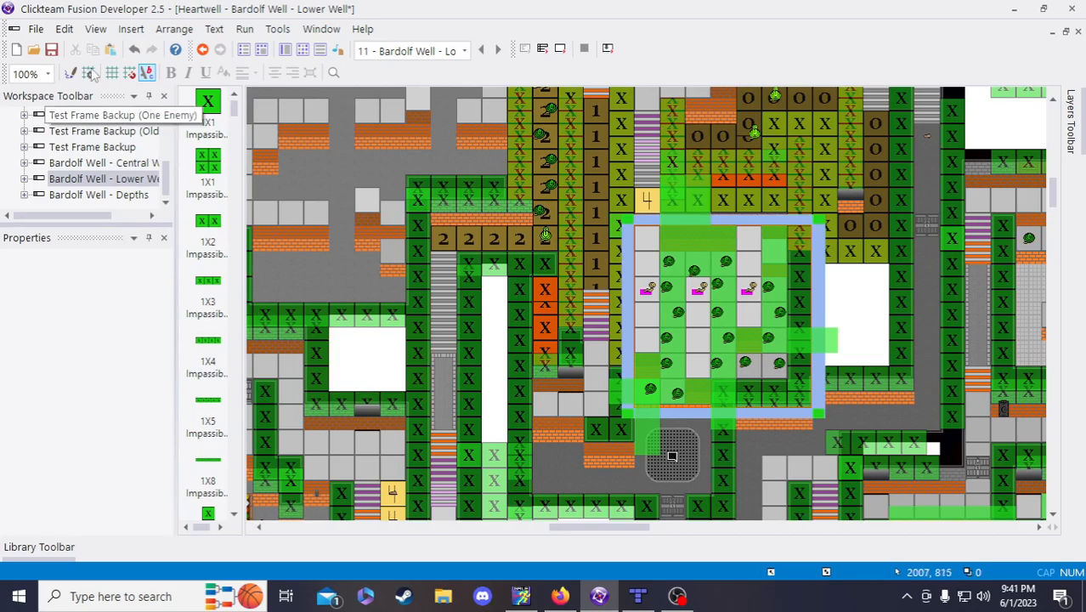
pyautogui.click(51, 49)
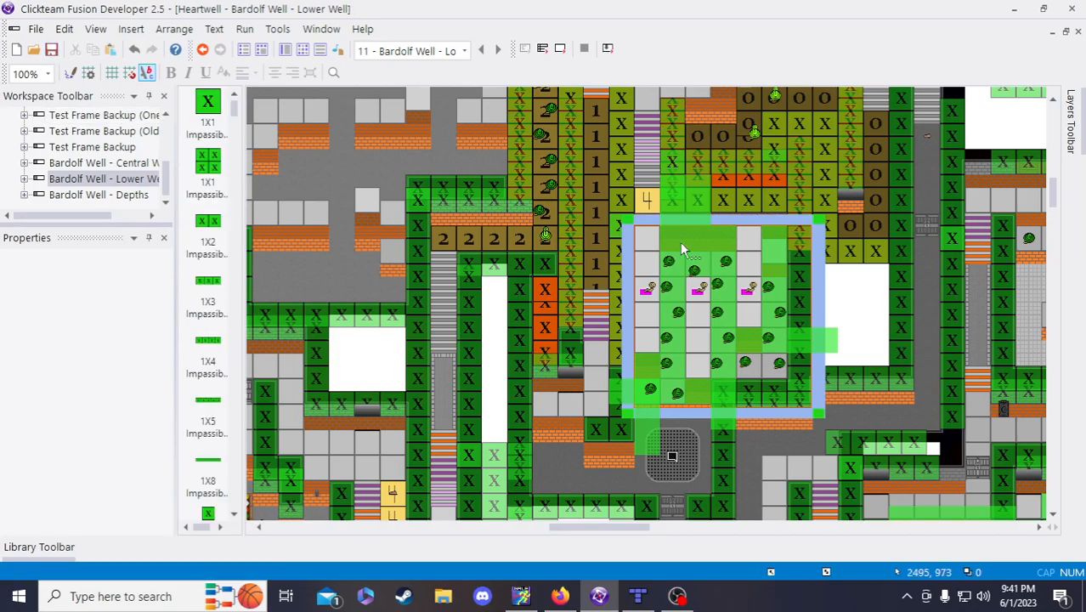
# - Return to the notes and review the 6/1/2023 to-do list and its Lore Bit entries from the beginning
pyautogui.scroll(5, 661, 240)
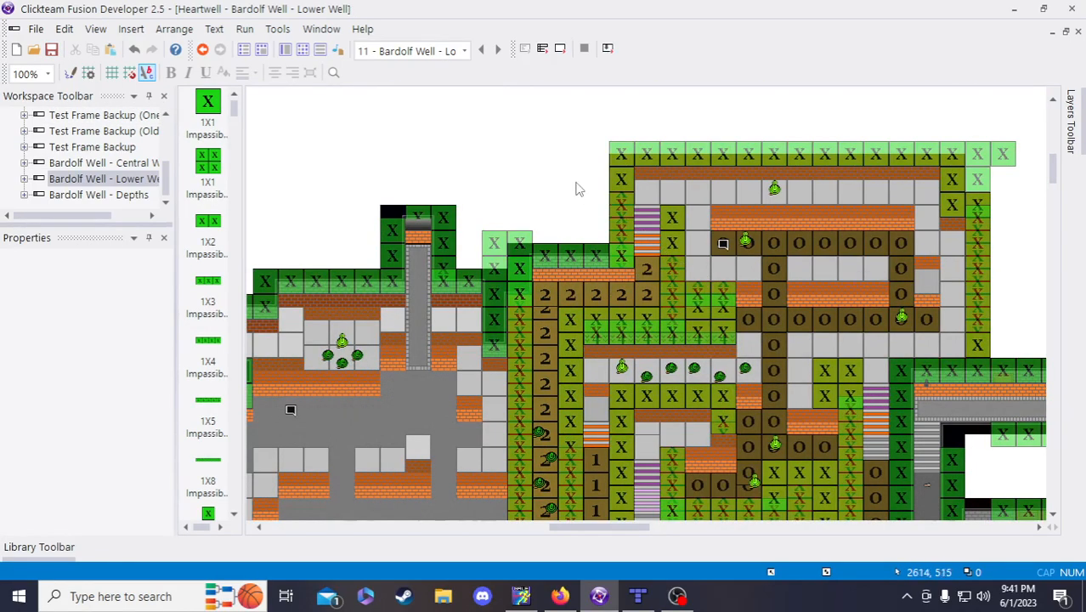
pyautogui.click(560, 596)
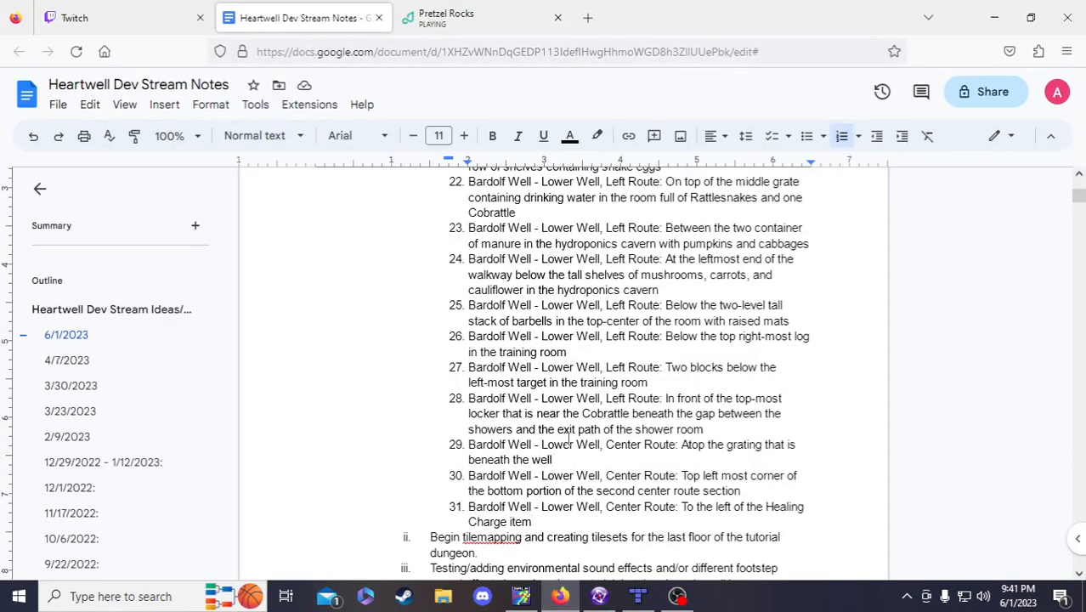
pyautogui.scroll(8, 564, 429)
pyautogui.scroll(5, 564, 428)
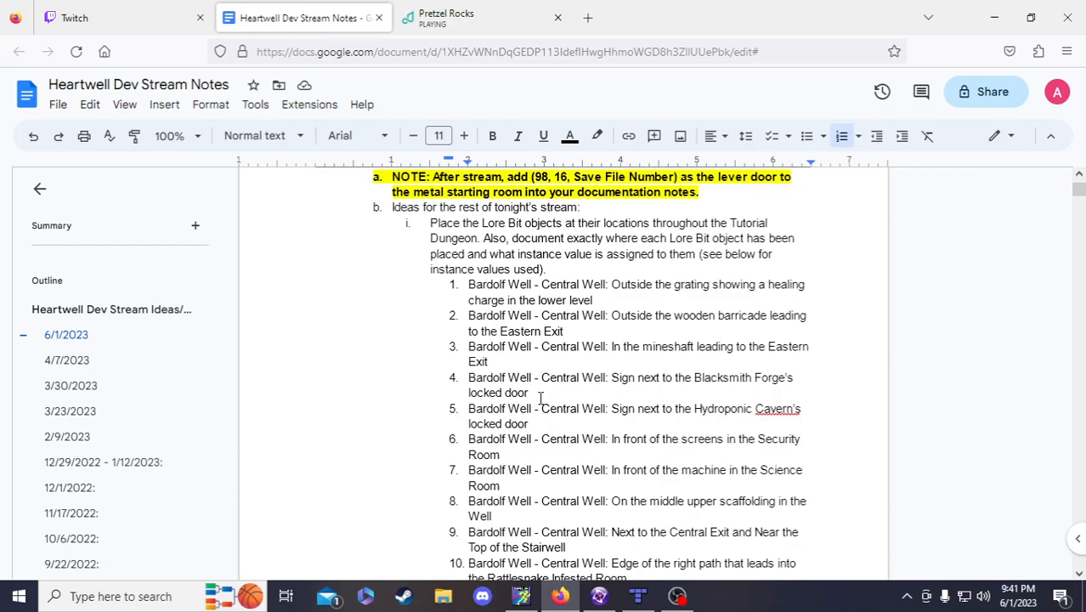
pyautogui.scroll(1, 540, 398)
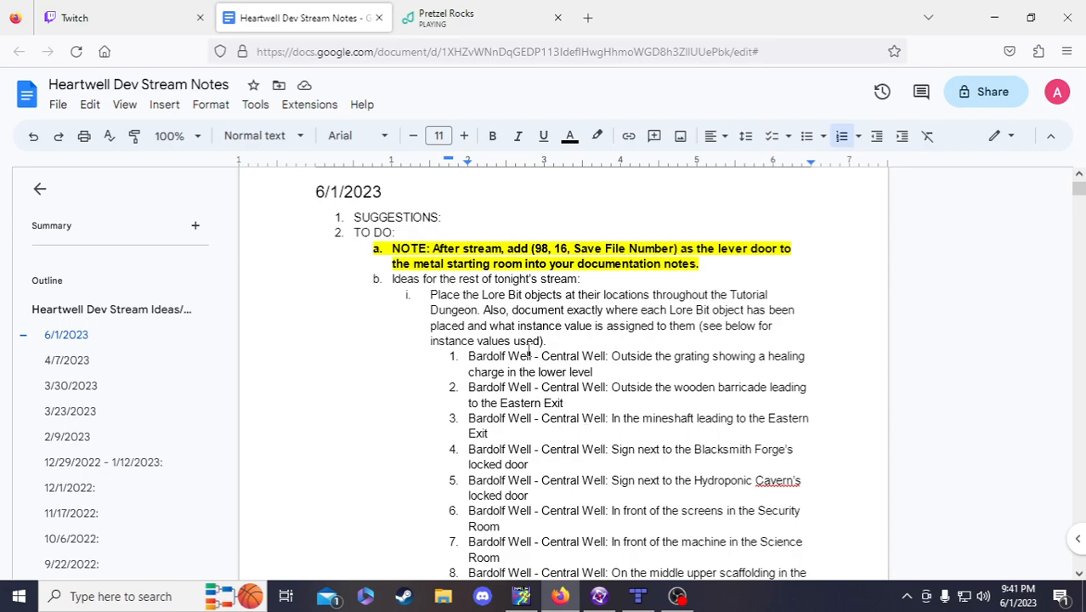
# - Read through the Central Well Lore Bit entries in the notes and open the Bardolf Well - Central Well frame in Clickteam Fusion
pyautogui.scroll(-5, 516, 344)
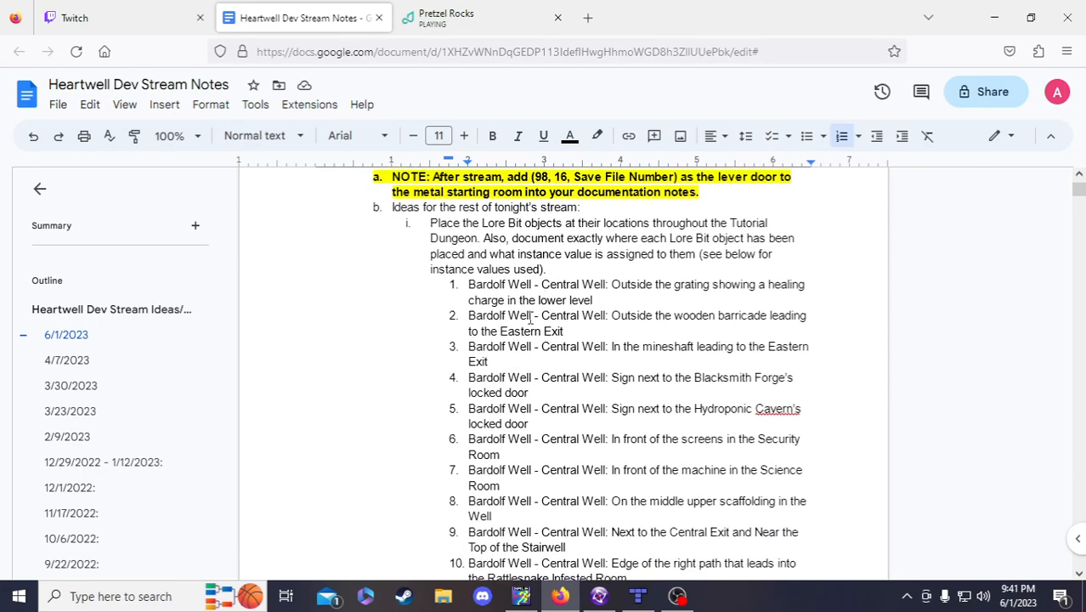
pyautogui.scroll(-1, 554, 252)
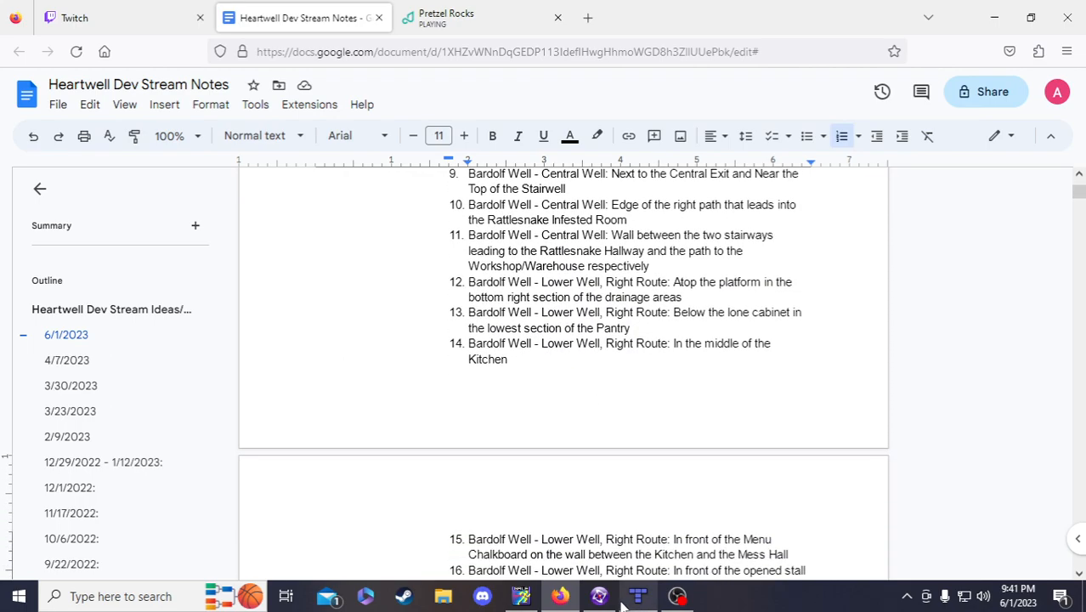
pyautogui.click(599, 596)
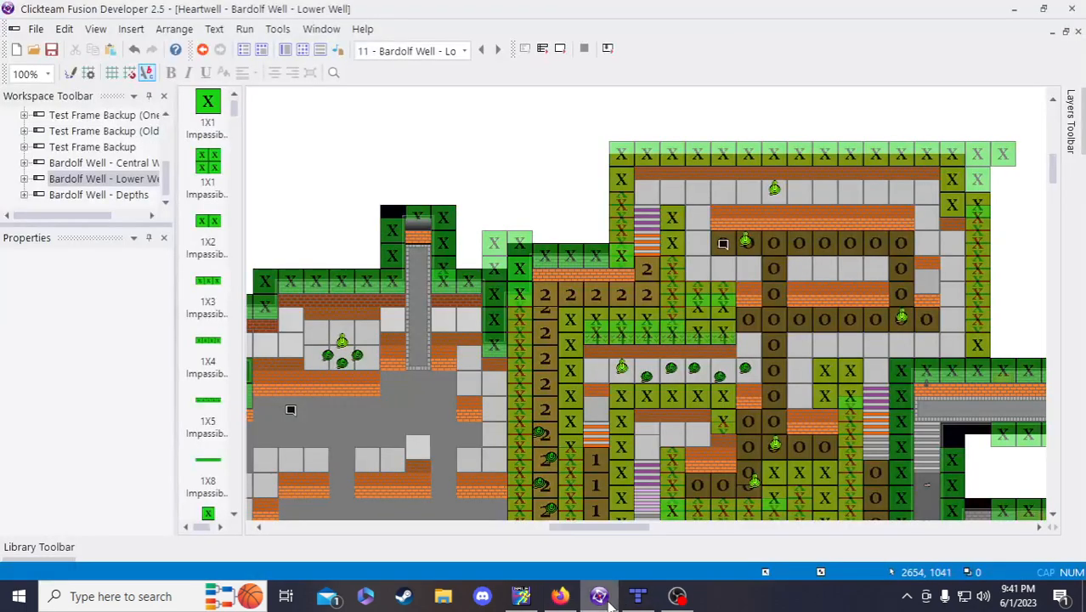
pyautogui.click(107, 166)
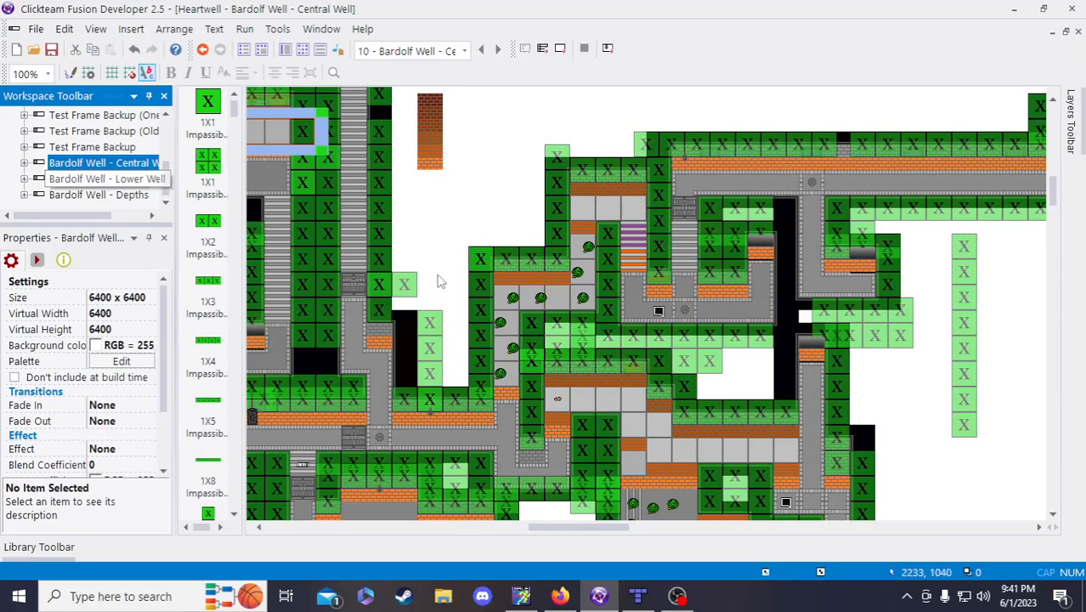
# - Inspect the southern rooms and the eastern mineshaft of the Central Well frame for Lore Bit placement, and save the project
pyautogui.scroll(-3, 439, 279)
pyautogui.moveTo(569, 527); pyautogui.dragTo(523, 534)
pyautogui.scroll(-3, 574, 509)
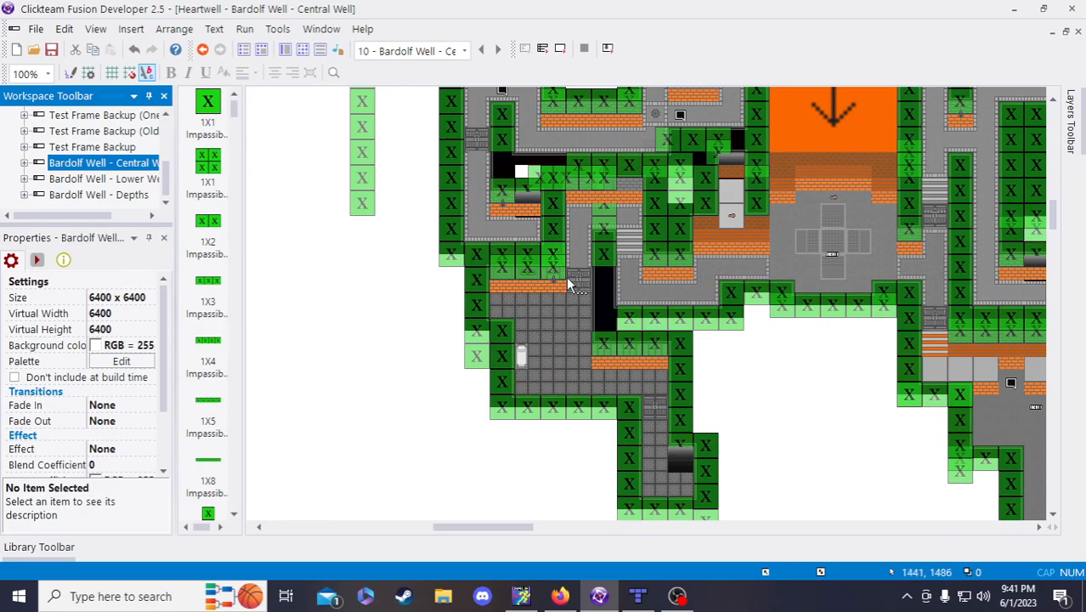
pyautogui.moveTo(491, 528); pyautogui.dragTo(577, 527)
pyautogui.scroll(-3, 674, 456)
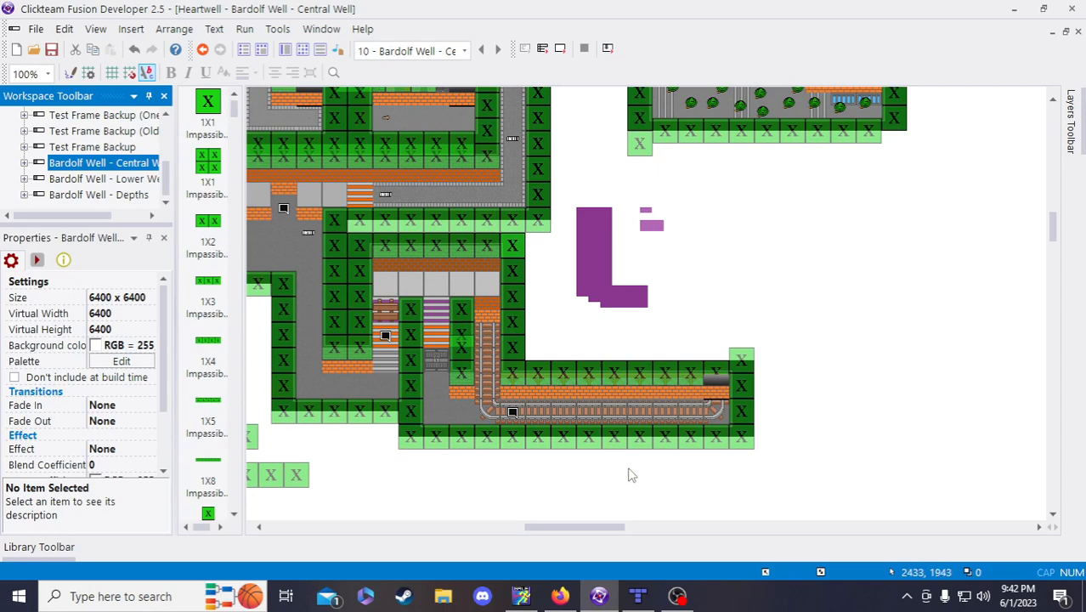
pyautogui.moveTo(582, 527); pyautogui.dragTo(493, 527)
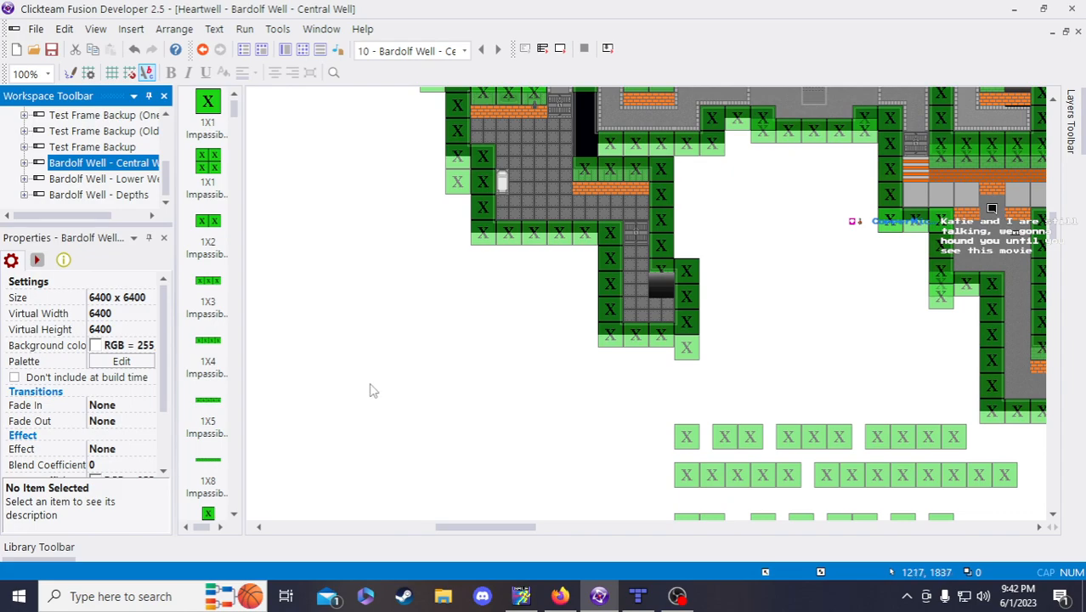
pyautogui.scroll(3, 367, 389)
pyautogui.click(51, 49)
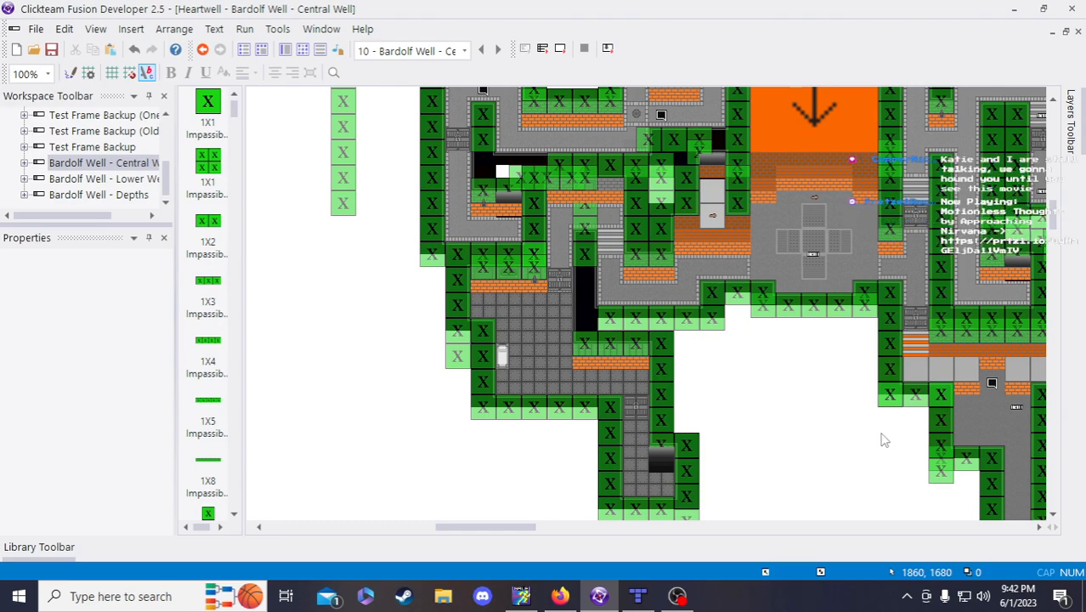
pyautogui.scroll(2, 875, 442)
pyautogui.scroll(-2, 862, 452)
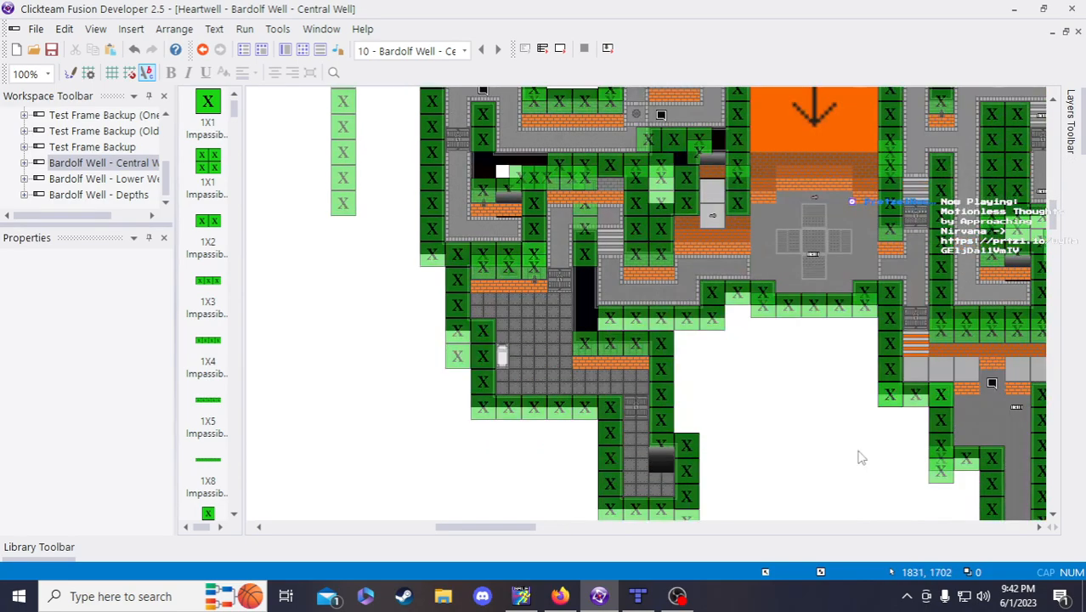
pyautogui.scroll(2, 858, 456)
pyautogui.scroll(-2, 778, 497)
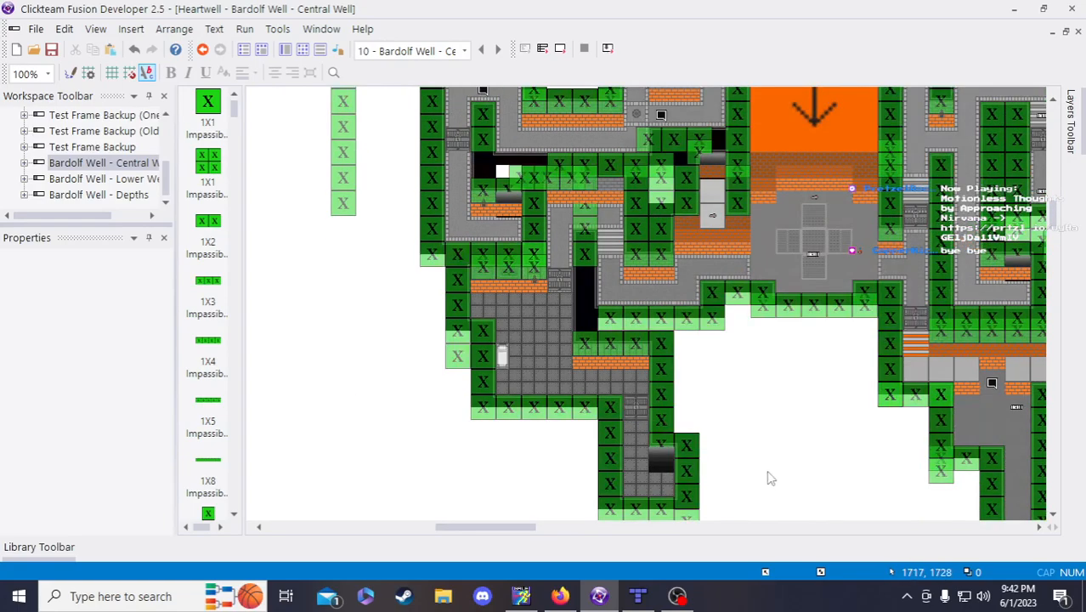